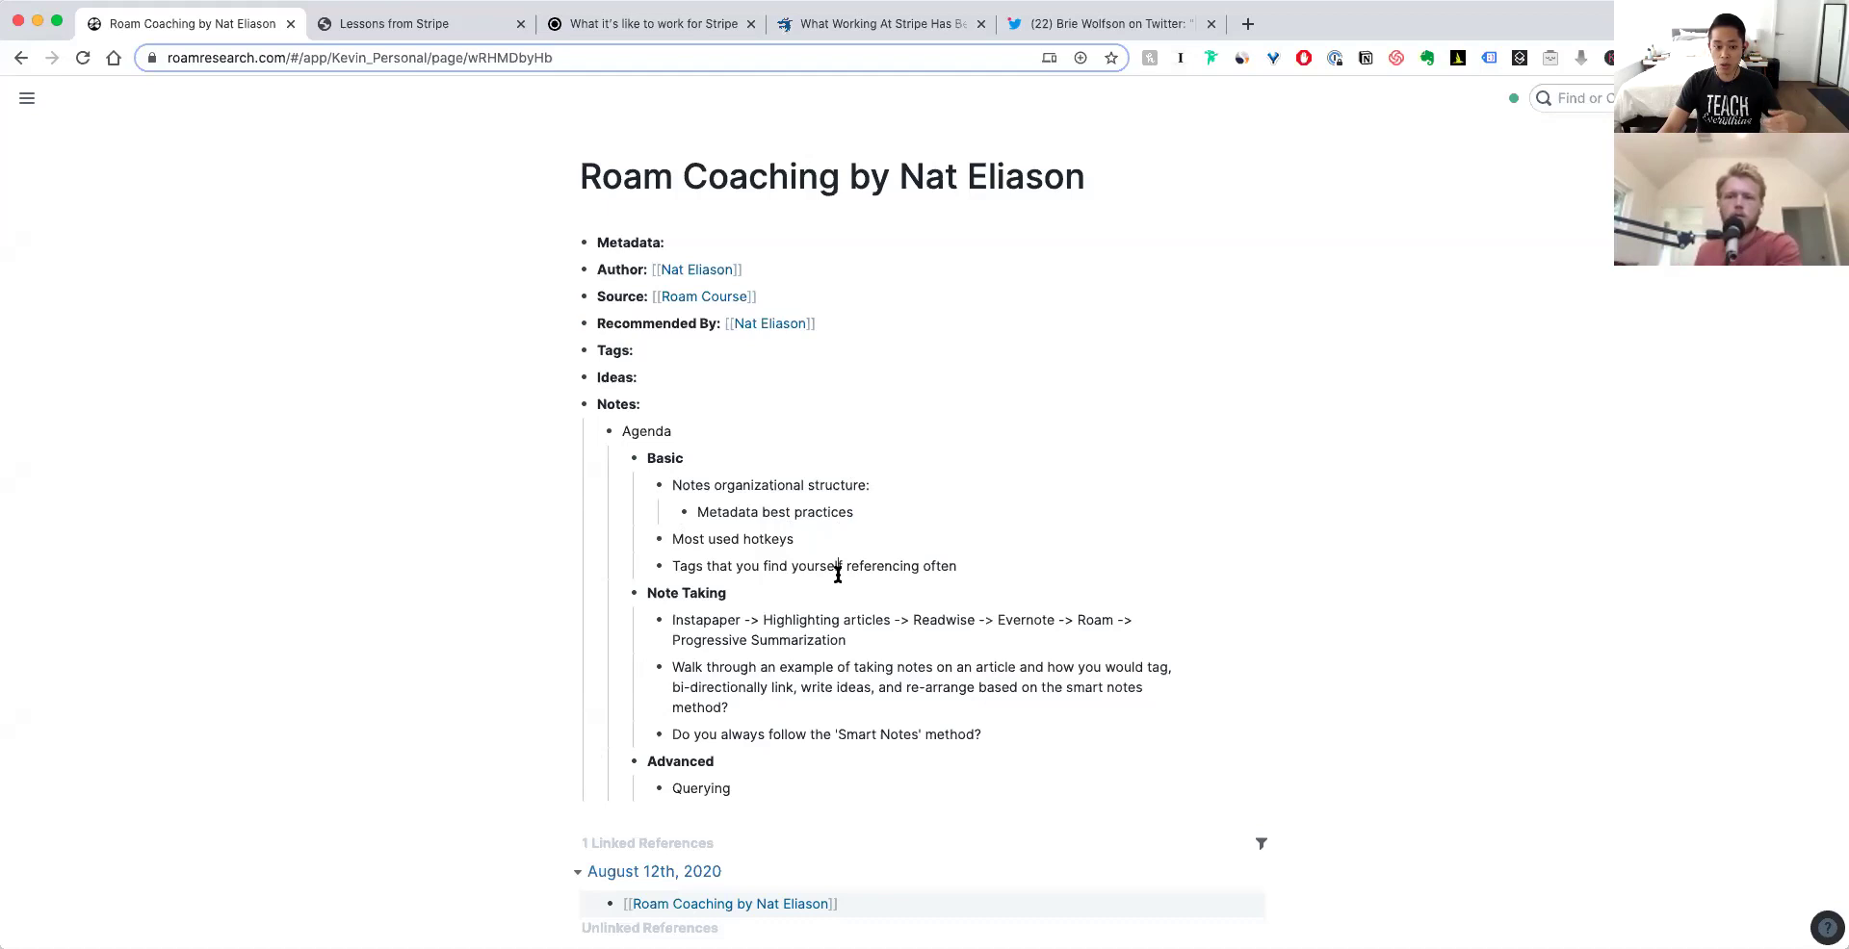
pyautogui.click(796, 612)
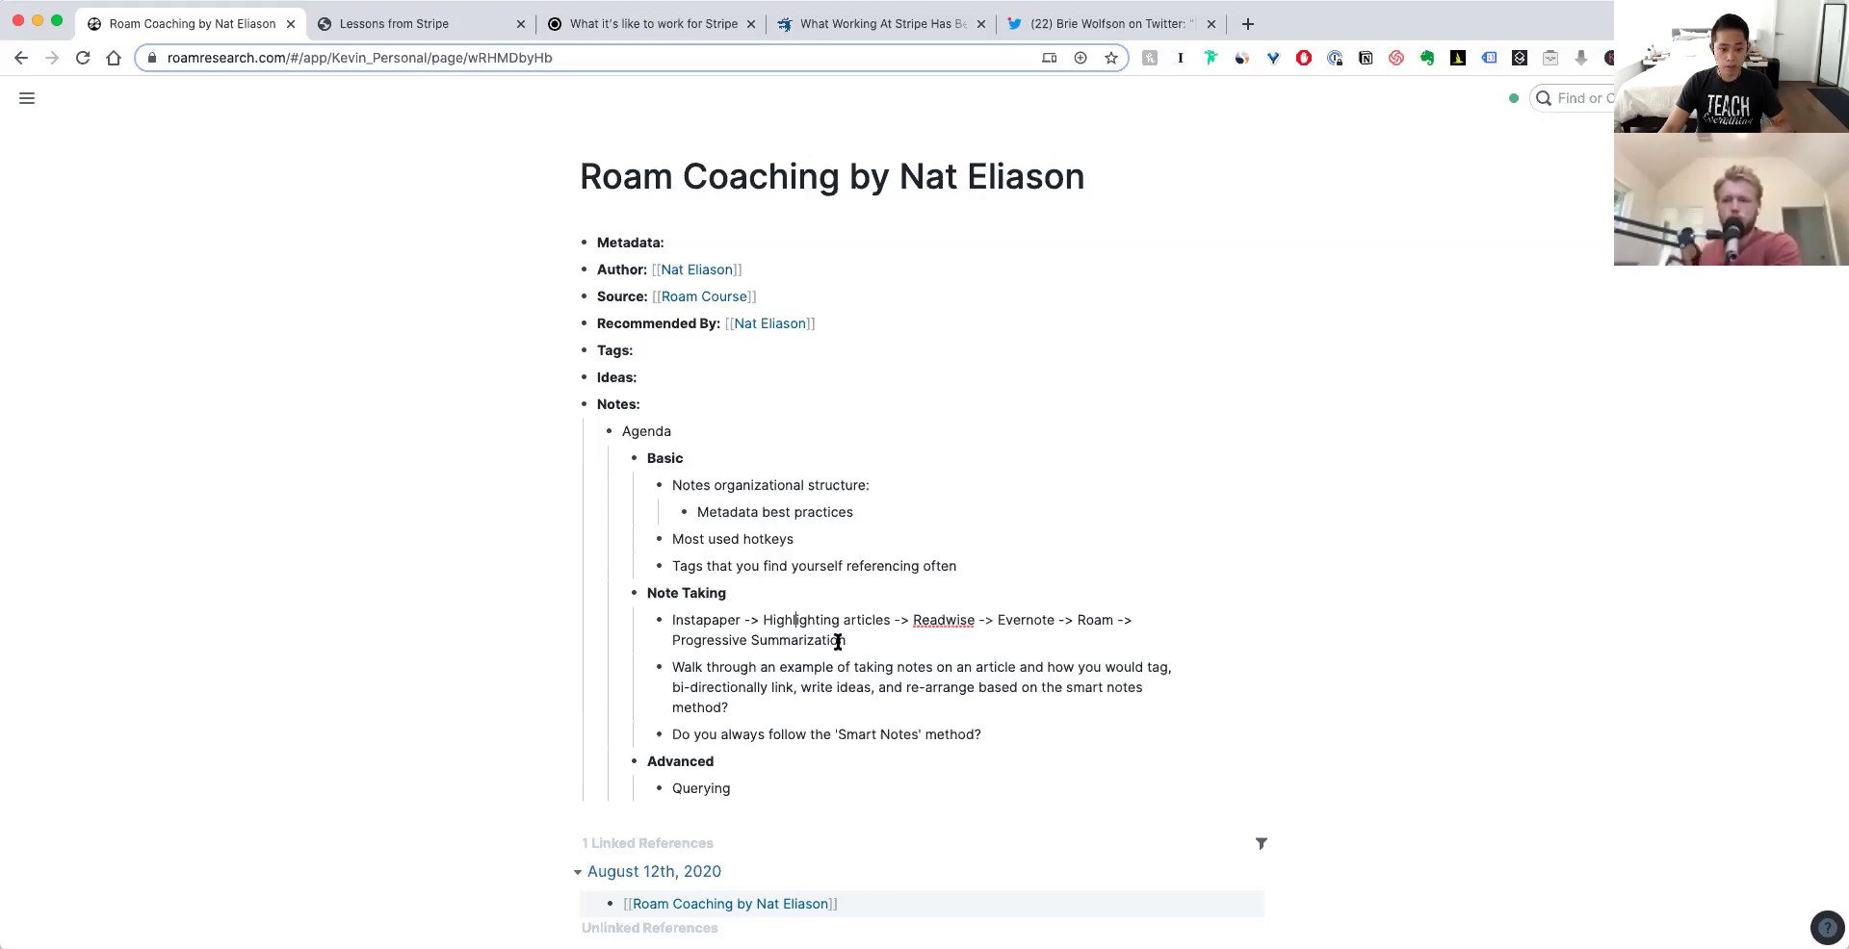
pyautogui.click(822, 667)
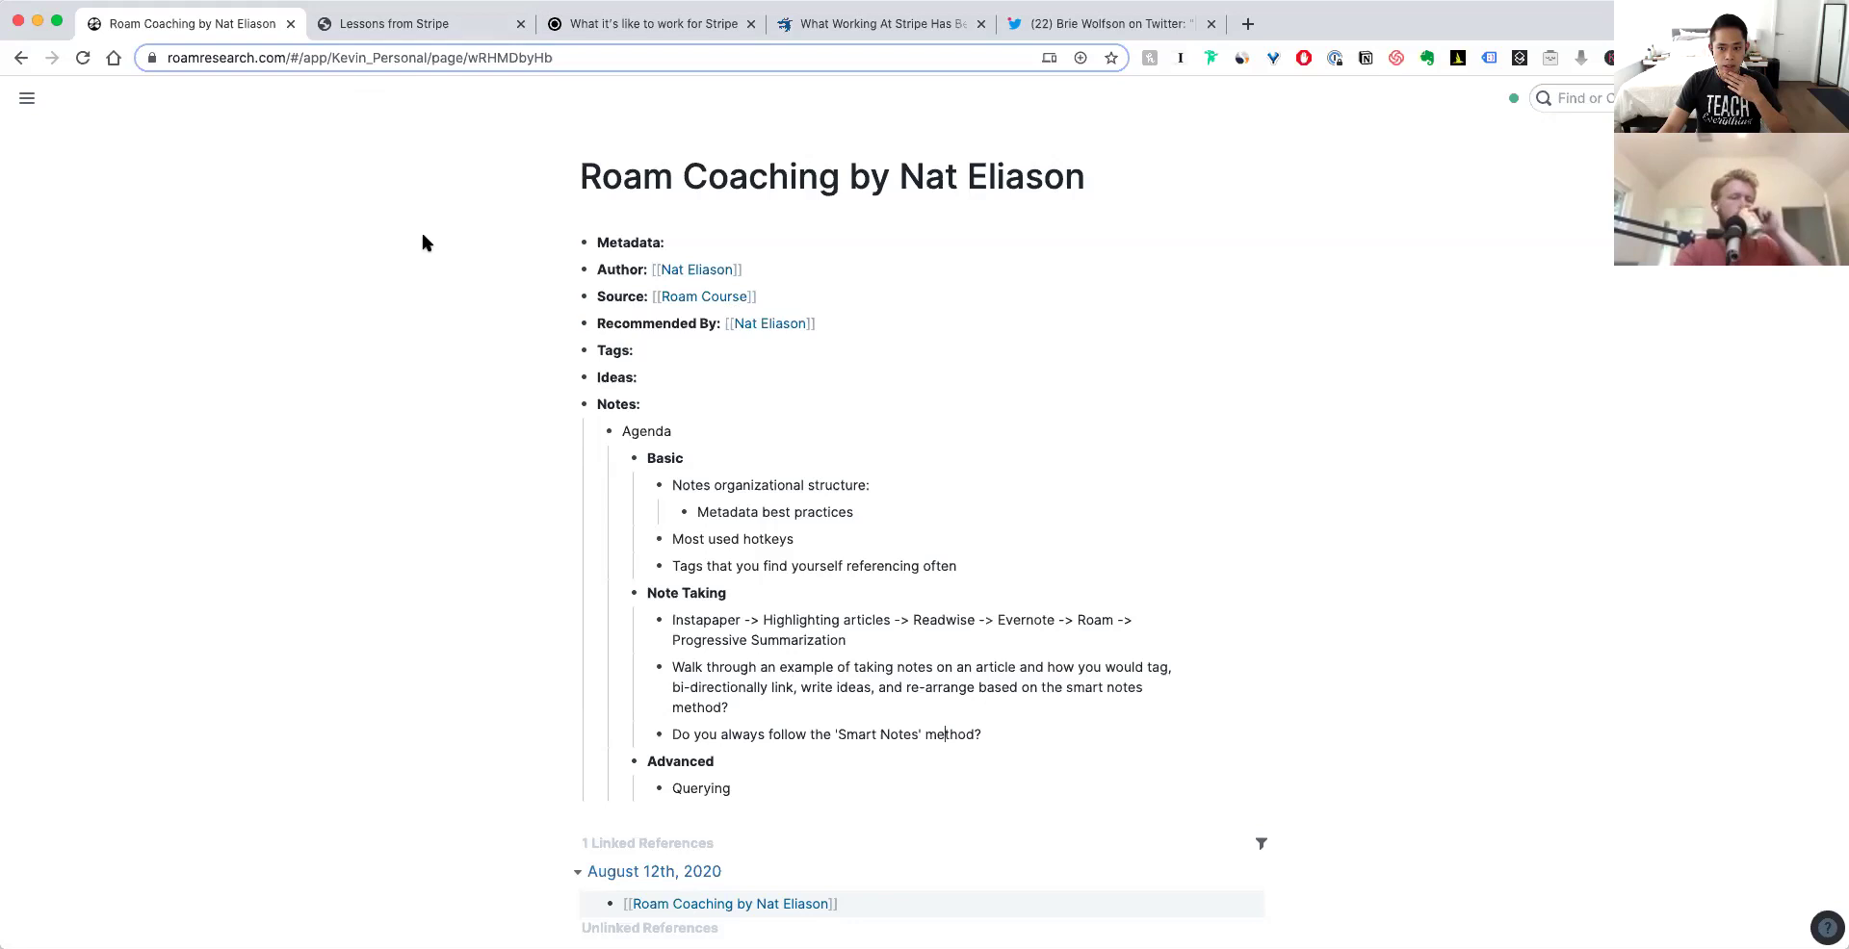
# - Open the Stripe Culture page from the August 12th, 2020 daily note and look through its resource and interview links
pyautogui.moveTo(27, 98)
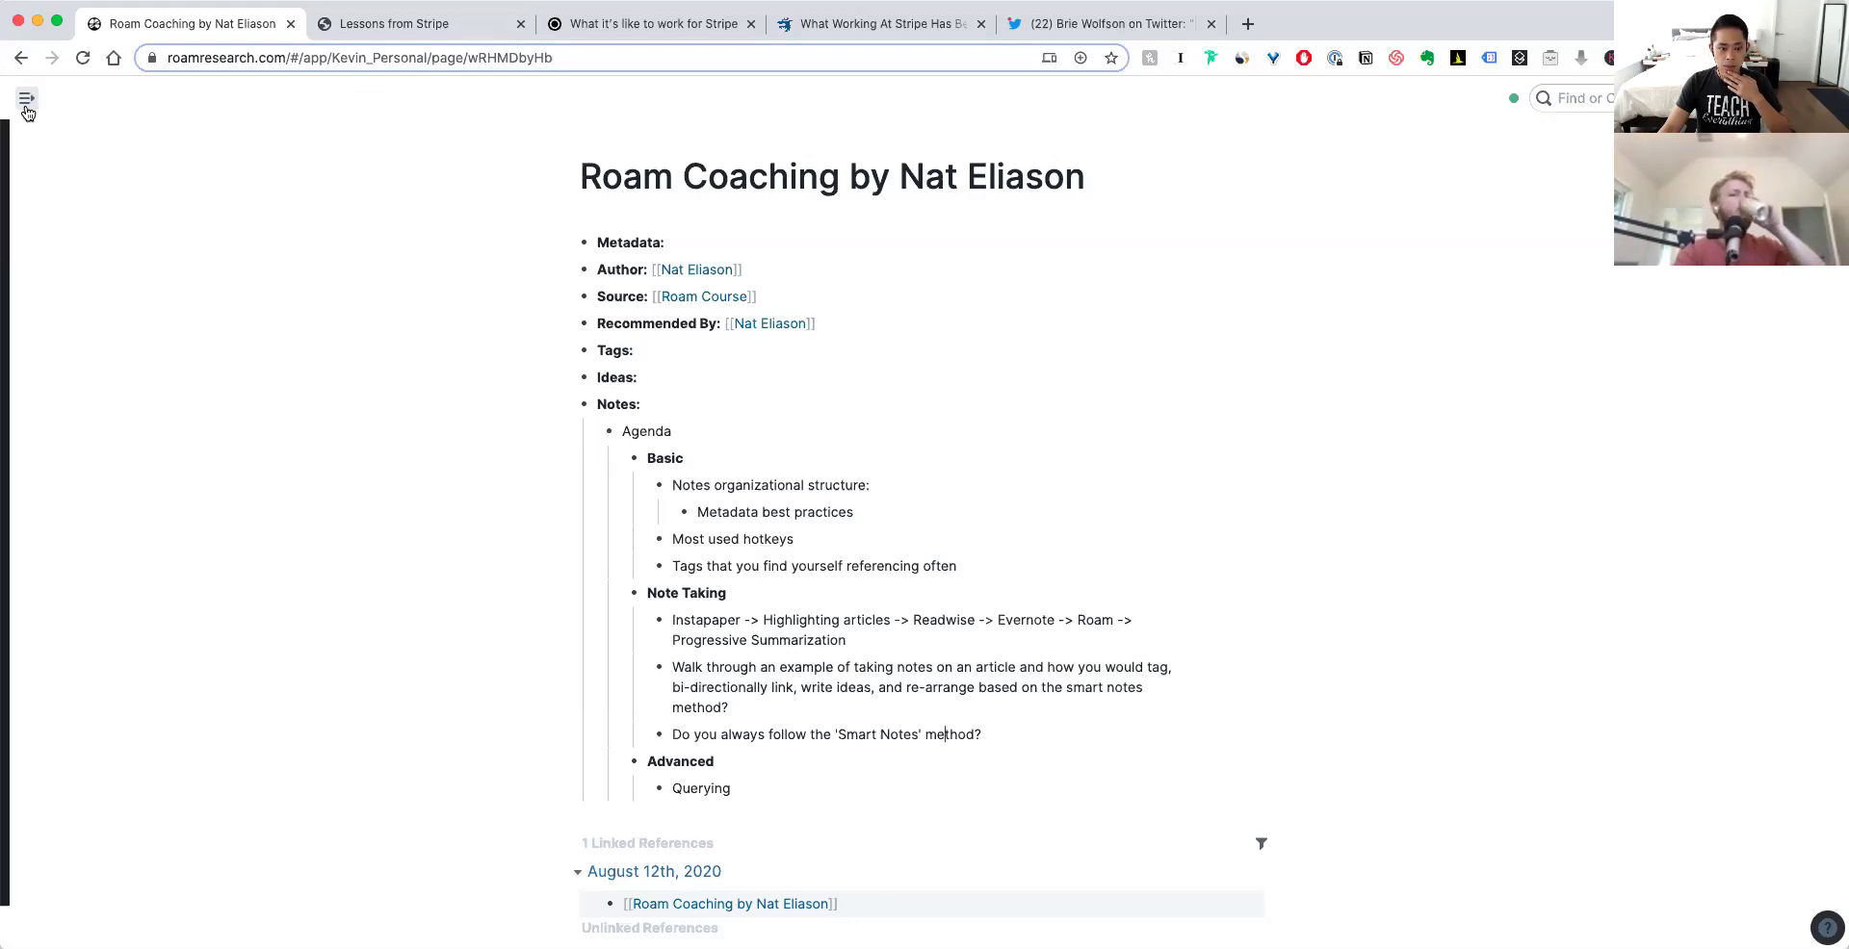
pyautogui.click(69, 193)
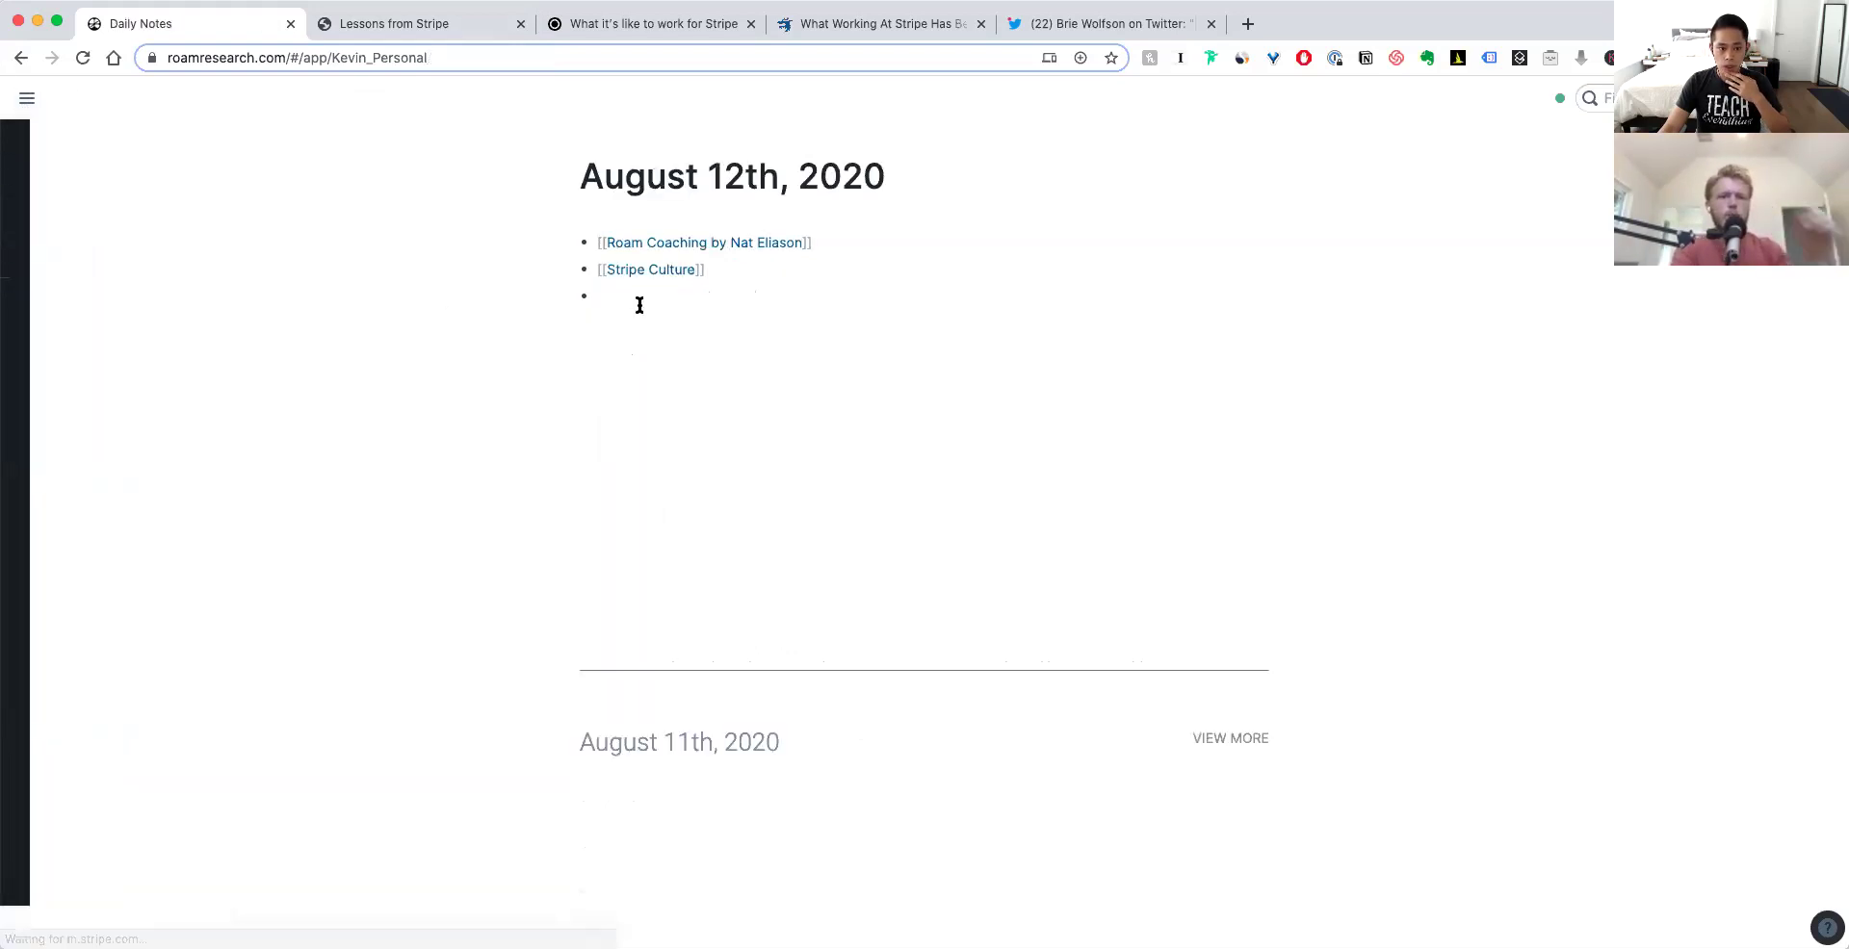
pyautogui.click(638, 277)
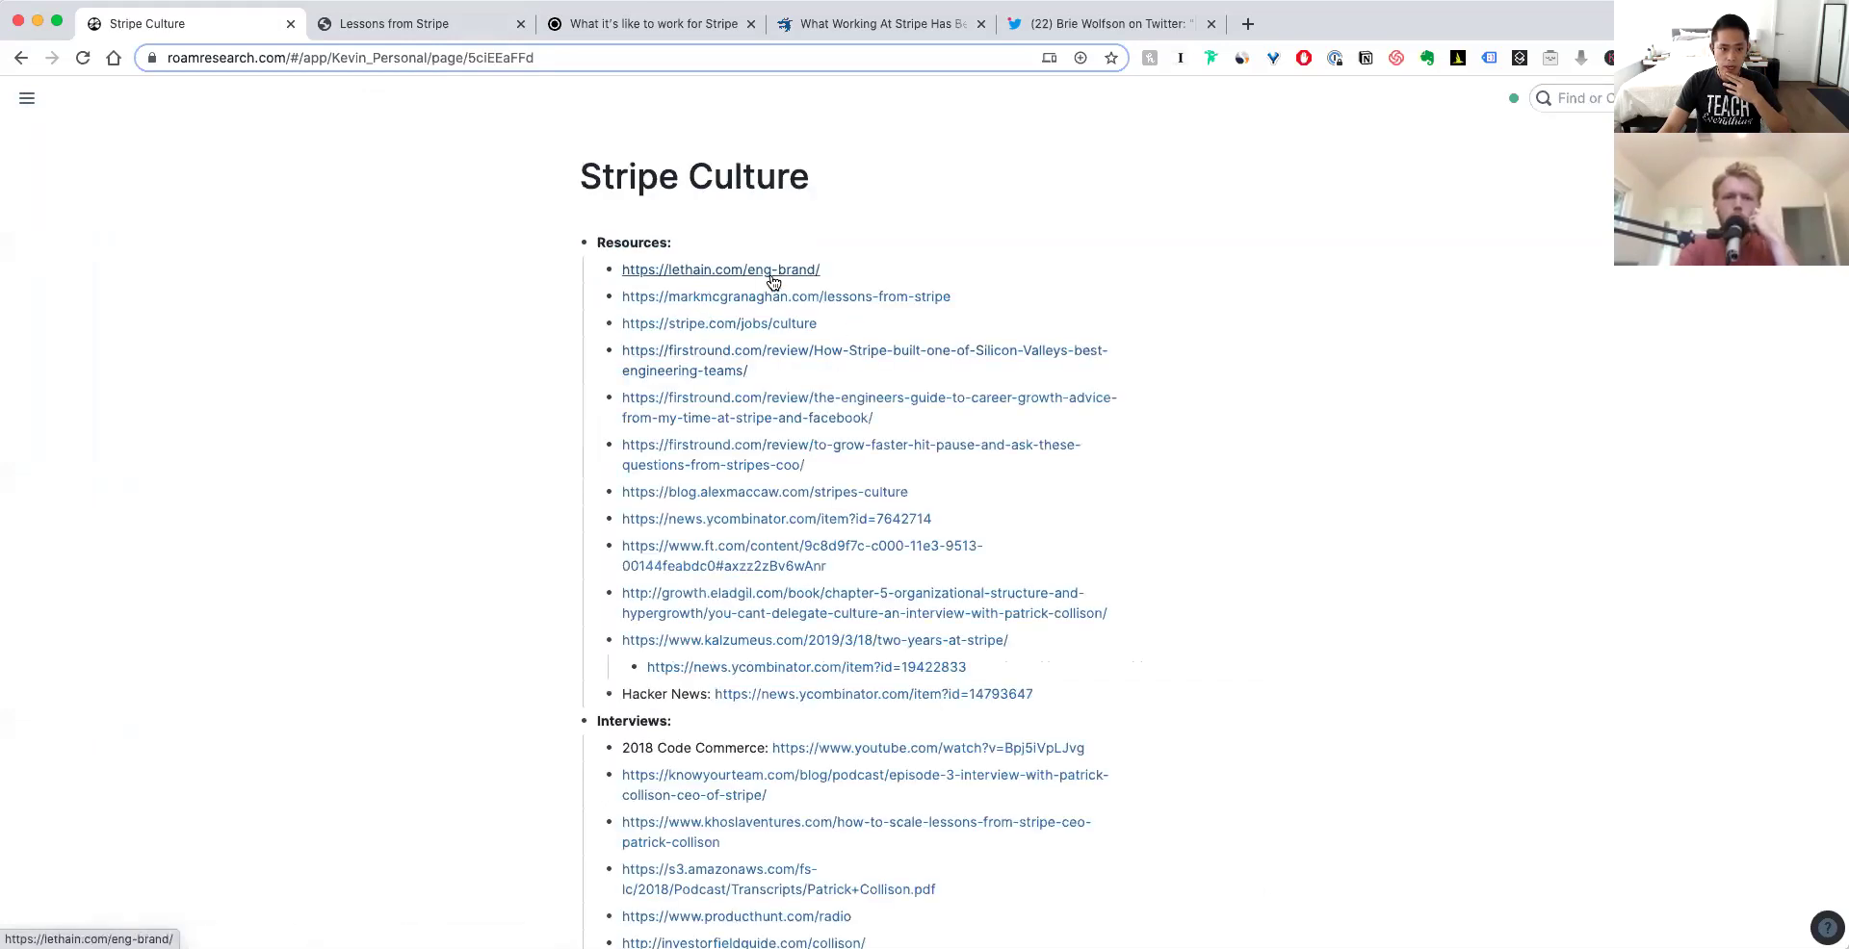
pyautogui.scroll(-10, 767, 276)
pyautogui.scroll(-3, 844, 479)
pyautogui.scroll(10, 841, 483)
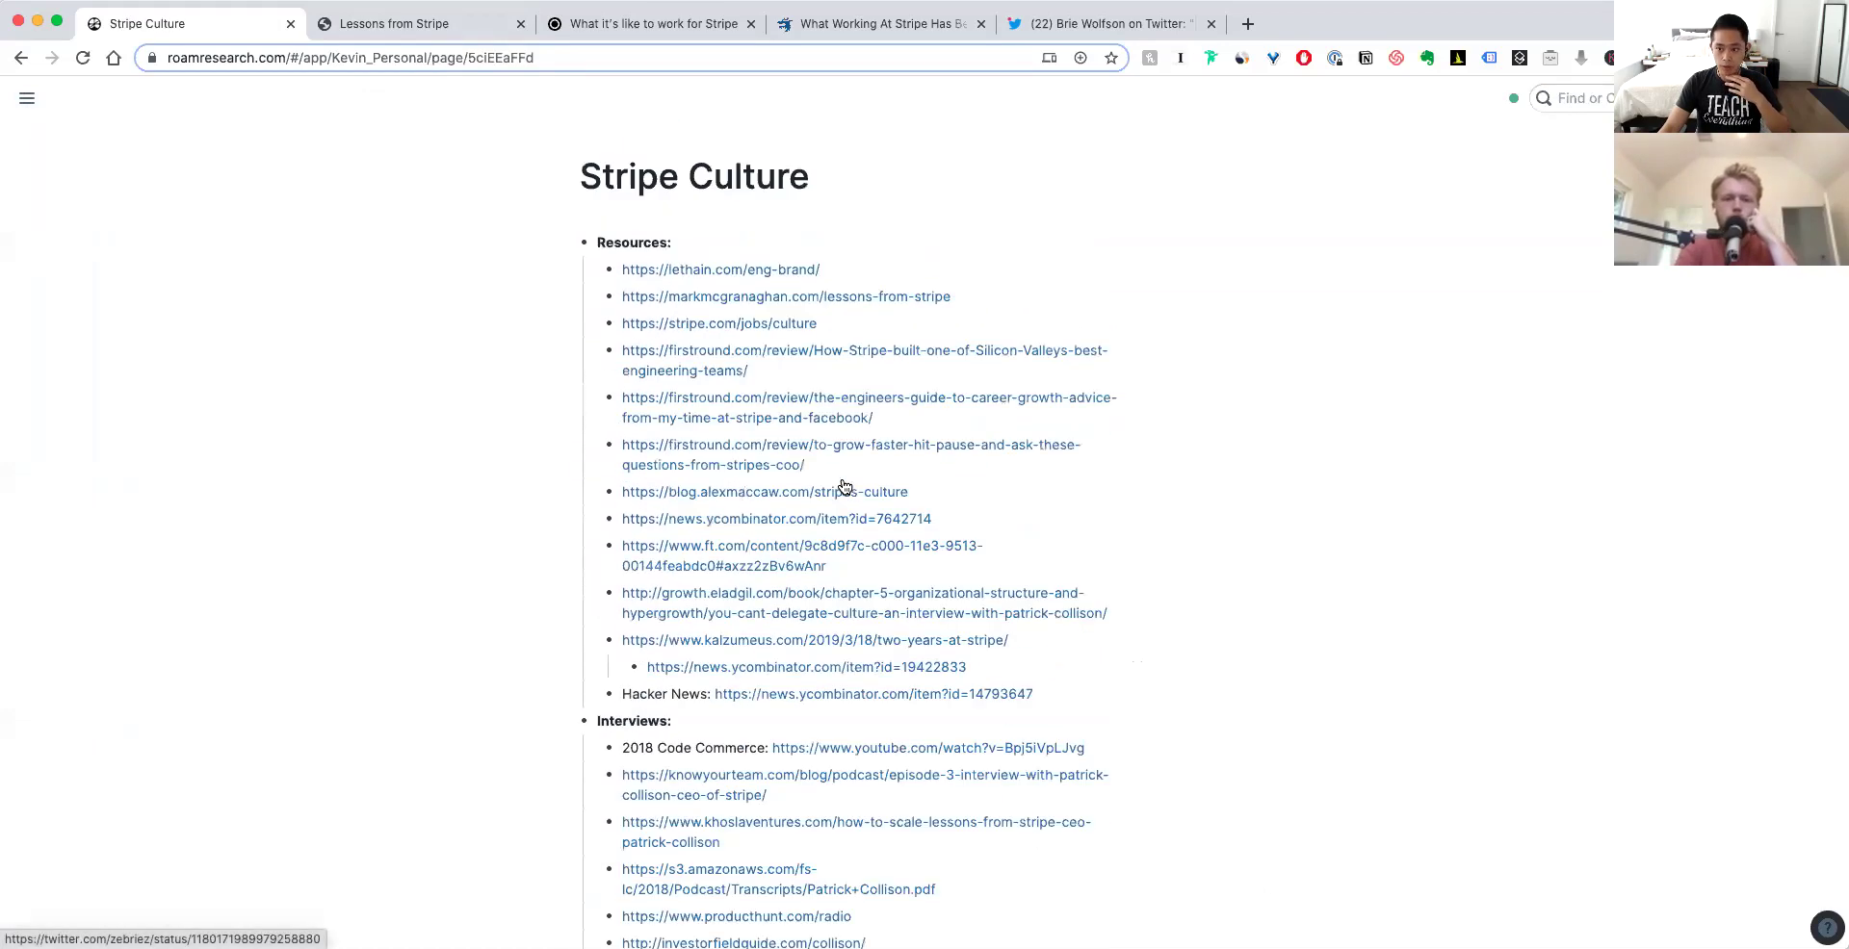
# - Look over the already open "Lessons from Stripe" article from its closing section back to its beginning
pyautogui.click(430, 21)
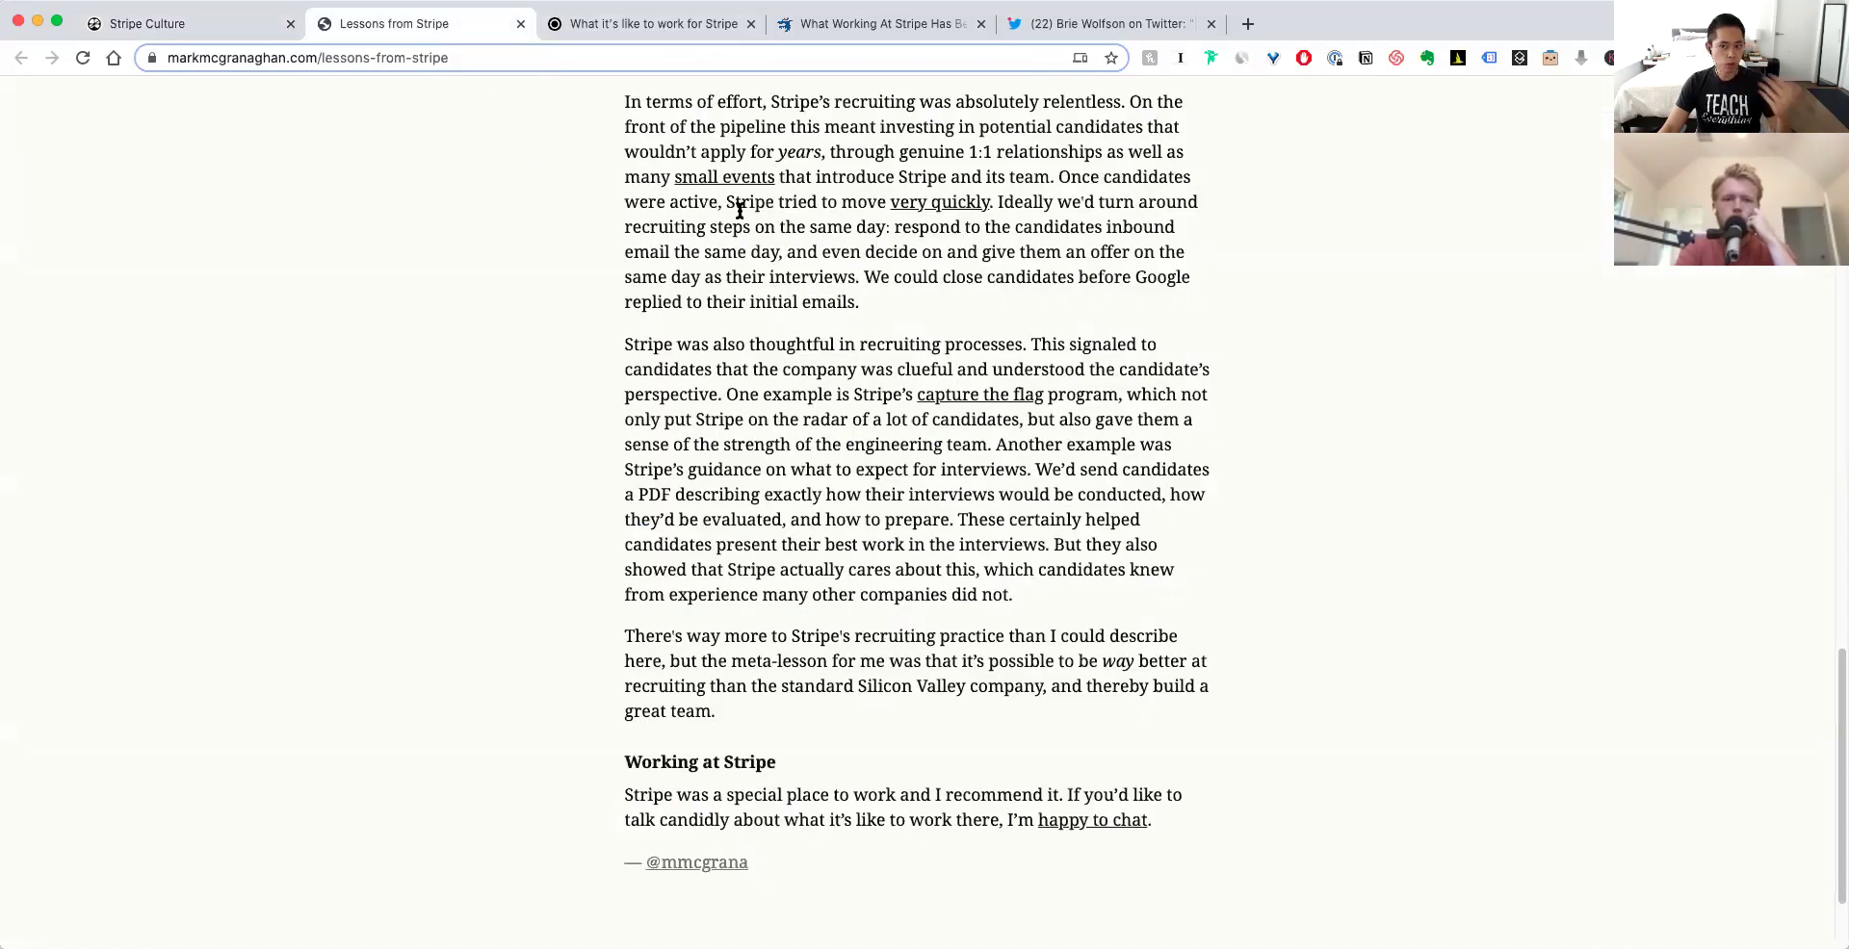
pyautogui.scroll(10, 740, 211)
pyautogui.scroll(7, 739, 211)
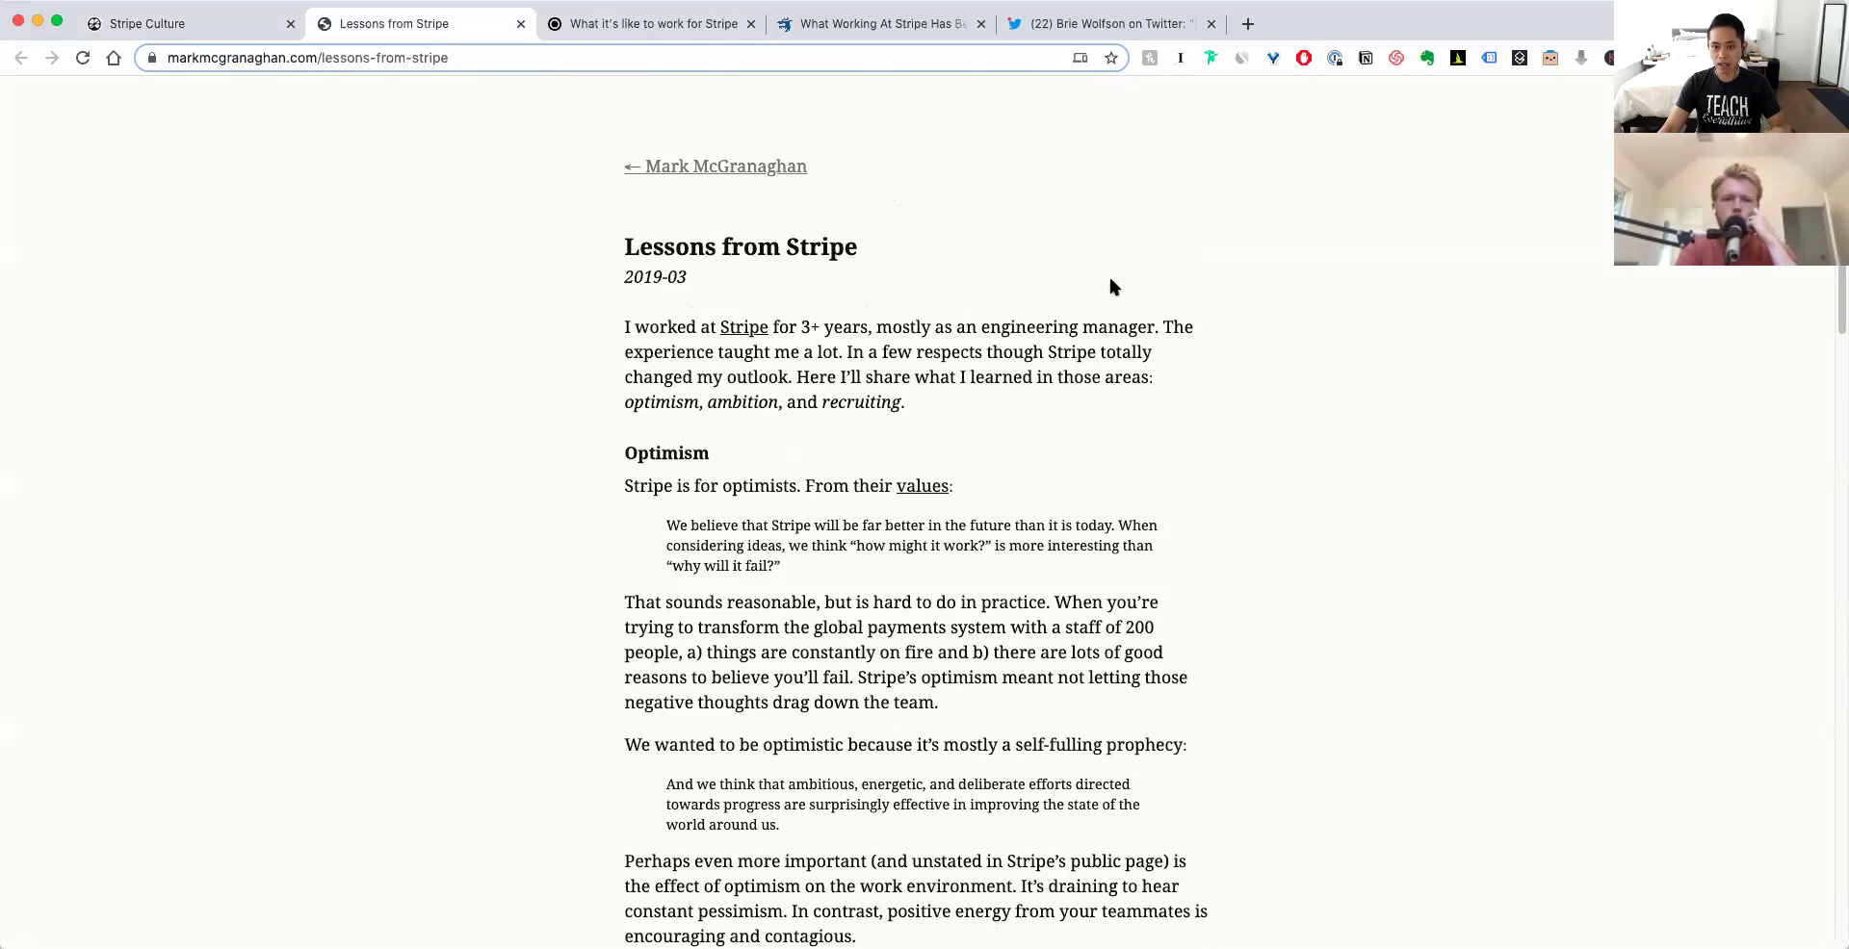
# - Return to the Roam coaching page through Daily Notes and highlight the Note Taking item about walking through an article example
pyautogui.click(209, 27)
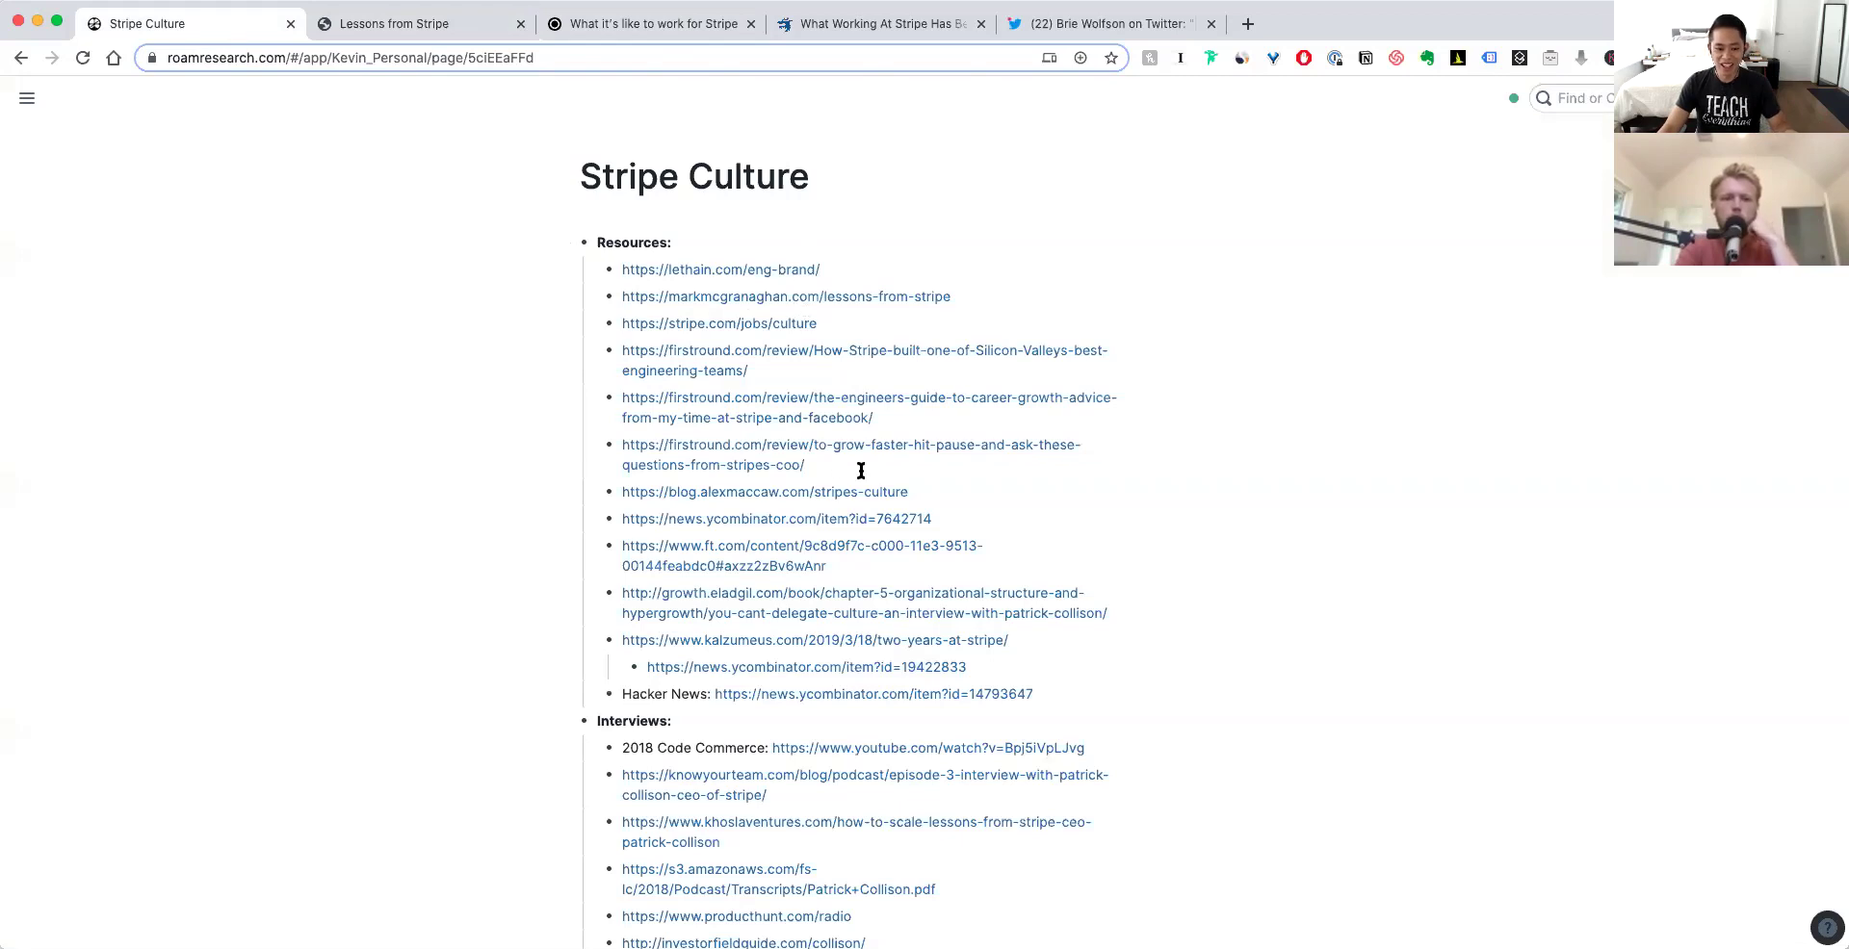
pyautogui.scroll(-1, 858, 474)
pyautogui.moveTo(27, 98)
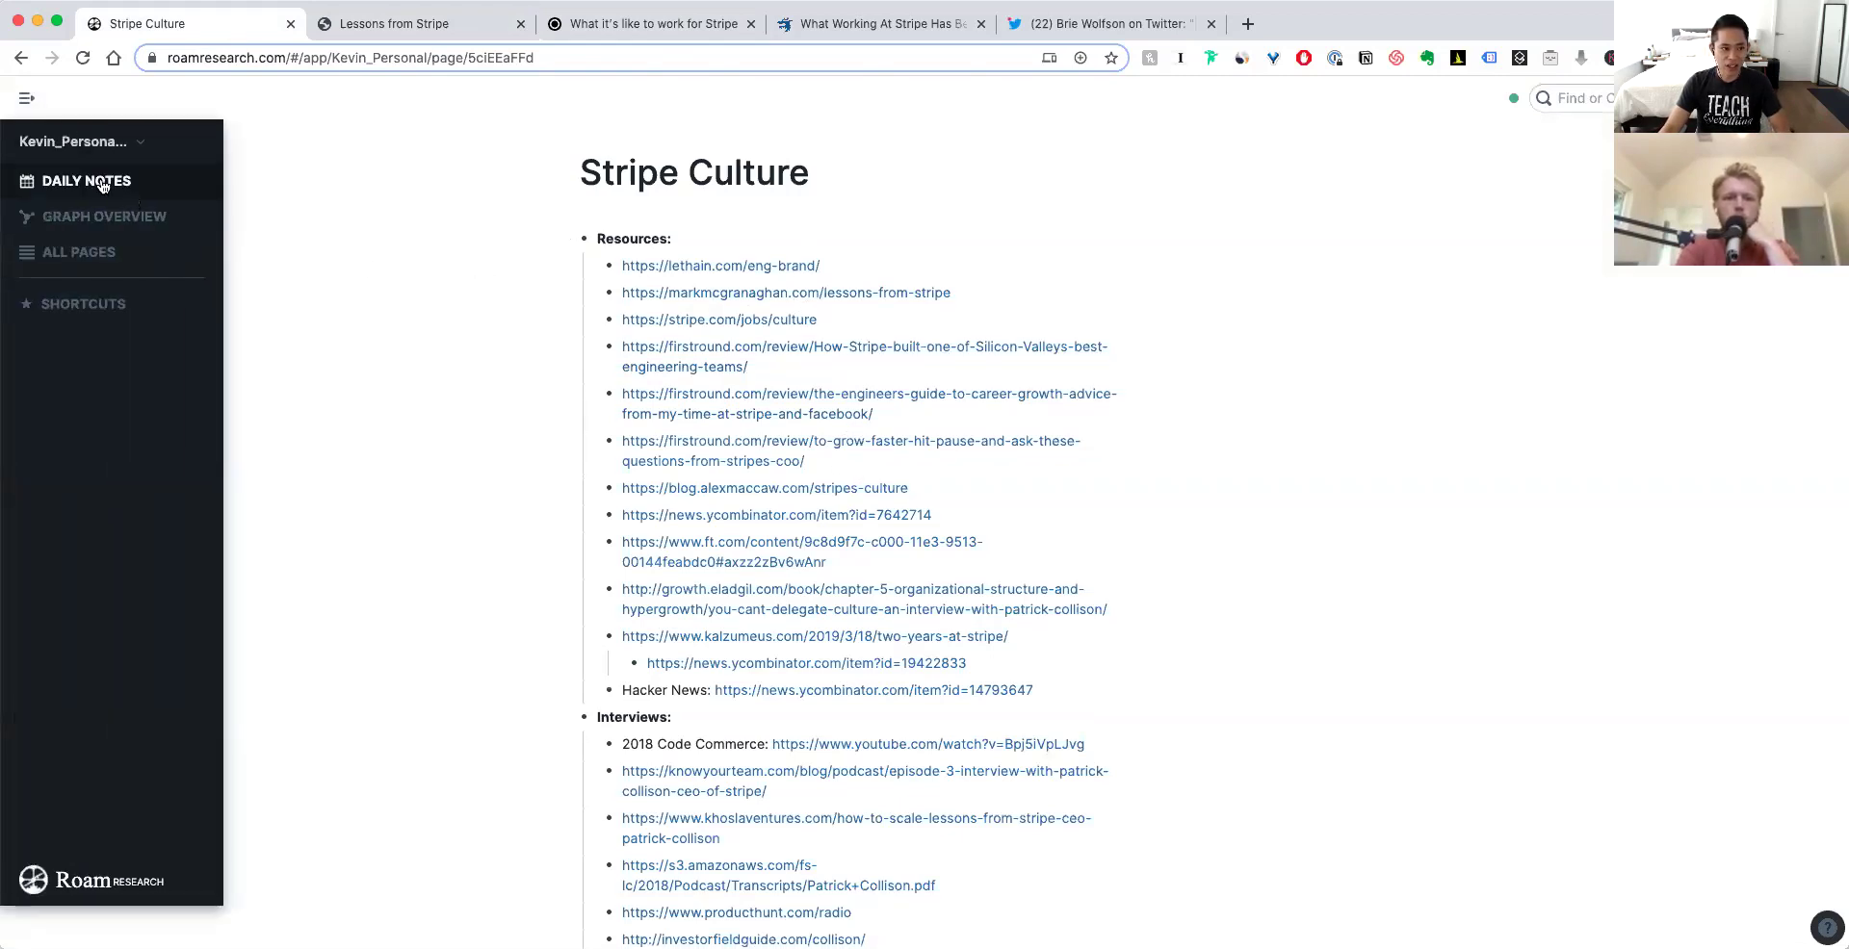
pyautogui.click(204, 183)
pyautogui.click(633, 244)
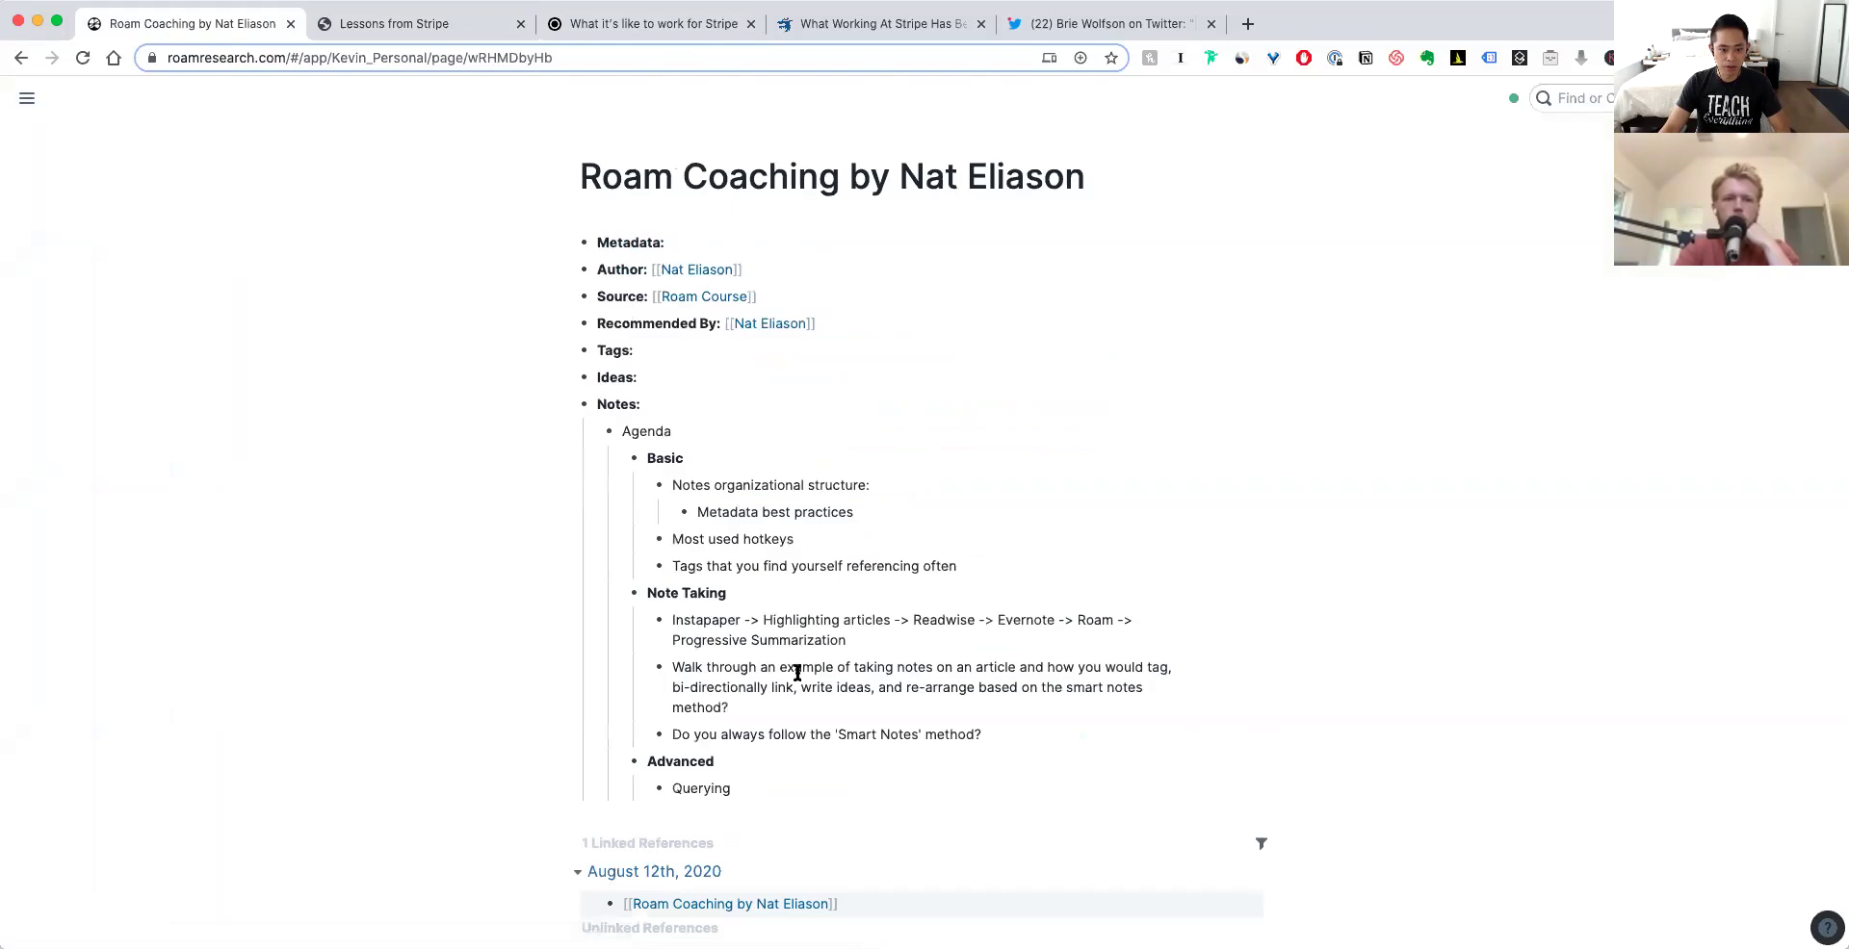
pyautogui.moveTo(763, 706); pyautogui.dragTo(665, 677)
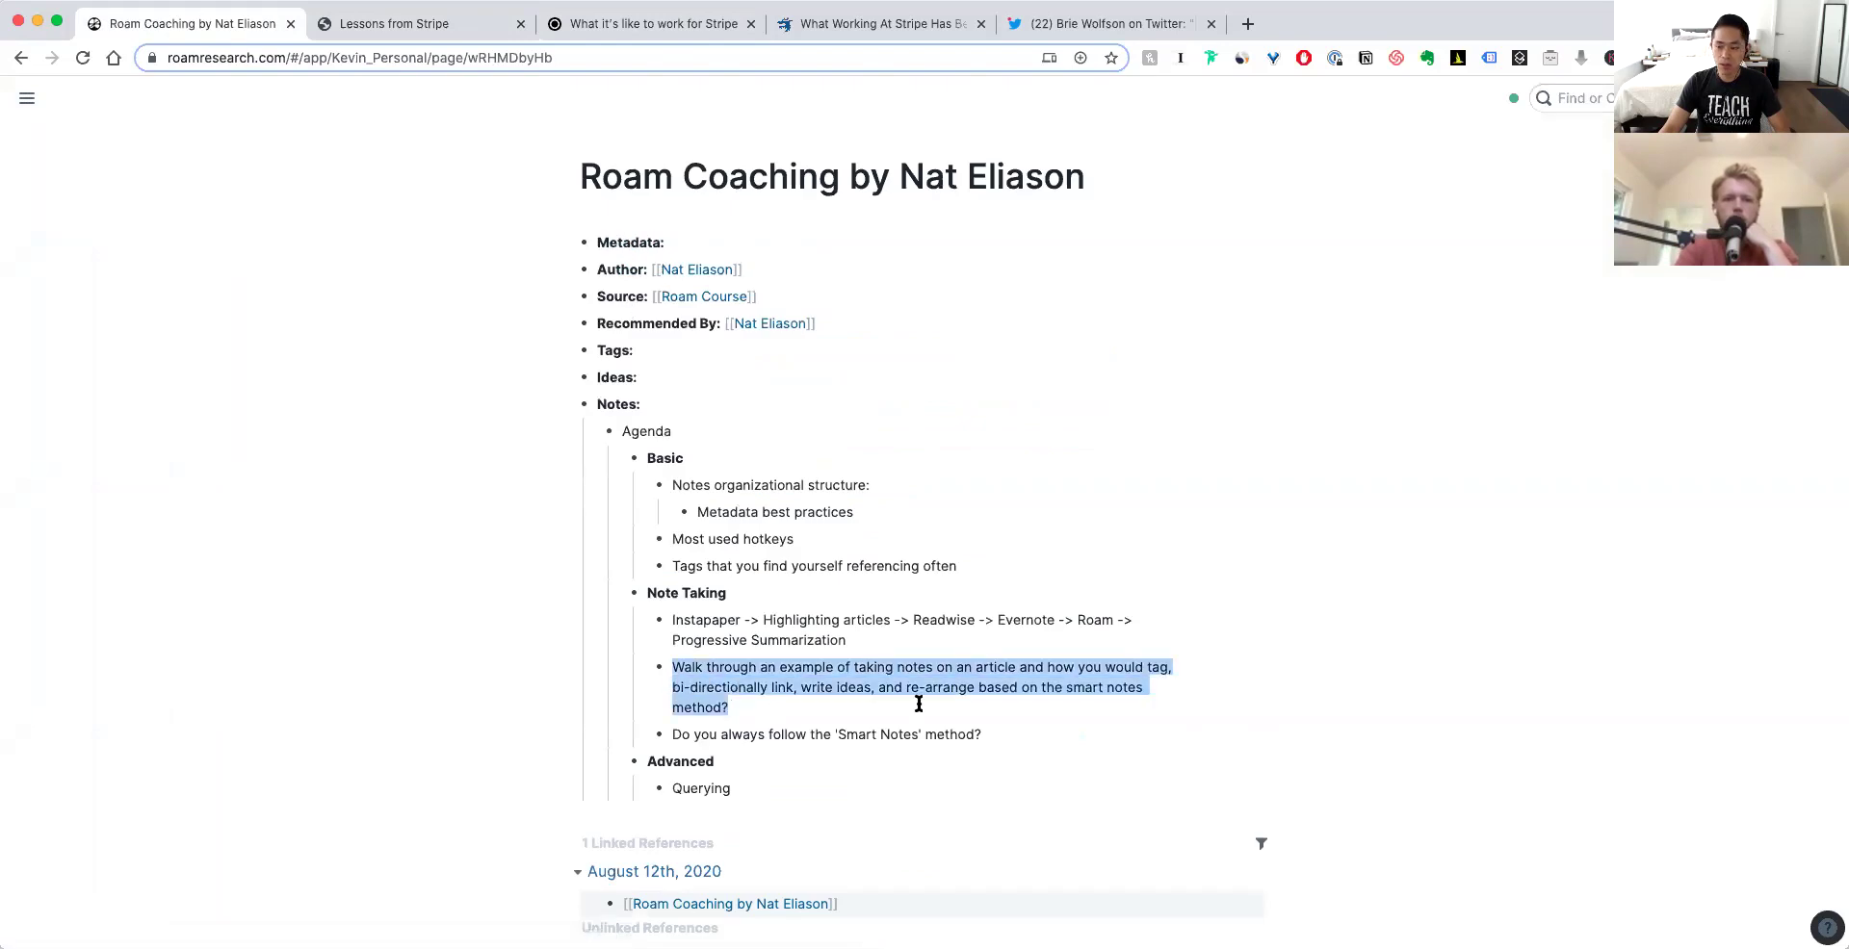
pyautogui.press('Right')
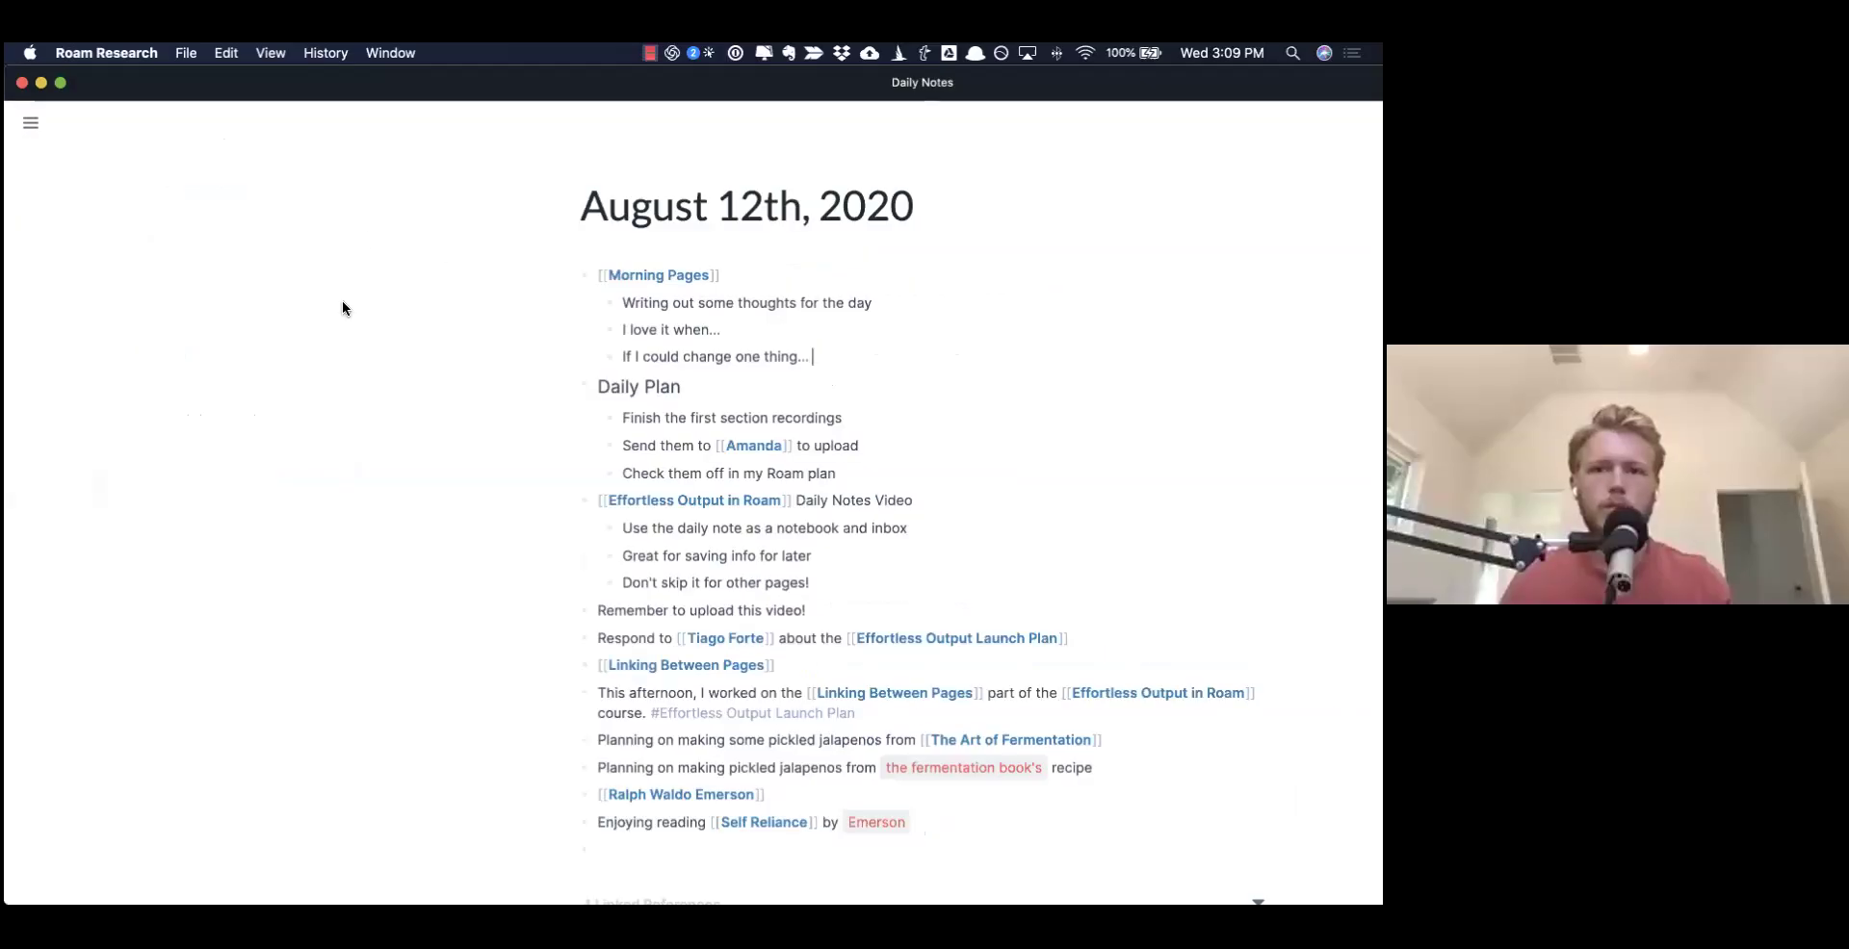
# - Switch from the RoamTutorial graph to the first hosted graph, the one named after its owner
pyautogui.moveTo(29, 123)
pyautogui.click(74, 166)
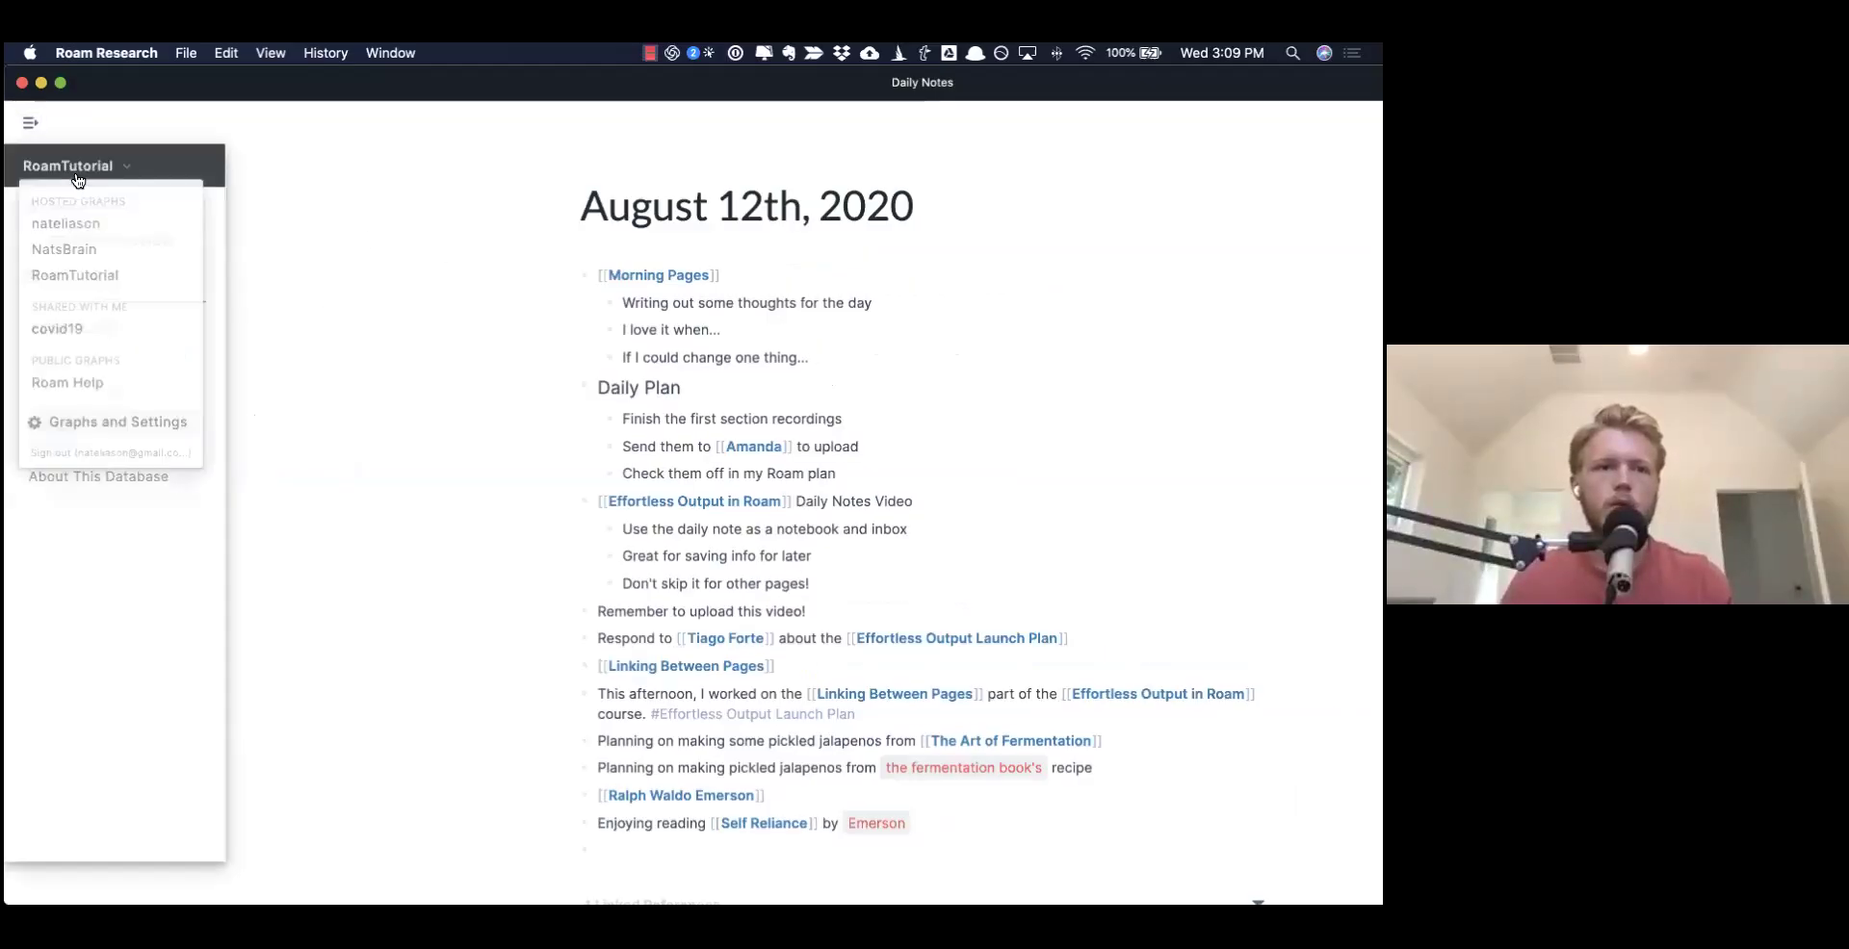
pyautogui.click(74, 225)
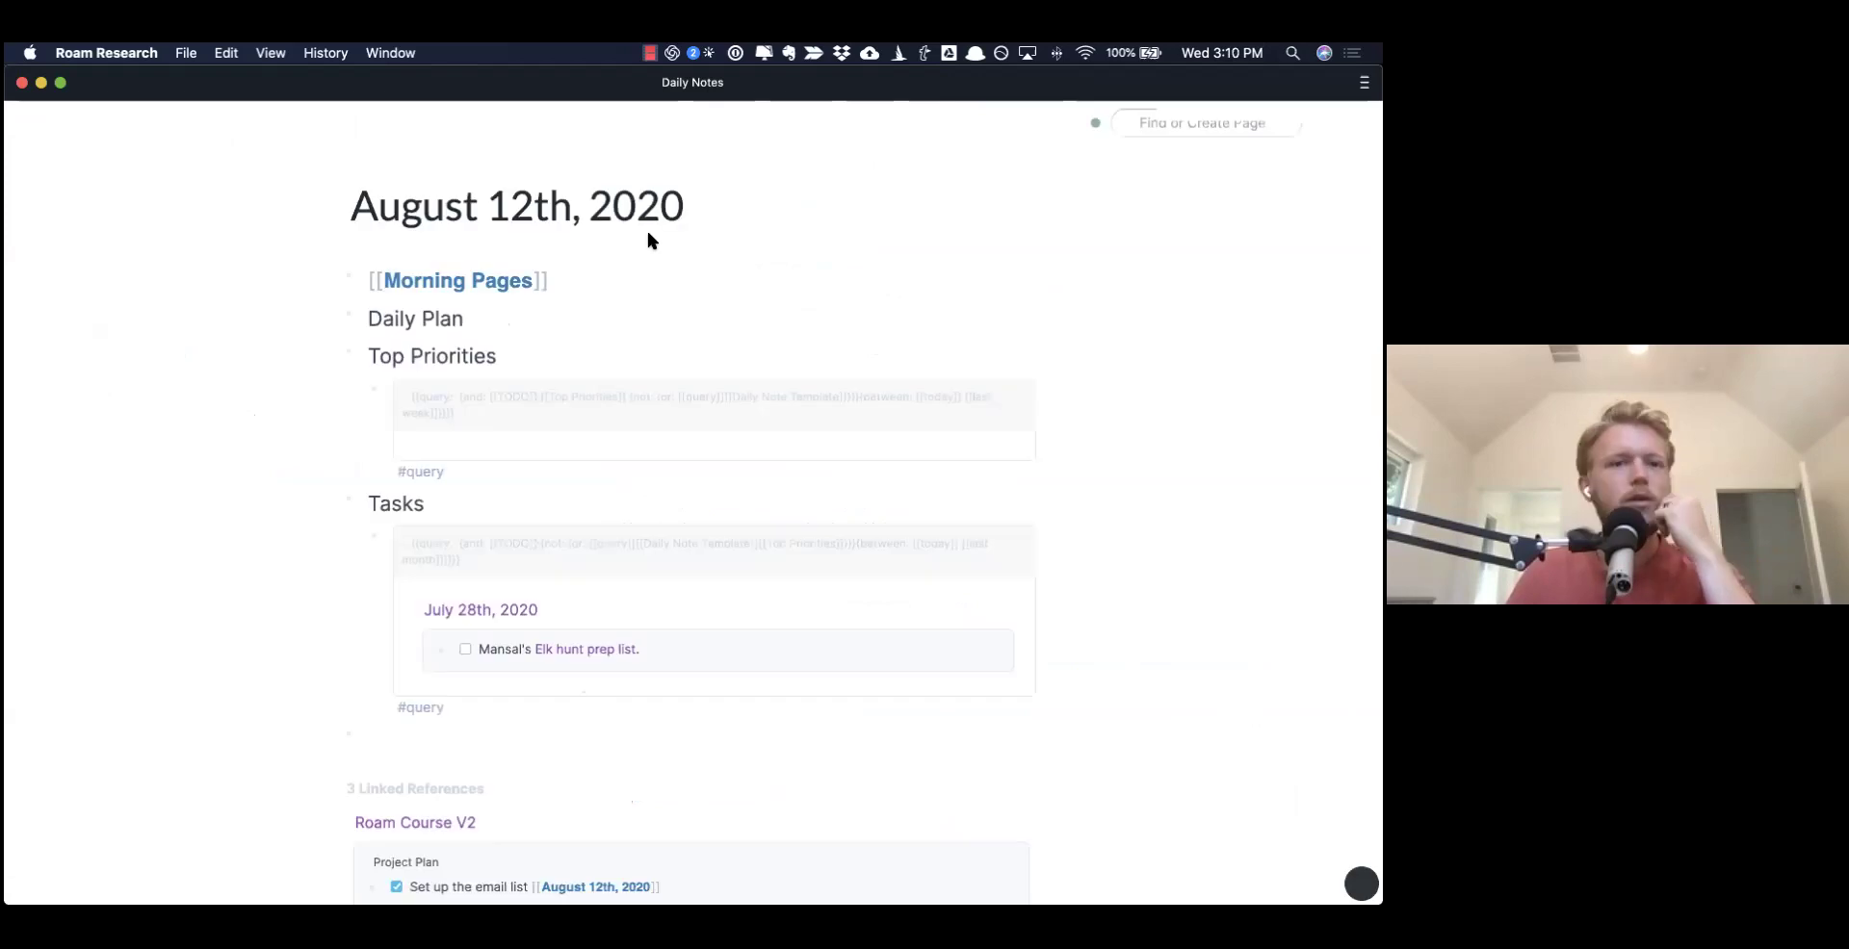
# - Search the graph for "scale" and open the Scale (book) page
pyautogui.press('super+u')
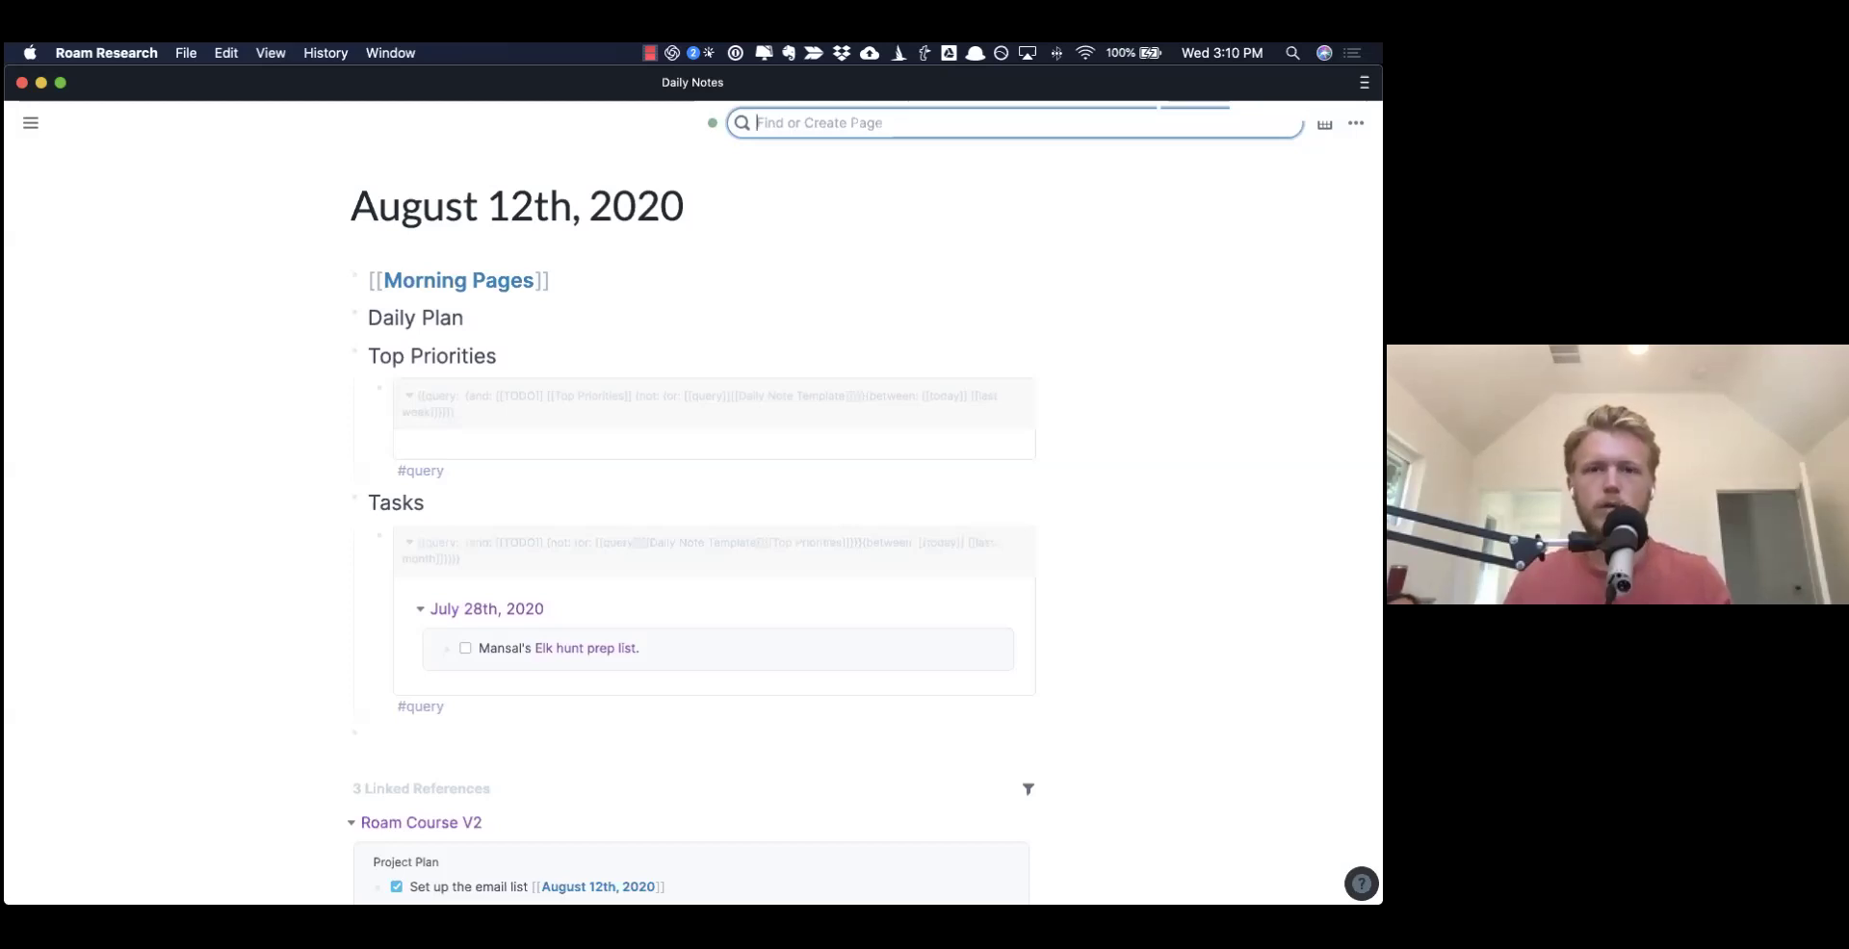
pyautogui.write('scale')
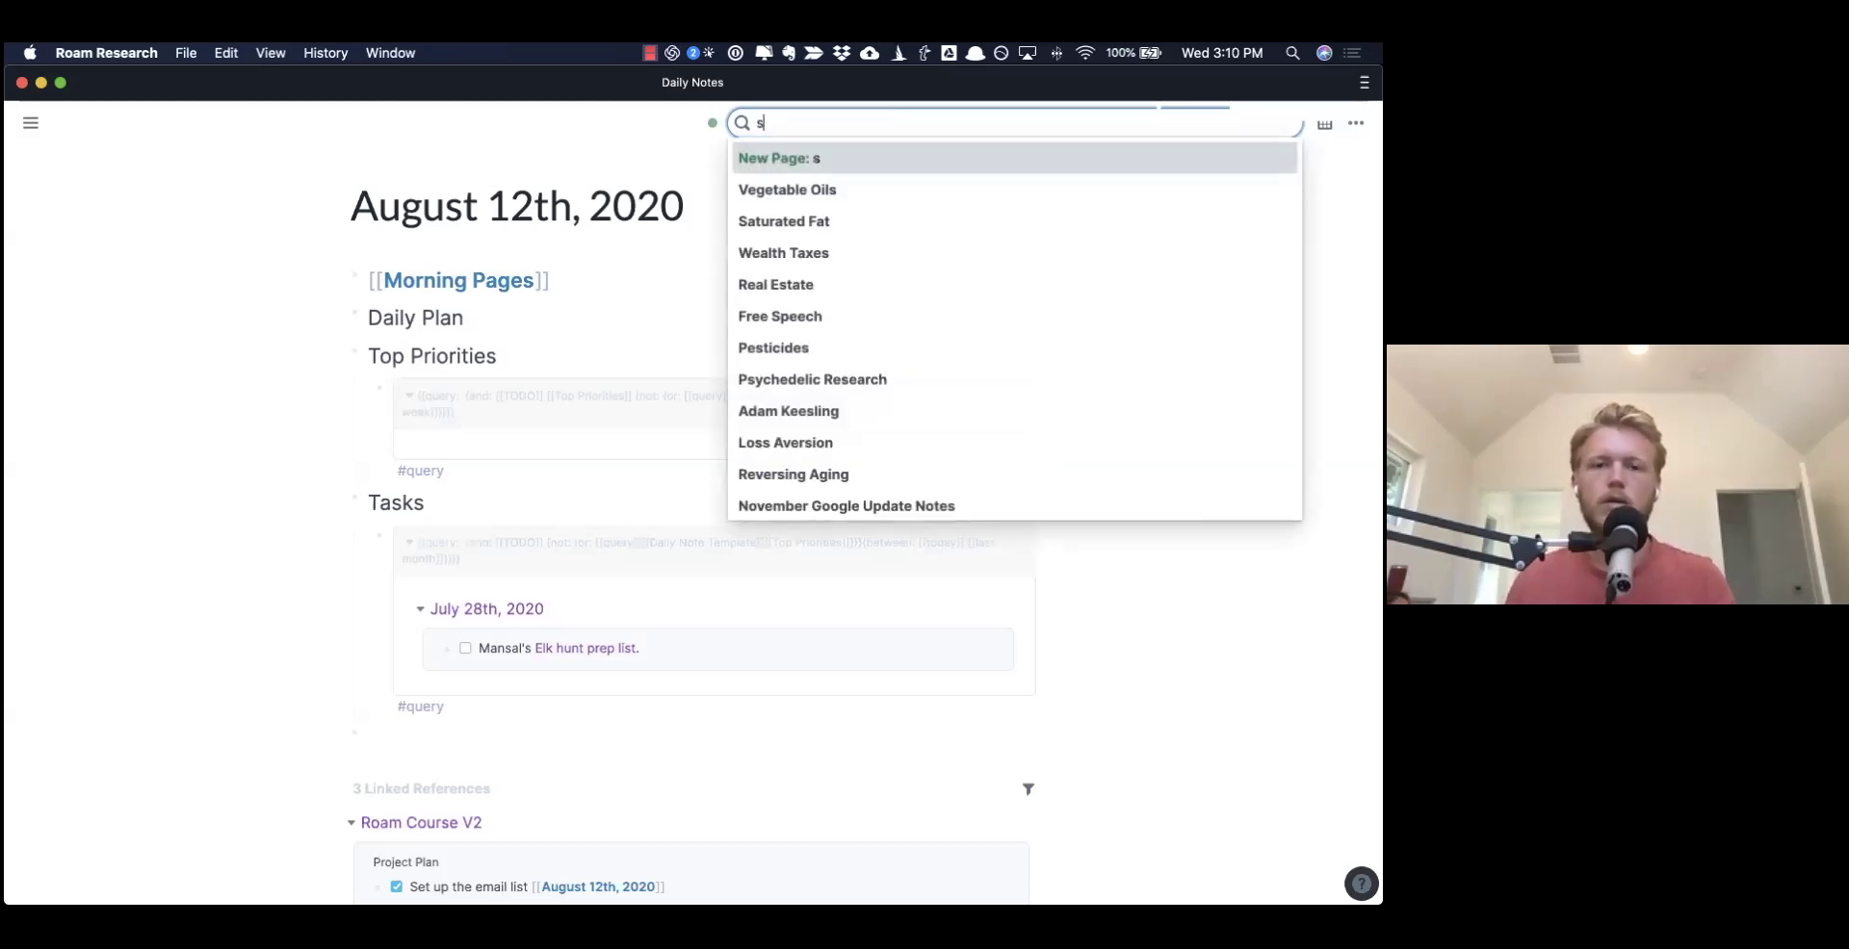
pyautogui.press('Down')
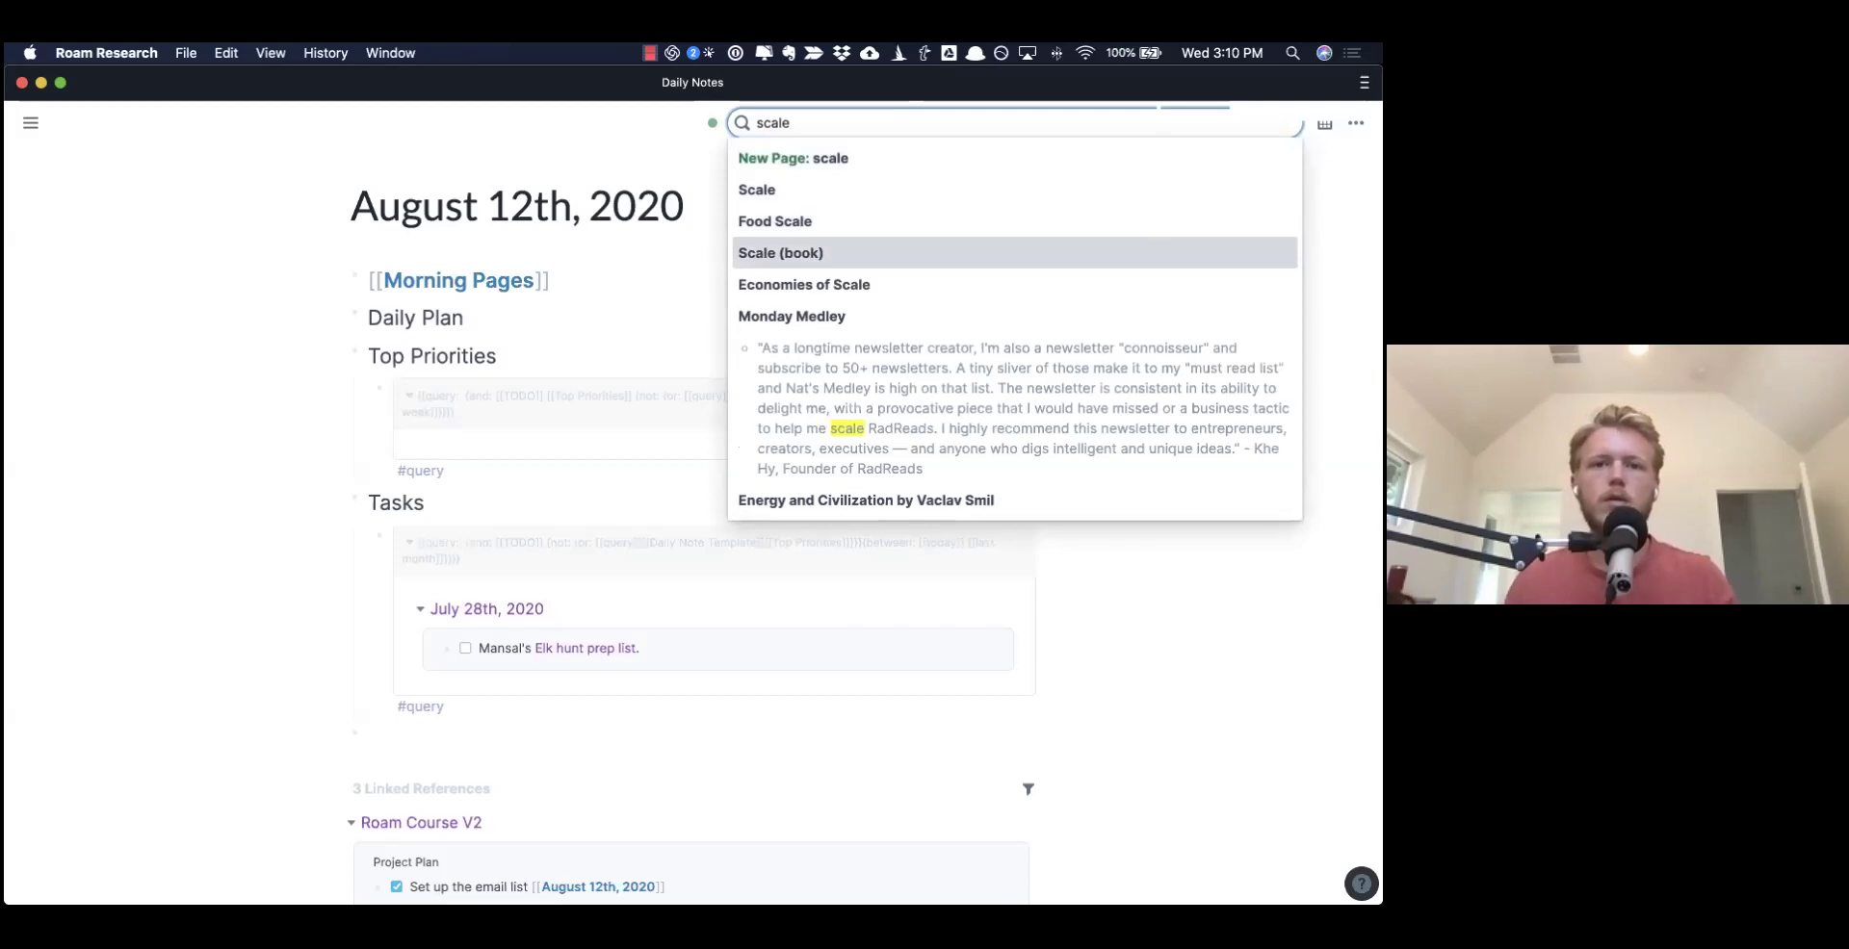
pyautogui.press('Return')
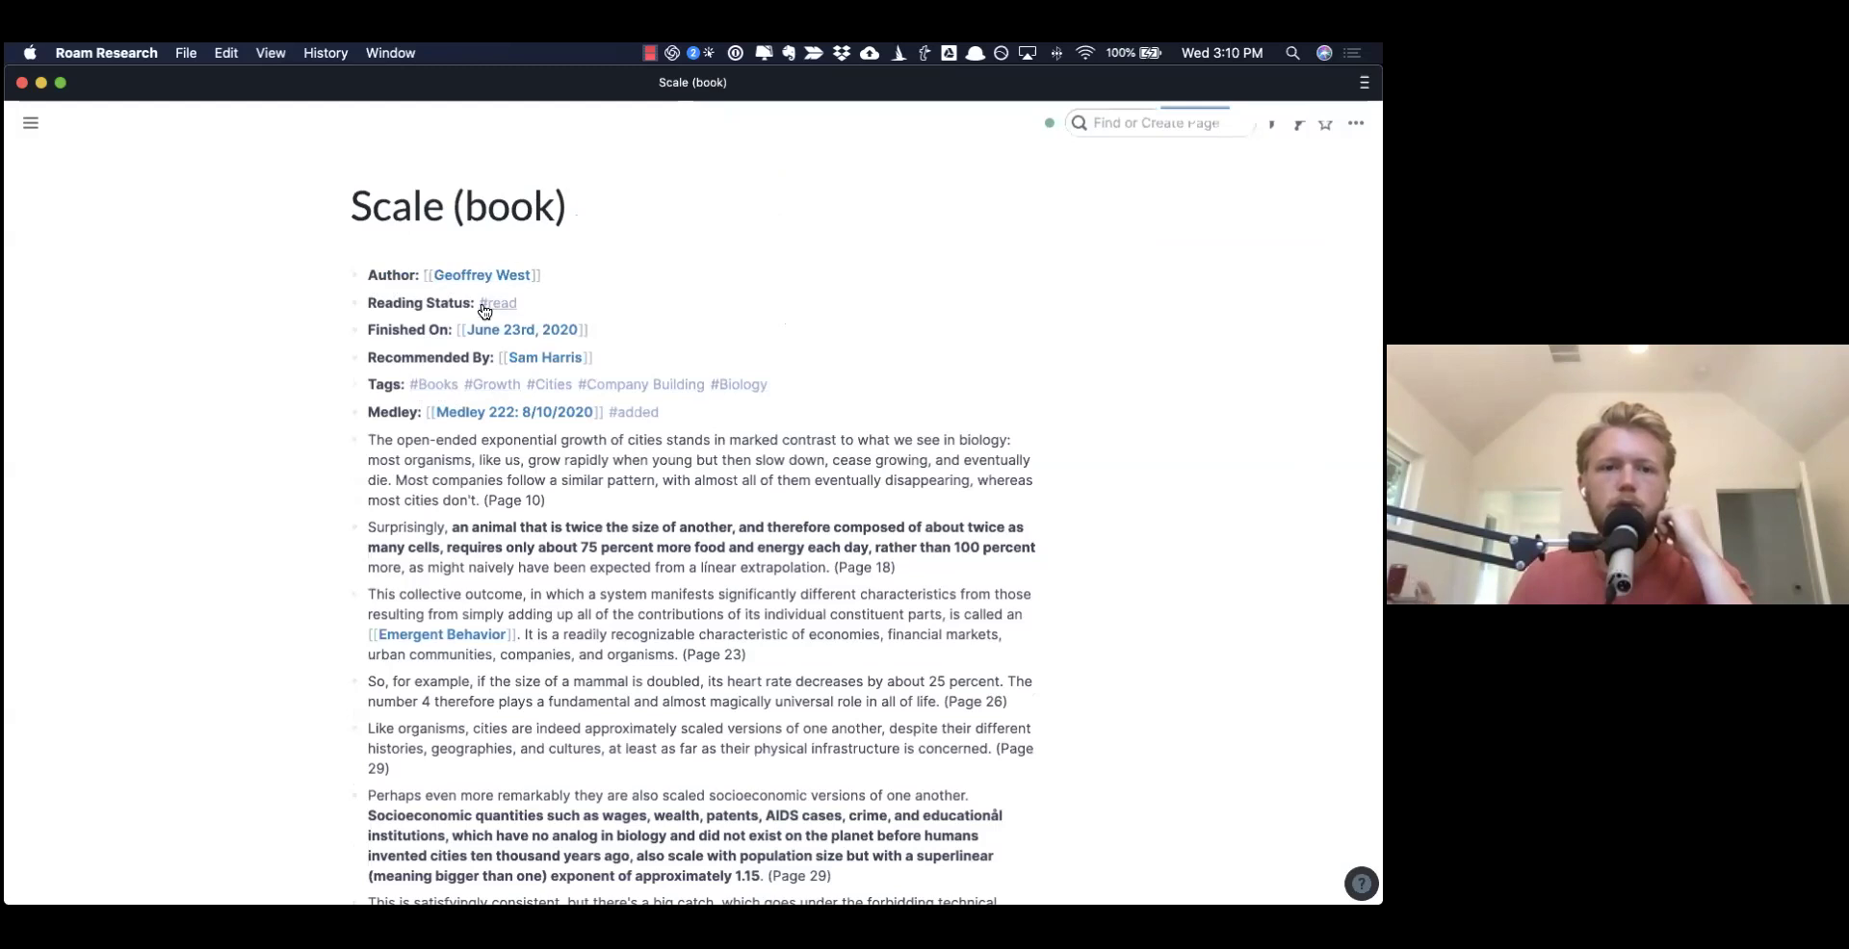
# - Open the Books page from the book's tags and look through its management query and linked references
pyautogui.click(441, 387)
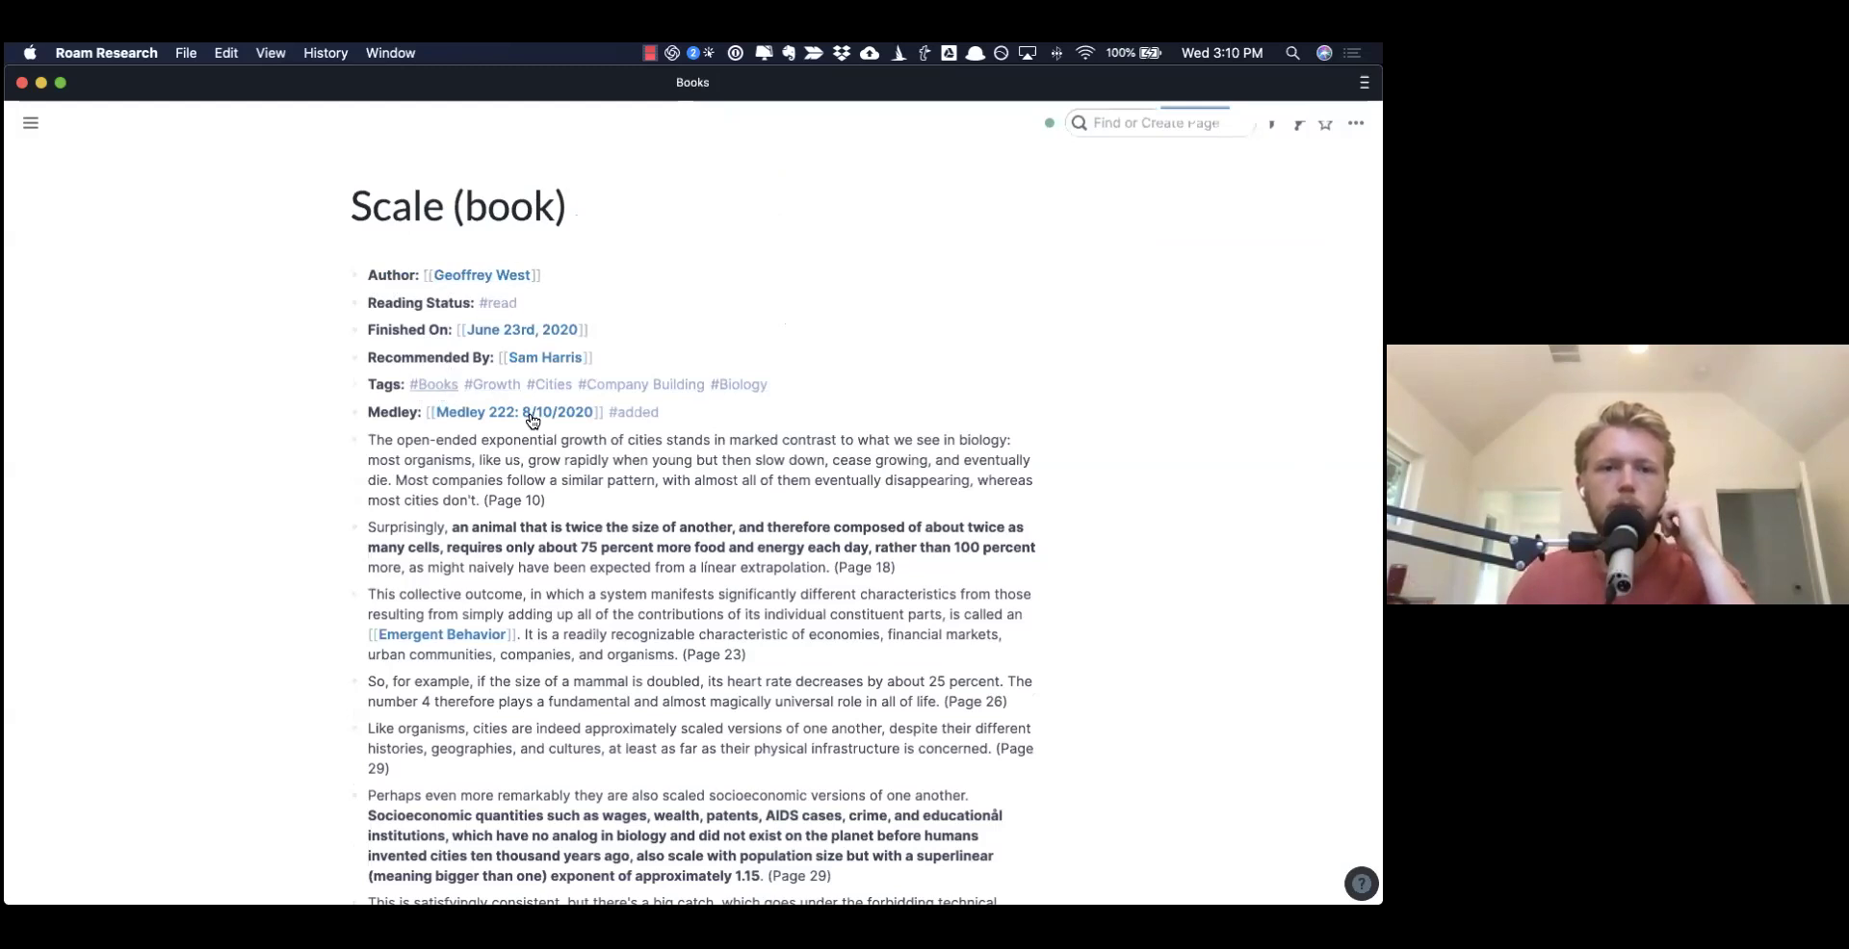
pyautogui.click(442, 387)
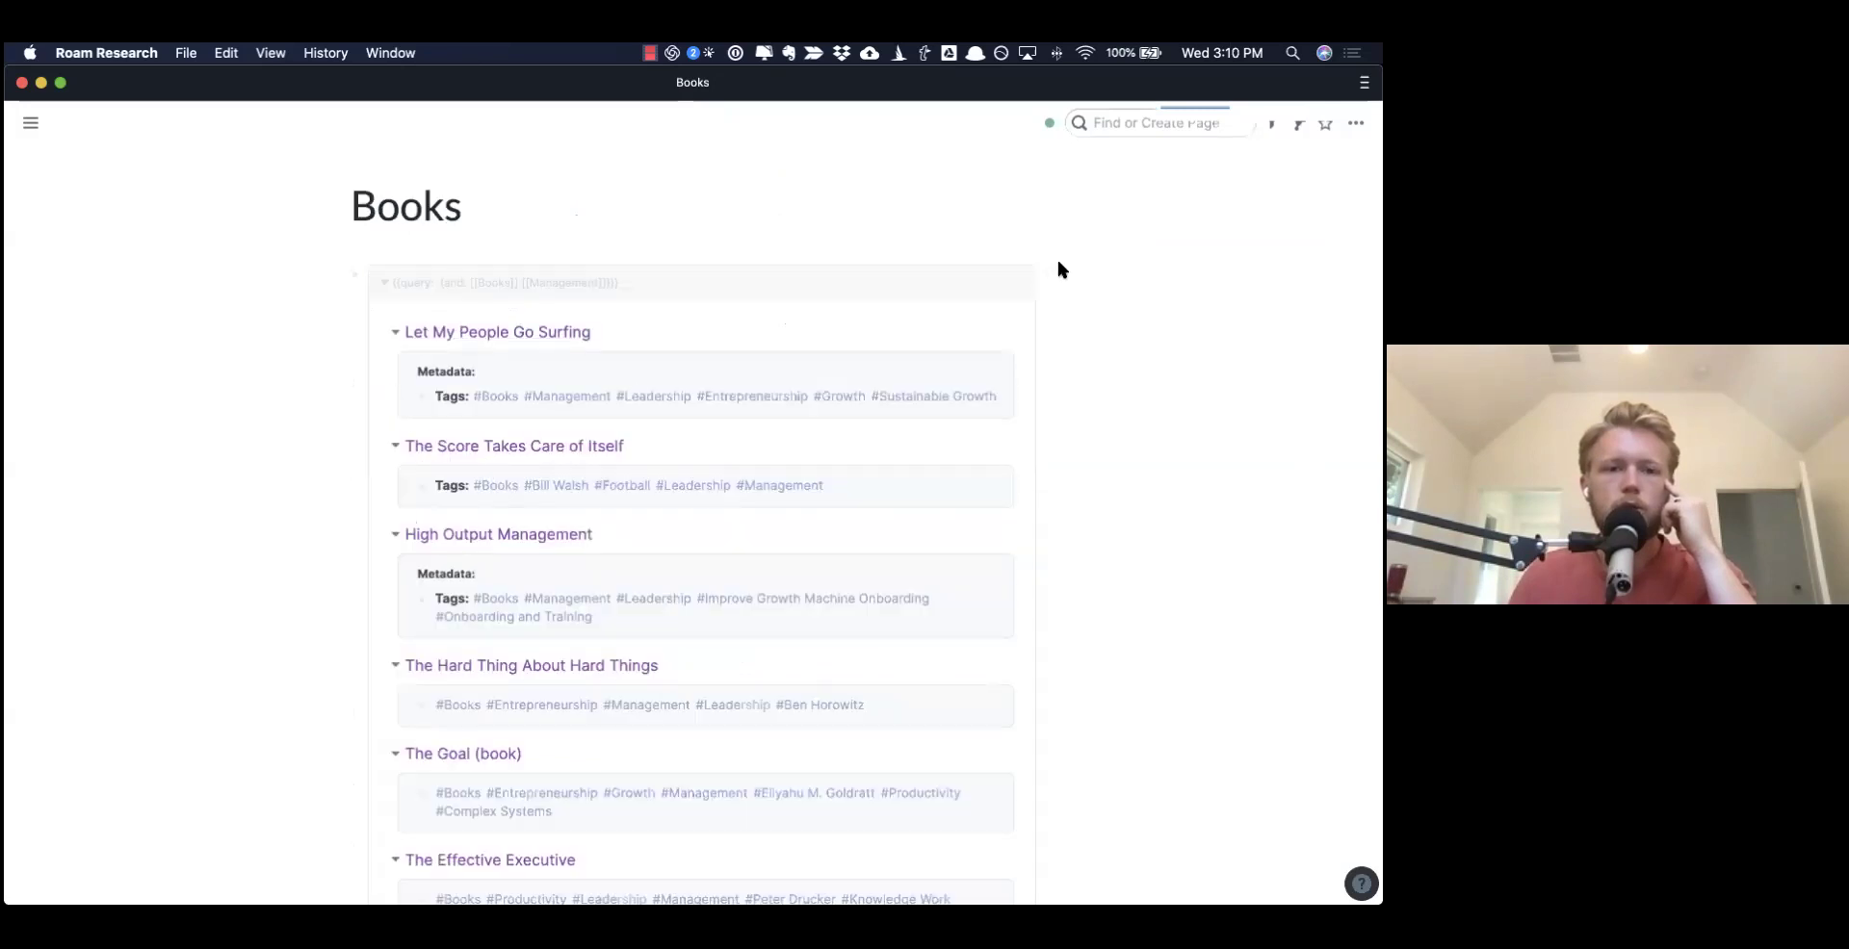
pyautogui.scroll(-15, 705, 395)
pyautogui.scroll(8, 703, 383)
pyautogui.scroll(3, 707, 389)
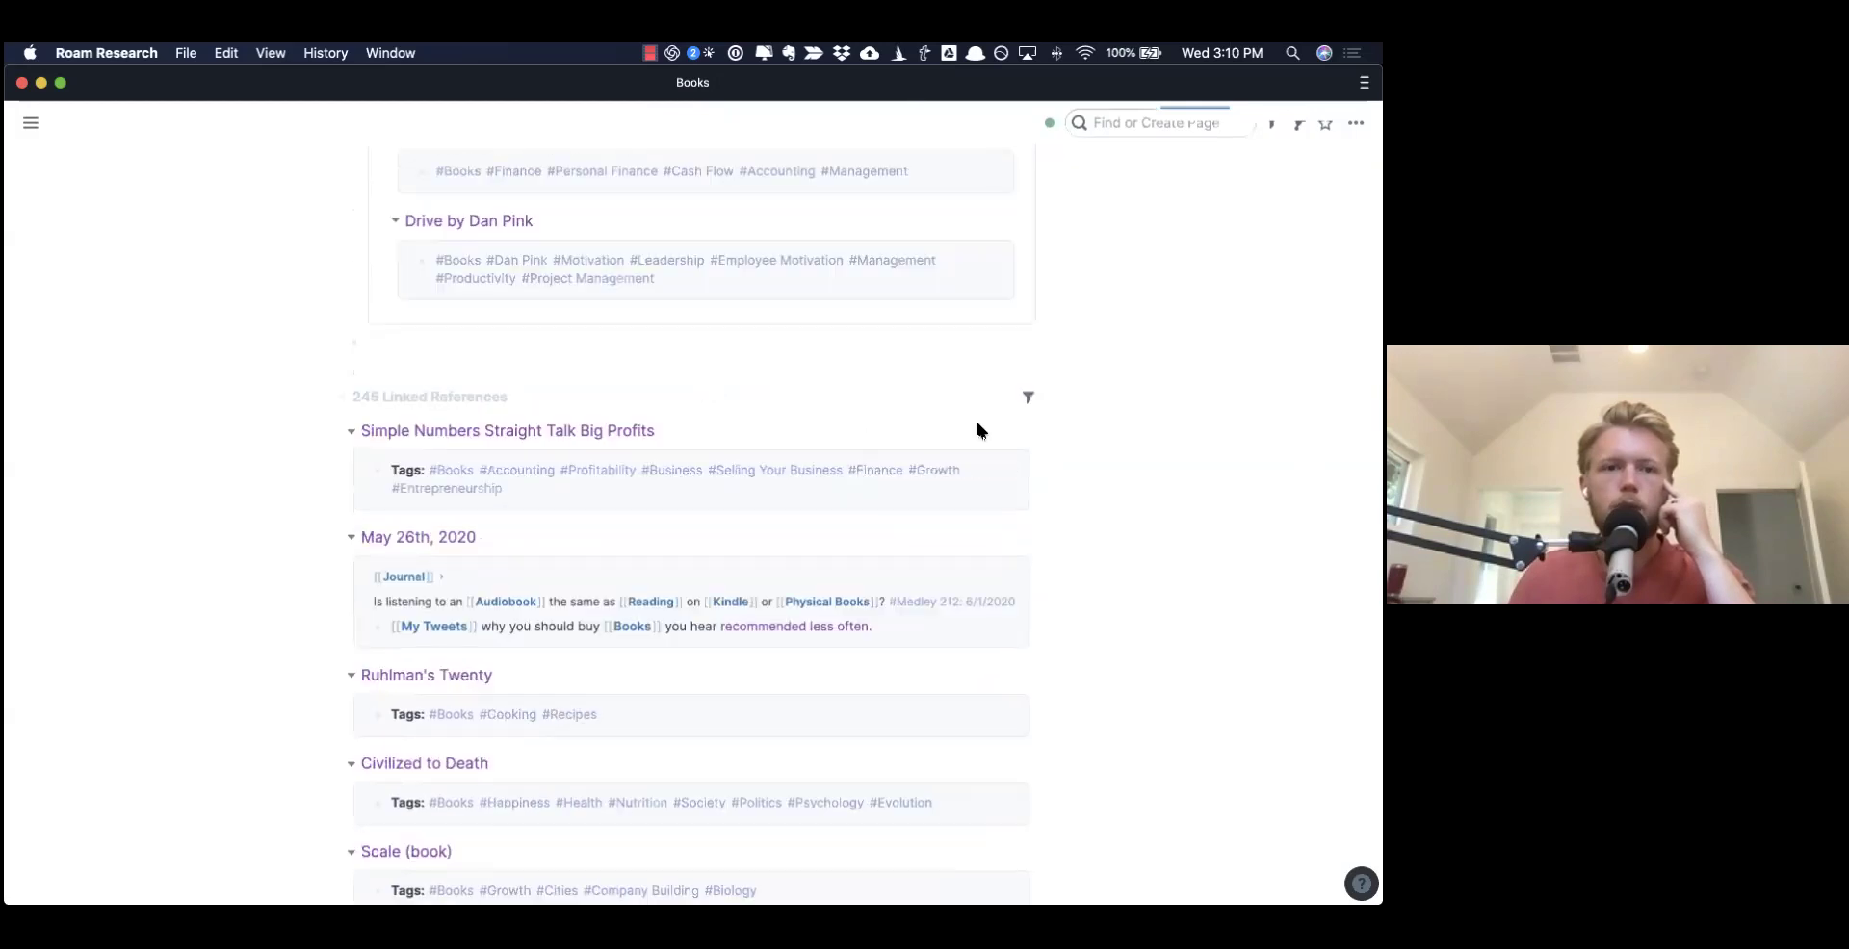
# - Examine the tags and book pages available for filtering the Books page's linked references, without applying a filter
pyautogui.click(1028, 397)
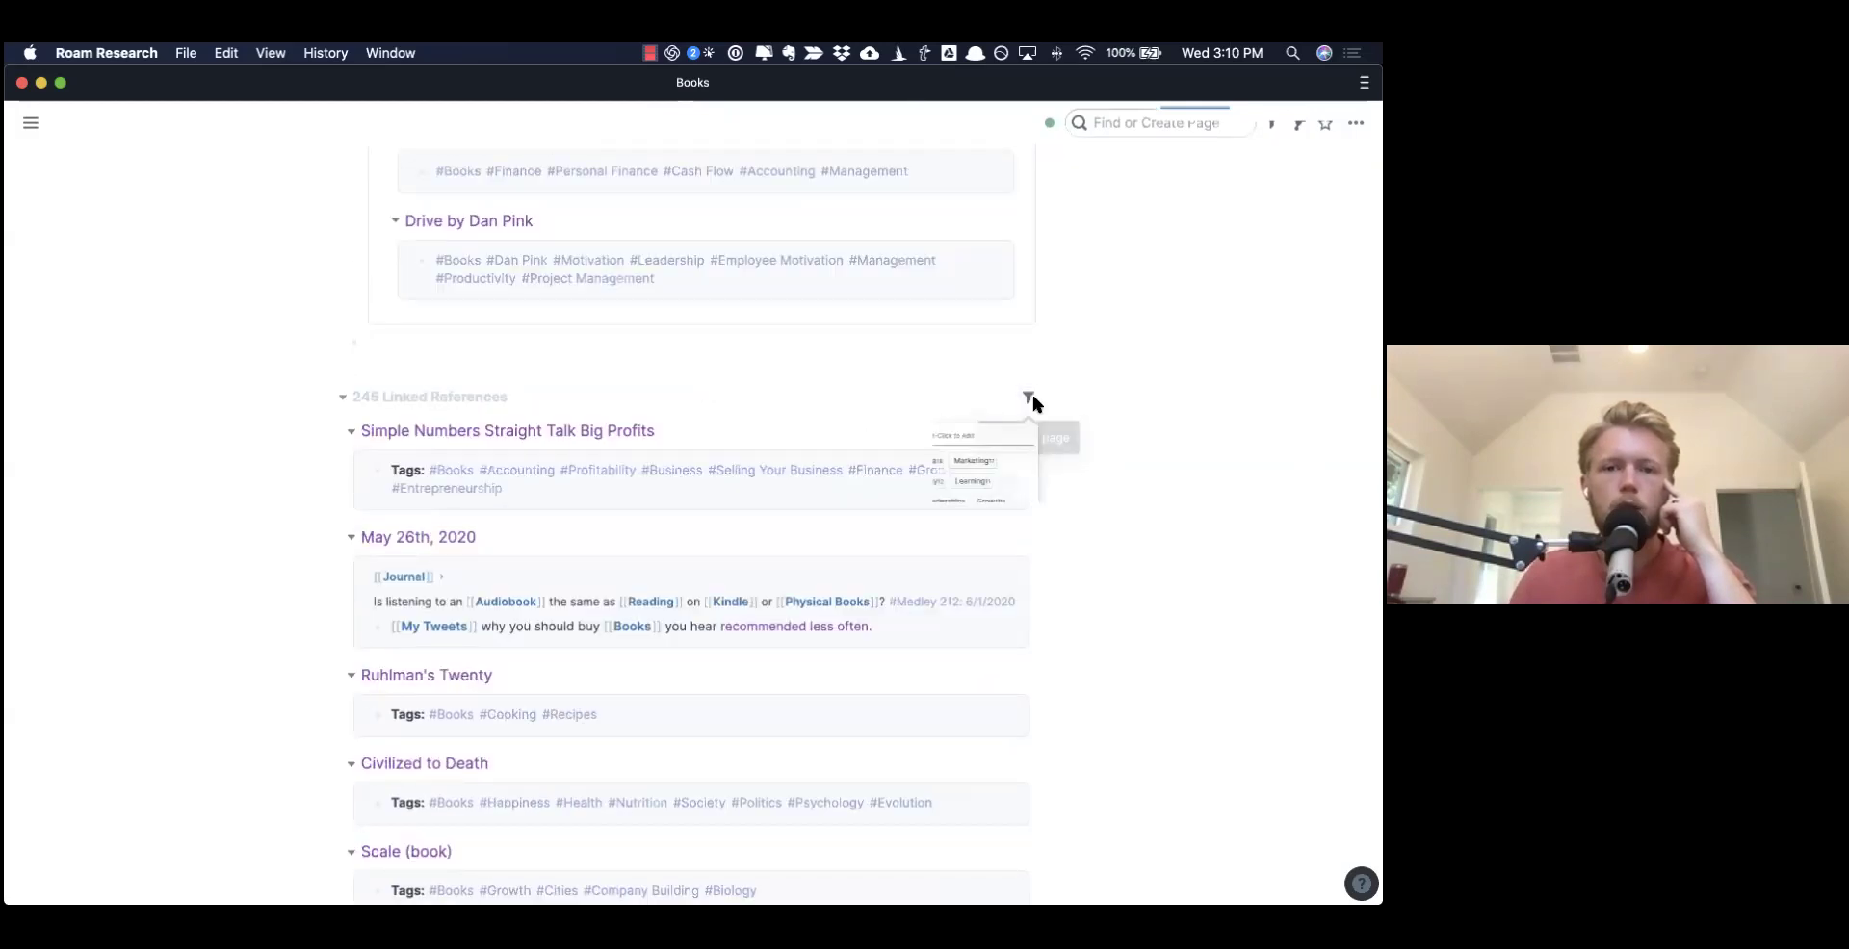
pyautogui.scroll(-10, 703, 496)
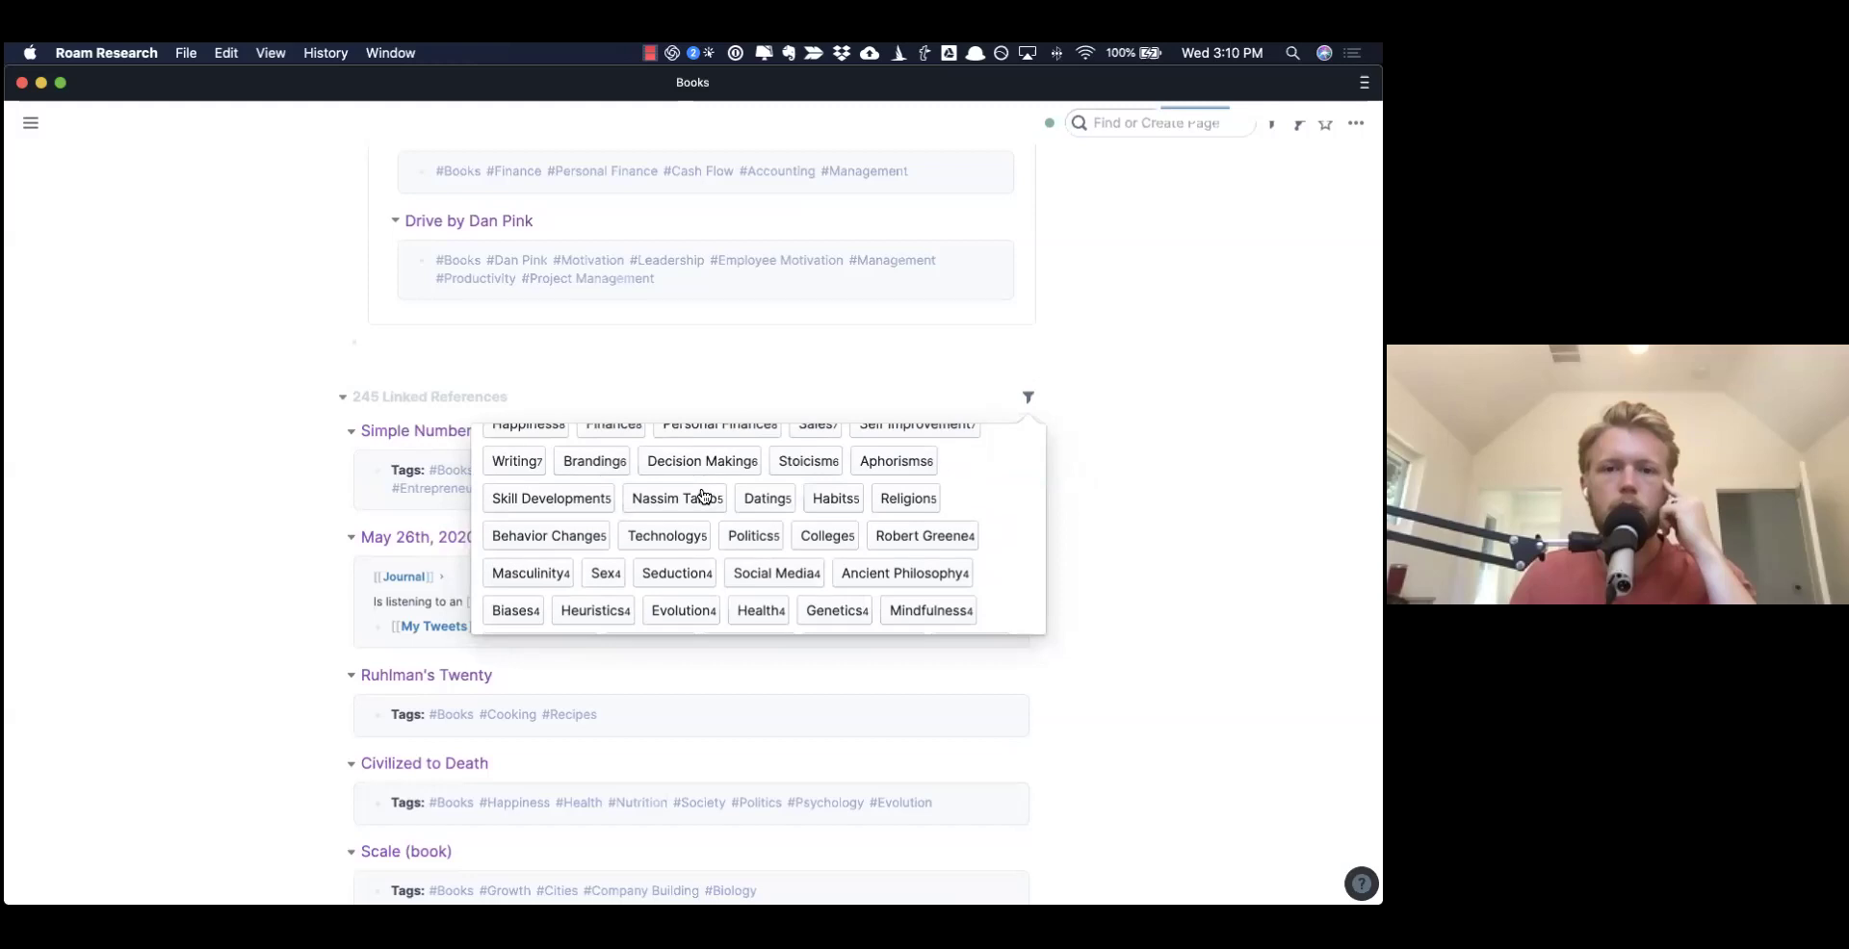
pyautogui.scroll(-10, 703, 496)
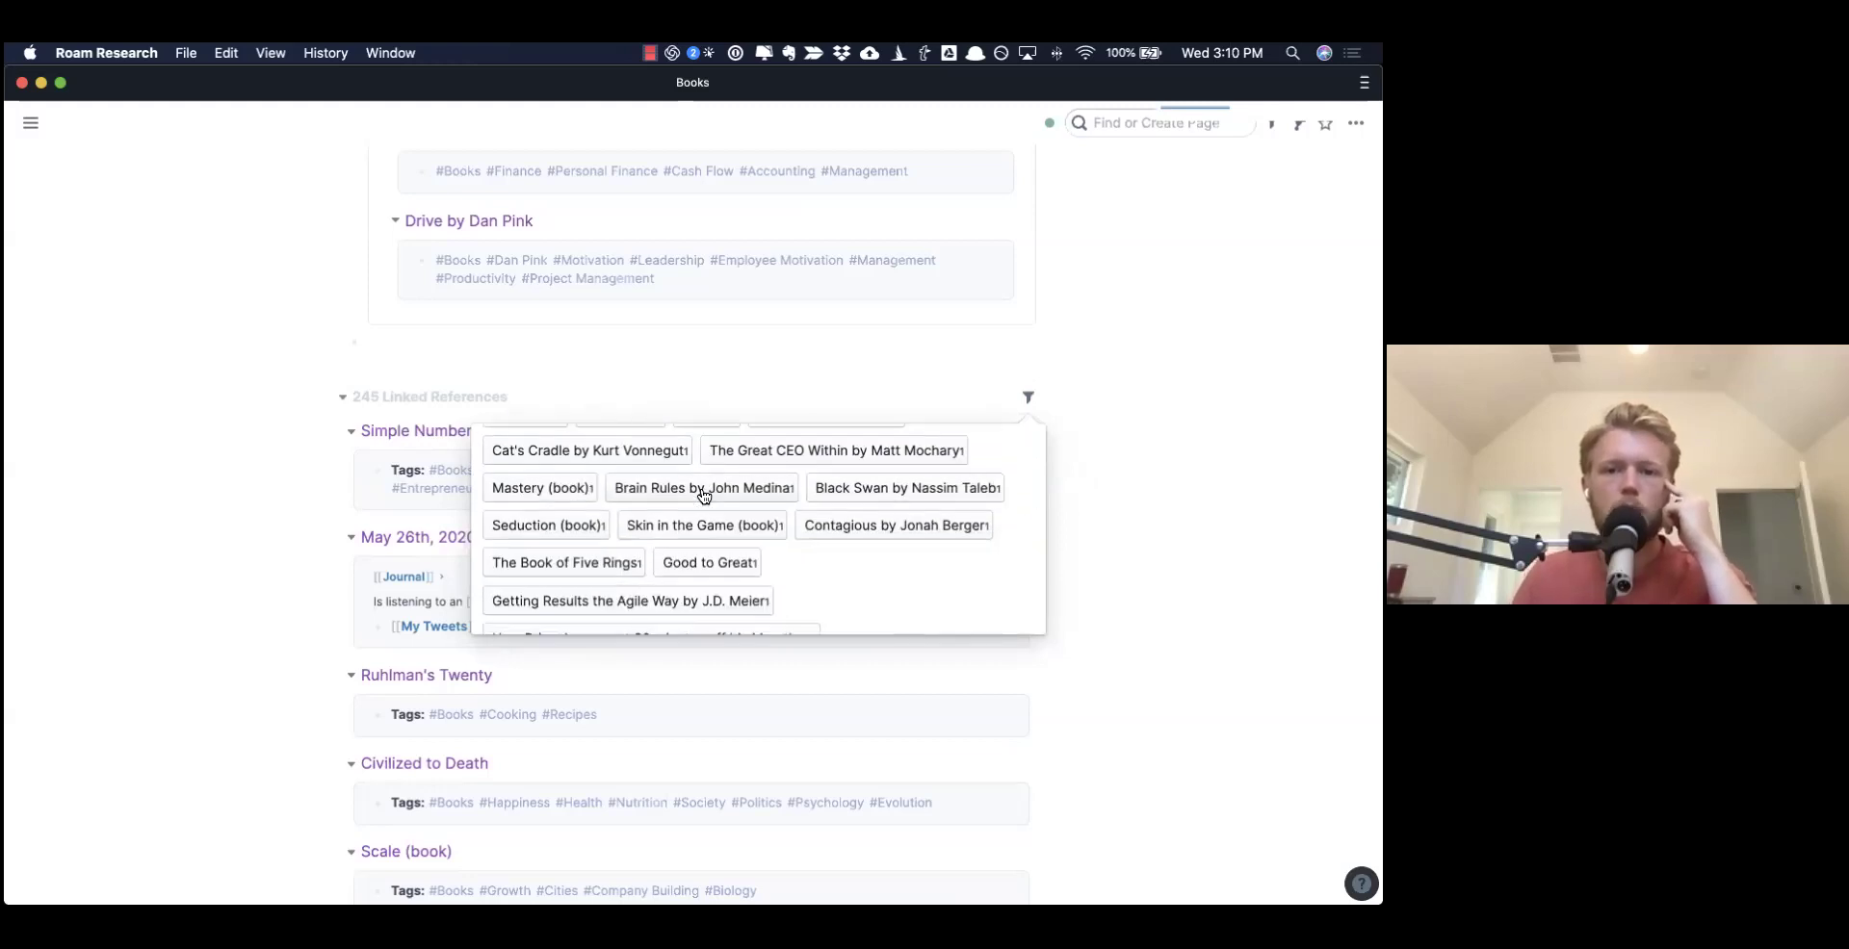
pyautogui.scroll(-6, 816, 507)
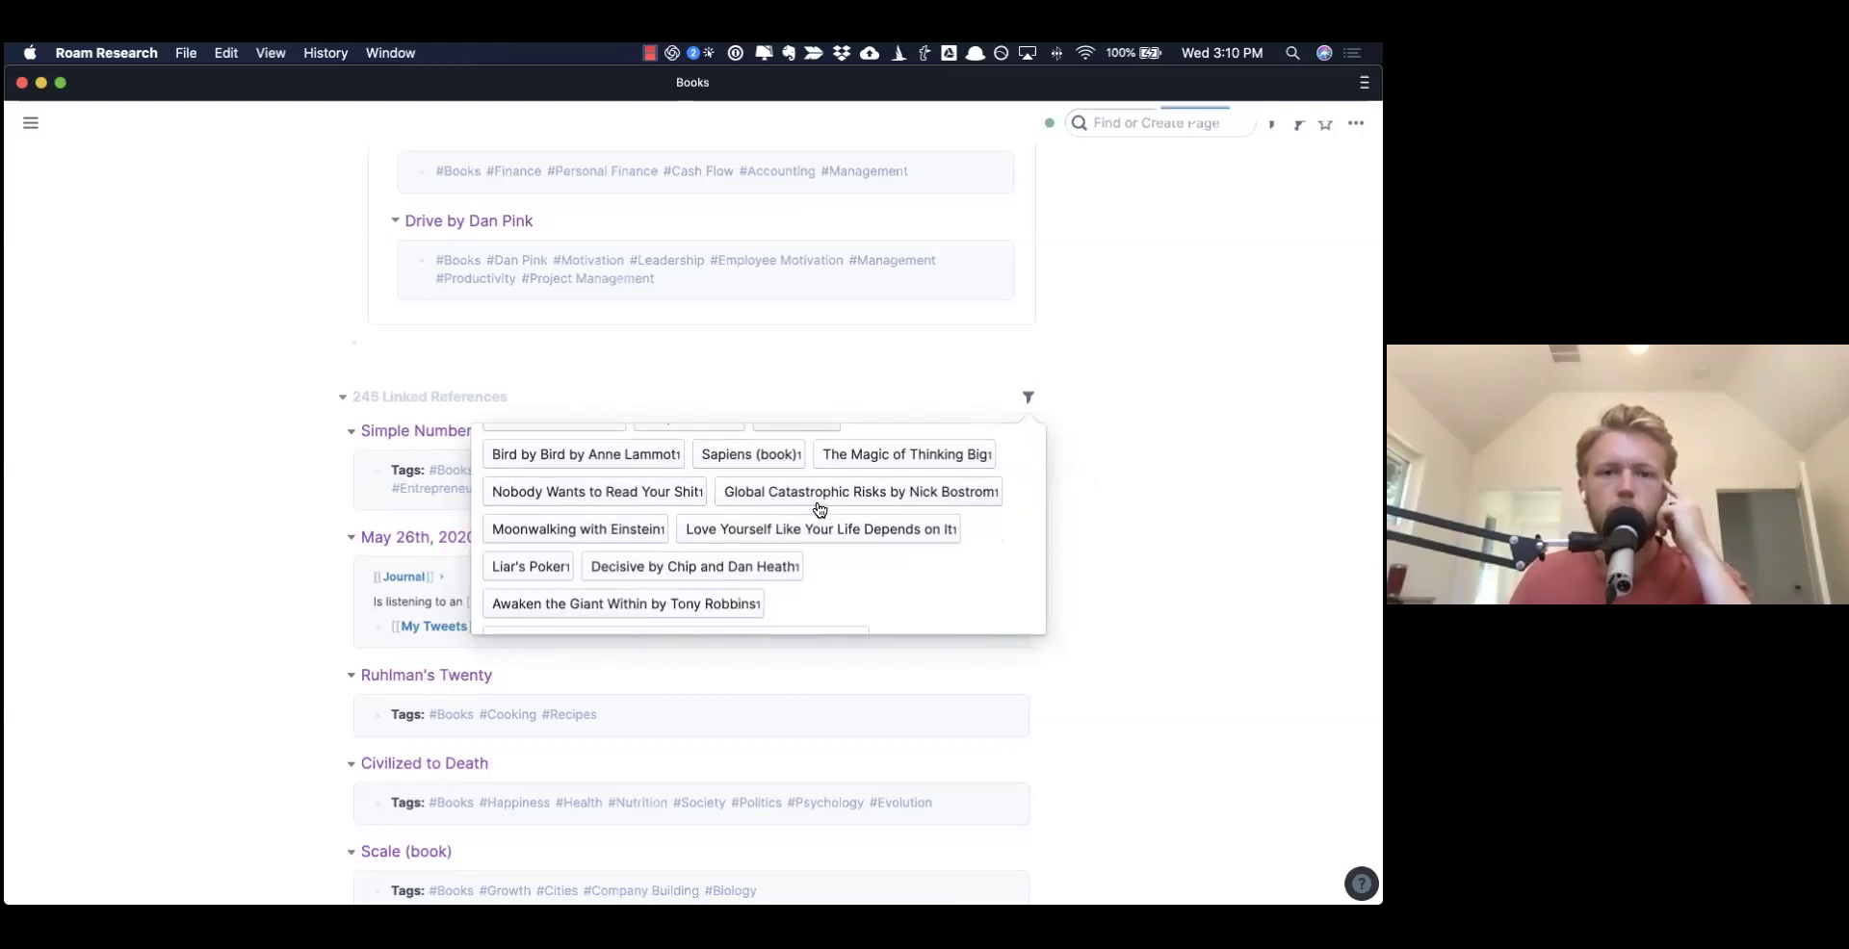
pyautogui.scroll(-3, 820, 508)
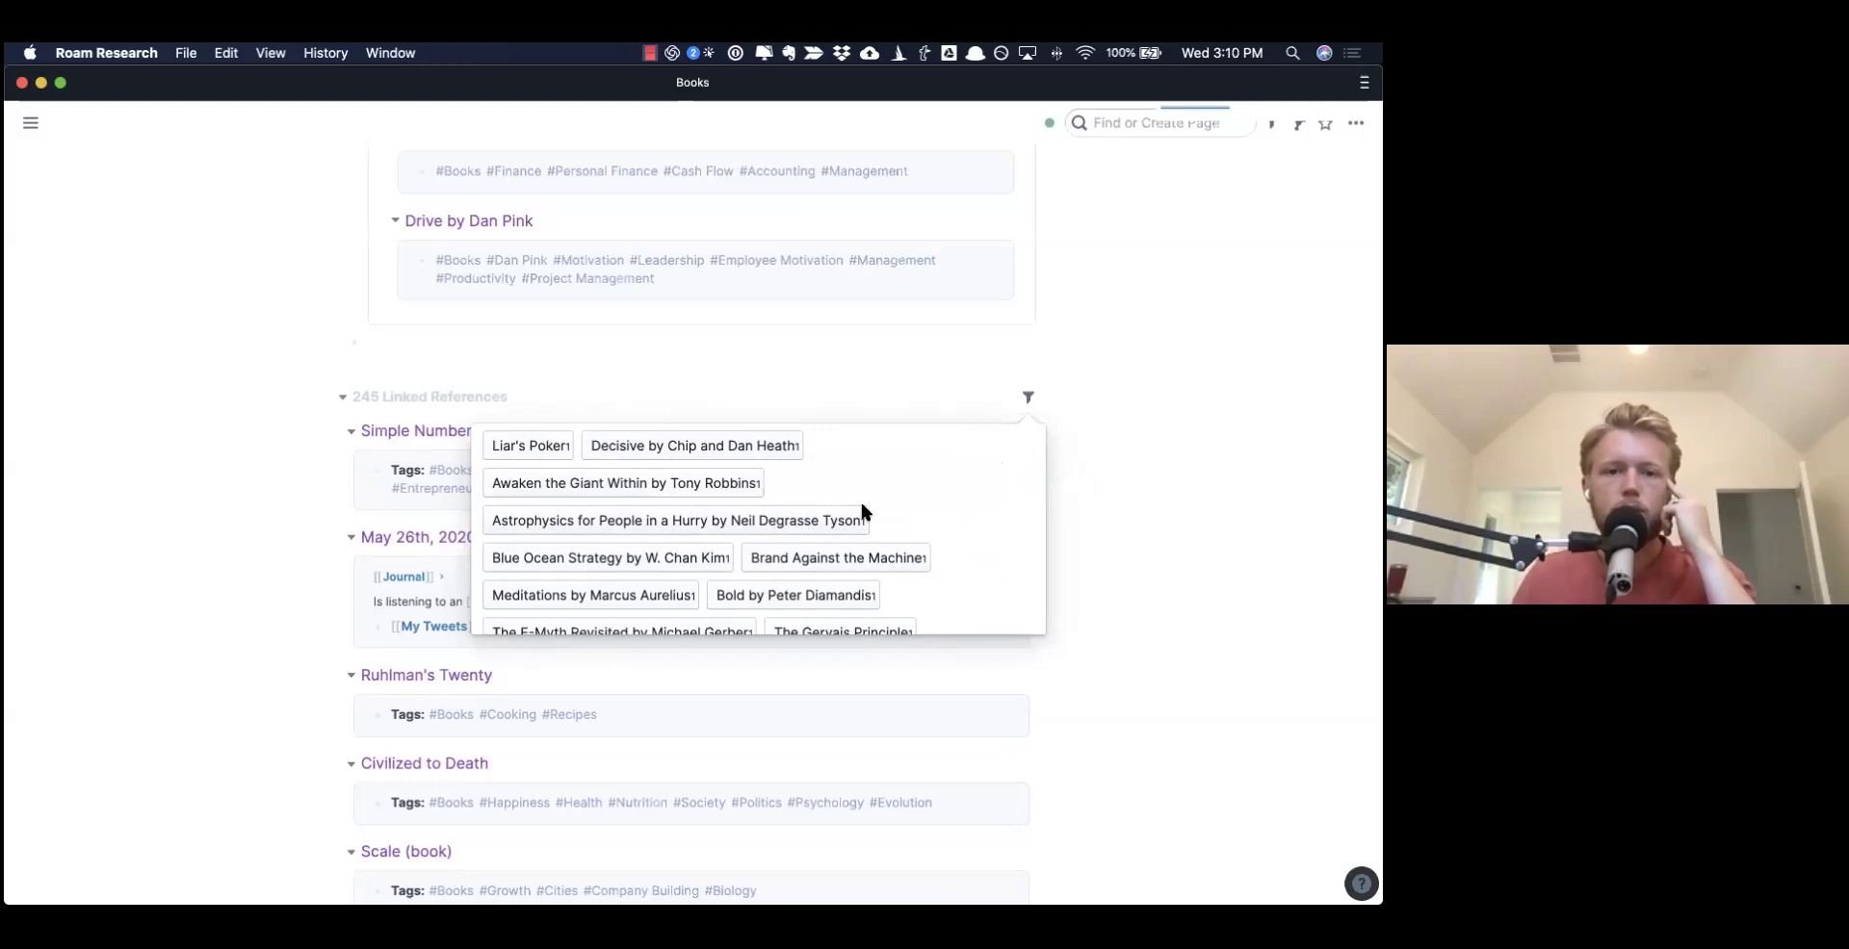
pyautogui.scroll(-2, 861, 512)
pyautogui.click(1170, 513)
pyautogui.scroll(10, 1170, 512)
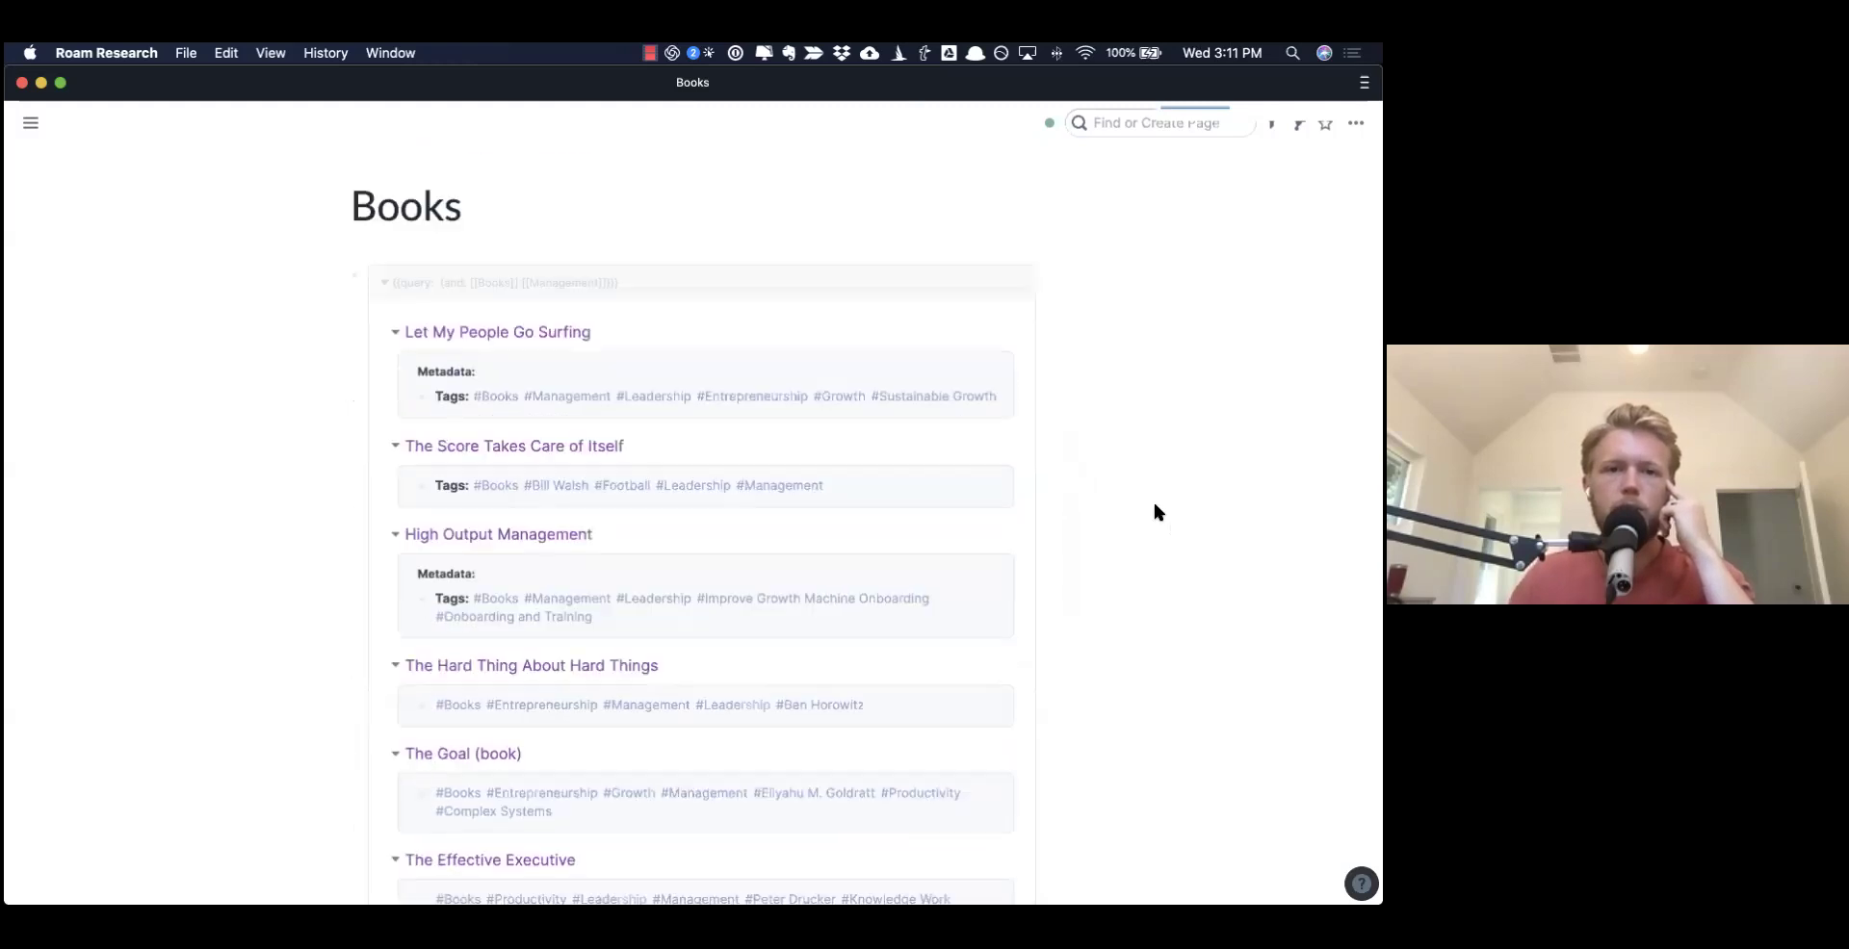
# - Replace Management with Geoffrey West in the Books page query, and go back to the Scale (book) page
pyautogui.click(661, 281)
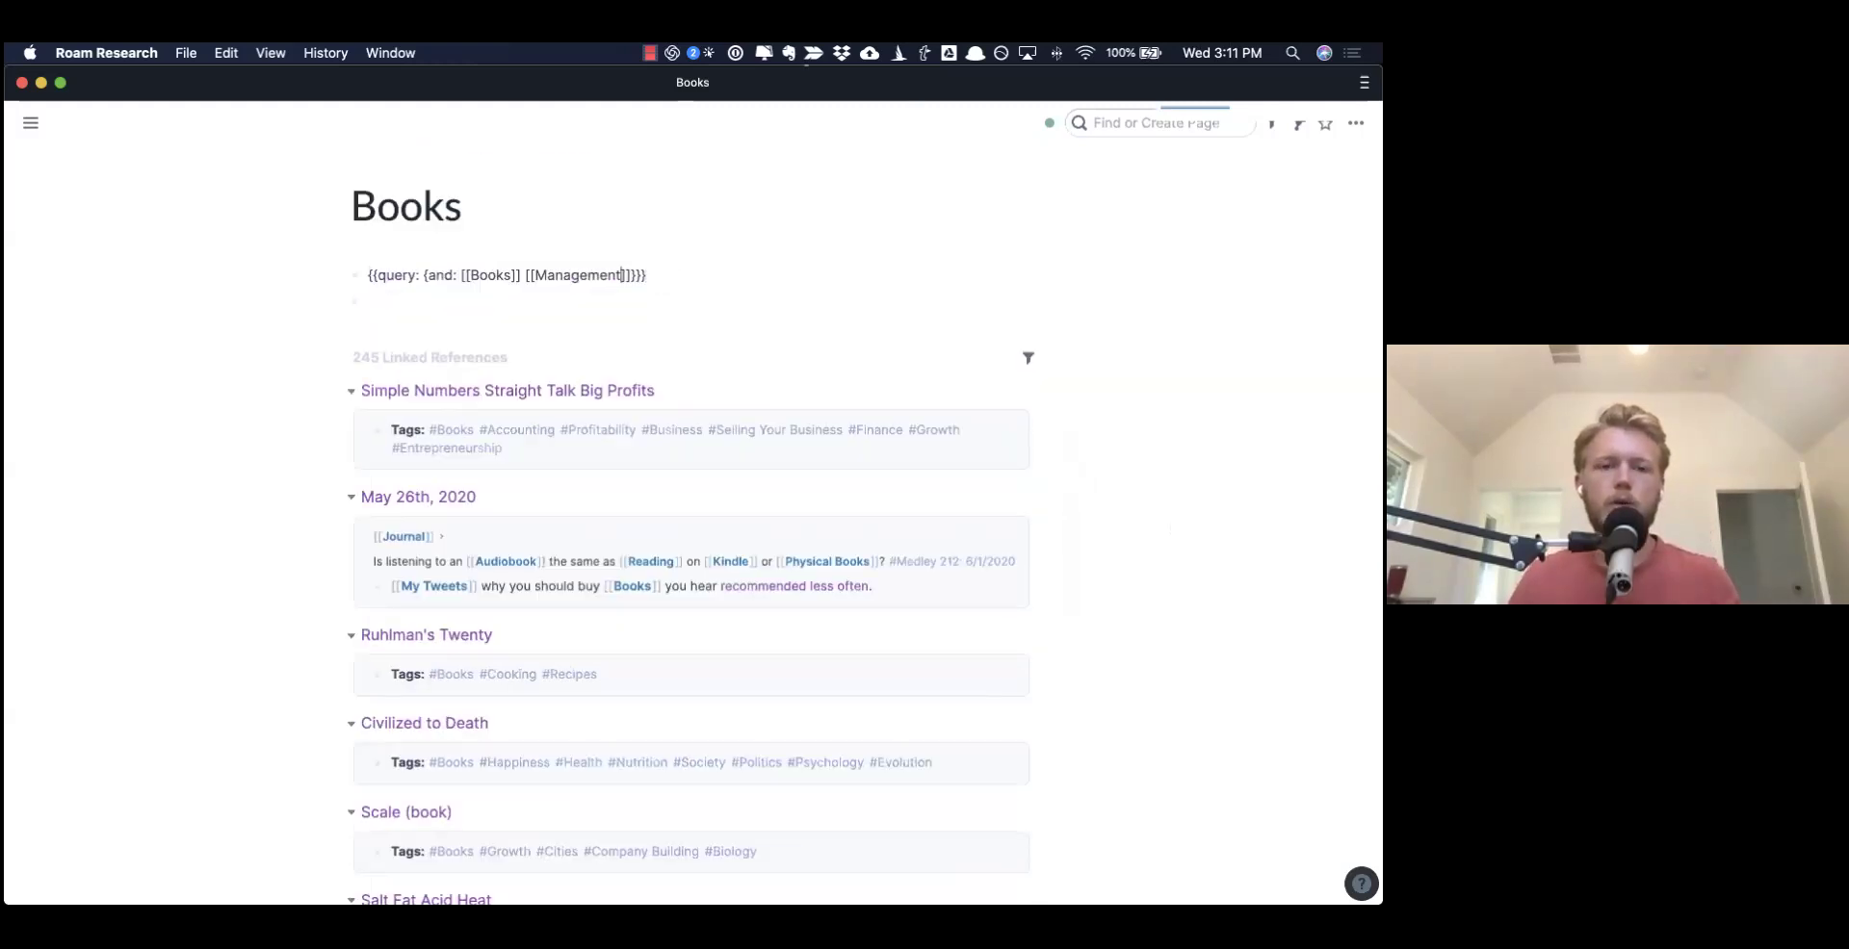
pyautogui.moveTo(531, 276); pyautogui.dragTo(621, 275)
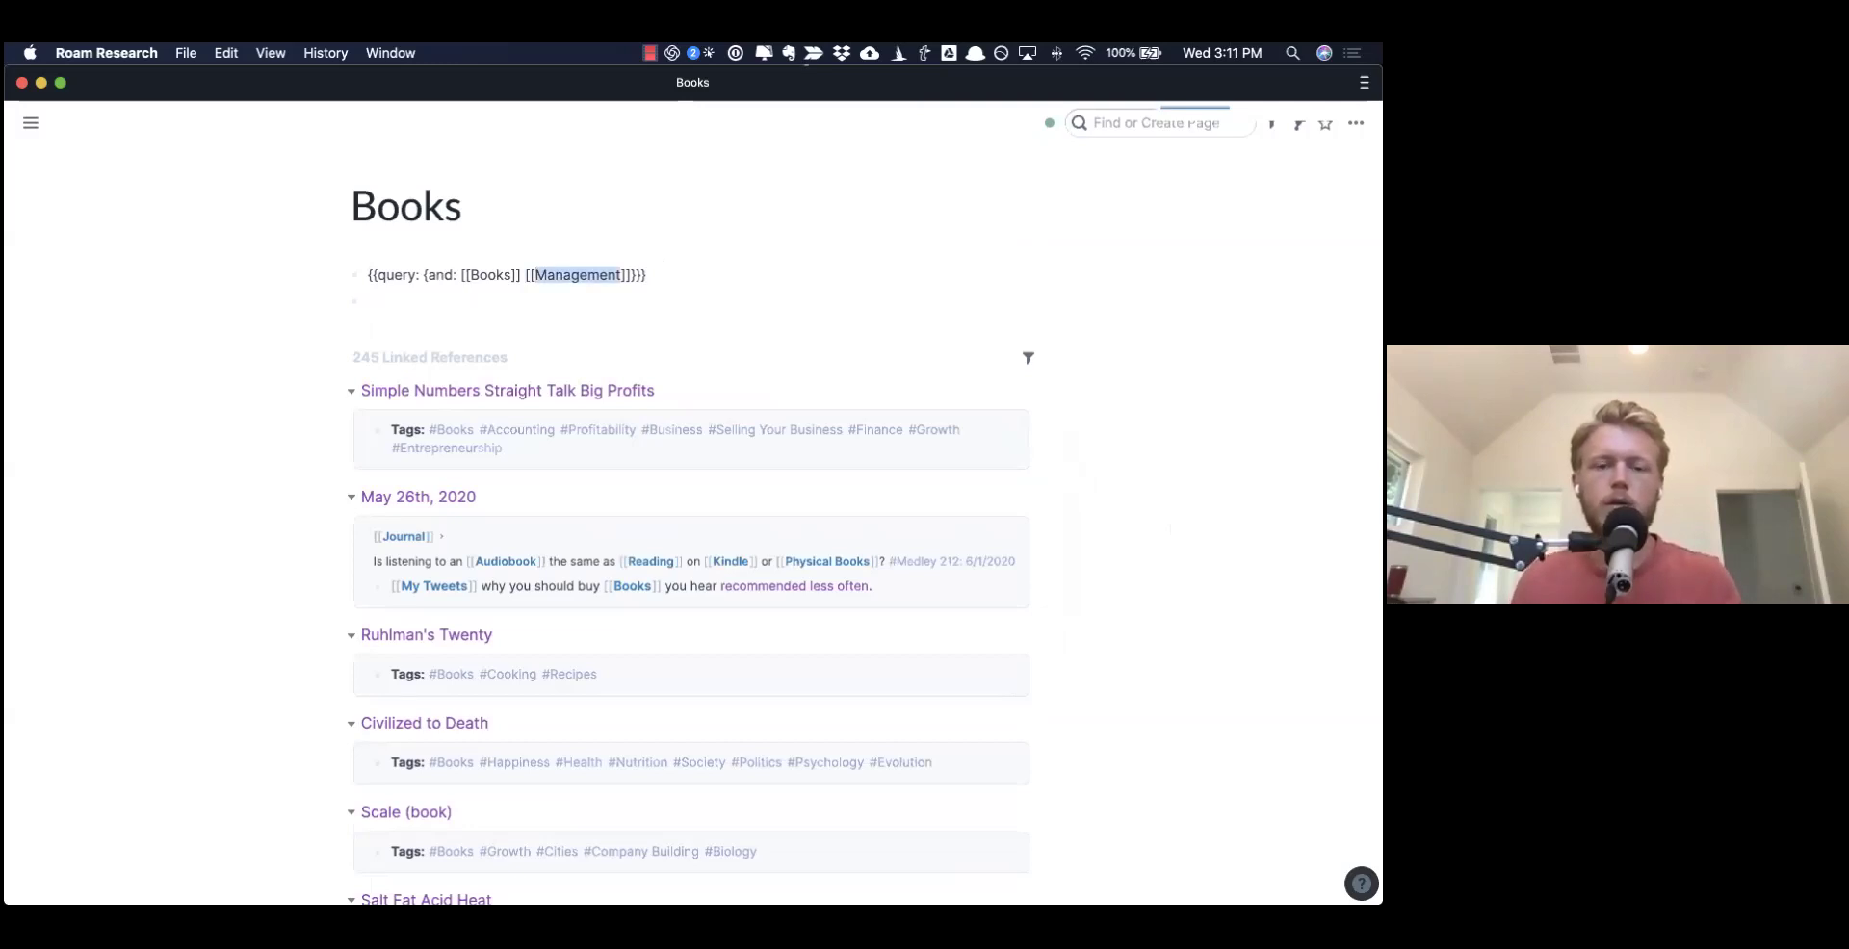
pyautogui.write('G')
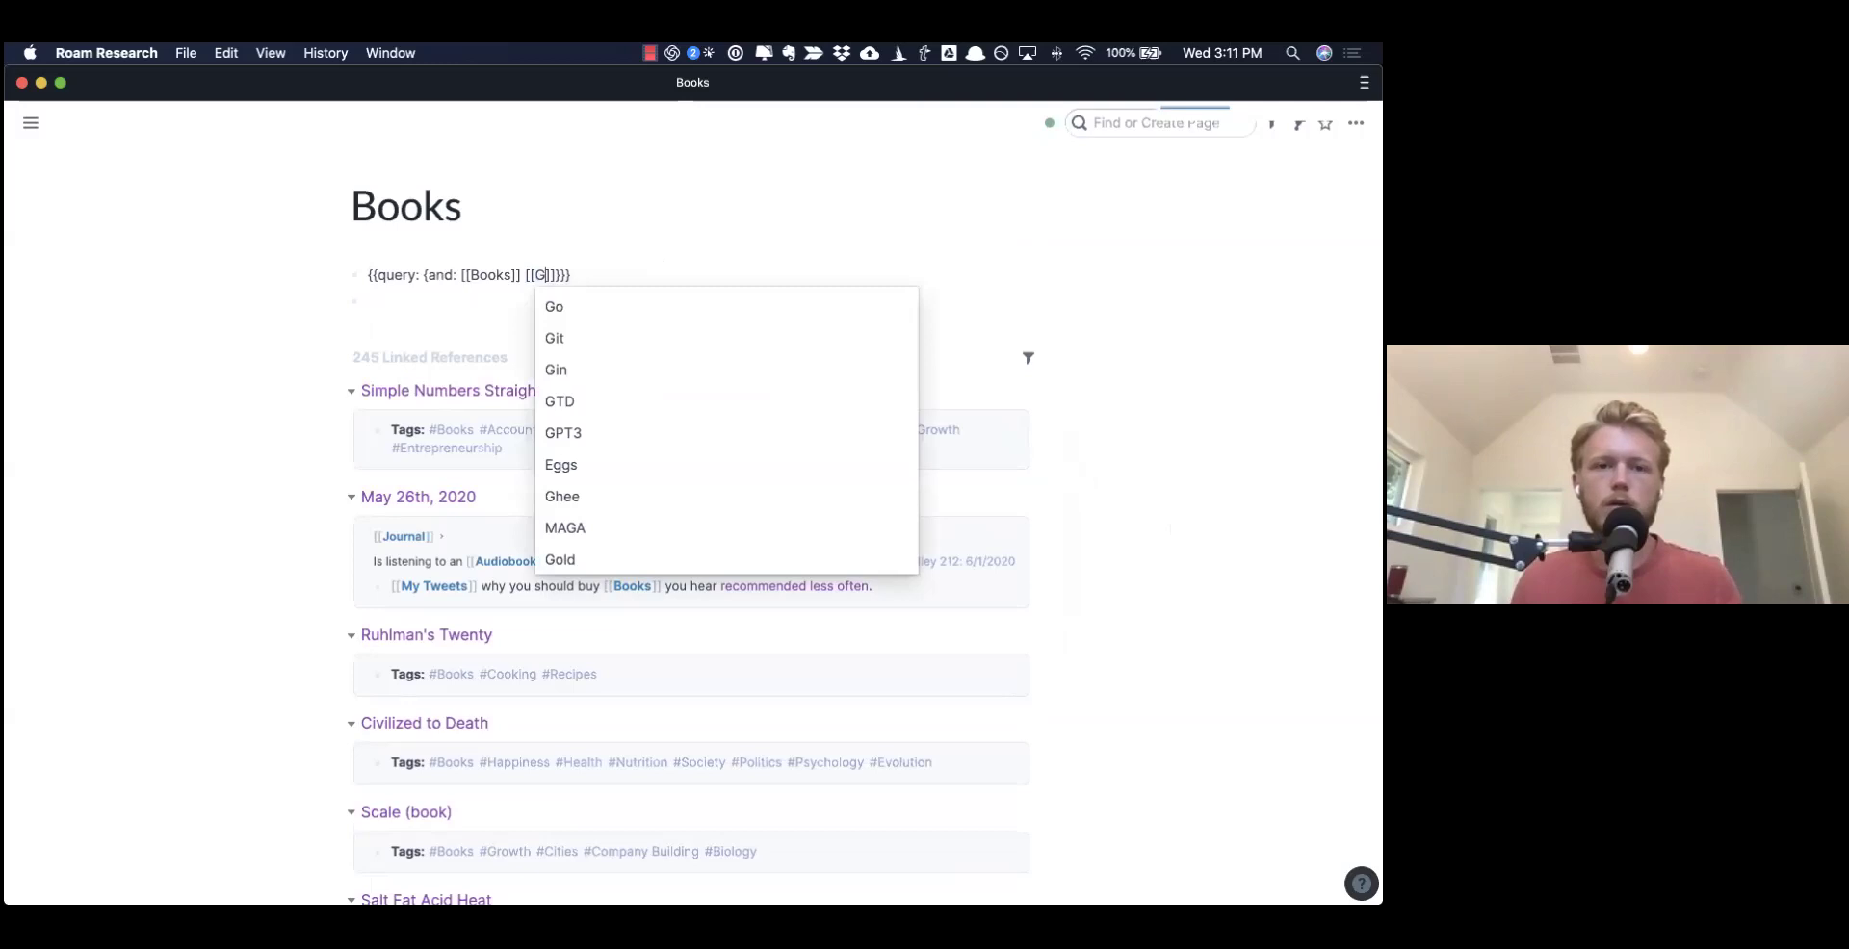
pyautogui.write('eoffrey')
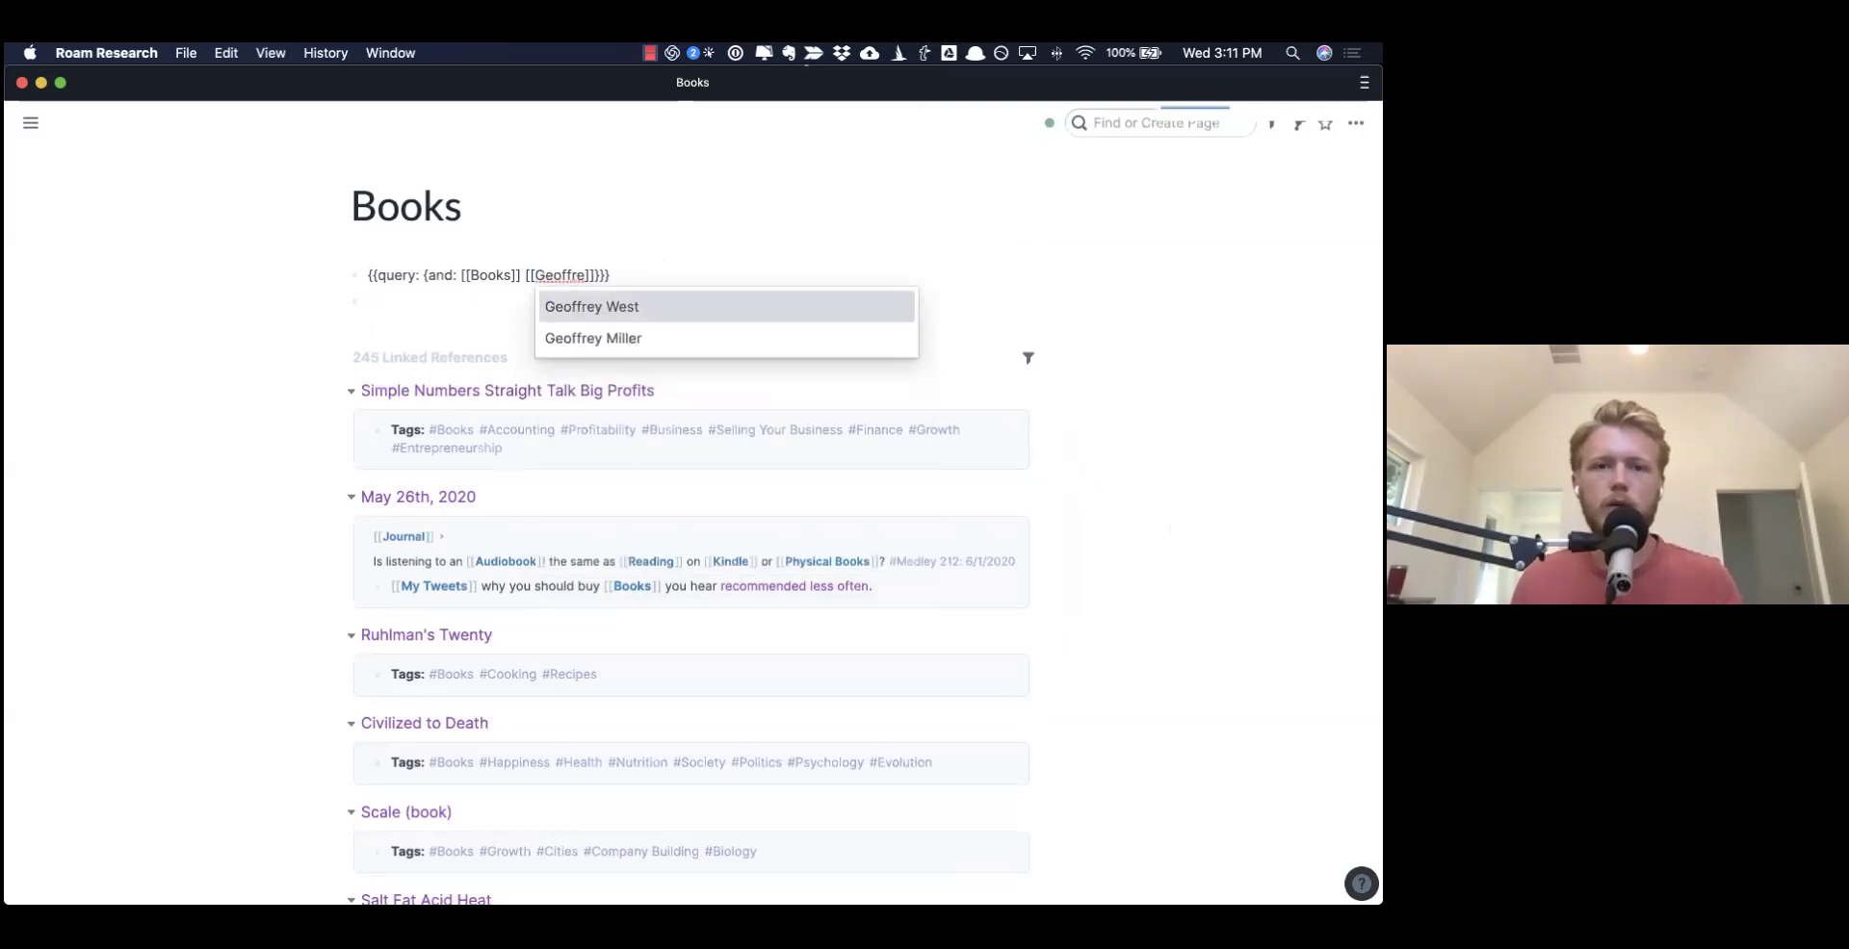
pyautogui.press('Return')
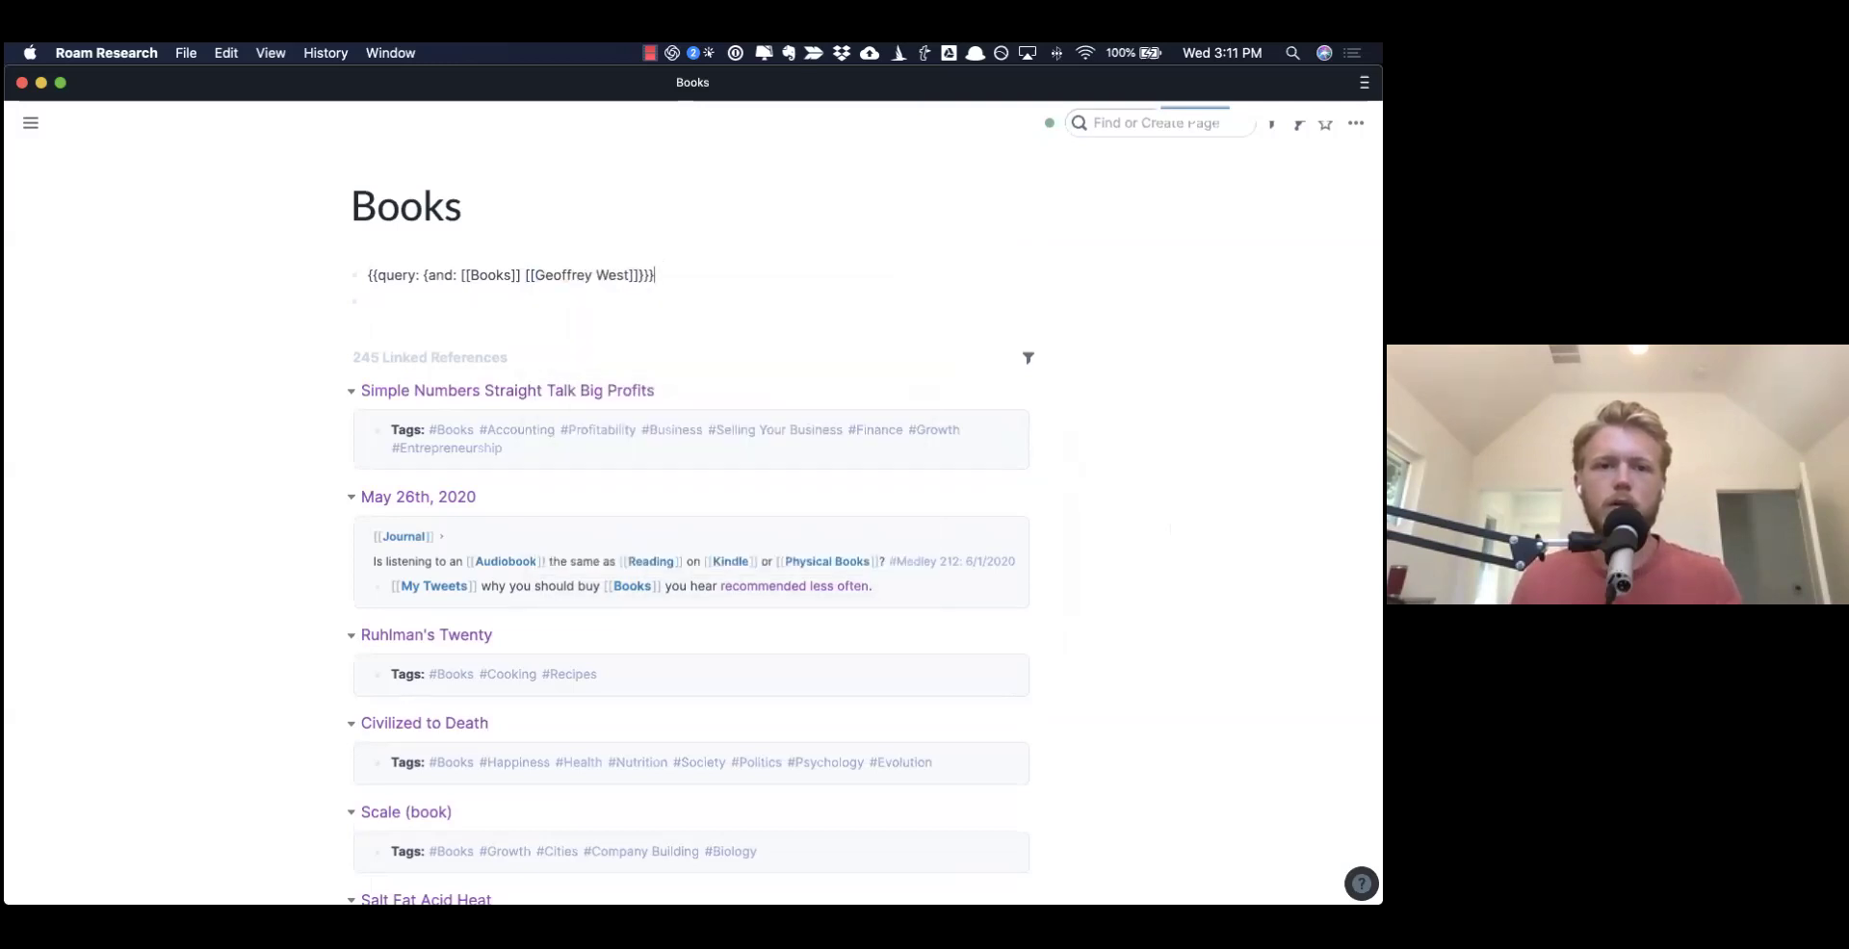
pyautogui.click(368, 300)
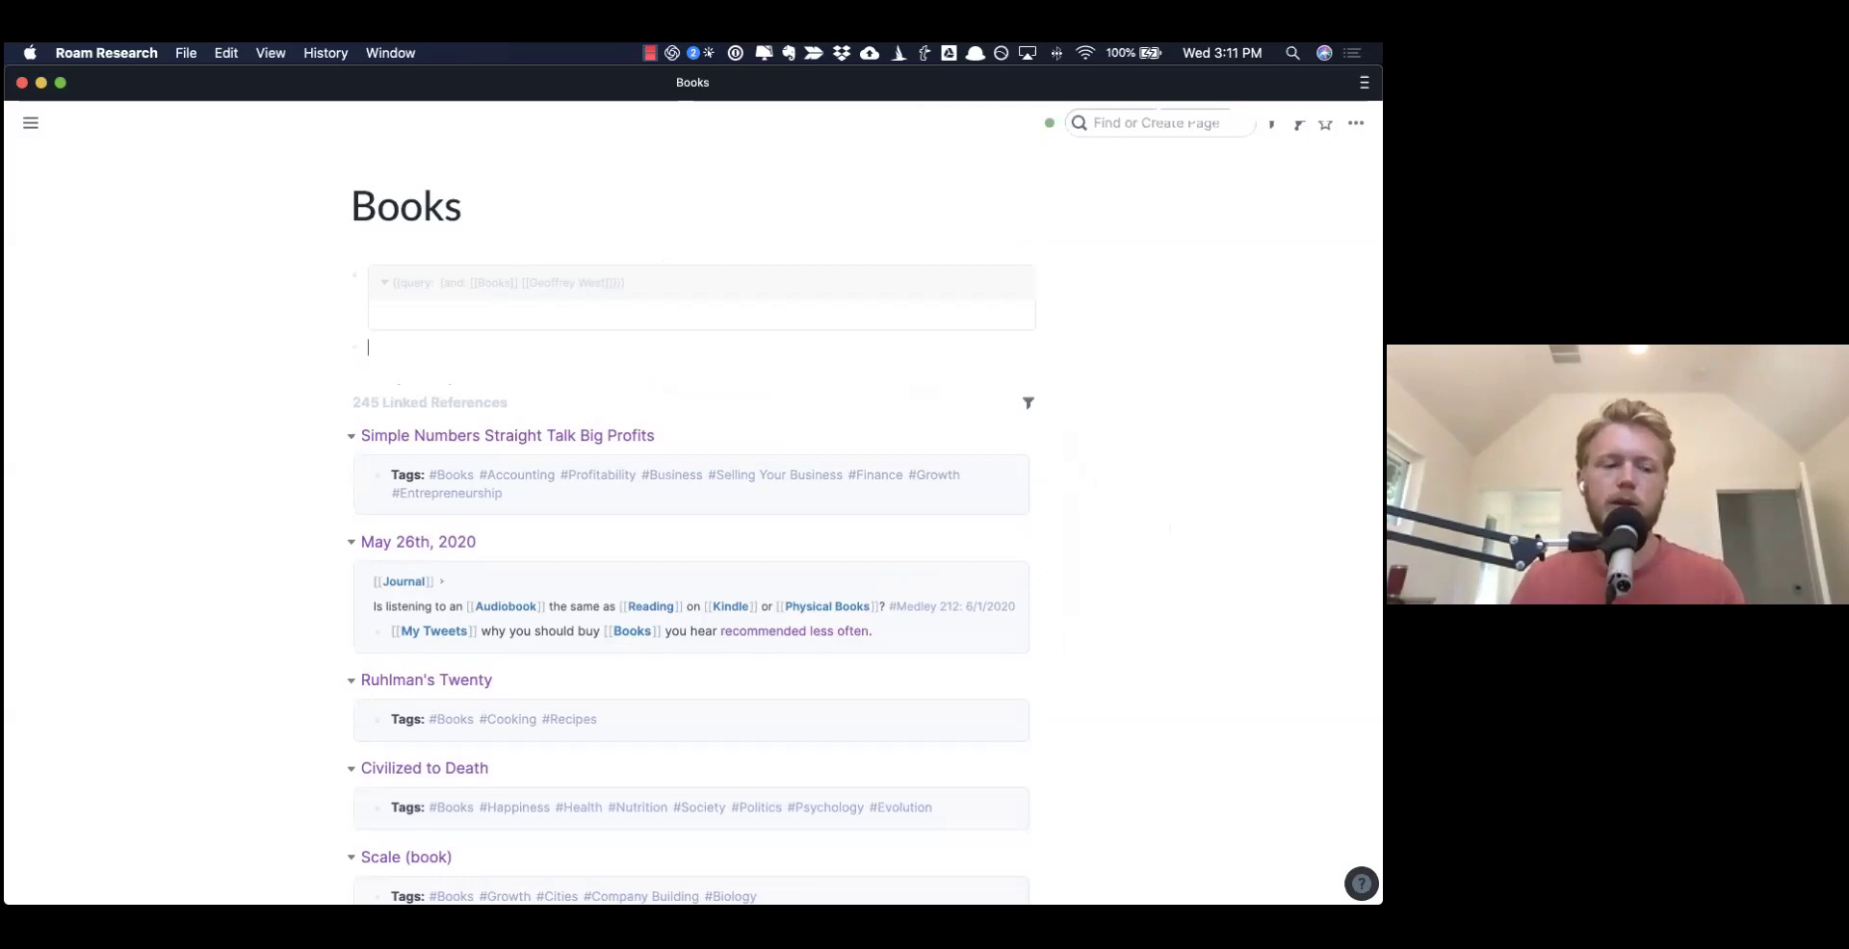
pyautogui.press('super+bracketleft')
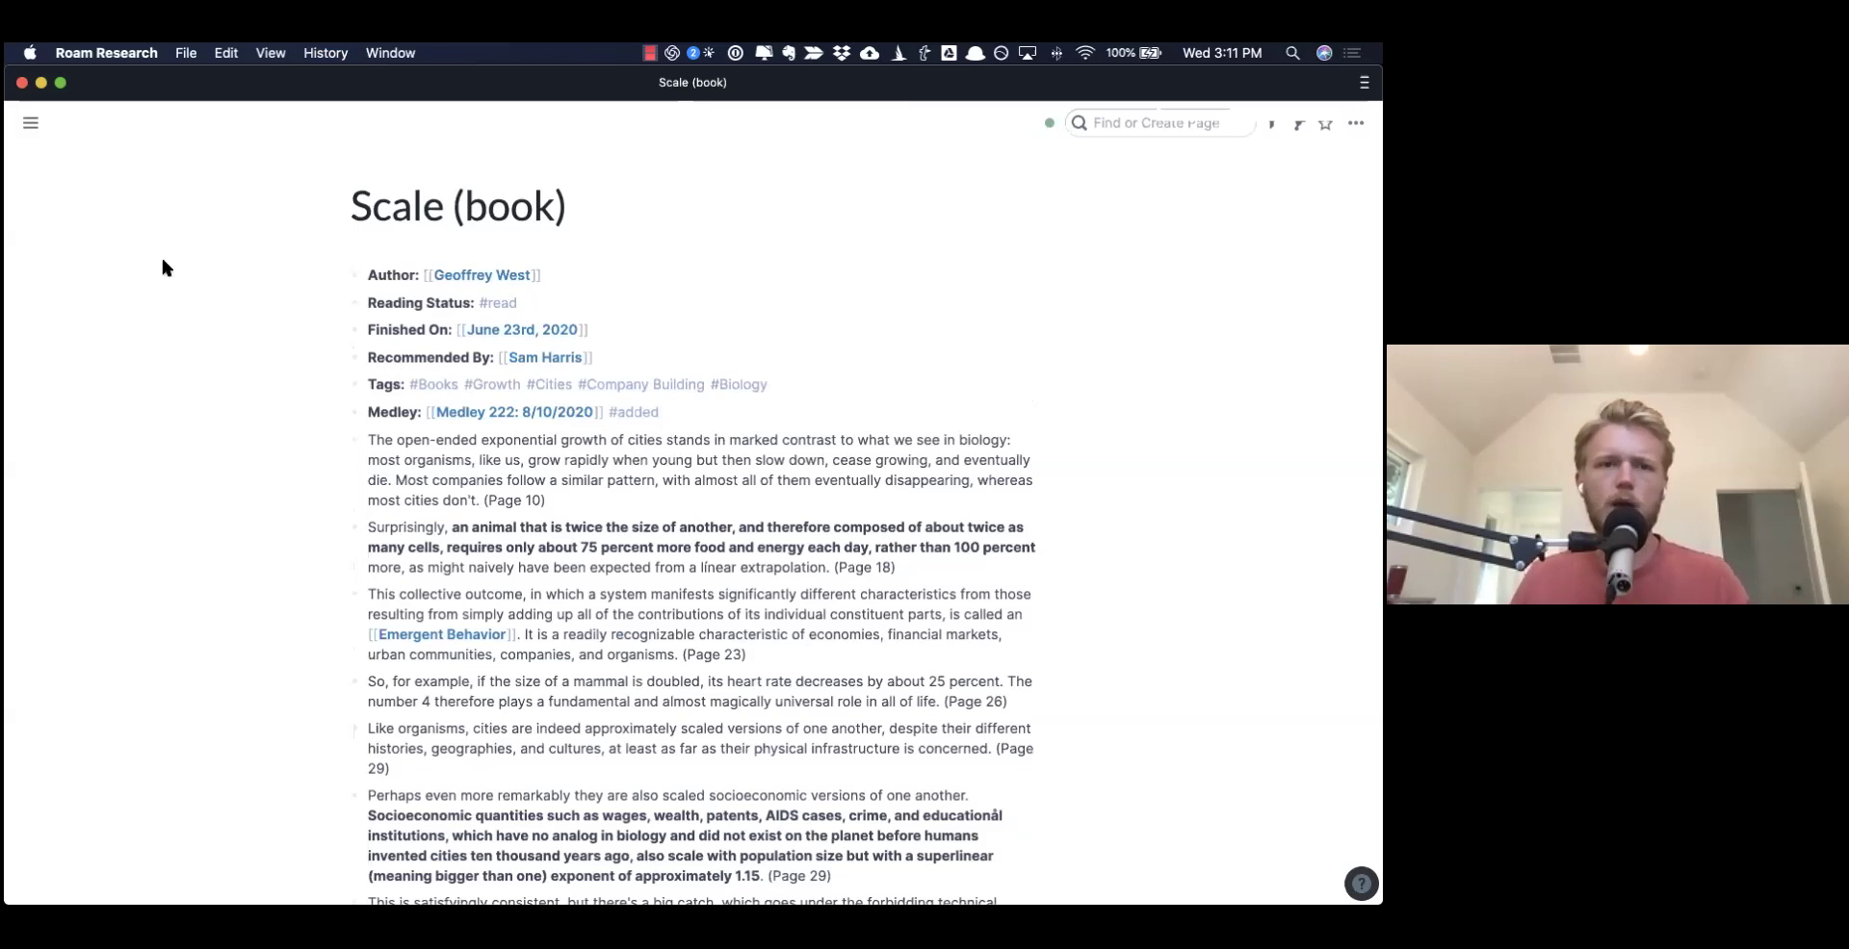
# - Open the list of all pages in the graph, and return to the Scale (book) page
pyautogui.moveTo(29, 128)
pyautogui.click(95, 277)
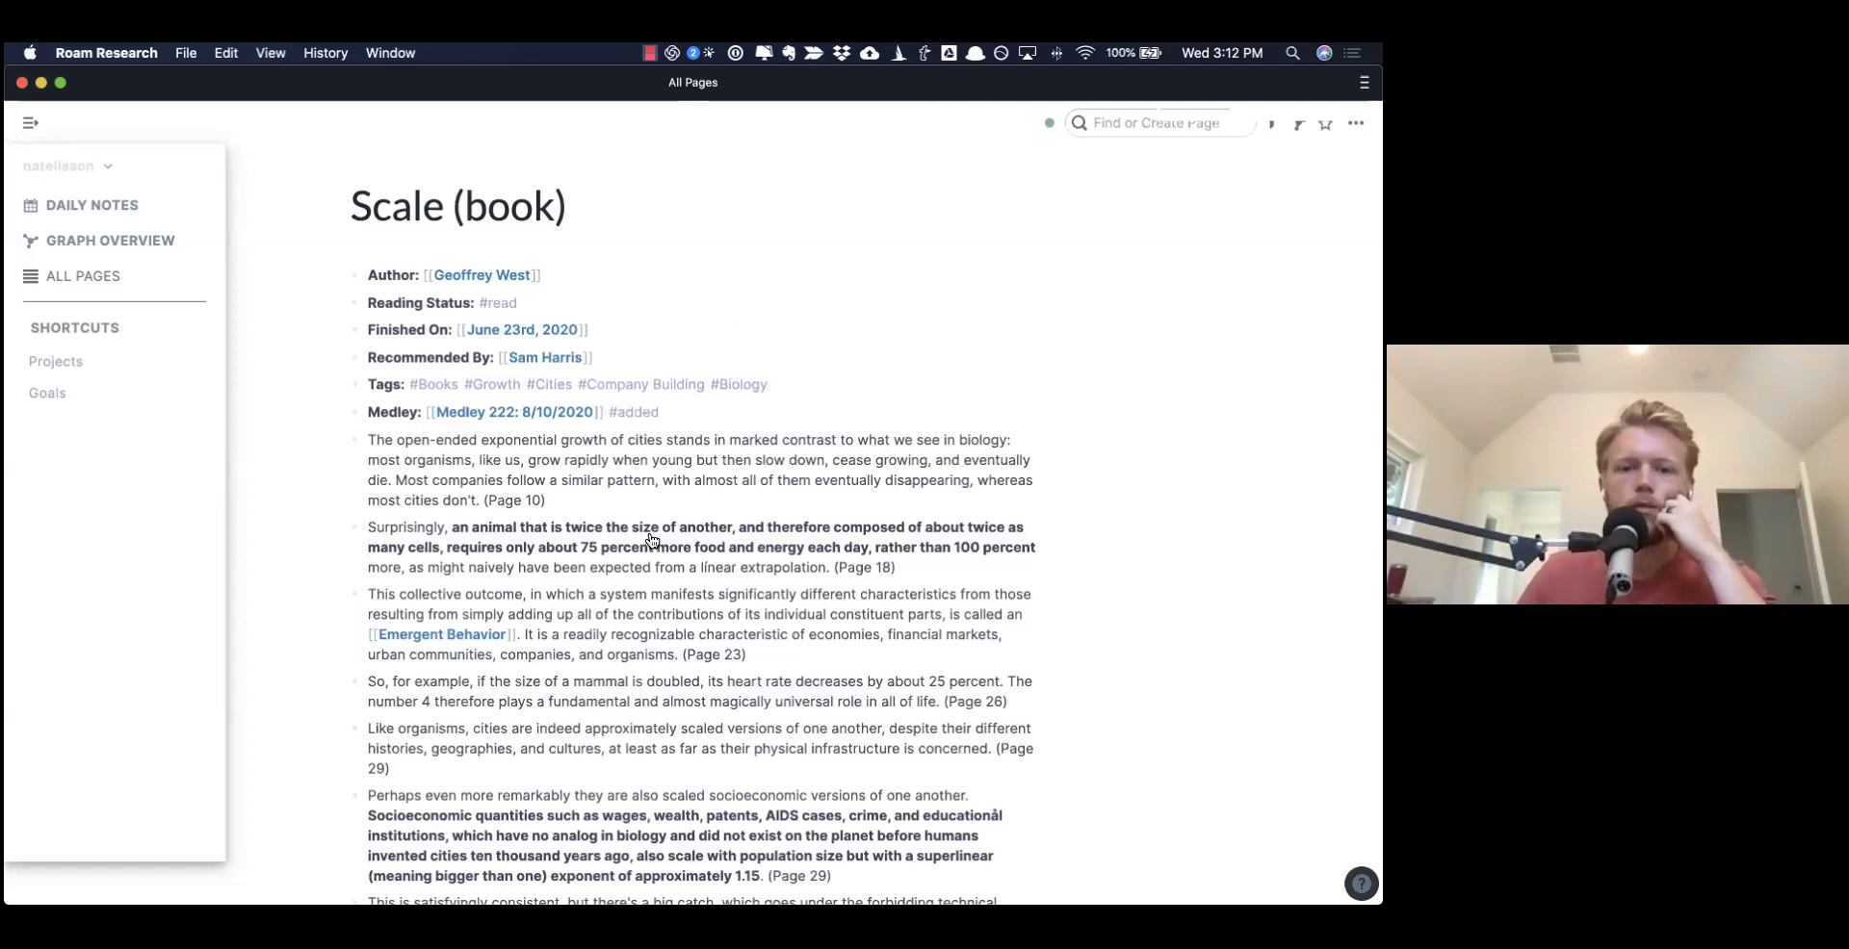
pyautogui.press('super+bracketleft')
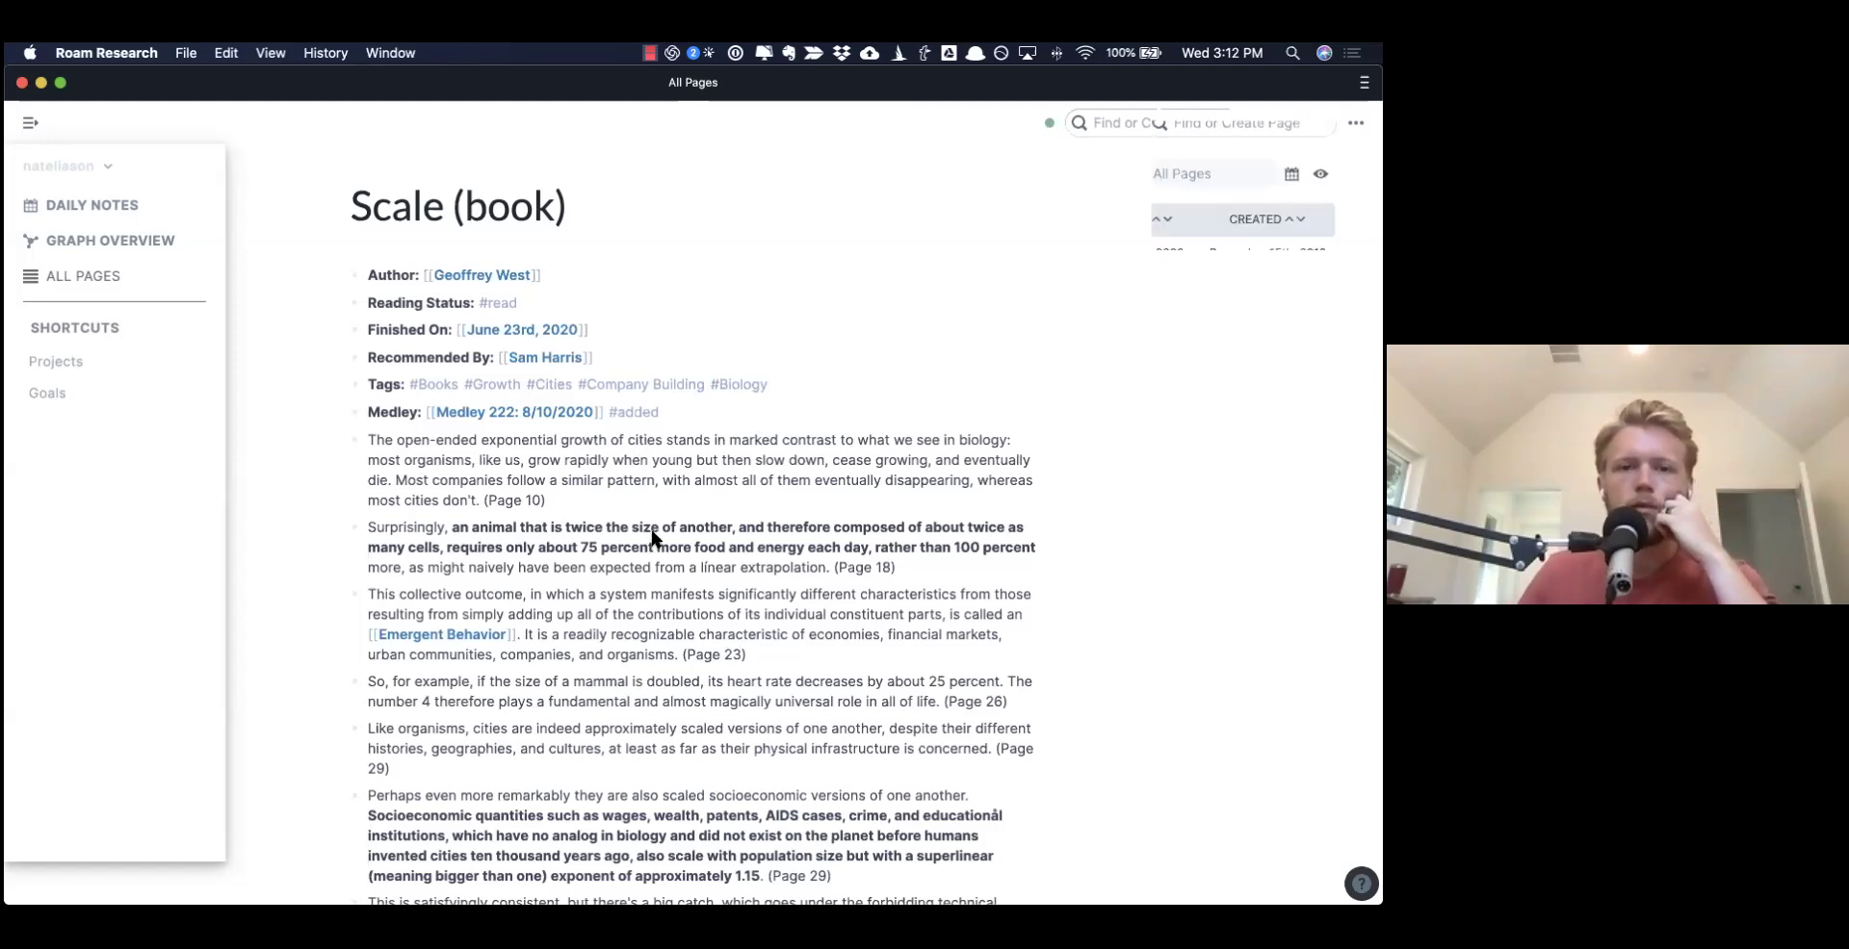
pyautogui.press('super+bracketleft')
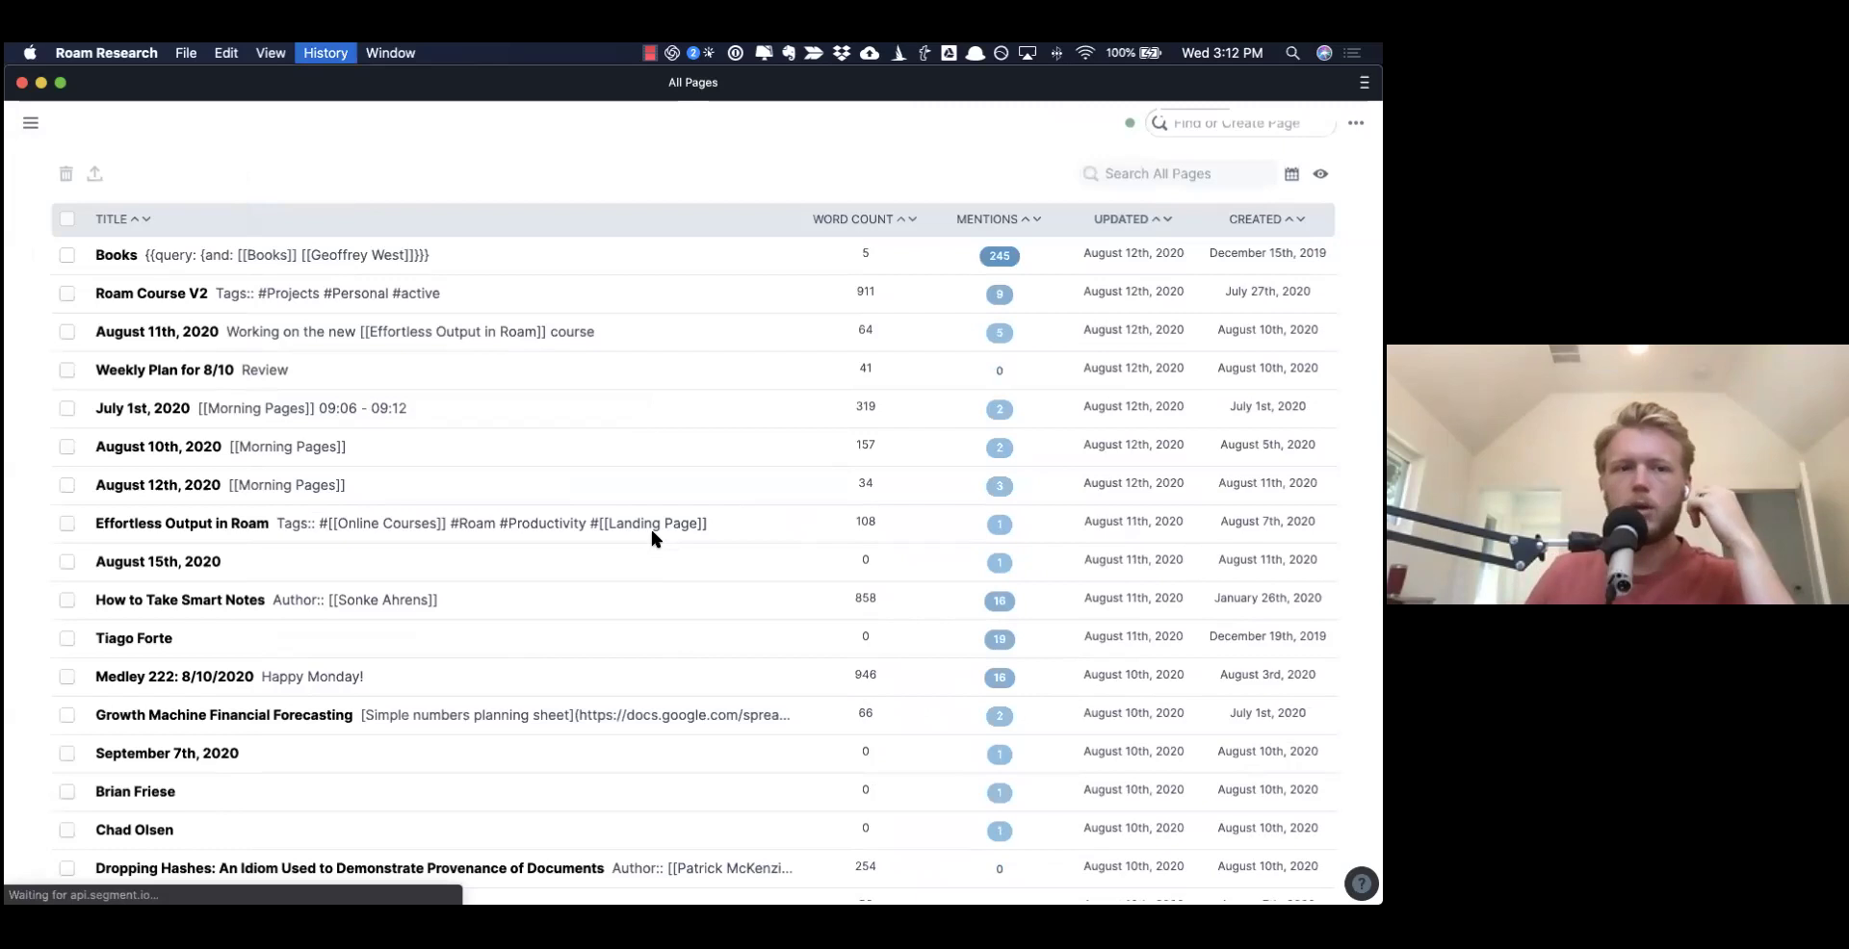
pyautogui.press('super+bracketright')
# - Turn the word Sisyphus in the page 424 note of Scale (book) into a page link
pyautogui.scroll(-10, 649, 469)
pyautogui.scroll(5, 649, 469)
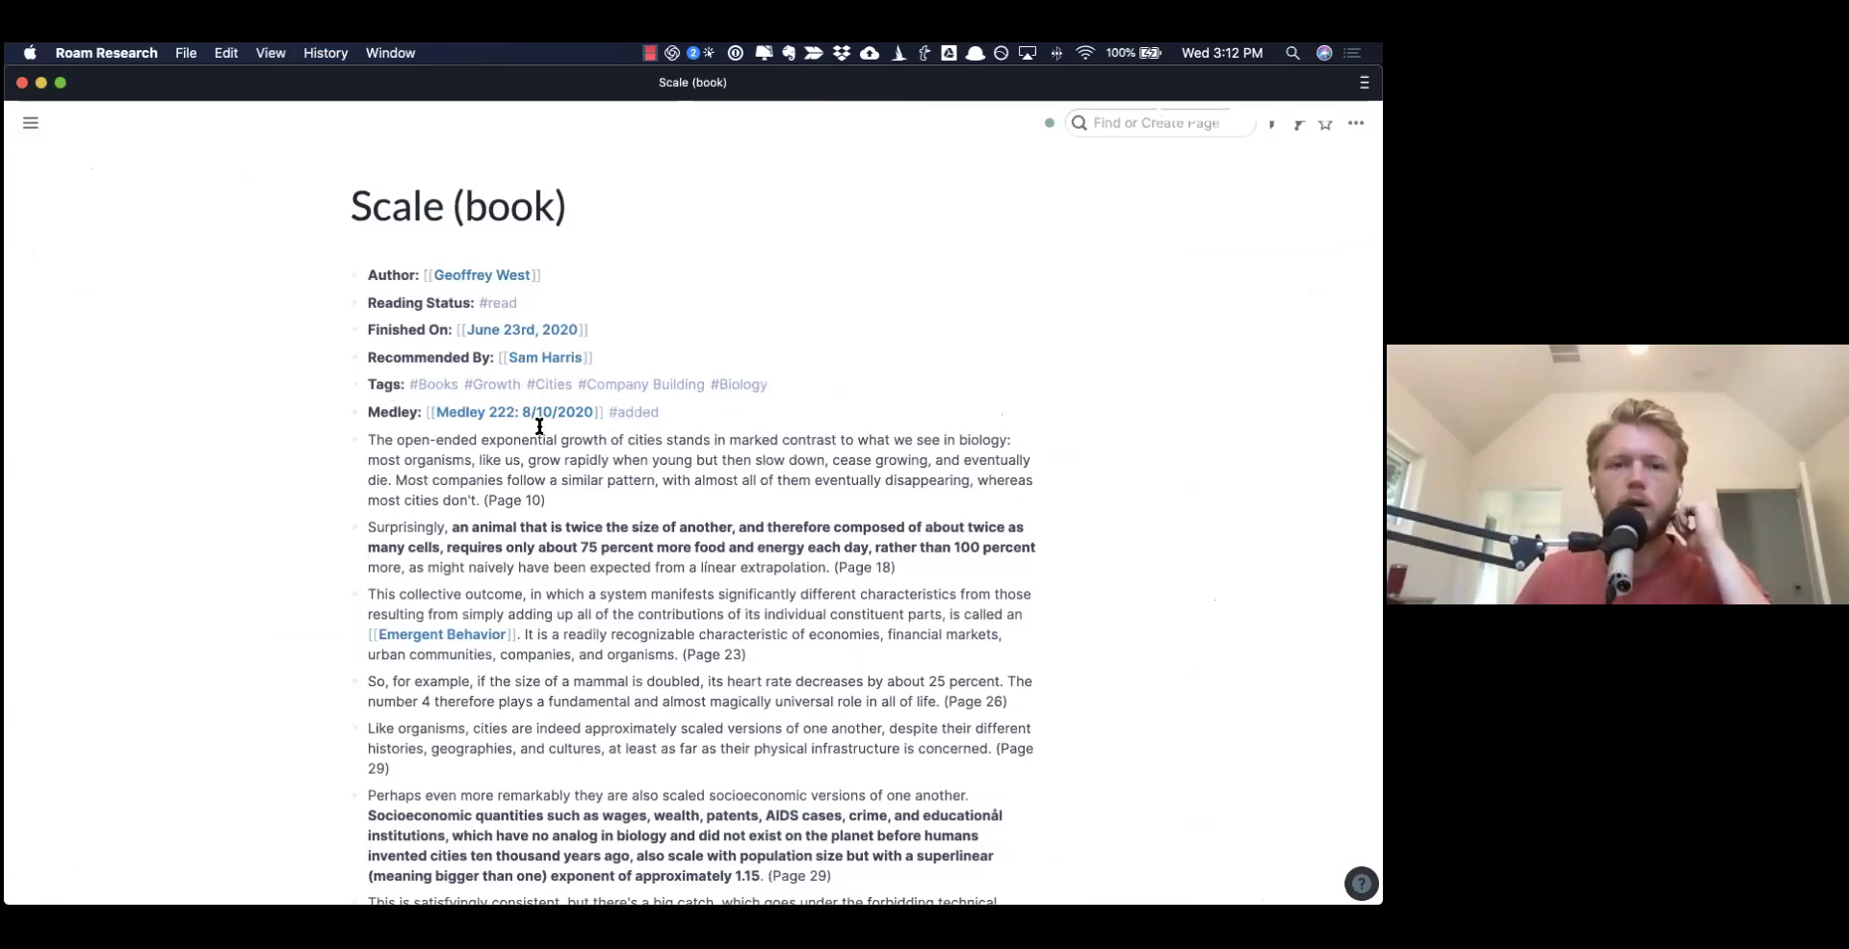
pyautogui.scroll(-1, 553, 460)
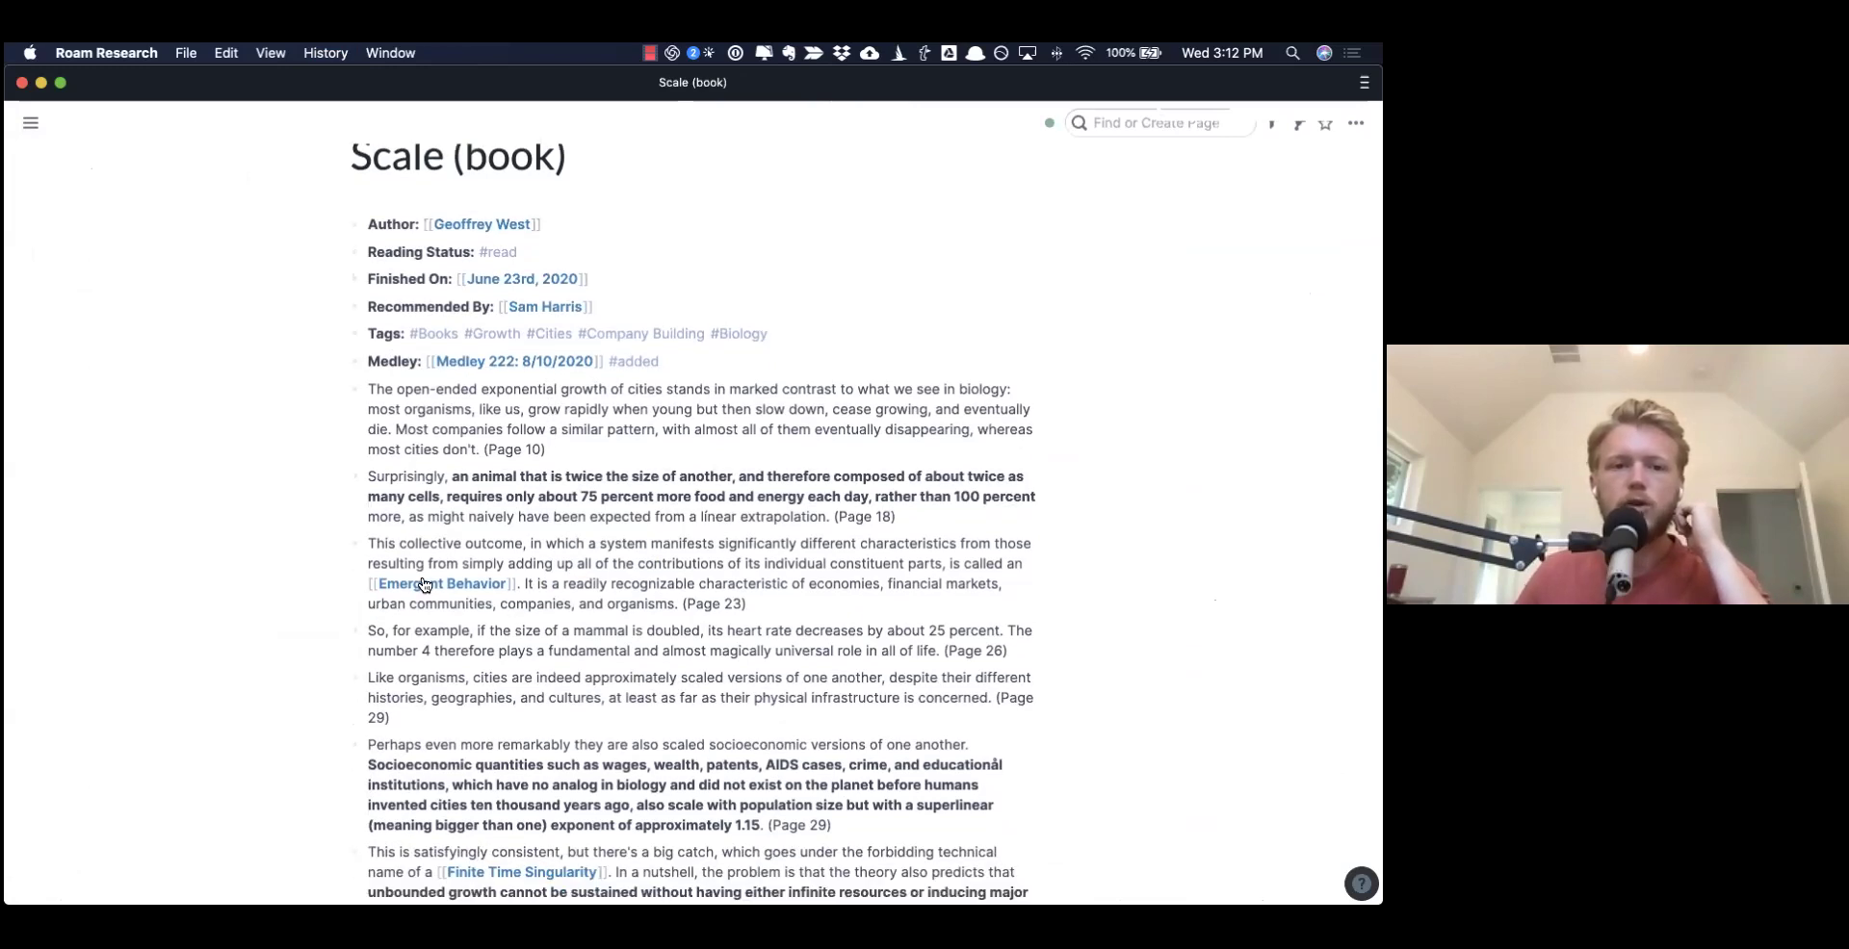
pyautogui.scroll(-5, 485, 620)
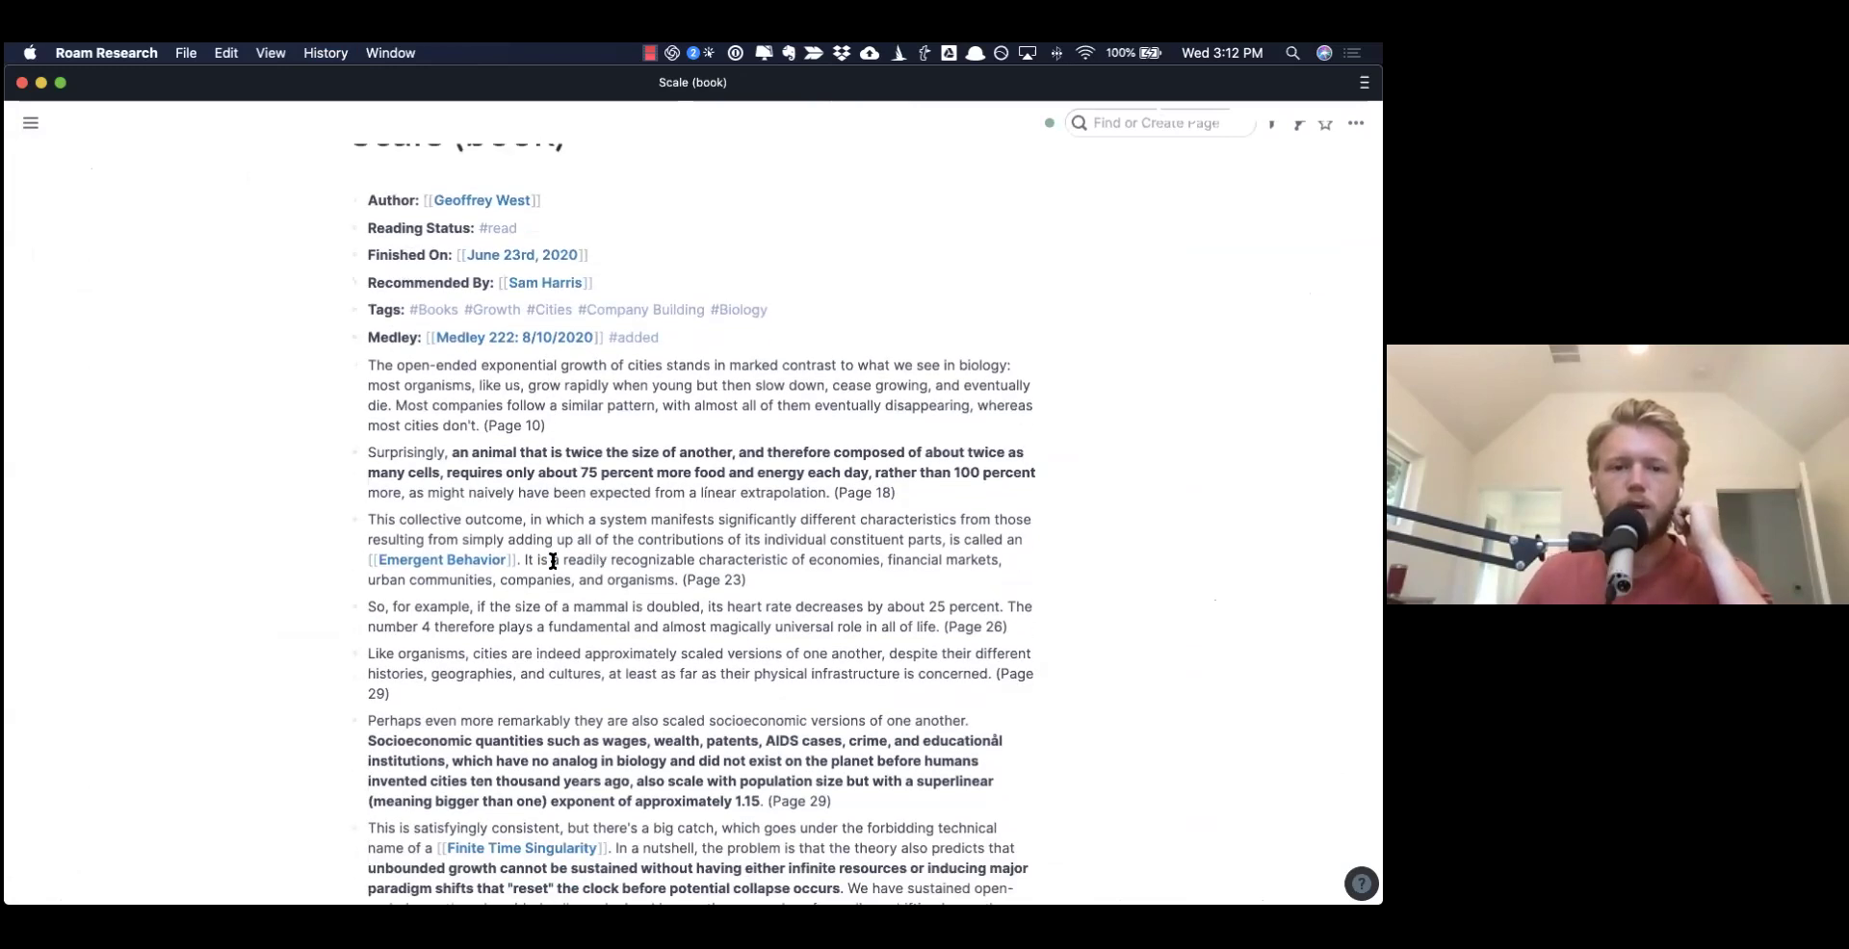
pyautogui.scroll(-7, 485, 620)
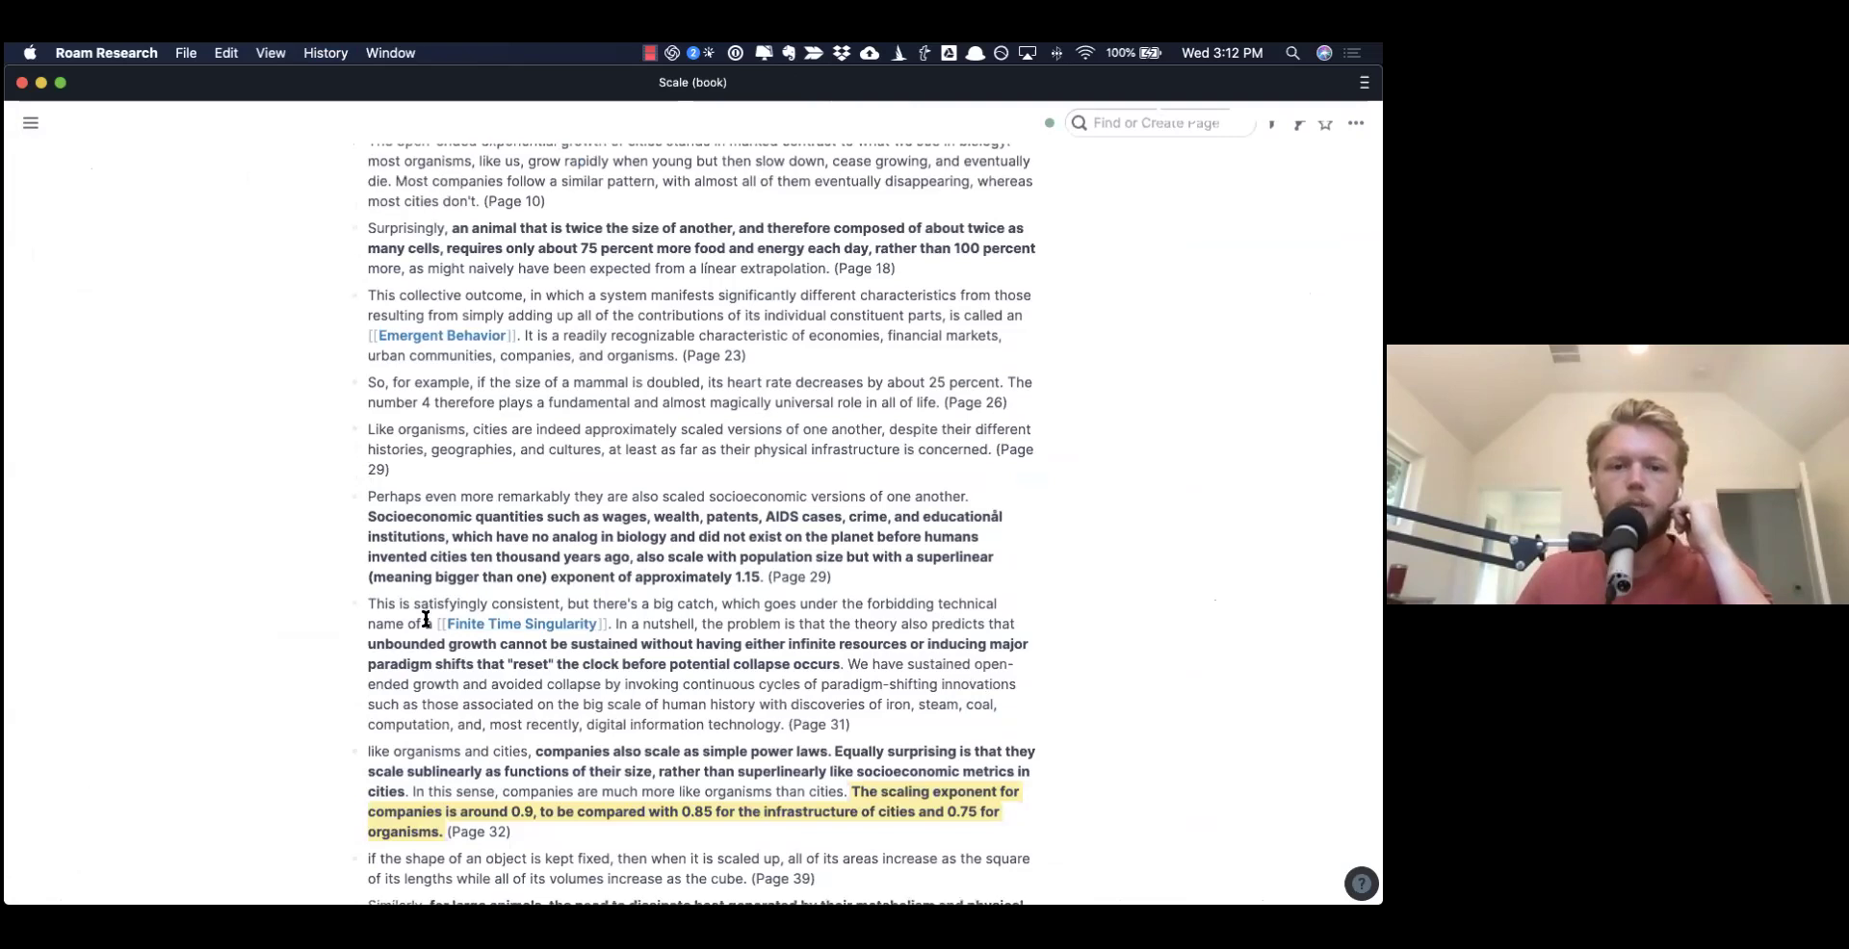
pyautogui.scroll(-16, 518, 576)
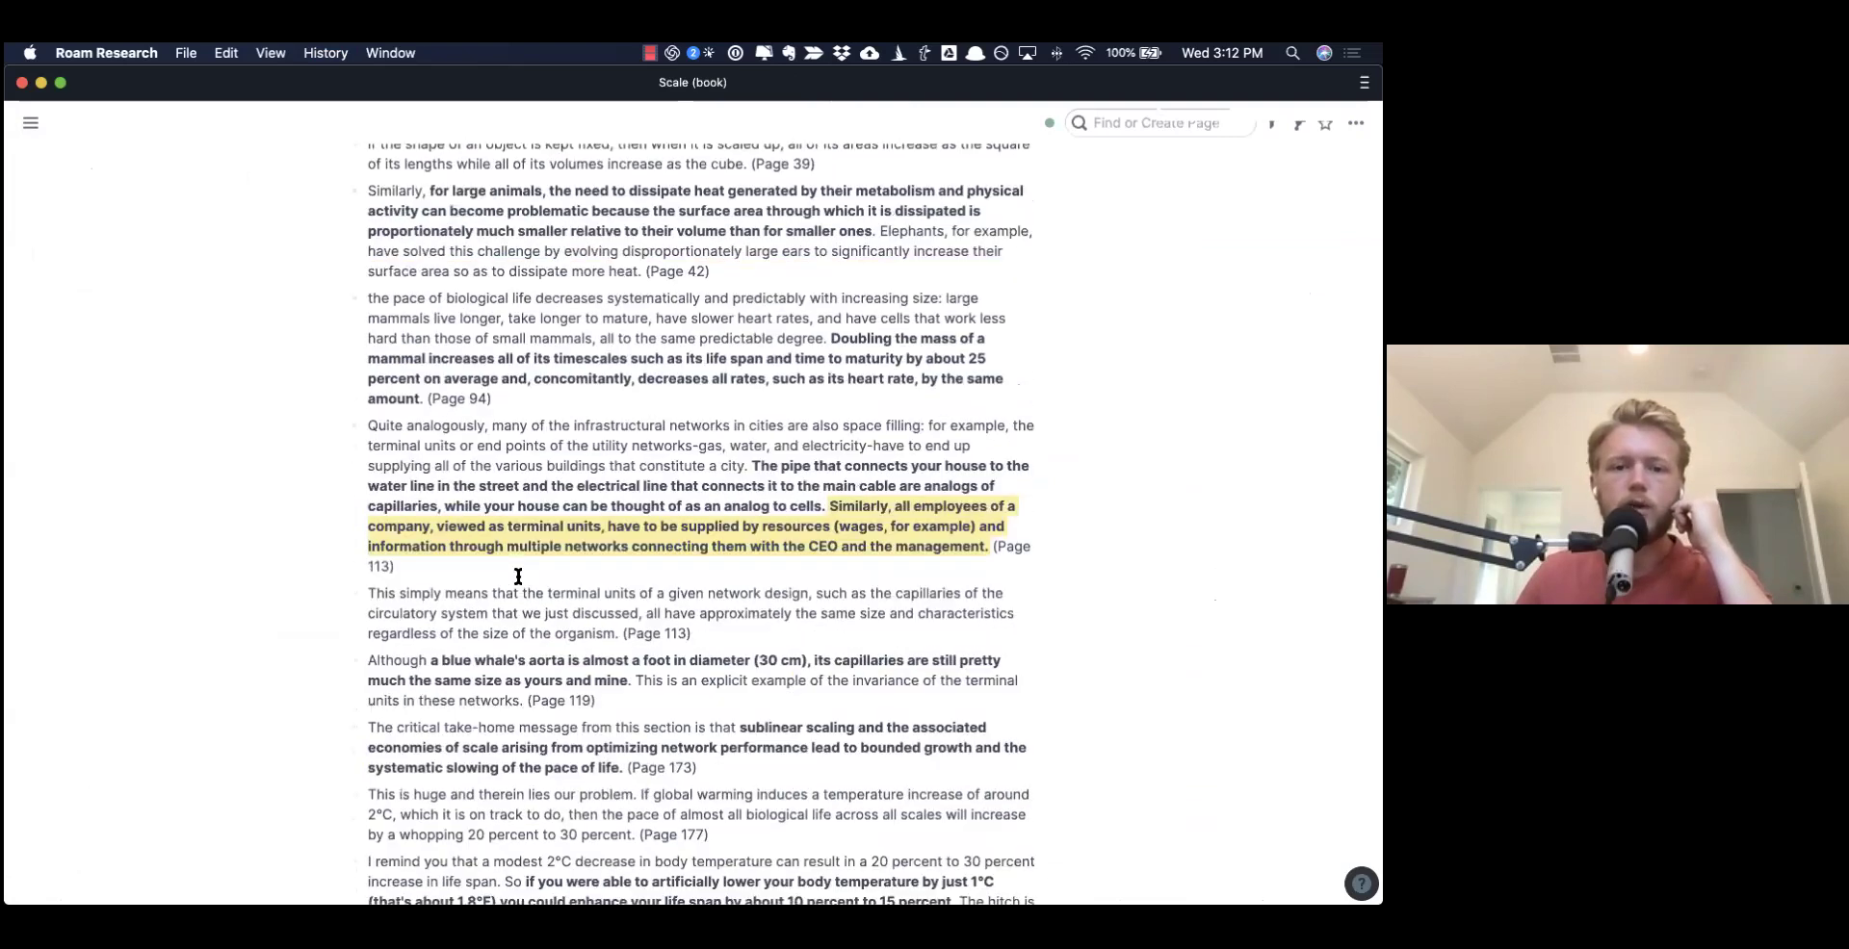
pyautogui.scroll(-20, 518, 575)
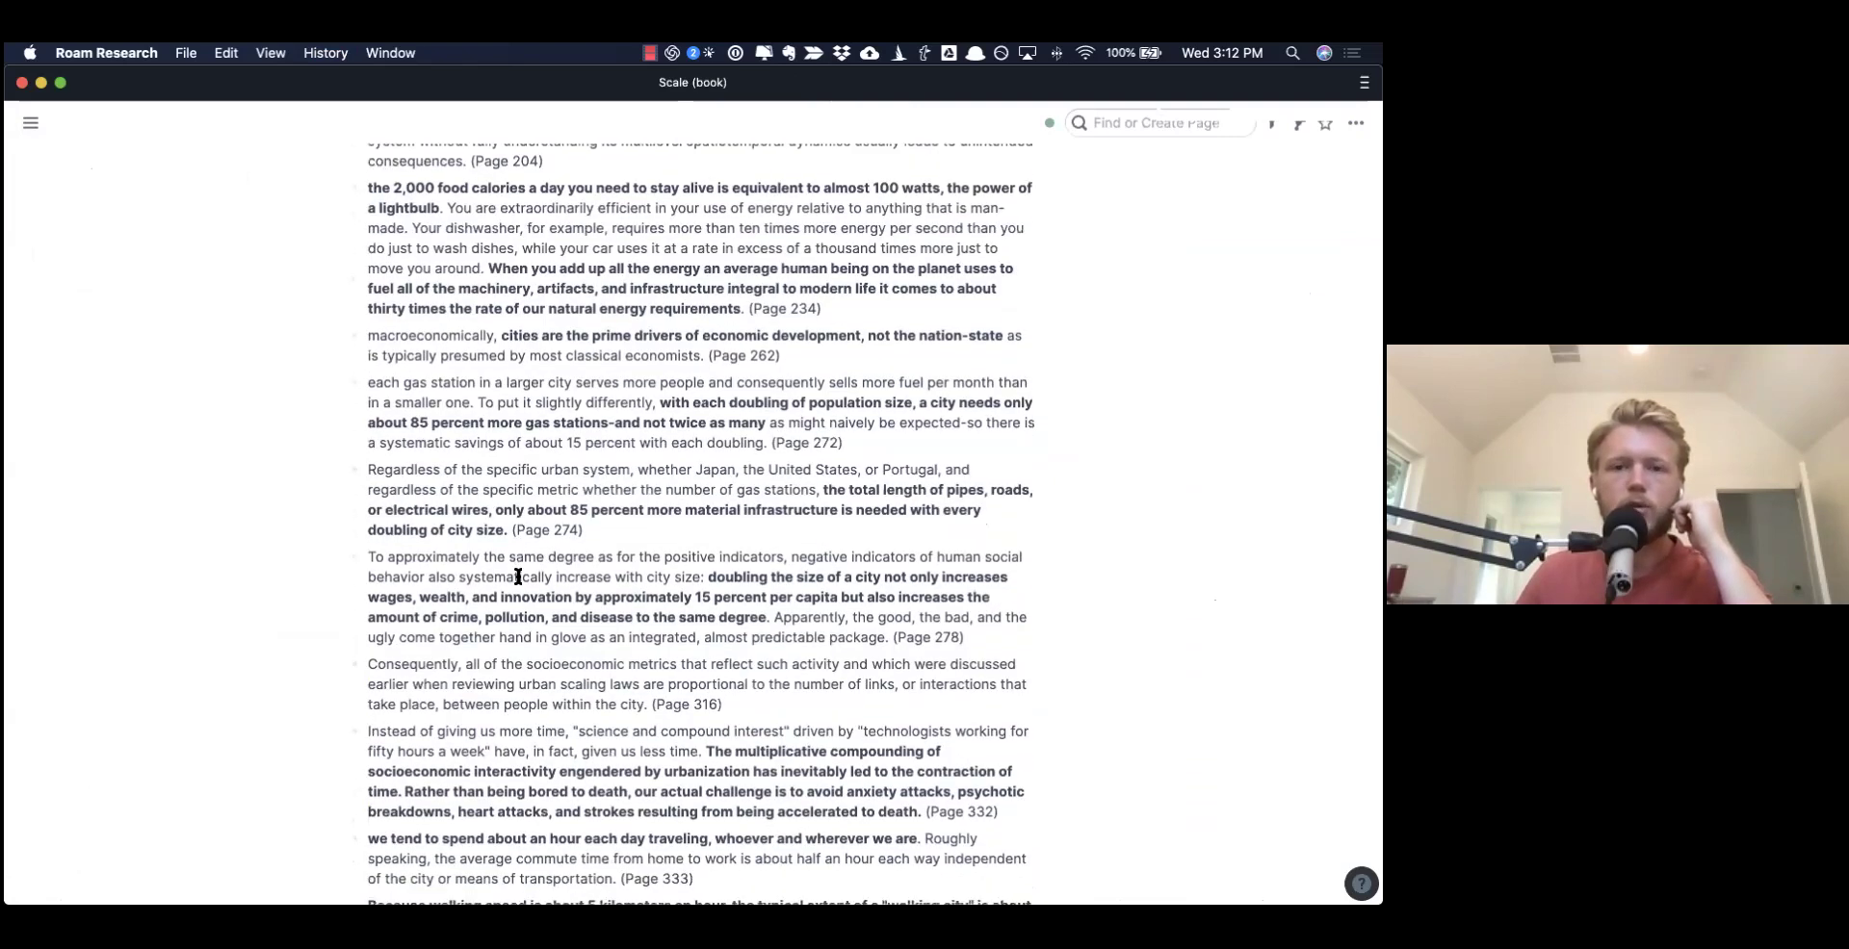
pyautogui.scroll(-1, 523, 521)
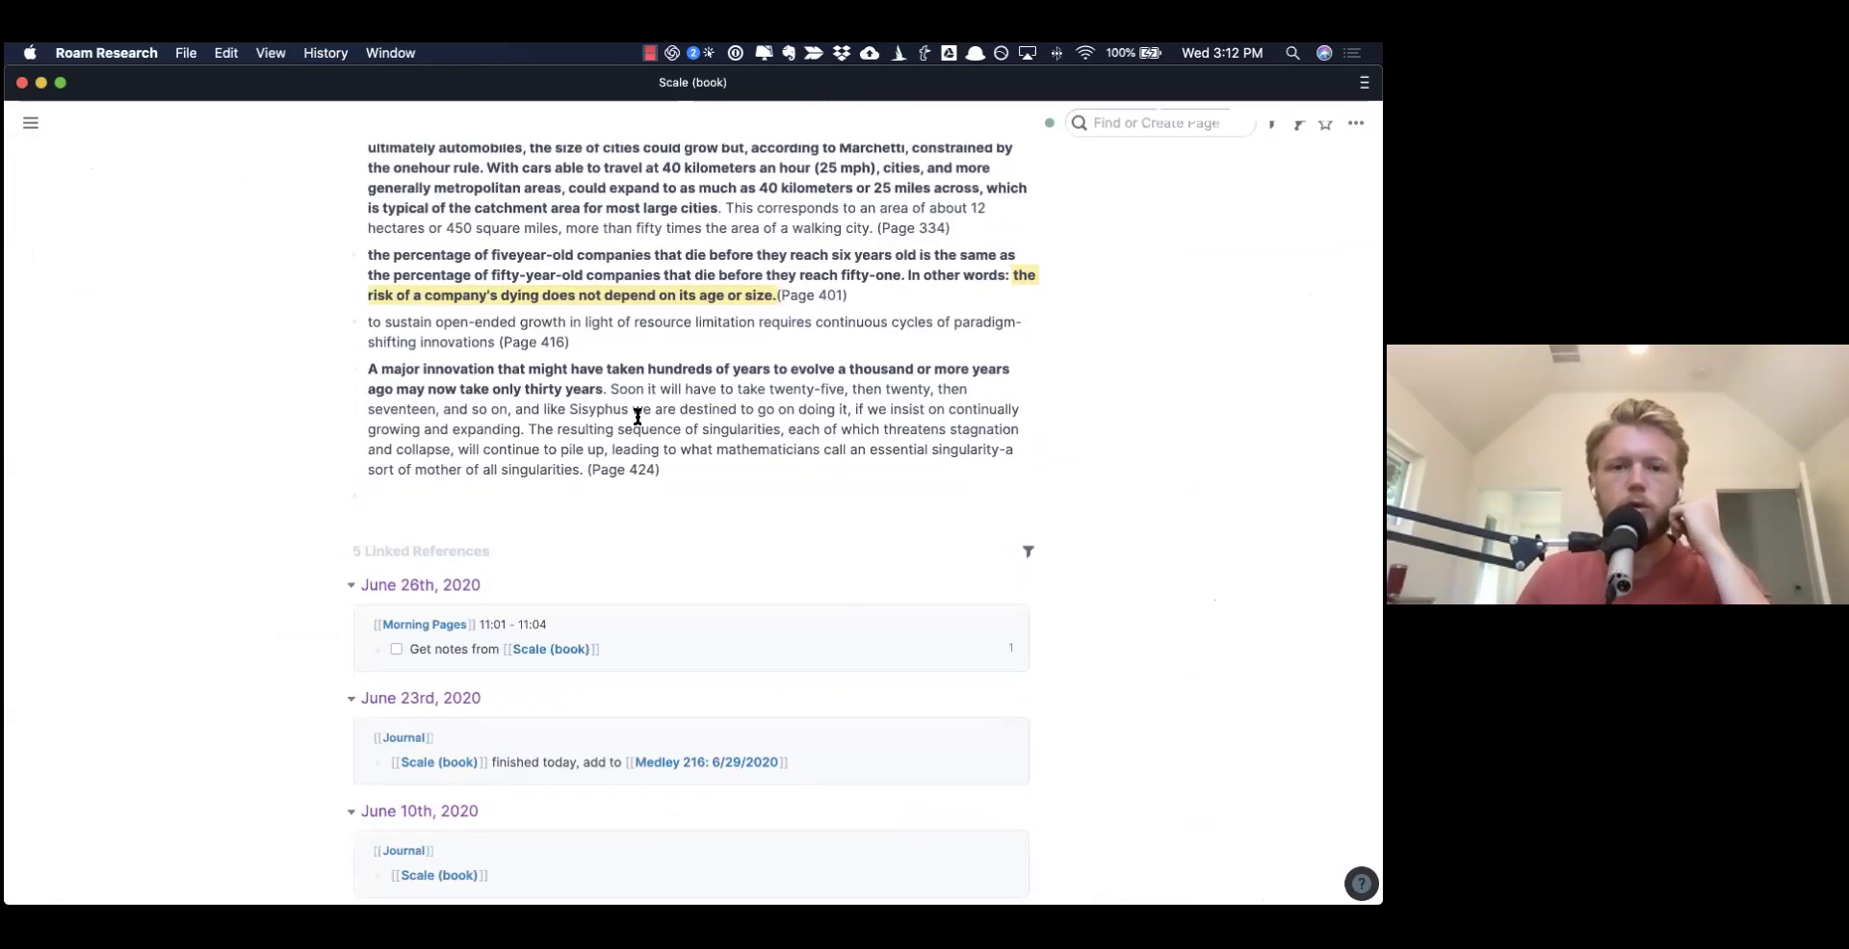
pyautogui.click(628, 410)
pyautogui.hotkey('alt', 'shift', 'Left')
pyautogui.write('[[')
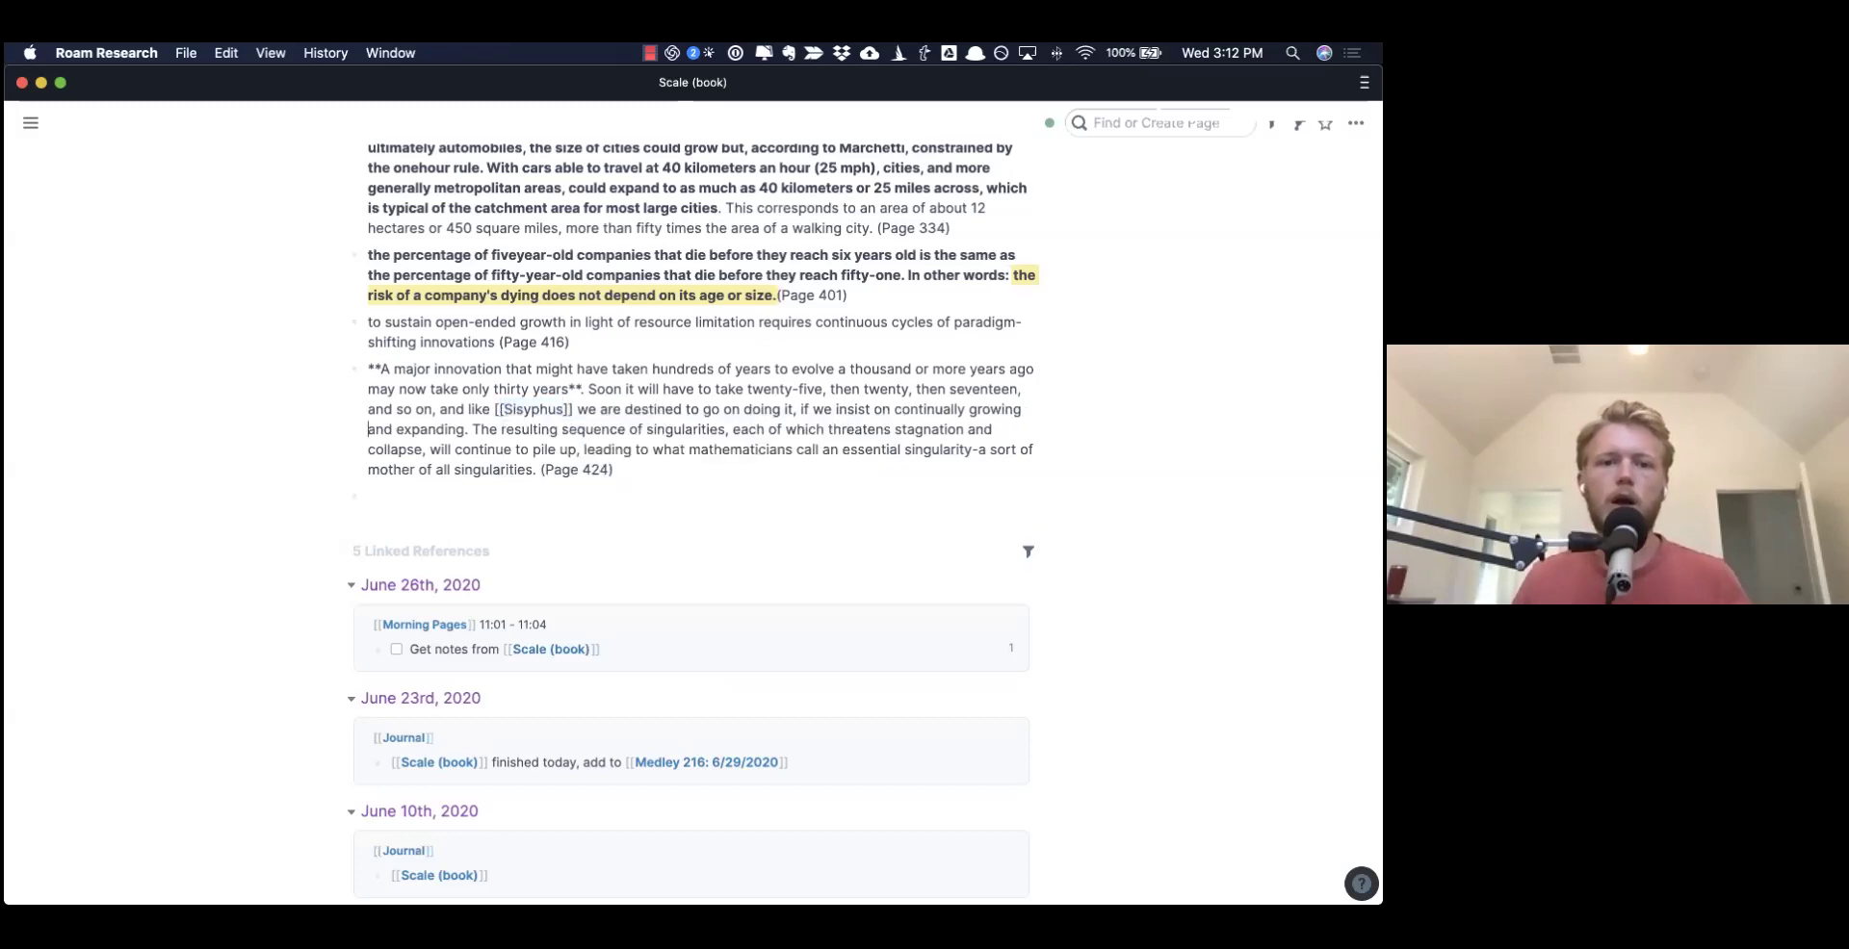
pyautogui.click(369, 255)
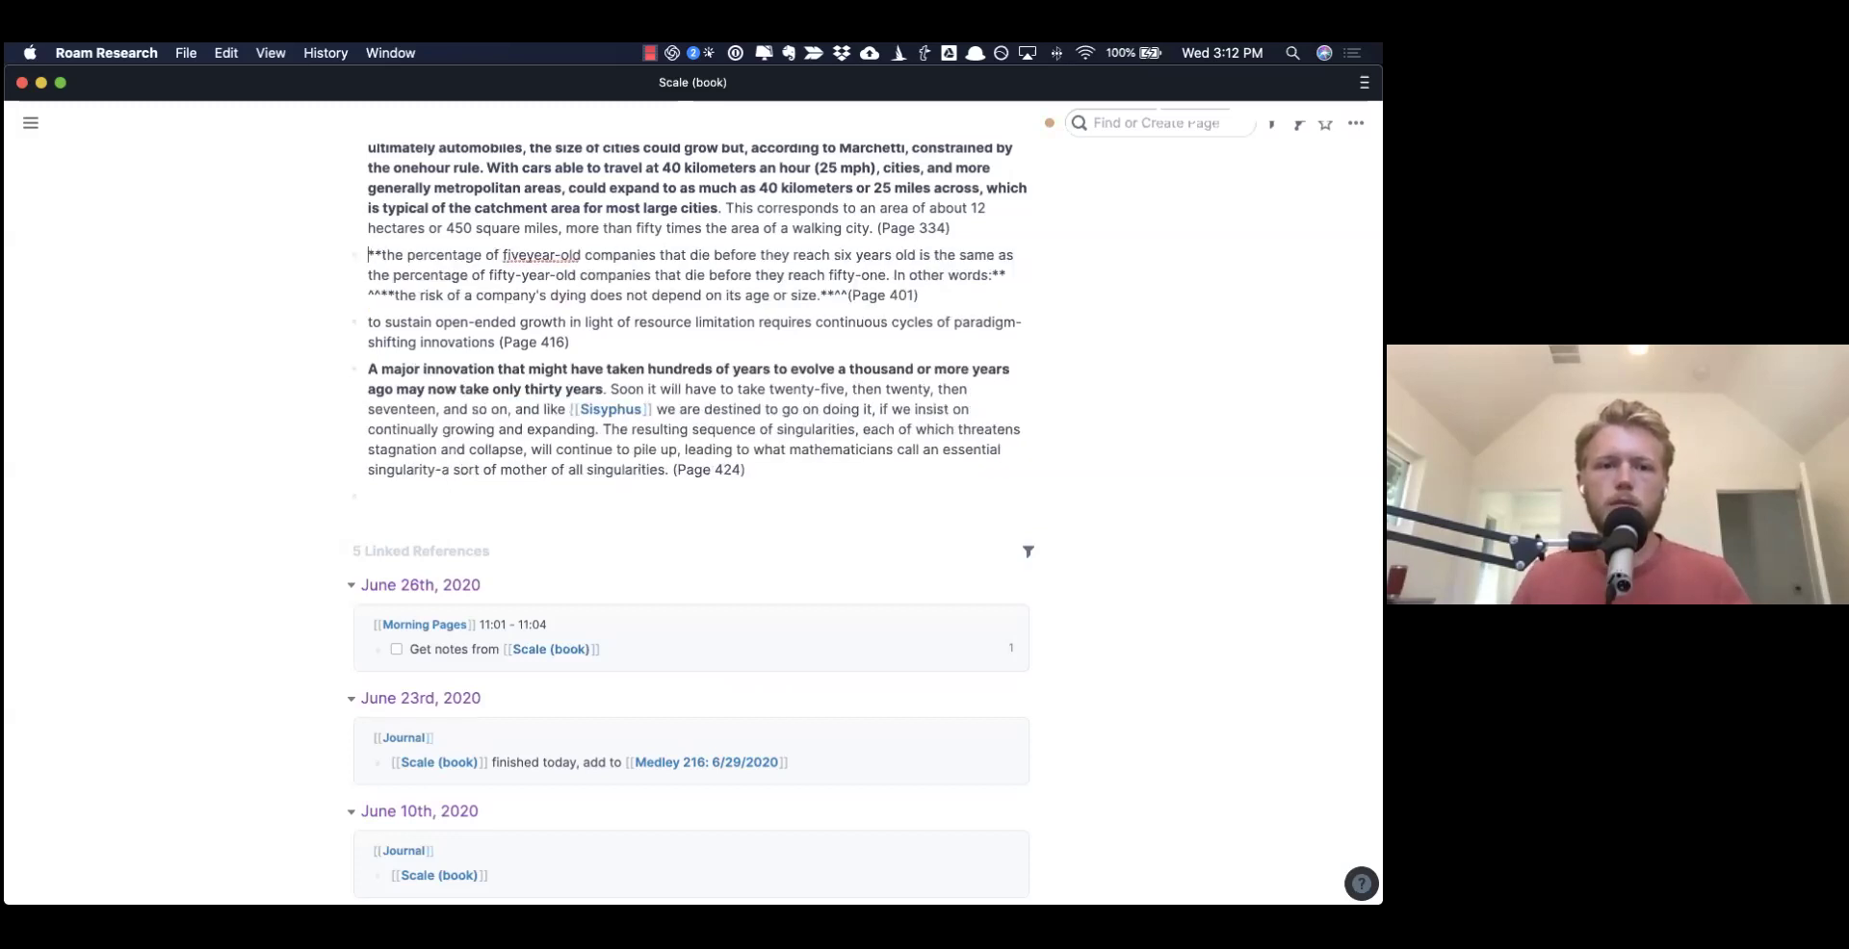
# - Open the Sisyphus page to view its linked references, then return to Scale (book) and review its notes back up to the metadata
pyautogui.click(613, 411)
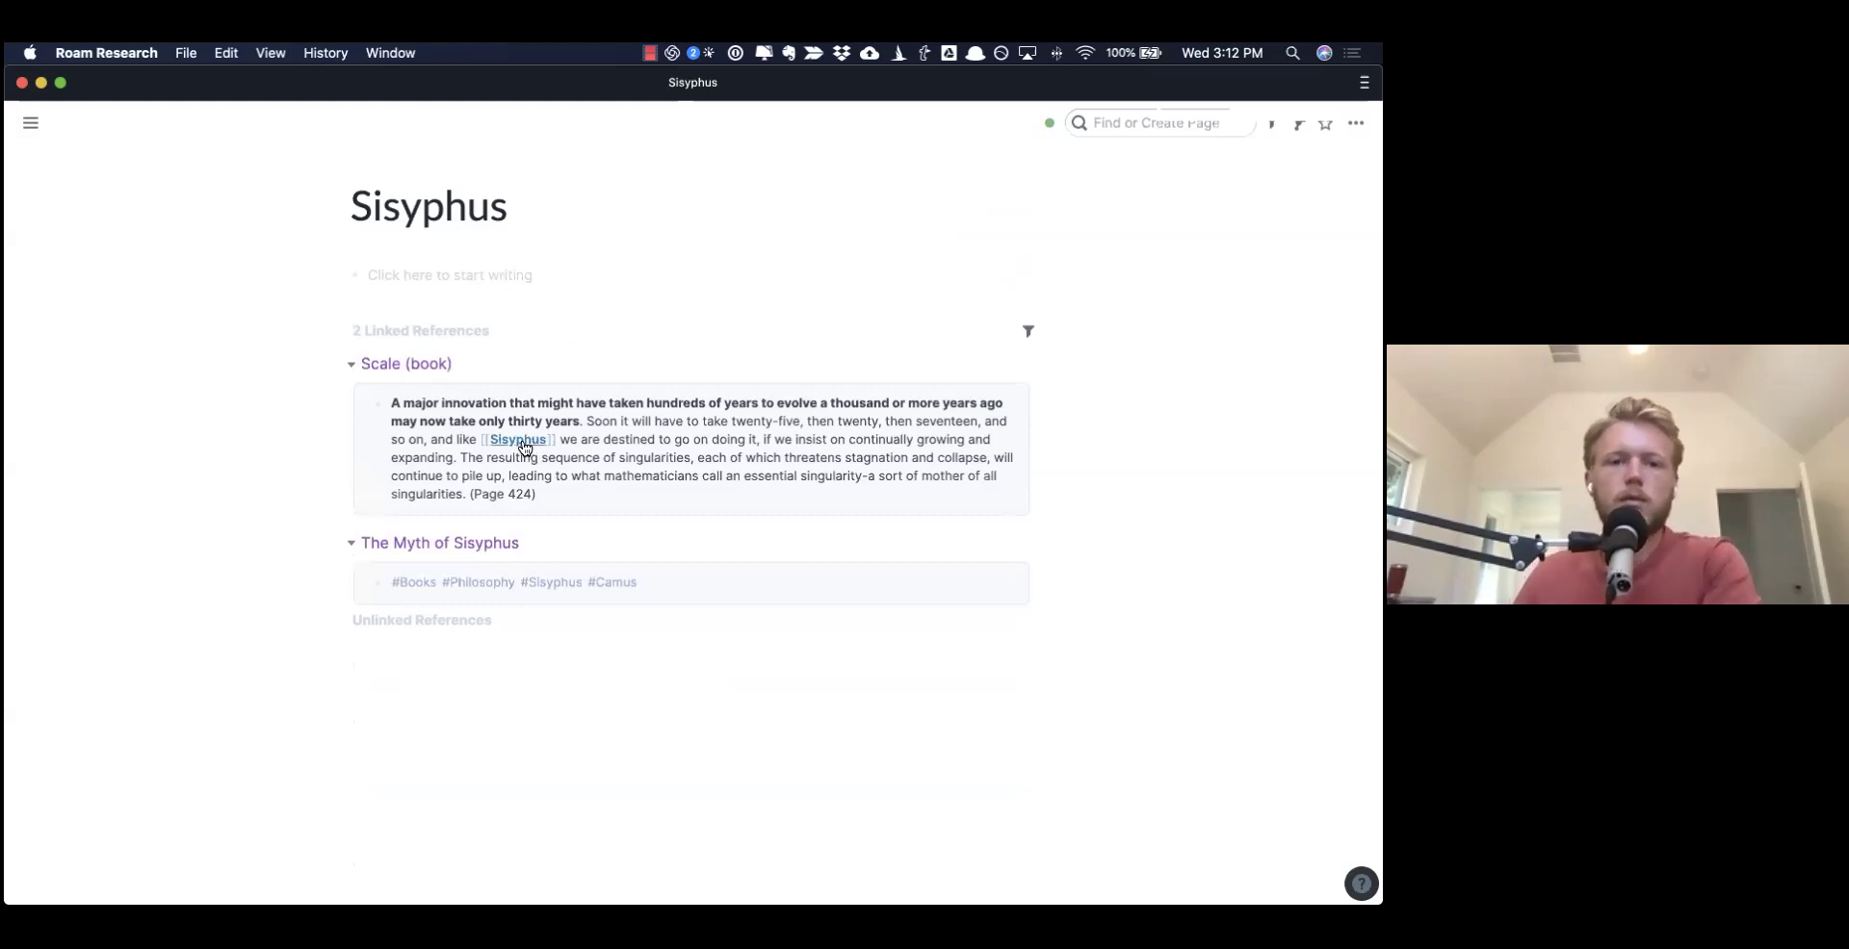
pyautogui.click(386, 369)
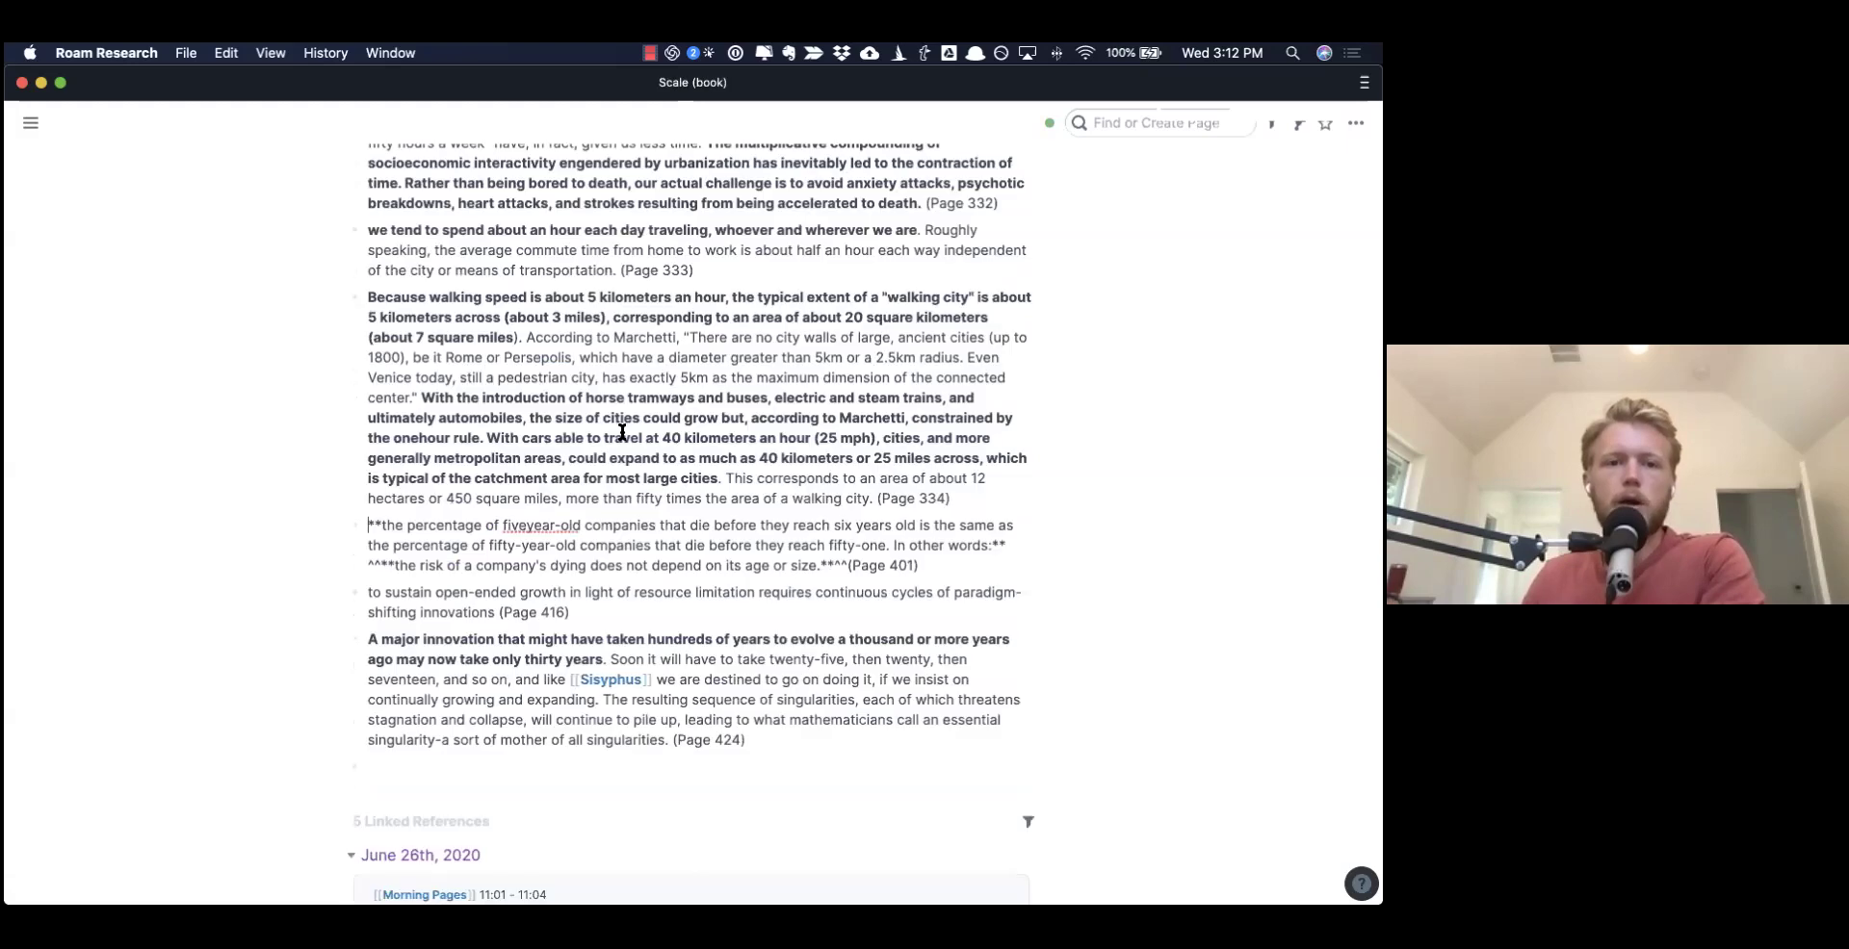
pyautogui.scroll(6, 622, 433)
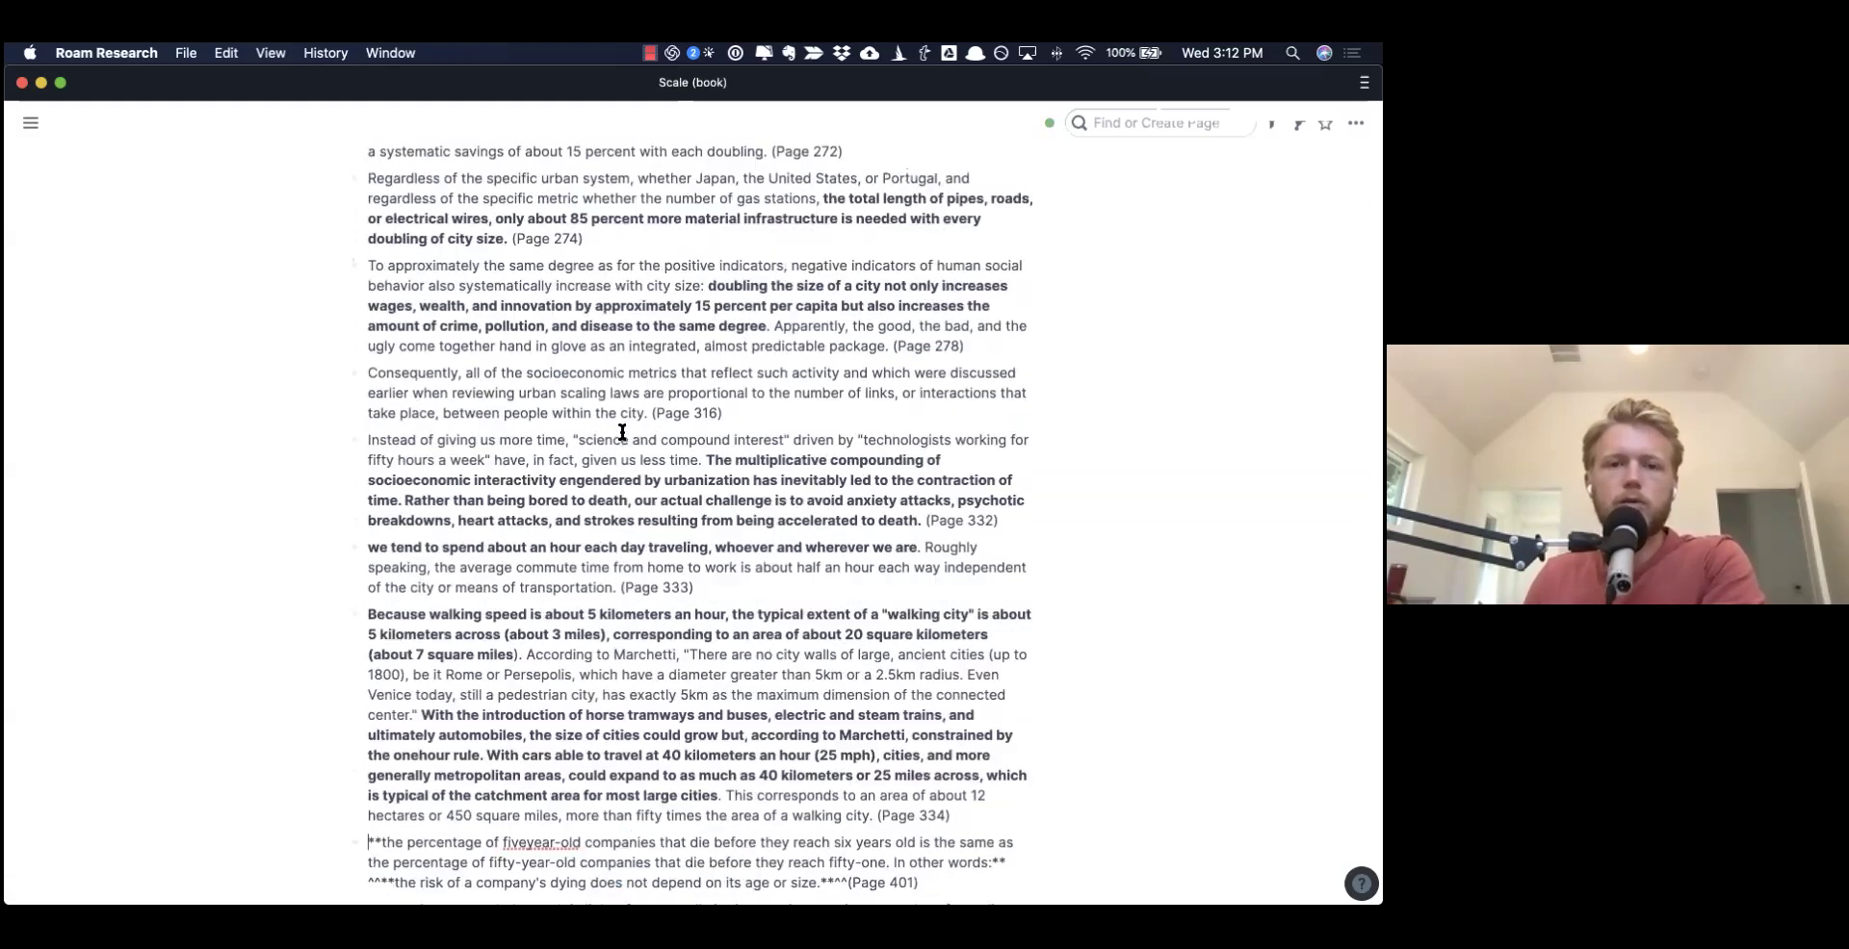
pyautogui.scroll(3, 622, 433)
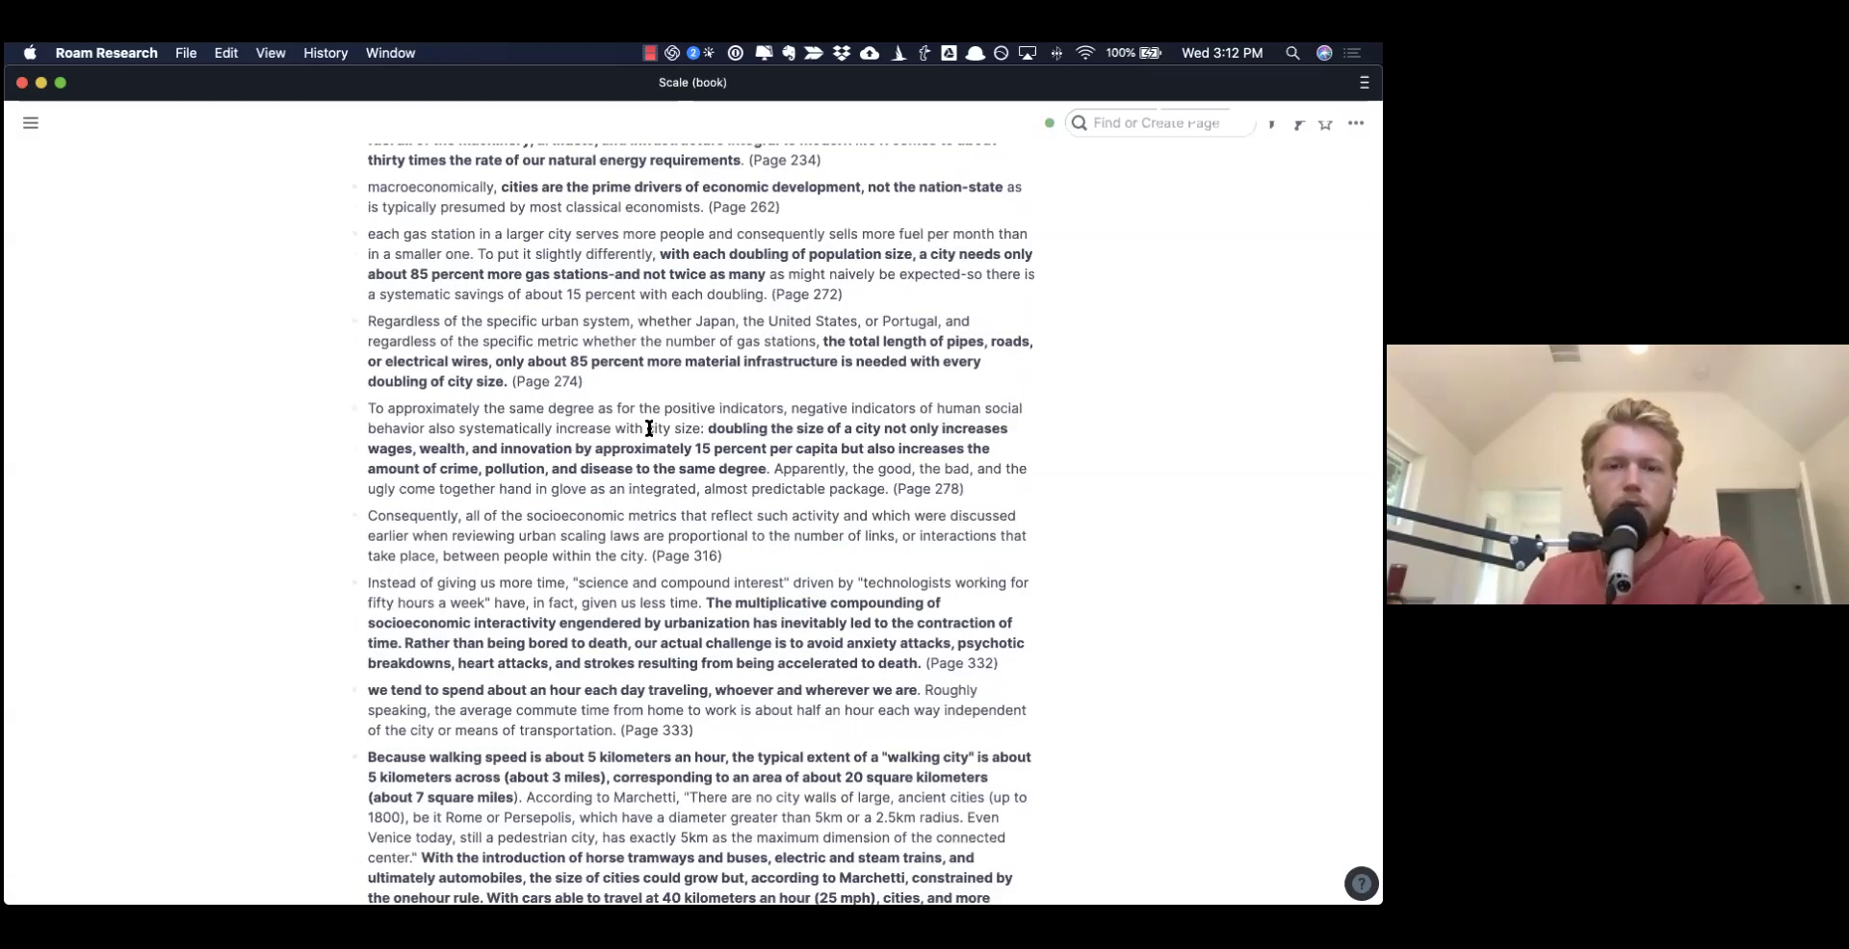
pyautogui.scroll(9, 680, 419)
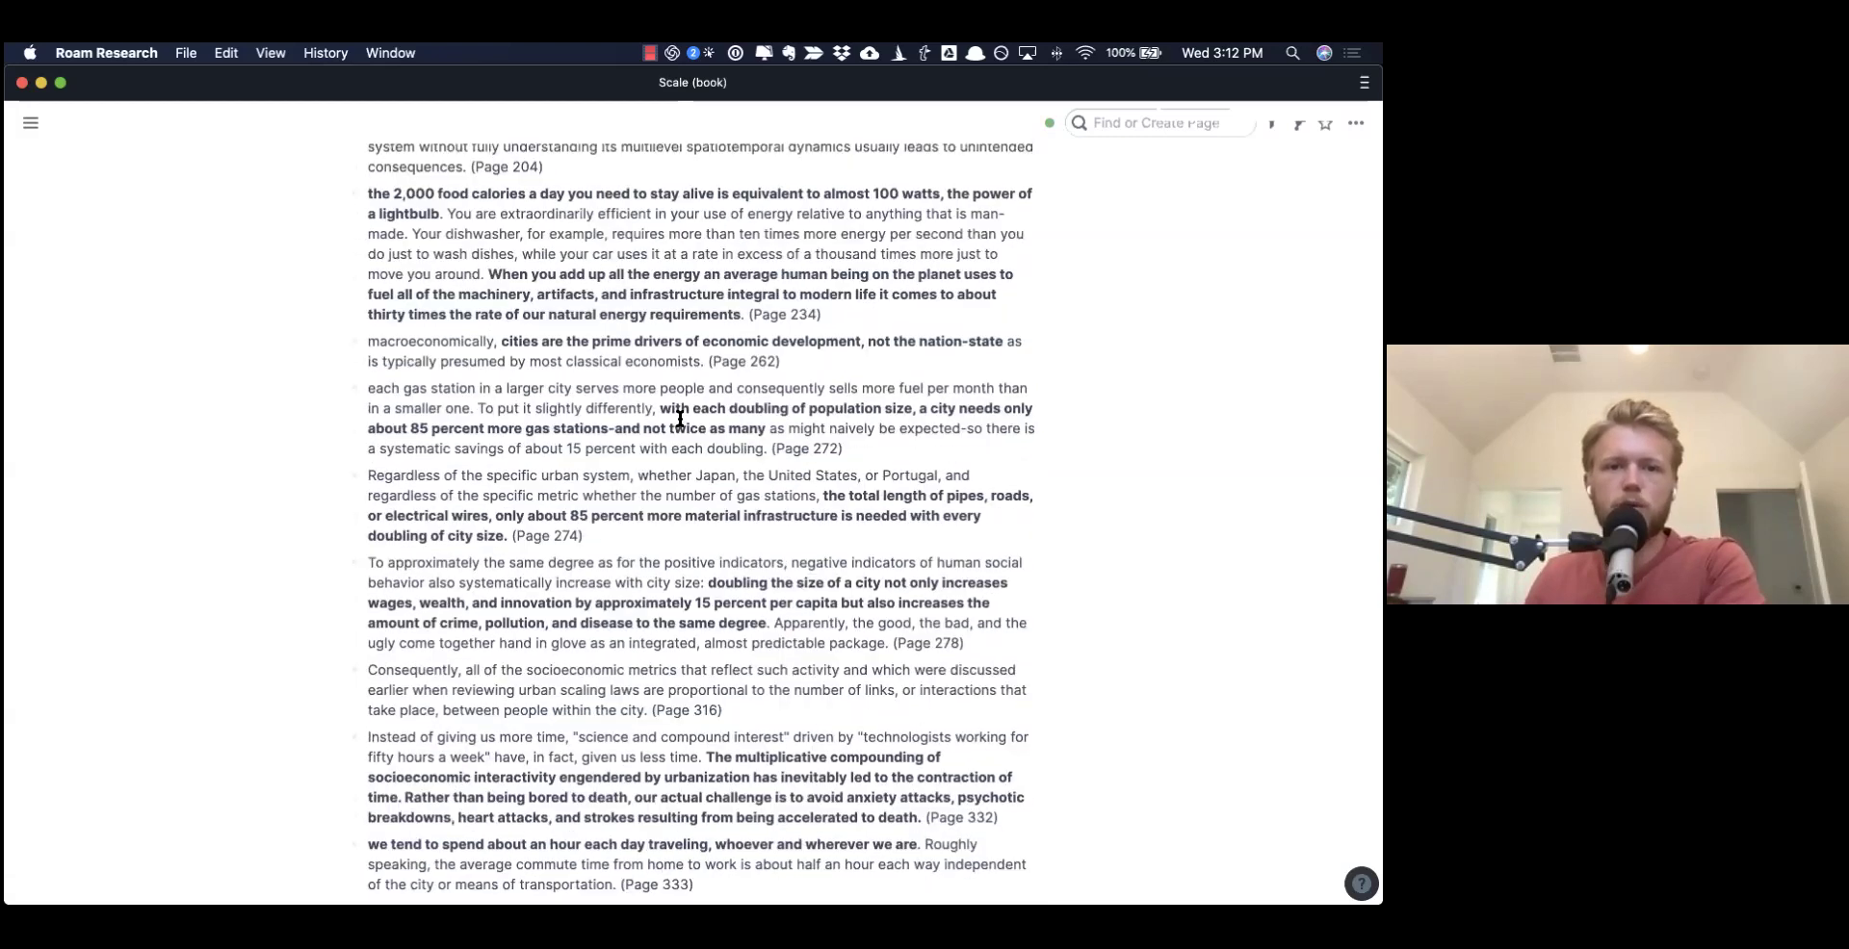
pyautogui.scroll(8, 679, 419)
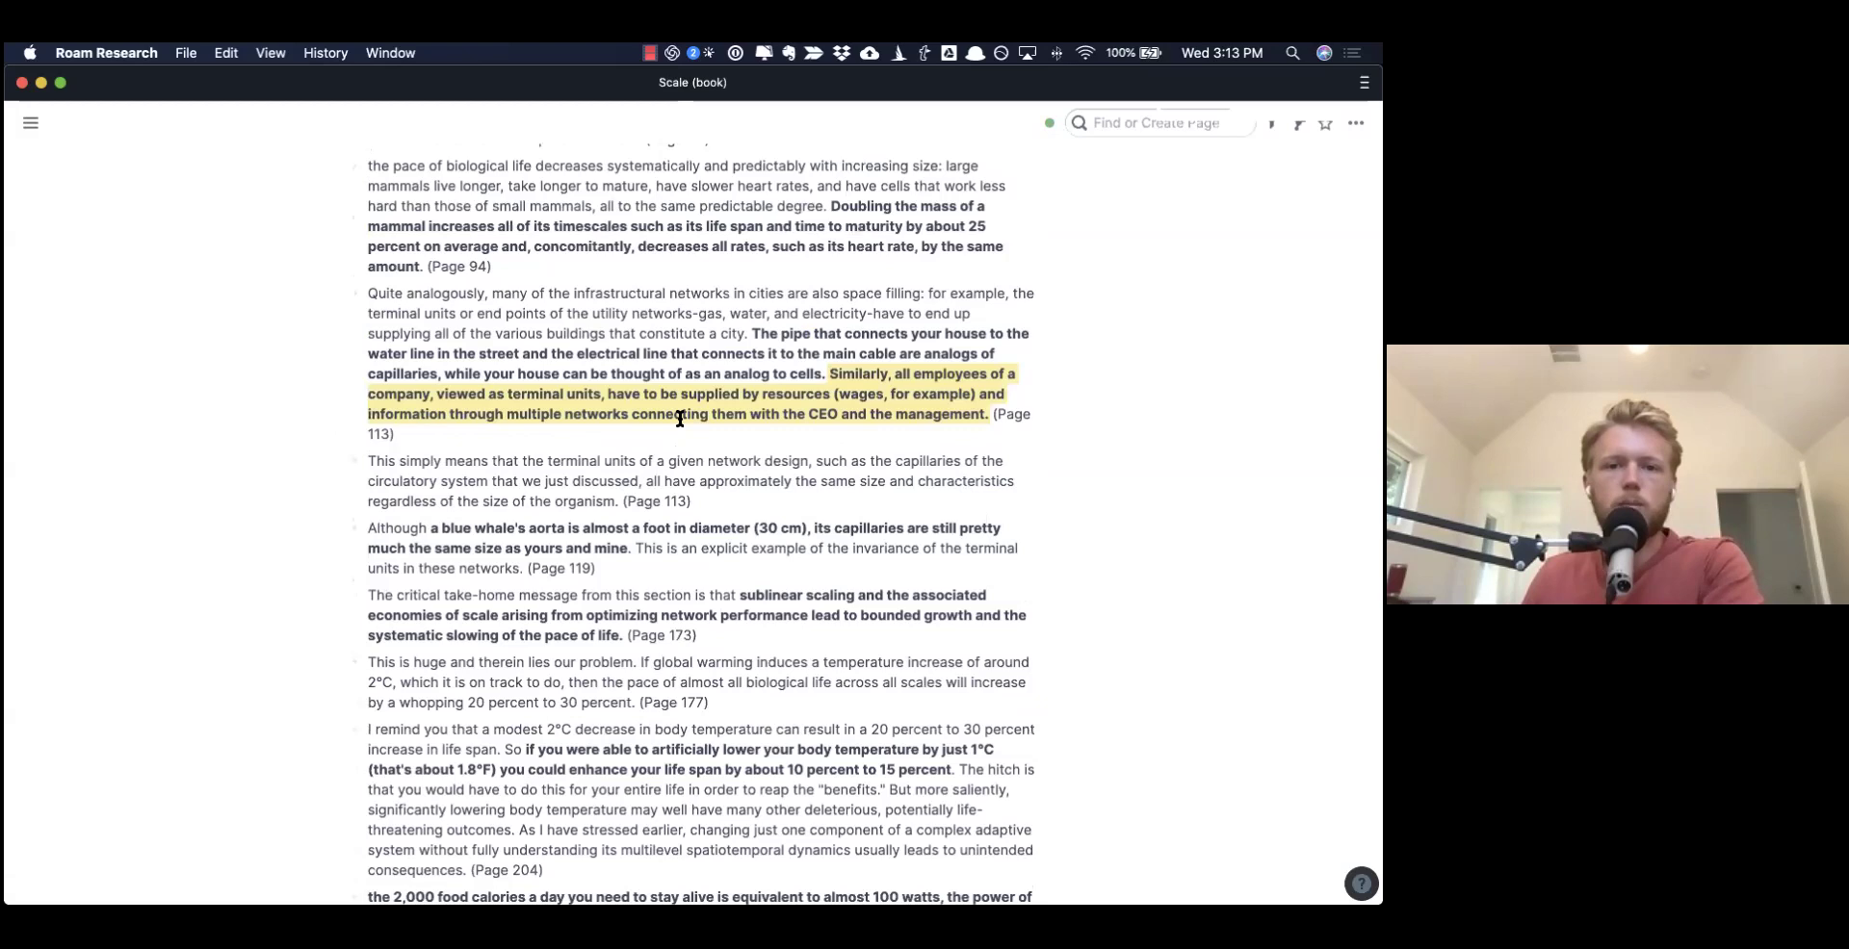
pyautogui.scroll(8, 680, 419)
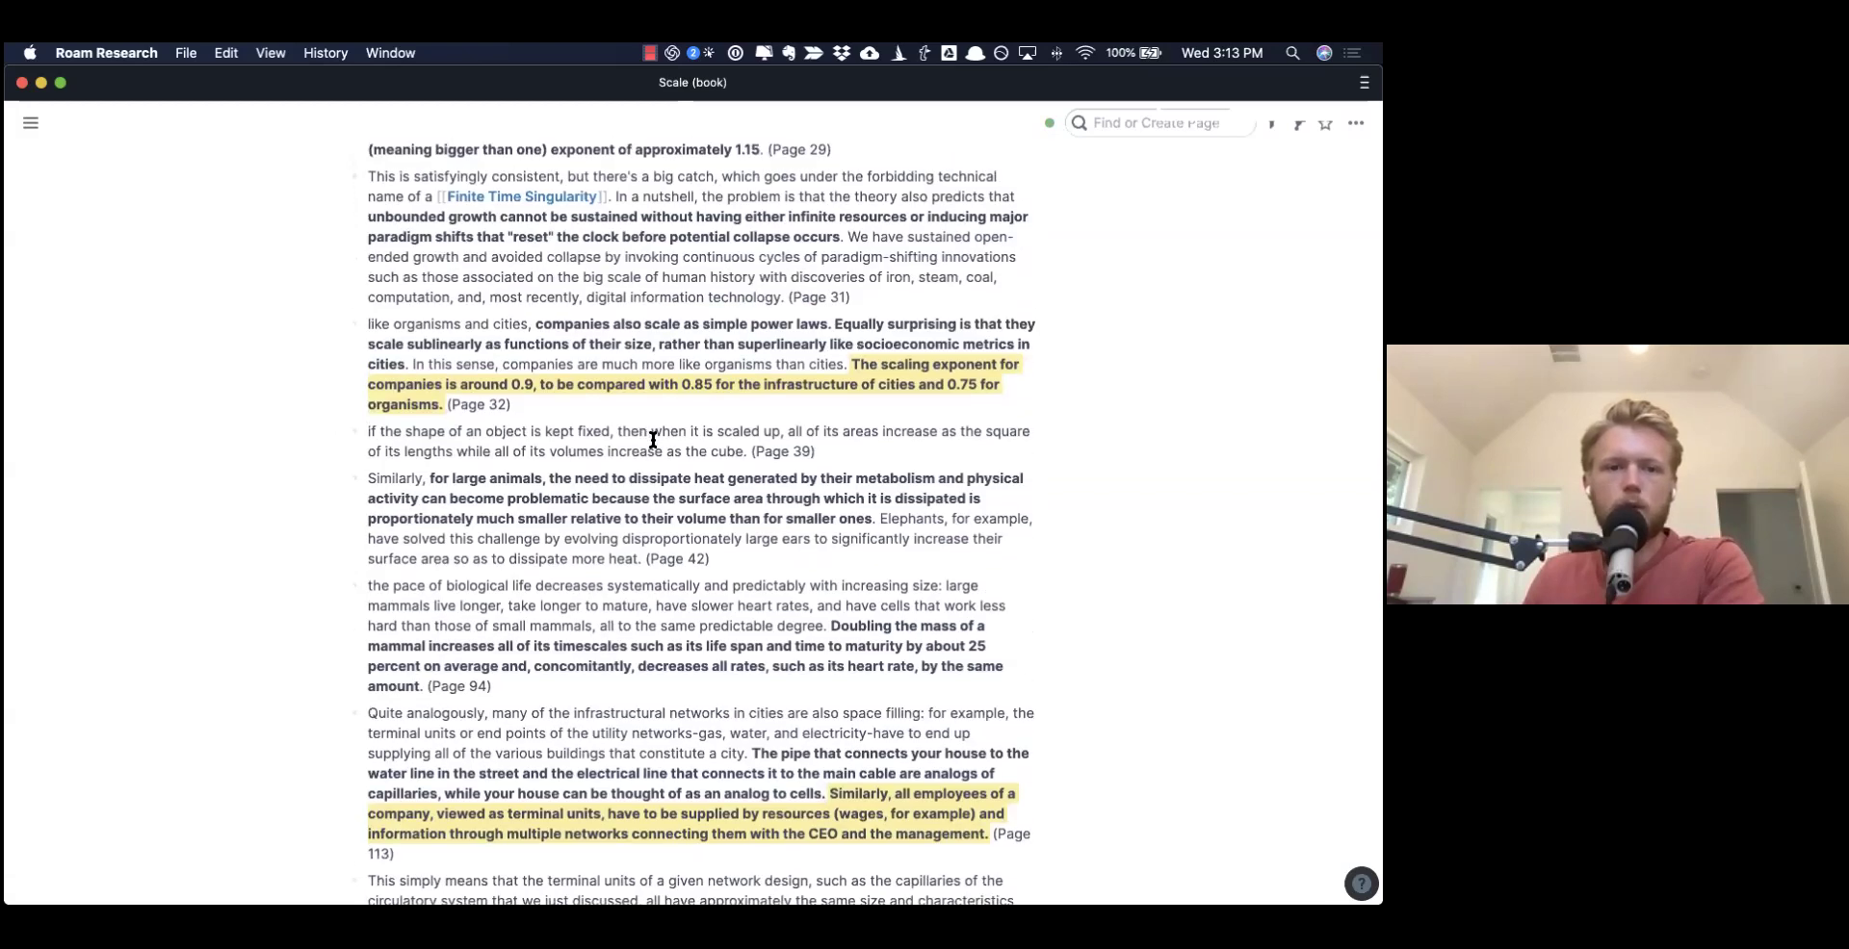
pyautogui.scroll(15, 655, 440)
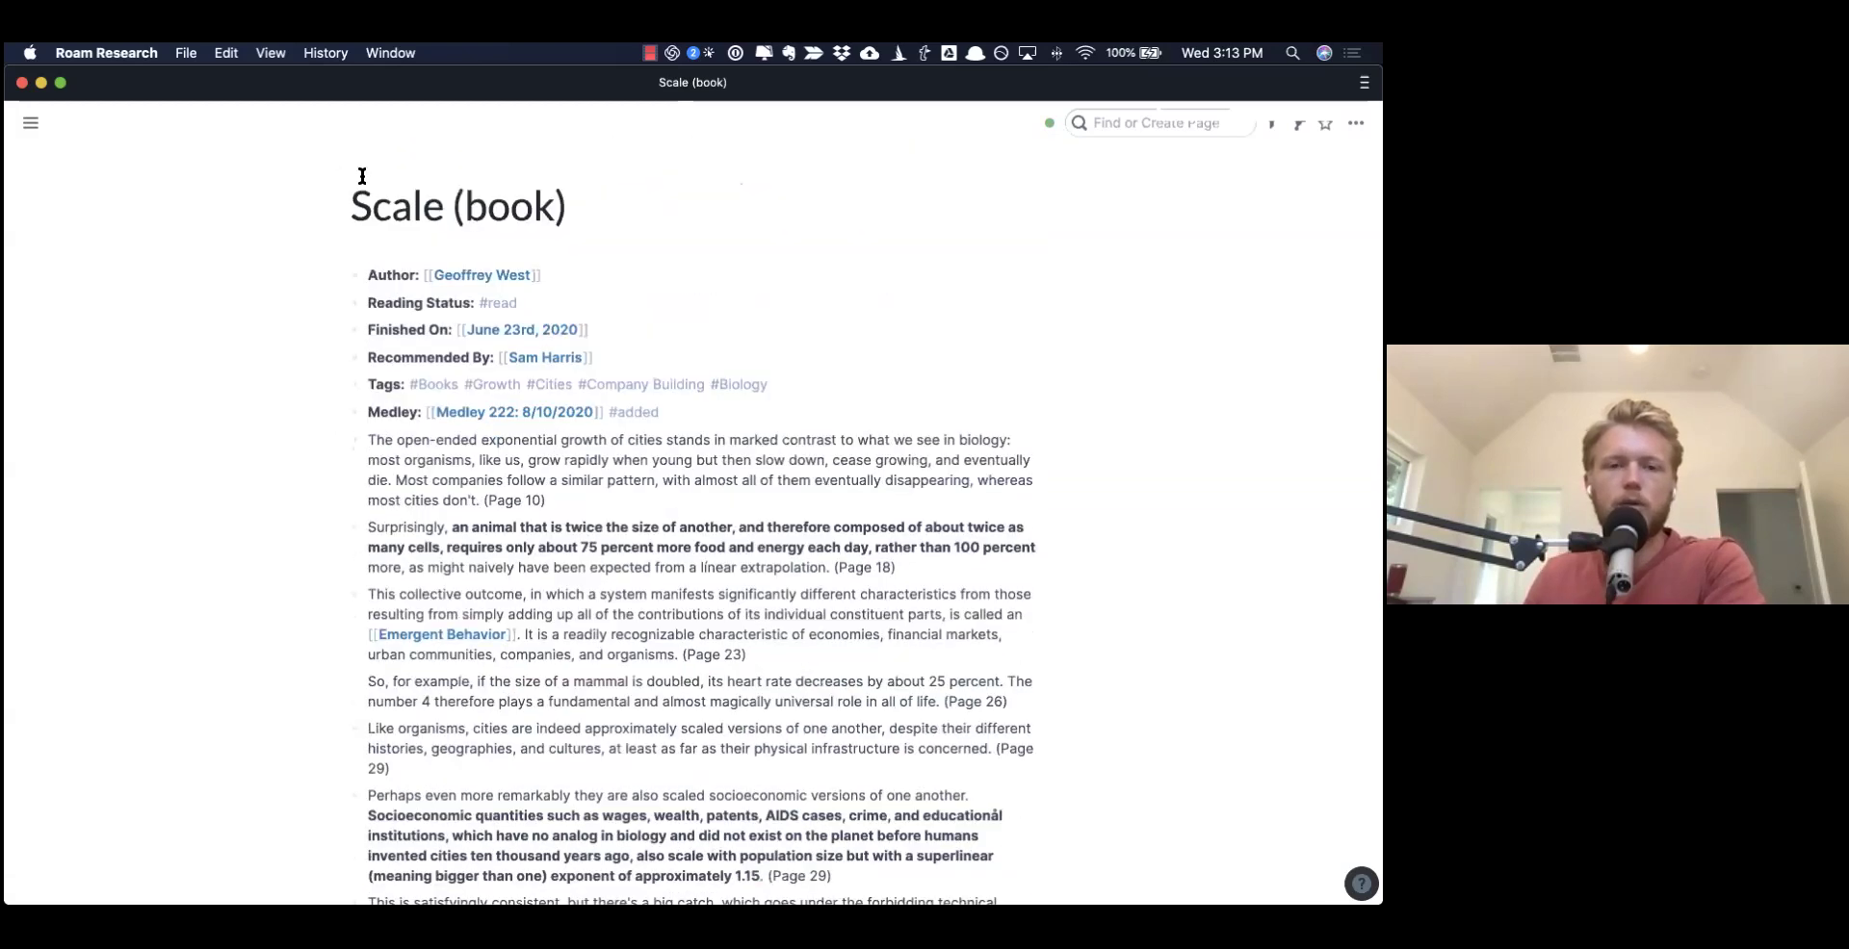
# - Read through the Scale (book) highlights to examine which passages share a topic worth tagging
pyautogui.scroll(-5, 578, 467)
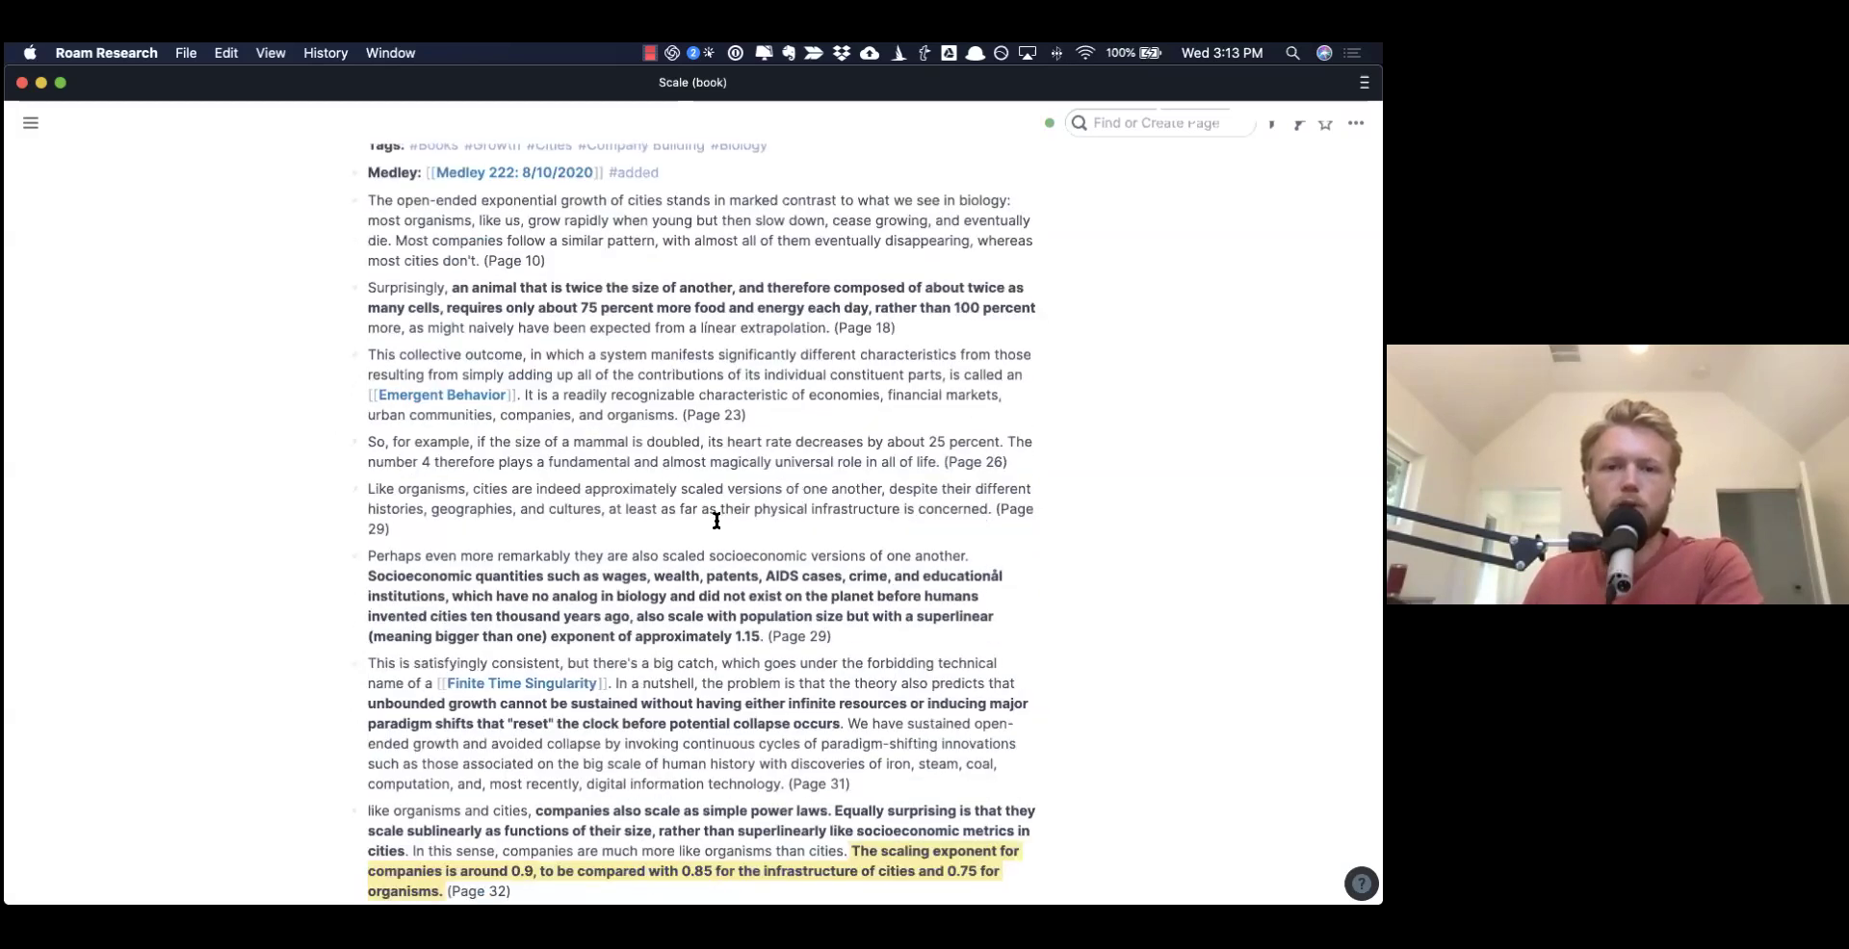
pyautogui.scroll(-1, 716, 521)
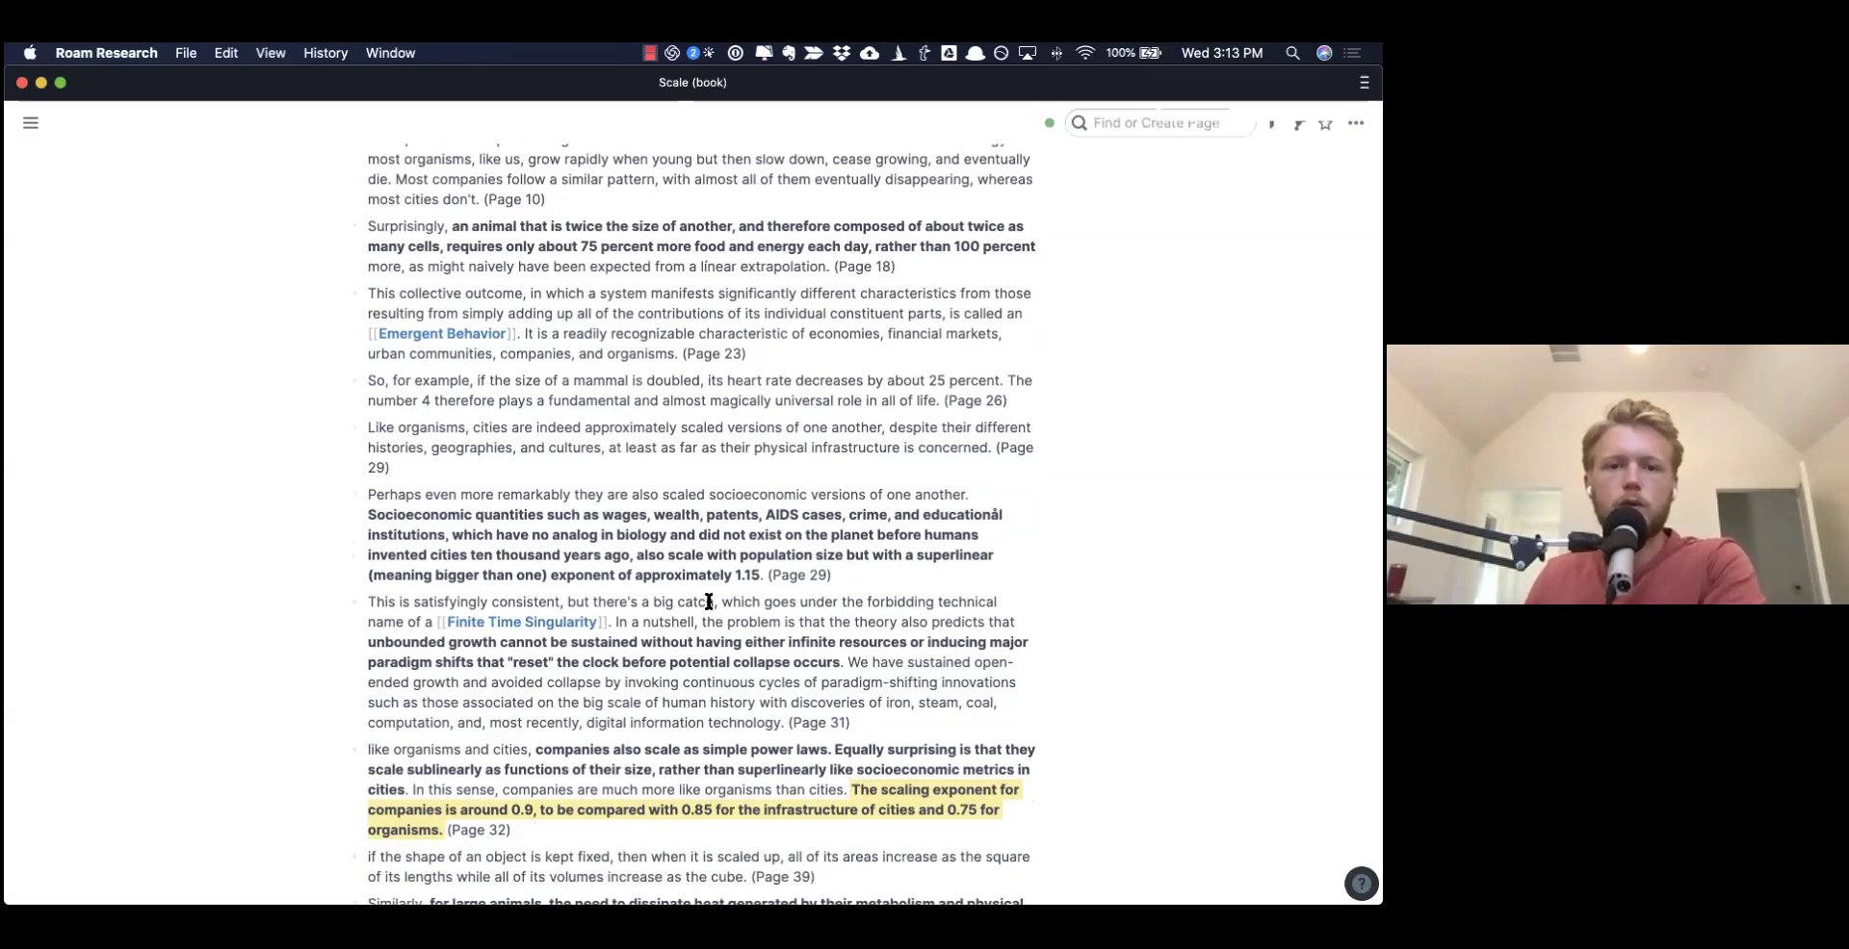
pyautogui.scroll(-4, 709, 602)
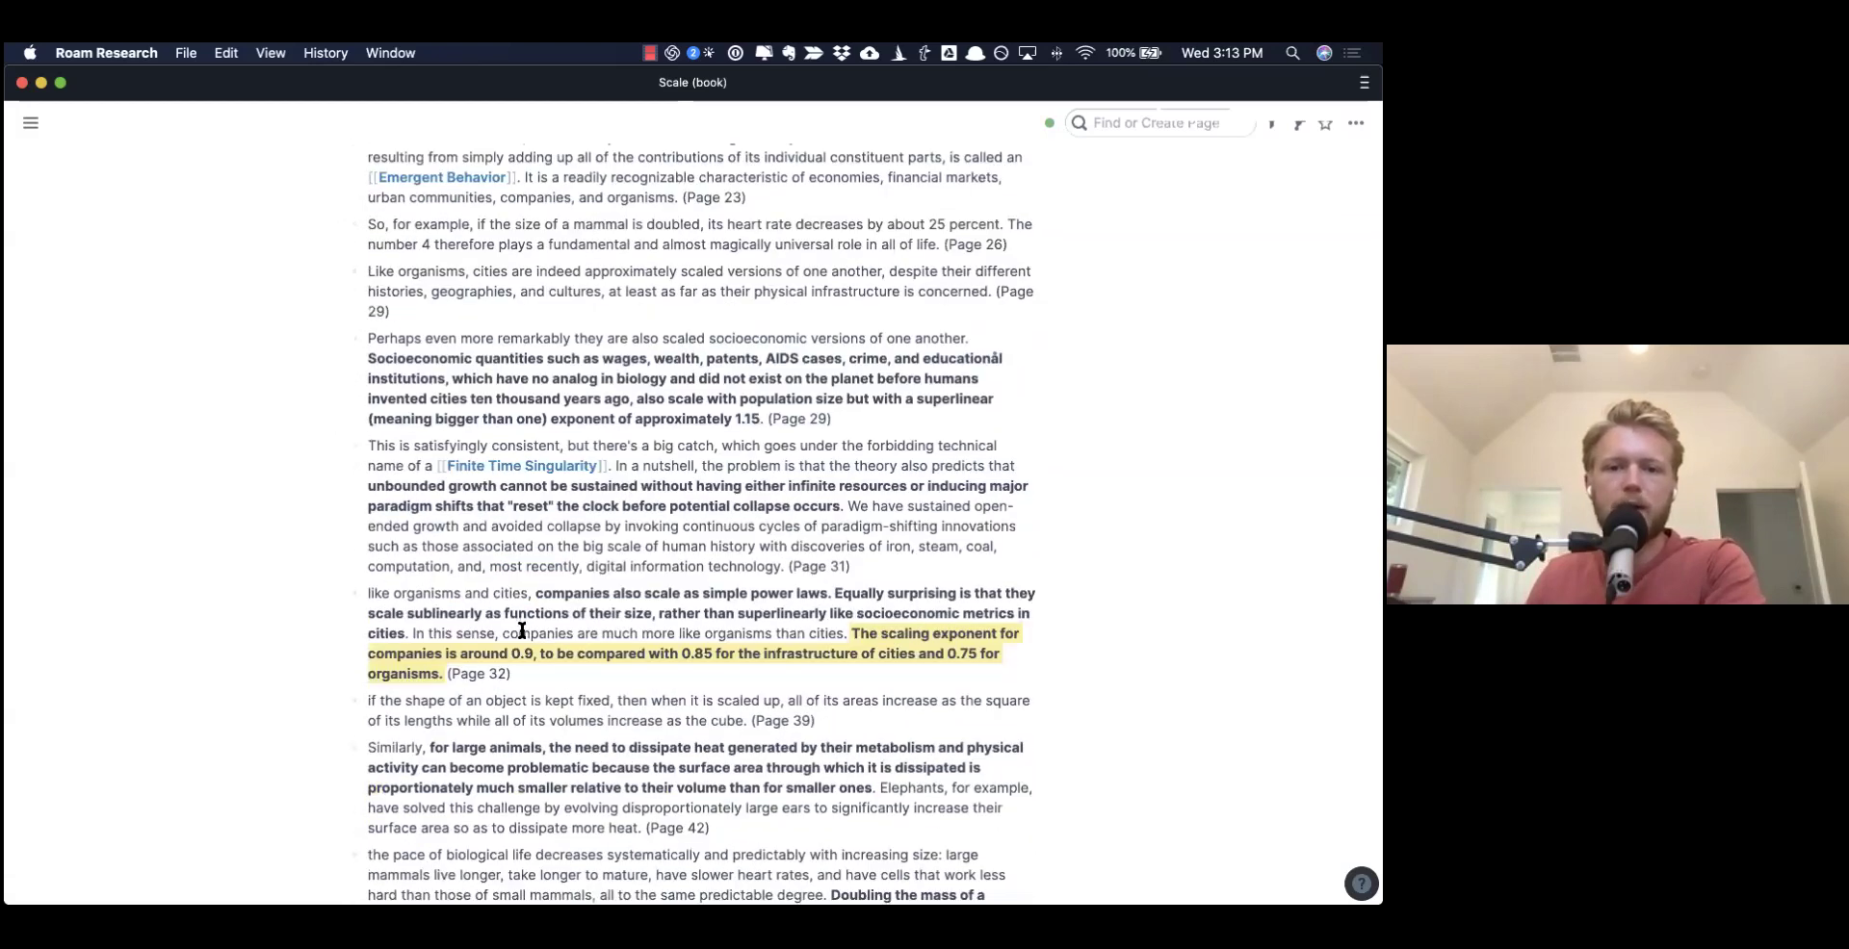
pyautogui.scroll(-5, 526, 628)
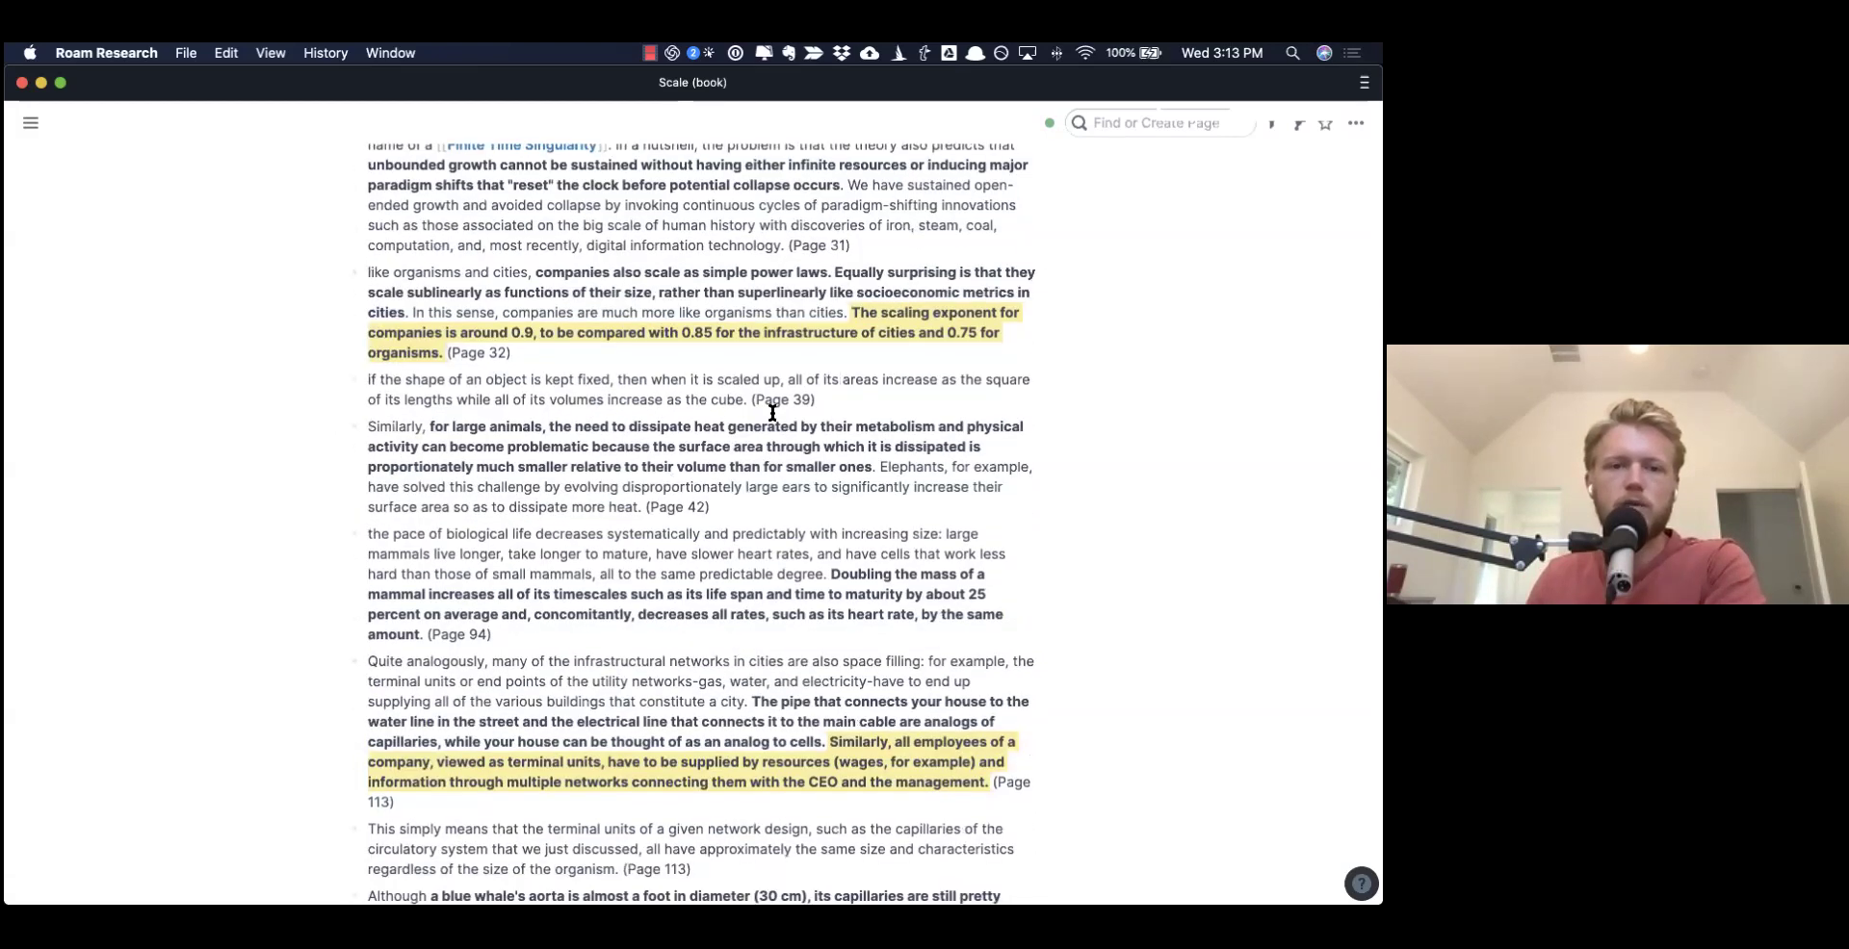
pyautogui.scroll(-15, 650, 622)
pyautogui.scroll(-10, 653, 626)
pyautogui.scroll(8, 655, 624)
pyautogui.click(655, 625)
pyautogui.scroll(20, 655, 625)
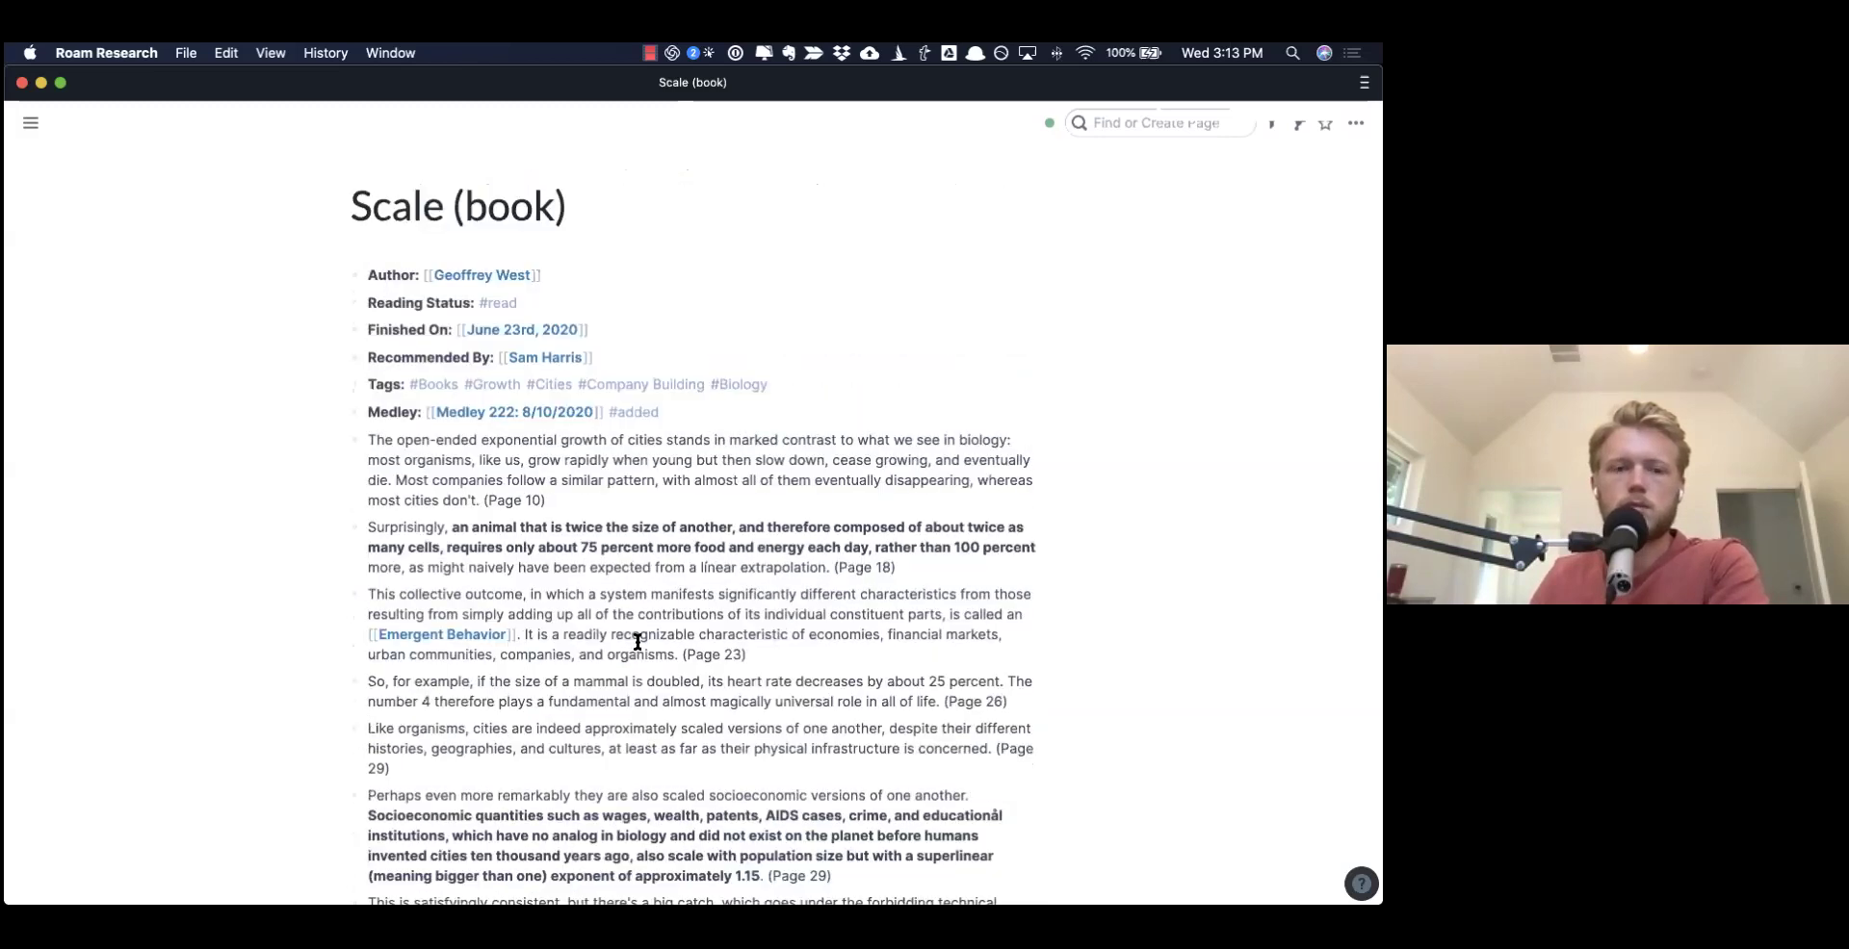
# - Add the tag #Aging to the end of the page 26 note about mammal size and heart rate
pyautogui.scroll(-3, 638, 642)
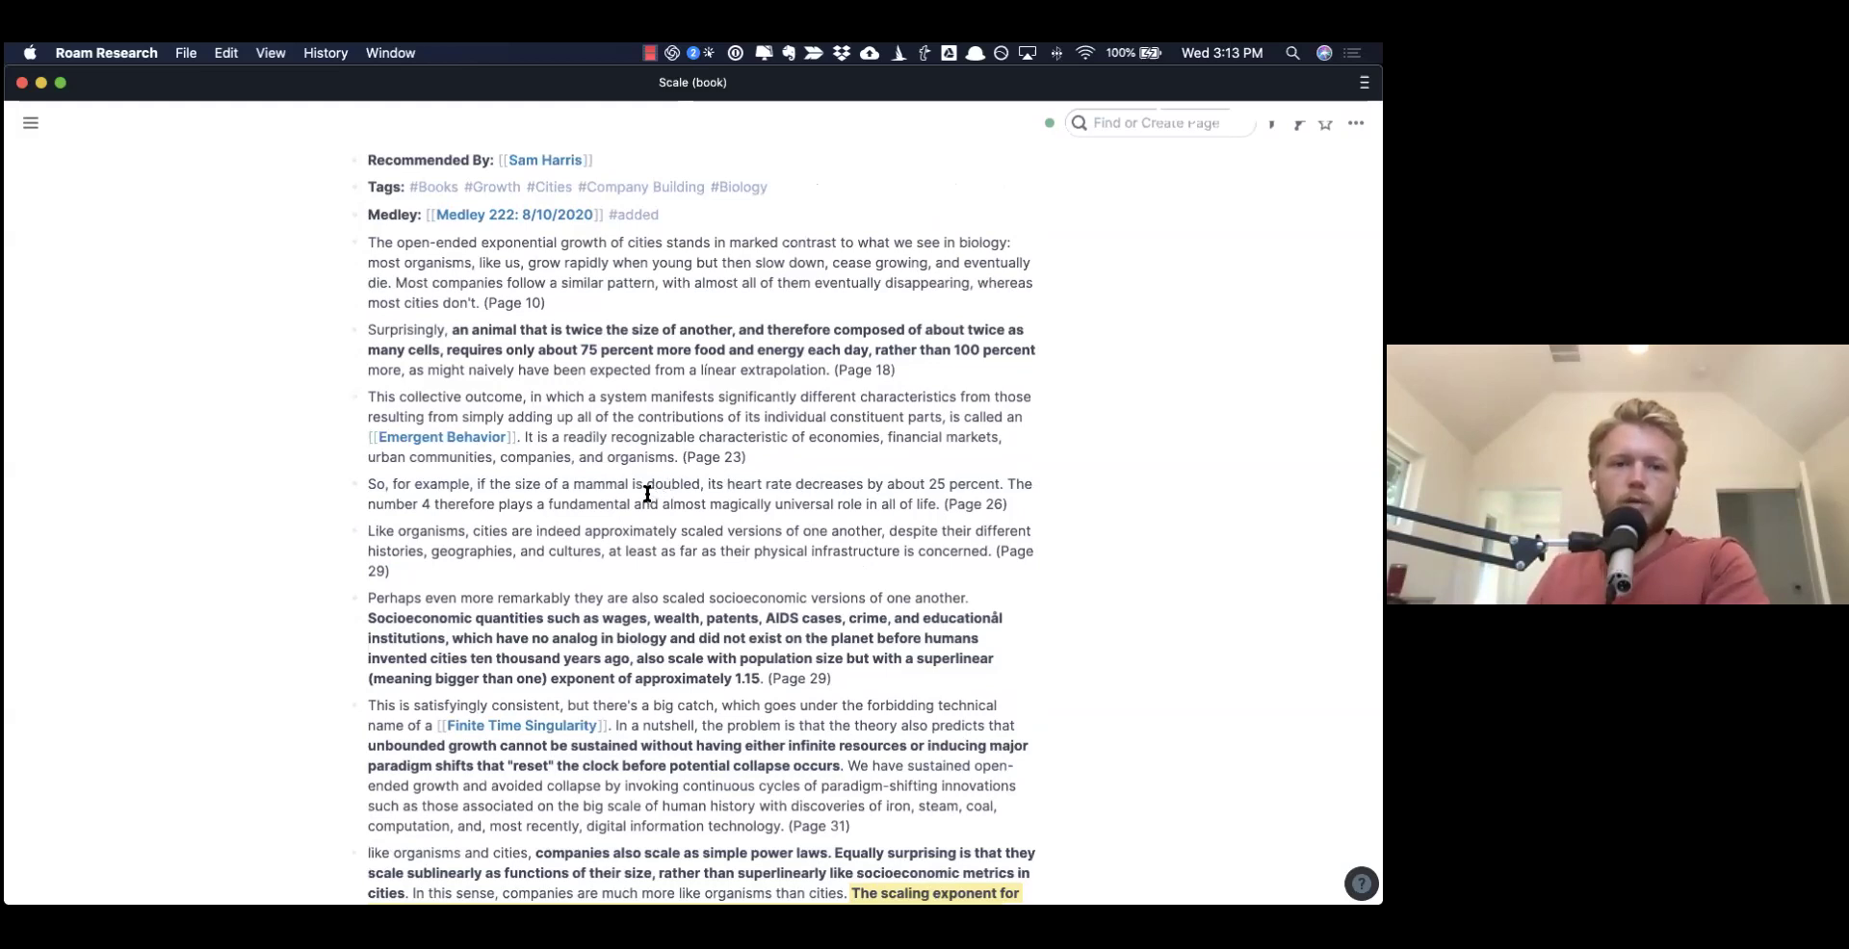
pyautogui.click(1037, 497)
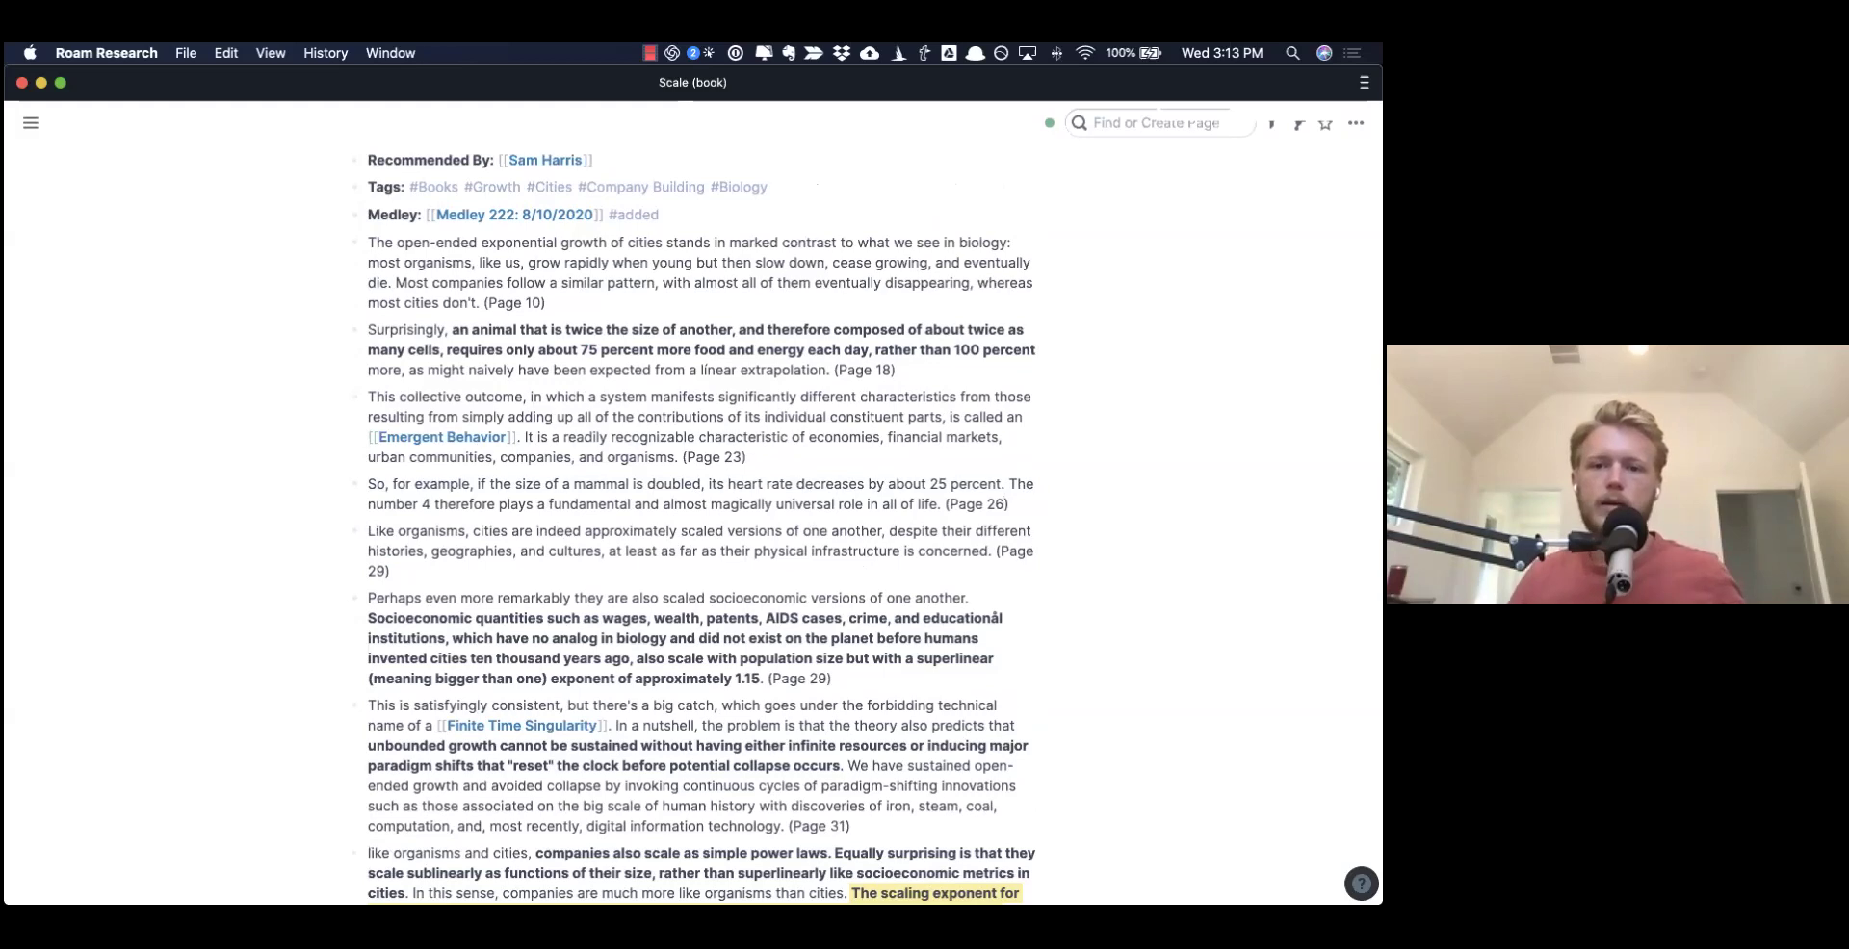
pyautogui.write('#Aging')
pyautogui.press('Return')
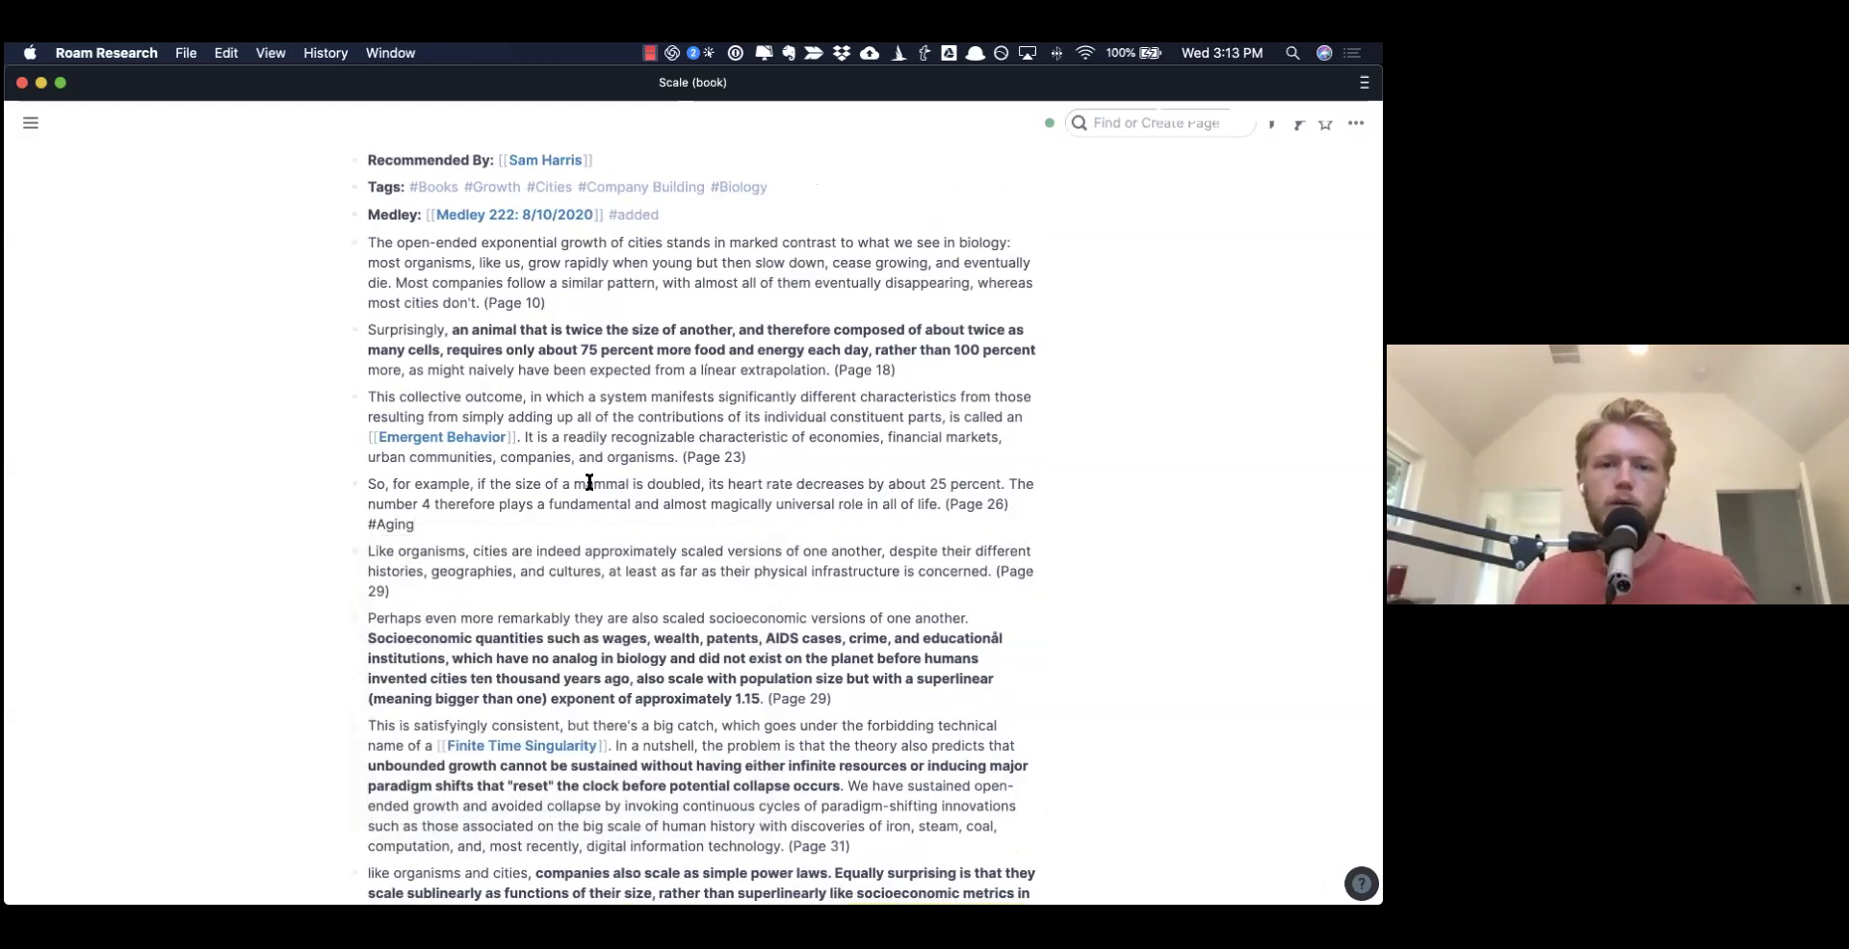
# - Add the tags #Aging and #Longevity to the end of the page 94 note about the pace of biological life
pyautogui.scroll(-2, 646, 486)
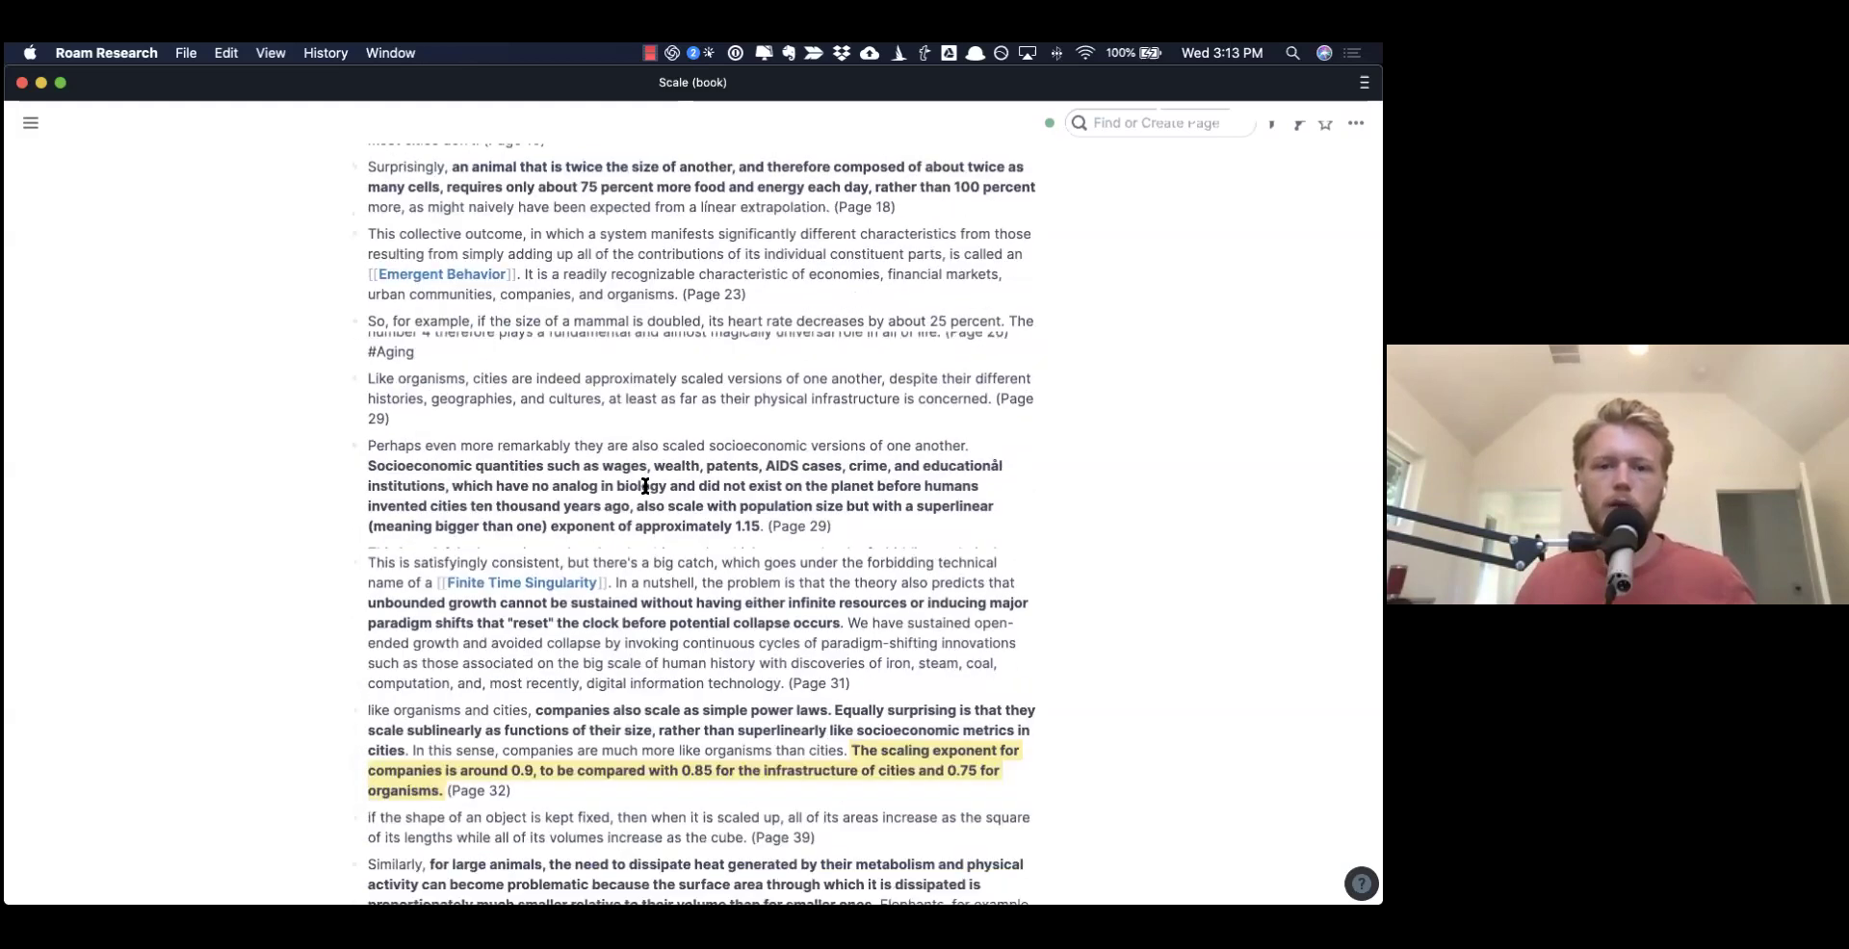
pyautogui.scroll(-6, 645, 487)
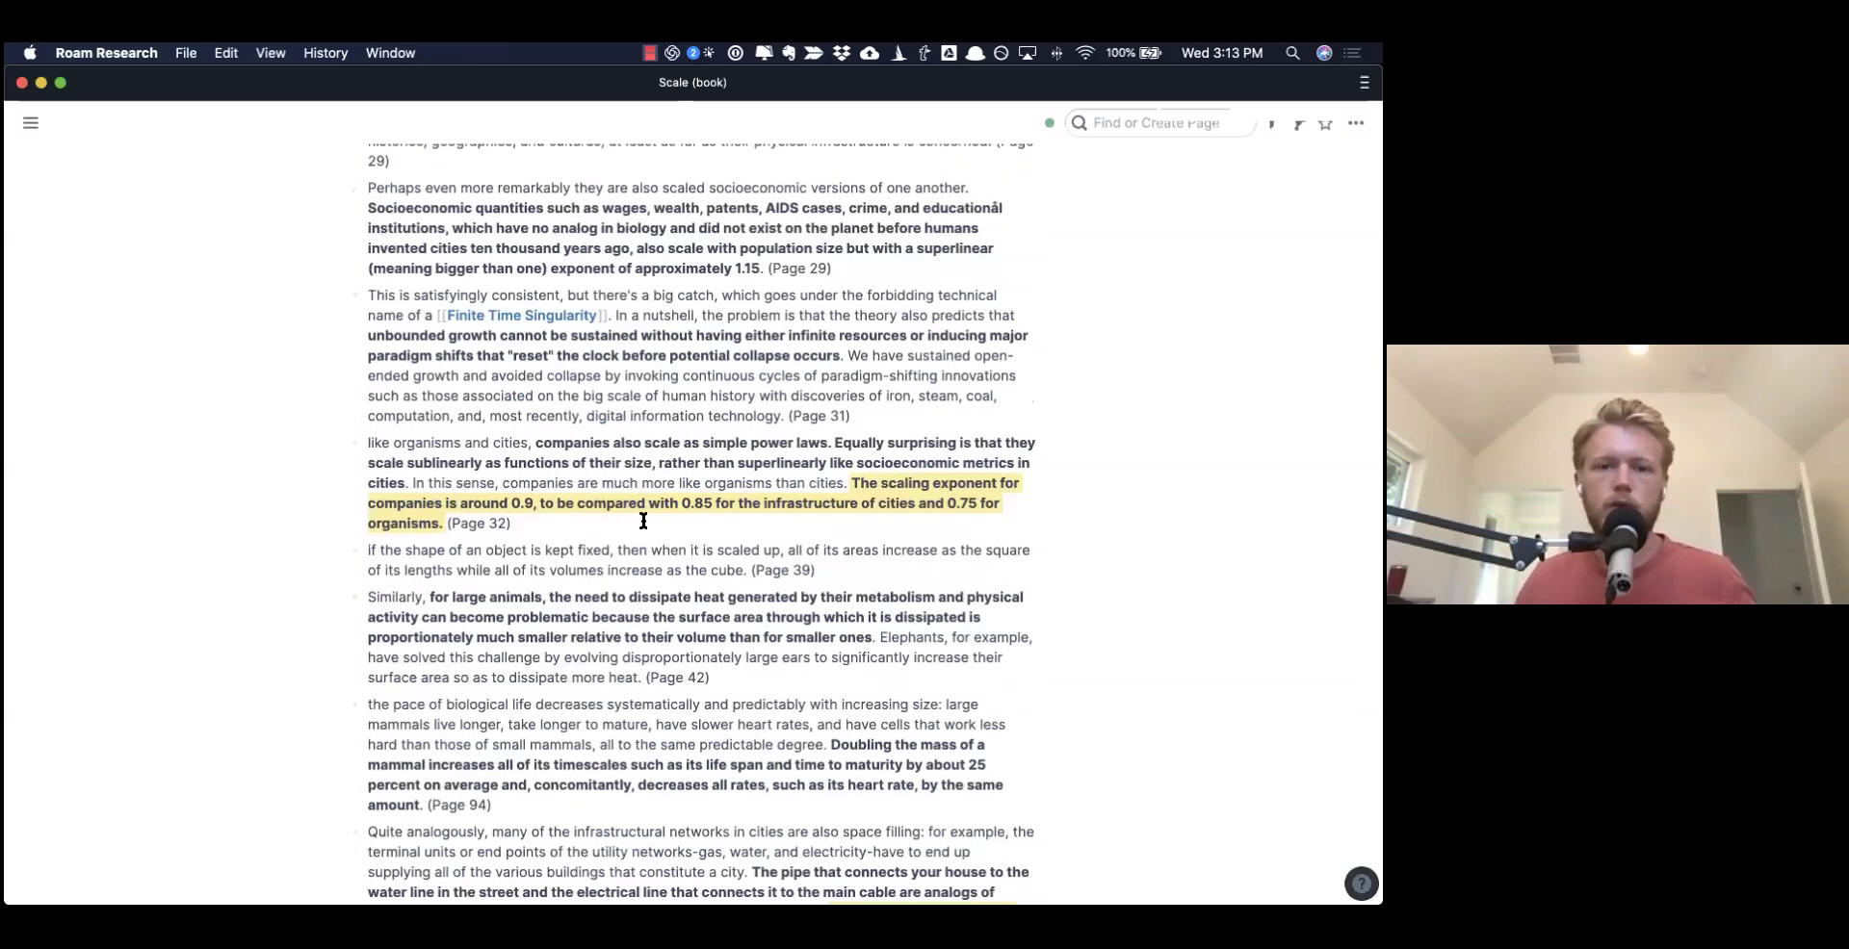
pyautogui.scroll(-2, 644, 521)
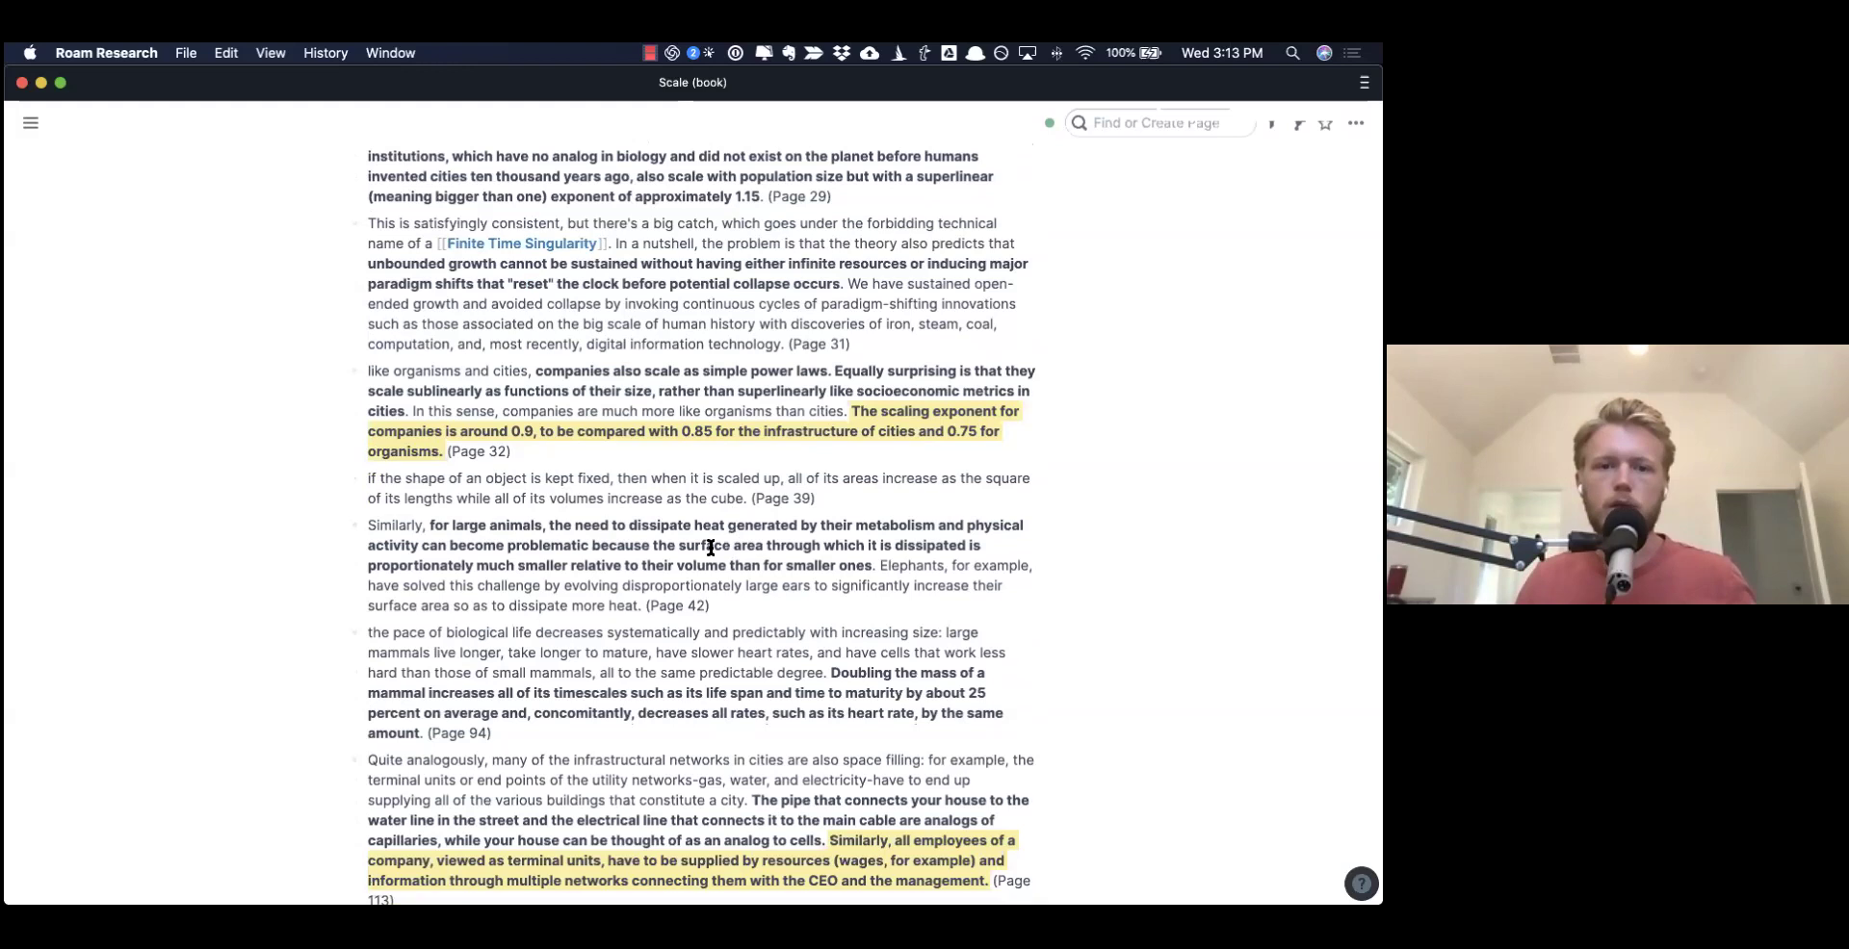
pyautogui.scroll(-1, 743, 596)
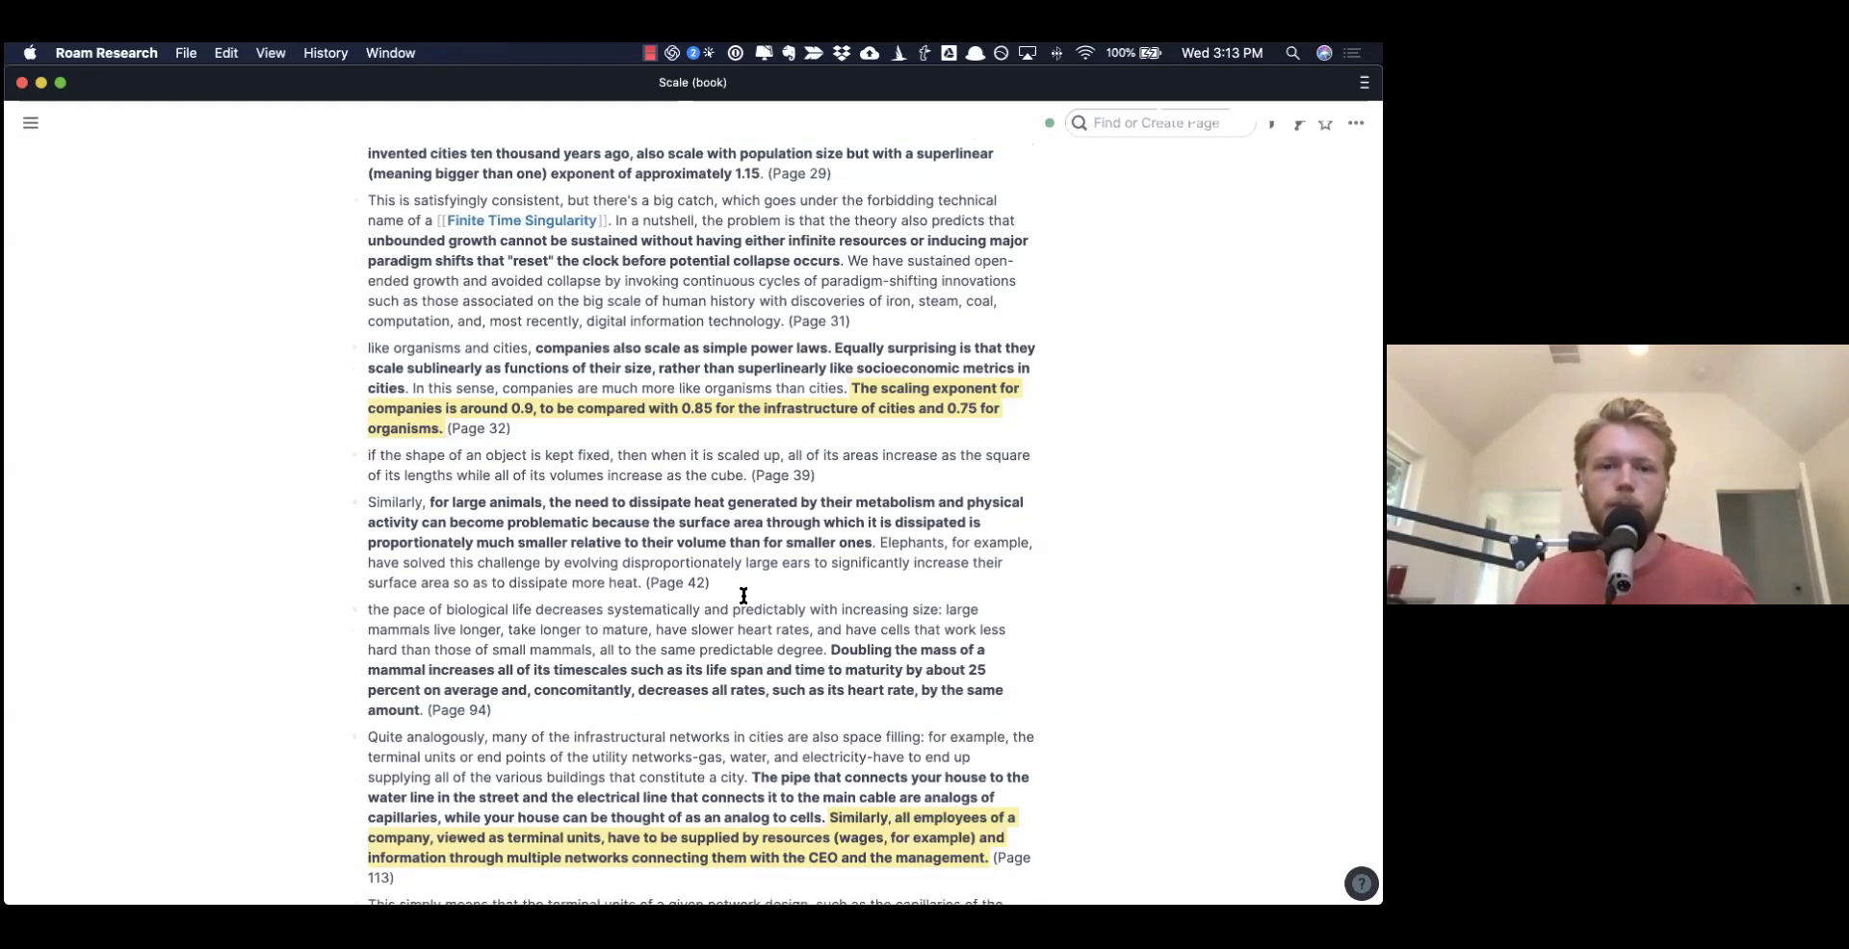
pyautogui.scroll(-5, 743, 596)
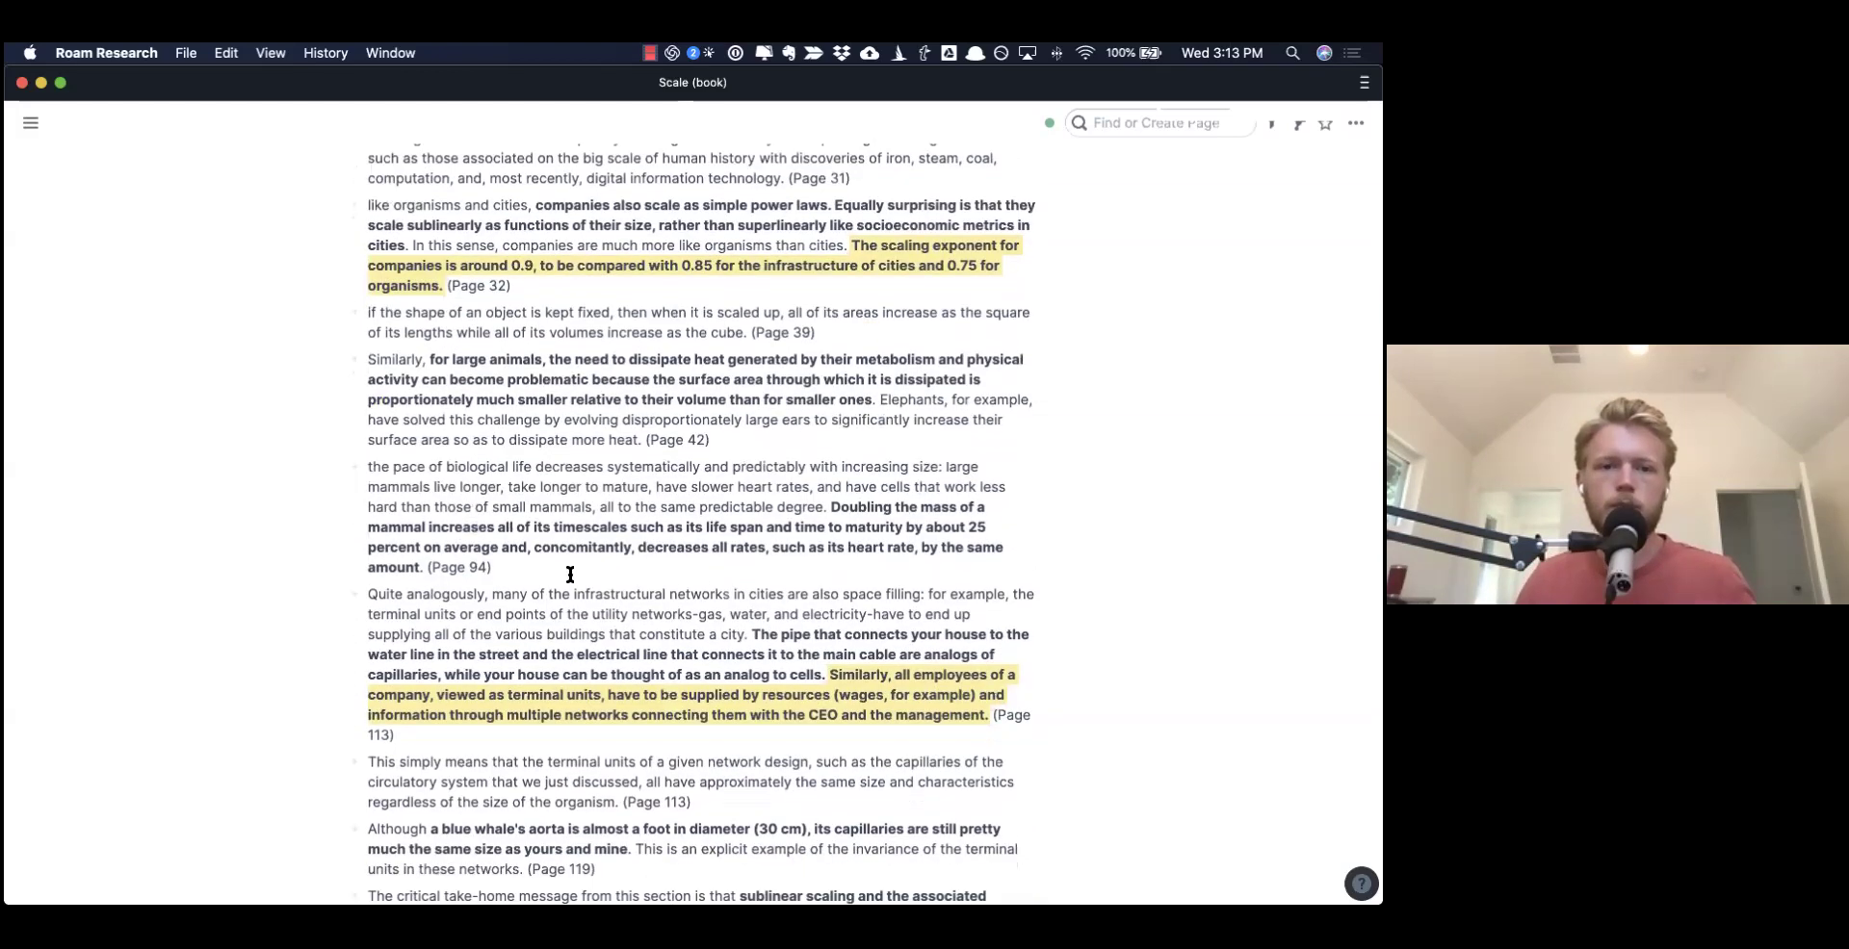
pyautogui.click(570, 575)
pyautogui.write('#aging')
pyautogui.press('Return')
pyautogui.write('#Longevity')
pyautogui.press('Return')
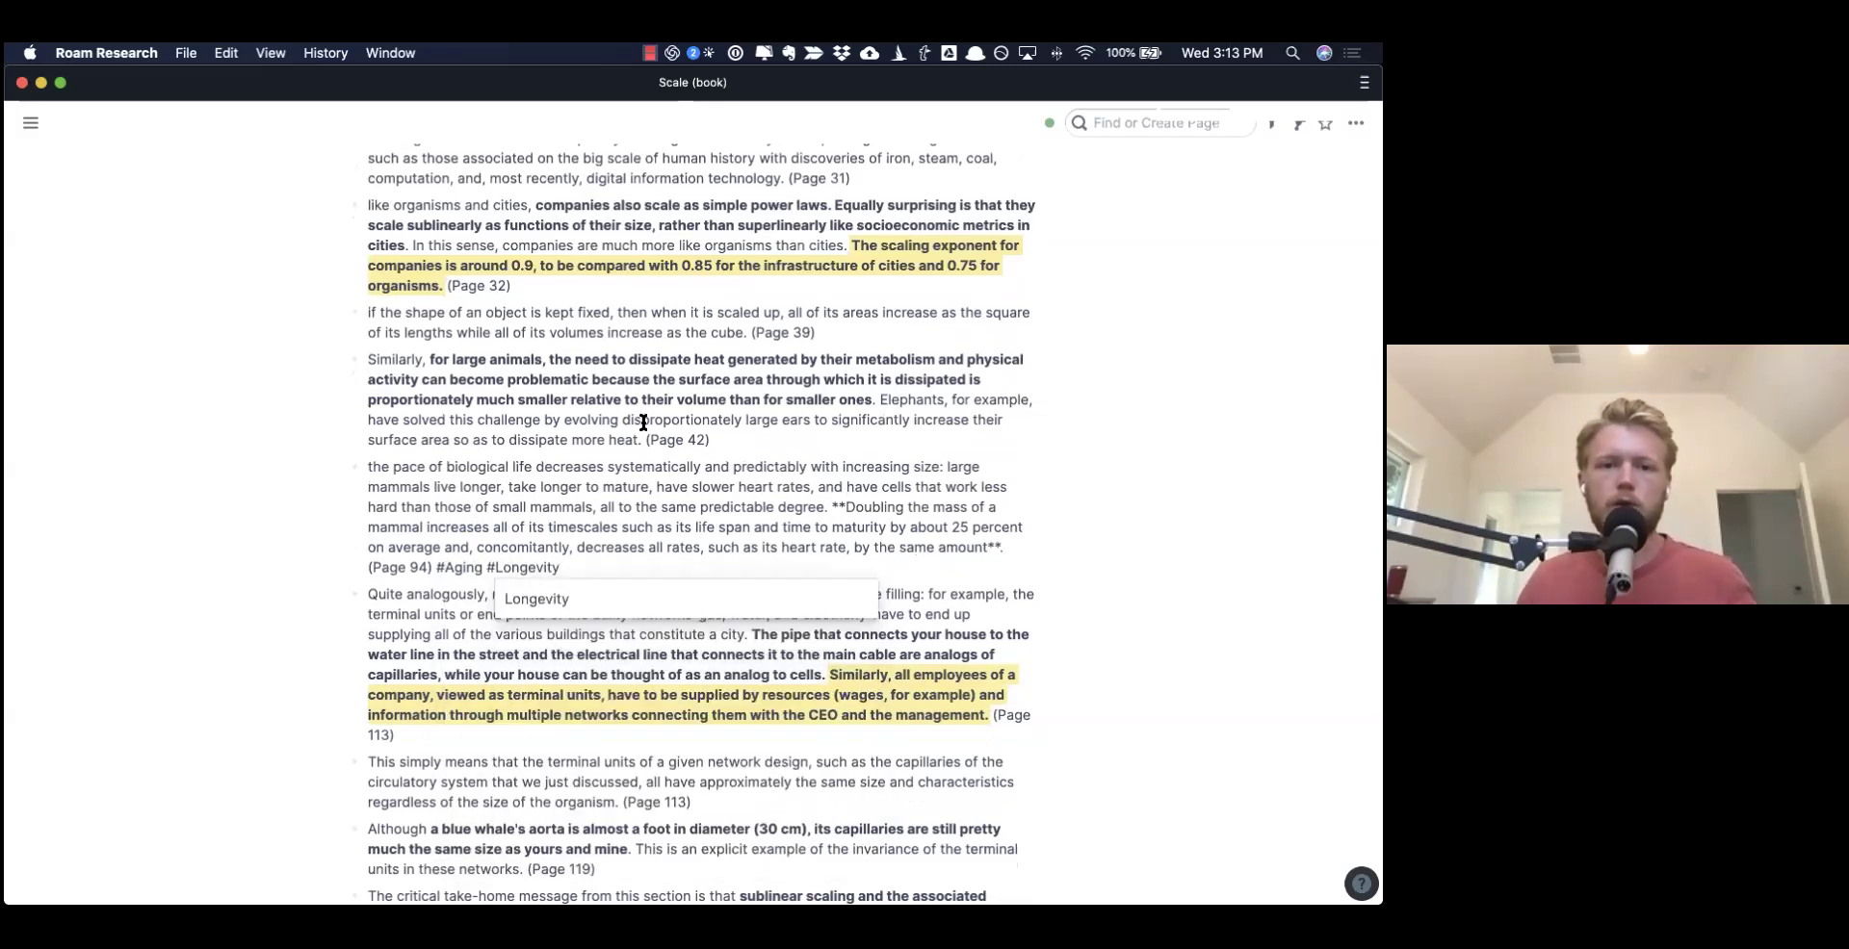
pyautogui.click(642, 424)
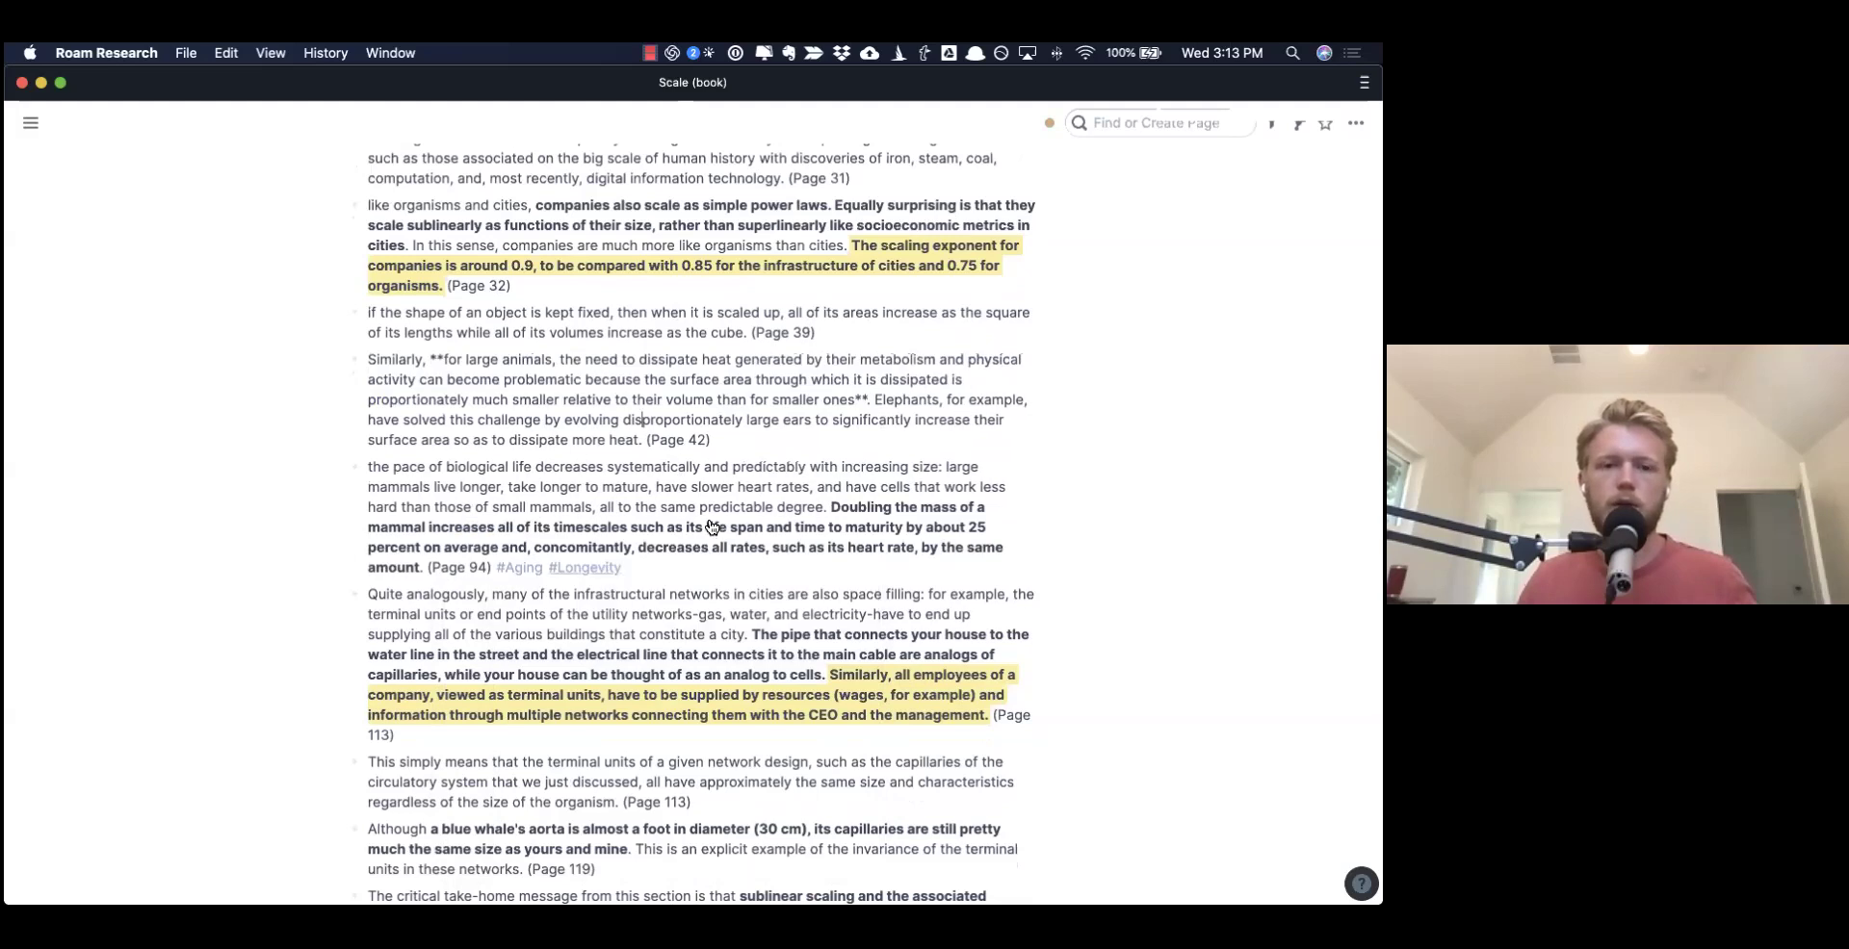
# - Open the Longevity page from the page 94 note's tag and look over its linked references
pyautogui.click(584, 567)
pyautogui.scroll(5, 694, 494)
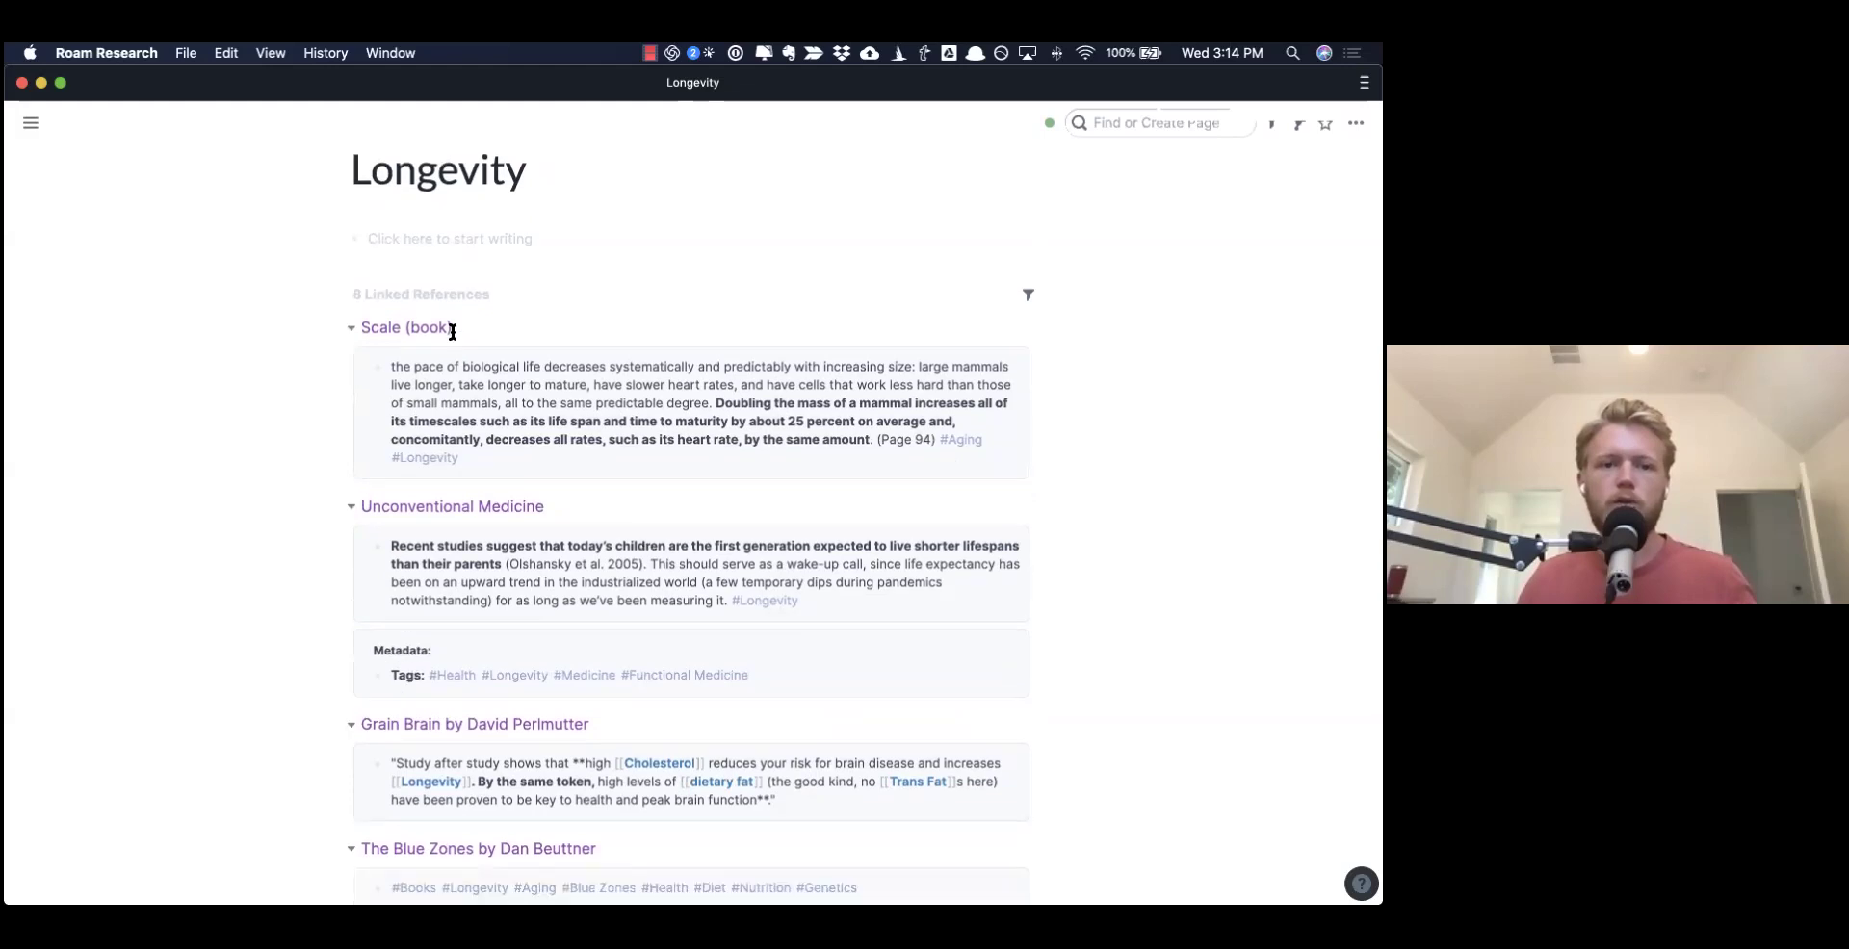
pyautogui.scroll(-1, 453, 331)
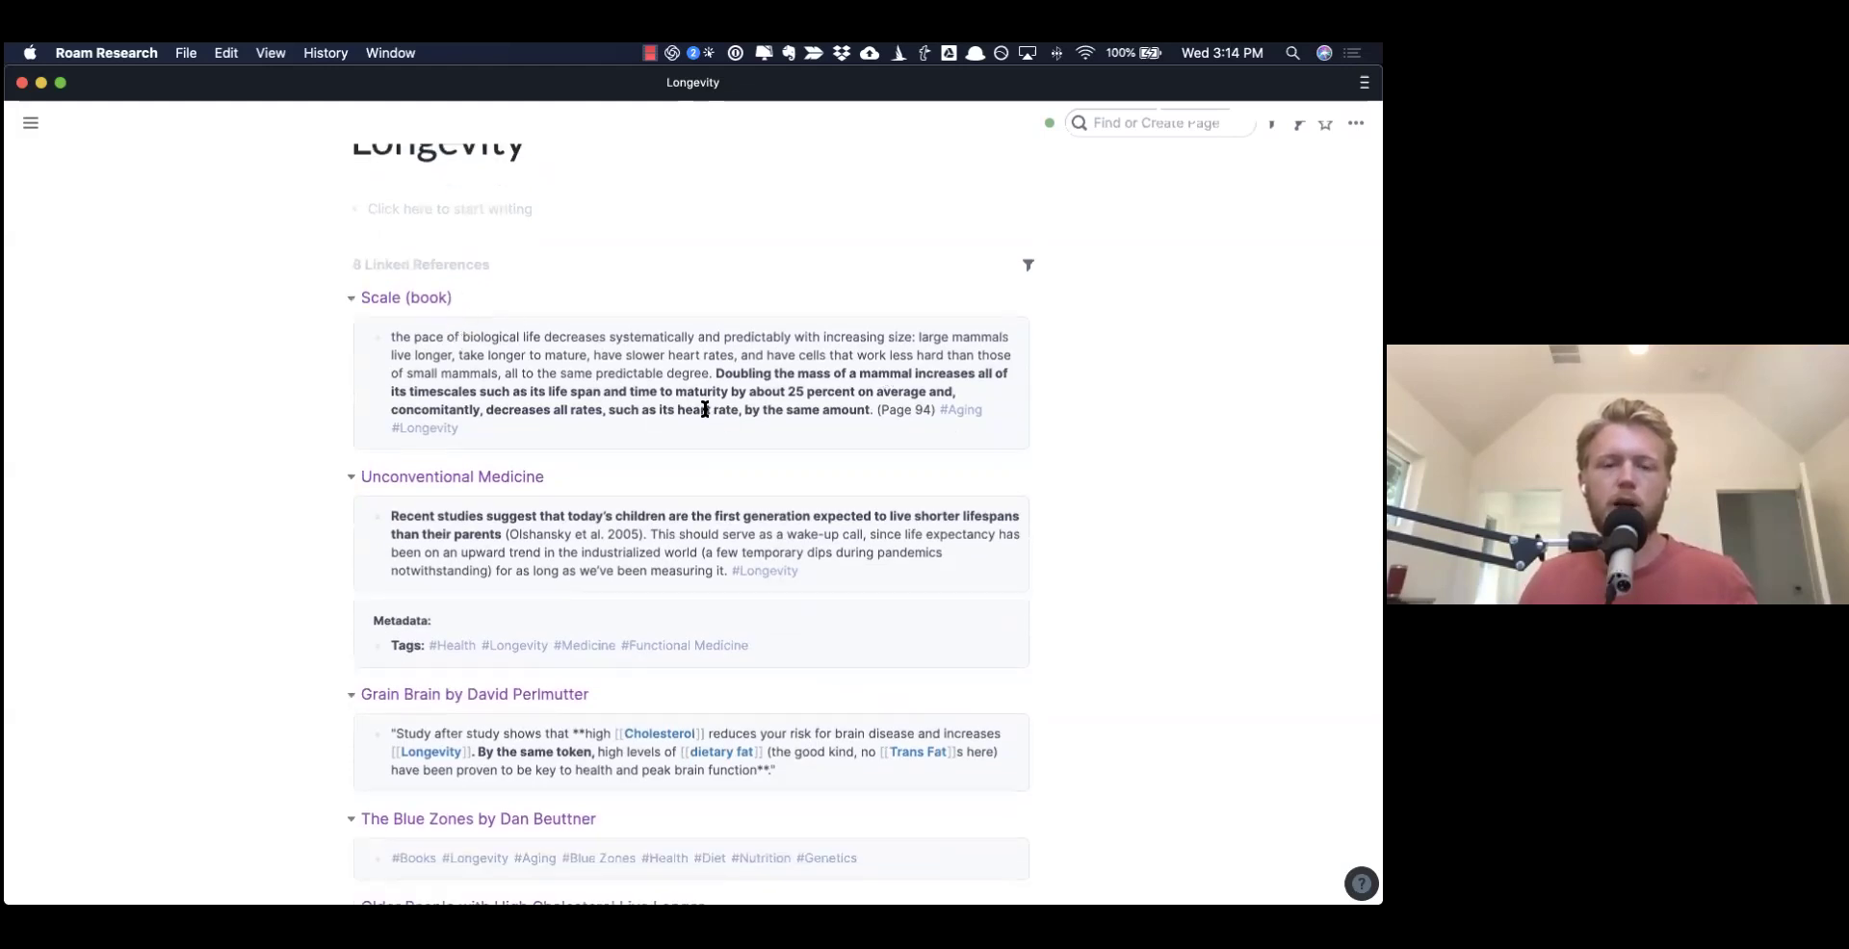
pyautogui.scroll(2, 702, 431)
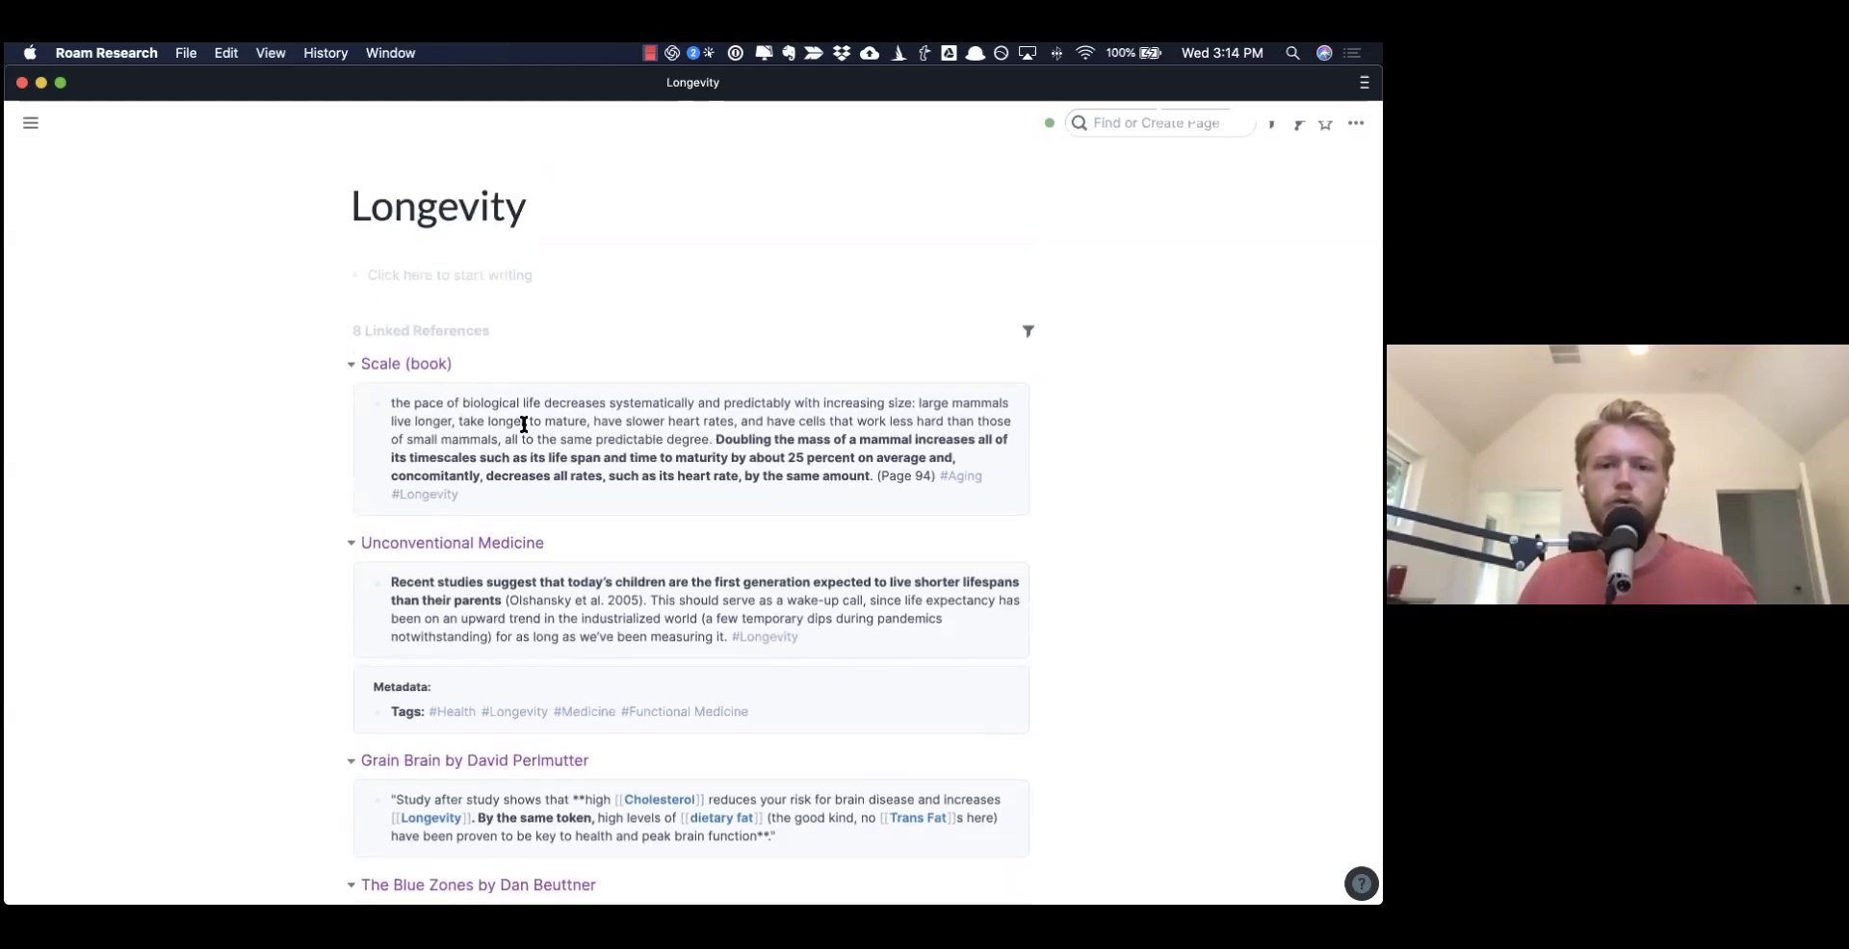
# - Place the page 94 passage from Scale (book) as a block reference in the body of the Longevity page, and undo it
pyautogui.moveTo(371, 409); pyautogui.dragTo(581, 325)
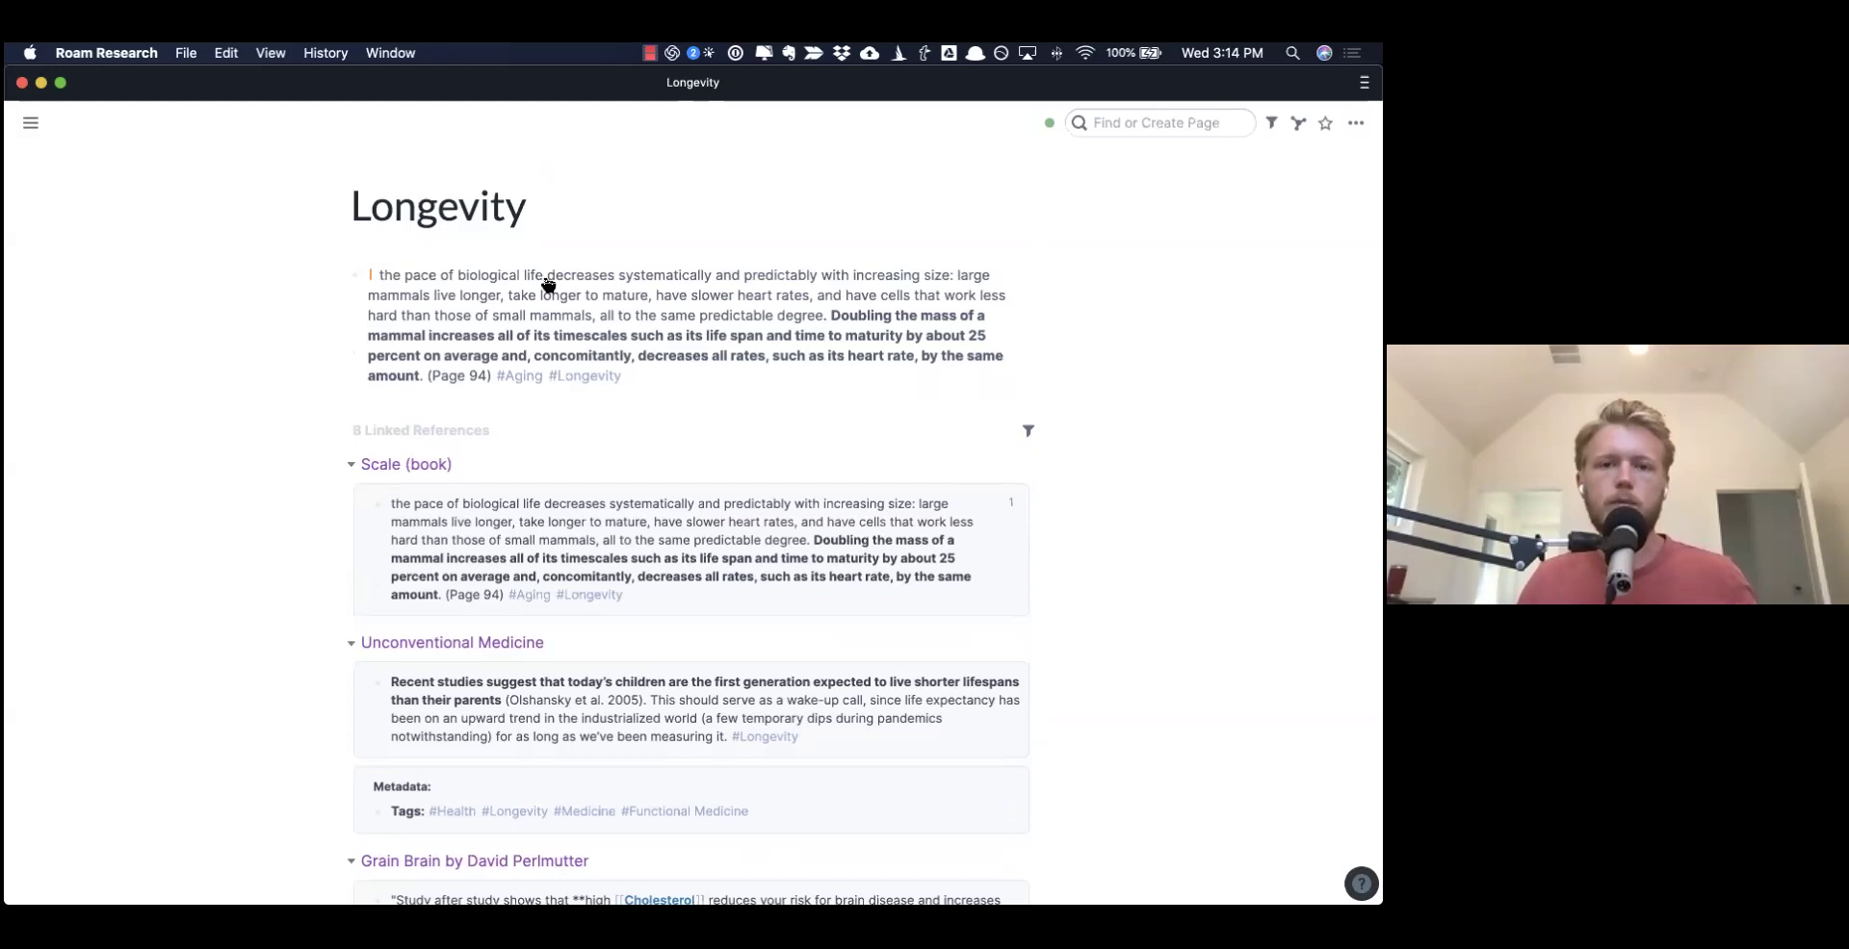
pyautogui.press('super+z')
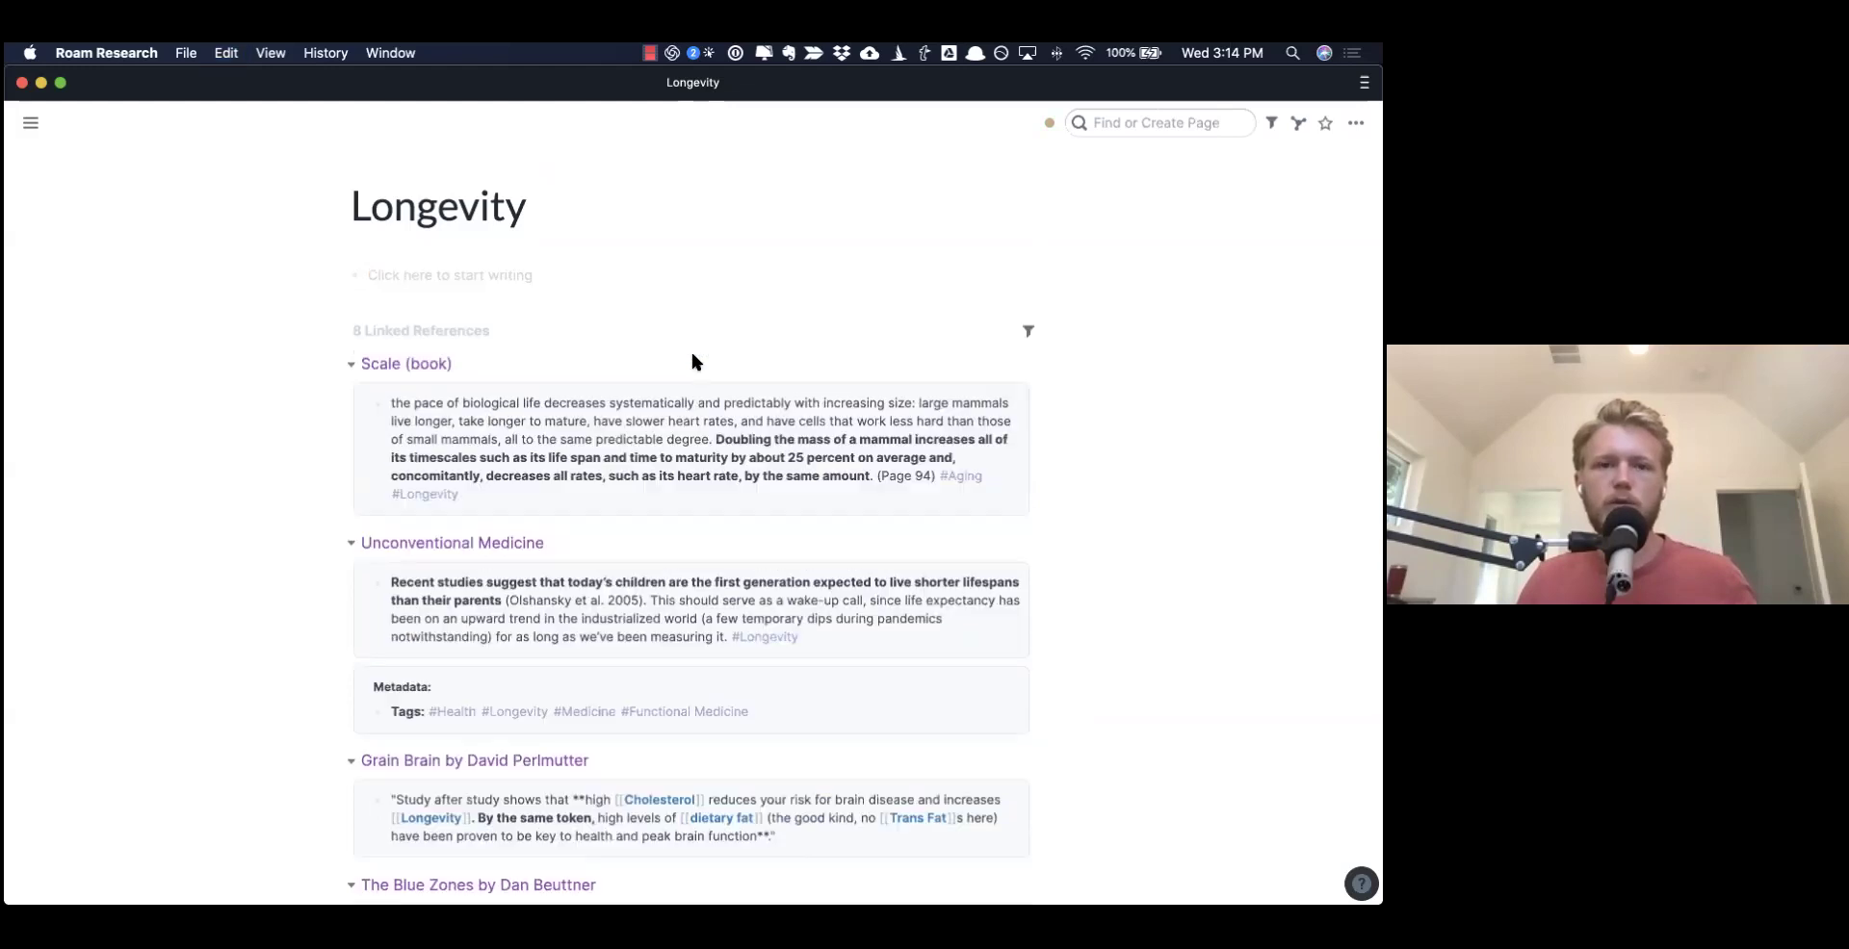
# - Review Longevity's linked references and open the Unconventional Medicine page from them
pyautogui.scroll(-3, 691, 352)
pyautogui.scroll(3, 692, 354)
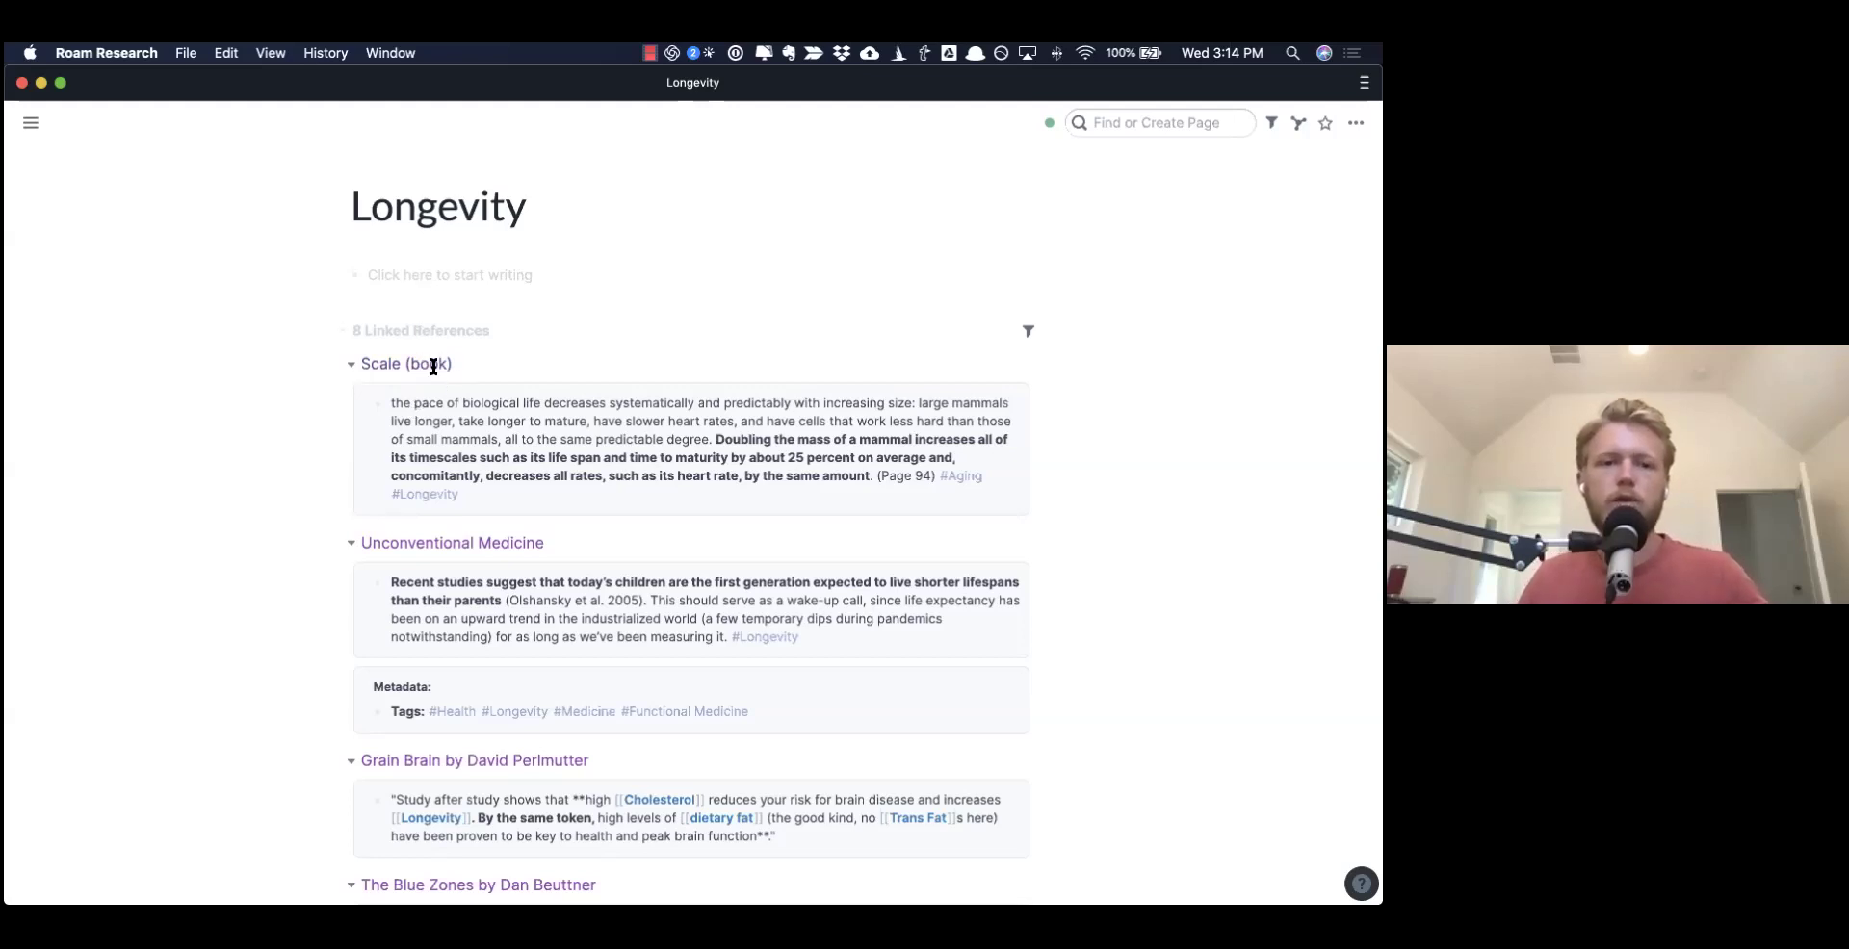
pyautogui.scroll(-3, 482, 472)
pyautogui.click(454, 408)
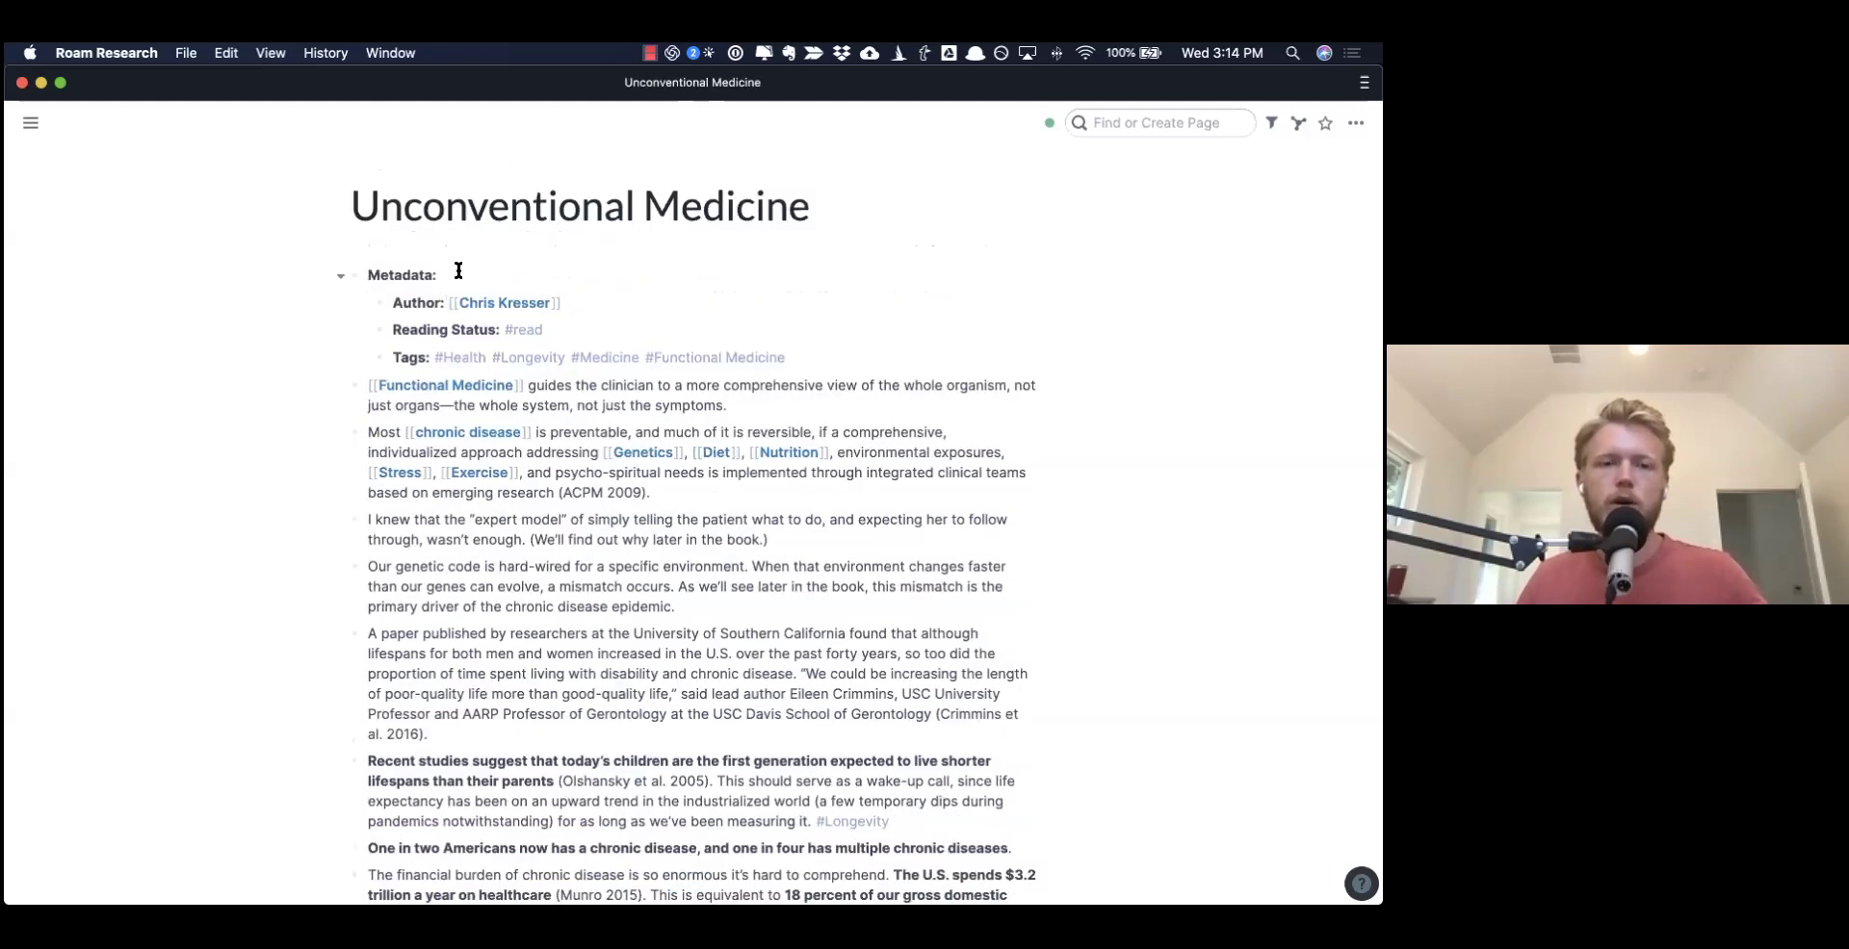
# - Remove the Metadata block from Unconventional Medicine and un-indent the Author, Reading Status and Tags blocks to the top level
pyautogui.click(481, 270)
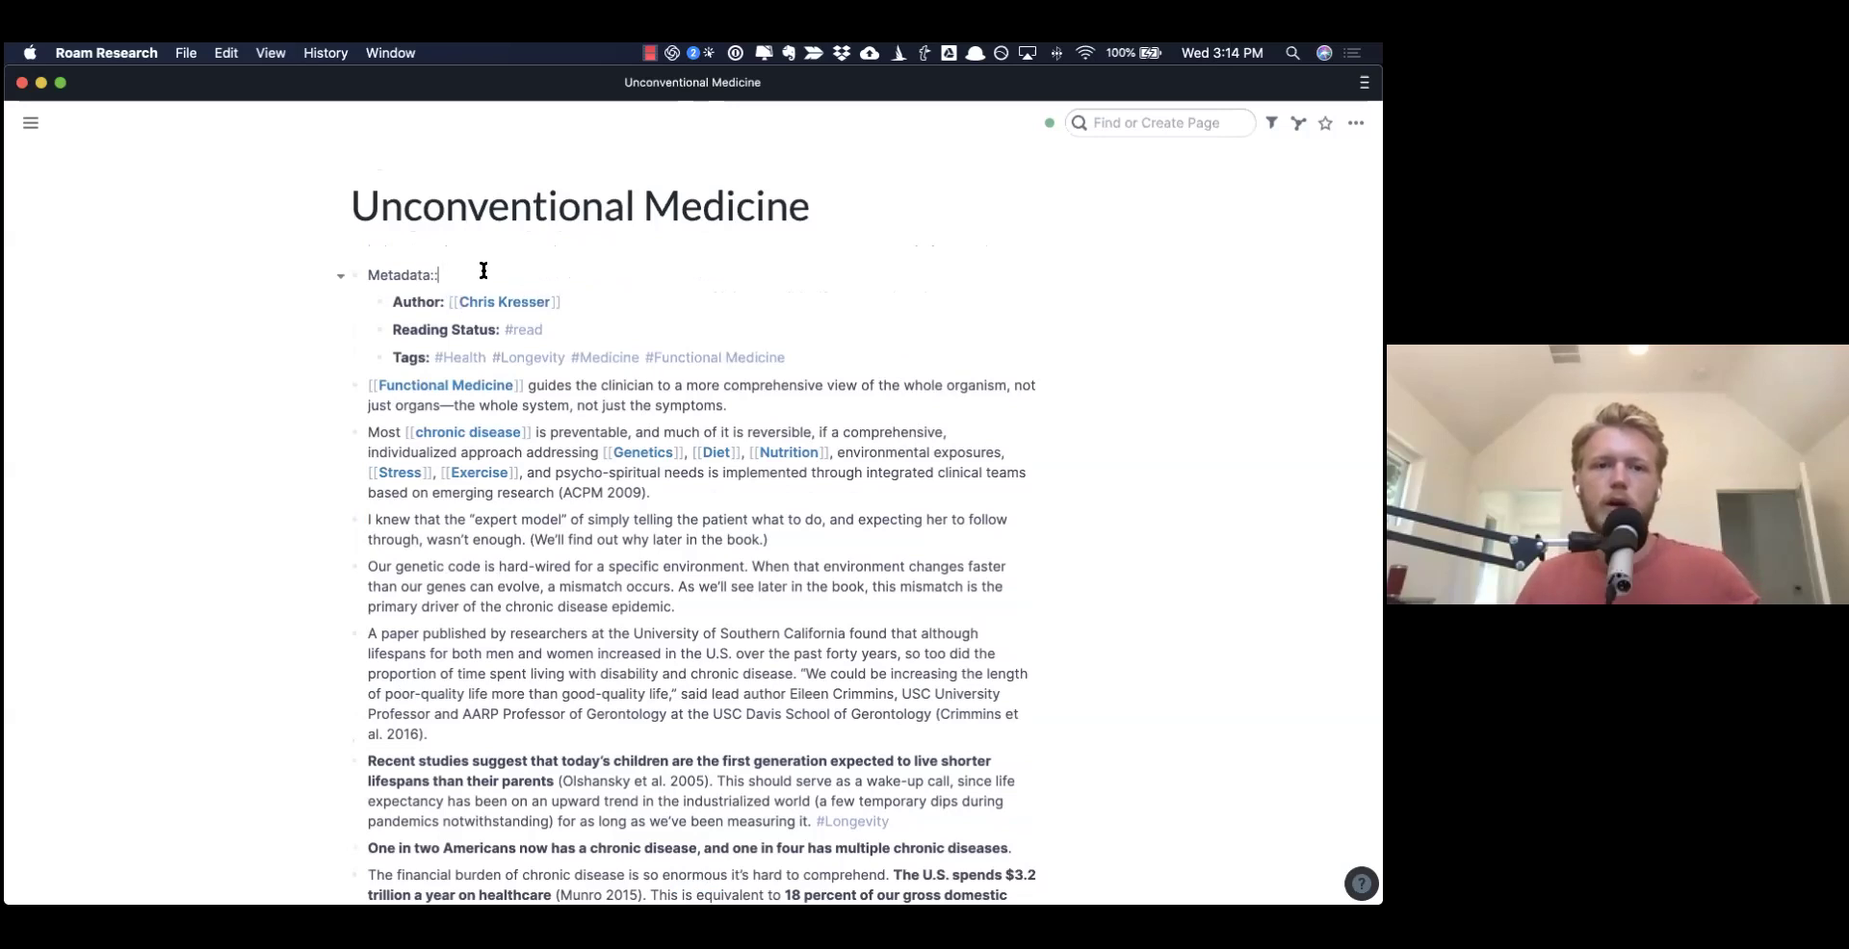
pyautogui.press('super+BackSpace')
pyautogui.press('Down')
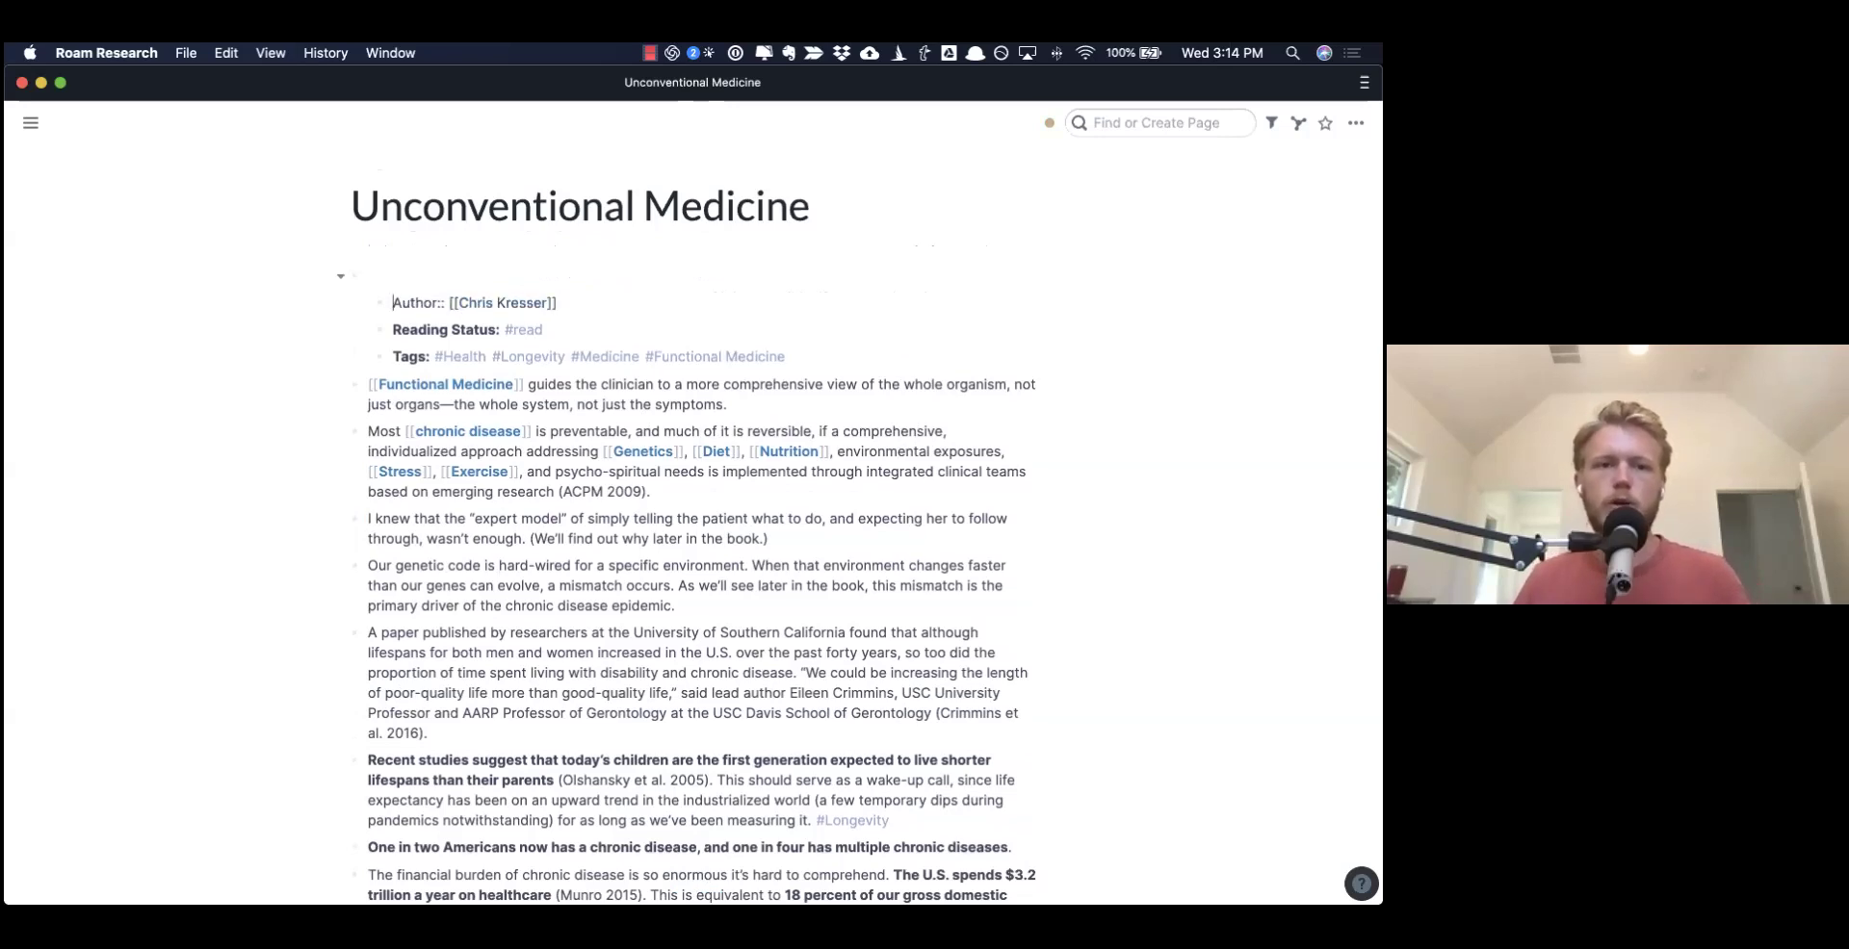
pyautogui.hotkey('shift', 'Down')
pyautogui.hotkey('shift', 'Down')
pyautogui.hotkey('shift', 'Tab')
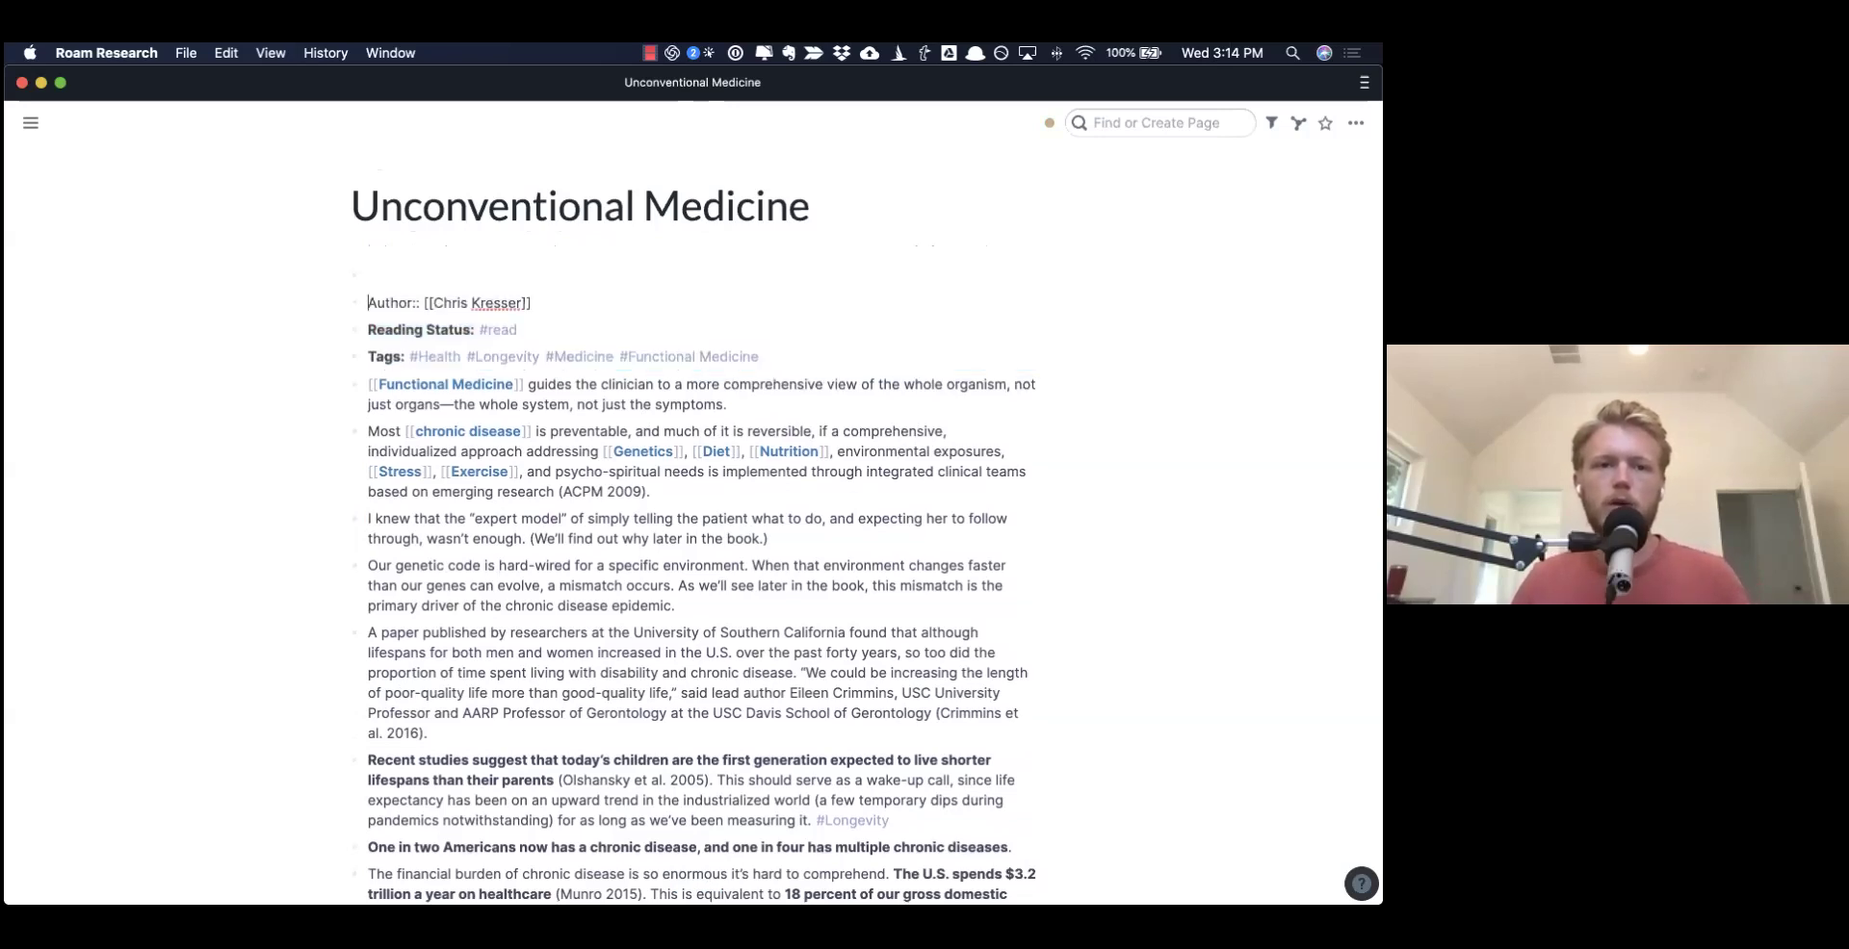
pyautogui.press('Down')
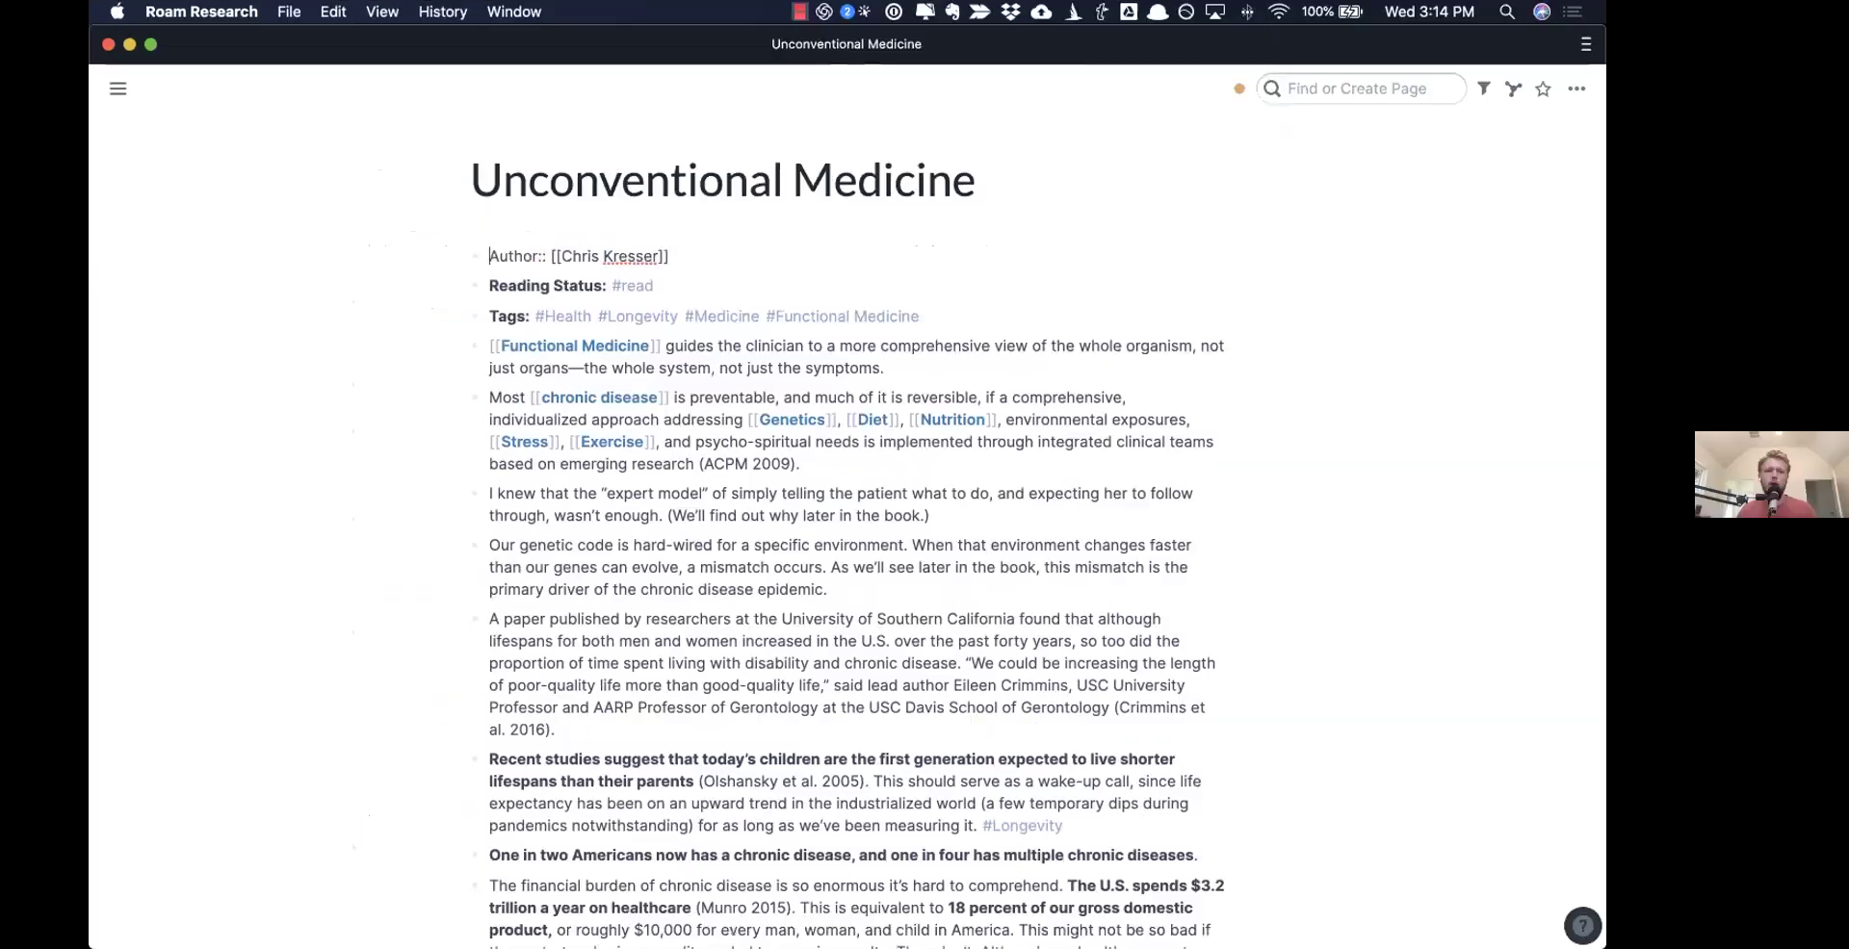
pyautogui.press('Down')
pyautogui.press('Down')
pyautogui.press('Down')
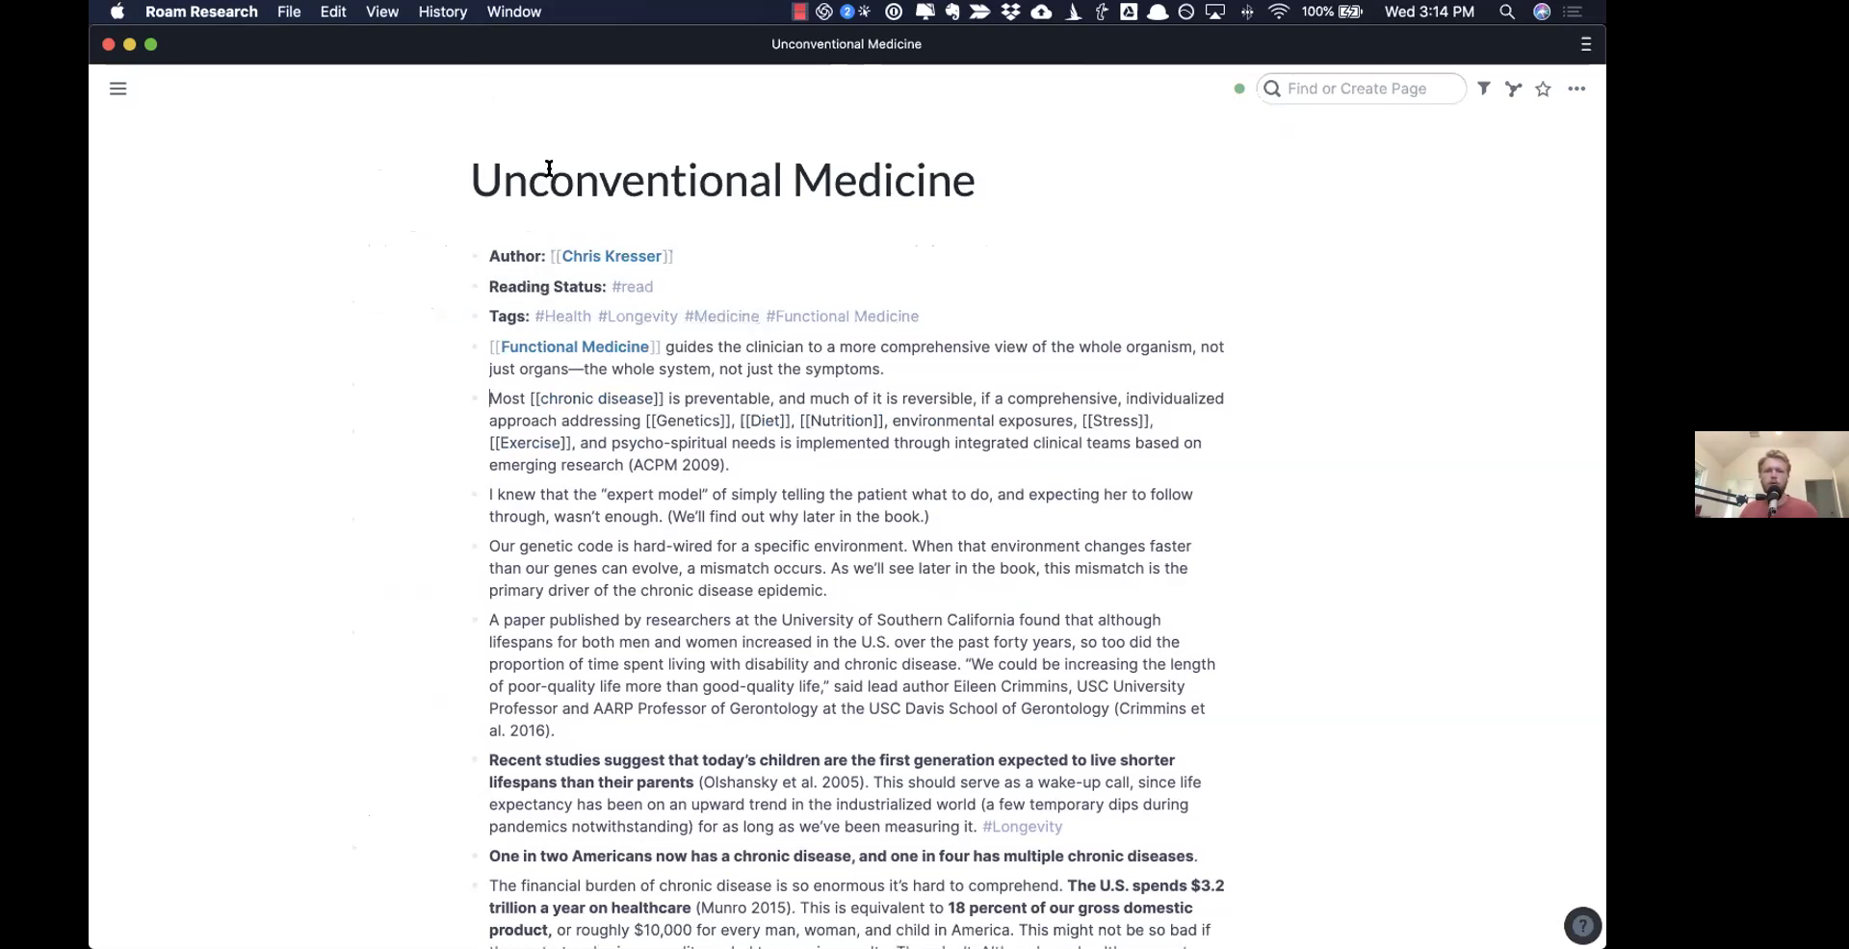
# - Add a Metadata:: block above Author and nest the Author, Reading Status and Tags blocks under it
pyautogui.click(749, 244)
pyautogui.press('Return')
pyautogui.write('Met')
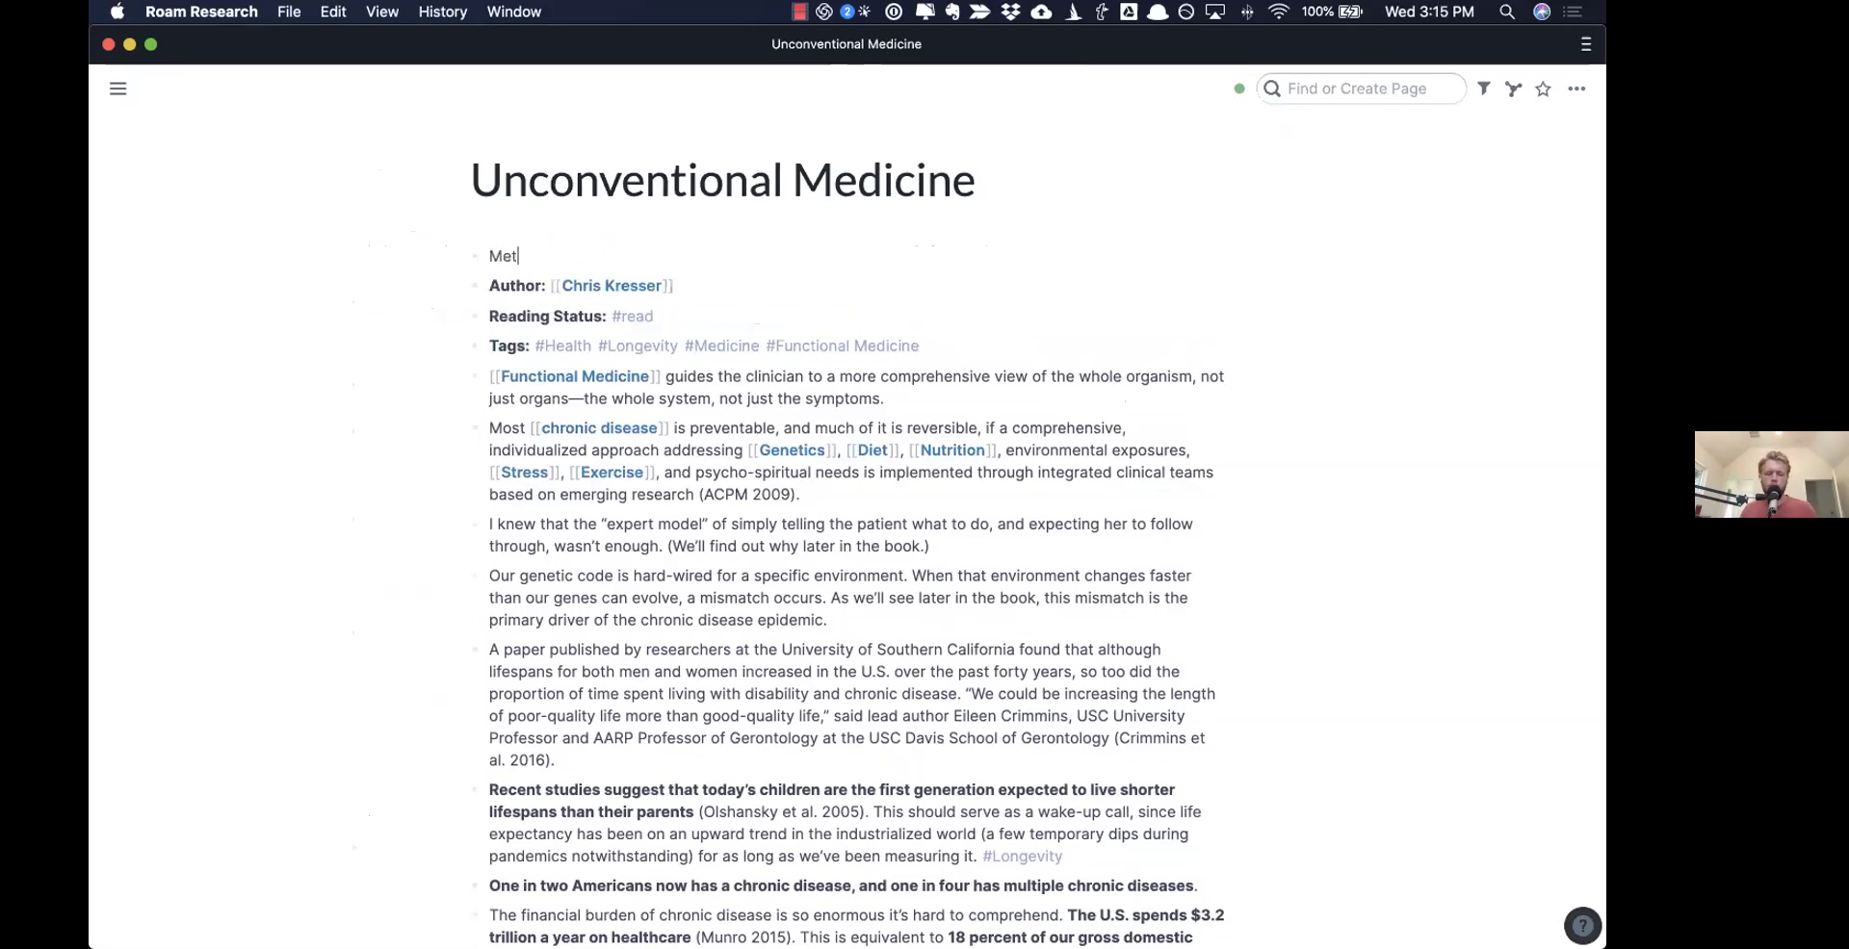
pyautogui.write('adata::')
pyautogui.press('Down')
pyautogui.hotkey('shift', 'Down')
pyautogui.hotkey('shift', 'Down')
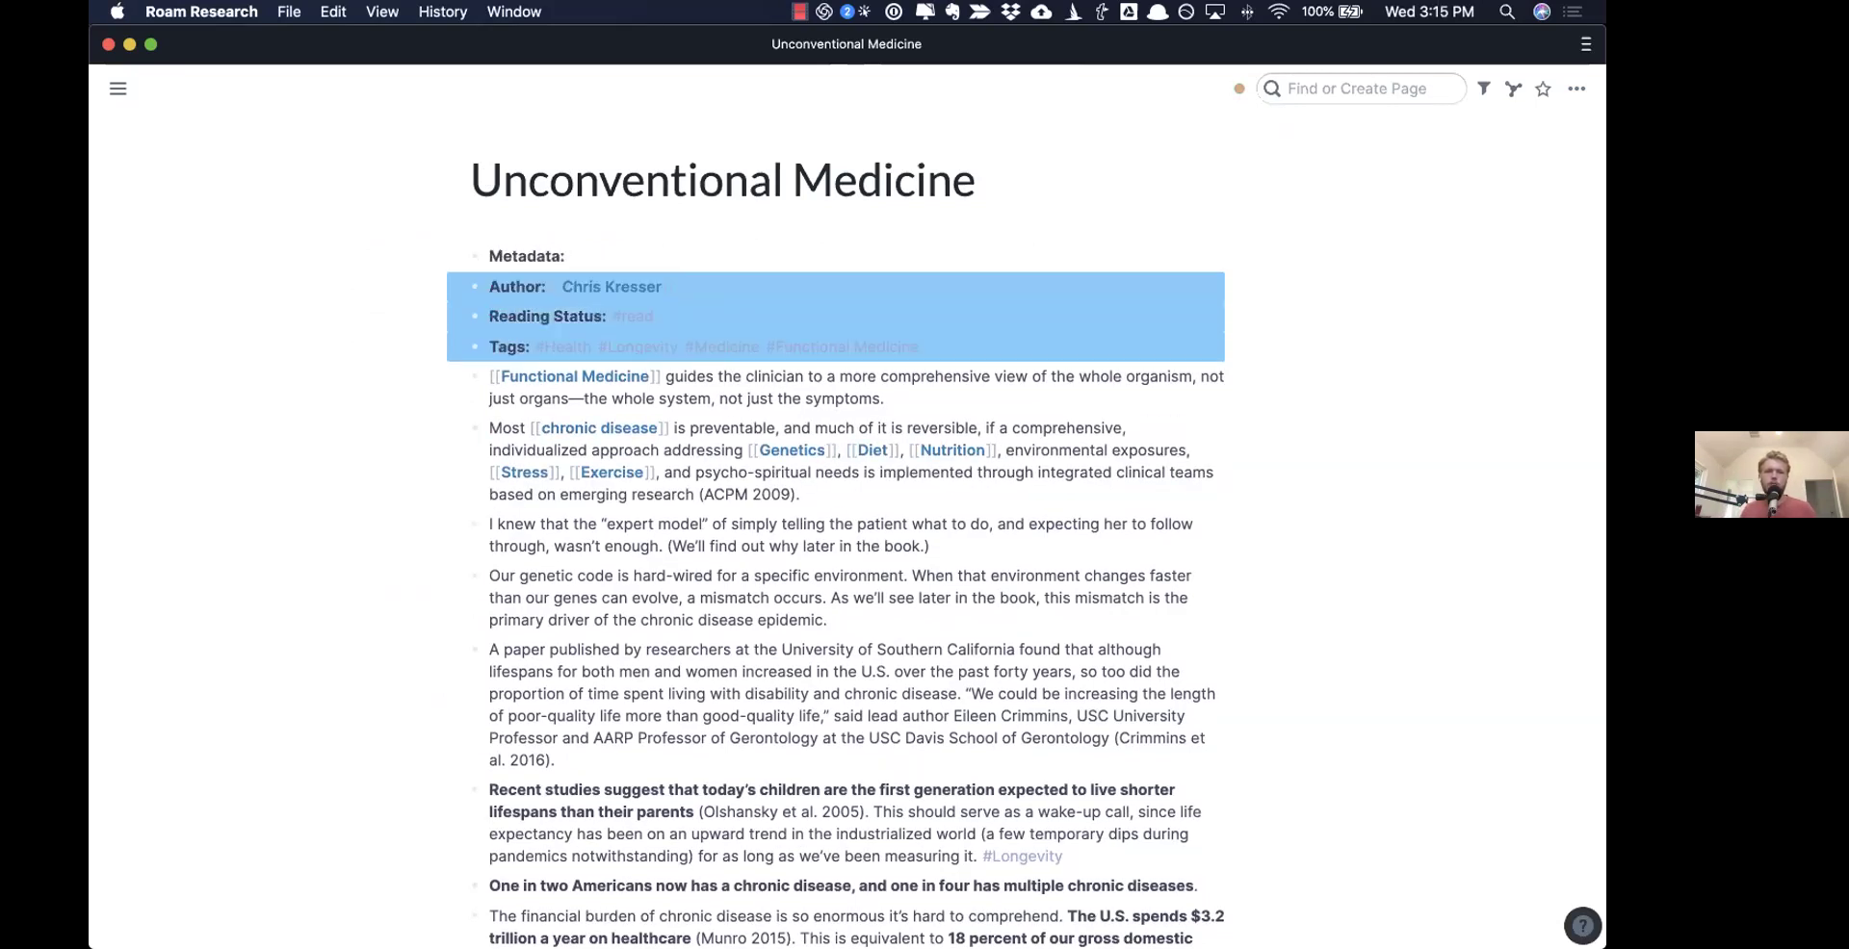
pyautogui.press('Tab')
pyautogui.click(490, 377)
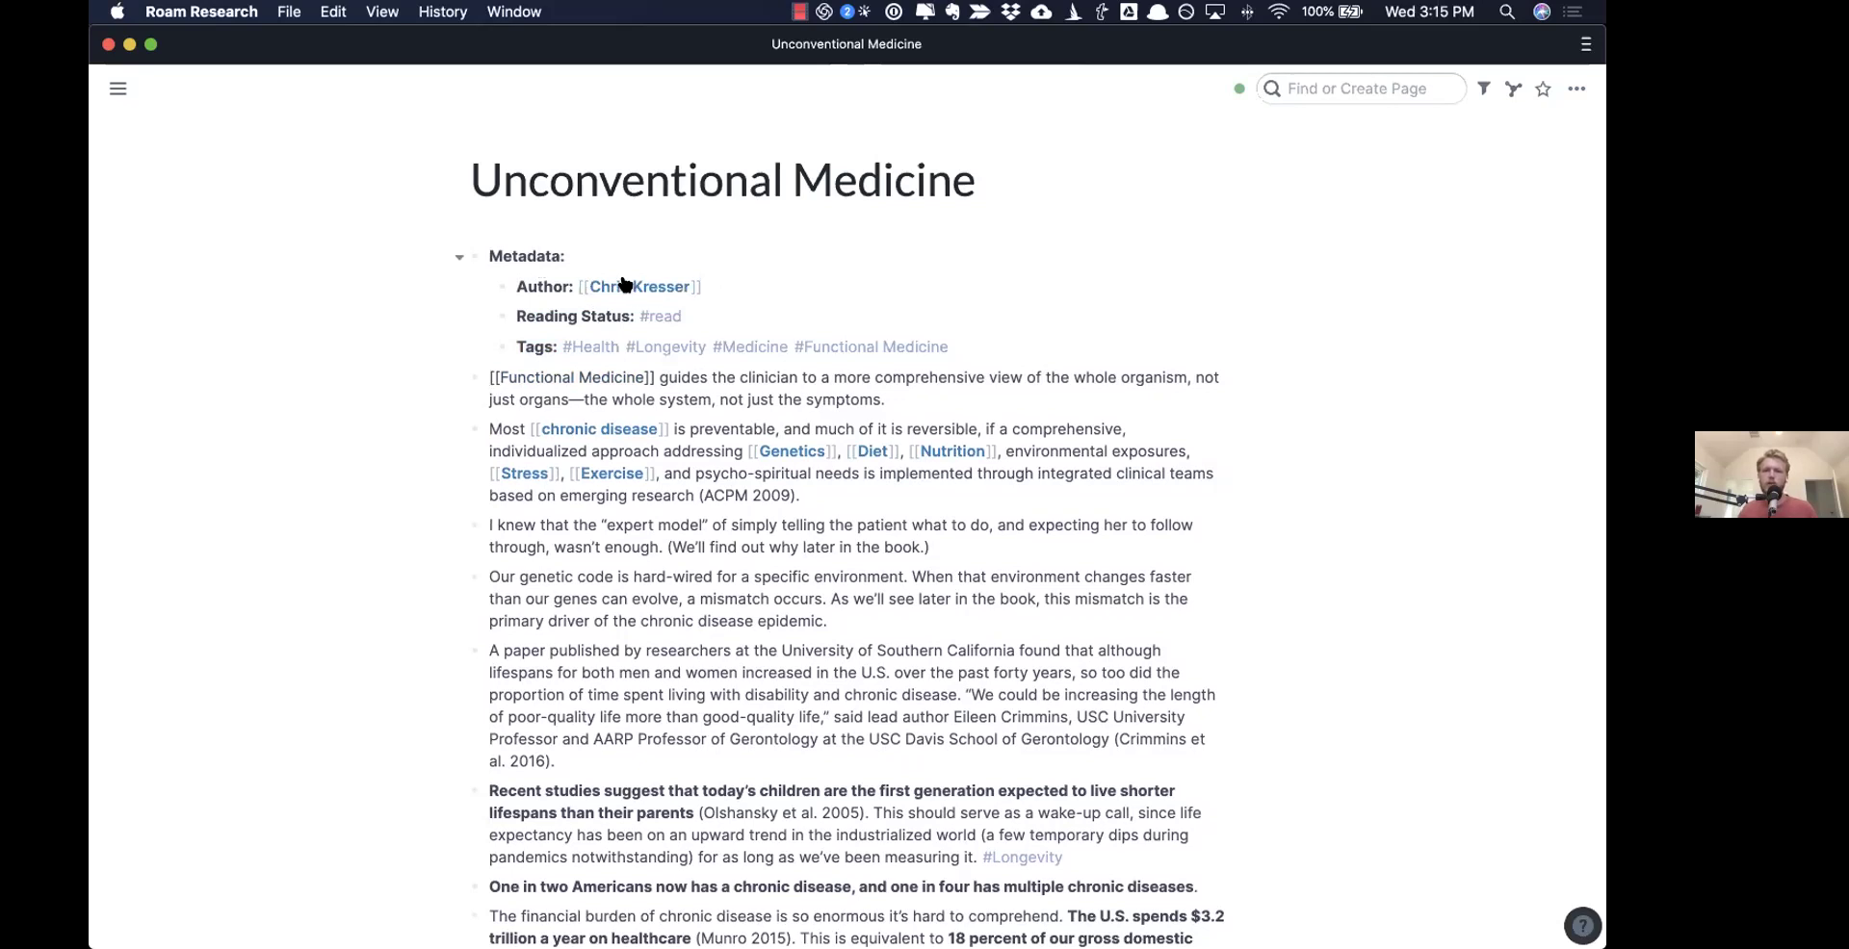
# - Delete the re-added Metadata block and bring Author, Reading Status and Tags back to the top level
pyautogui.press('Up')
pyautogui.press('Up')
pyautogui.press('Up')
pyautogui.press('Up')
pyautogui.press('BackSpace')
pyautogui.press('BackSpace')
pyautogui.press('BackSpace')
pyautogui.press('BackSpace')
pyautogui.press('BackSpace')
pyautogui.press('BackSpace')
pyautogui.press('BackSpace')
pyautogui.press('BackSpace')
pyautogui.press('BackSpace')
pyautogui.press('Delete')
pyautogui.press('Down')
pyautogui.hotkey('shift', 'Down')
pyautogui.hotkey('shift', 'Down')
pyautogui.press('Down')
pyautogui.hotkey('shift', 'Up')
pyautogui.hotkey('shift', 'Up')
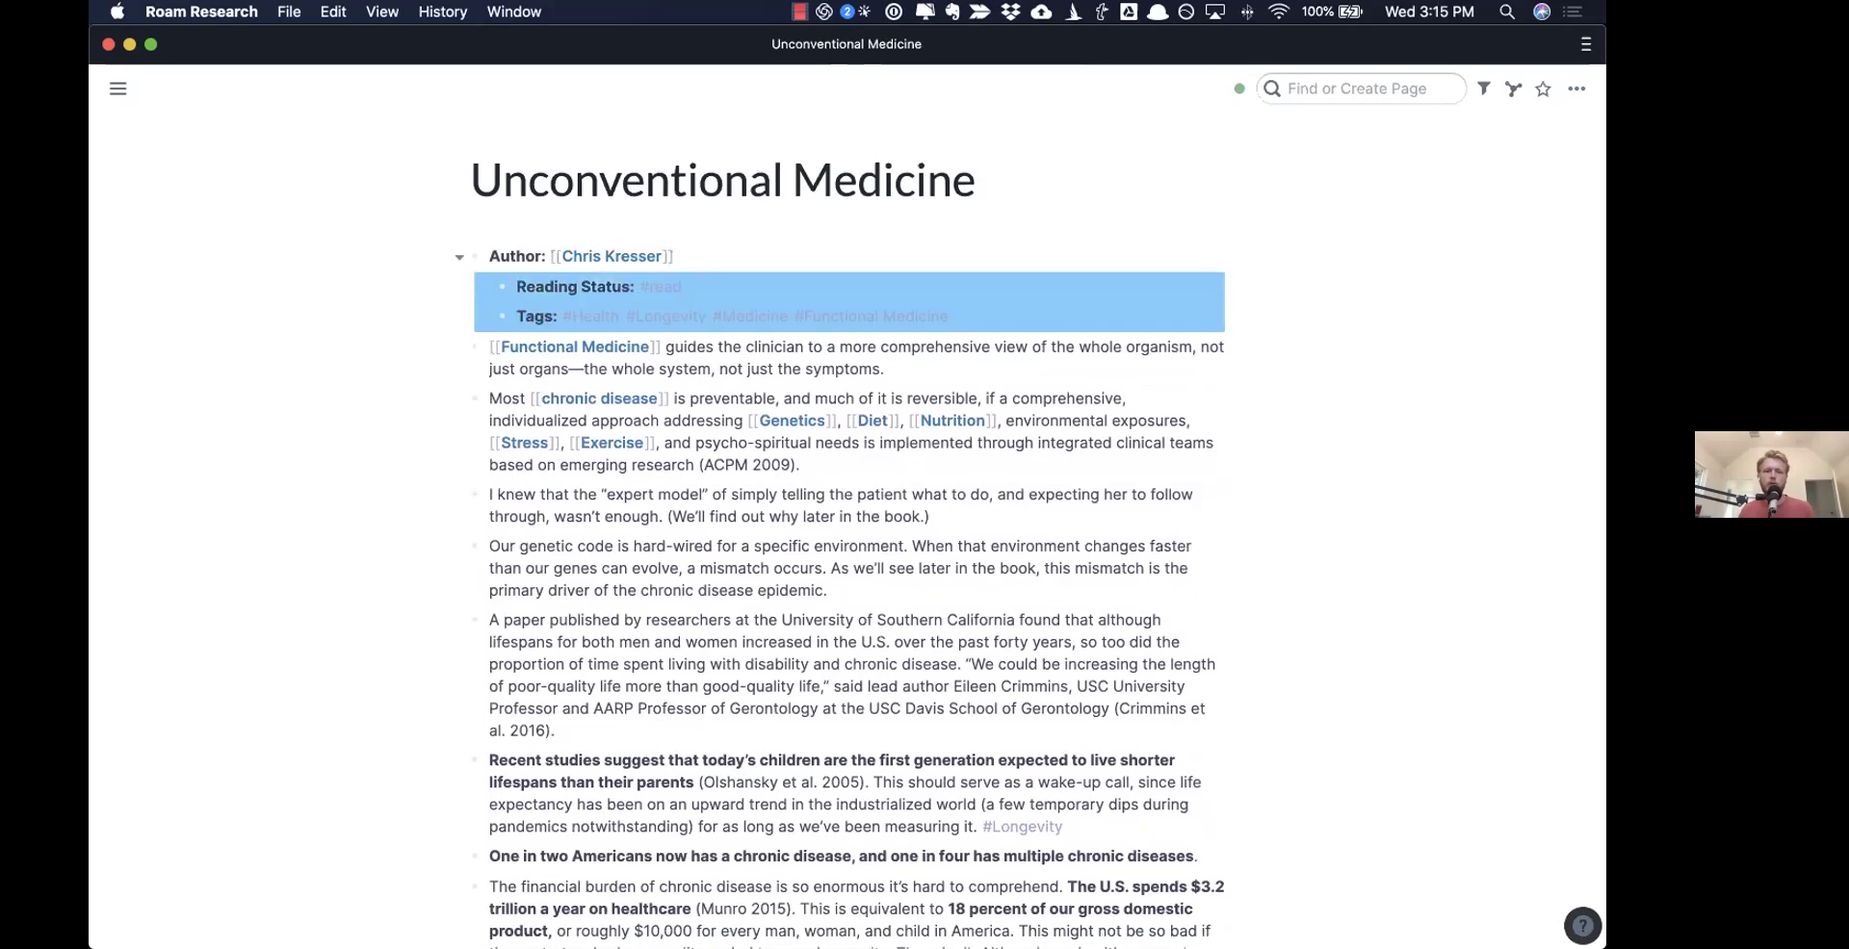
pyautogui.hotkey('shift', 'Tab')
pyautogui.press('Down')
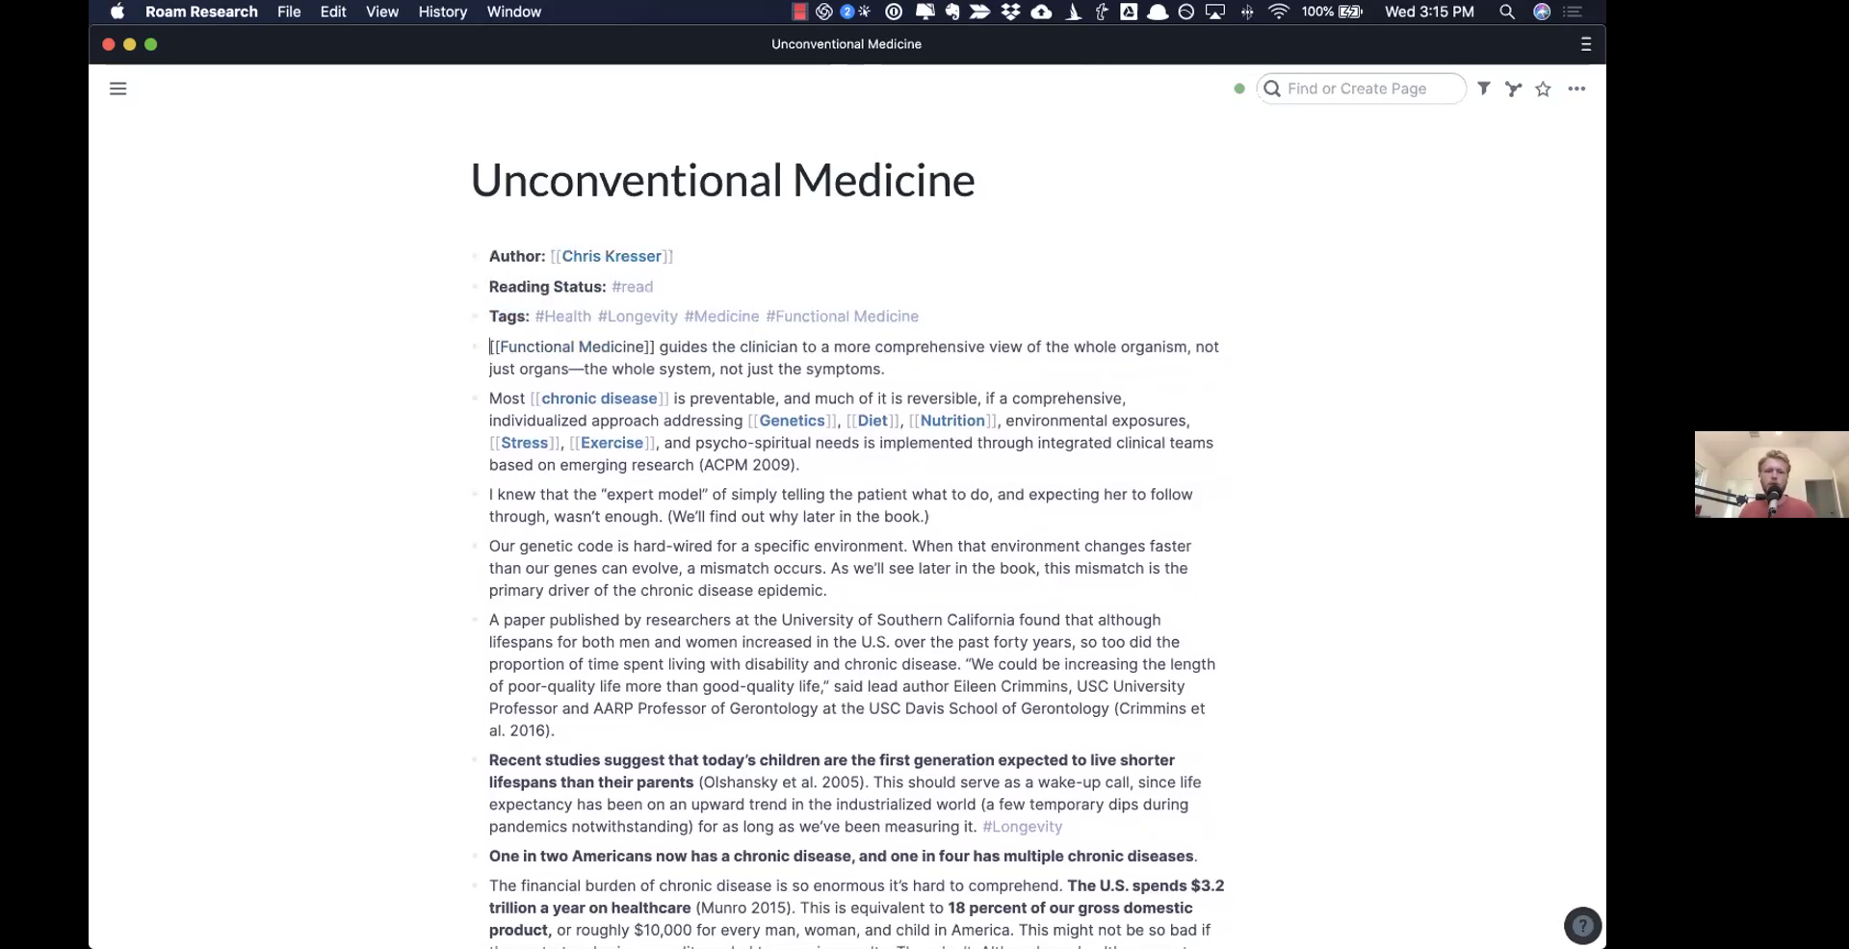
pyautogui.click(745, 362)
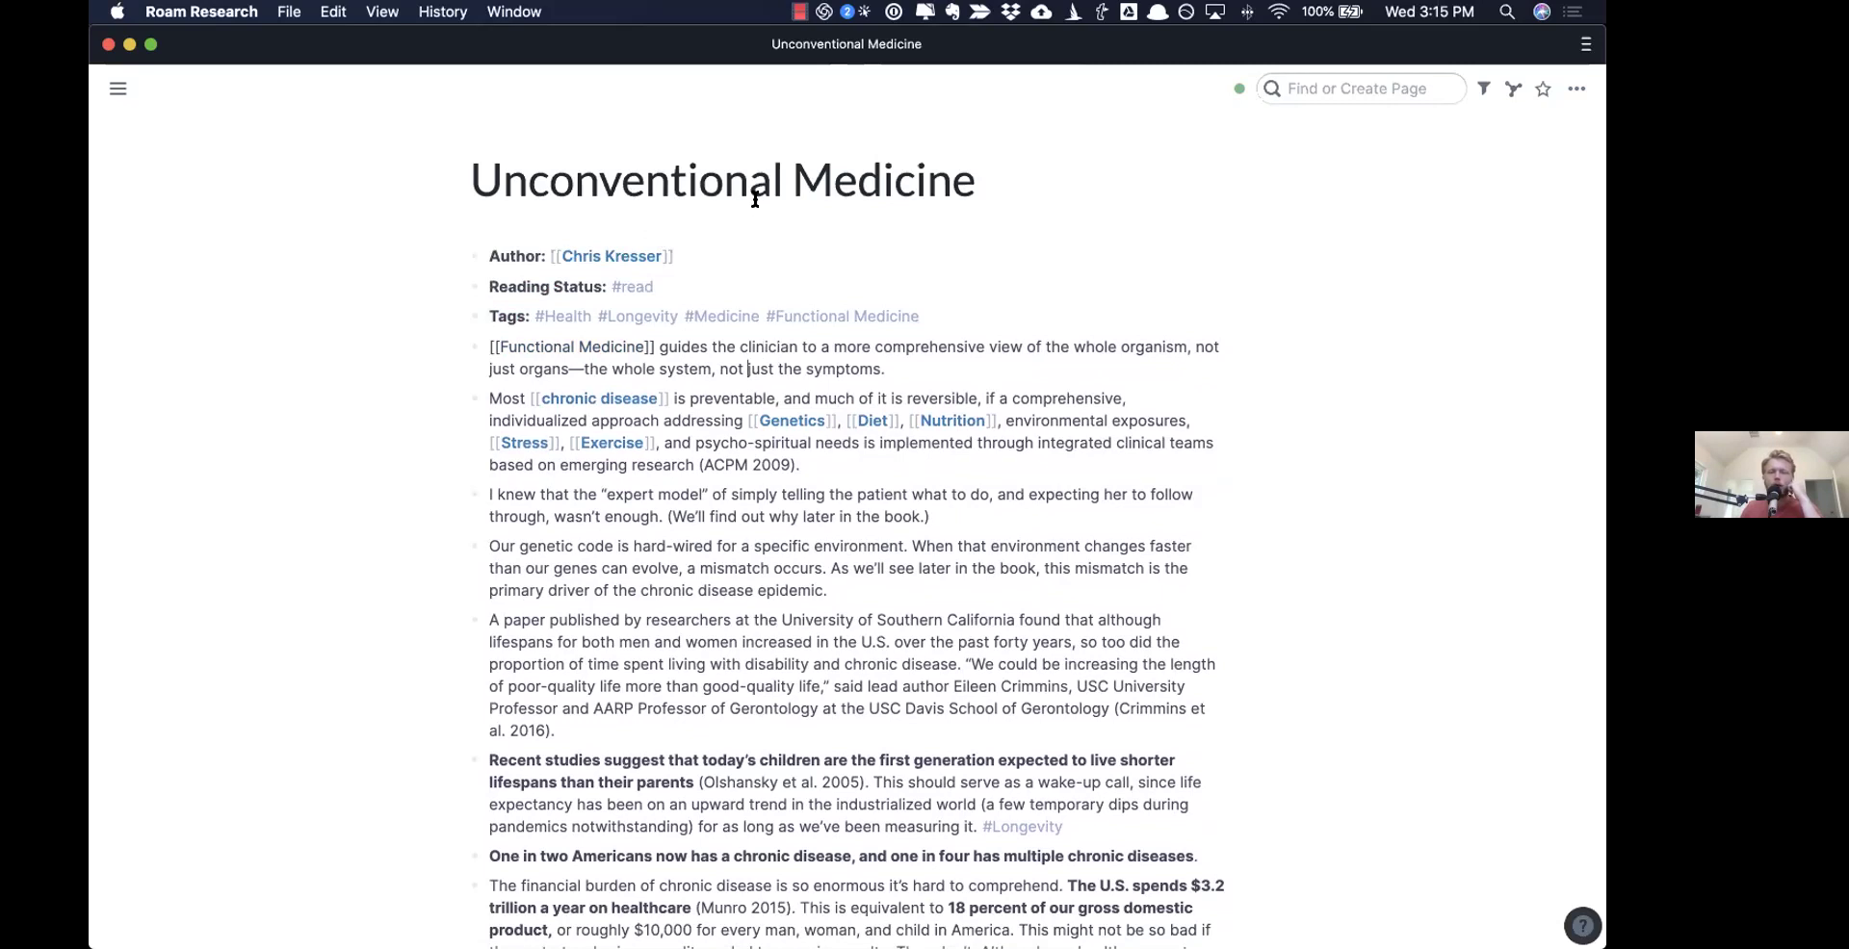
# - Search for "letters" and open the page Letters from a Stoic by Seneca
pyautogui.press('super+u')
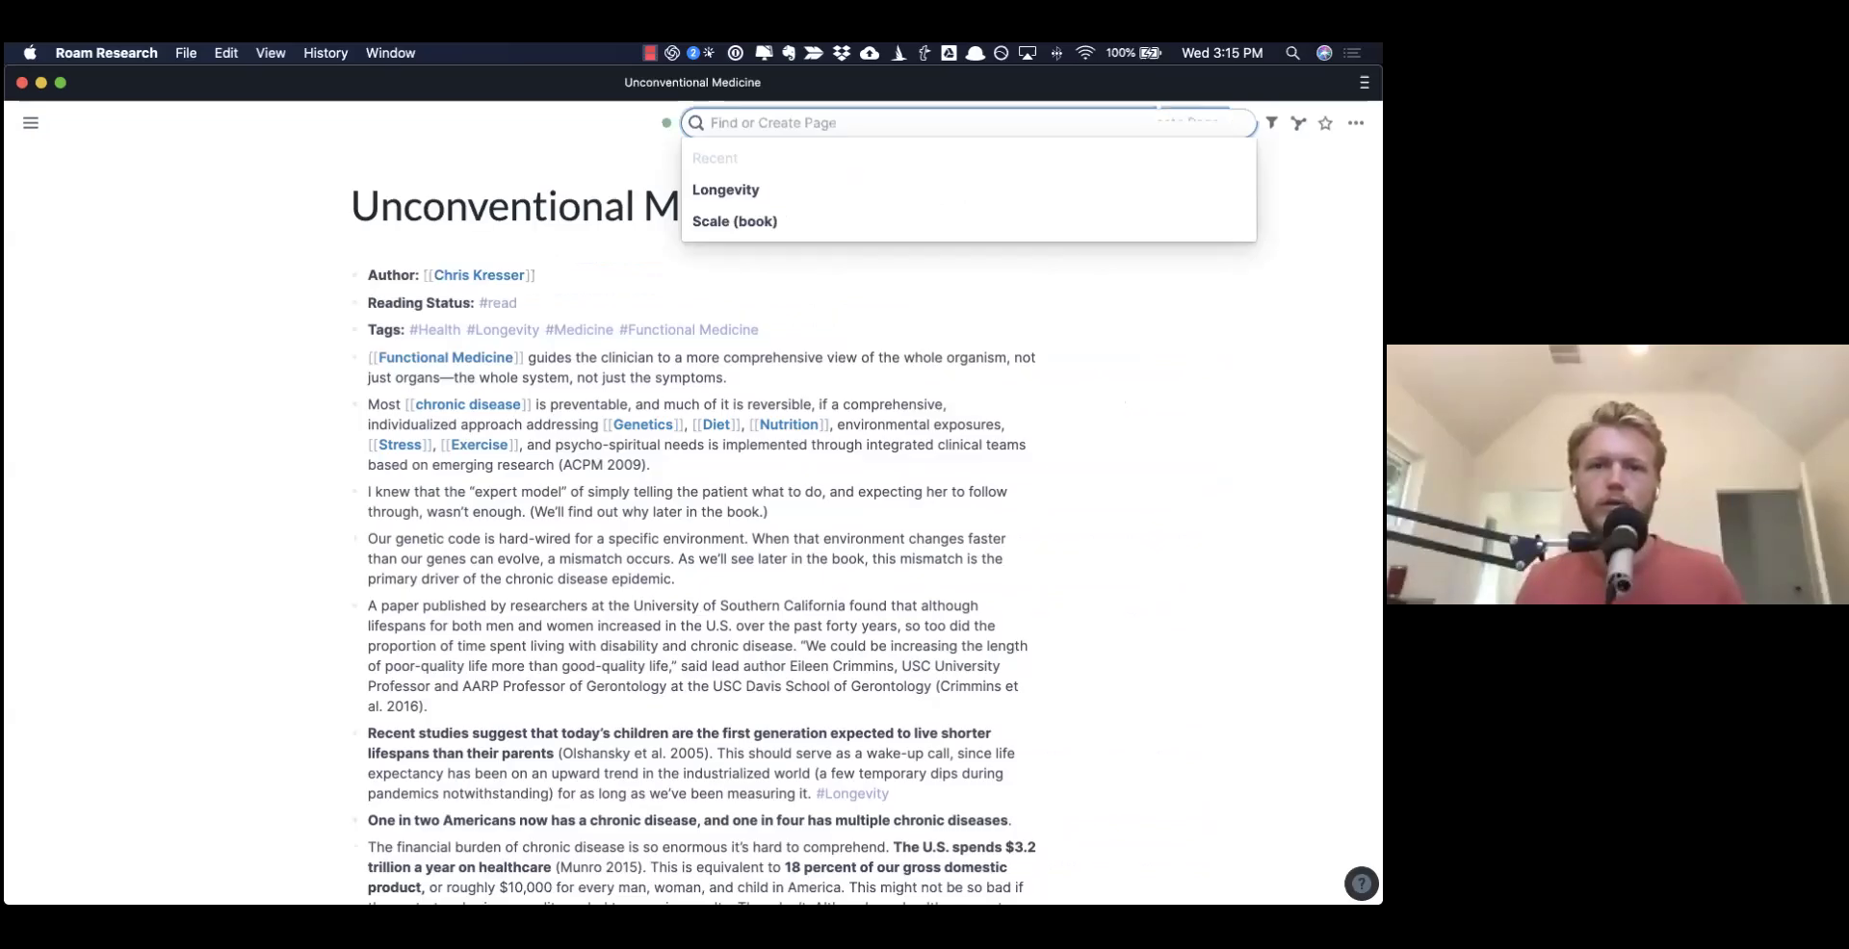
pyautogui.write('let')
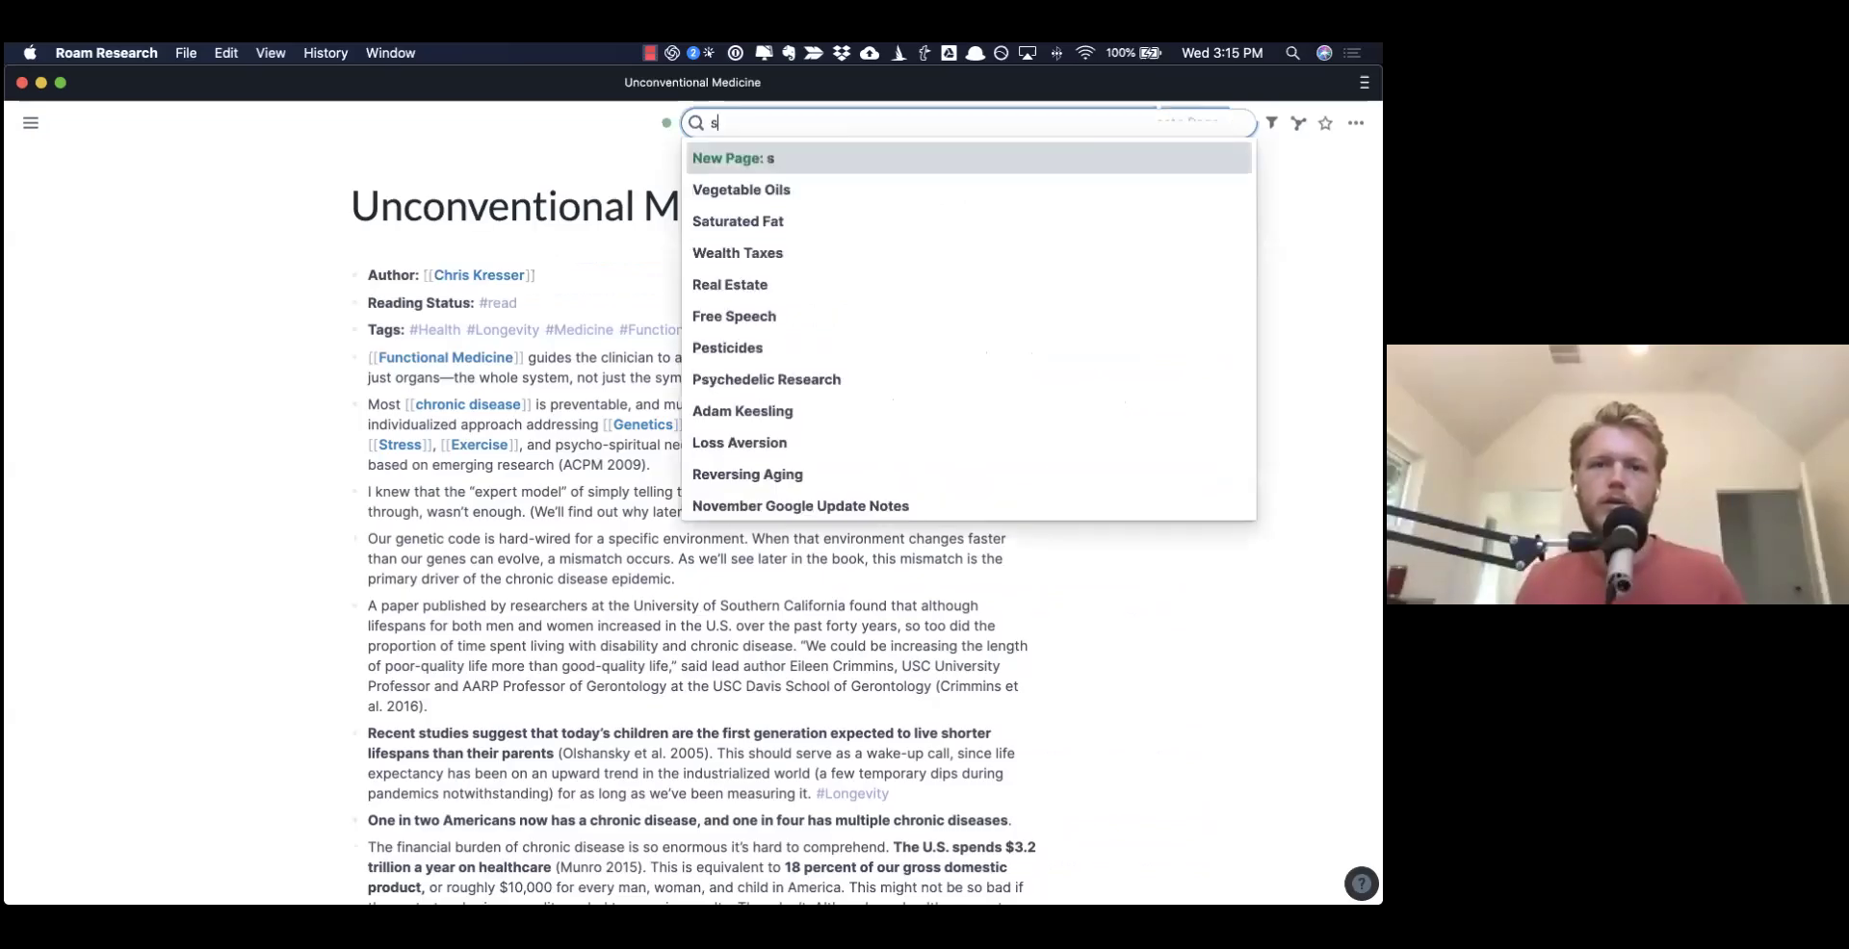
pyautogui.write('ters')
pyautogui.press('Down')
pyautogui.press('Return')
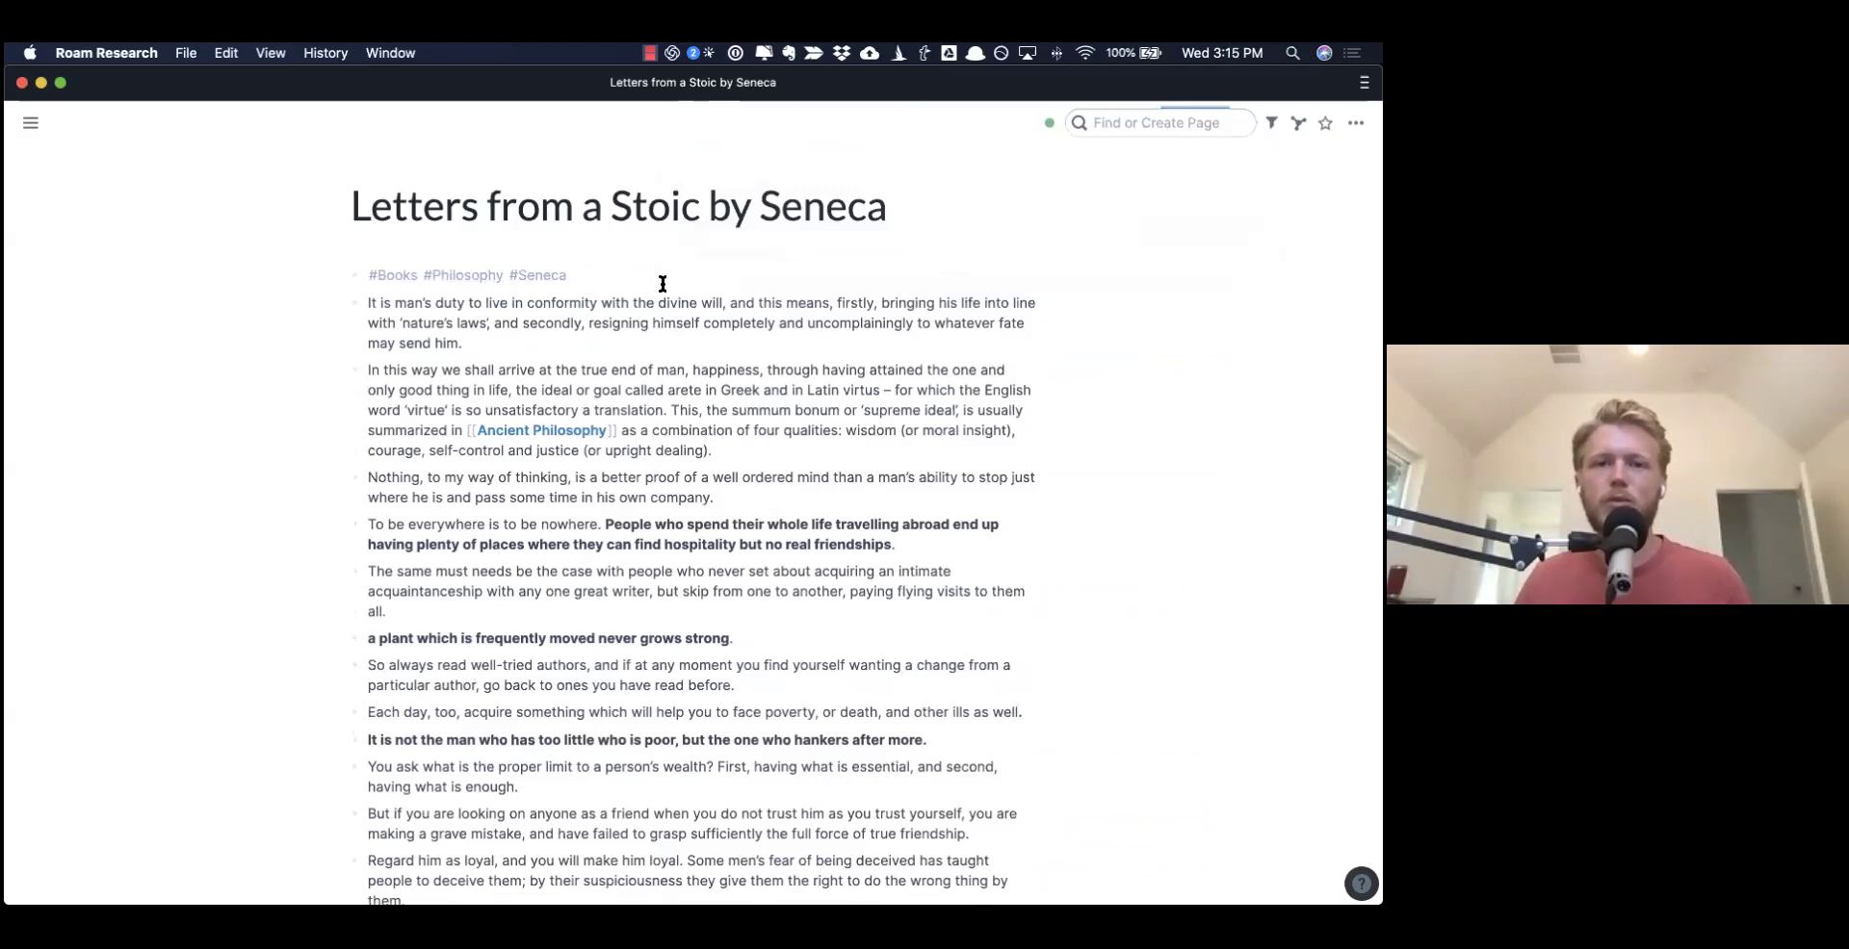
pyautogui.click(687, 302)
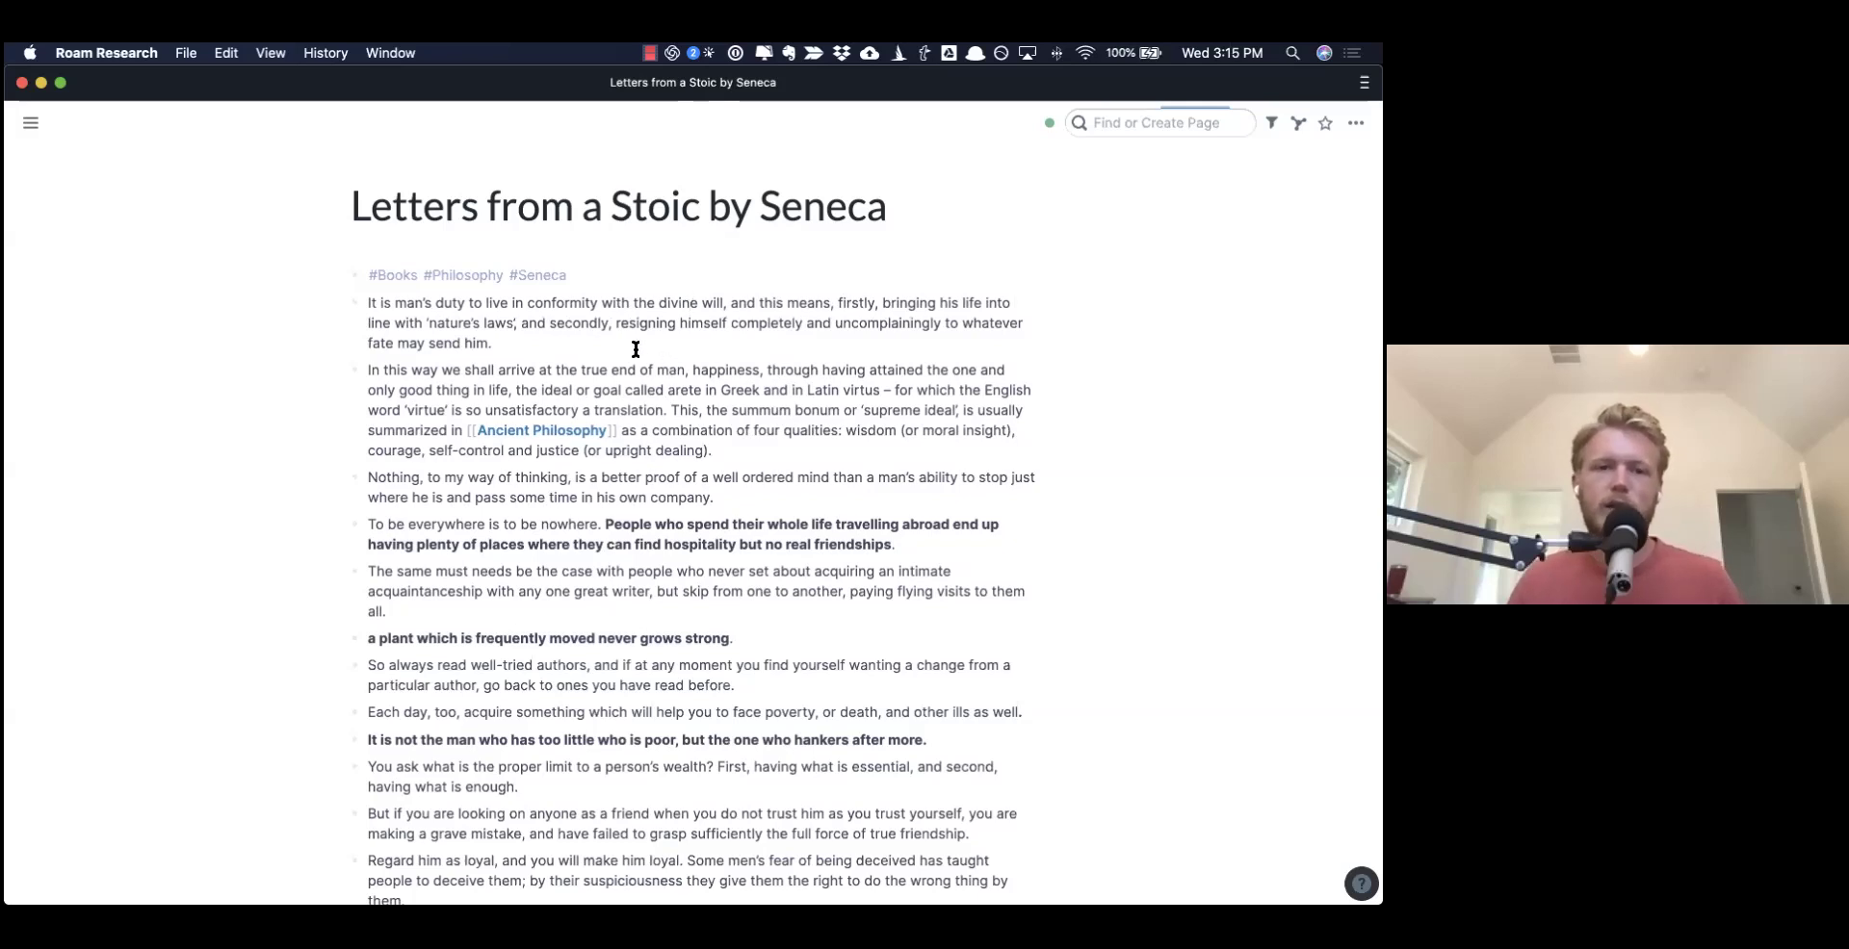
# - Replace the tag line under the title with the book metadata template: Author, Reading Status, Finished On, Recommended By, Tags #Books and Medley
pyautogui.click(630, 278)
pyautogui.press('super+a')
pyautogui.press('BackSpace')
pyautogui.press('BackSpace')
pyautogui.press('BackSpace')
pyautogui.press('BackSpace')
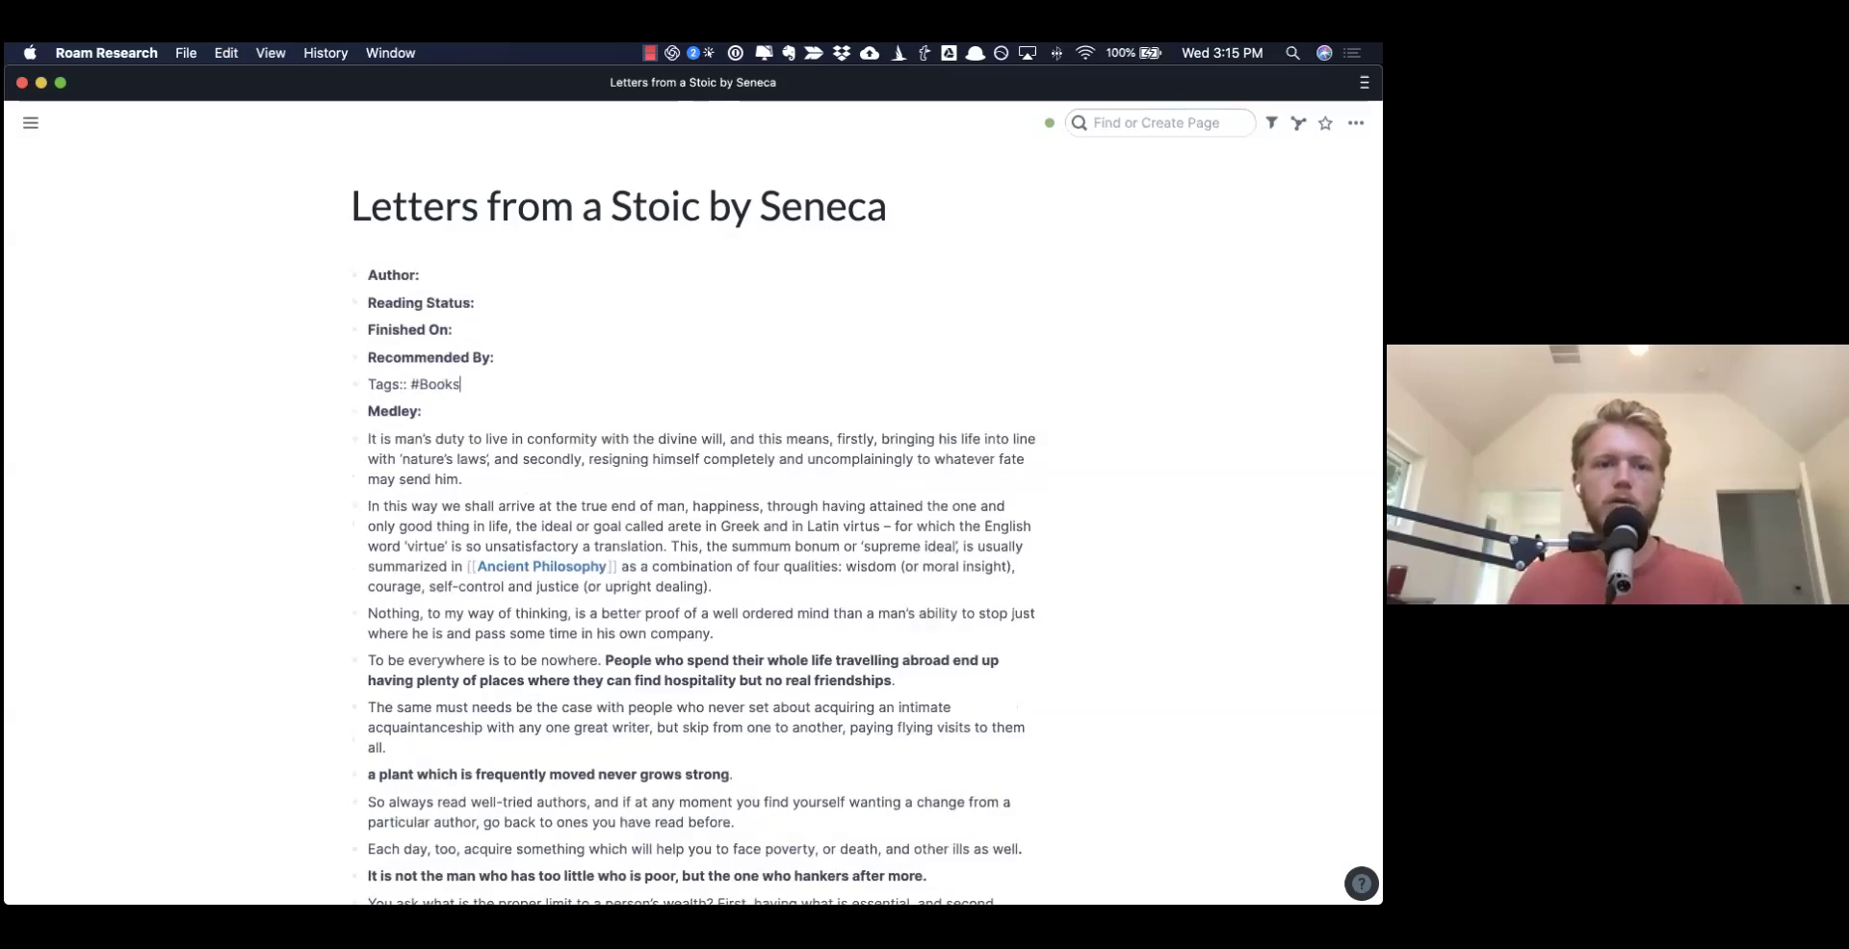
# - Complete the Tags field as #Books #Philosophy, leaving out the #Seneca tag
pyautogui.press('BackSpace')
pyautogui.press('BackSpace')
pyautogui.press('BackSpace')
pyautogui.press('BackSpace')
pyautogui.press('BackSpace')
pyautogui.press('BackSpace')
pyautogui.press('BackSpace')
pyautogui.hotkey('alt', 'shift', 'Left')
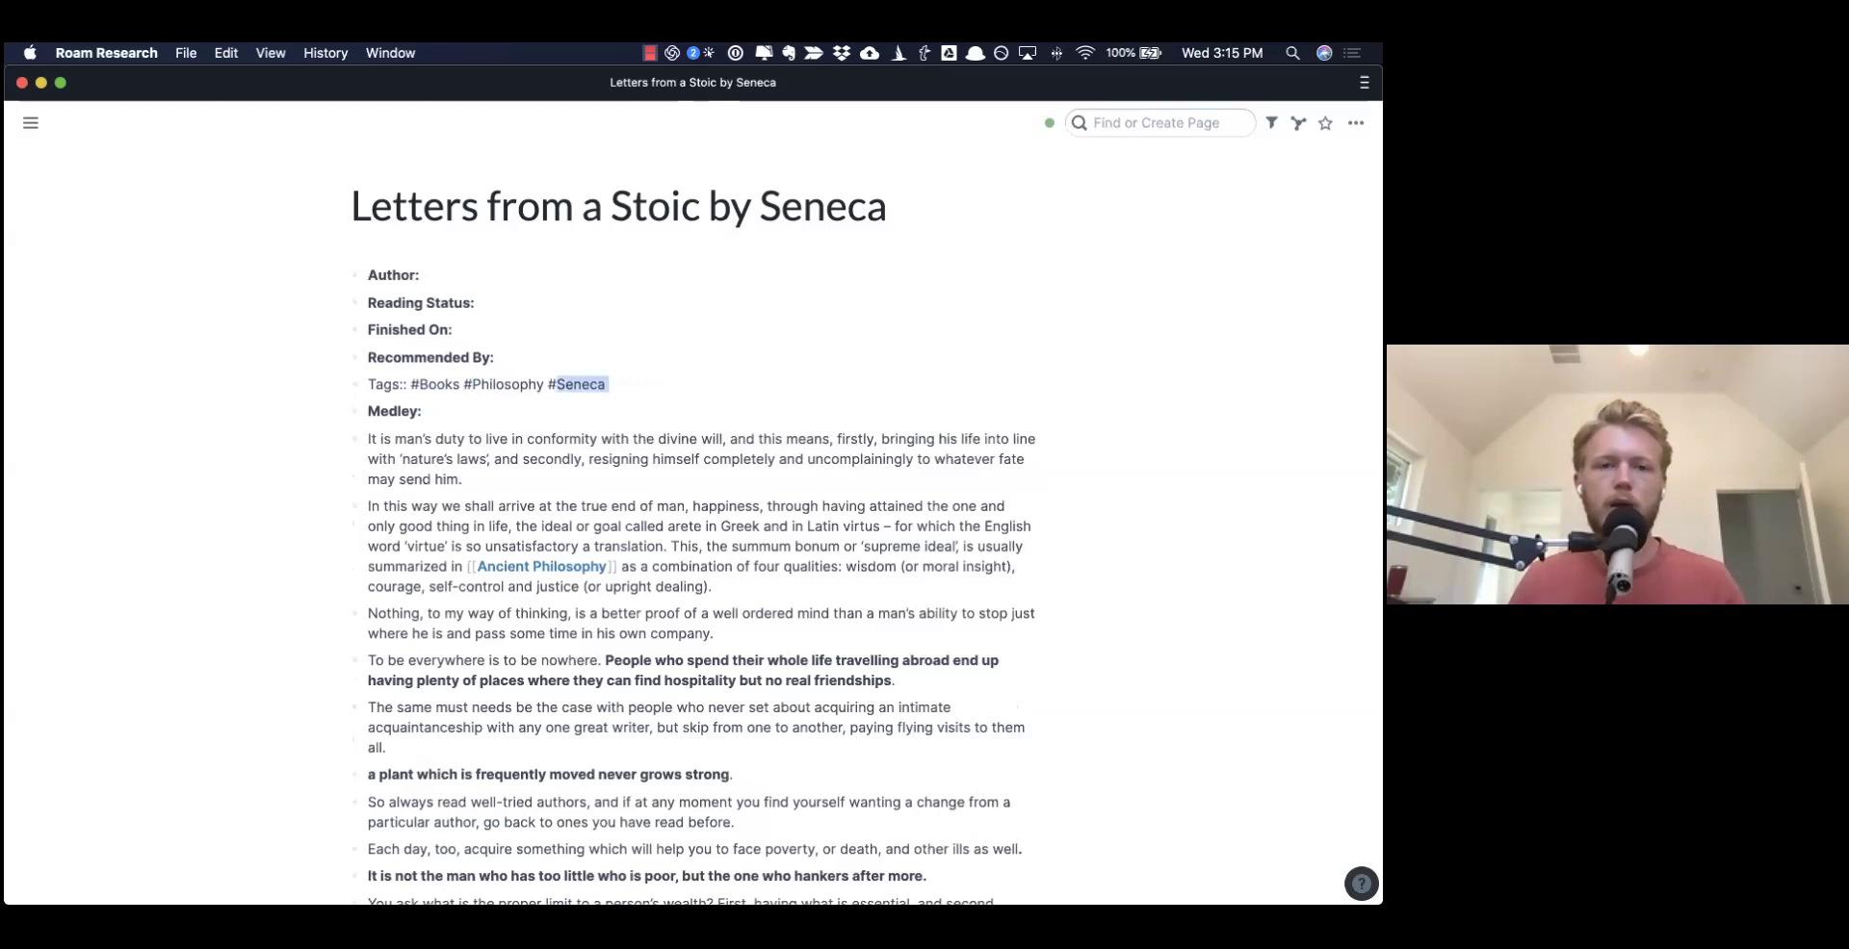
pyautogui.press('BackSpace')
# - Set the Author field to the page link [[Seneca]] and the Reading Status to #read
pyautogui.press('Up')
pyautogui.press('Up')
pyautogui.press('Up')
pyautogui.press('Up')
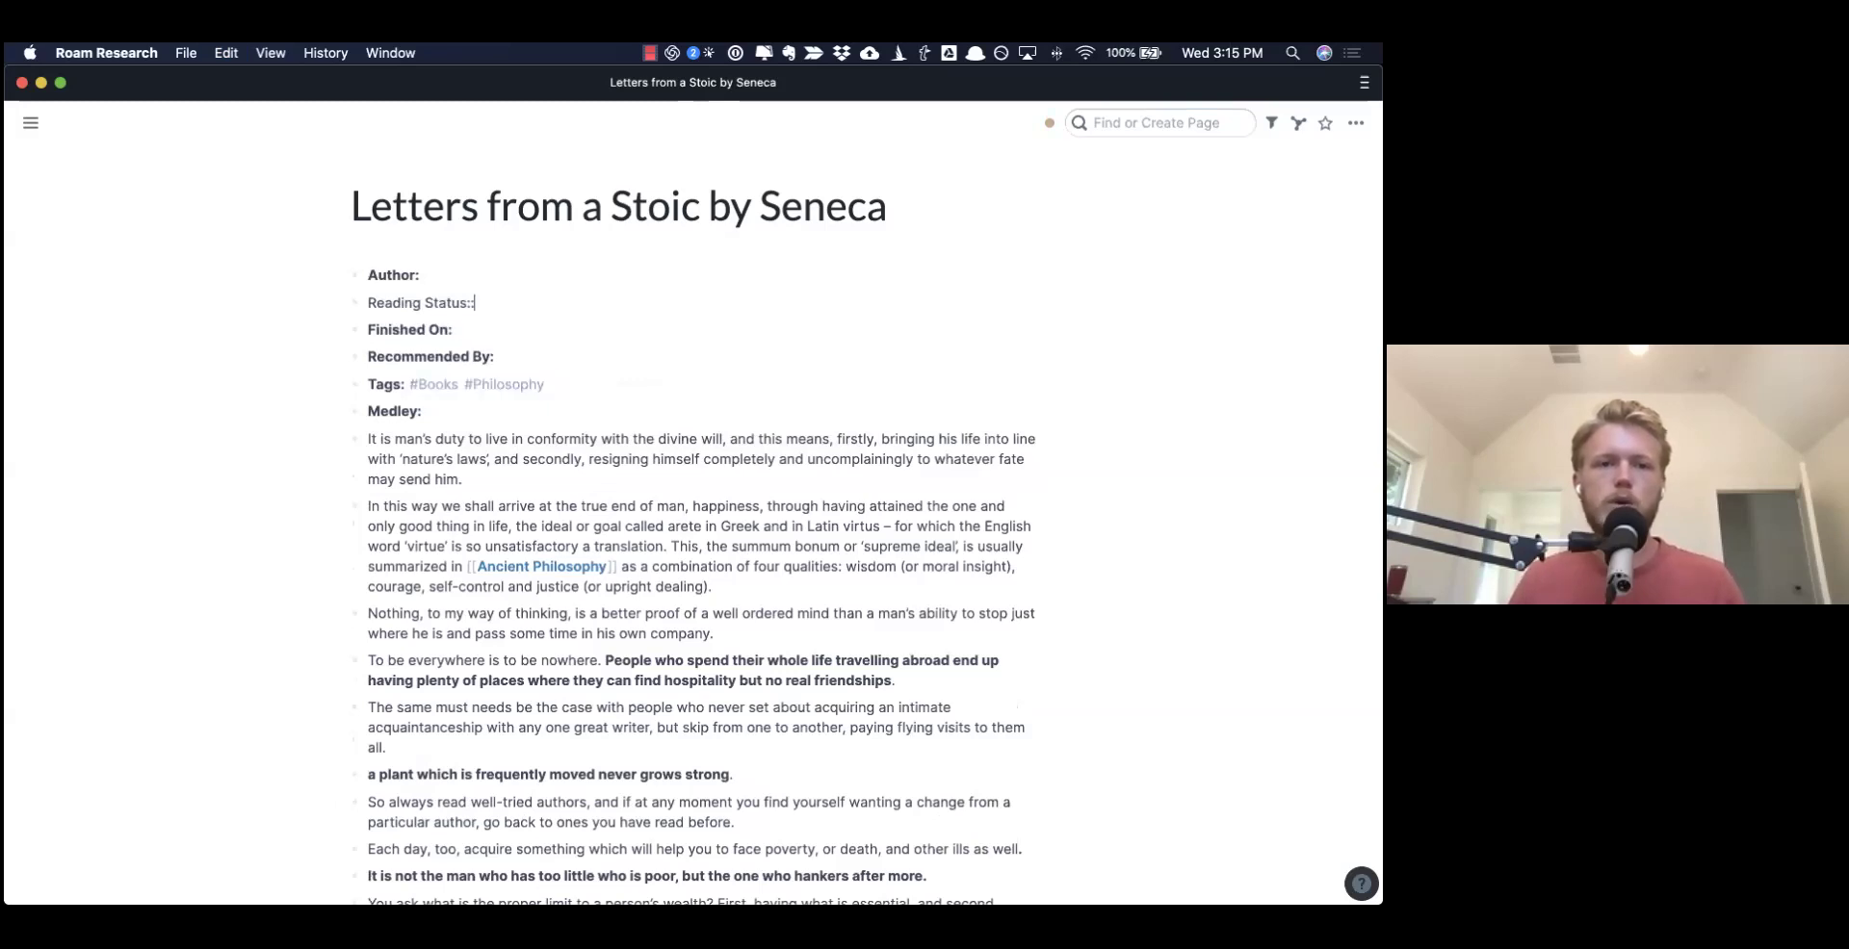
pyautogui.write('[[Seneca')
pyautogui.press('Return')
pyautogui.press('Down')
pyautogui.write('#read')
pyautogui.press('Escape')
# - Delete the empty Finished On, Recommended By and Medley fields from the book's metadata
pyautogui.press('Down')
pyautogui.press('Down')
pyautogui.press('Escape')
pyautogui.hotkey('shift', 'Up')
pyautogui.press('BackSpace')
pyautogui.press('Down')
pyautogui.press('Down')
pyautogui.press('super+BackSpace')
pyautogui.press('BackSpace')
# - Add the tag #Stoicism to the end of the Tags field
pyautogui.write('#Stois')
pyautogui.press('BackSpace')
pyautogui.write('cis')
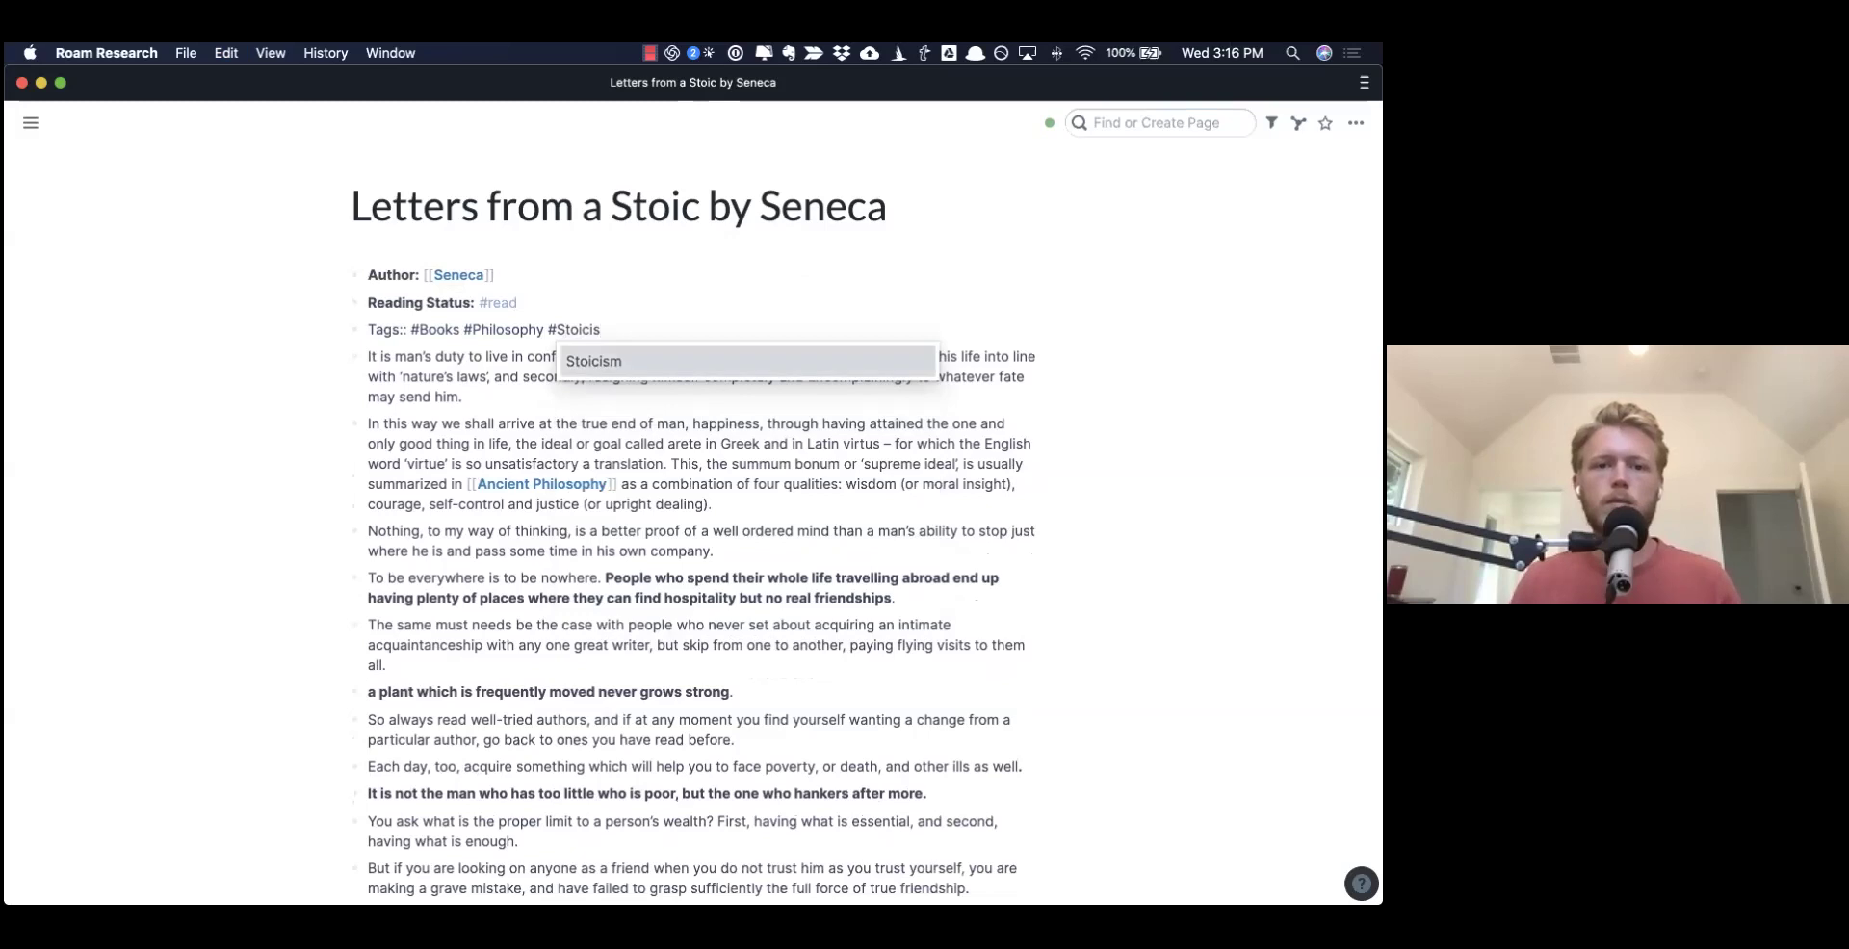
pyautogui.press('Return')
pyautogui.press('Escape')
# - Insert a second blank book metadata template below the Tags field and delete it again
pyautogui.click(639, 334)
pyautogui.press('Return')
pyautogui.write('x')
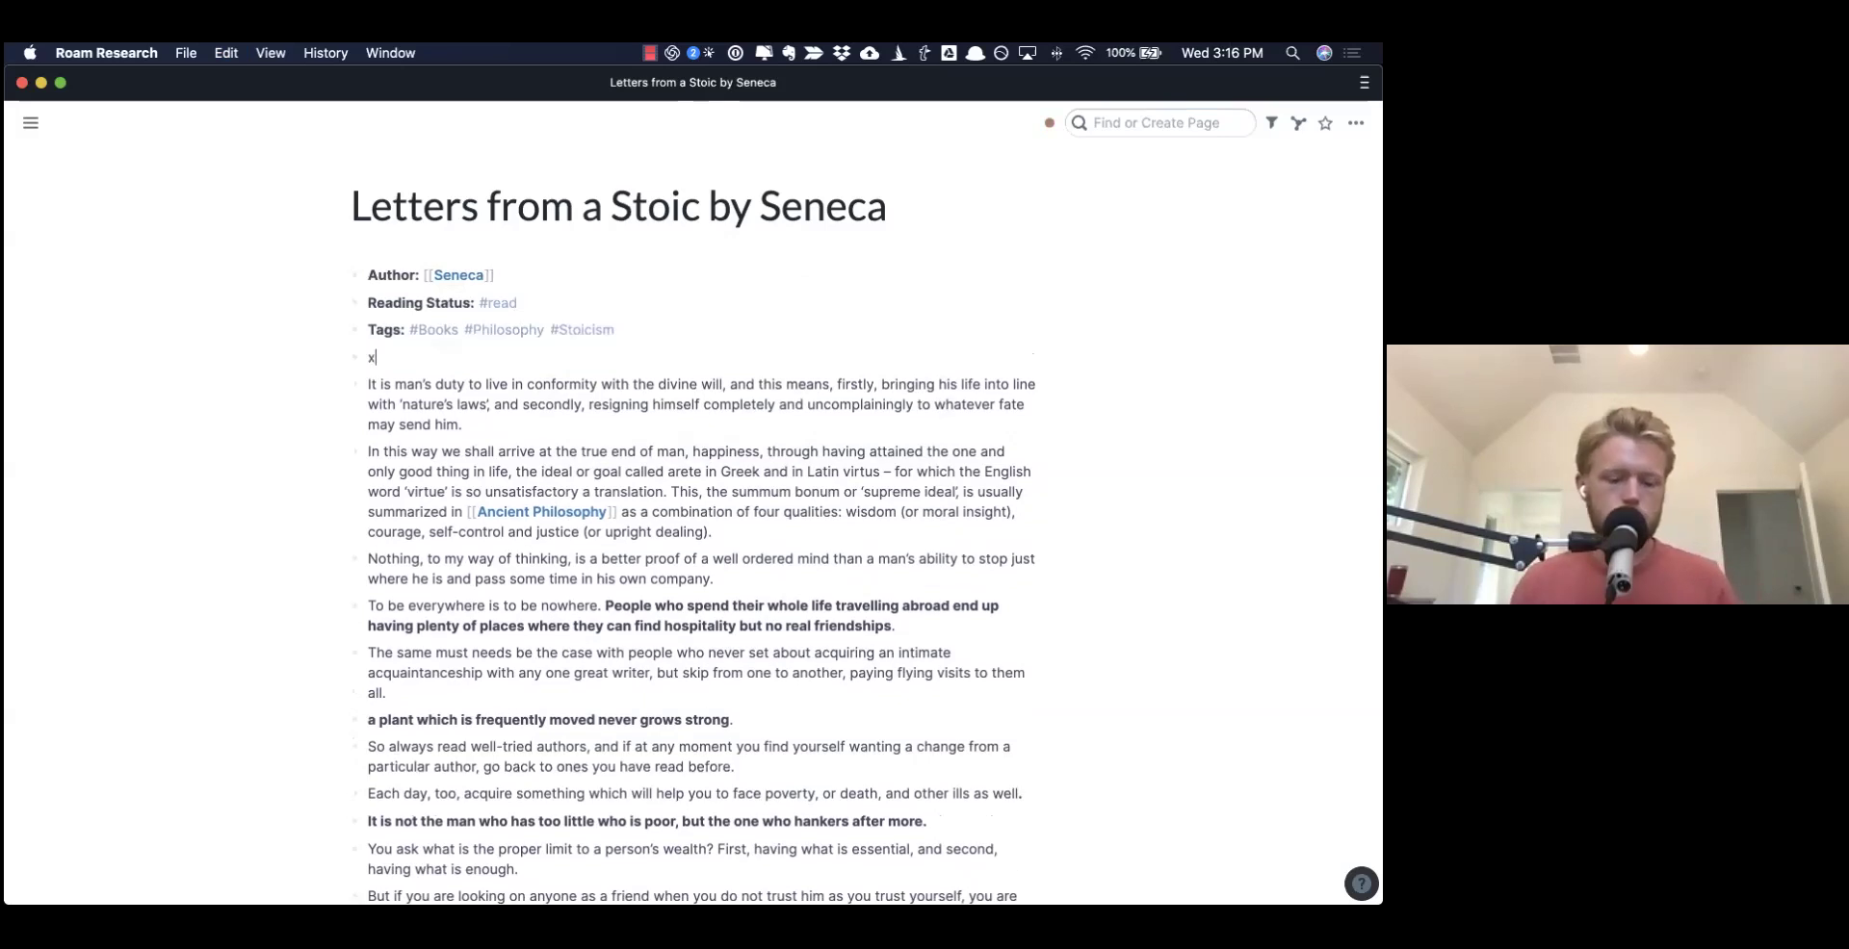
pyautogui.press('super+z')
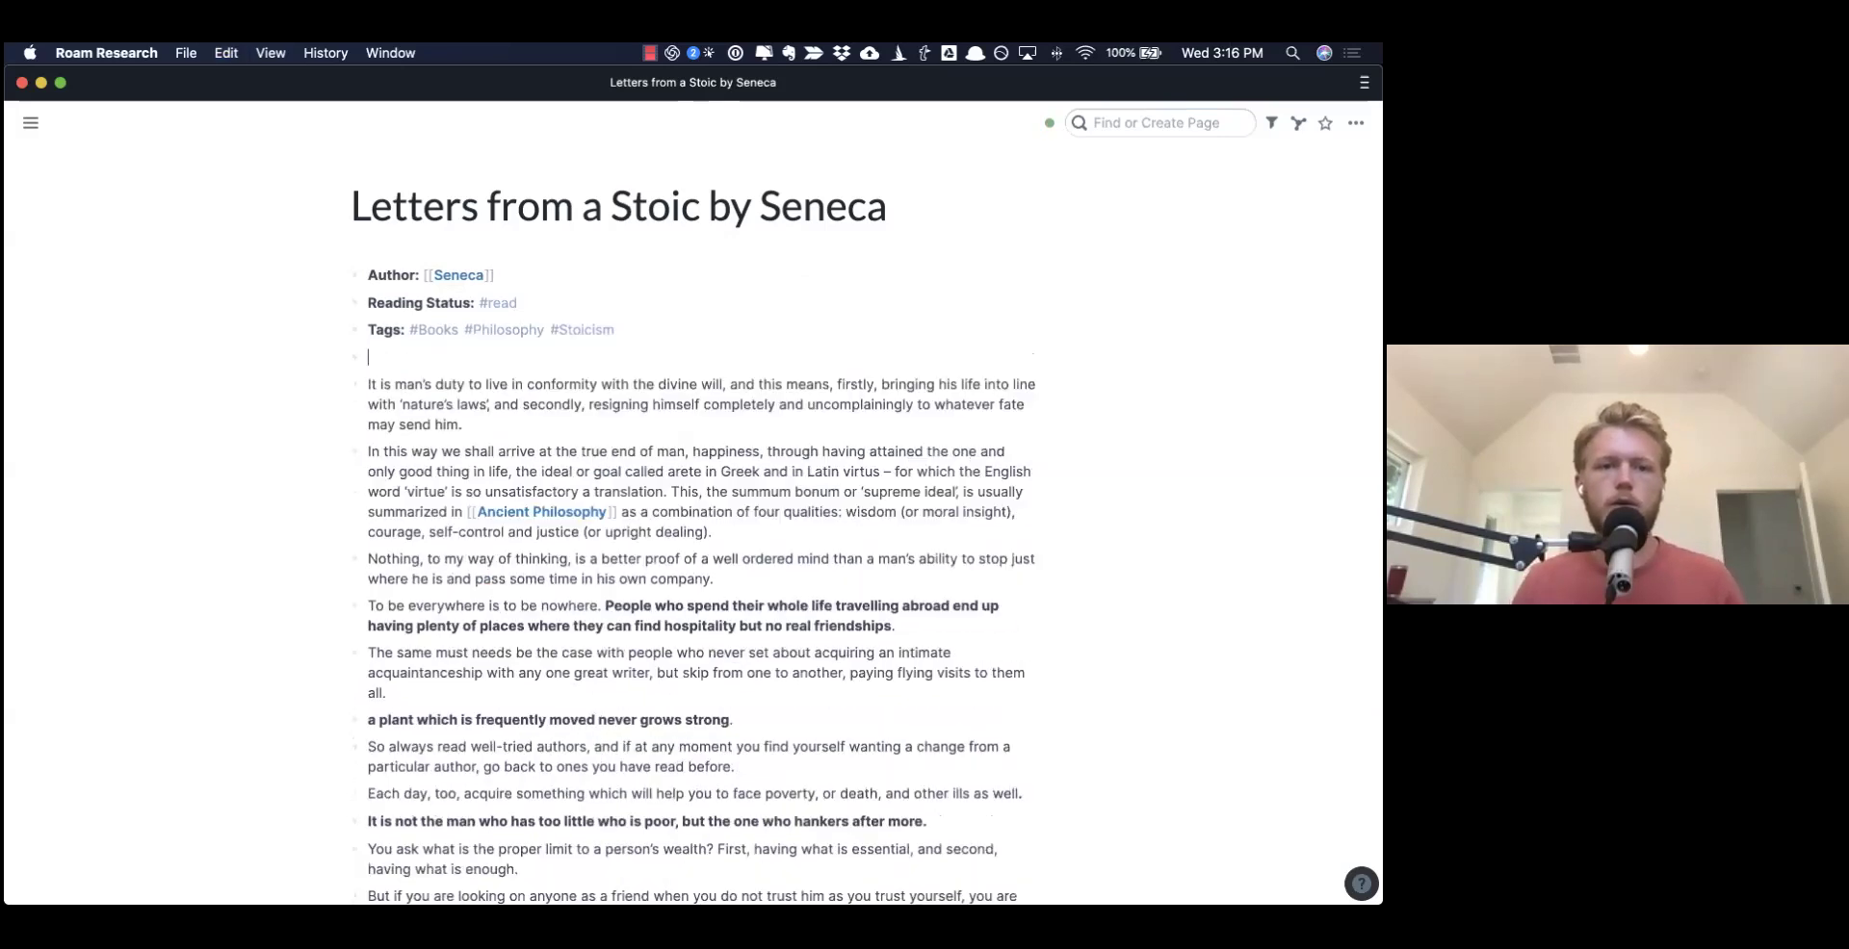
pyautogui.press('BackSpace')
pyautogui.write('Author:: Reading Status: Finished On: Recommended By: Tags: #Books Medley:')
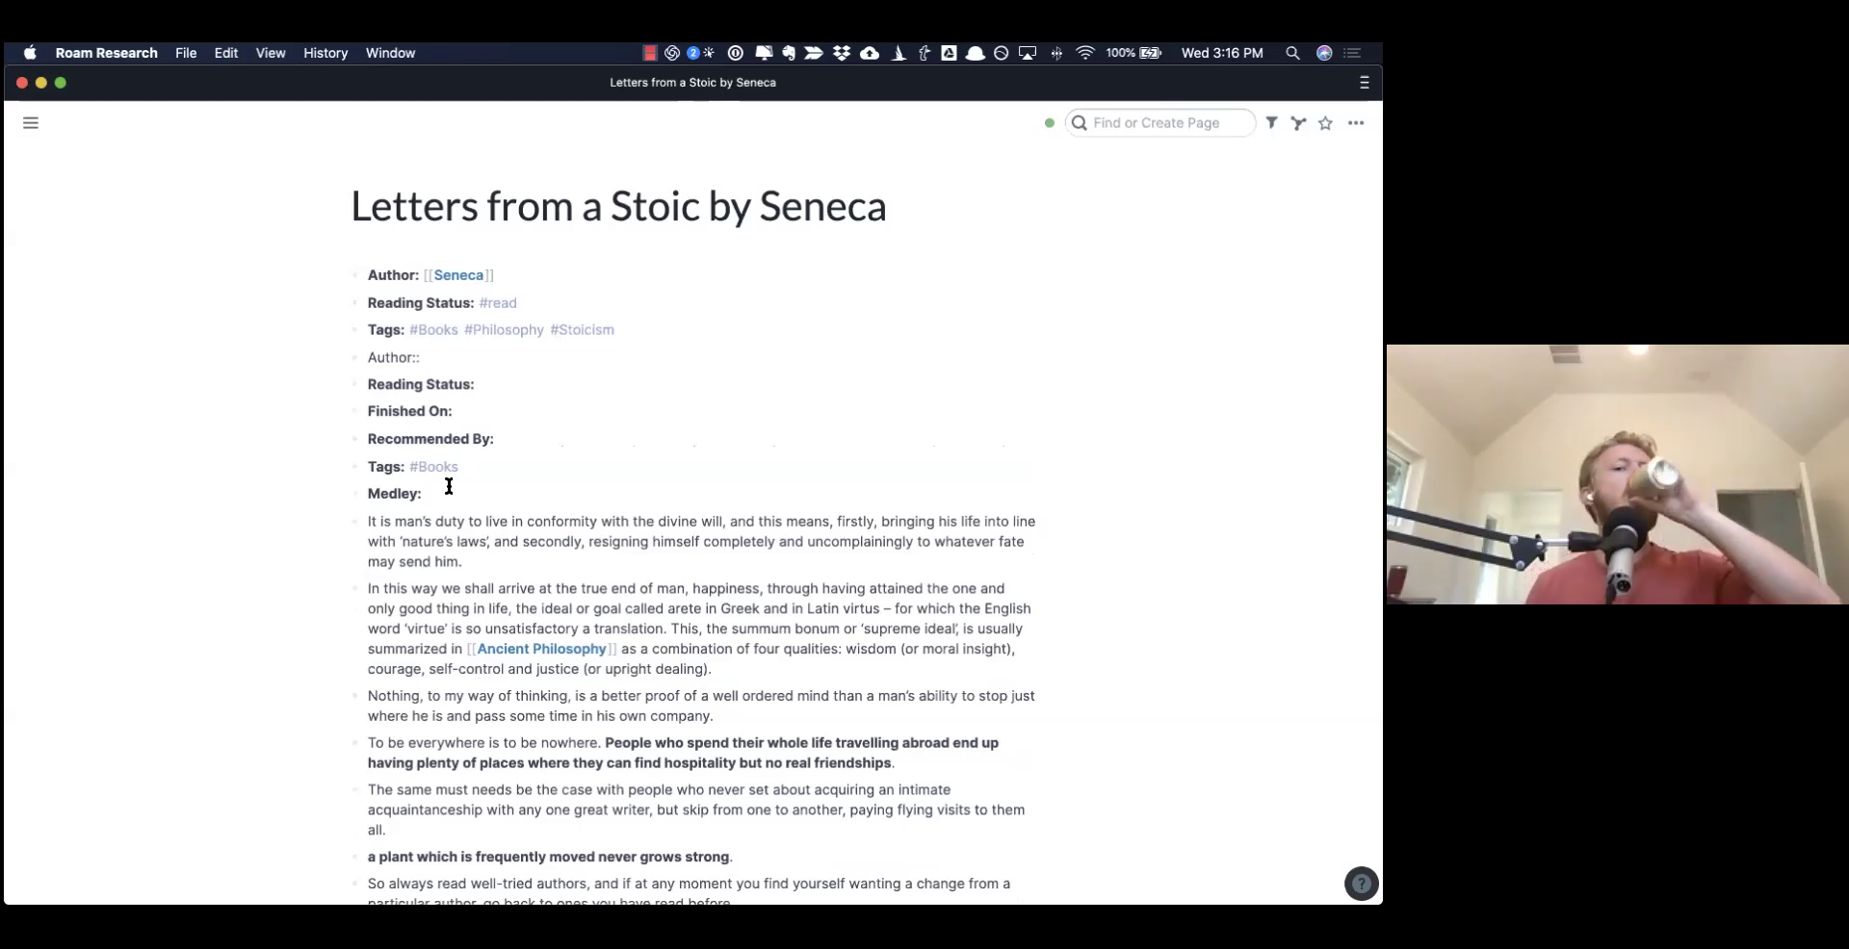
pyautogui.moveTo(448, 562); pyautogui.dragTo(349, 344)
pyautogui.press('BackSpace')
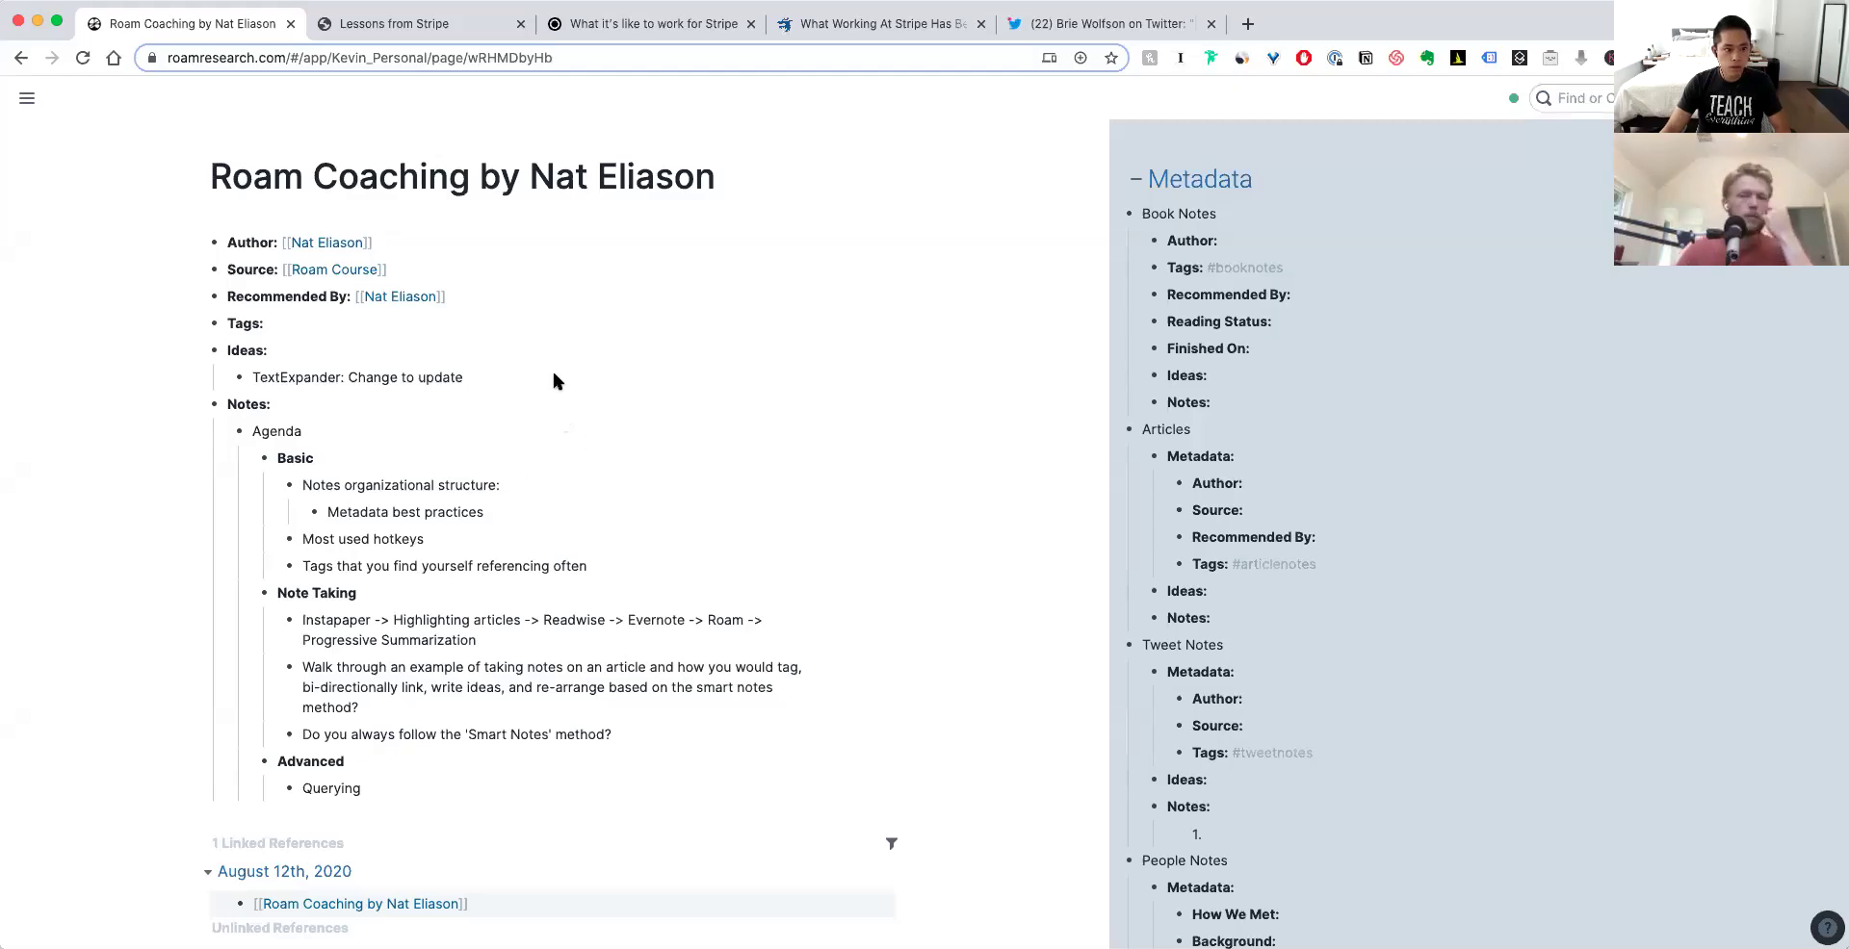
# - Complete the coaching page's TextExpander item as "Change to remove metadata and un-indent" and rename the Ideas heading to Action Items
pyautogui.hotkey('alt', 'shift', 'Left')
pyautogui.write('remove meta')
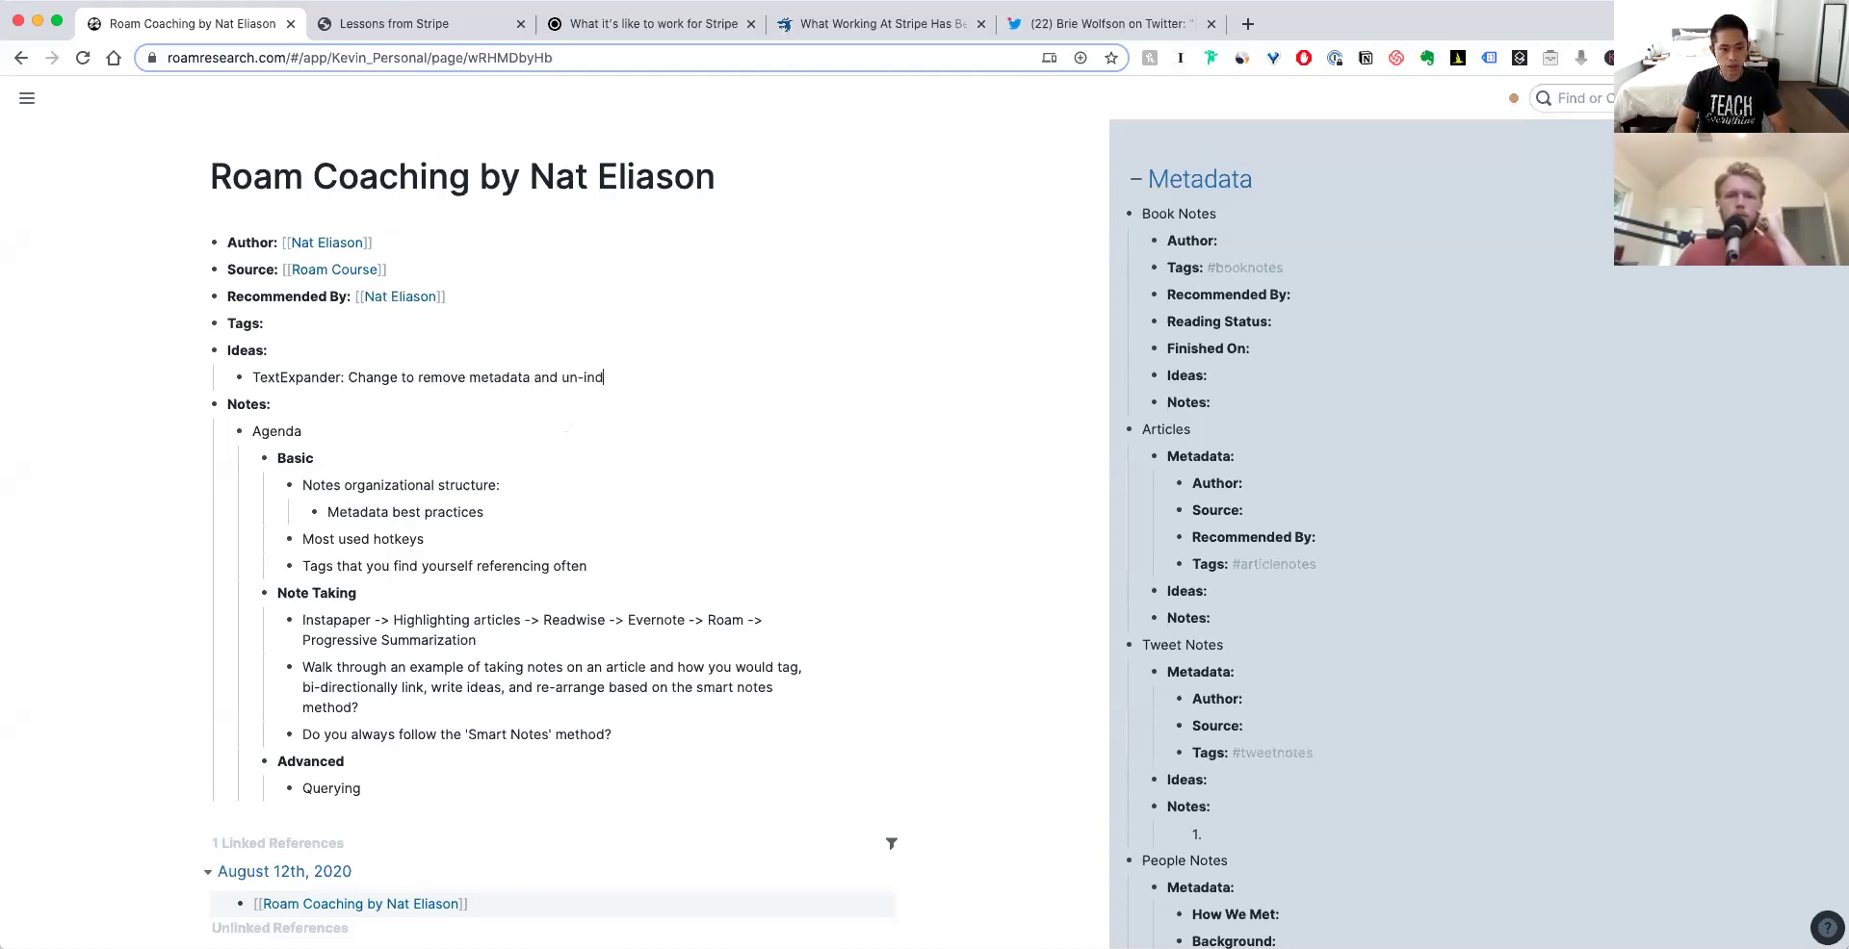
pyautogui.press('Up')
pyautogui.hotkey('alt', 'shift', 'Right')
pyautogui.write('Action Items')
pyautogui.click(303, 431)
pyautogui.click(339, 458)
pyautogui.click(566, 566)
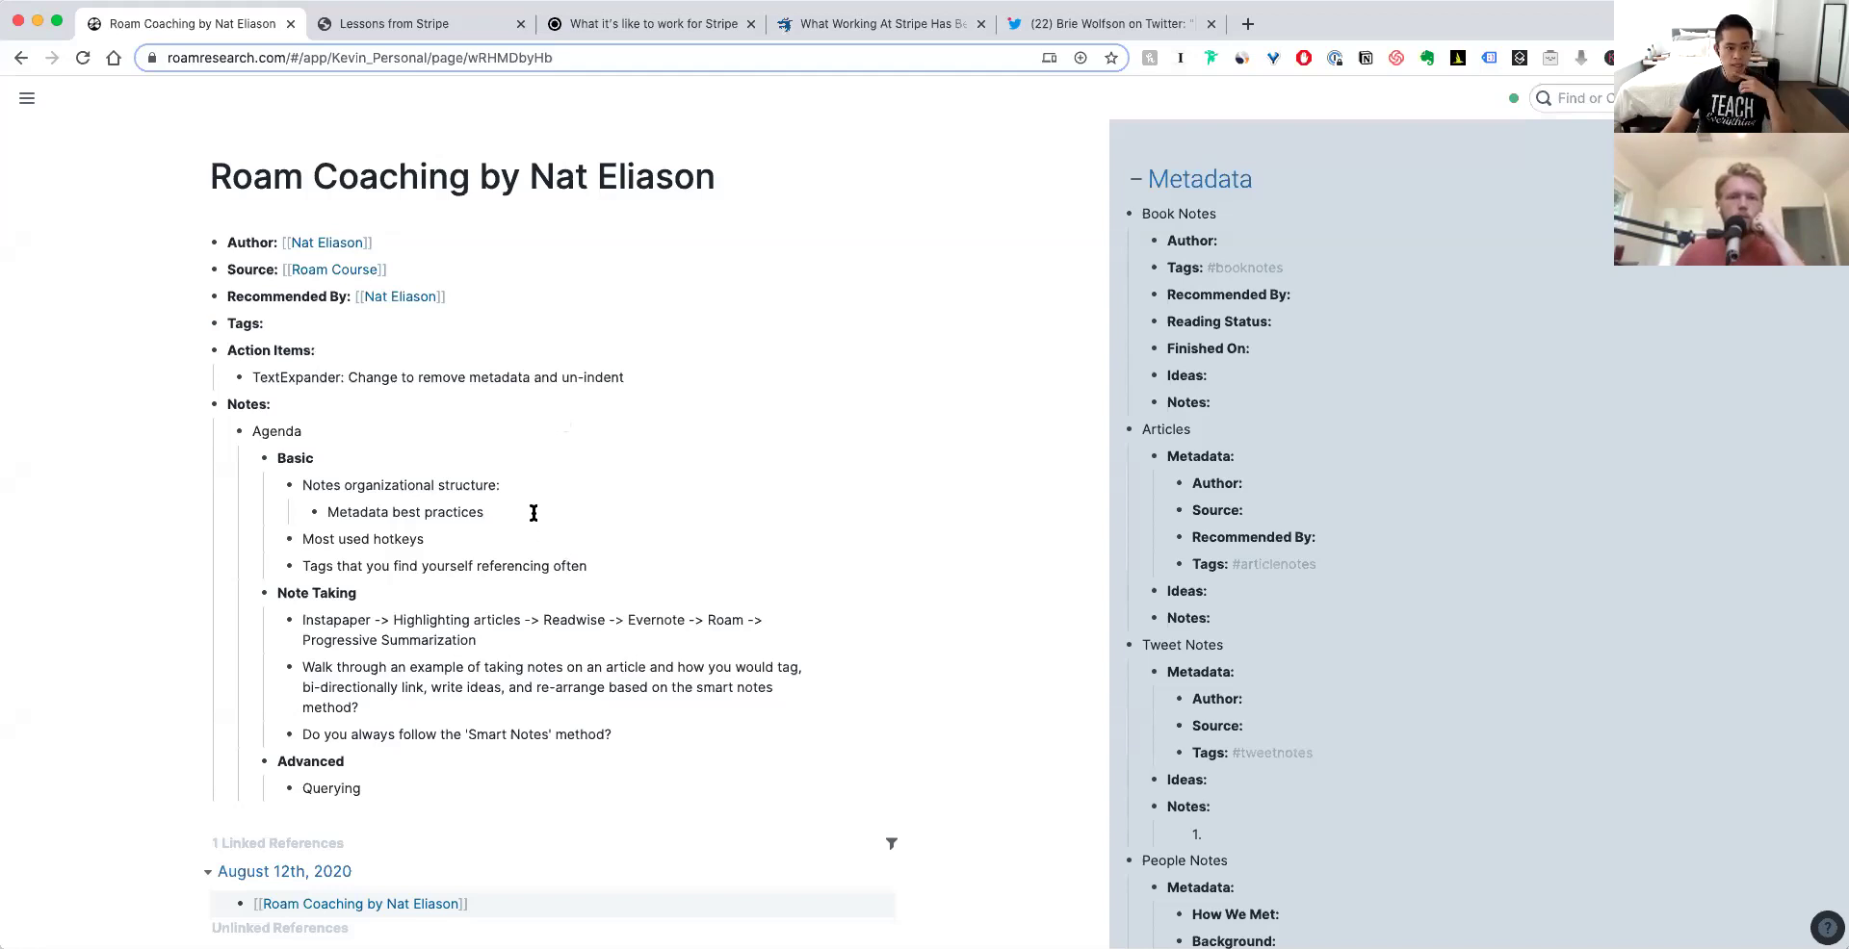
# - Delete the Metadata heading from the Articles template, moving its Author field up to the template's top level
pyautogui.click(1404, 276)
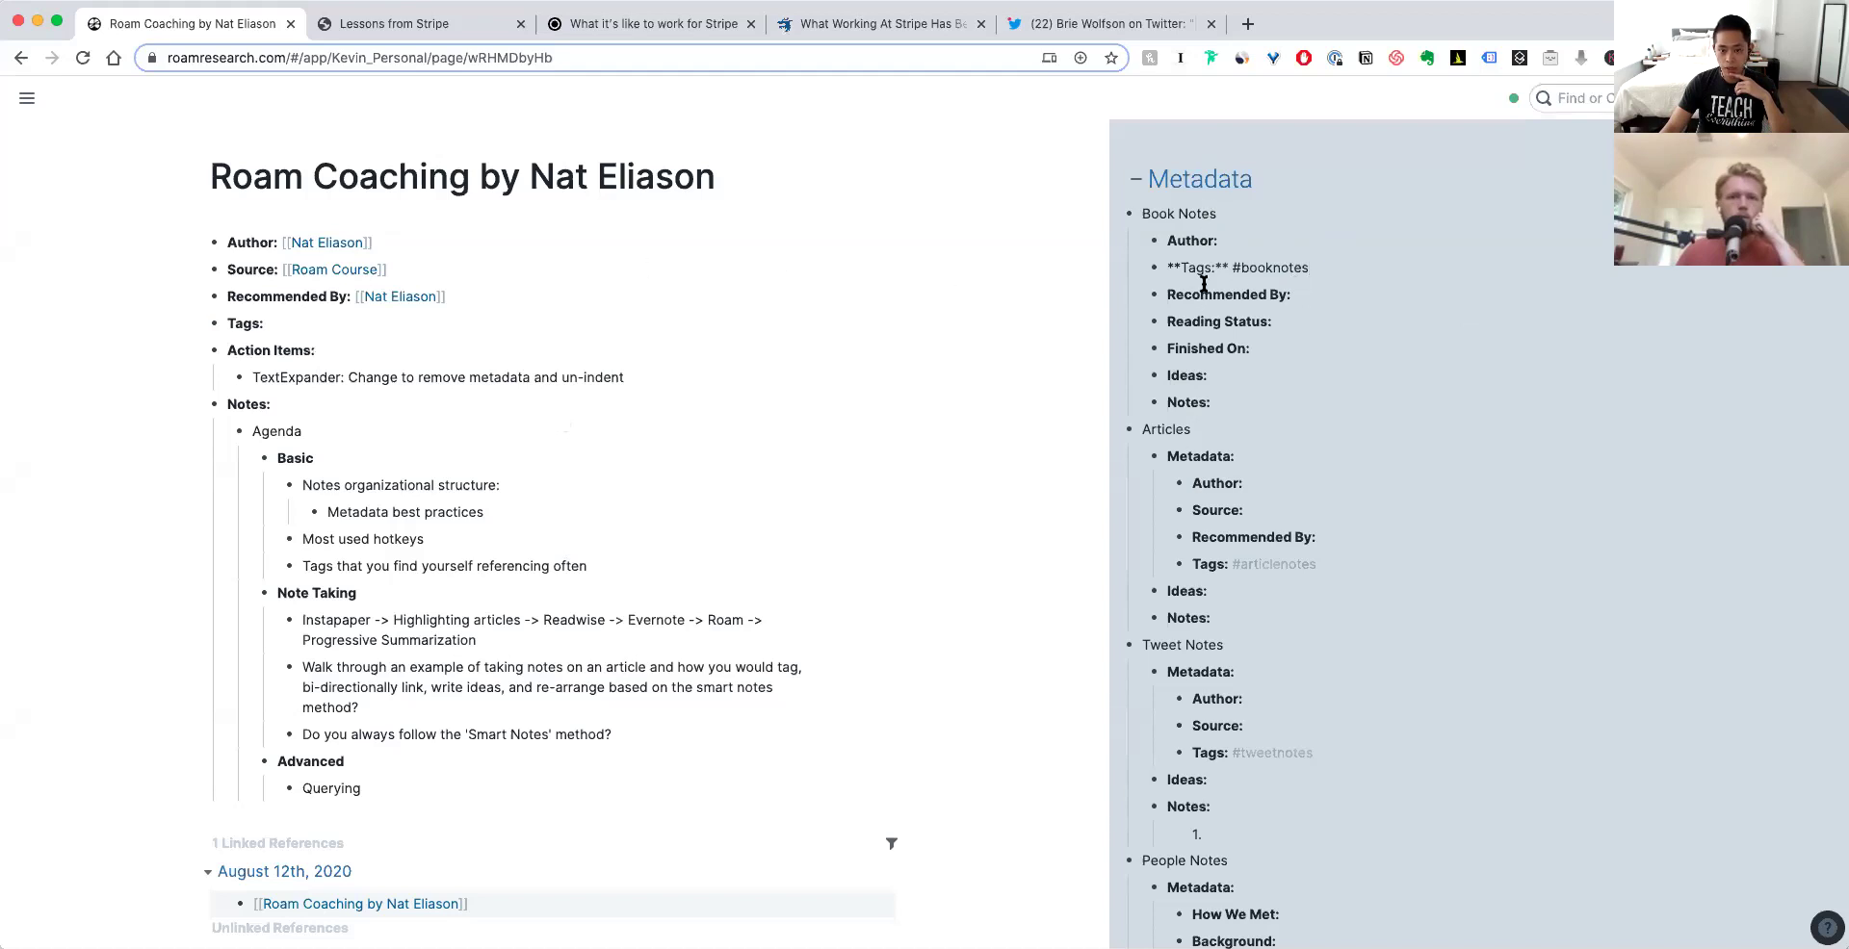
pyautogui.click(1268, 459)
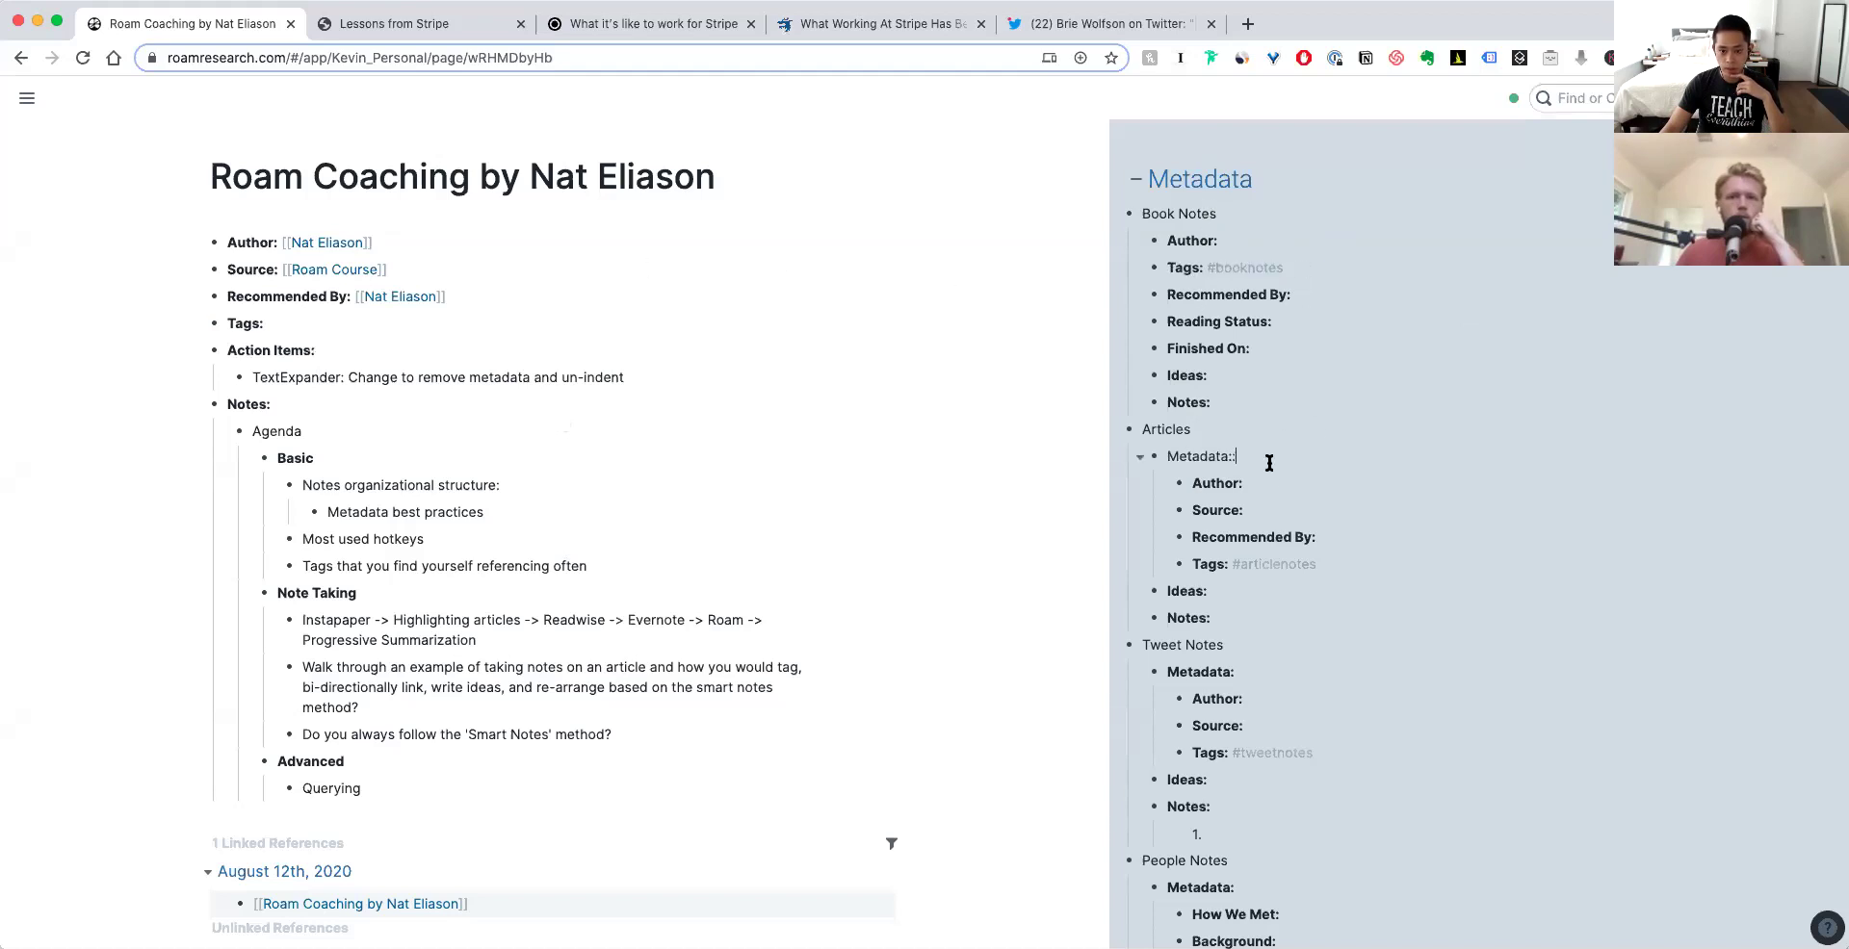
pyautogui.press('super+a')
pyautogui.press('BackSpace')
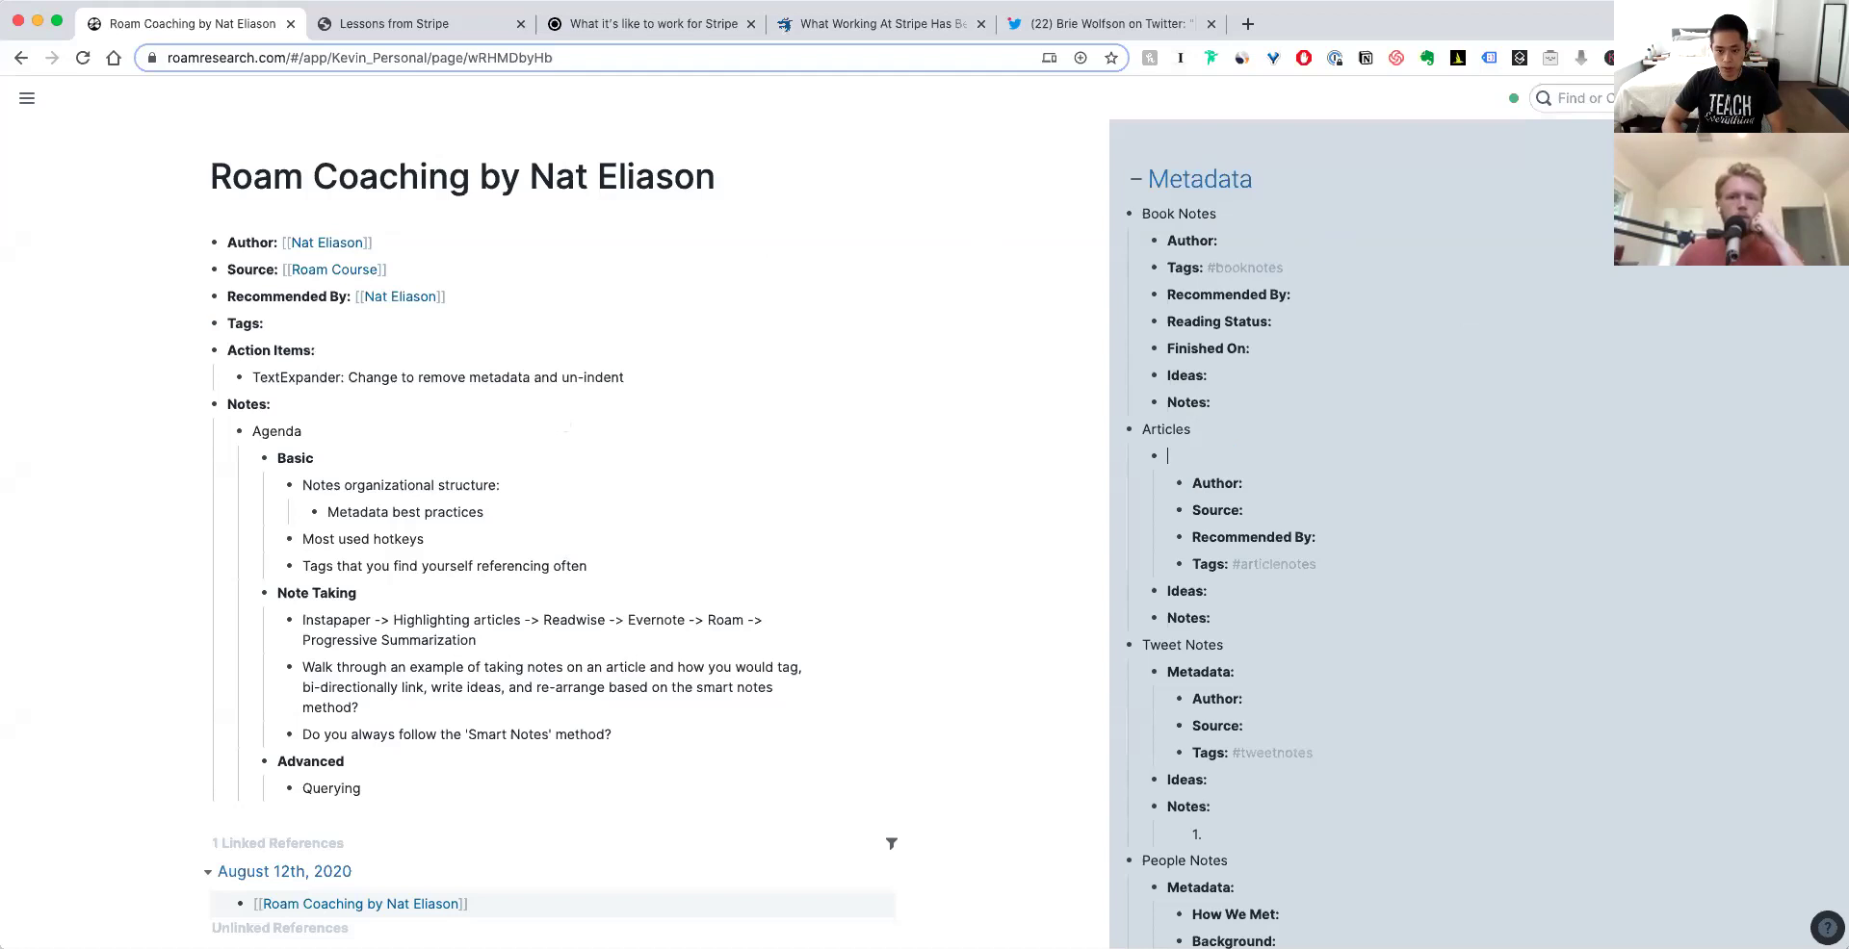
pyautogui.press('Delete')
pyautogui.press('Down')
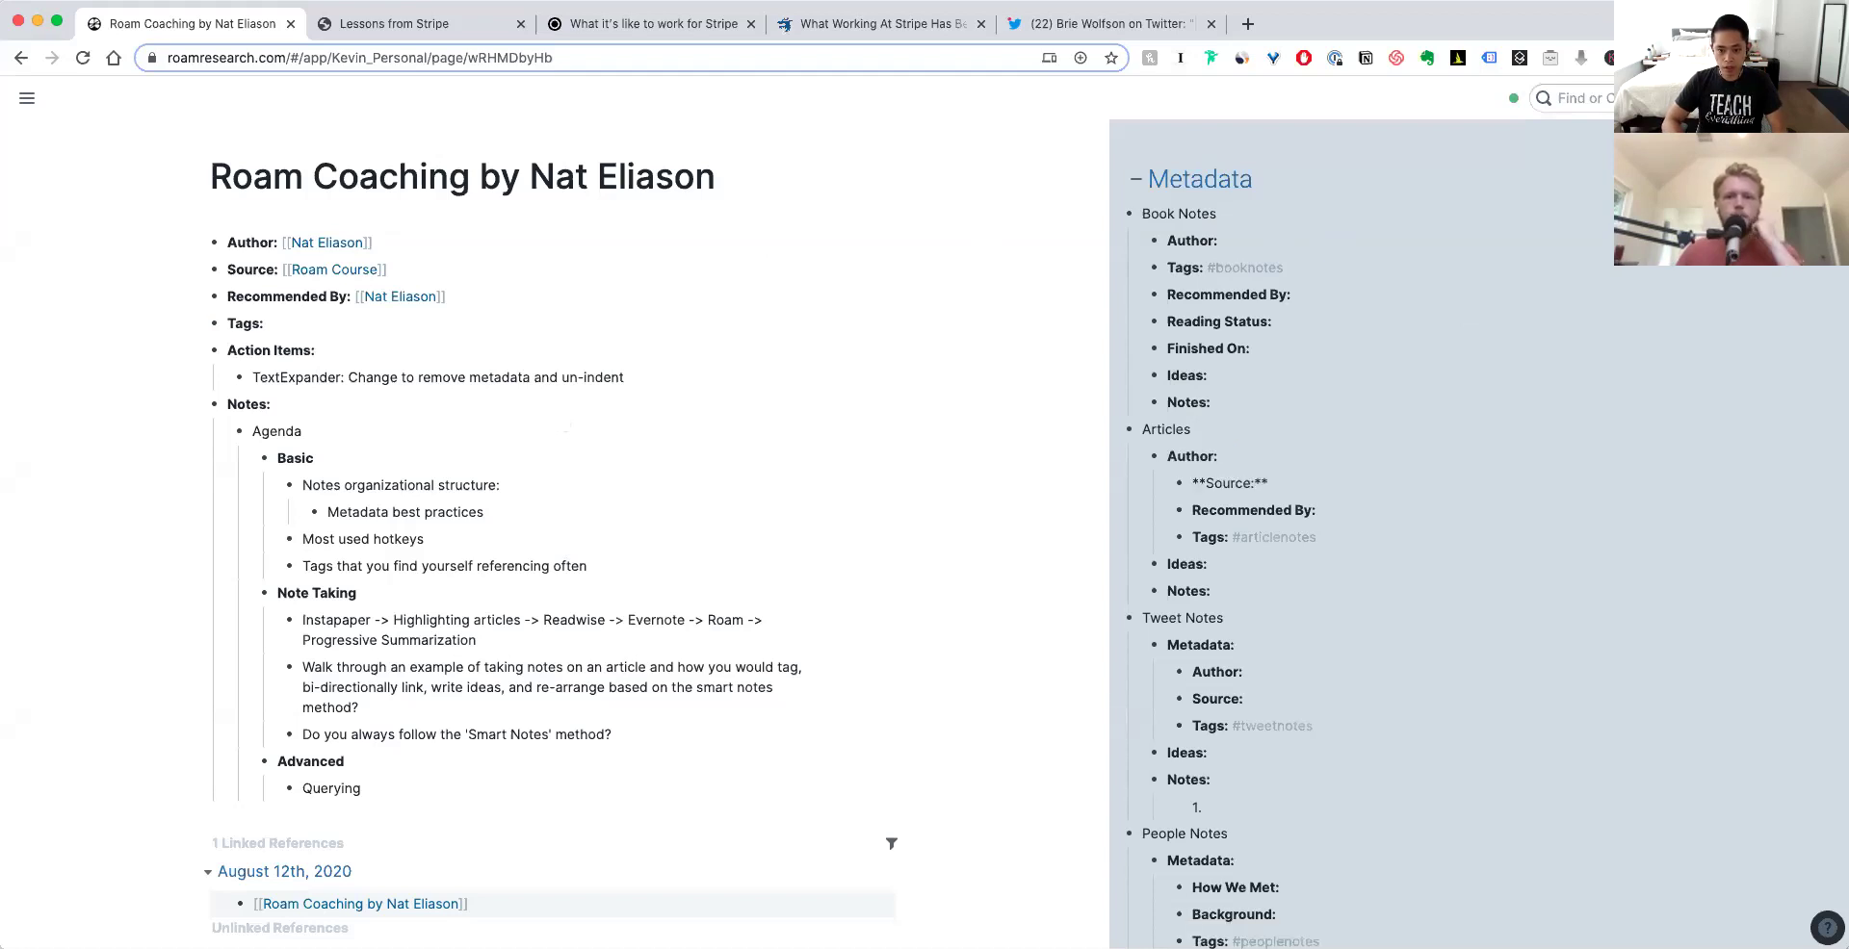
# - Un-indent the Source, Recommended By and Tags fields of the Articles template to the same level as Author
pyautogui.hotkey('shift', 'Tab')
pyautogui.press('Up')
pyautogui.press('Up')
pyautogui.hotkey('shift', 'Tab')
pyautogui.press('Up')
pyautogui.hotkey('shift', 'Tab')
pyautogui.press('Down')
pyautogui.press('Down')
pyautogui.press('Down')
pyautogui.press('Down')
pyautogui.press('Down')
pyautogui.press('Down')
pyautogui.press('Down')
pyautogui.press('Down')
pyautogui.press('Down')
pyautogui.press('Down')
pyautogui.press('Down')
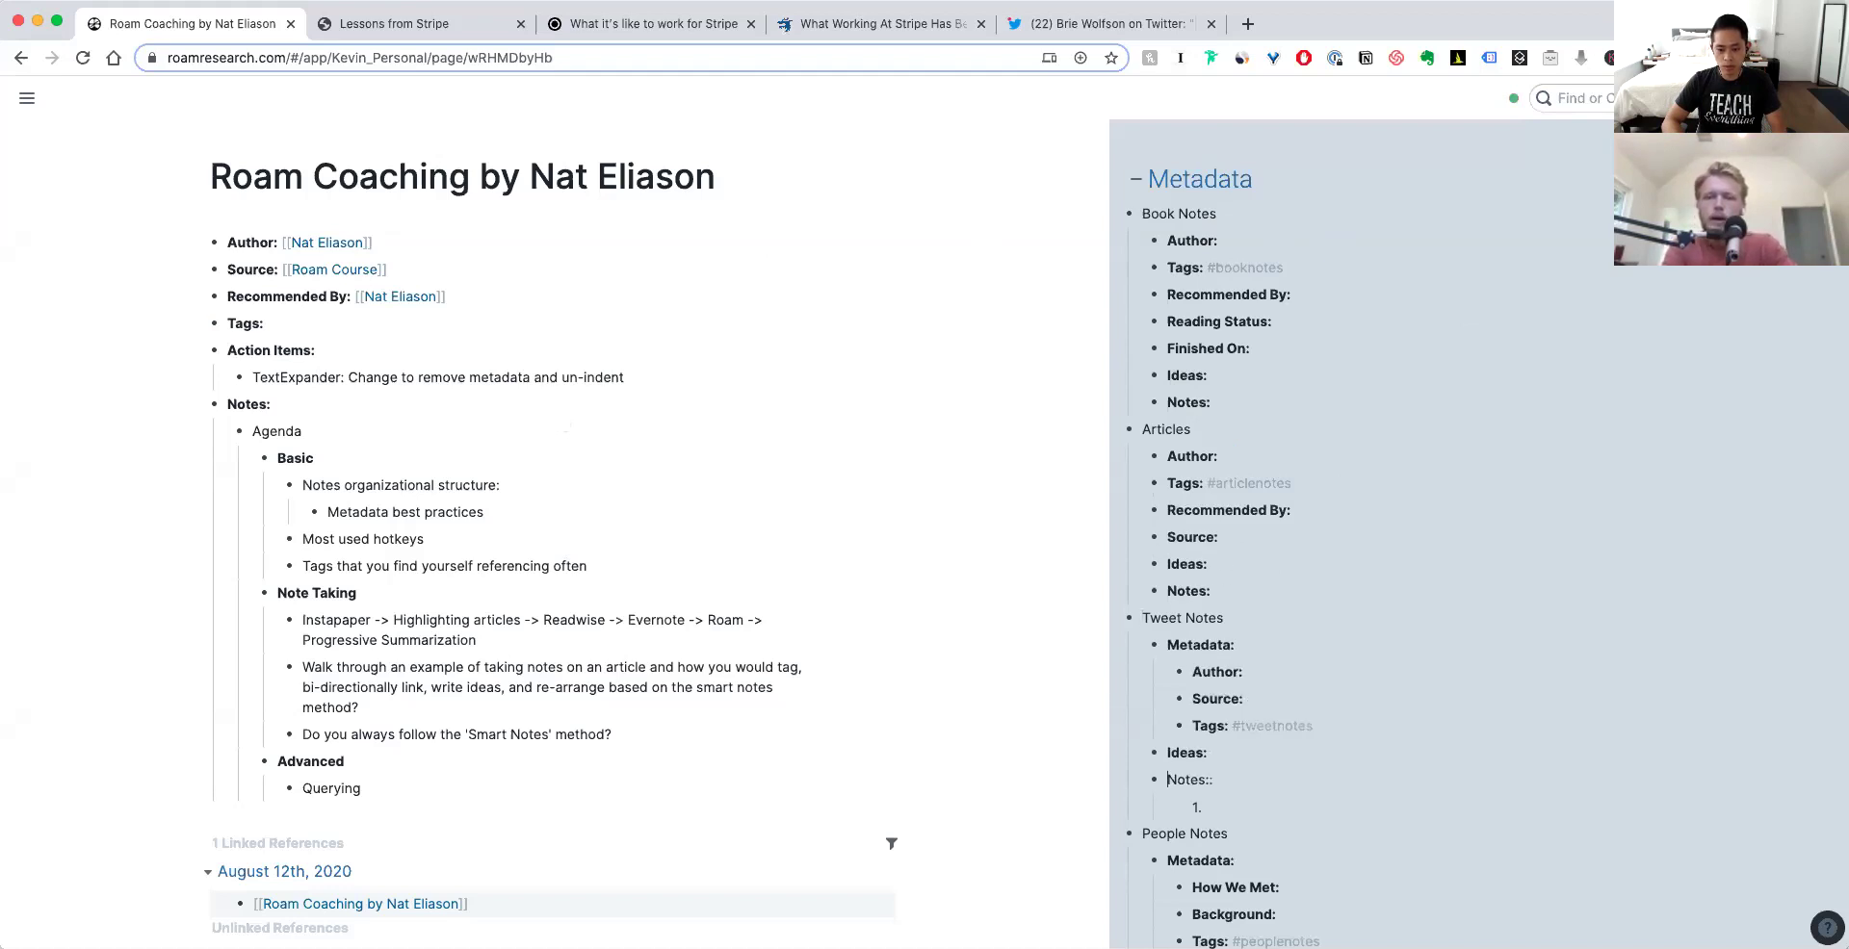
pyautogui.press('Up')
pyautogui.press('Up')
pyautogui.press('Up')
pyautogui.press('Up')
pyautogui.press('Up')
pyautogui.press('Up')
pyautogui.press('Up')
pyautogui.press('Up')
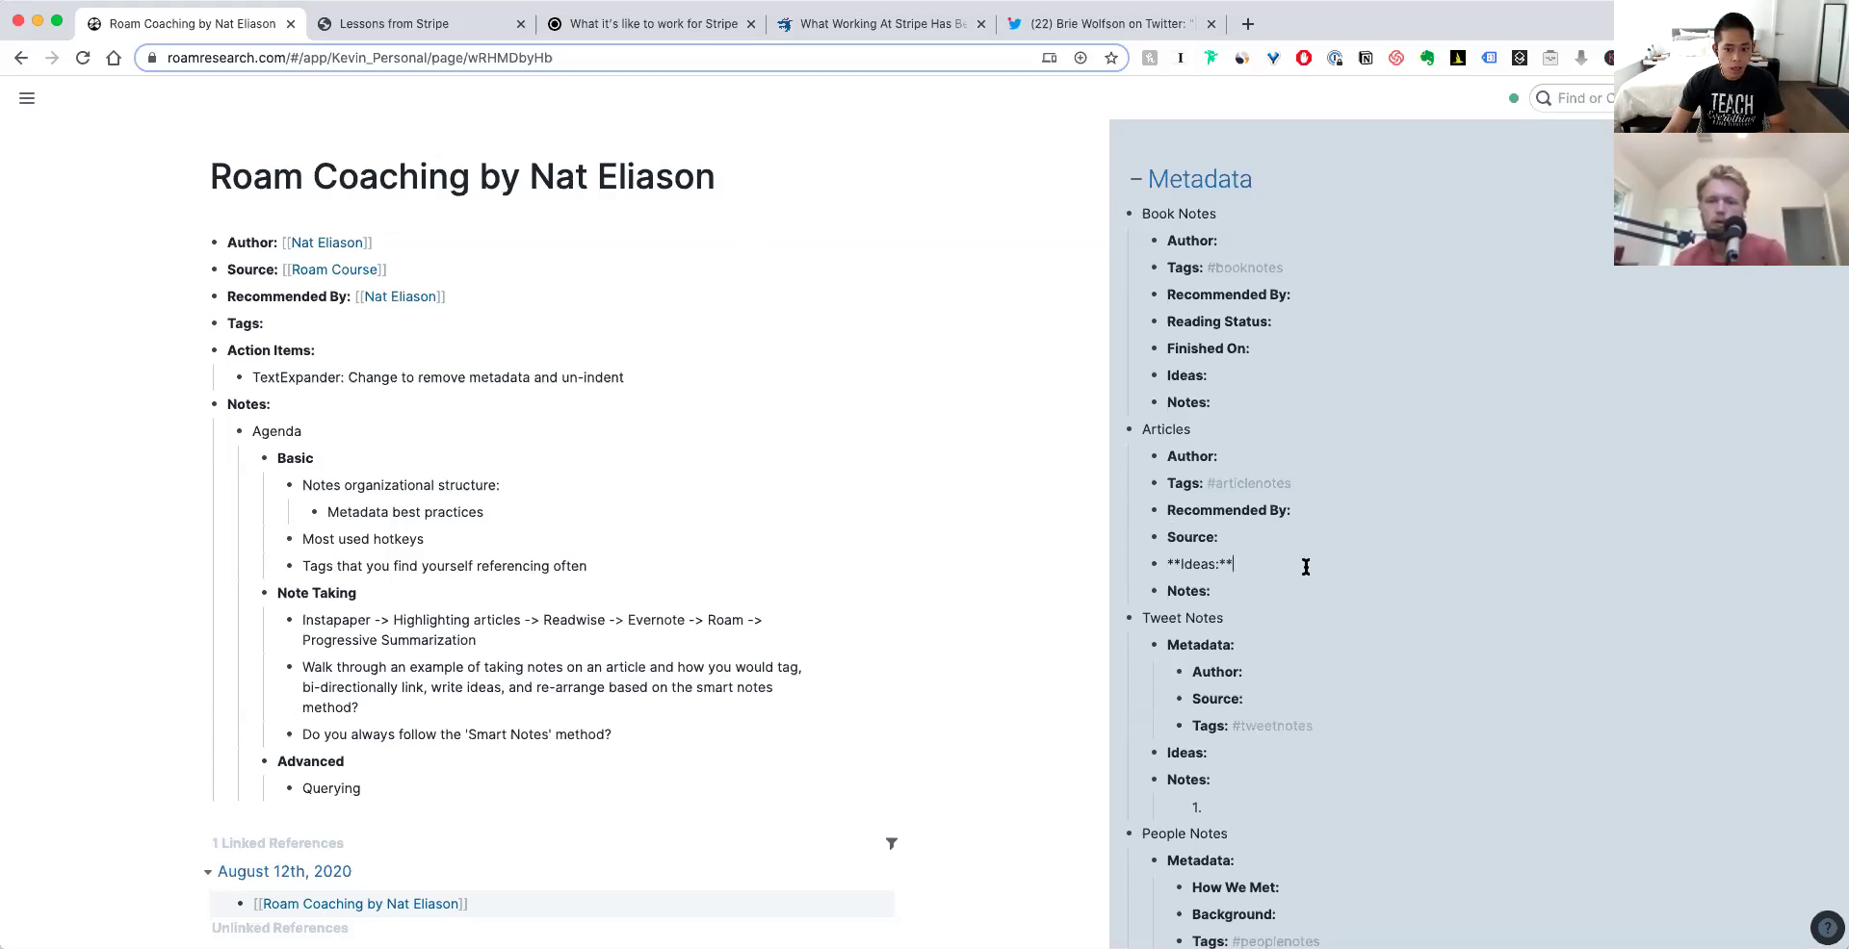
pyautogui.click(826, 499)
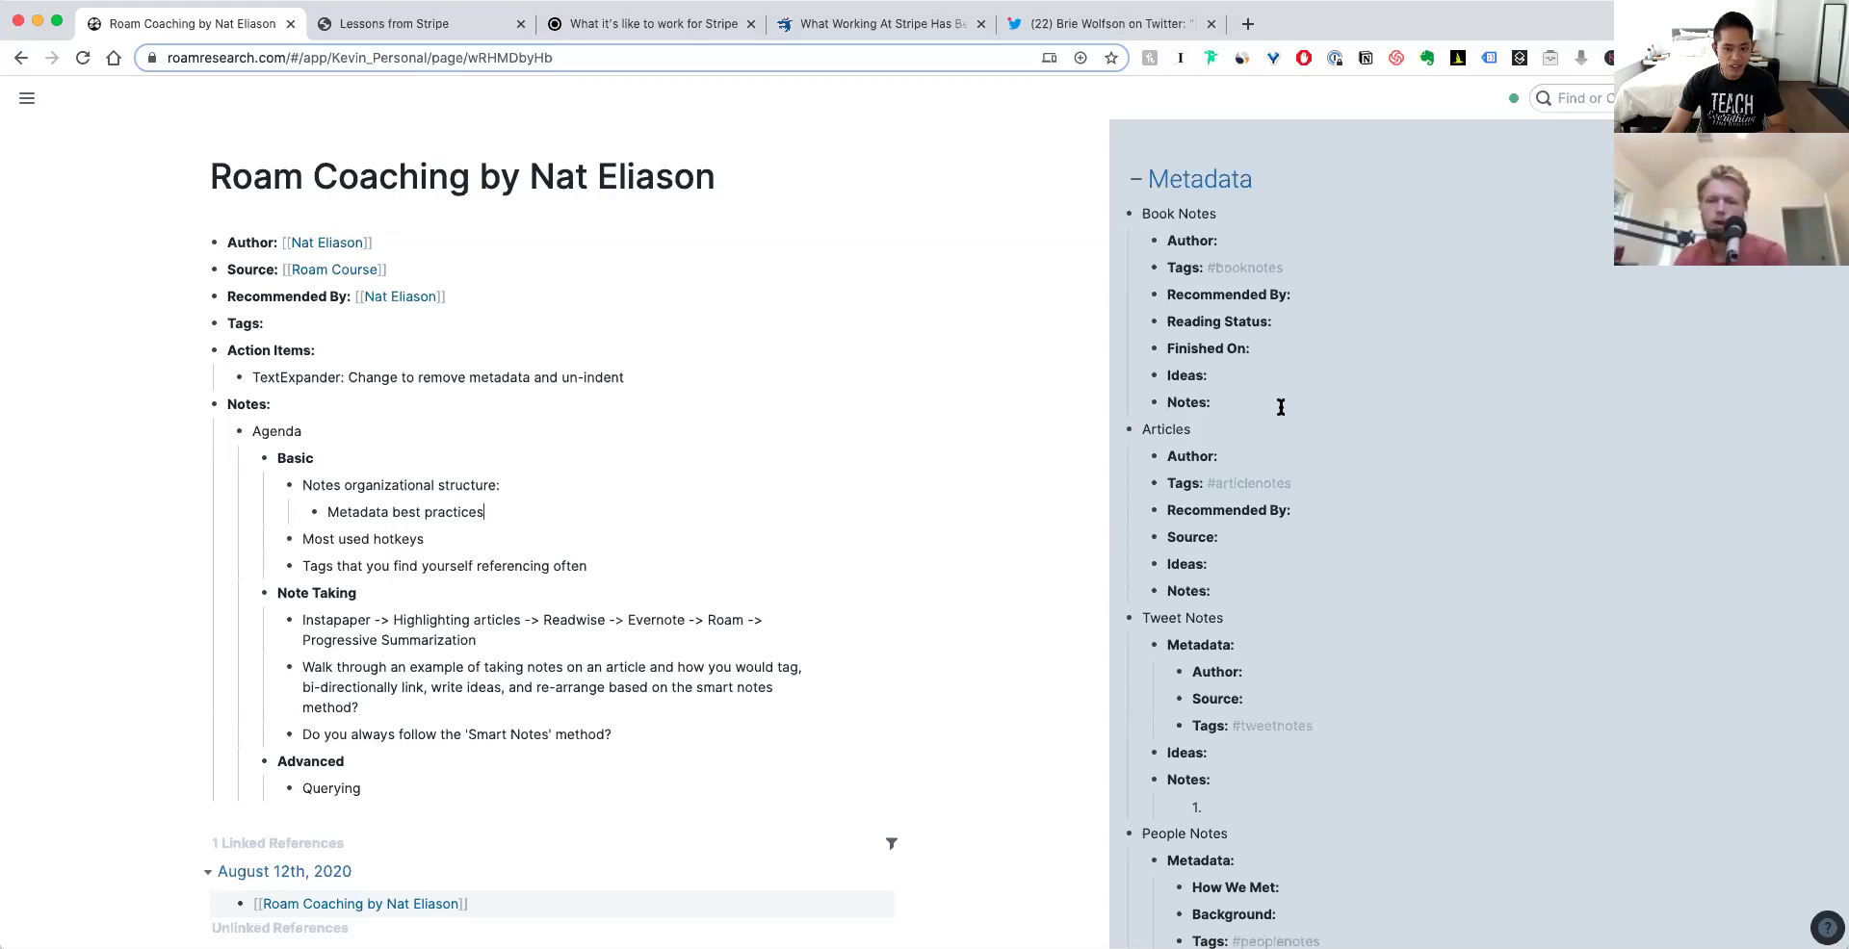
# - Convert the Articles template's Ideas field into an attribute written as "Ideas::"
pyautogui.click(1257, 562)
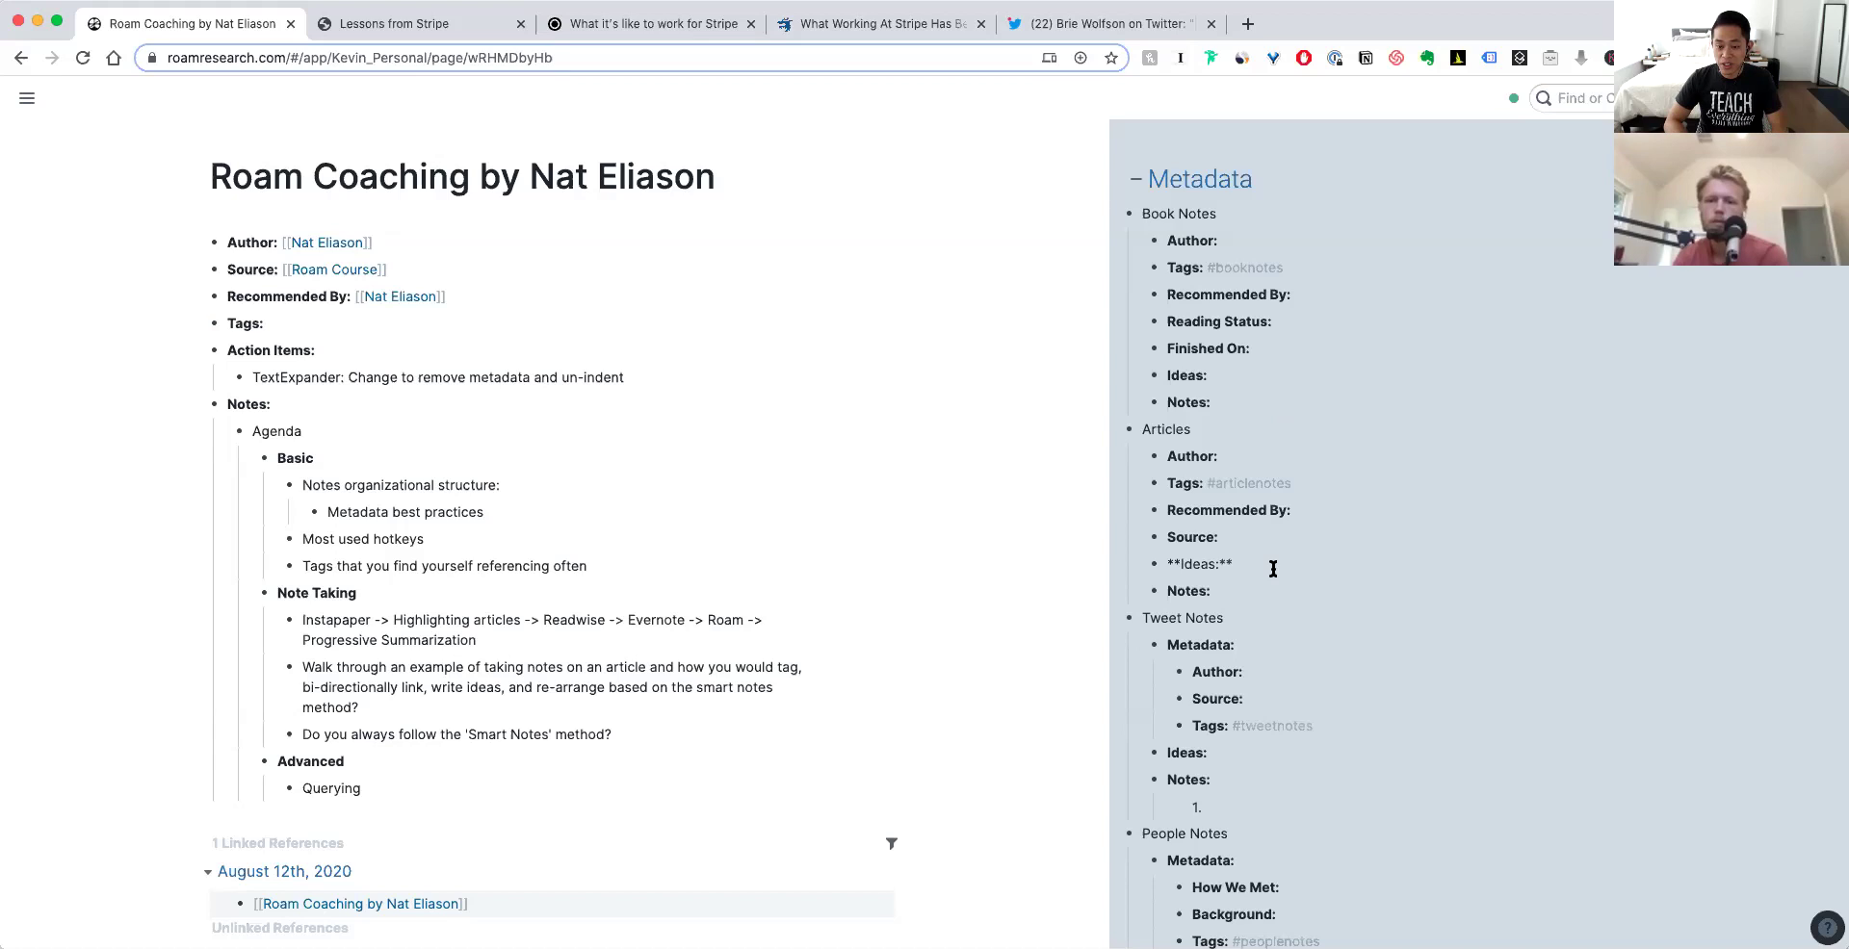
pyautogui.press('BackSpace')
pyautogui.press('BackSpace')
pyautogui.write(':')
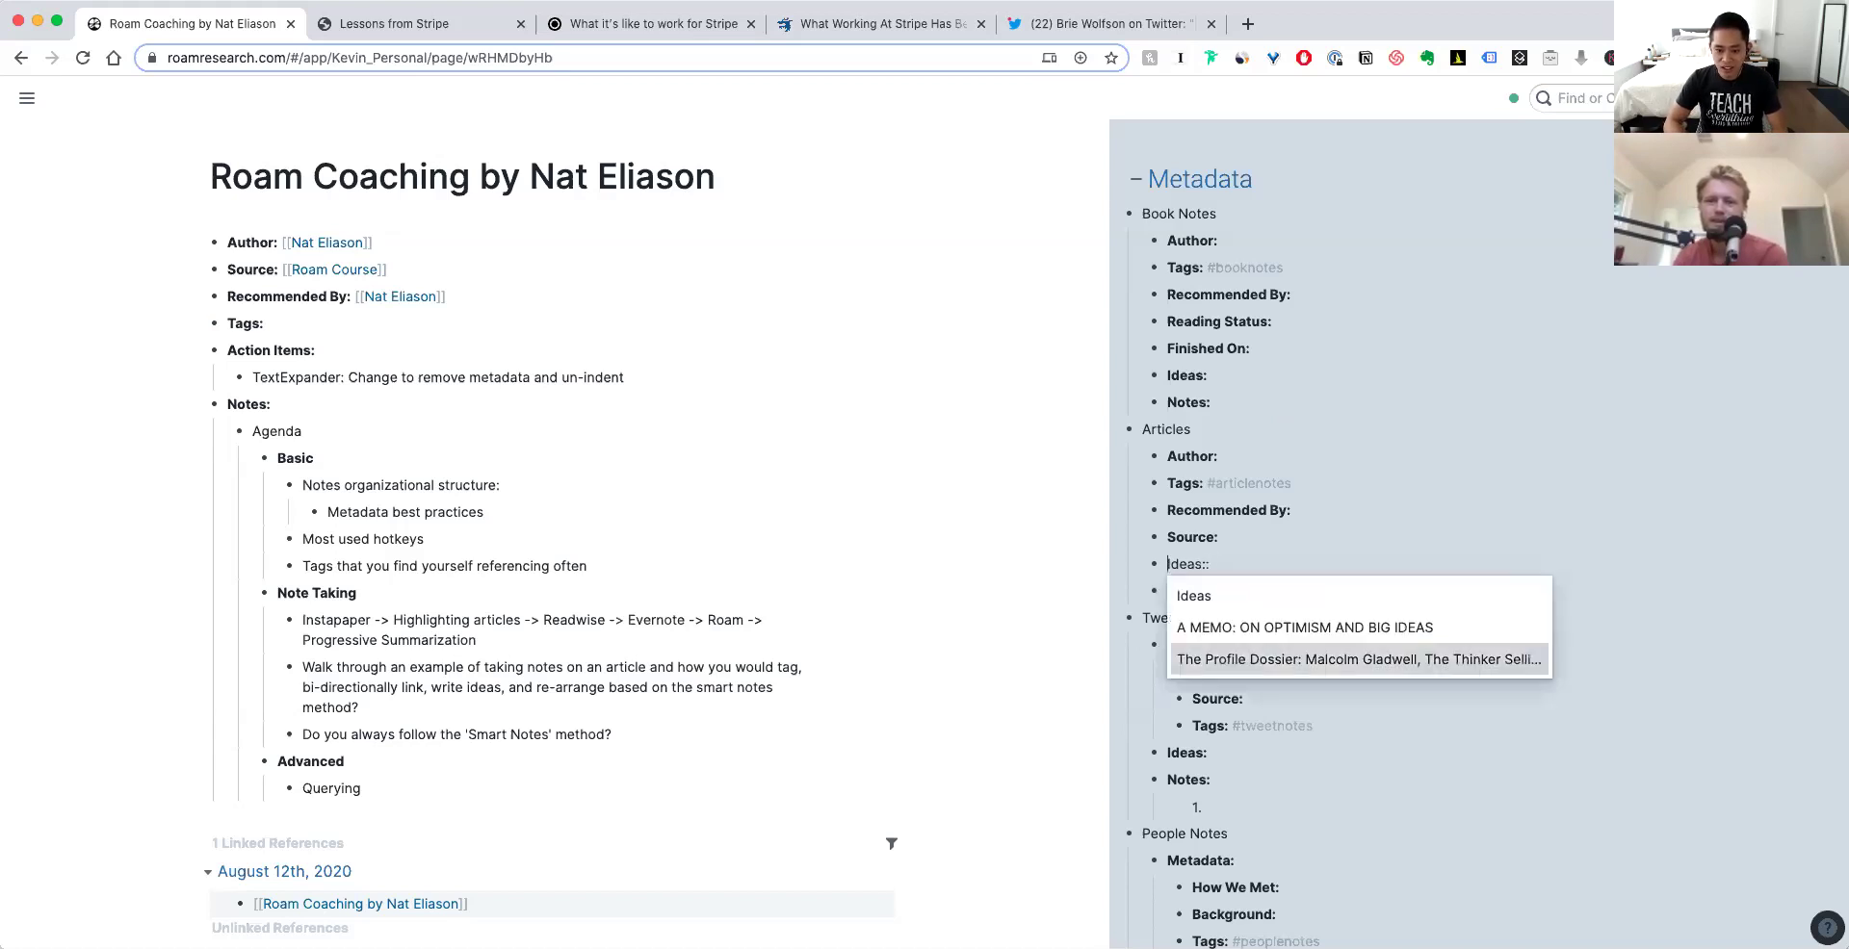
pyautogui.press('Escape')
pyautogui.click(1169, 538)
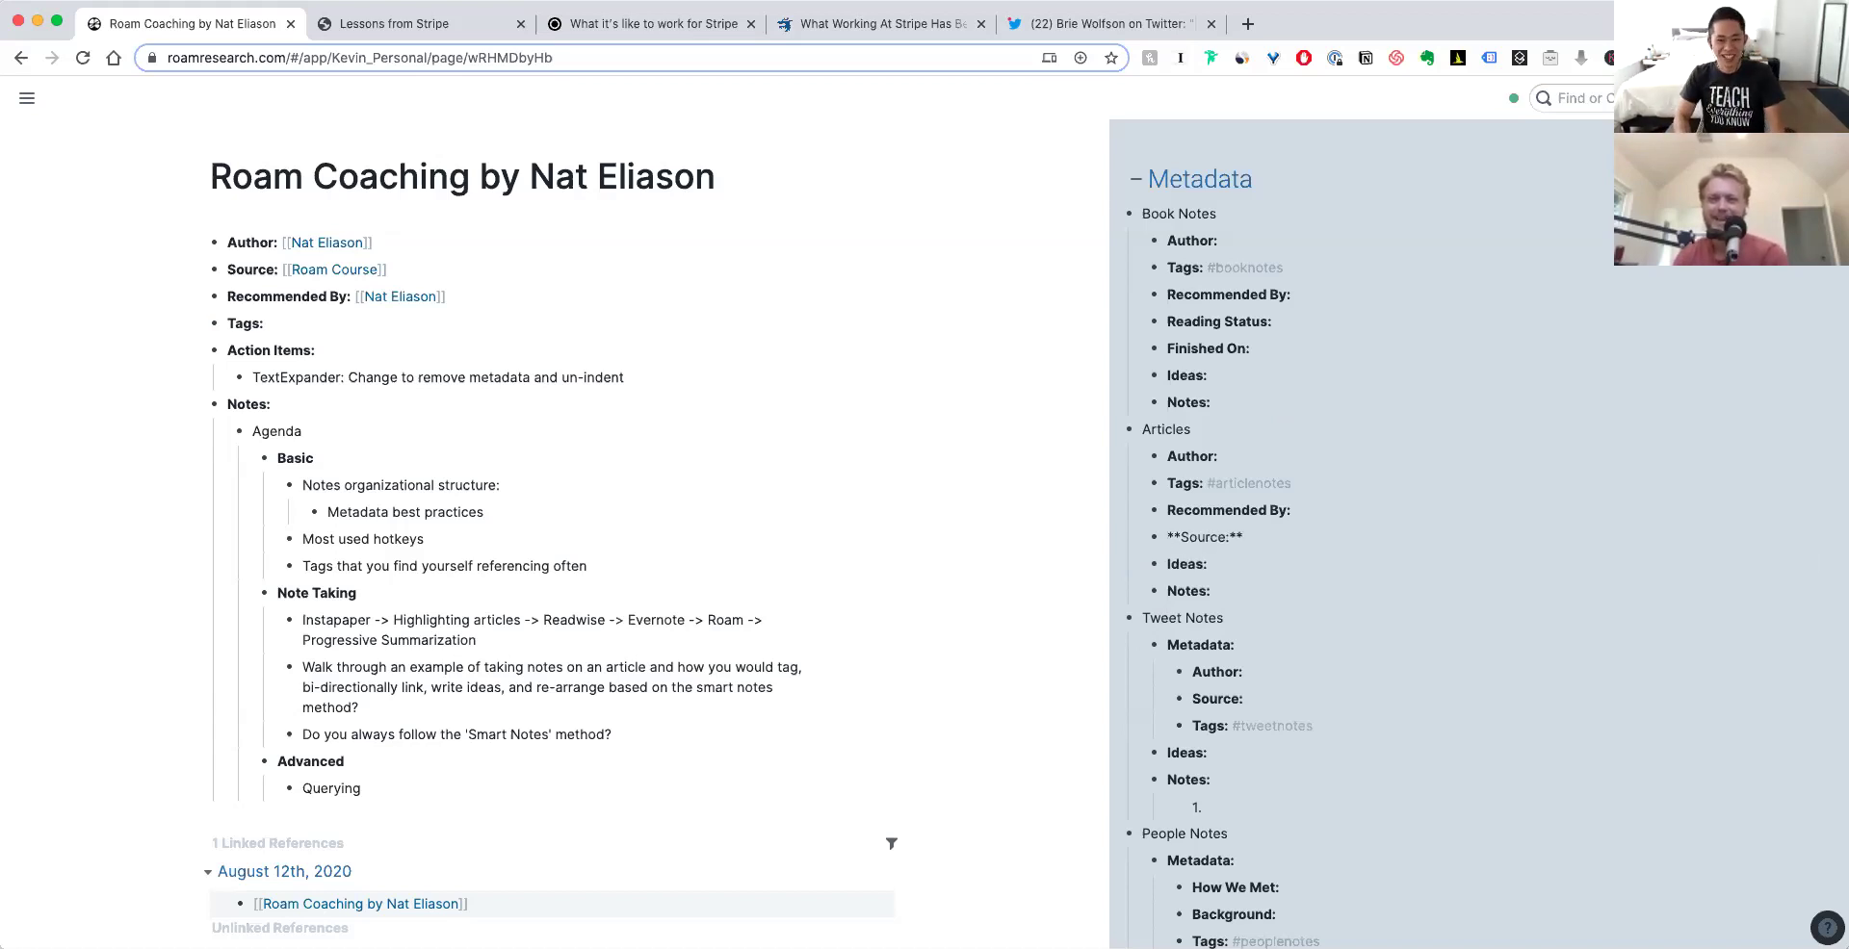
pyautogui.press('Down')
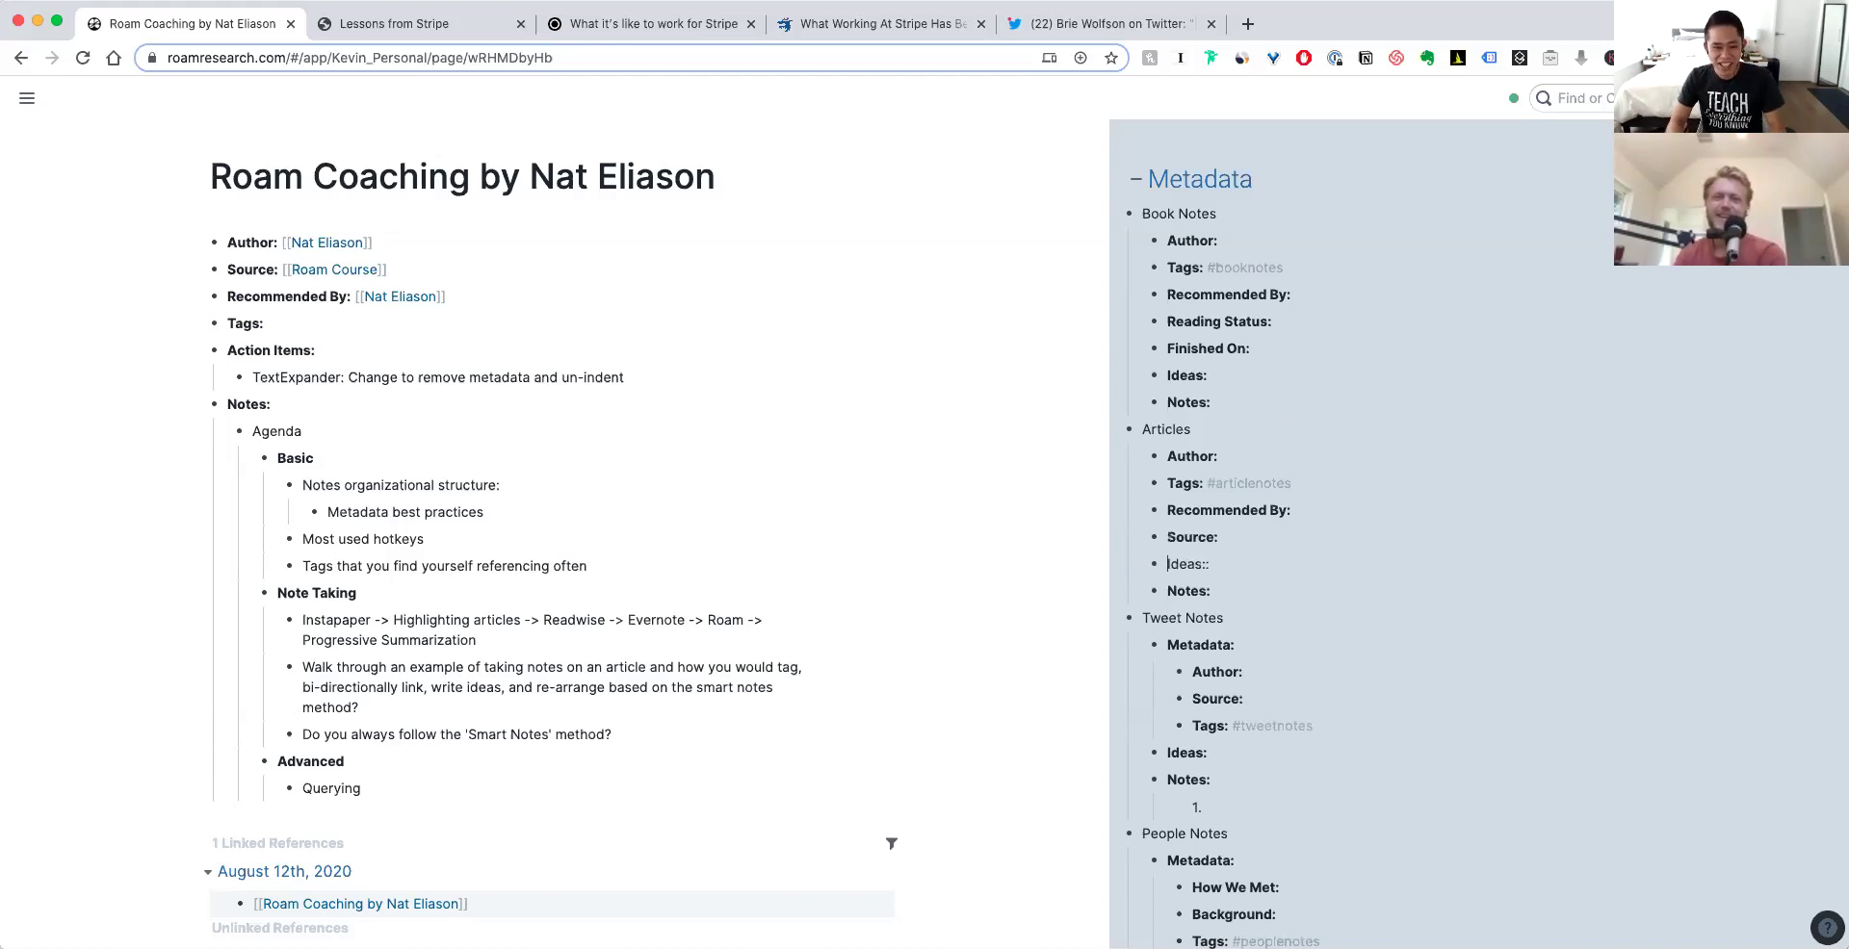
# - Add an action item below the TextExpander one reading "In metadata, change attributes to :: vs. bolding"
pyautogui.click(682, 376)
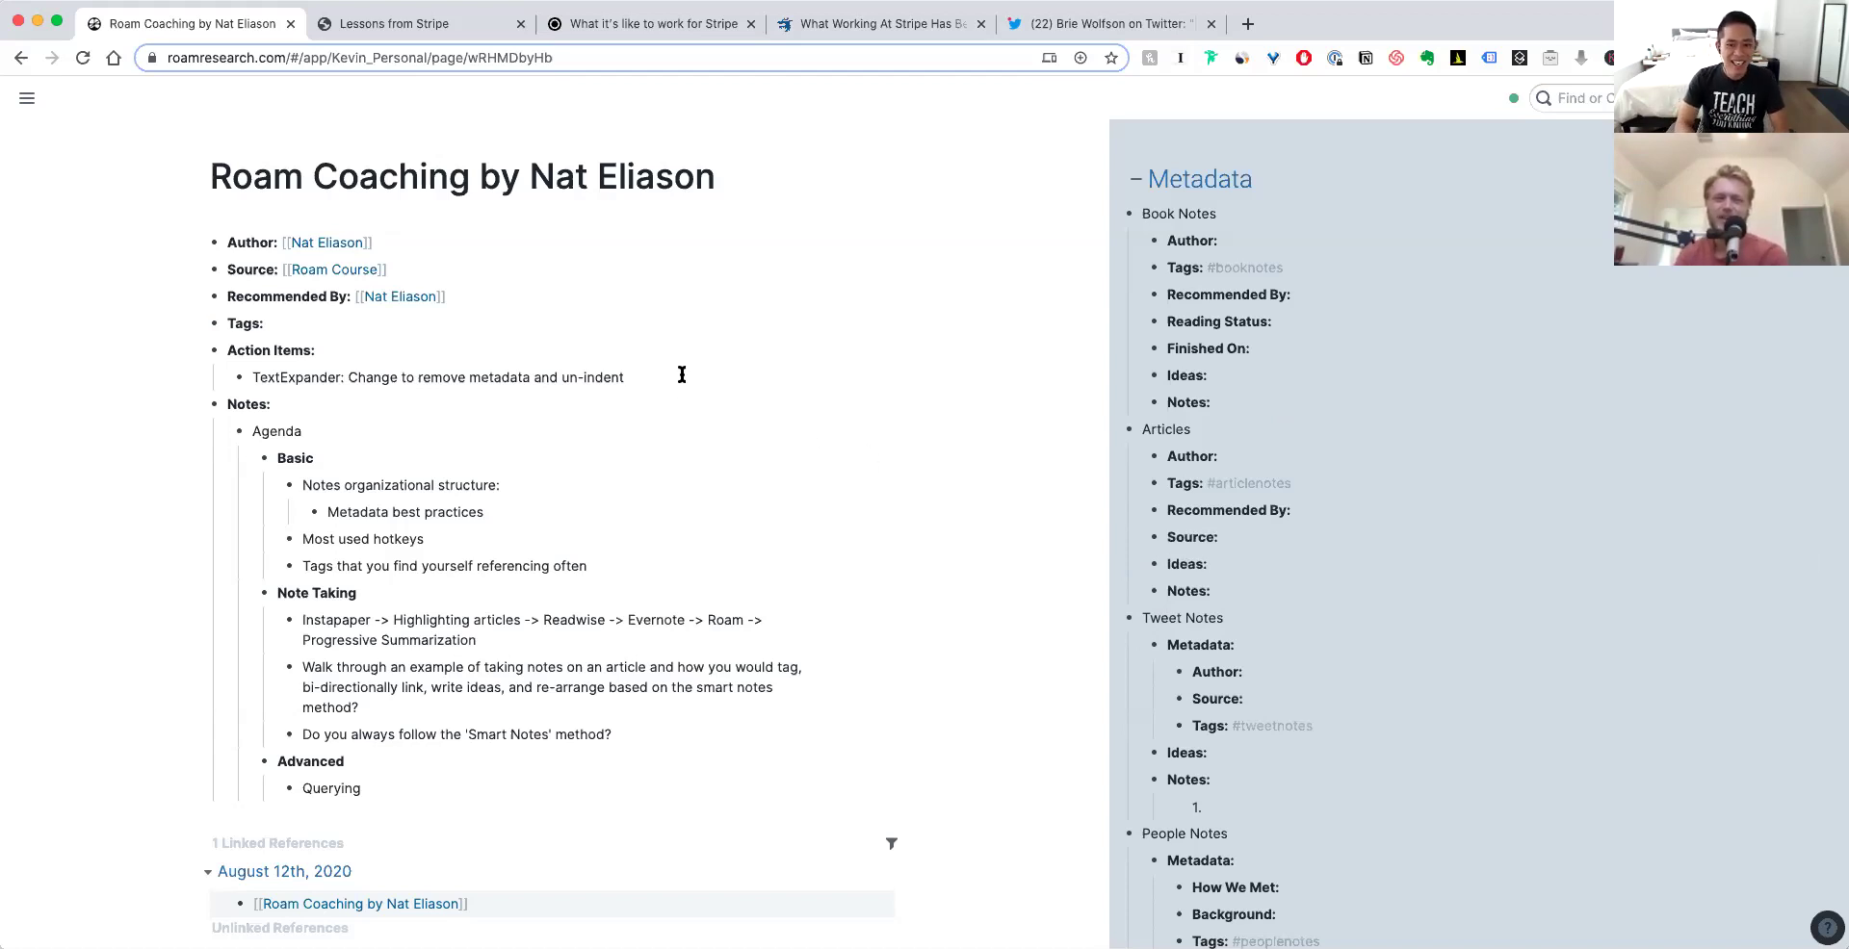
pyautogui.press('Return')
pyautogui.write('In metadata, ')
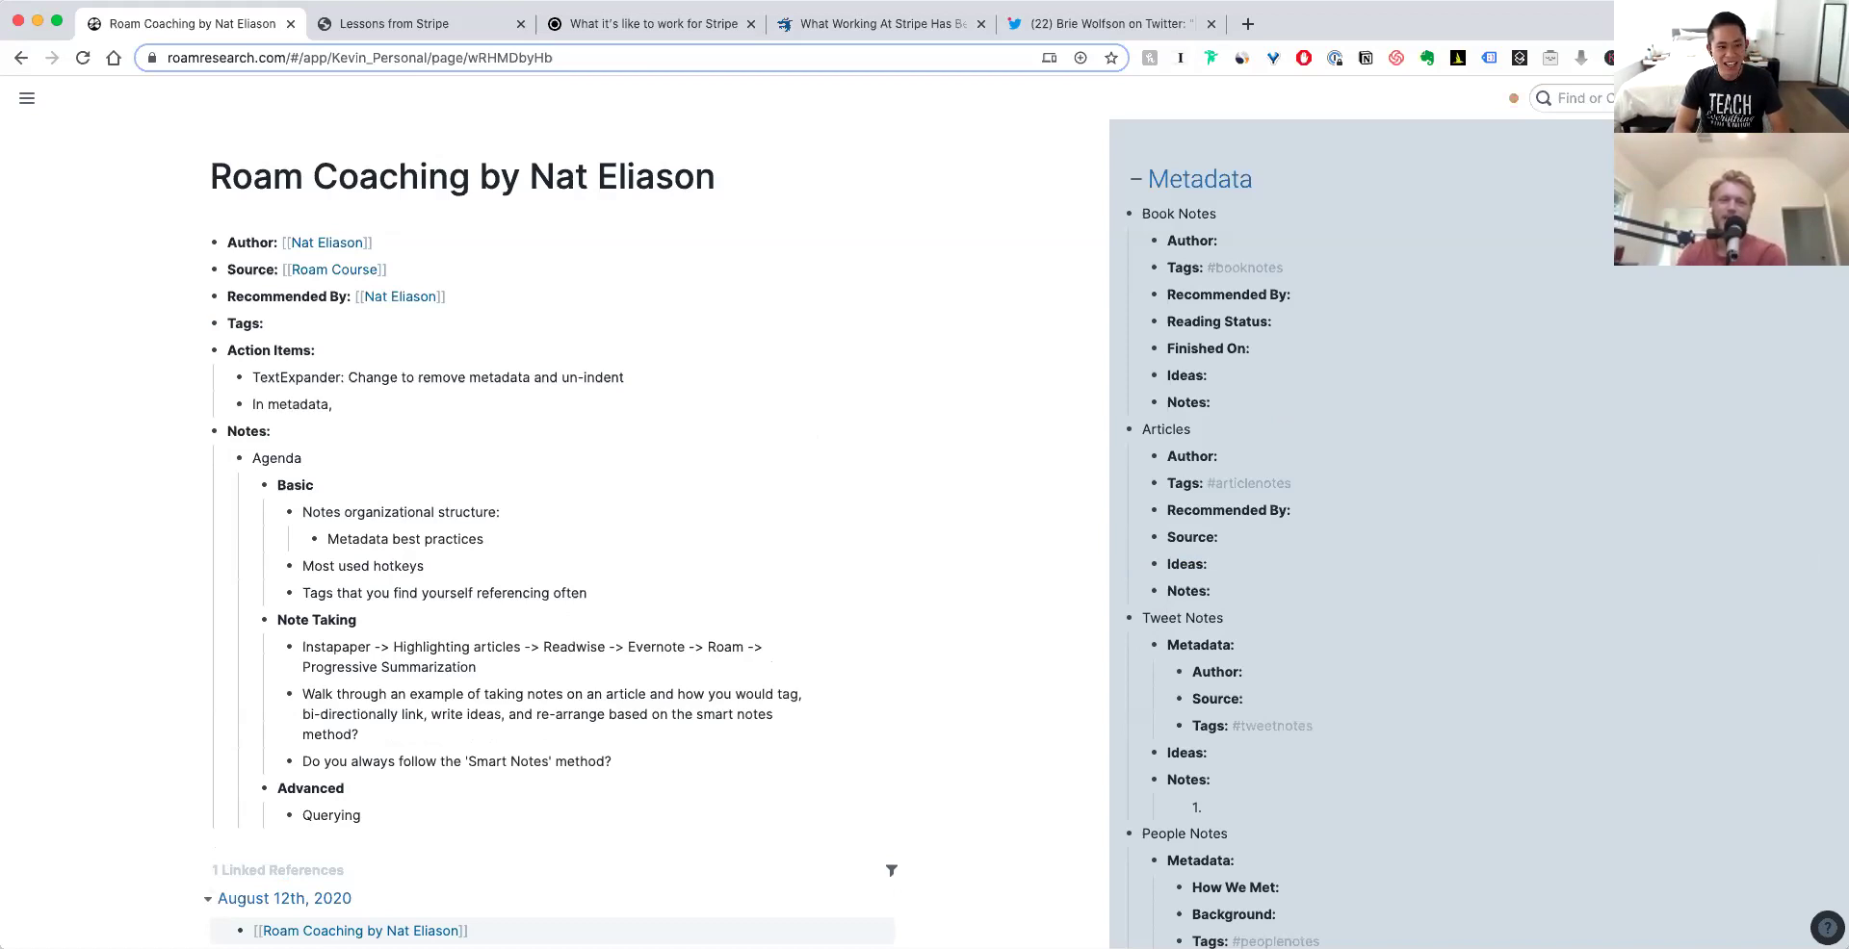
pyautogui.write('change ')
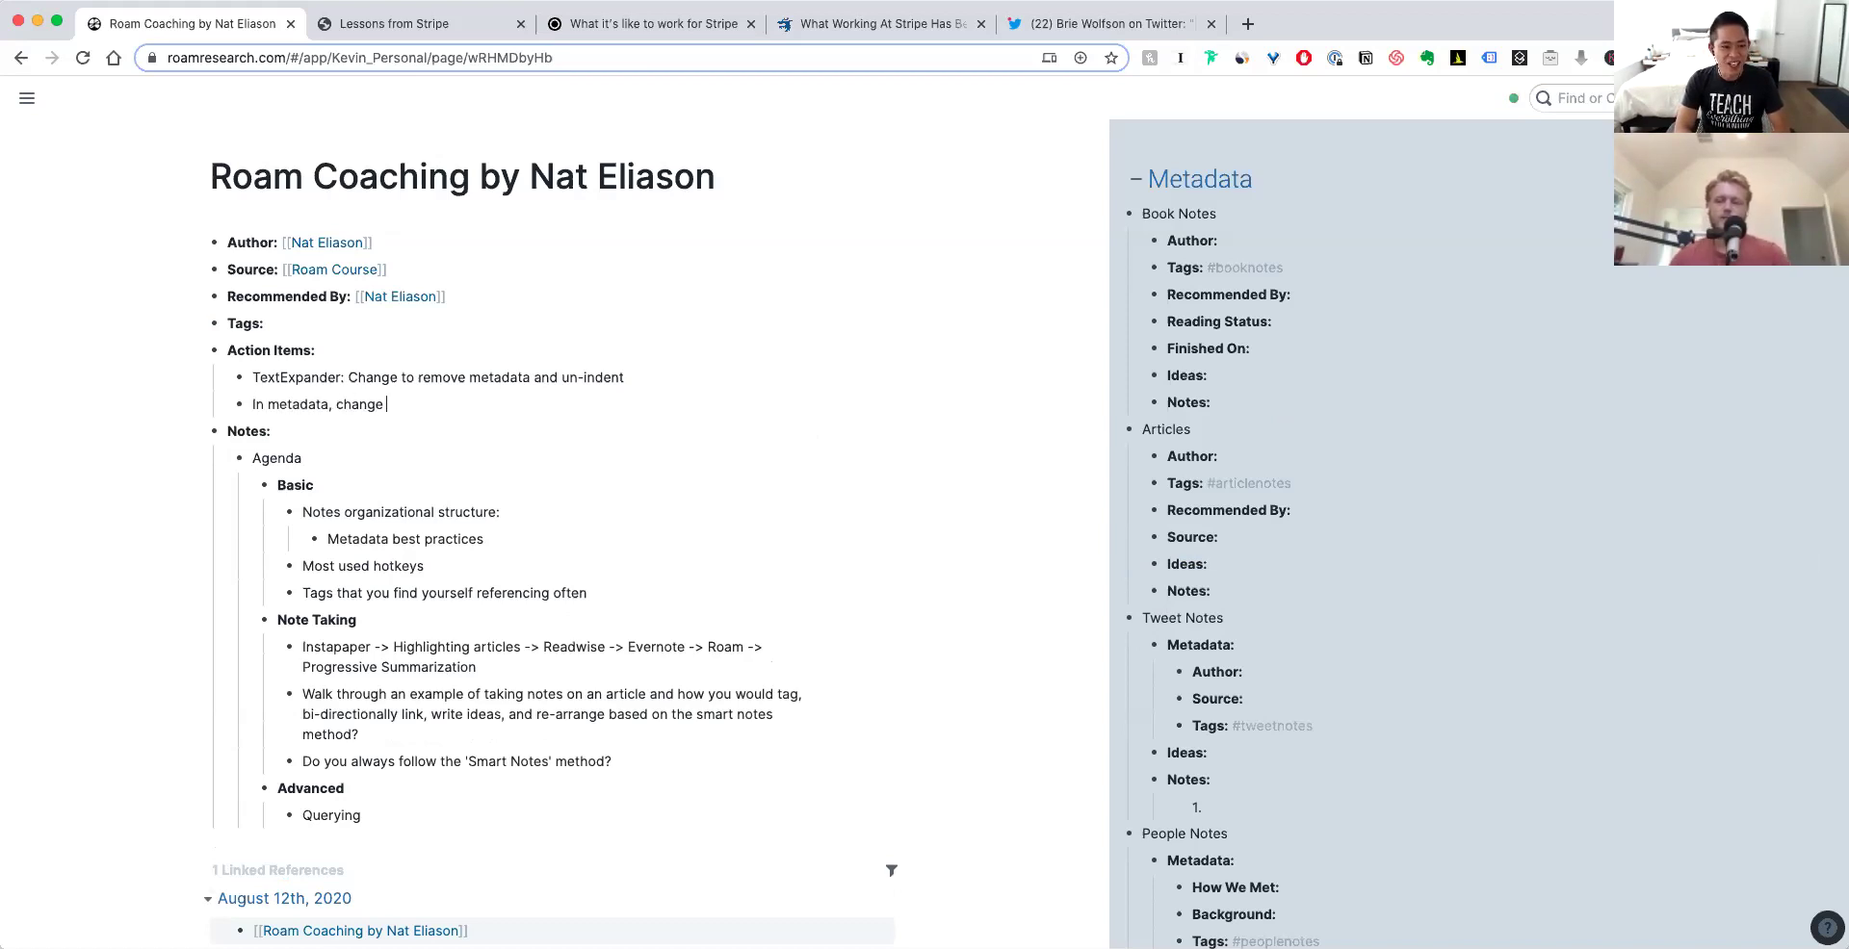
pyautogui.write('attributes to :: vs. bolding')
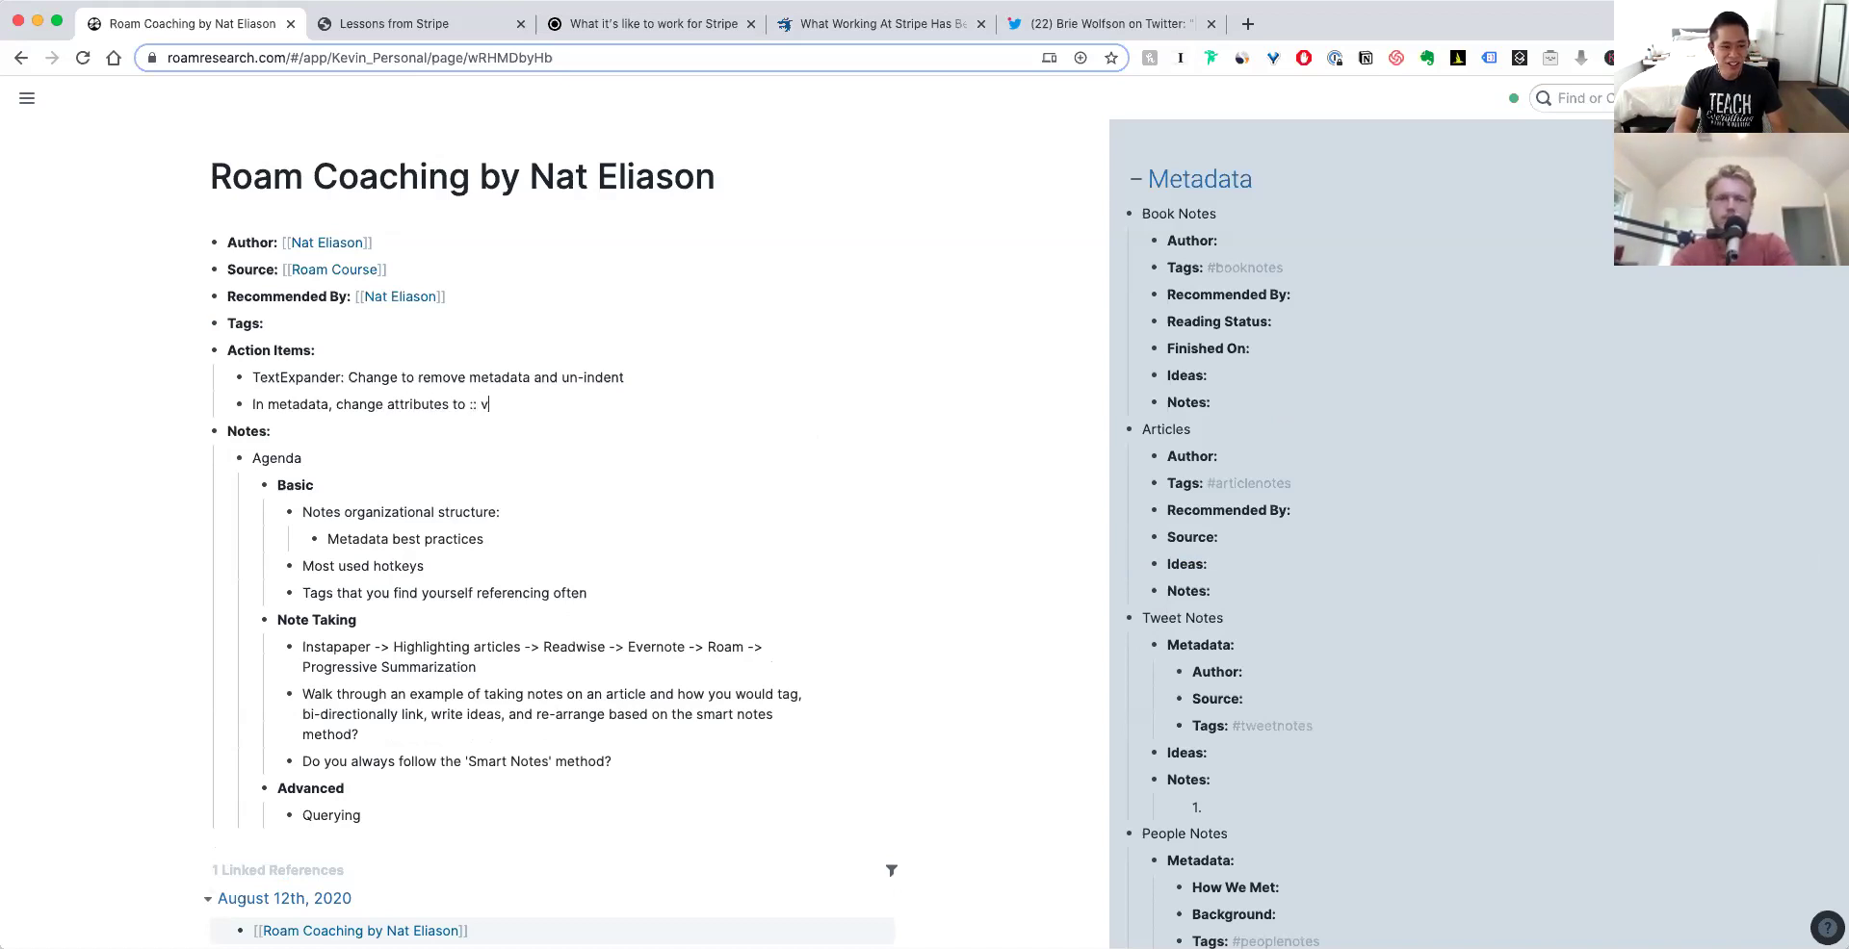
pyautogui.press('Down')
pyautogui.press('Down')
pyautogui.press('Down')
pyautogui.press('Up')
pyautogui.press('Up')
pyautogui.press('Up')
pyautogui.press('Down')
pyautogui.press('Down')
pyautogui.press('Down')
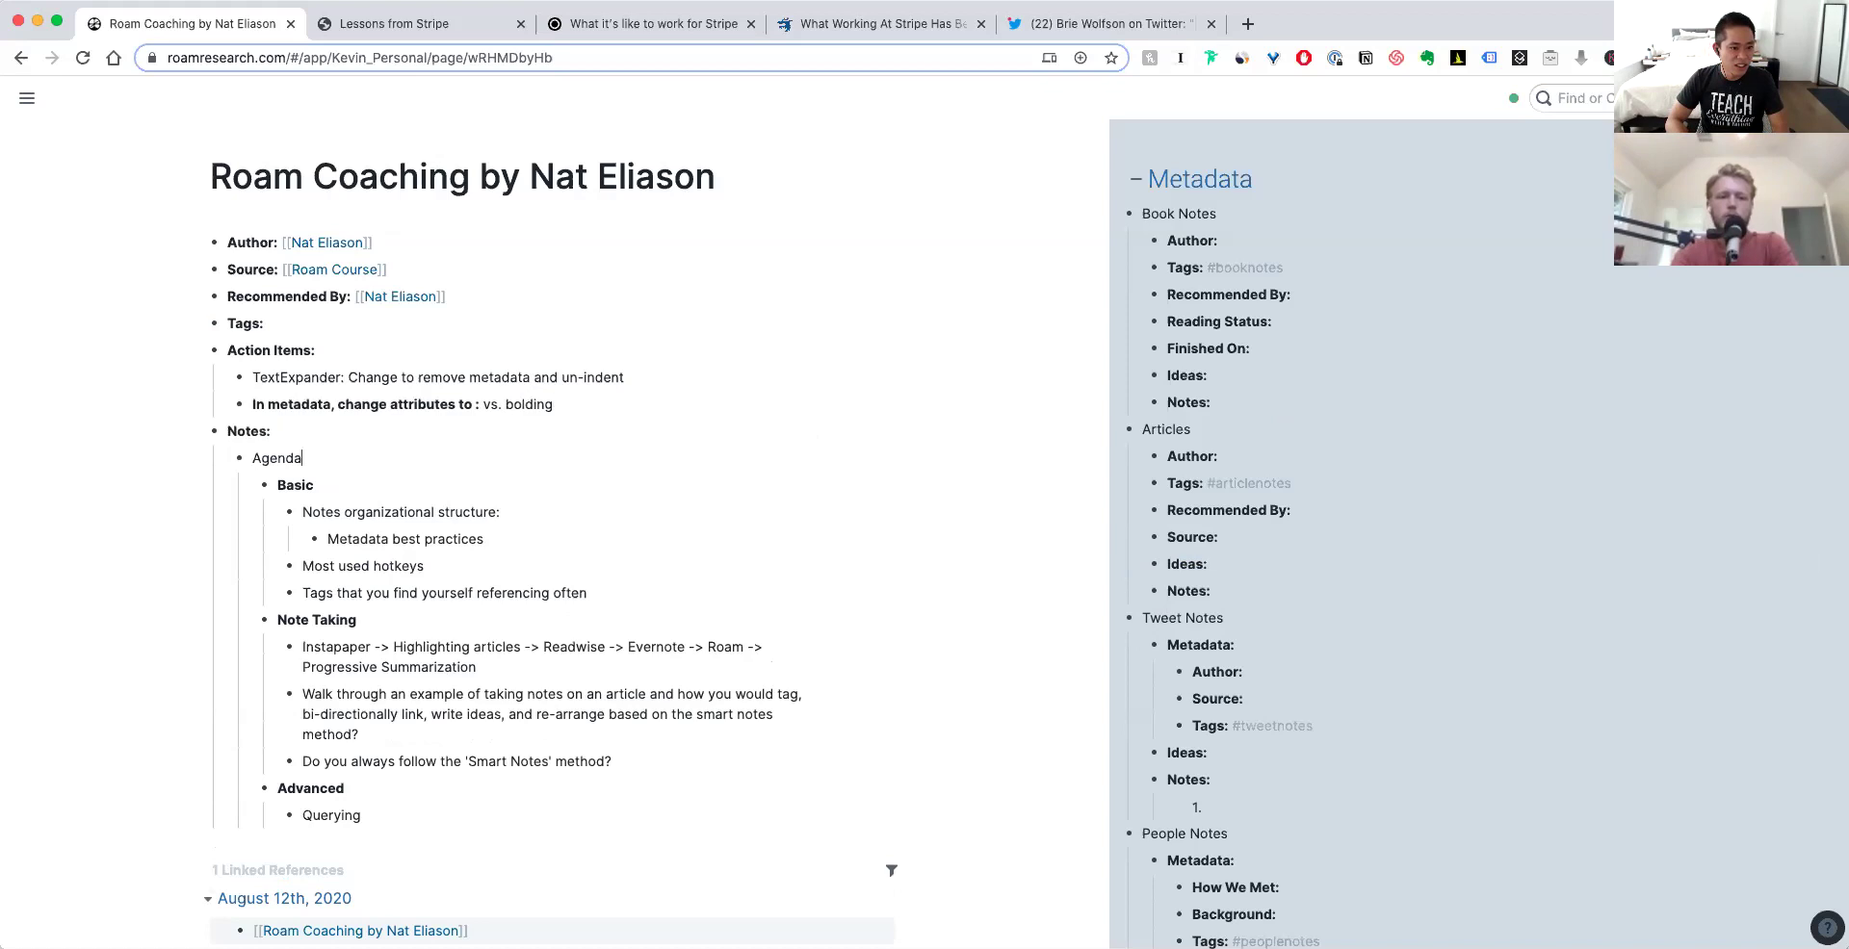
# - Compare how the Ideas attribute and the bolded Source and Tags fields are written in the Articles template
pyautogui.click(1272, 565)
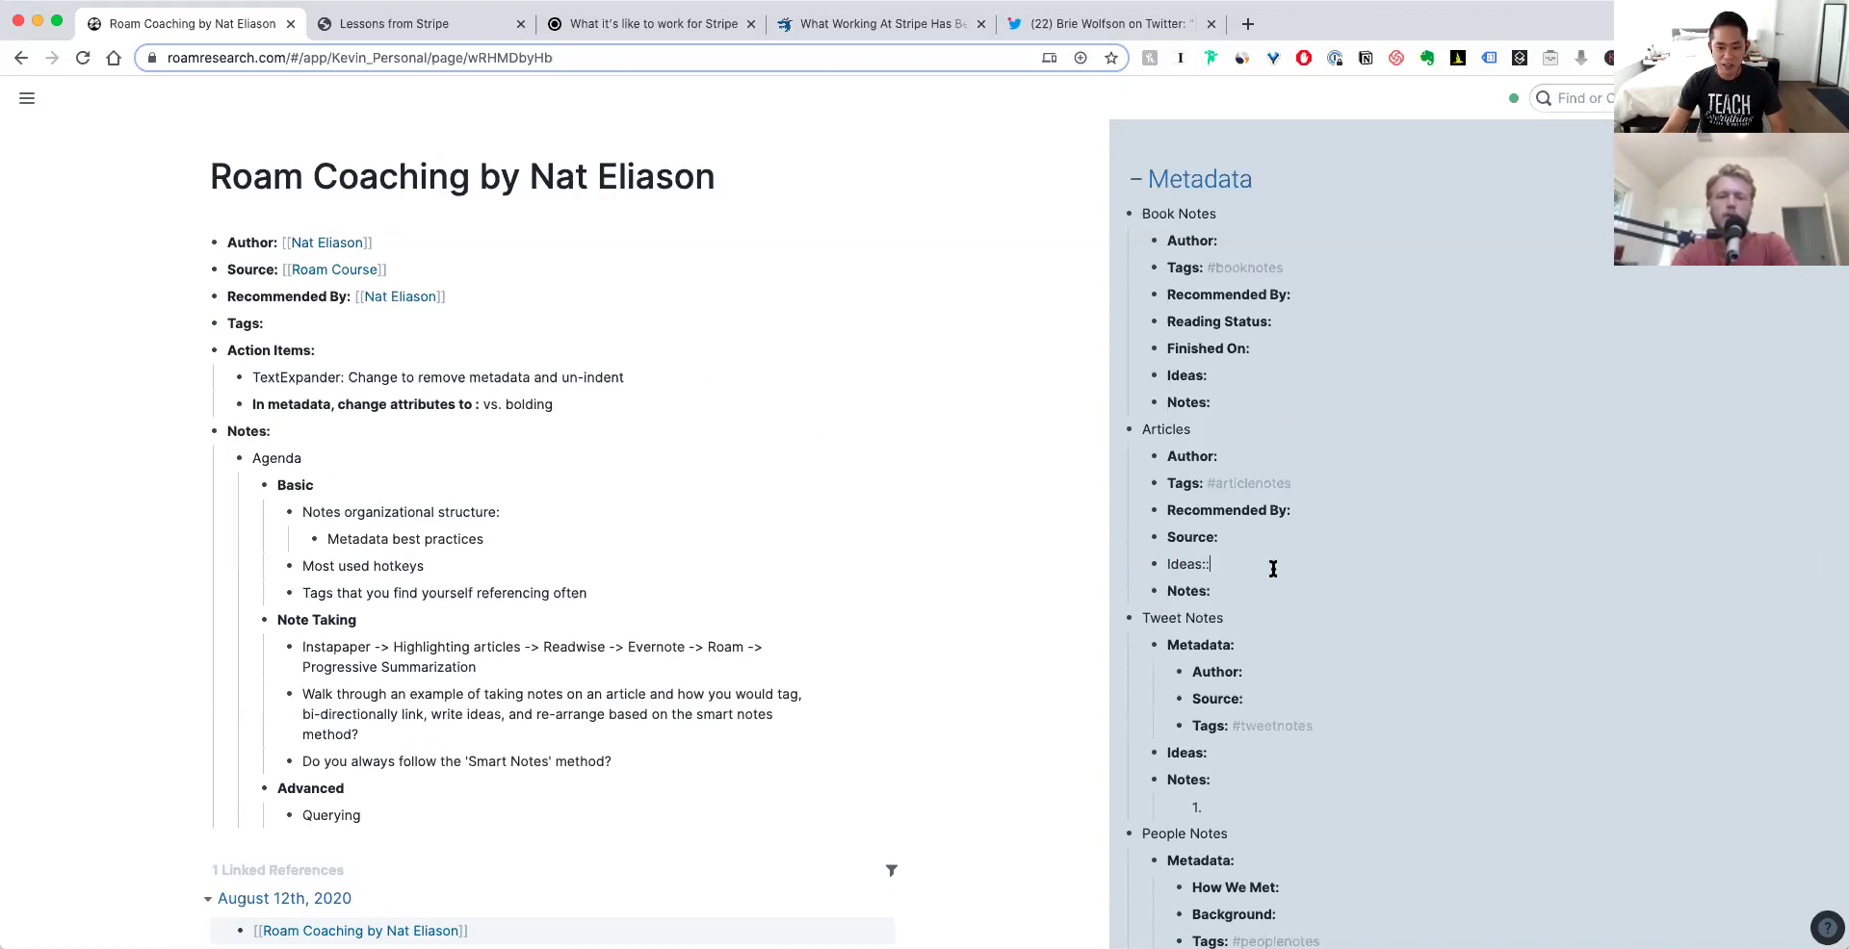
pyautogui.press('super+a')
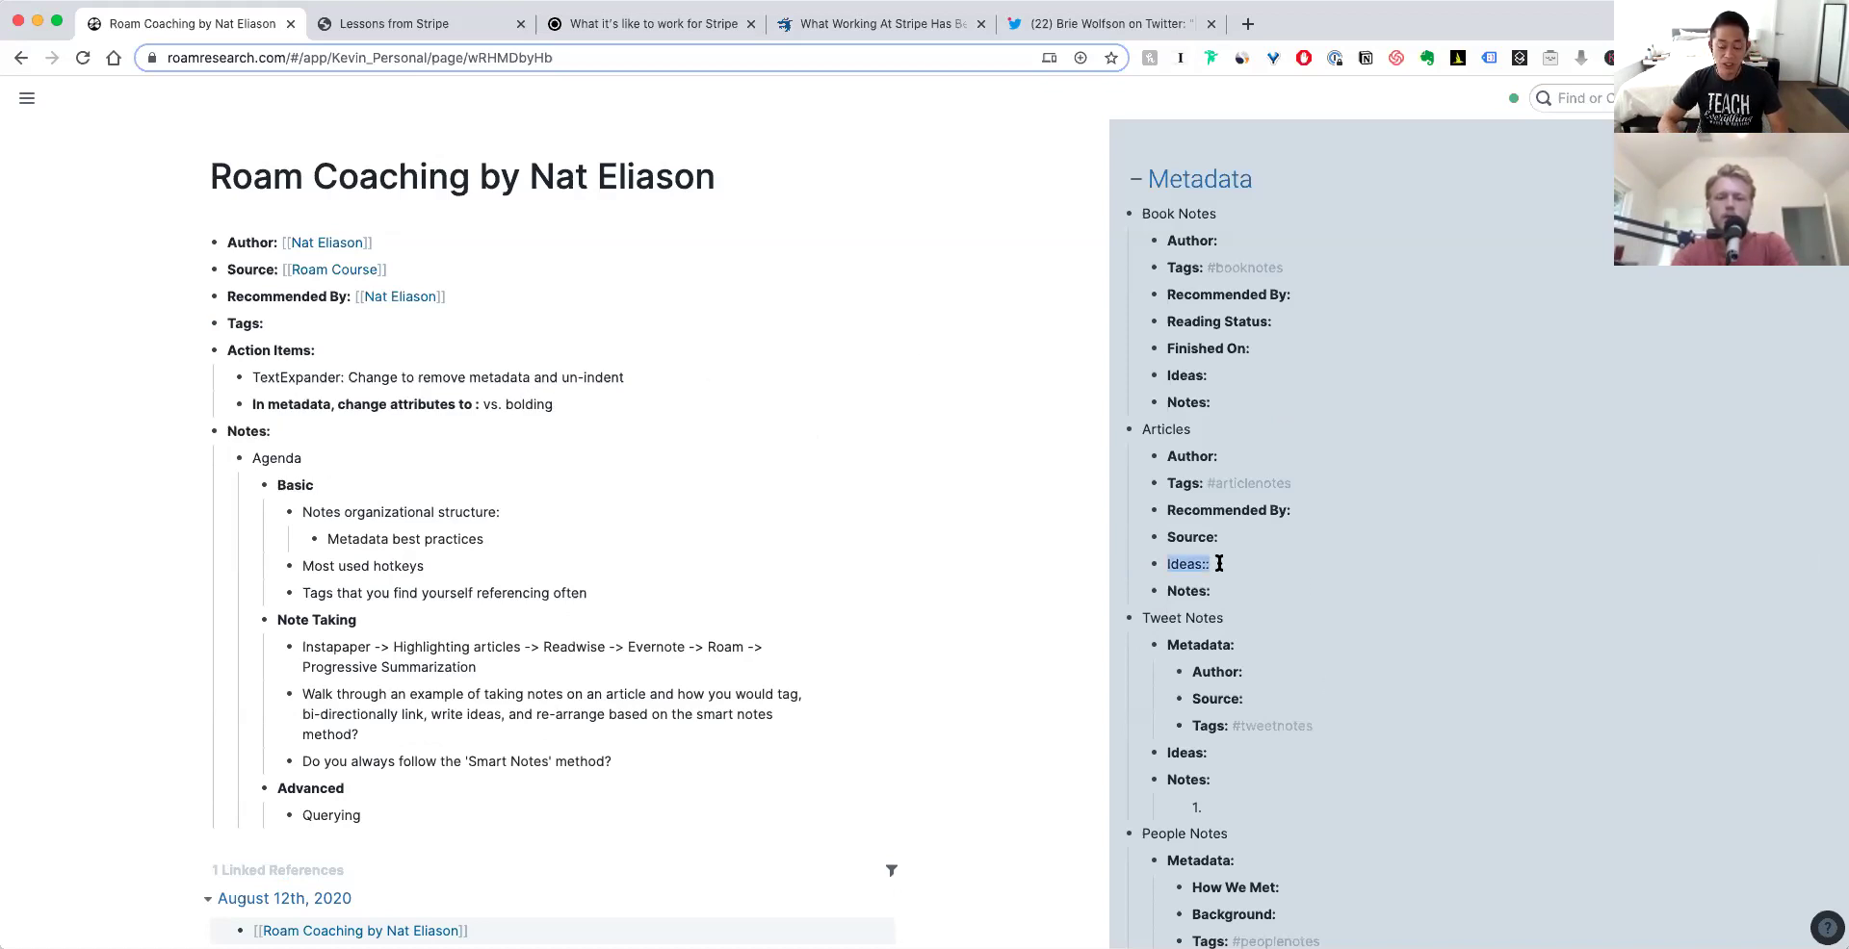
pyautogui.press('Up')
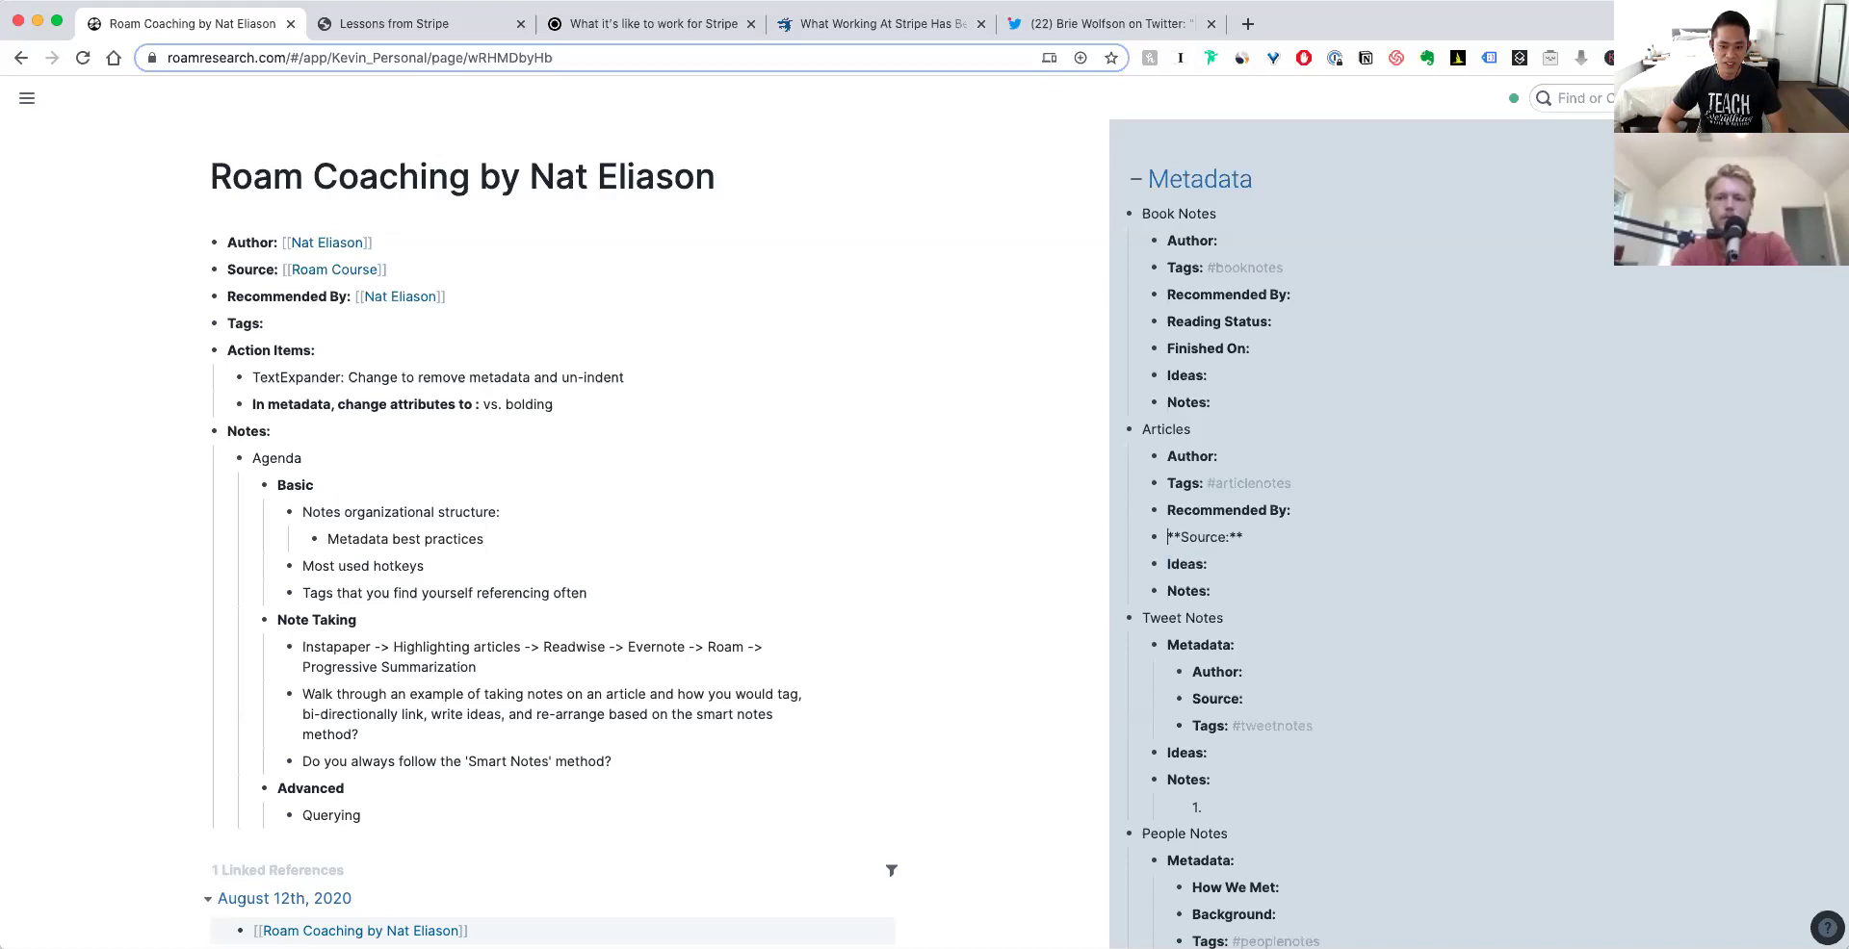
pyautogui.press('super+a')
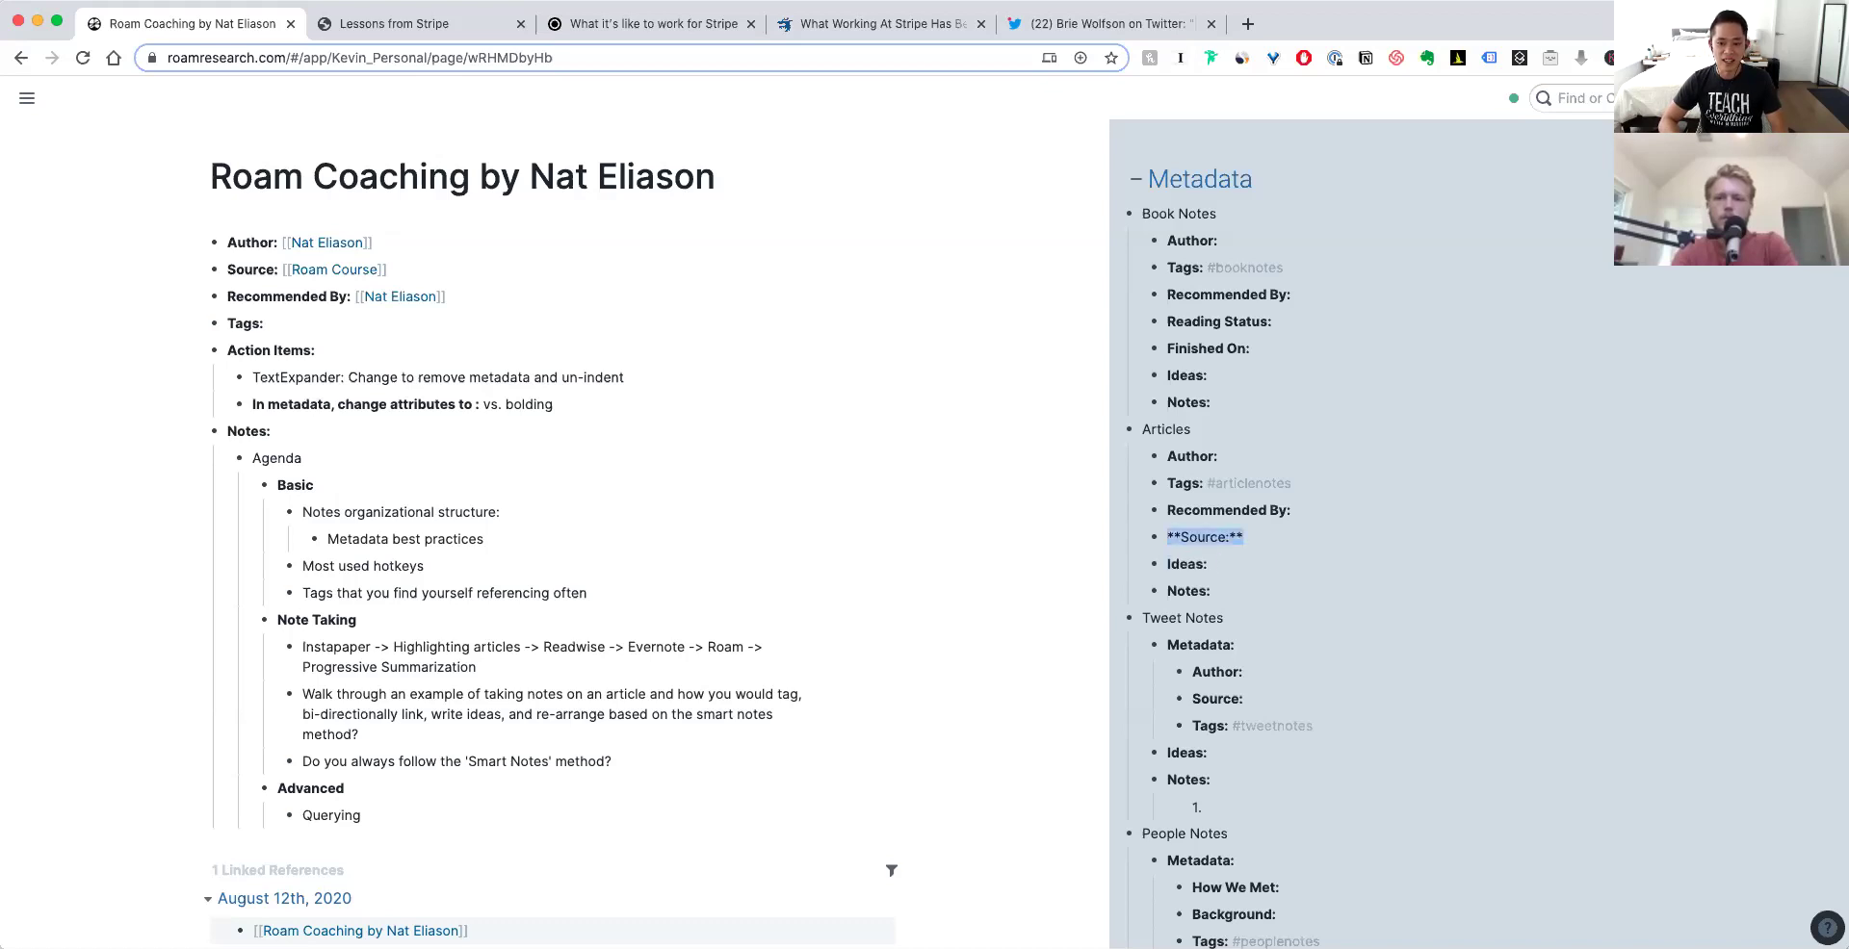
pyautogui.press('Up')
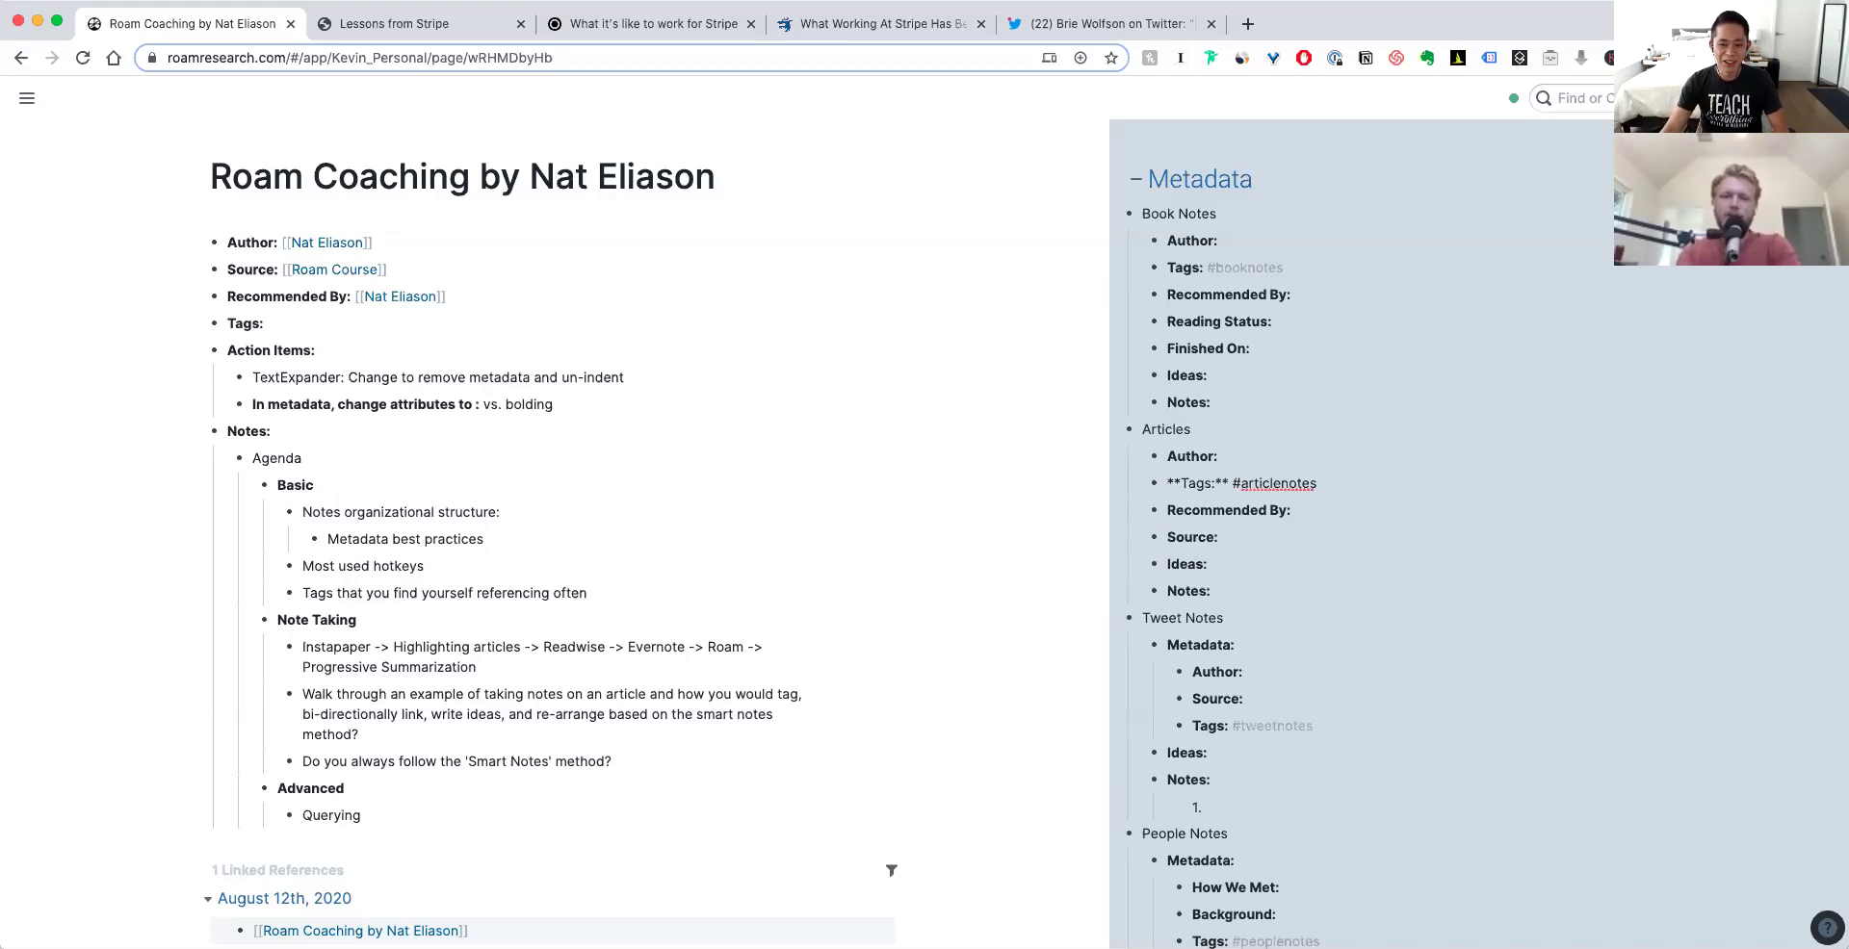
pyautogui.click(742, 489)
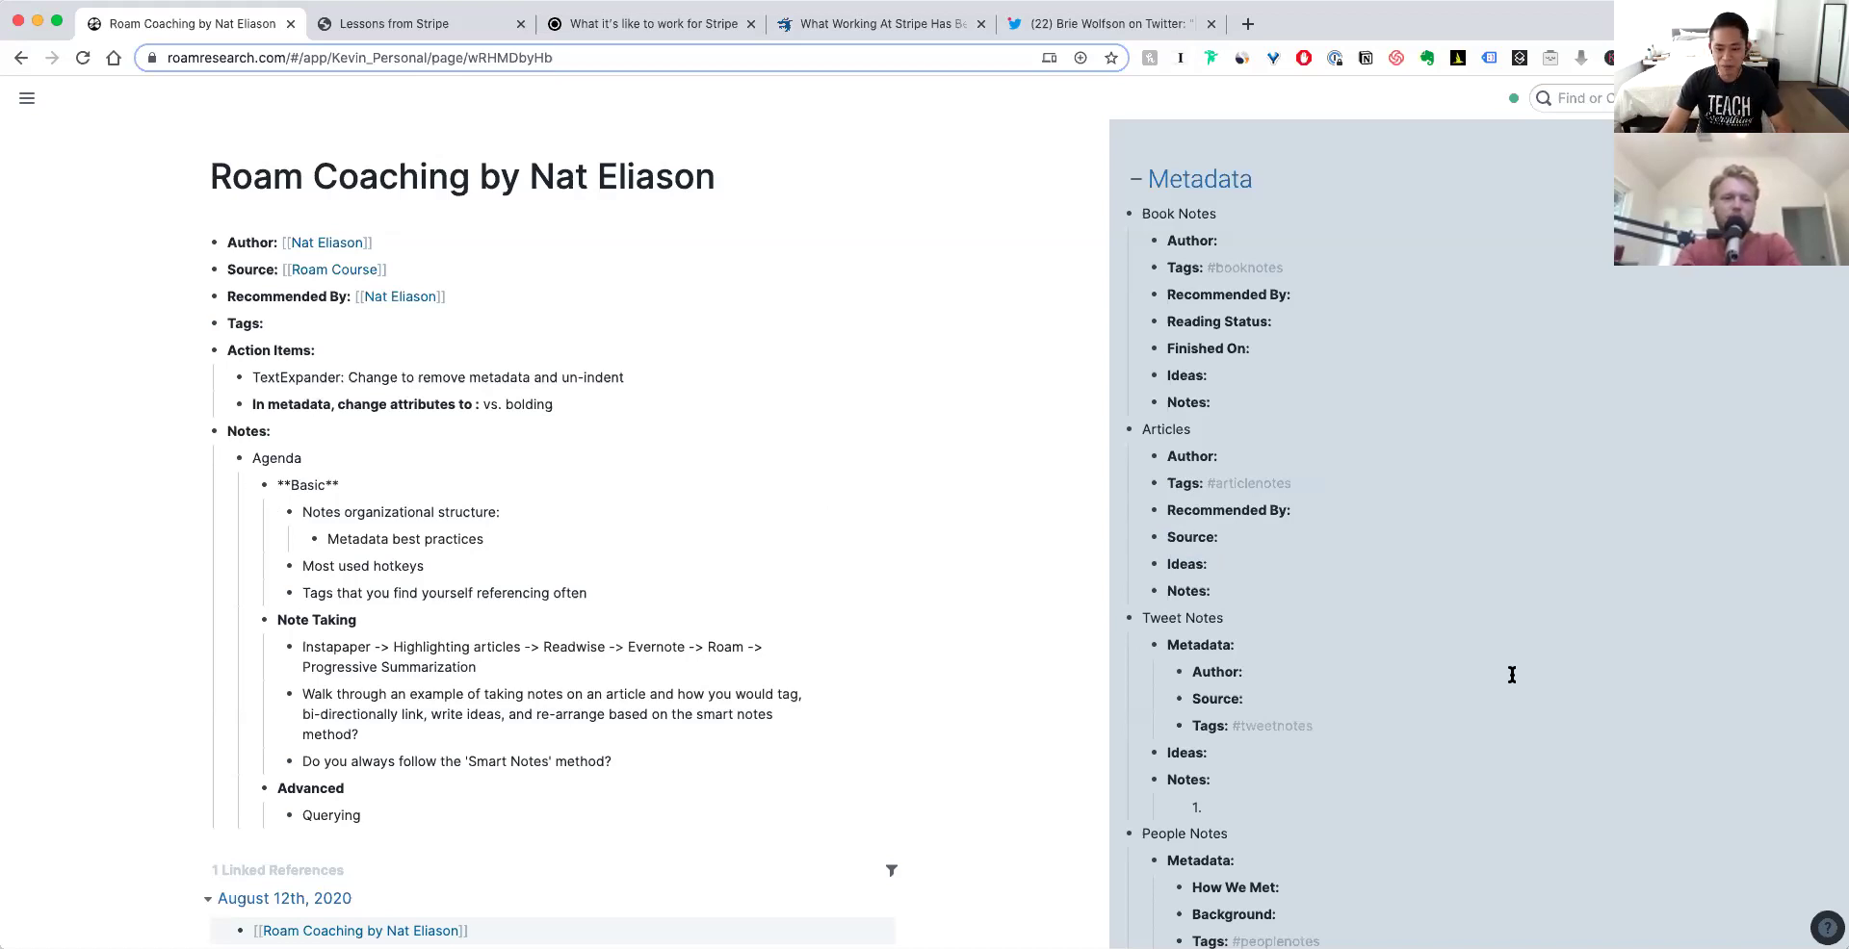
pyautogui.click(1290, 571)
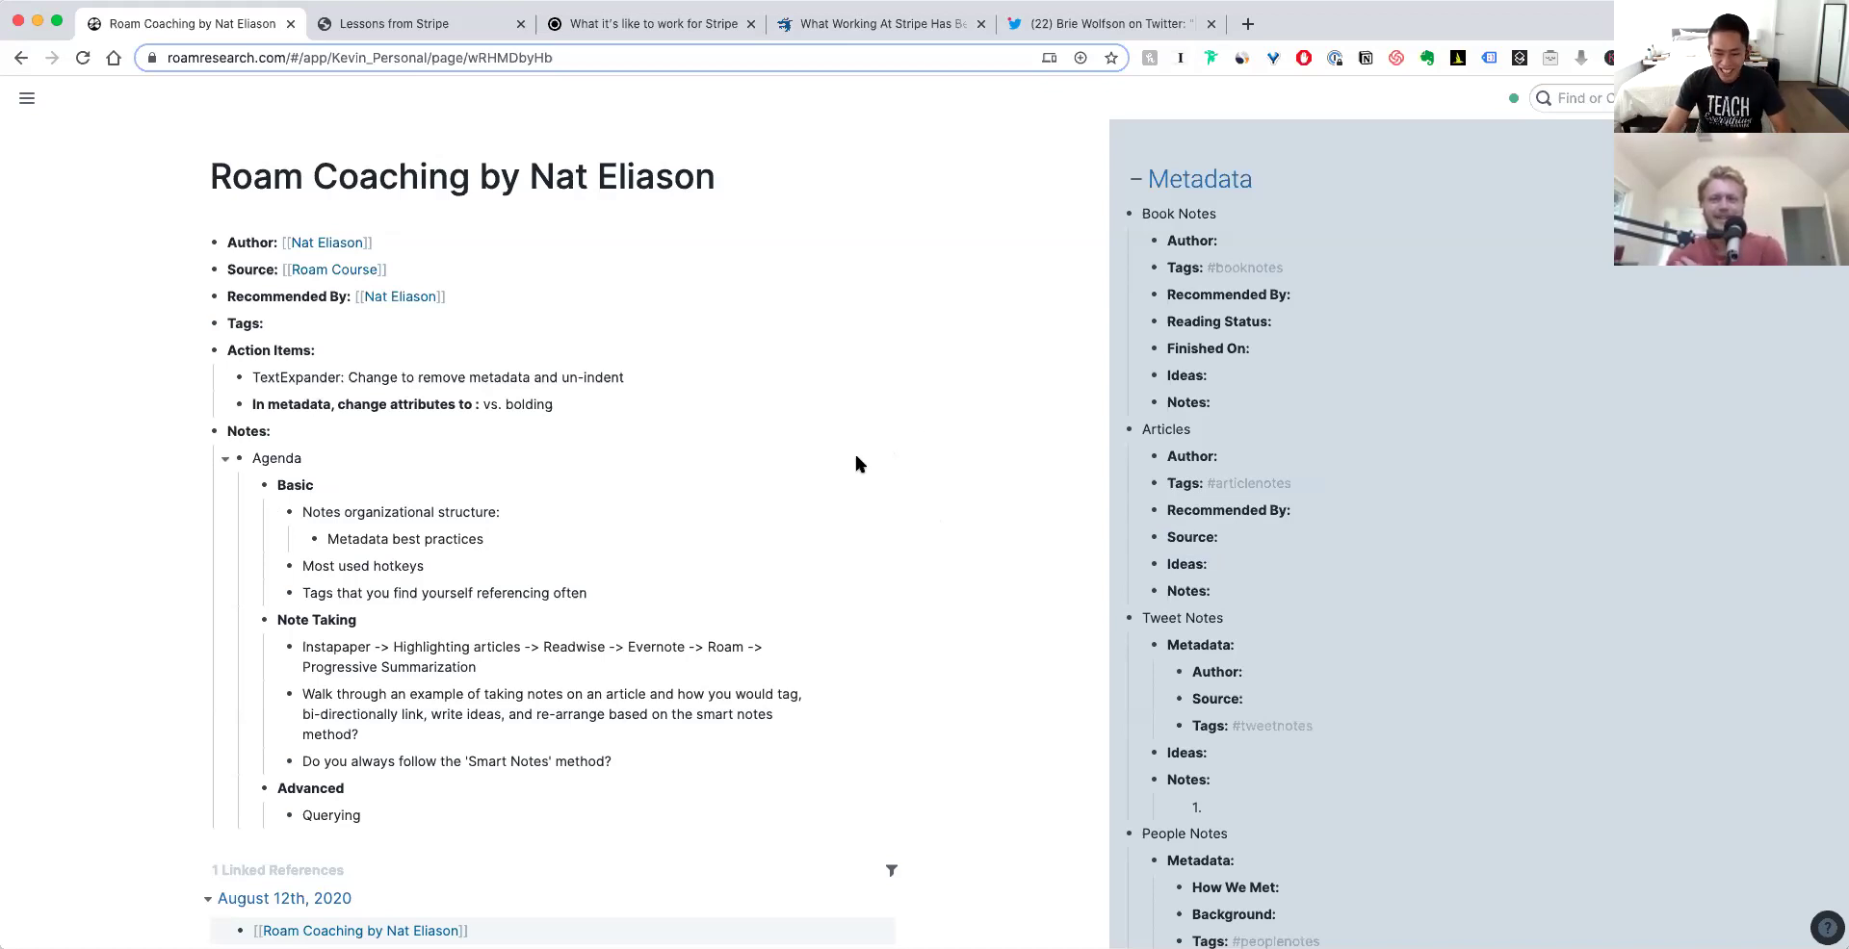
# - Extend the TextExpander action item with ", change all to attributes ::"
pyautogui.click(674, 367)
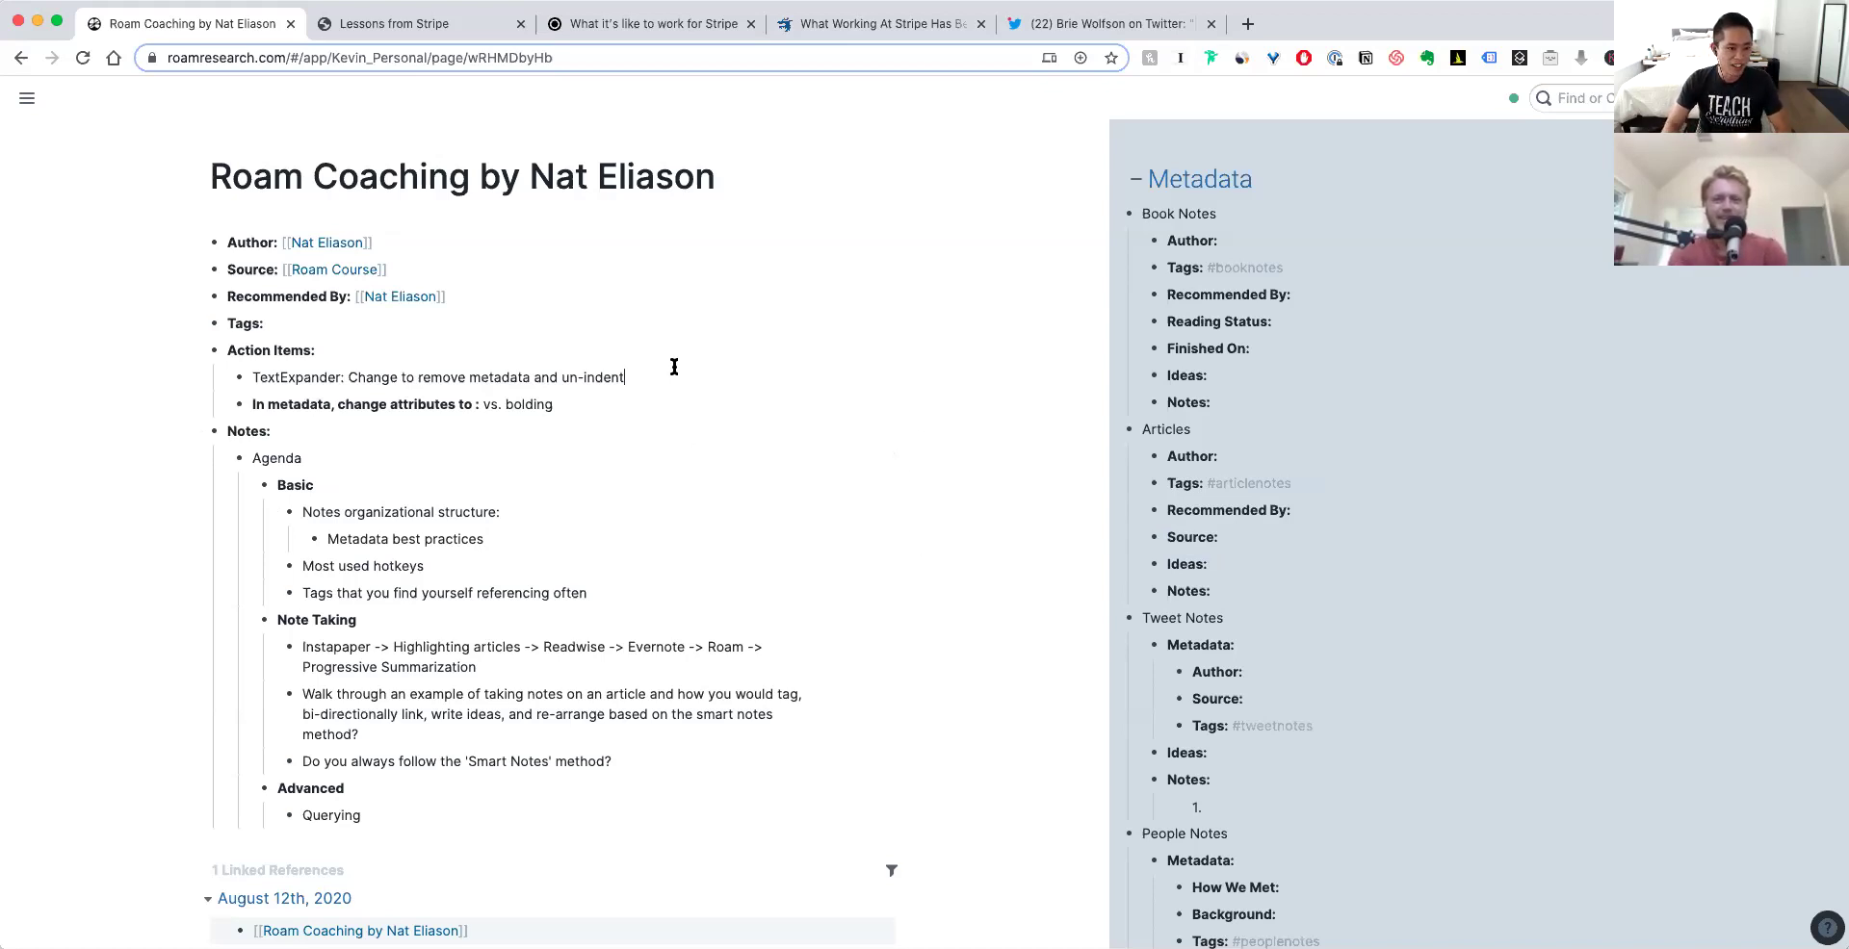
pyautogui.write(', ')
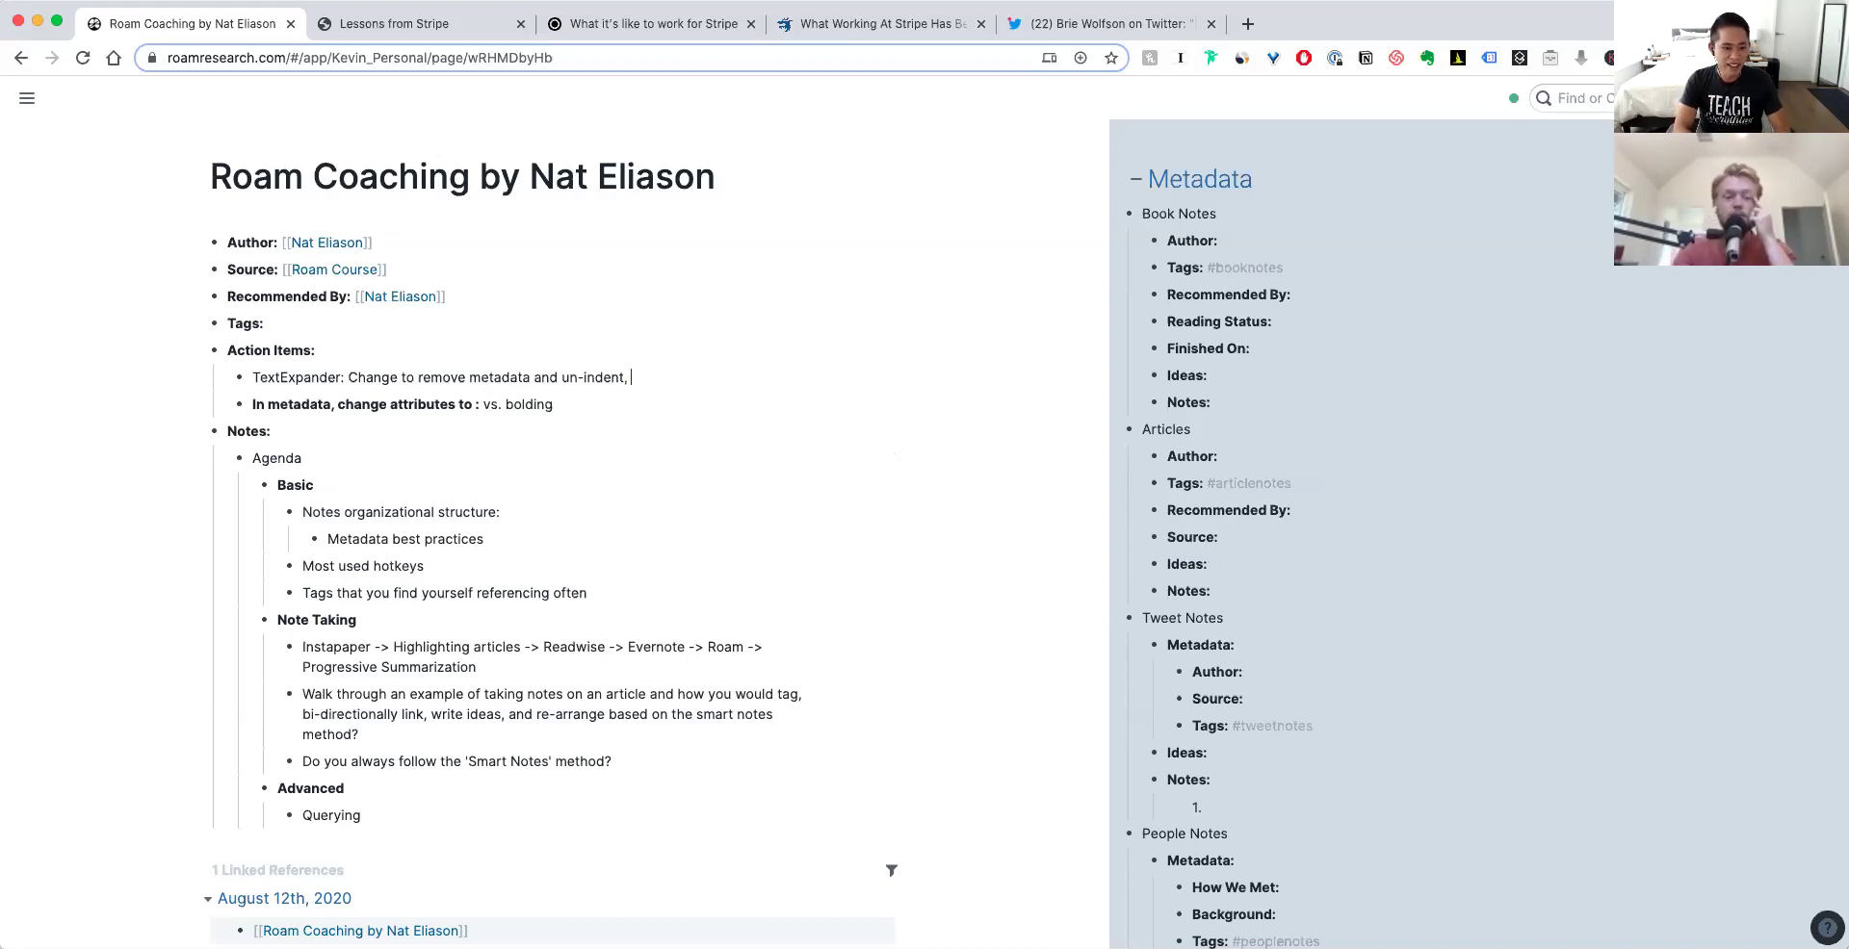
pyautogui.write('change all to attributes ::')
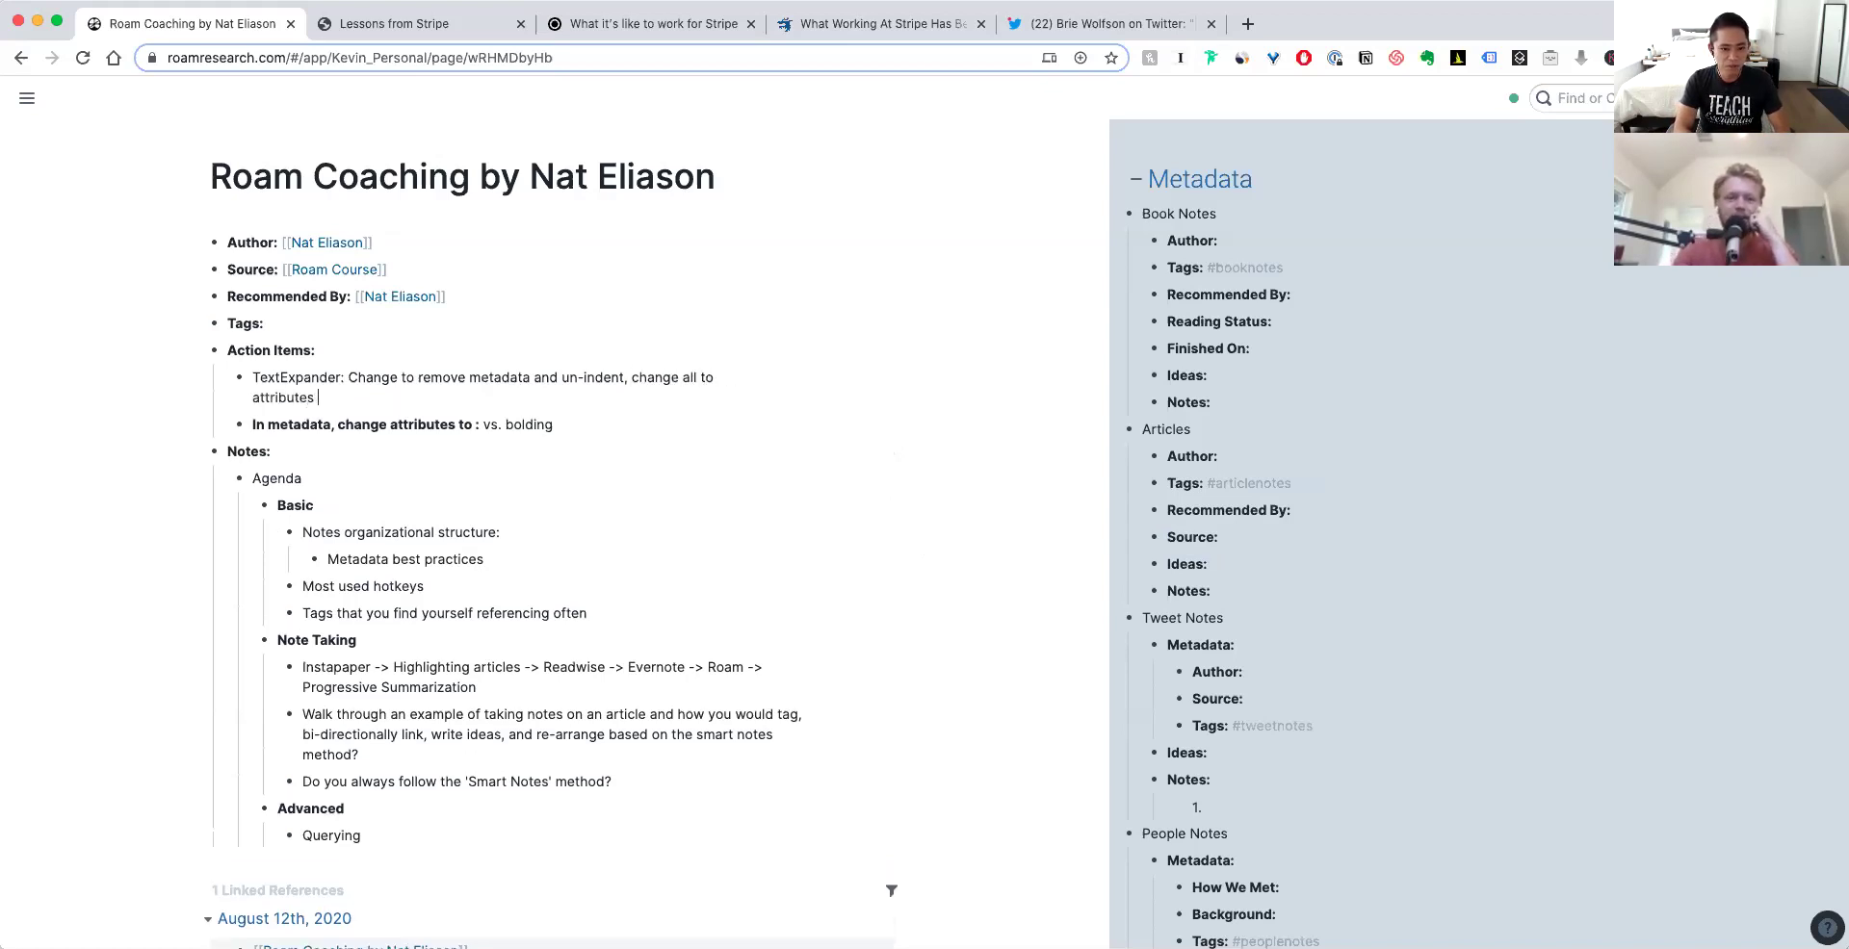
pyautogui.press('Down')
pyautogui.press('Down')
pyautogui.press('Down')
pyautogui.press('Down')
pyautogui.press('Down')
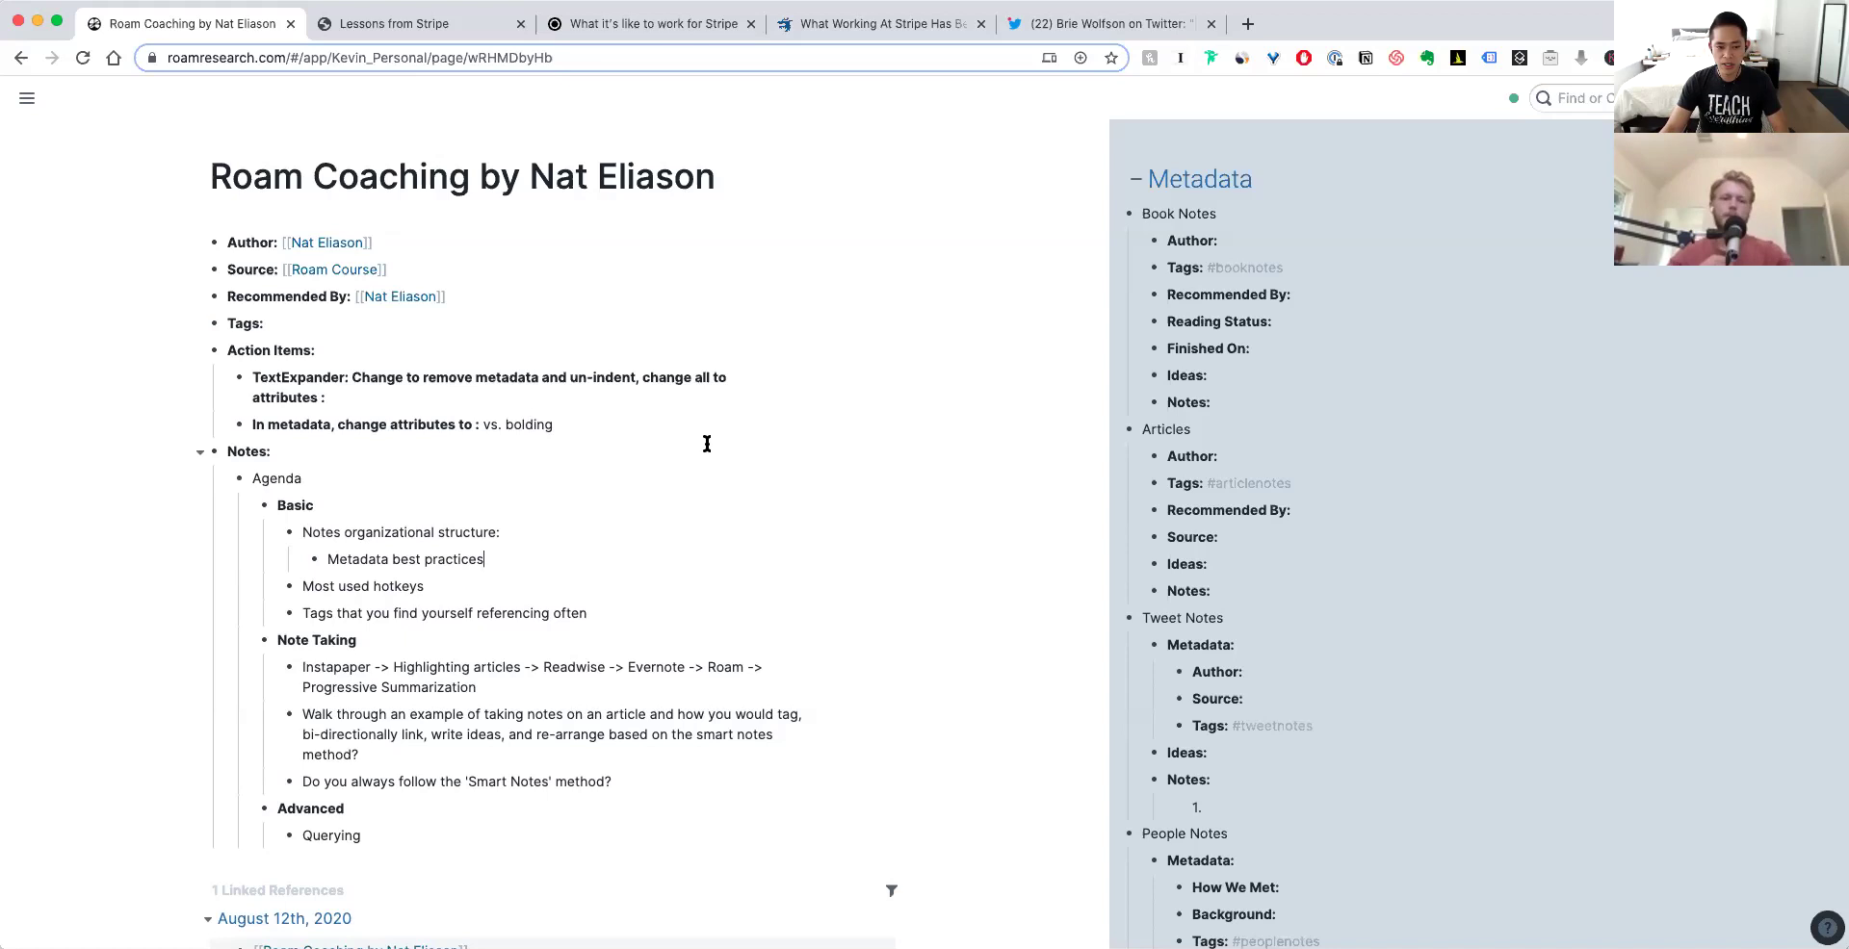
pyautogui.click(607, 486)
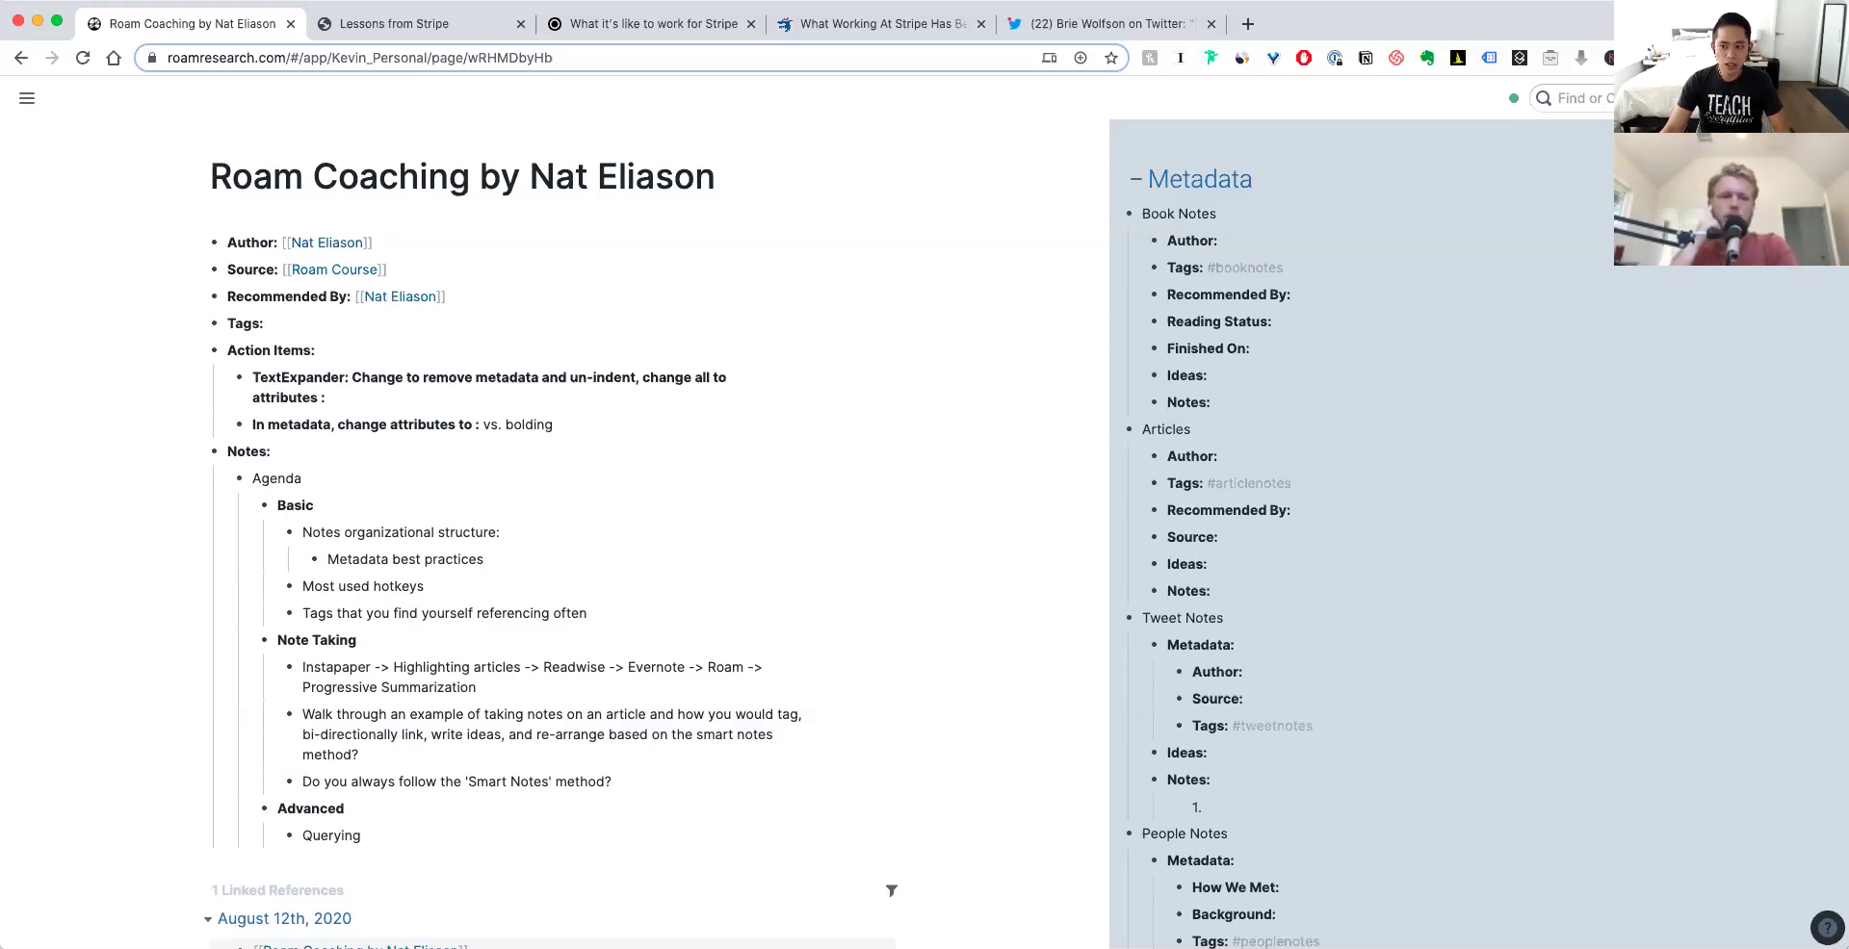
# - Close the Metadata page in the sidebar and open the recent Stripe Culture page there instead
pyautogui.press('super+/')
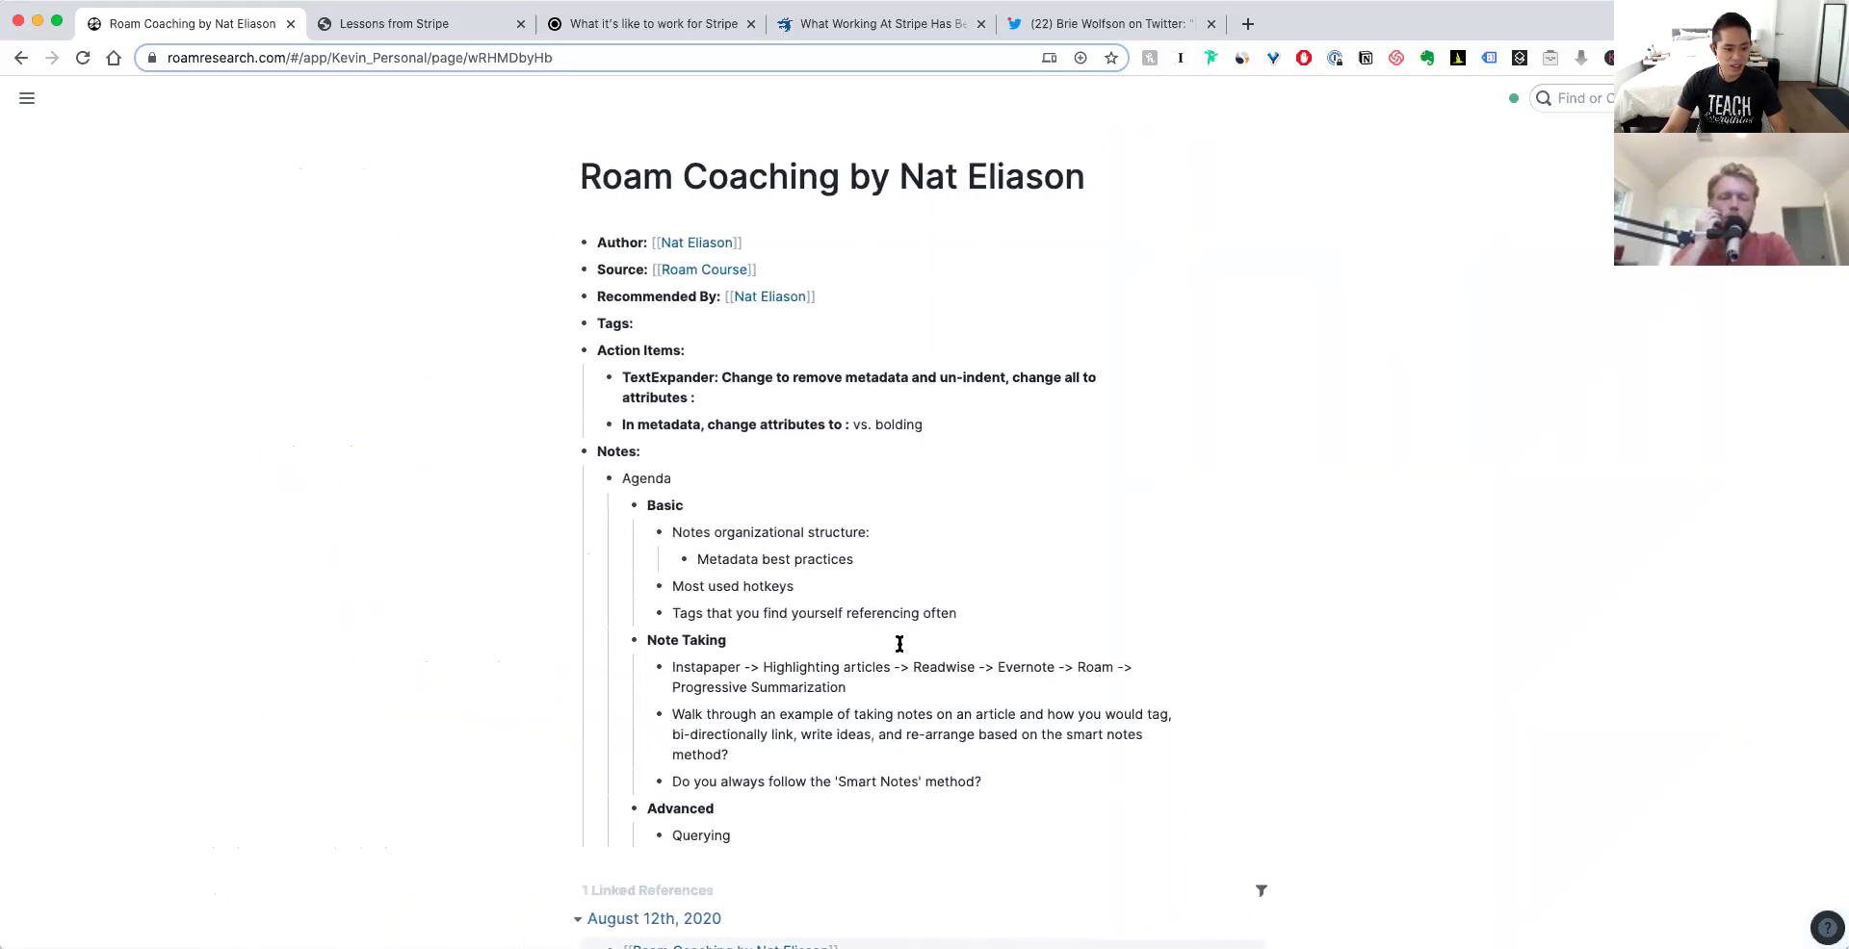
pyautogui.press('Down')
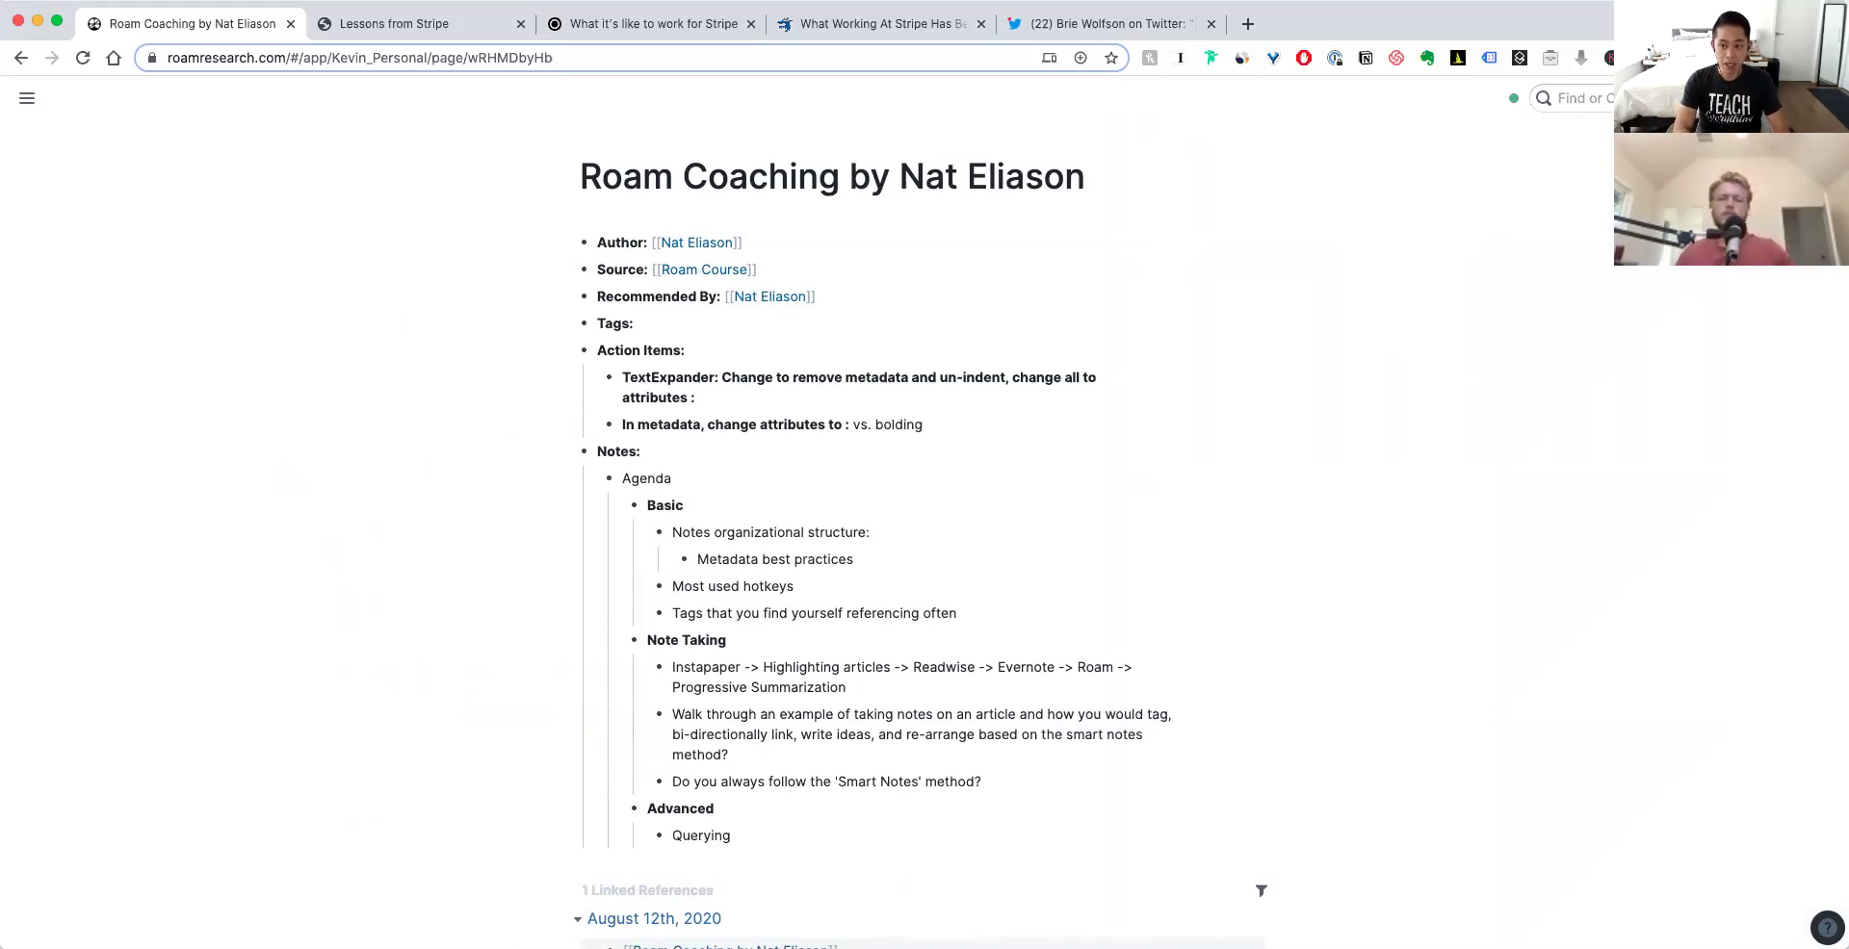
pyautogui.press('super+u')
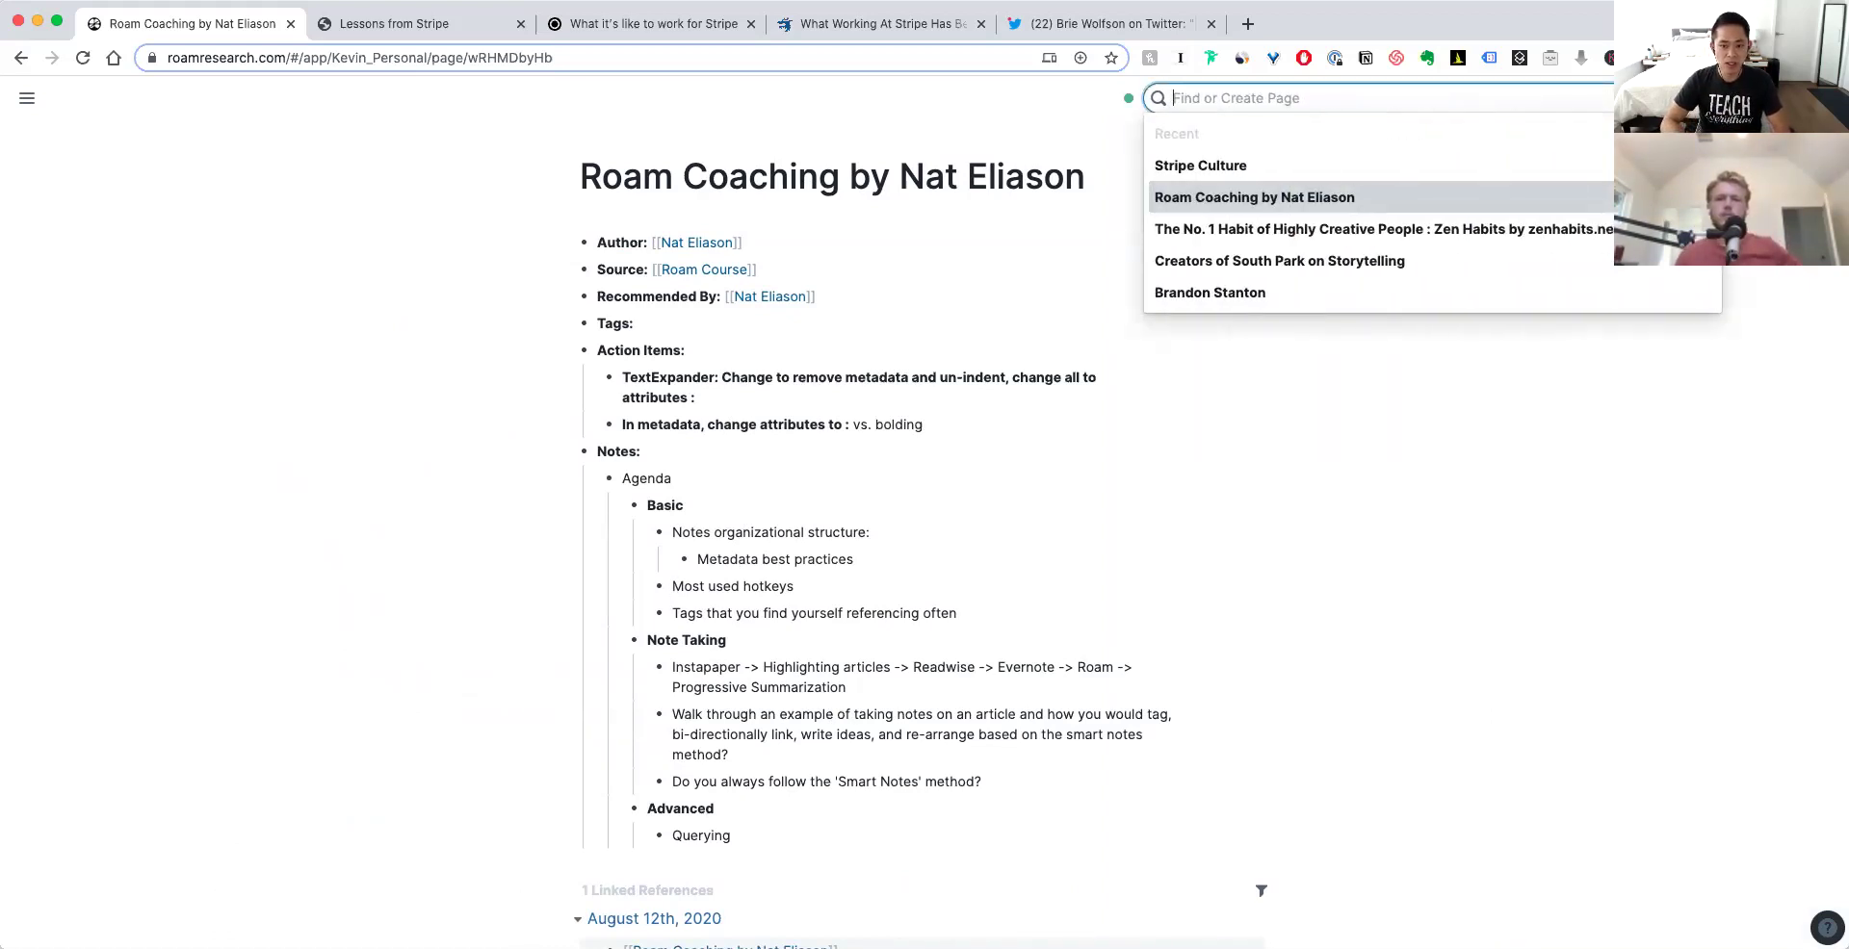
pyautogui.press('Down')
pyautogui.press('Up')
pyautogui.press('Up')
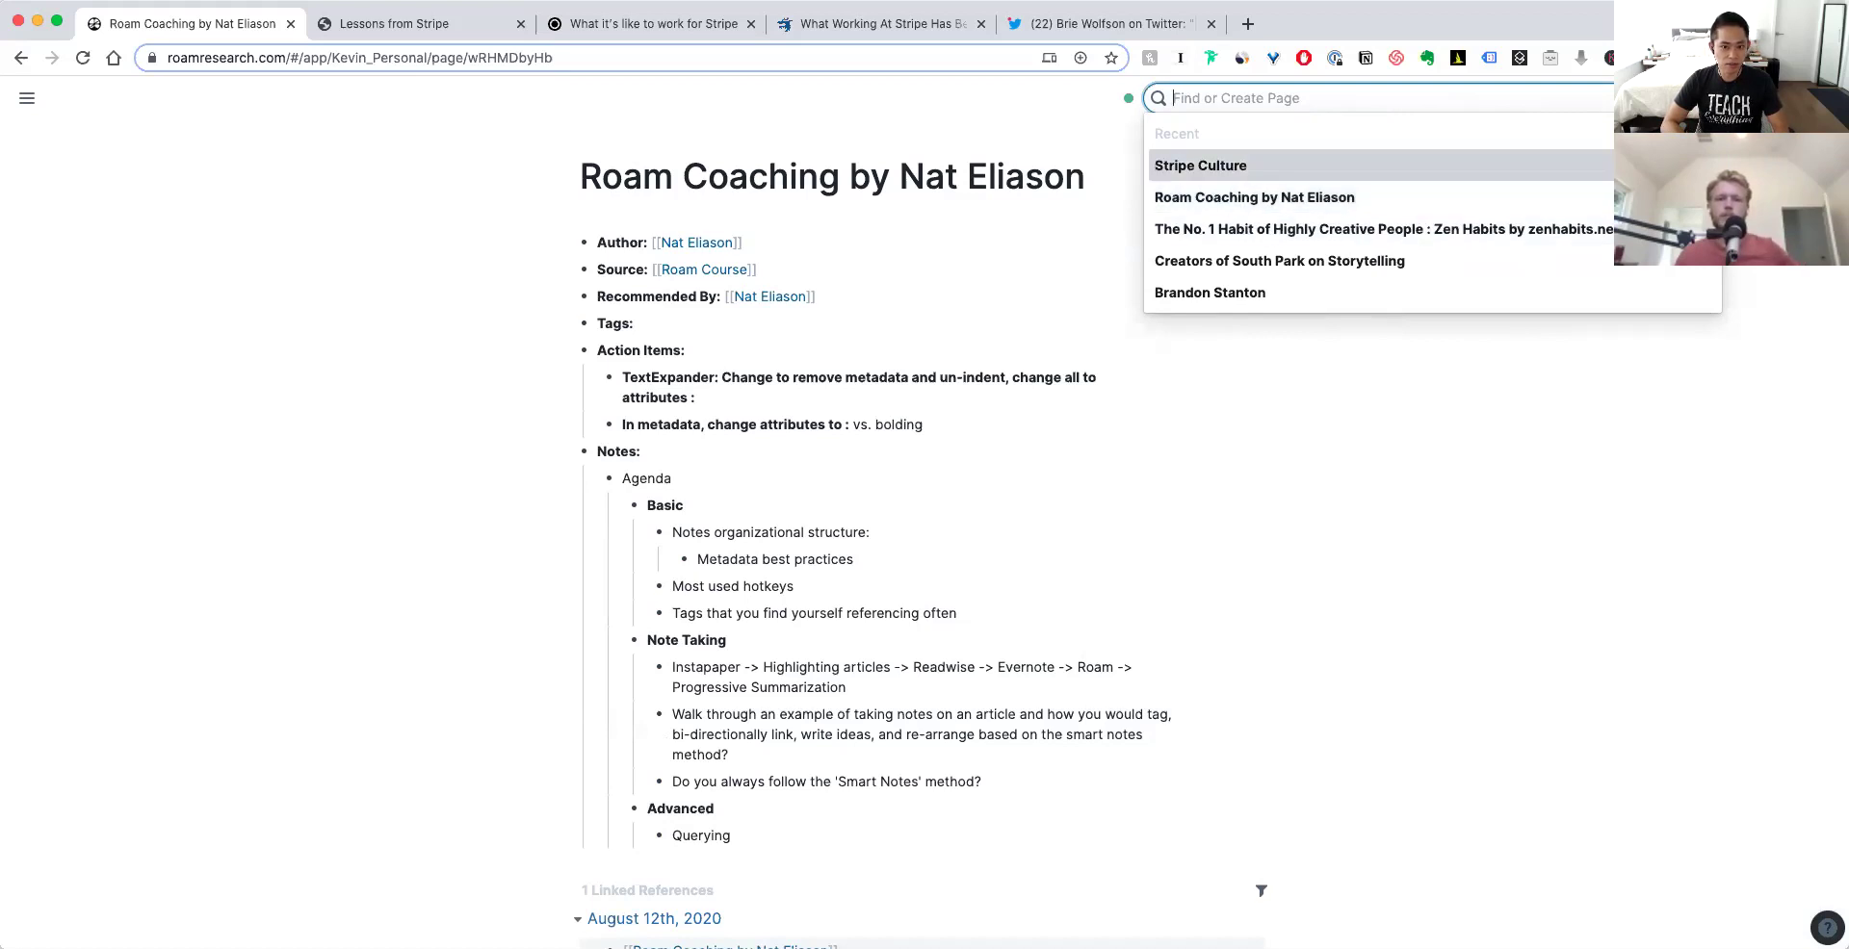
pyautogui.hotkey('shift', 'Return')
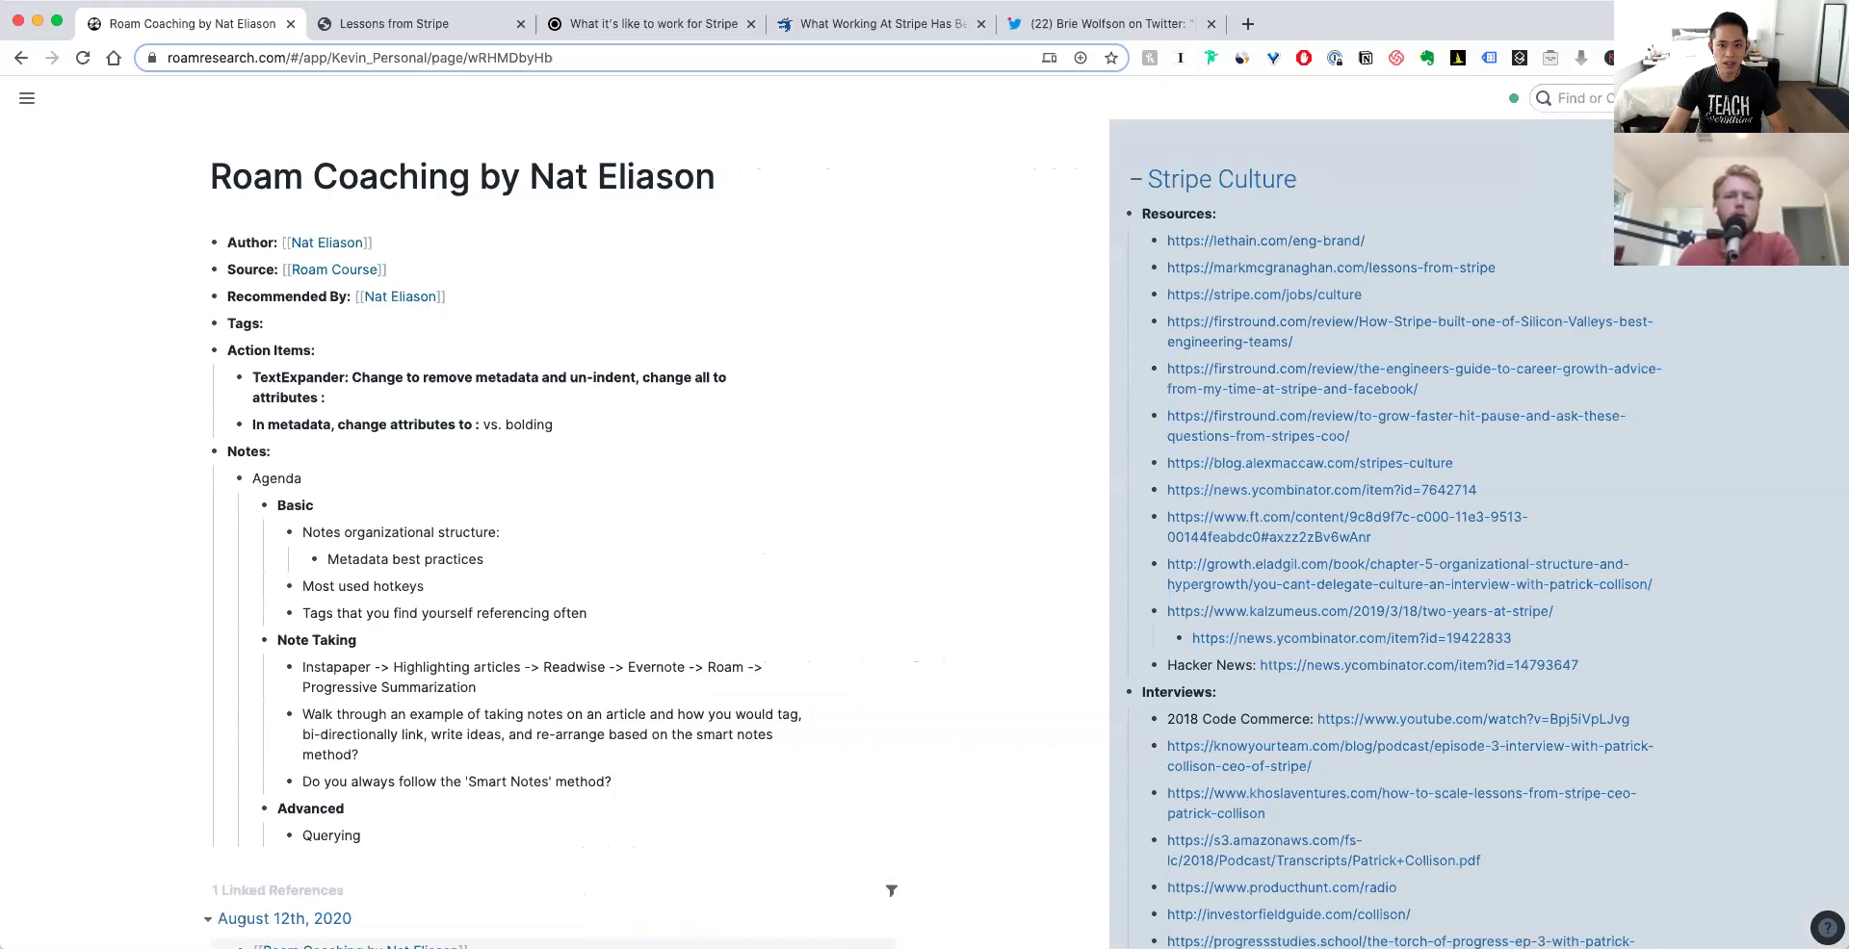
pyautogui.press('super+slash')
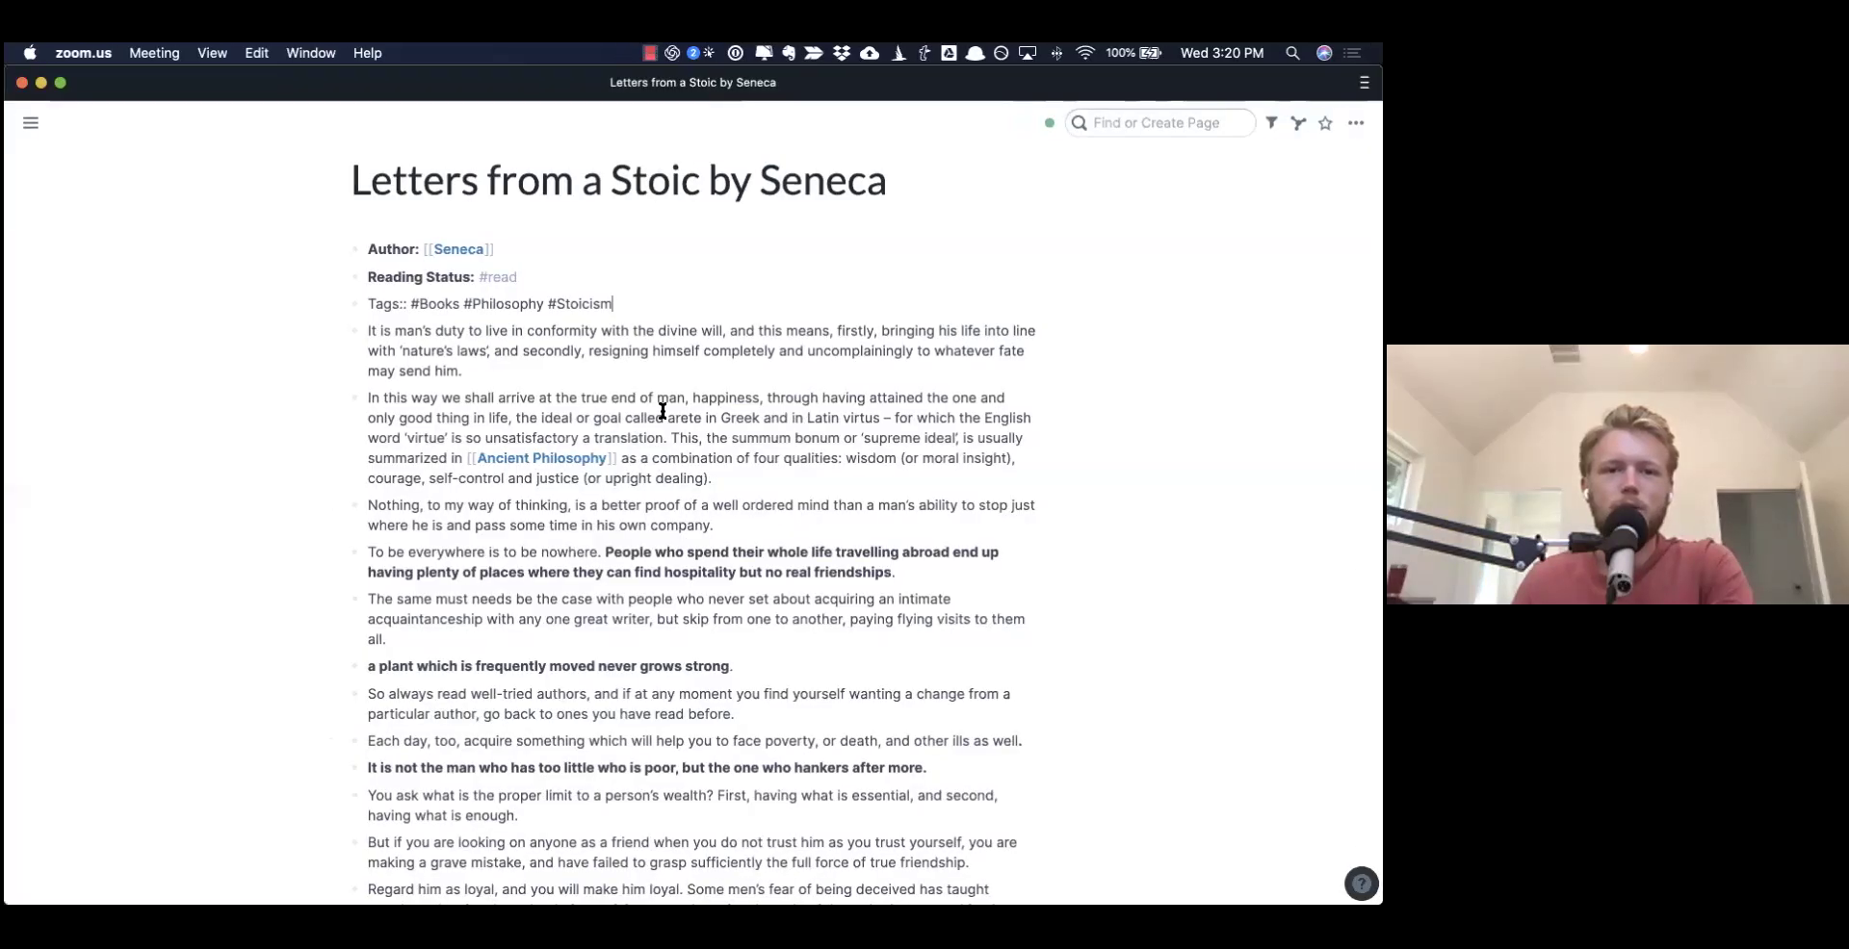
pyautogui.click(663, 411)
pyautogui.click(493, 331)
pyautogui.press('Up')
pyautogui.press('Up')
pyautogui.press('Up')
pyautogui.press('Down')
pyautogui.press('Down')
pyautogui.press('Down')
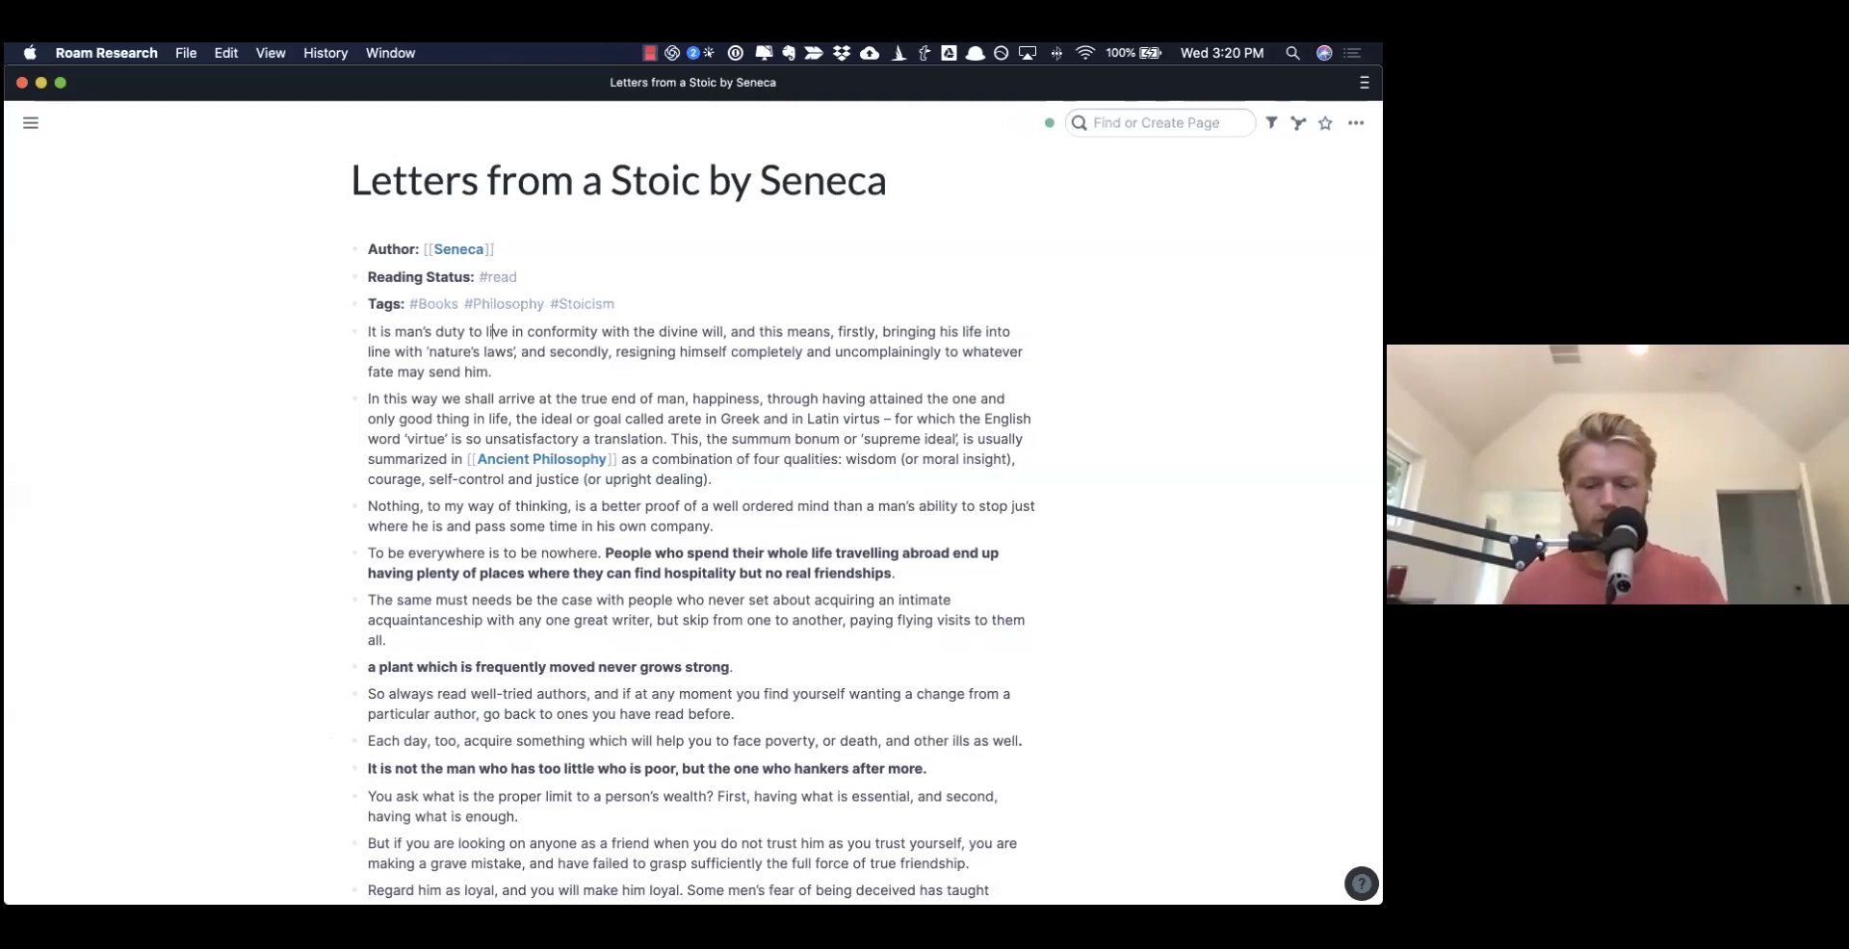
# - Zoom into the first quote block of the Seneca notes and return to the full page
pyautogui.press('super+Down')
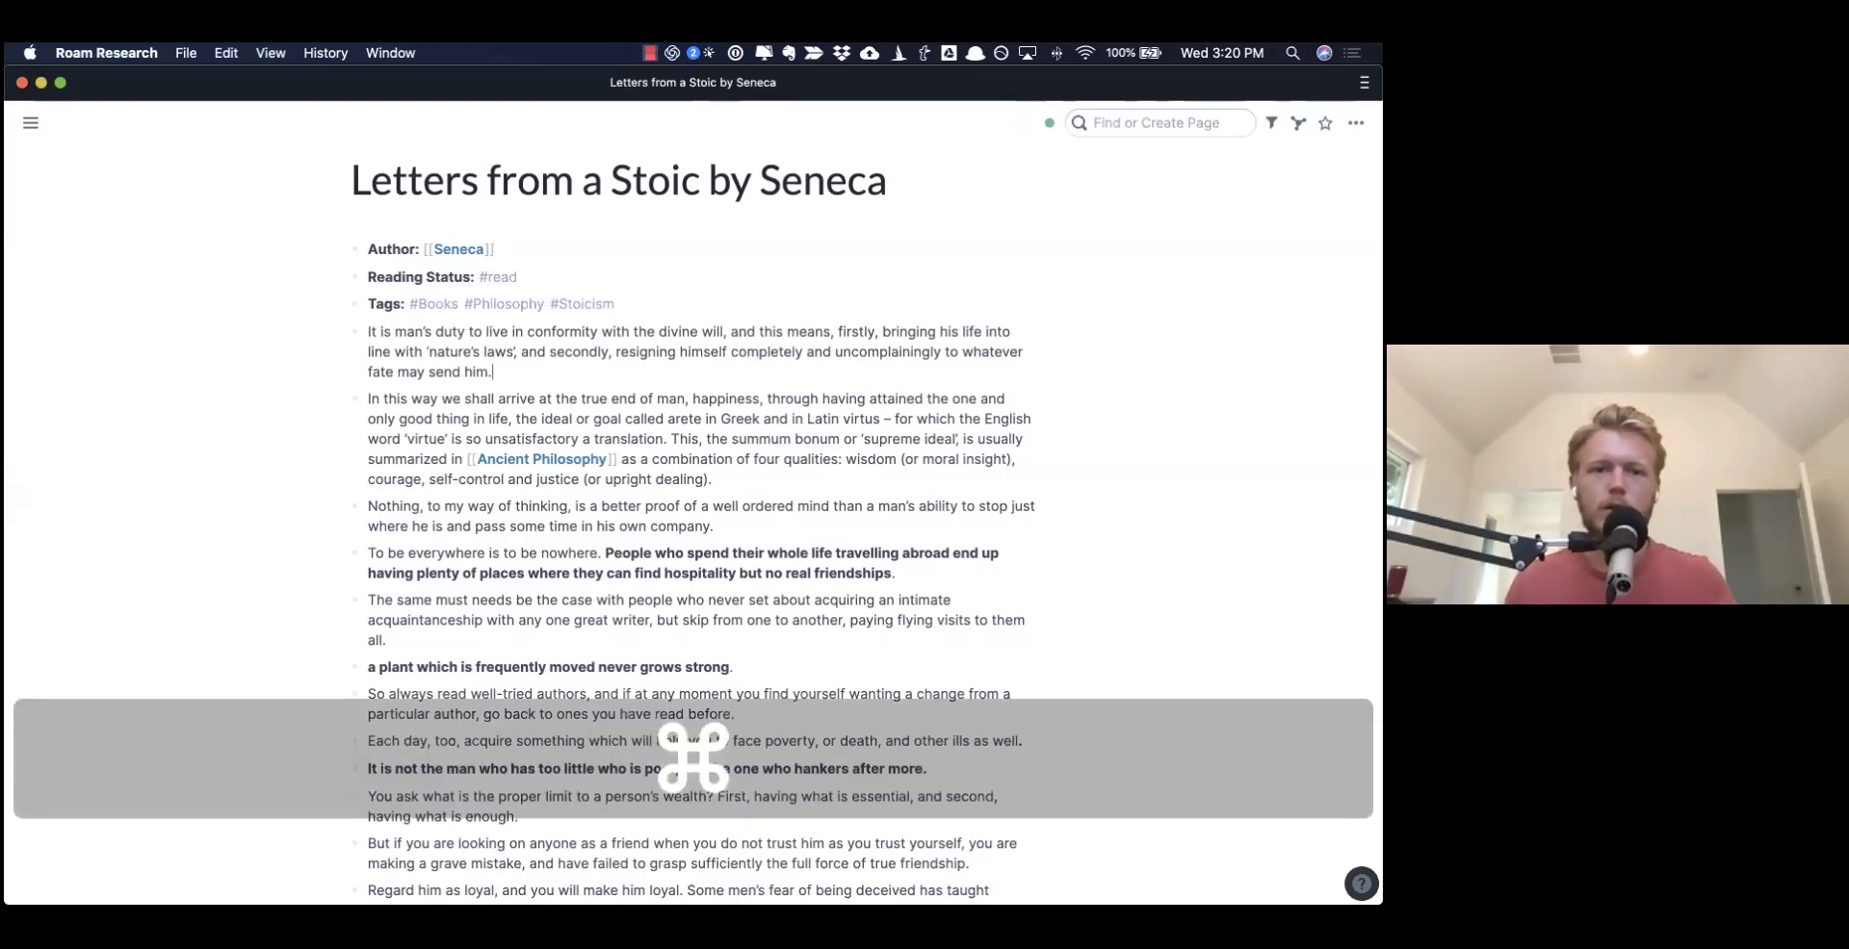
pyautogui.press('Up')
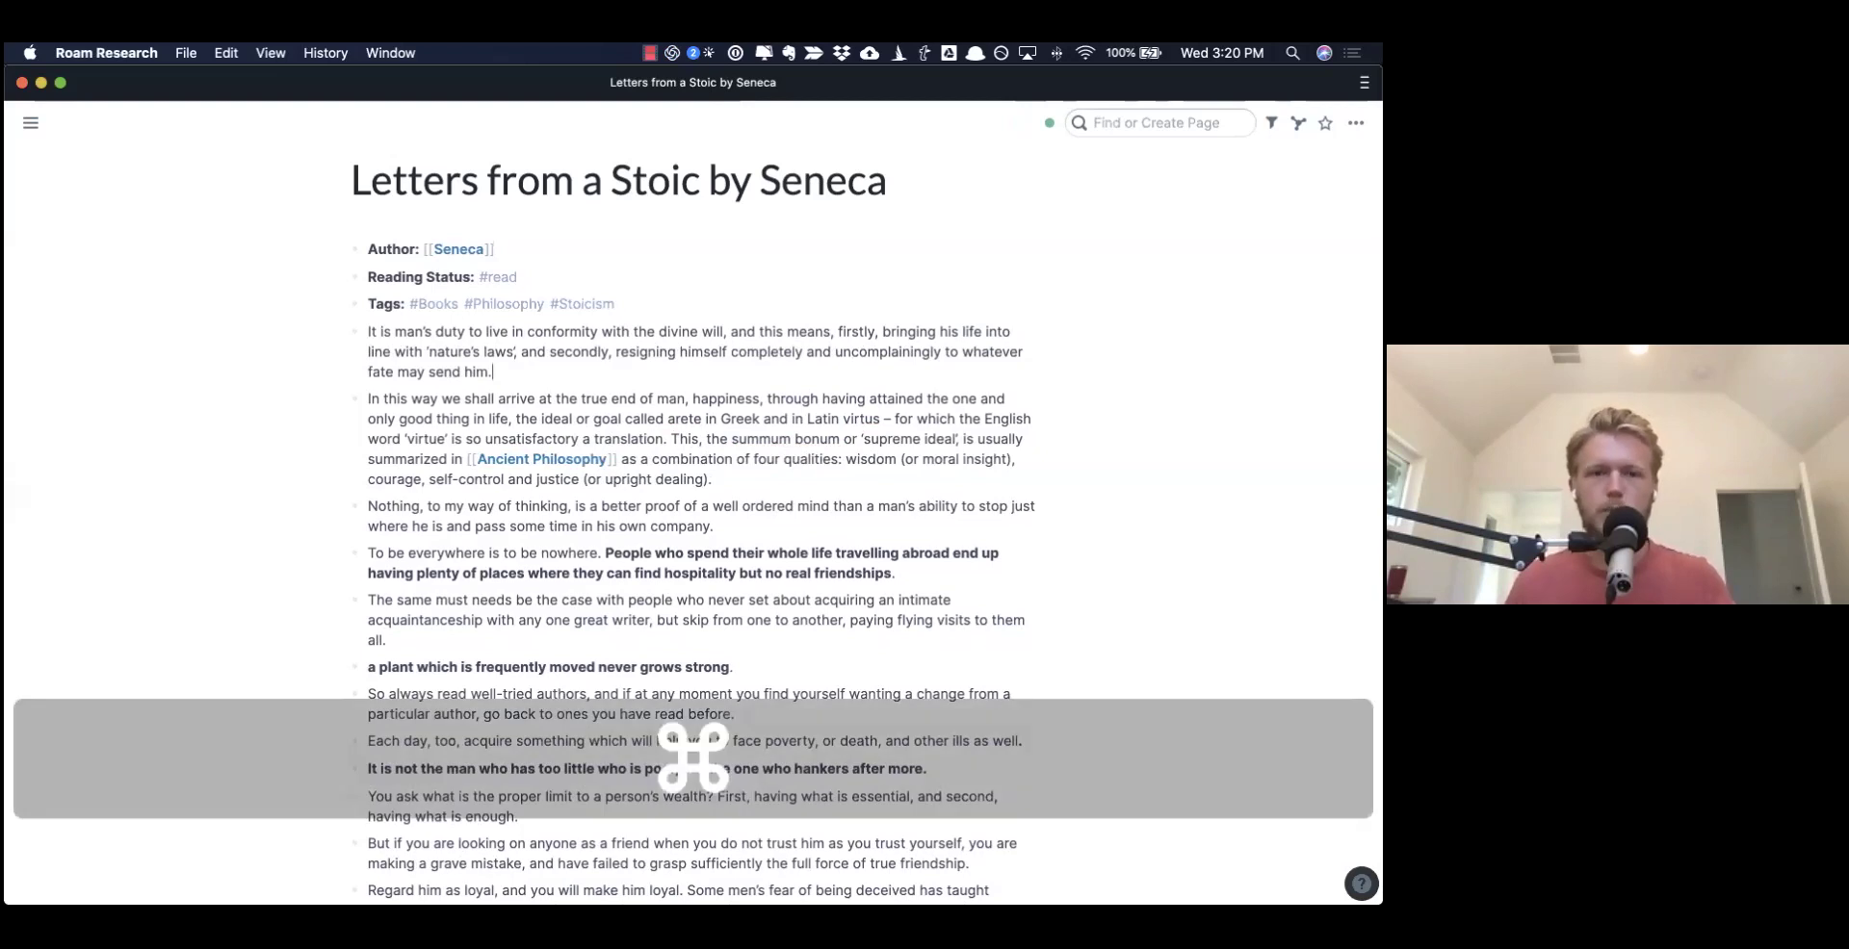
pyautogui.press('super+period')
pyautogui.press('super')
pyautogui.press('super+comma')
# - Go to the daily notes and focus on the Morning Pages block of August 12th, 2020
pyautogui.hotkey('ctrl', 'shift', 'd')
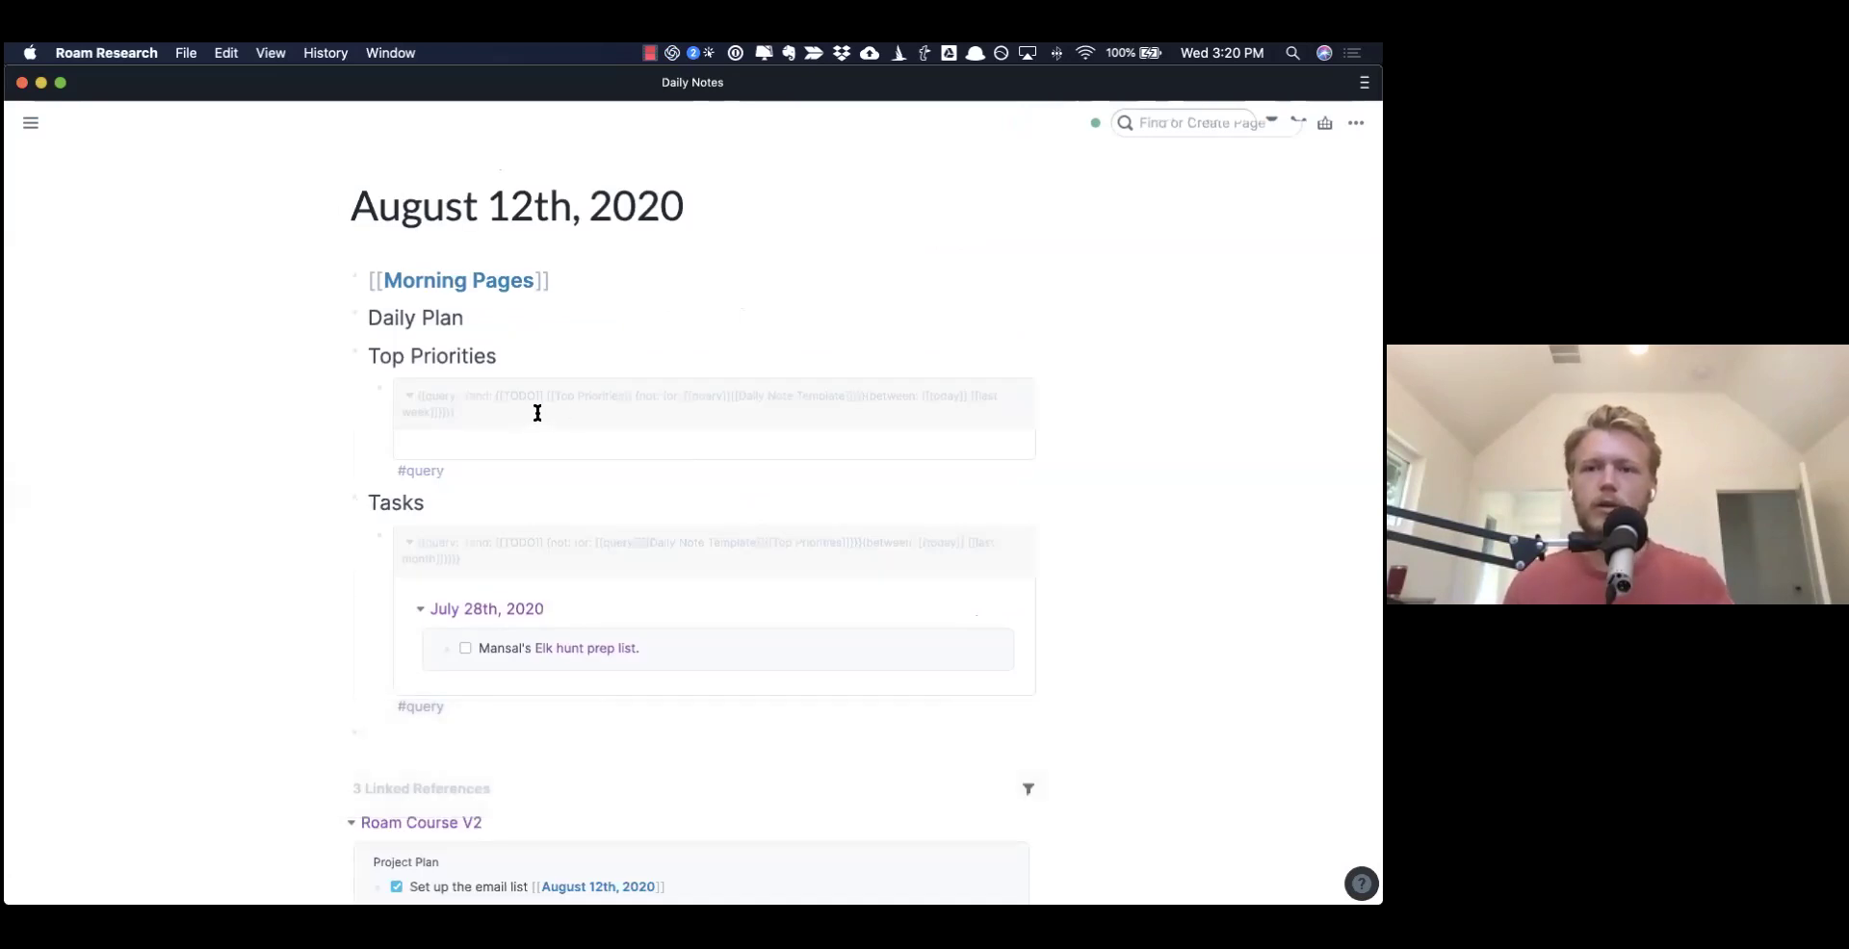
pyautogui.click(583, 291)
pyautogui.press('super+period')
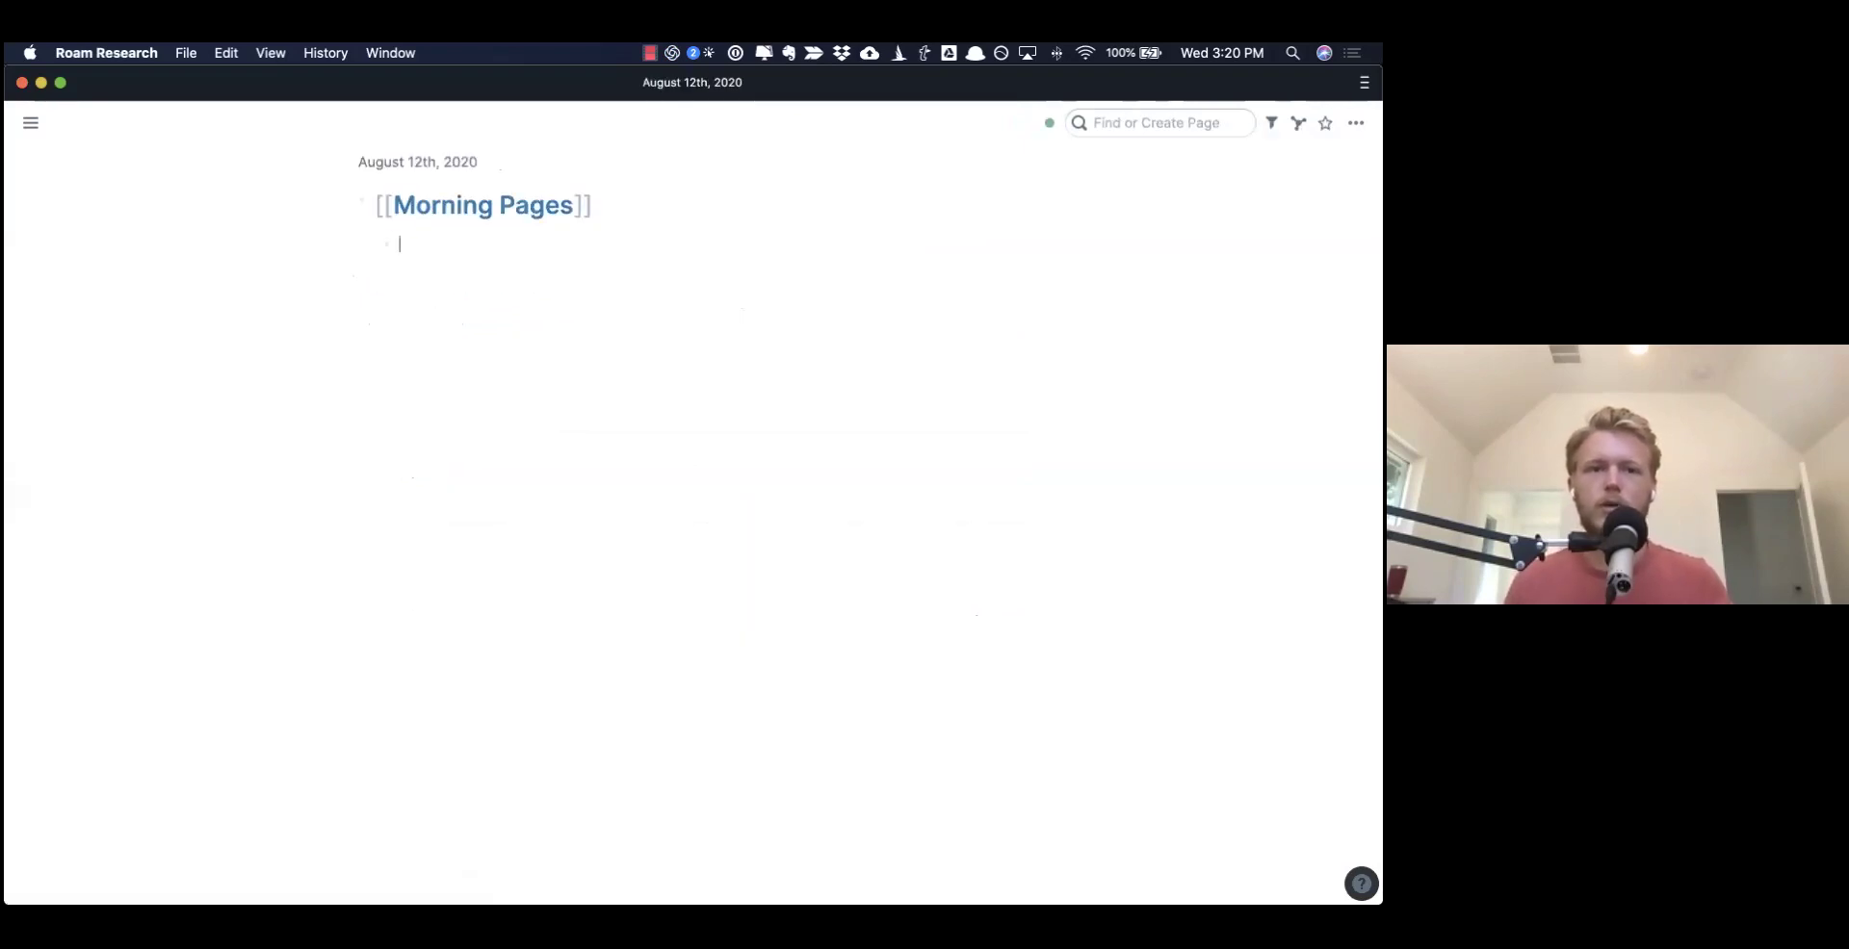
# - Open the linked Morning Pages page in the sidebar beside the daily note block
pyautogui.click(380, 205)
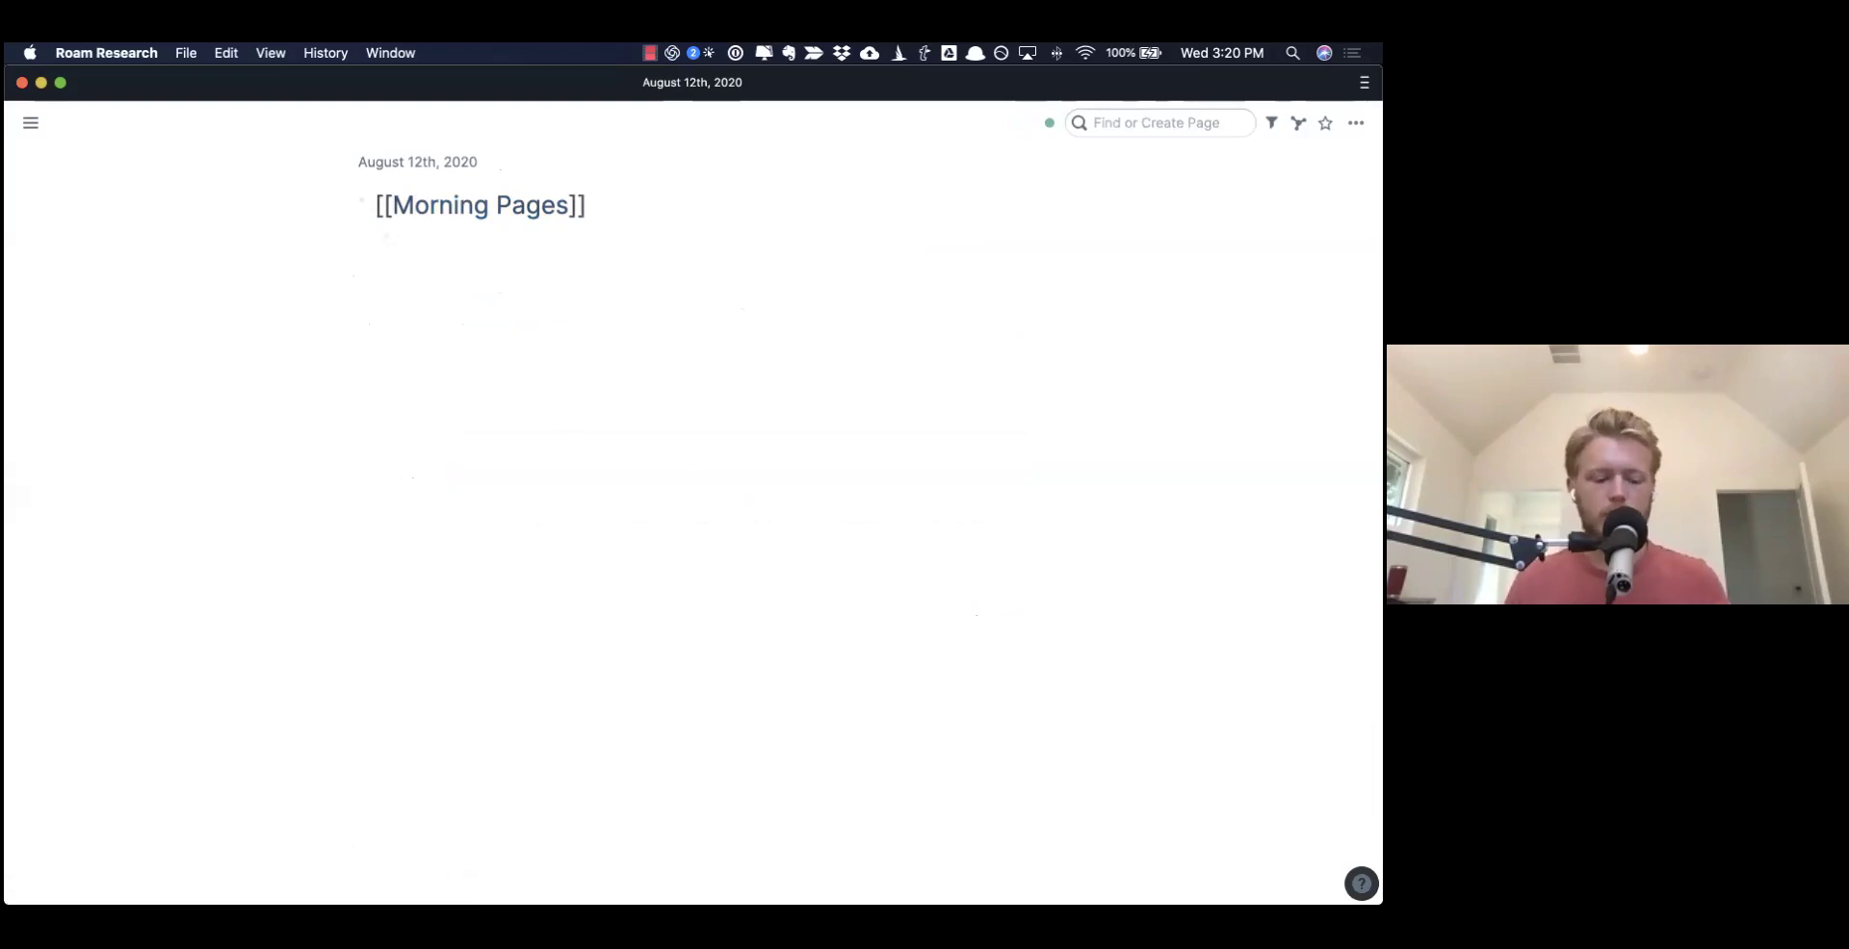
pyautogui.hotkey('ctrl', 'shift', 'o')
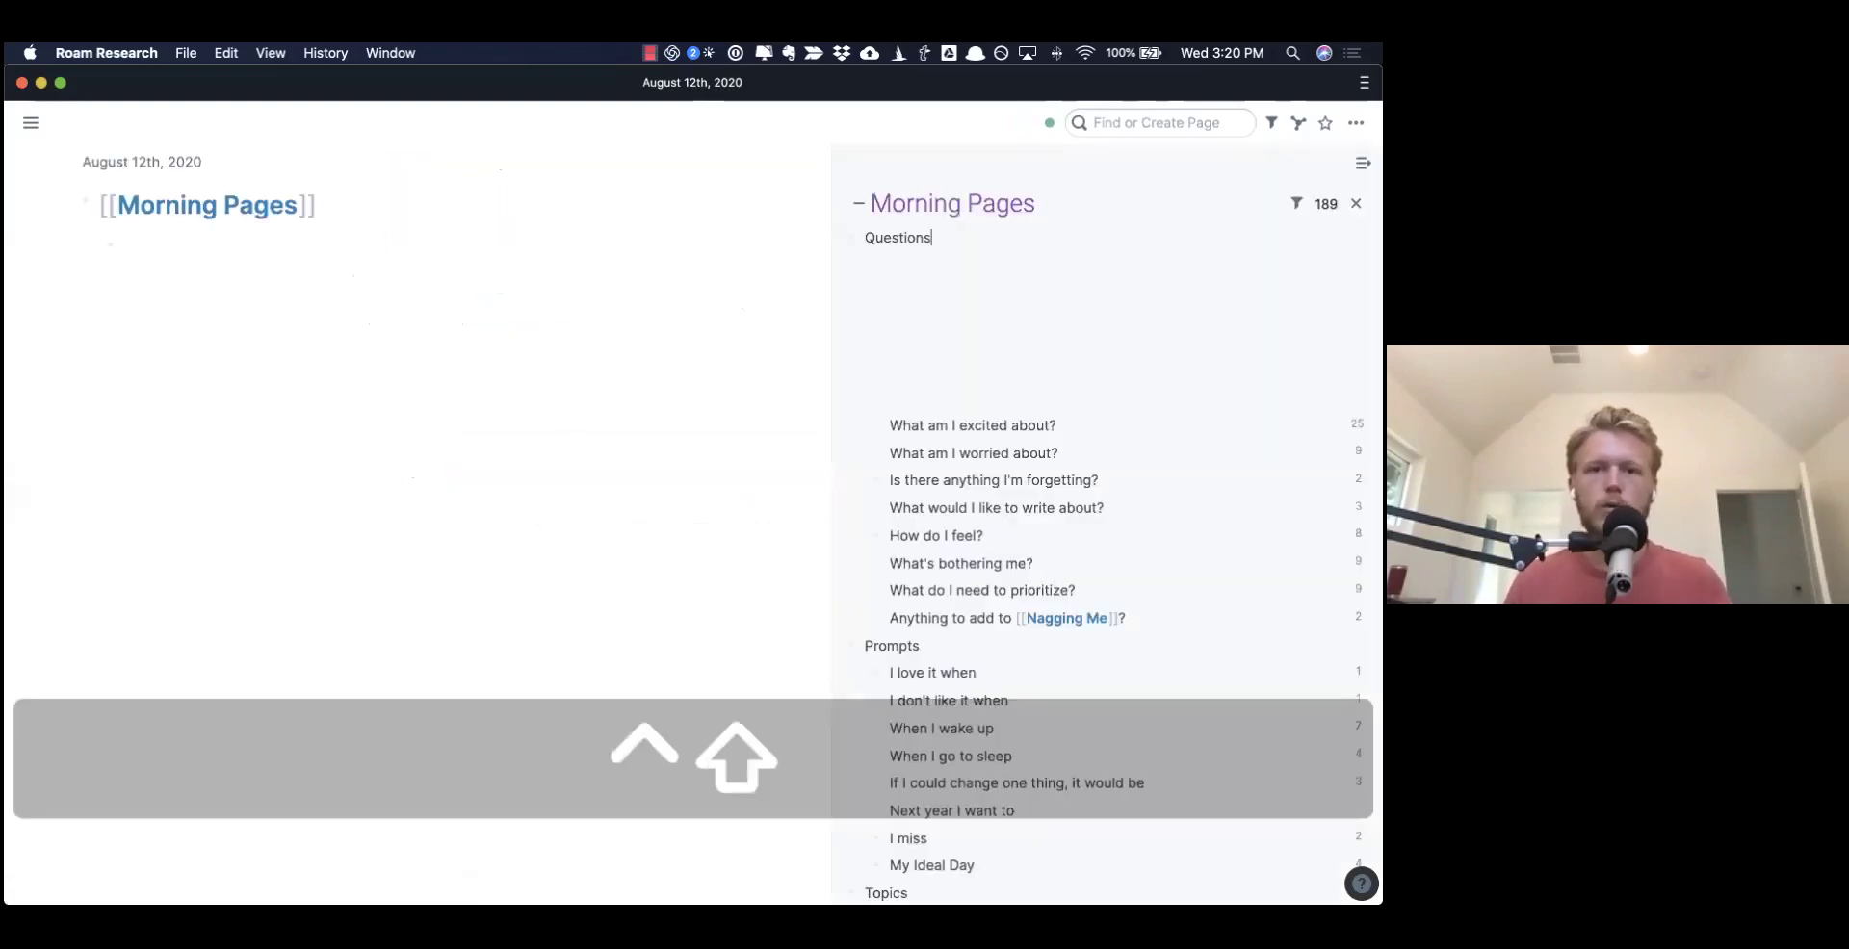
pyautogui.click(932, 238)
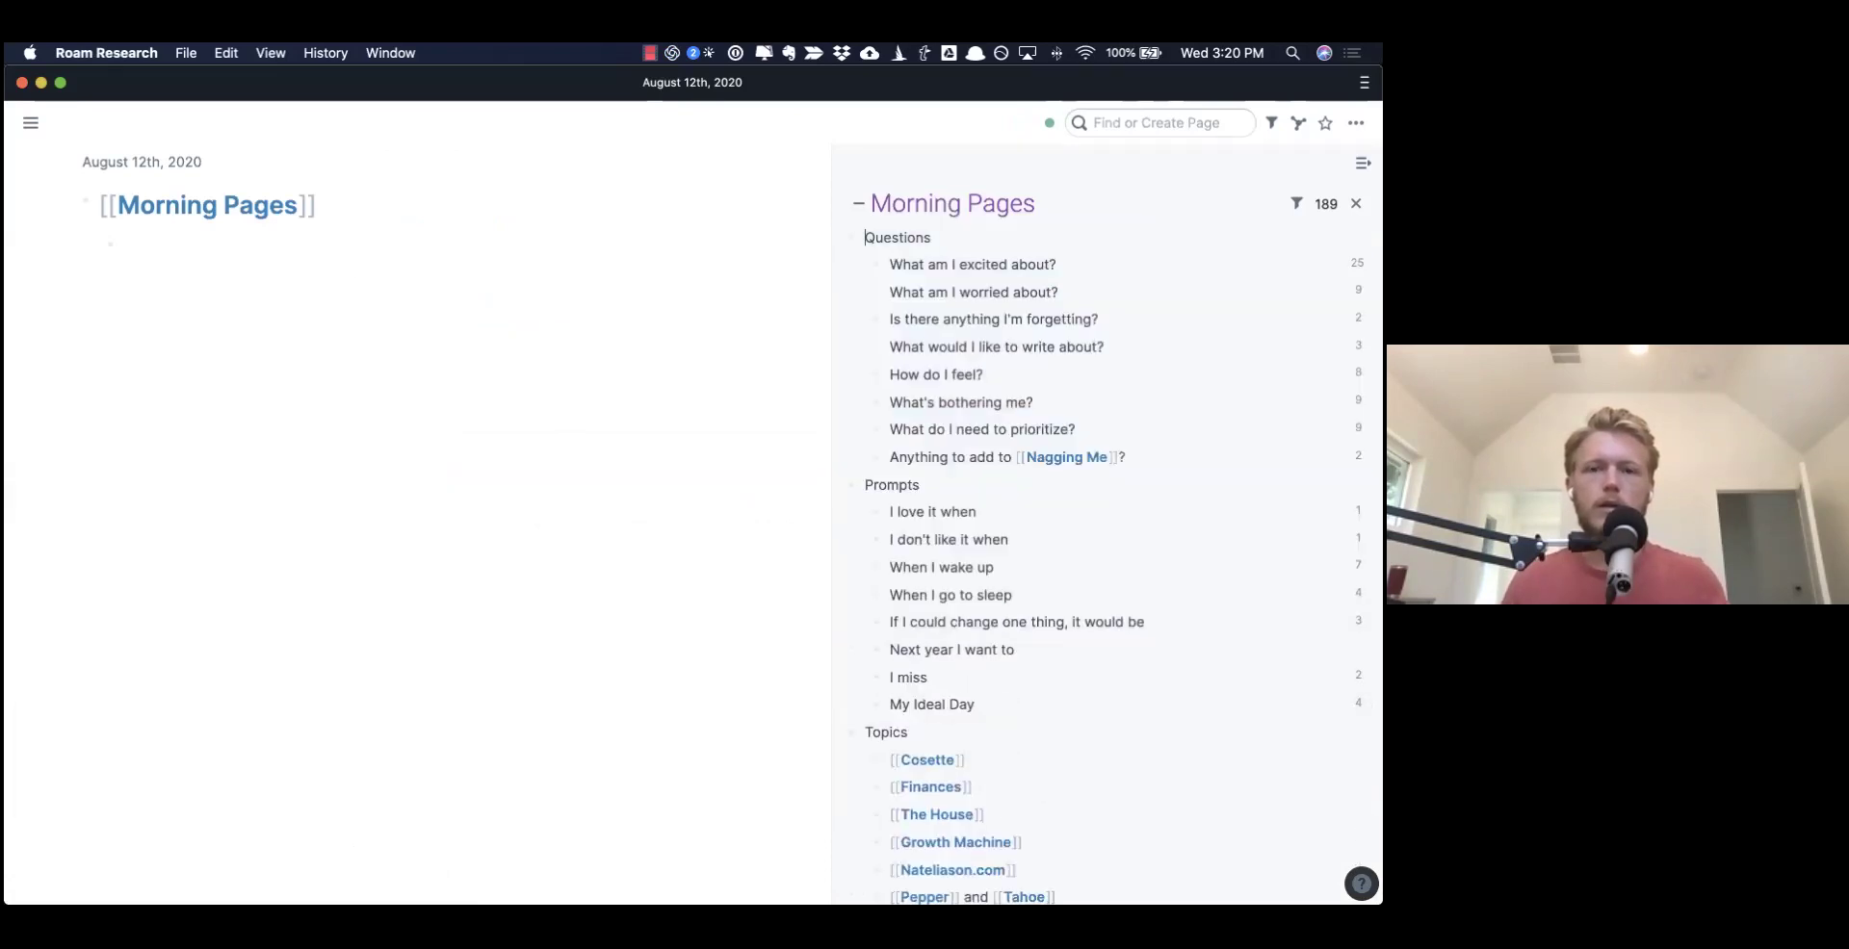
# - Place the cursor inside the Morning Pages link and open that page in the main view
pyautogui.click(252, 268)
pyautogui.click(354, 205)
pyautogui.press('Left')
pyautogui.press('Left')
pyautogui.press('Left')
pyautogui.press('Right')
pyautogui.press('Left')
pyautogui.press('Left')
pyautogui.press('Left')
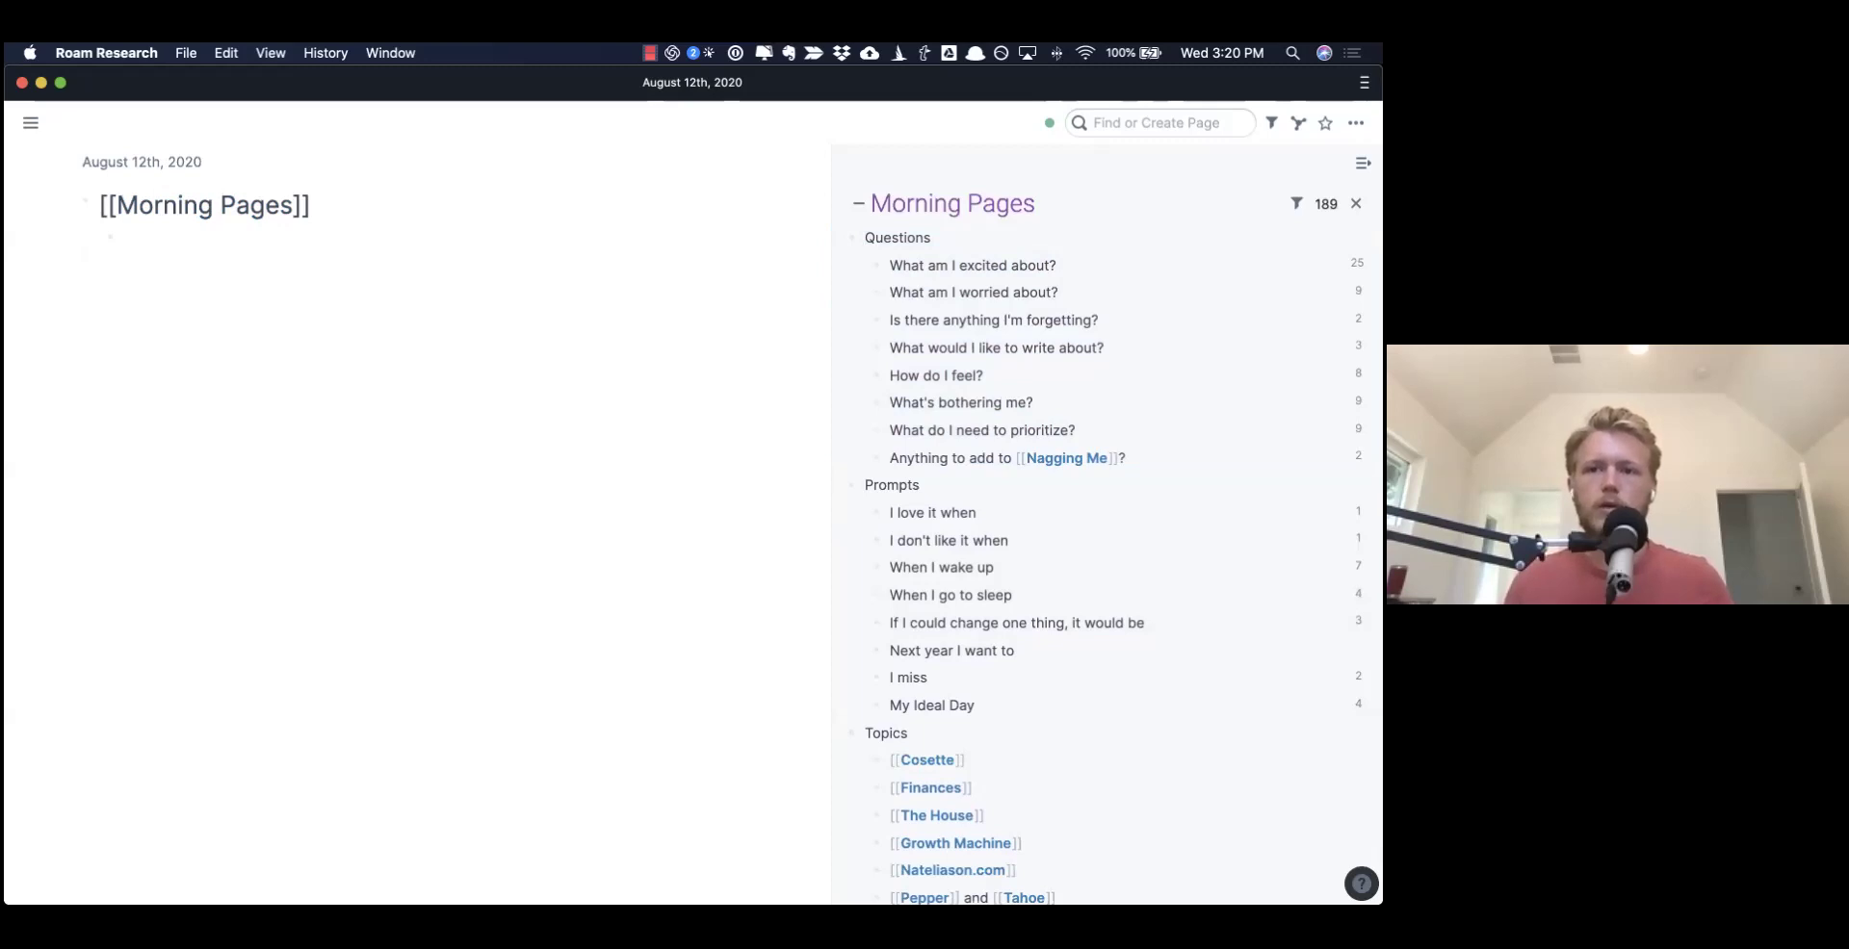
pyautogui.hotkey('ctrl', 'o')
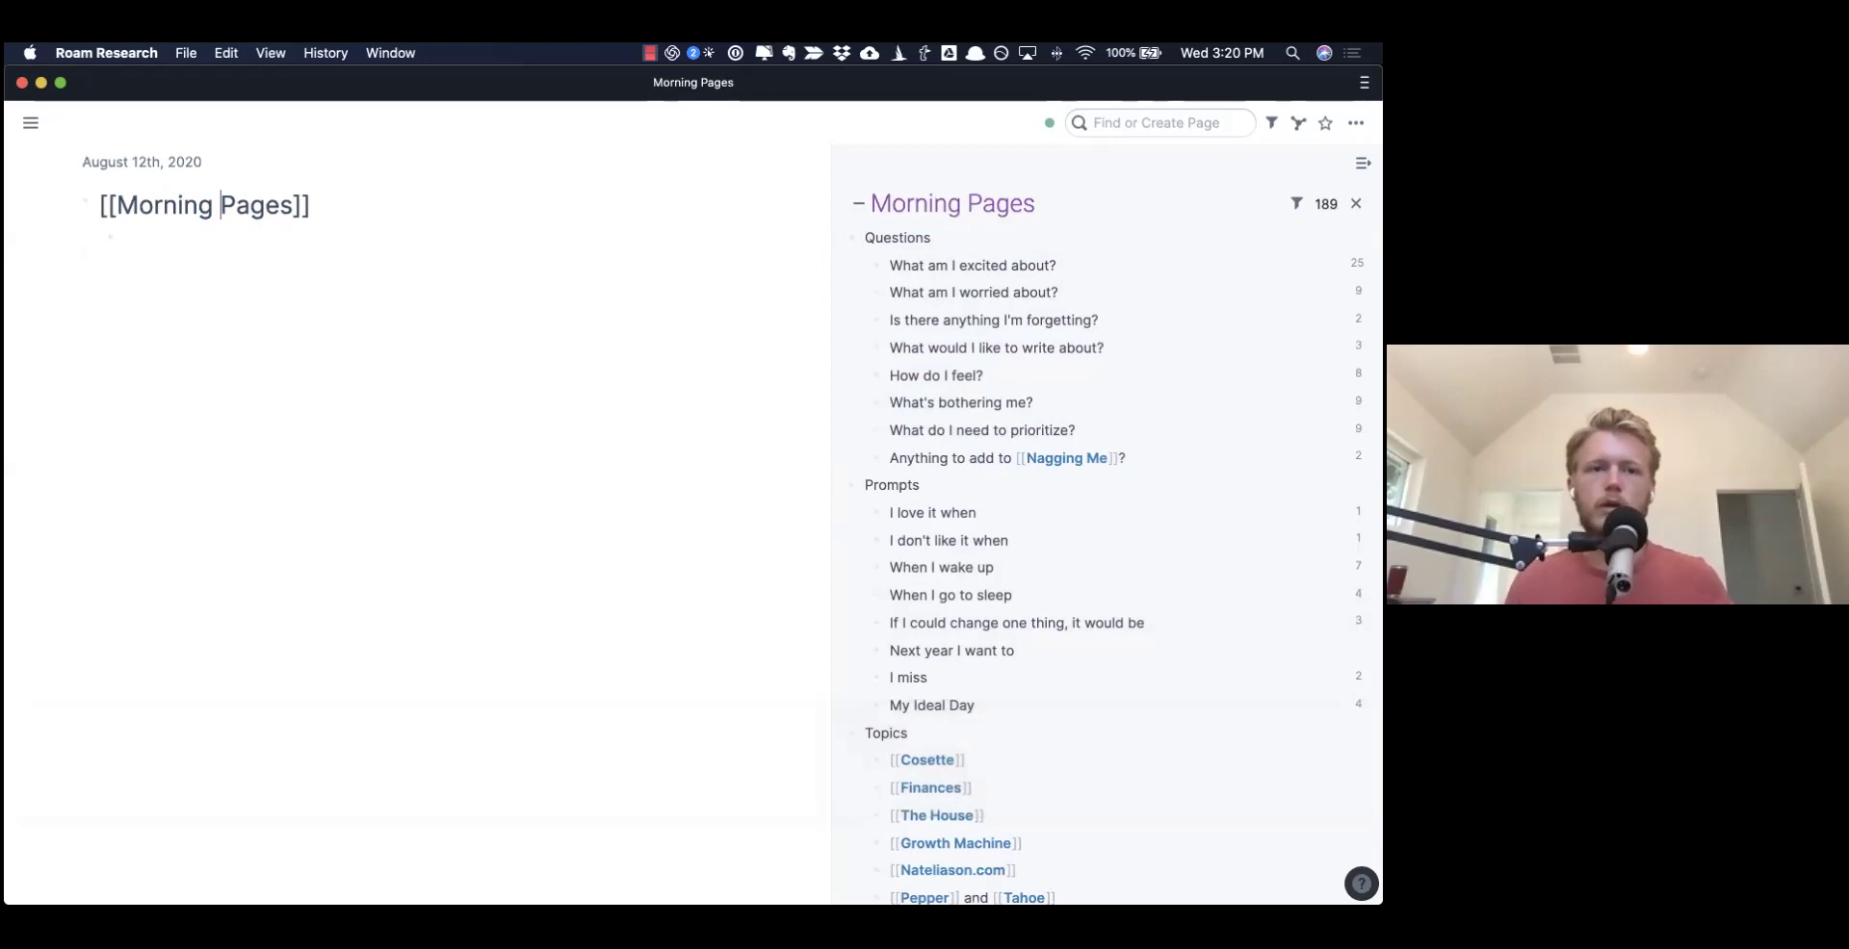
pyautogui.click(92, 274)
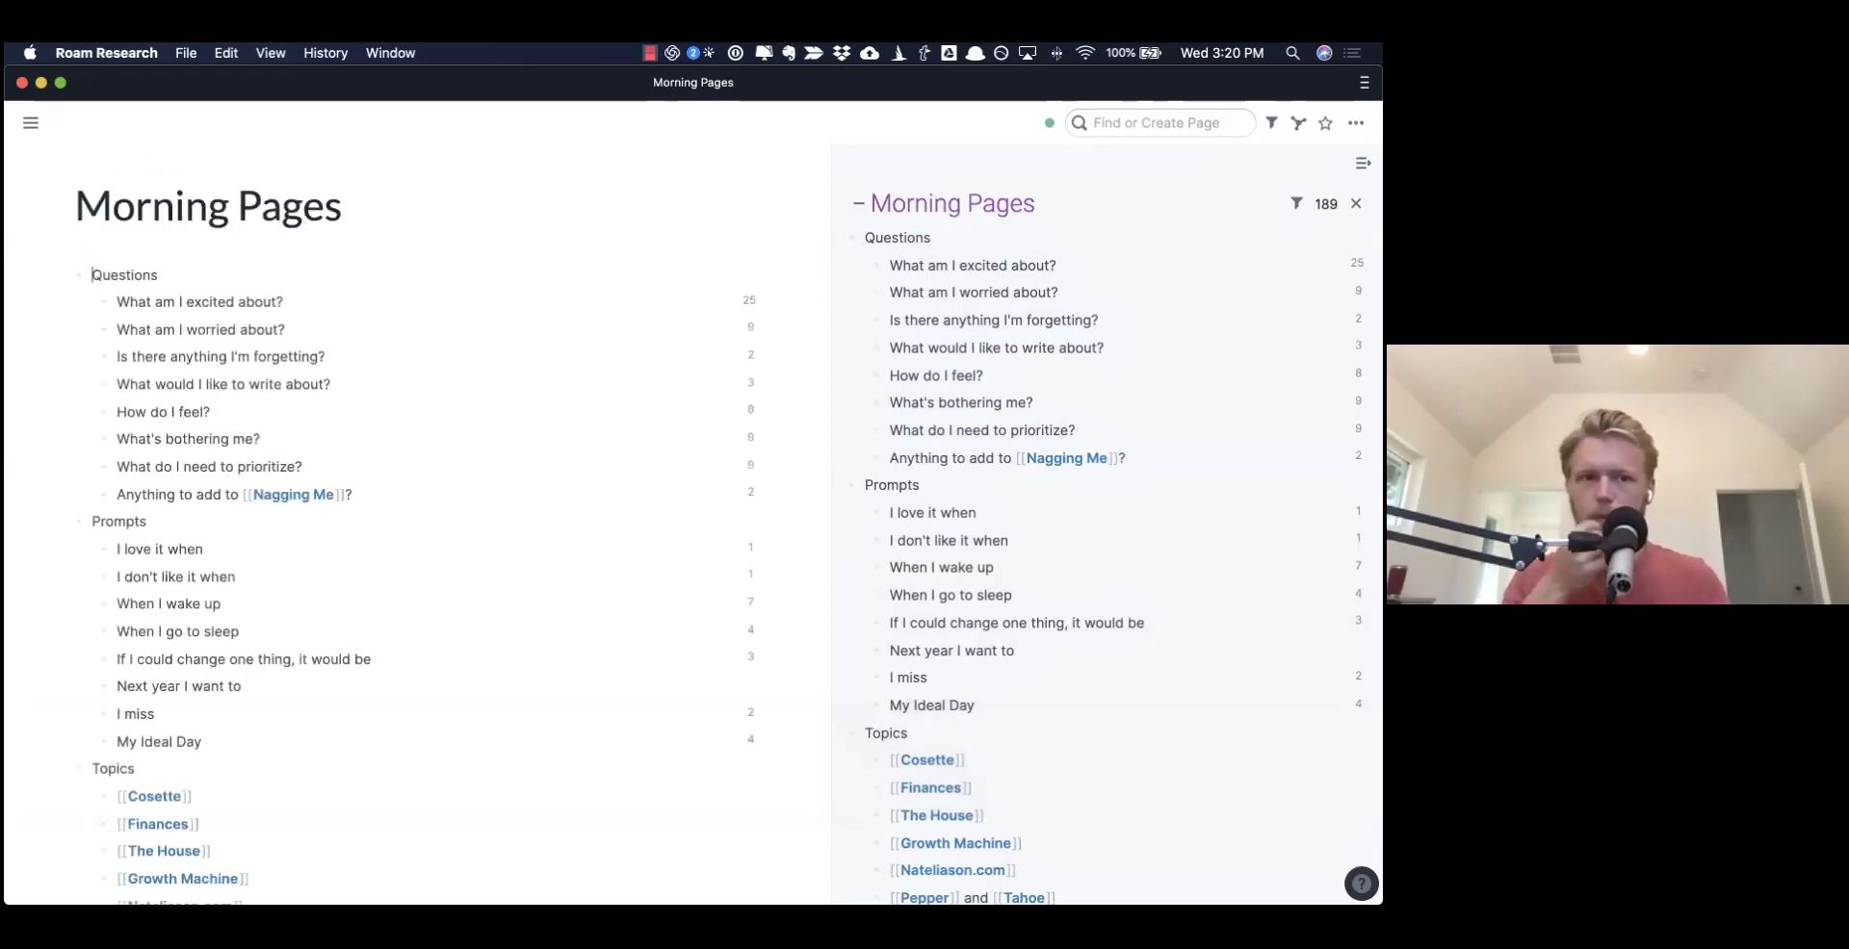
# - Navigate back to the focused August 12th block, forward to the Morning Pages page, and back again
pyautogui.press('super')
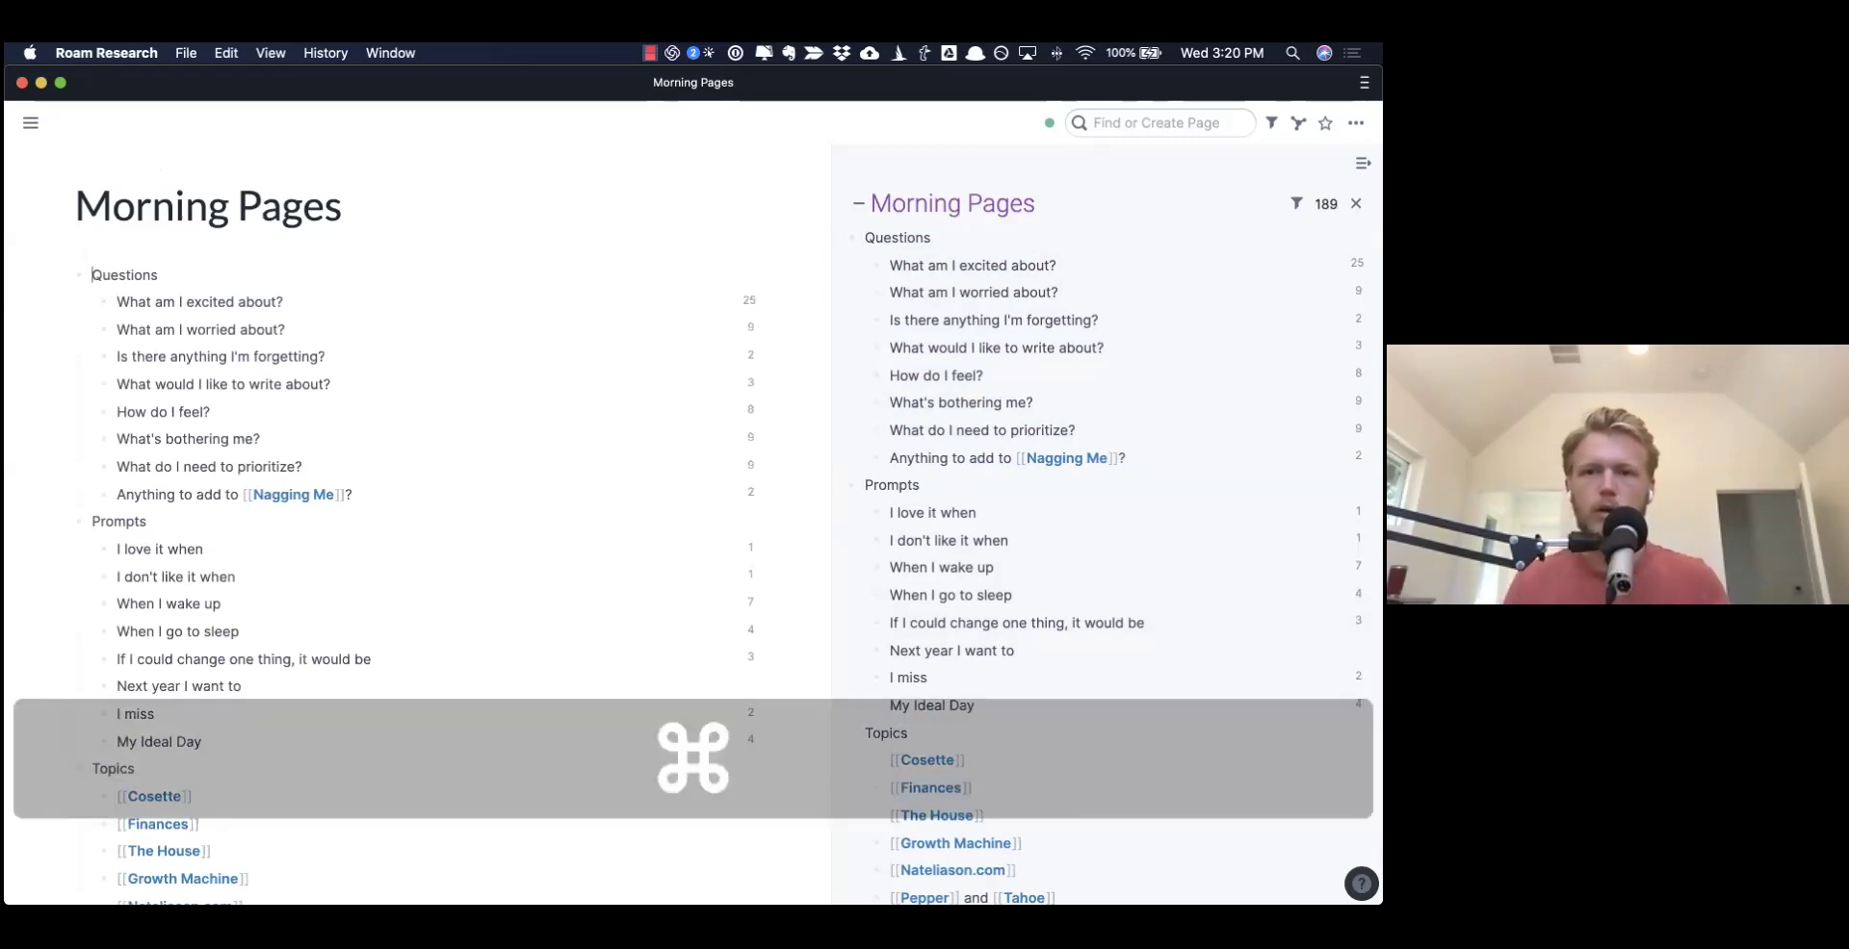
pyautogui.press('super+bracketleft')
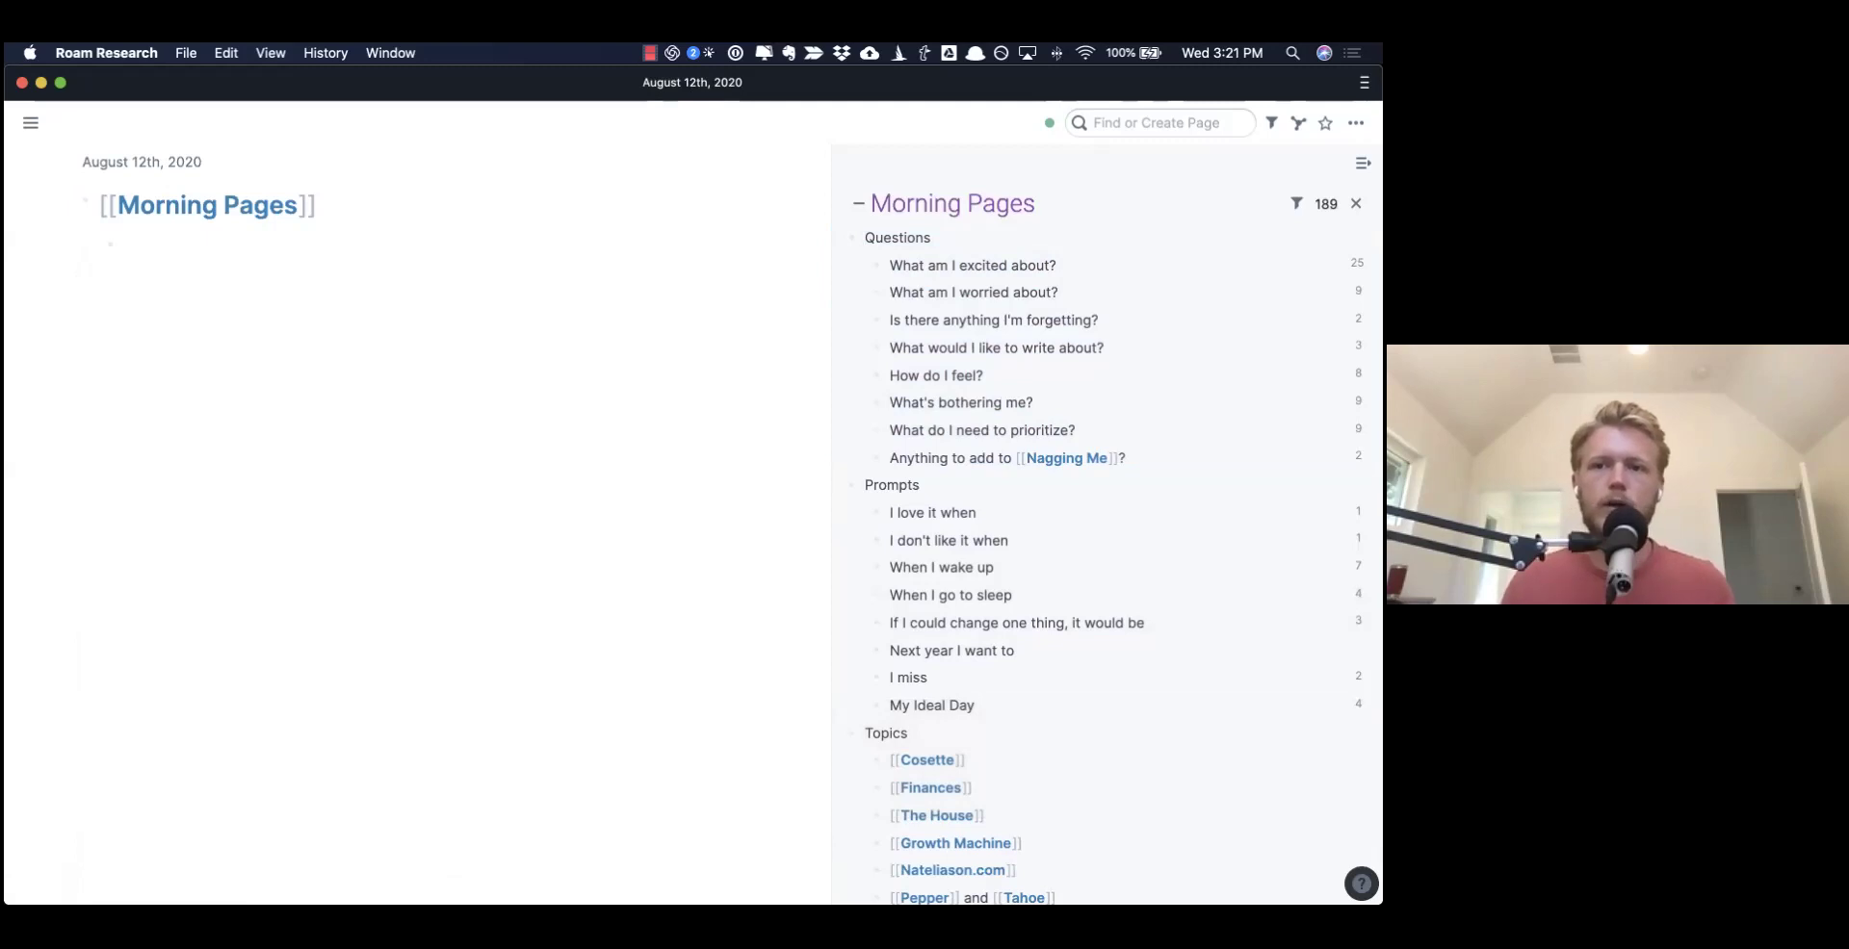
pyautogui.press('super')
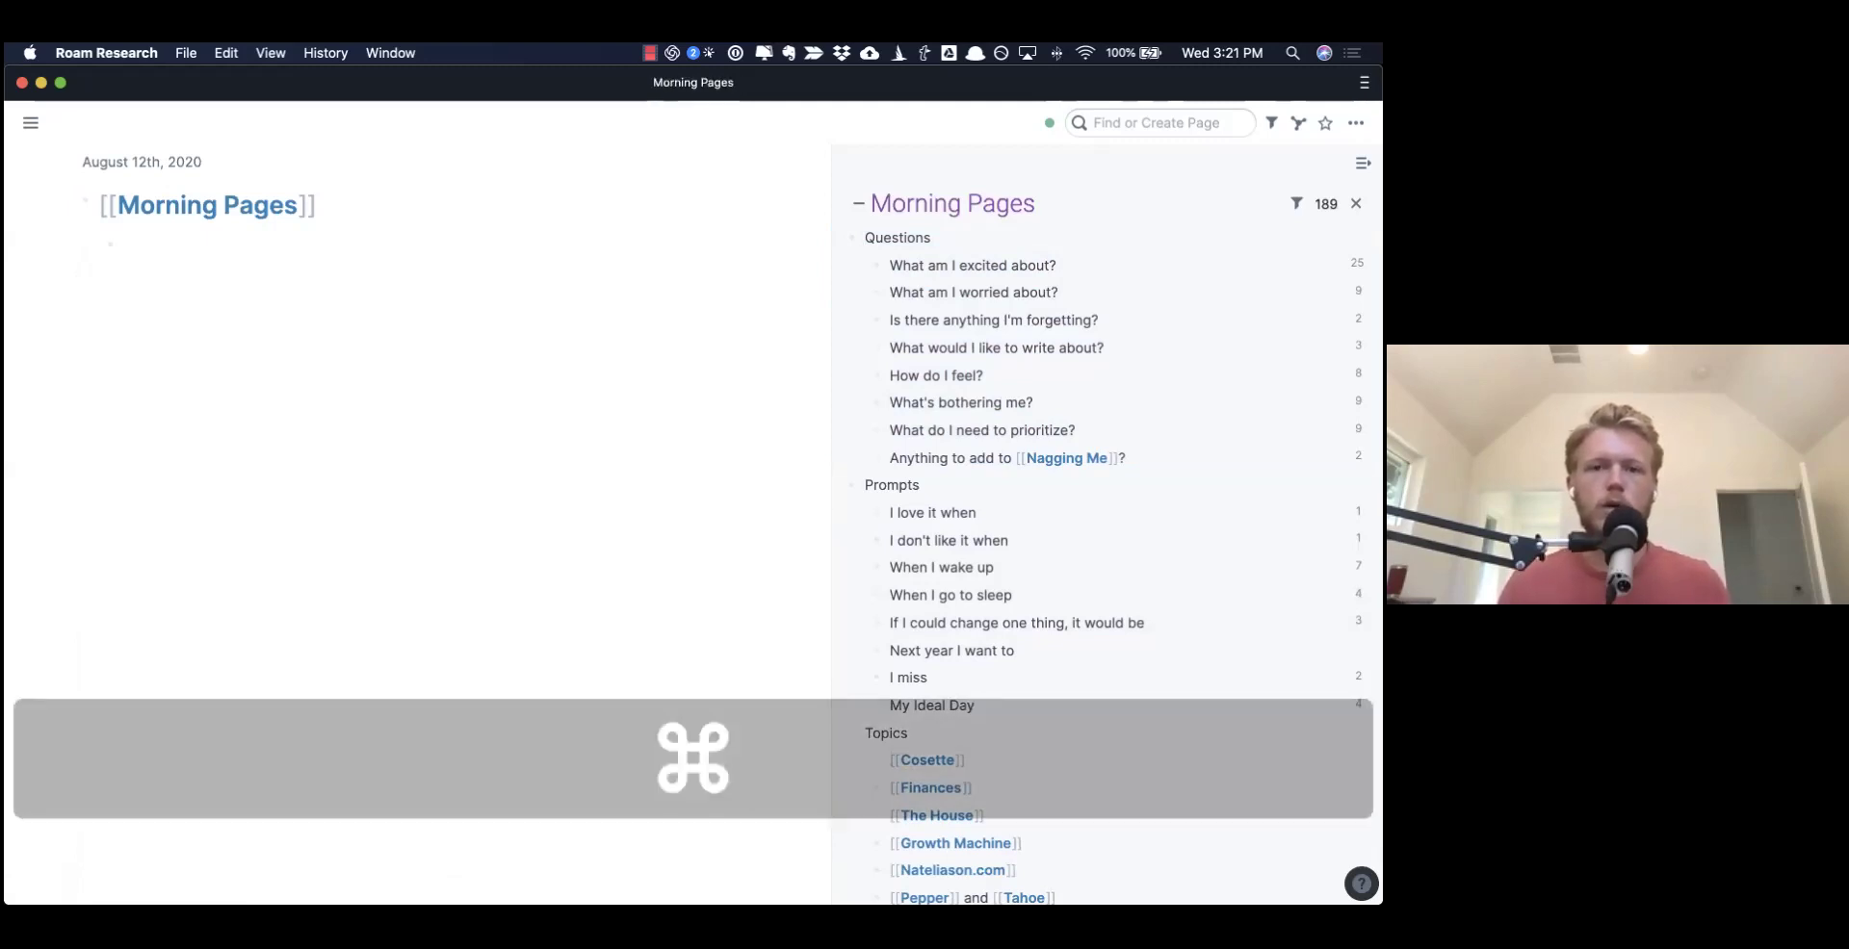
pyautogui.press('super+bracketright')
pyautogui.press('super+bracketleft')
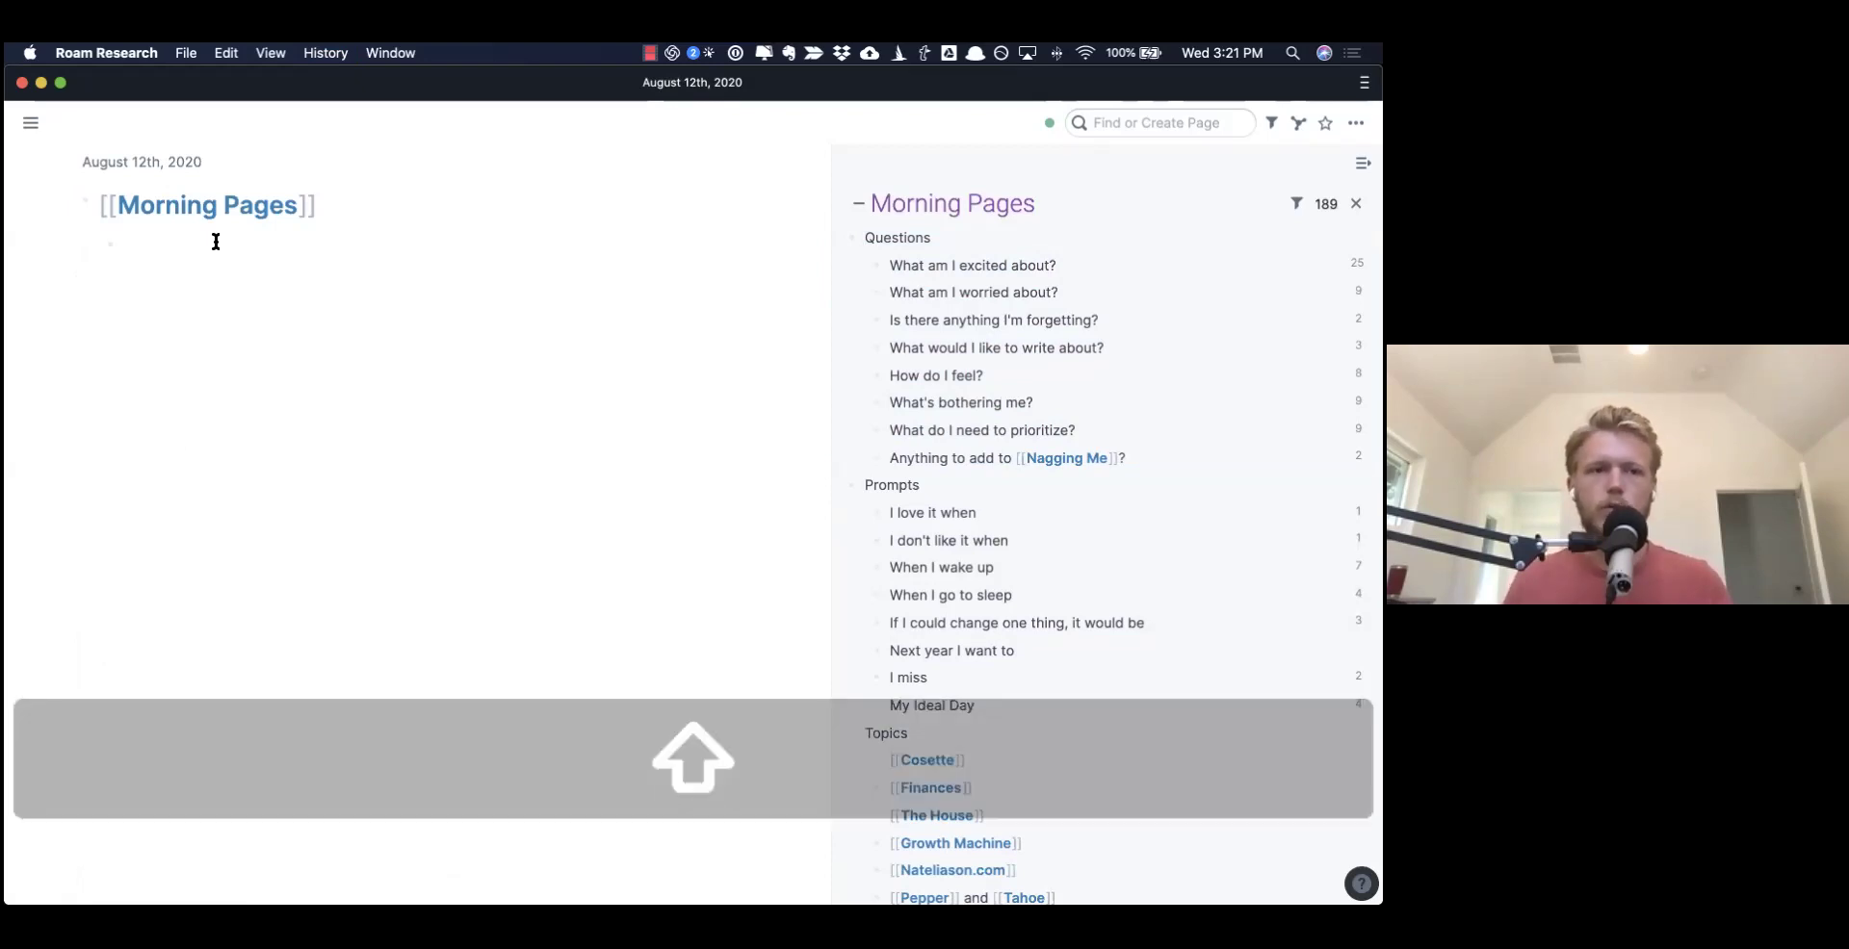
# - Write "Added a bunch of stuff here" in the empty bullet under Morning Pages
pyautogui.write('Added abunc')
pyautogui.press('BackSpace')
pyautogui.press('BackSpace')
pyautogui.press('BackSpace')
pyautogui.press('BackSpace')
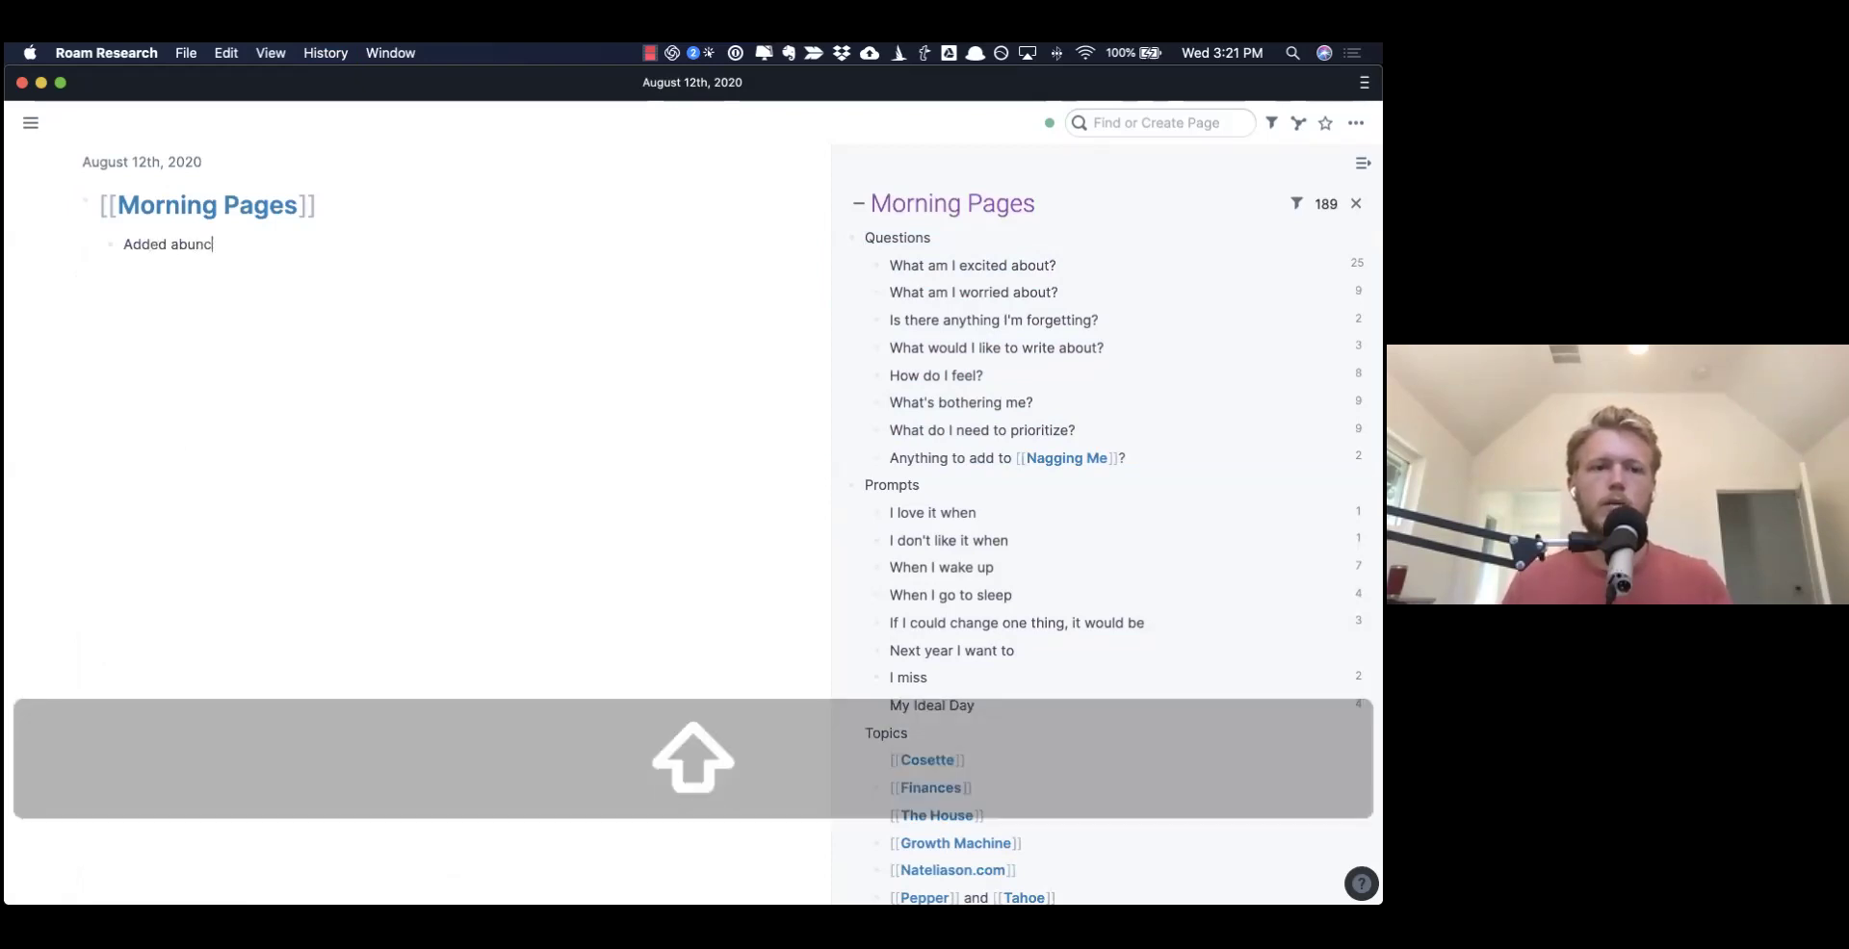
pyautogui.write('bunch of stuff here')
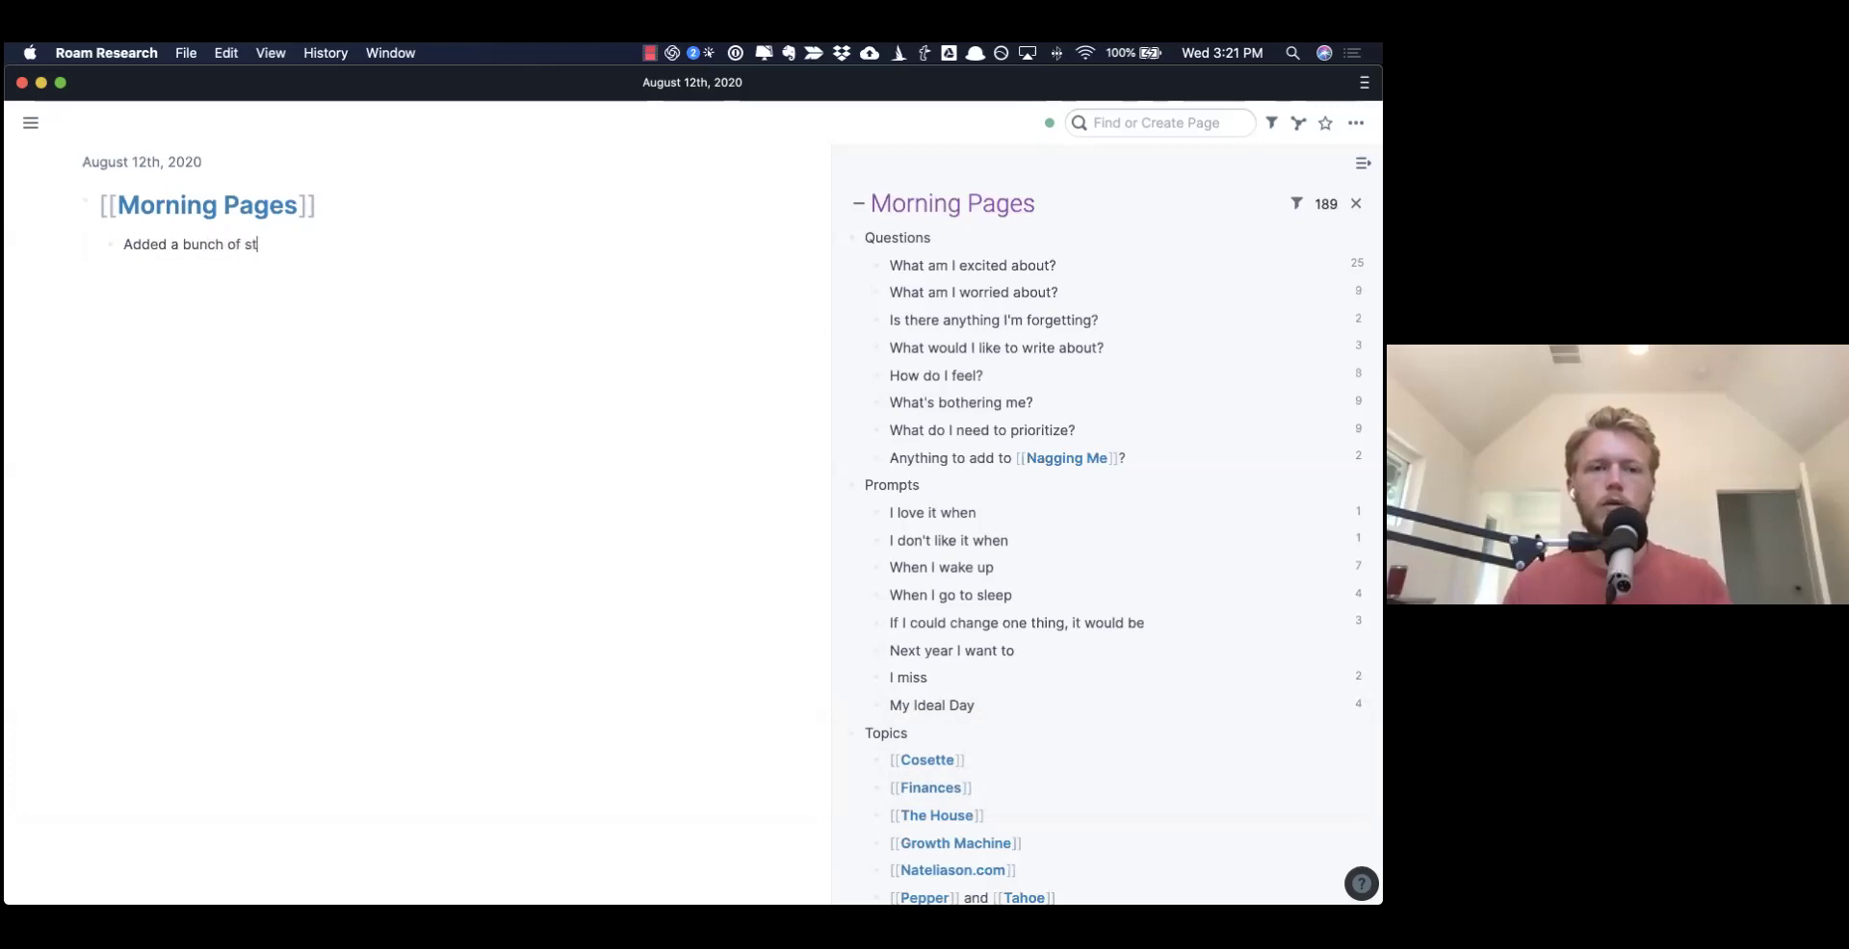
# - Add three more bullets: "I was bad and didn't do my journal this morning", "so embarassing" and "waow"
pyautogui.hotkey('shift', 'Return')
pyautogui.write('I was')
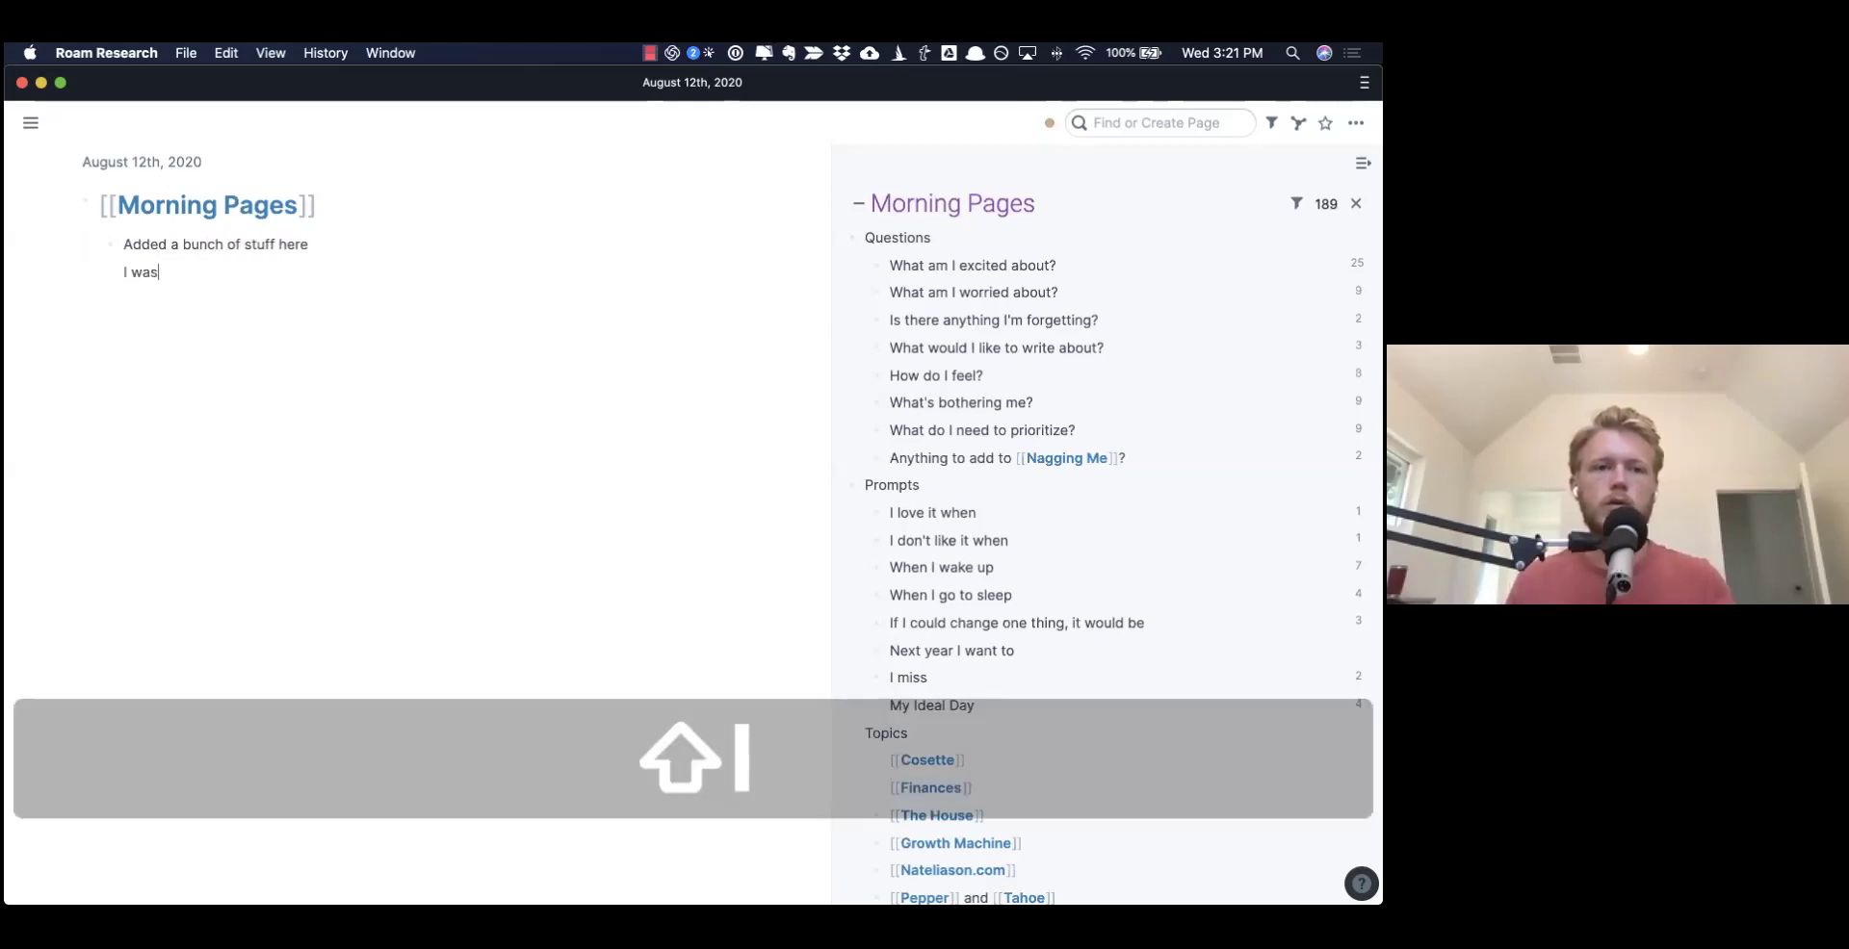
pyautogui.write(" bad and didn't do my j")
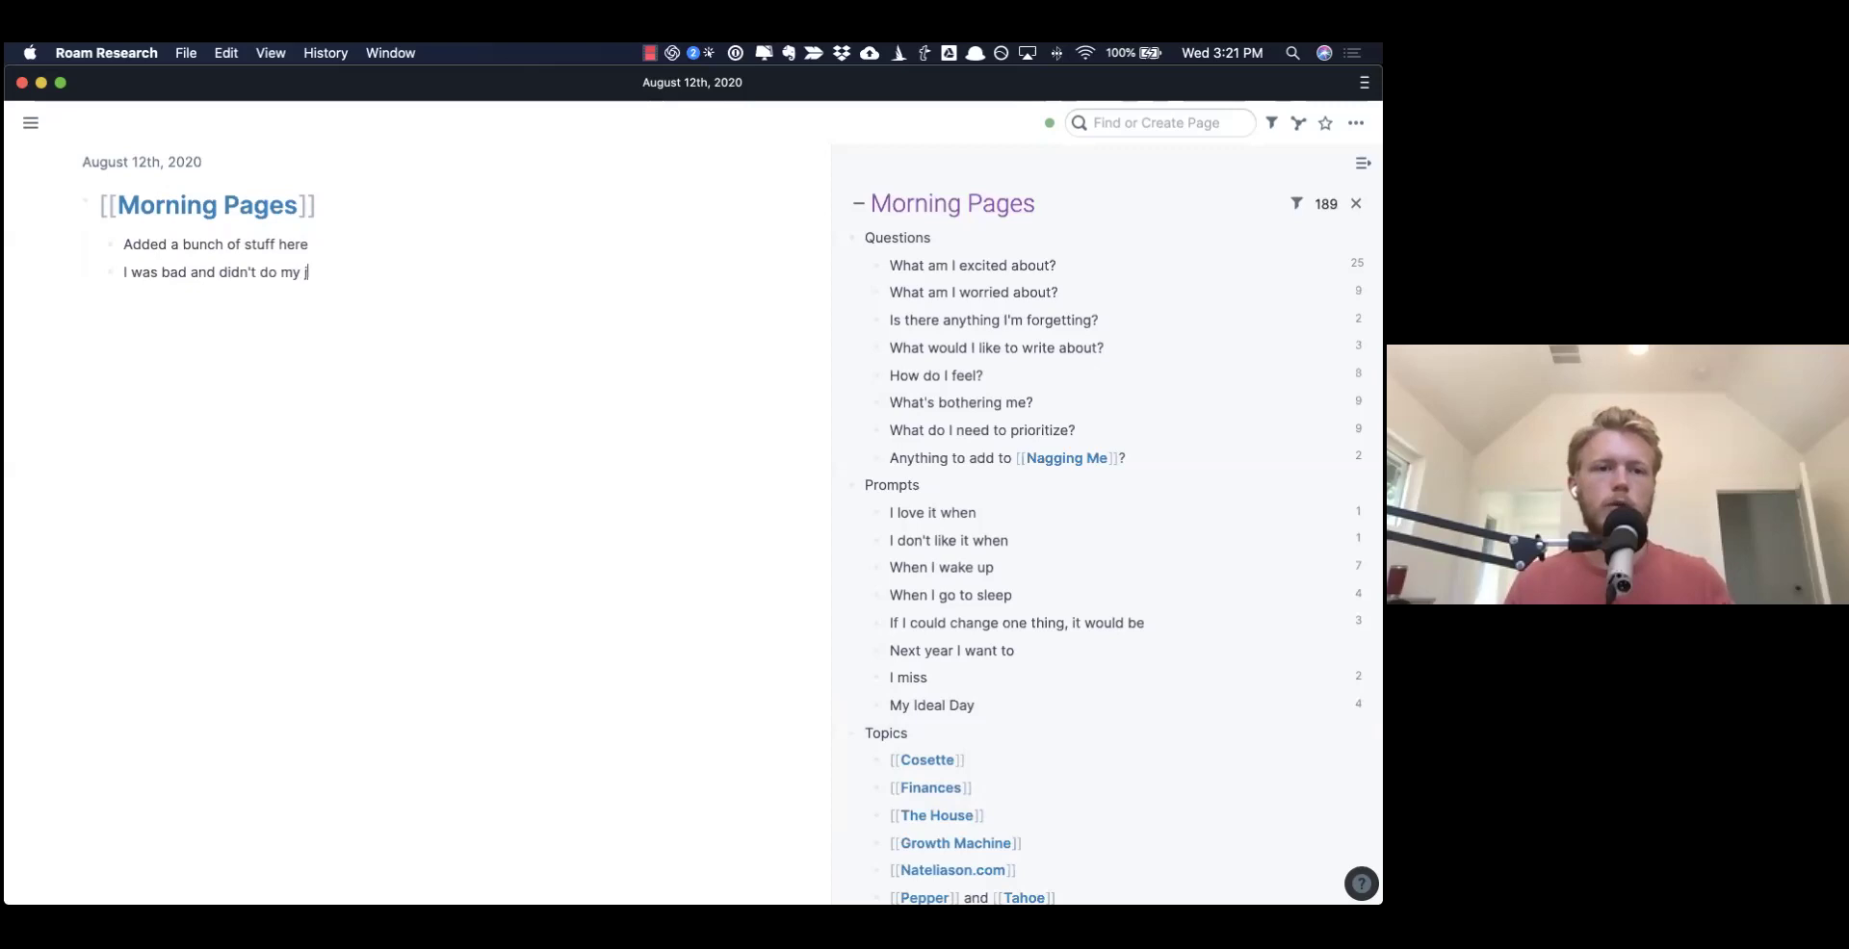
pyautogui.write('ournal this morning')
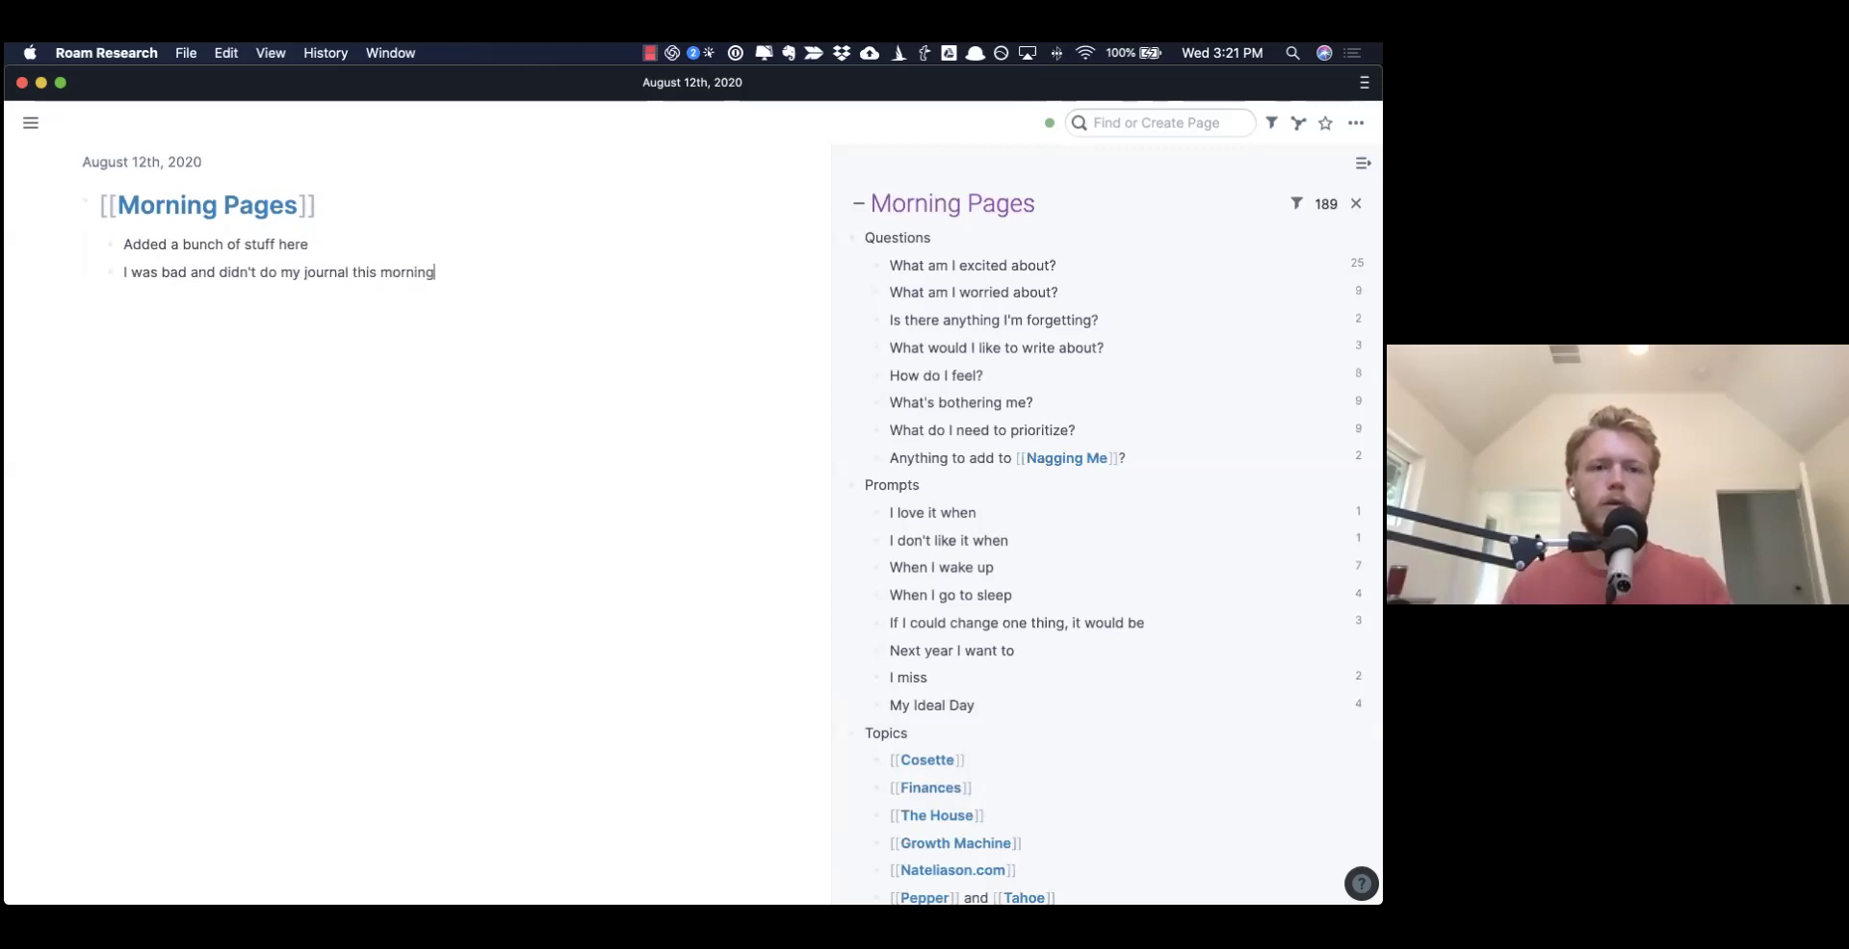
pyautogui.press('Return')
pyautogui.write('so embarassingw')
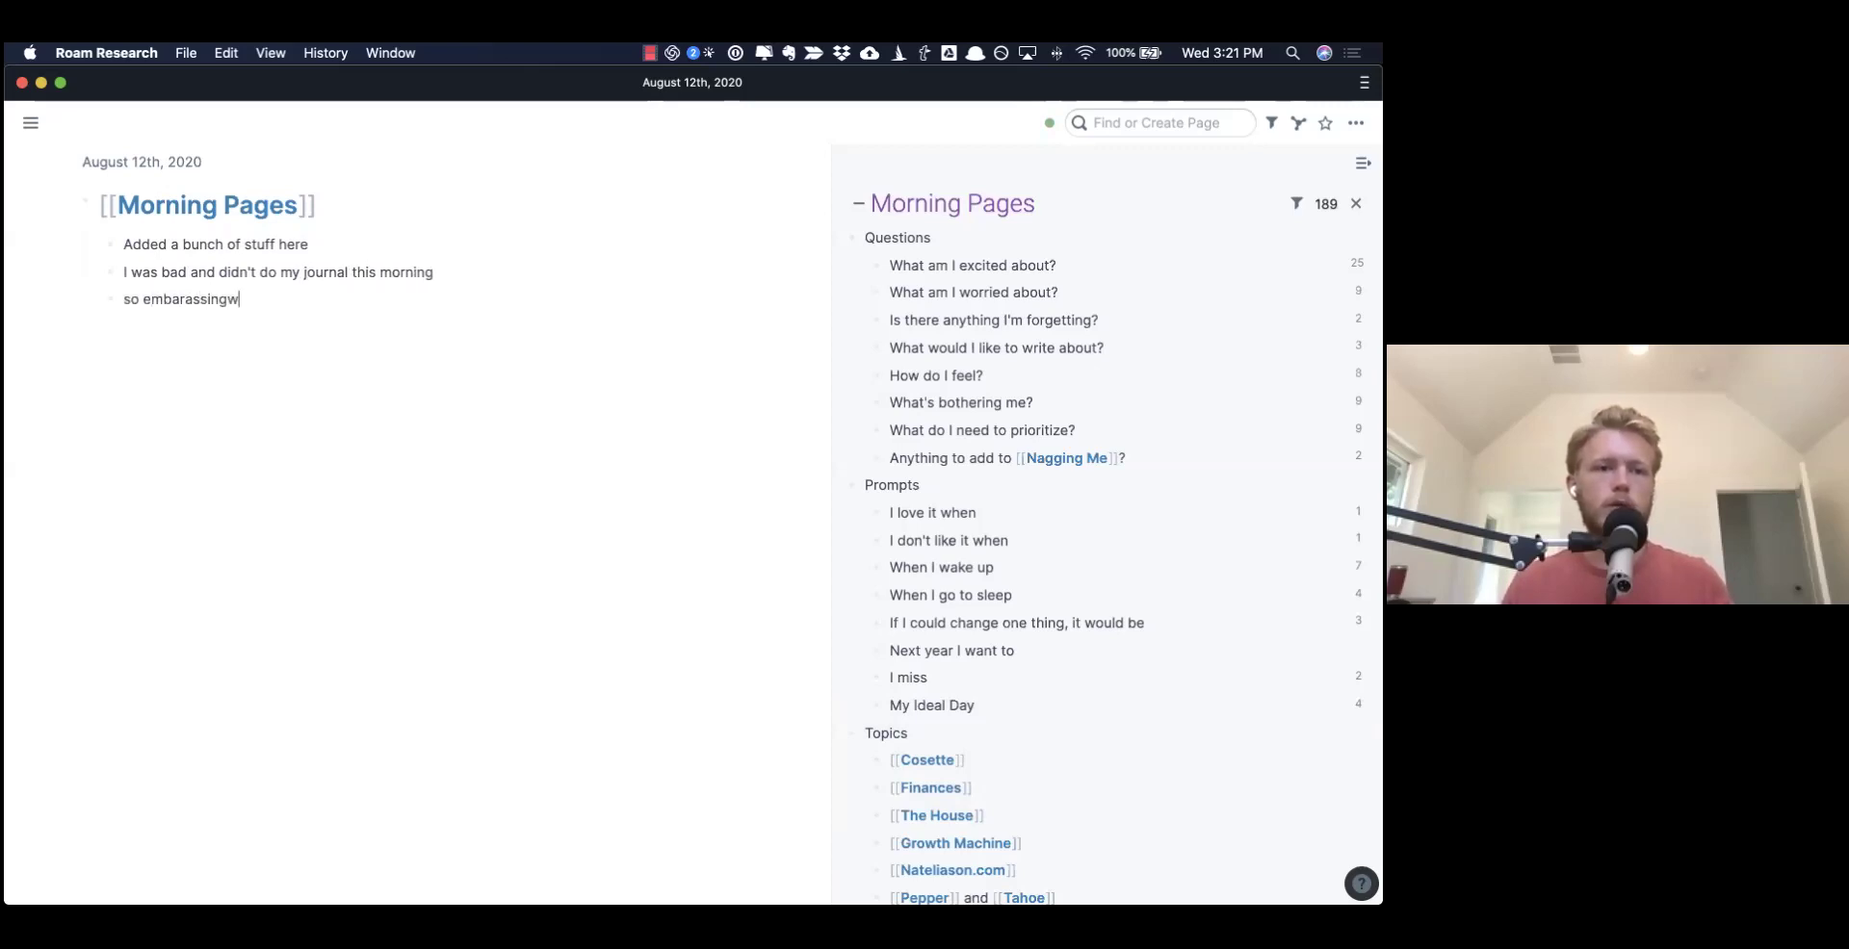
pyautogui.press('Return')
pyautogui.write('waow')
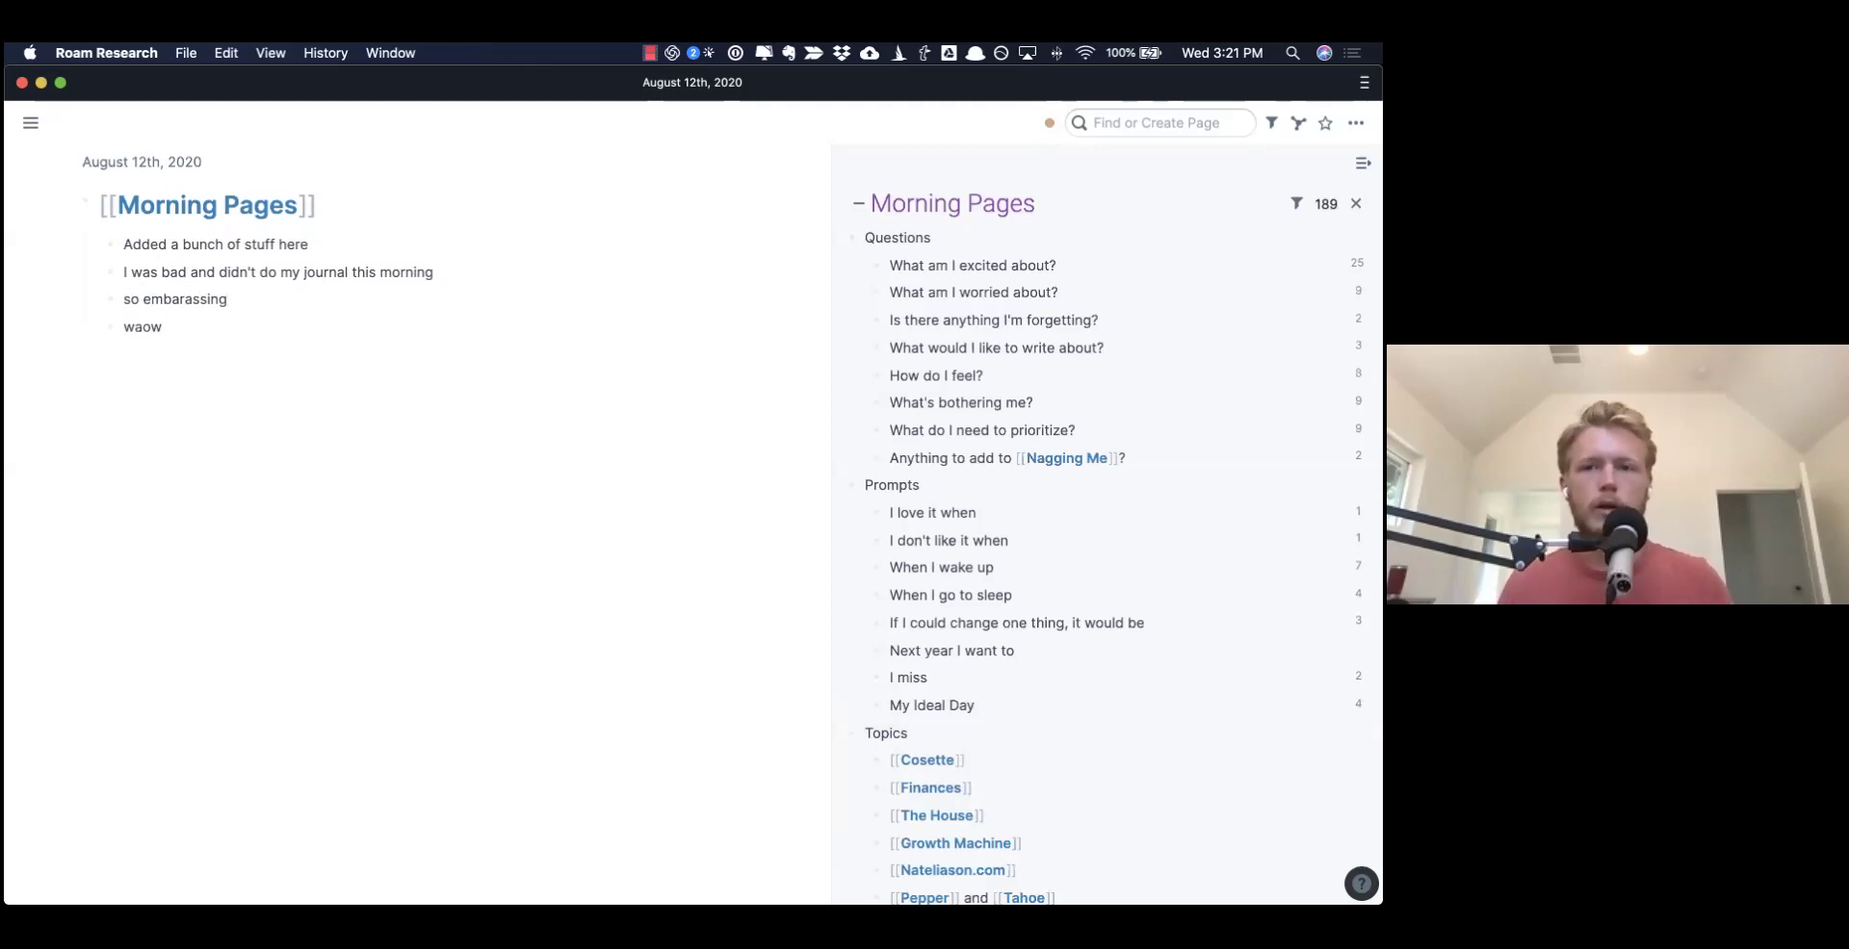
# - Zoom out to the full August 12th, 2020 page and toggle the Morning Pages block, leaving it collapsed
pyautogui.press('super+comma')
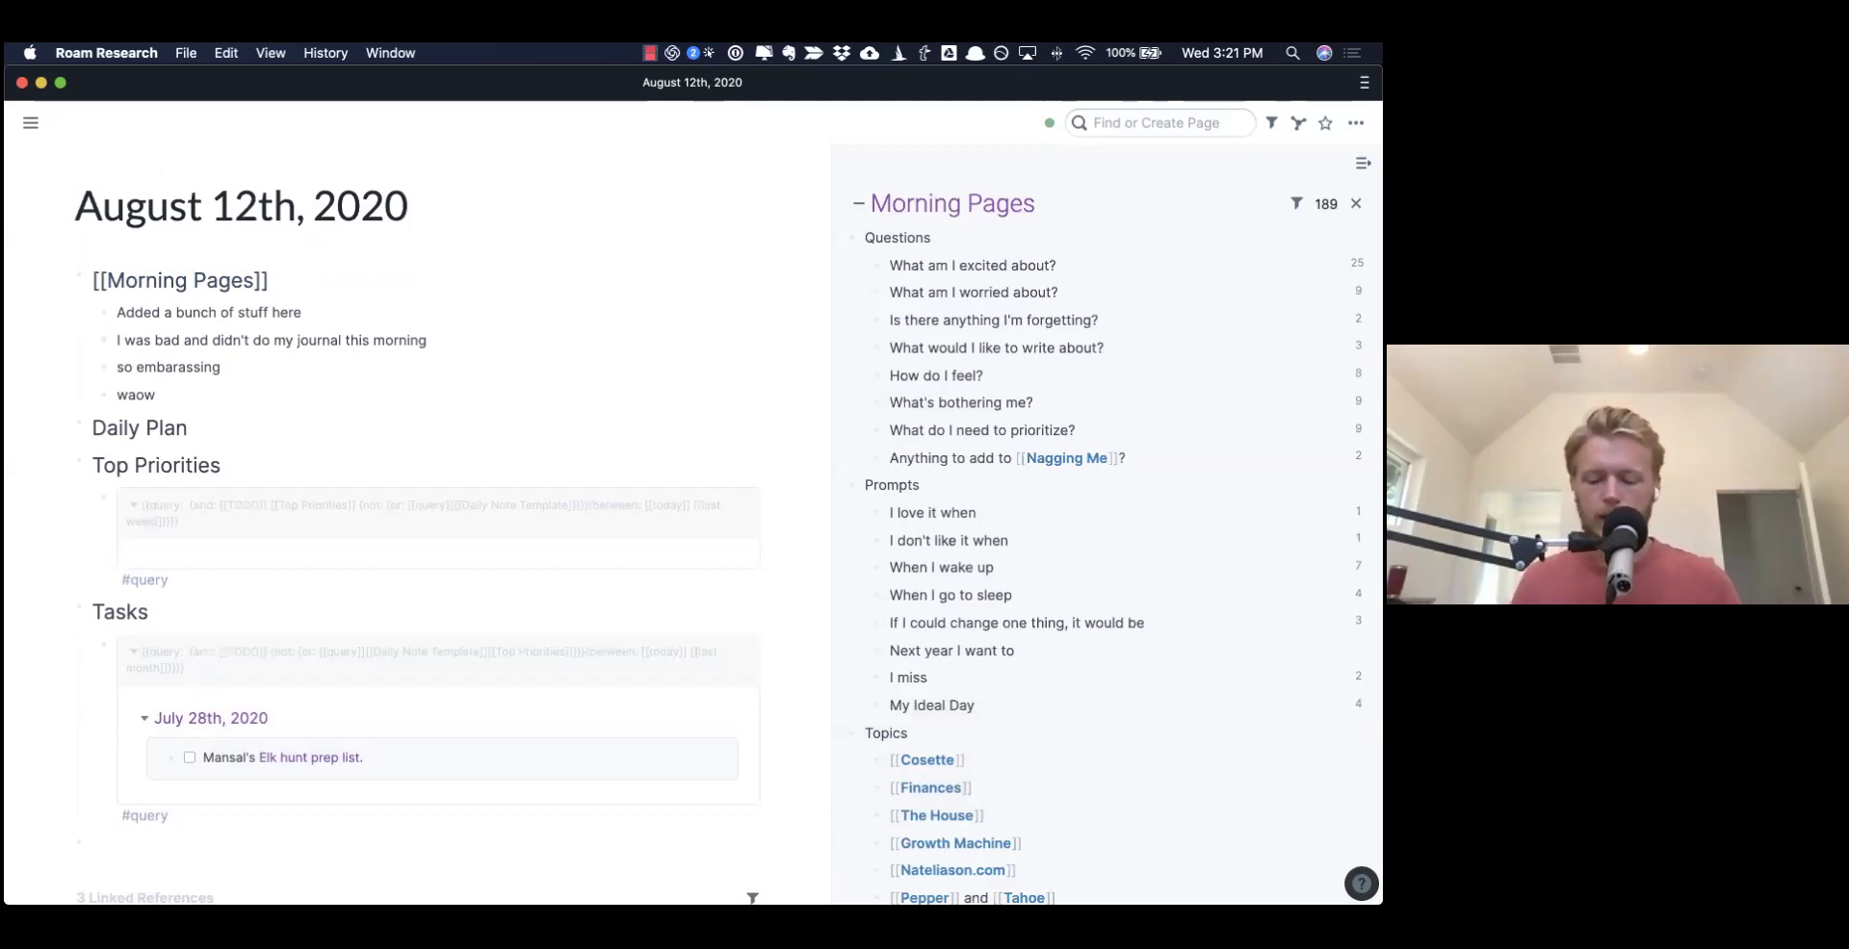
pyautogui.press('super+Up')
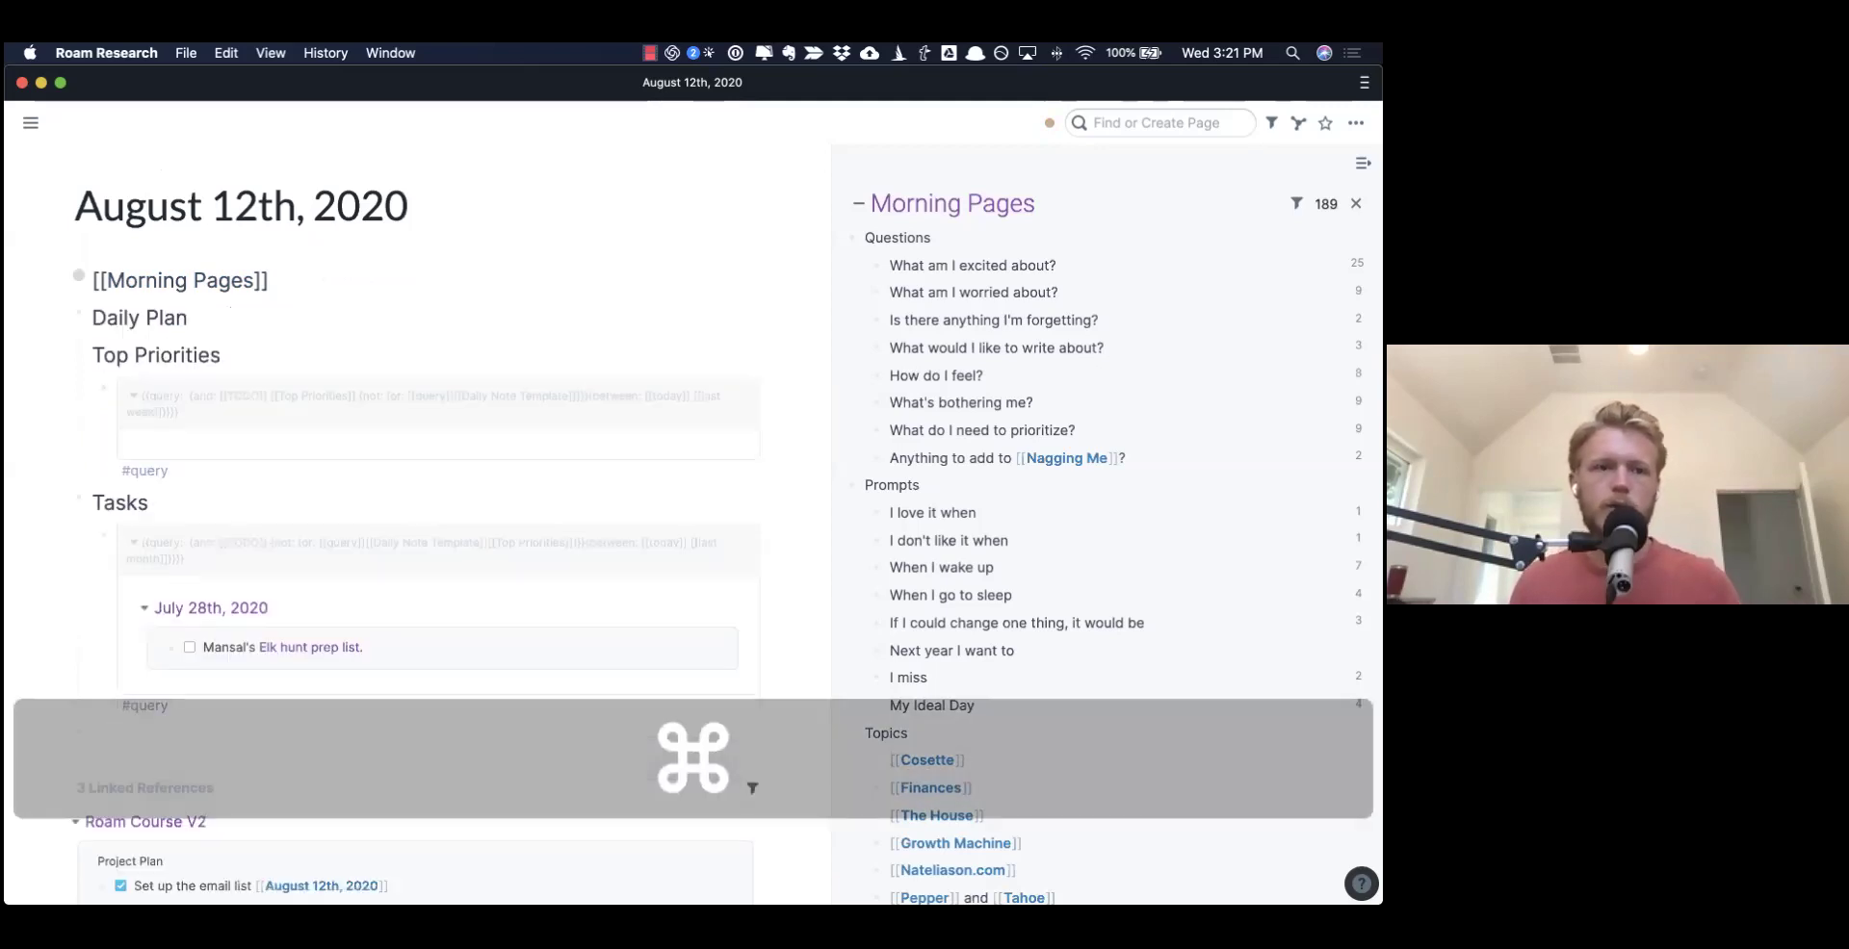
pyautogui.press('Up')
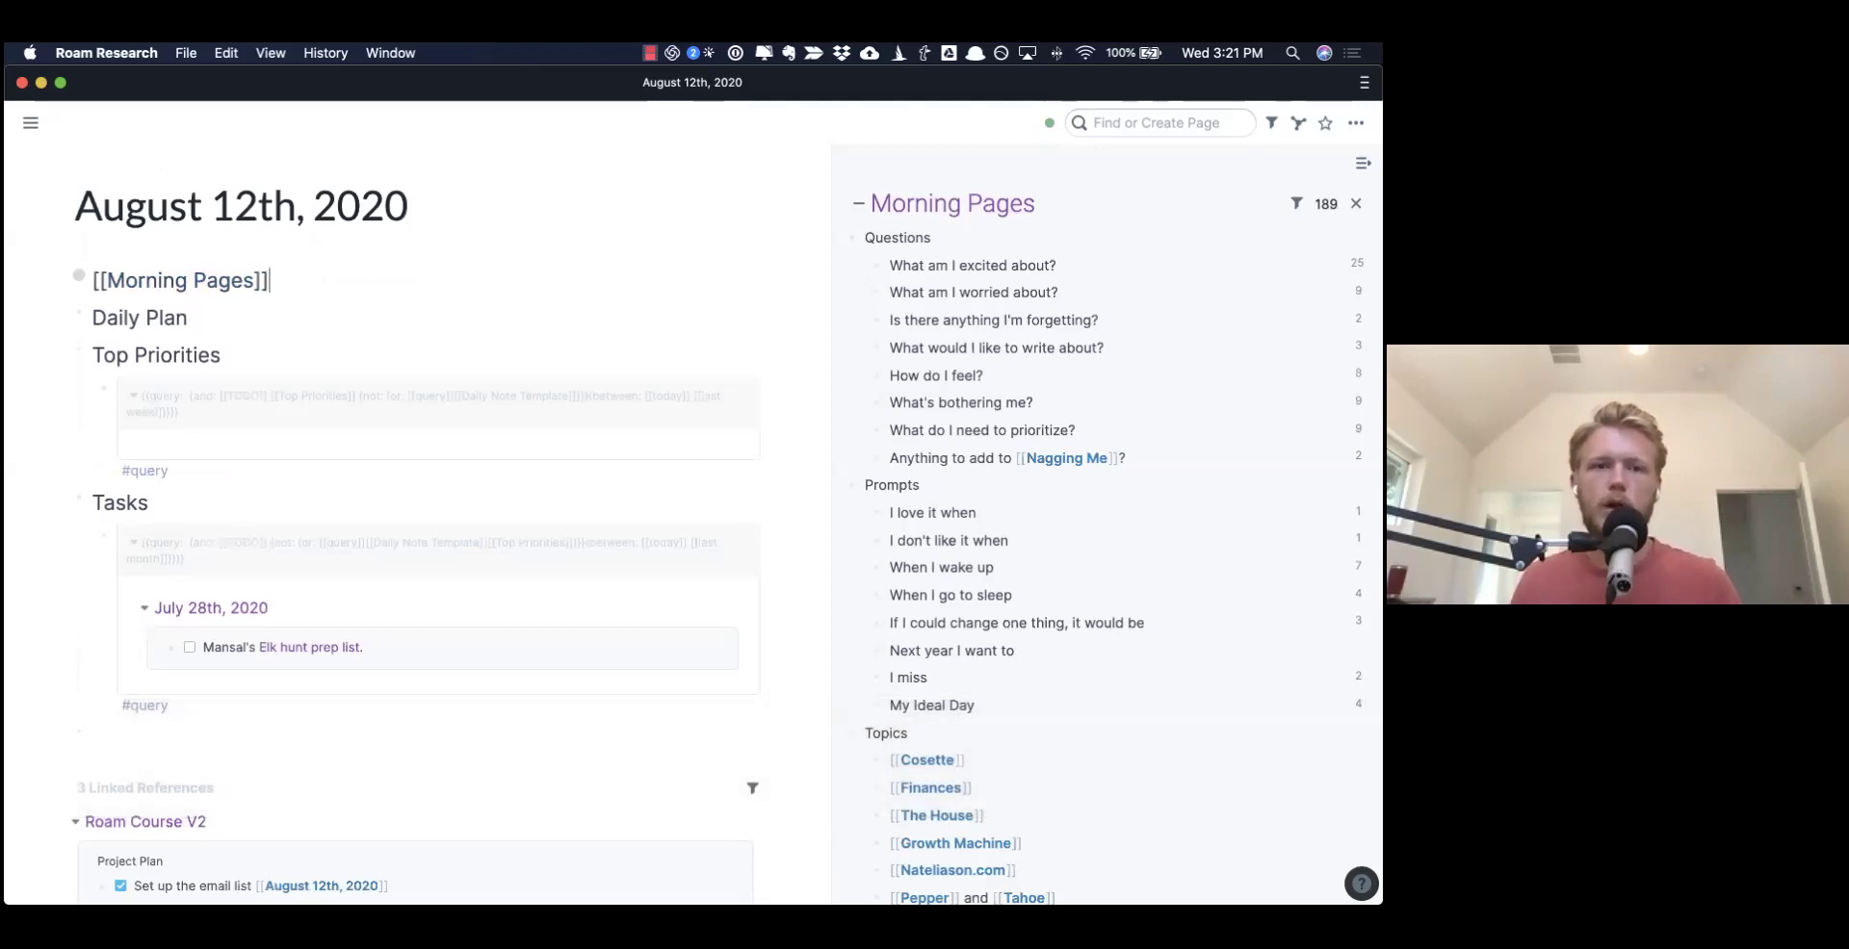
pyautogui.press('super+Down')
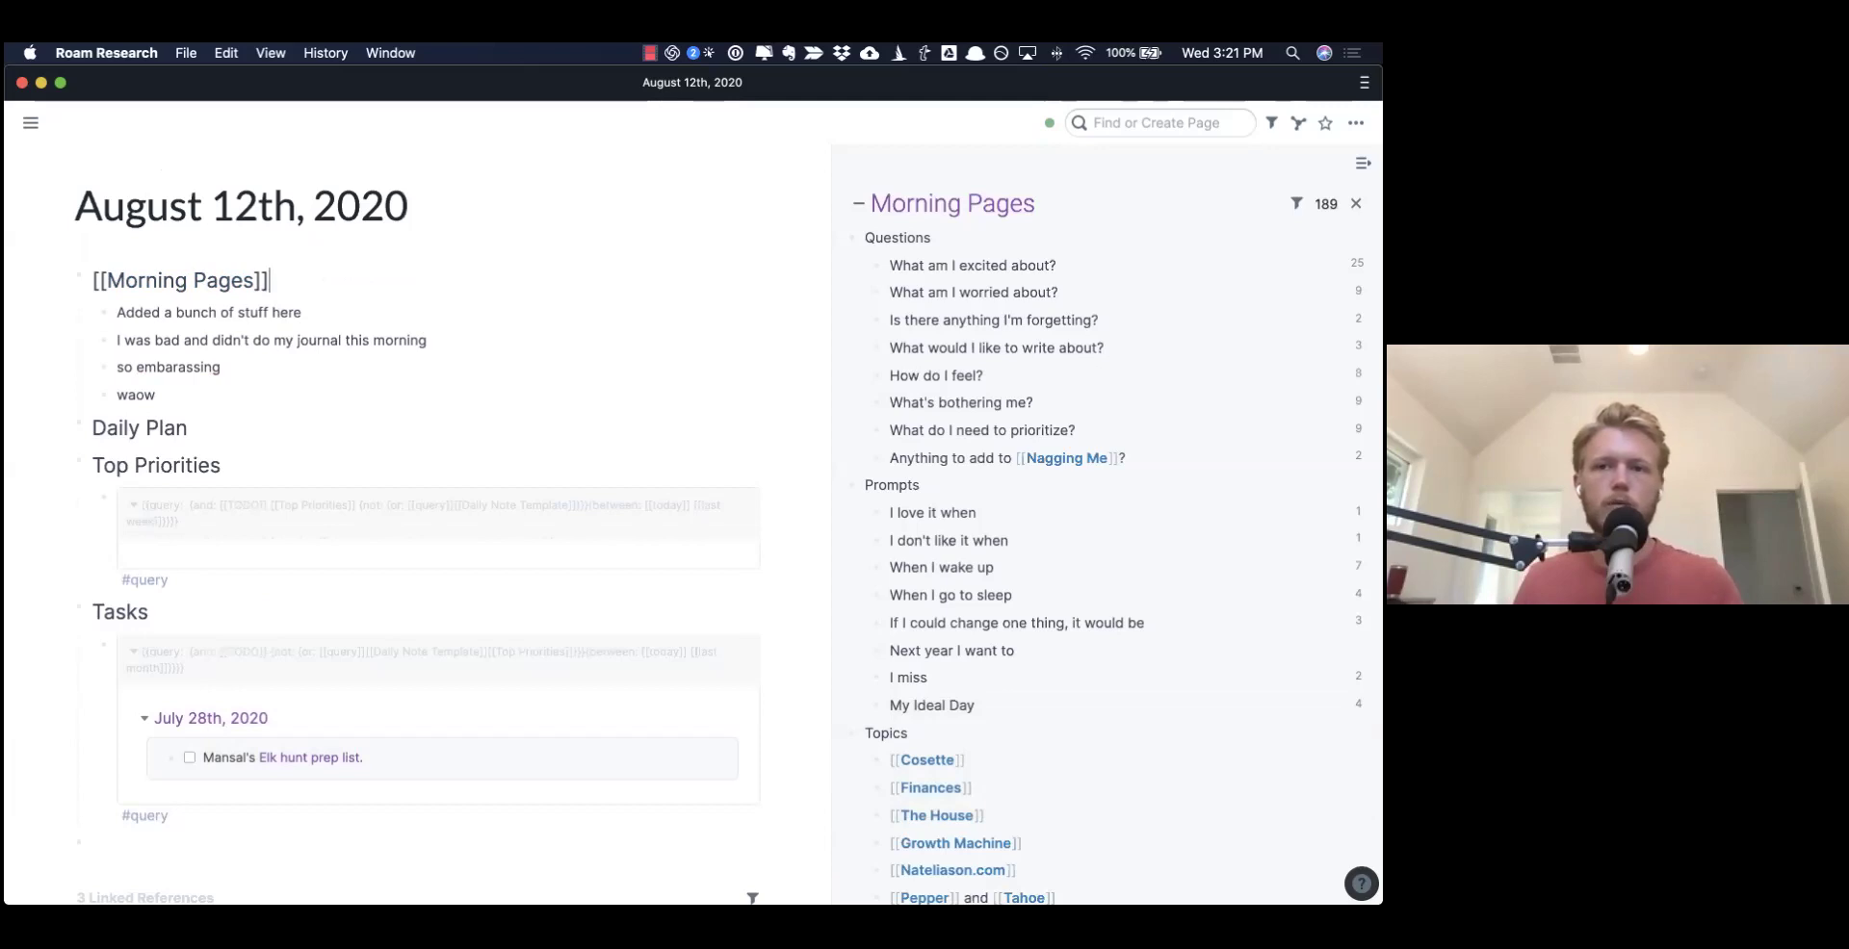
pyautogui.press('super+Up')
# - Add a TODO item reading "Creating a TODO" in the empty bullet below the Tasks query
pyautogui.press('Down')
pyautogui.press('Down')
pyautogui.press('Down')
pyautogui.press('Down')
pyautogui.press('Down')
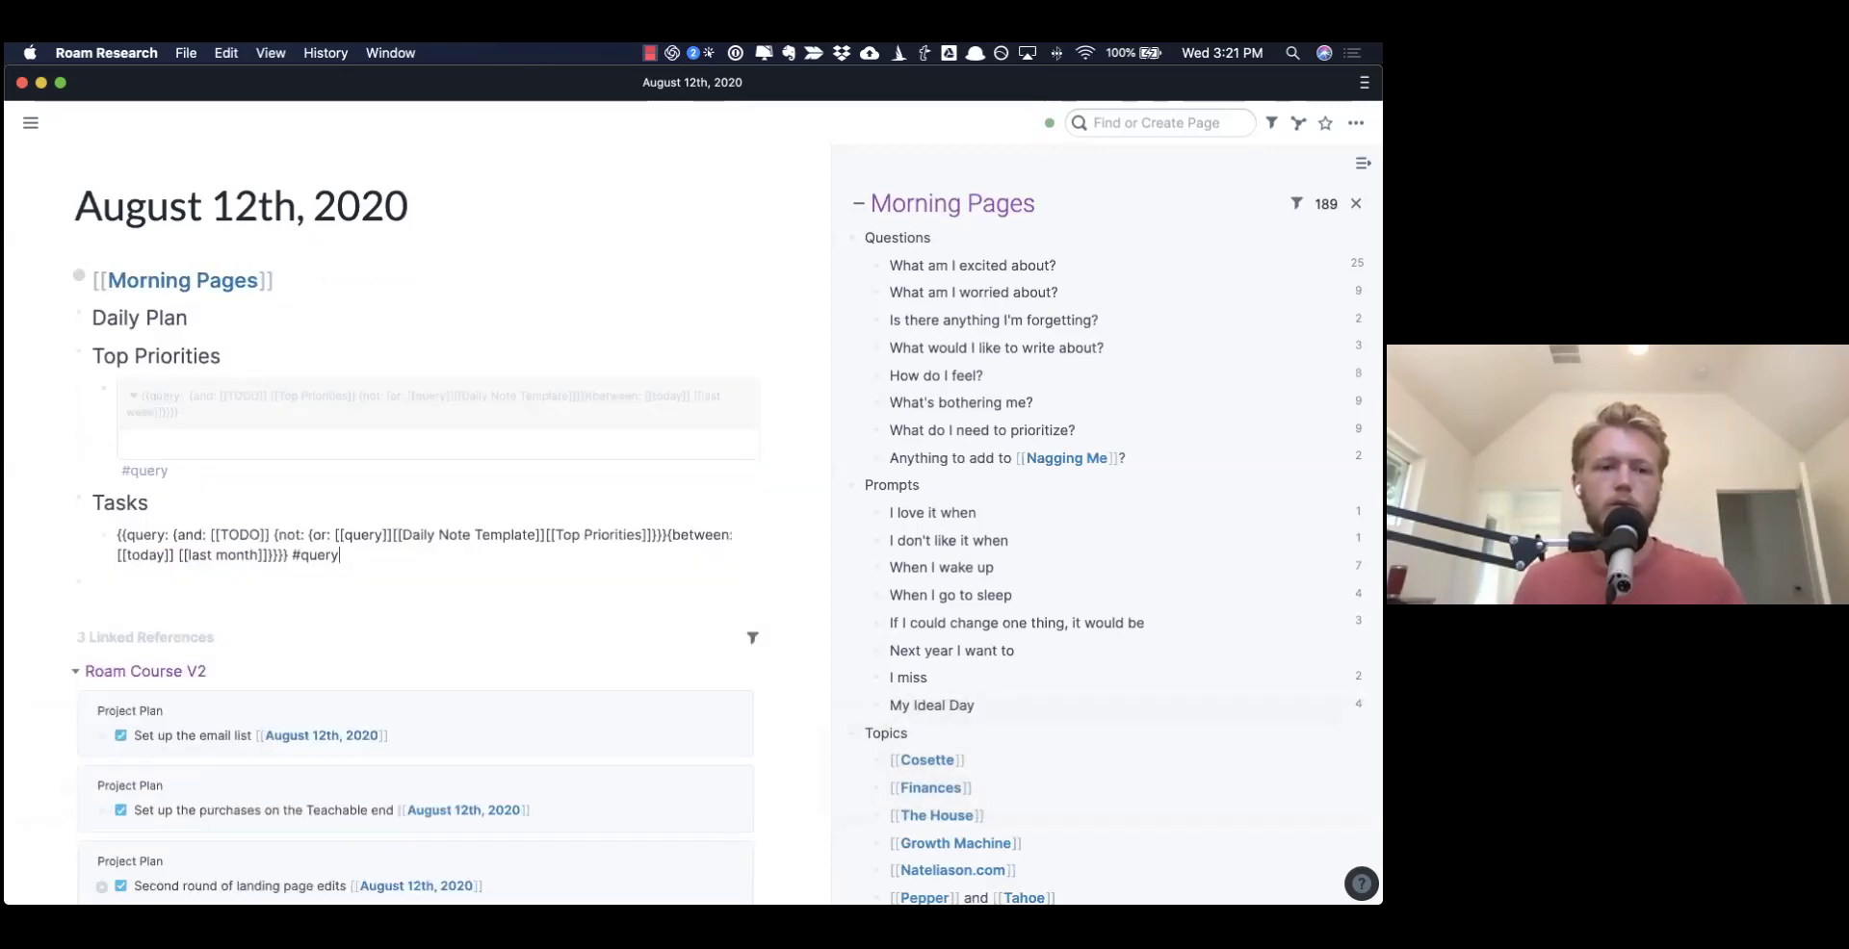
pyautogui.press('Down')
pyautogui.press('super+Return')
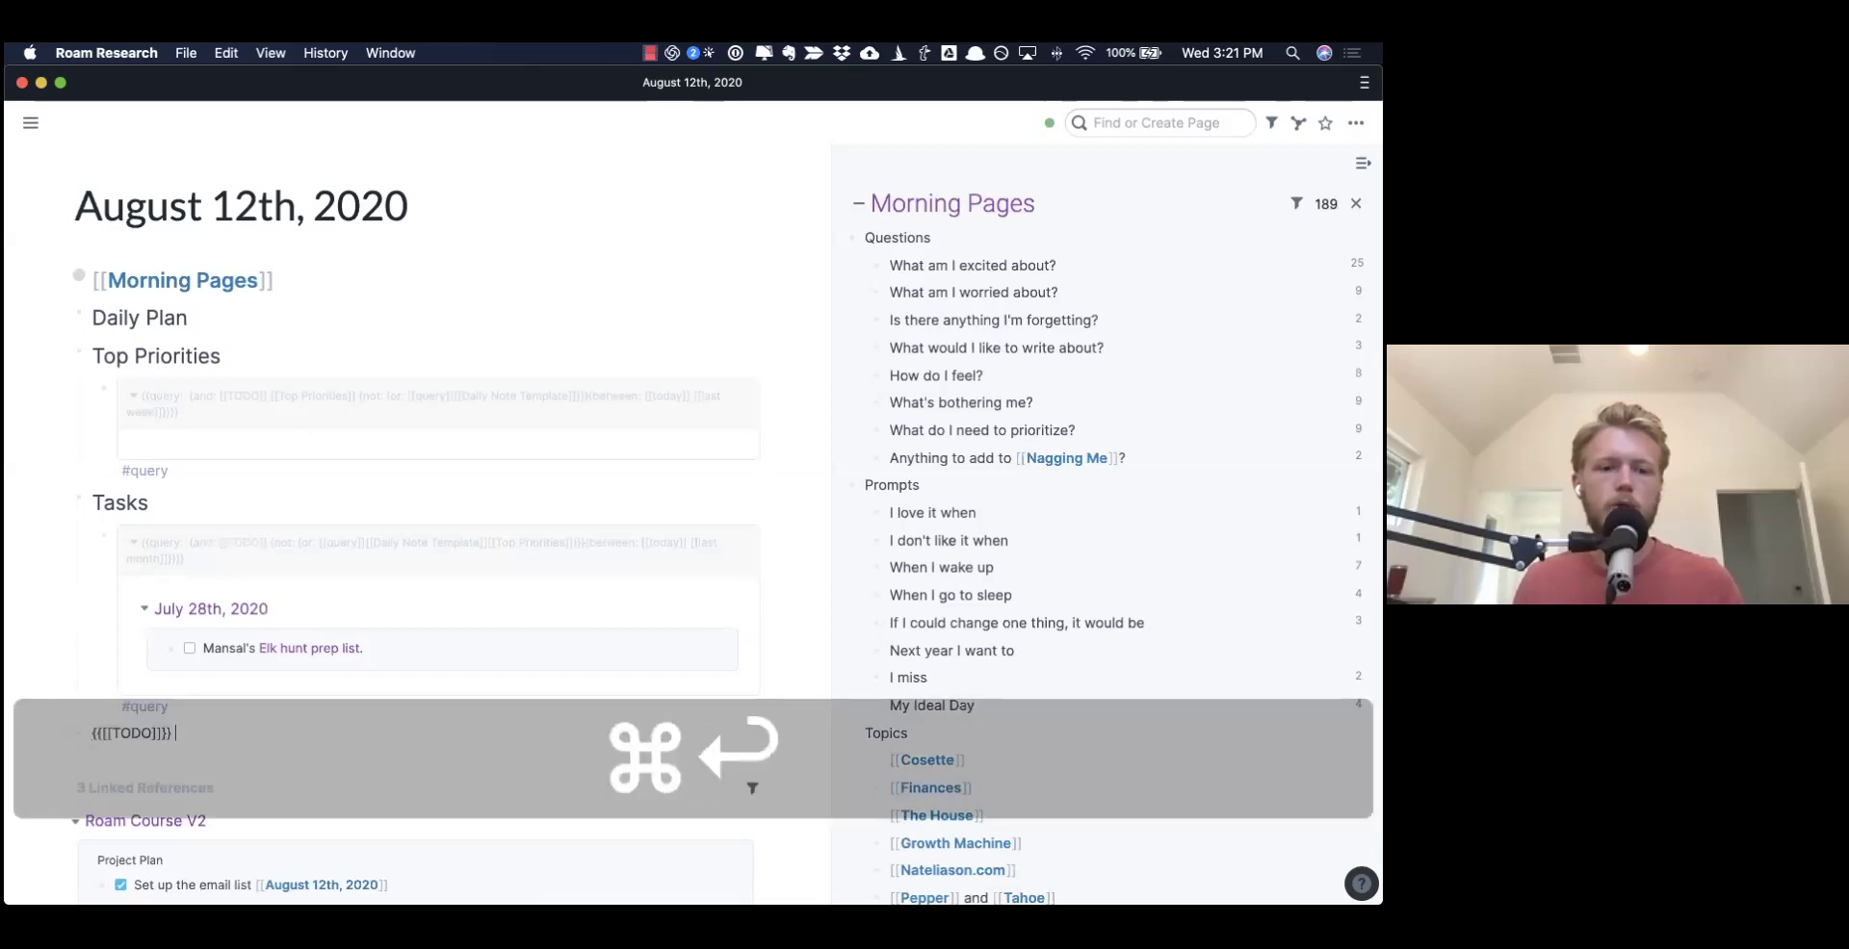
pyautogui.write('Cr')
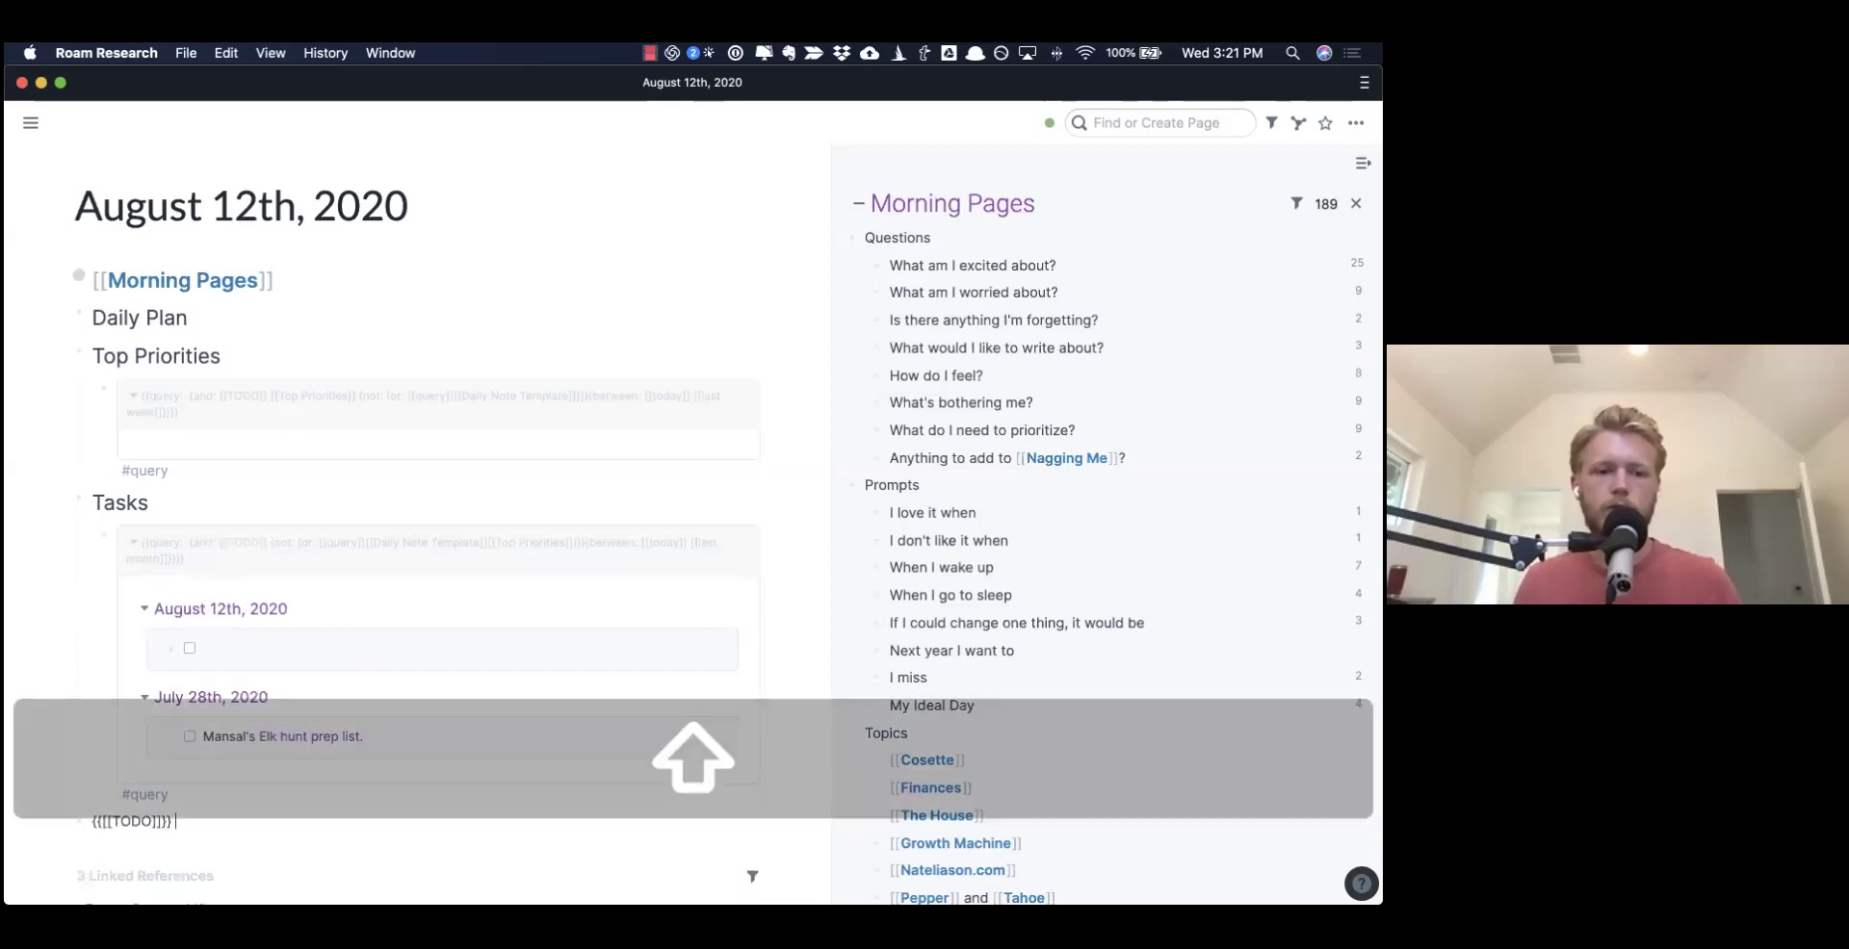
pyautogui.write('eating a TODO')
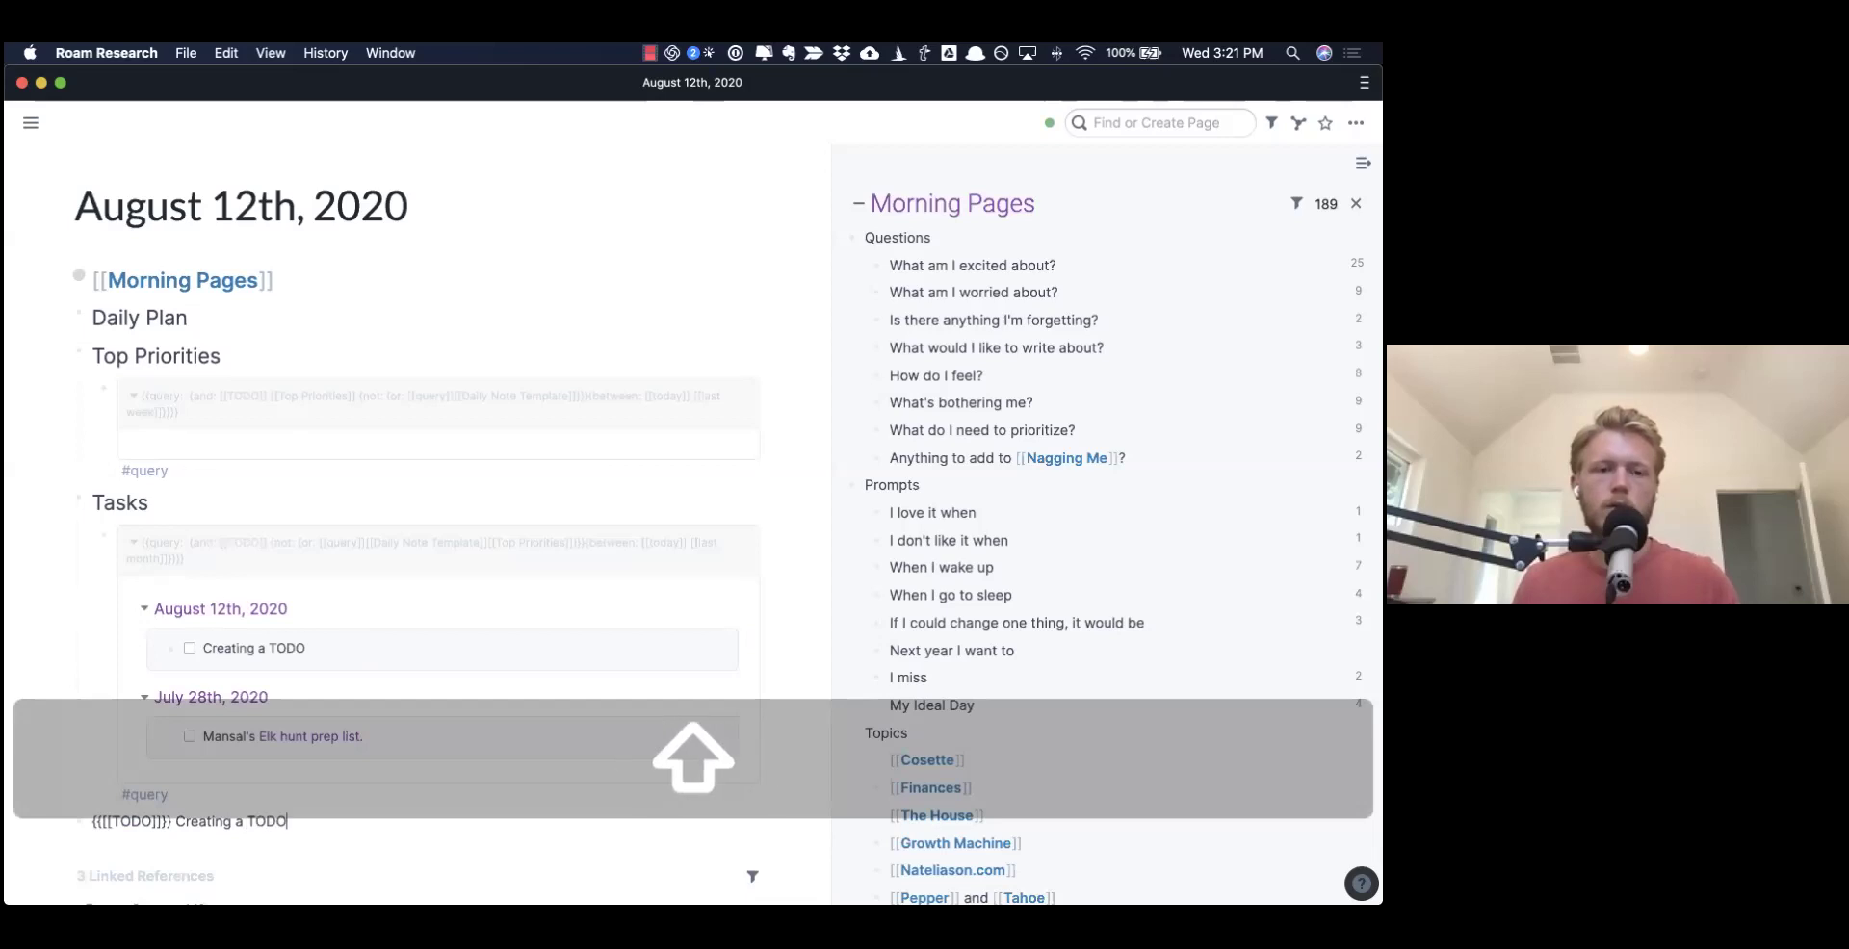
# - Mark the "Creating a TODO" item as done and delete its text
pyautogui.press('super+Return')
pyautogui.press('super+Return')
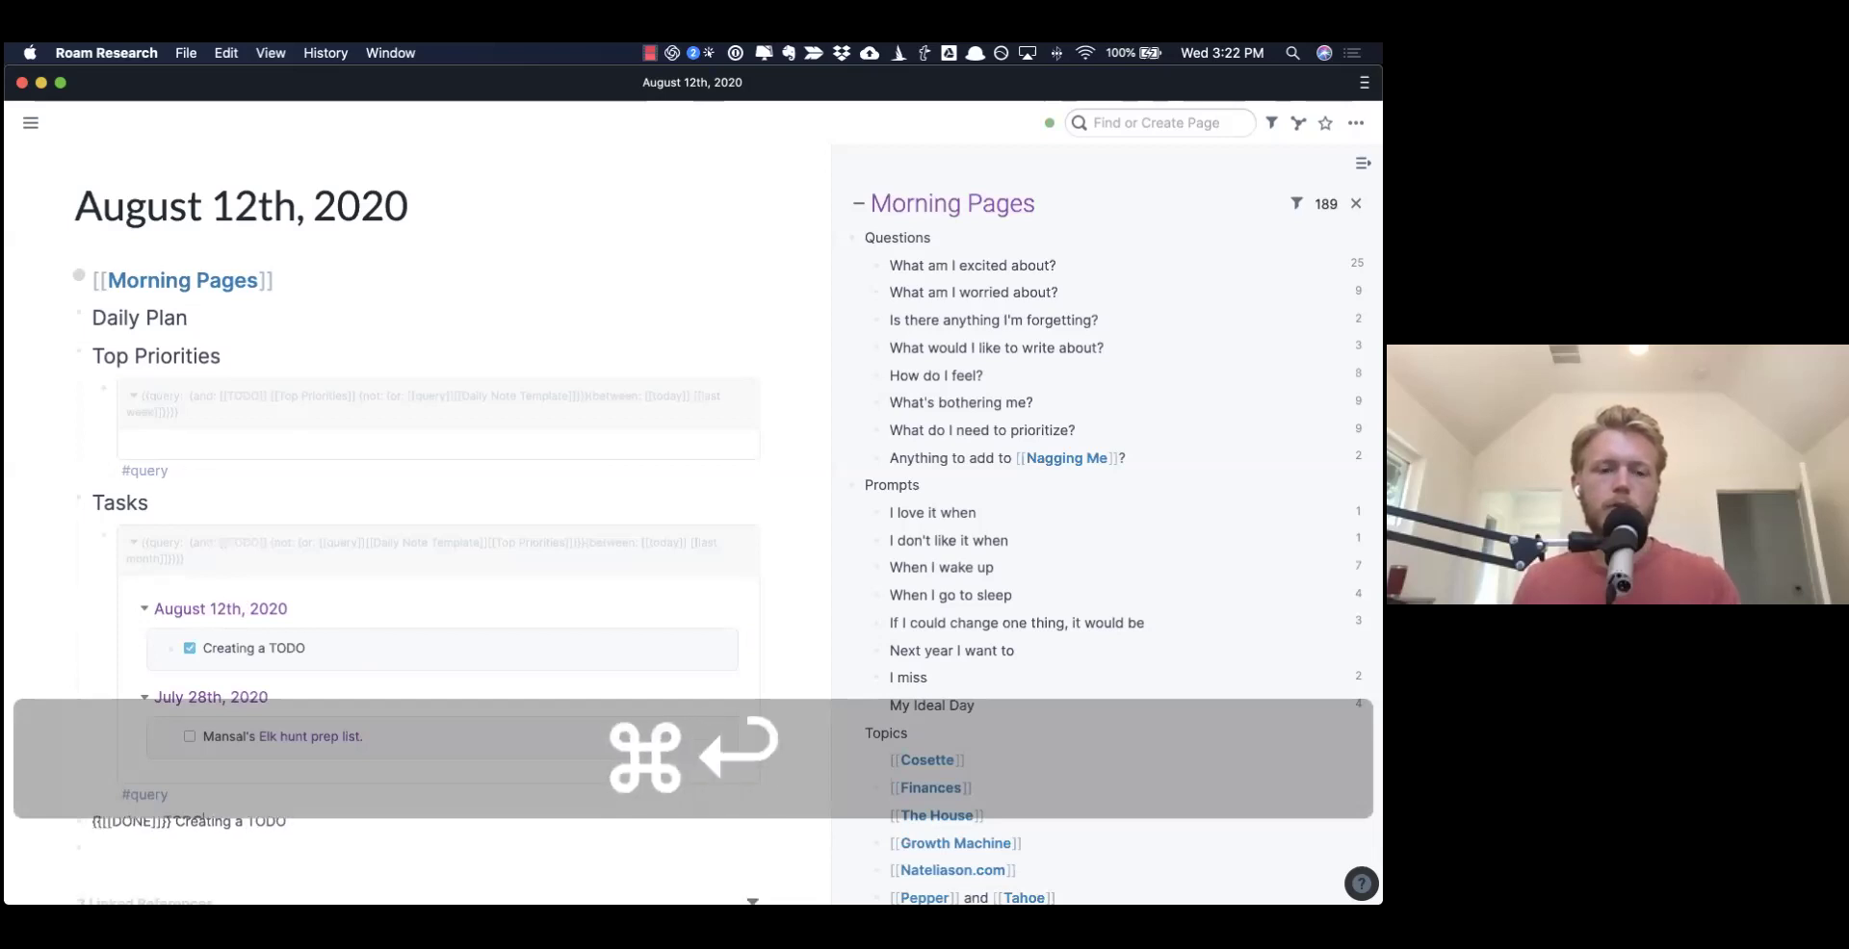
pyautogui.press('super+BackSpace')
pyautogui.press('super+BackSpace')
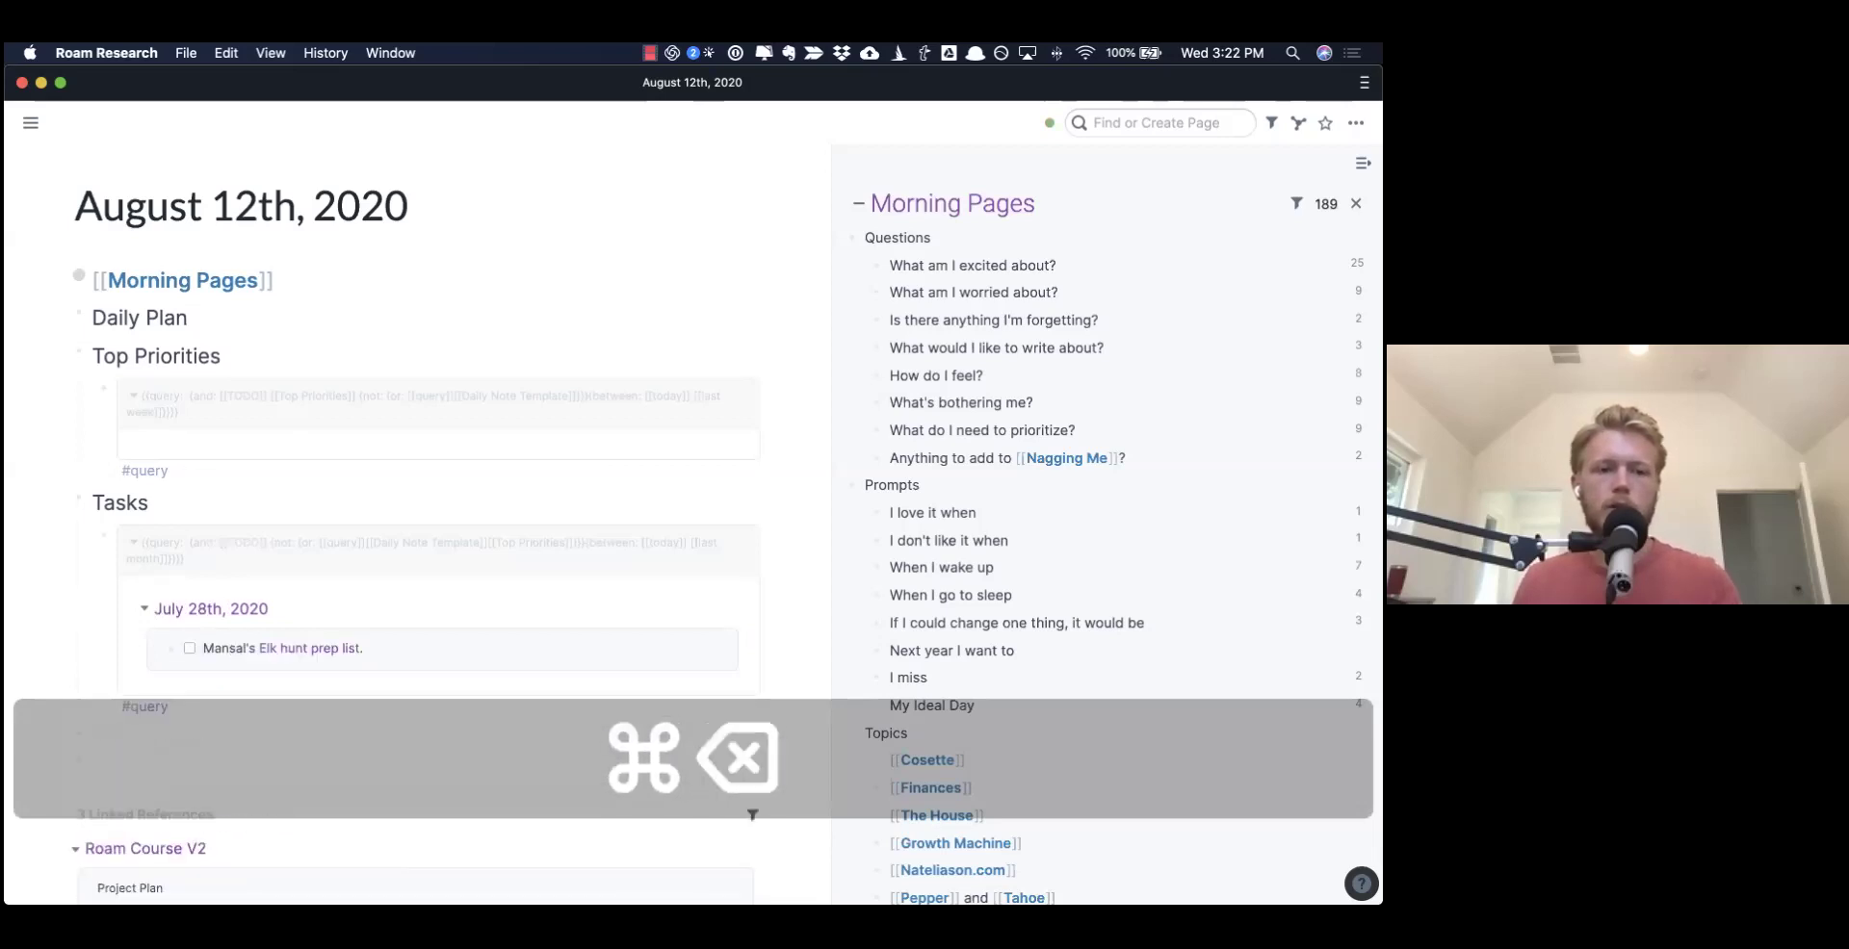
# - Reveal the query code under Top Priorities and leave it unedited
pyautogui.click(332, 409)
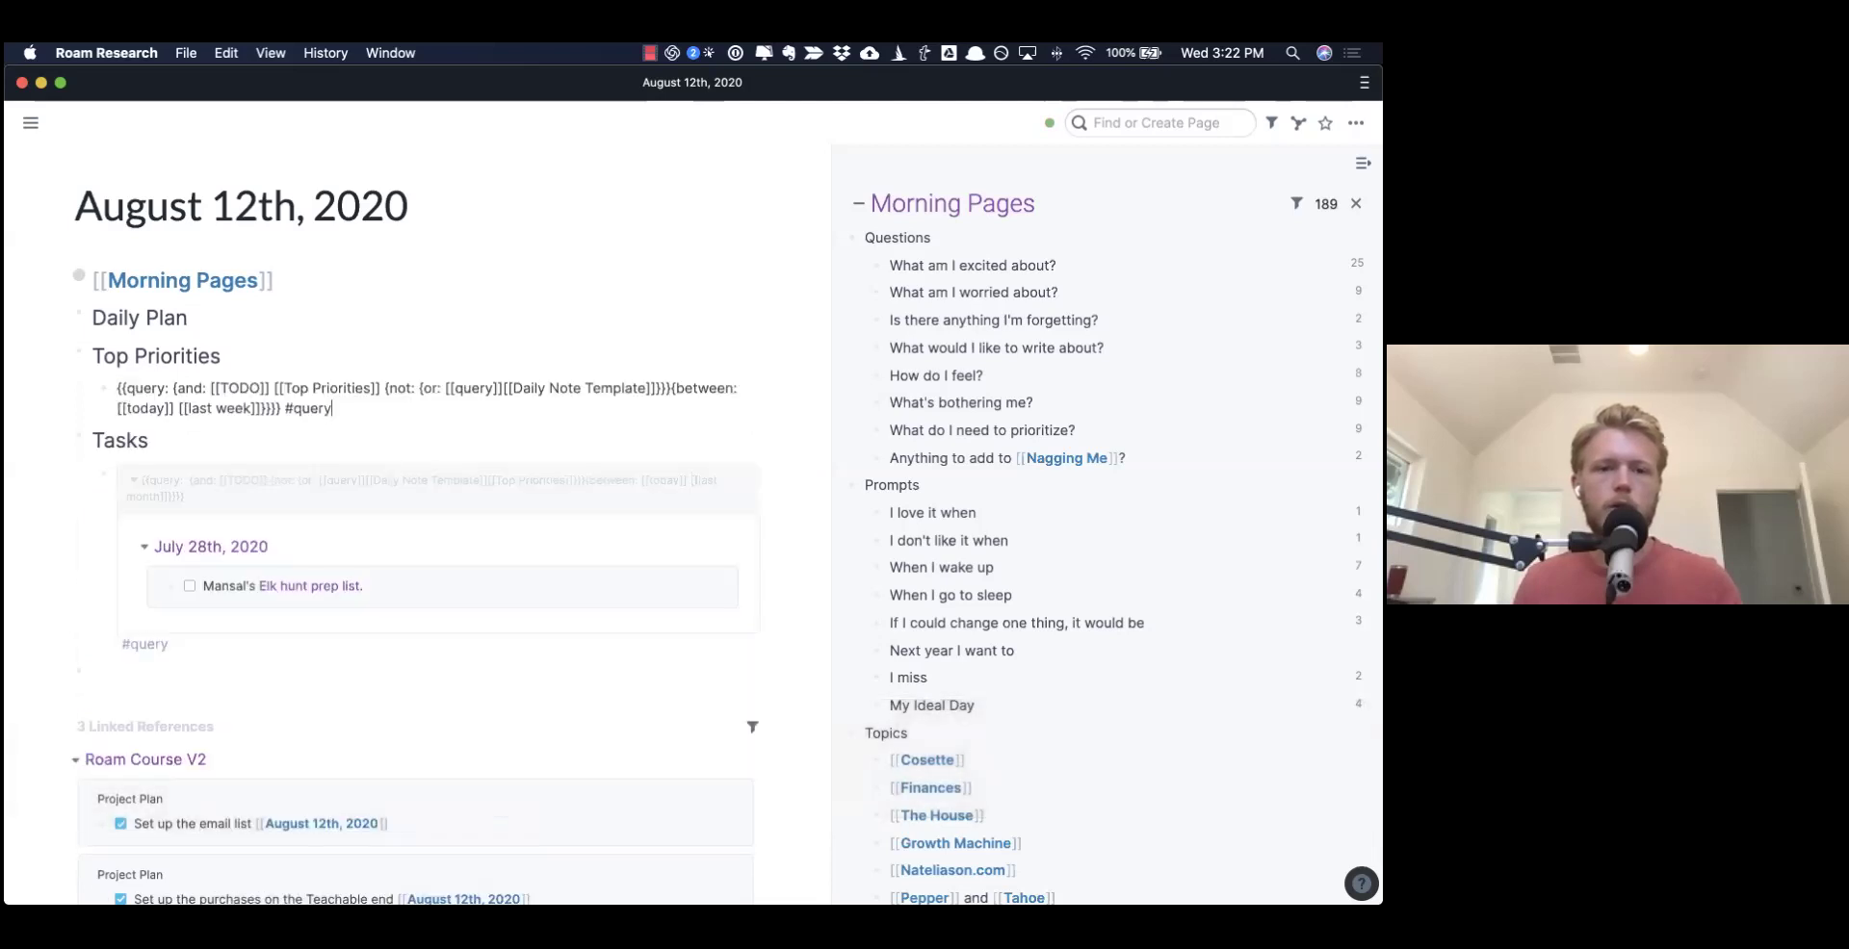
pyautogui.press('Escape')
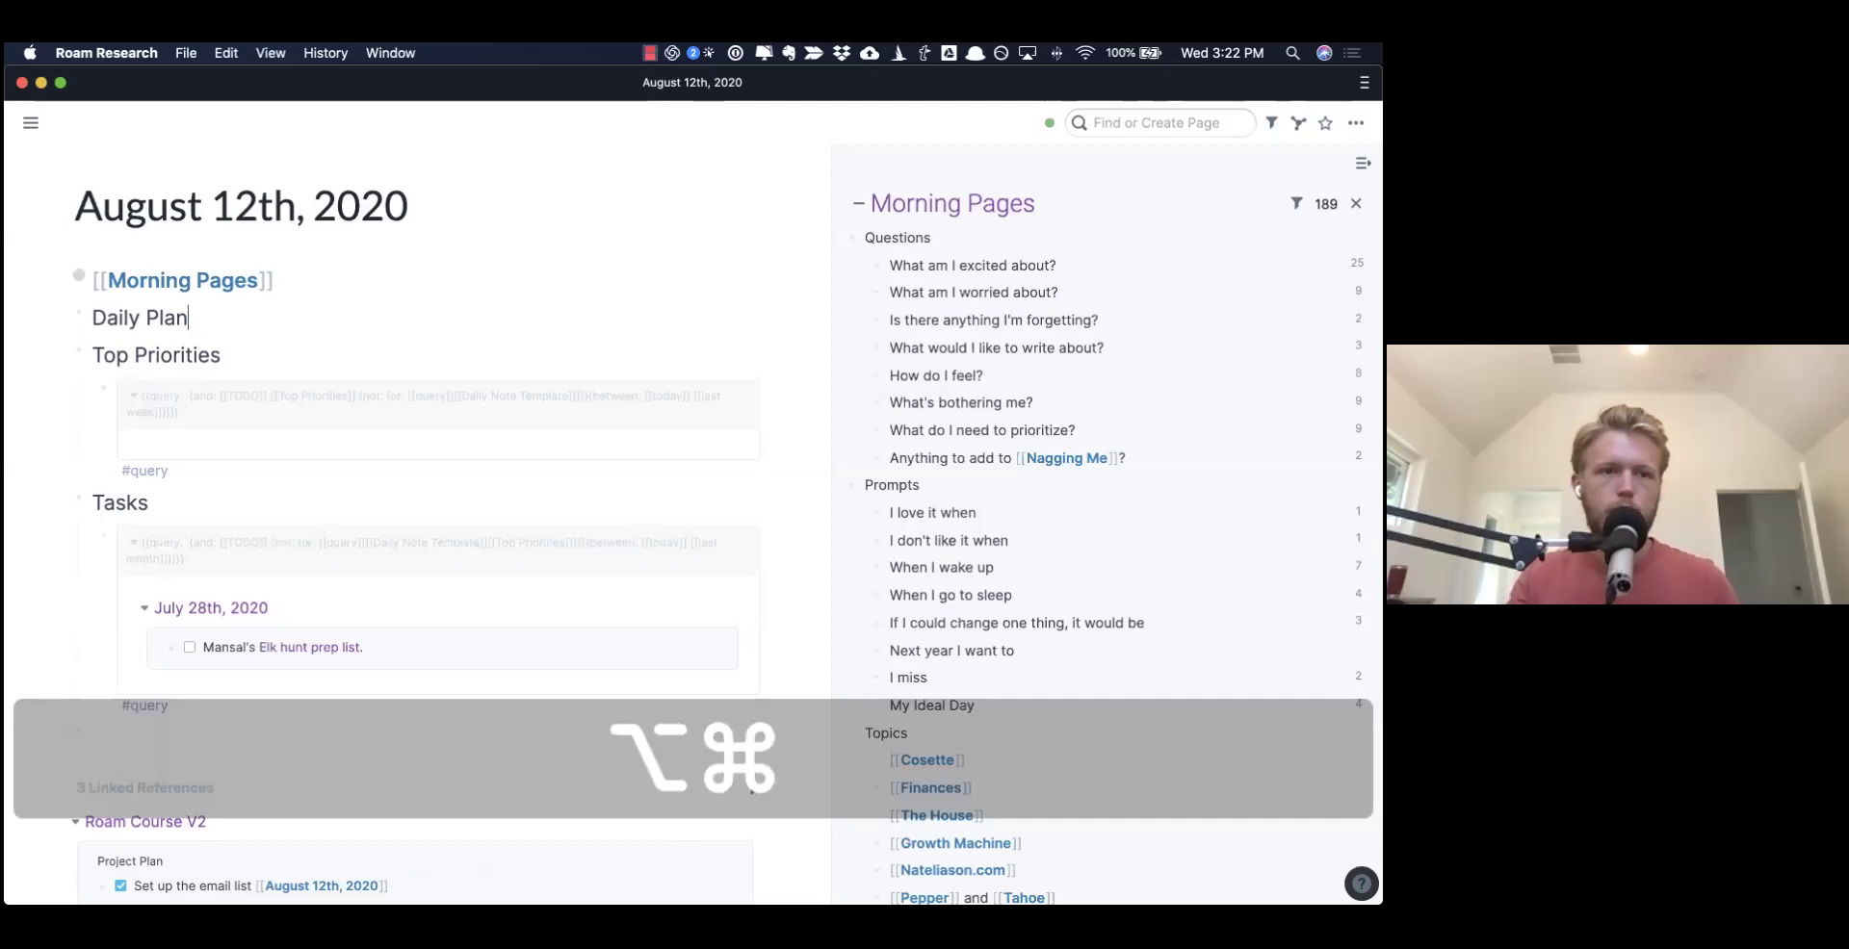
# - Try normal text on the Daily Plan block, undo it, and set the block to heading level 2
pyautogui.press('super+alt+0')
pyautogui.press('super+z')
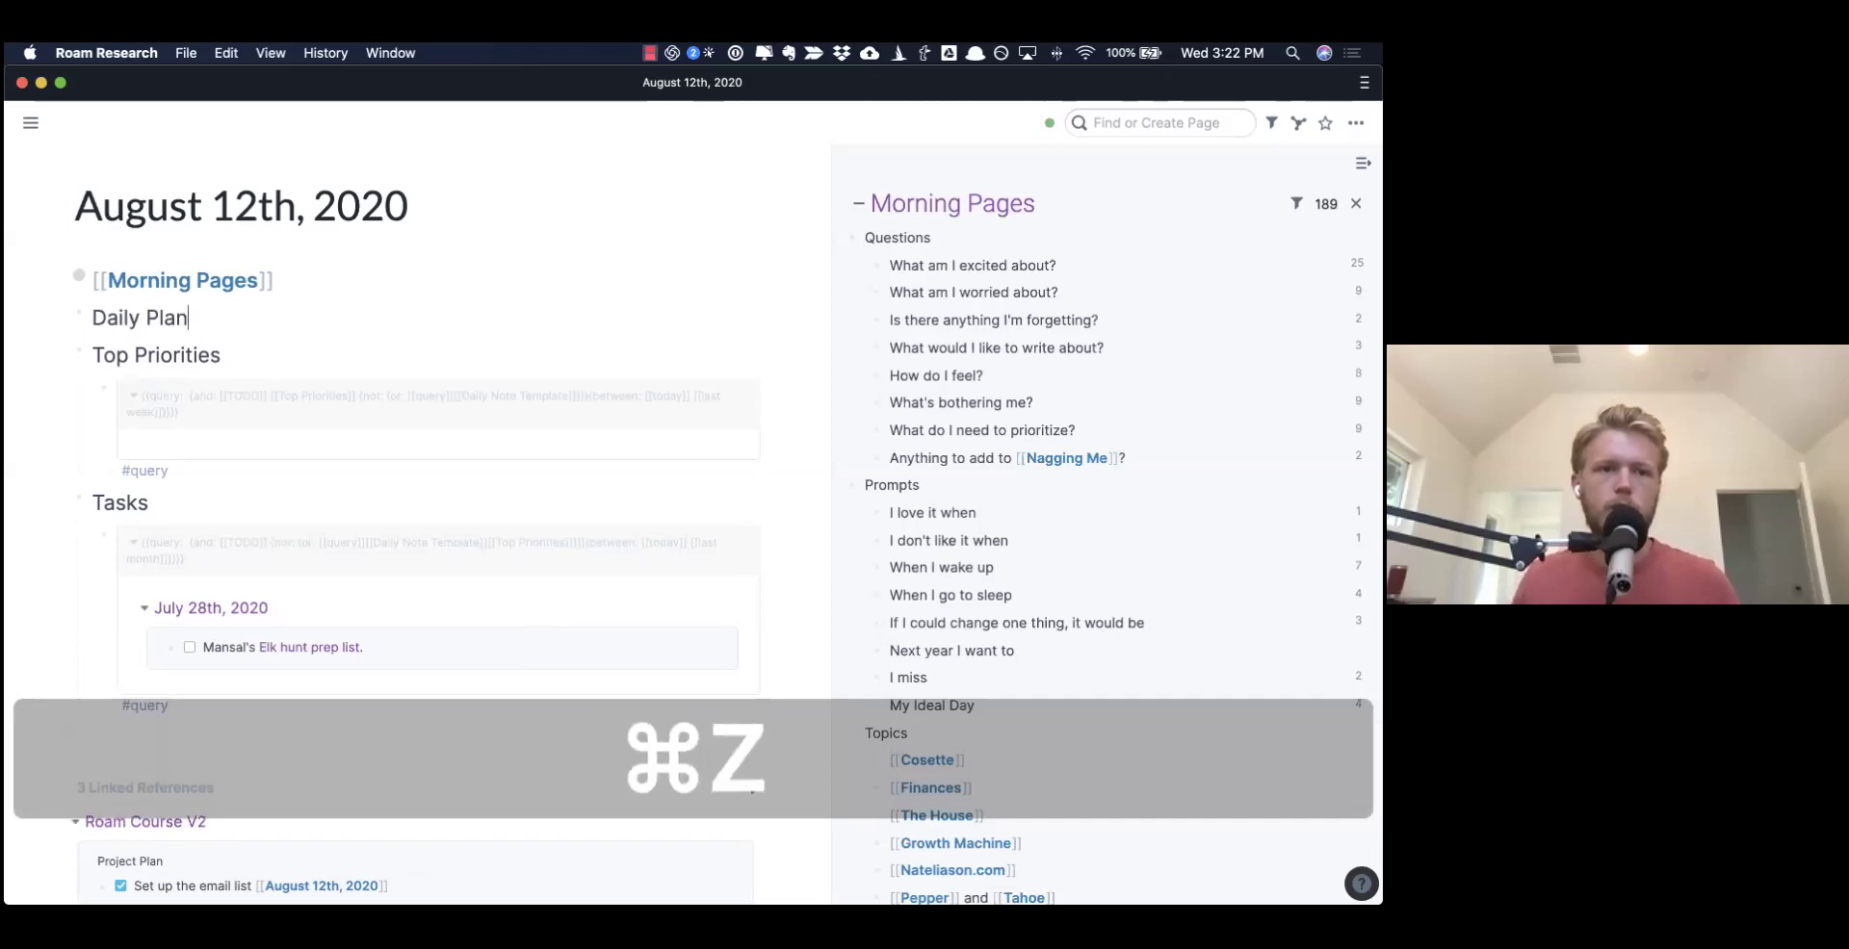
pyautogui.press('super+alt+2')
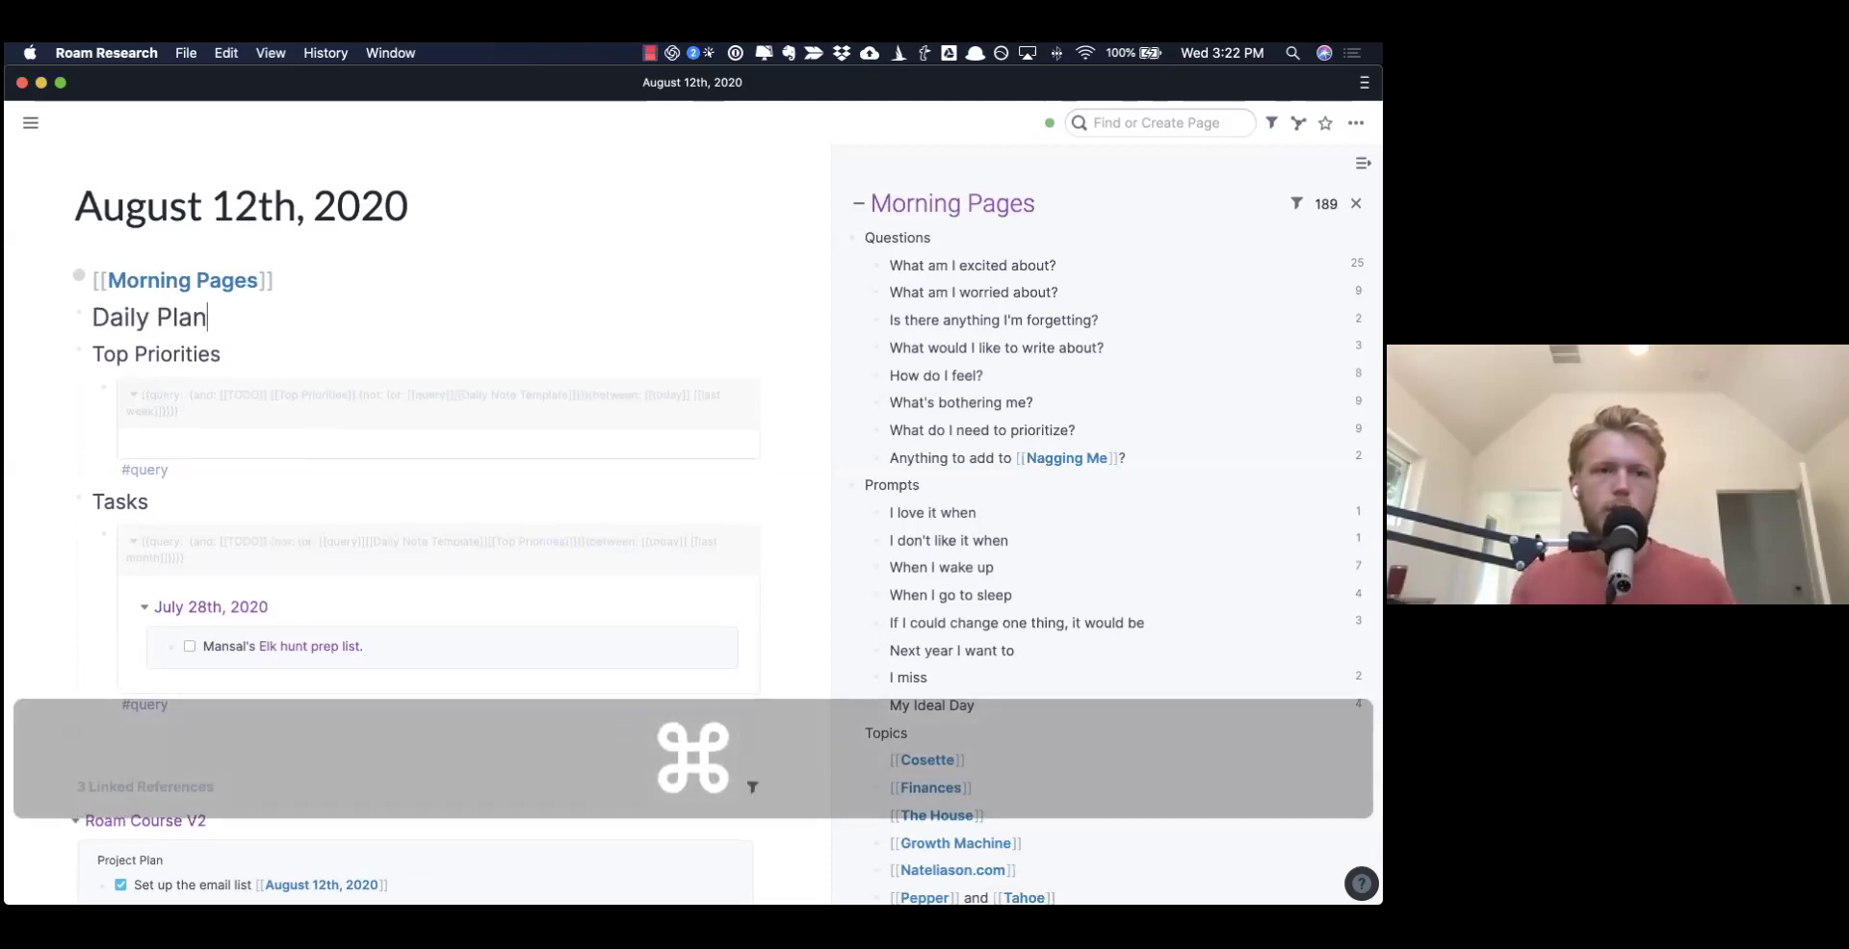
# - Undo the last heading change on the Daily Plan block
pyautogui.press('super+z')
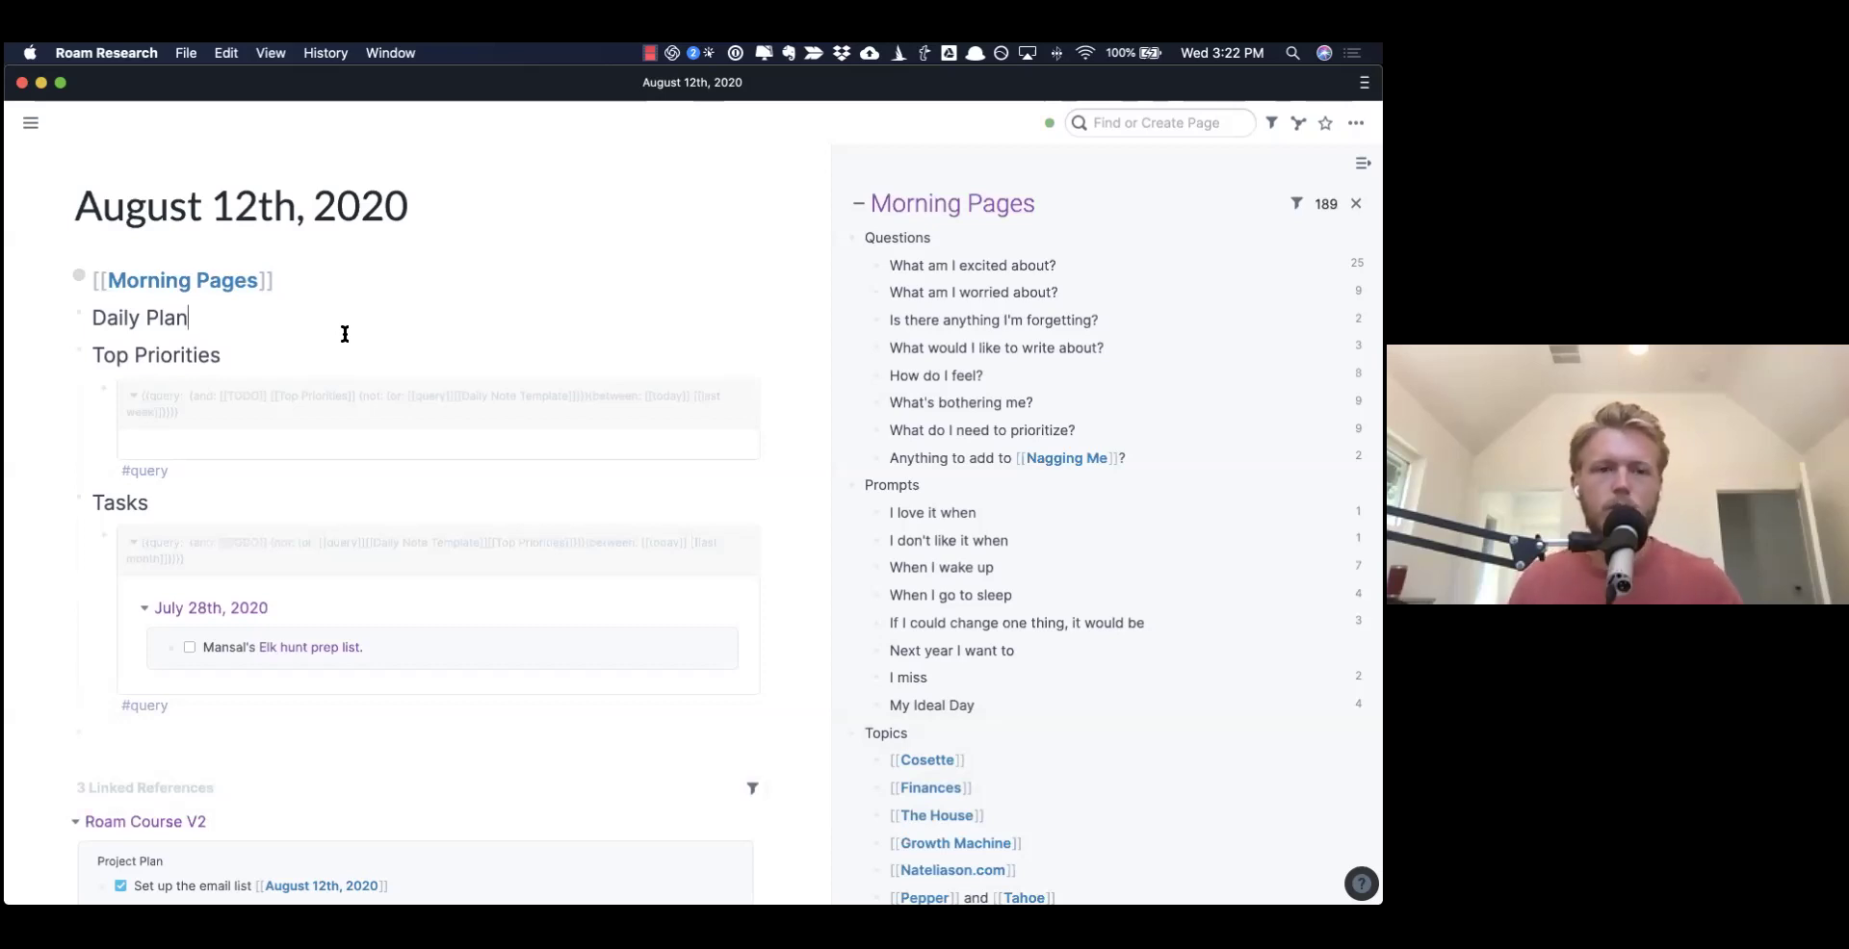
pyautogui.scroll(-5, 342, 330)
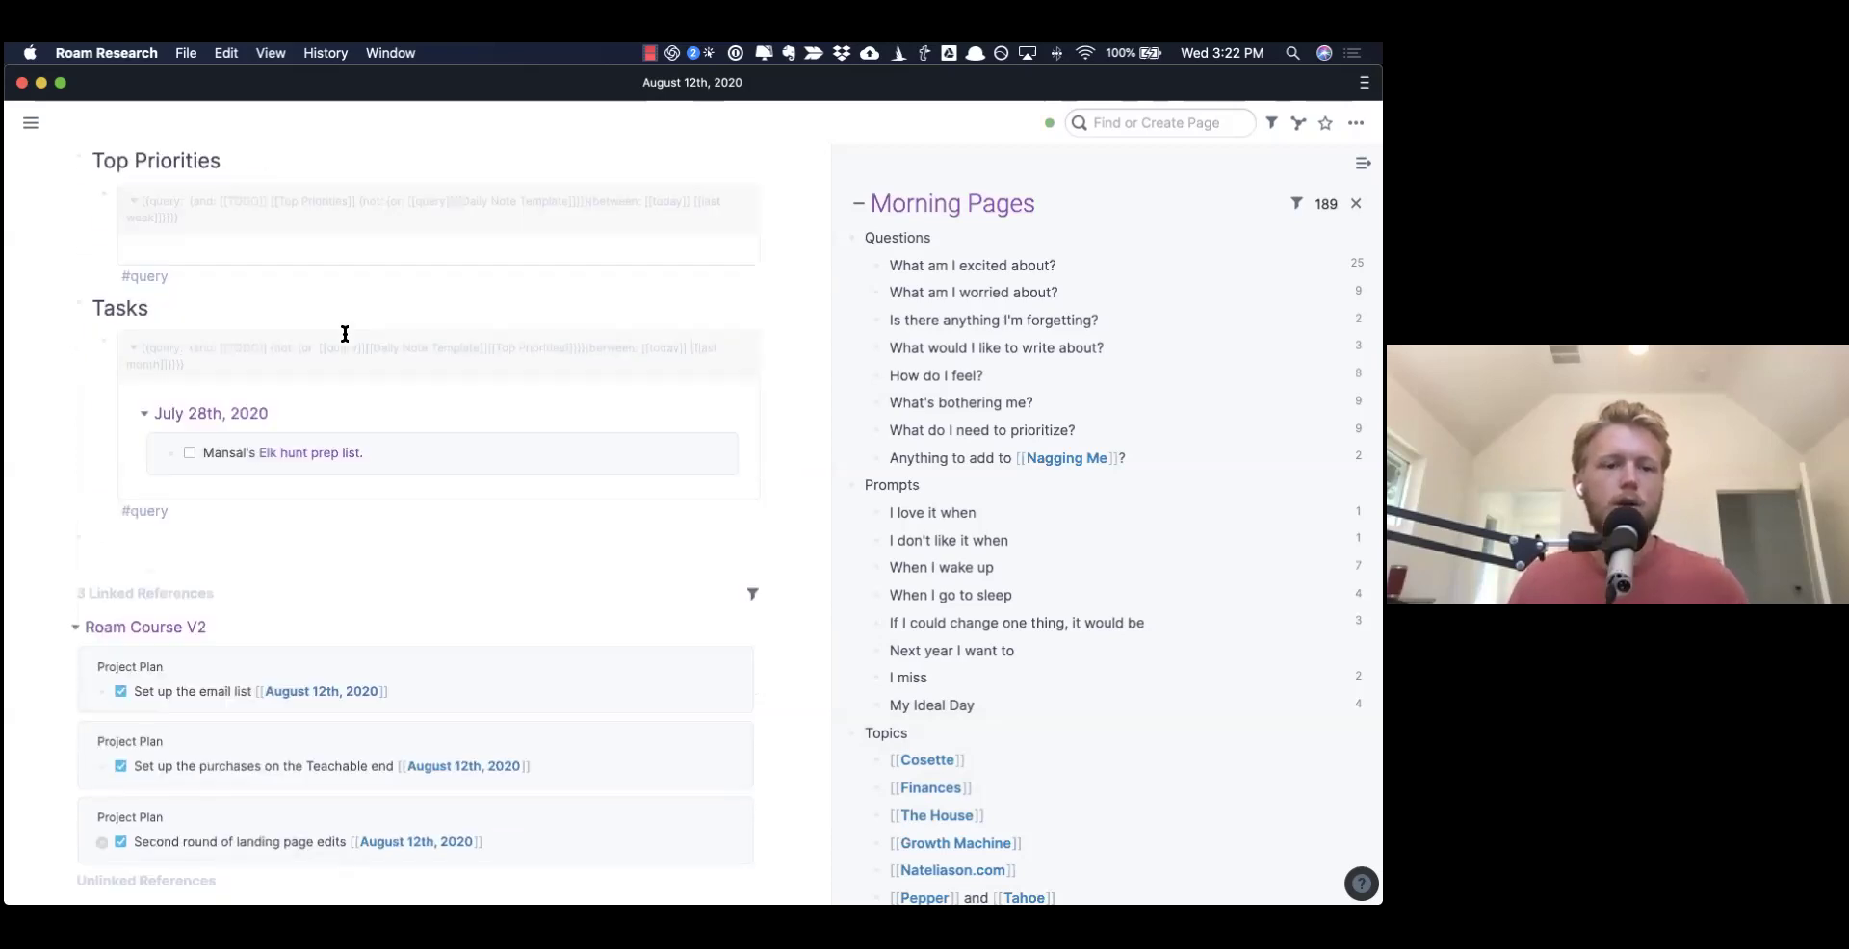
pyautogui.scroll(5, 289, 308)
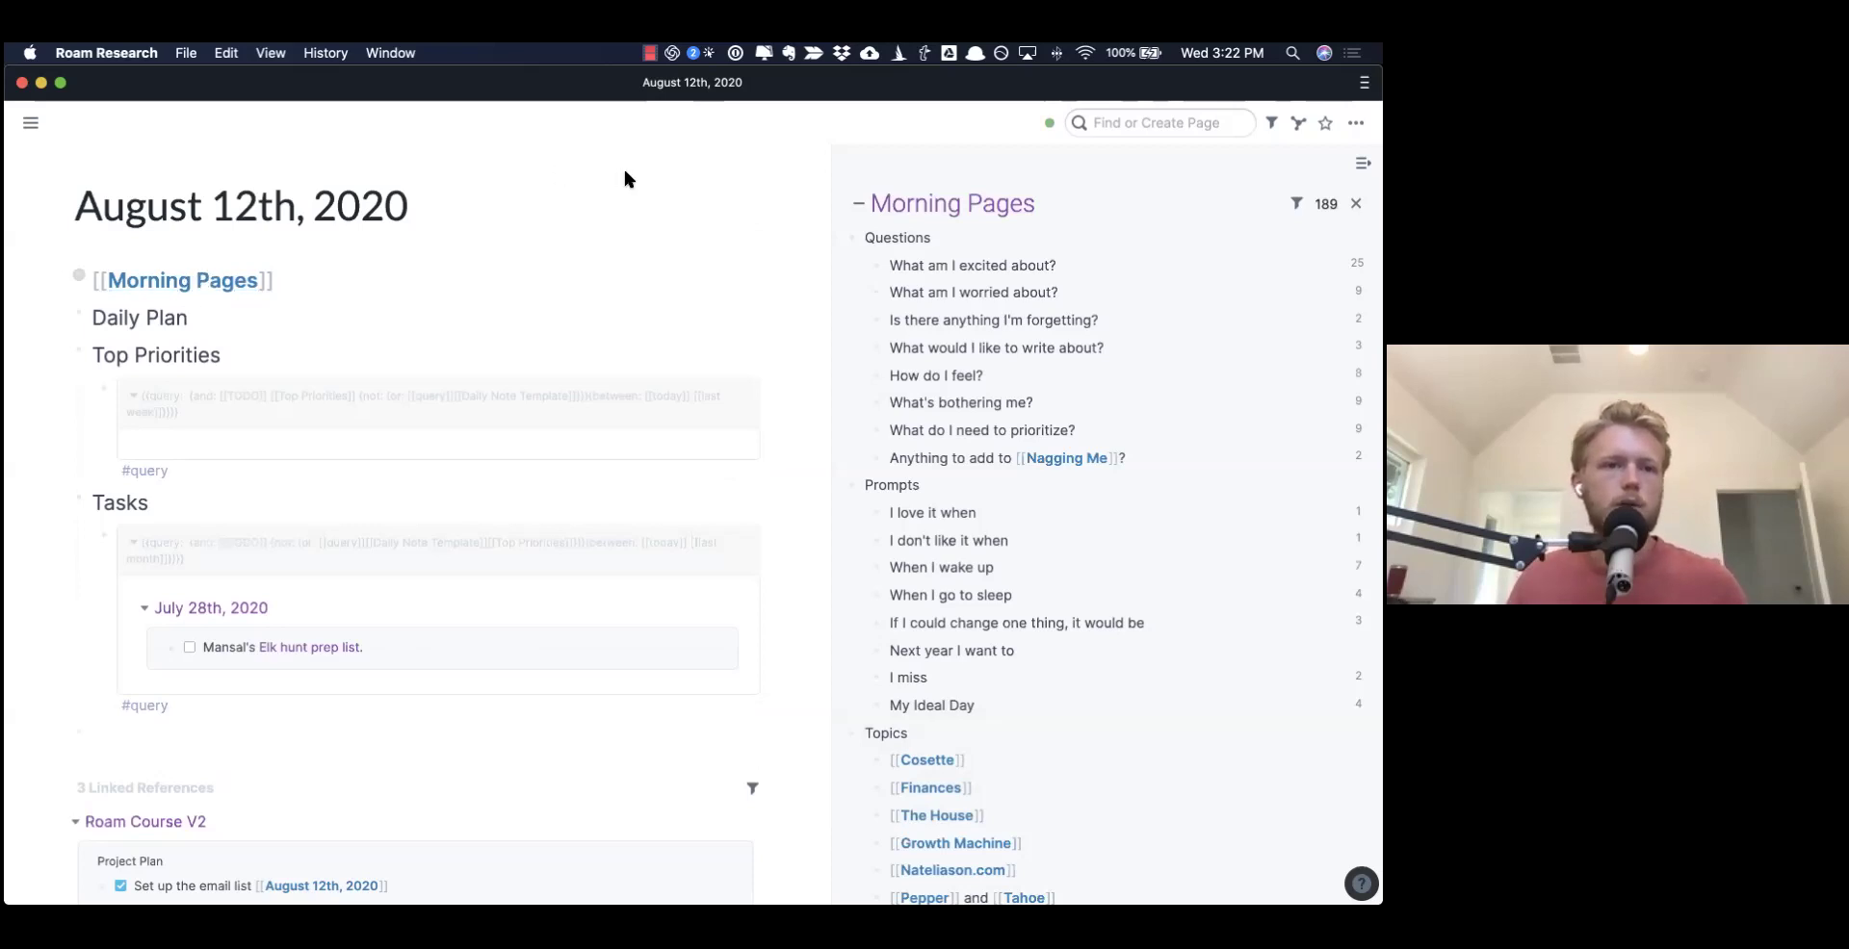
# - Switch to the RoamTutorial database and open its Roam Hotkeys page
pyautogui.click(28, 123)
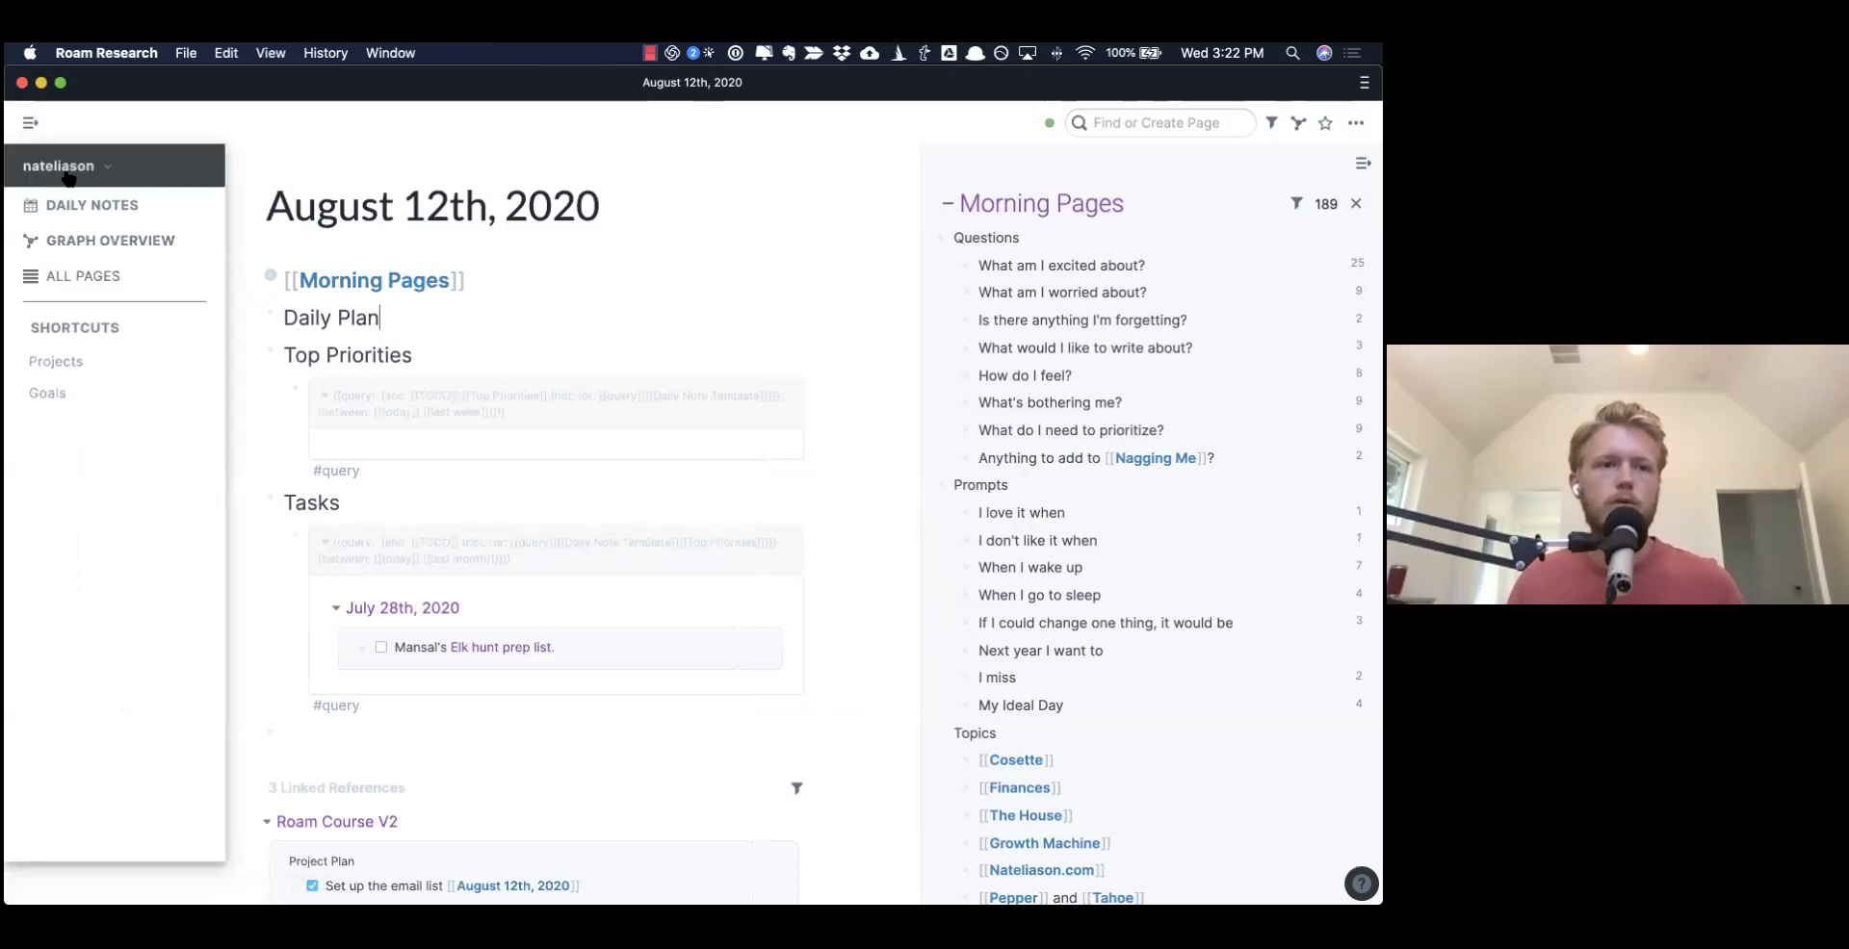
pyautogui.click(67, 174)
pyautogui.click(72, 280)
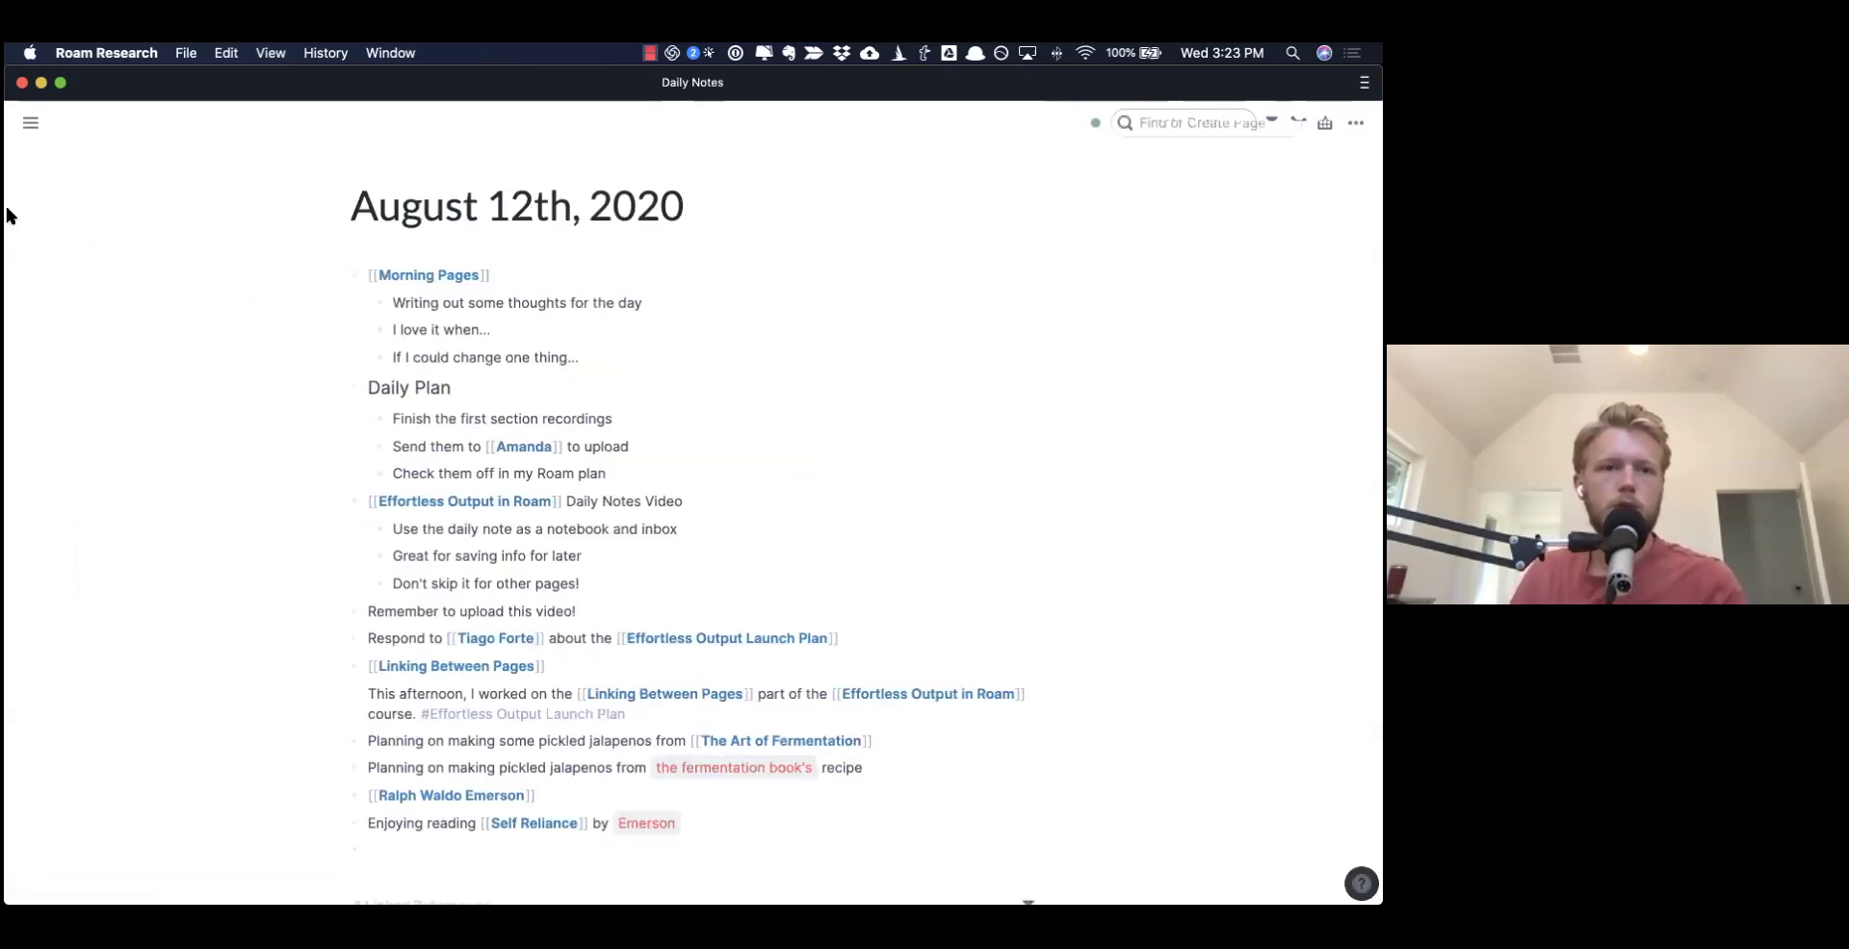
pyautogui.moveTo(30, 125)
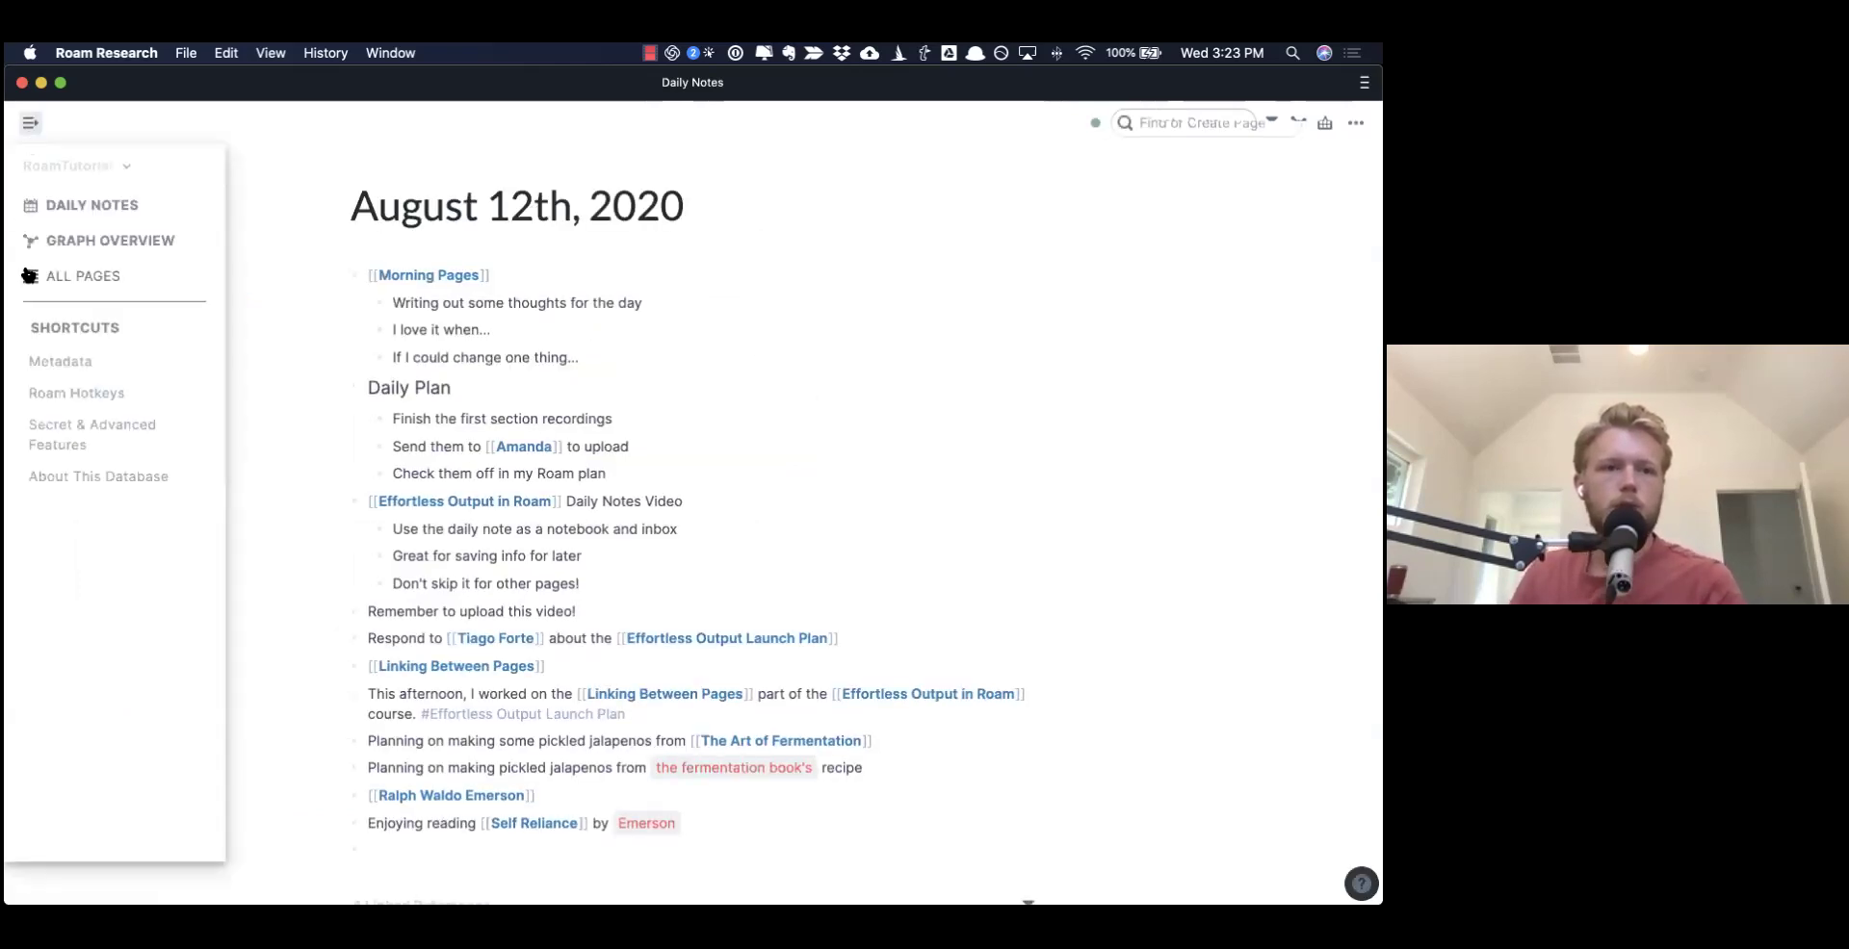
pyautogui.click(69, 396)
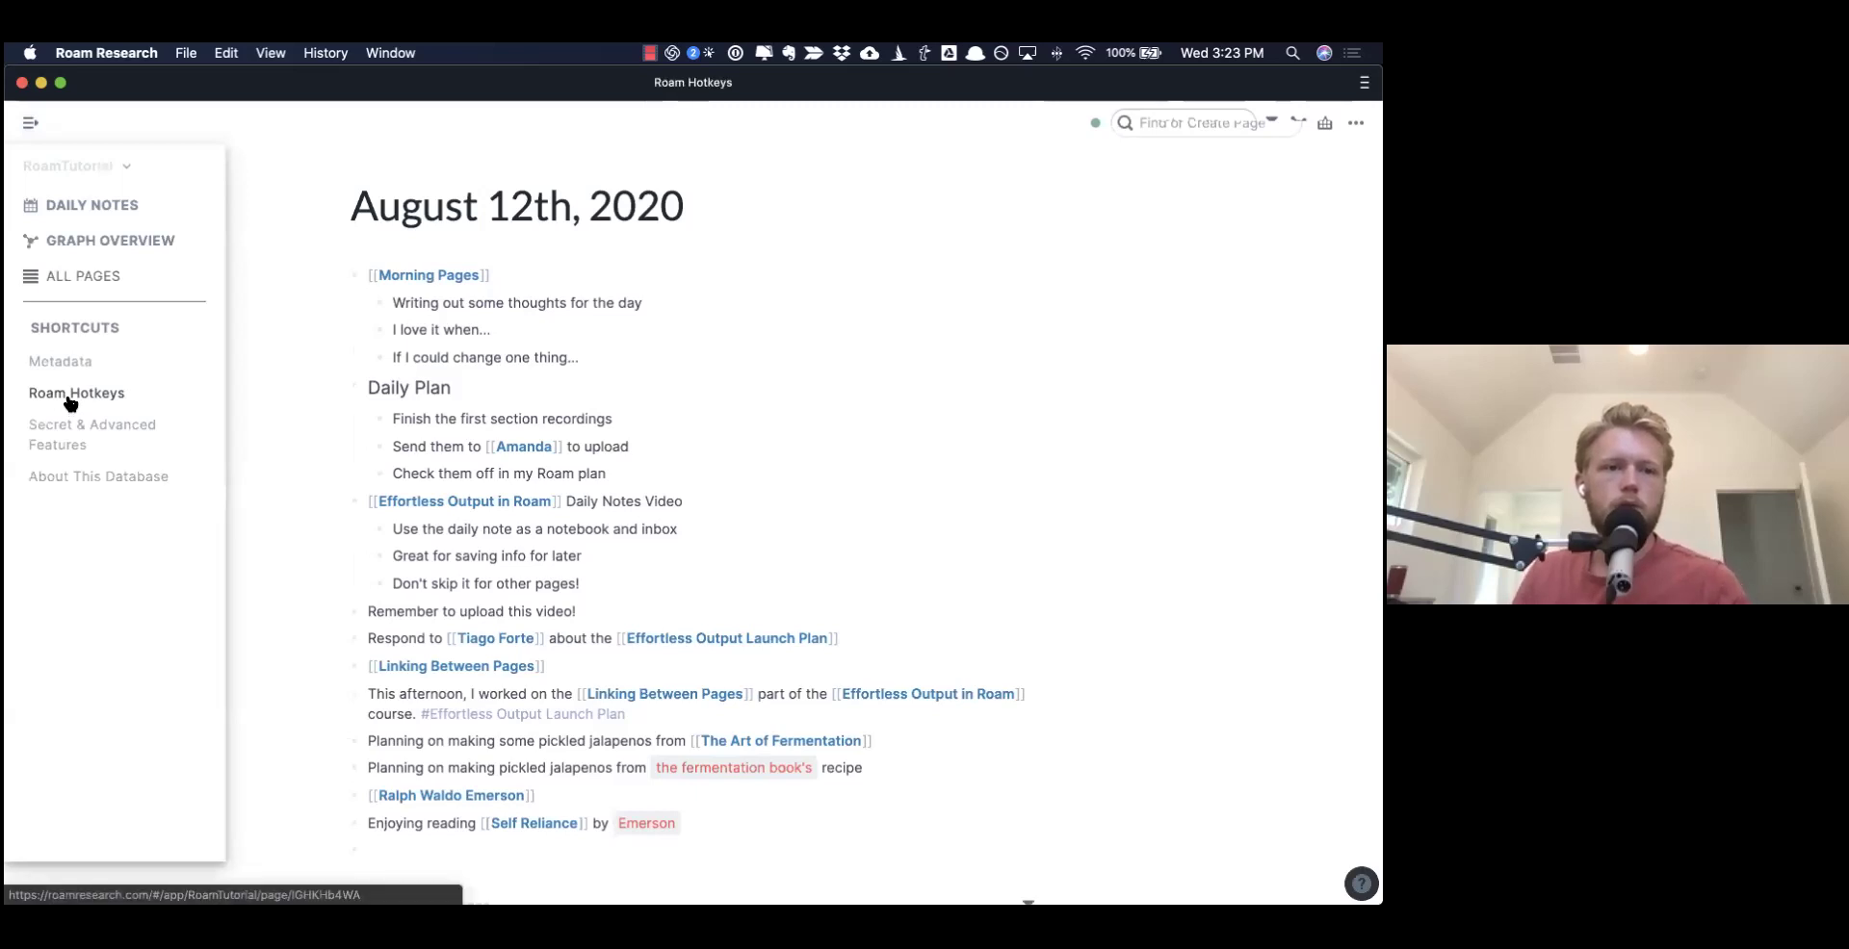
# - Examine the General, Action Triggers and Search hotkeys on the Roam Hotkeys page
pyautogui.scroll(-2, 726, 335)
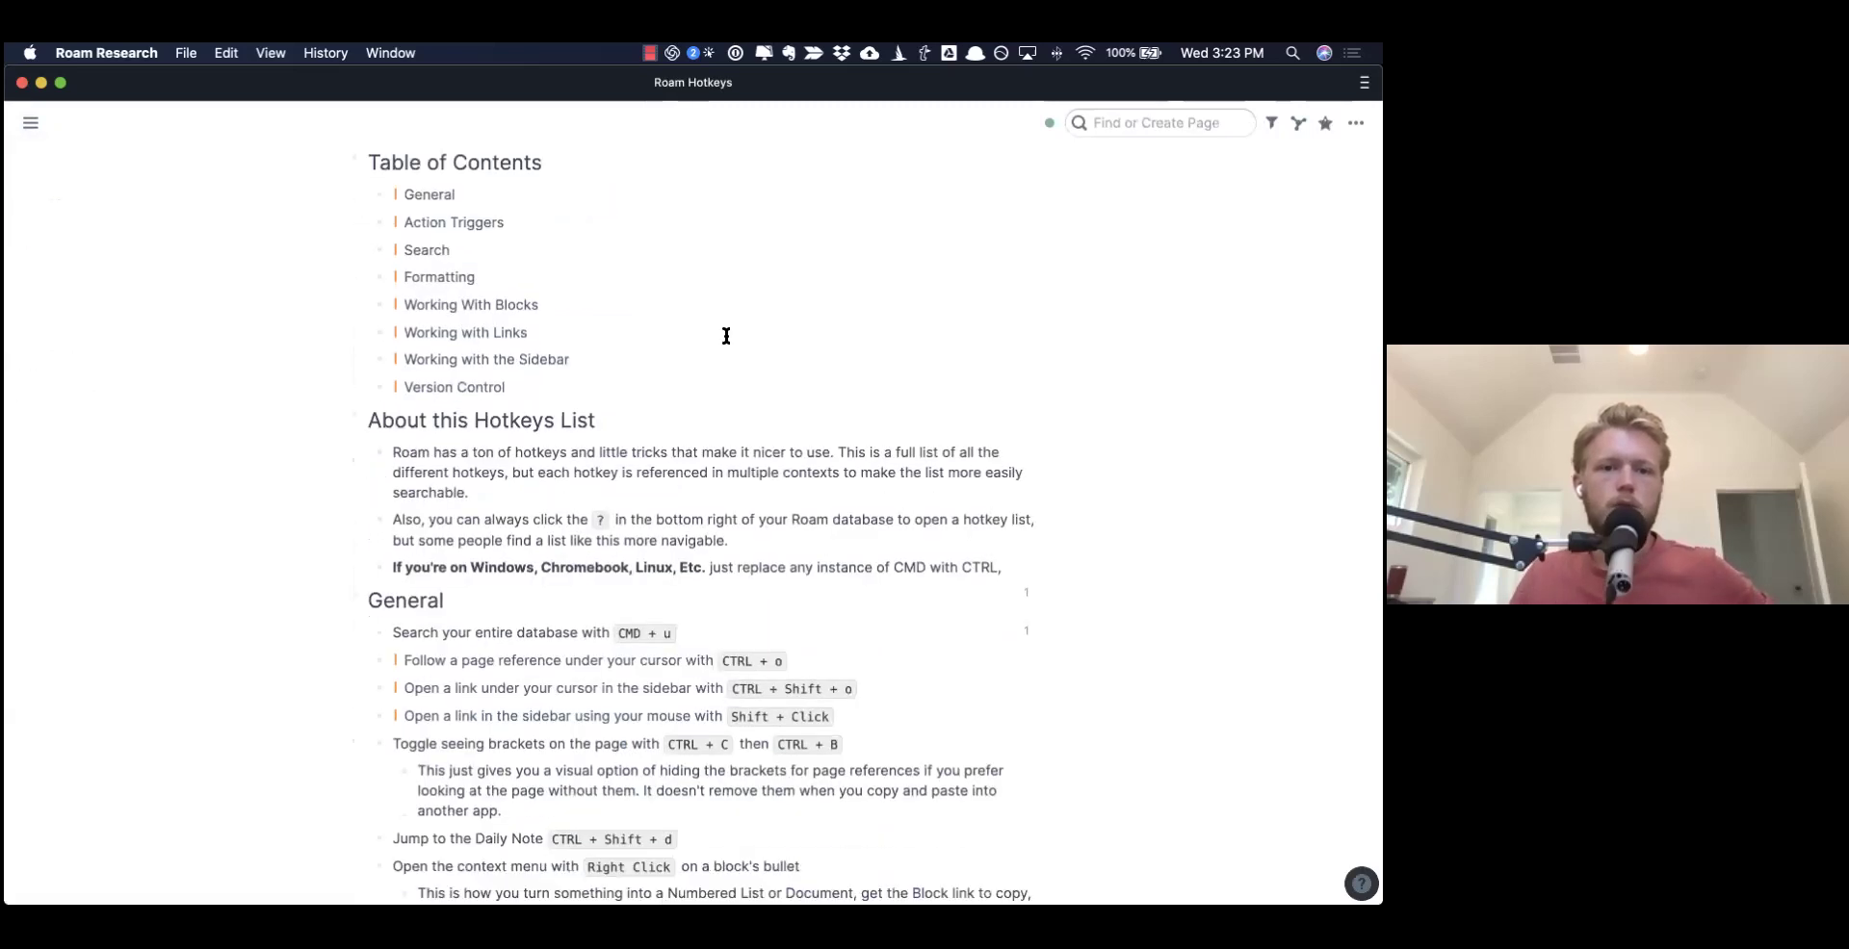
pyautogui.scroll(-2, 726, 335)
pyautogui.scroll(-5, 726, 335)
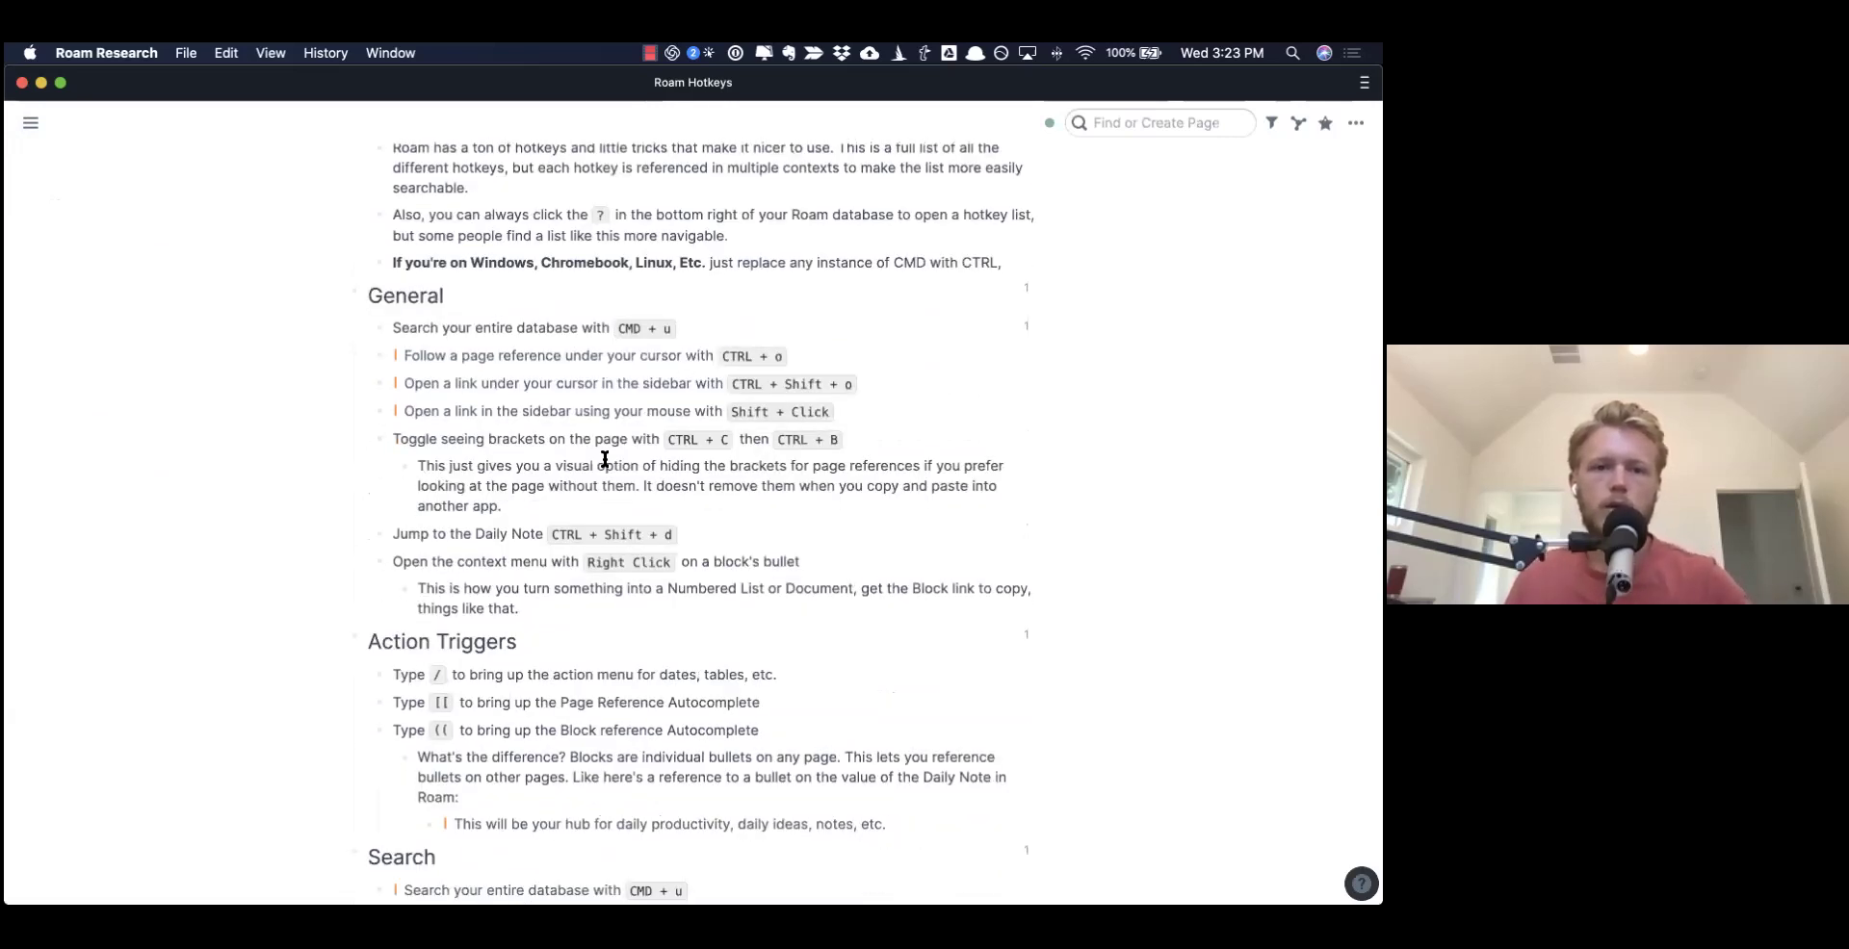
pyautogui.scroll(-2, 603, 453)
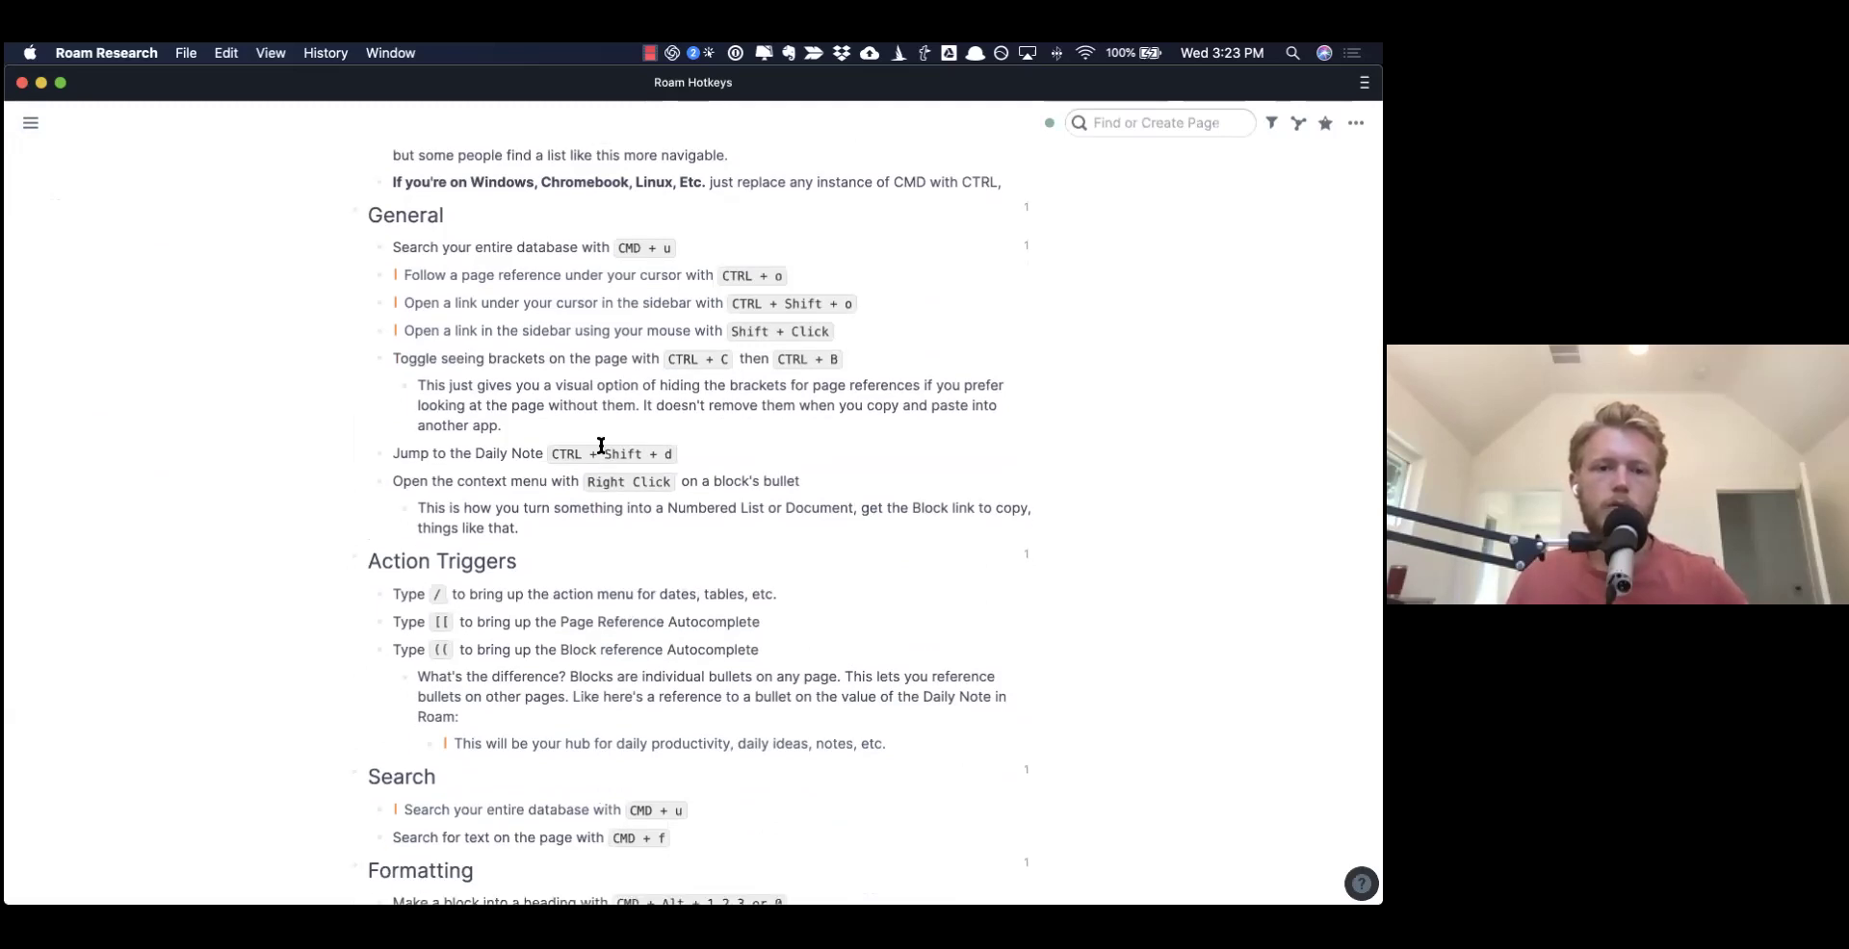
pyautogui.scroll(-4, 600, 445)
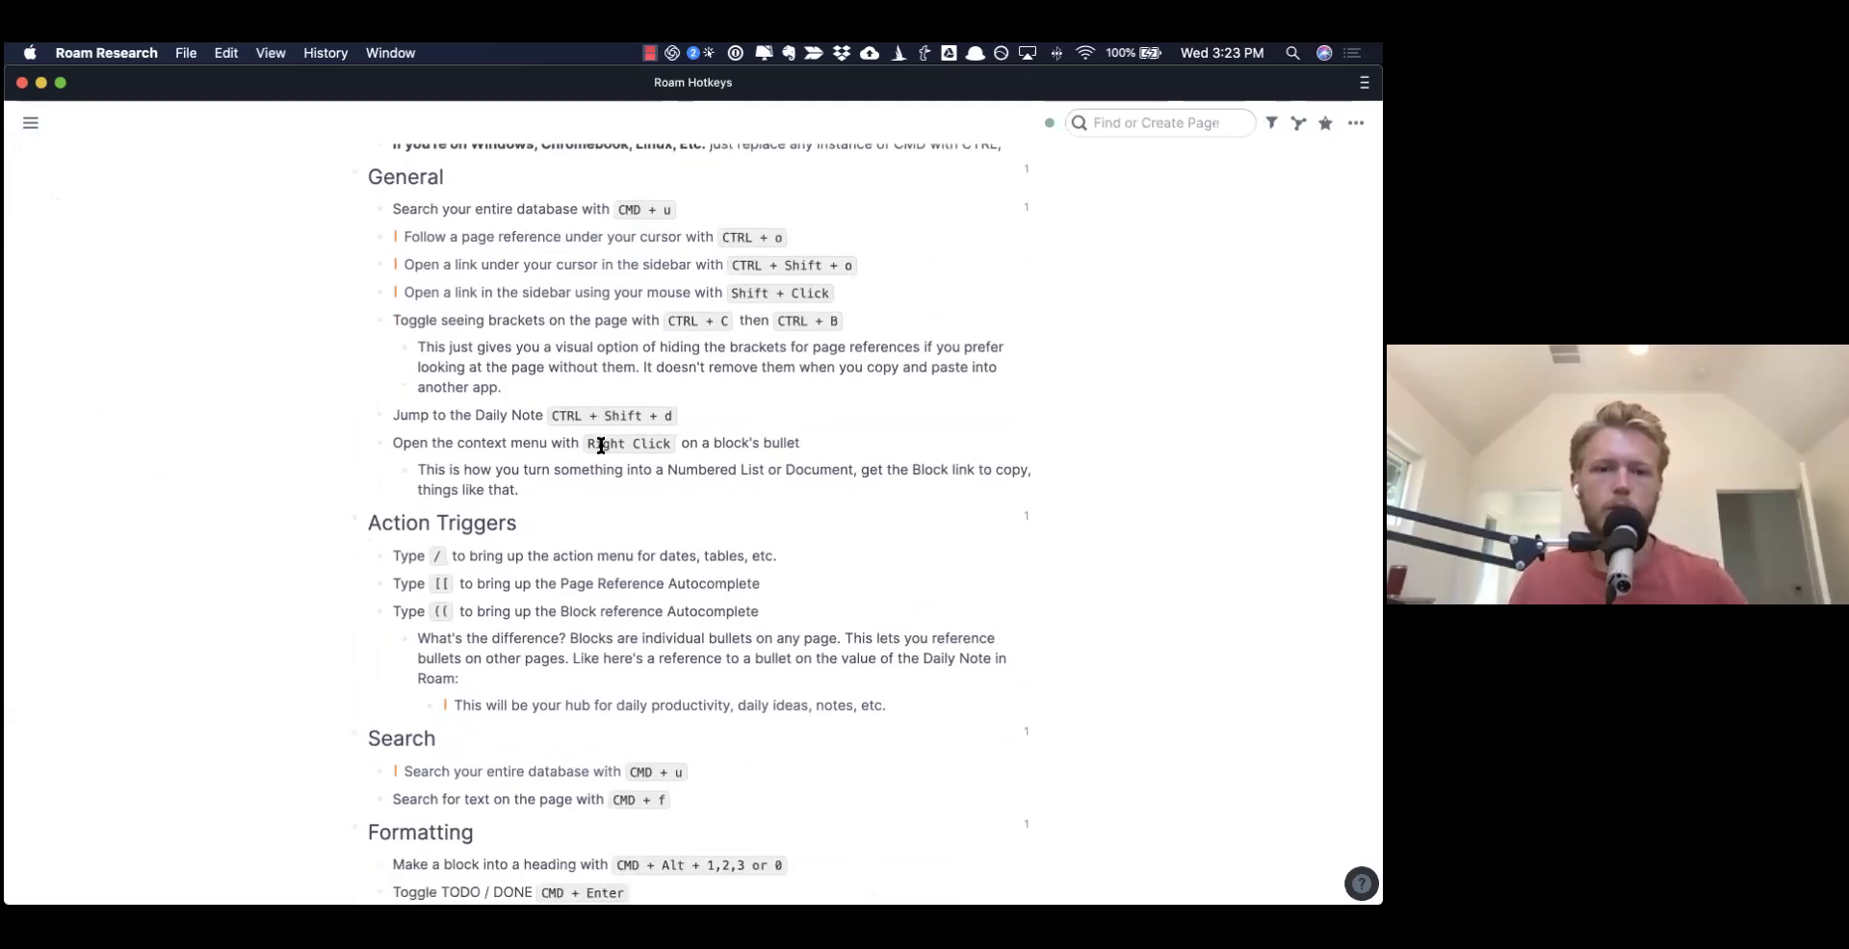
pyautogui.scroll(5, 601, 446)
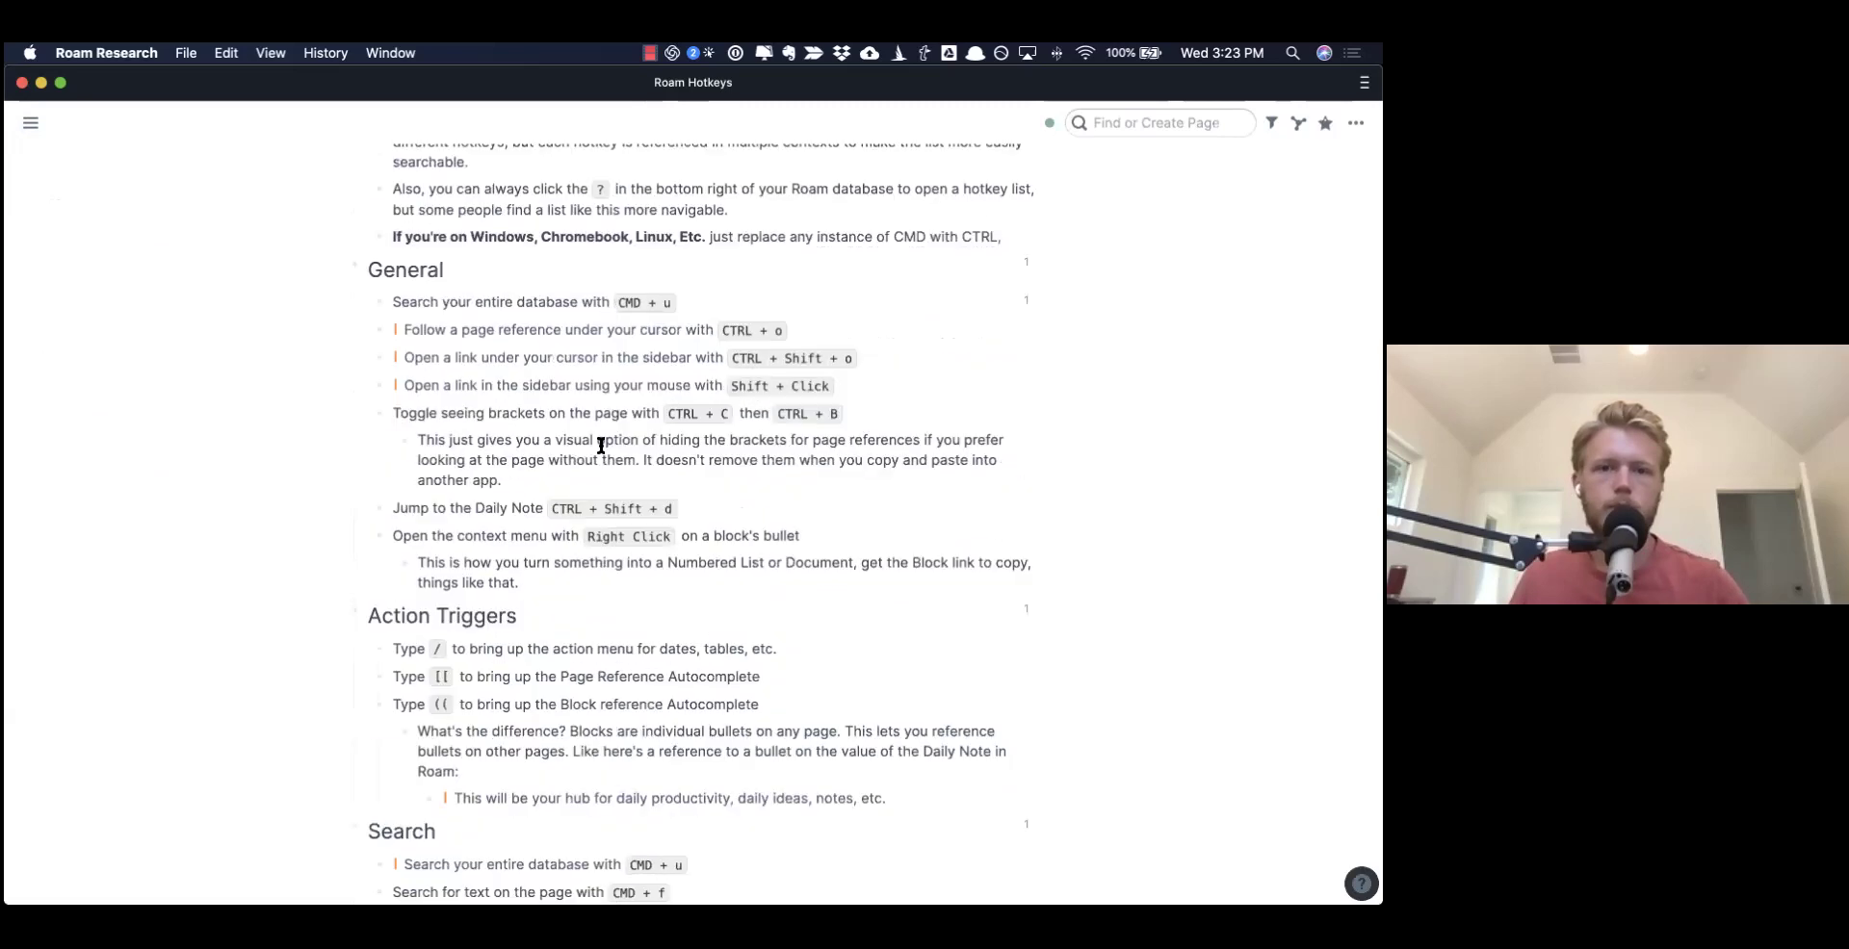
pyautogui.scroll(1, 717, 431)
pyautogui.scroll(5, 722, 428)
pyautogui.scroll(-8, 722, 428)
pyautogui.scroll(7, 723, 428)
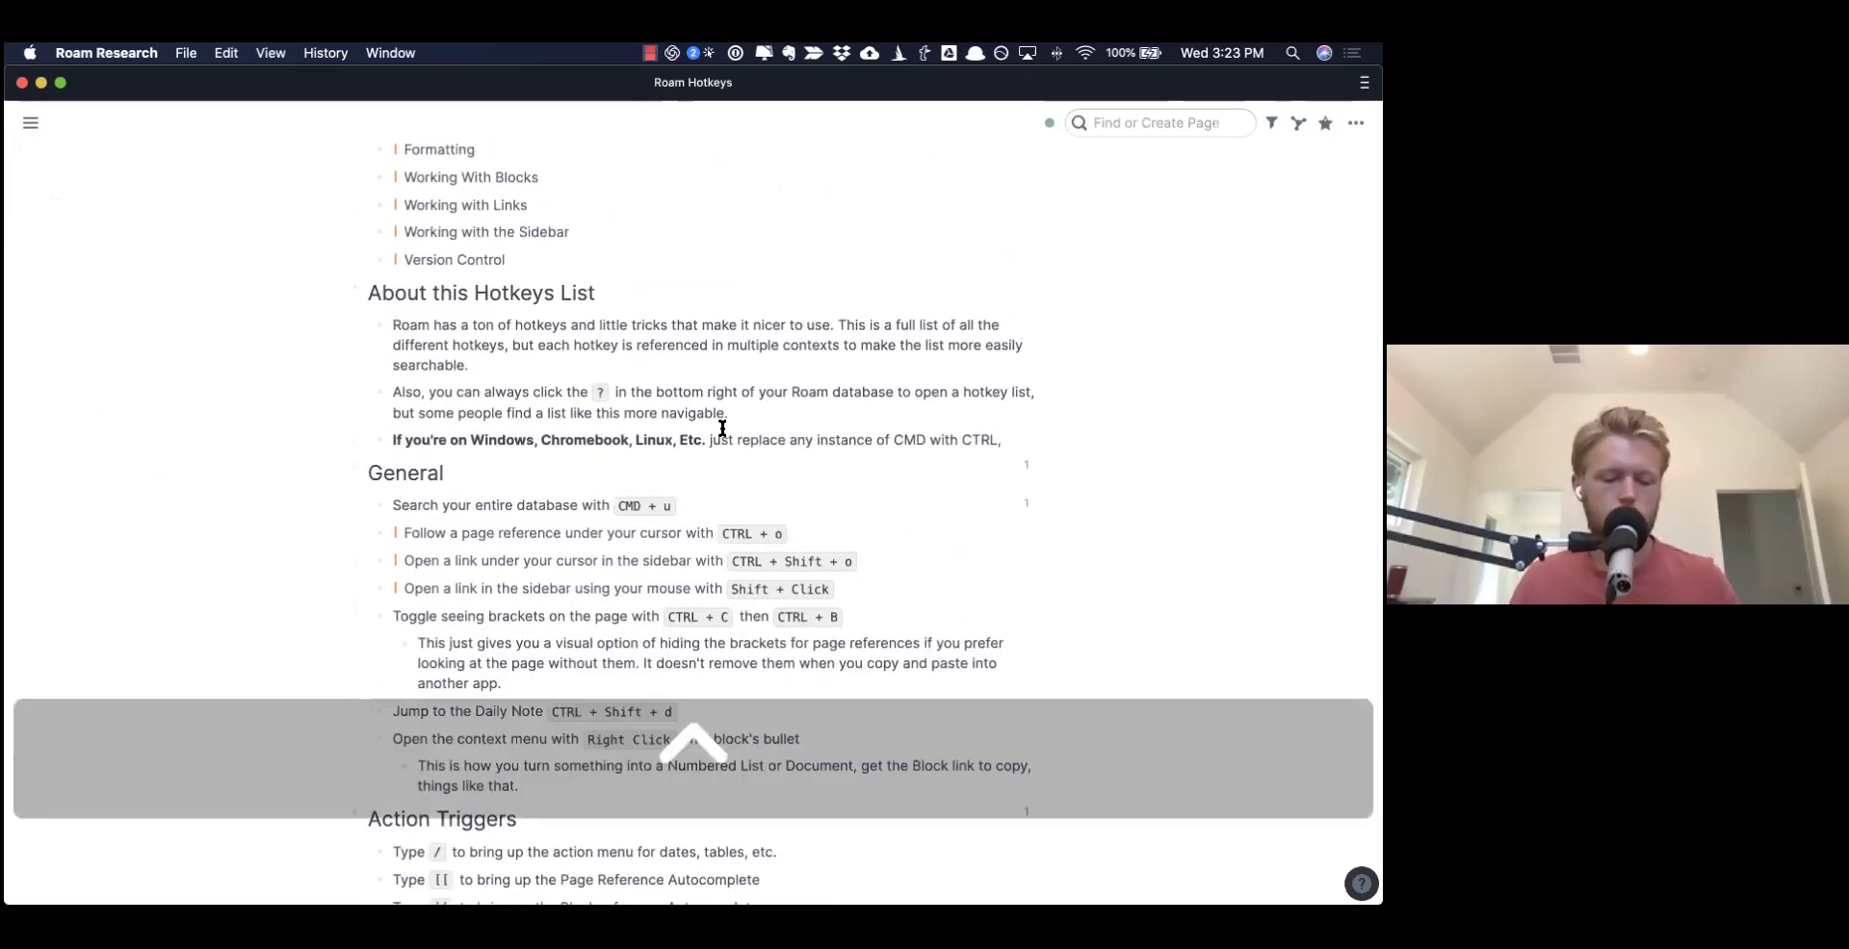
# - Jump to the Daily Notes and hide the brackets around page references
pyautogui.hotkey('ctrl', 'shift', 'd')
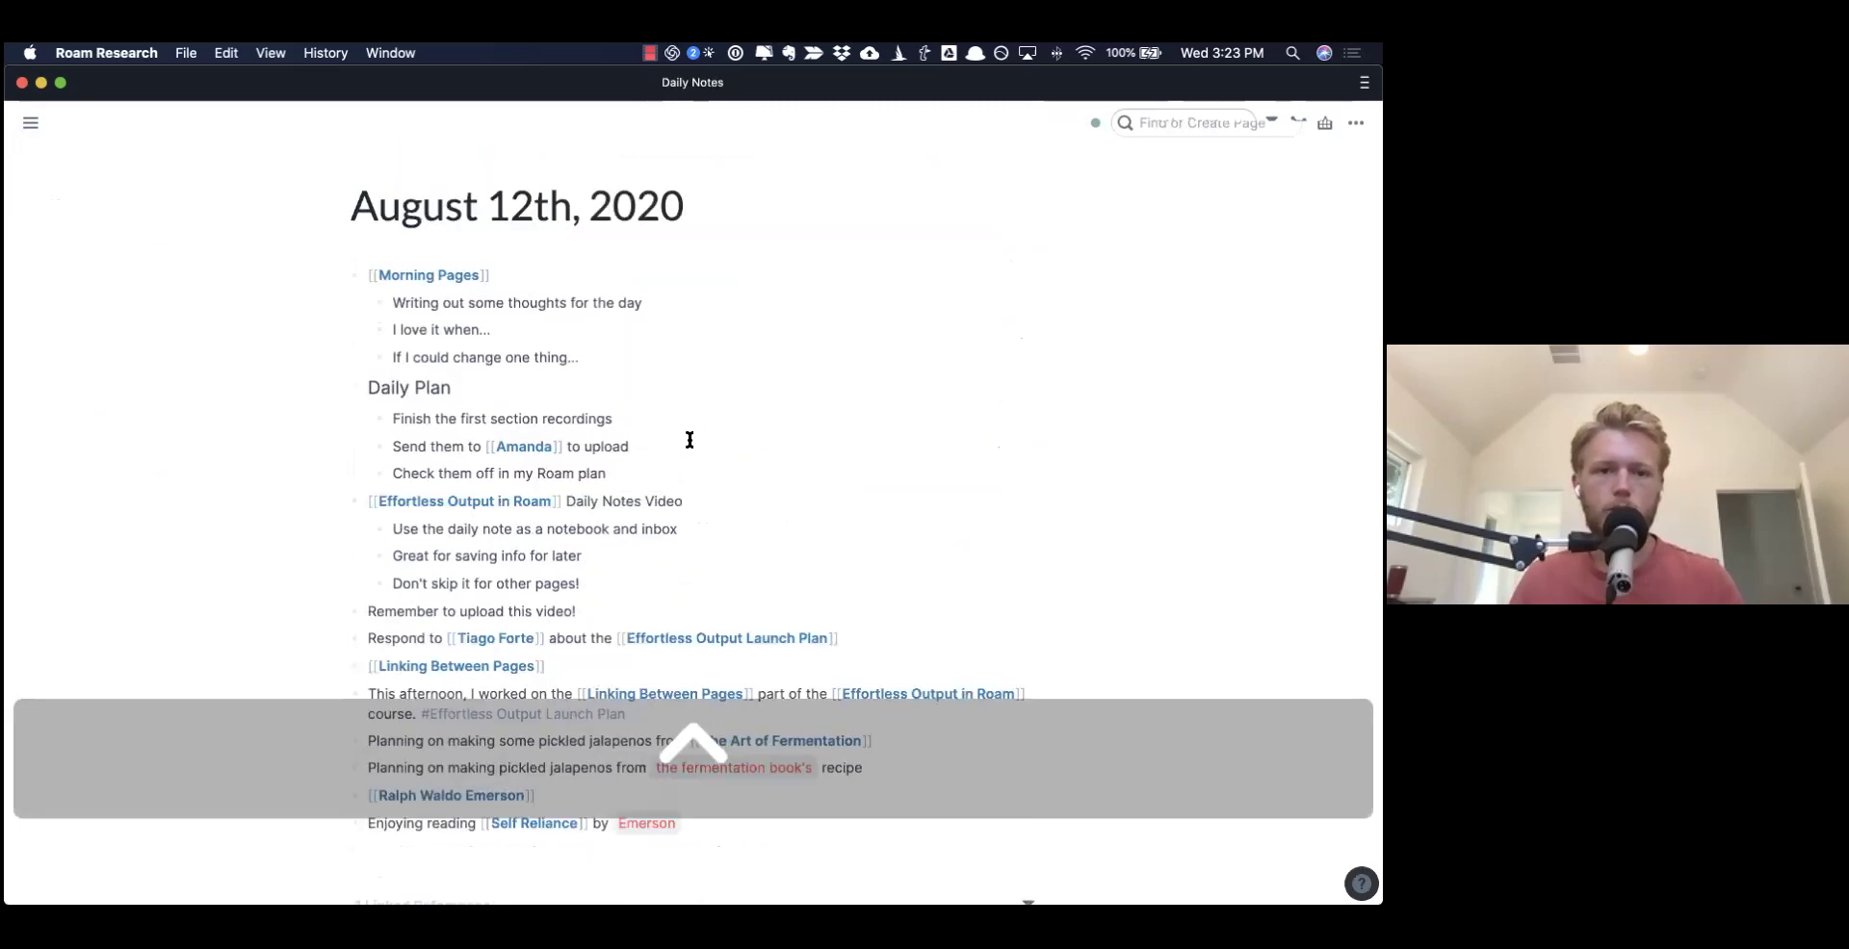
pyautogui.hotkey('ctrl', 'c')
pyautogui.hotkey('ctrl', 'b')
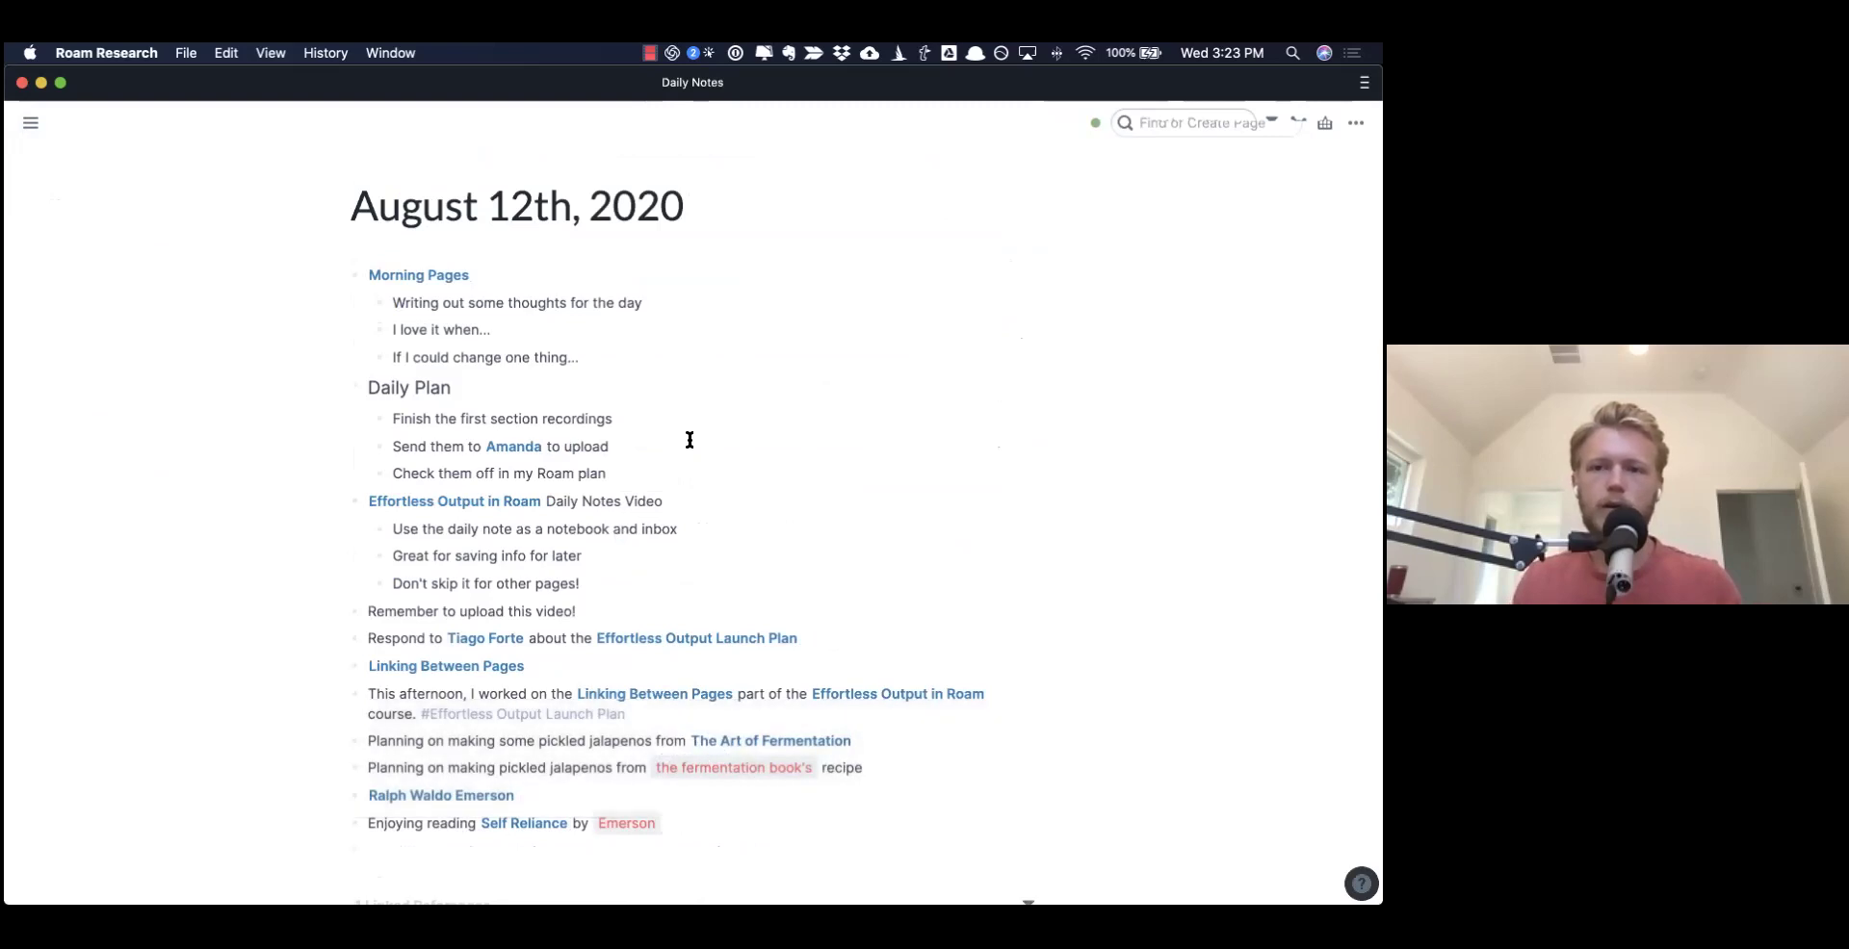
# - Show the page-reference brackets again and go back to the Roam Hotkeys page
pyautogui.hotkey('ctrl', 'c')
pyautogui.hotkey('ctrl', 'b')
pyautogui.press('super+bracketleft')
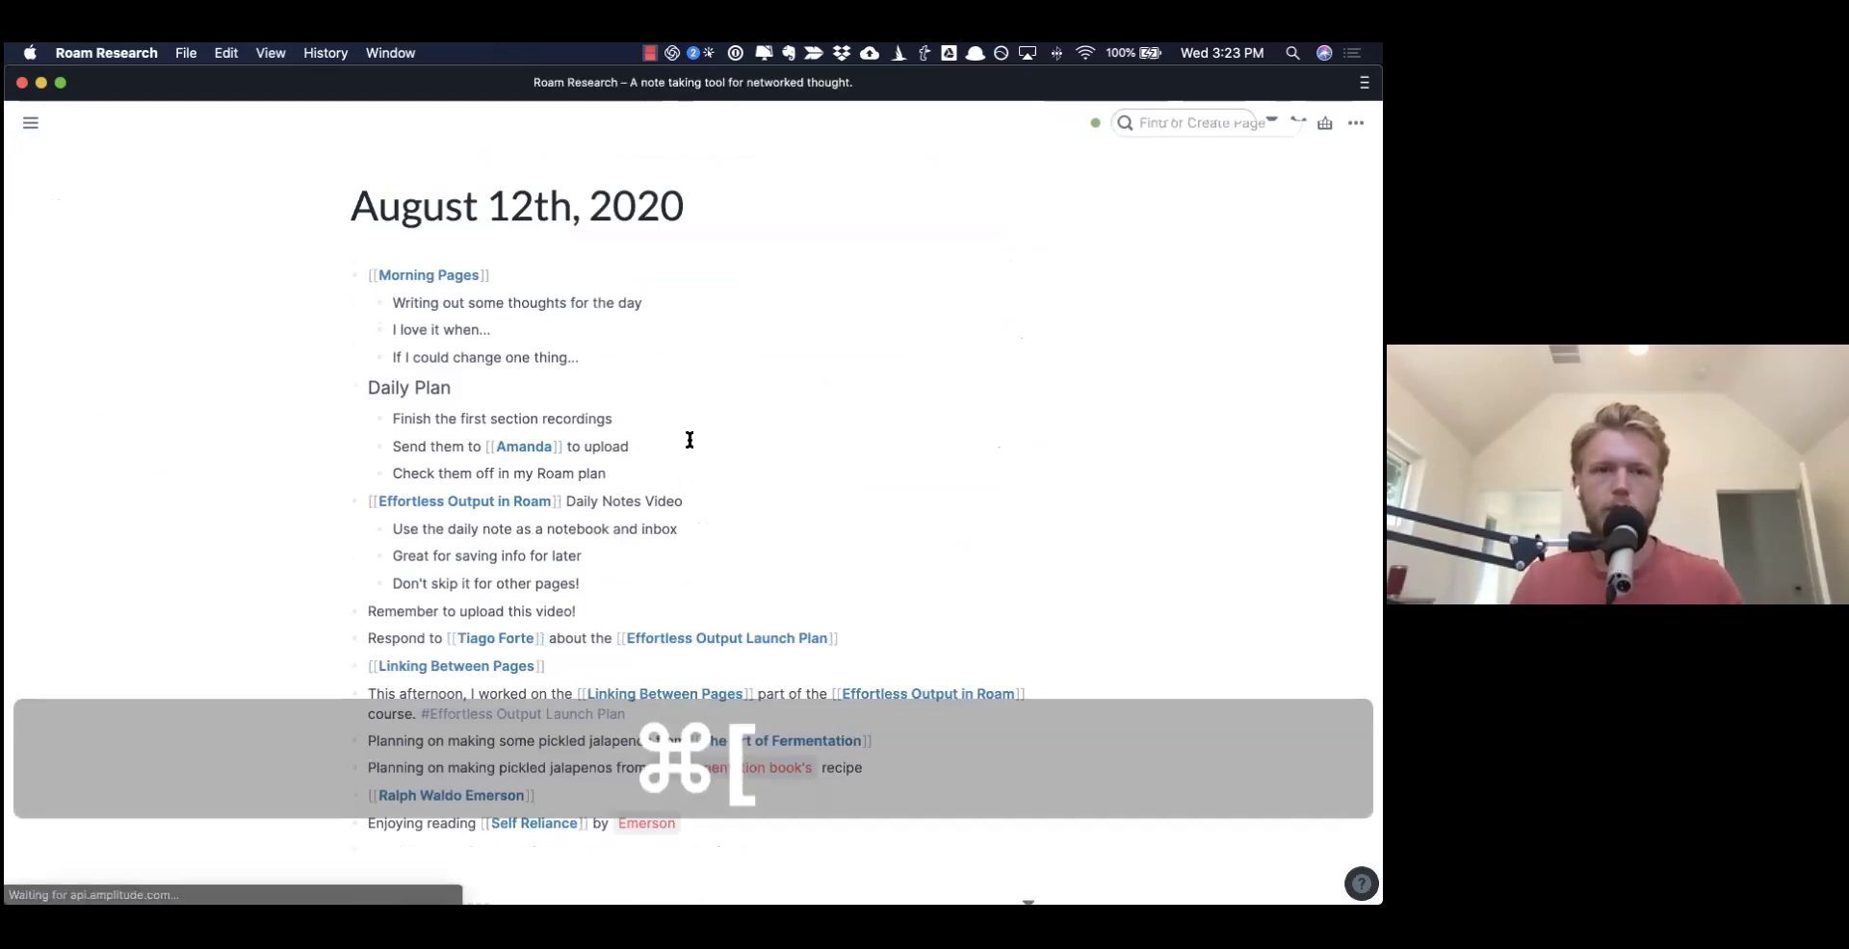
# - Examine the Formatting and Working With Blocks hotkeys, ending at the start of the hotkeys list
pyautogui.scroll(-10, 659, 482)
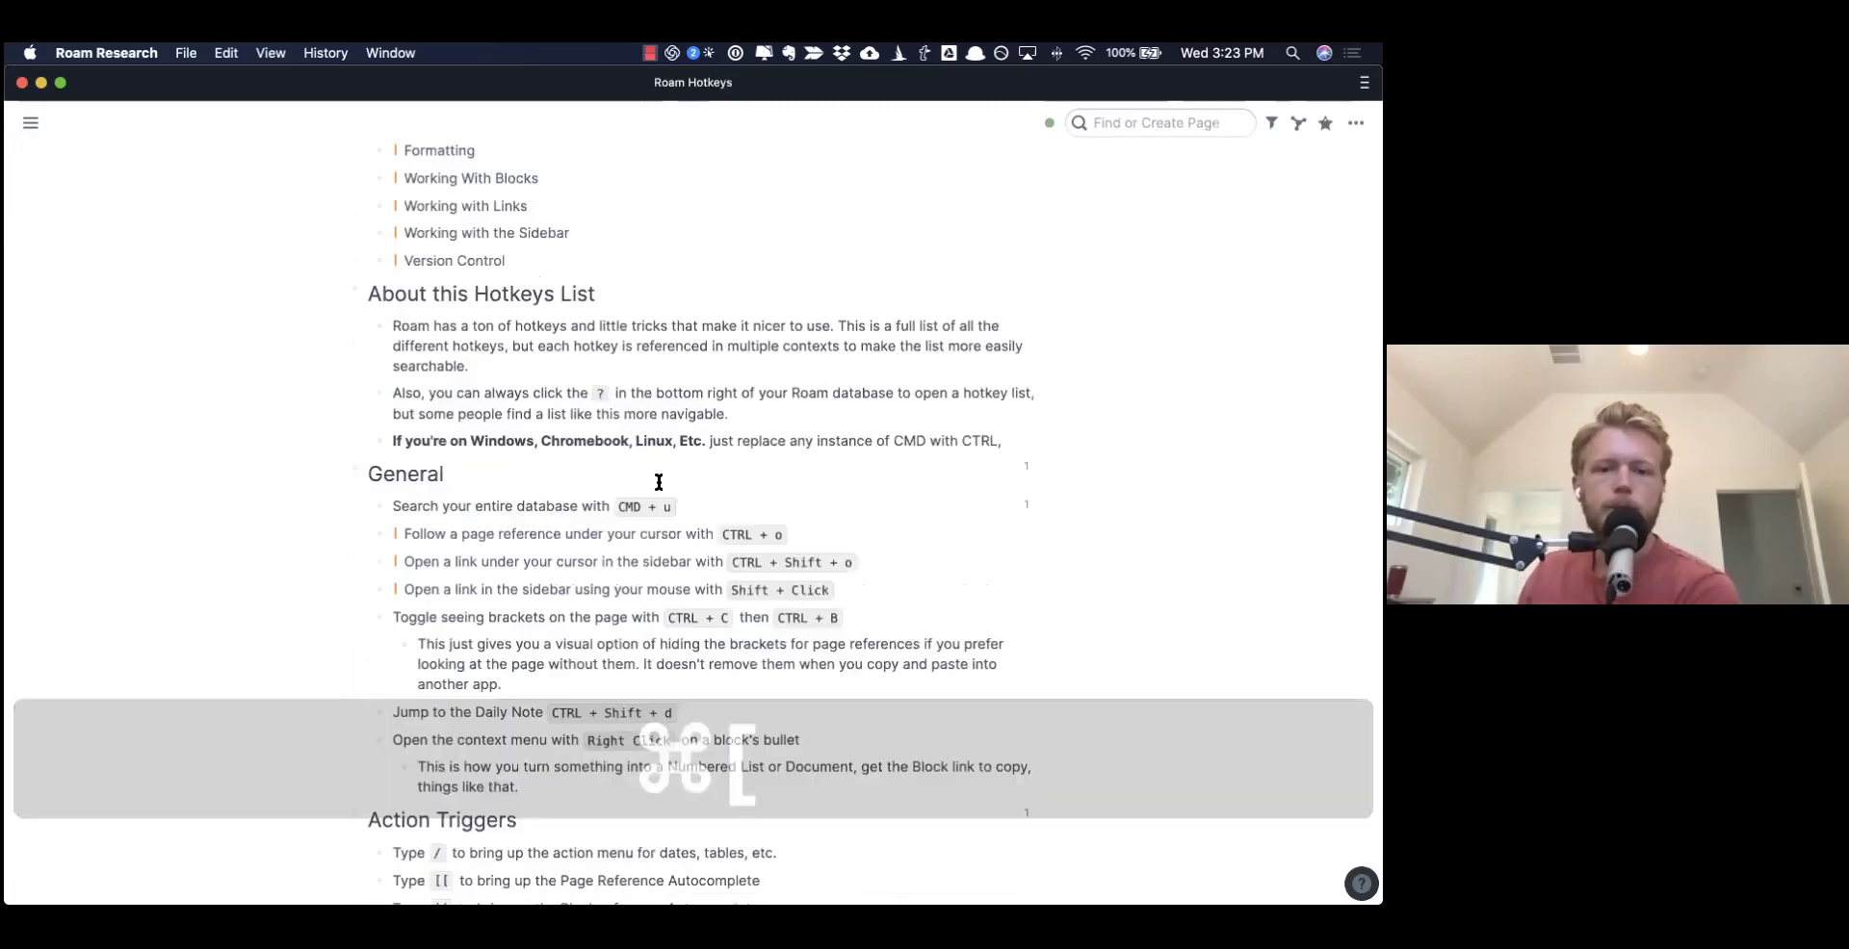
pyautogui.scroll(-5, 659, 481)
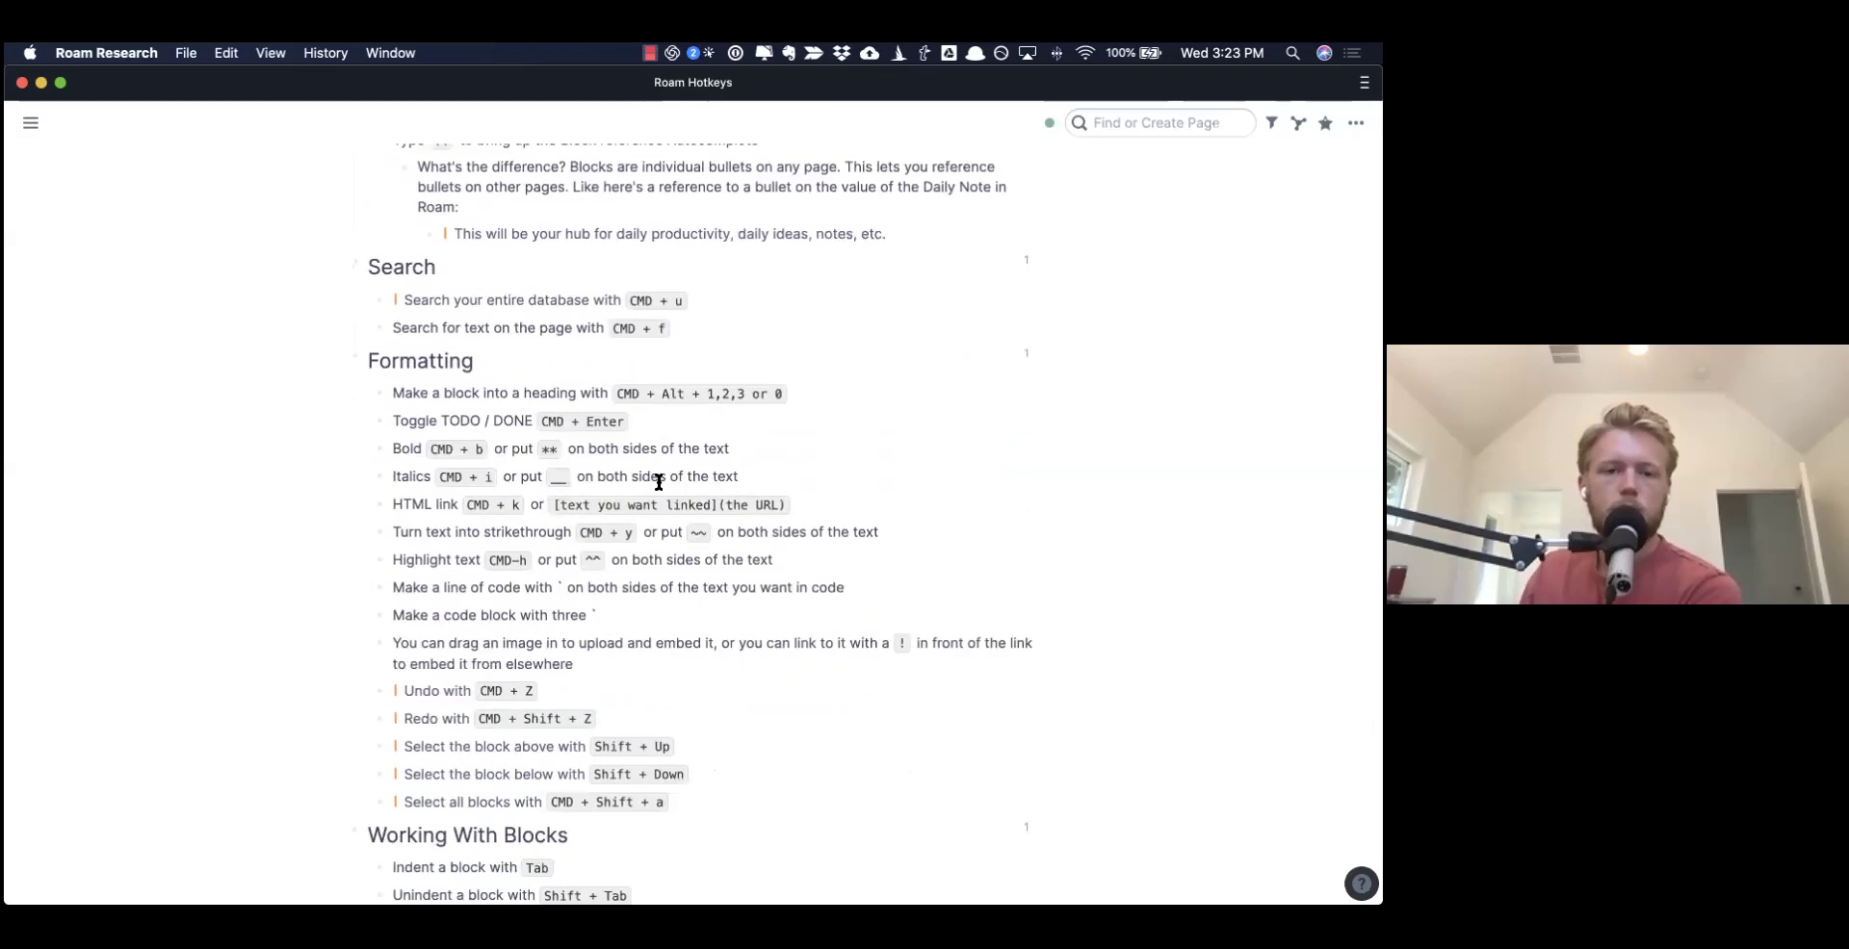
pyautogui.scroll(-5, 659, 482)
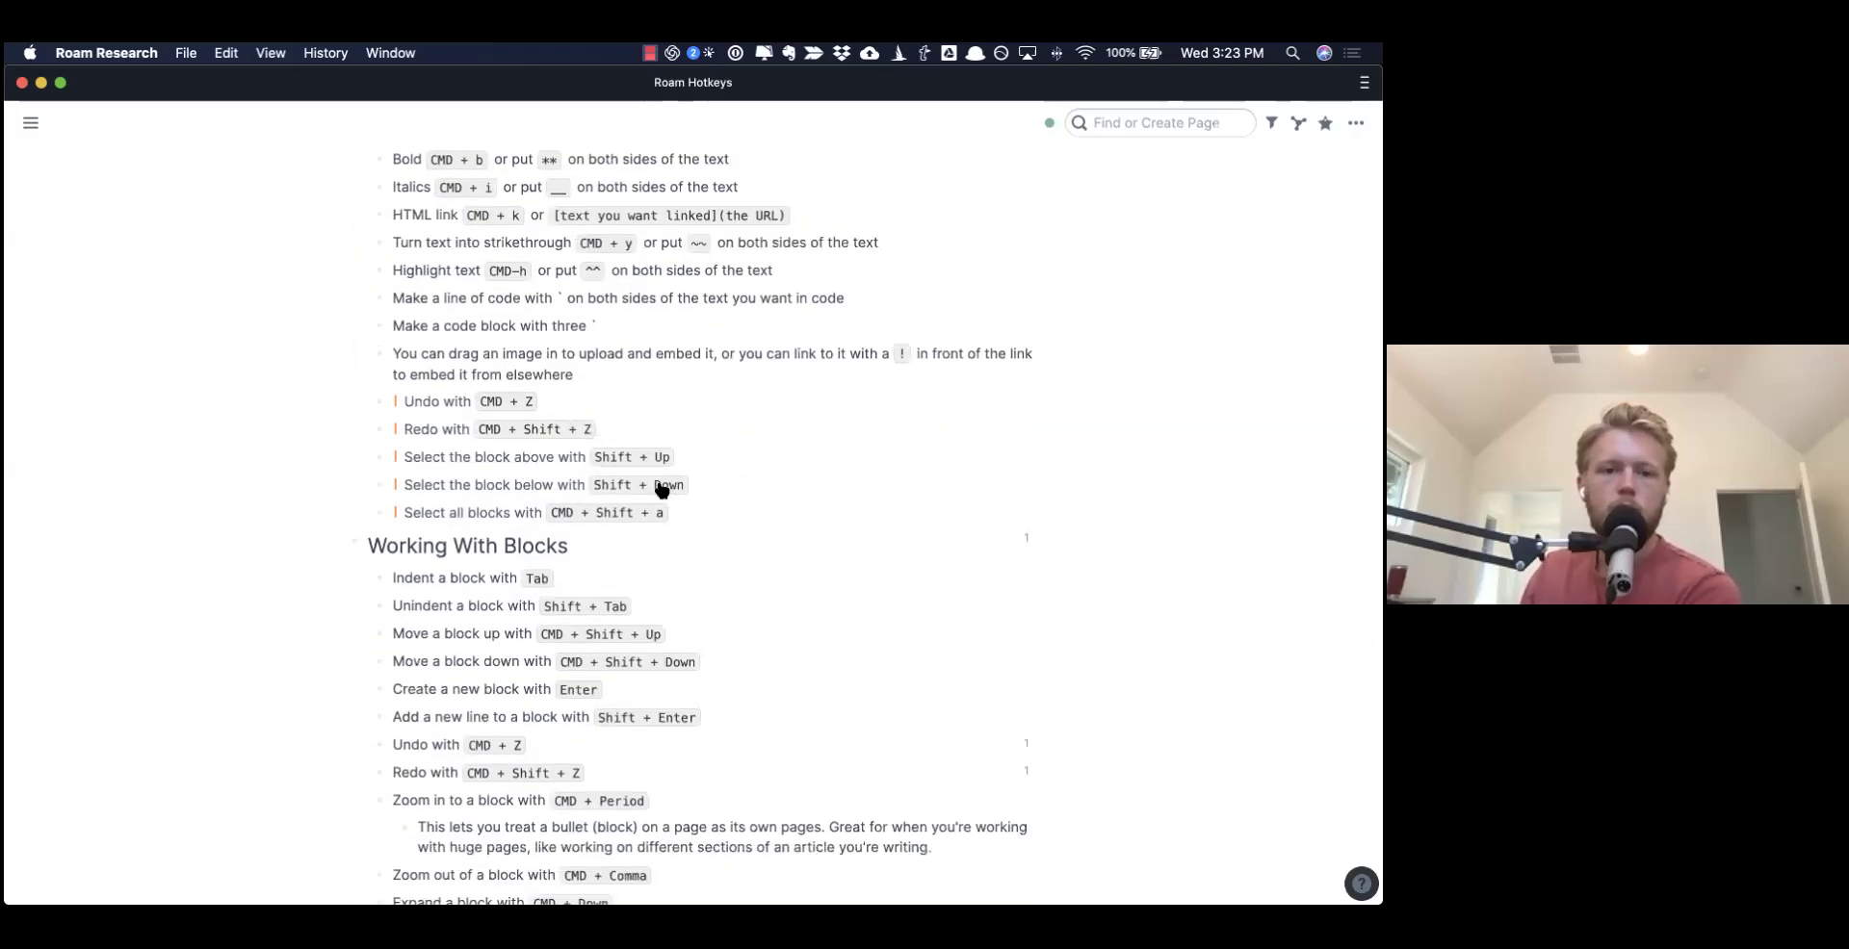
pyautogui.scroll(-3, 661, 487)
pyautogui.scroll(20, 659, 482)
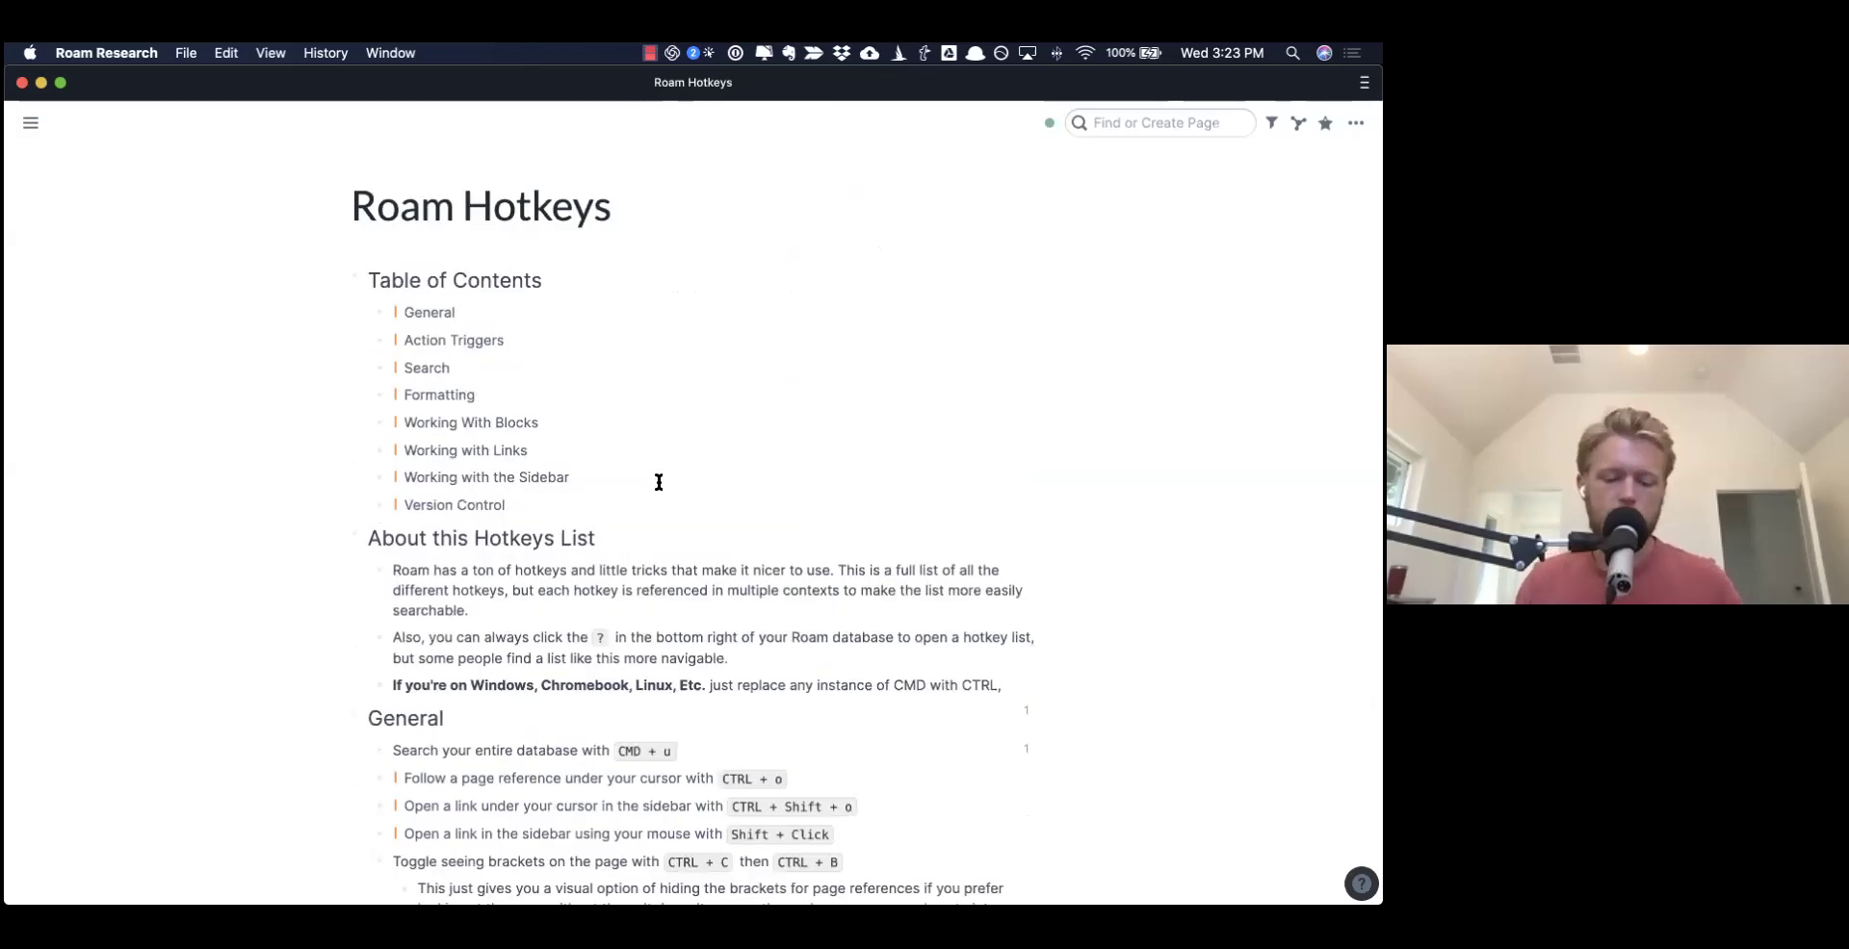
# - Search the database for roam/css and open that page
pyautogui.press('super+u')
pyautogui.write('roam')
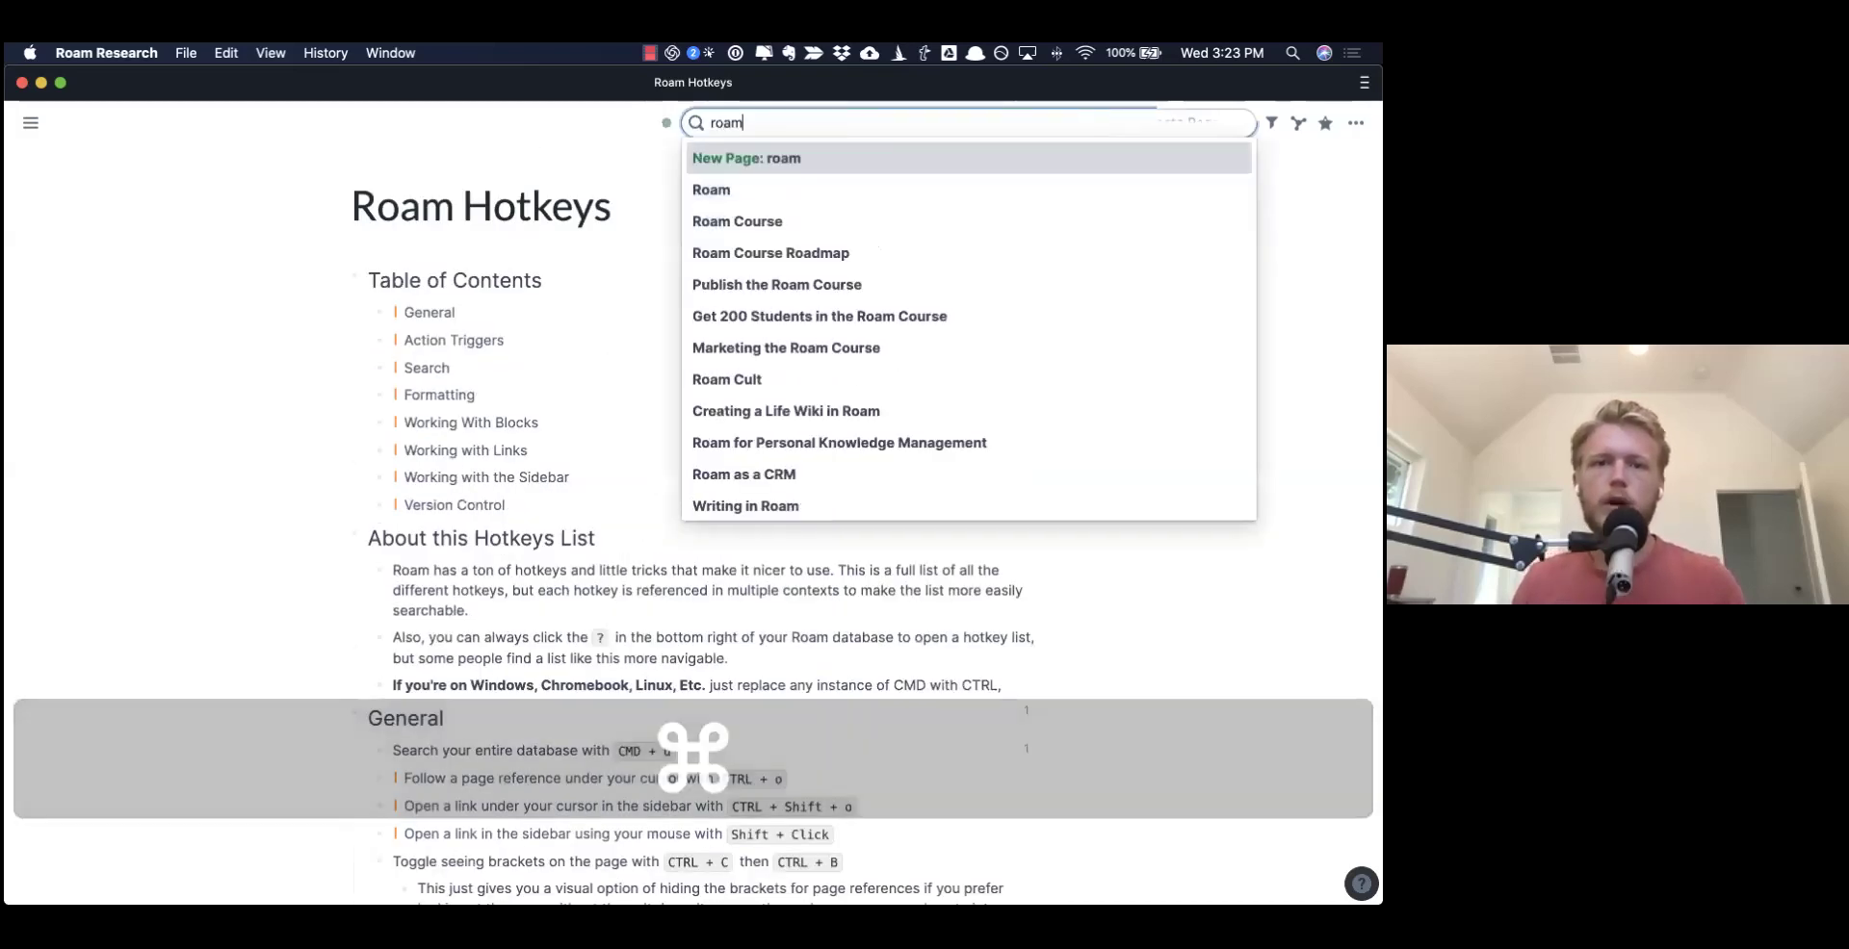
pyautogui.write('/css')
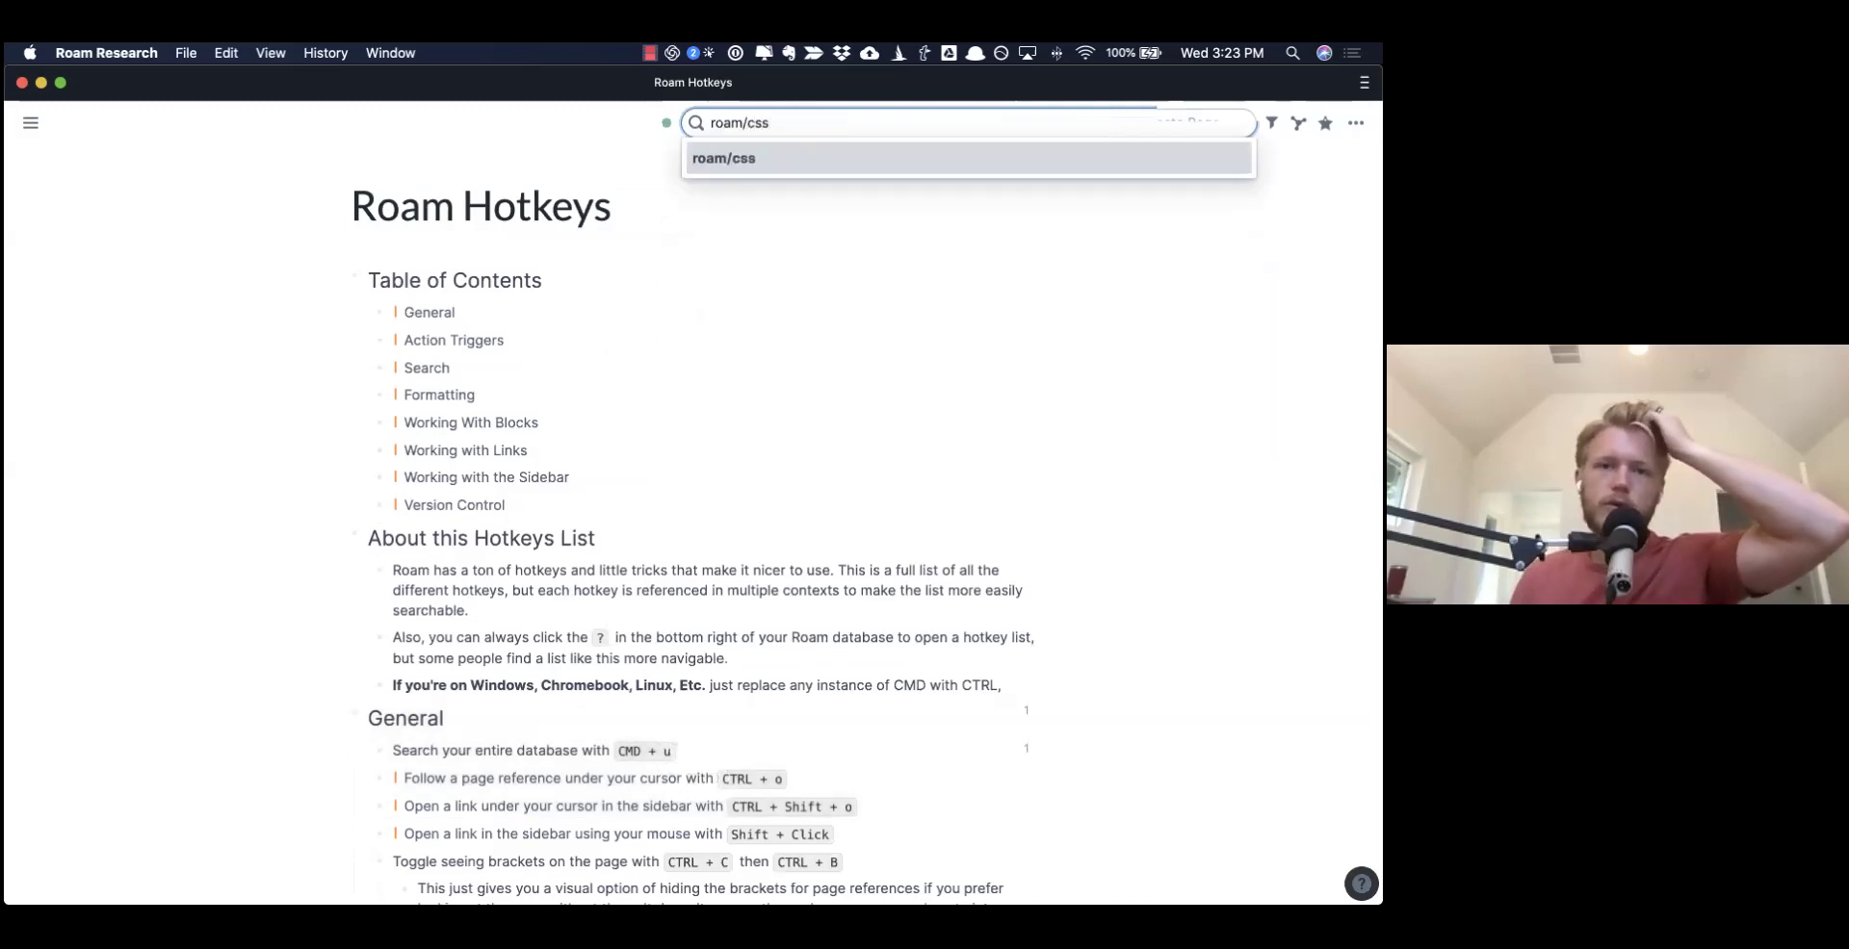
pyautogui.press('Return')
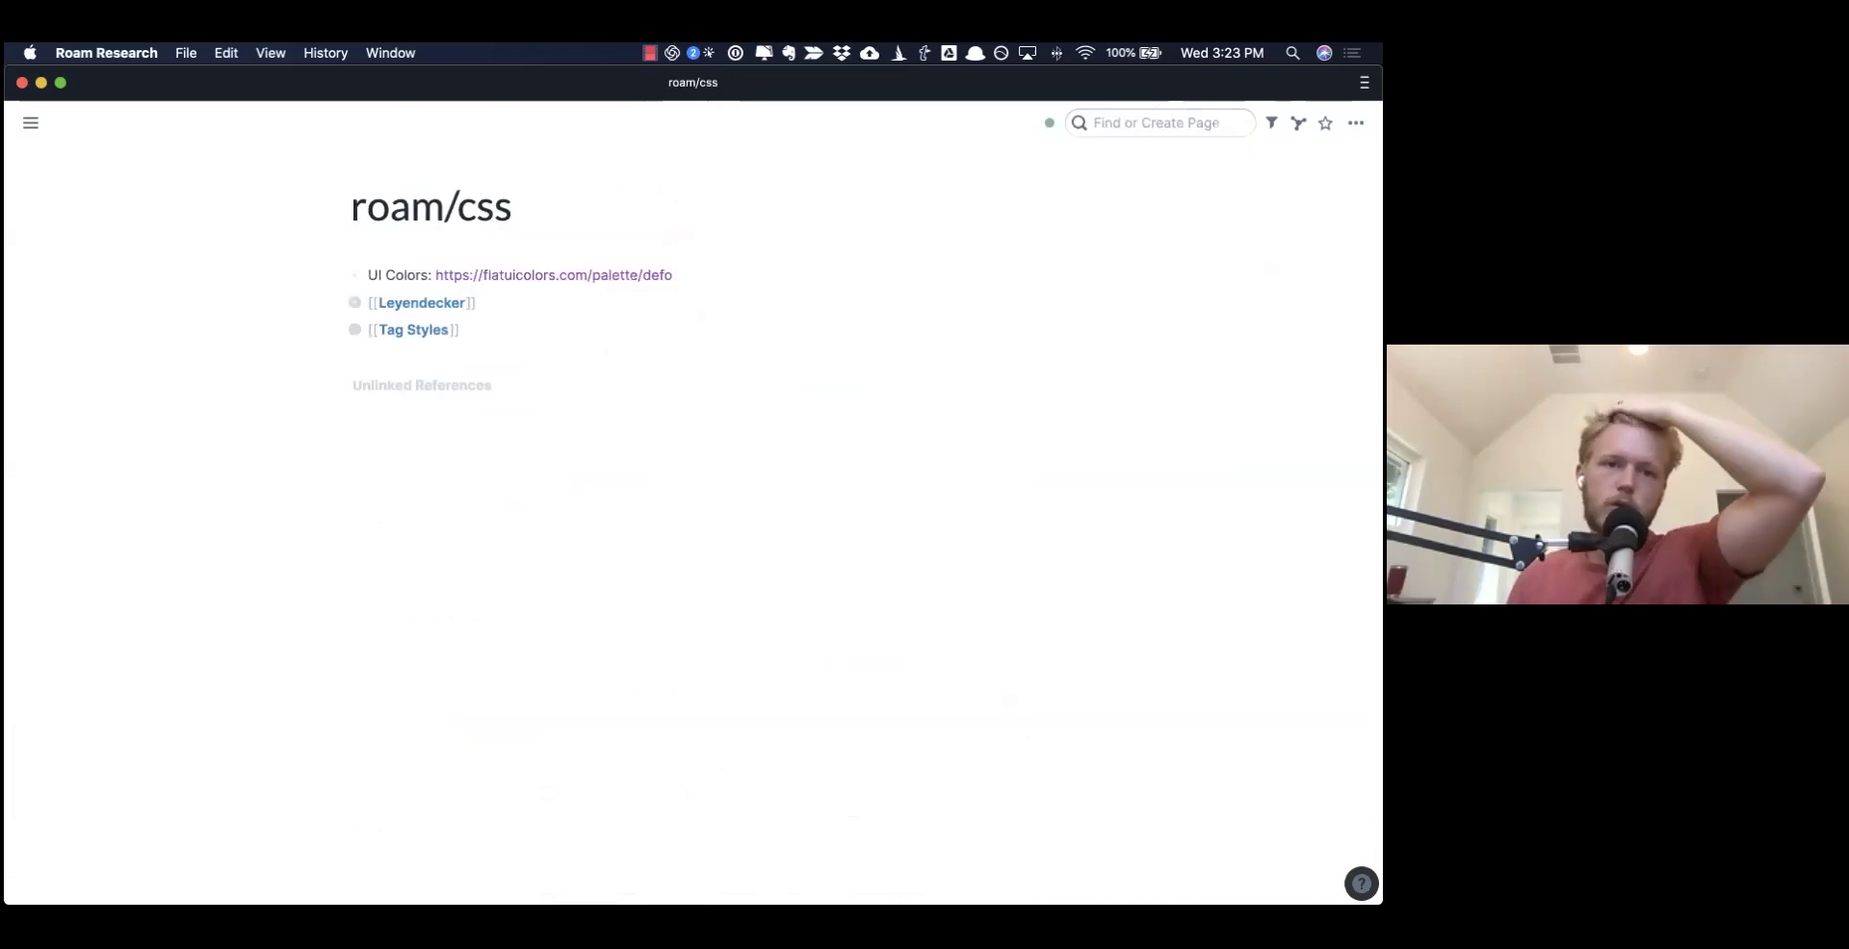
# - Expand the Leyendecker block, look through its CSS code, and collapse it again
pyautogui.click(343, 307)
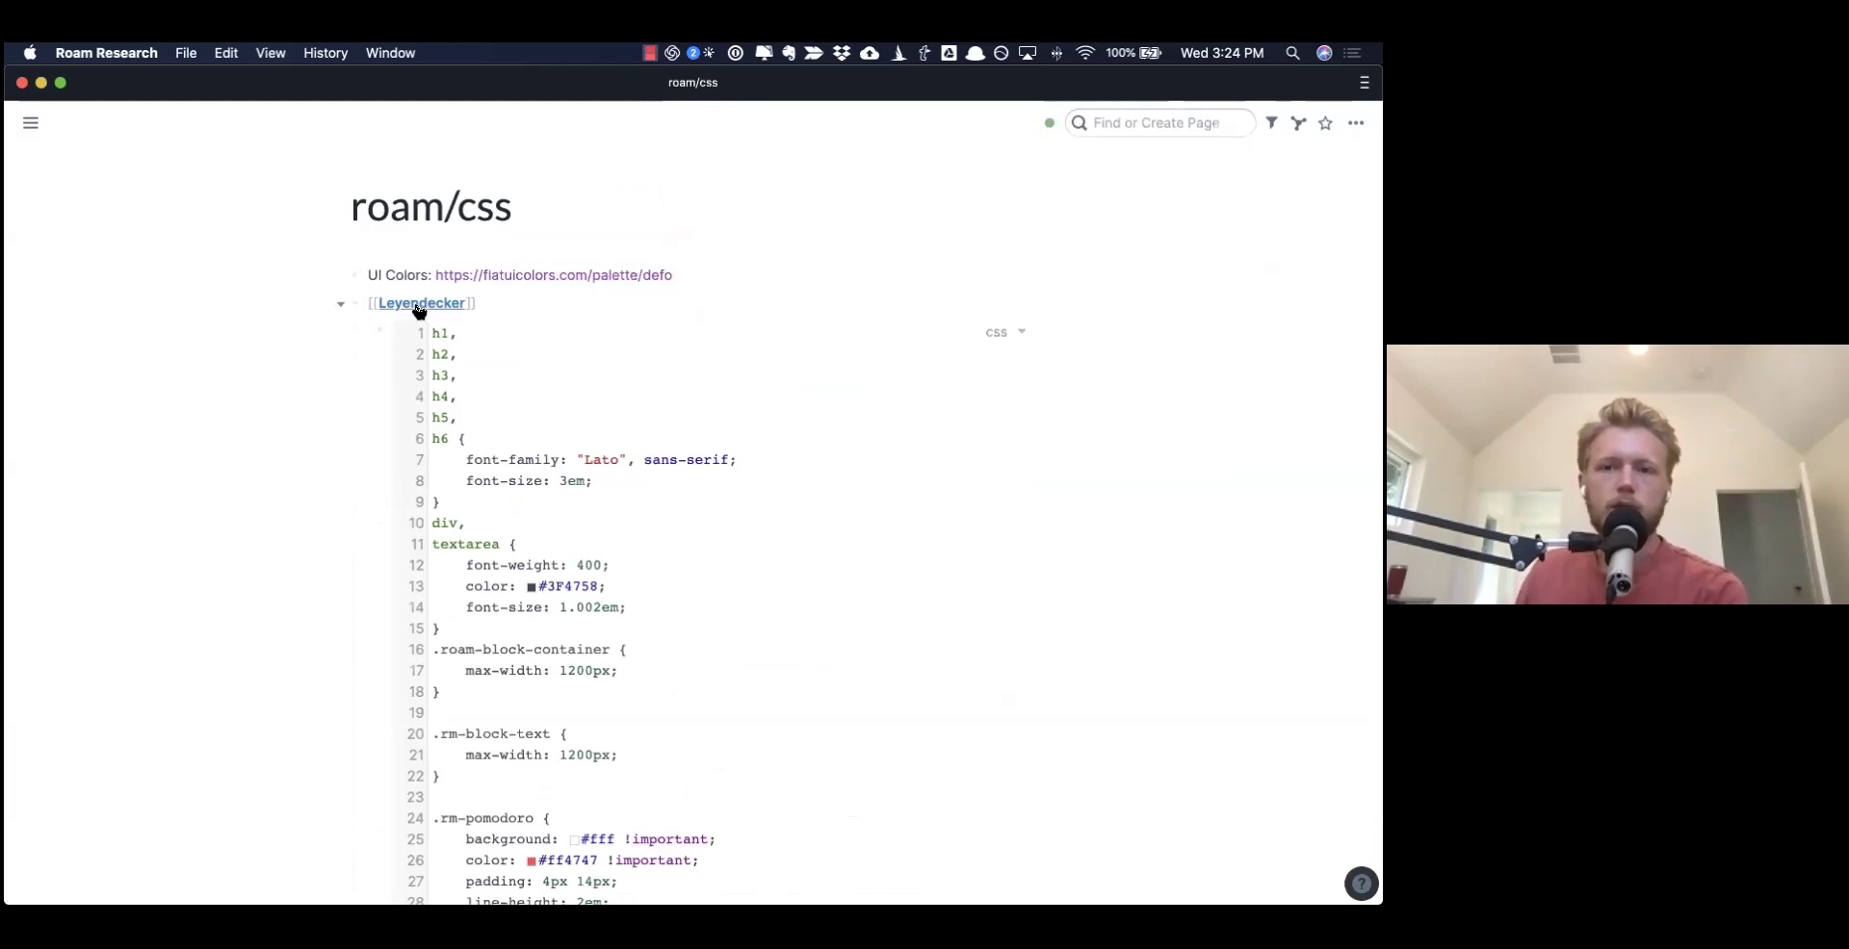
pyautogui.scroll(-5, 555, 412)
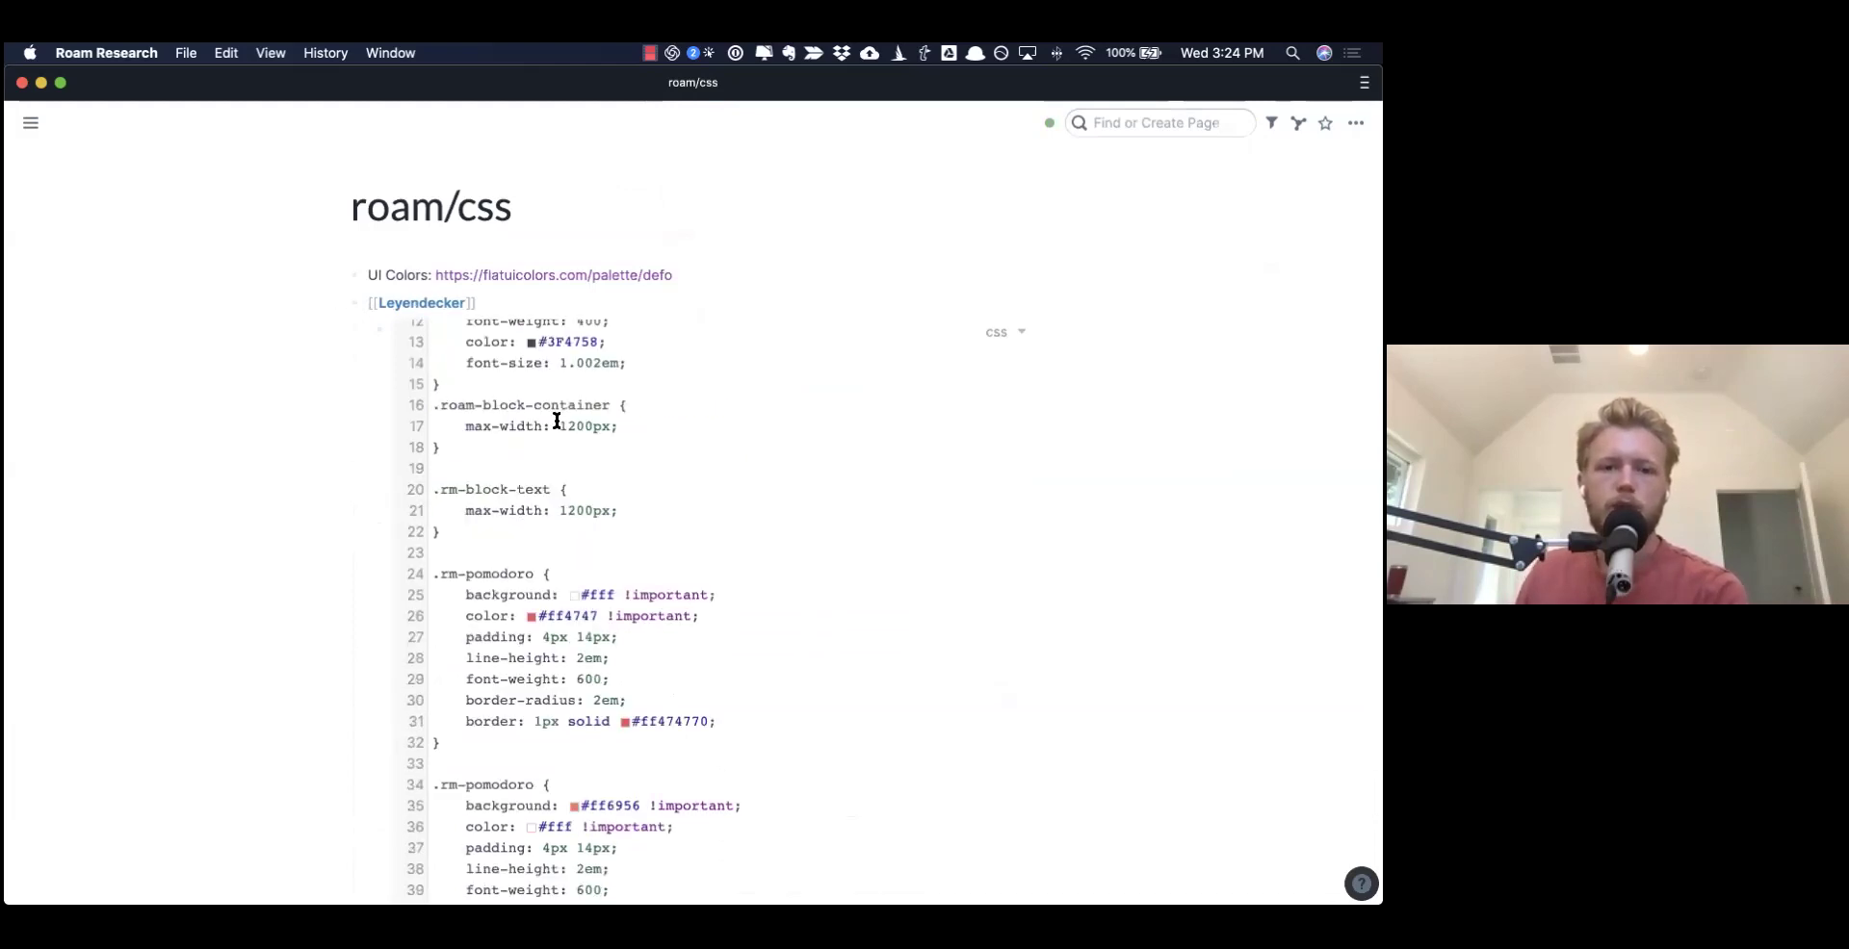
pyautogui.scroll(5, 552, 411)
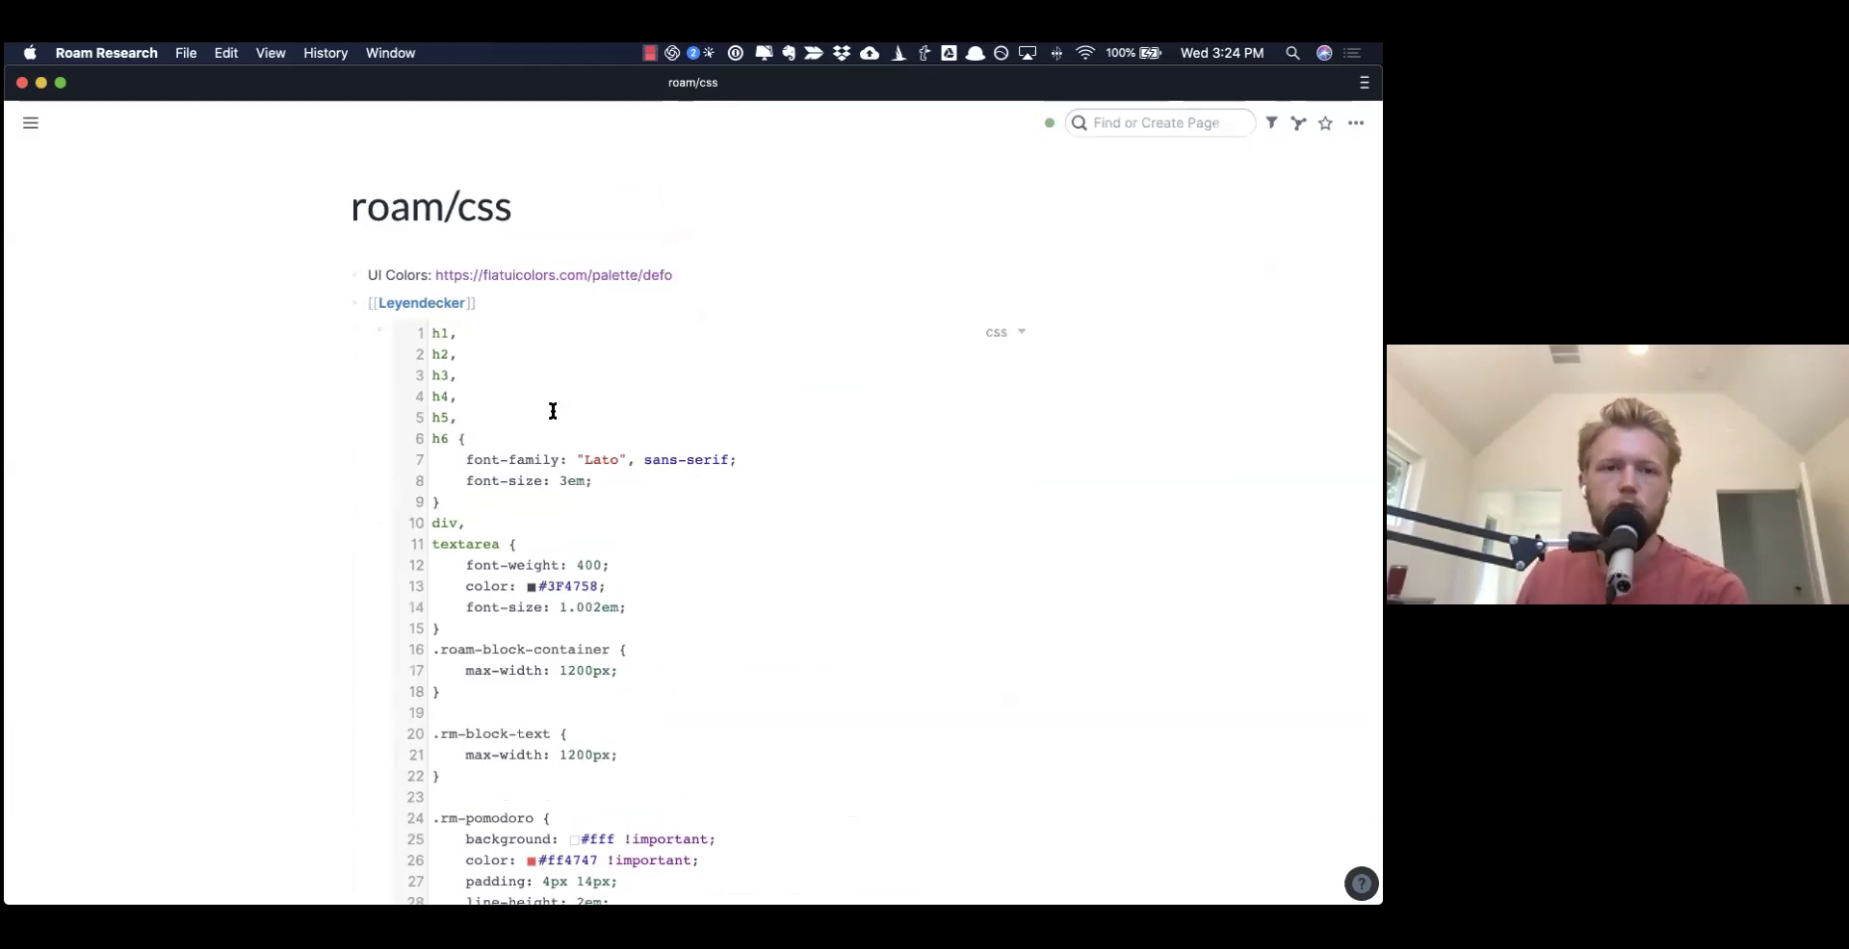
pyautogui.click(344, 305)
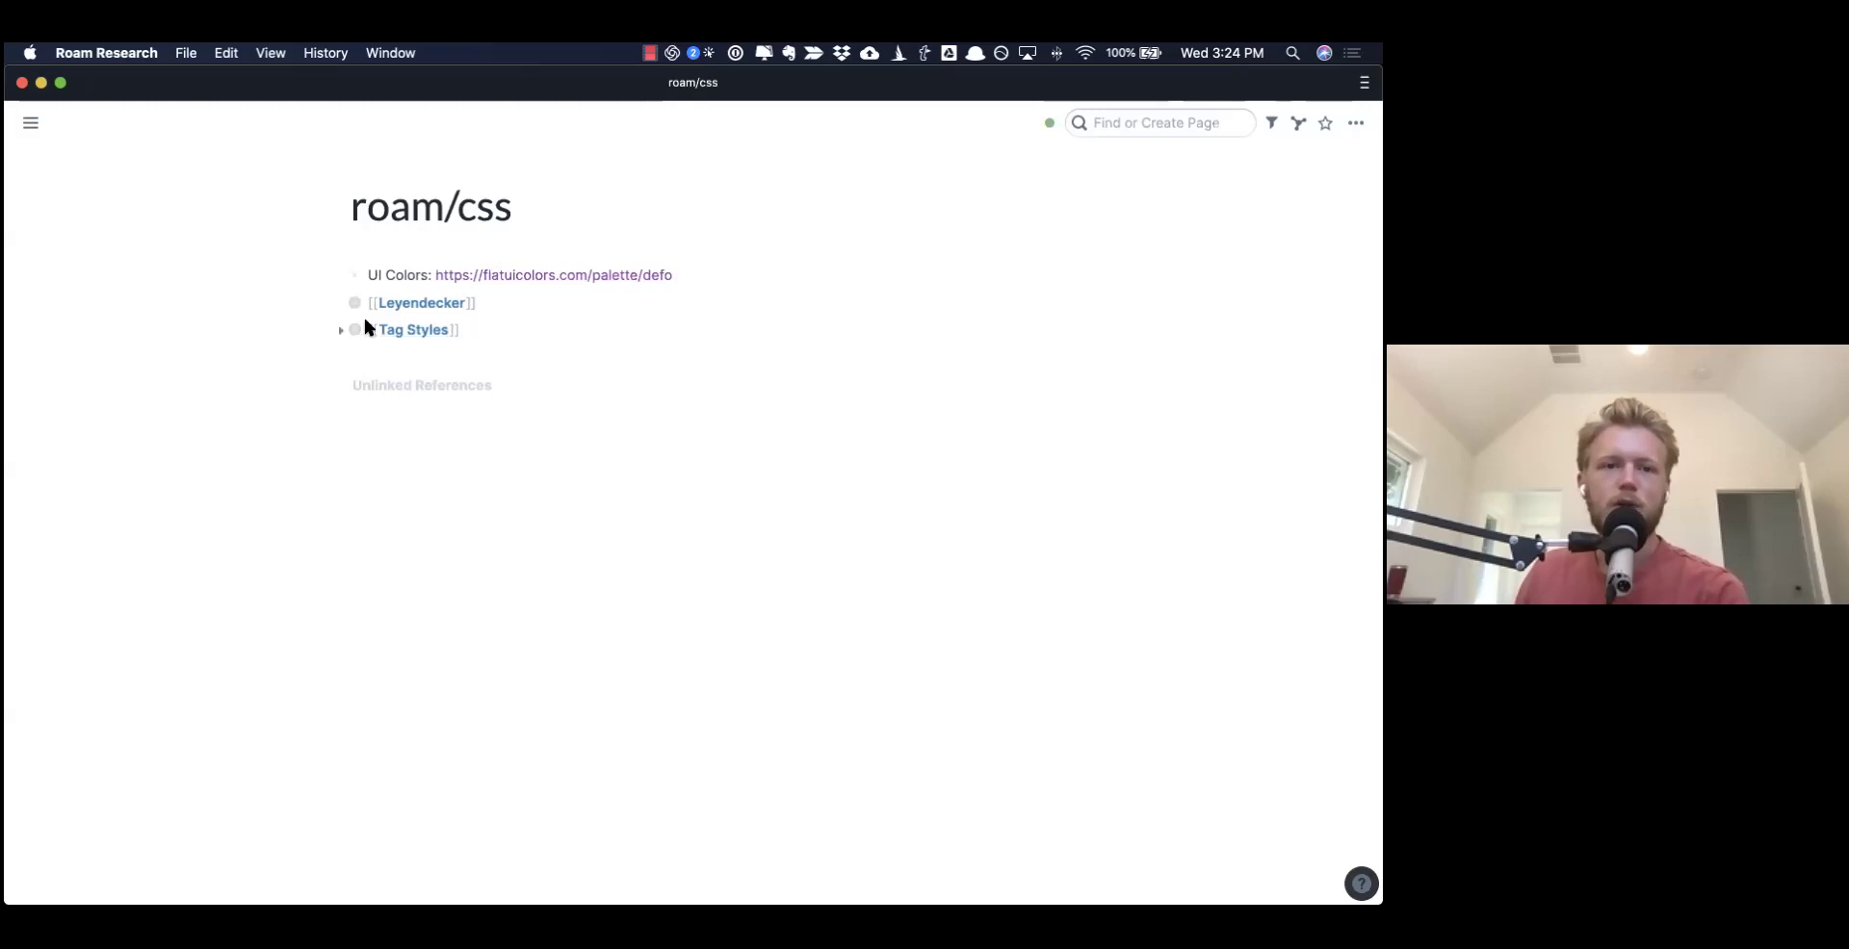
# - Expand the Tag Styles block and examine its custom tag CSS rules
pyautogui.click(344, 331)
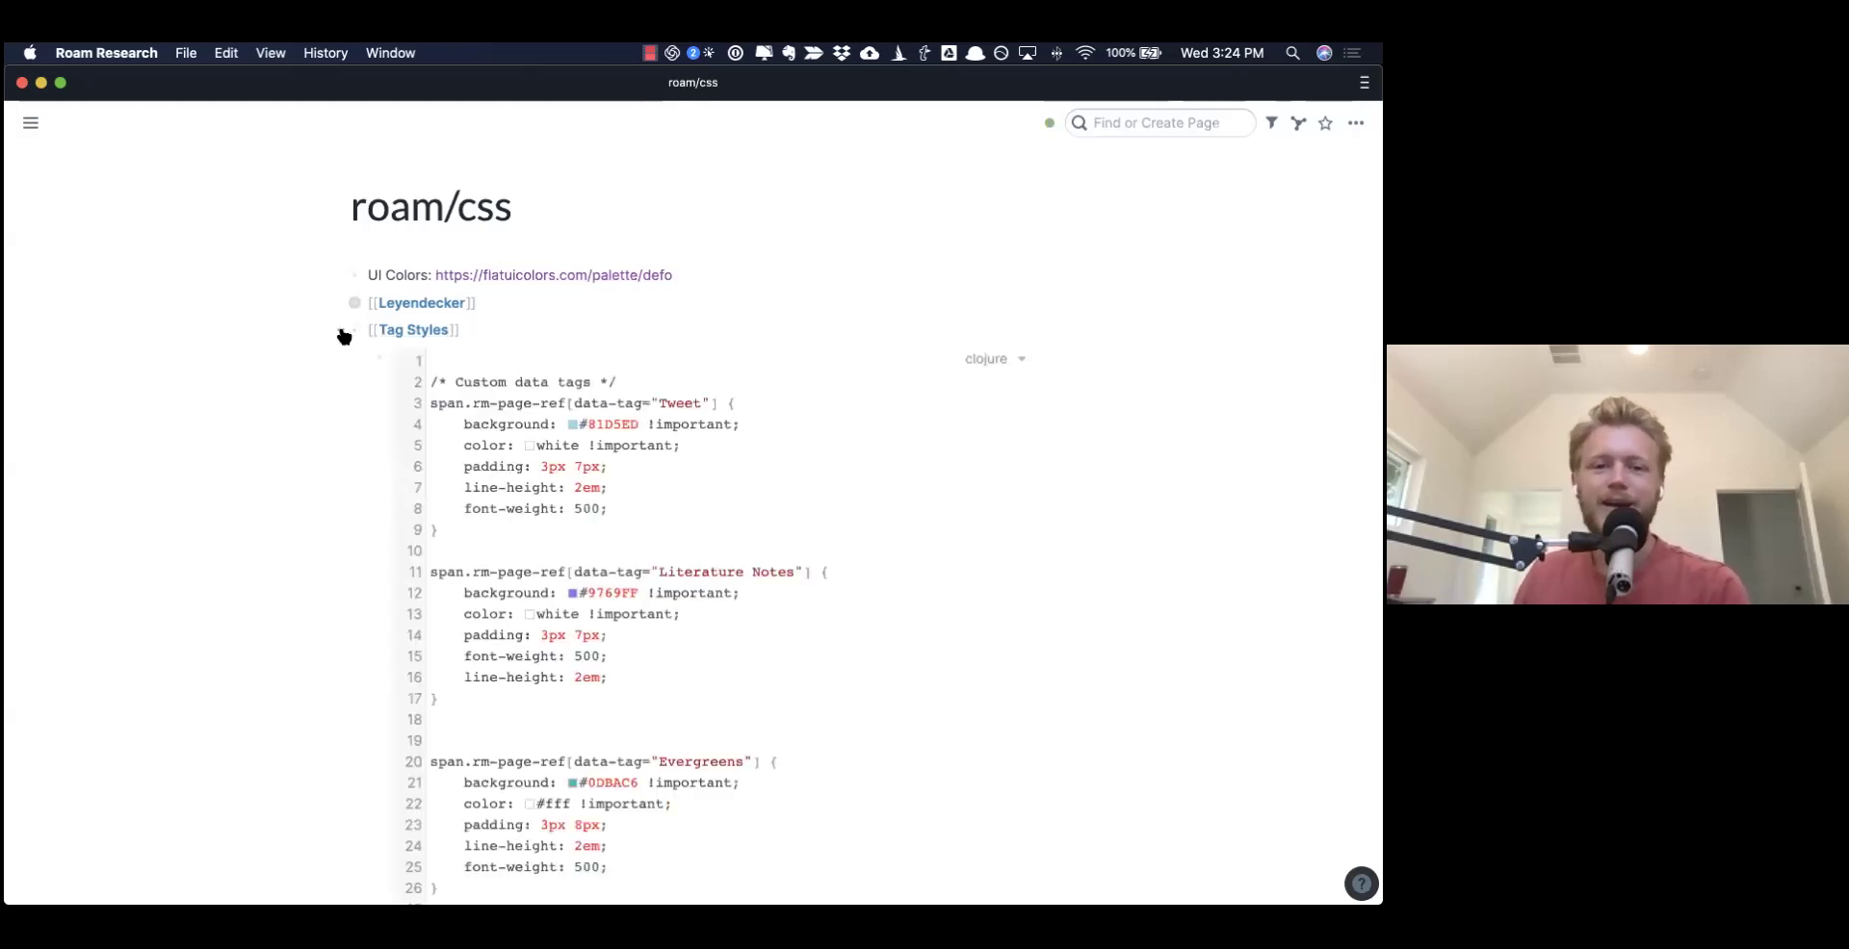
pyautogui.scroll(-5, 647, 401)
pyautogui.scroll(-7, 648, 401)
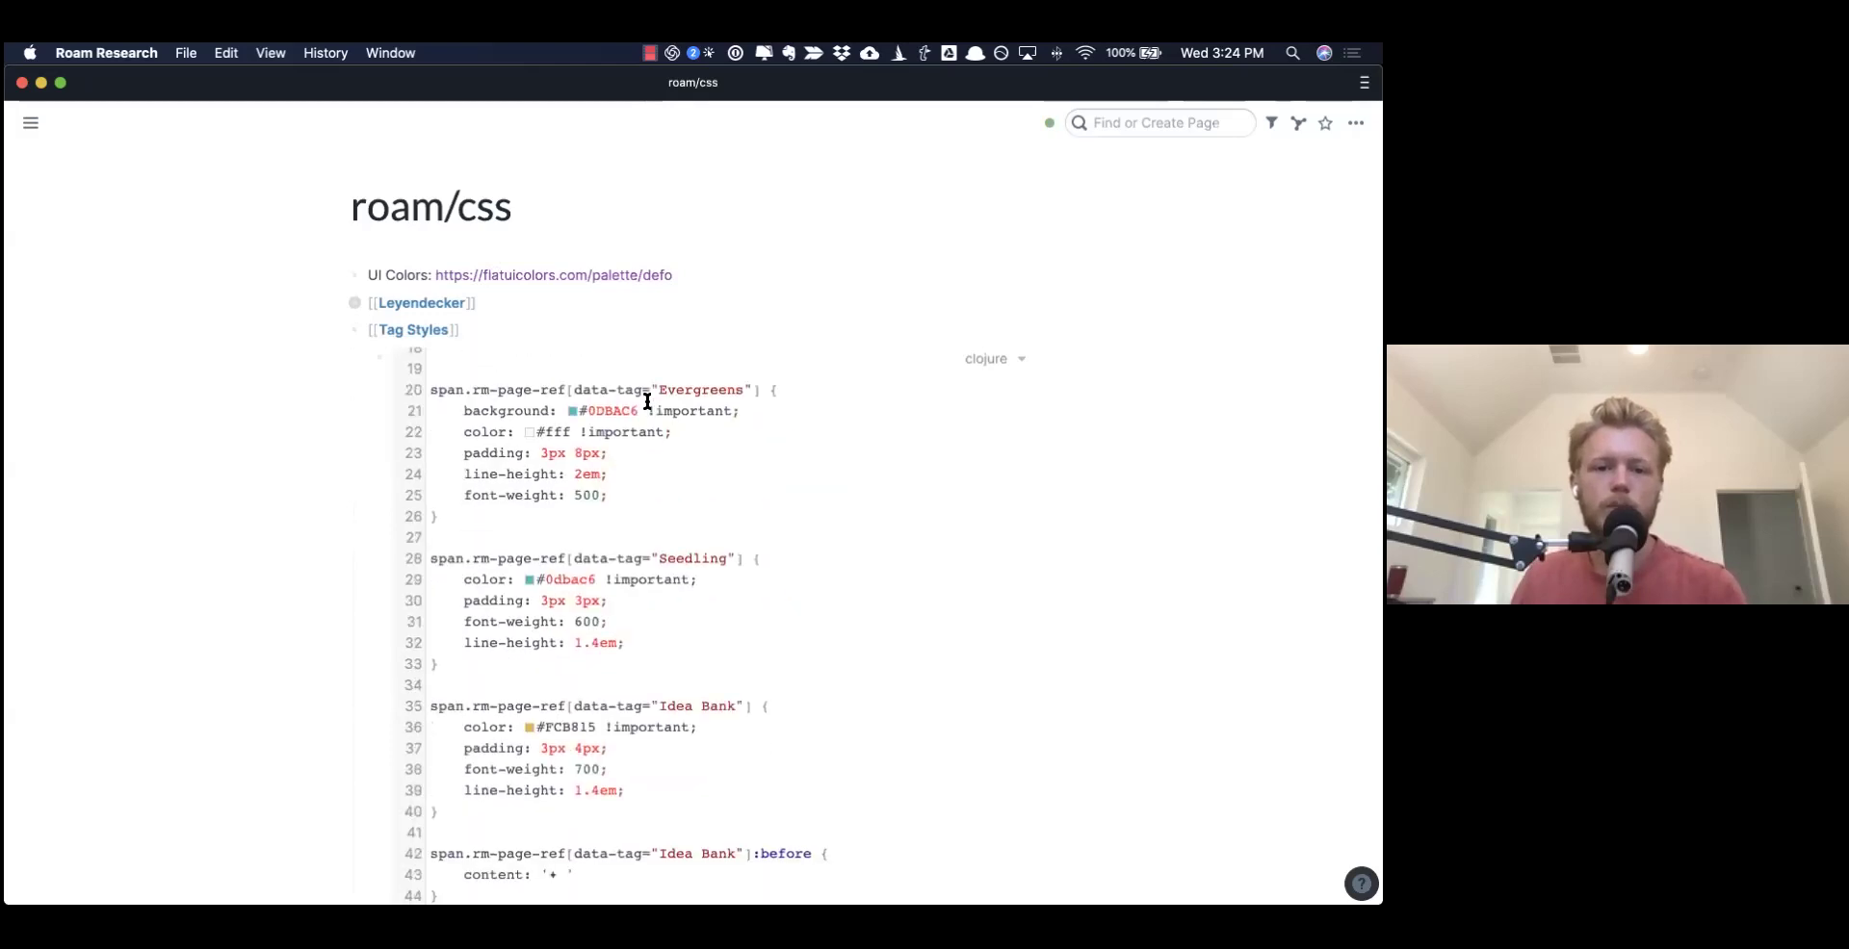
pyautogui.scroll(-9, 647, 401)
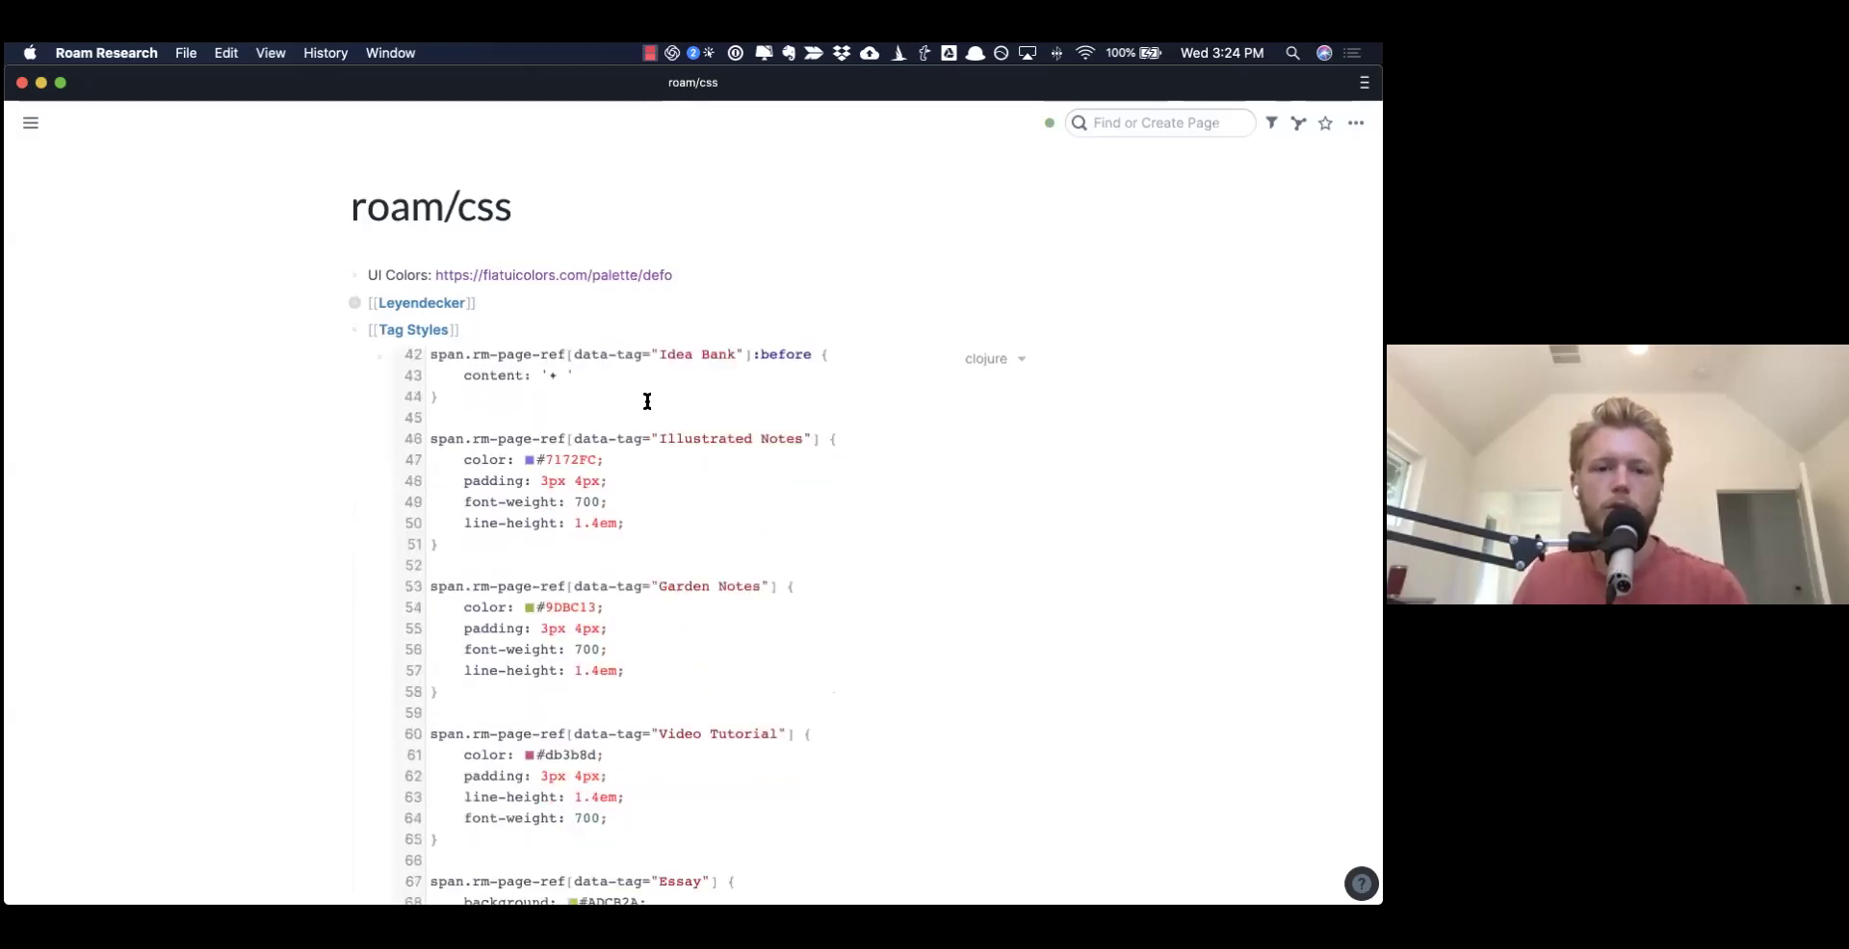
pyautogui.scroll(-6, 647, 400)
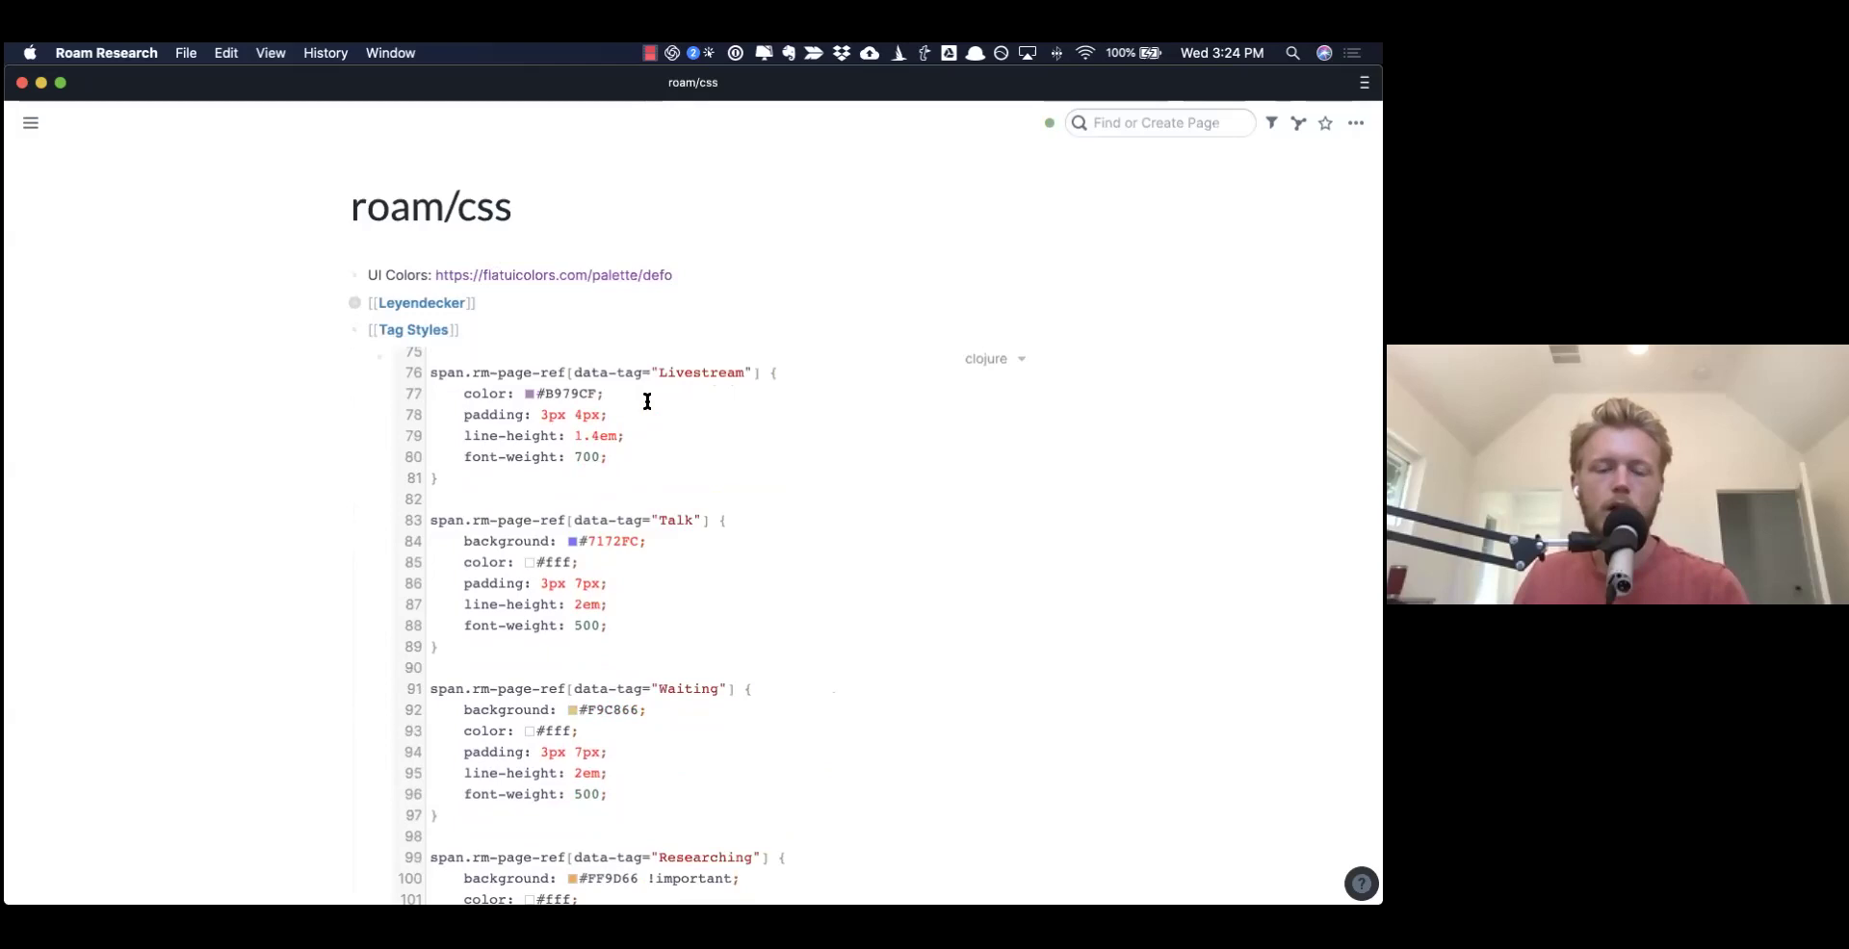
pyautogui.scroll(5, 647, 401)
pyautogui.scroll(4, 647, 401)
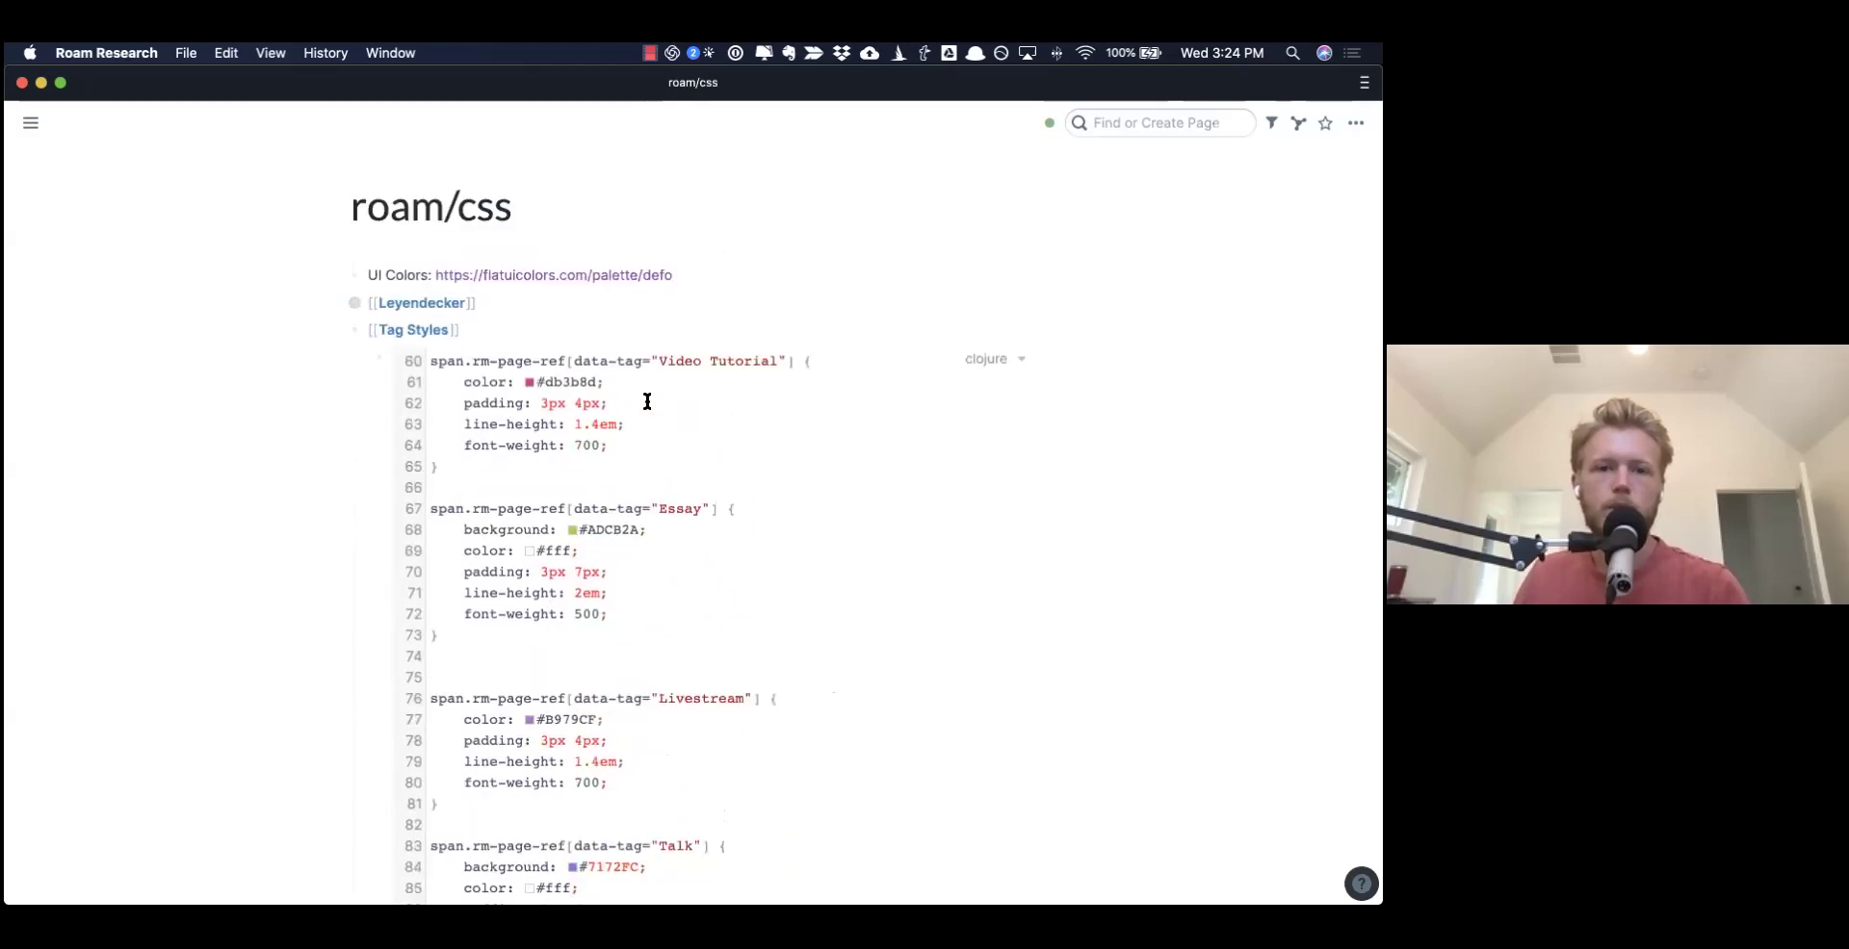
# - Change the data-tag name in the "Essay" style rule to "Article"
pyautogui.click(694, 542)
pyautogui.press('Right')
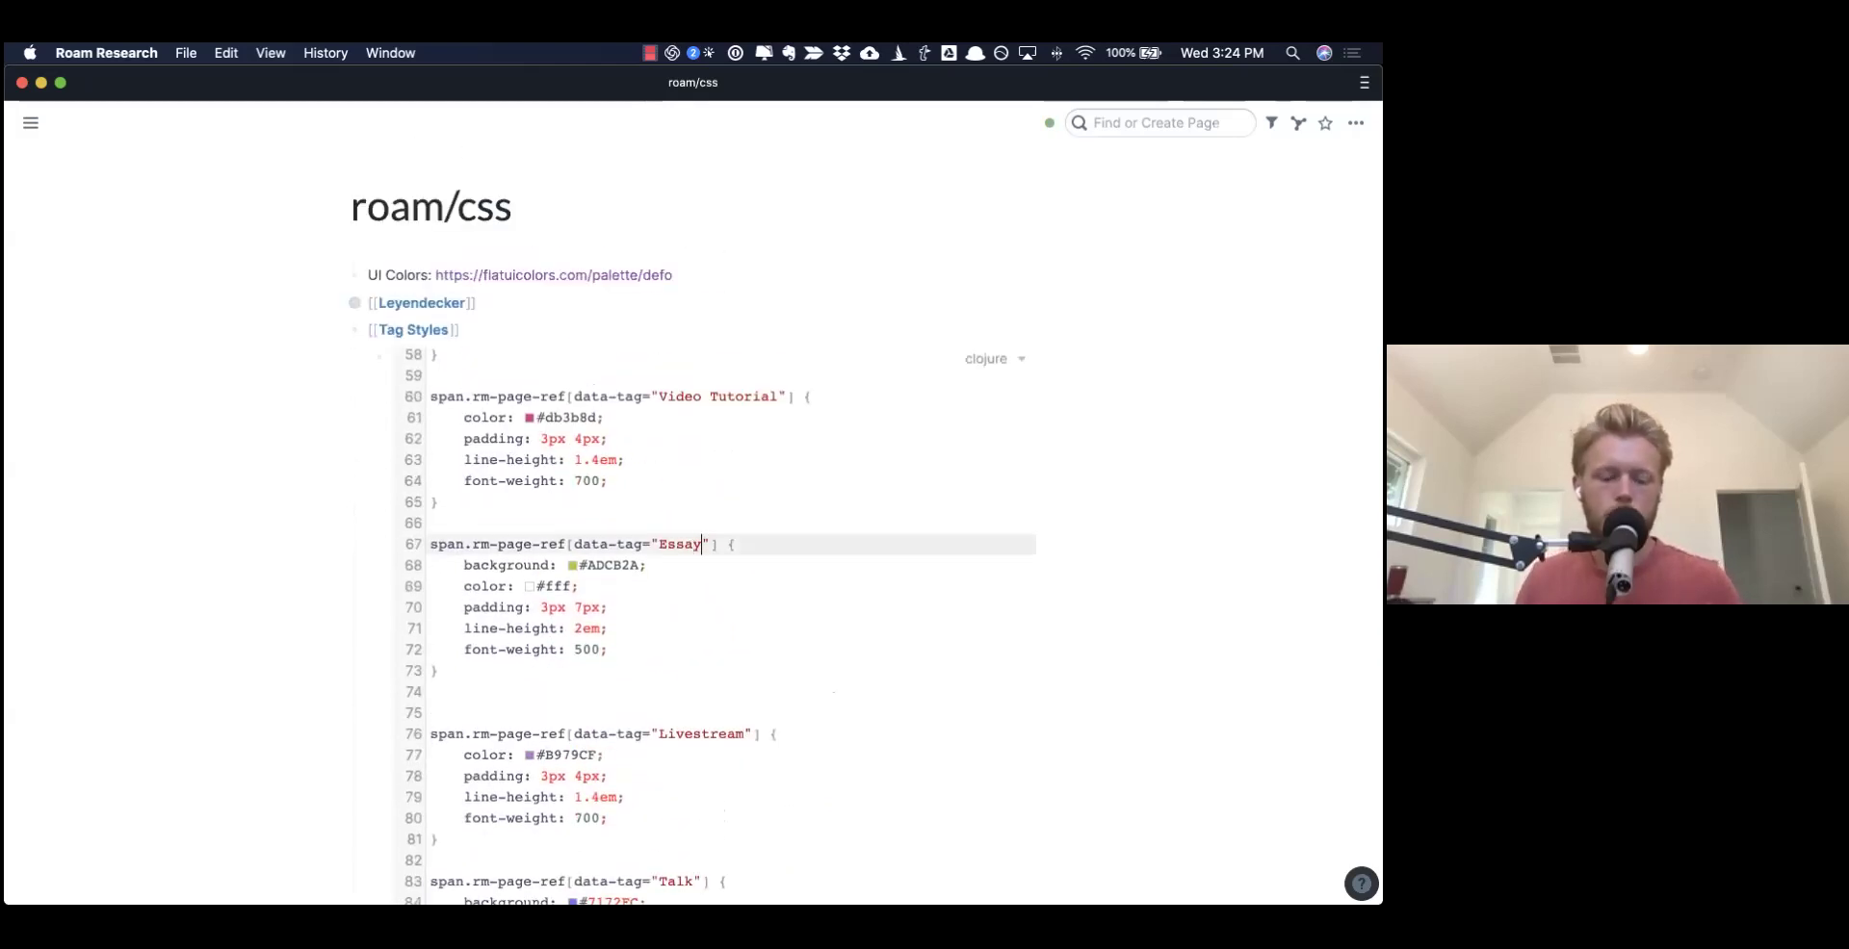
pyautogui.hotkey('alt', 'shift', 'Left')
pyautogui.write('Article')
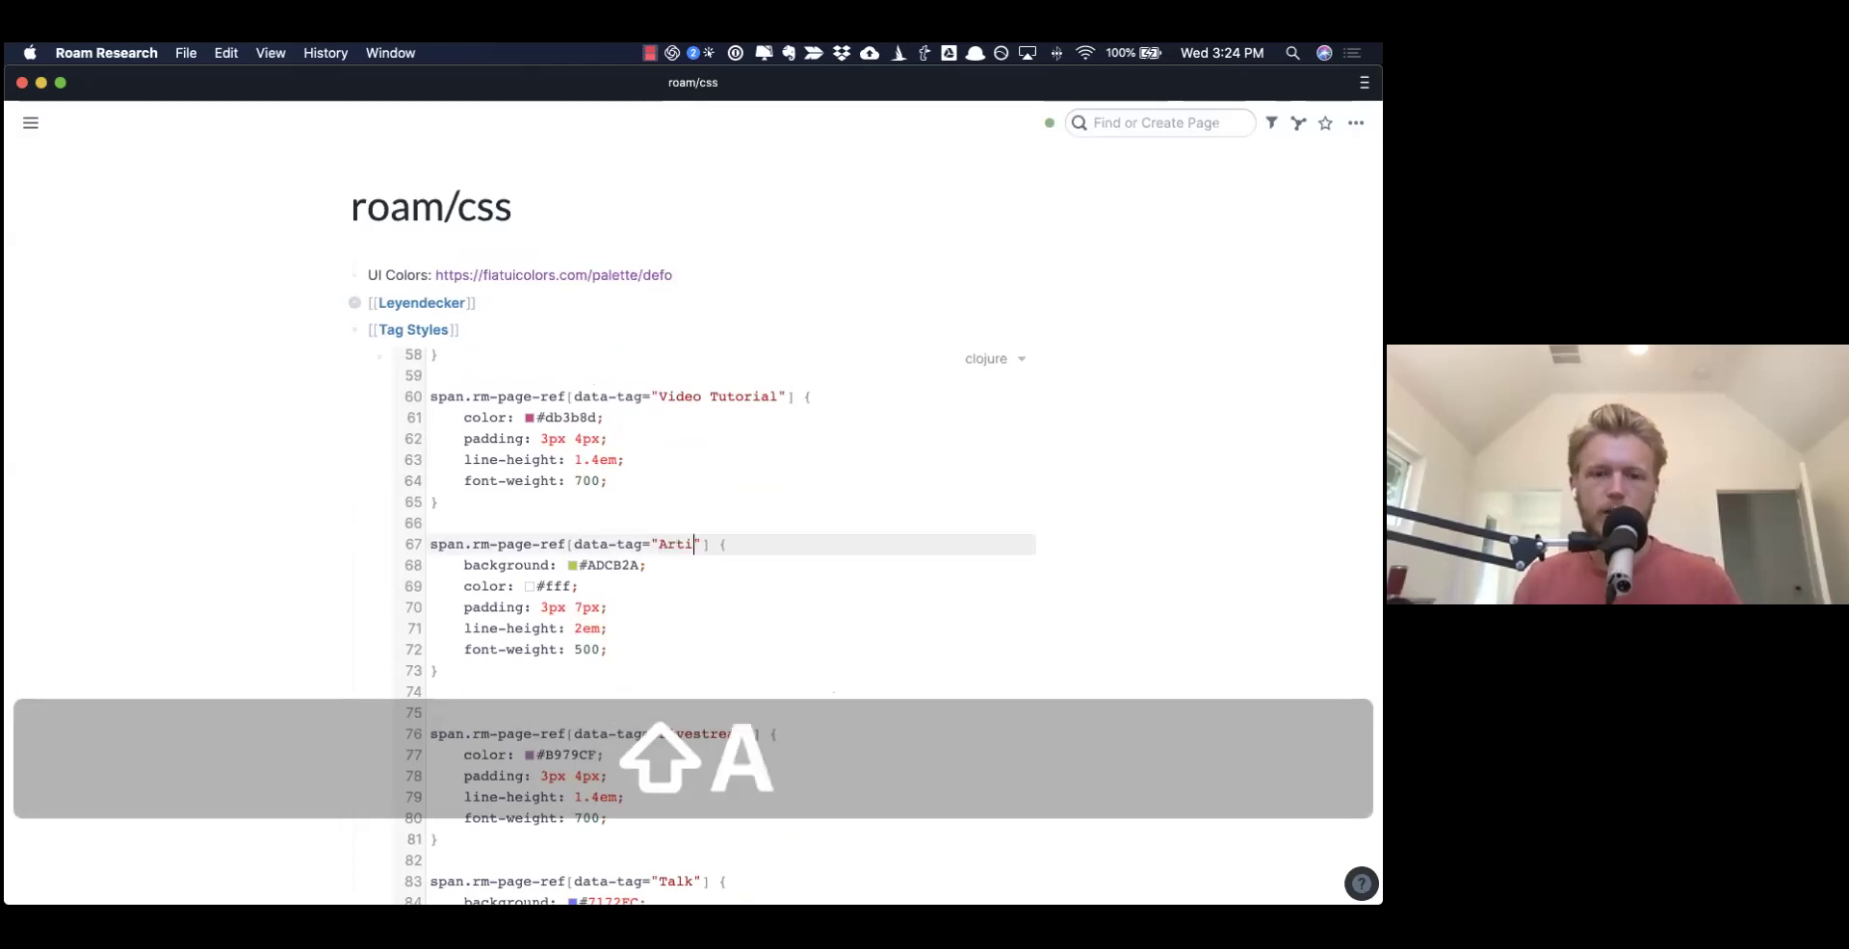
pyautogui.press('Up')
pyautogui.press('Up')
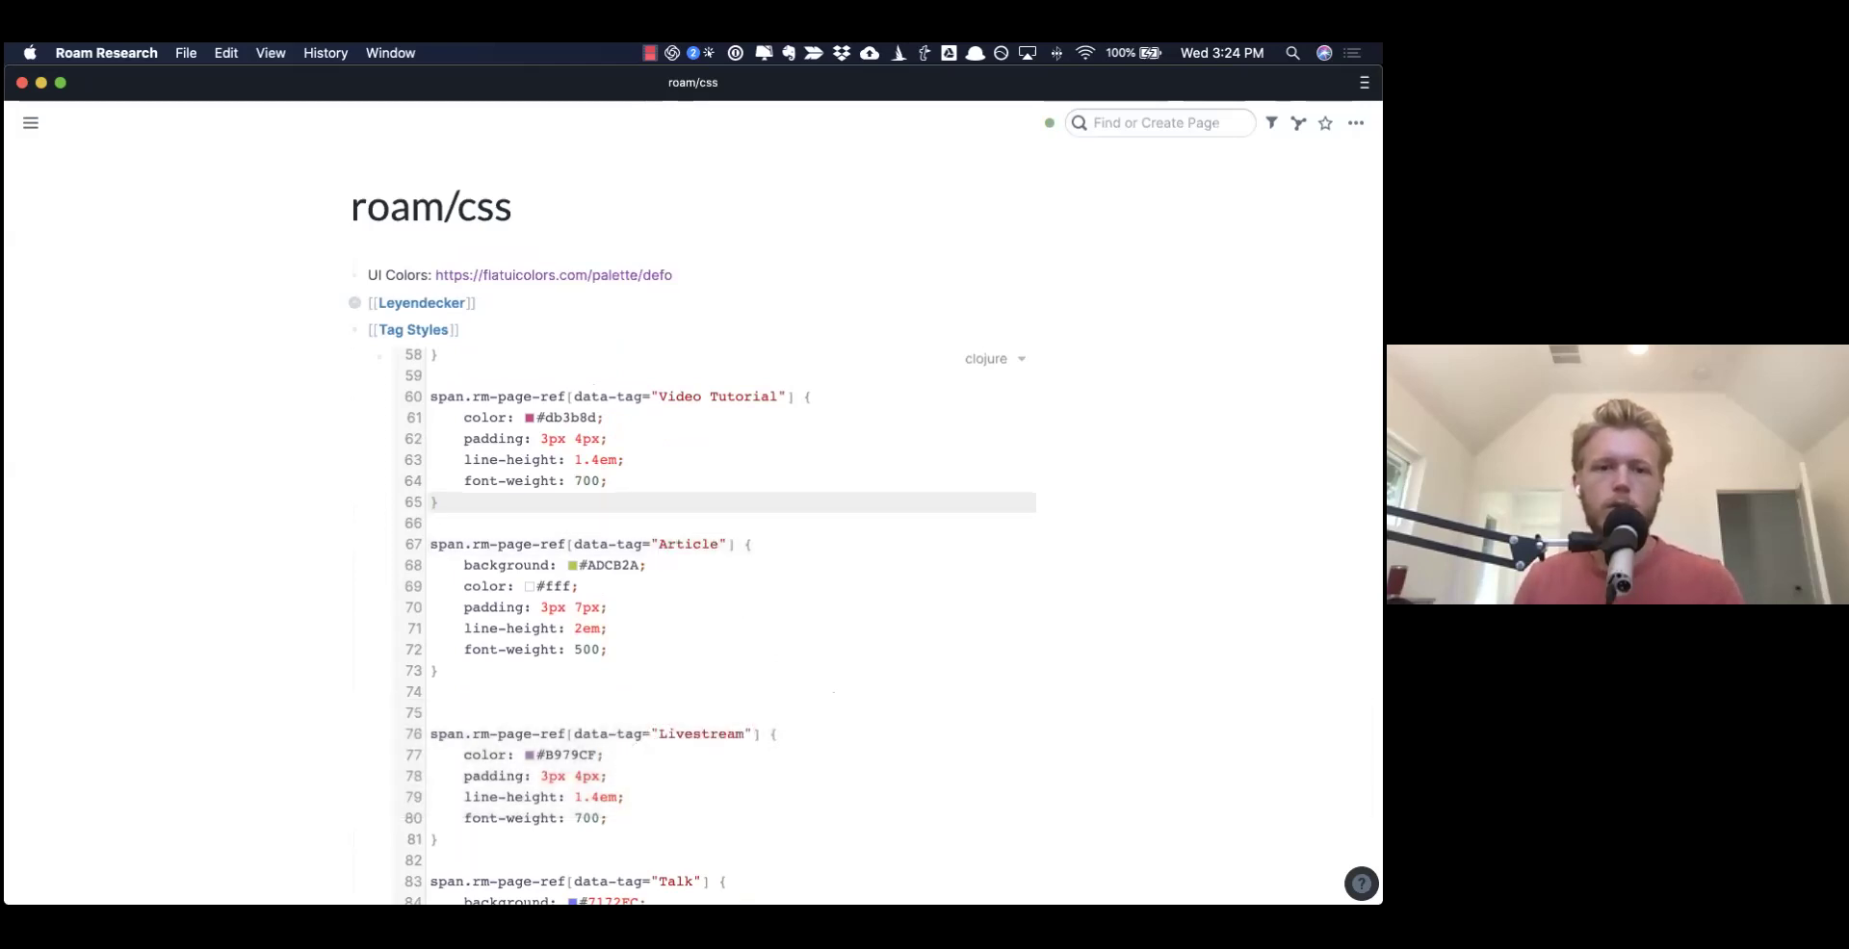
# - Search the database for "finance" and clear the query
pyautogui.press('super+u')
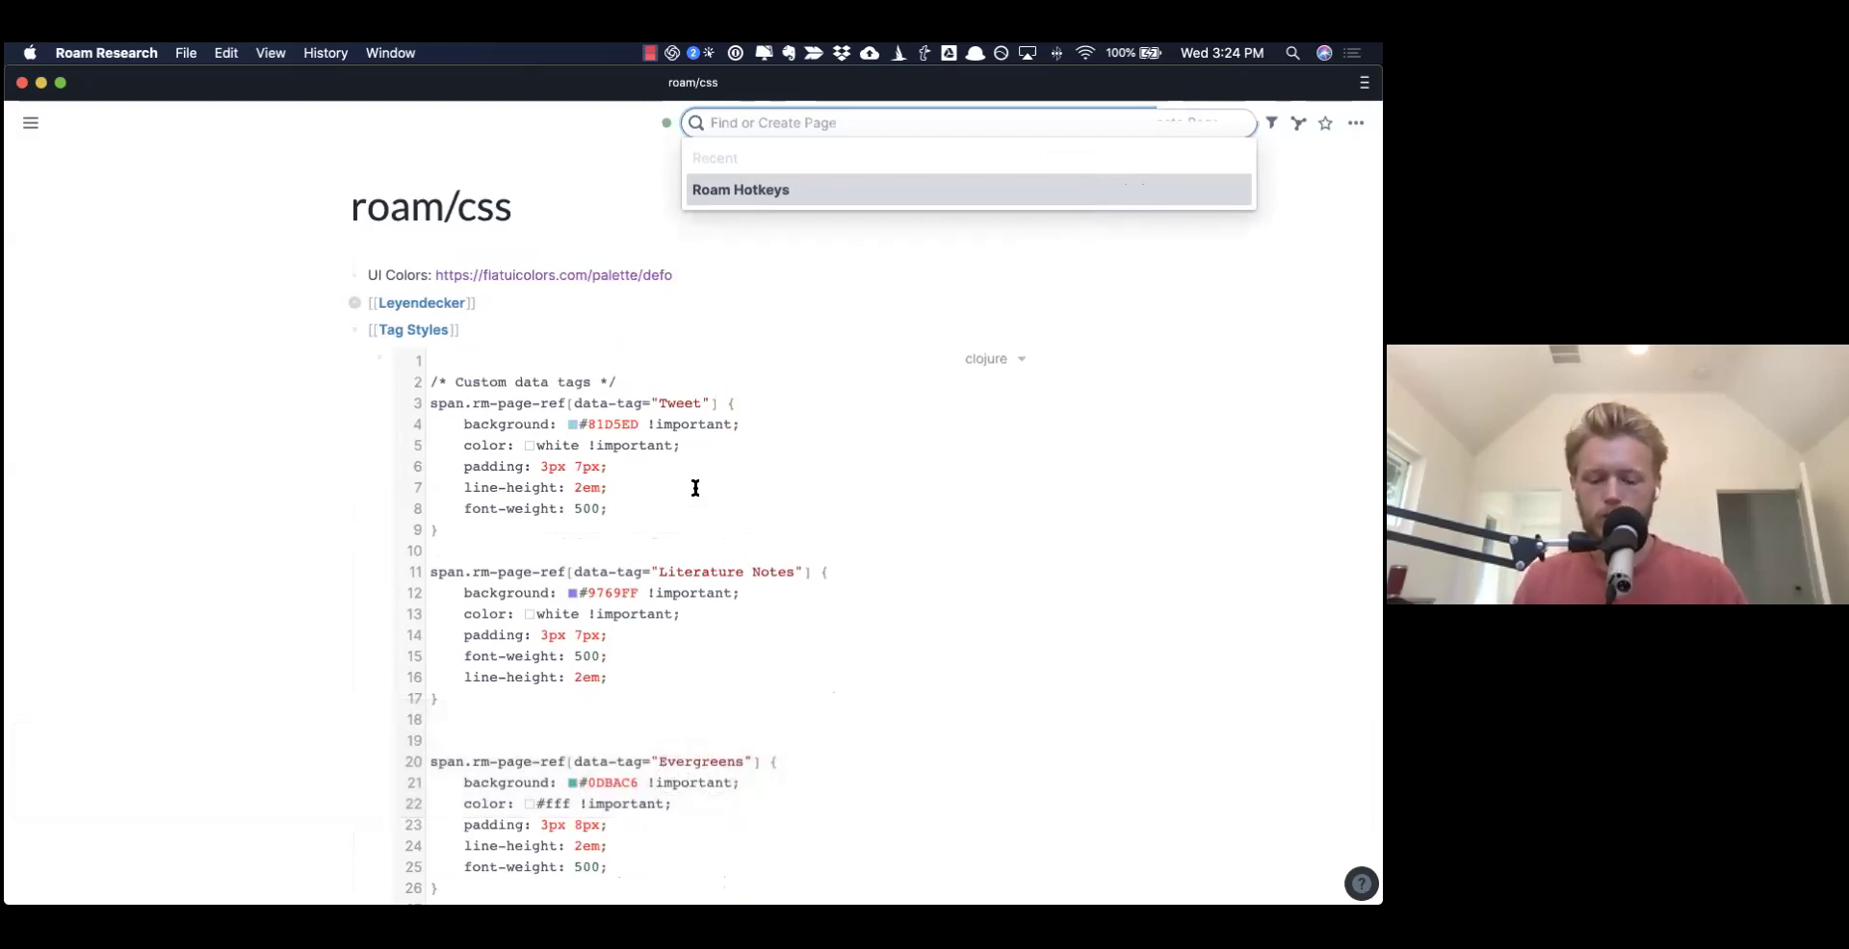
pyautogui.write('finance')
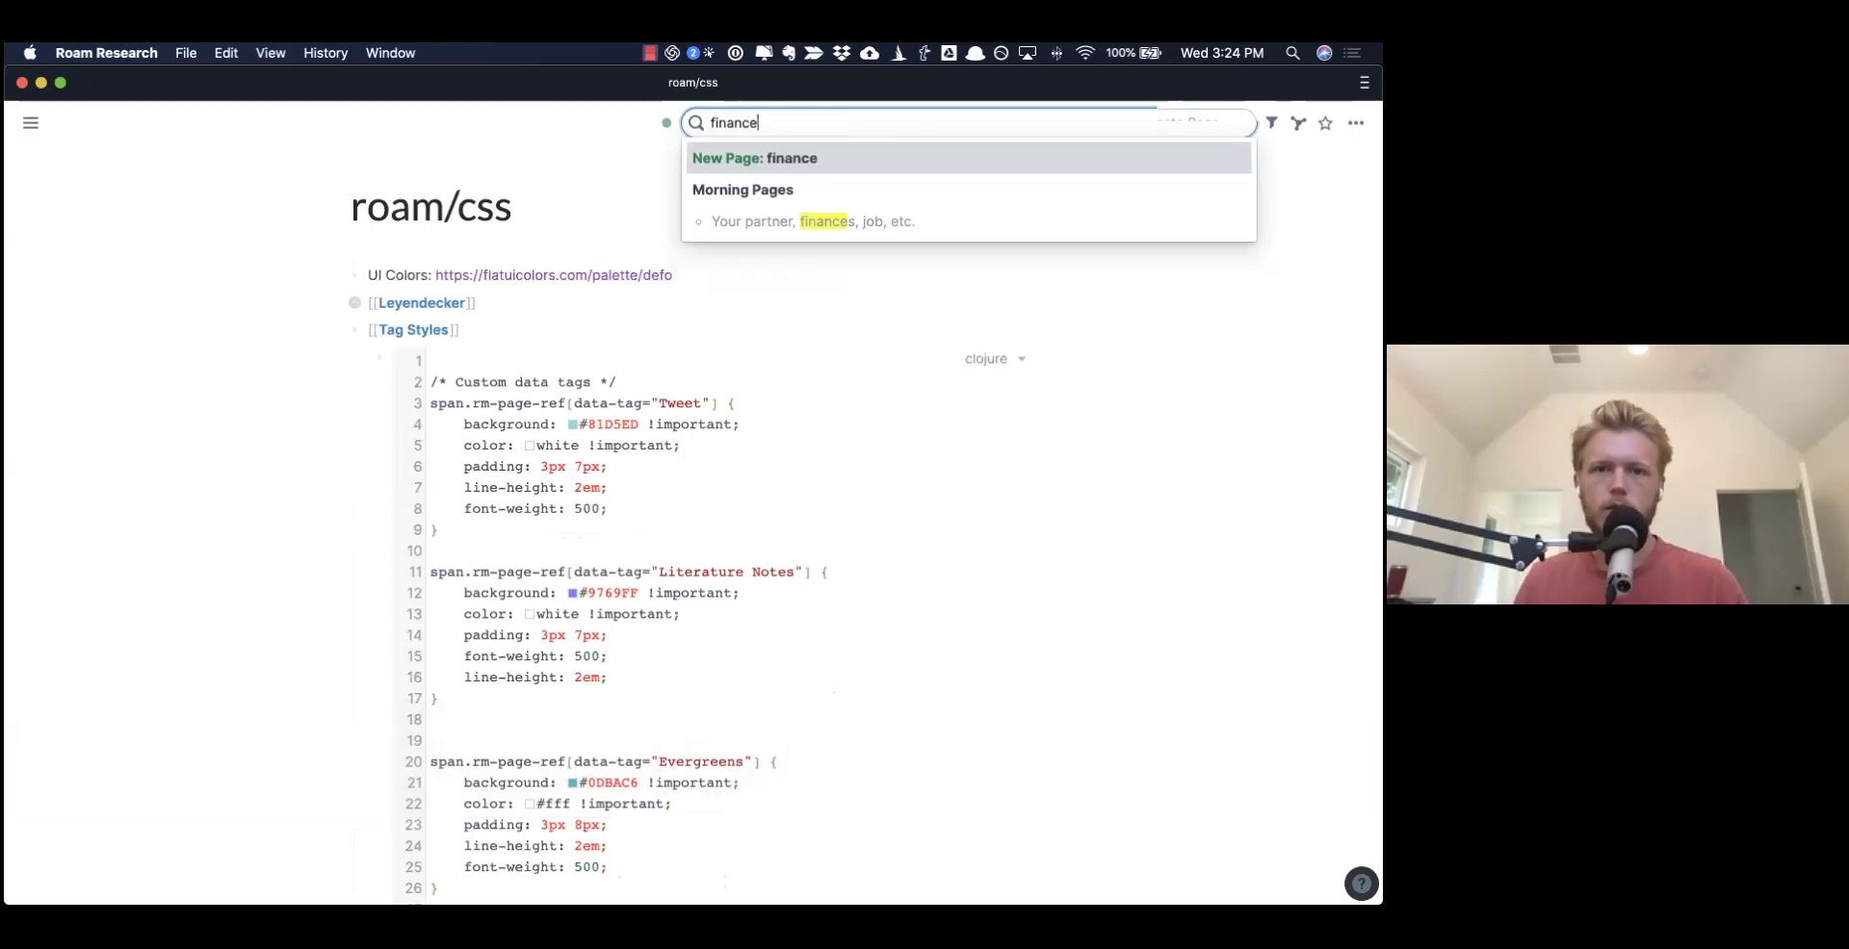
pyautogui.press('BackSpace')
pyautogui.press('BackSpace')
pyautogui.press('BackSpace')
pyautogui.press('BackSpace')
pyautogui.press('BackSpace')
pyautogui.press('BackSpace')
pyautogui.press('BackSpace')
# - Find the Articles page and open the Progressive Summarization article from its linked references to check the #Articles tag
pyautogui.write('ar')
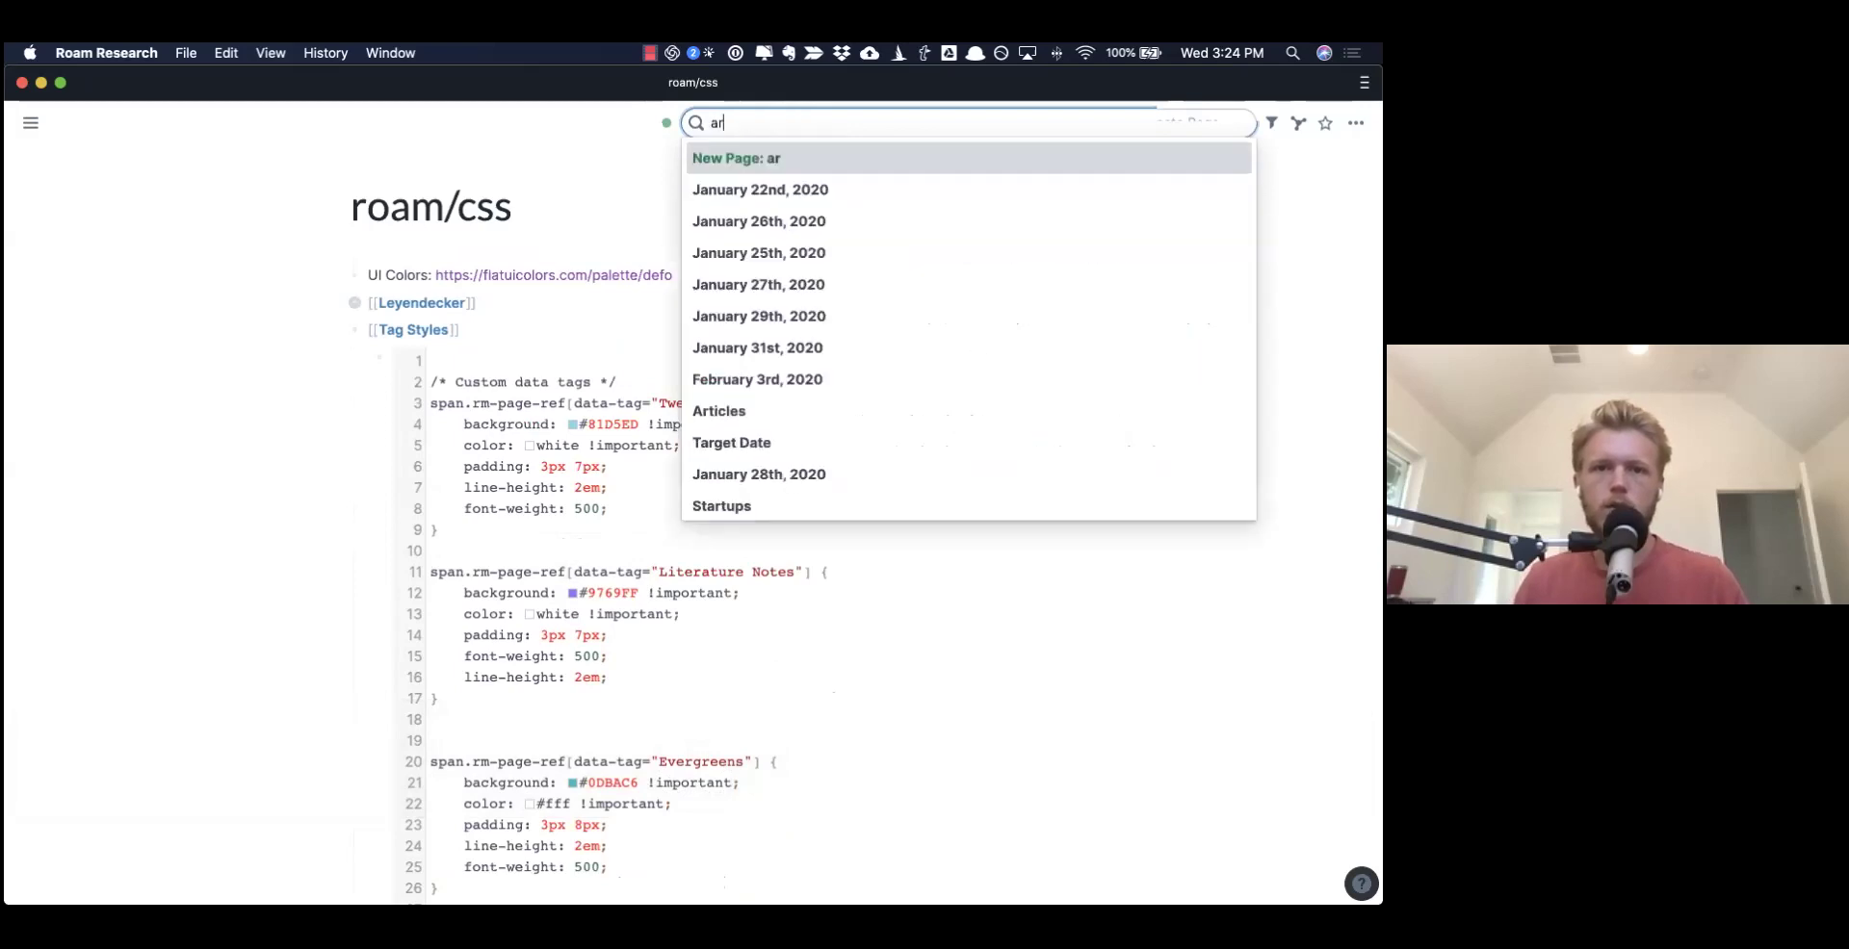
pyautogui.write('tic')
pyautogui.press('Down')
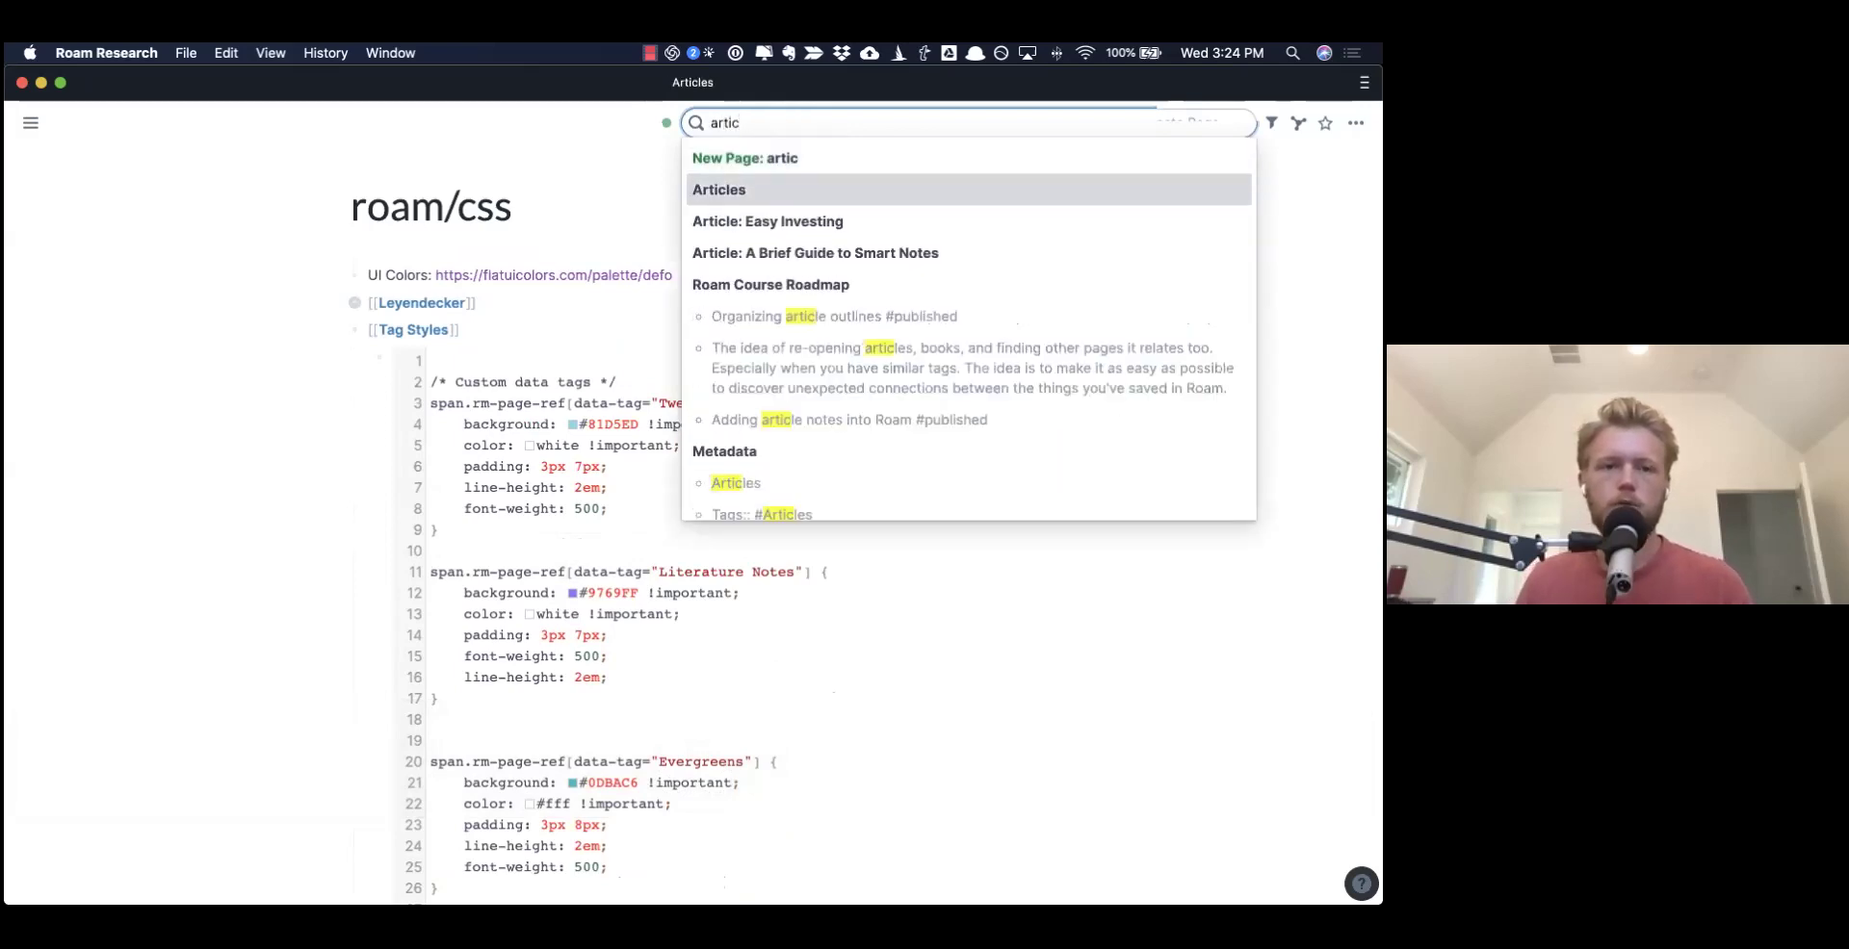
pyautogui.press('Return')
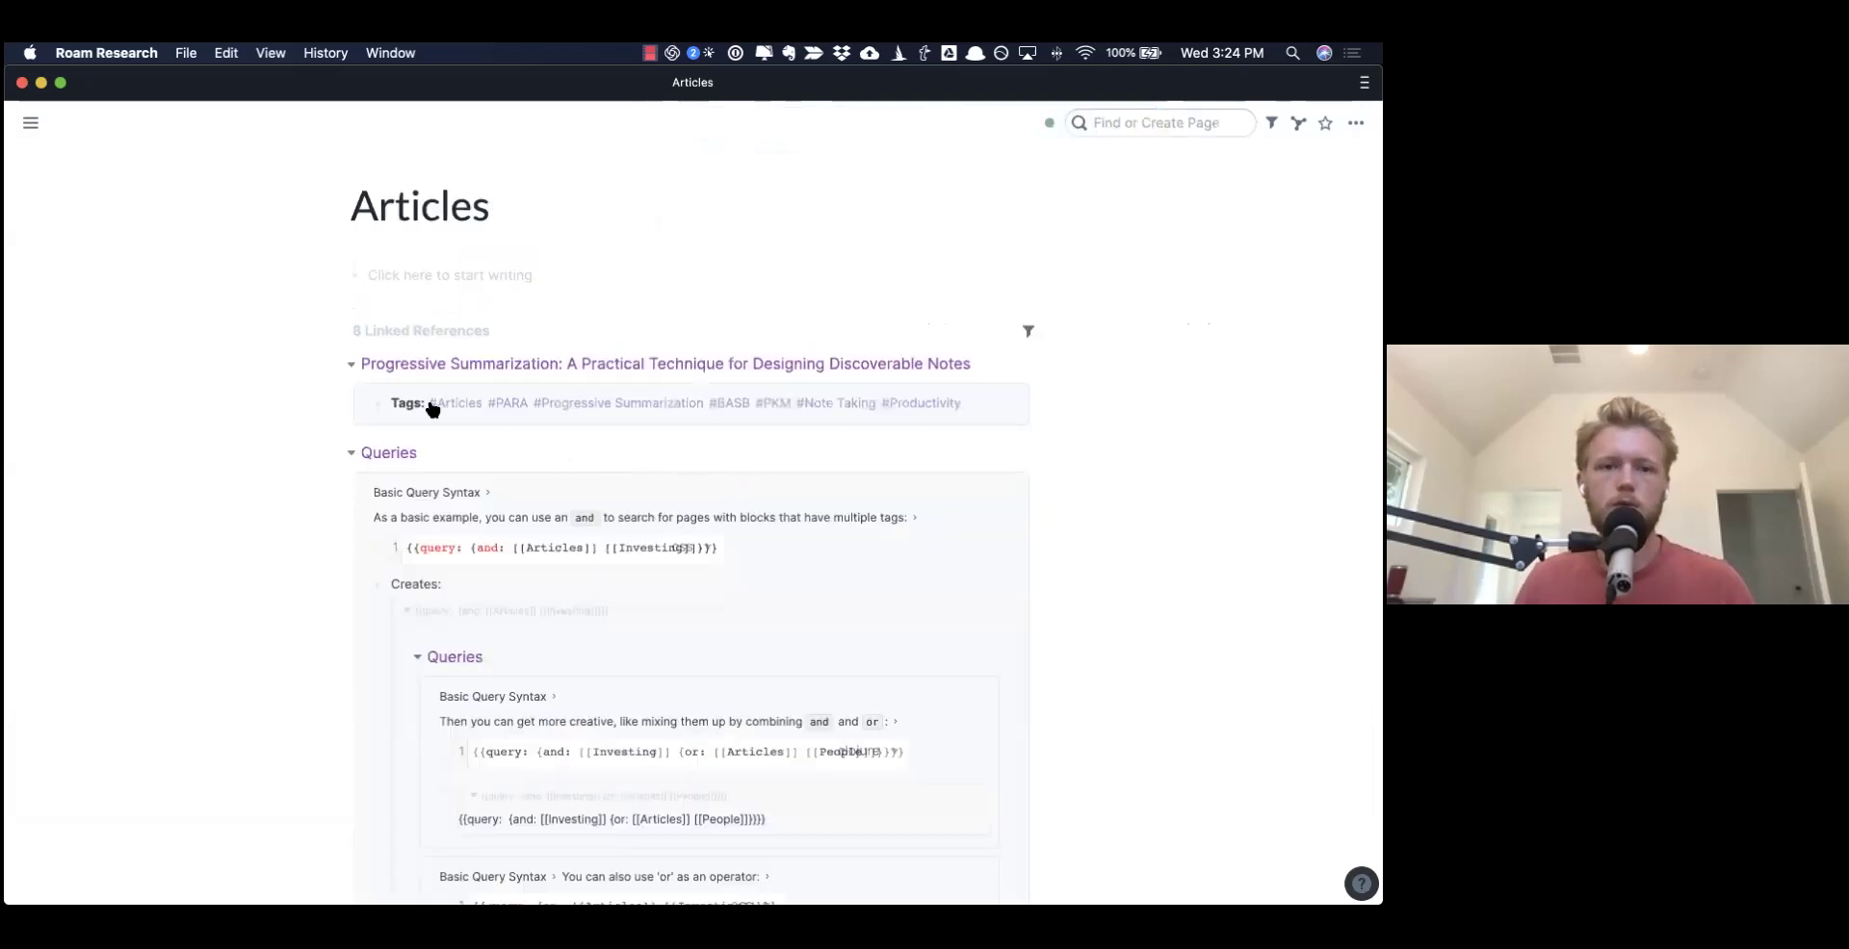
pyautogui.click(428, 368)
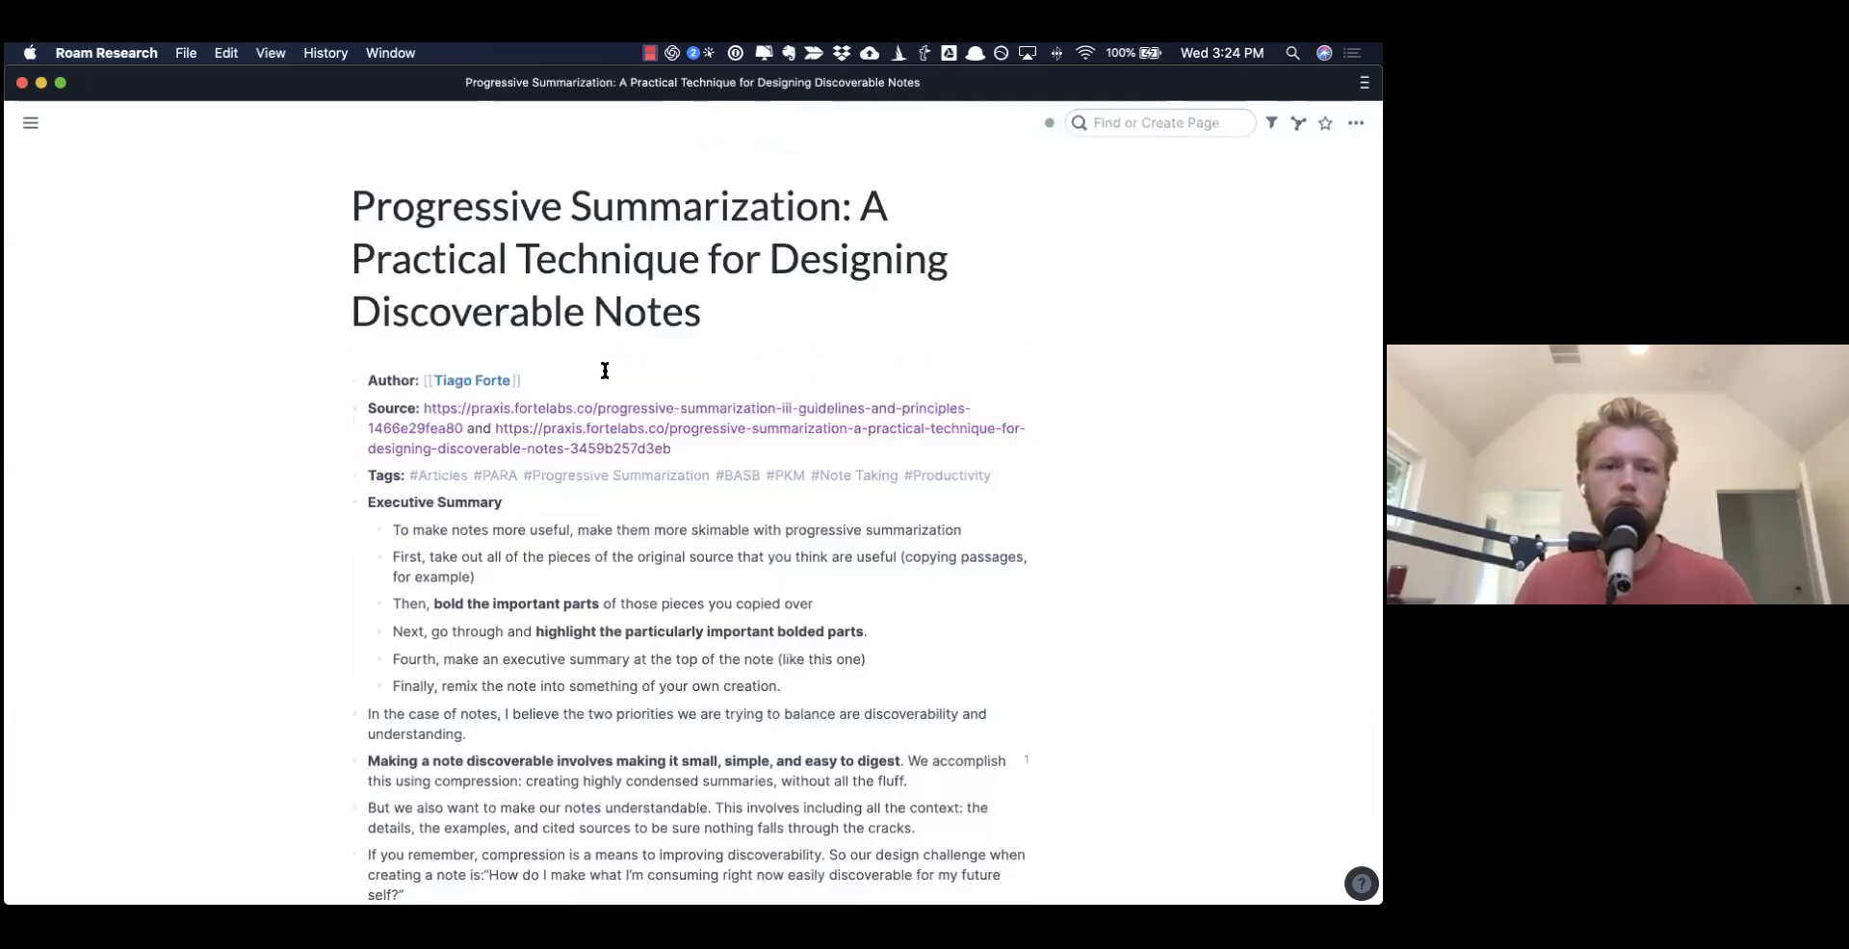
# - Return to the roam/css page and change the data-tag name in the "Article" style rule to "Articles"
pyautogui.press('super')
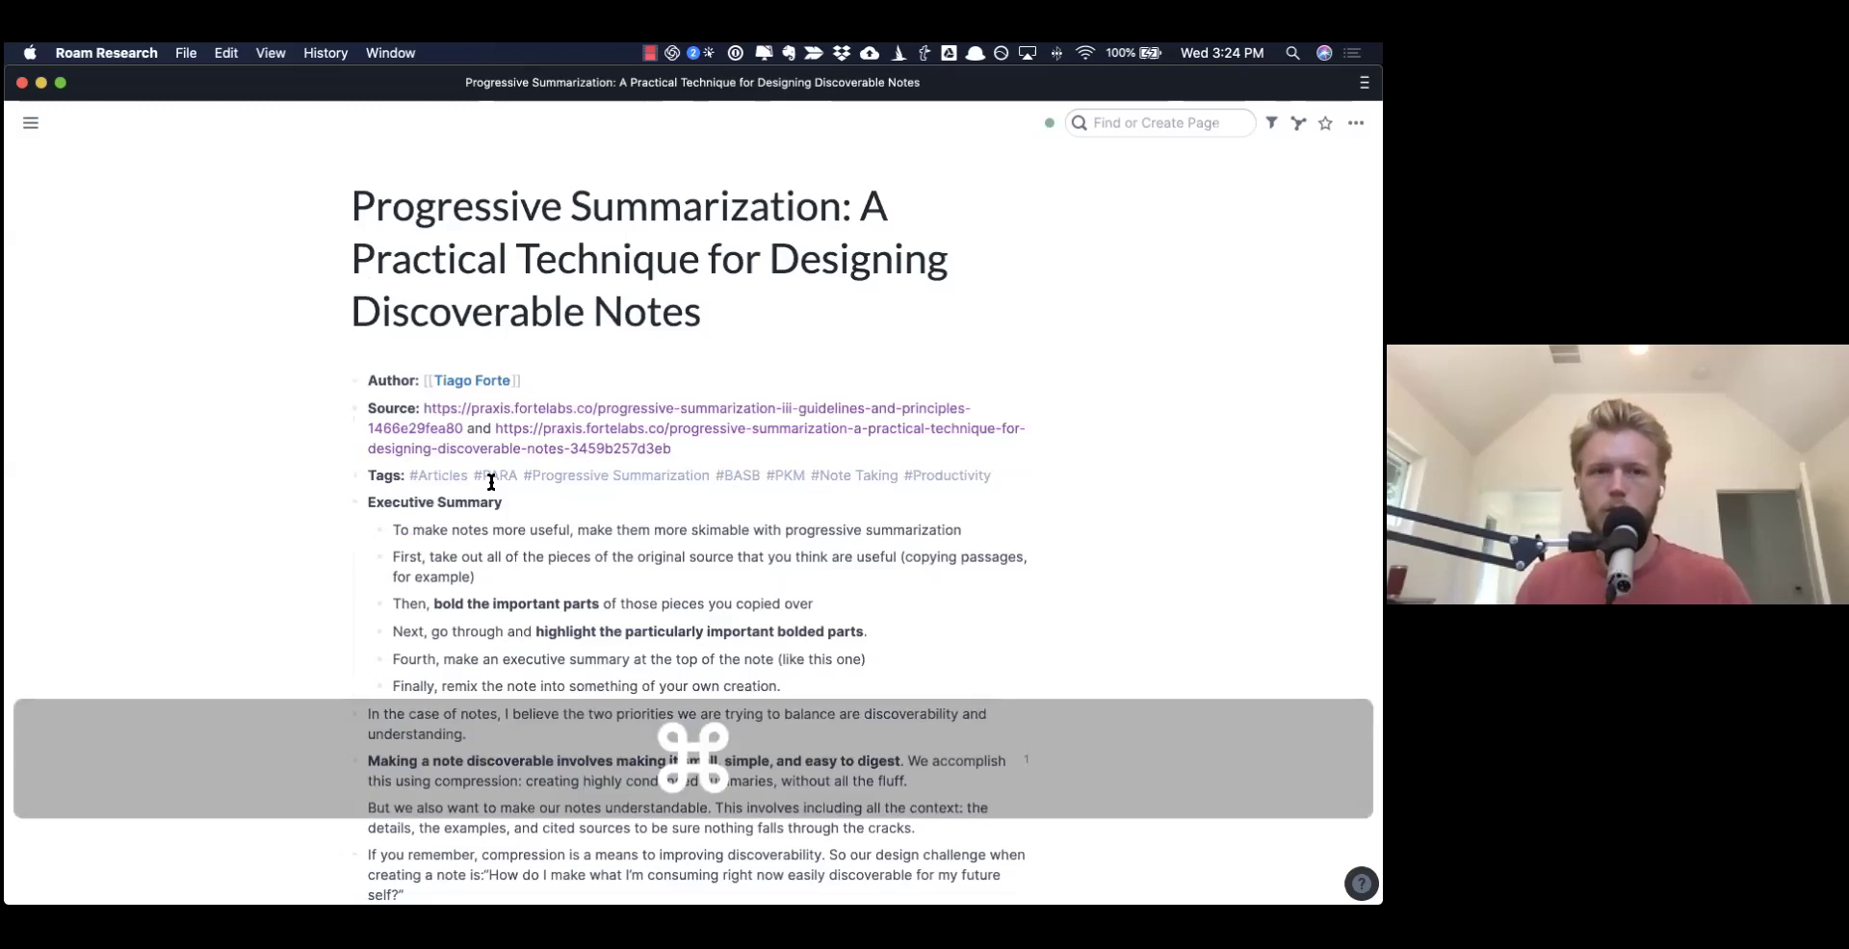
pyautogui.press('super+bracketleft')
pyautogui.press('super+bracketleft')
pyautogui.scroll(-10, 629, 551)
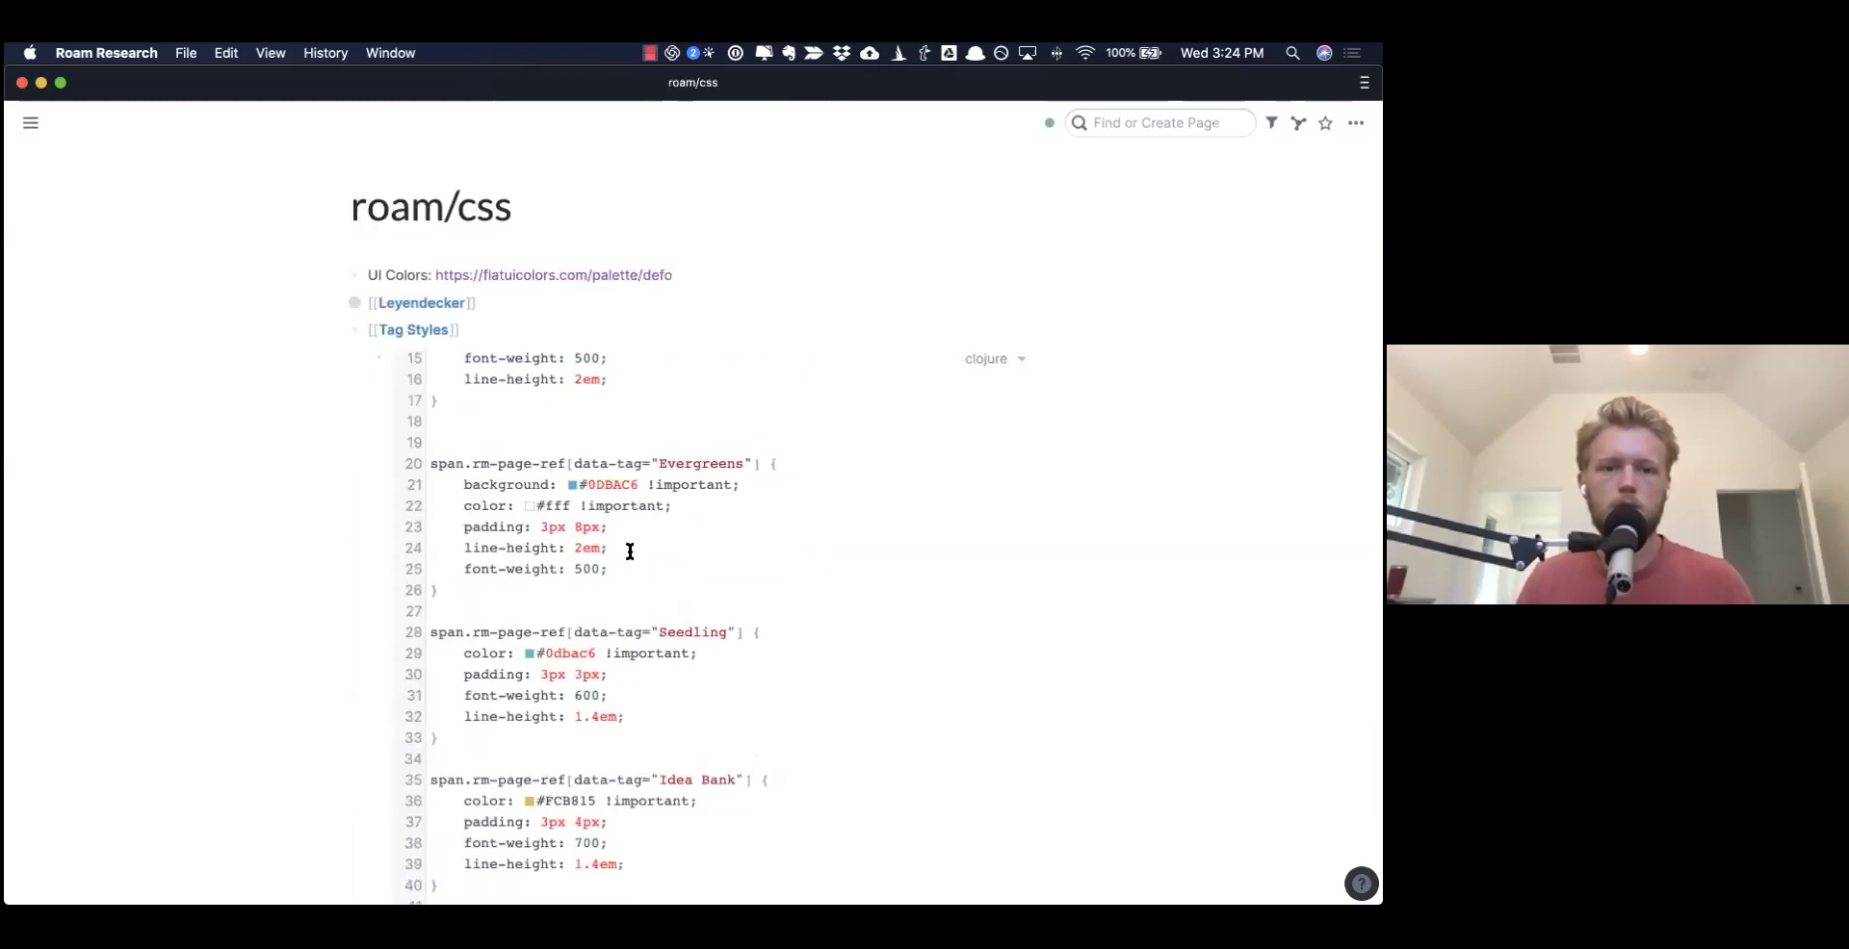
pyautogui.scroll(-5, 630, 551)
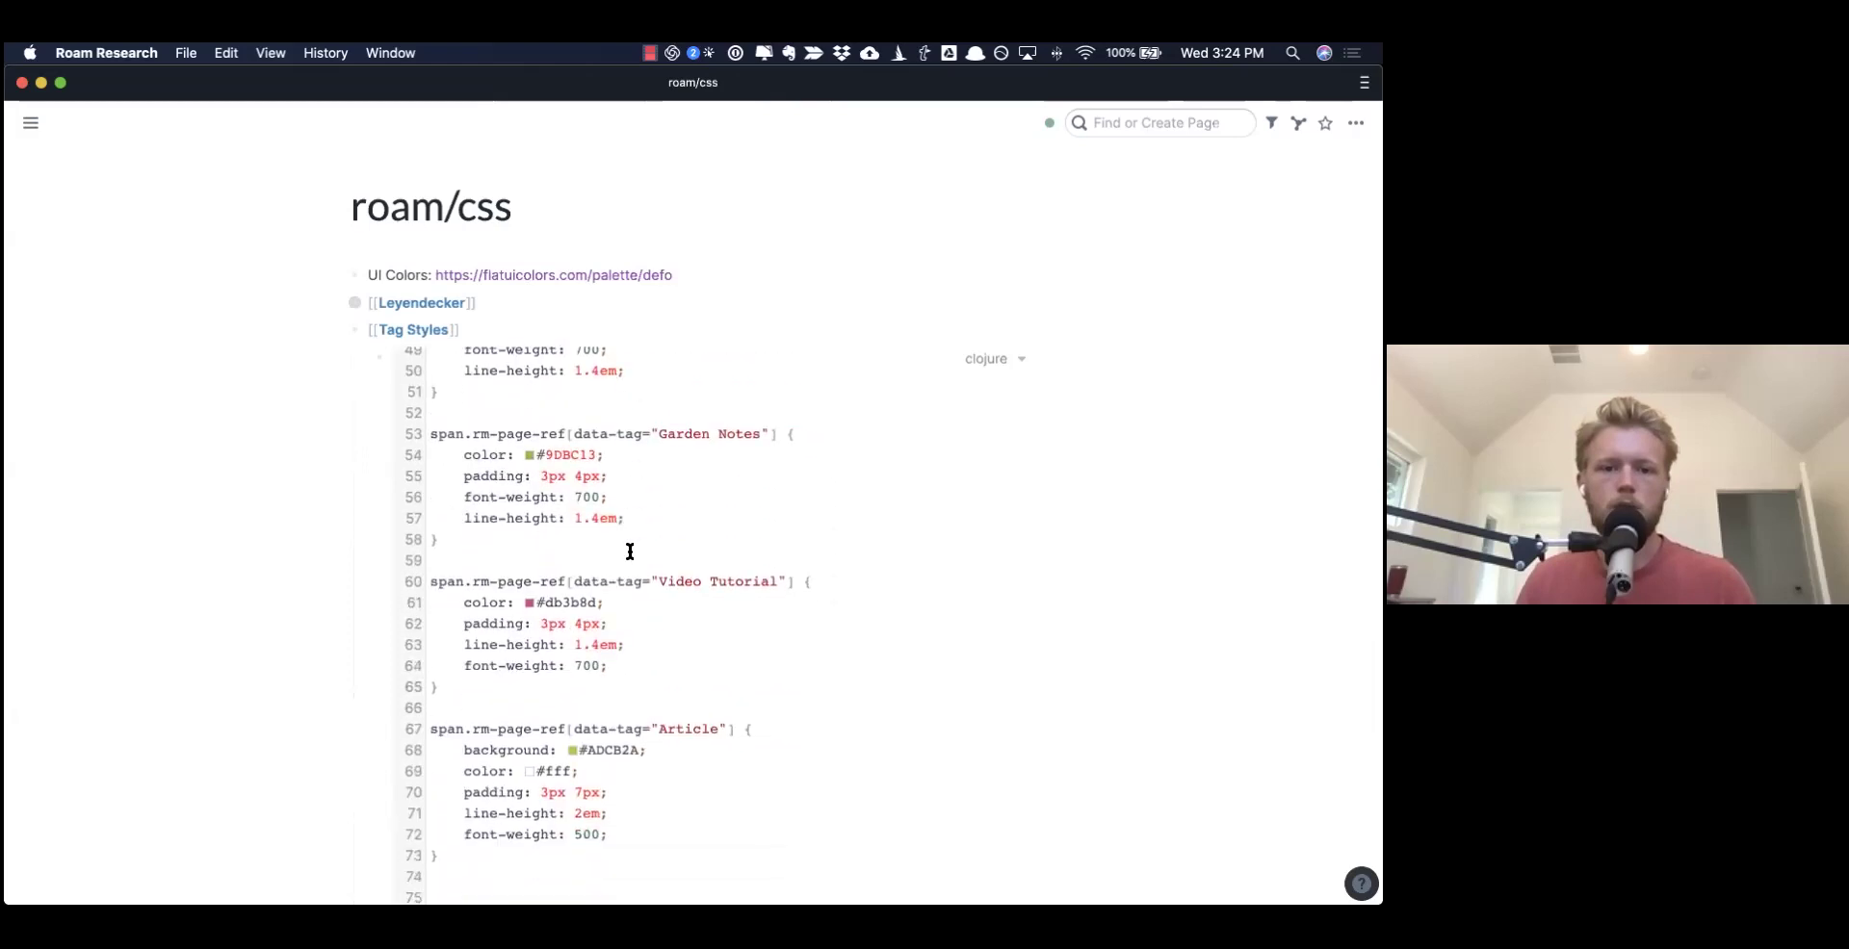
pyautogui.click(720, 632)
pyautogui.write('s')
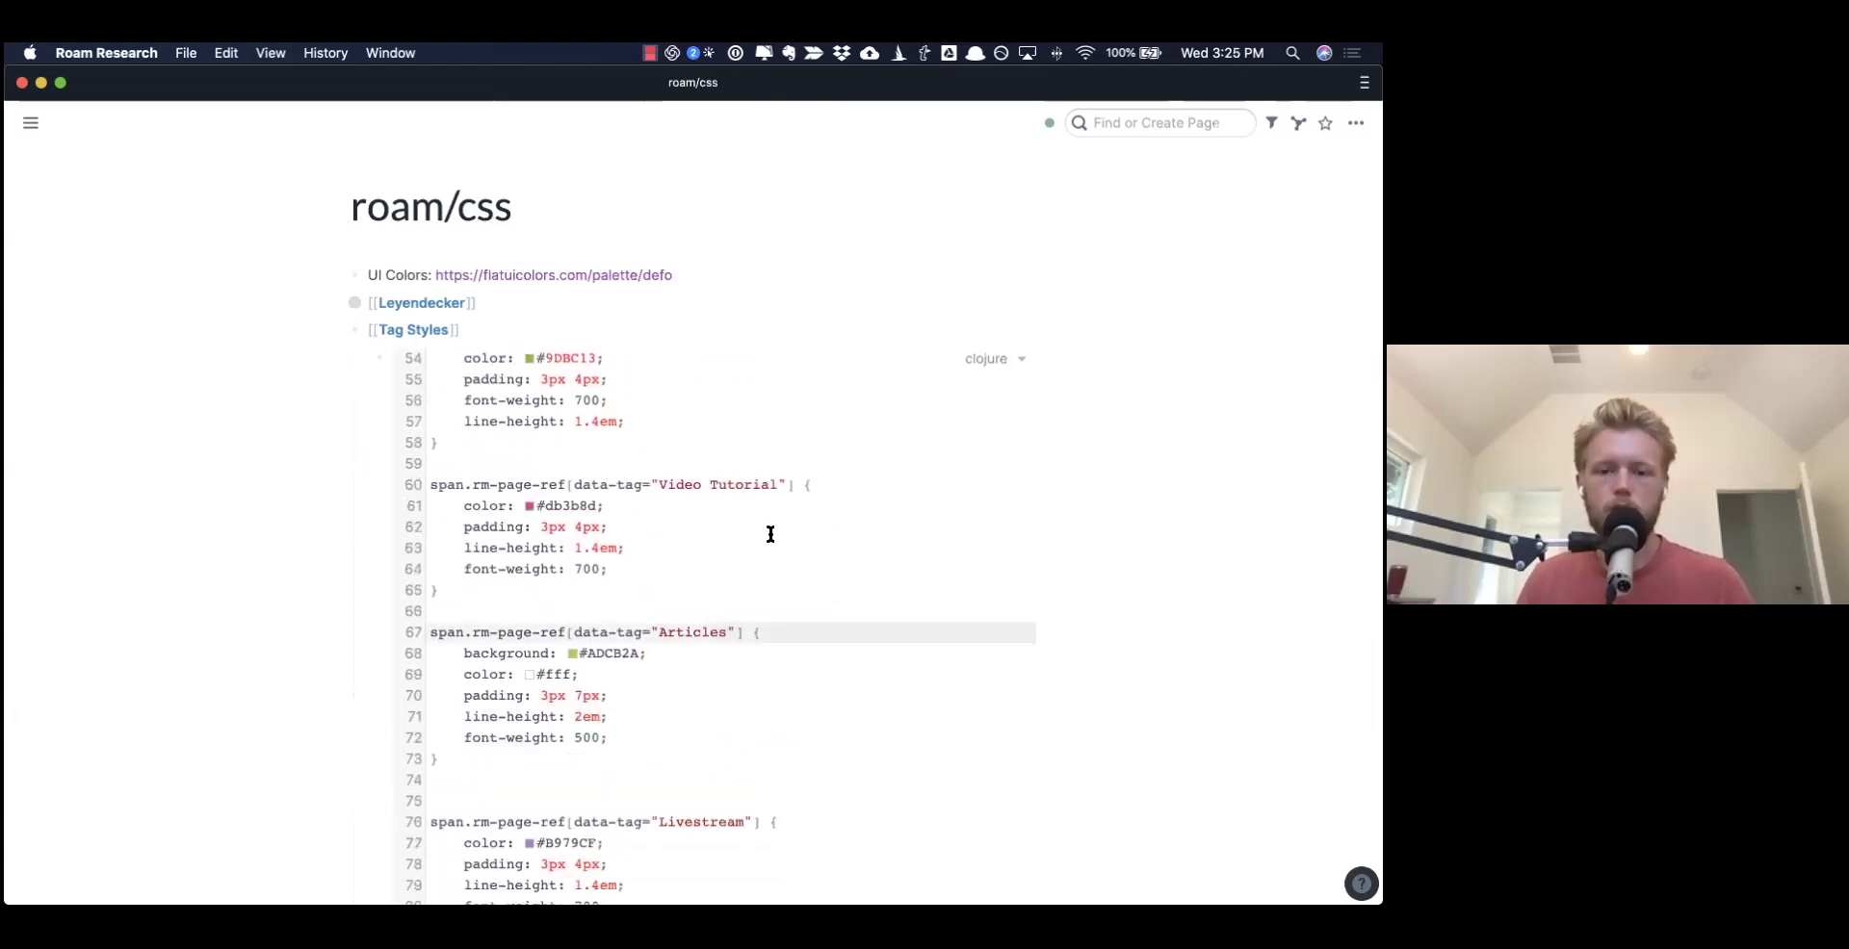
pyautogui.press('super')
pyautogui.press('super+bracketright')
pyautogui.press('super+bracketright')
pyautogui.press('super+z')
pyautogui.press('super+z')
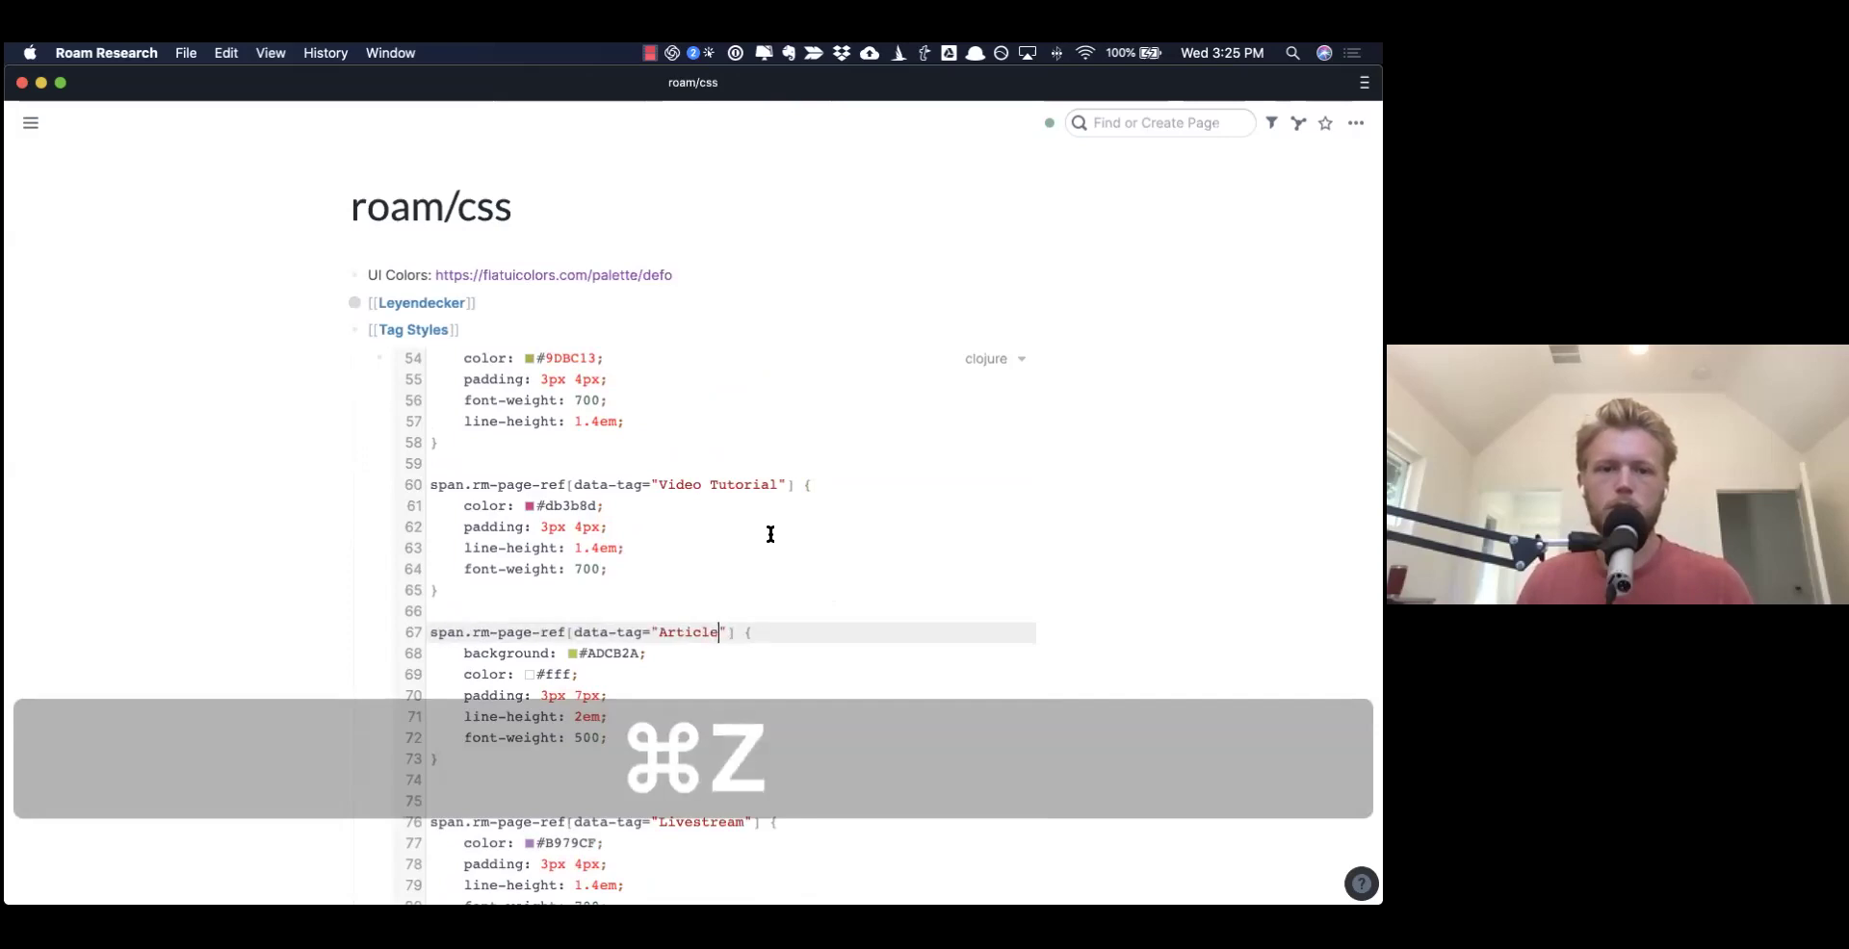
pyautogui.press('super+shift+z')
pyautogui.press('super+shift+z')
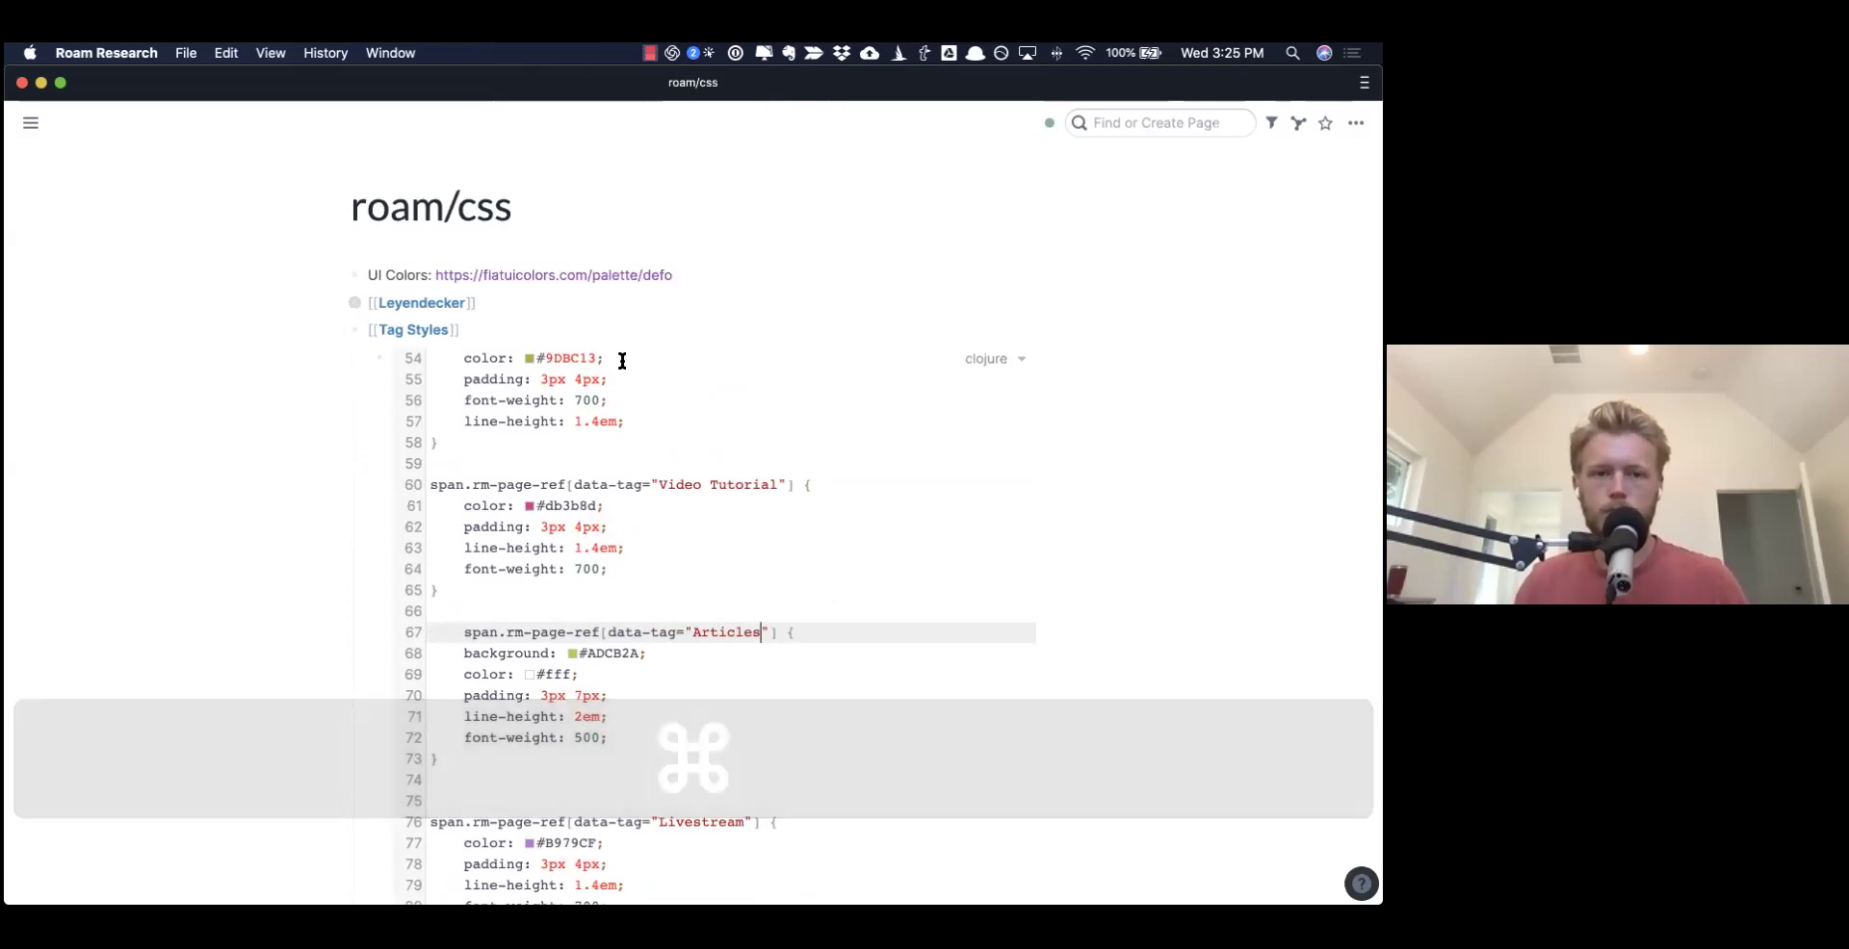
# - Search for "articles", open the Articles page, and inspect the tags in its linked Progressive Summarization article
pyautogui.press('super+u')
pyautogui.write('articles')
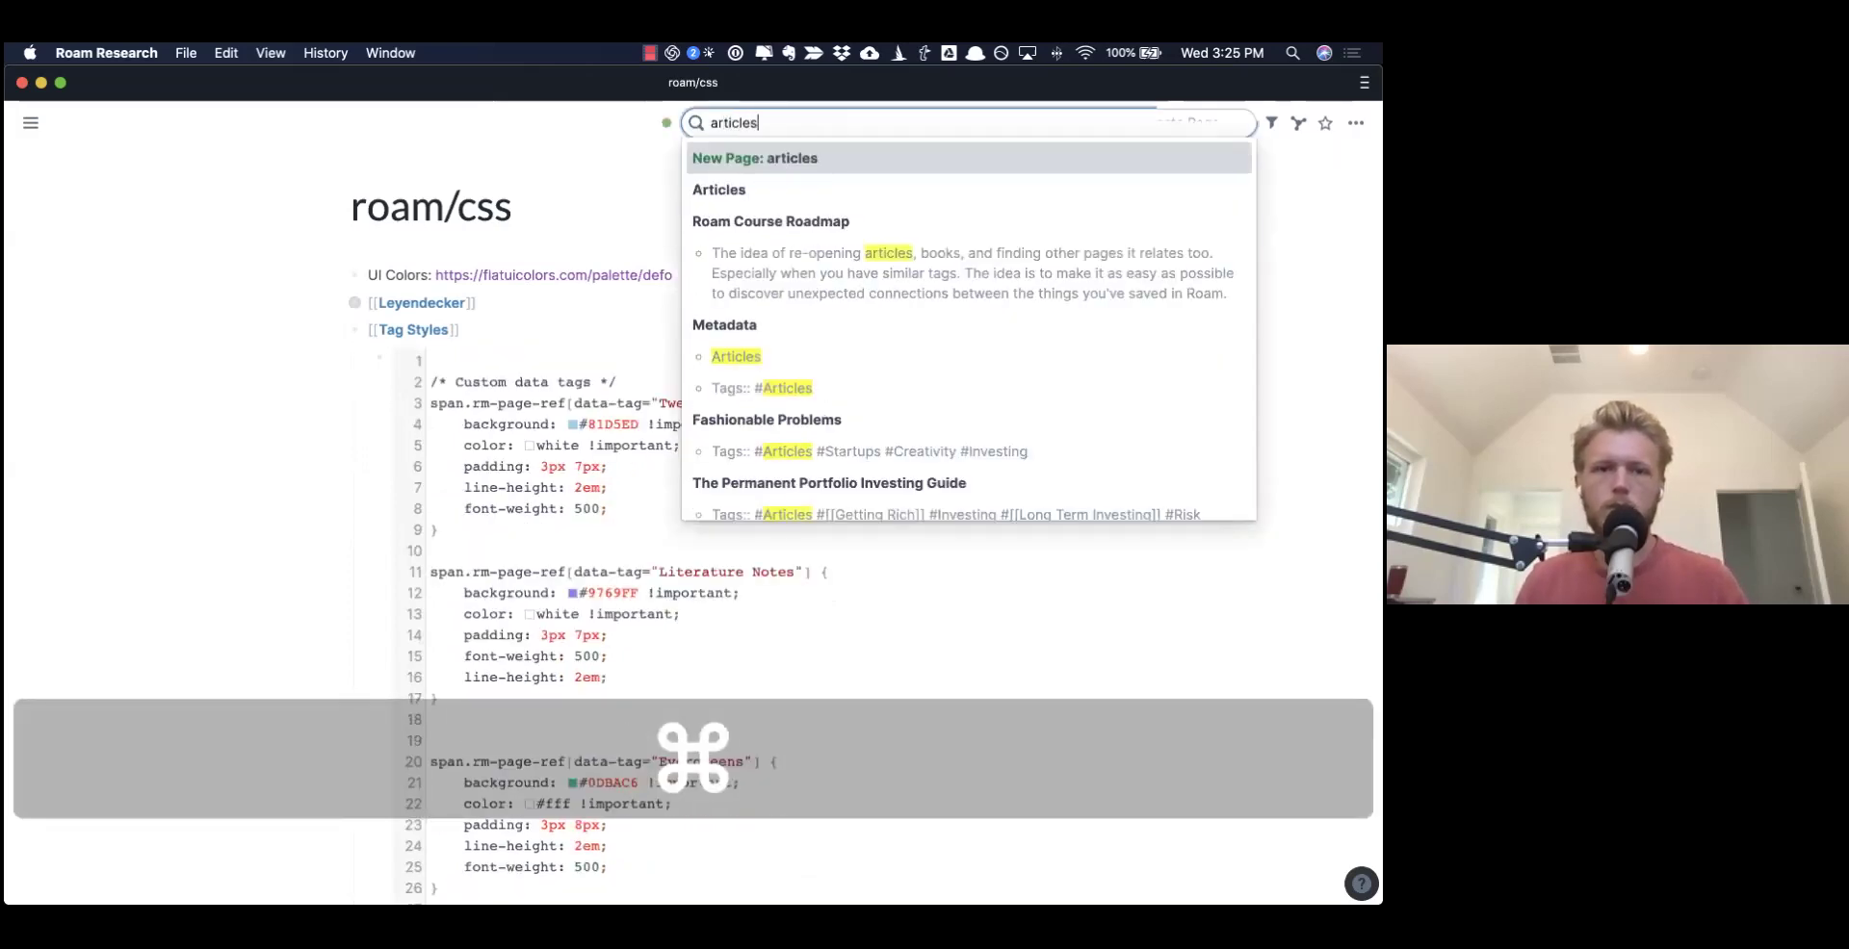
pyautogui.press('Down')
pyautogui.press('Return')
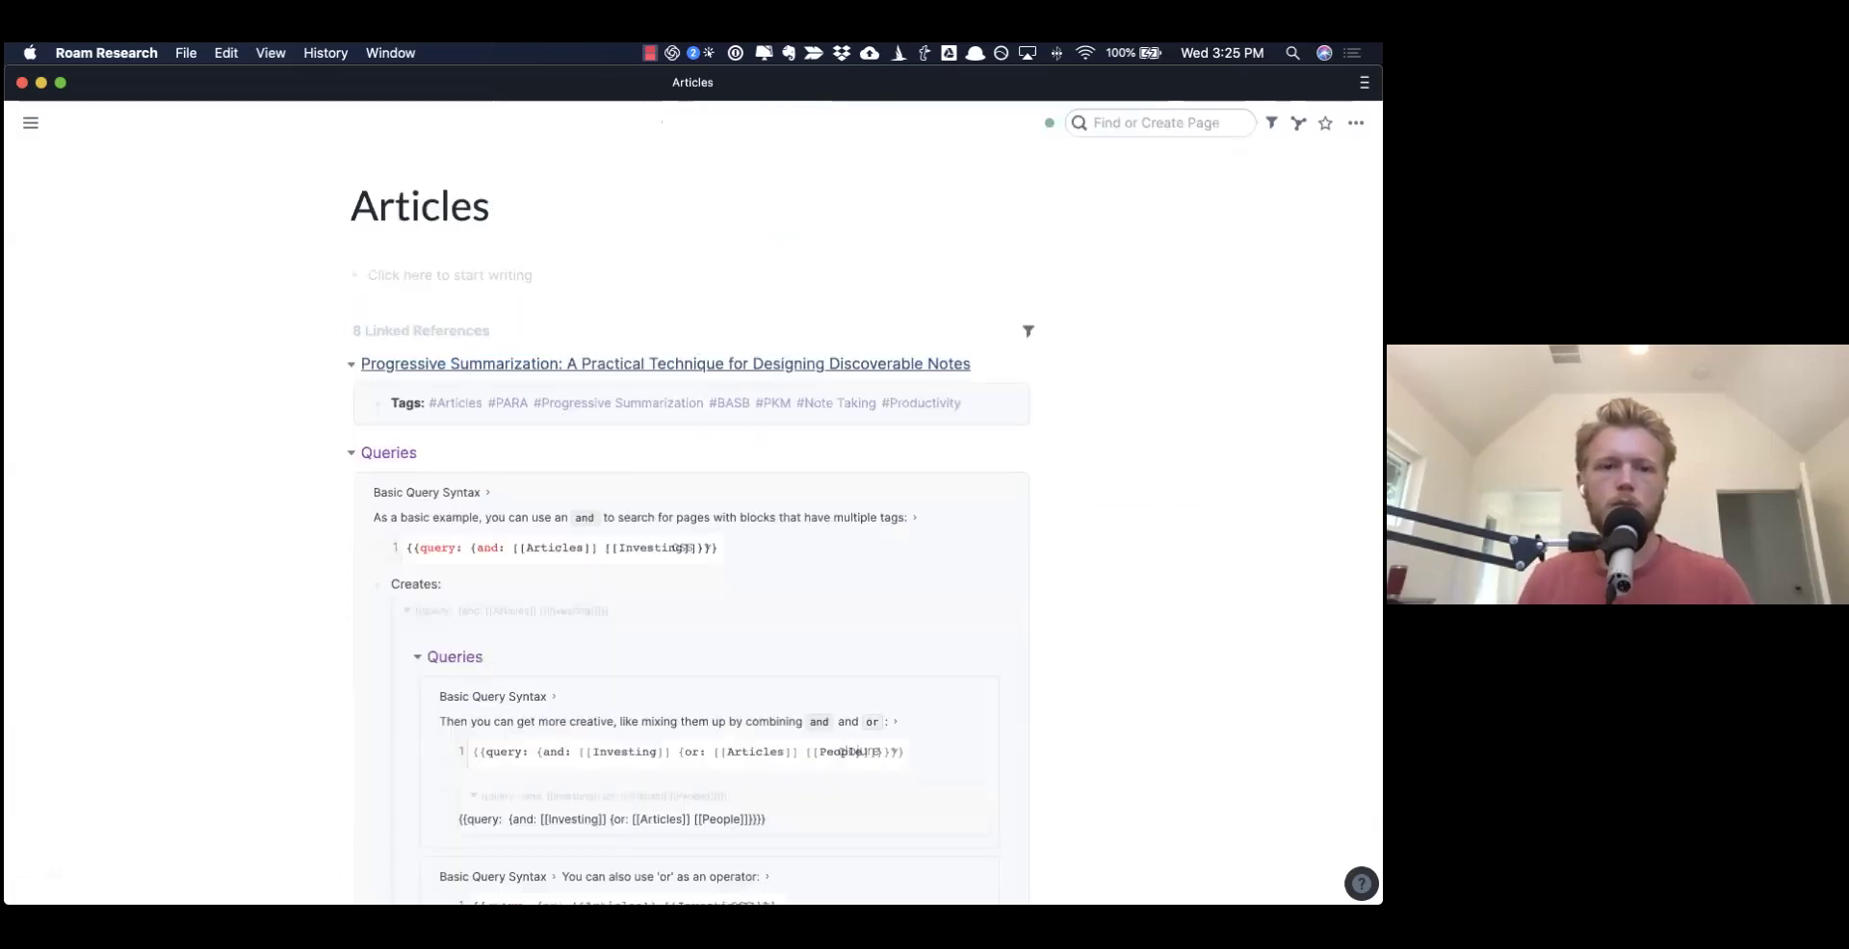
pyautogui.click(512, 369)
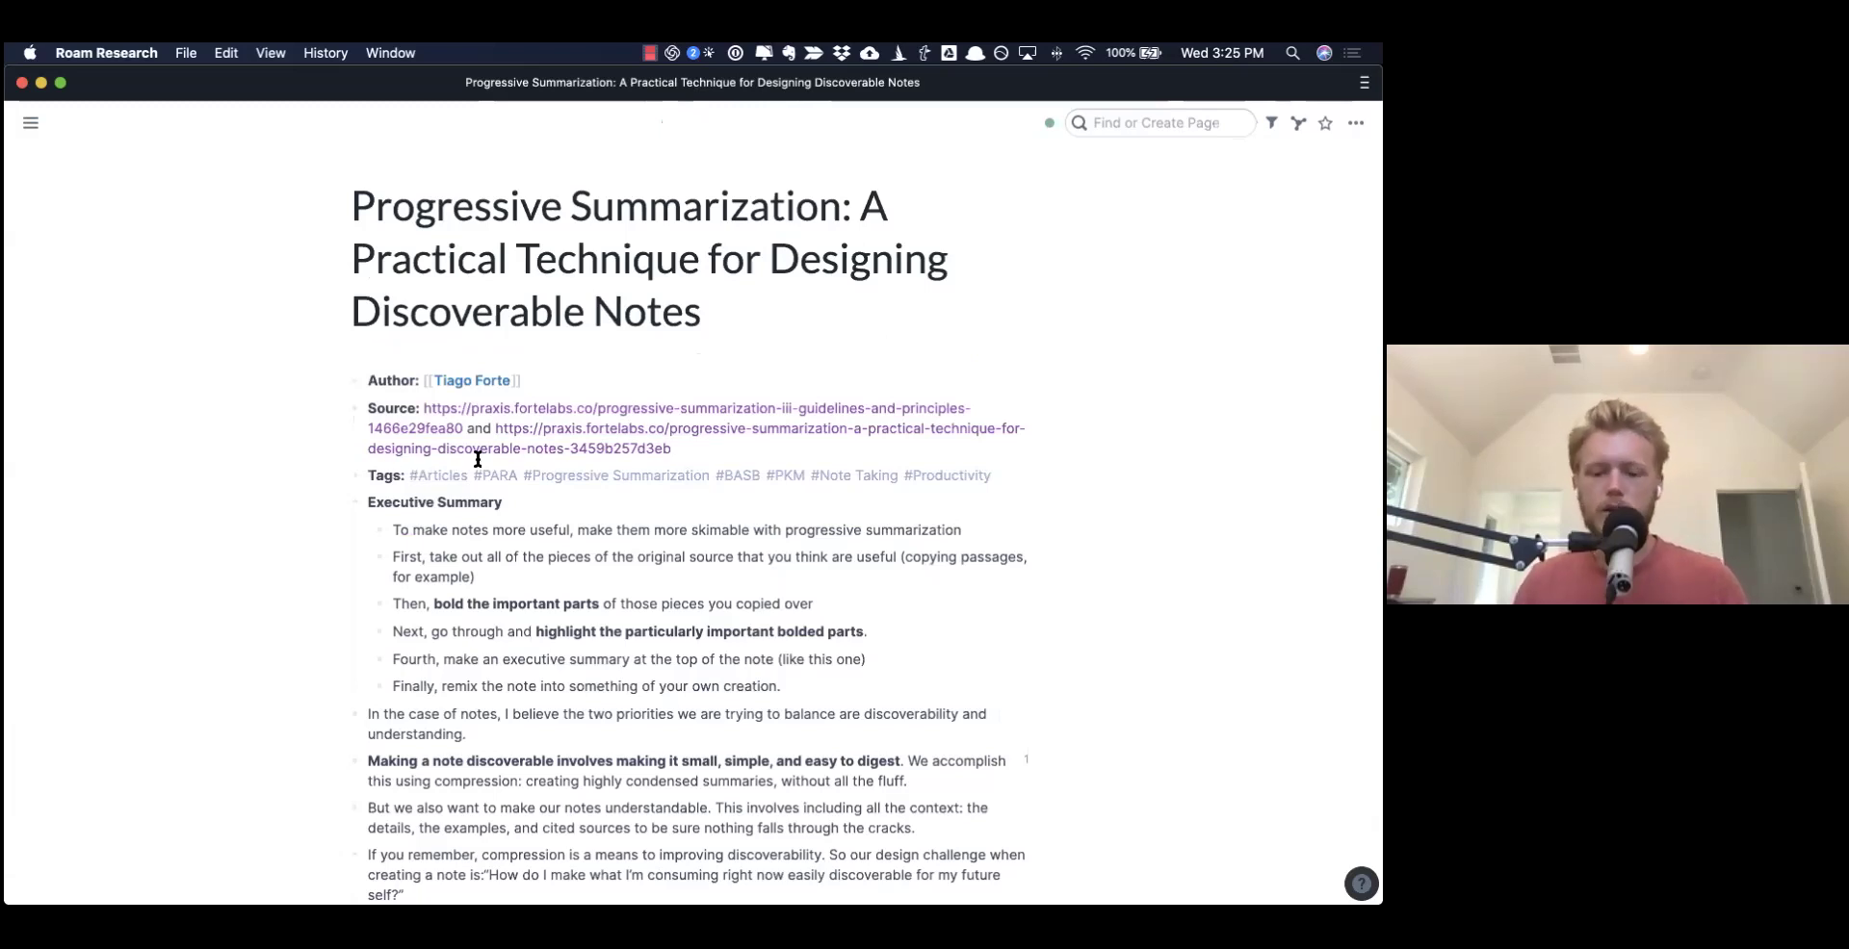
# - Reopen roam/css, set the language of the Tag Styles code block to CSS, and collapse the Tag Styles block
pyautogui.press('super+u')
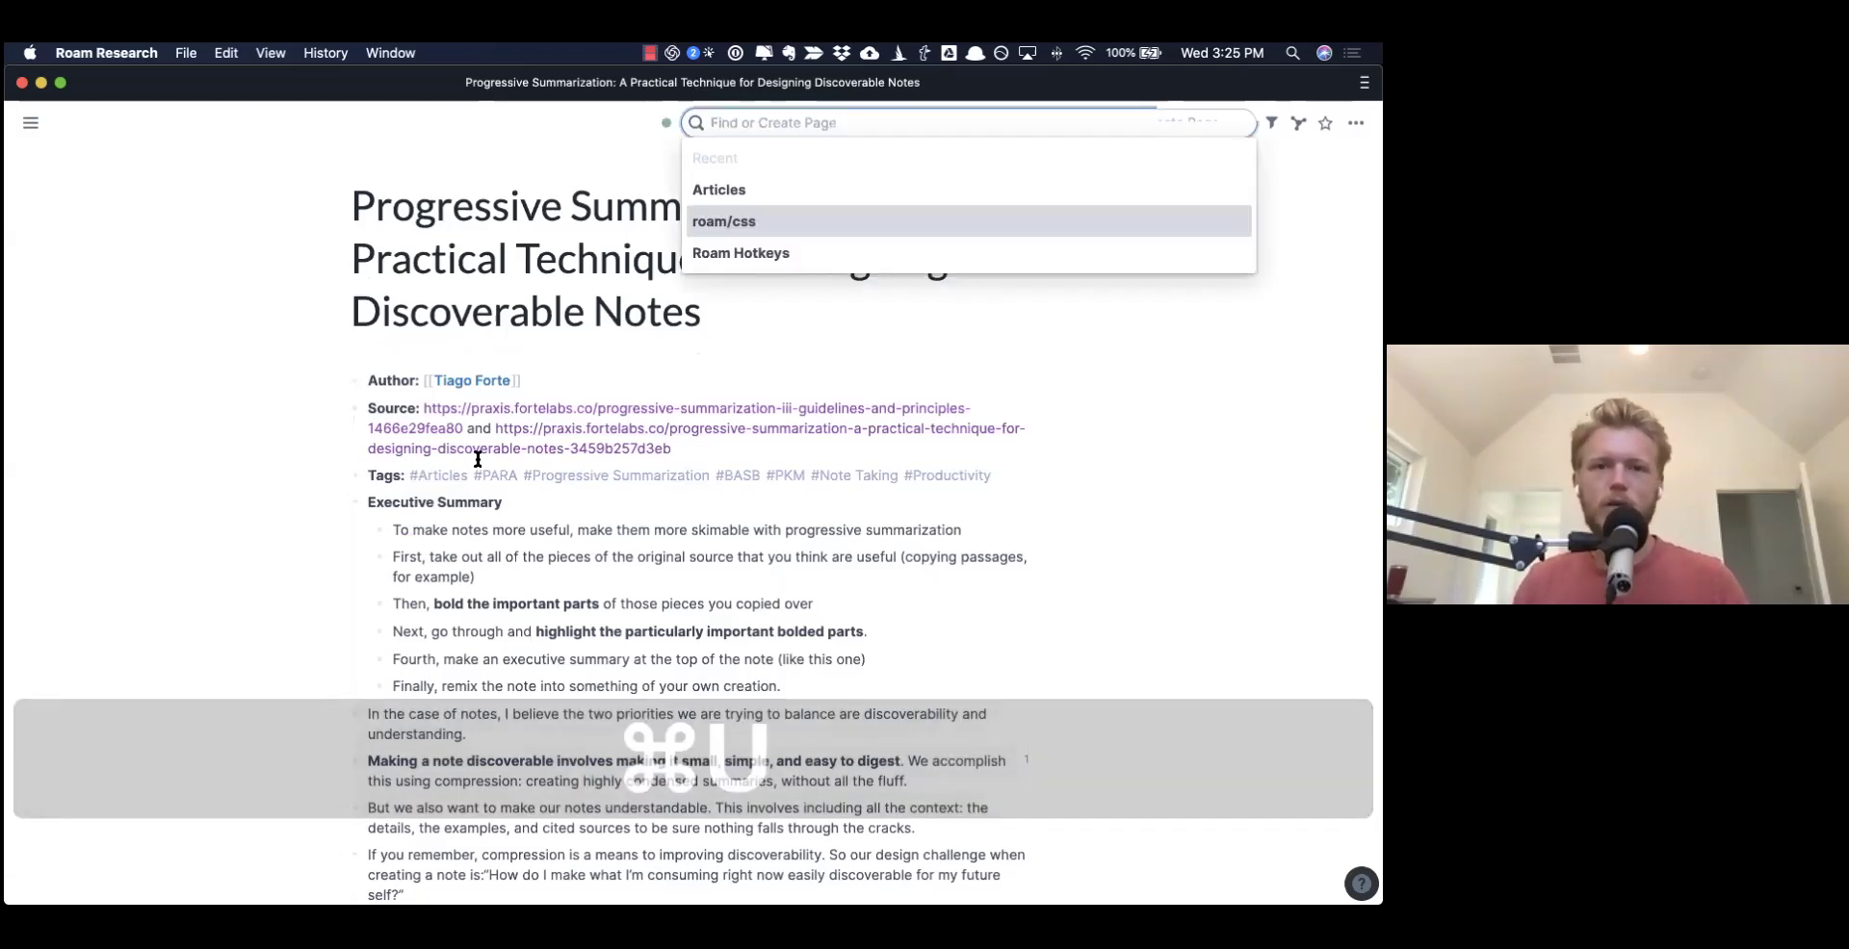
pyautogui.press('Return')
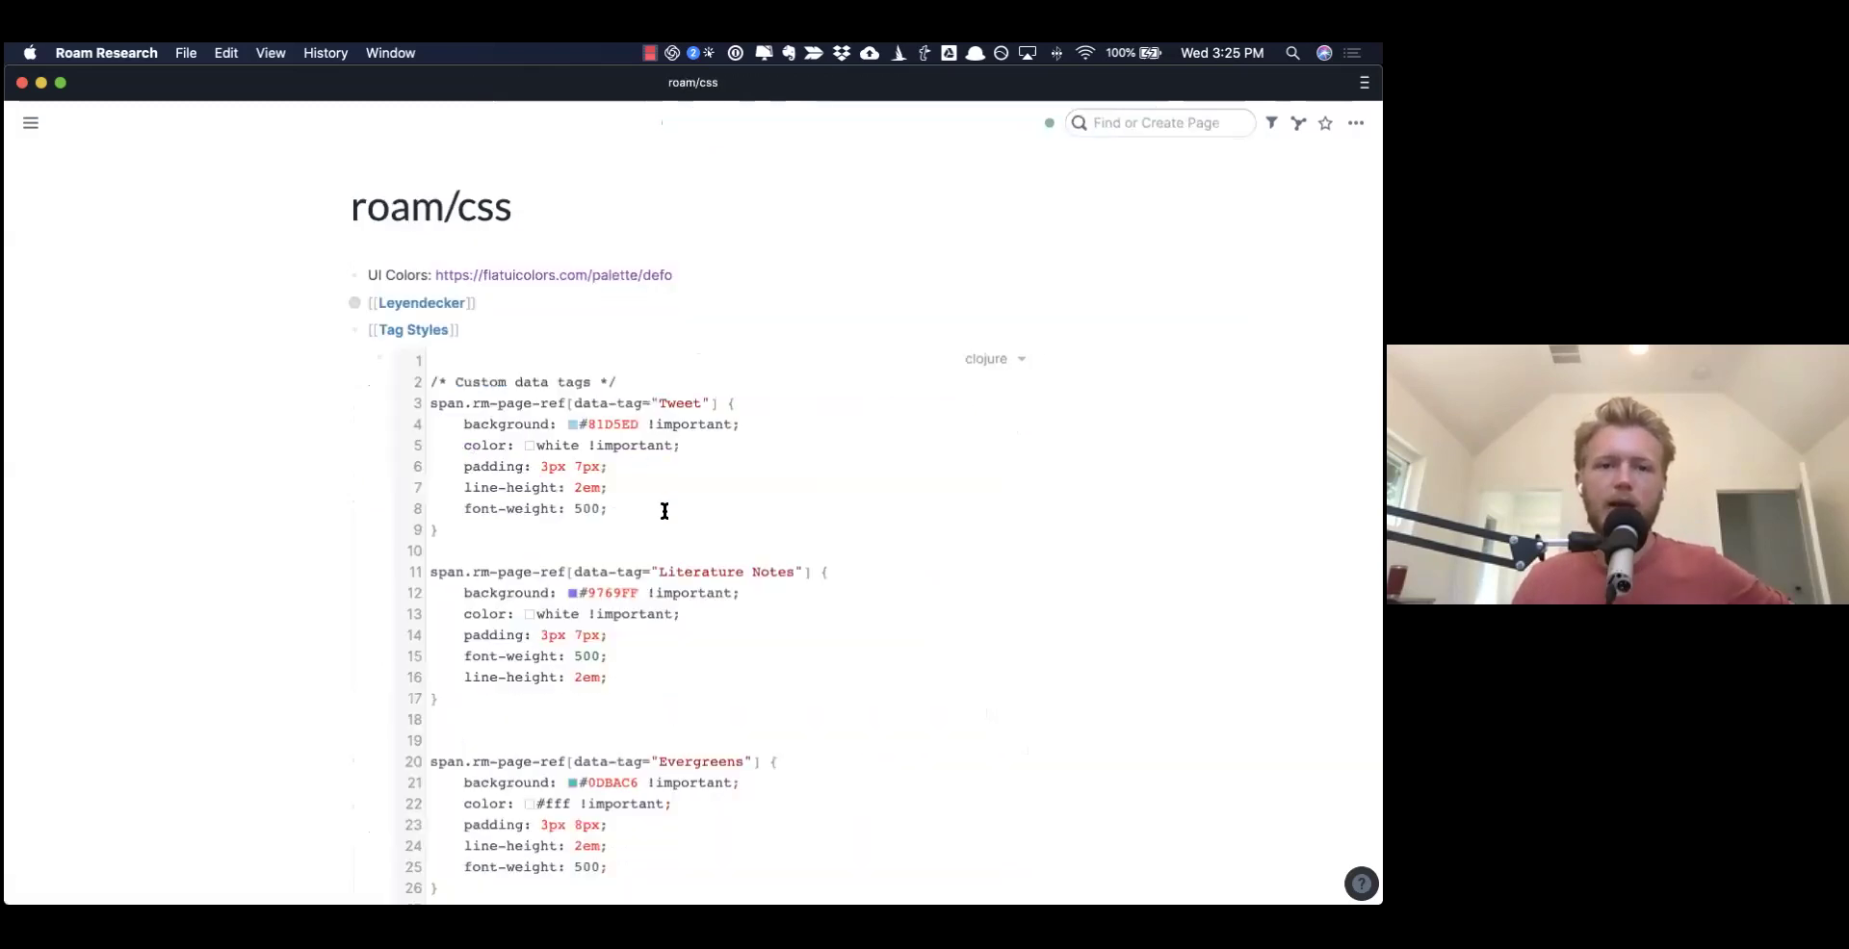
pyautogui.scroll(-5, 665, 508)
pyautogui.scroll(-7, 665, 511)
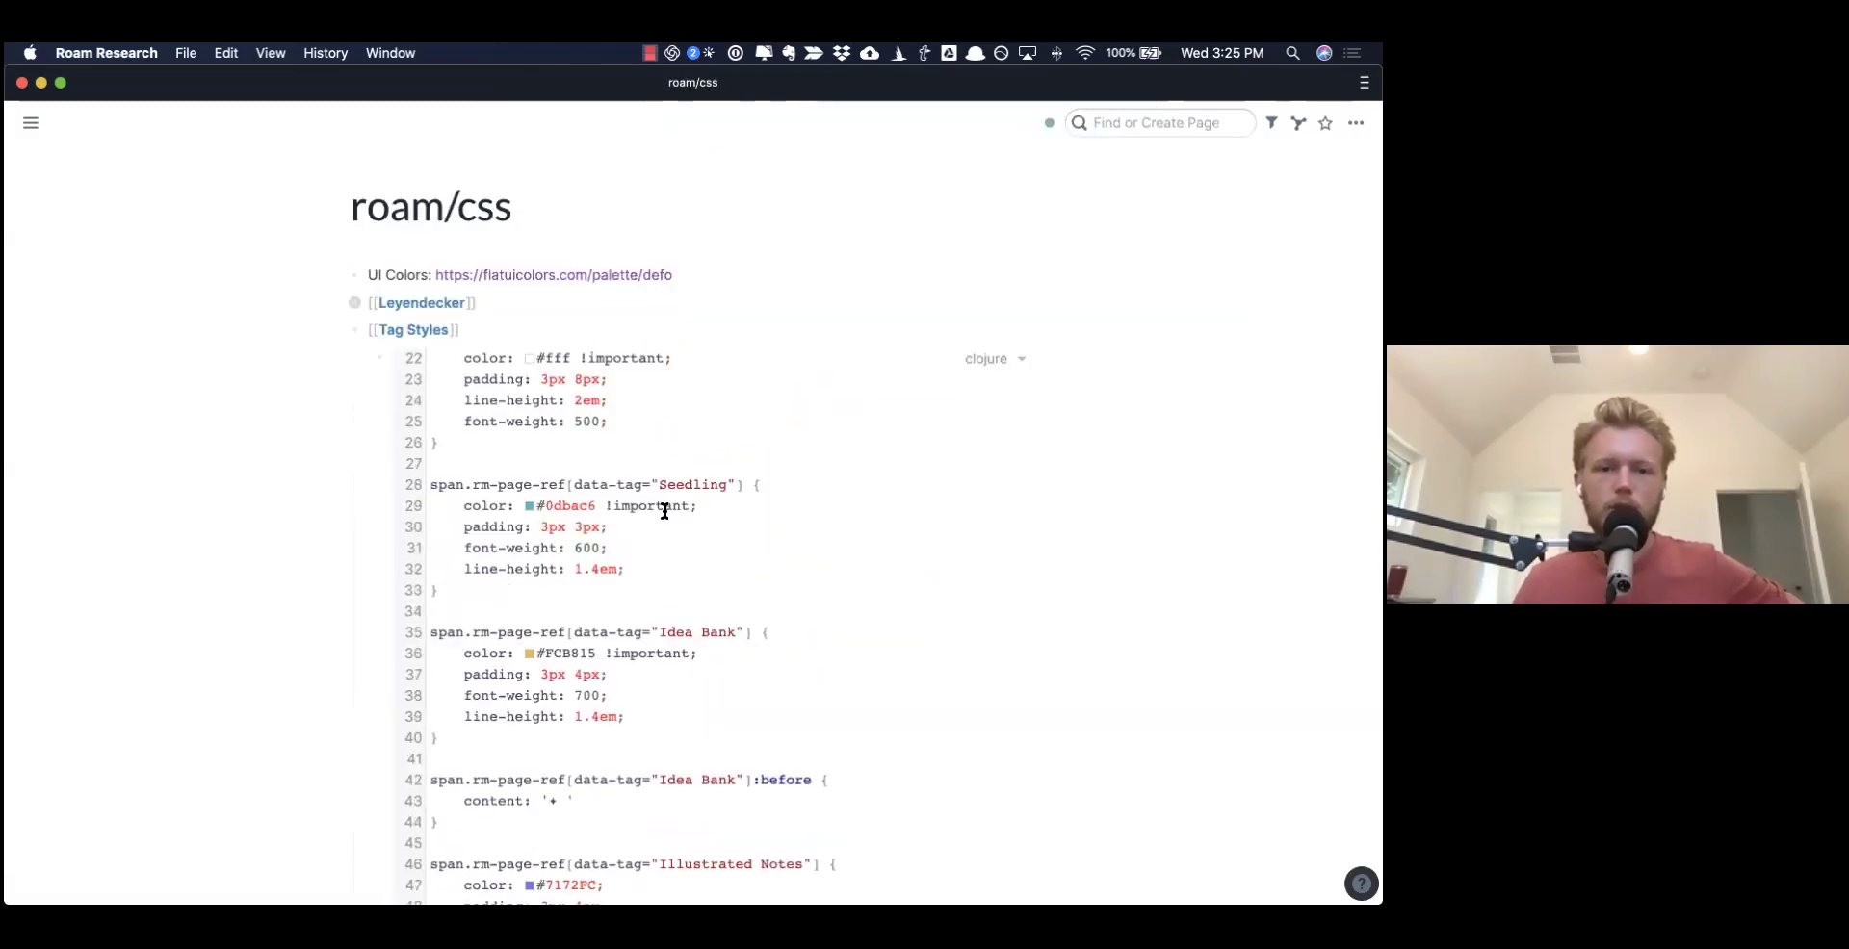
pyautogui.scroll(-8, 664, 511)
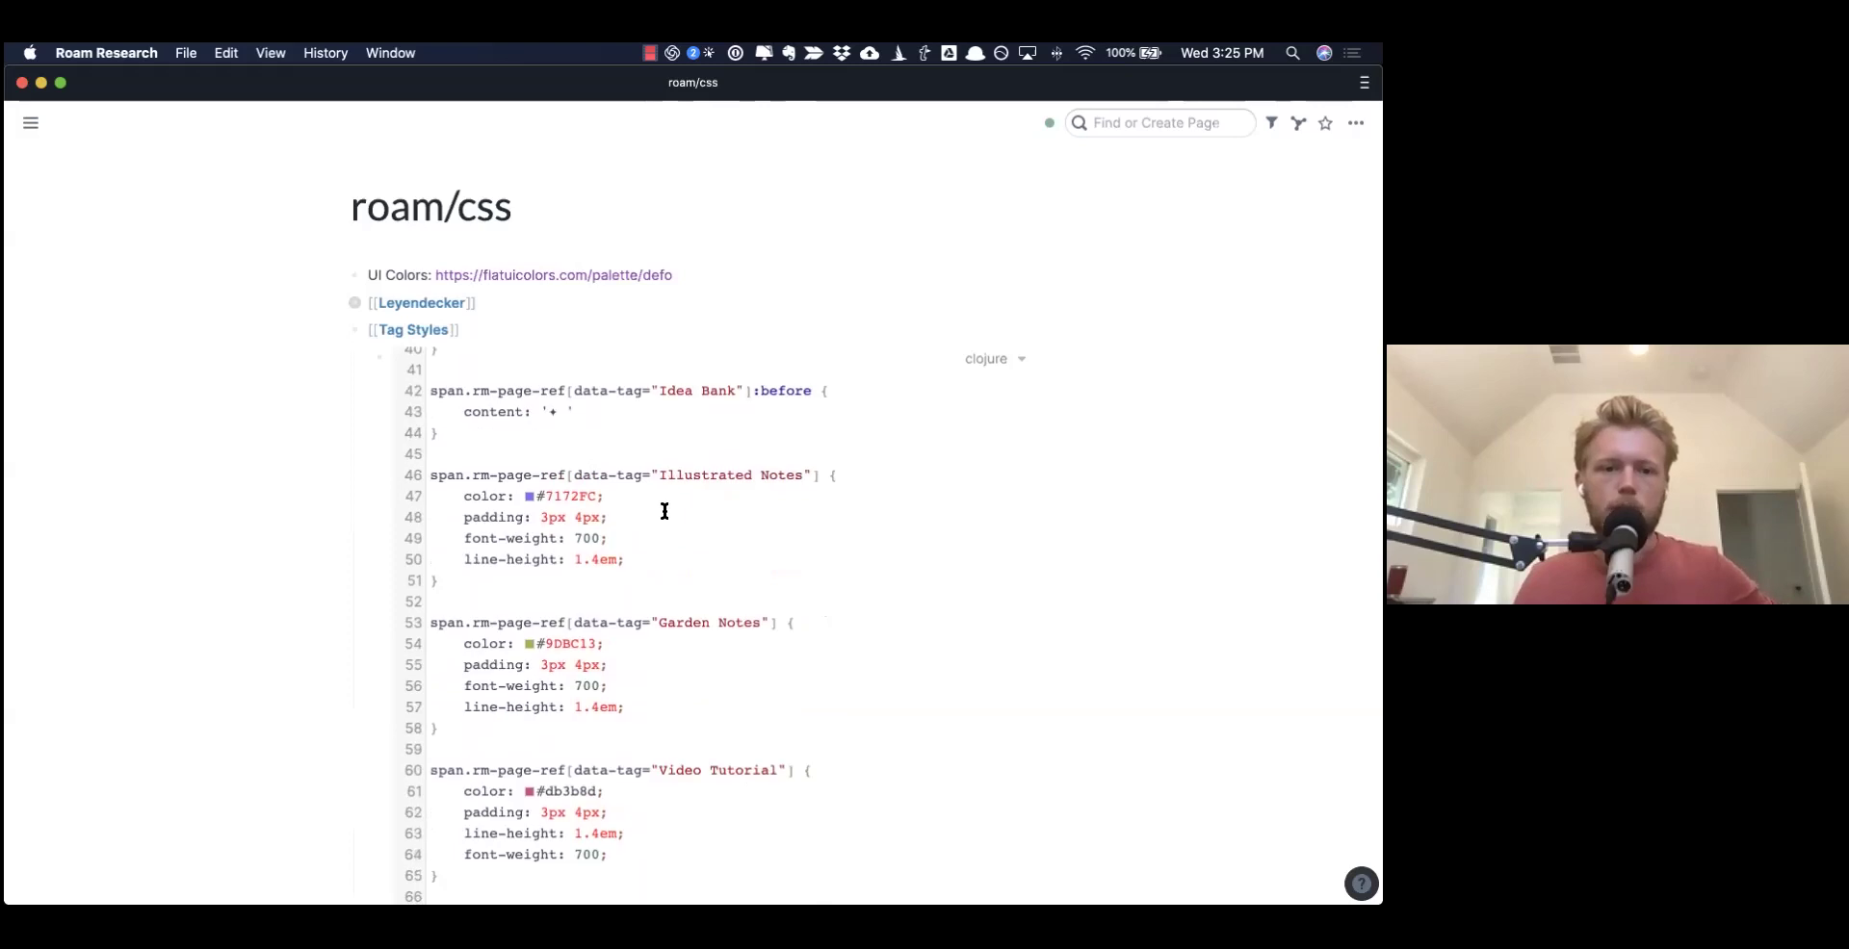
pyautogui.scroll(-4, 664, 511)
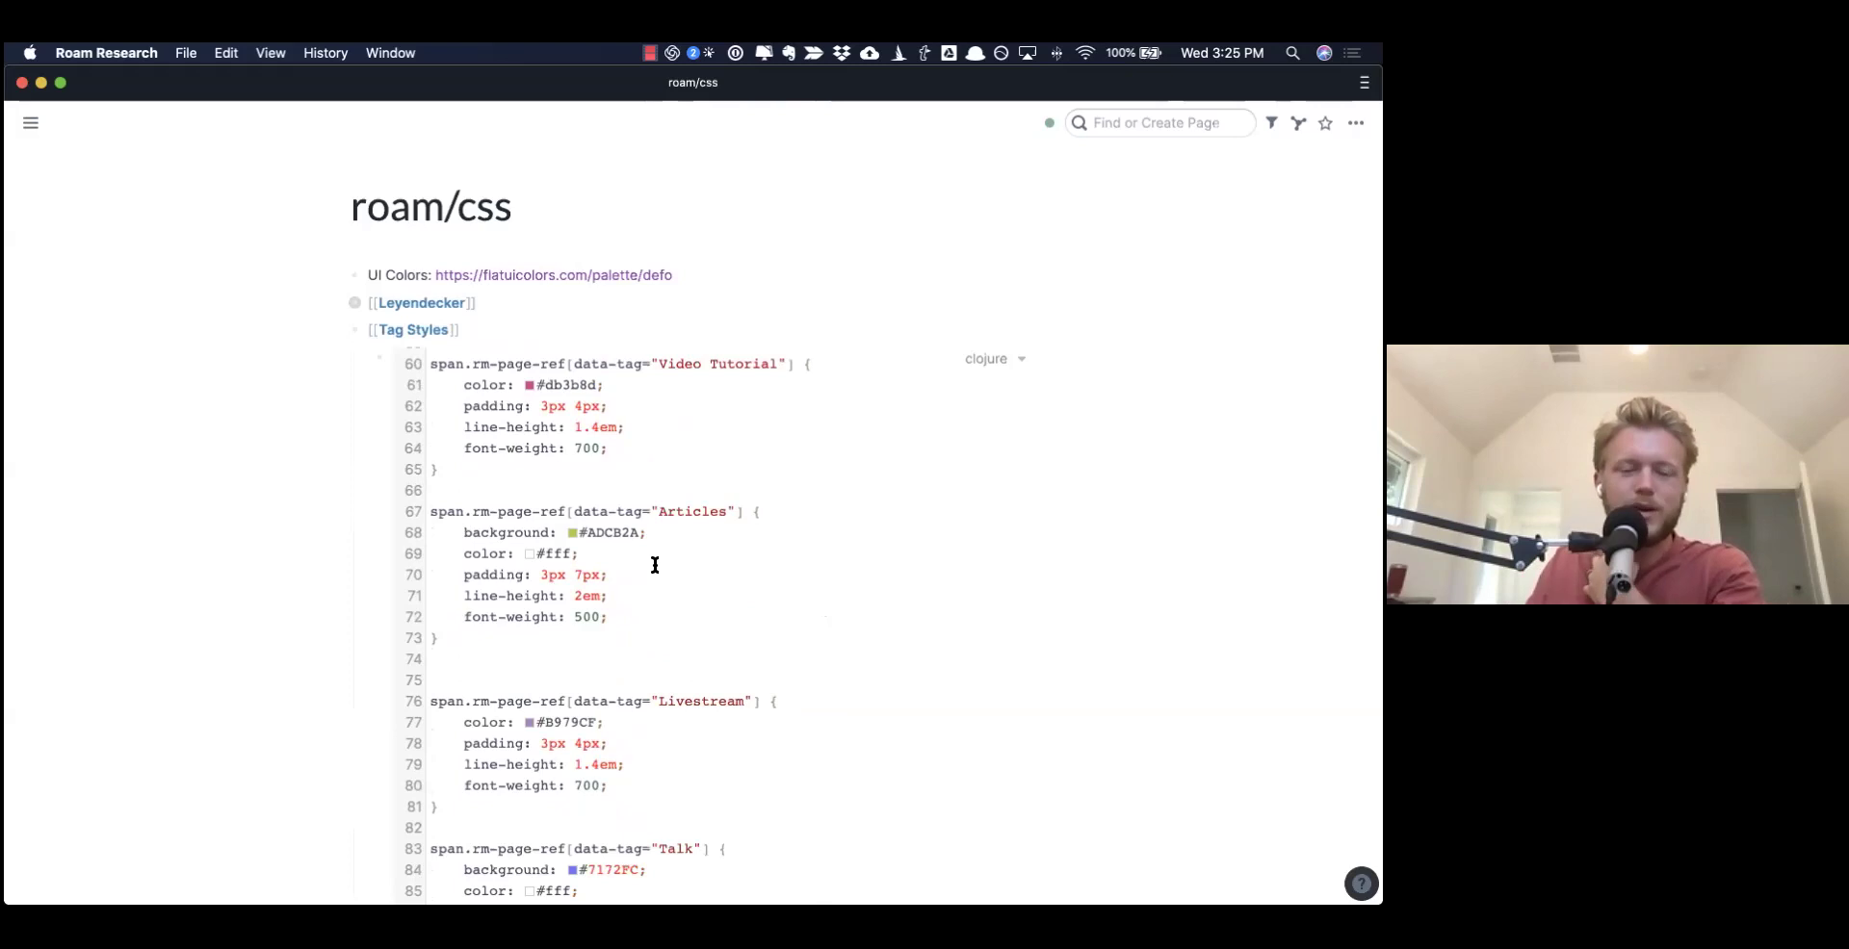
pyautogui.scroll(-3, 655, 567)
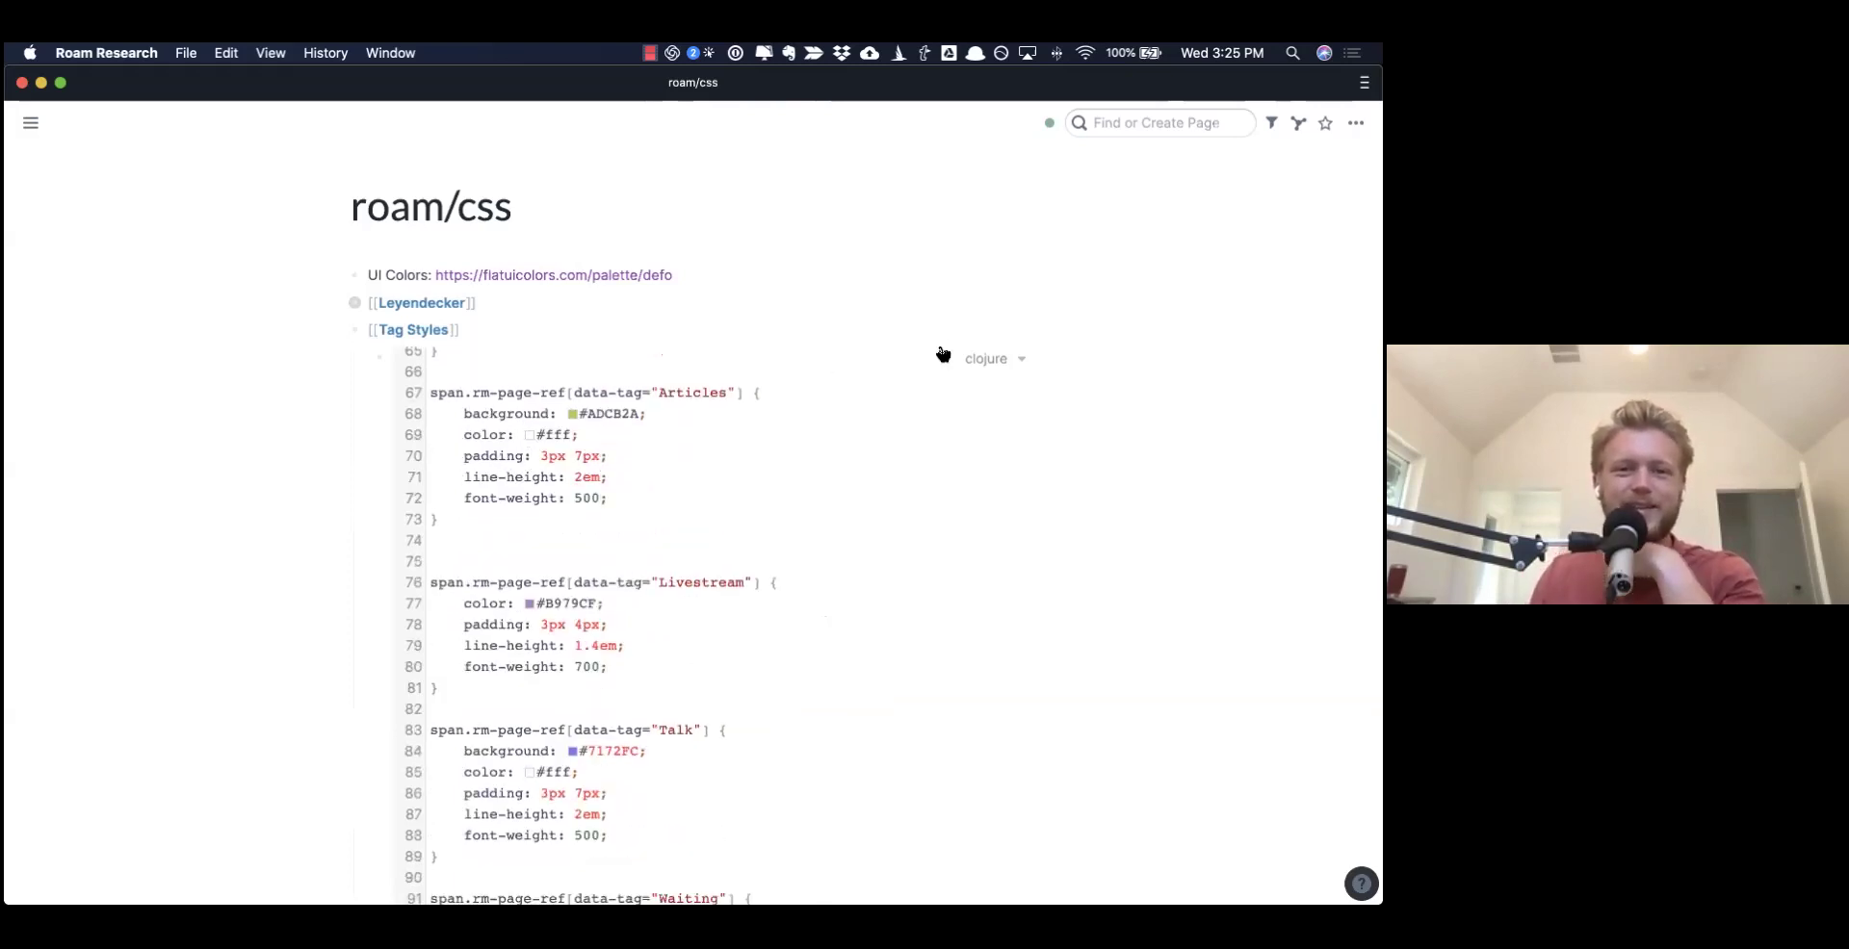
pyautogui.click(1011, 357)
pyautogui.click(1000, 389)
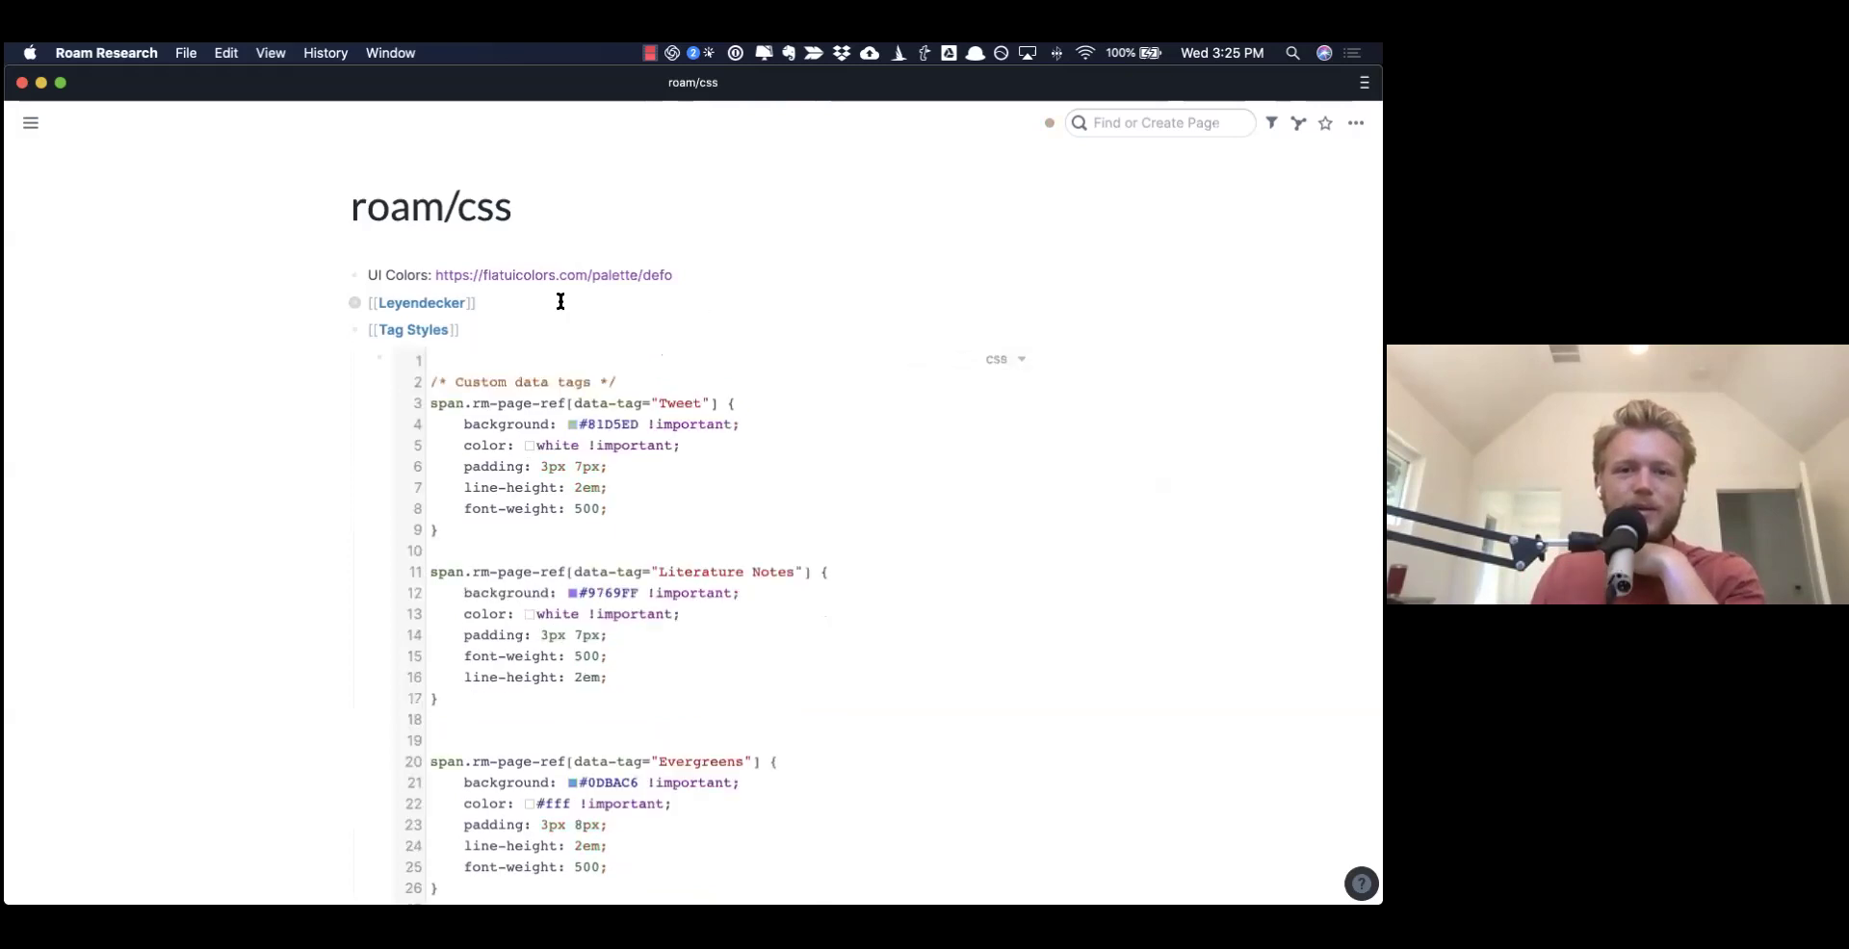
pyautogui.click(340, 333)
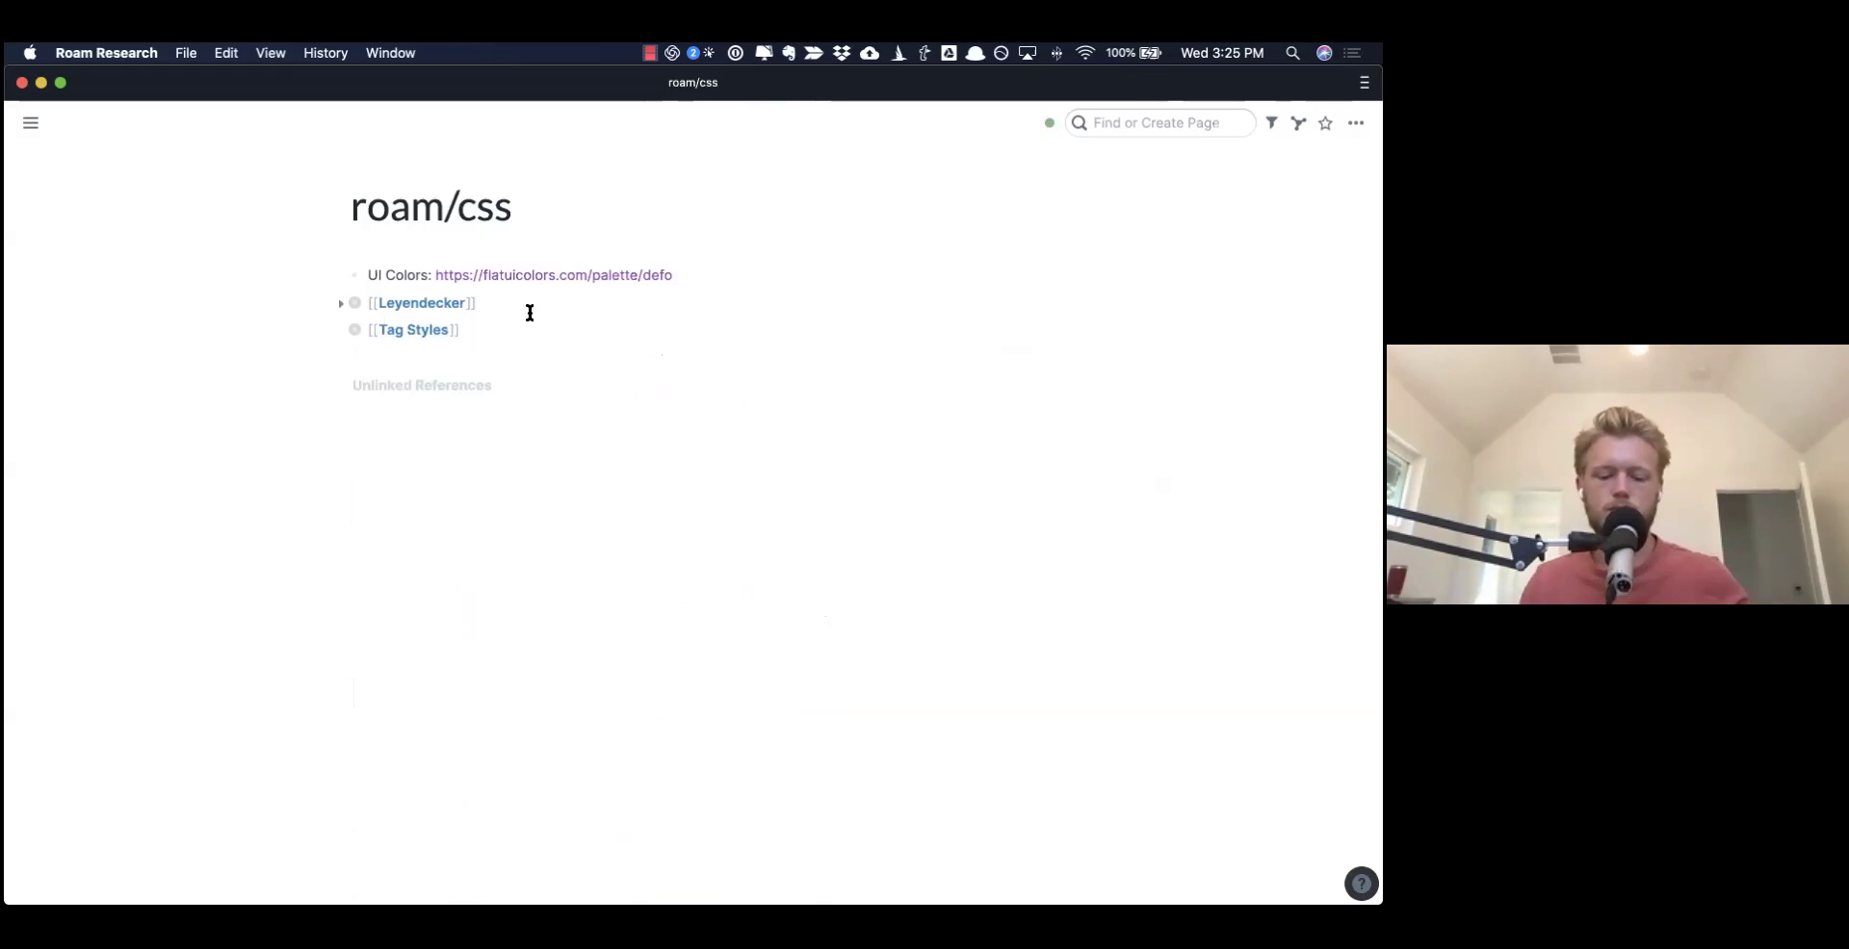
# - Go back to the Articles page and open its linked Progressive Summarization article to check the #Articles tag styling
pyautogui.press('super+u')
pyautogui.write('ar')
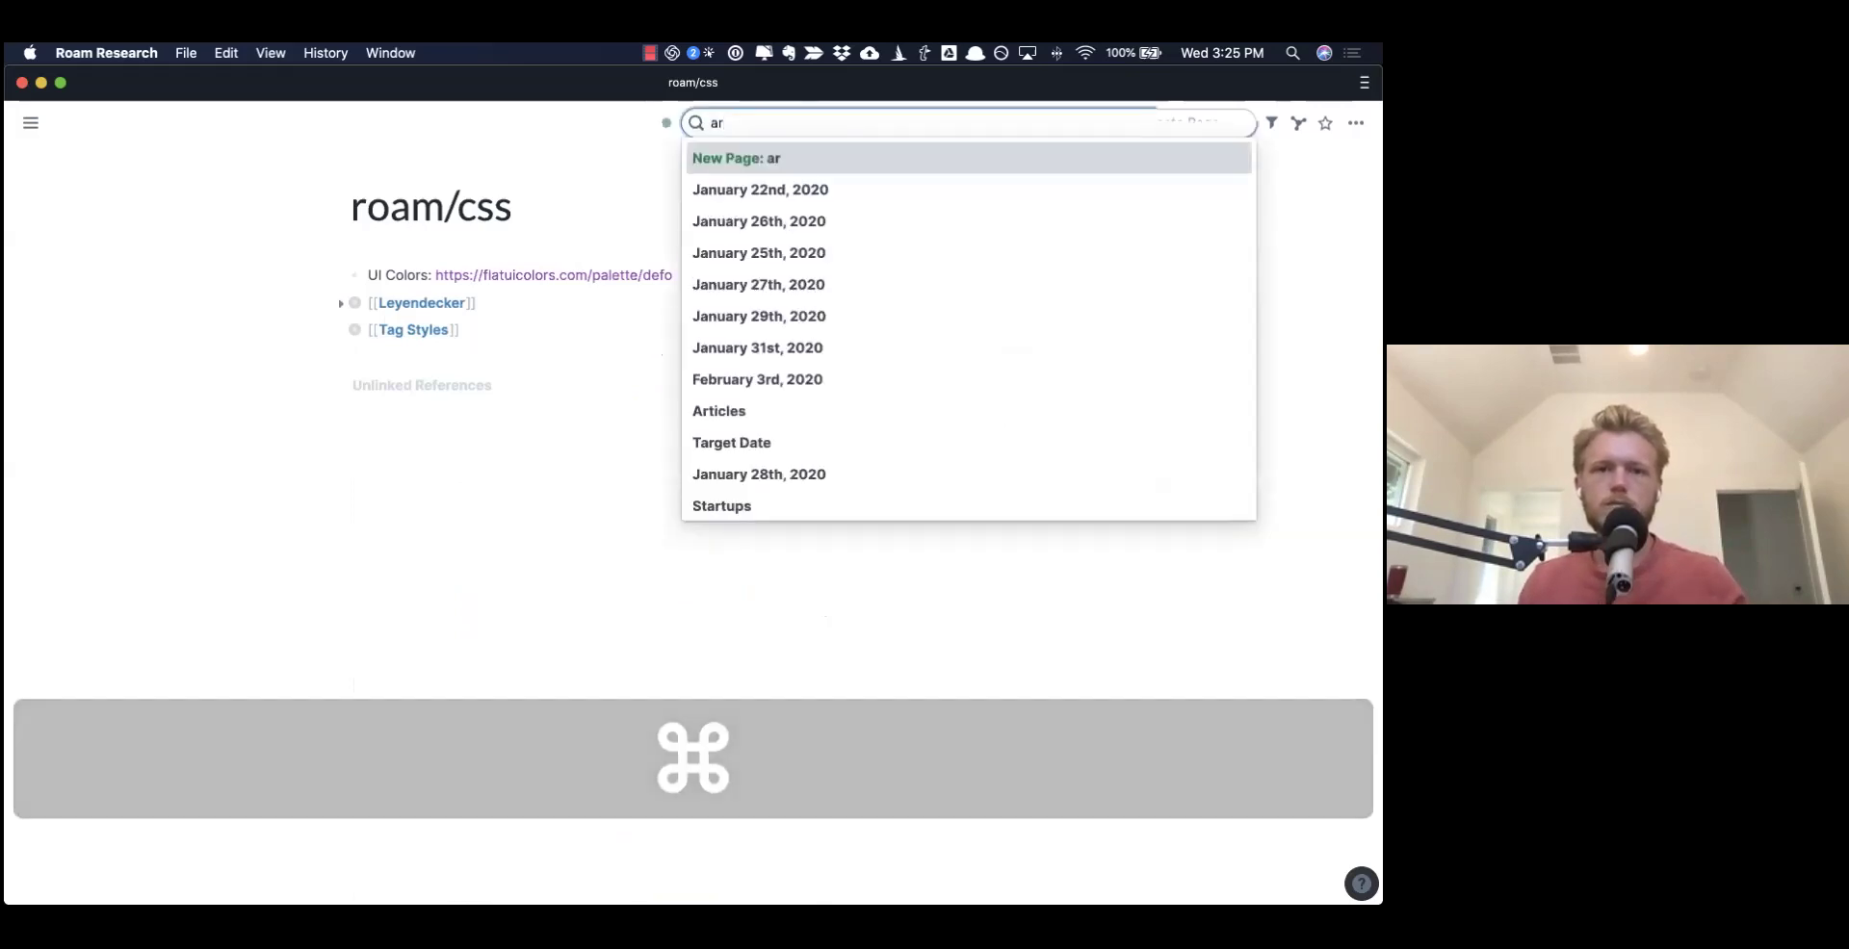
pyautogui.write('ticl')
pyautogui.press('Down')
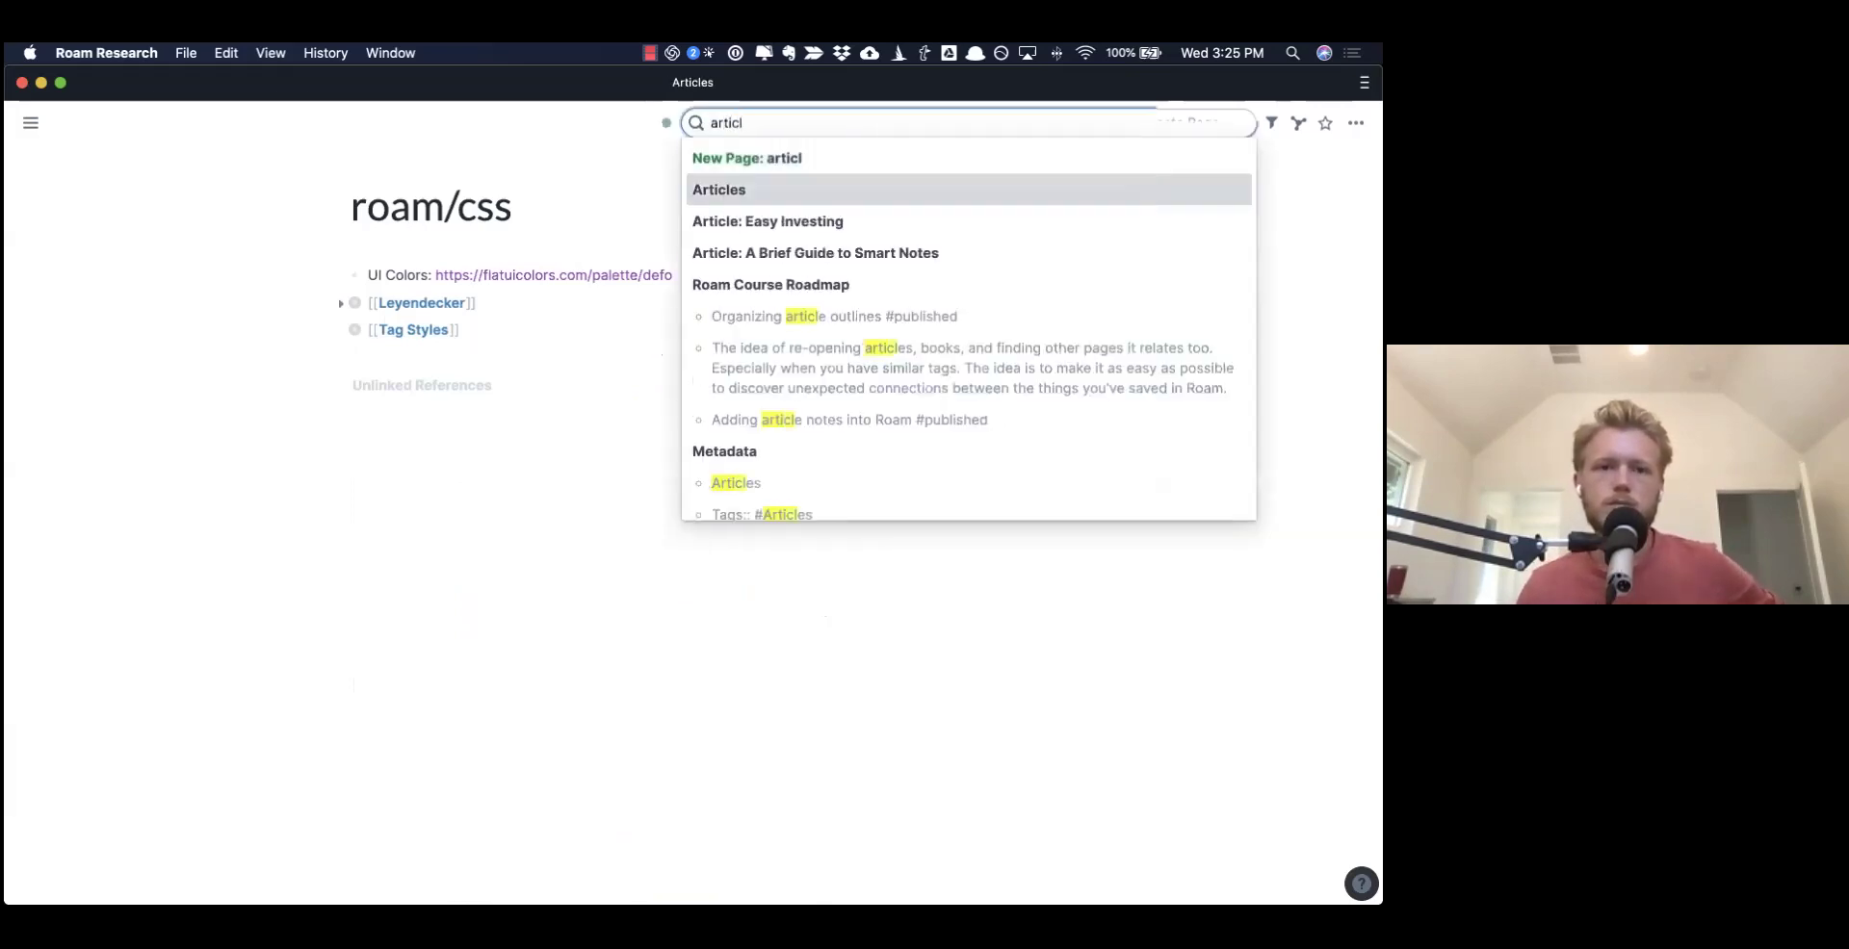
pyautogui.press('Return')
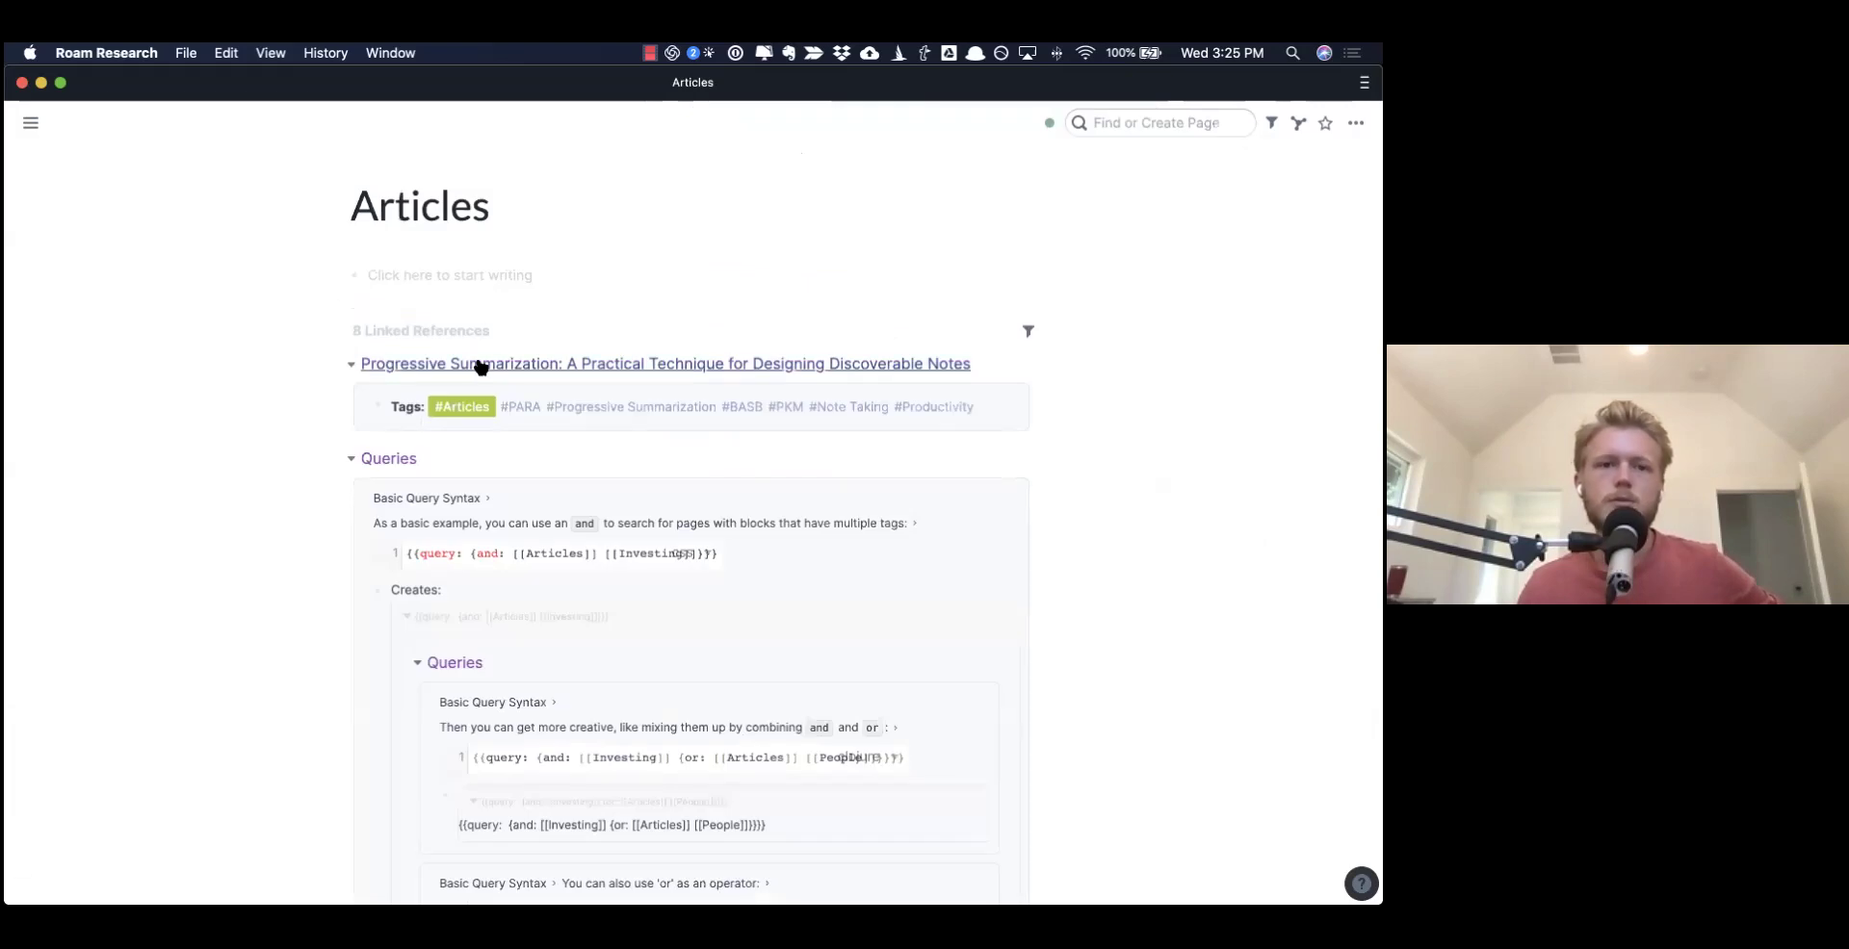
pyautogui.click(479, 364)
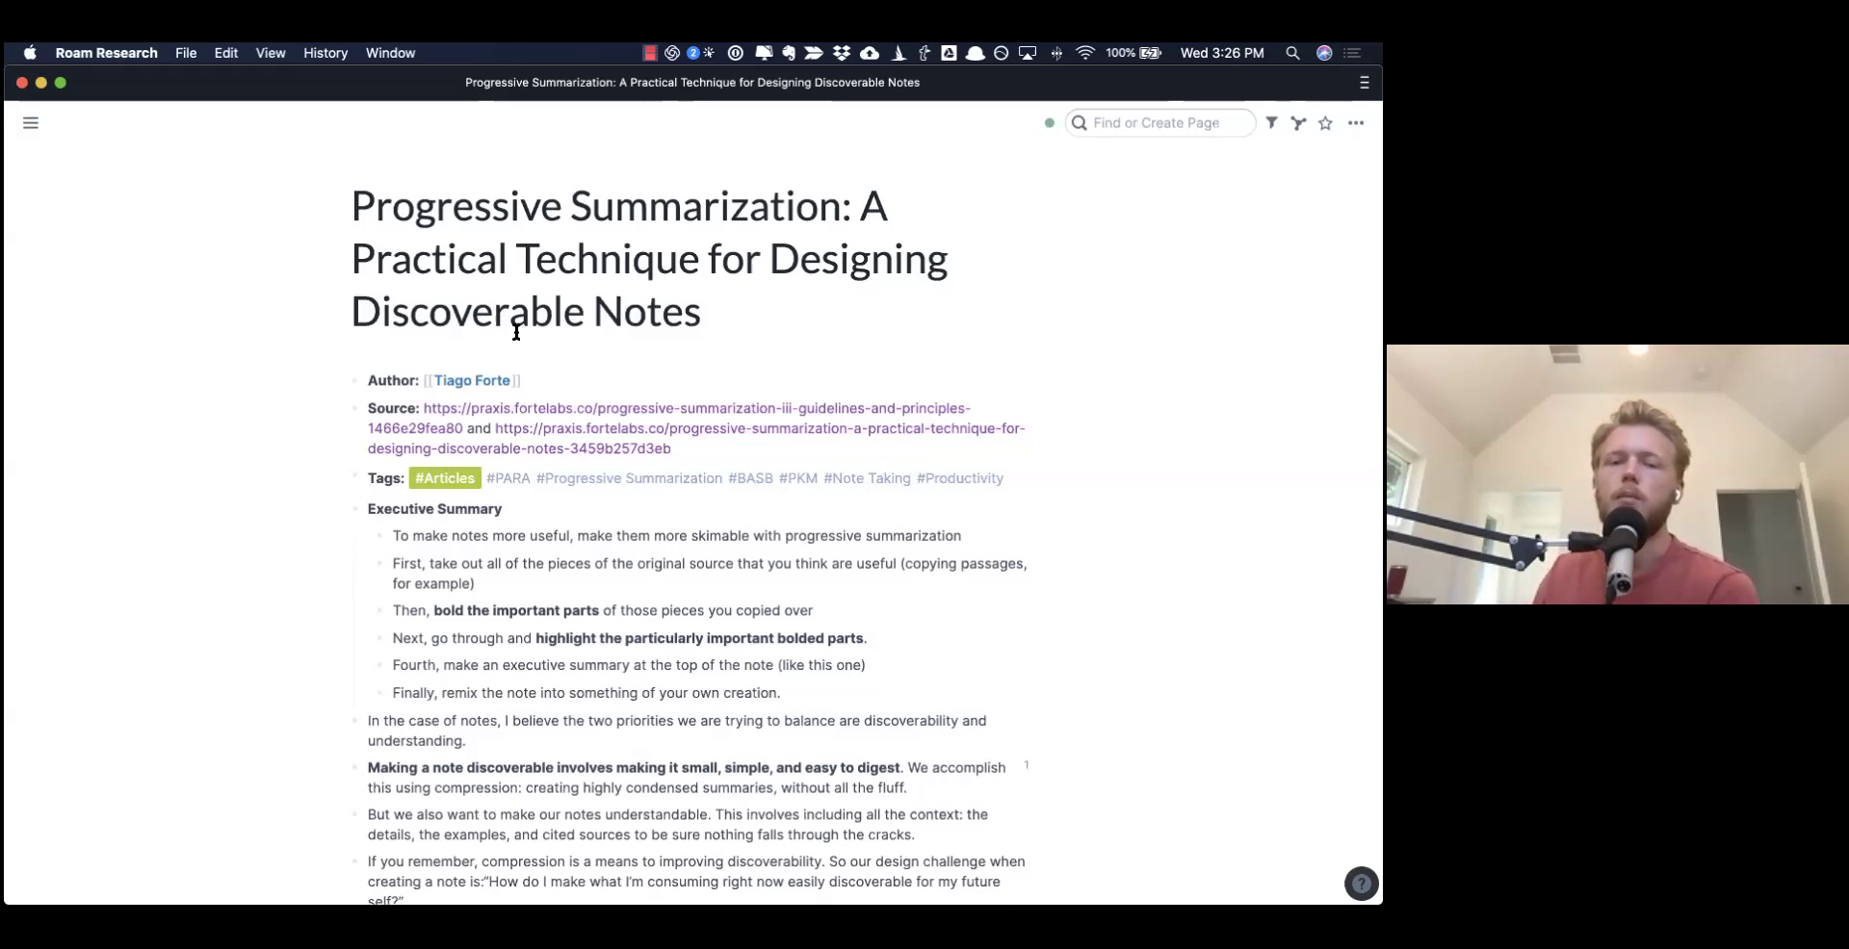
# - Switch from the RoamTutorial graph to the first graph listed under the hosted graphs
pyautogui.moveTo(30, 122)
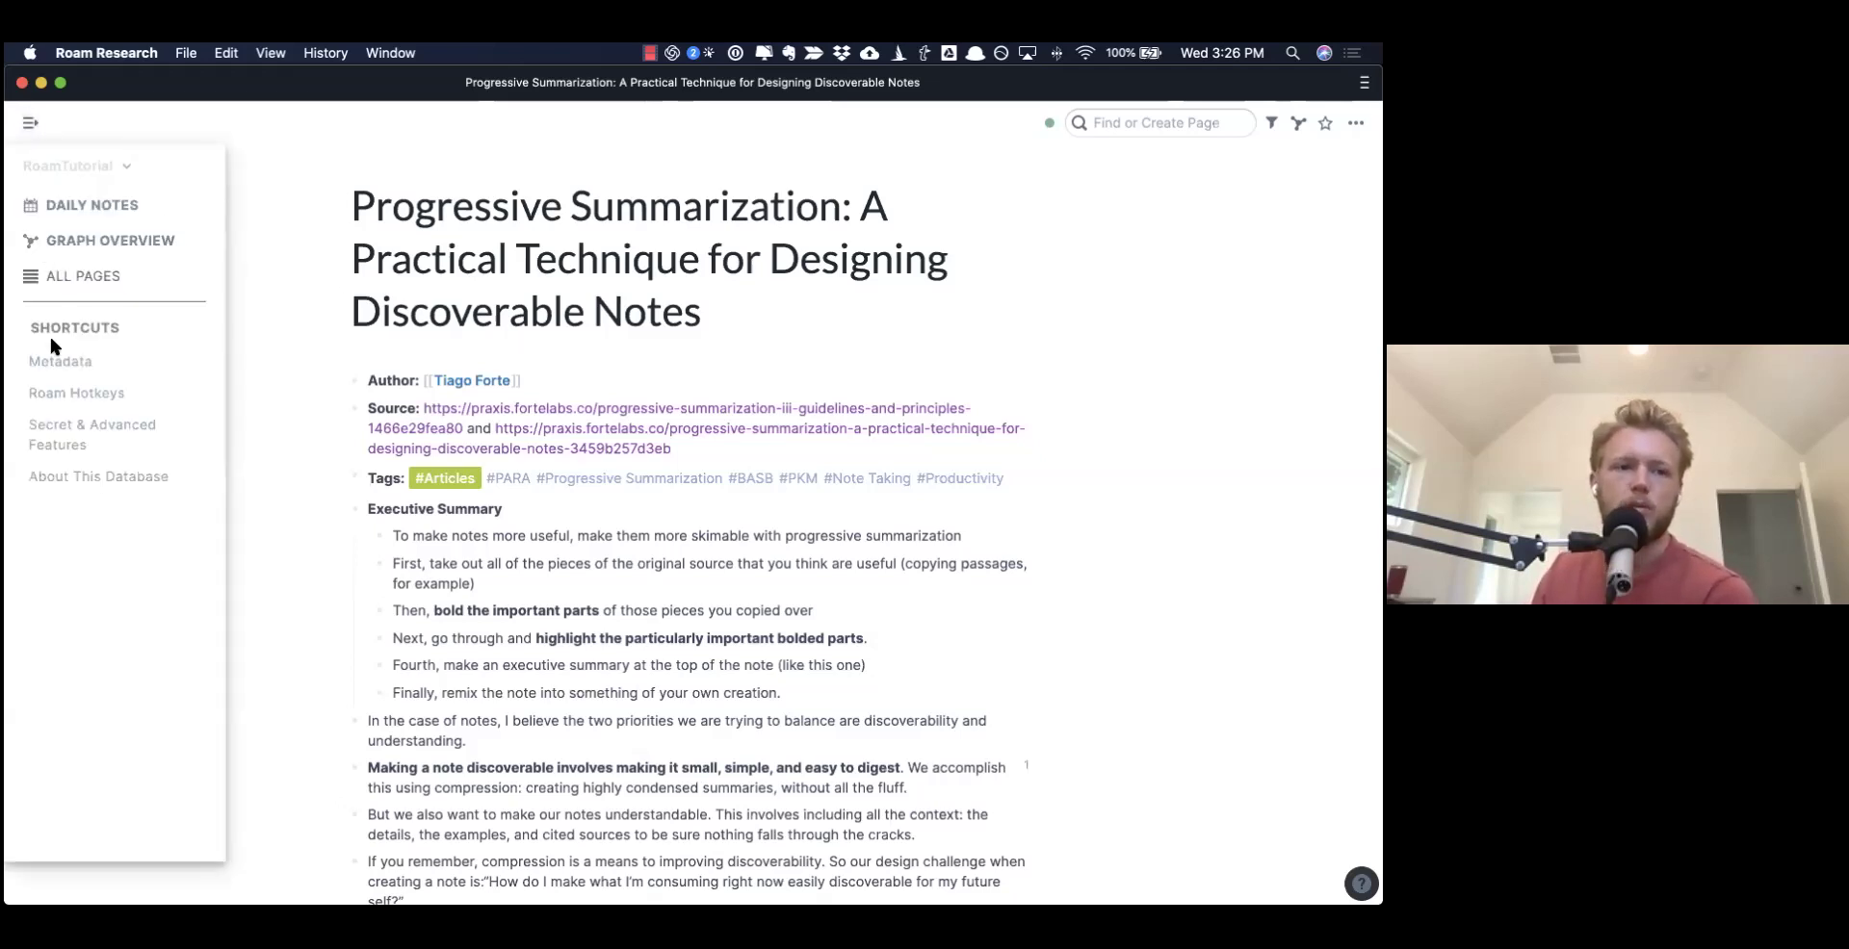
pyautogui.click(77, 170)
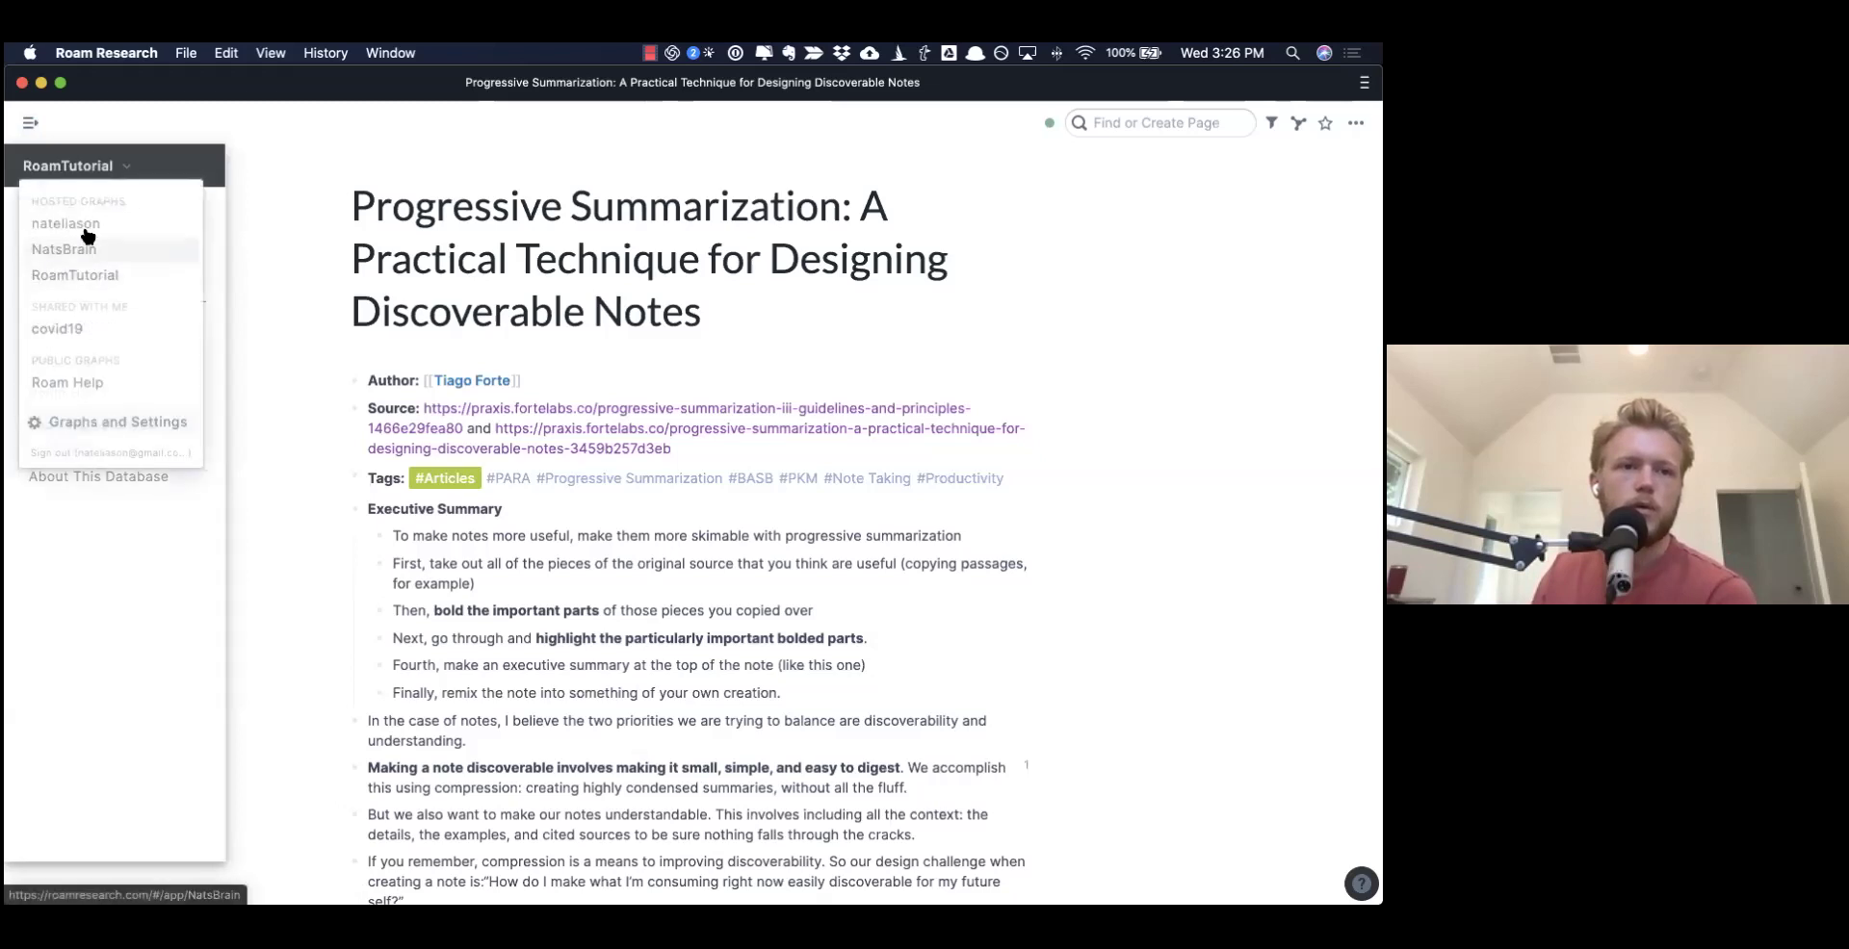
pyautogui.click(85, 228)
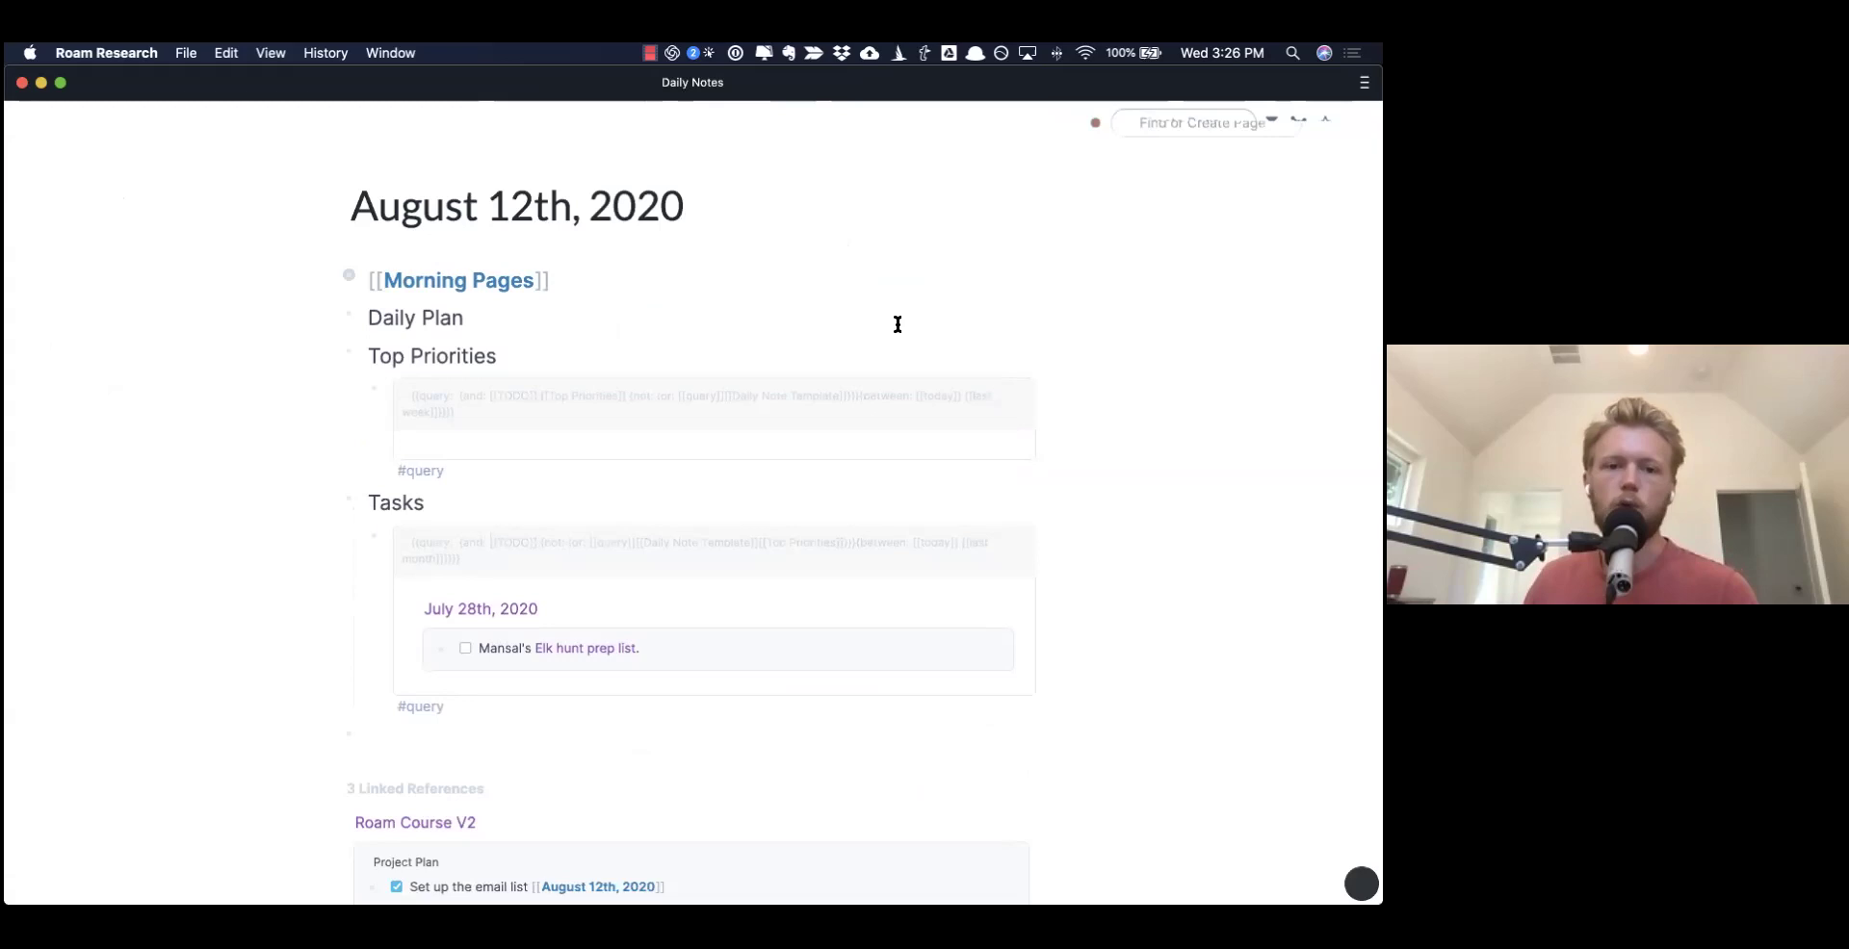
# - Open the Roam Course V2 page from the August 12th, 2020 linked references and look through its outline and references
pyautogui.scroll(-5, 677, 375)
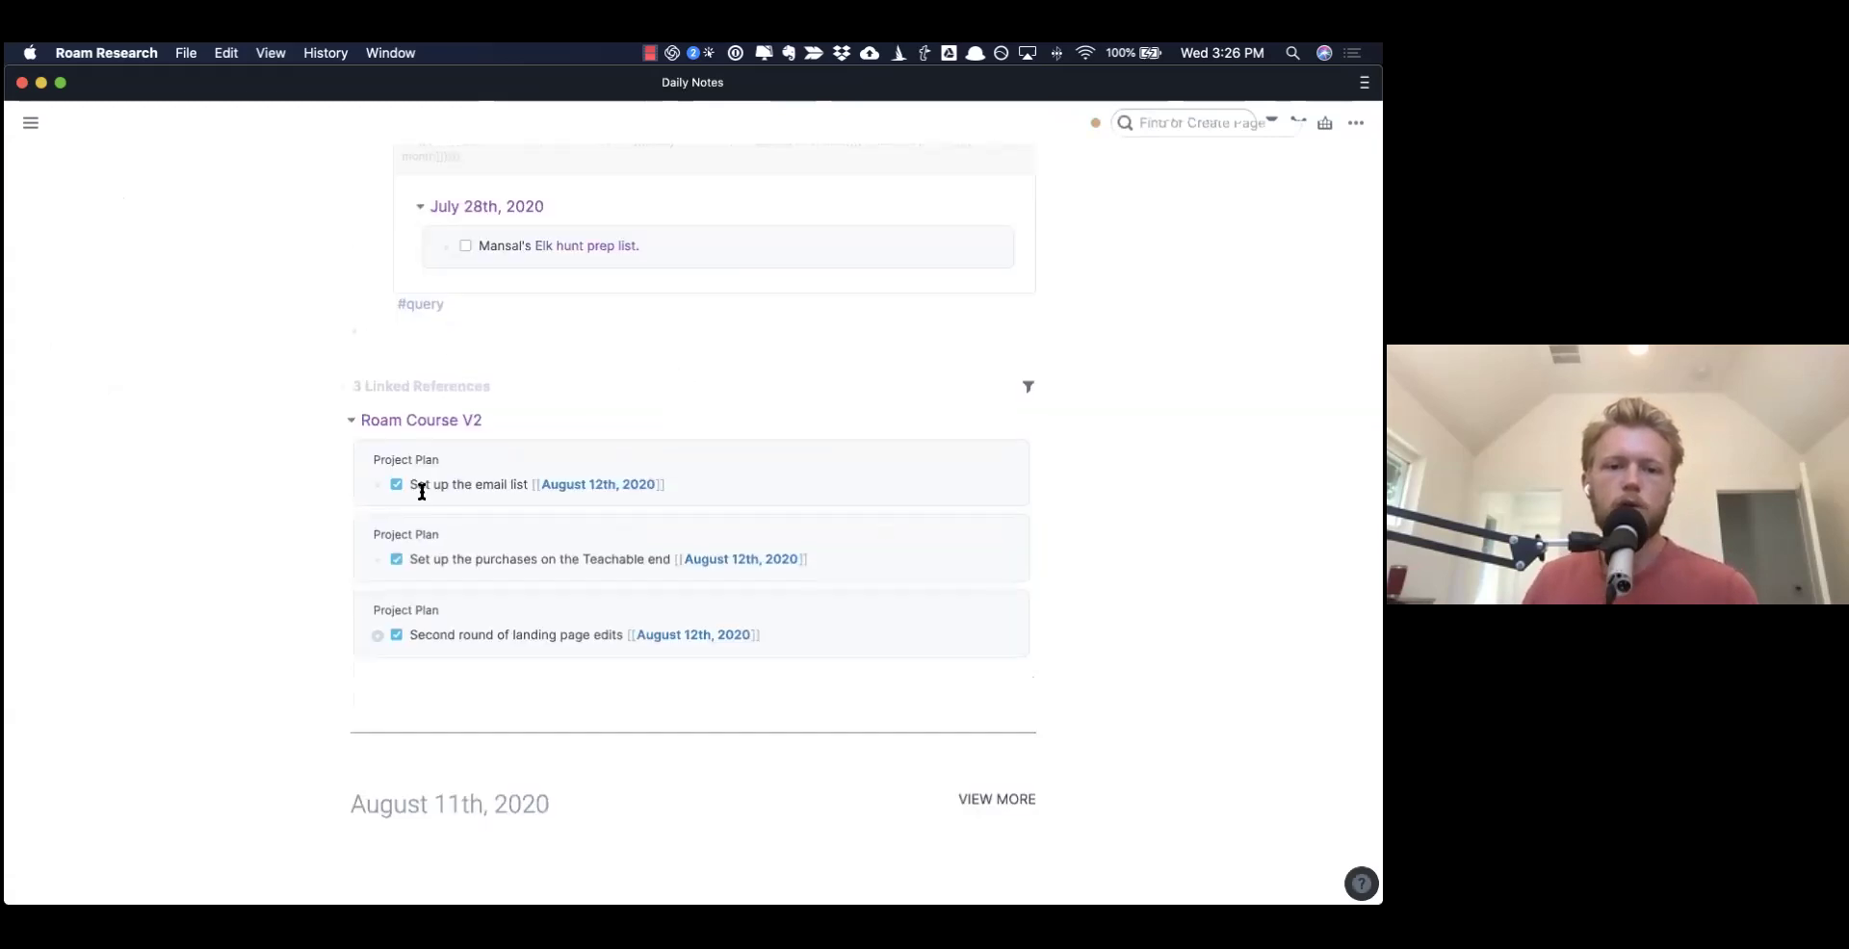
pyautogui.click(401, 422)
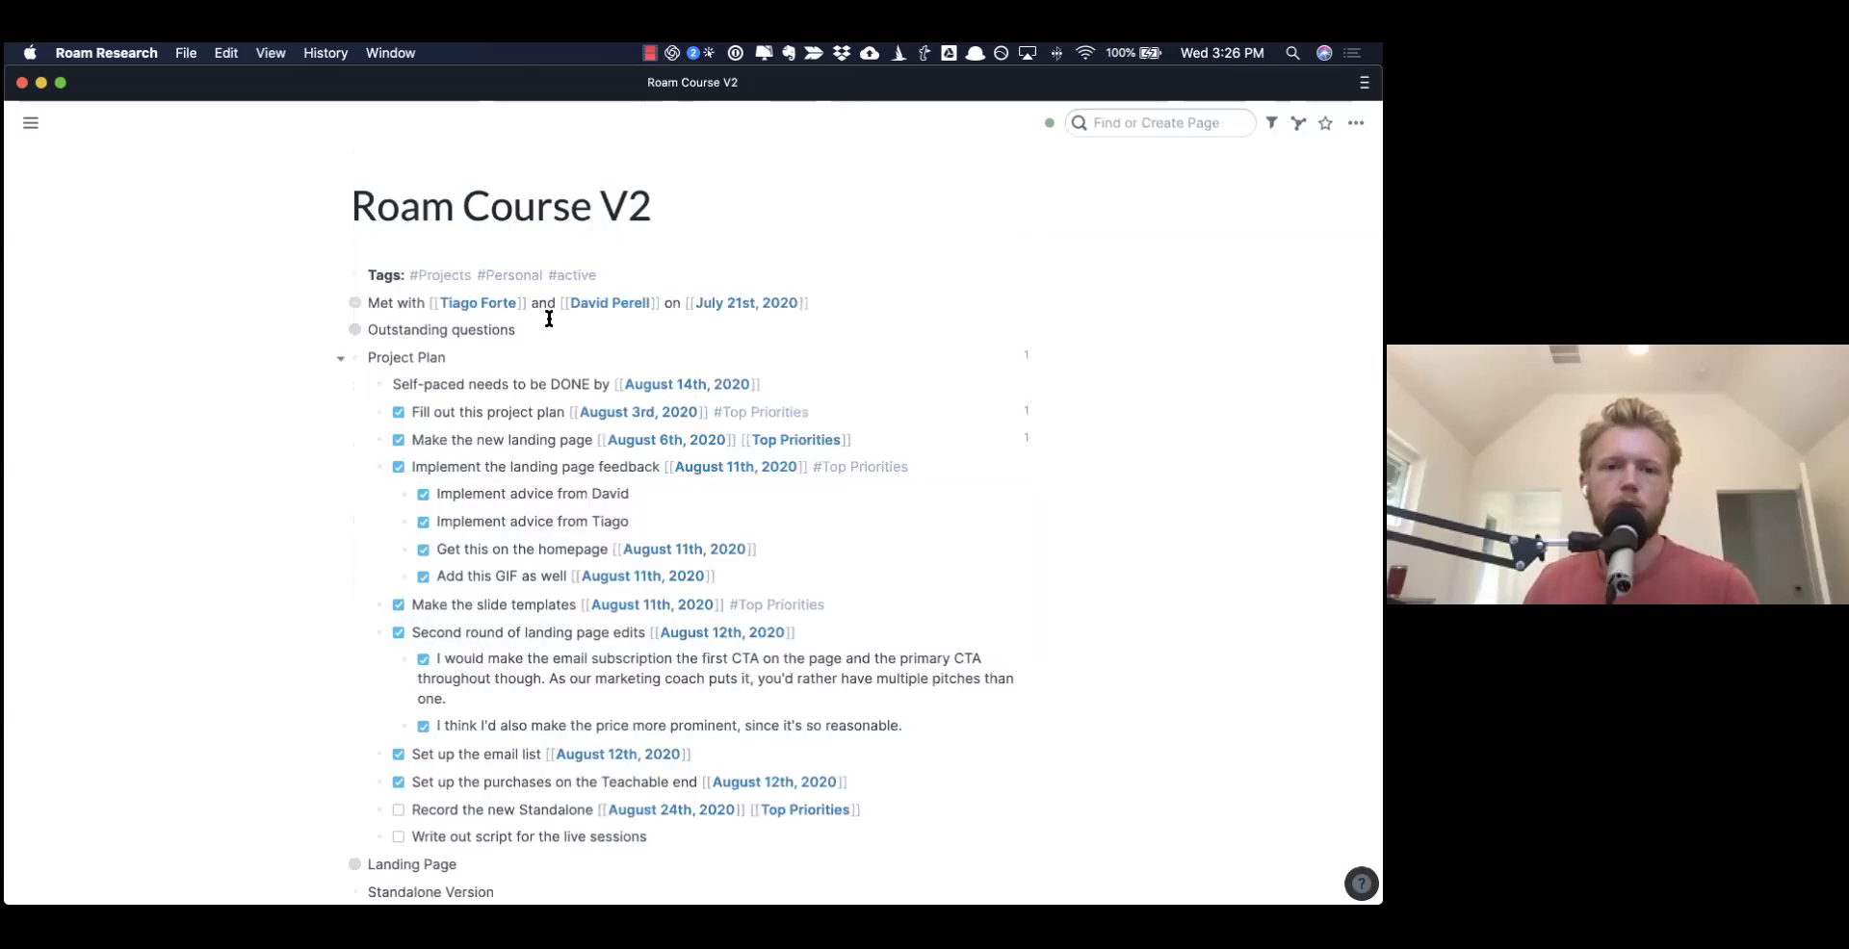
pyautogui.click(339, 307)
pyautogui.click(339, 307)
pyautogui.scroll(-5, 391, 382)
pyautogui.scroll(-15, 395, 390)
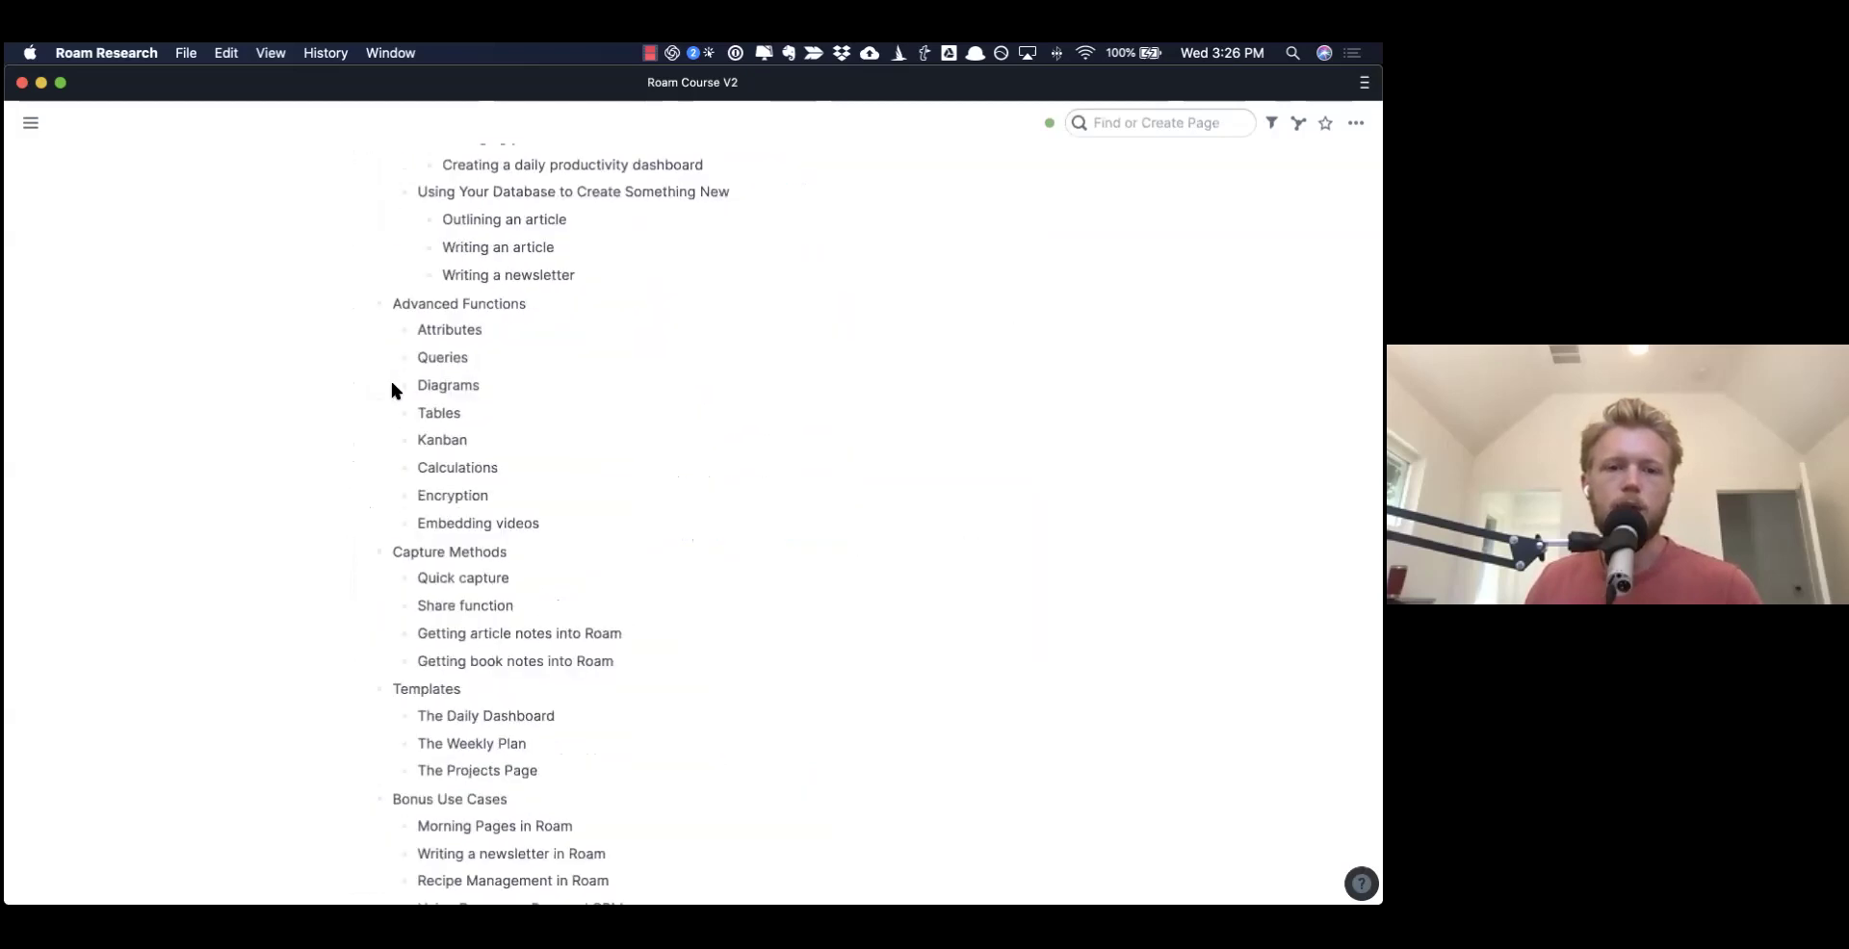
pyautogui.scroll(3, 321, 395)
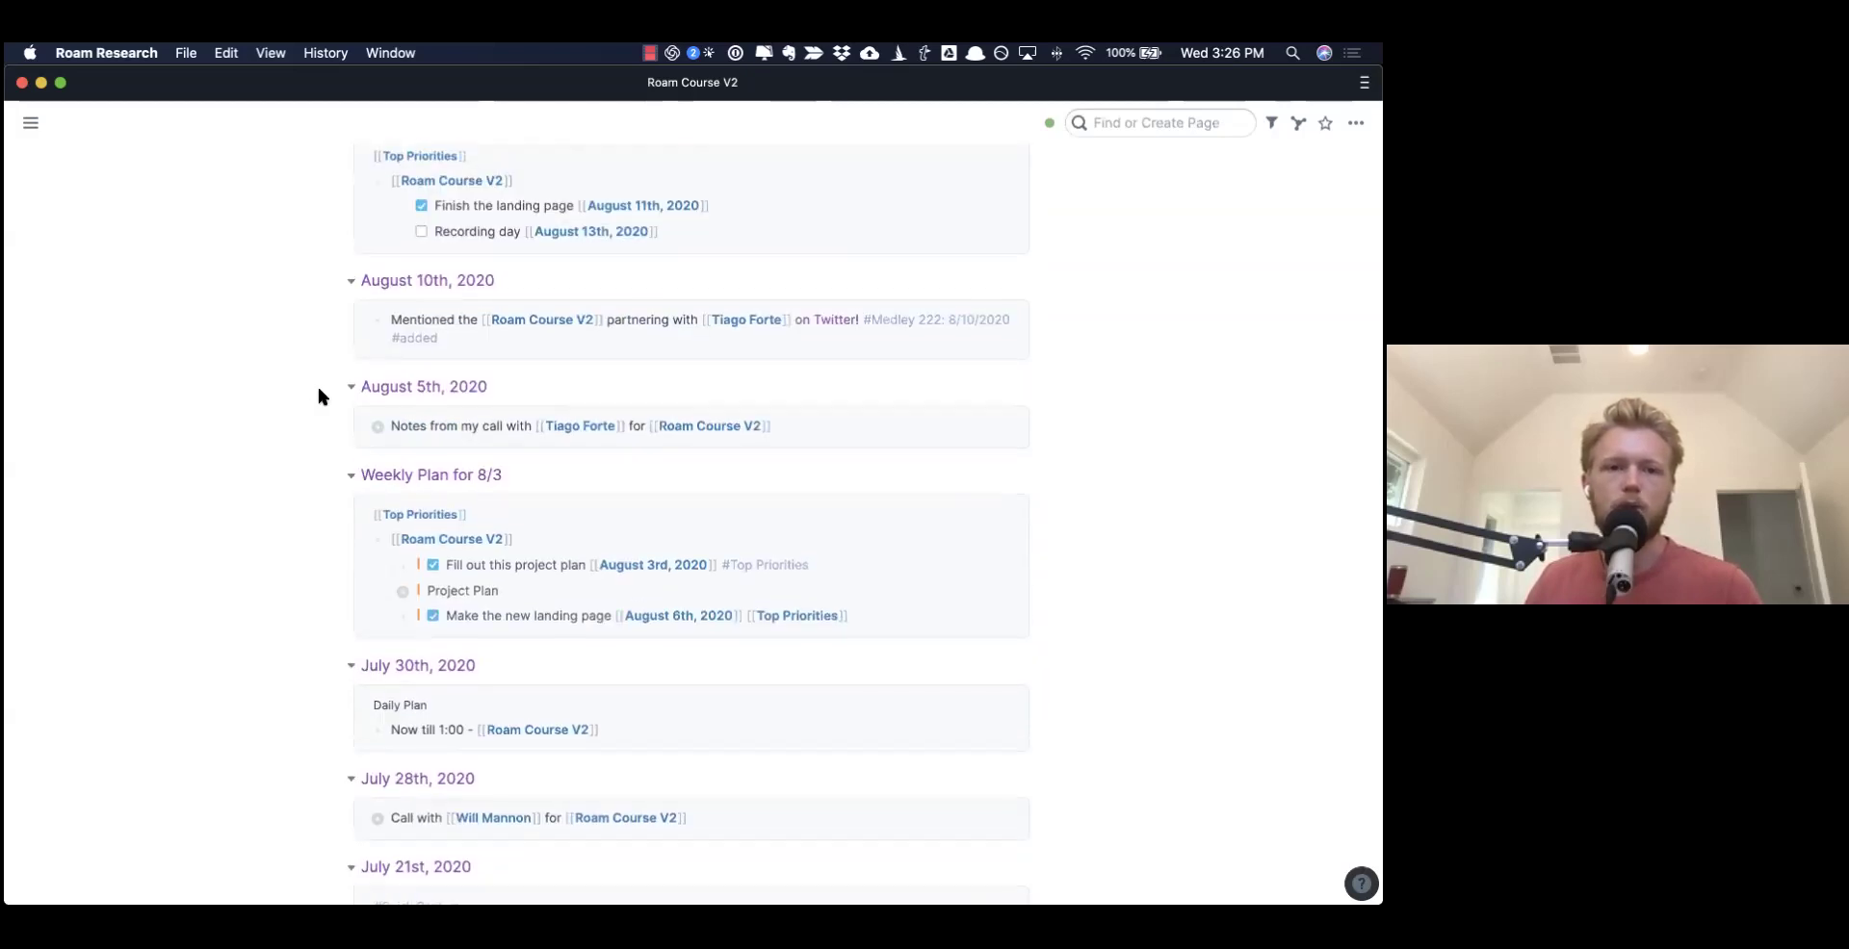
pyautogui.scroll(3, 318, 387)
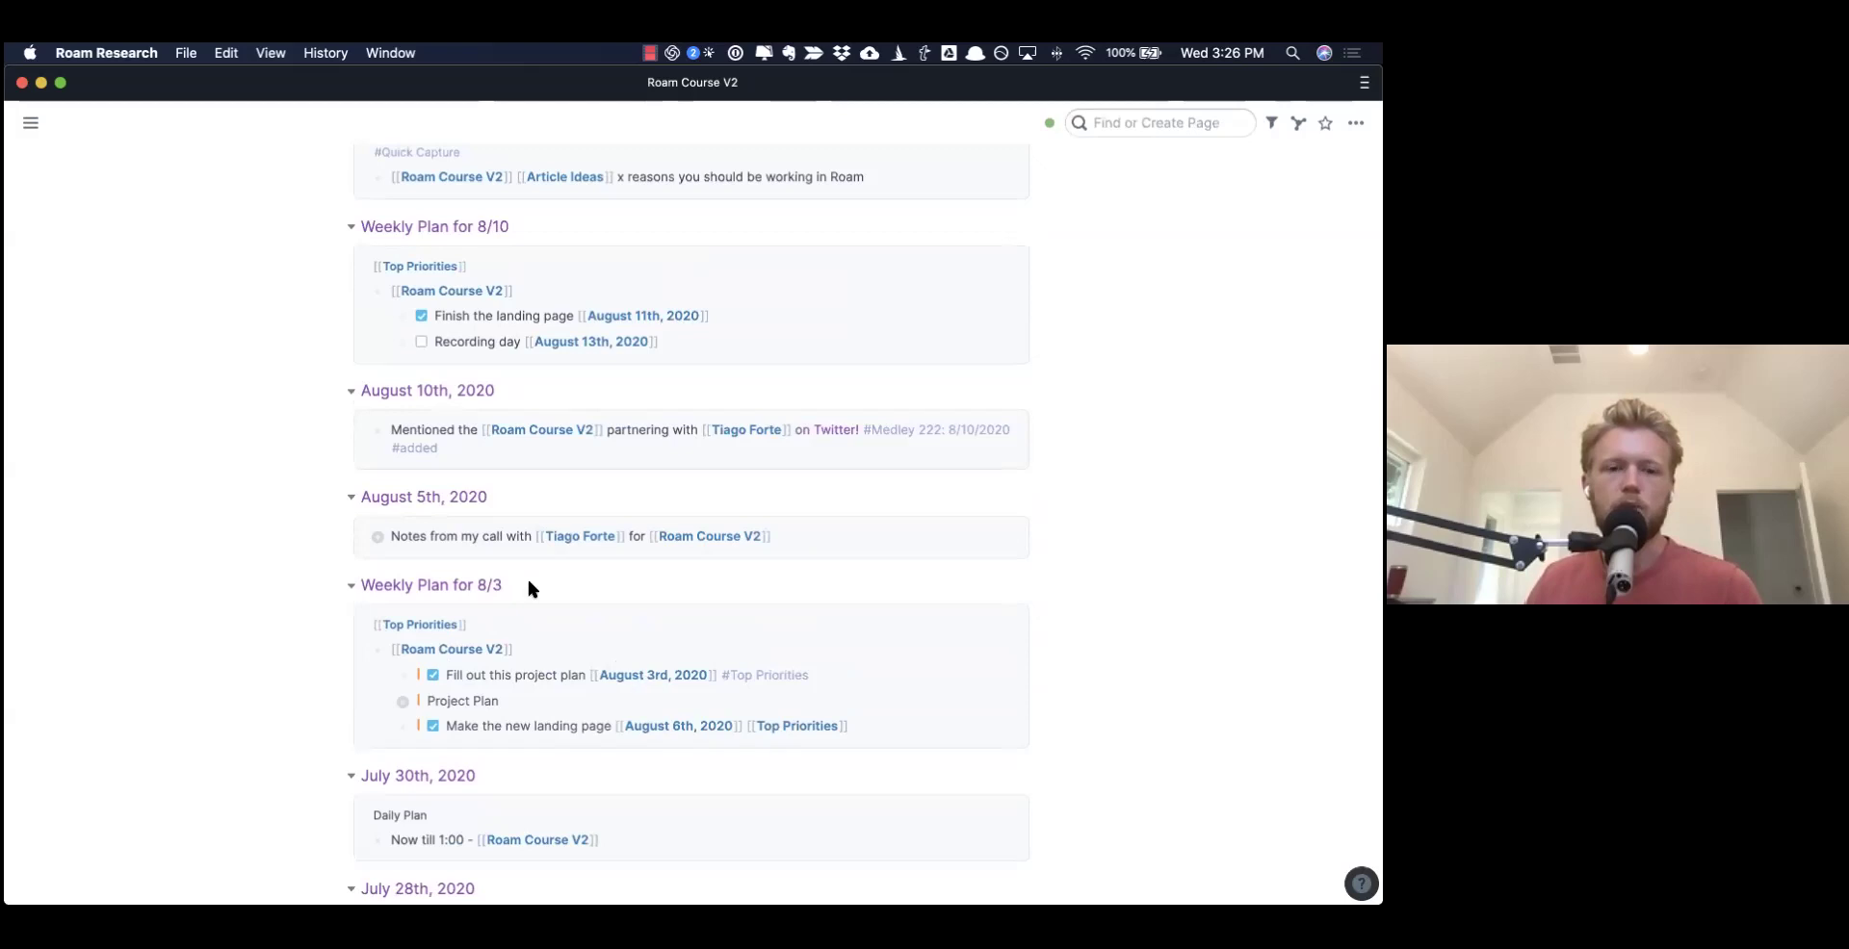
# - Filter the linked references of the Roam Course V2 page to include only those that mention Tiago Forte
pyautogui.scroll(3, 528, 577)
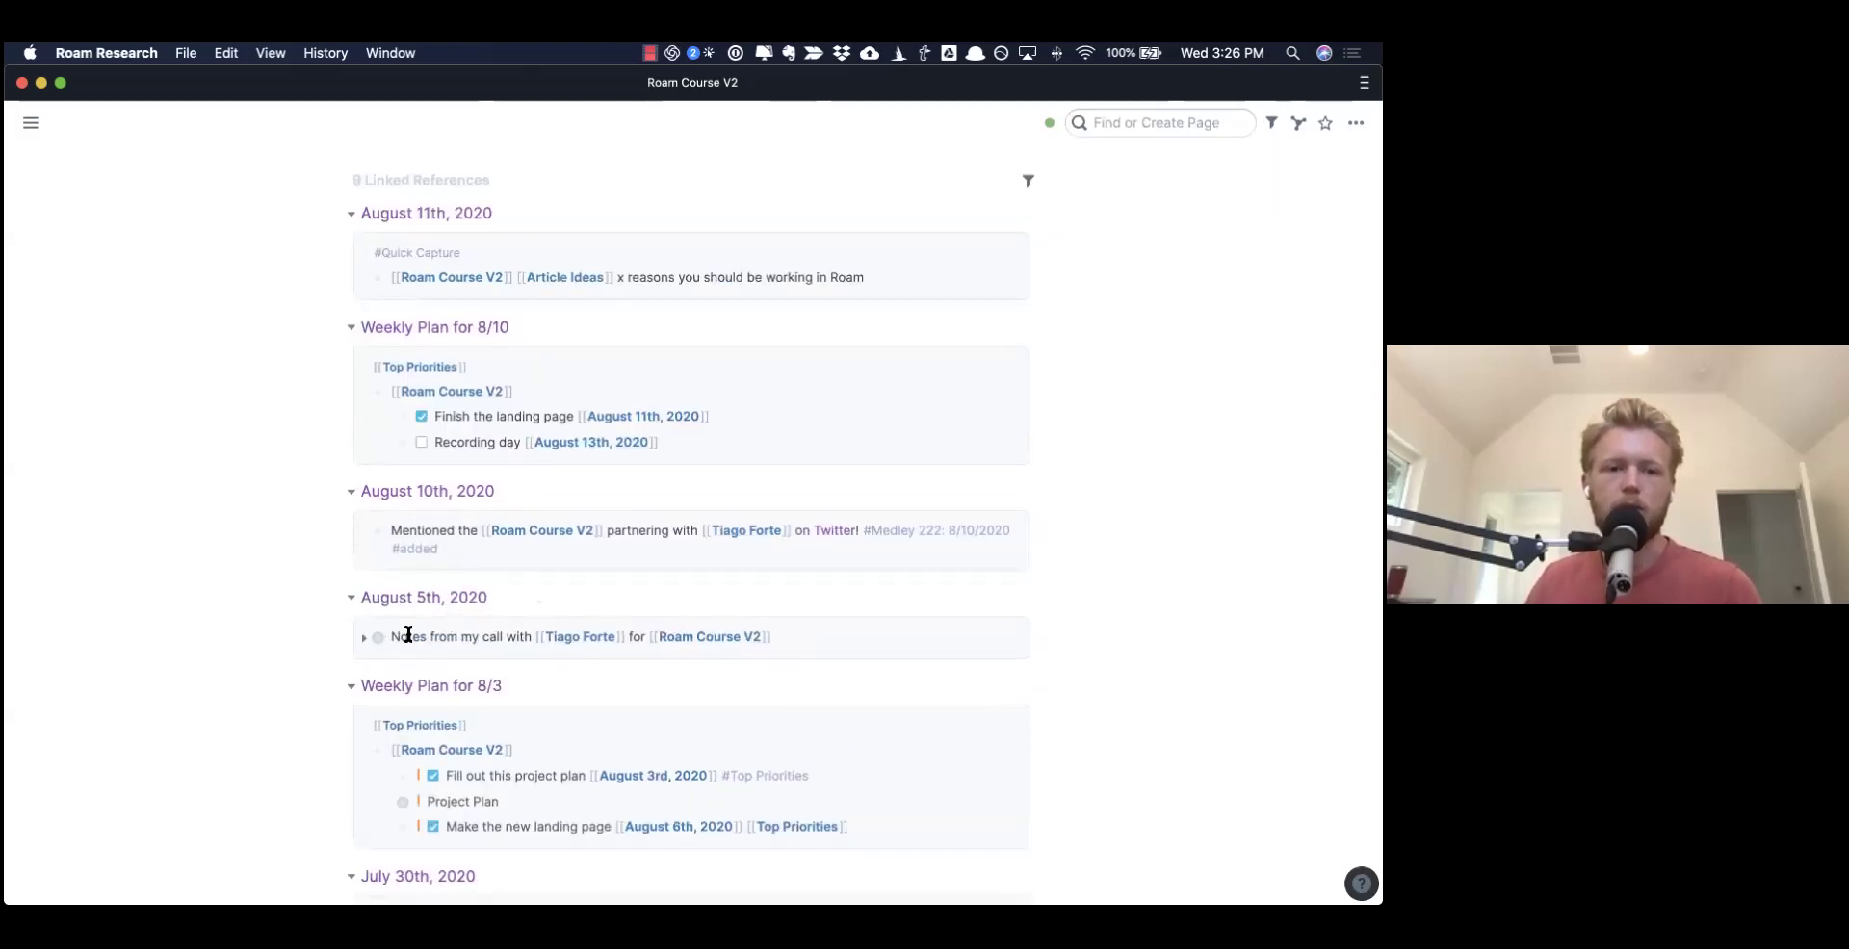
pyautogui.scroll(4, 425, 569)
pyautogui.click(421, 573)
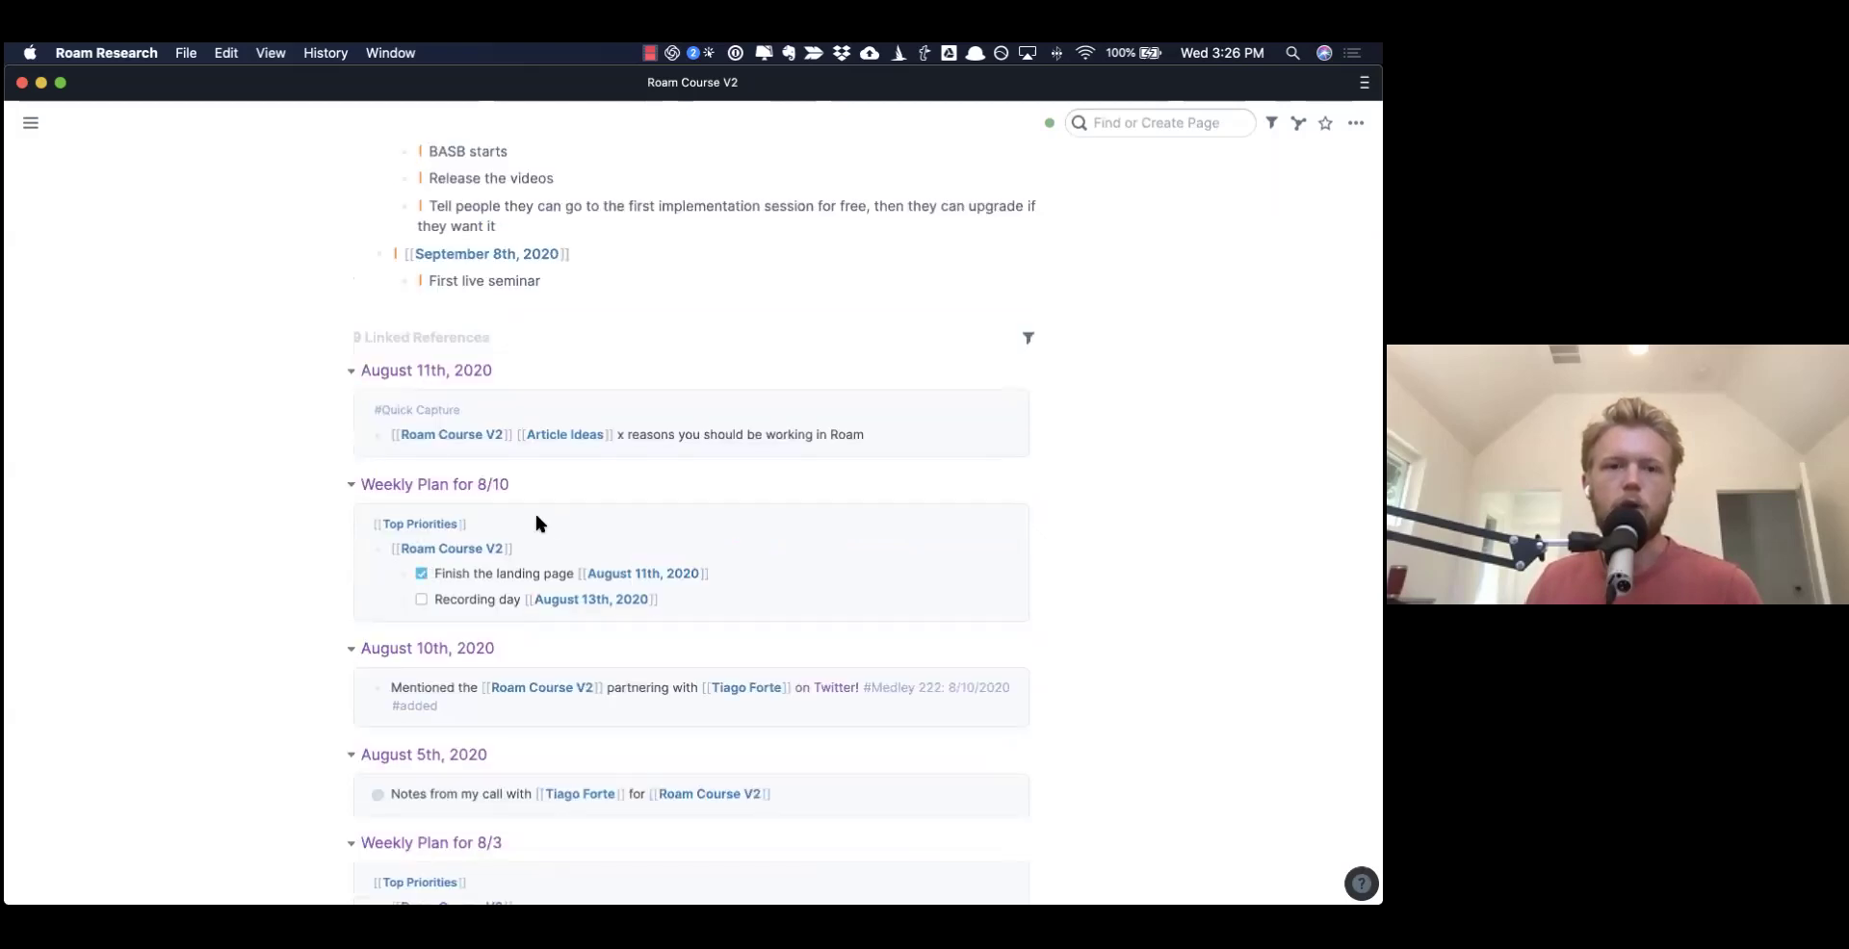
pyautogui.scroll(-3, 481, 578)
pyautogui.scroll(3, 786, 616)
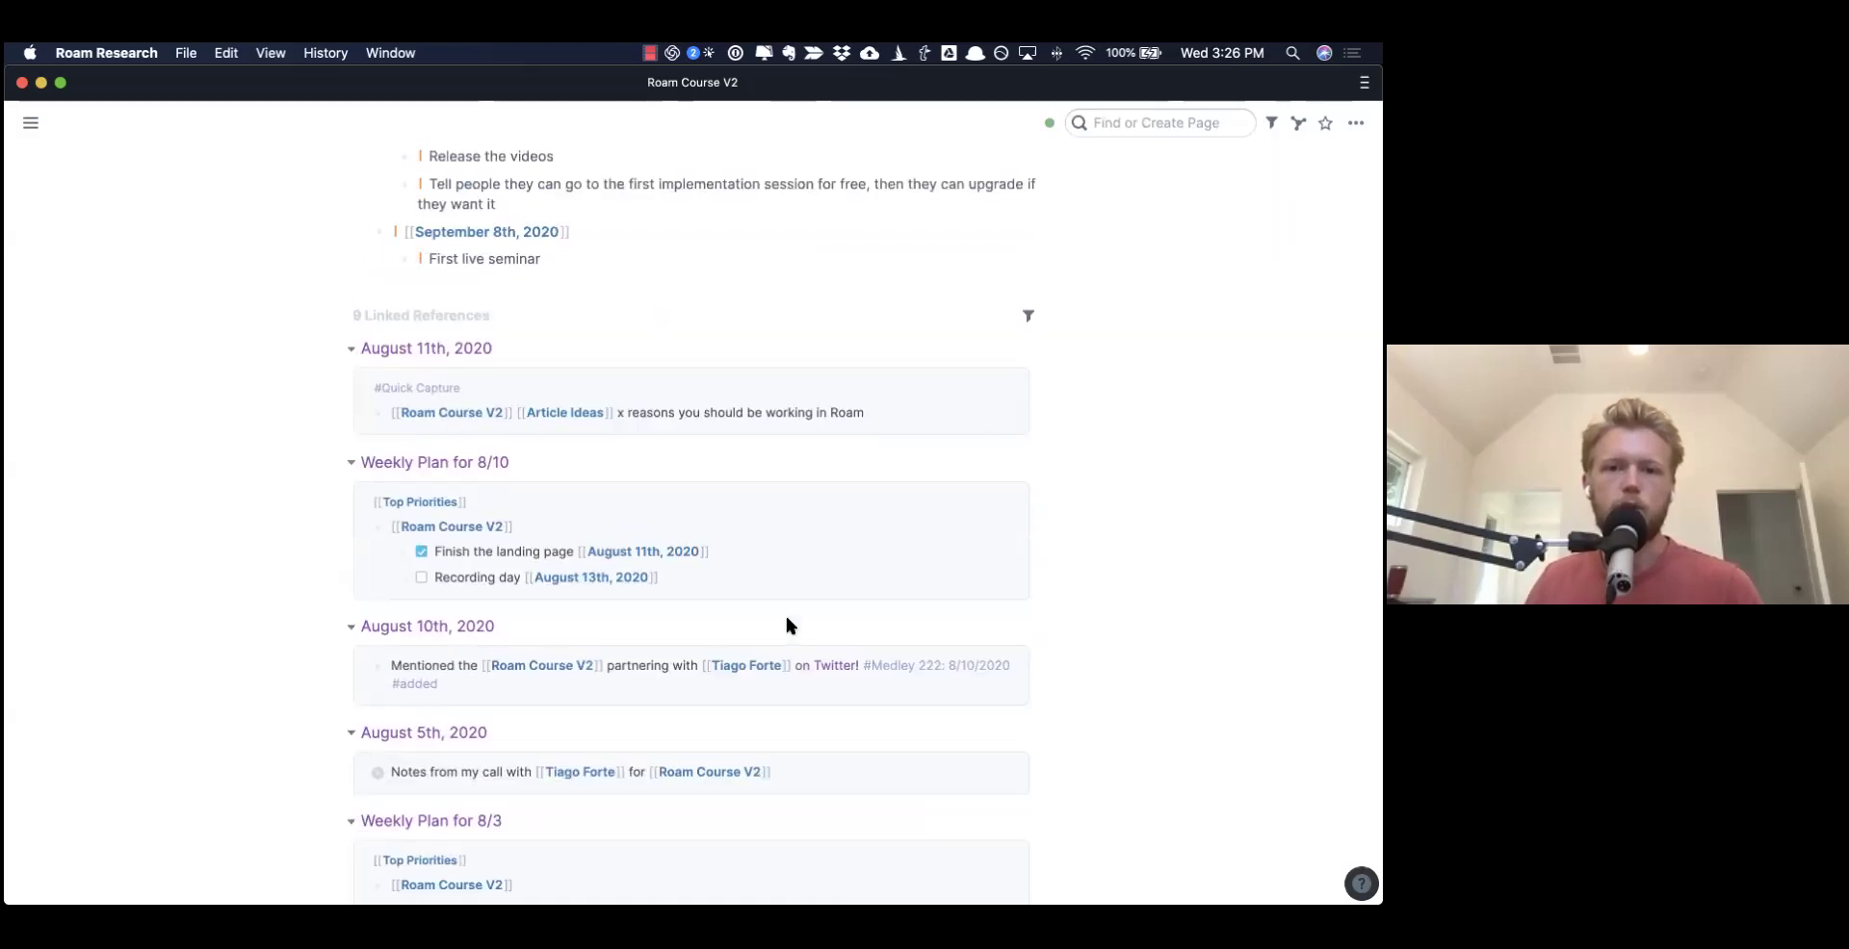
pyautogui.click(1036, 319)
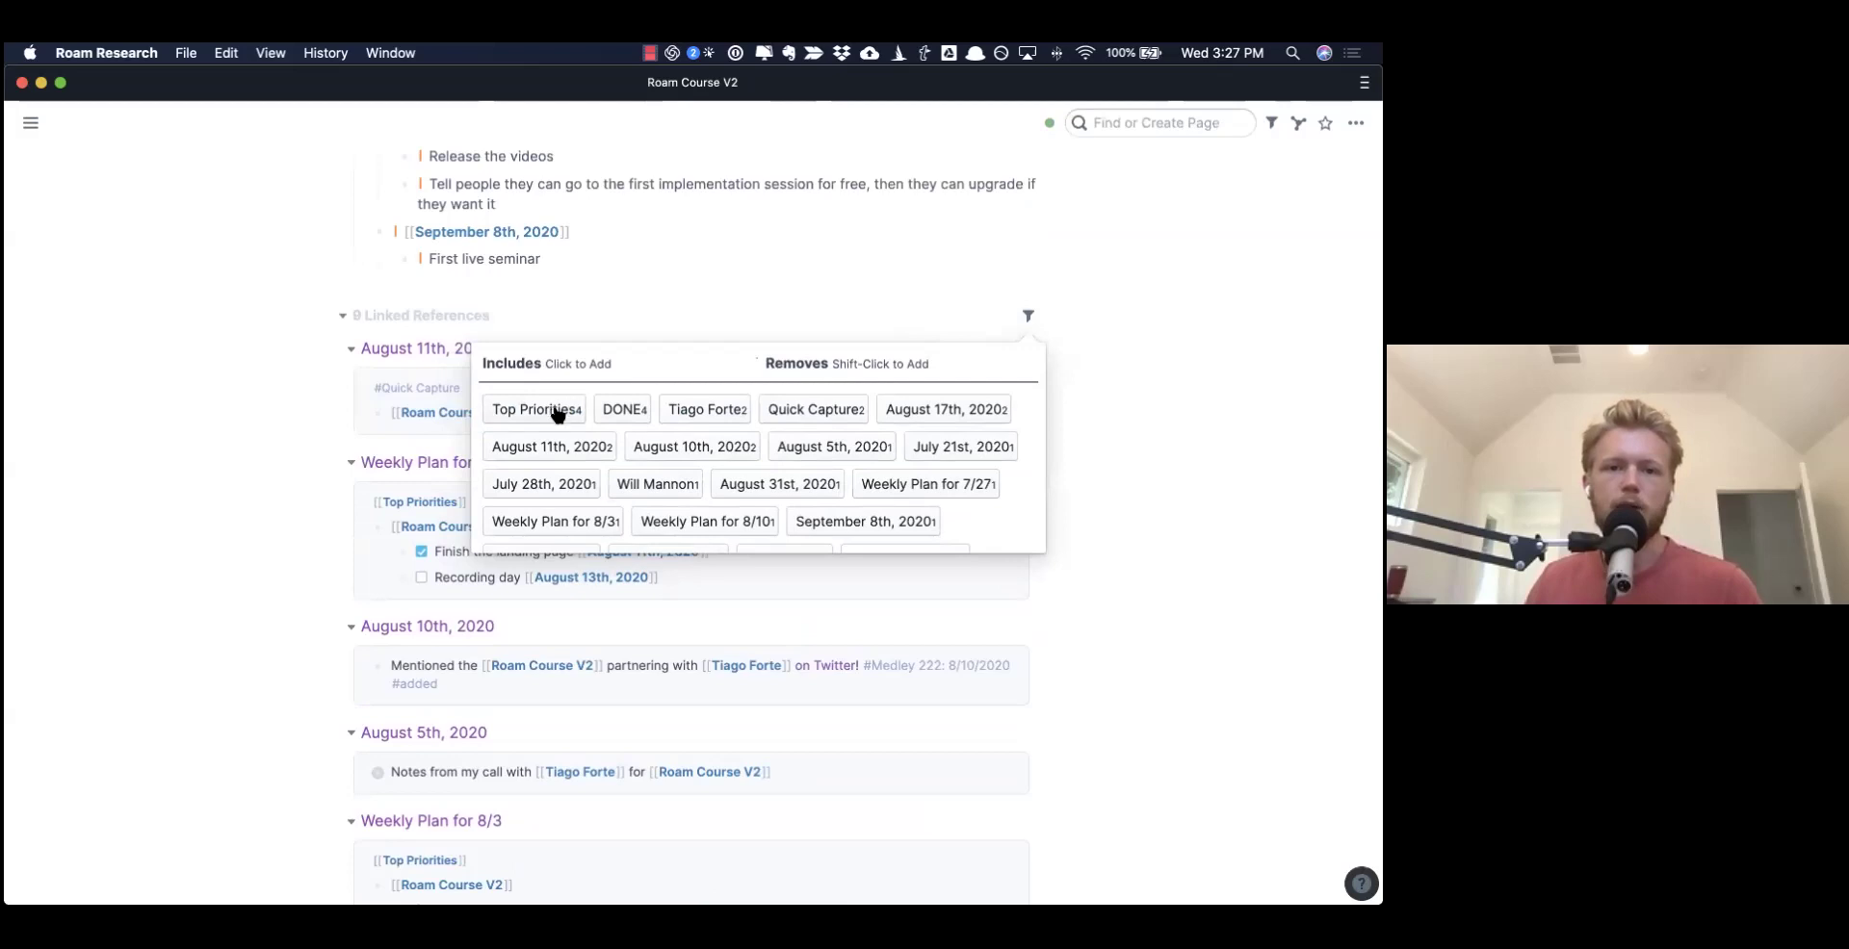
pyautogui.click(710, 413)
pyautogui.click(294, 512)
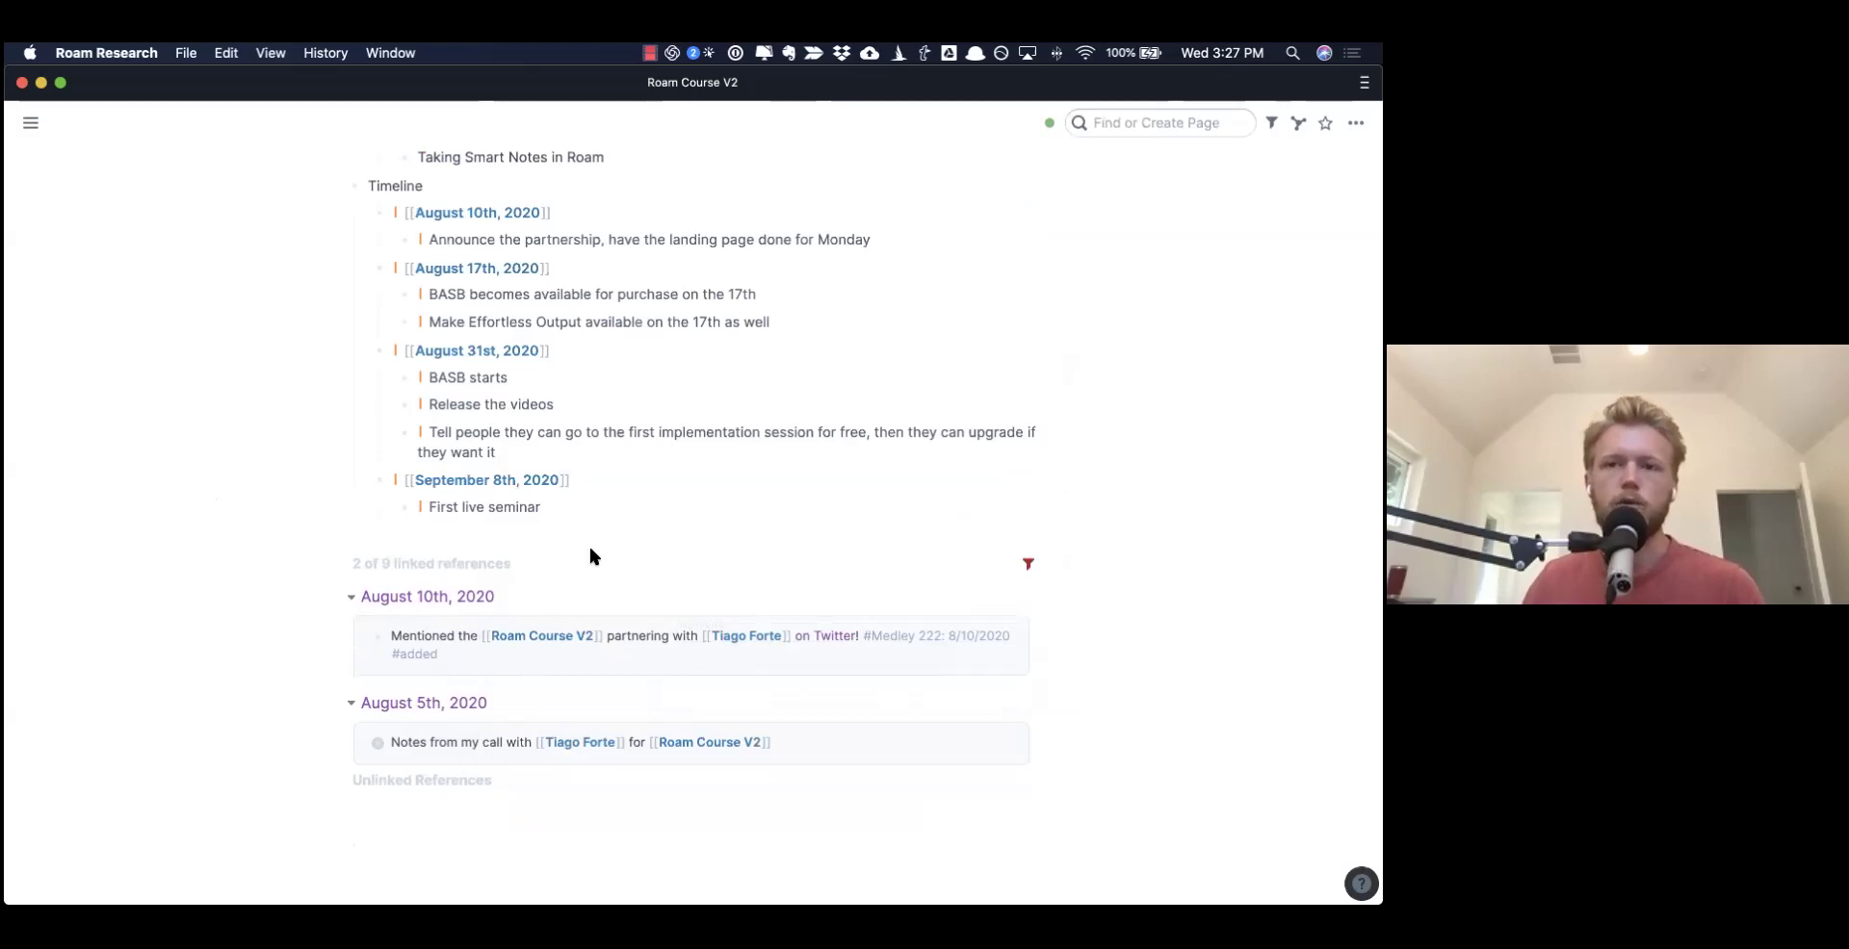
pyautogui.scroll(15, 591, 557)
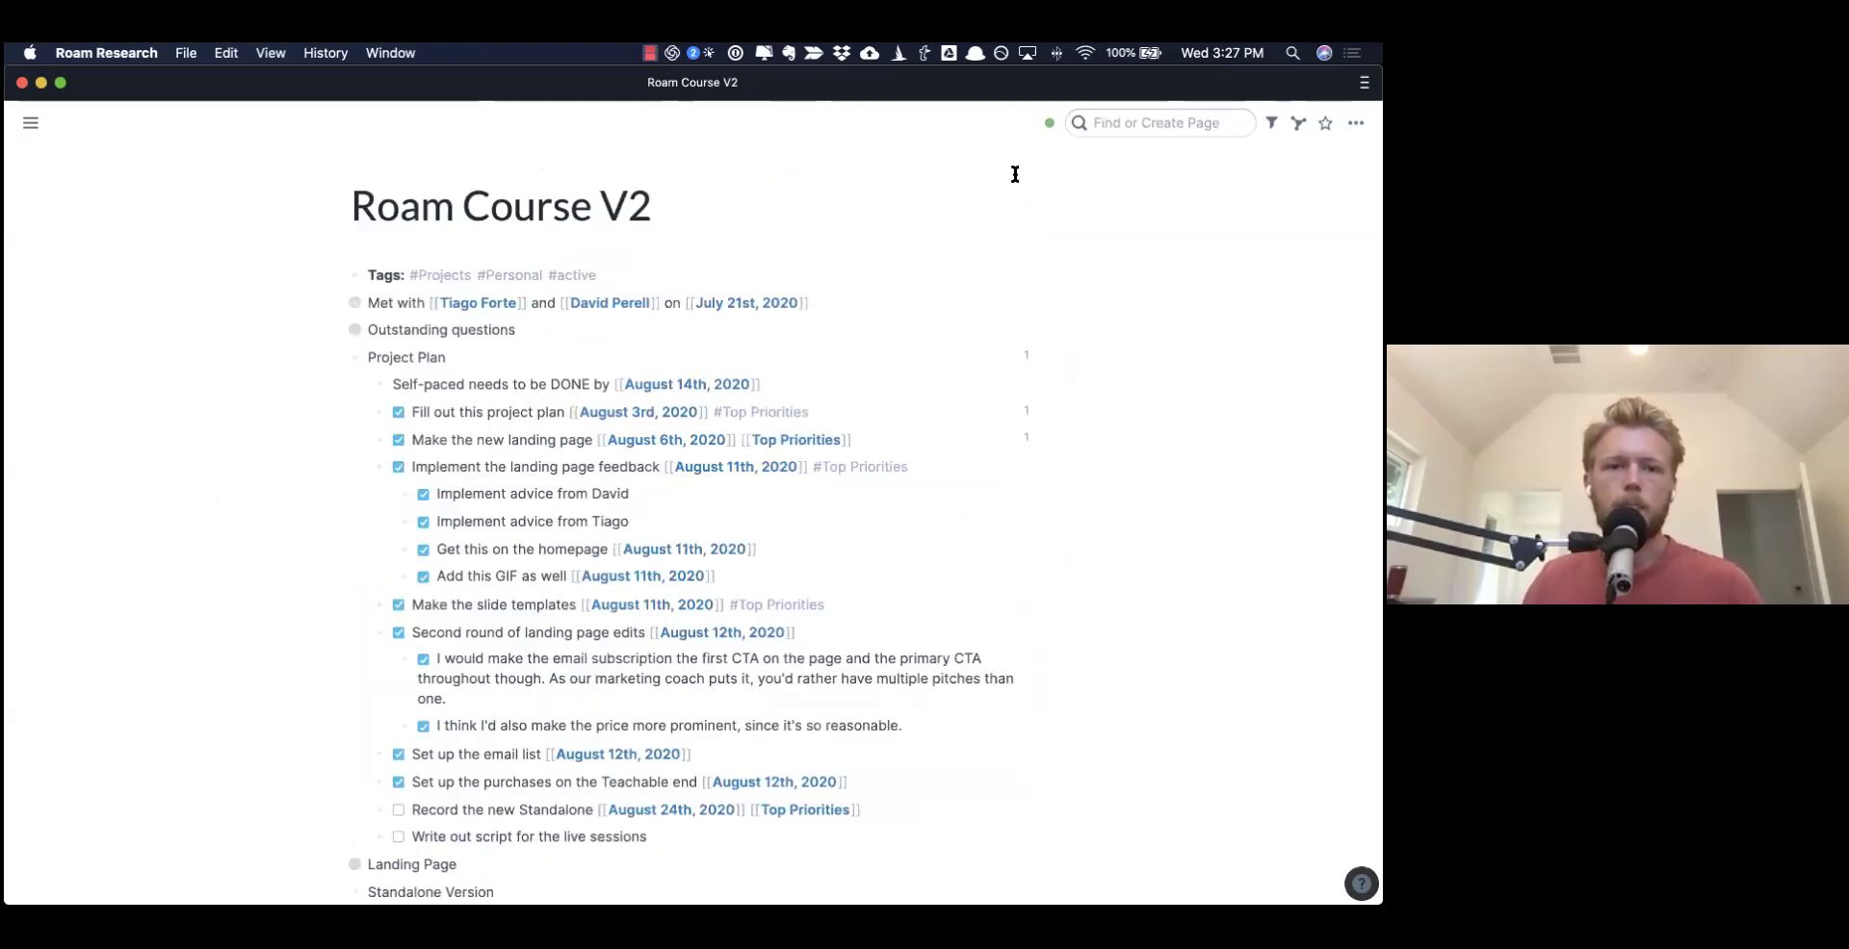
# - Search for "uyg", open the Uyghurs page and look through its linked references
pyautogui.click(1094, 124)
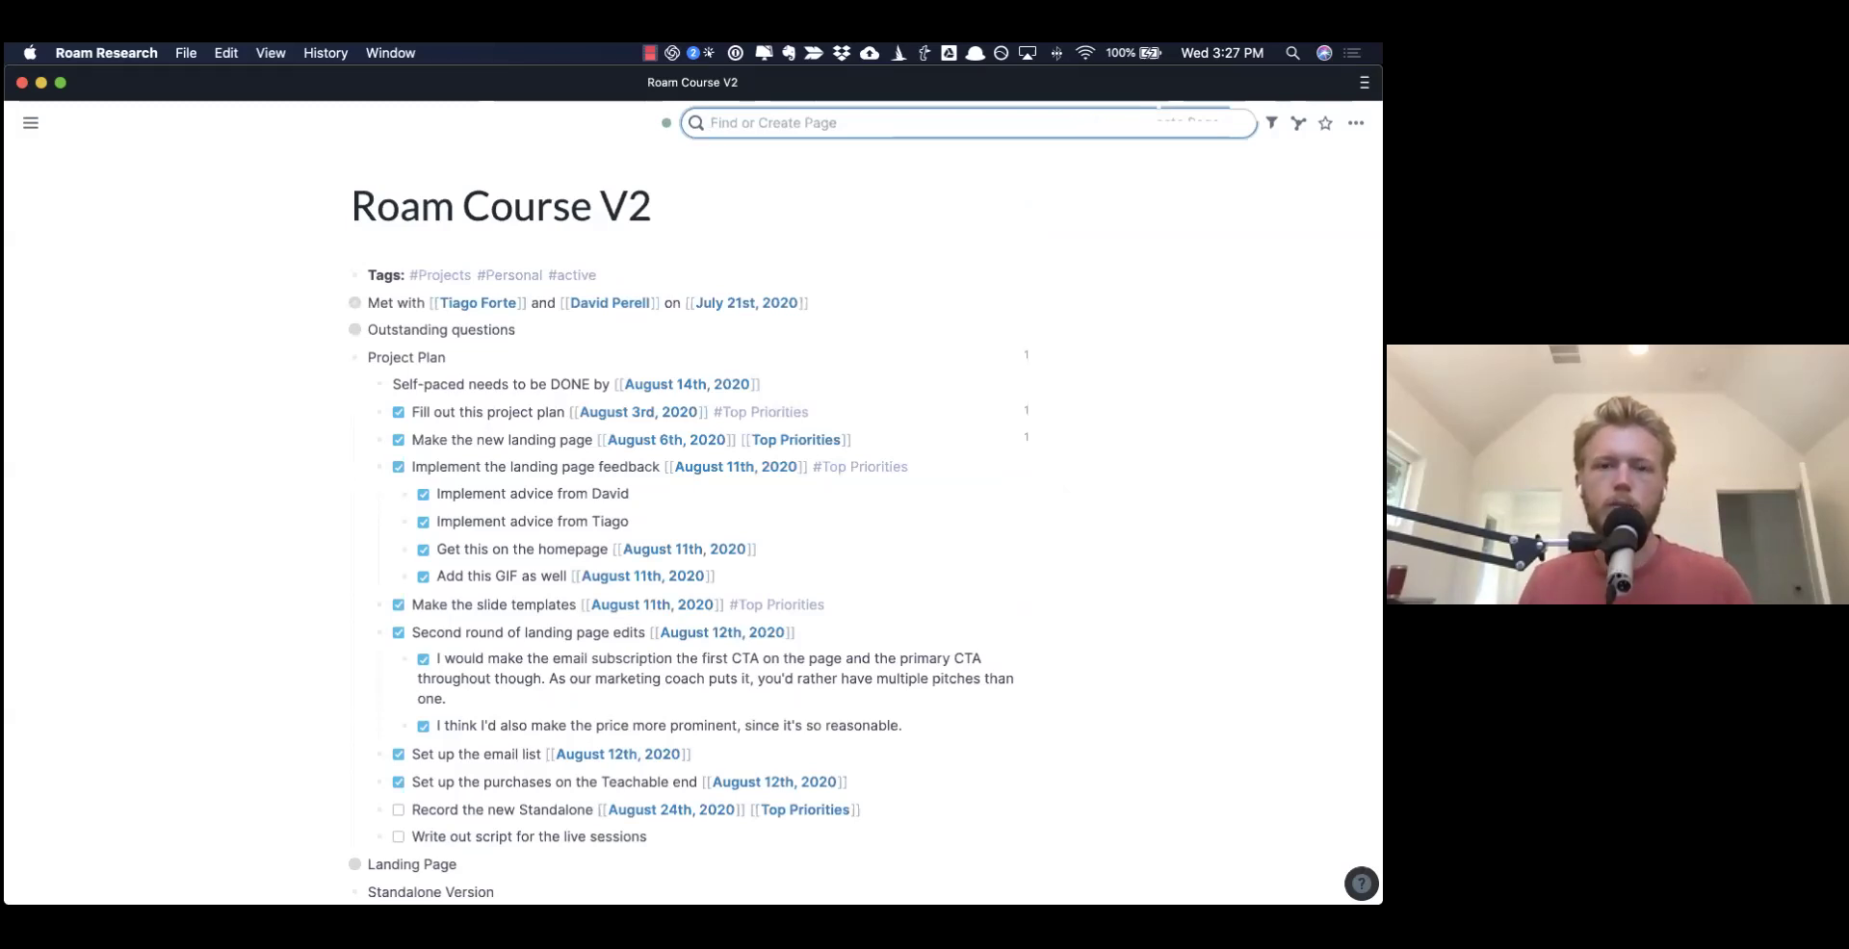
pyautogui.write('uig')
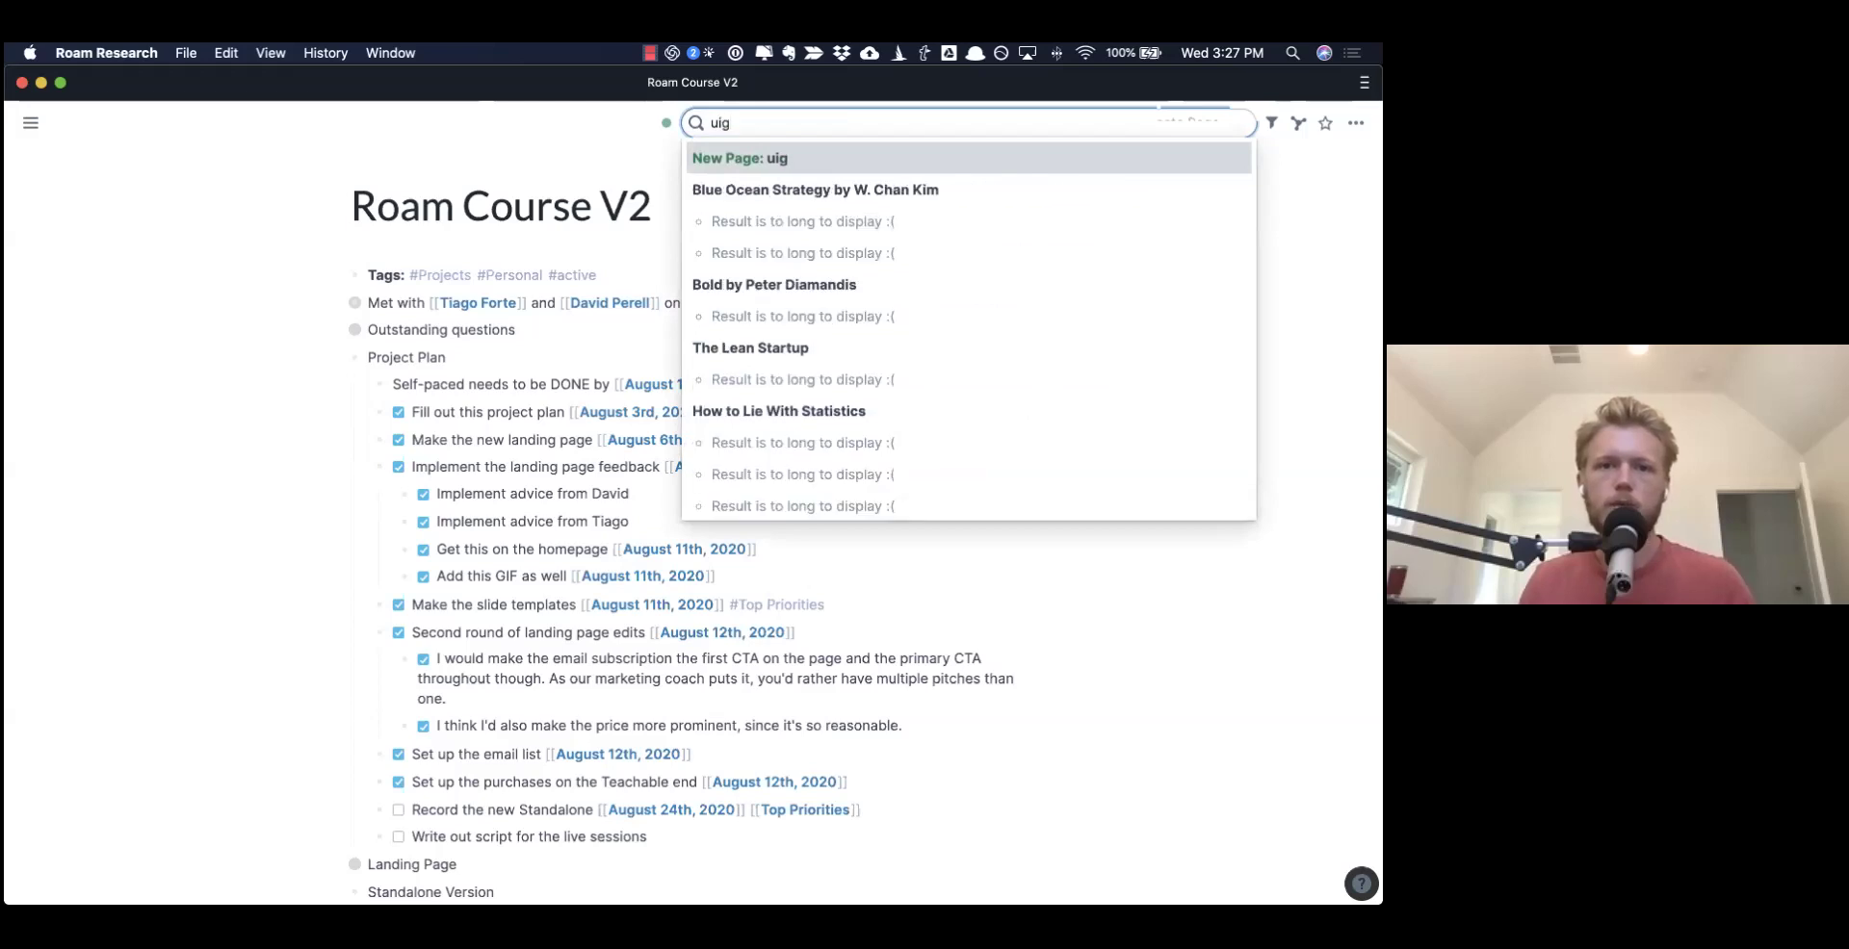
pyautogui.press('BackSpace')
pyautogui.press('BackSpace')
pyautogui.write('yg')
pyautogui.press('Down')
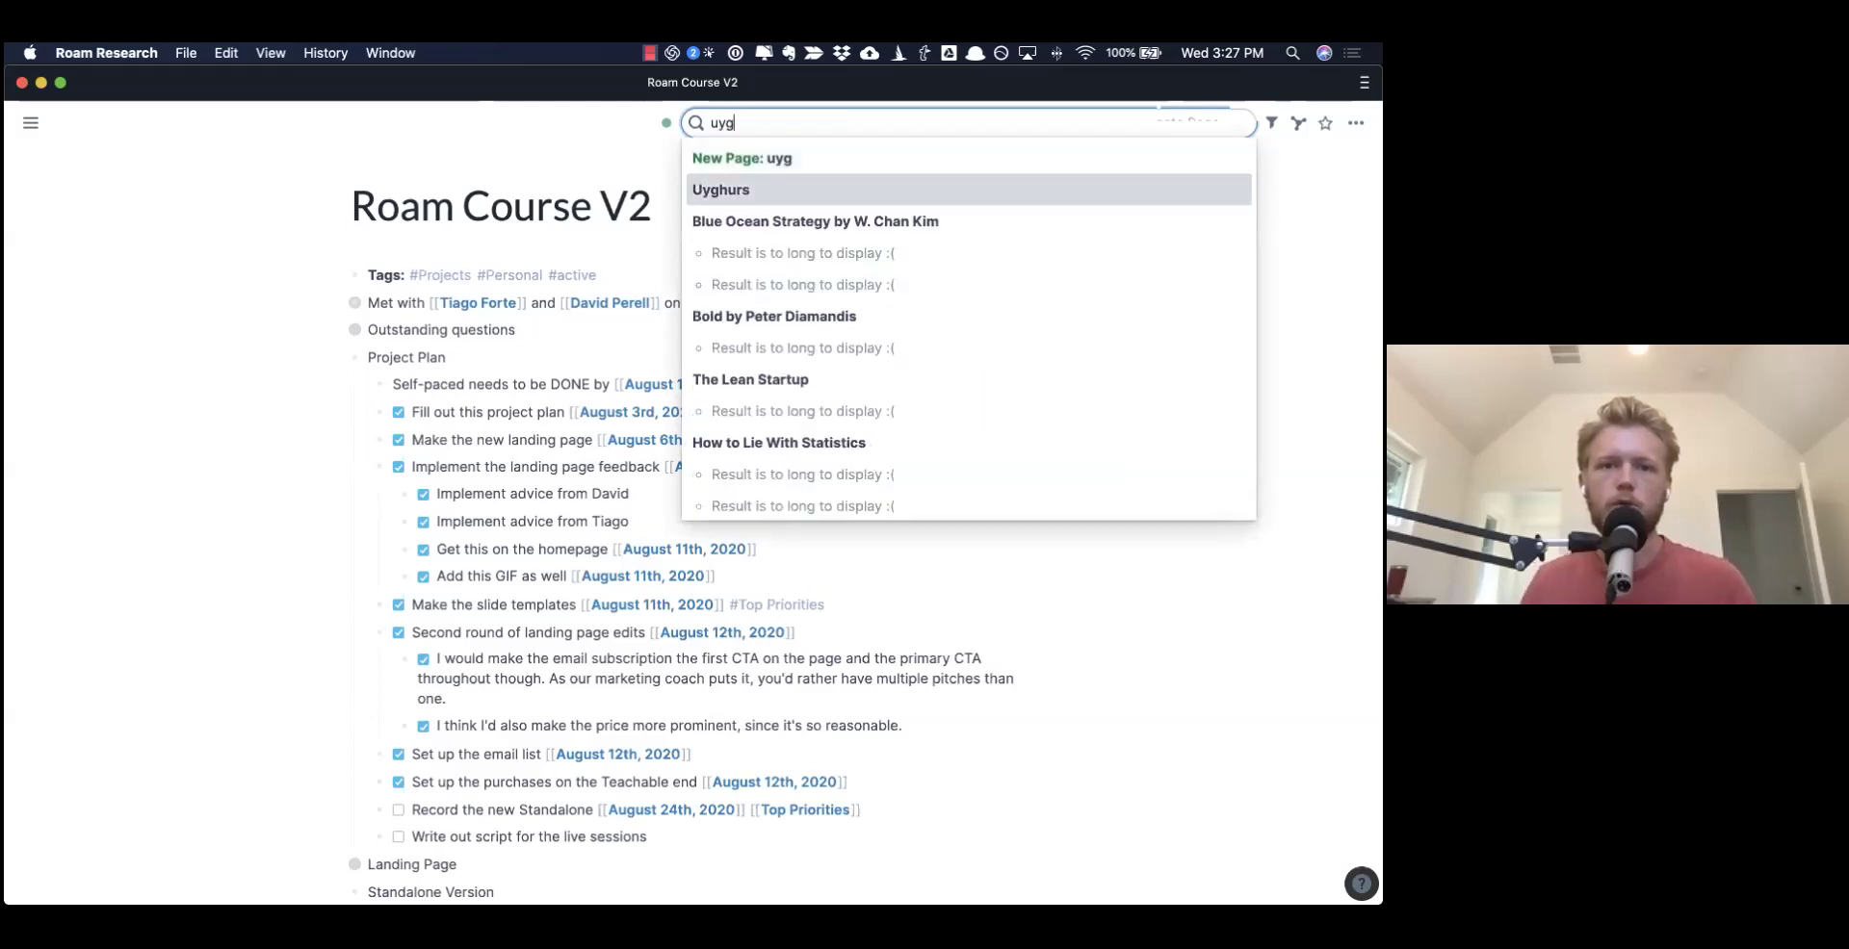
pyautogui.click(950, 191)
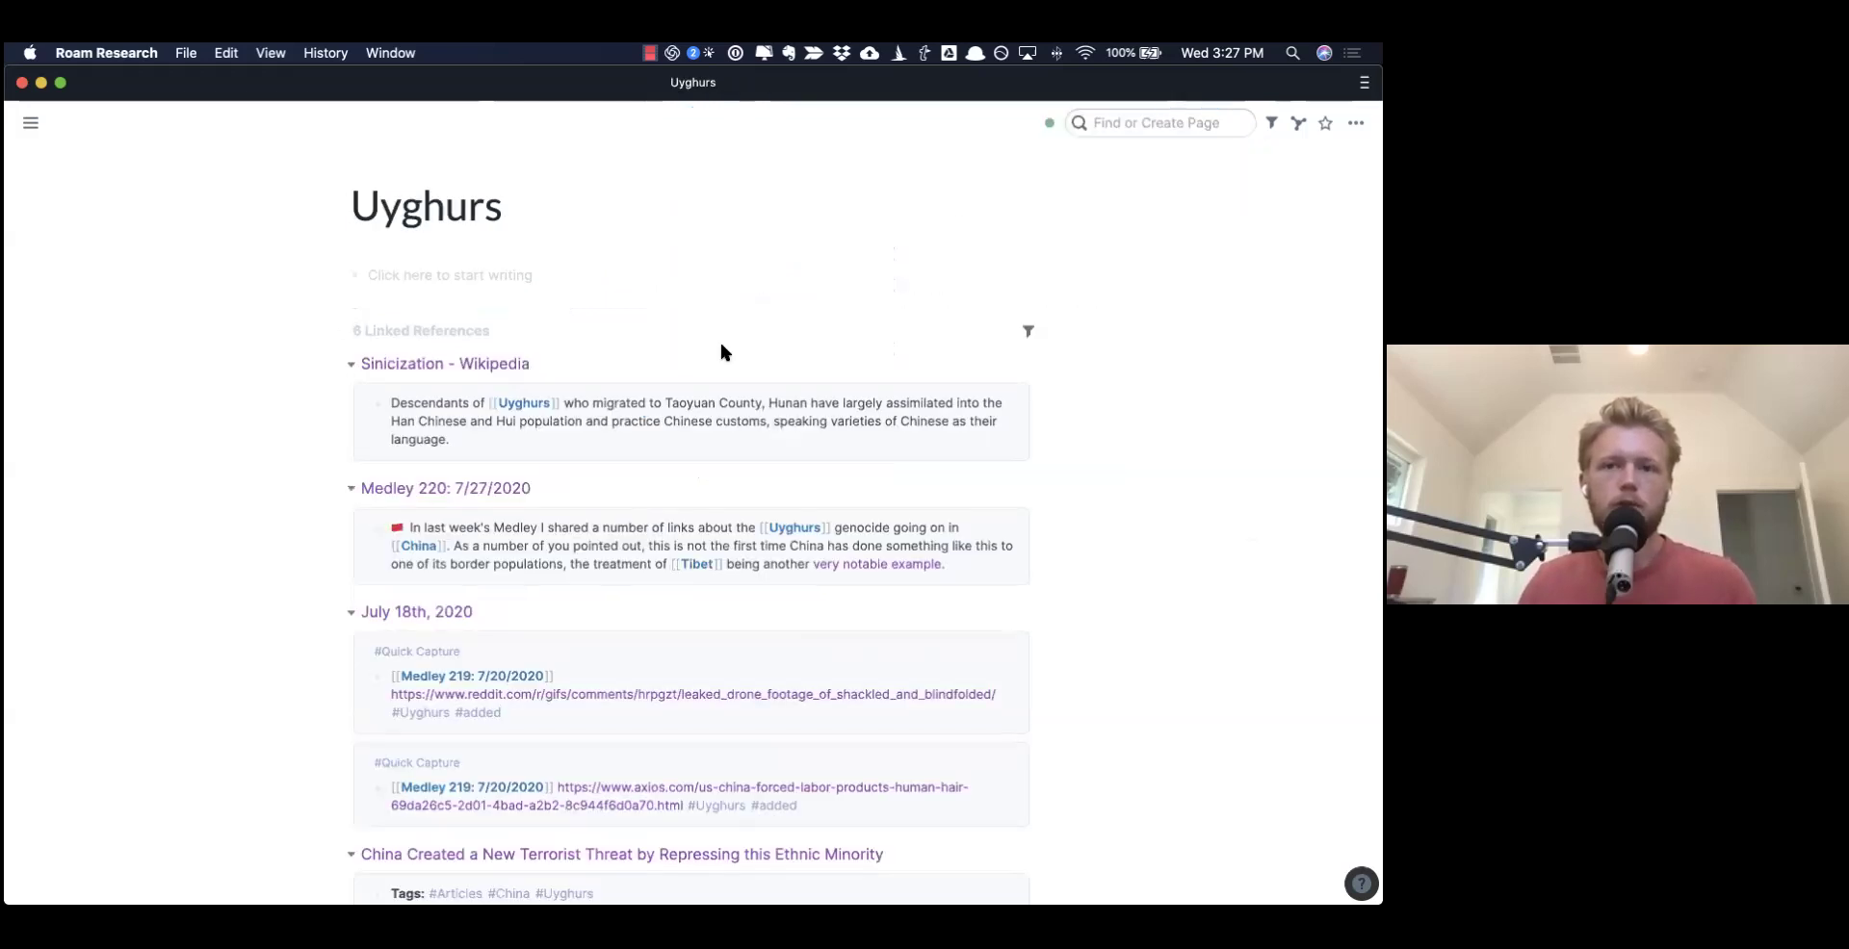
pyautogui.scroll(-4, 725, 352)
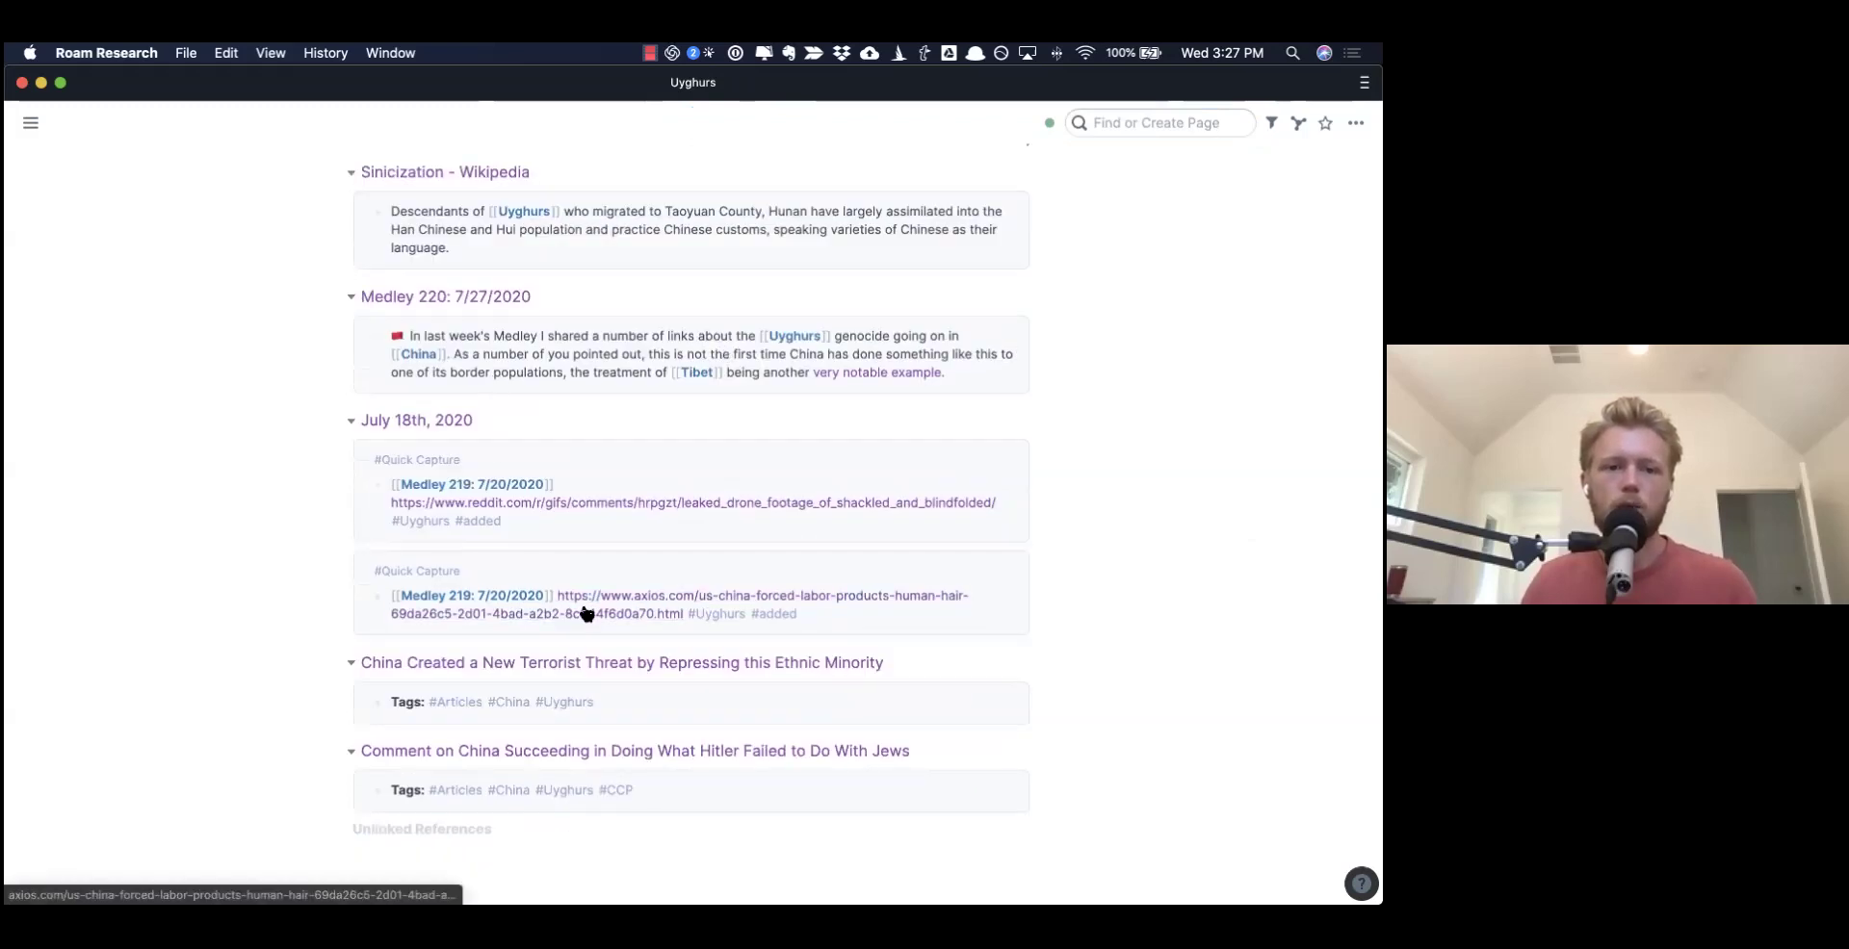
pyautogui.scroll(1, 895, 532)
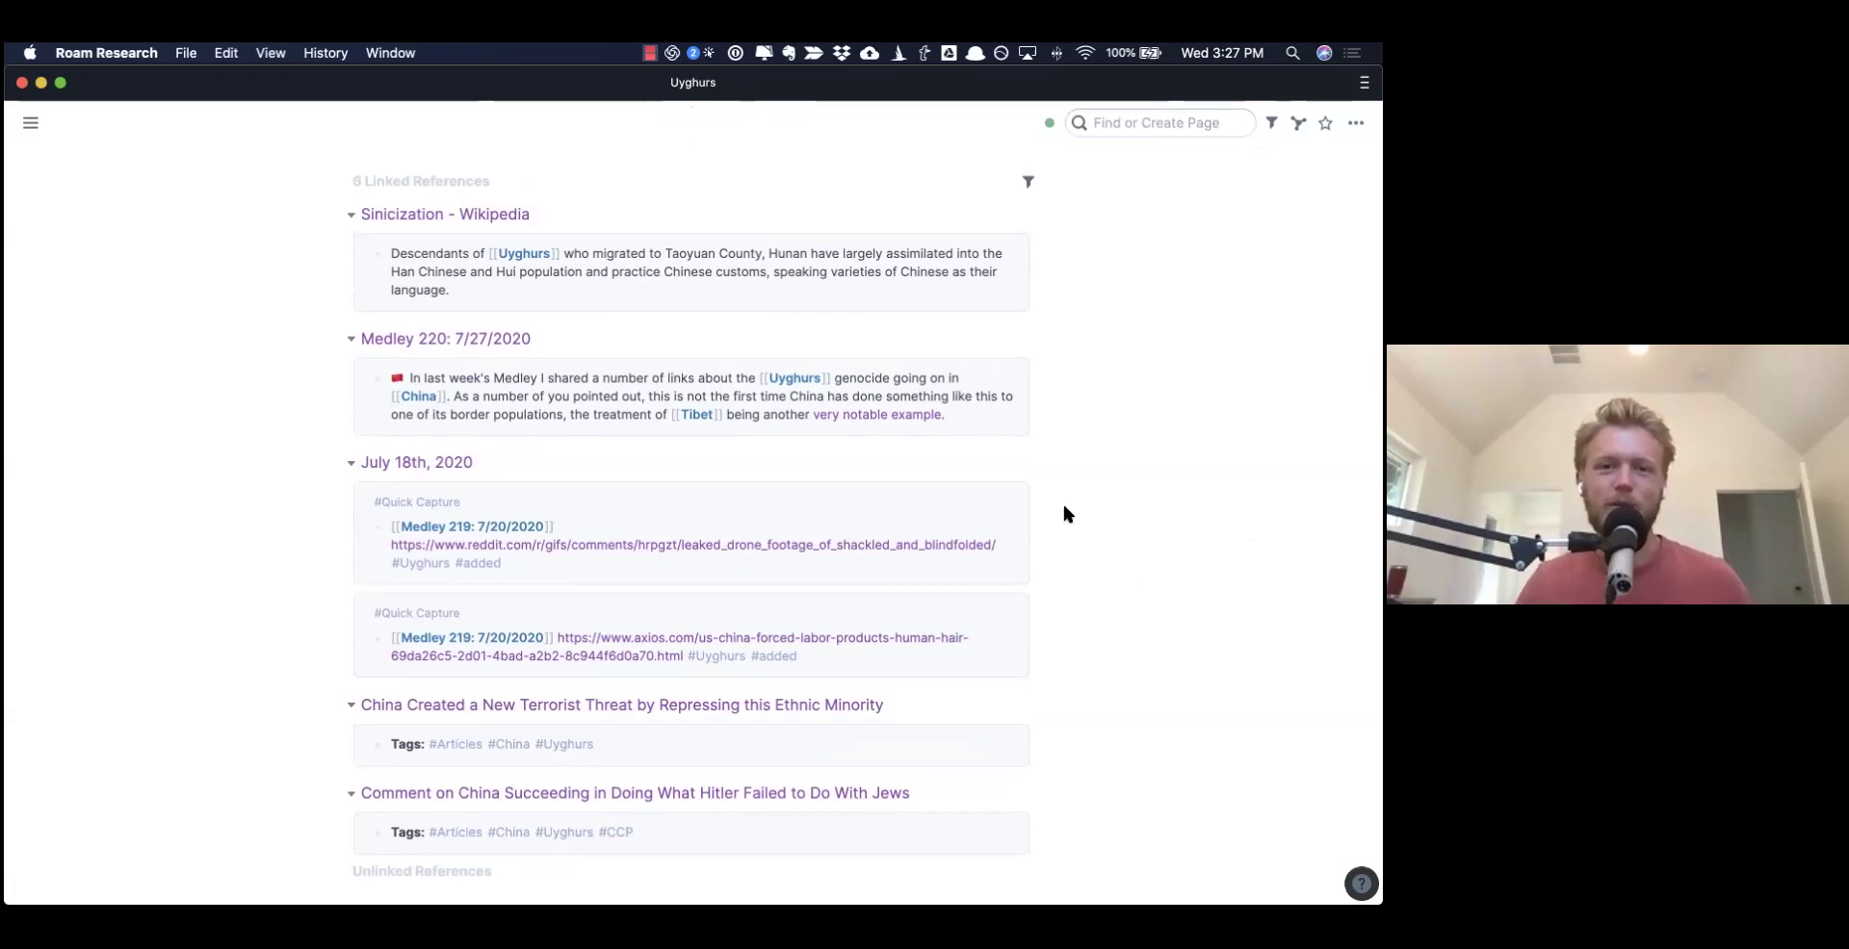
pyautogui.scroll(4, 494, 435)
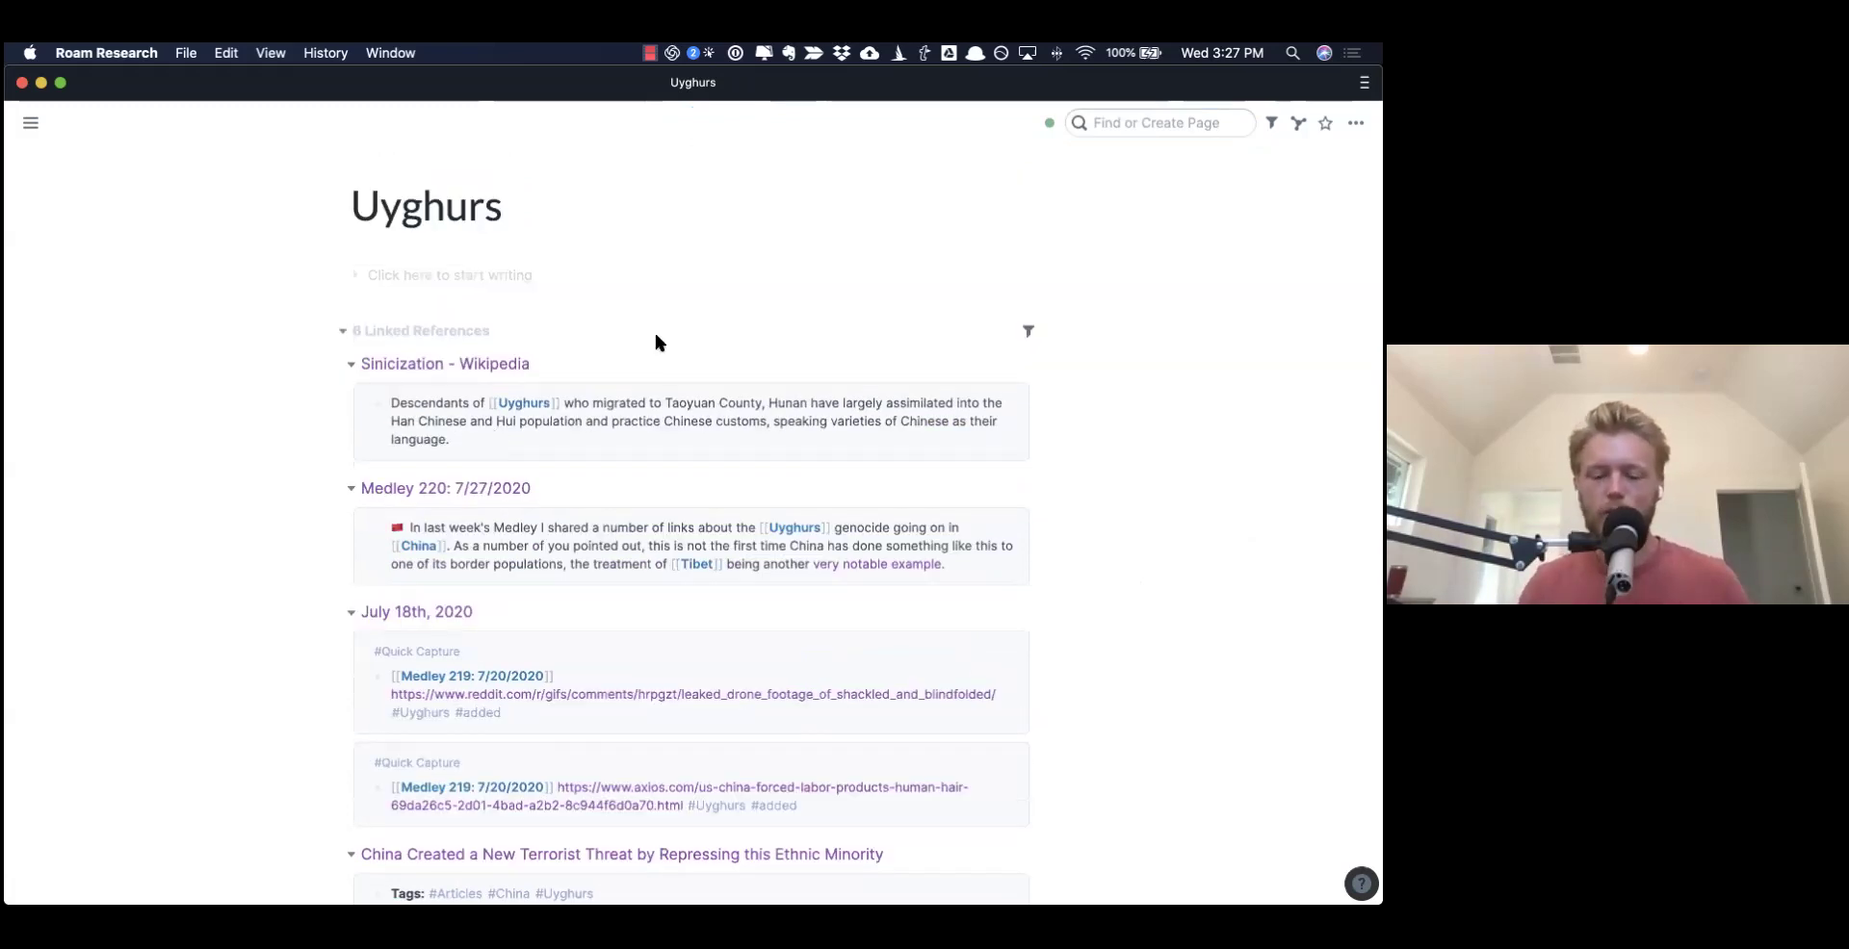
# - Search for "sinoc" and open the Sinocism page, continuing from there to the China page
pyautogui.press('super+u')
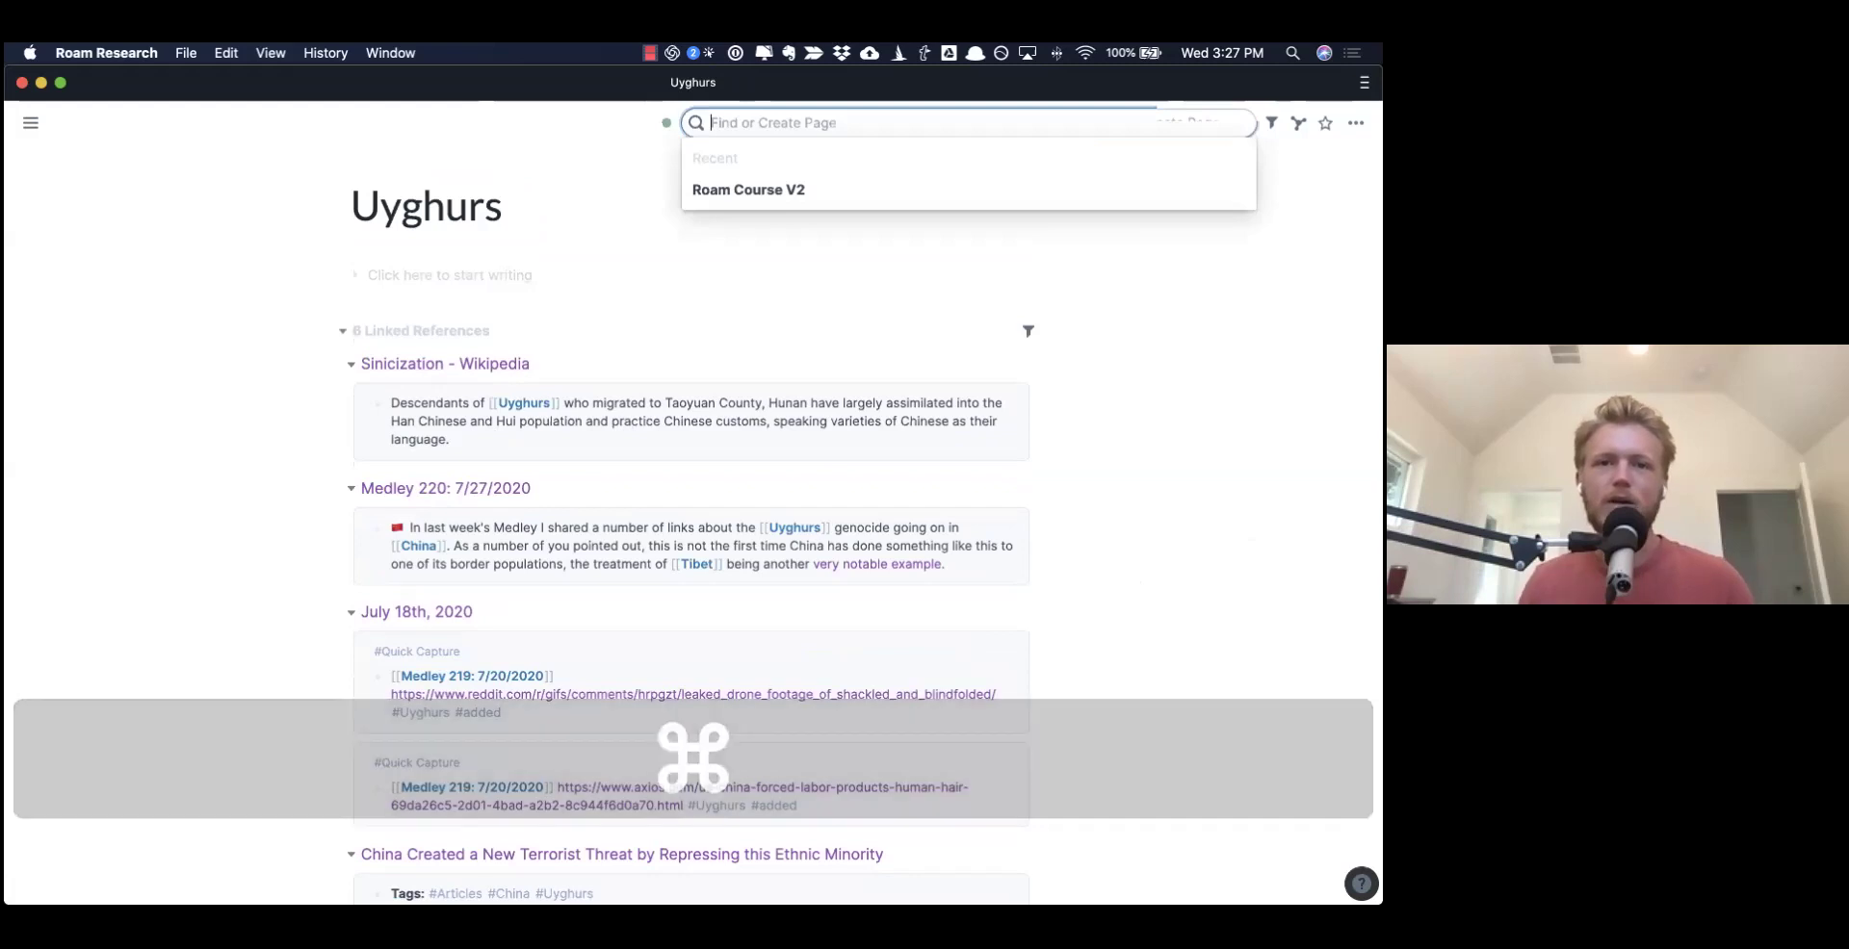
pyautogui.write('sinoc')
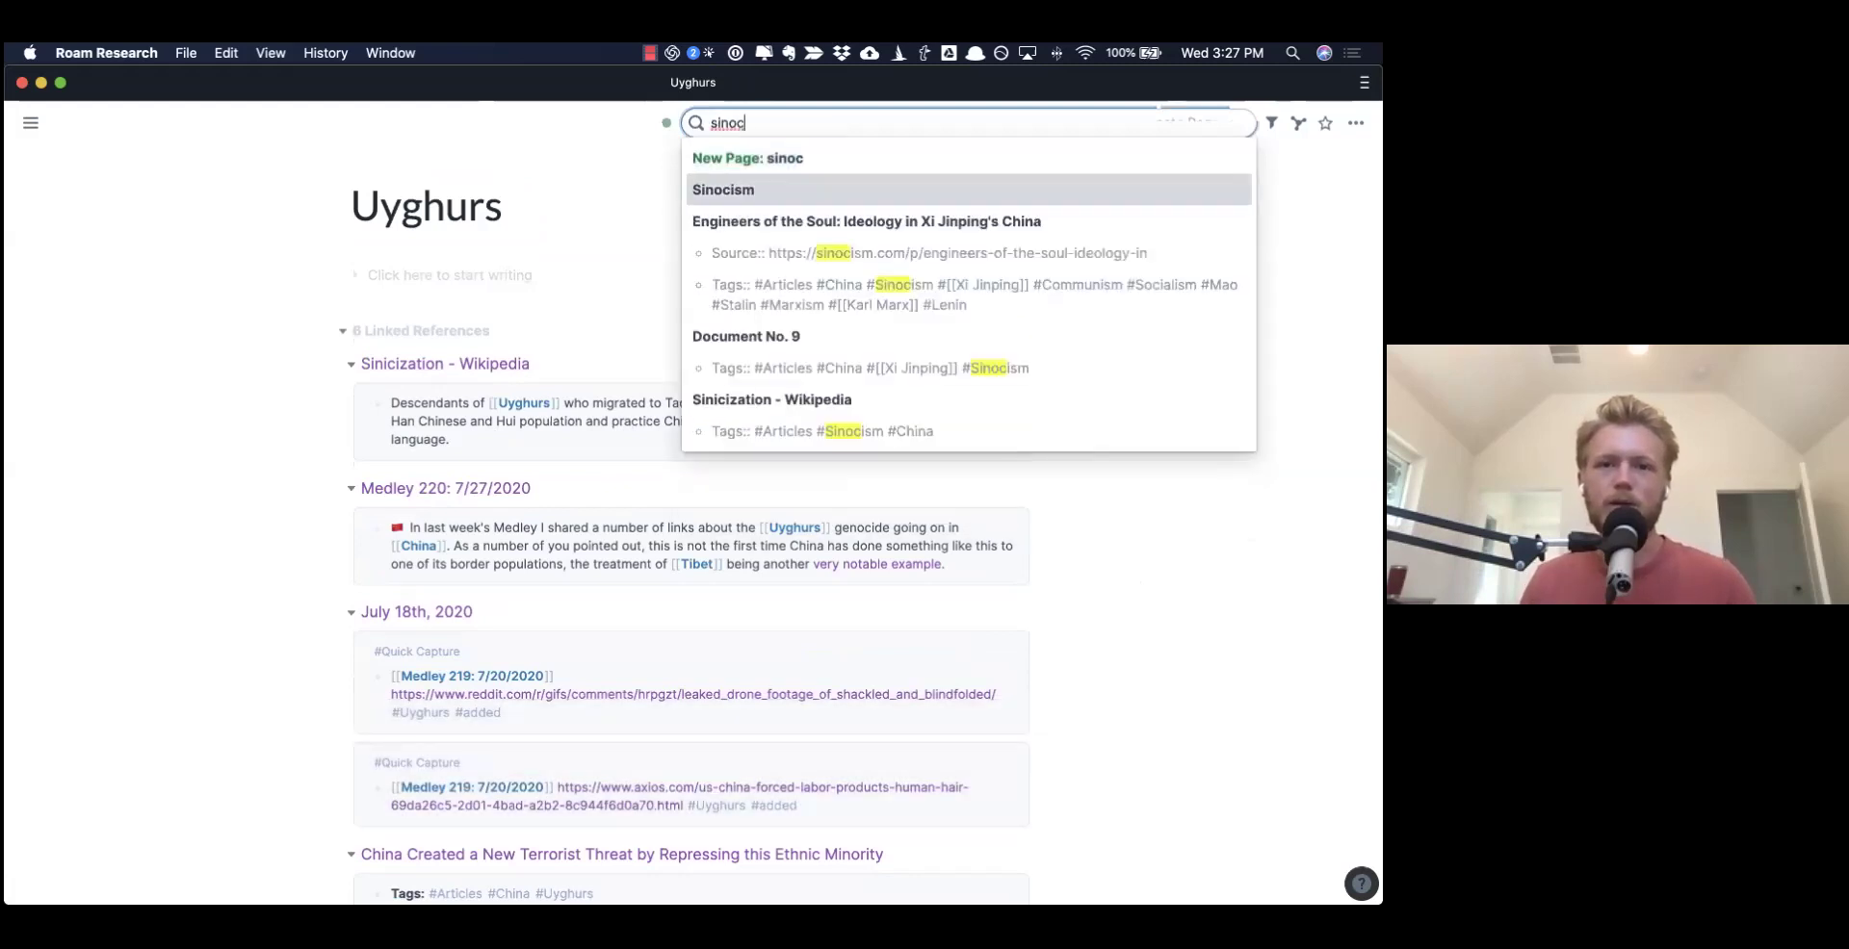
pyautogui.press('Return')
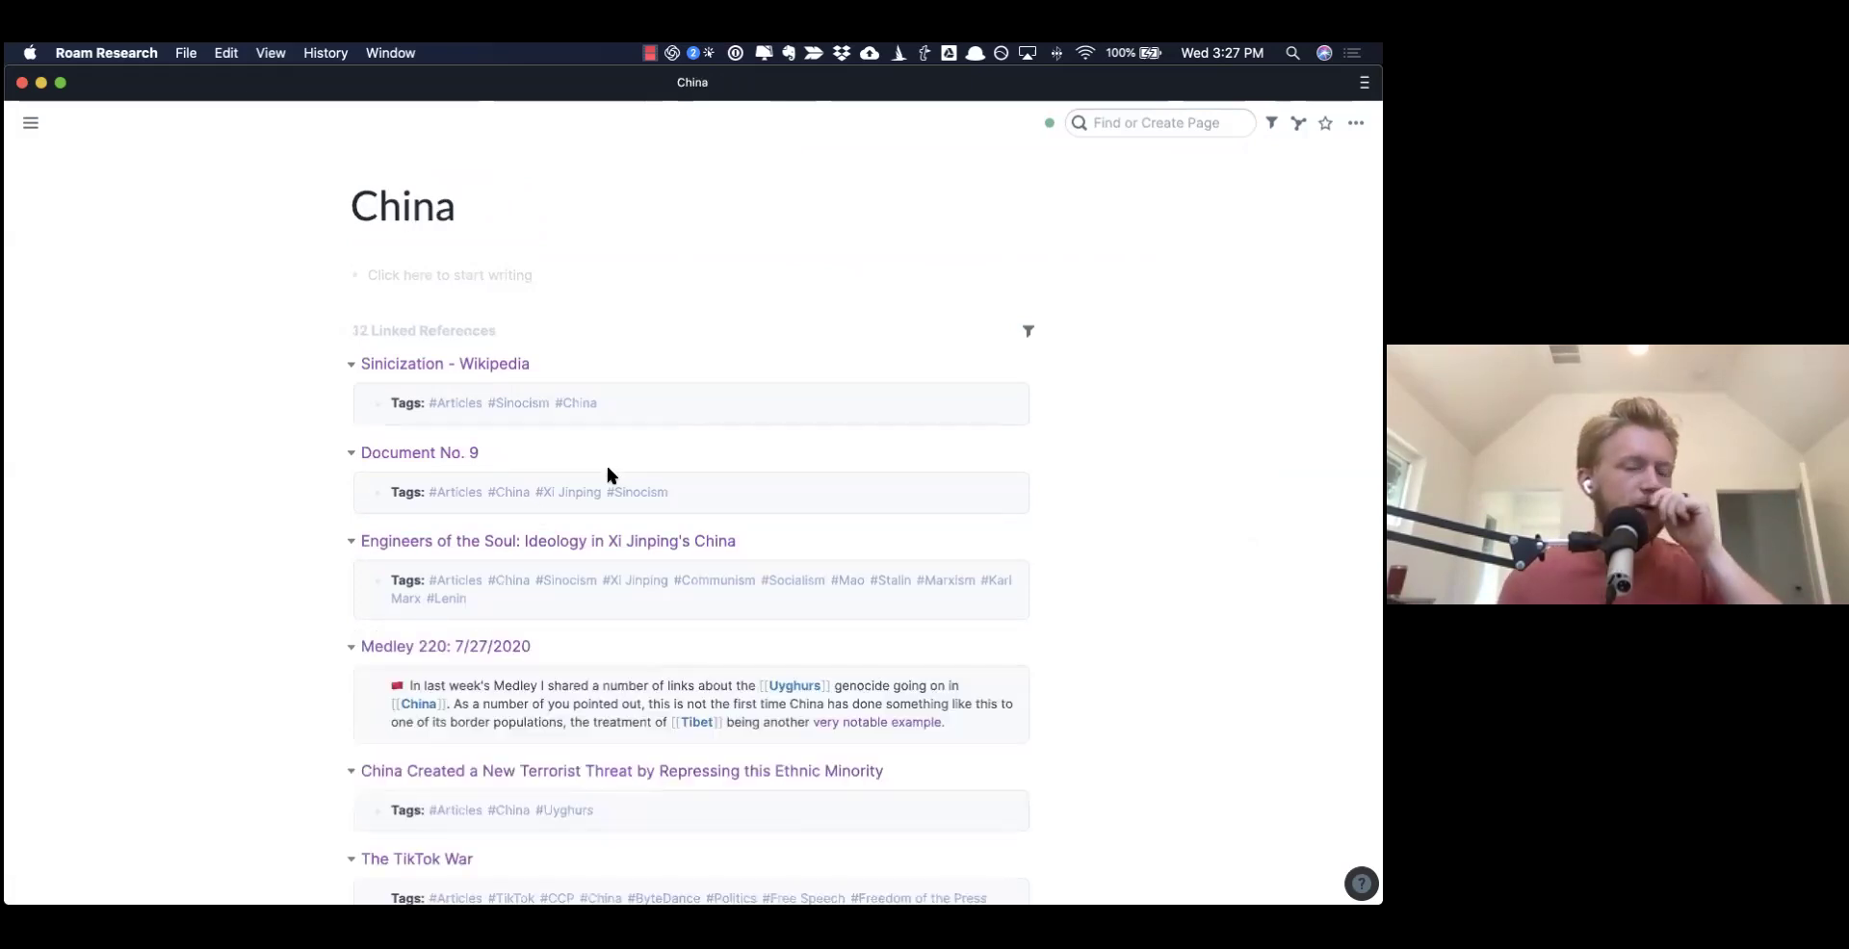
# - Look through the China page's linked references to see which articles, books and newsletter notes mention the topic
pyautogui.scroll(-1, 610, 316)
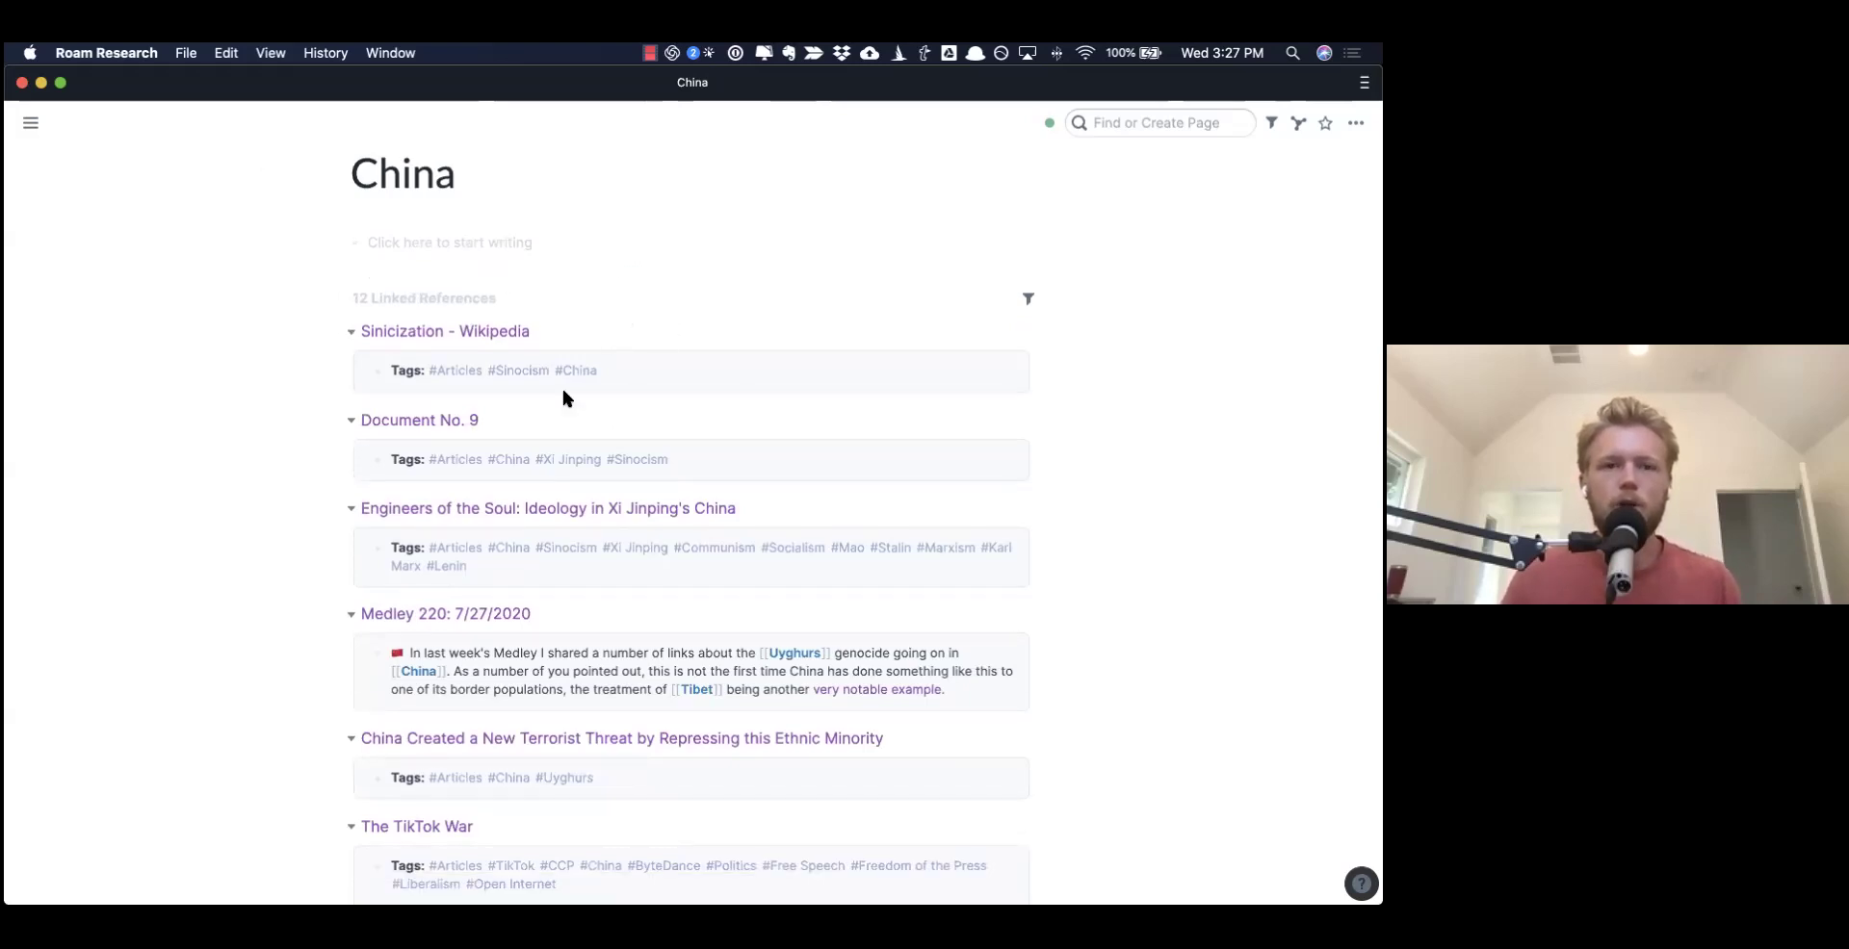
pyautogui.scroll(-10, 563, 391)
pyautogui.scroll(-6, 562, 391)
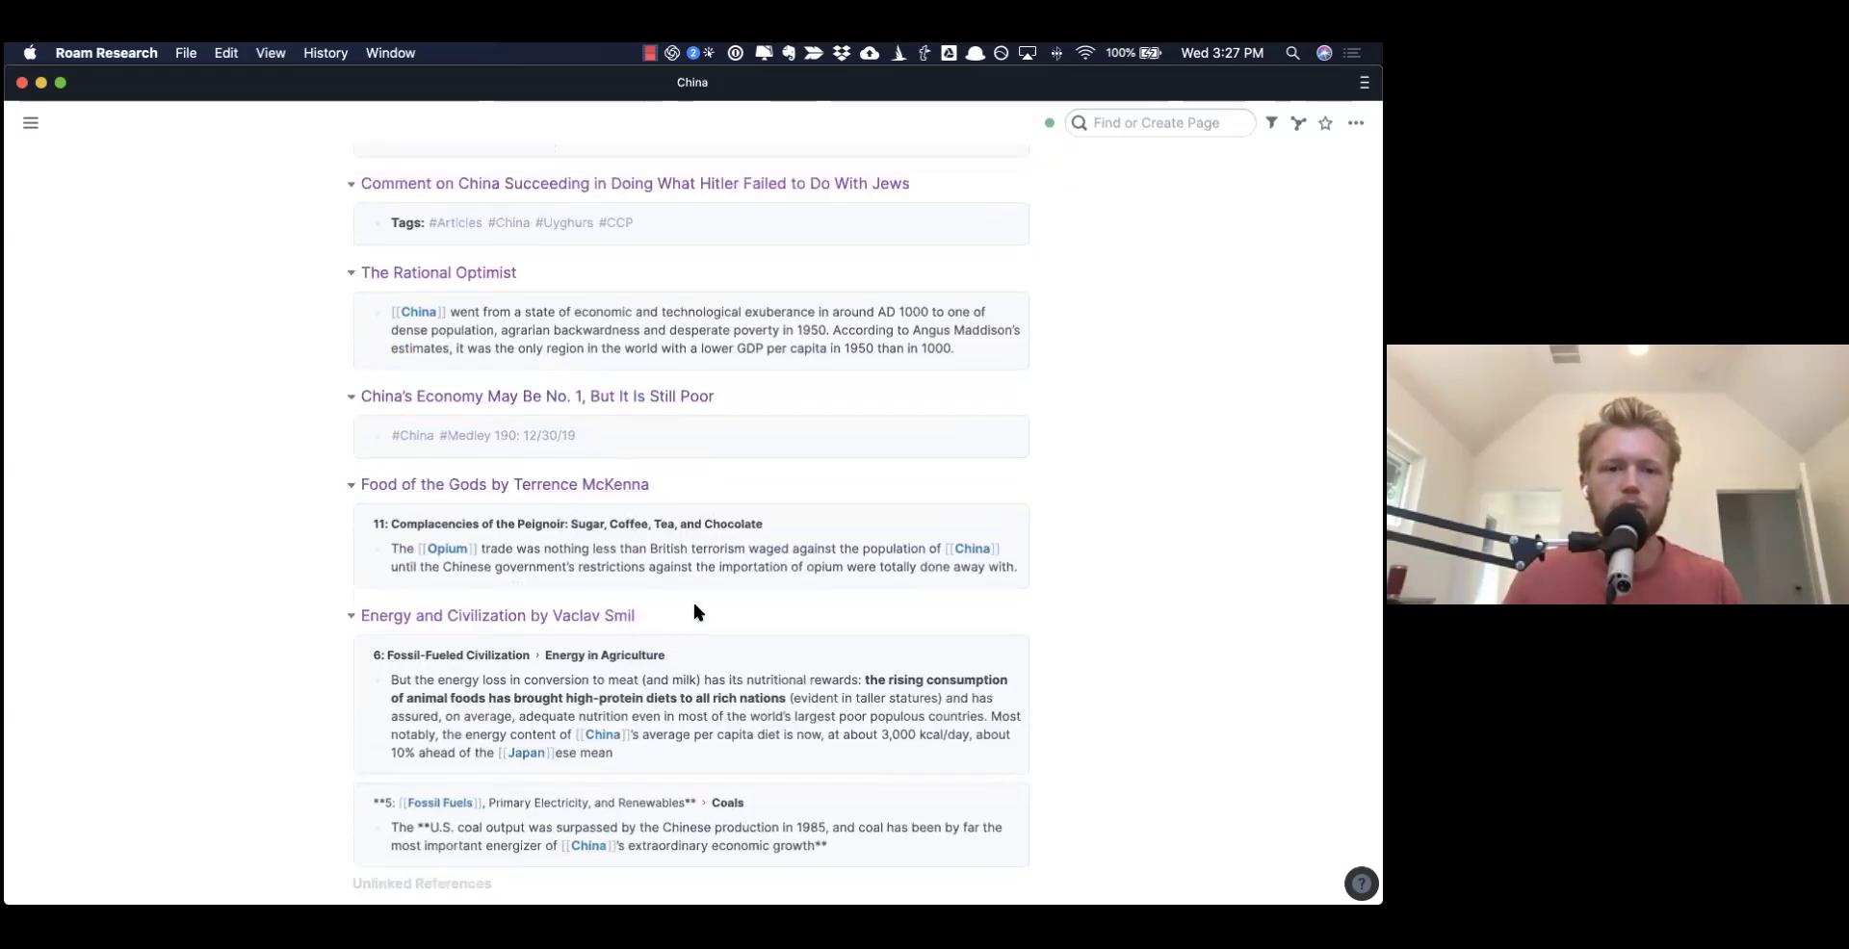
pyautogui.scroll(-2, 697, 602)
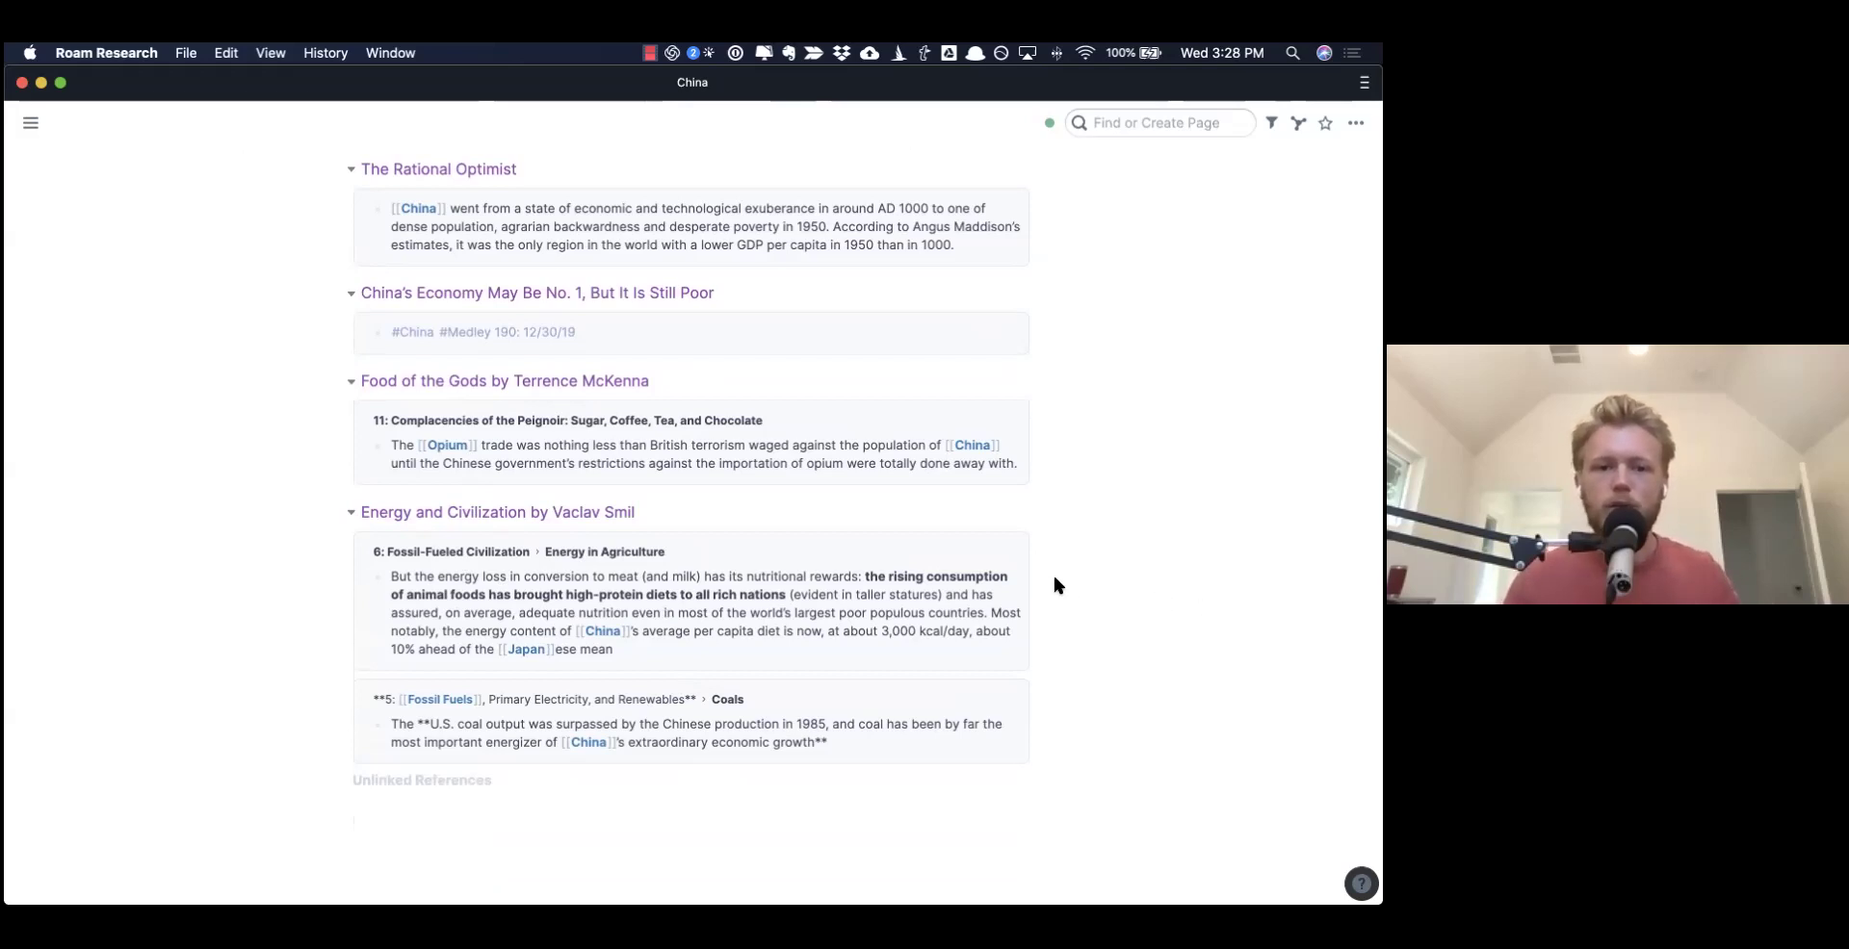
pyautogui.scroll(10, 1054, 578)
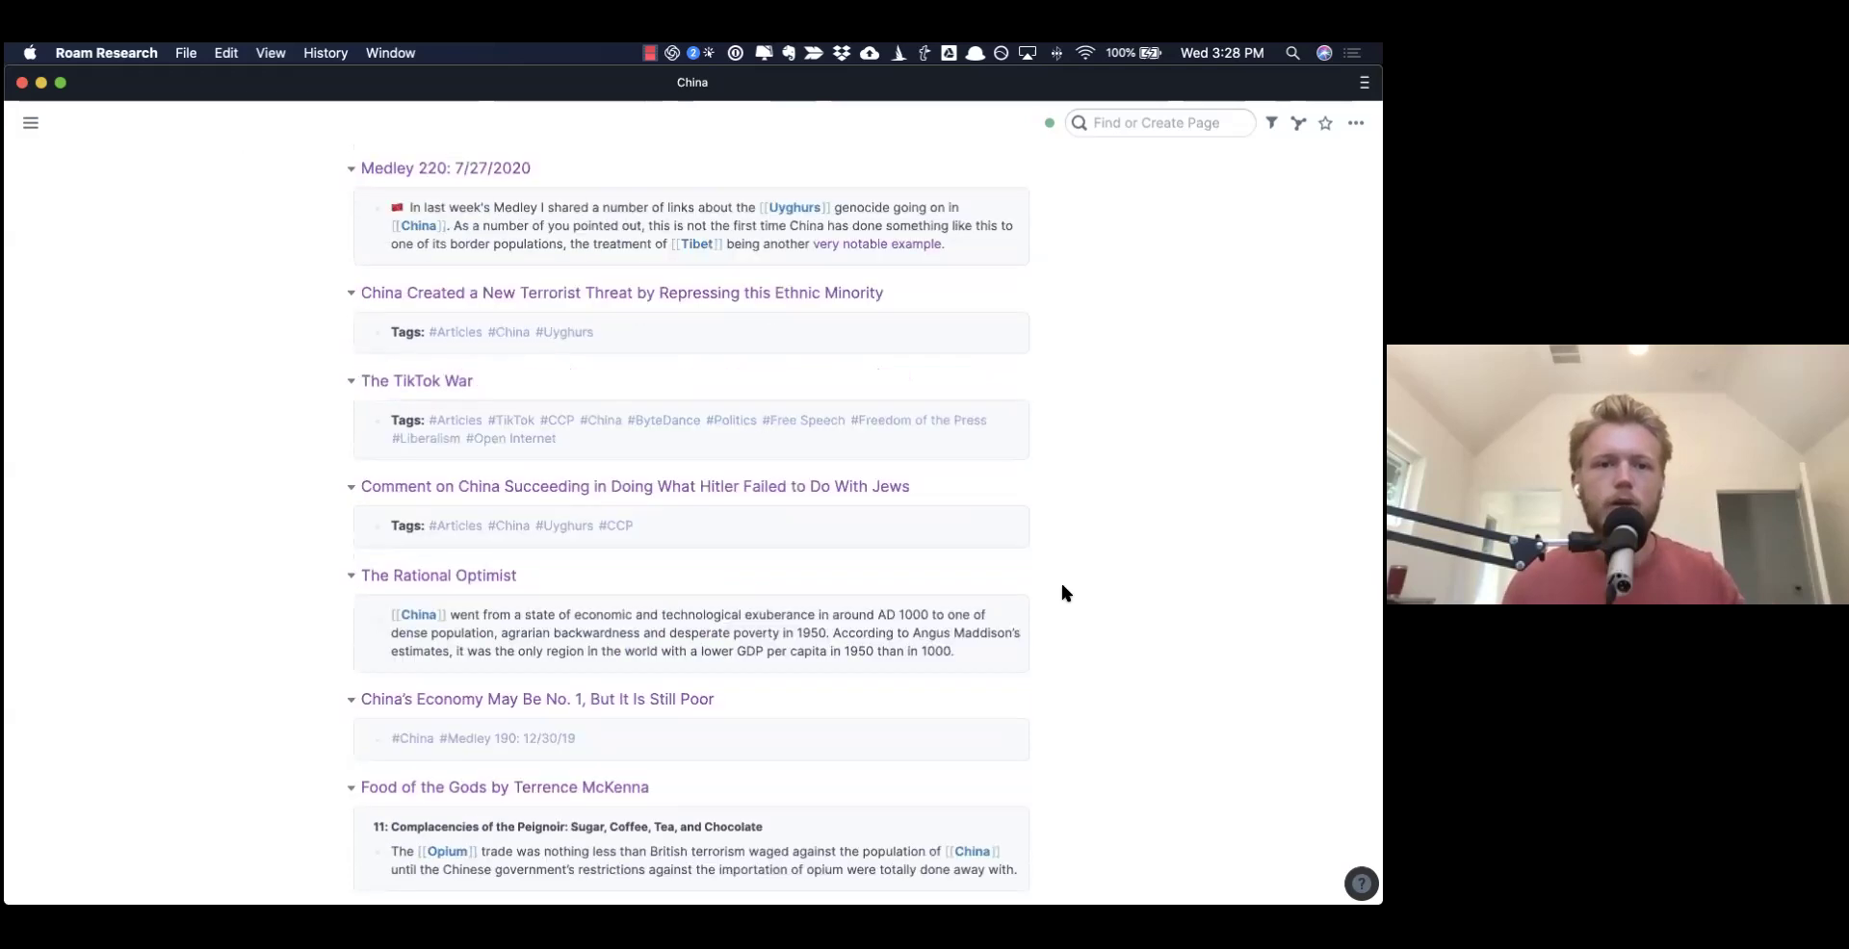
pyautogui.scroll(4, 1062, 587)
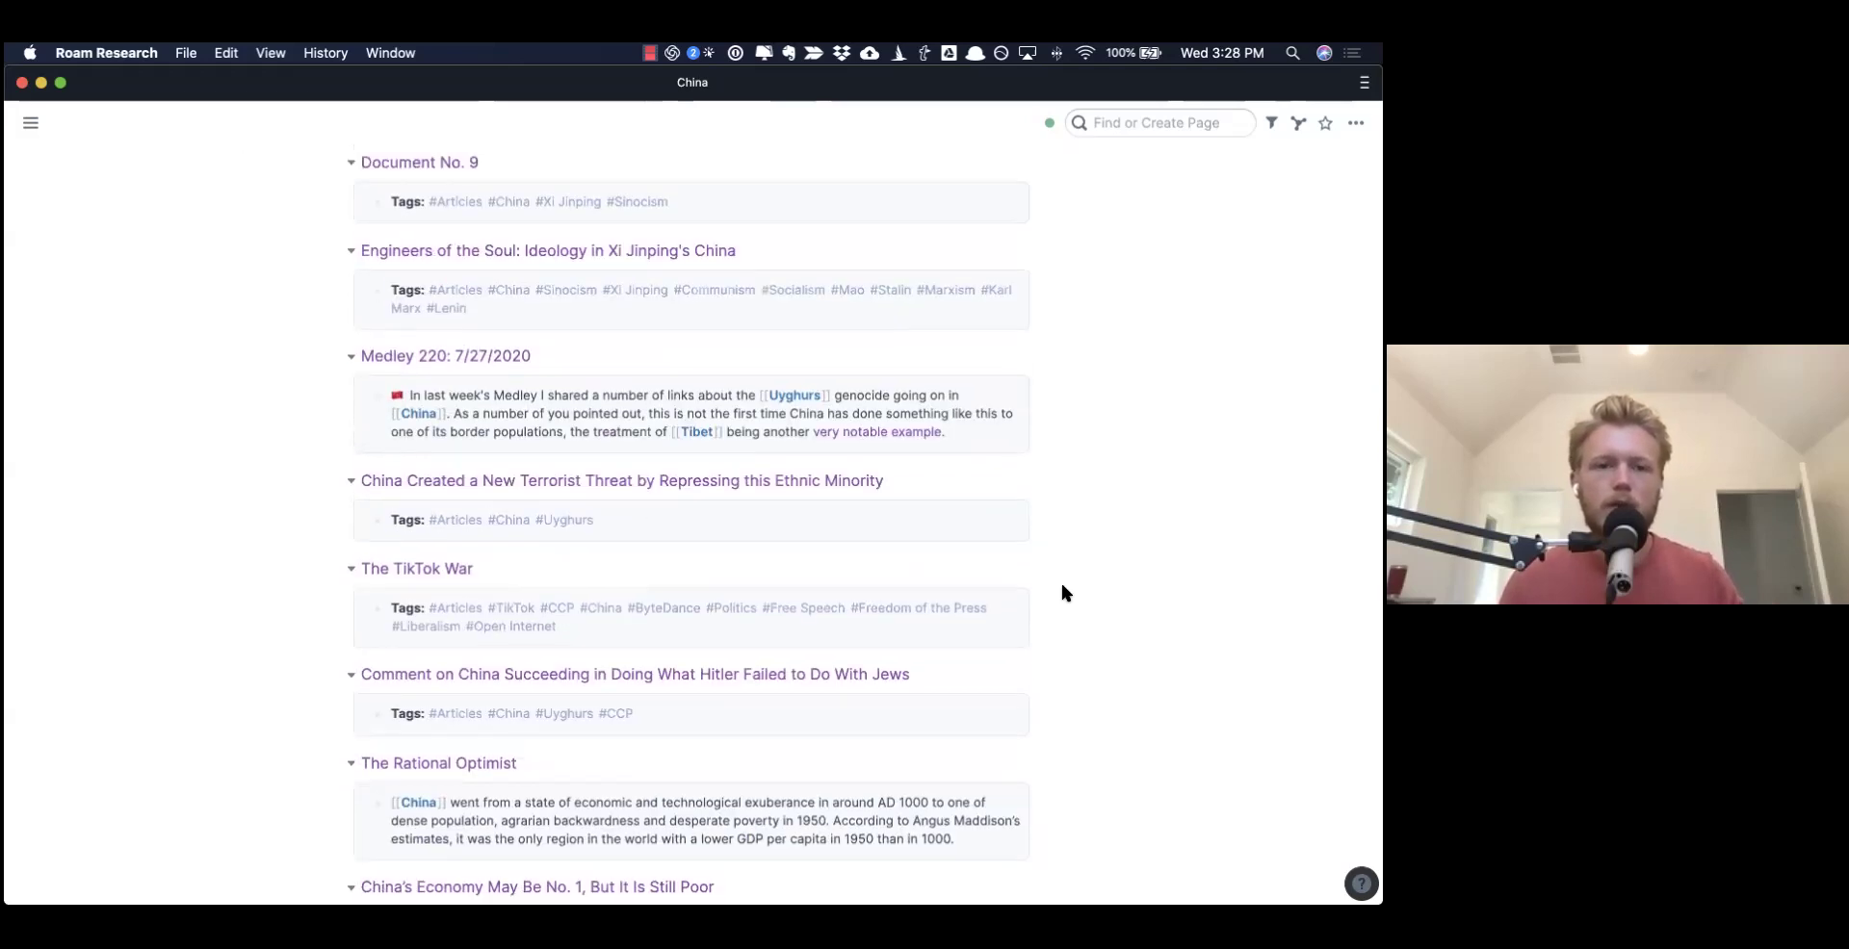
pyautogui.scroll(6, 1064, 591)
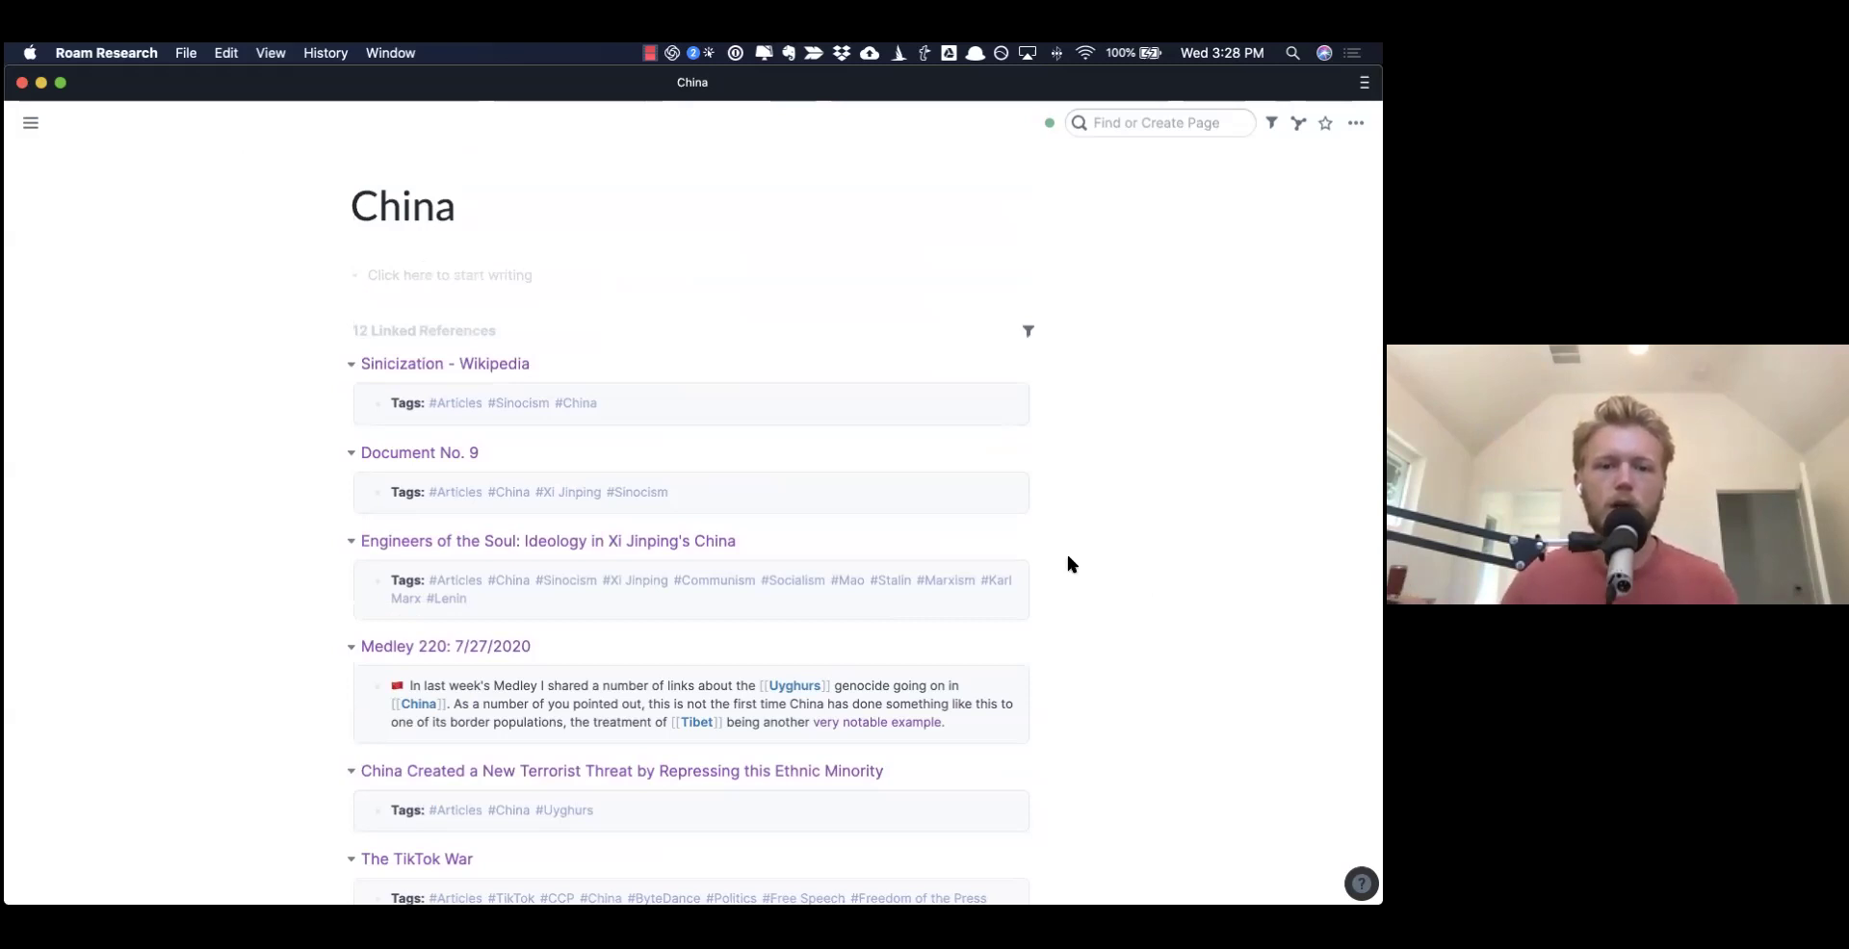
pyautogui.scroll(-3, 1063, 568)
pyautogui.scroll(3, 1062, 568)
# - In the Graph Overview, open the added, Tags, Top Priorities and Daily Habits nodes in the sidebar for inspection and close them all
pyautogui.moveTo(30, 122)
pyautogui.click(95, 243)
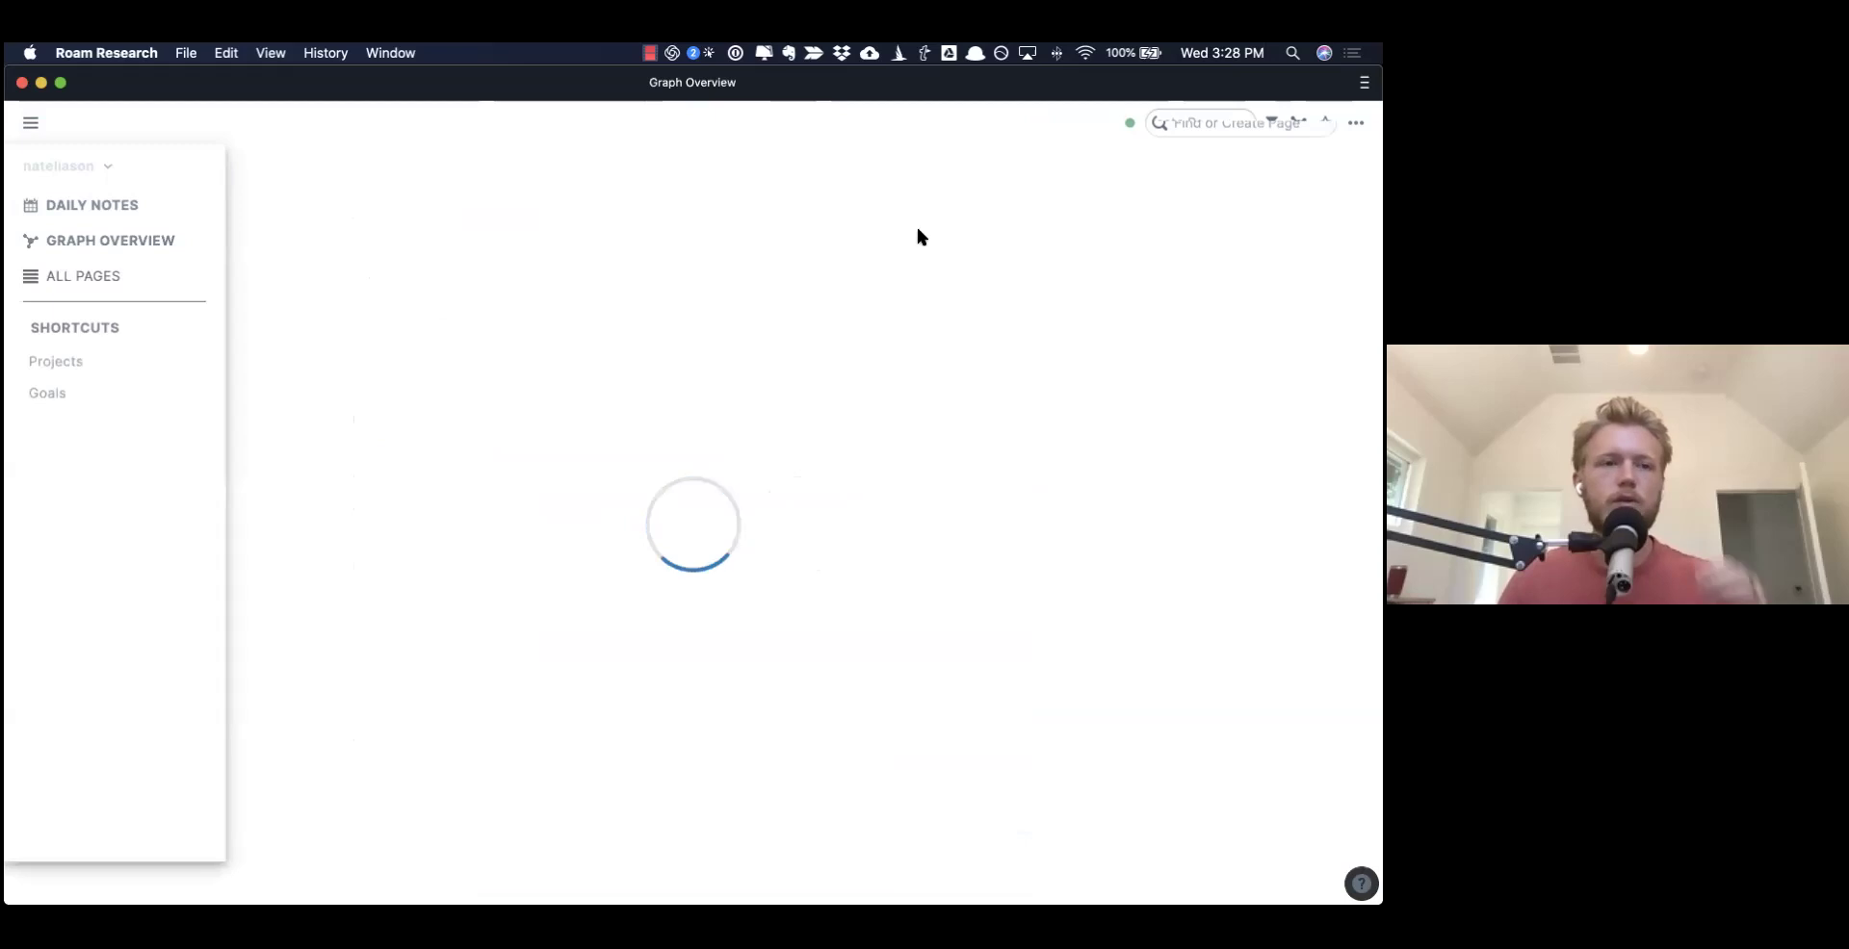
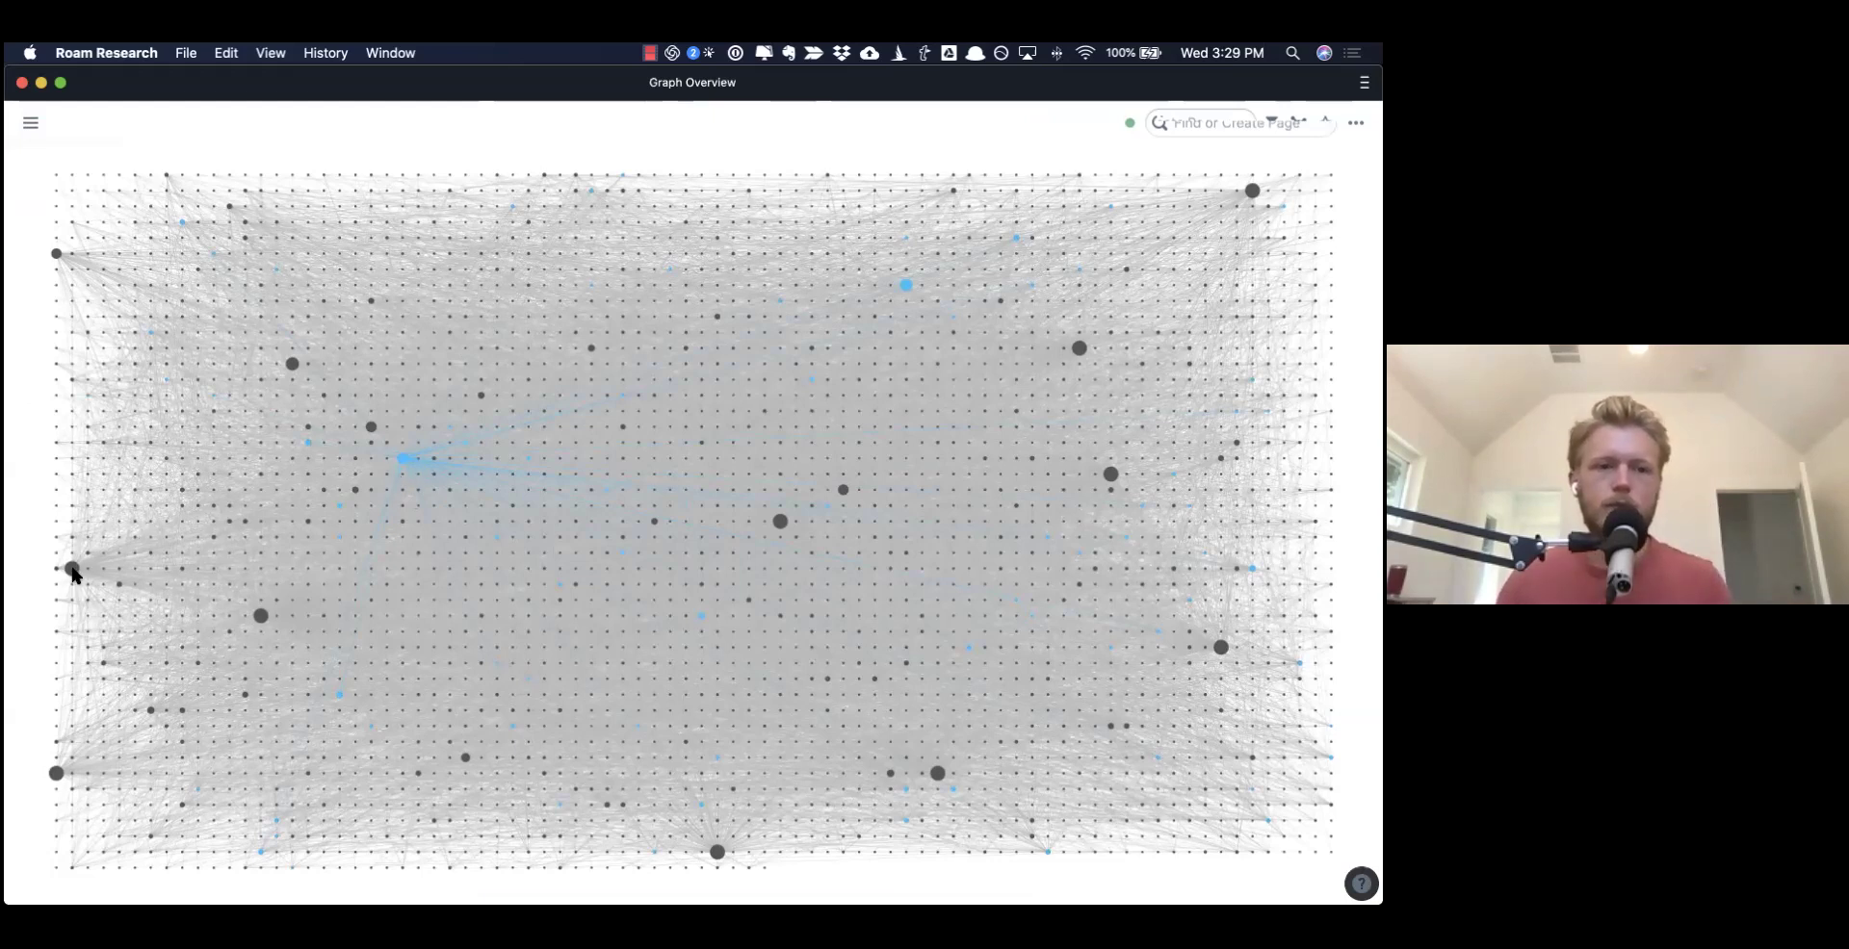
pyautogui.press('shift')
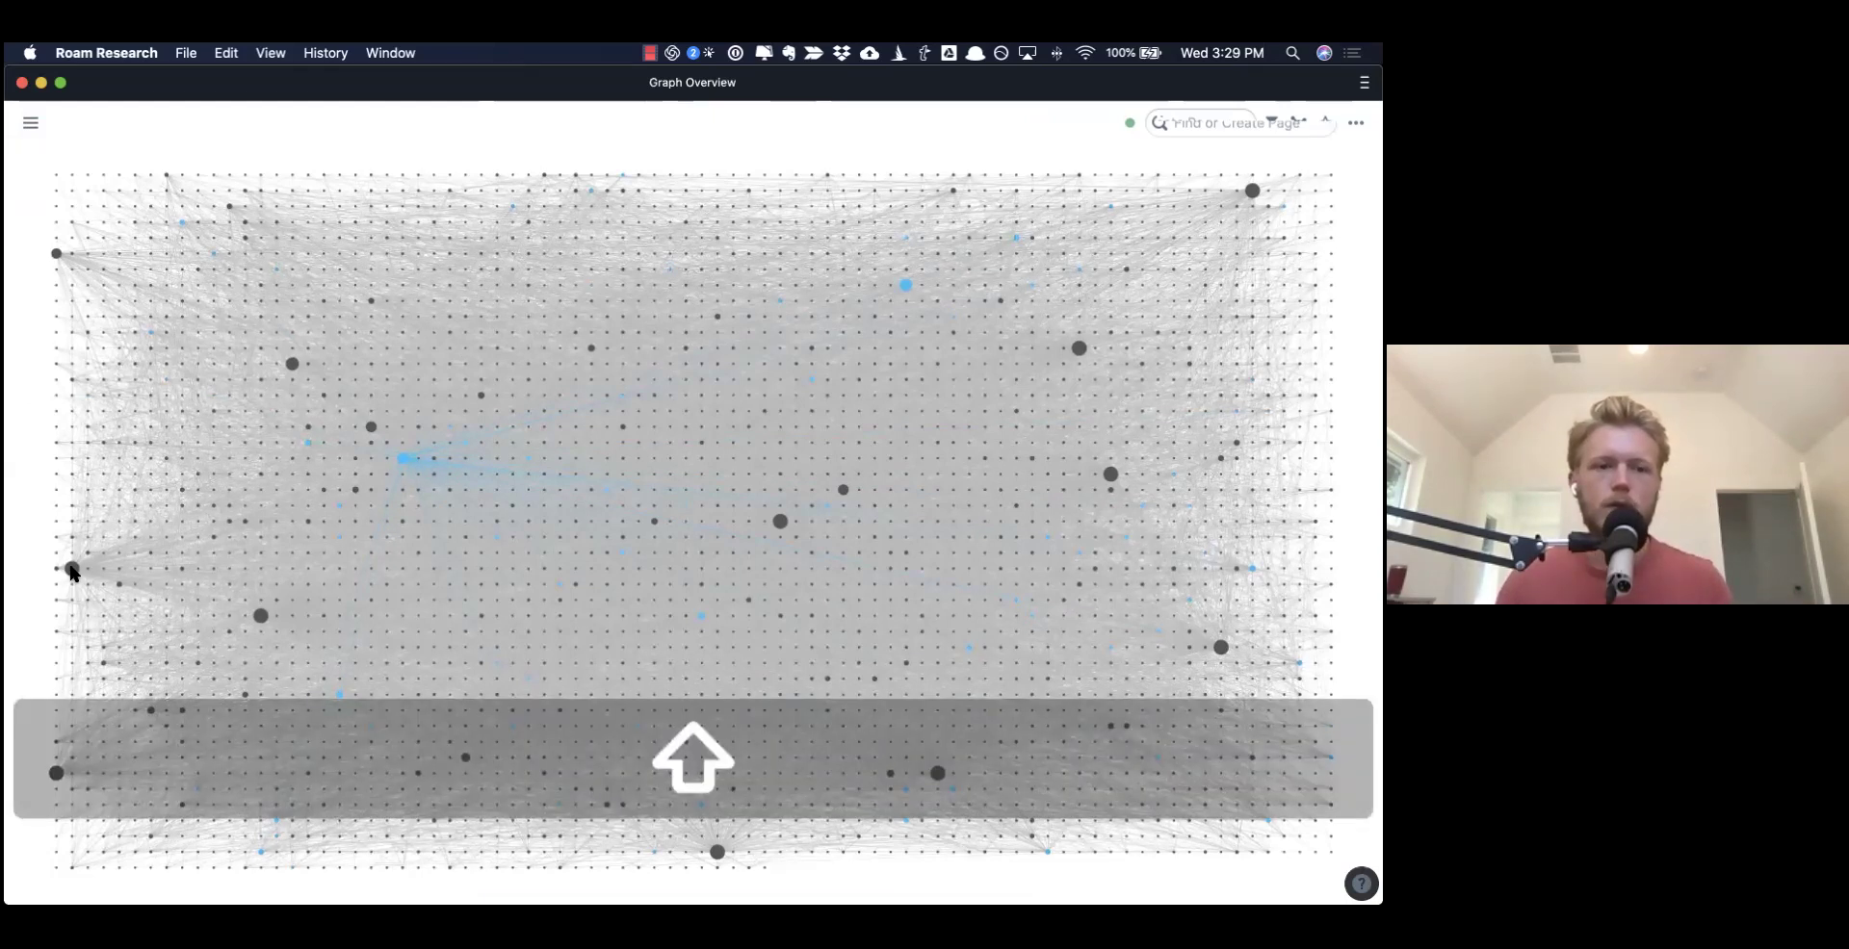
pyautogui.keyDown('shift'); pyautogui.click(292, 422); pyautogui.keyUp('shift')
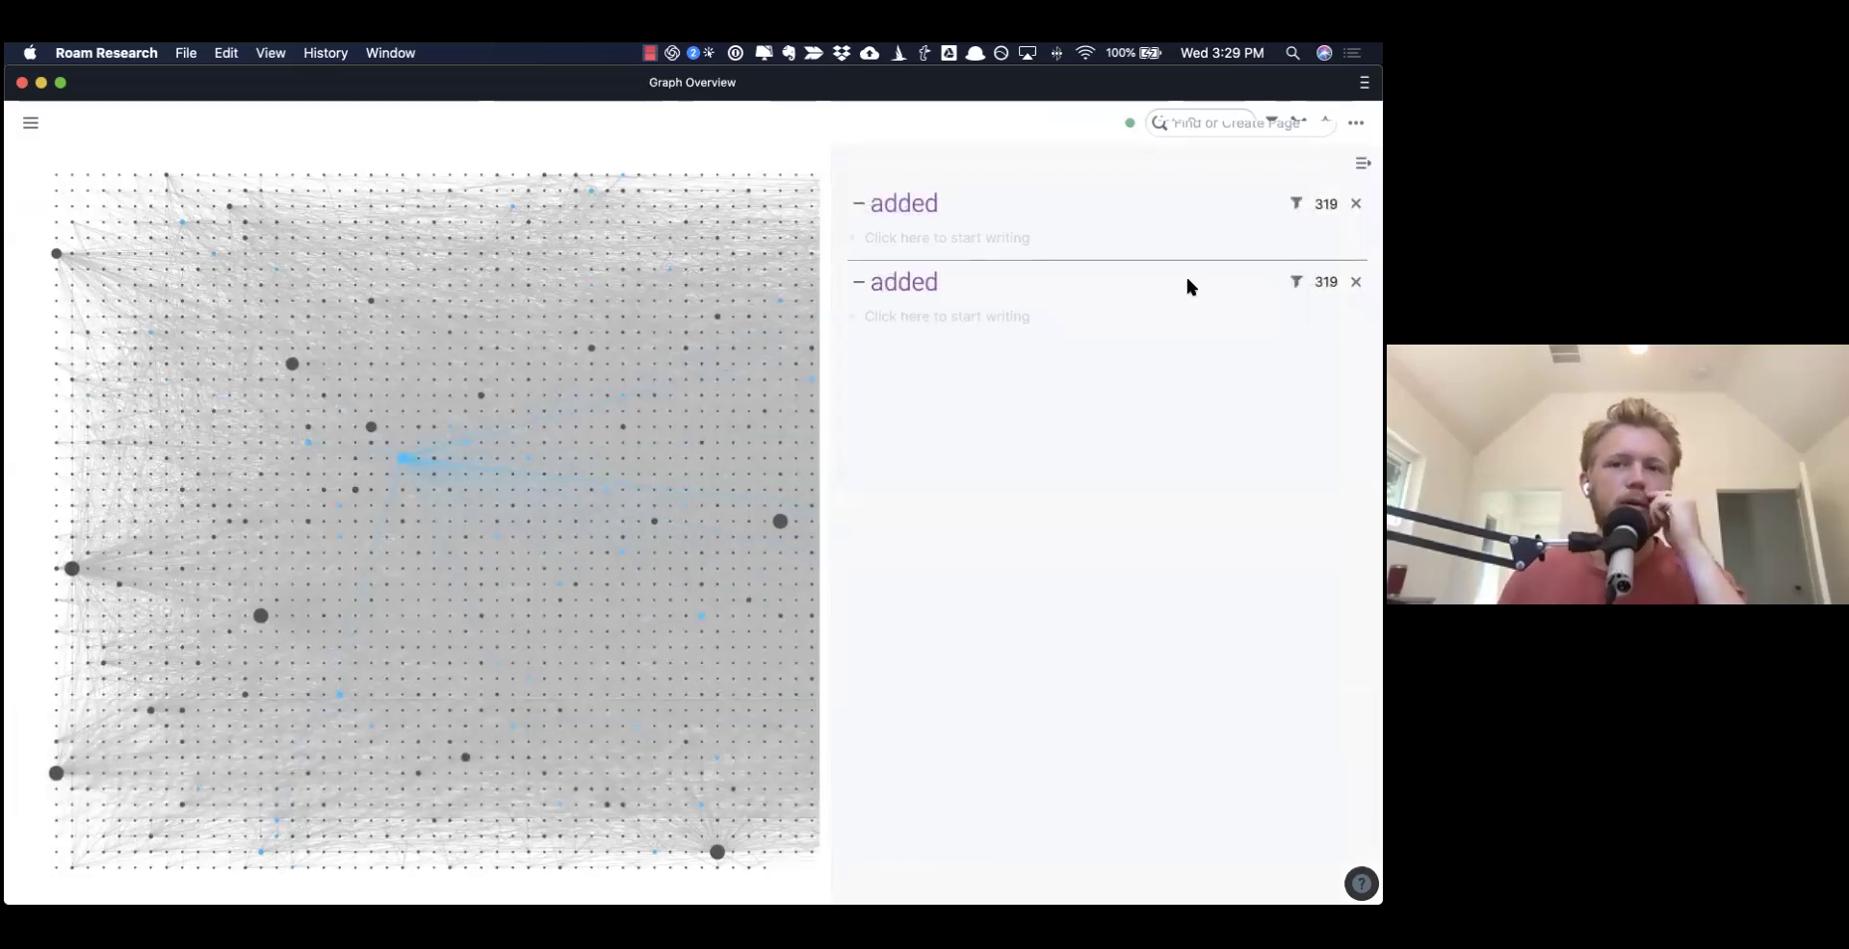
pyautogui.click(1344, 277)
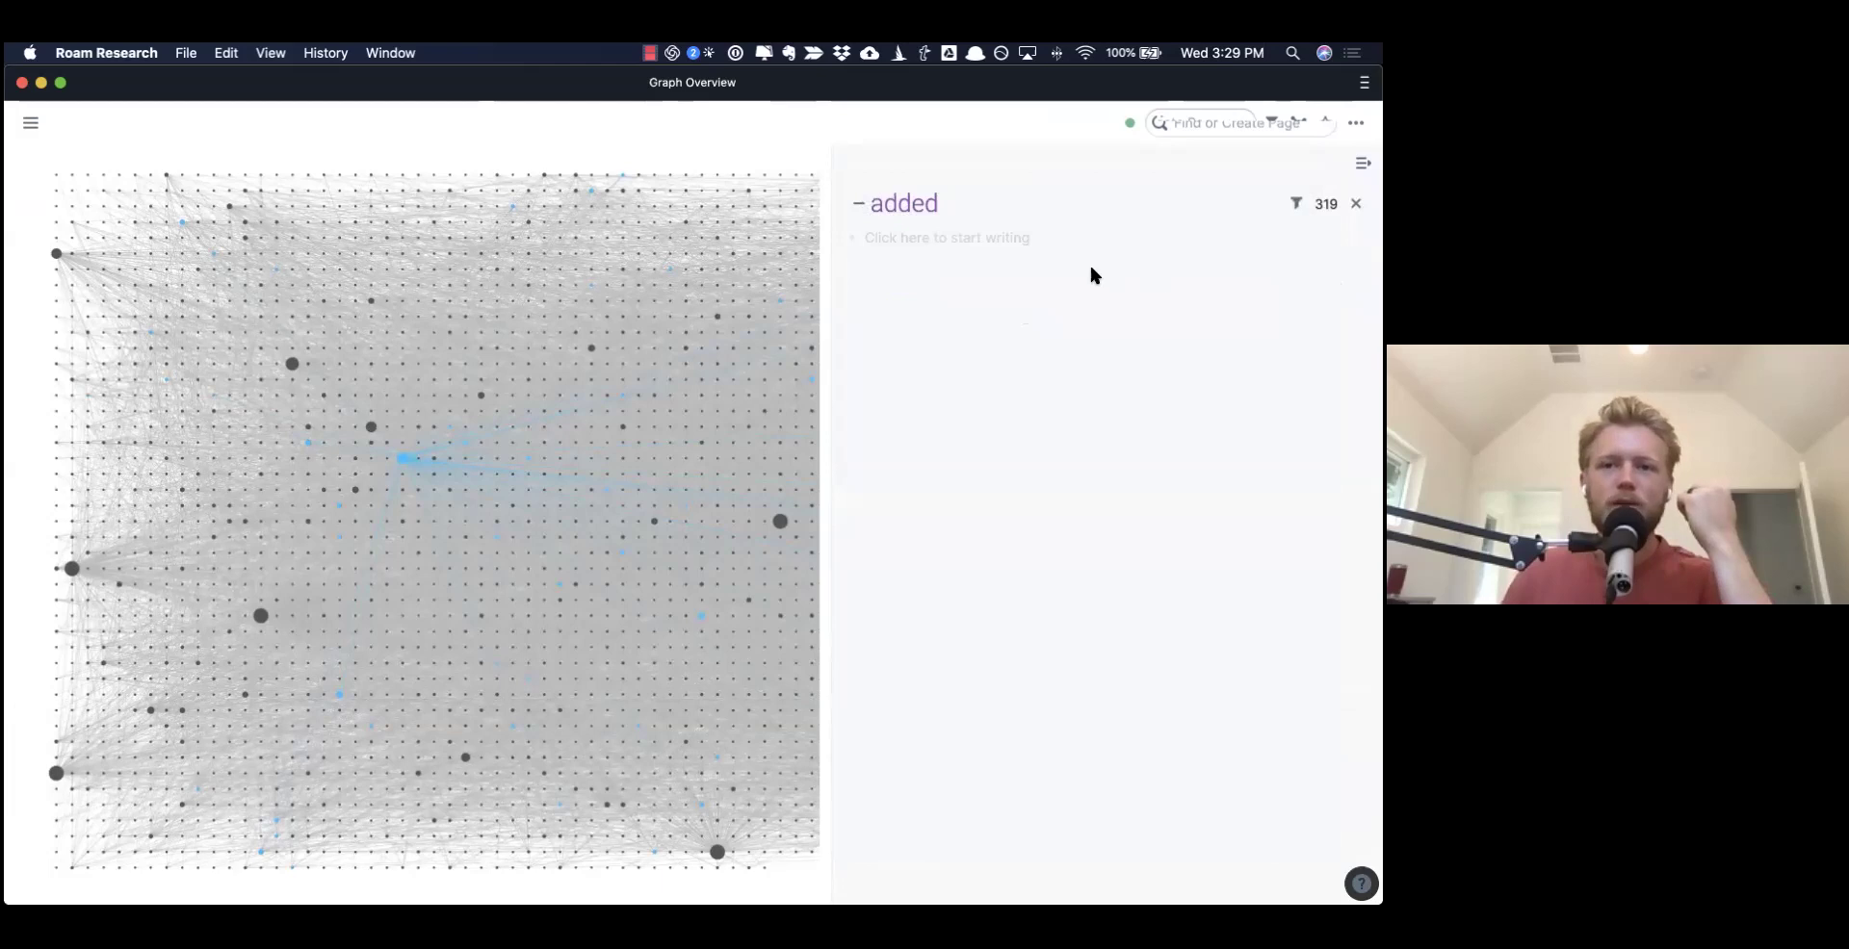
pyautogui.keyDown('shift'); pyautogui.click(261, 617); pyautogui.keyUp('shift')
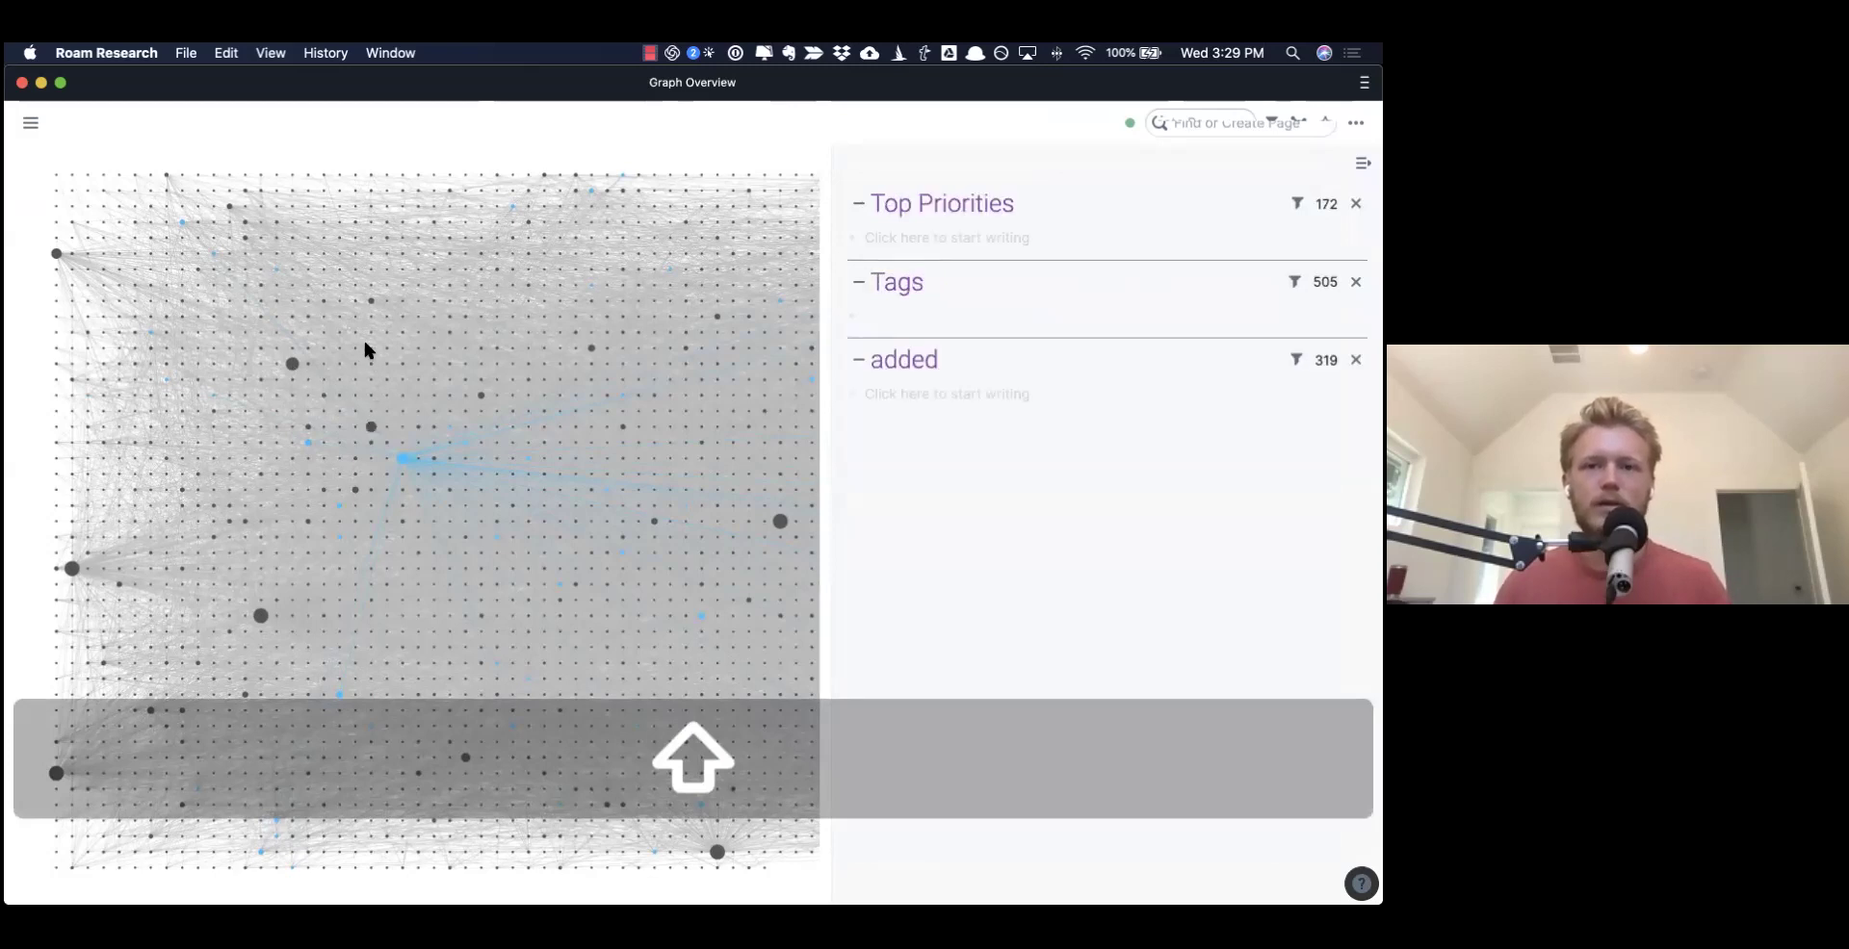
pyautogui.keyDown('shift'); pyautogui.click(763, 349); pyautogui.keyUp('shift')
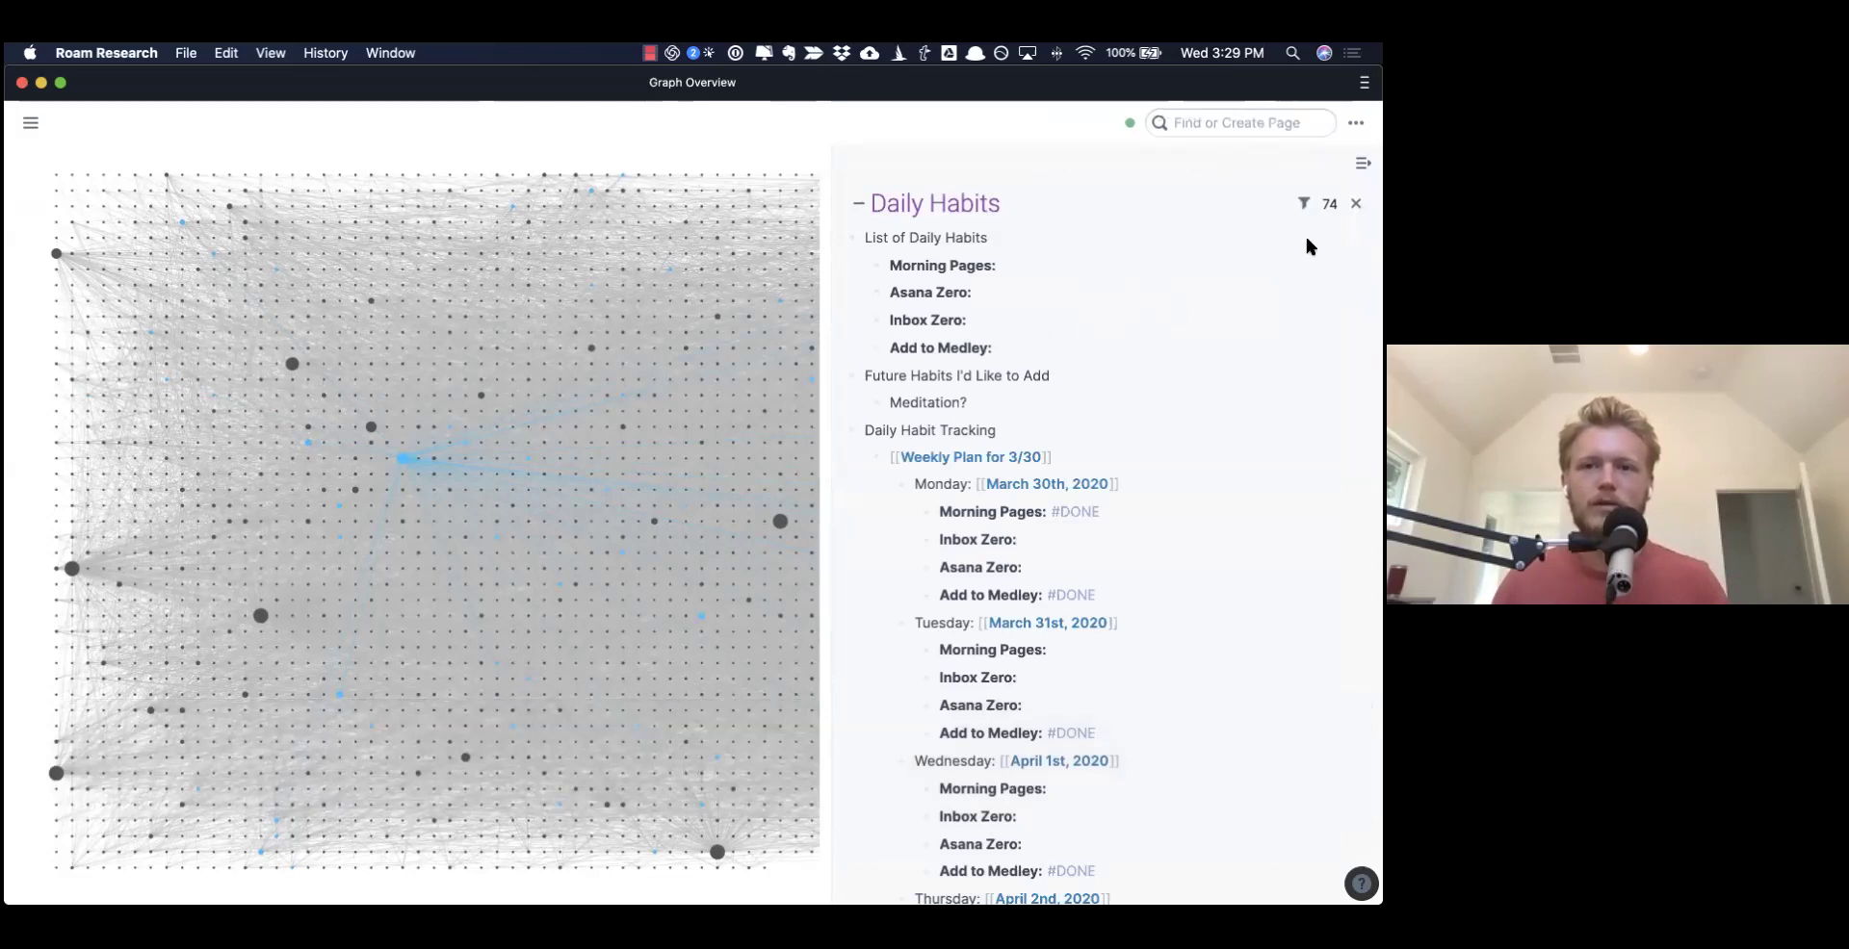
pyautogui.click(1356, 204)
pyautogui.click(1356, 203)
pyautogui.click(1355, 204)
pyautogui.click(1355, 204)
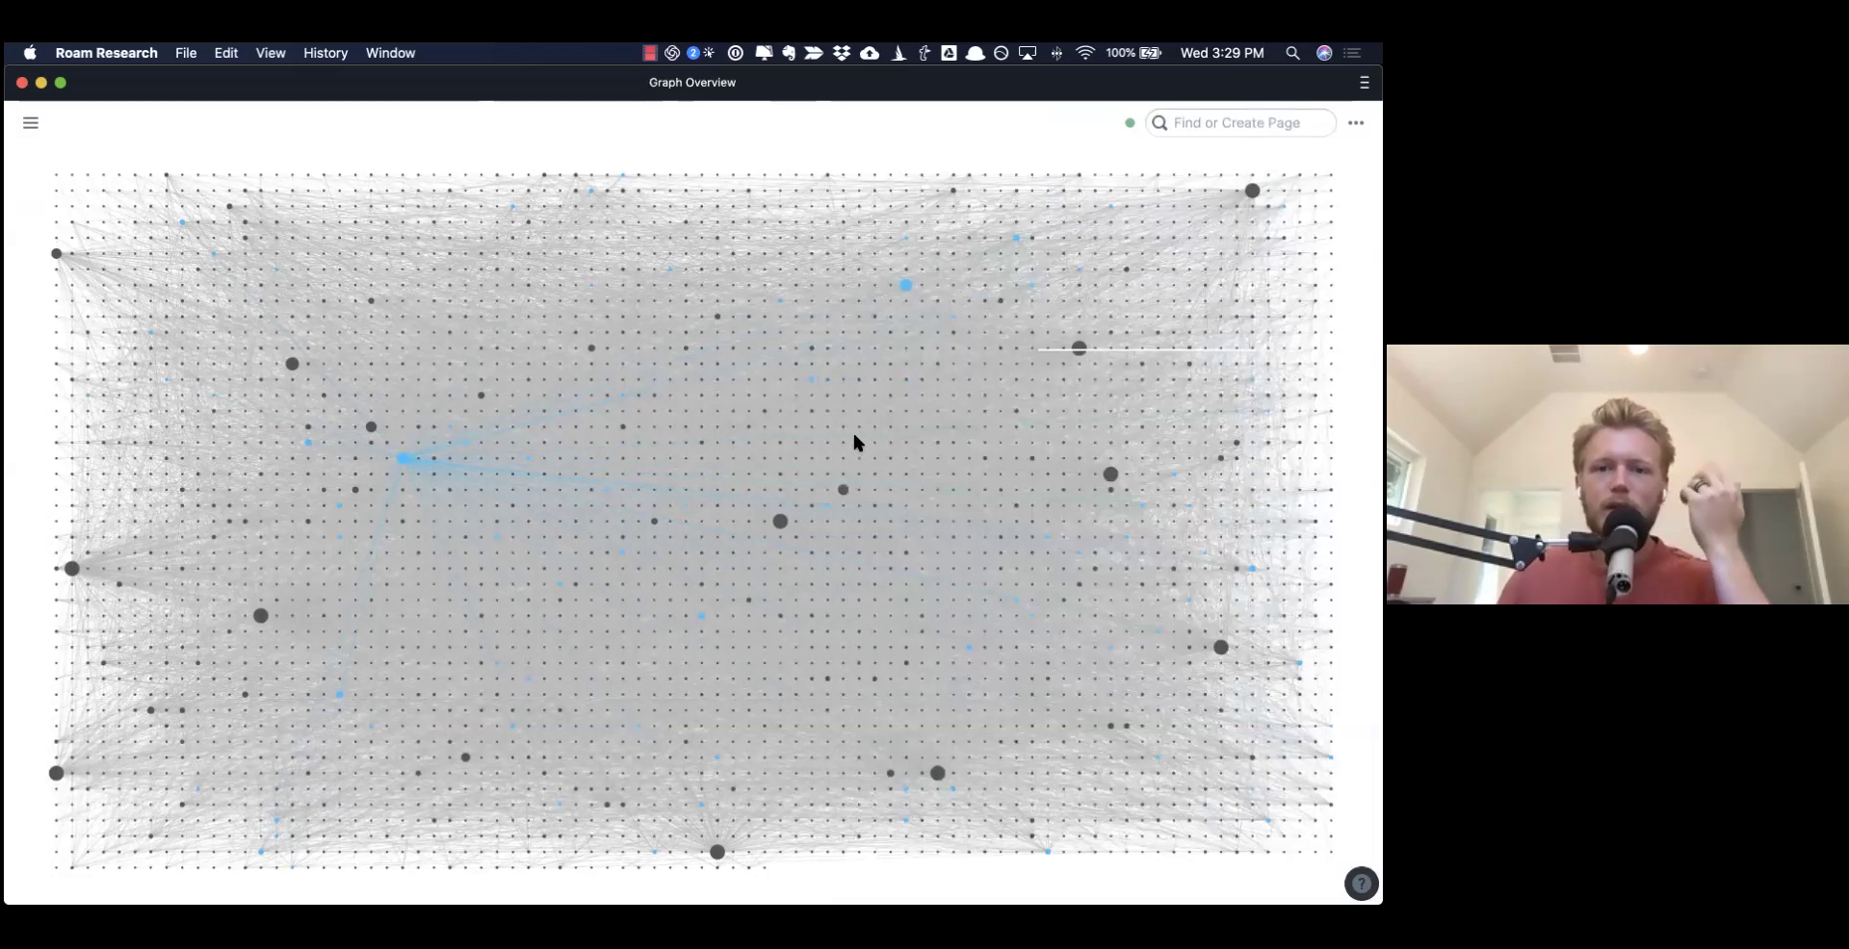
# - Search for "life advice", open the existing Life Advice page and examine the tags in its linked references
pyautogui.click(23, 126)
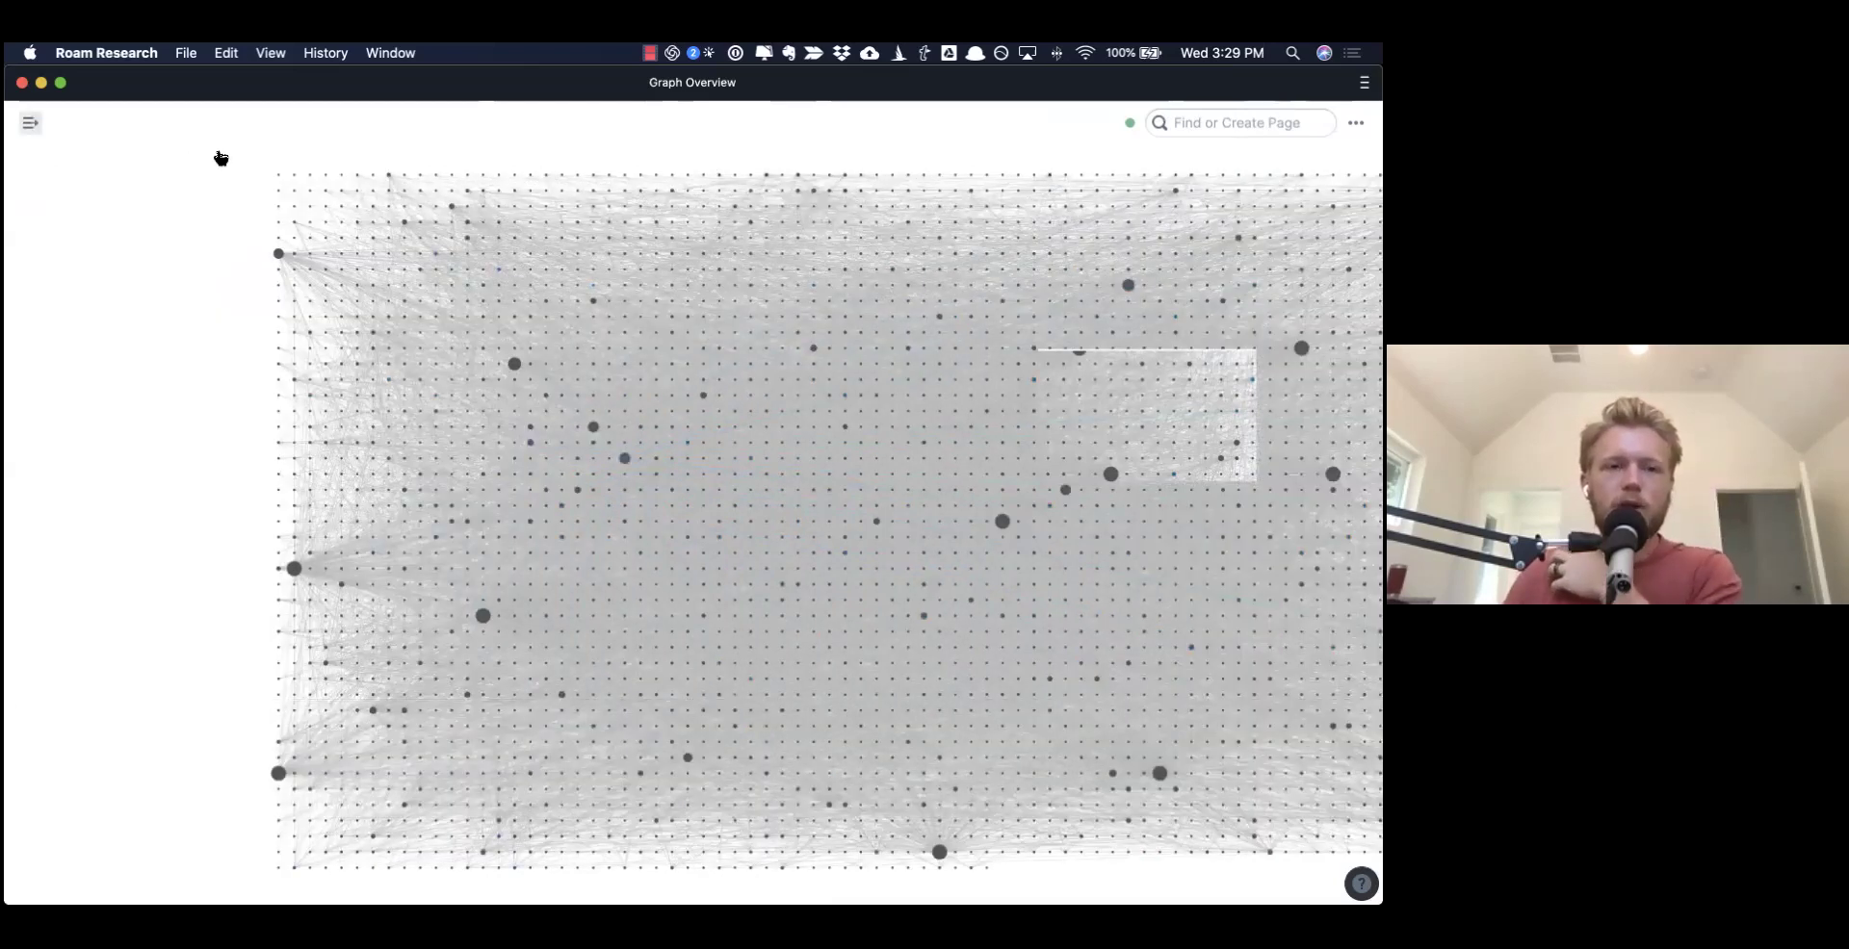
pyautogui.click(1226, 117)
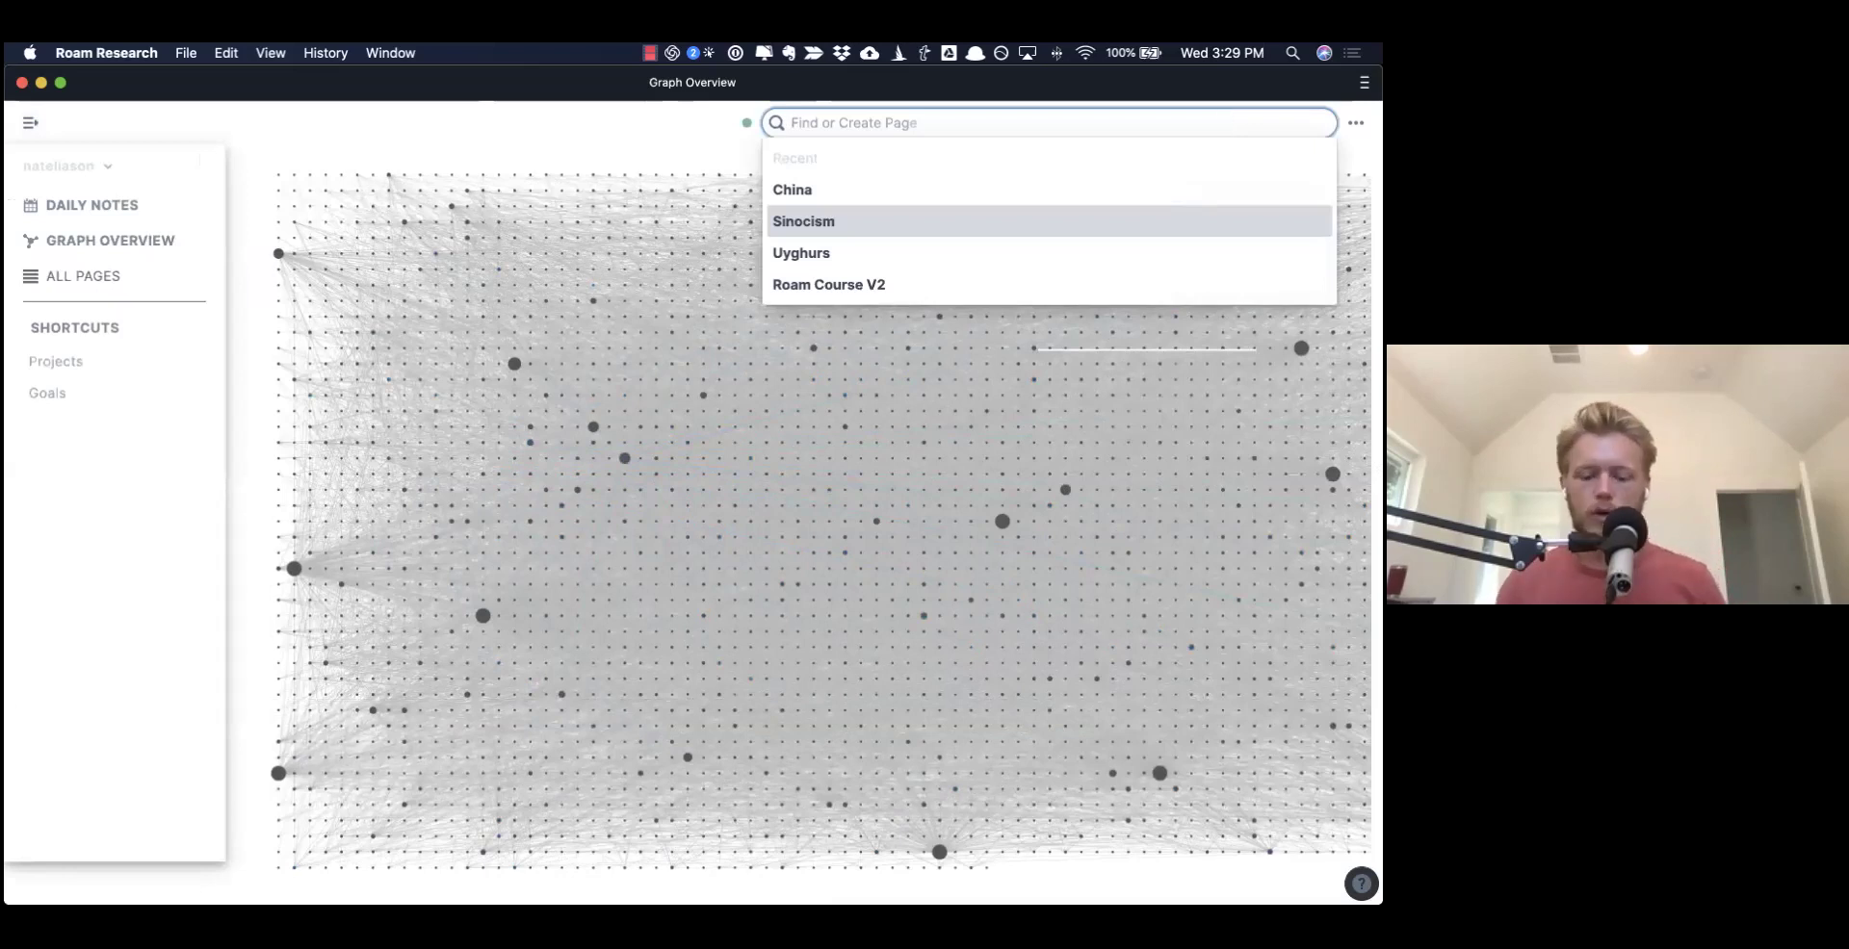
pyautogui.write('life advice')
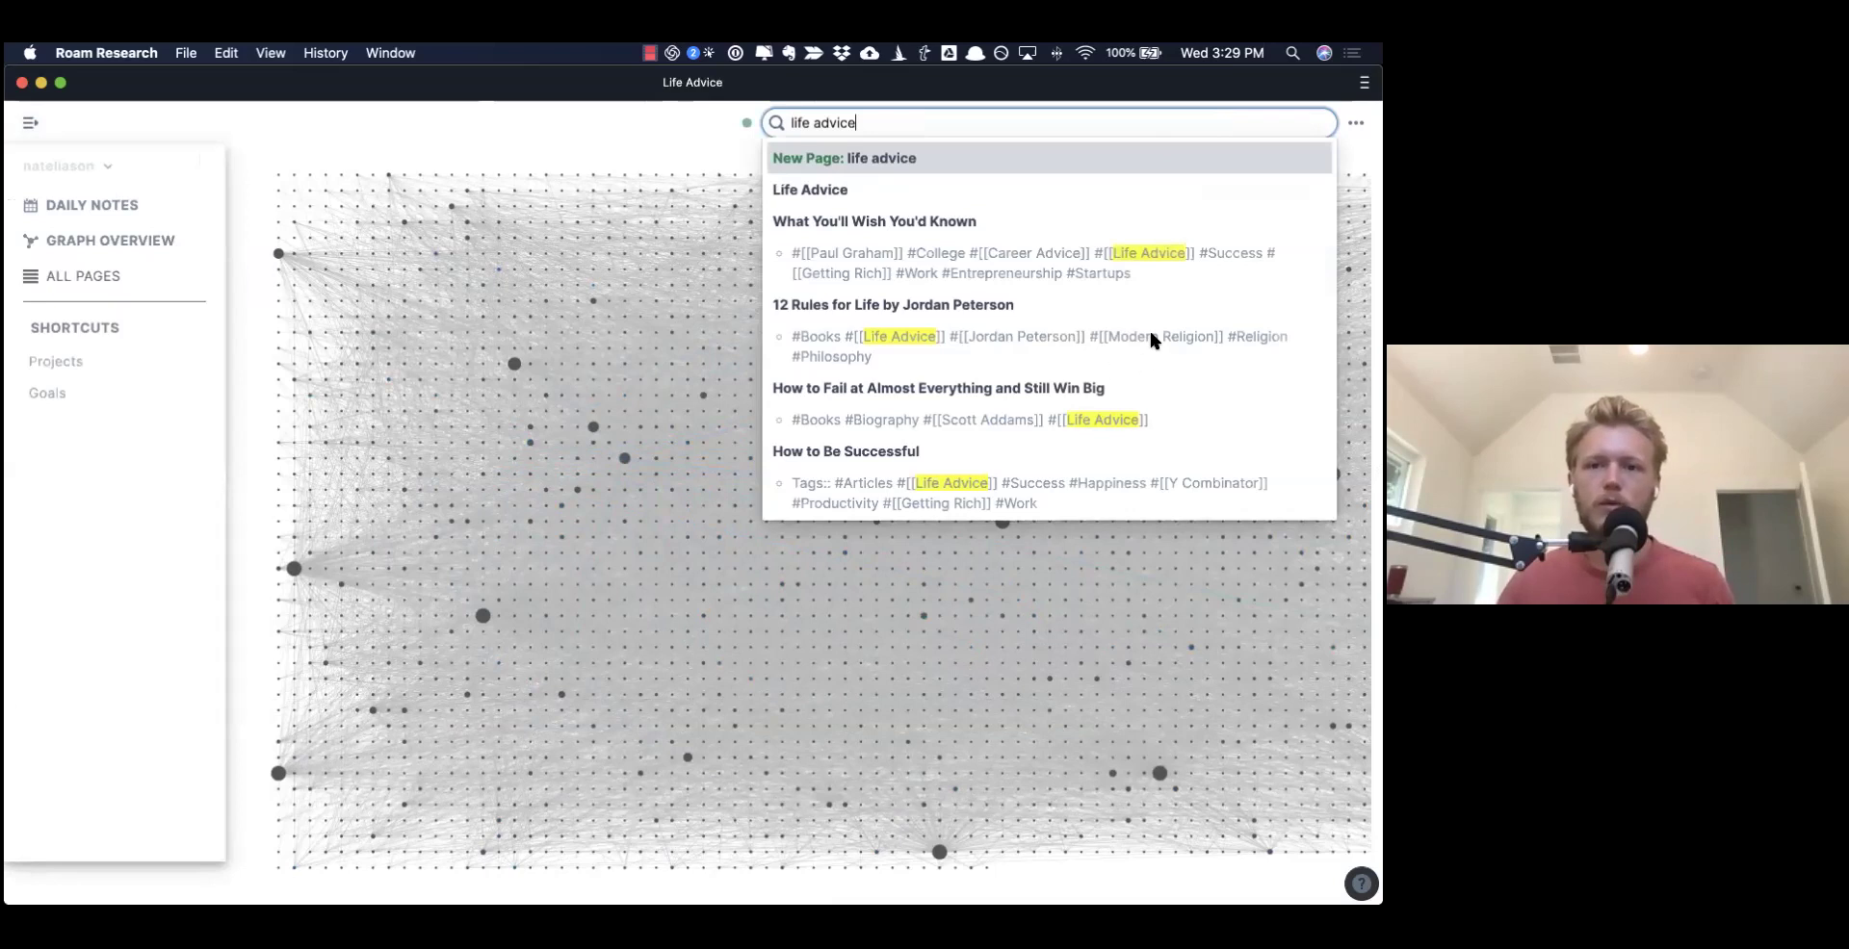
pyautogui.press('Down')
pyautogui.press('Return')
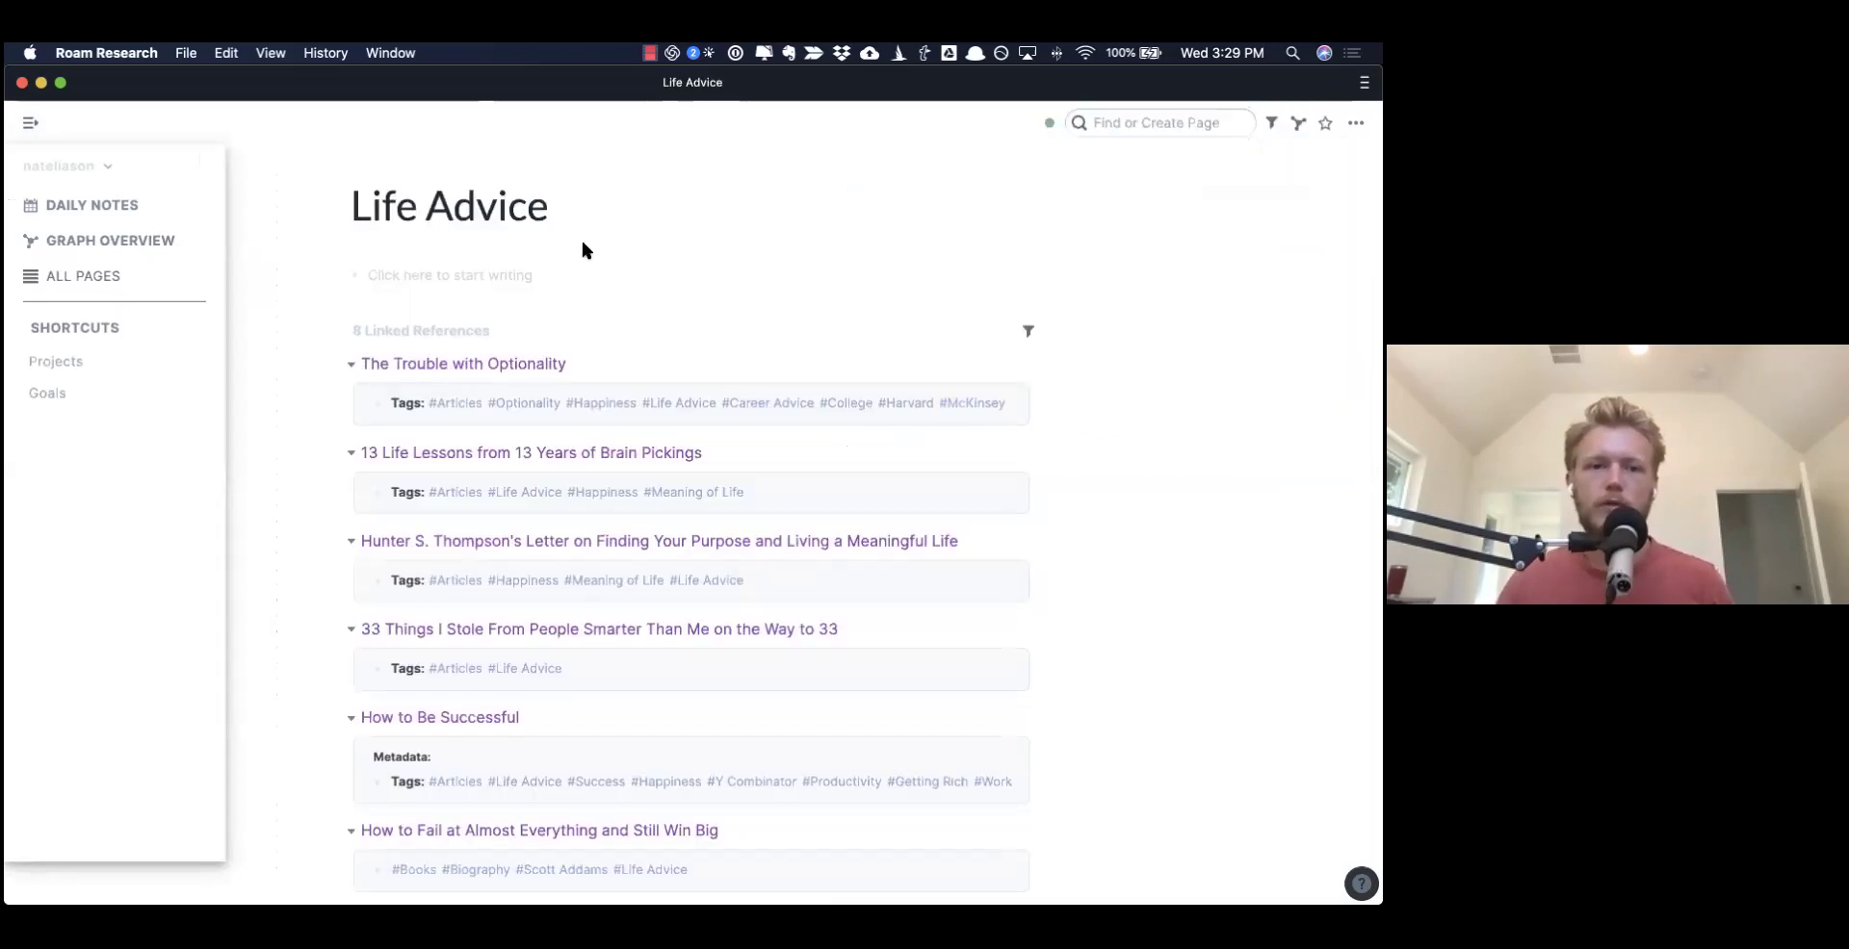
pyautogui.scroll(-1, 644, 318)
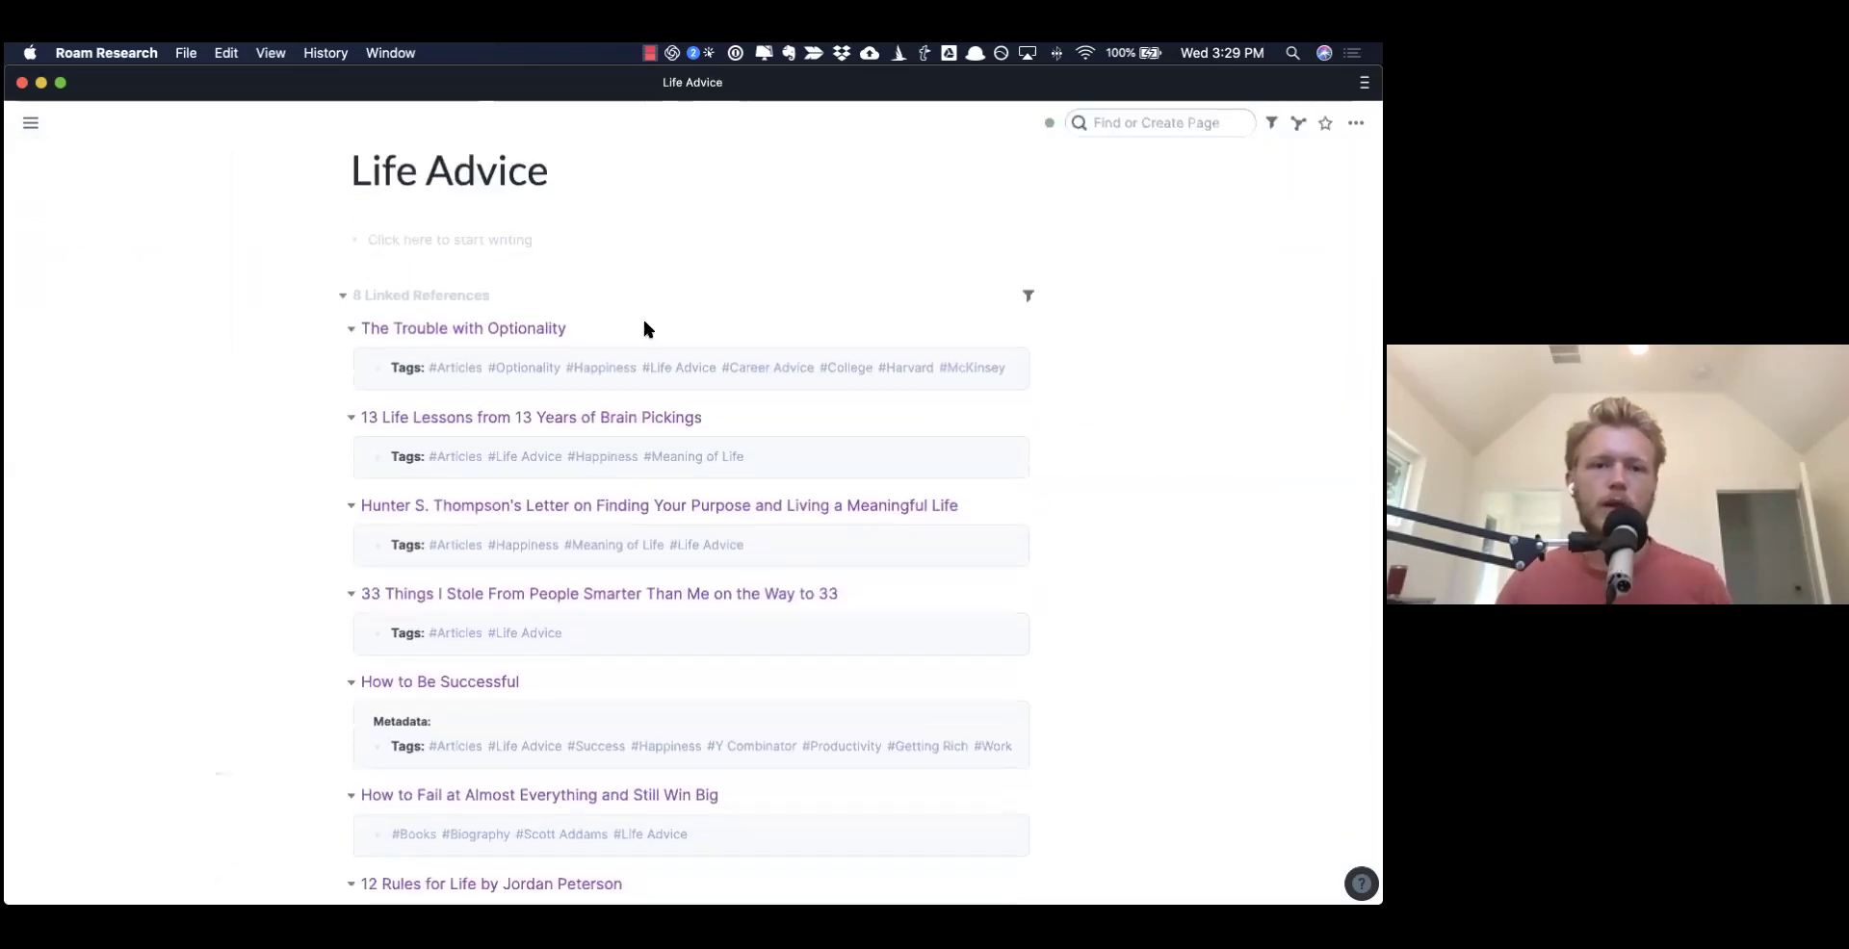
# - Open The Trouble with Optionality from the linked references in the sidebar, and look through the mentions of its Happiness tag
pyautogui.click(457, 238)
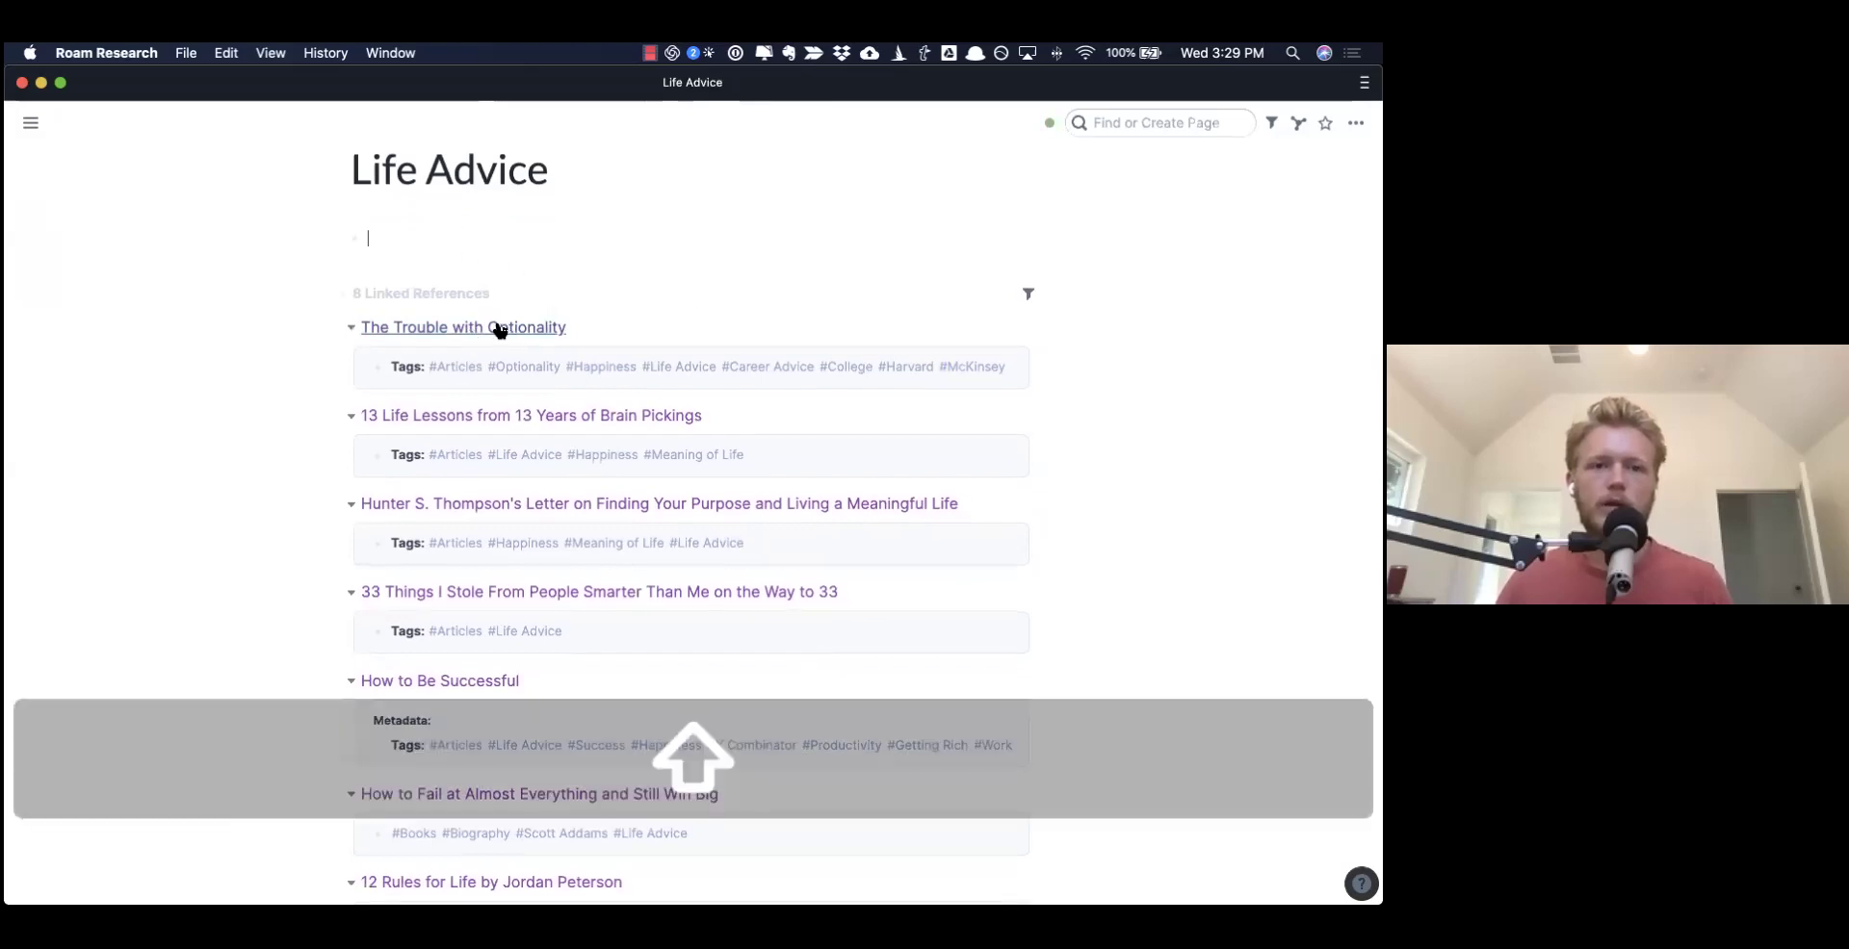
pyautogui.keyDown('shift'); pyautogui.click(528, 326); pyautogui.keyUp('shift')
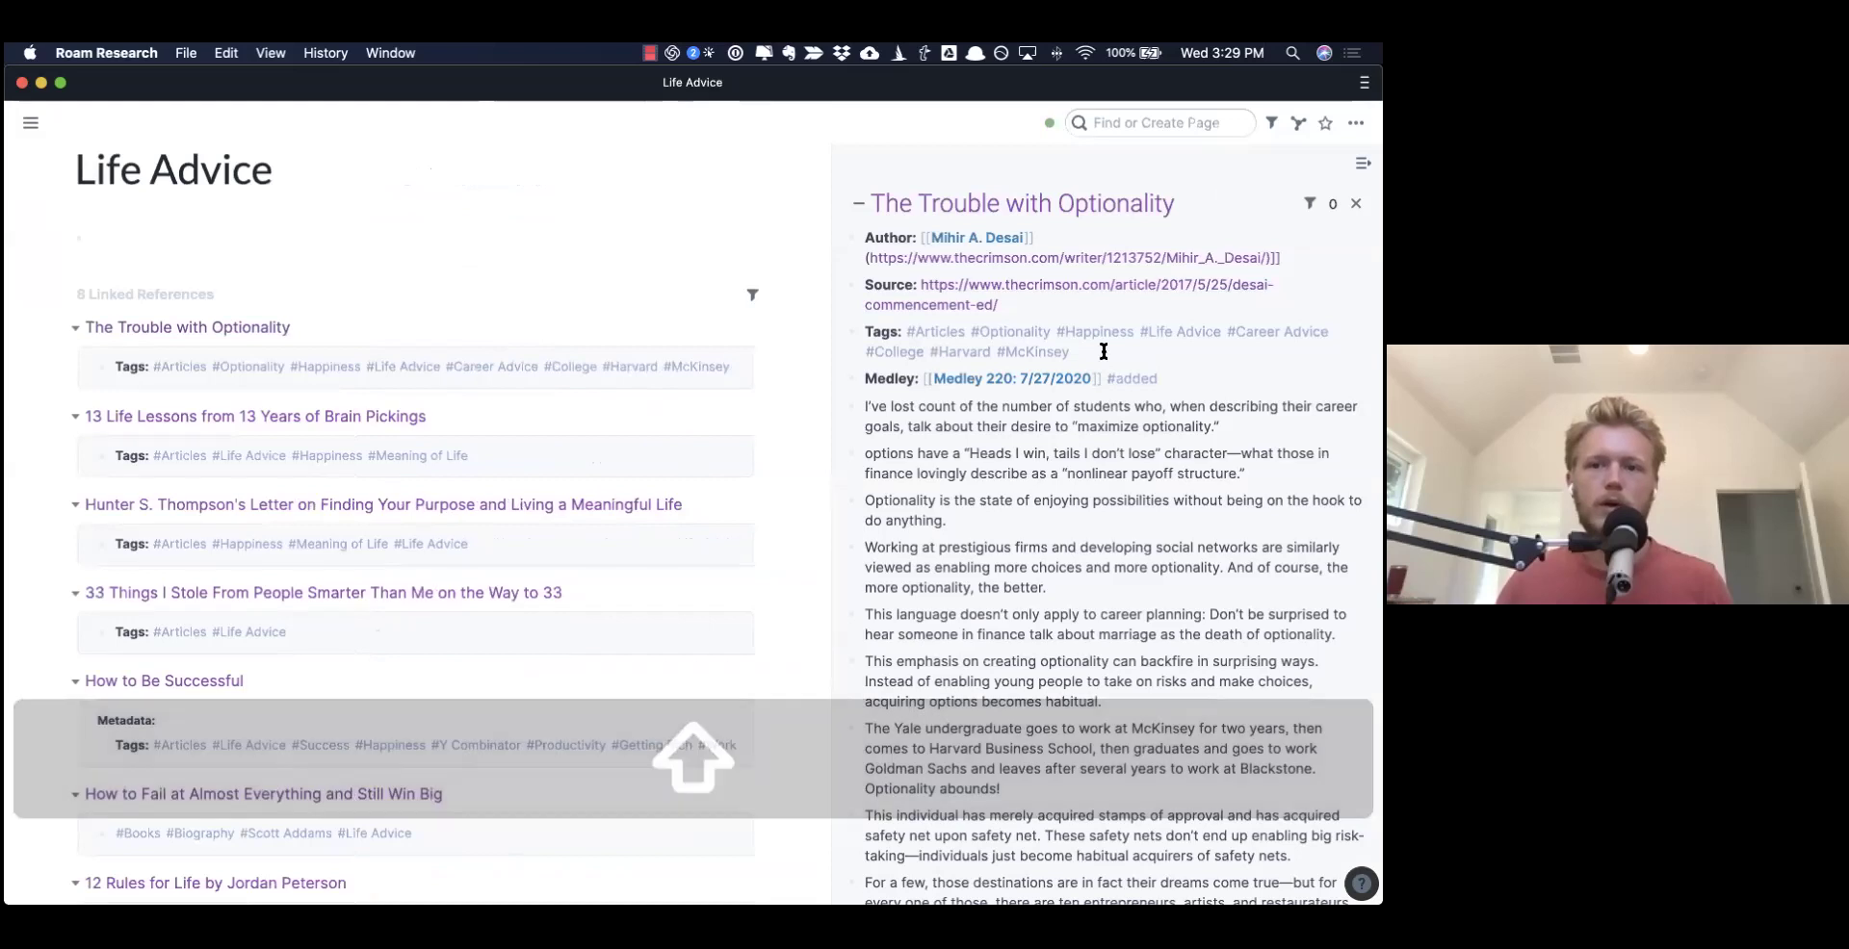
pyautogui.press('shift')
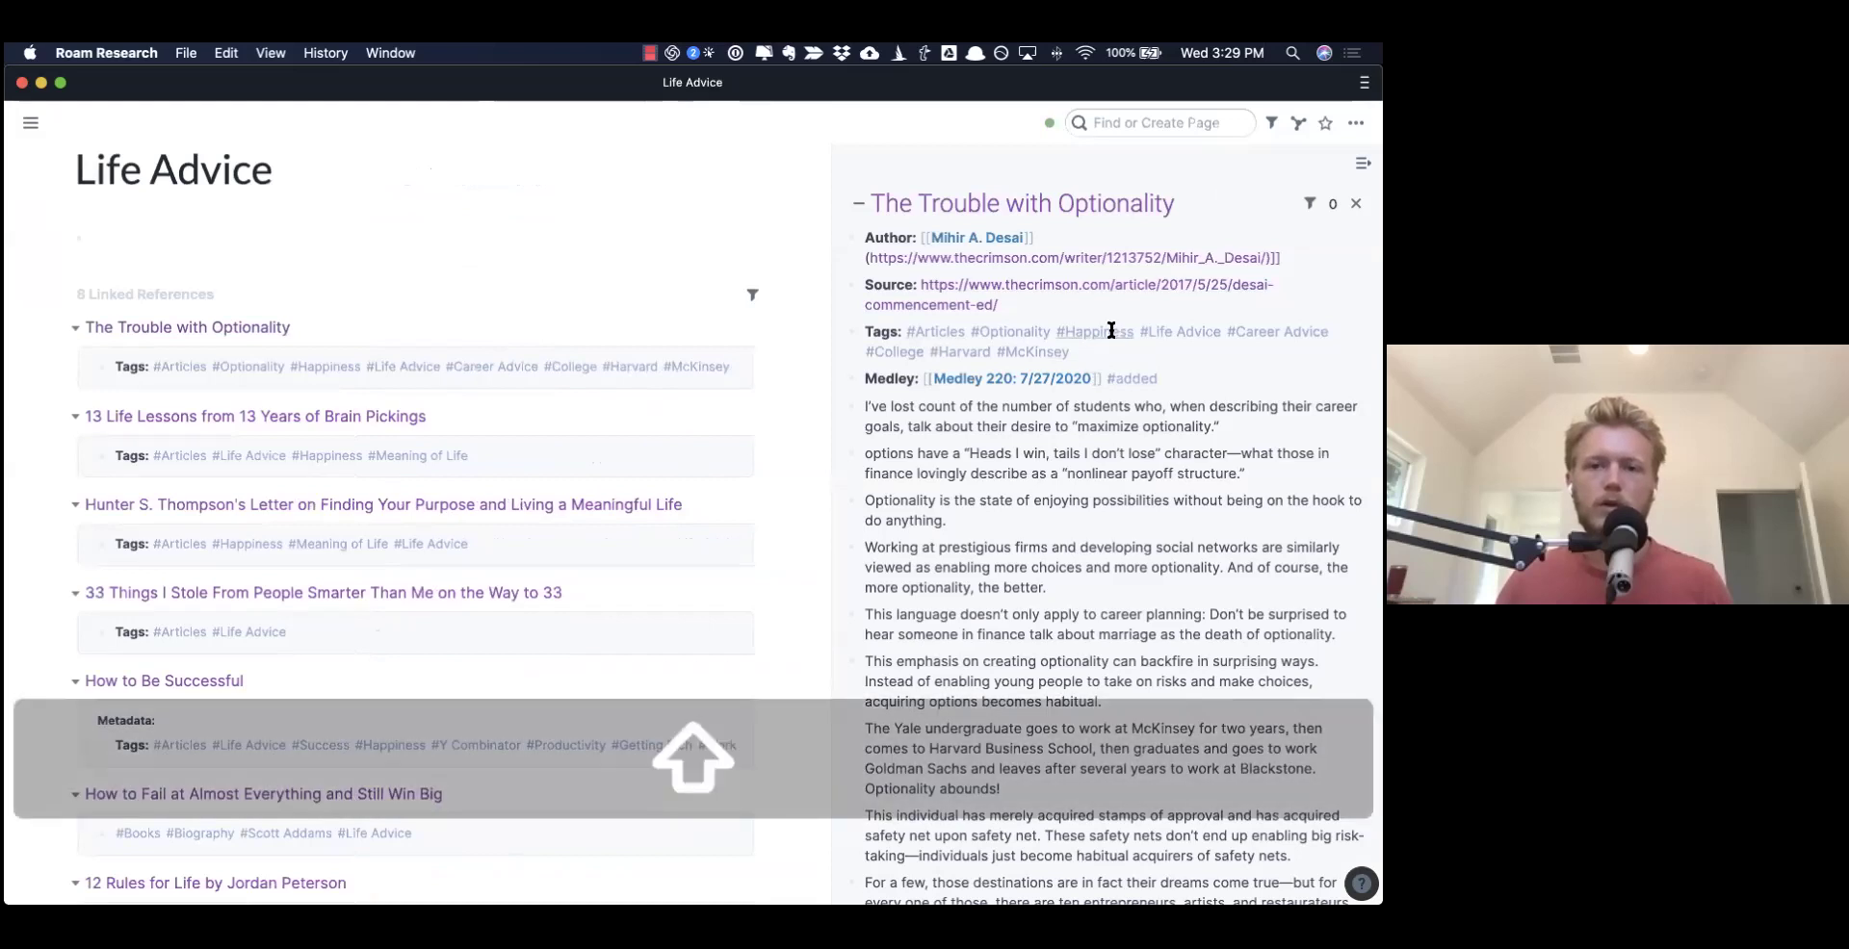
pyautogui.keyDown('shift'); pyautogui.click(1114, 335); pyautogui.keyUp('shift')
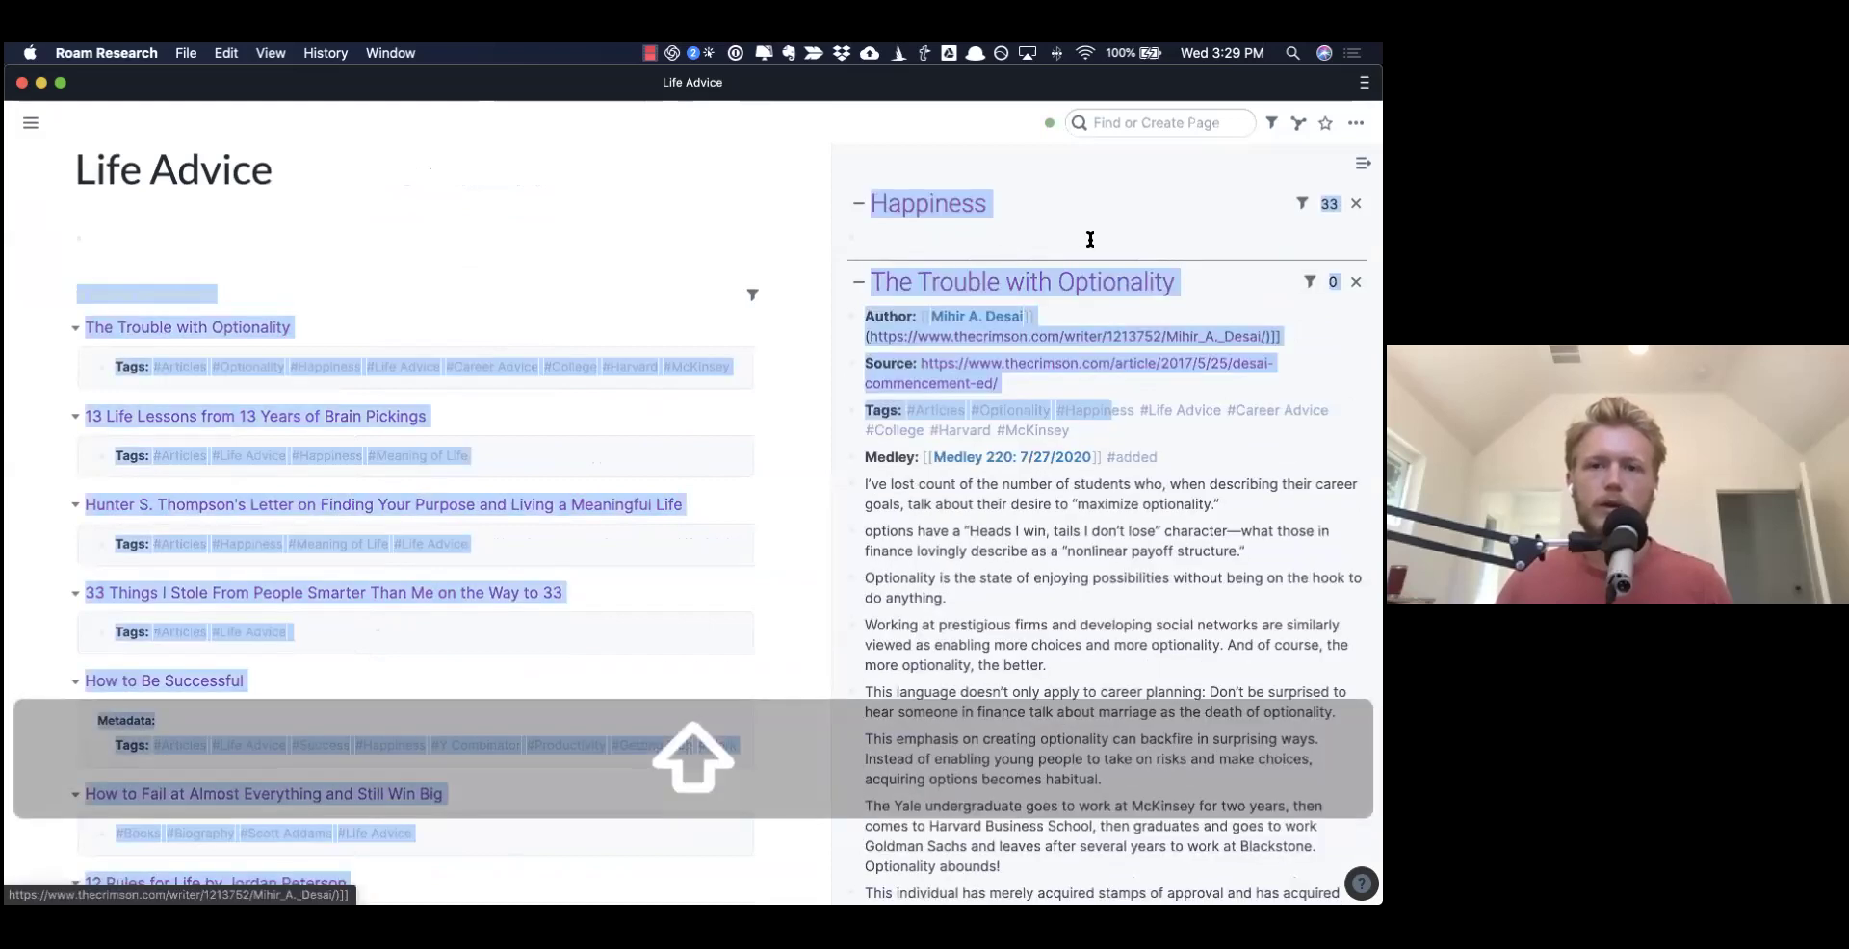
pyautogui.click(1327, 203)
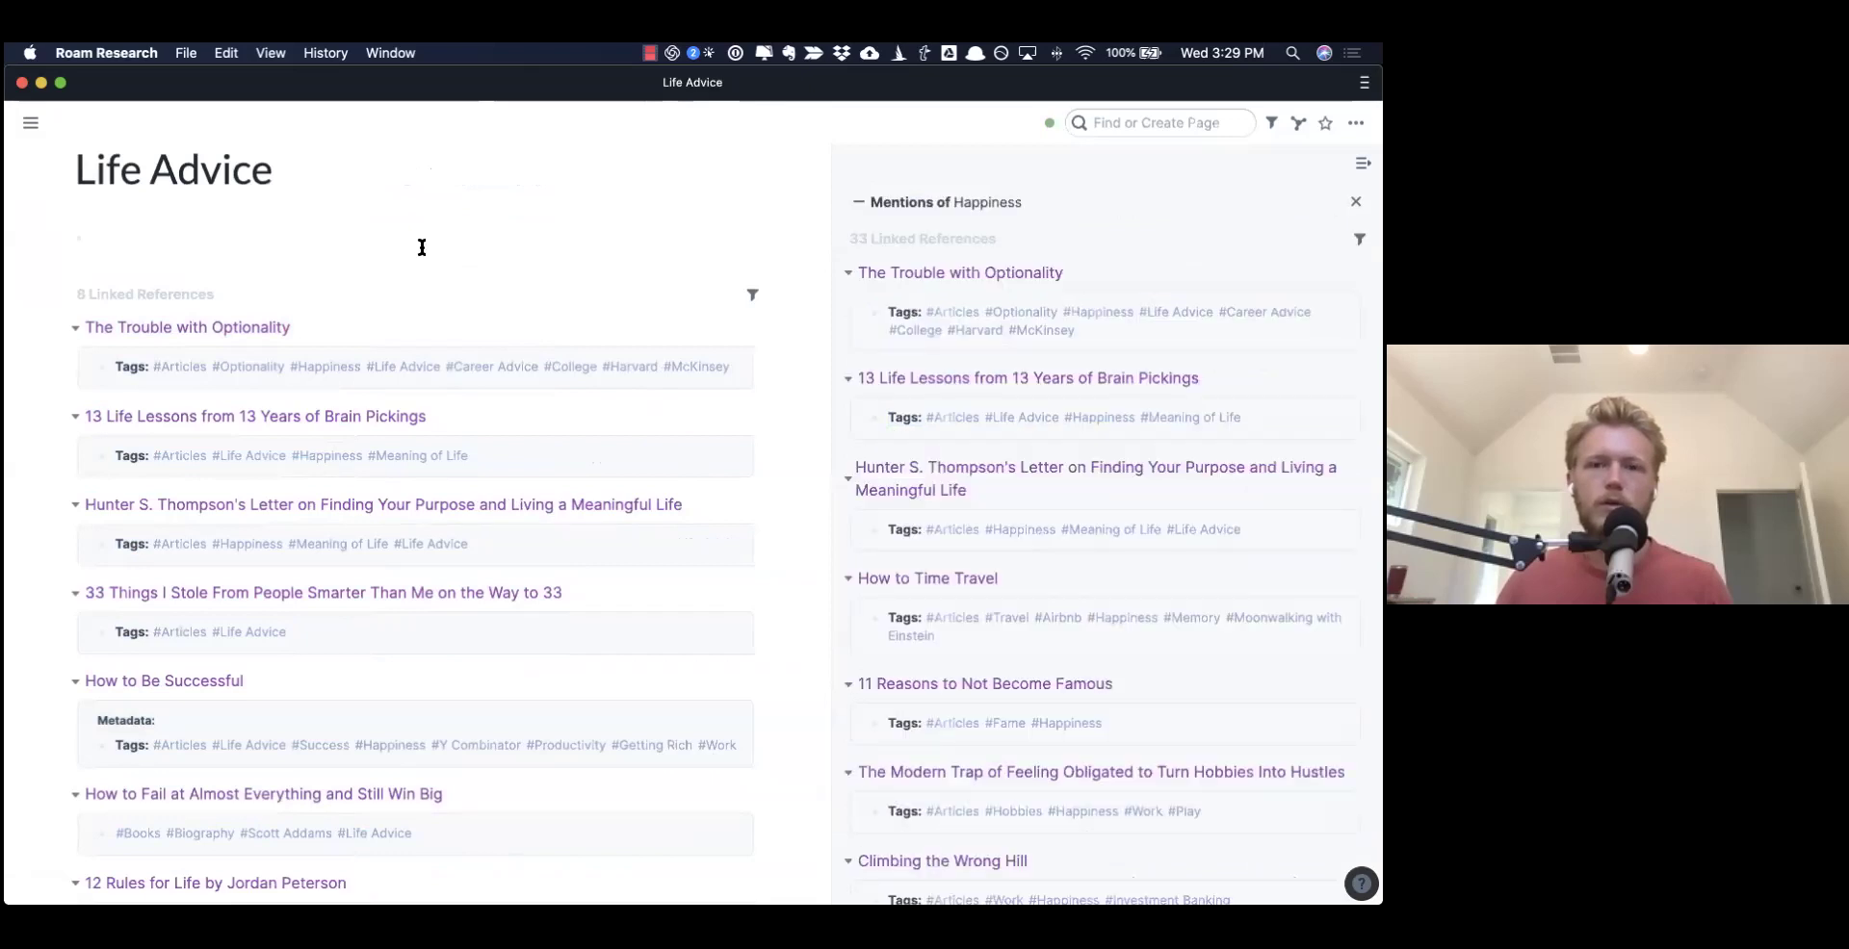
pyautogui.scroll(-5, 1040, 292)
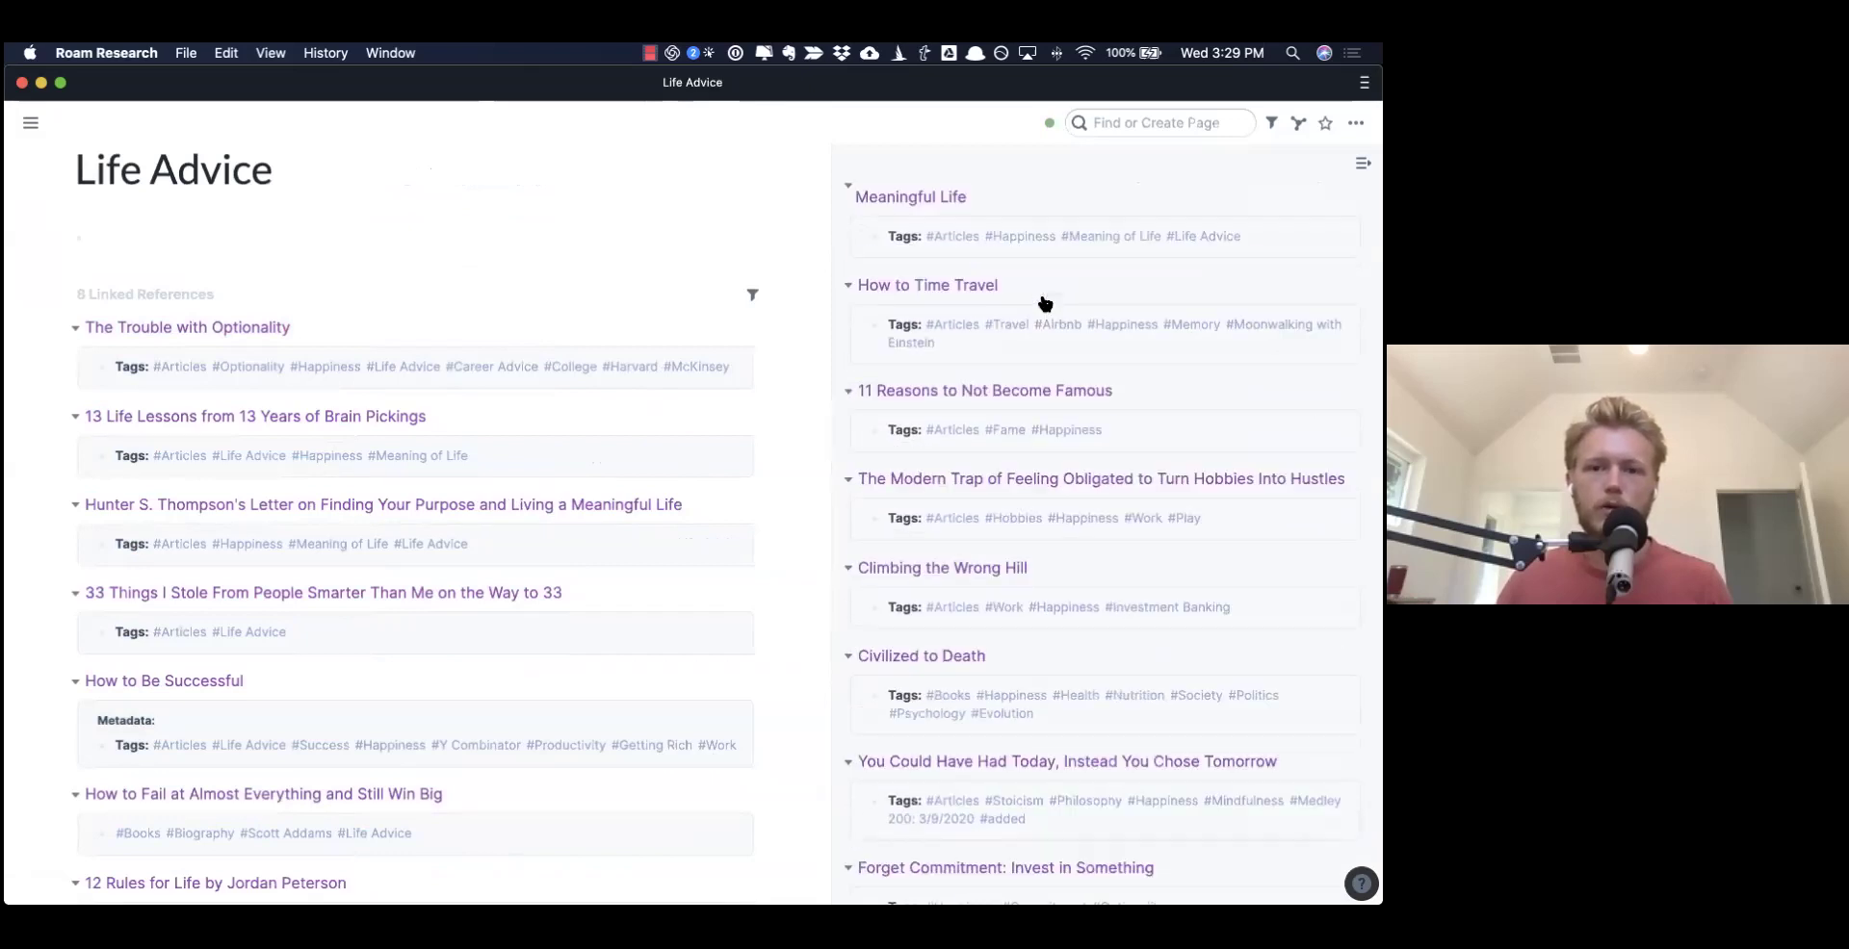
pyautogui.scroll(-2, 1038, 289)
# - Write "Other pieces to reference:" on the Life Advice page and nest a page link to Climbing the Wrong Hill under it
pyautogui.click(189, 234)
pyautogui.write('Other pieces to refe')
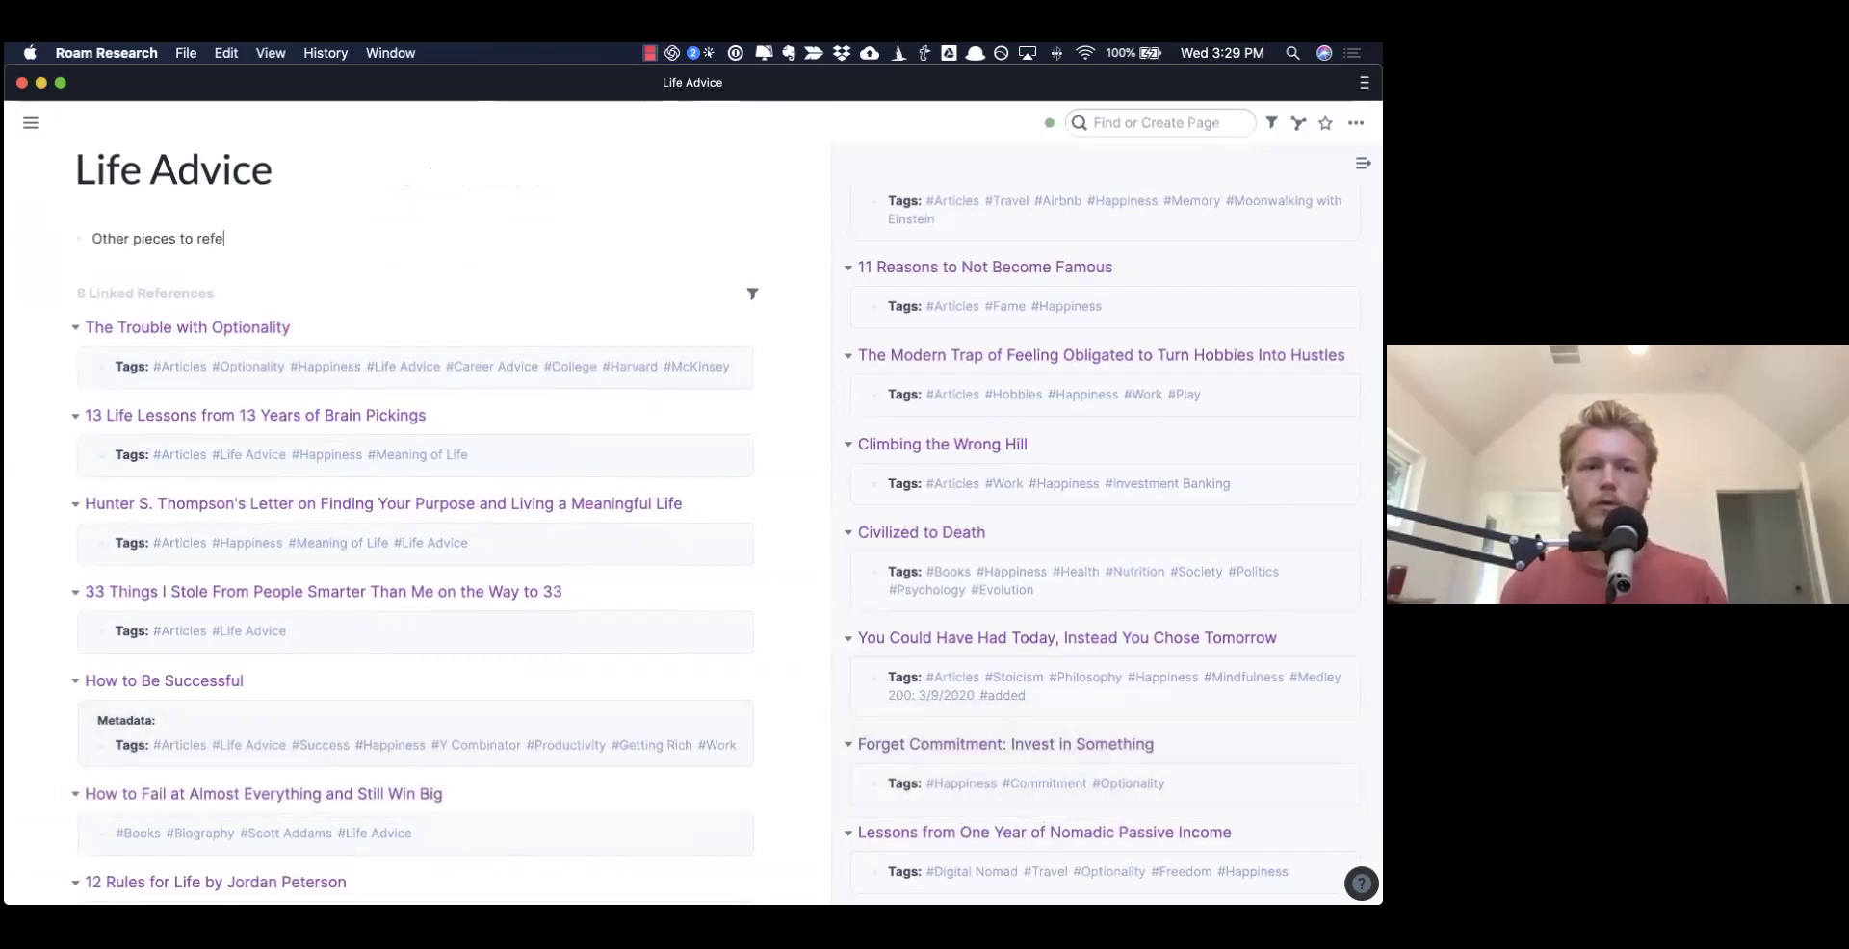
pyautogui.write('rence:')
pyautogui.press('Return')
pyautogui.press('Tab')
pyautogui.write('[[Climbing')
pyautogui.press('Return')
pyautogui.press('Return')
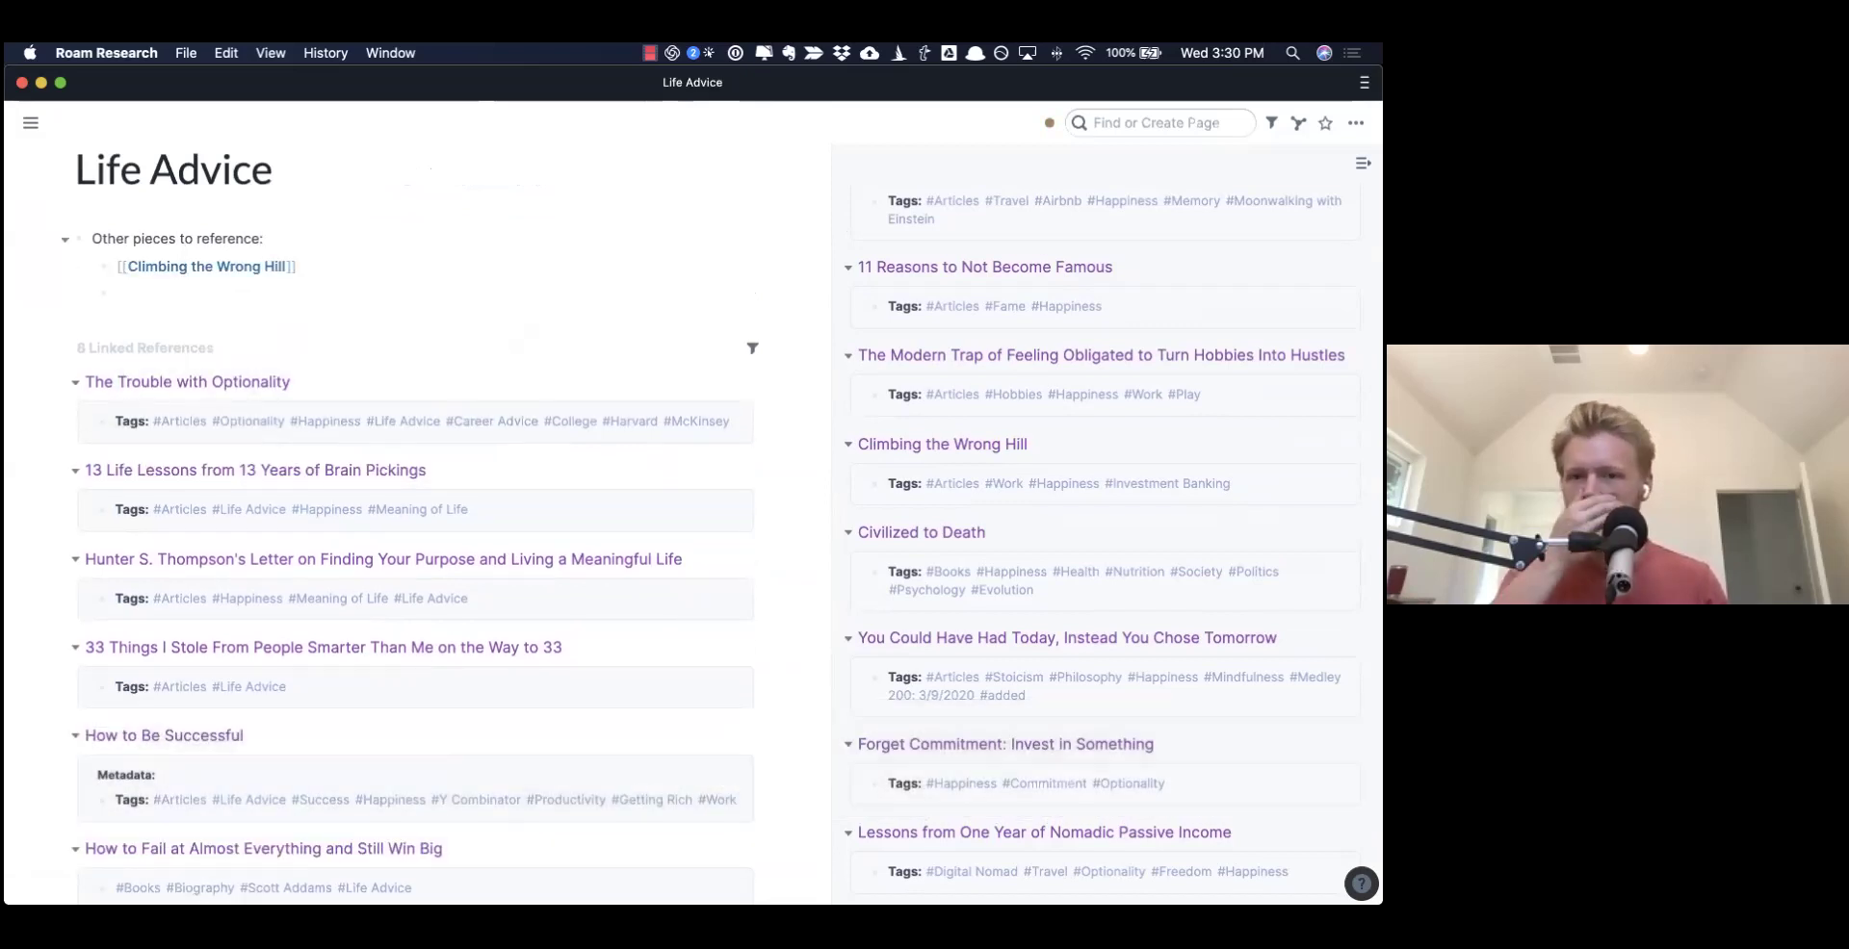
# - Add a second nested page link to Civilized to Death below the Climbing the Wrong Hill link
pyautogui.write('Civil')
pyautogui.hotkey('alt', 'BackSpace')
pyautogui.write('[[Ciliv')
pyautogui.press('BackSpace')
pyautogui.press('BackSpace')
pyautogui.press('BackSpace')
pyautogui.press('BackSpace')
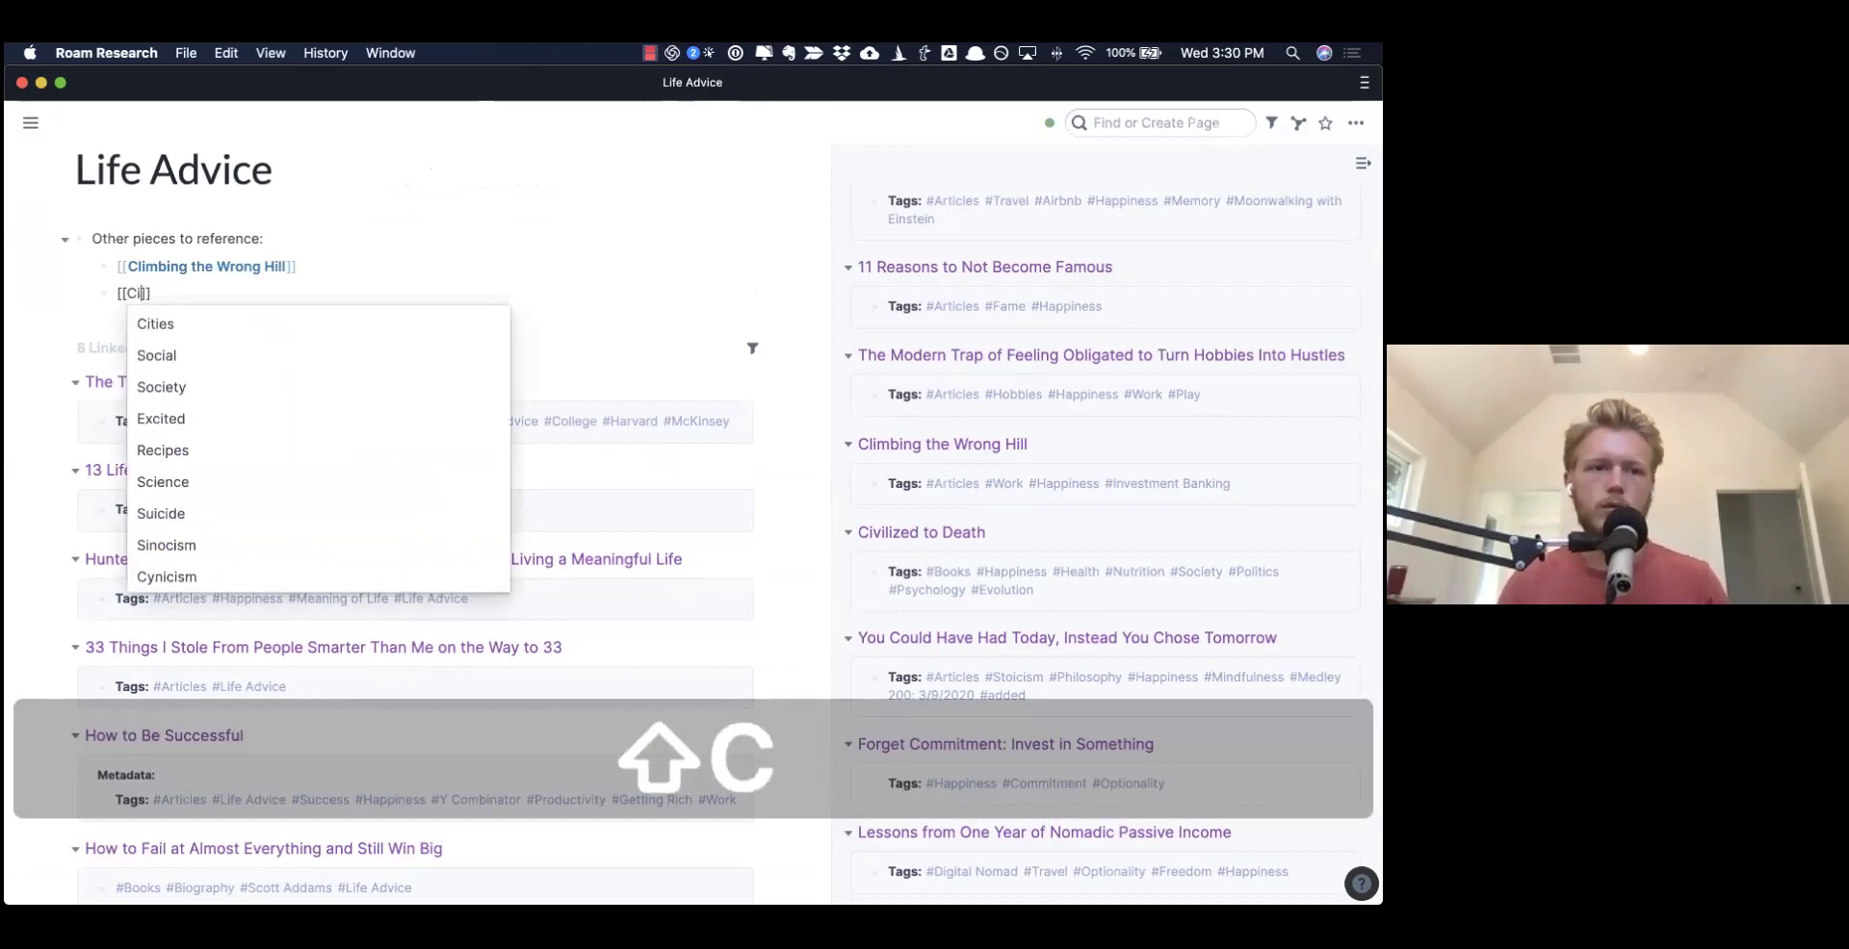
pyautogui.write('vili')
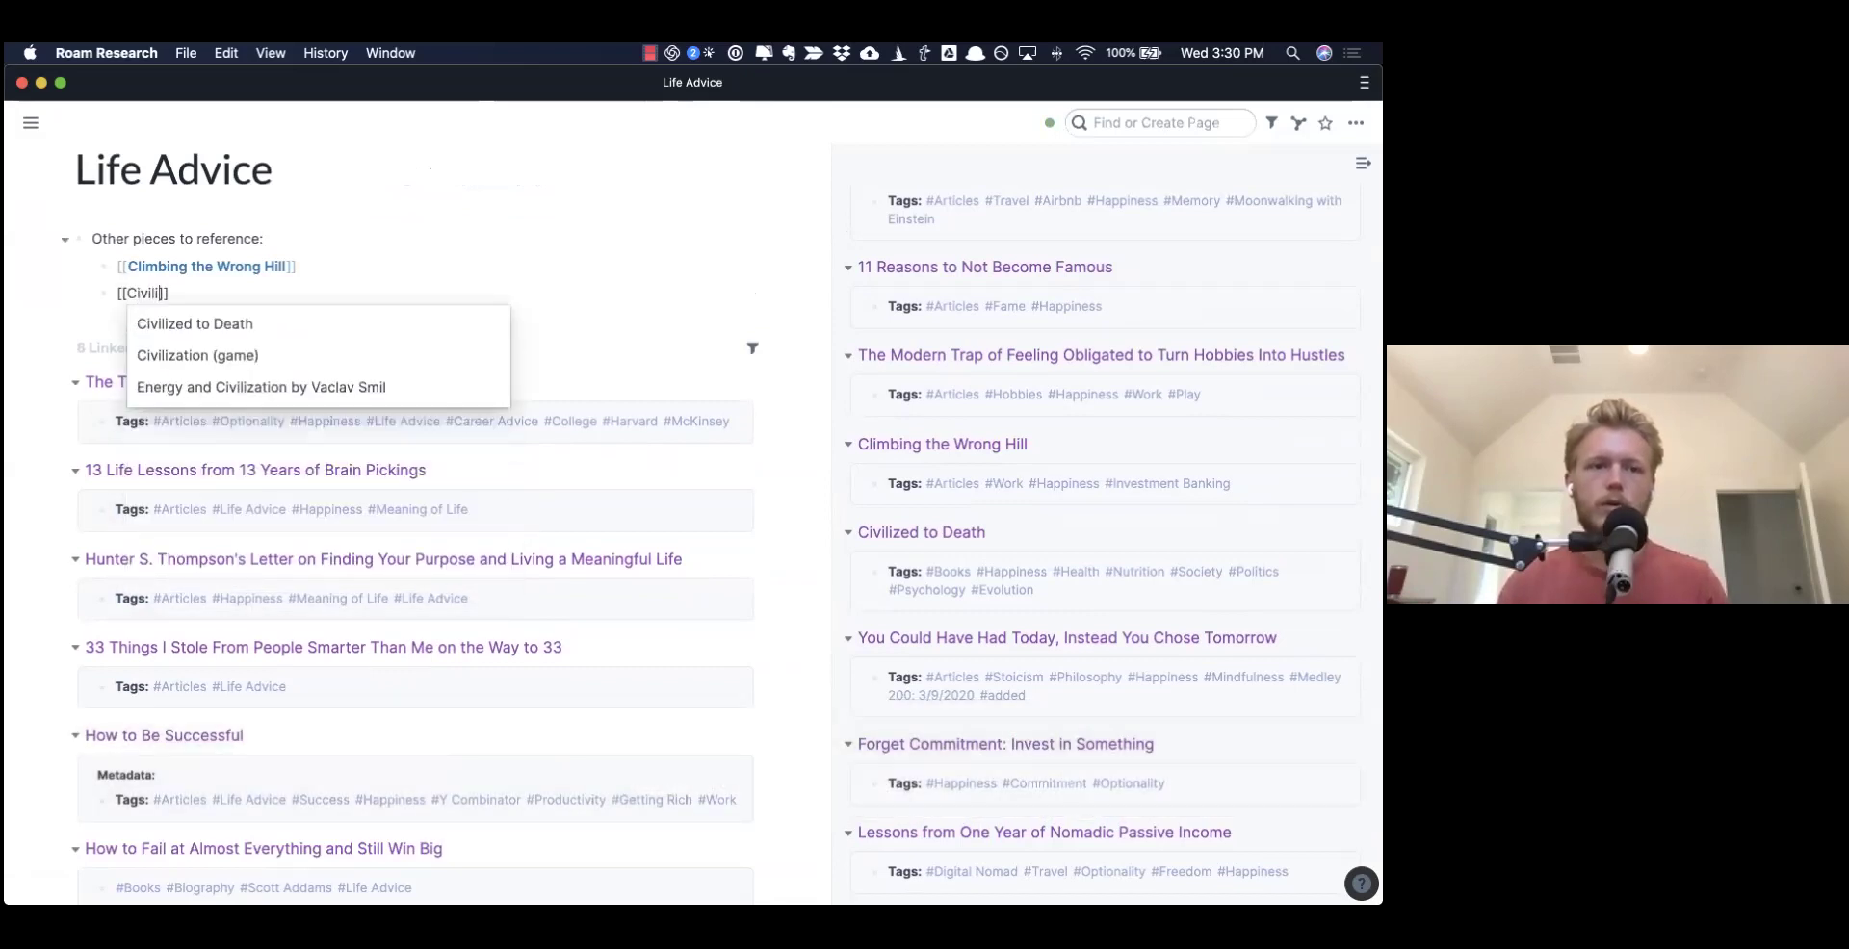
pyautogui.press('Return')
# - Close the Happiness mentions and the Happiness page in the sidebar
pyautogui.scroll(-1, 1218, 453)
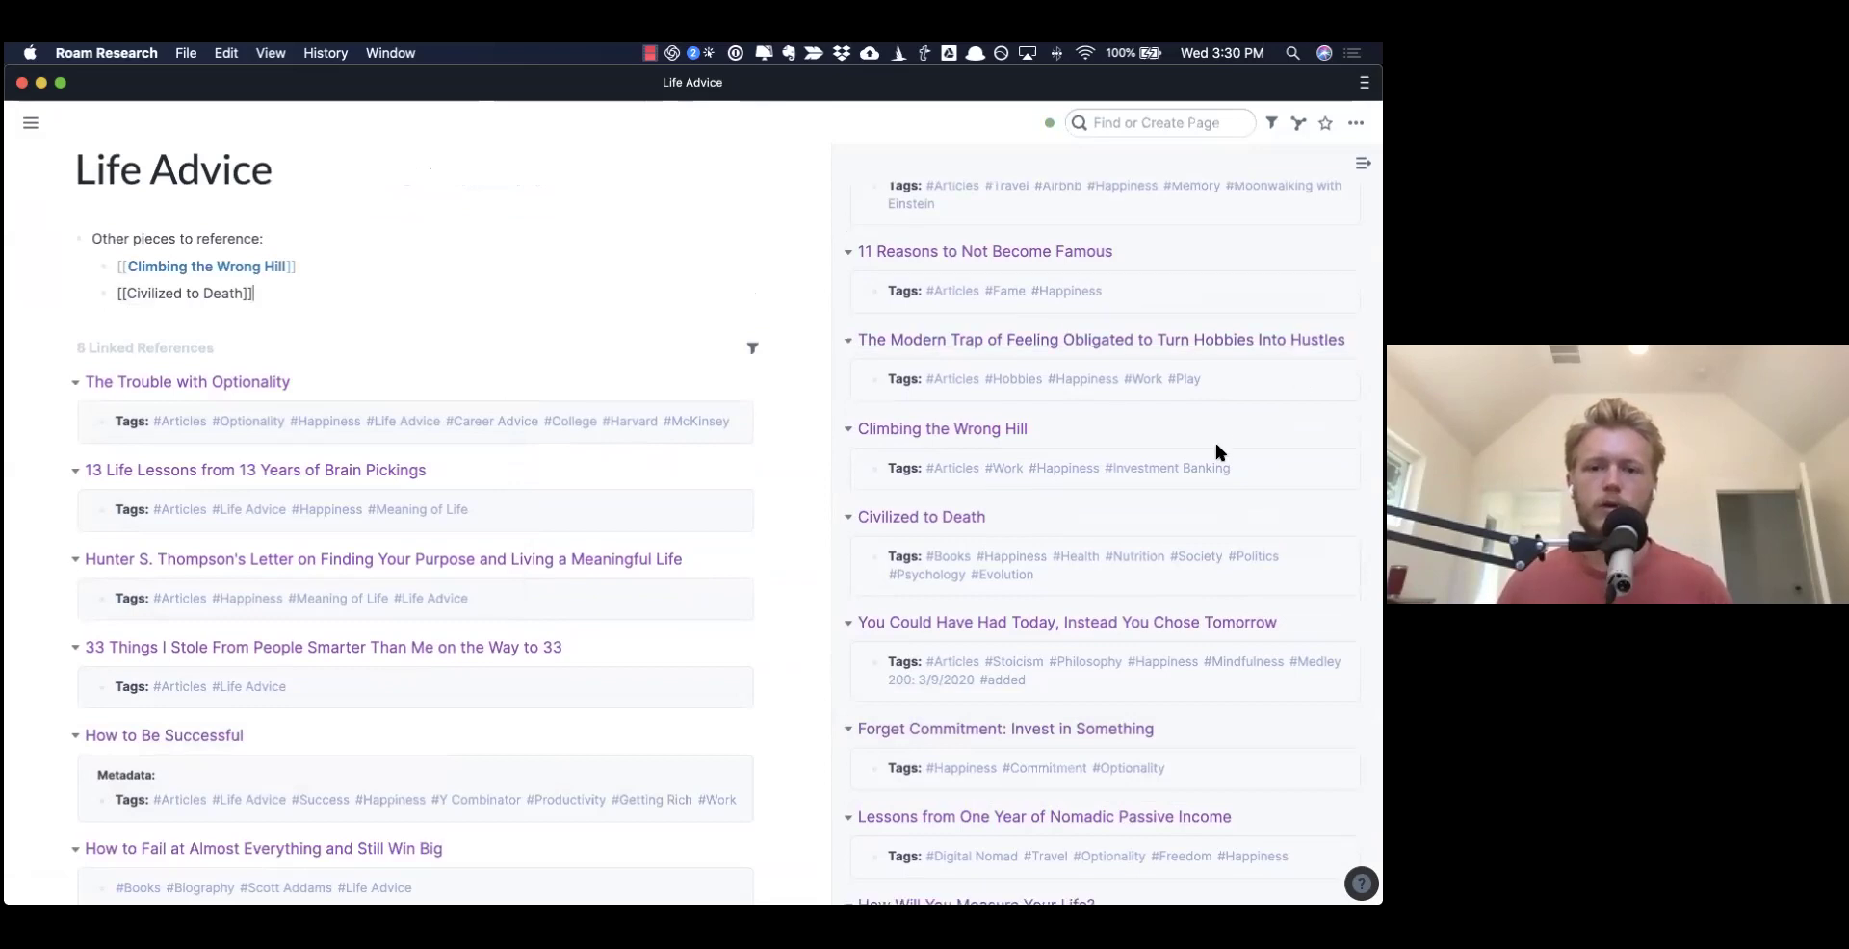
pyautogui.scroll(5, 1223, 457)
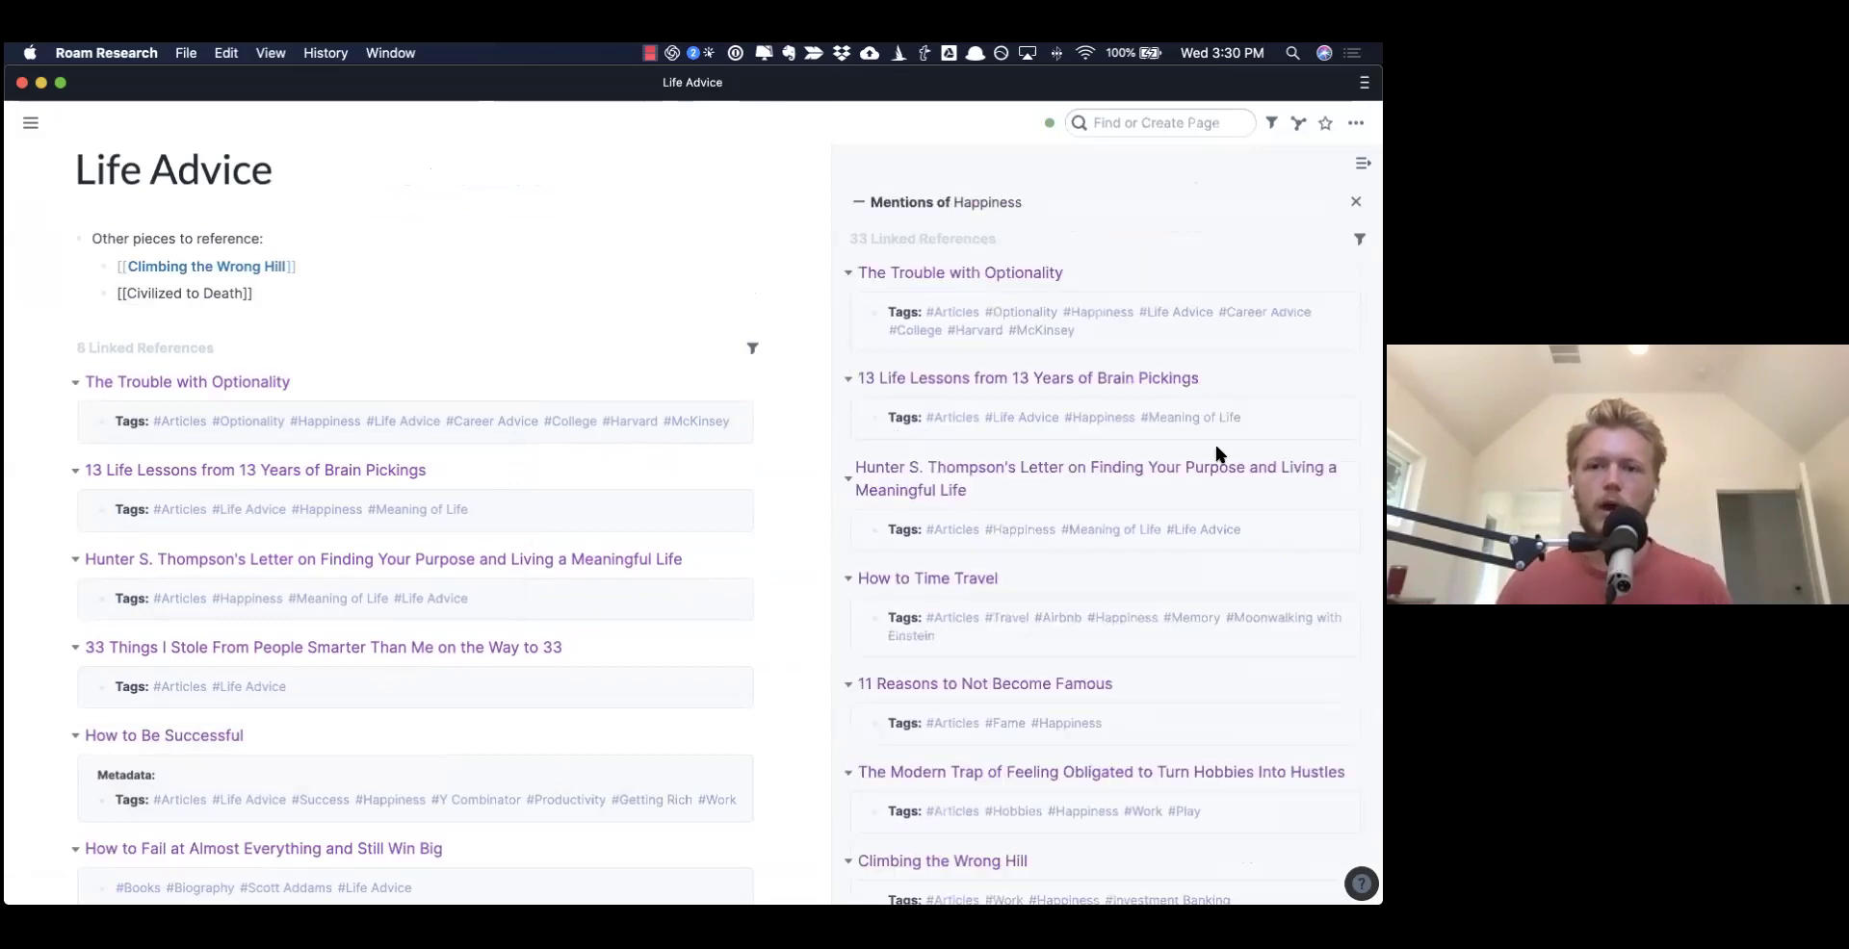
pyautogui.click(1355, 201)
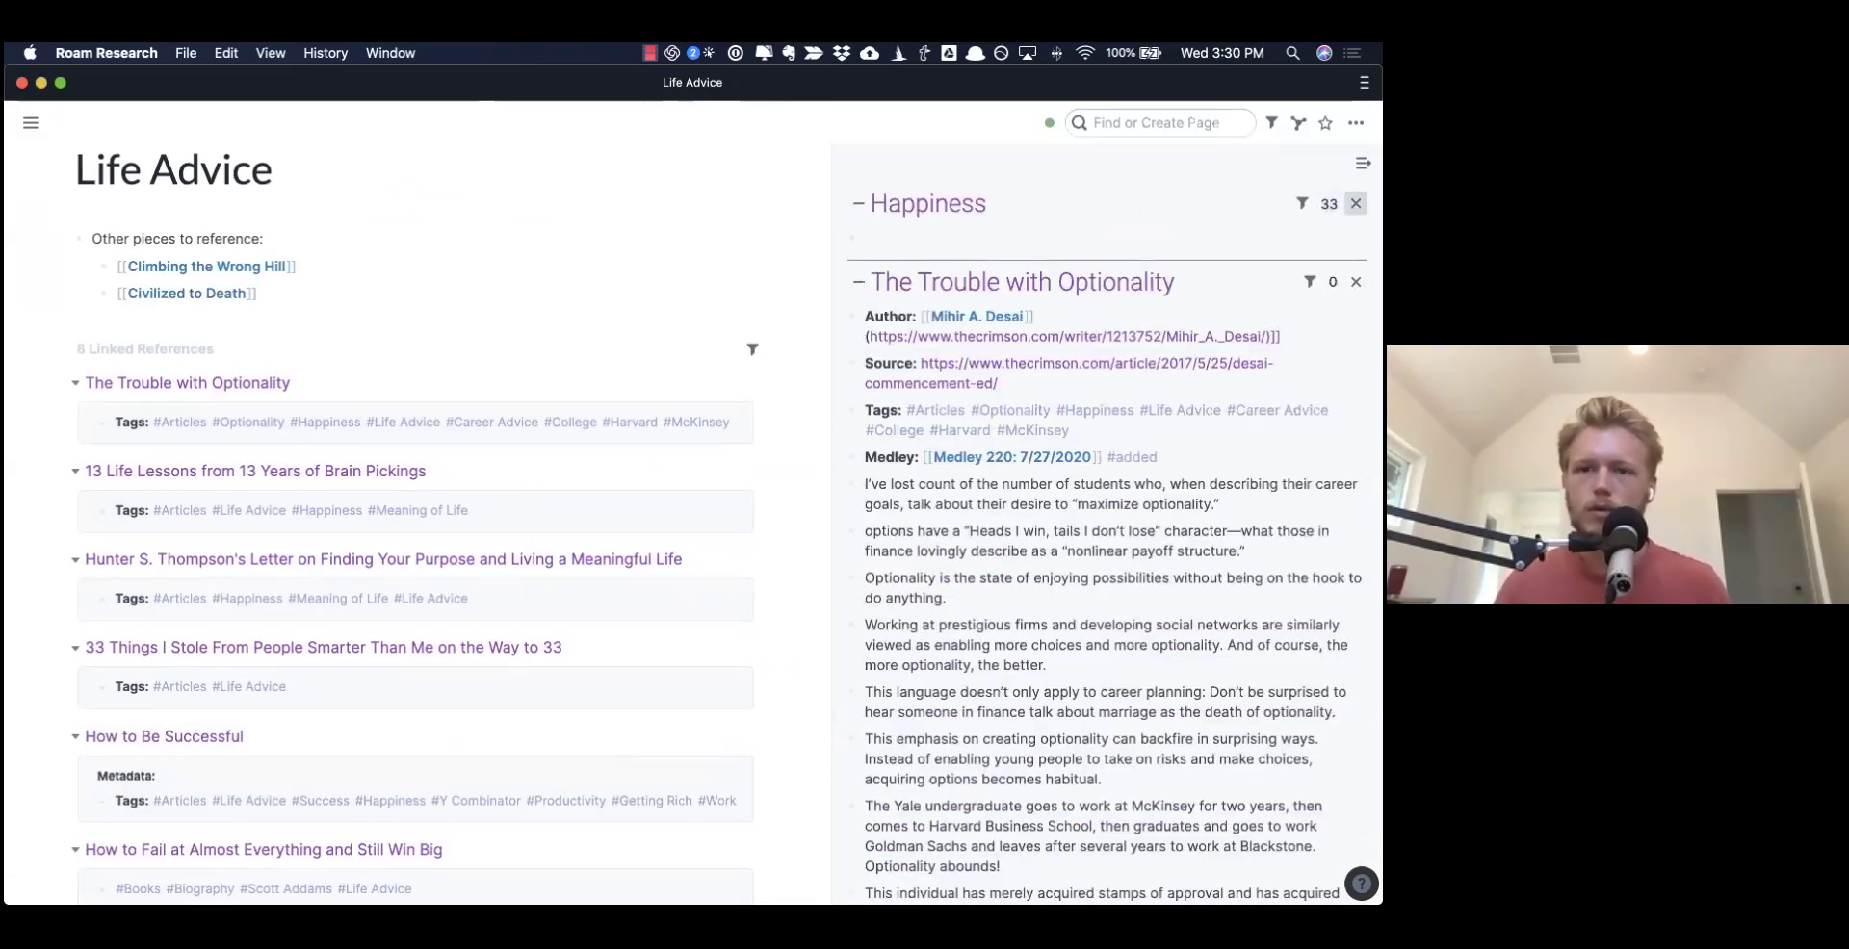
pyautogui.click(1355, 204)
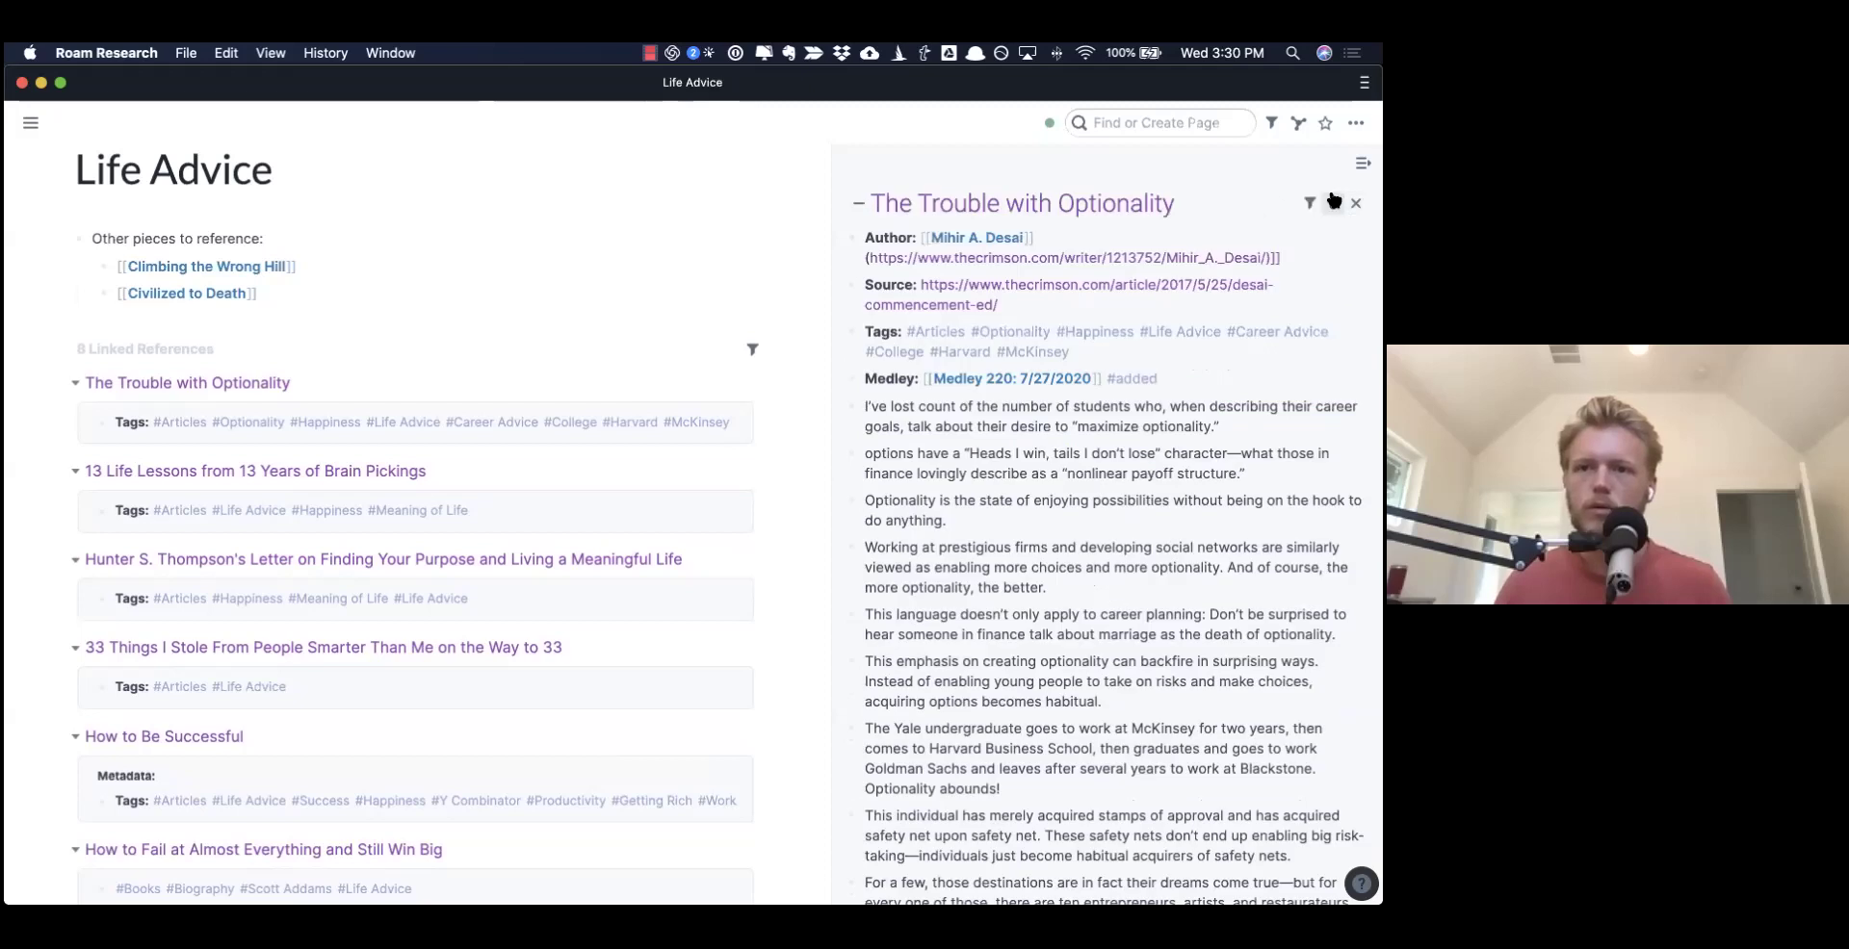
# - Show the Life Advice page's graph in the sidebar, explore the connections of the Climbing the Wrong Hill node, and close the graph
pyautogui.click(1298, 122)
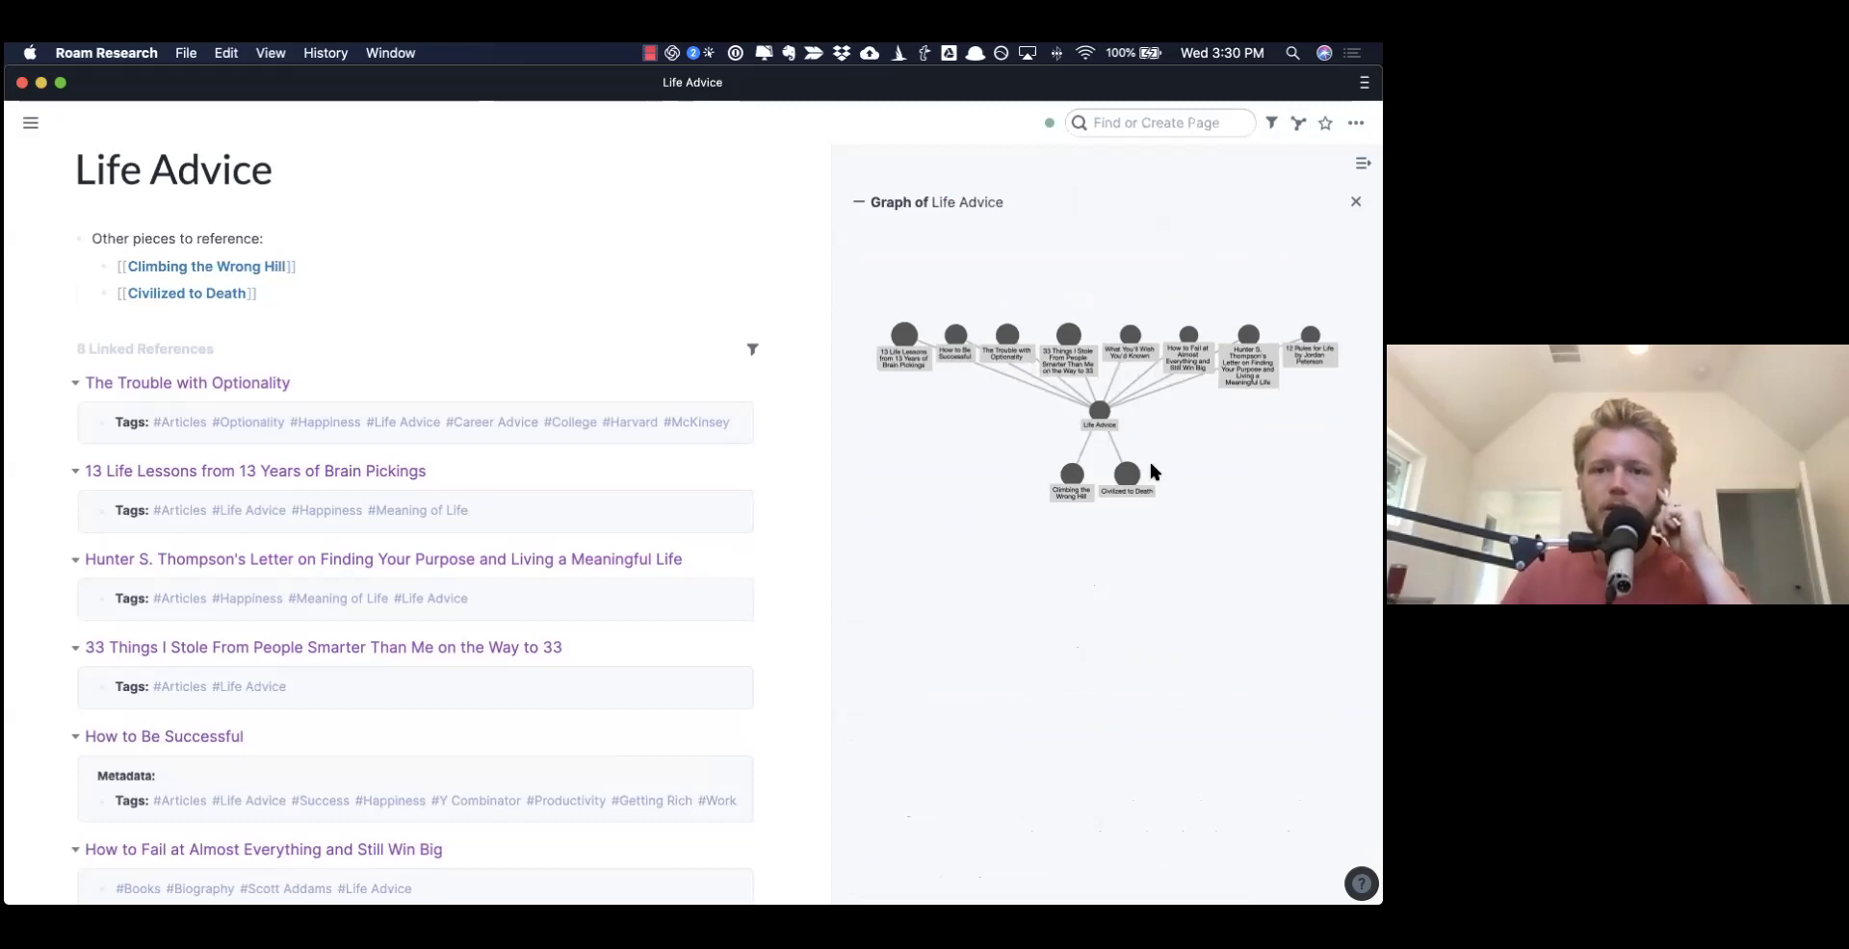
pyautogui.click(1076, 475)
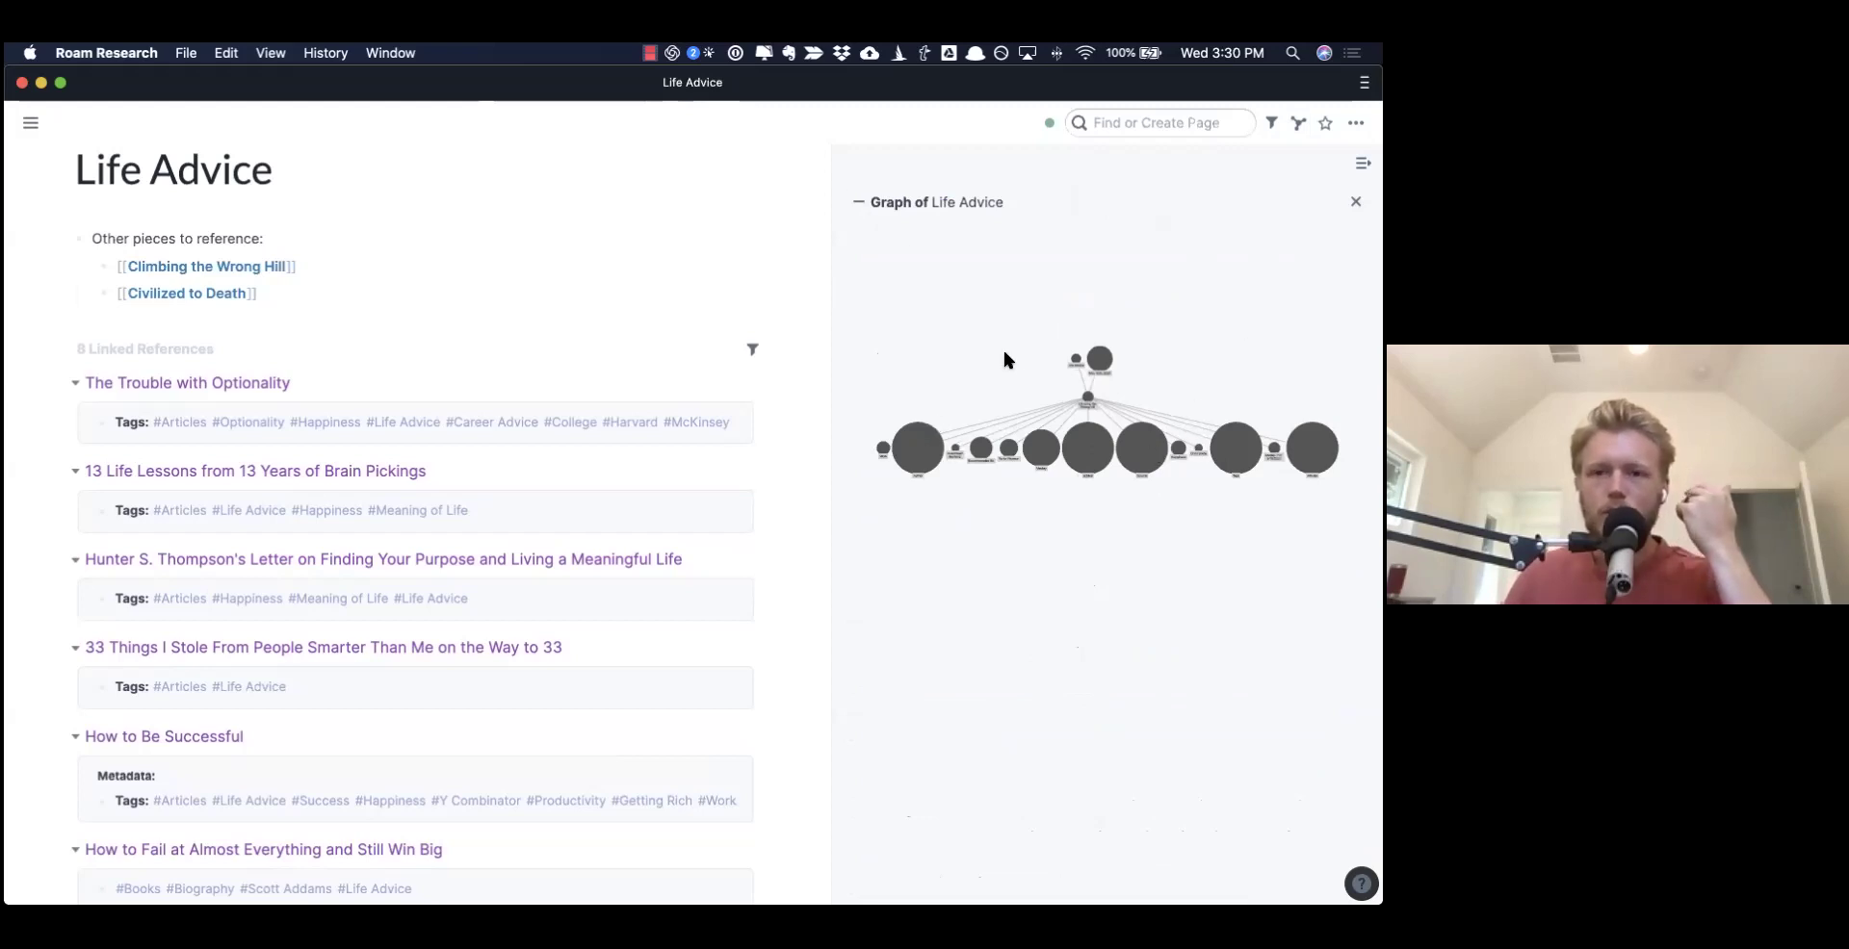
pyautogui.scroll(5, 1032, 370)
pyautogui.moveTo(1031, 373); pyautogui.dragTo(1018, 319)
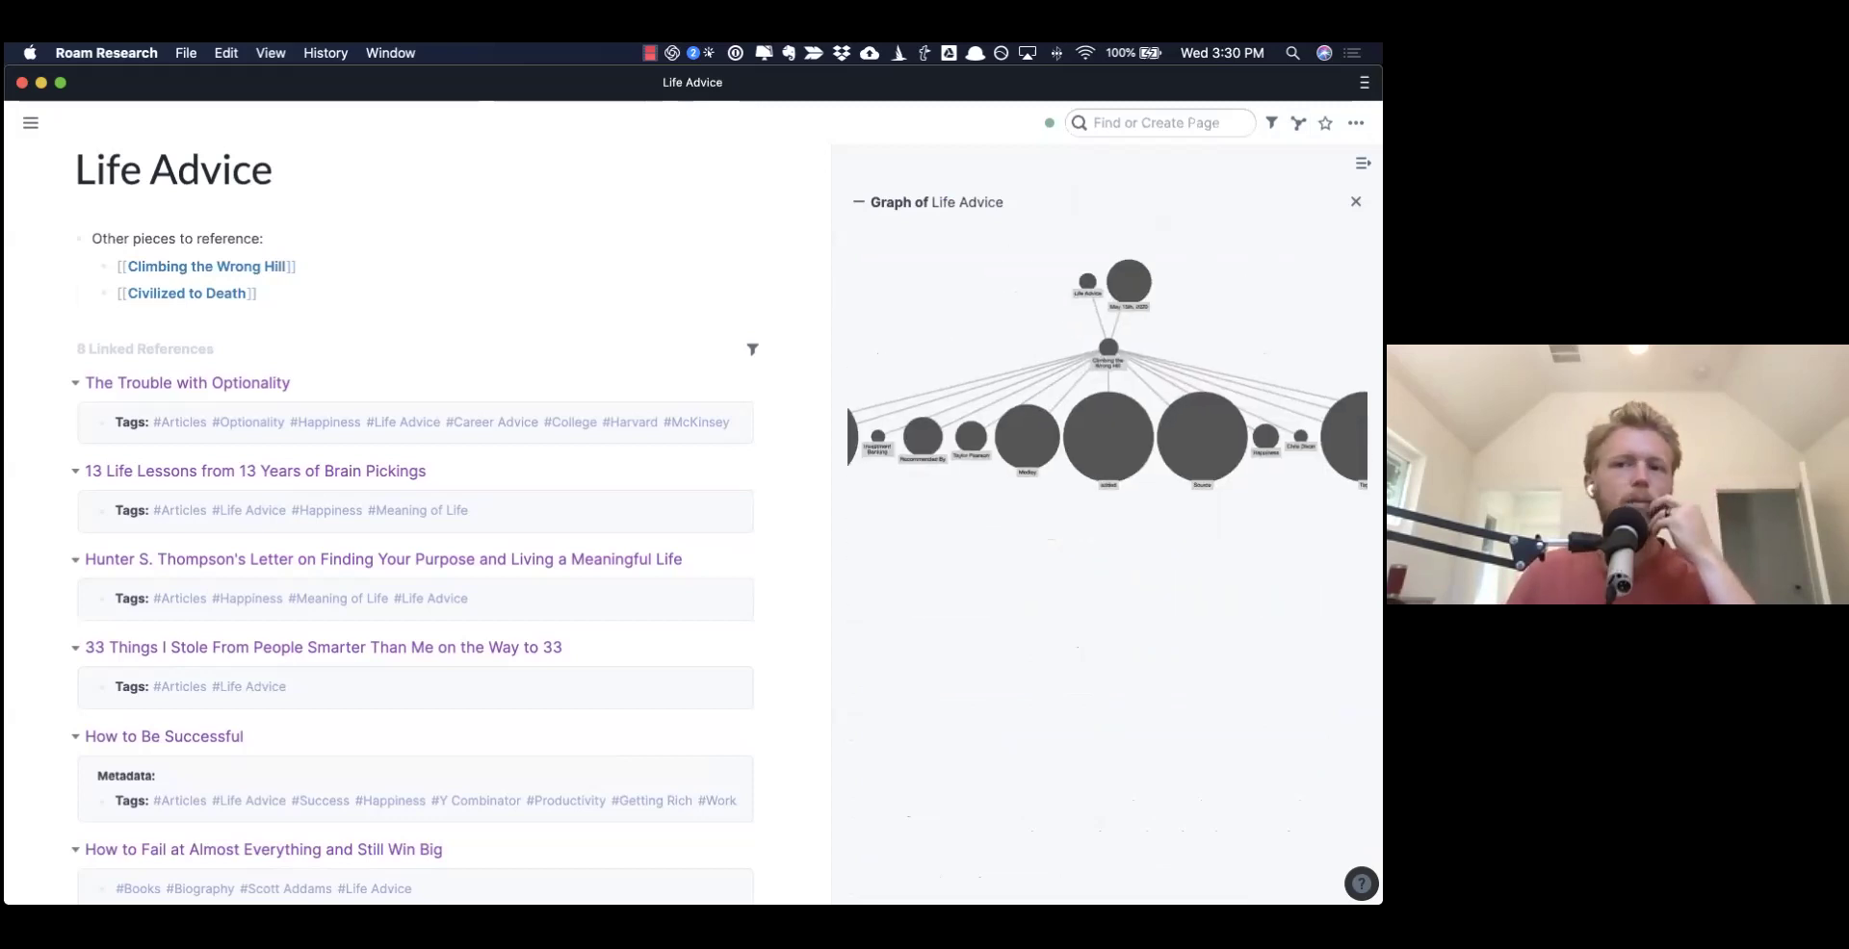
pyautogui.click(1355, 201)
# - Delete the "Other pieces to reference:" block and its nested links from the Life Advice page
pyautogui.moveTo(668, 265); pyautogui.dragTo(332, 226)
pyautogui.press('BackSpace')
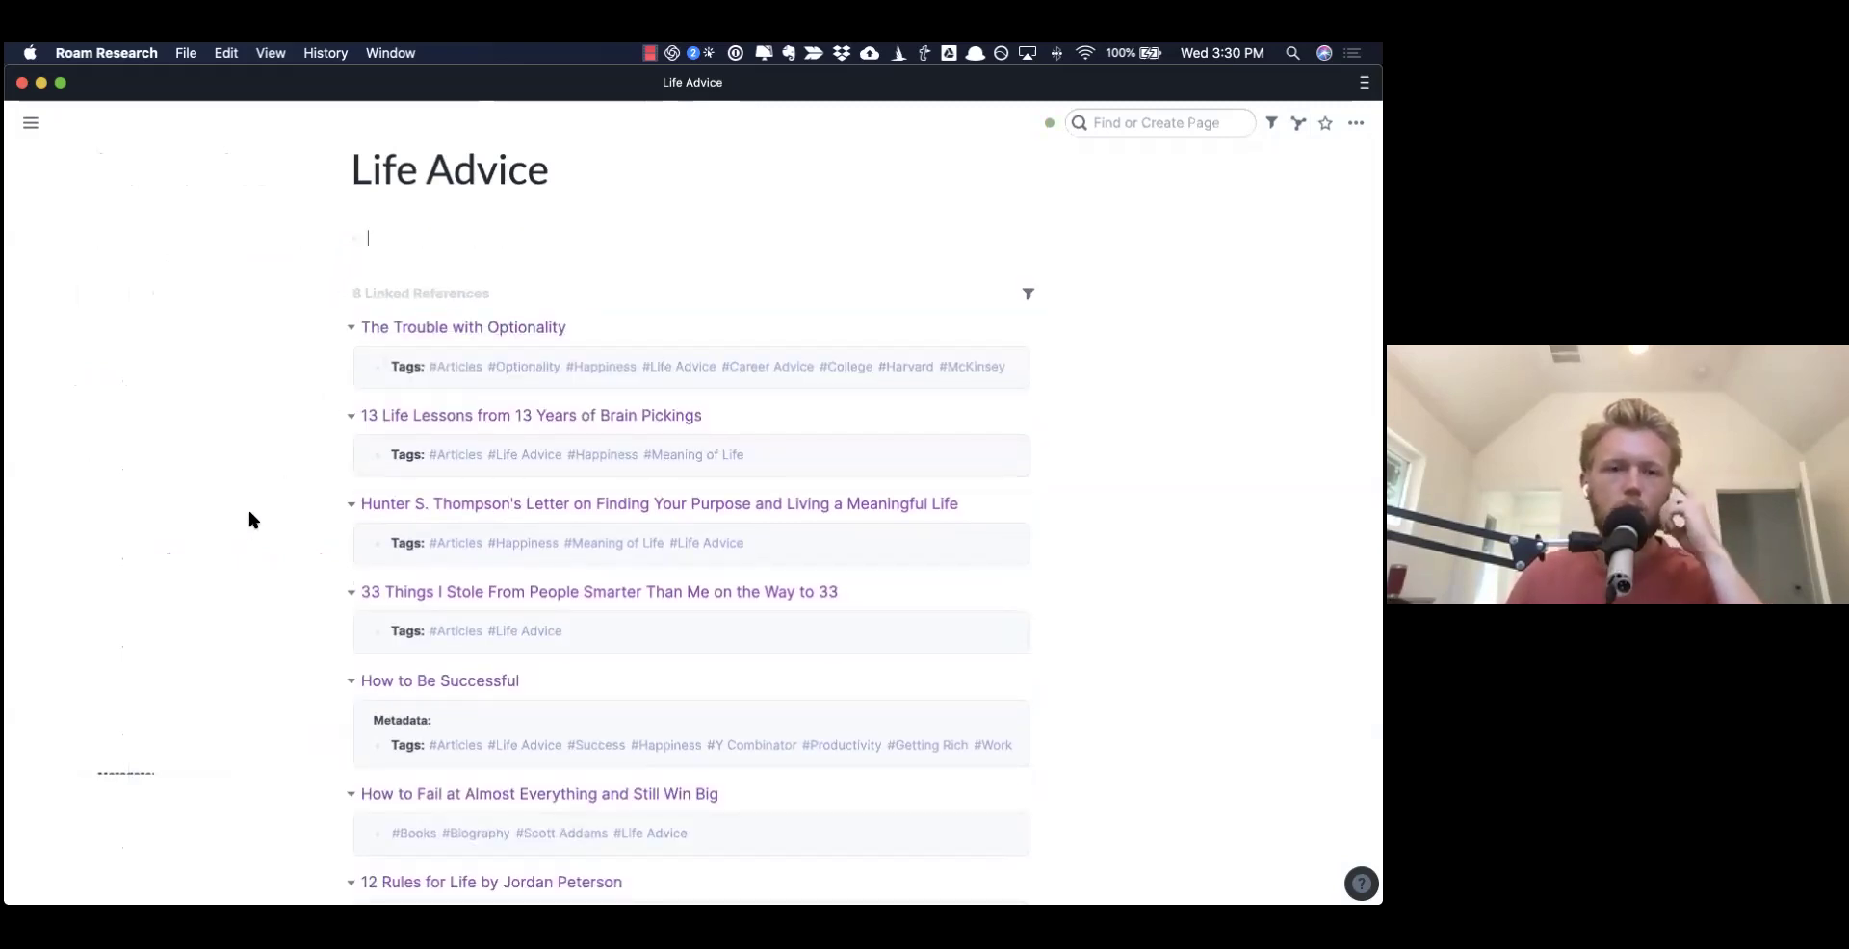
pyautogui.scroll(1, 529, 510)
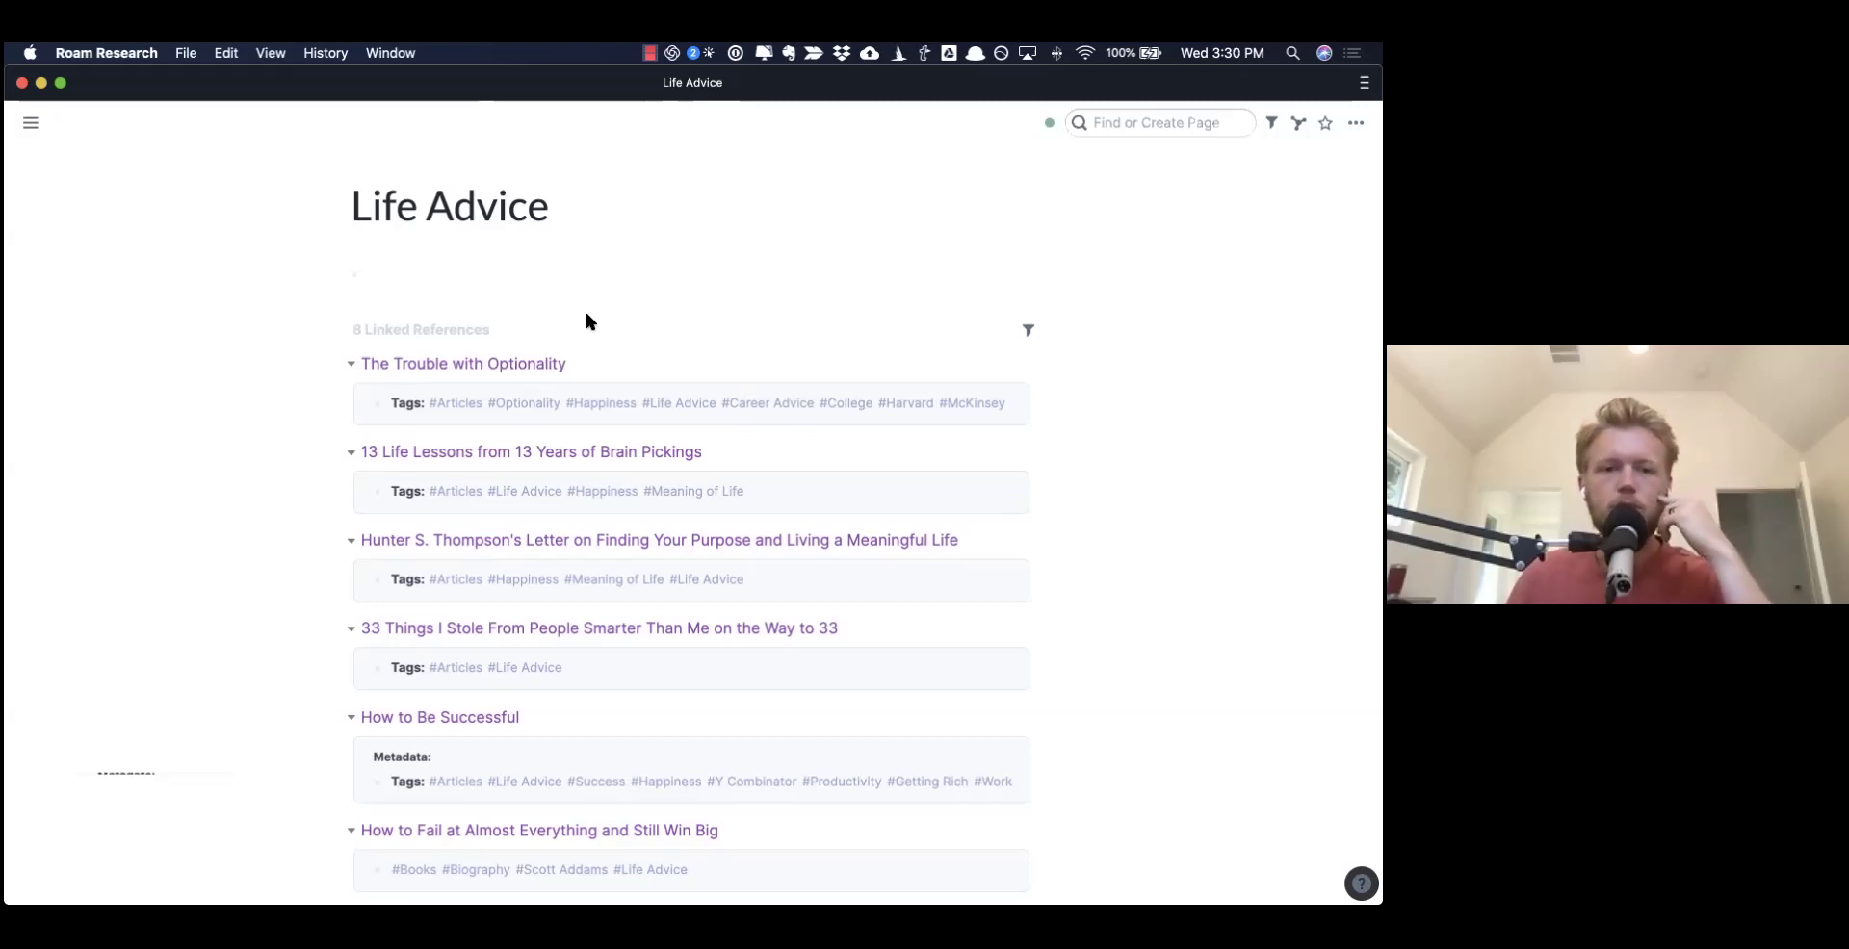
# - On the How to Be Successful page, outdent the Author, Source and Tags blocks and clear the Metadata heading above them
pyautogui.scroll(-3, 586, 308)
pyautogui.click(440, 612)
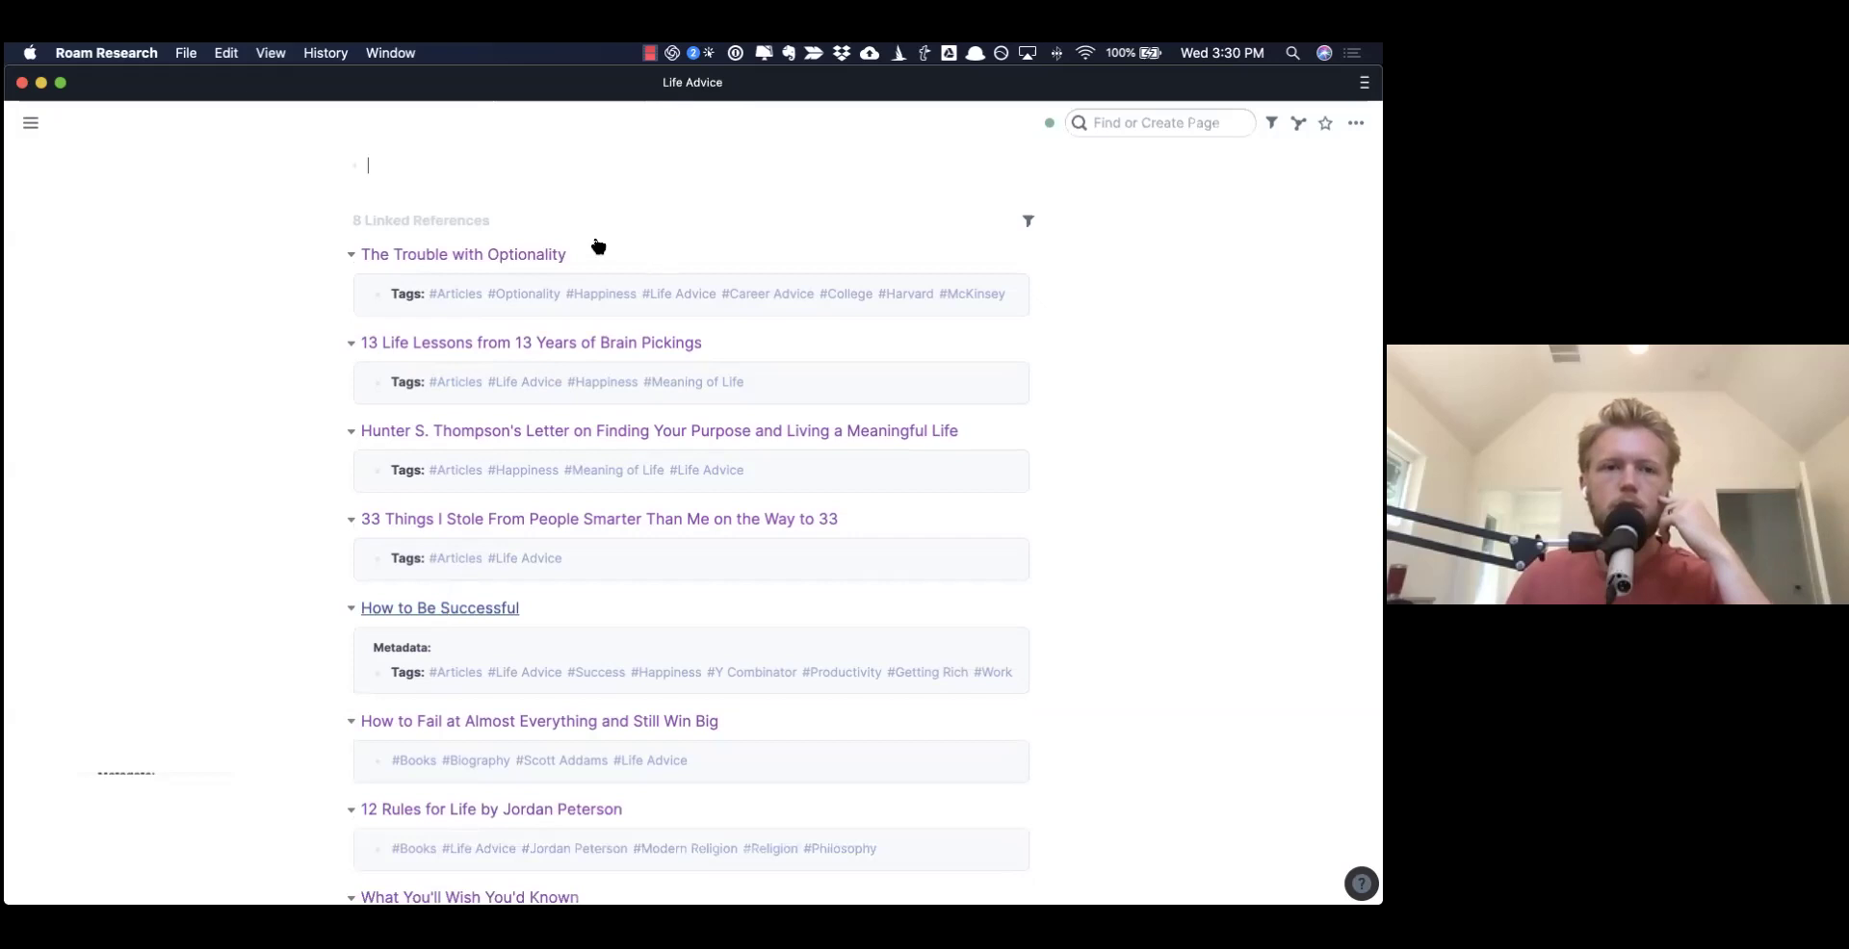
pyautogui.scroll(3, 582, 218)
pyautogui.moveTo(535, 302); pyautogui.dragTo(608, 358)
pyautogui.hotkey('shift', 'Tab')
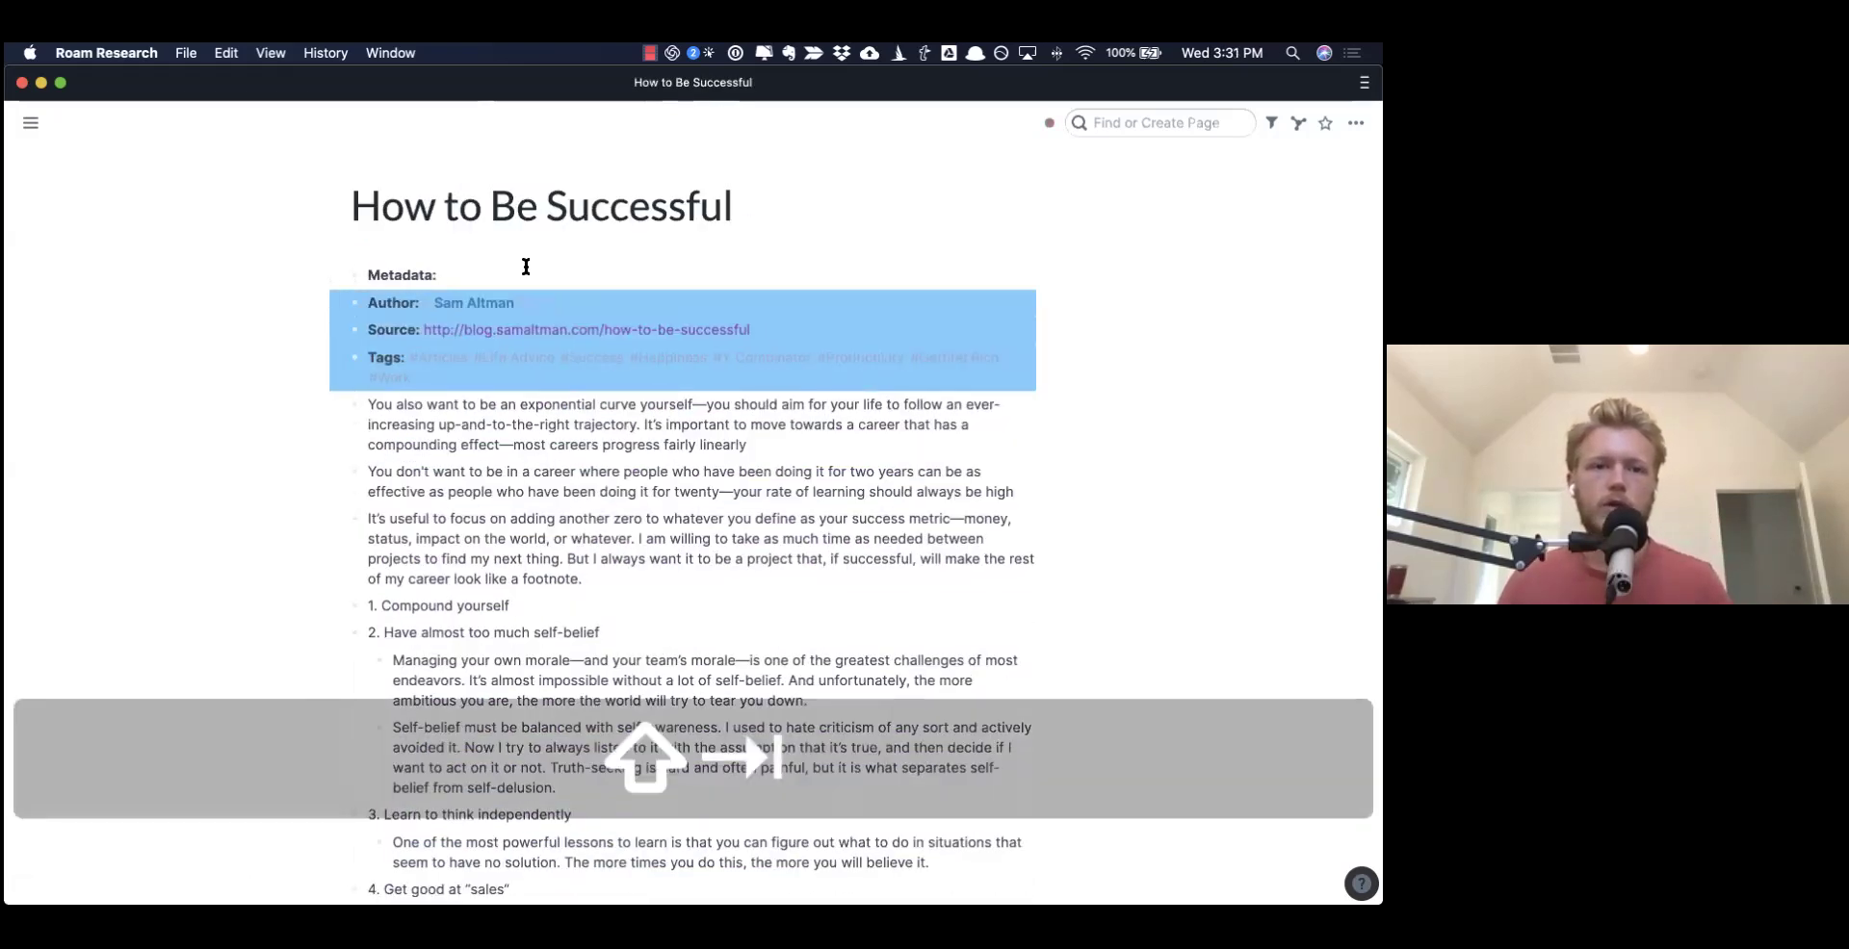
pyautogui.press('super+equal')
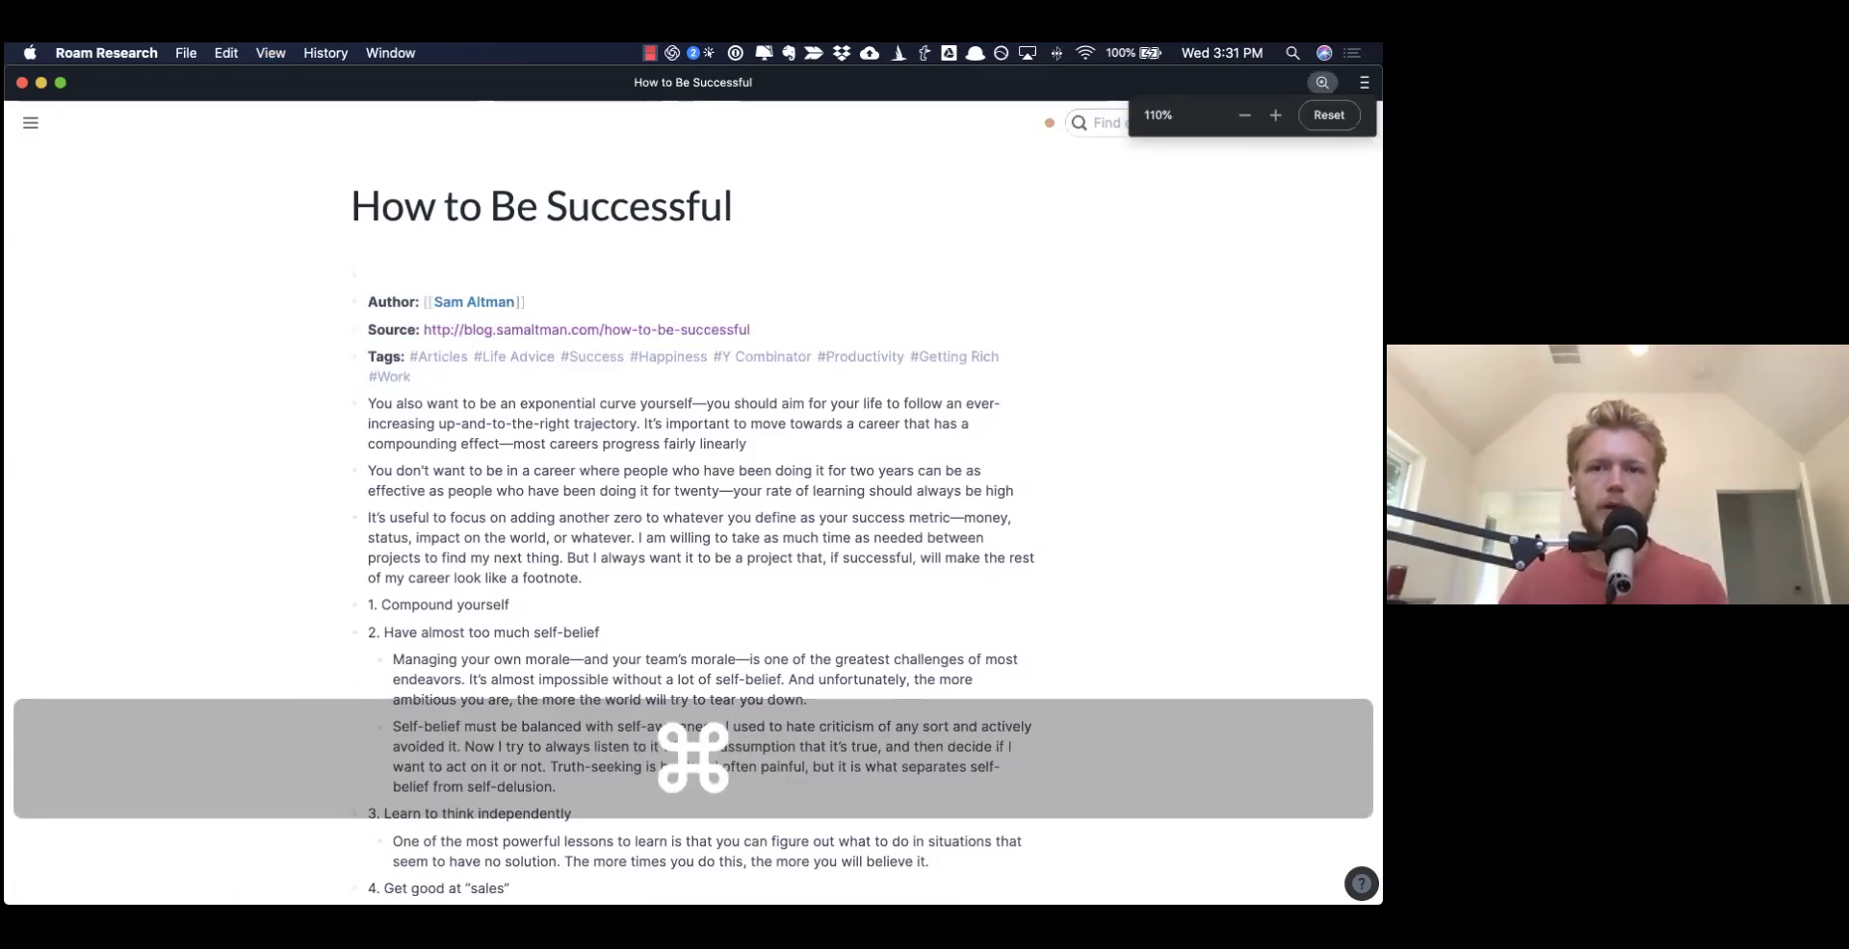
pyautogui.press('super+minus')
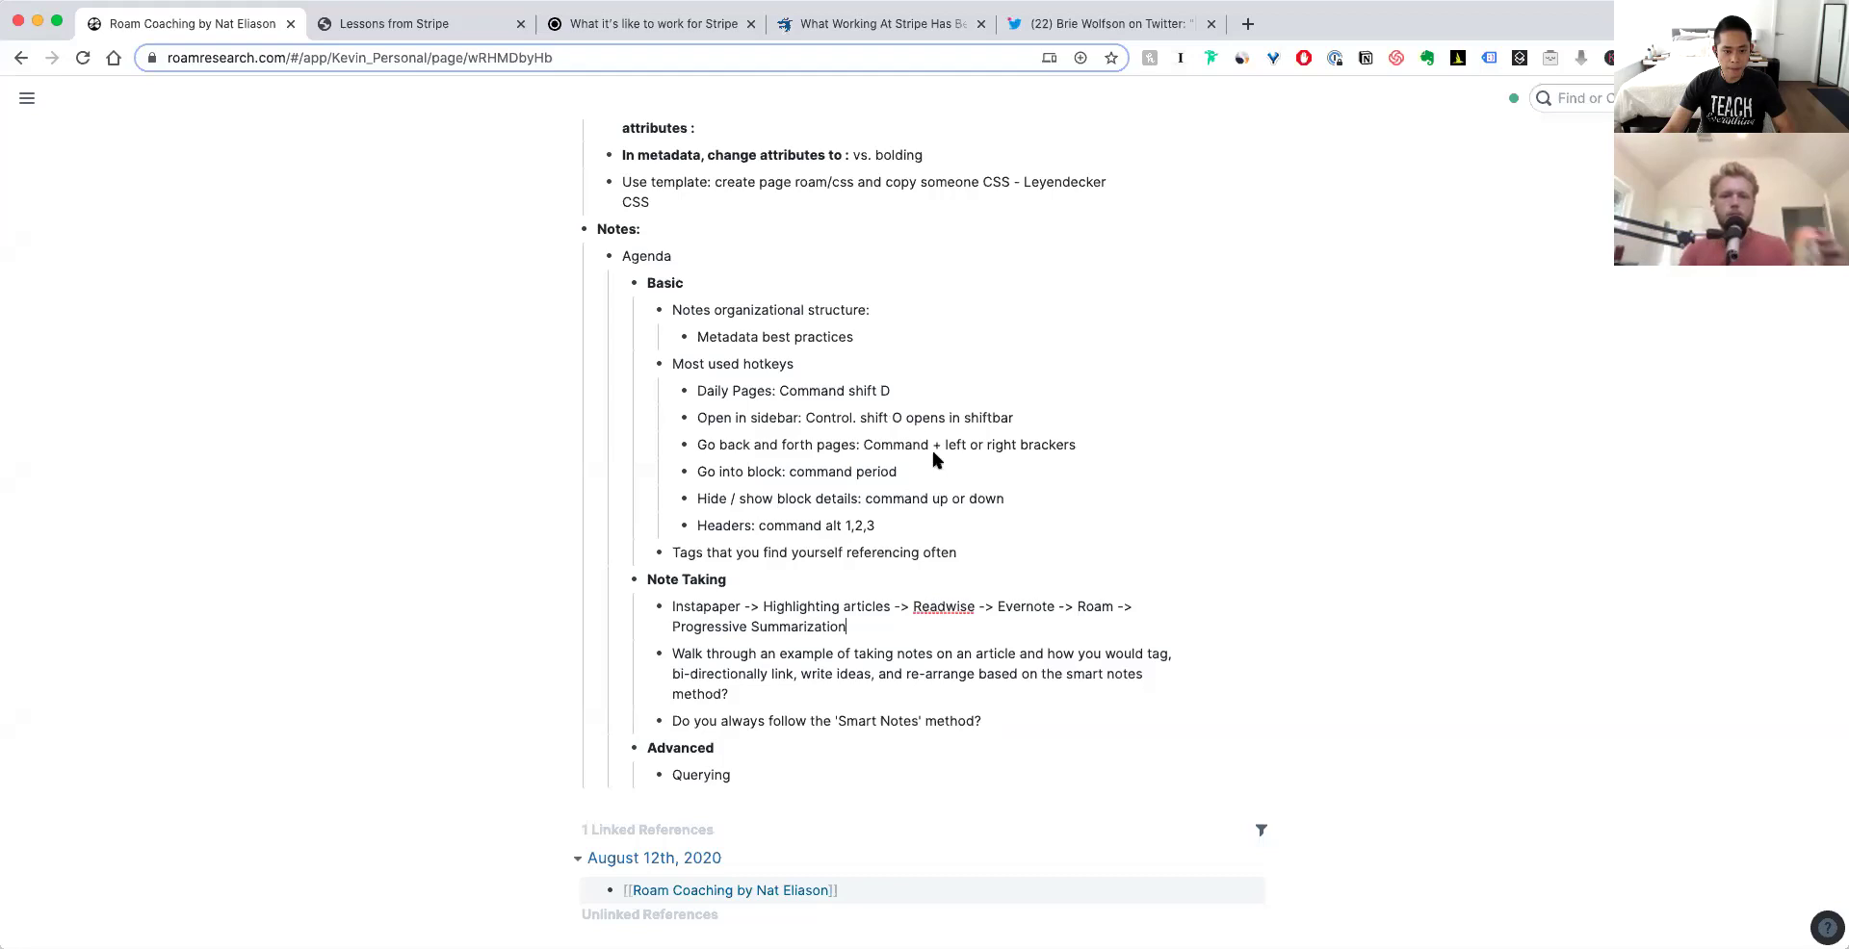
pyautogui.click(817, 607)
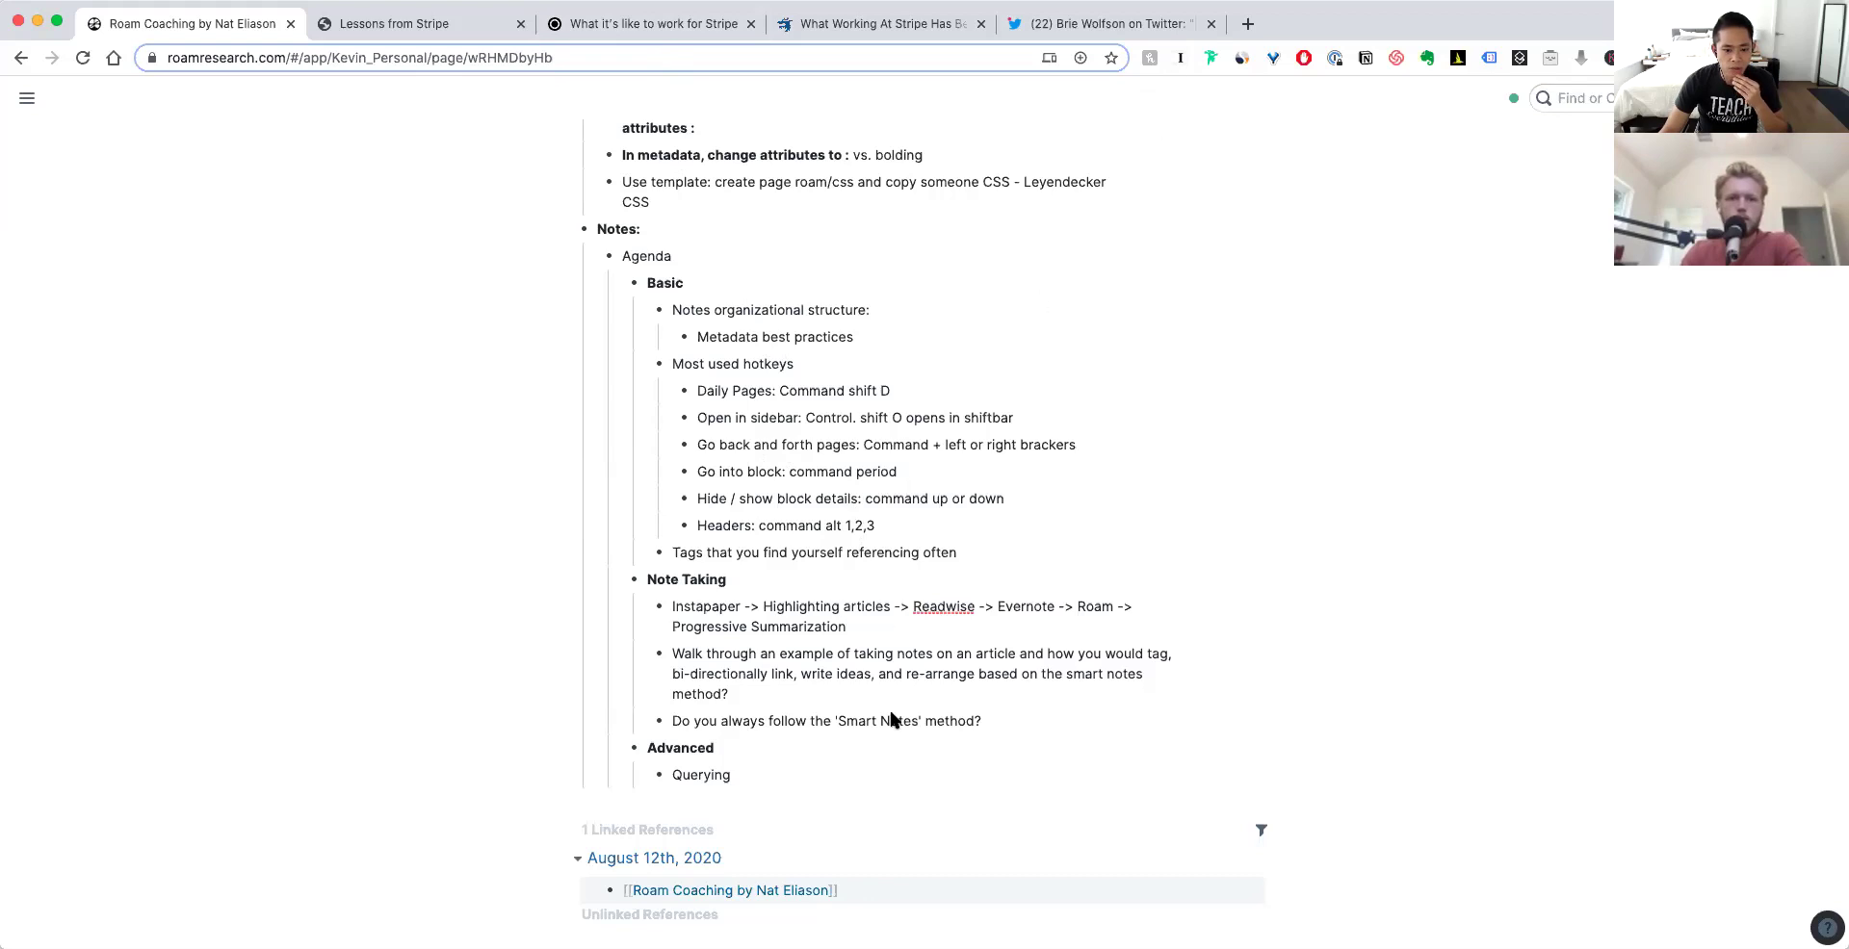
pyautogui.press('Escape')
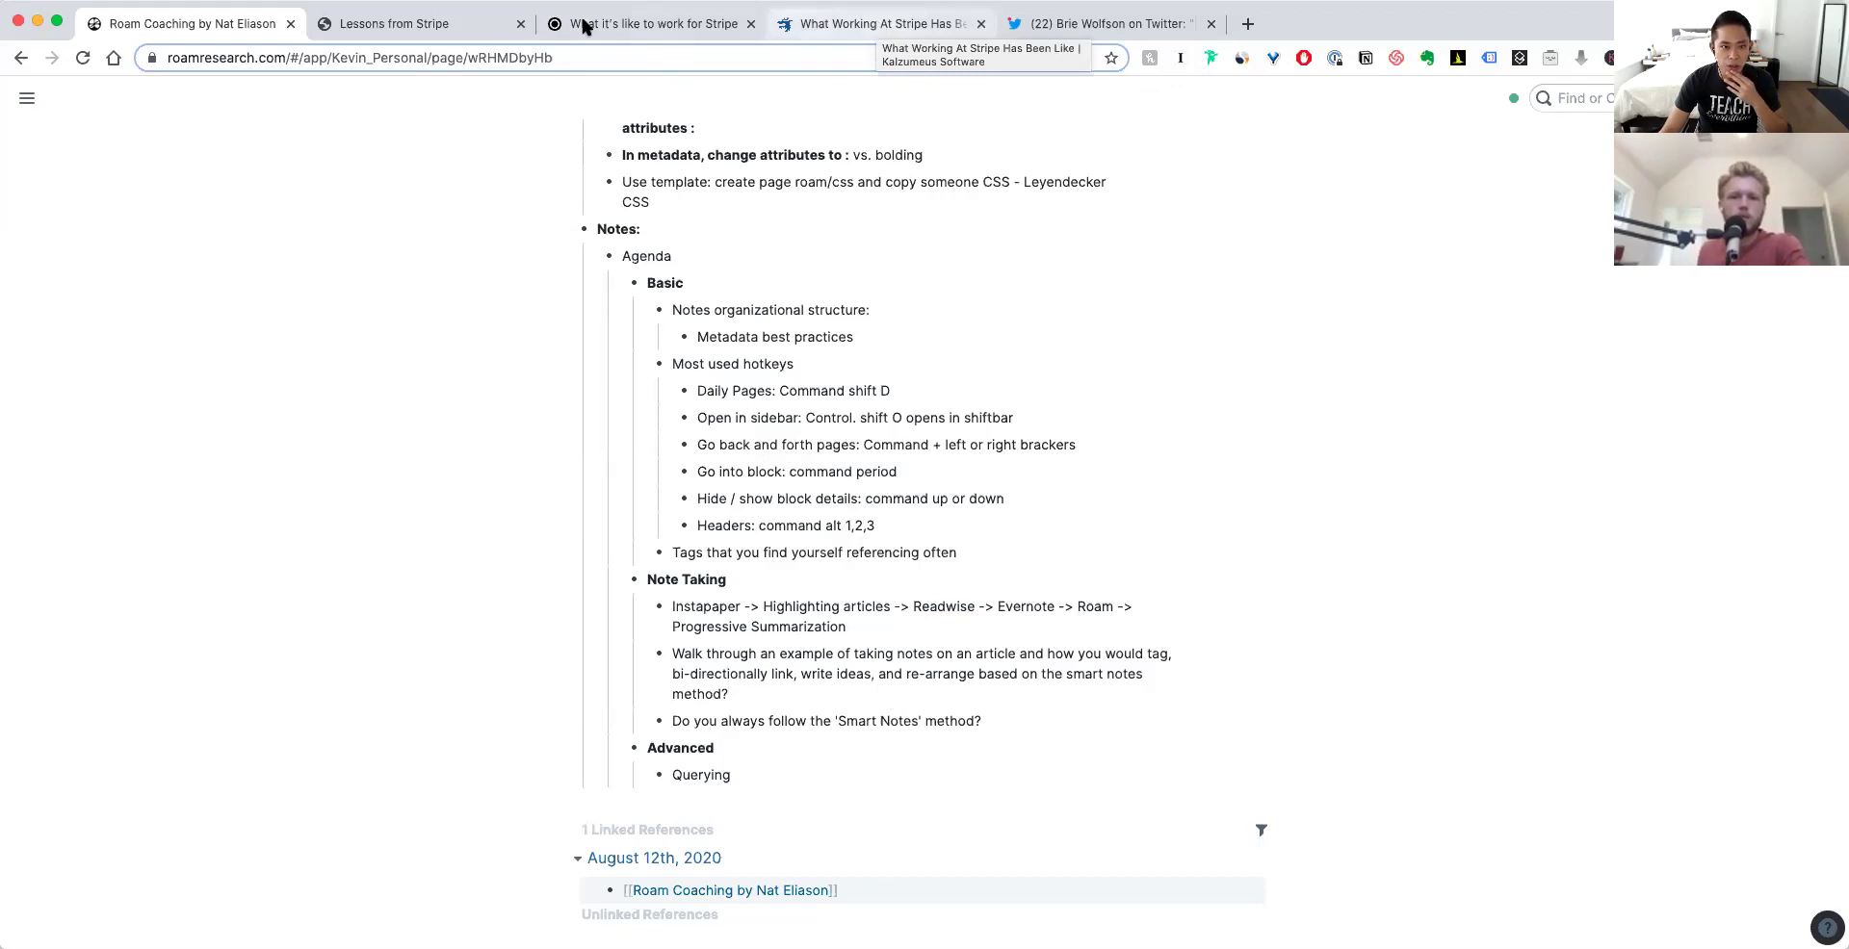
# - Save the "What it's like to work for Stripe" article to Instapaper and open the saved copy there
pyautogui.click(633, 37)
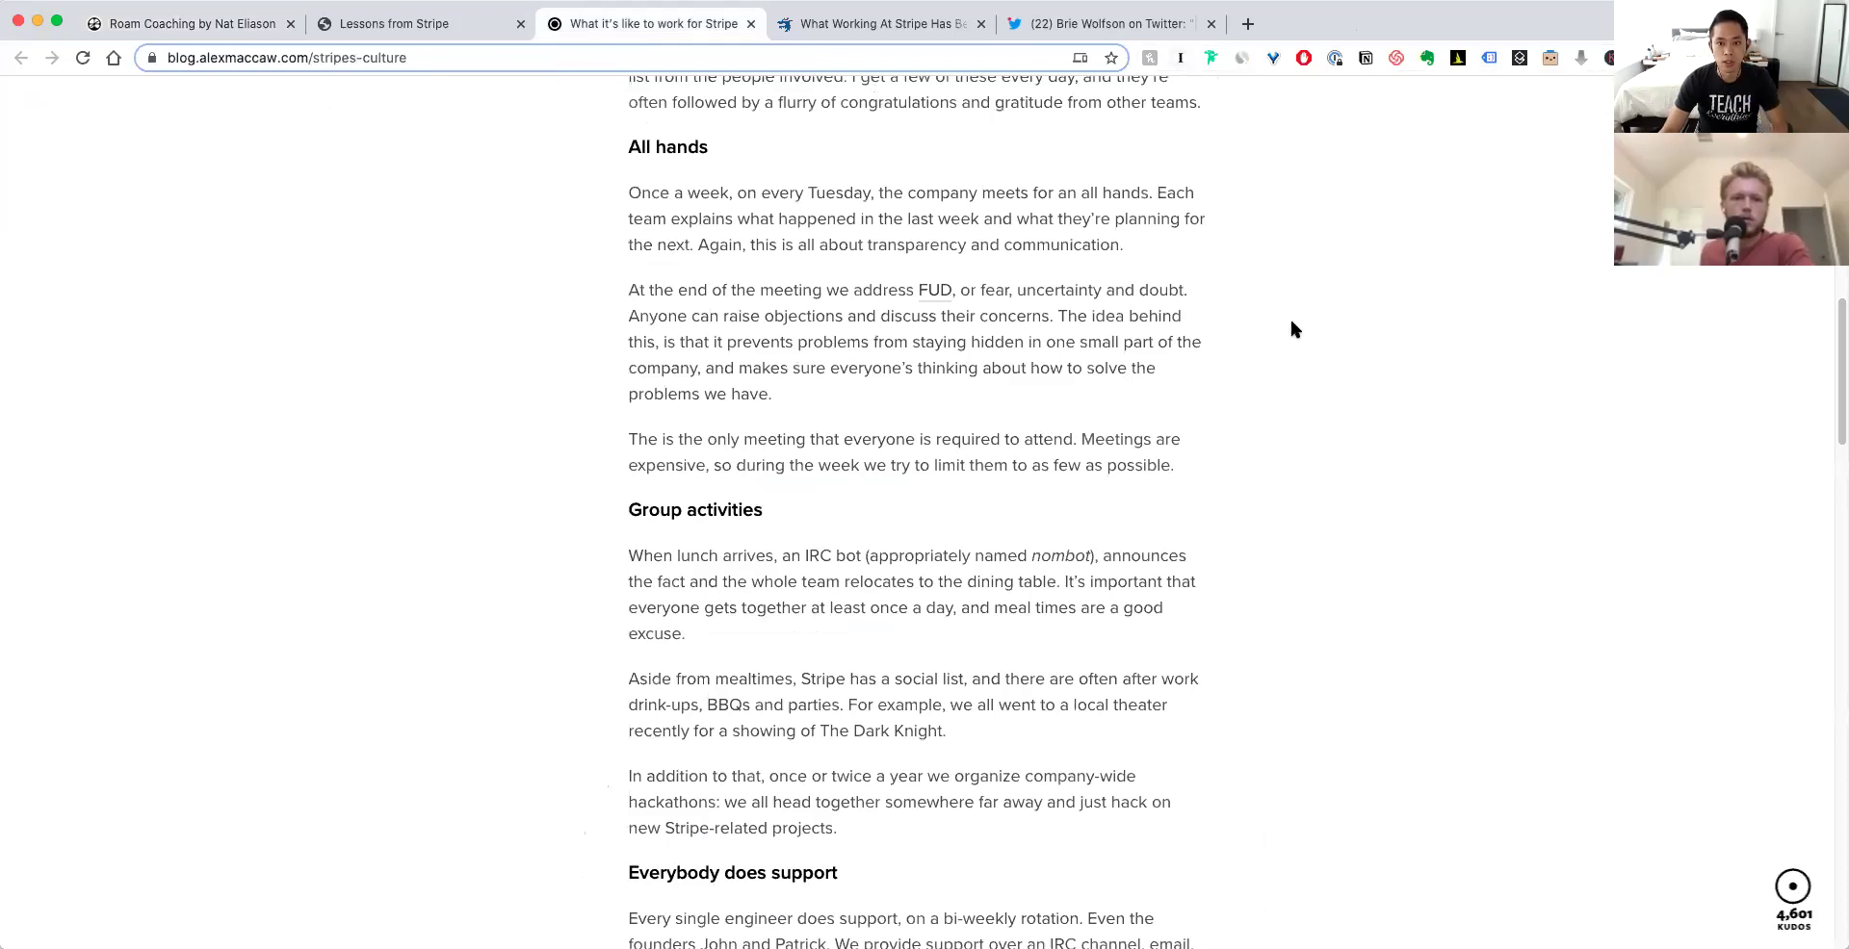
pyautogui.click(1183, 58)
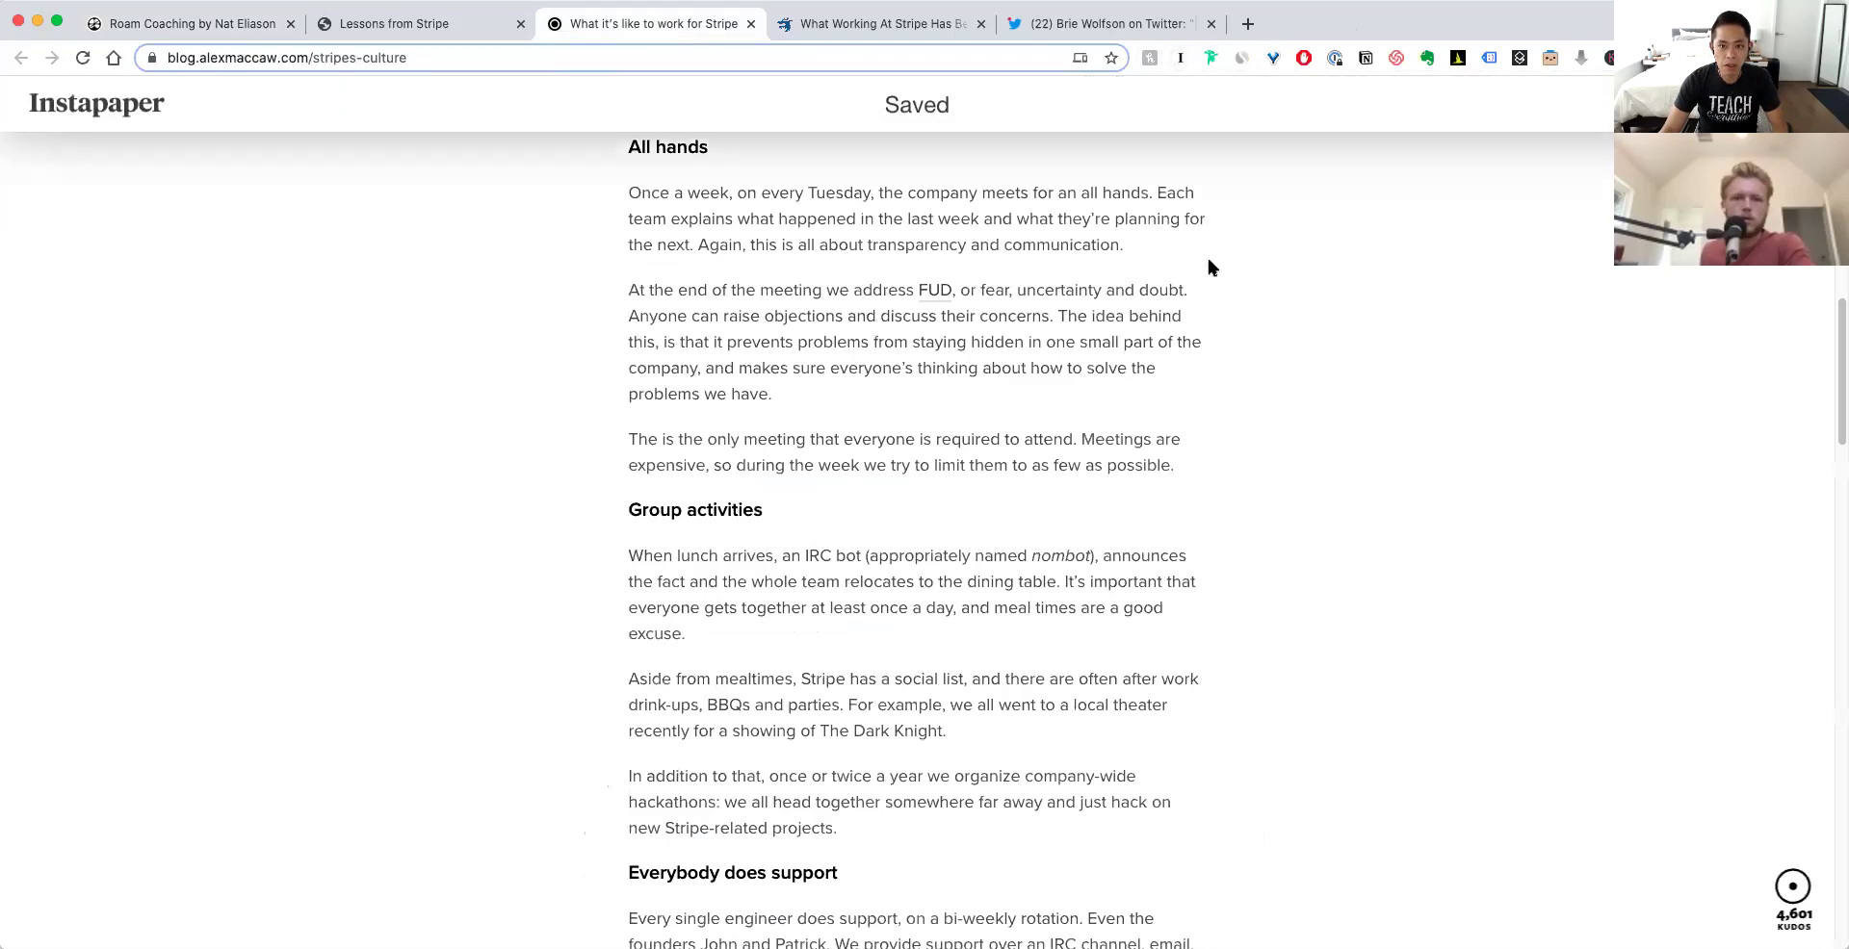
pyautogui.click(1237, 88)
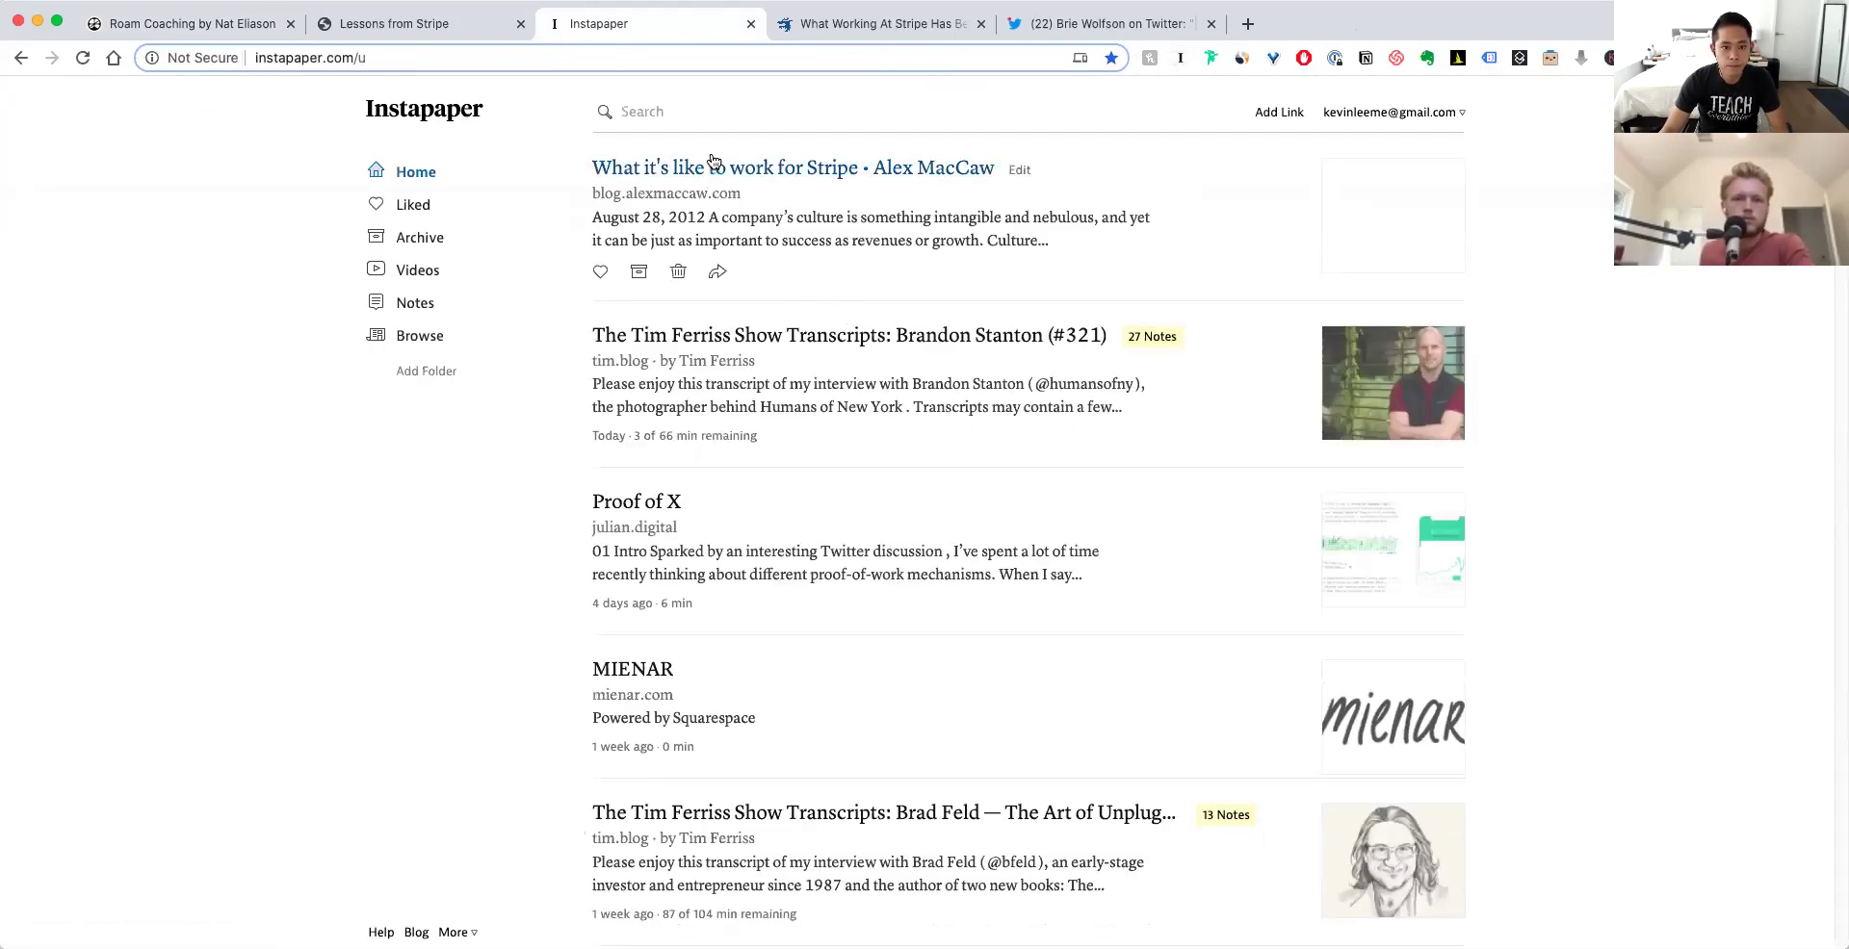
pyautogui.click(712, 164)
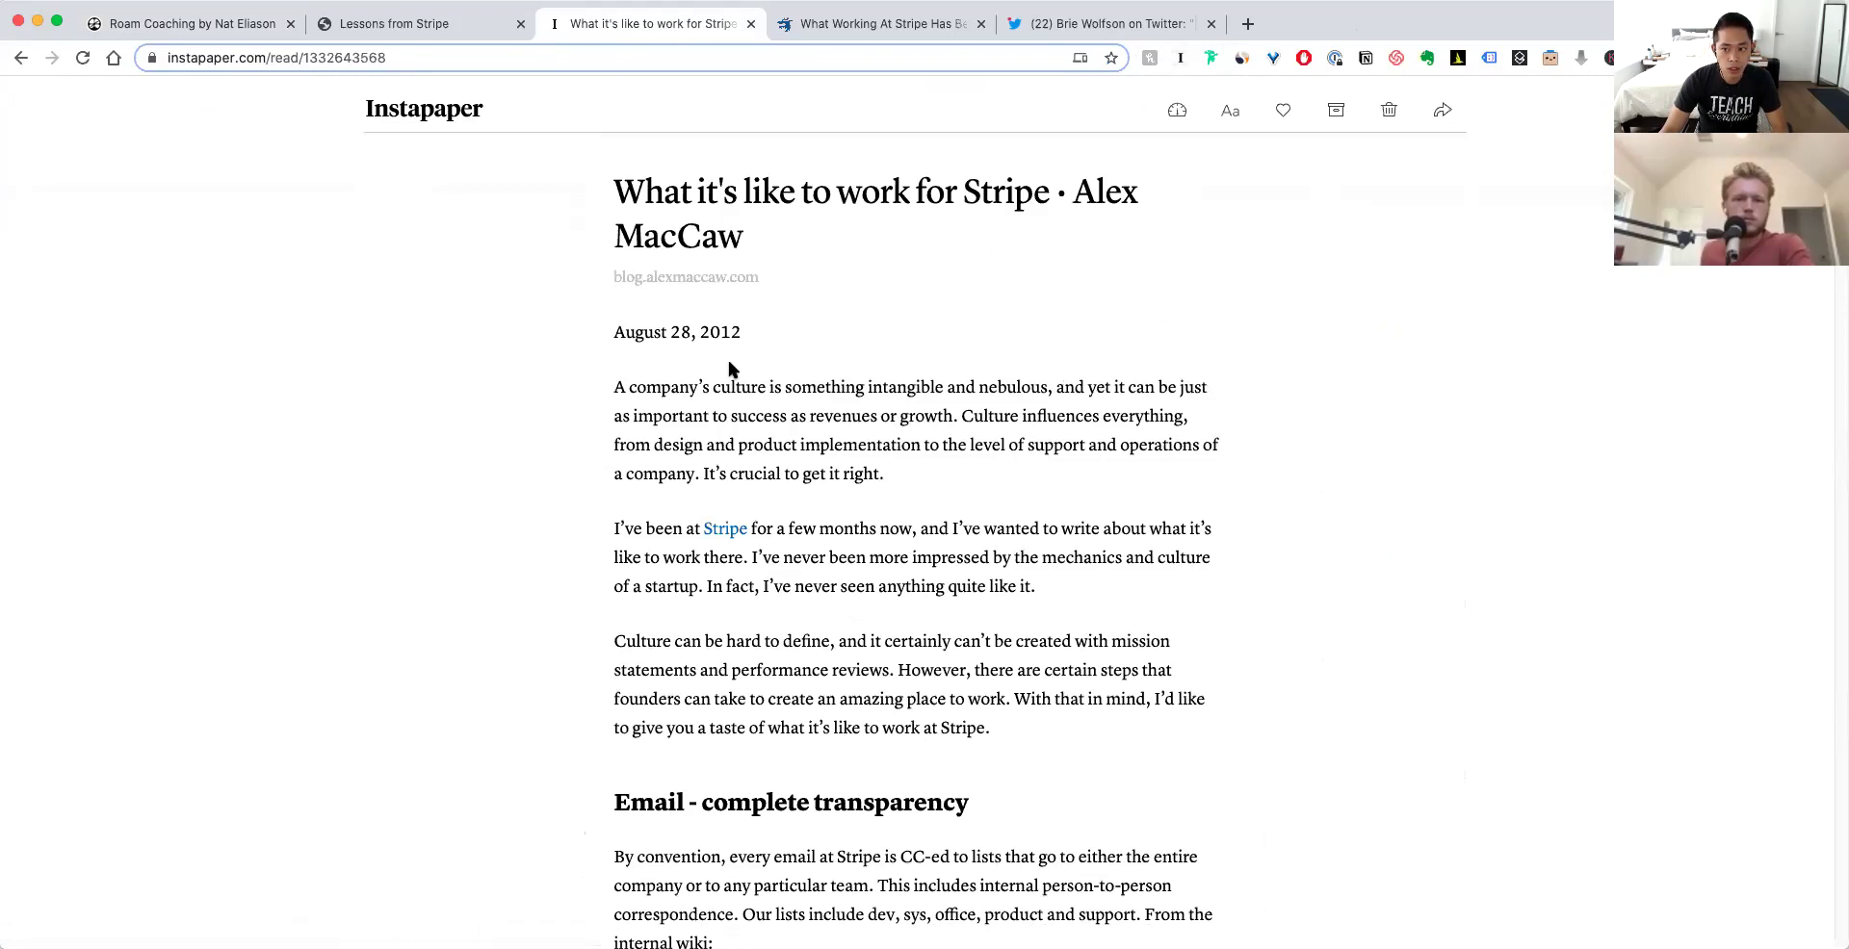
# - Highlight the first two sentences under "Email - complete transparency", from "By convention" to "person-to-person correspondence."
pyautogui.scroll(-2, 681, 493)
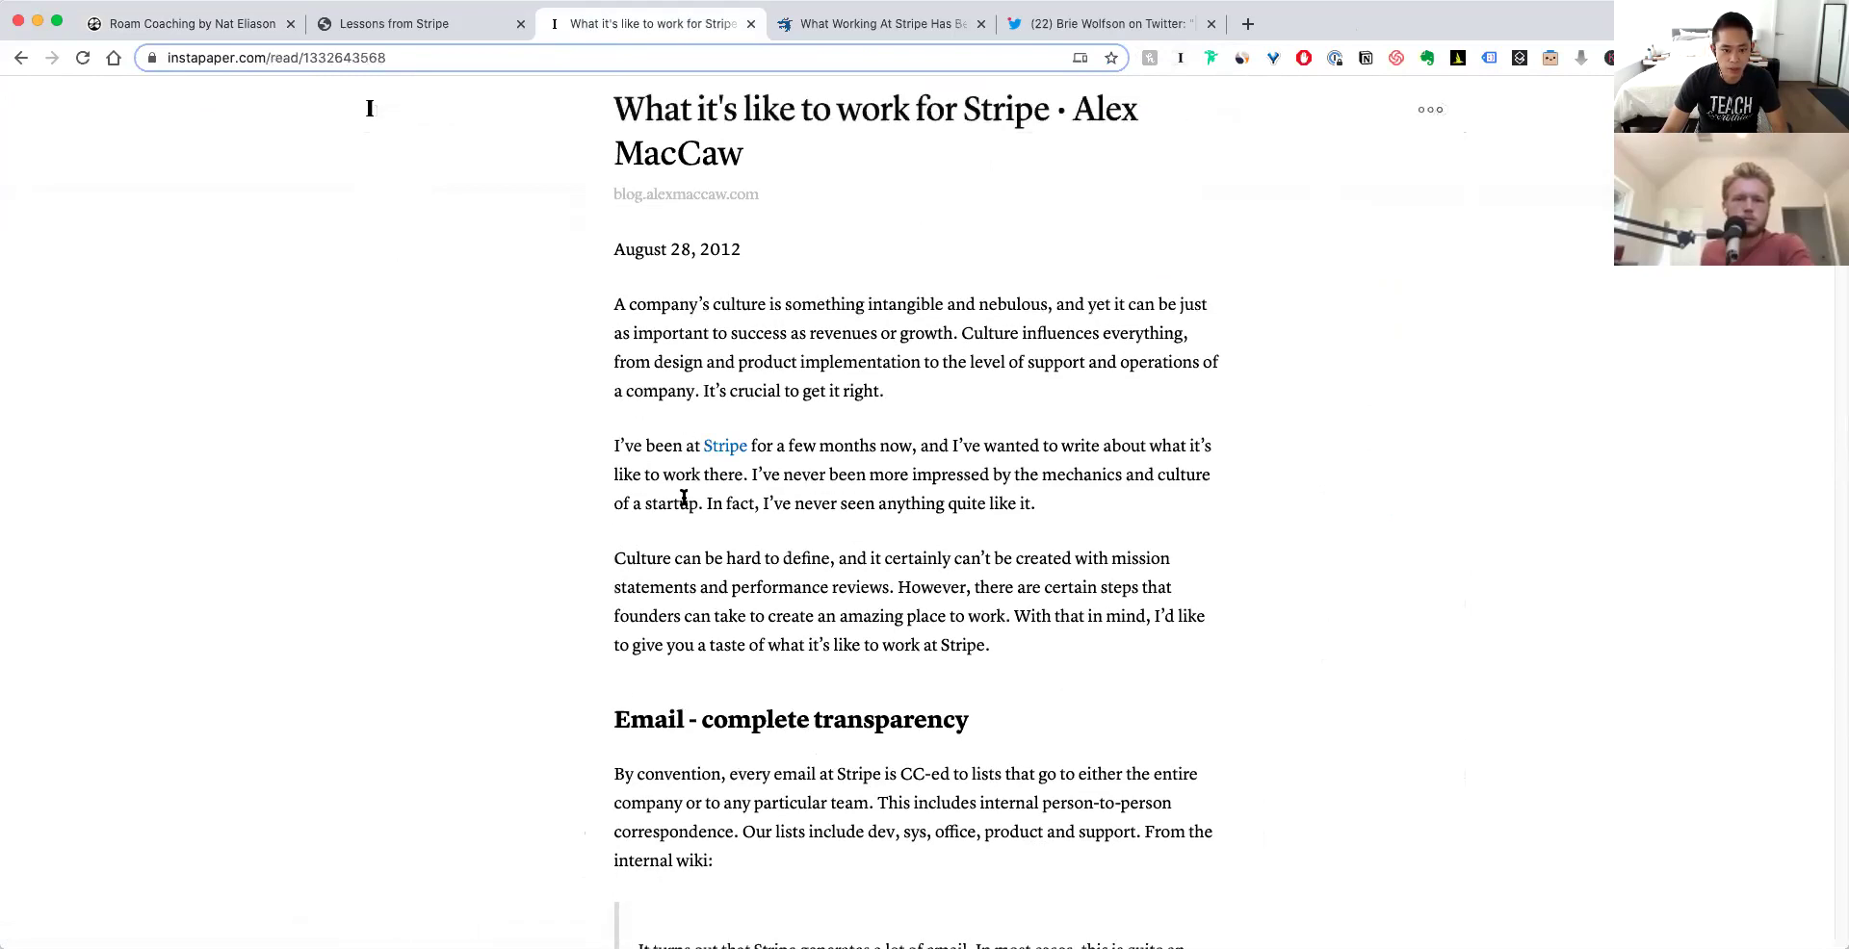
pyautogui.scroll(-3, 681, 453)
pyautogui.scroll(-4, 624, 510)
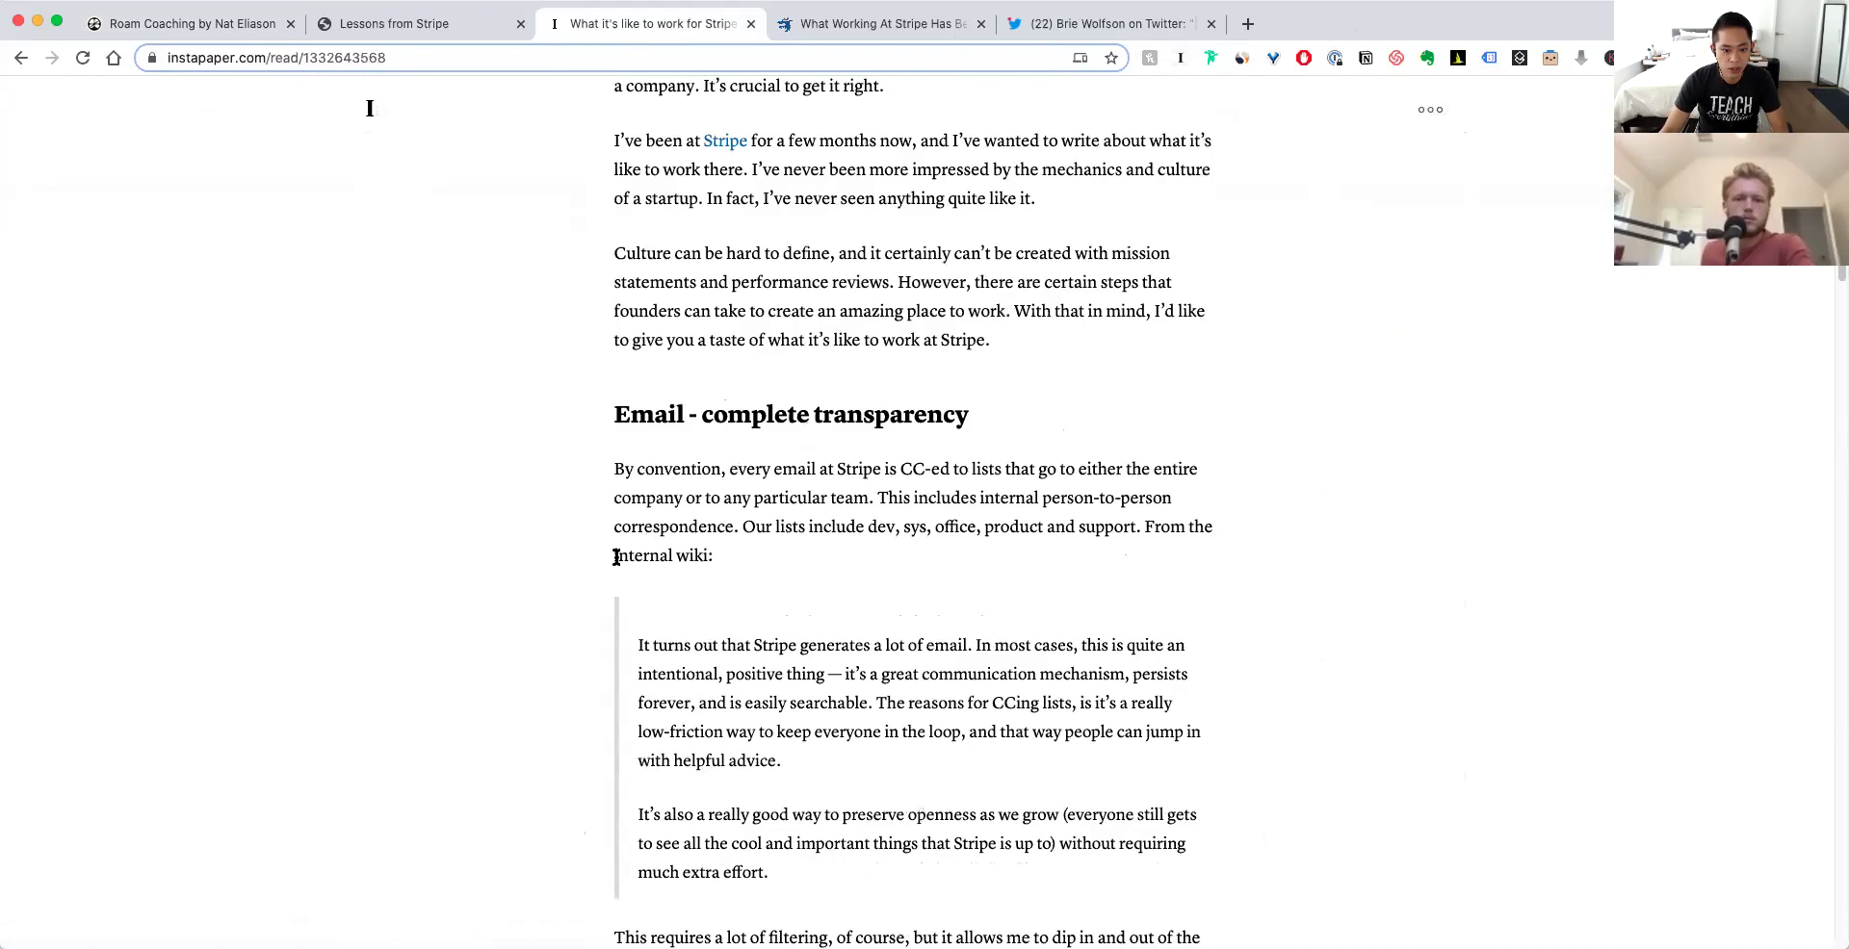
pyautogui.moveTo(614, 468); pyautogui.dragTo(739, 523)
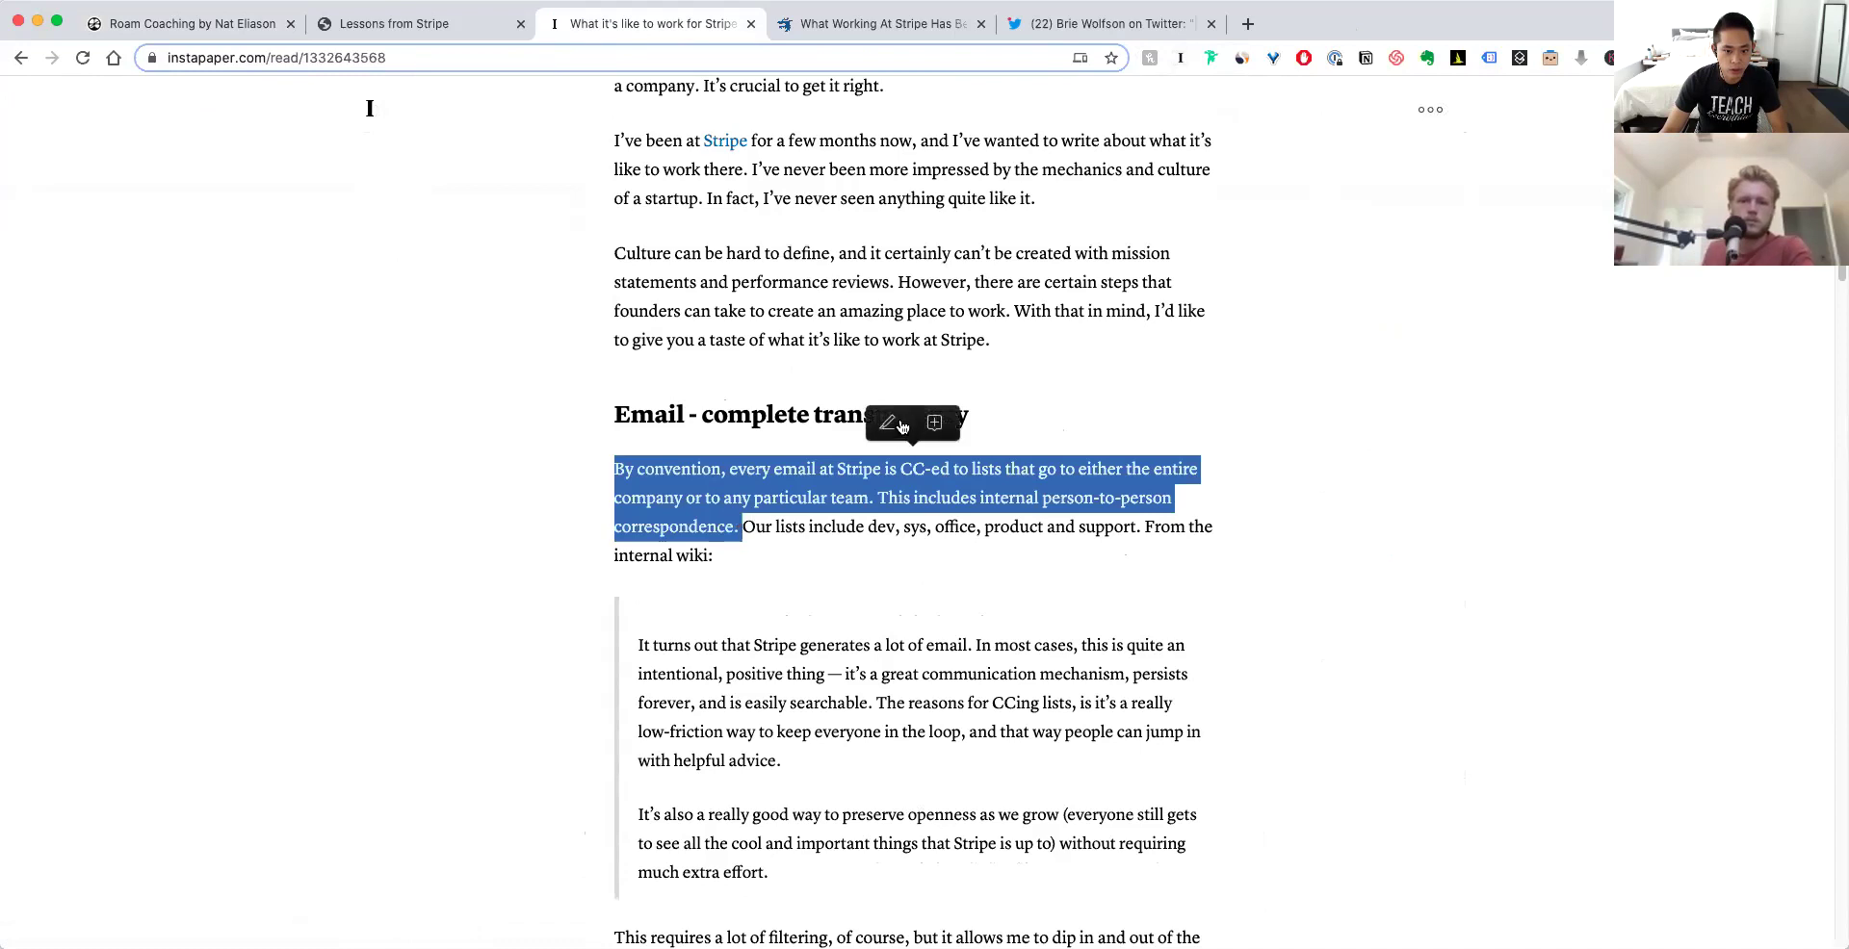
pyautogui.click(902, 430)
# - Highlight the quoted sentence from "The reasons for CCing lists" to "with helpful advice."
pyautogui.scroll(-2, 1412, 441)
pyautogui.scroll(-5, 1412, 443)
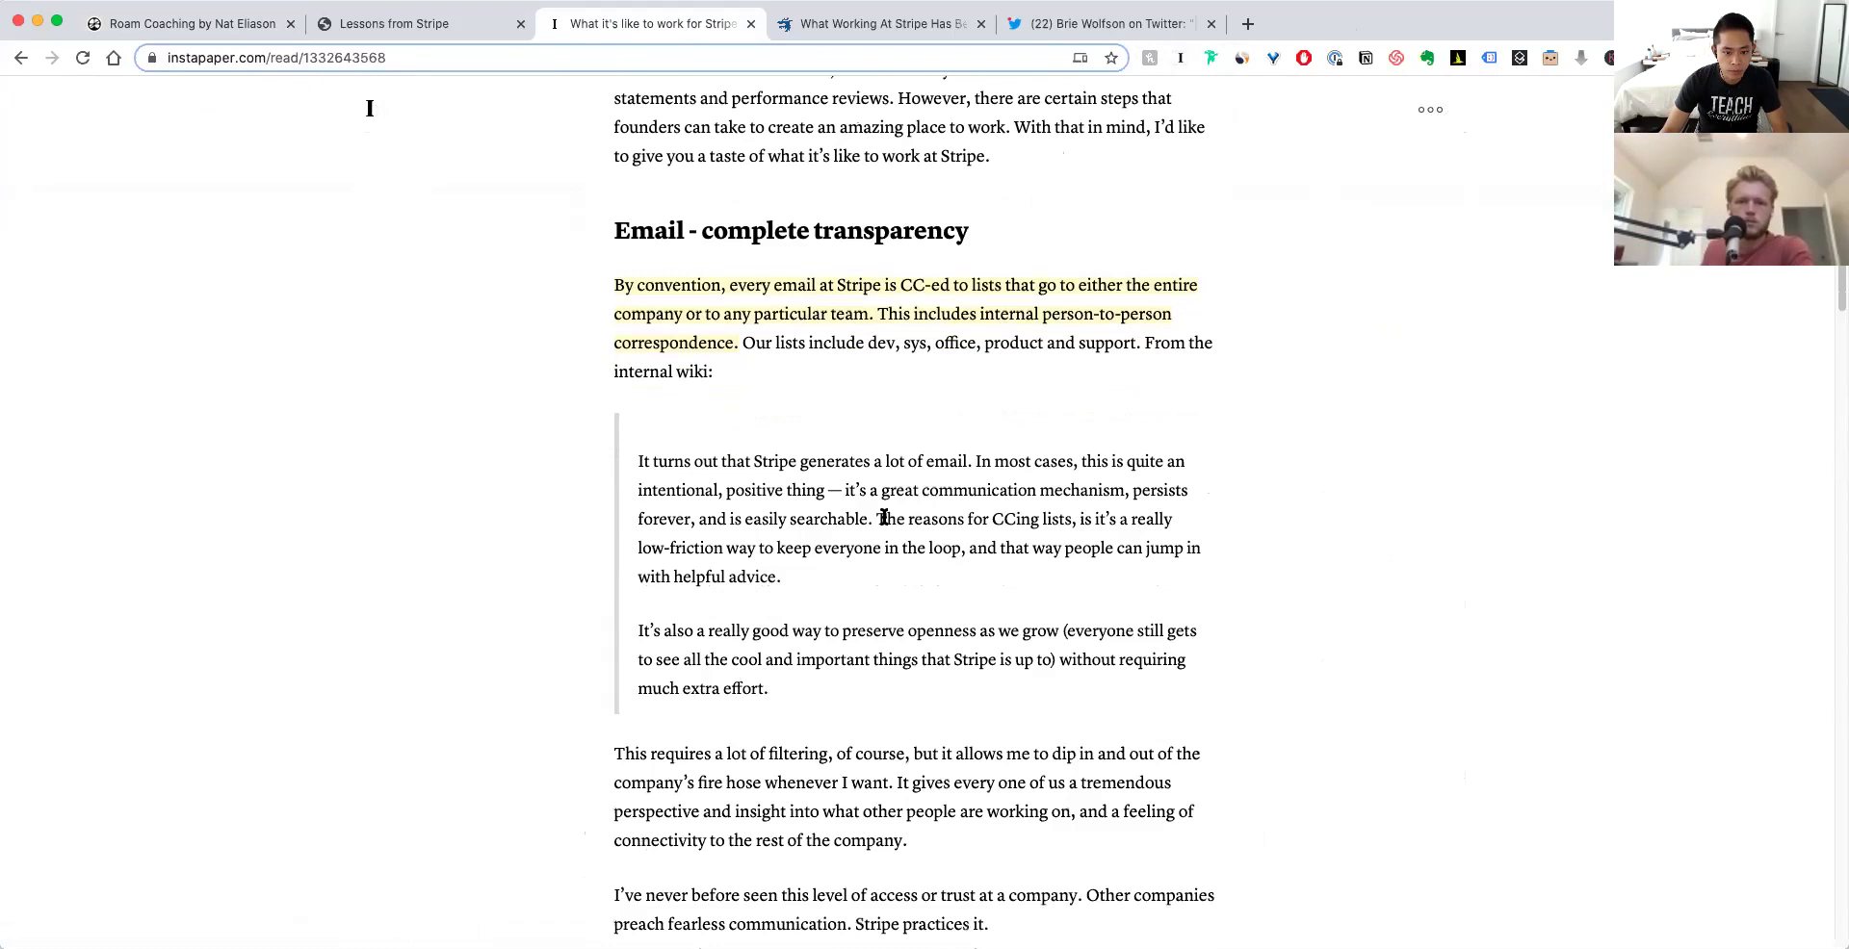
pyautogui.moveTo(874, 520); pyautogui.dragTo(887, 575)
pyautogui.click(892, 479)
# - Highlight the email conventions passage from "For example, whenever a new substantial feature is shipped" to "gratitude from other teams."
pyautogui.scroll(-2, 864, 486)
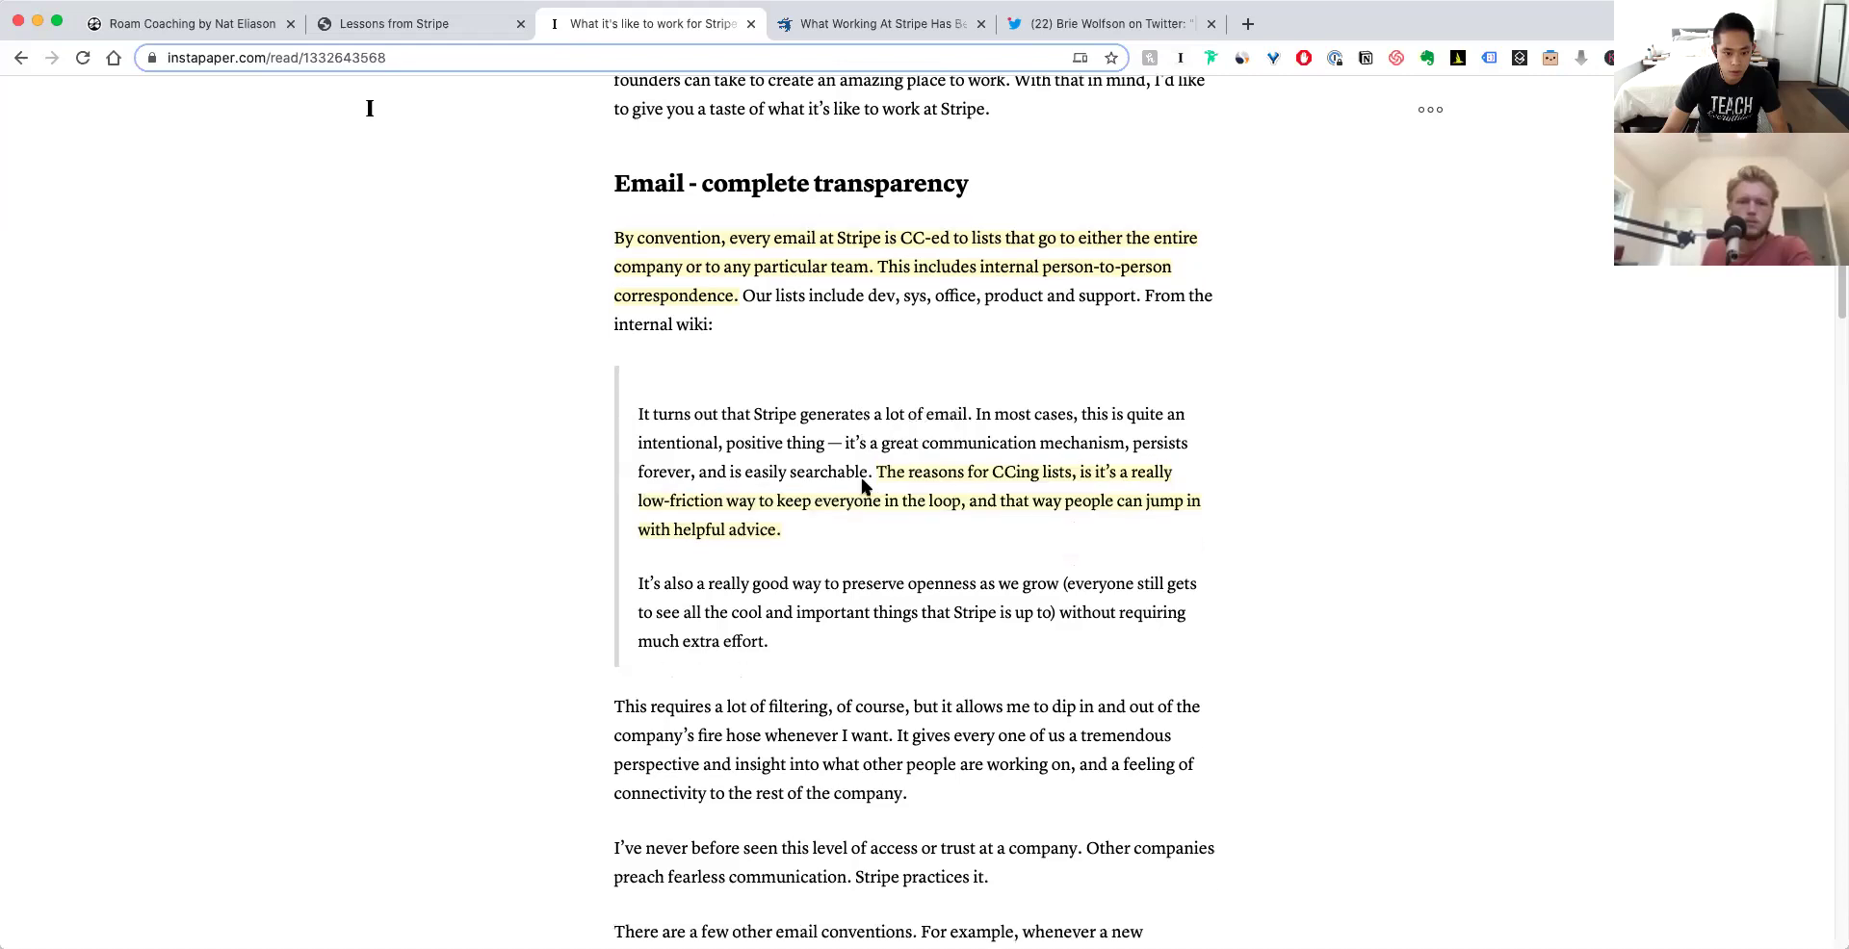
pyautogui.scroll(-4, 864, 486)
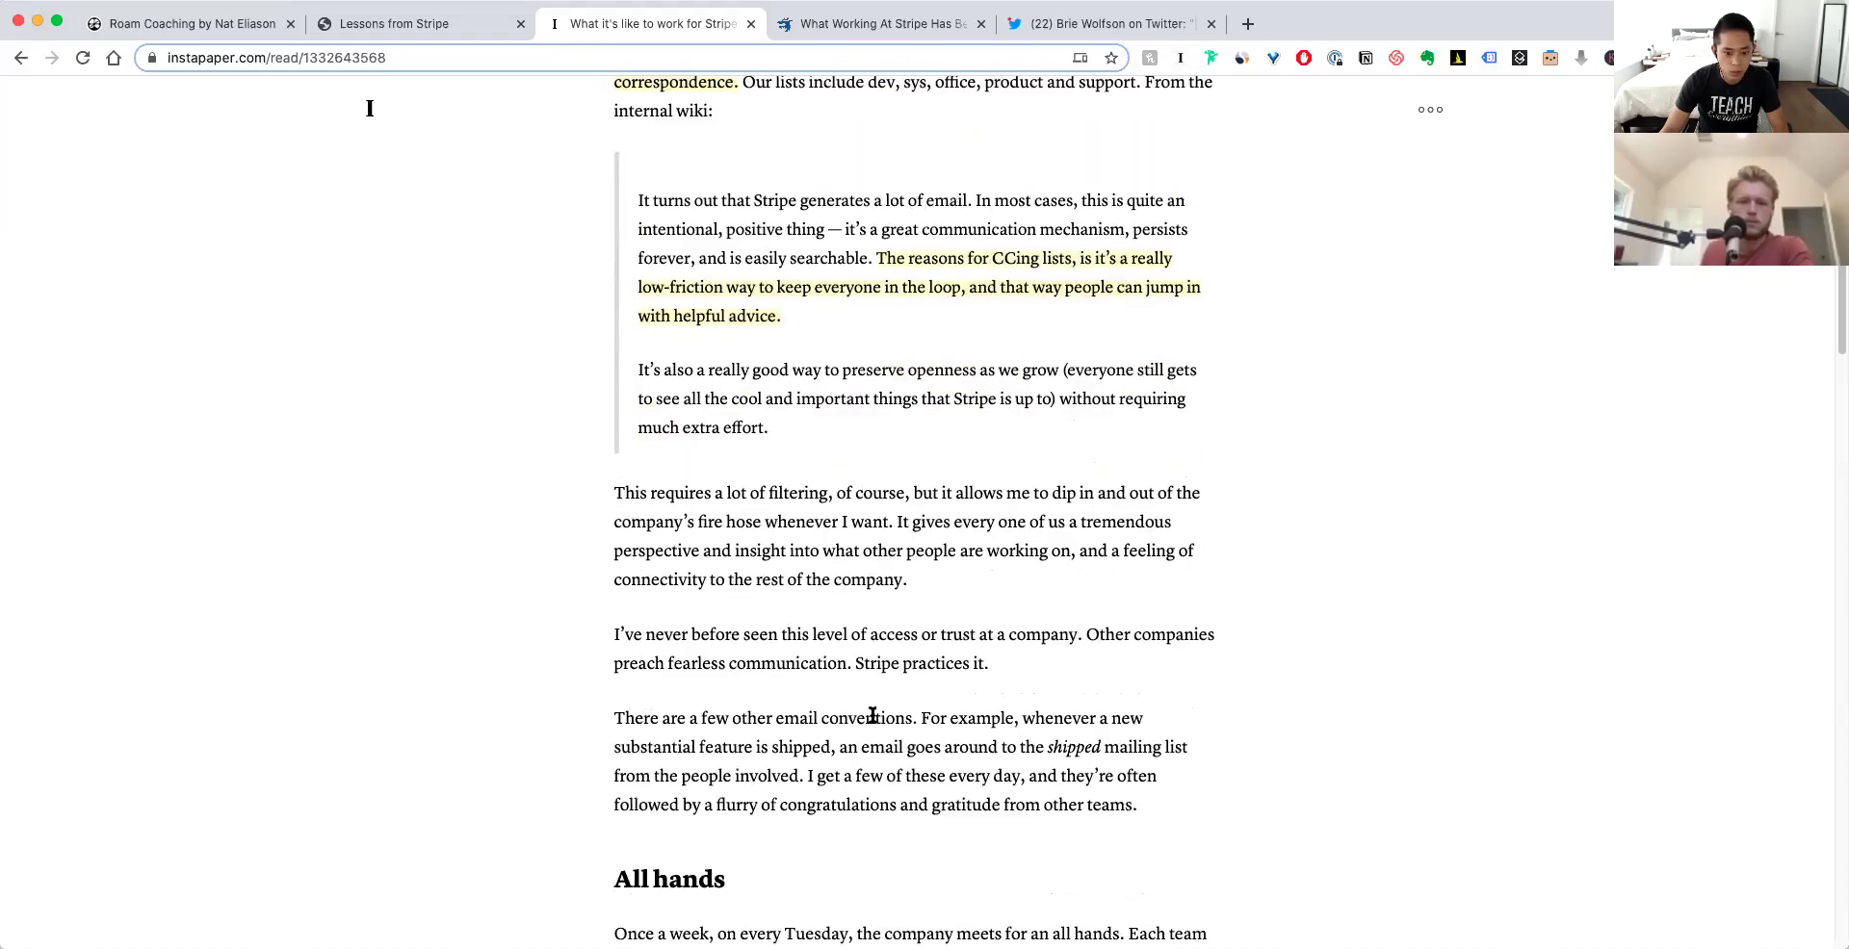
pyautogui.moveTo(919, 717)
pyautogui.mouseDown()
pyautogui.moveTo(910, 749)
pyautogui.moveTo(807, 775)
pyautogui.moveTo(1161, 778)
pyautogui.moveTo(1141, 809)
pyautogui.mouseUp()
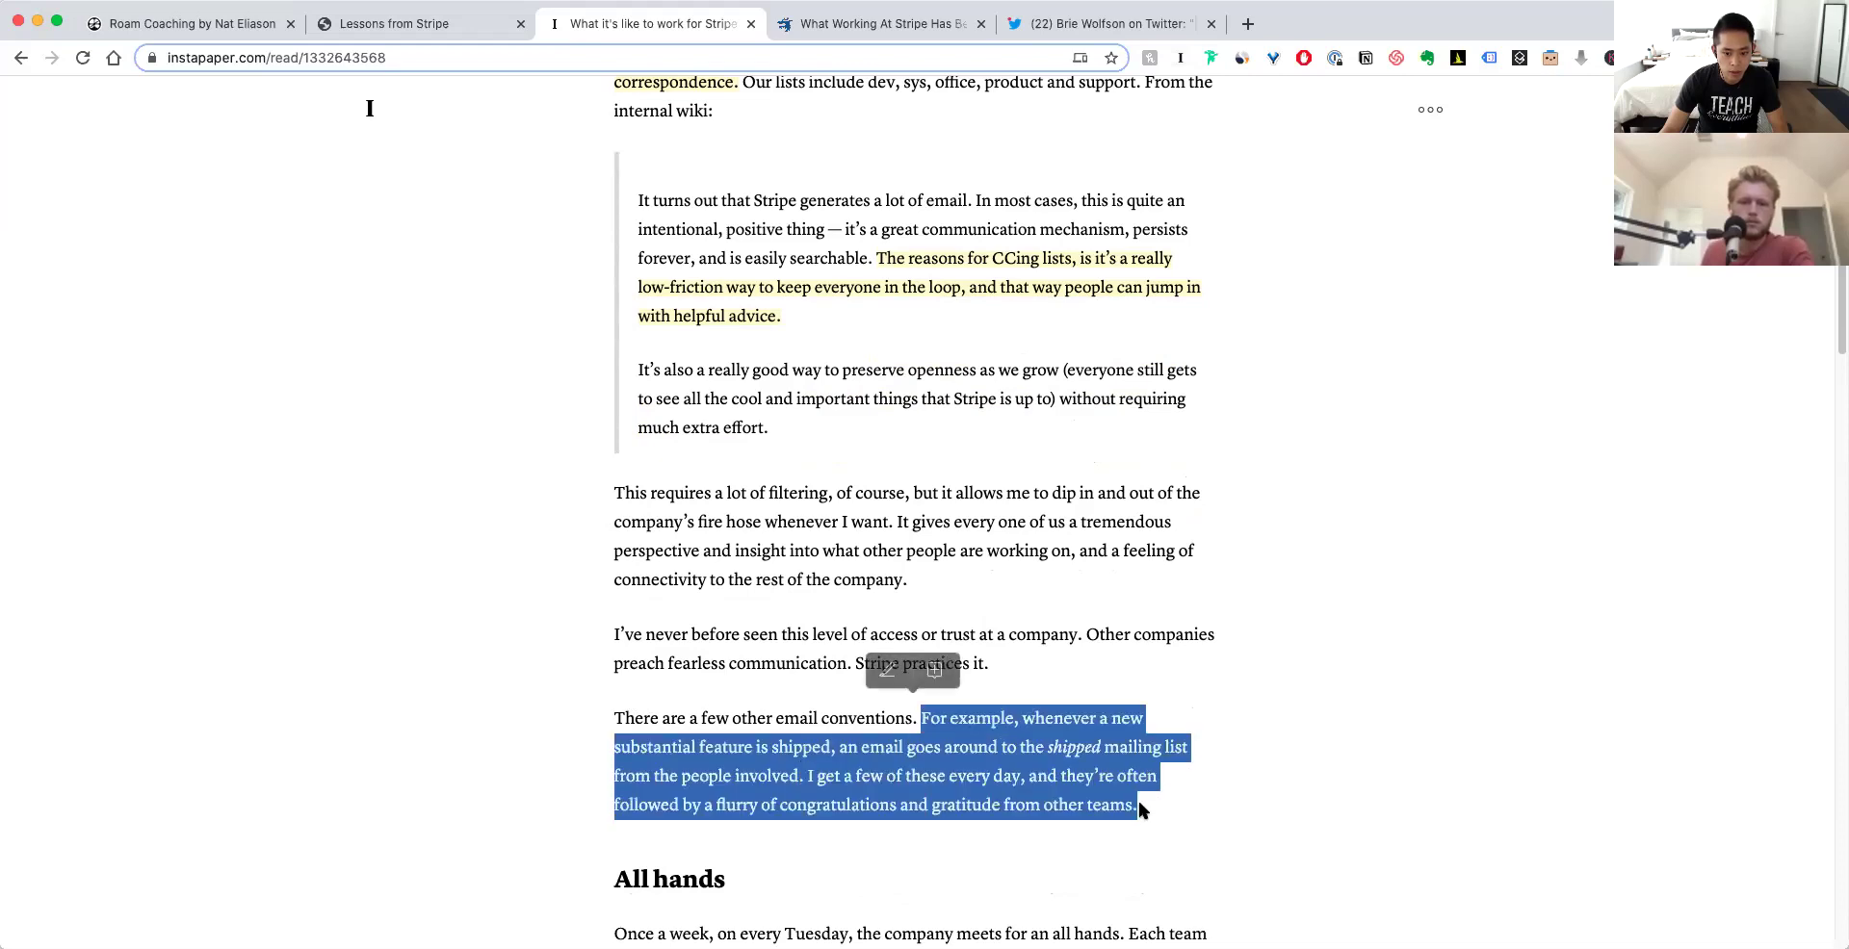
pyautogui.click(890, 673)
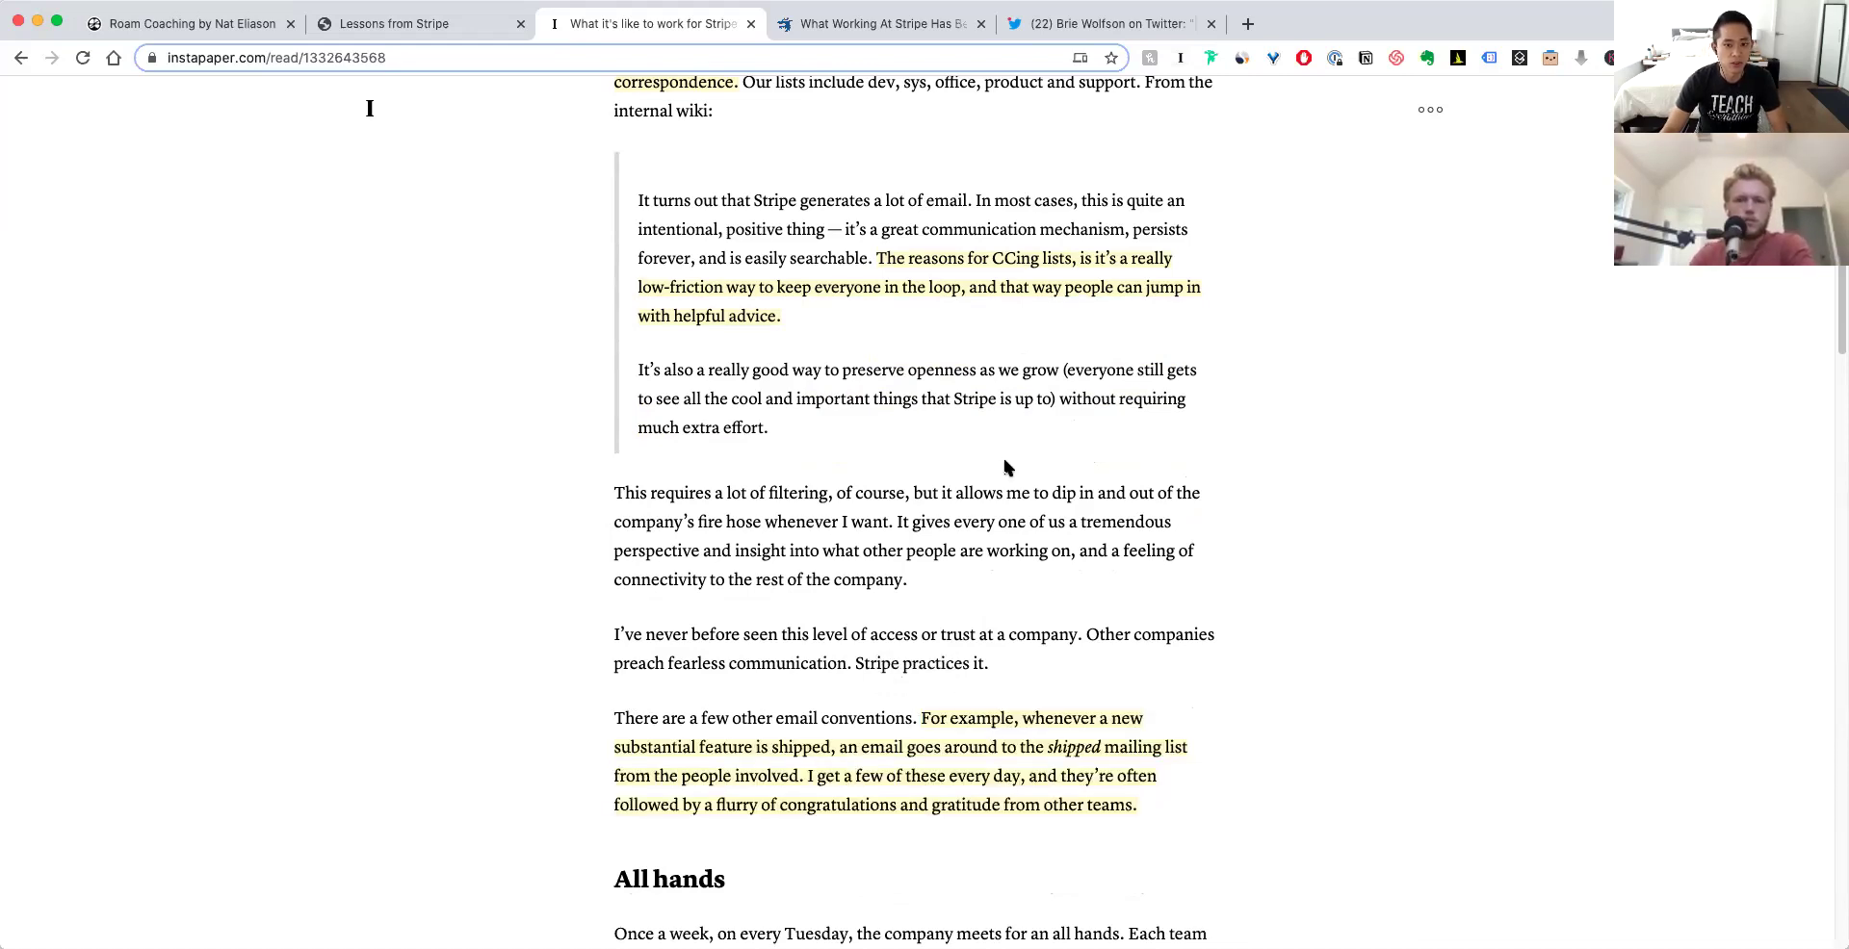
# - Highlight the whole paragraph about addressing FUD at the end of the meeting in the "All hands" section
pyautogui.scroll(-3, 1004, 467)
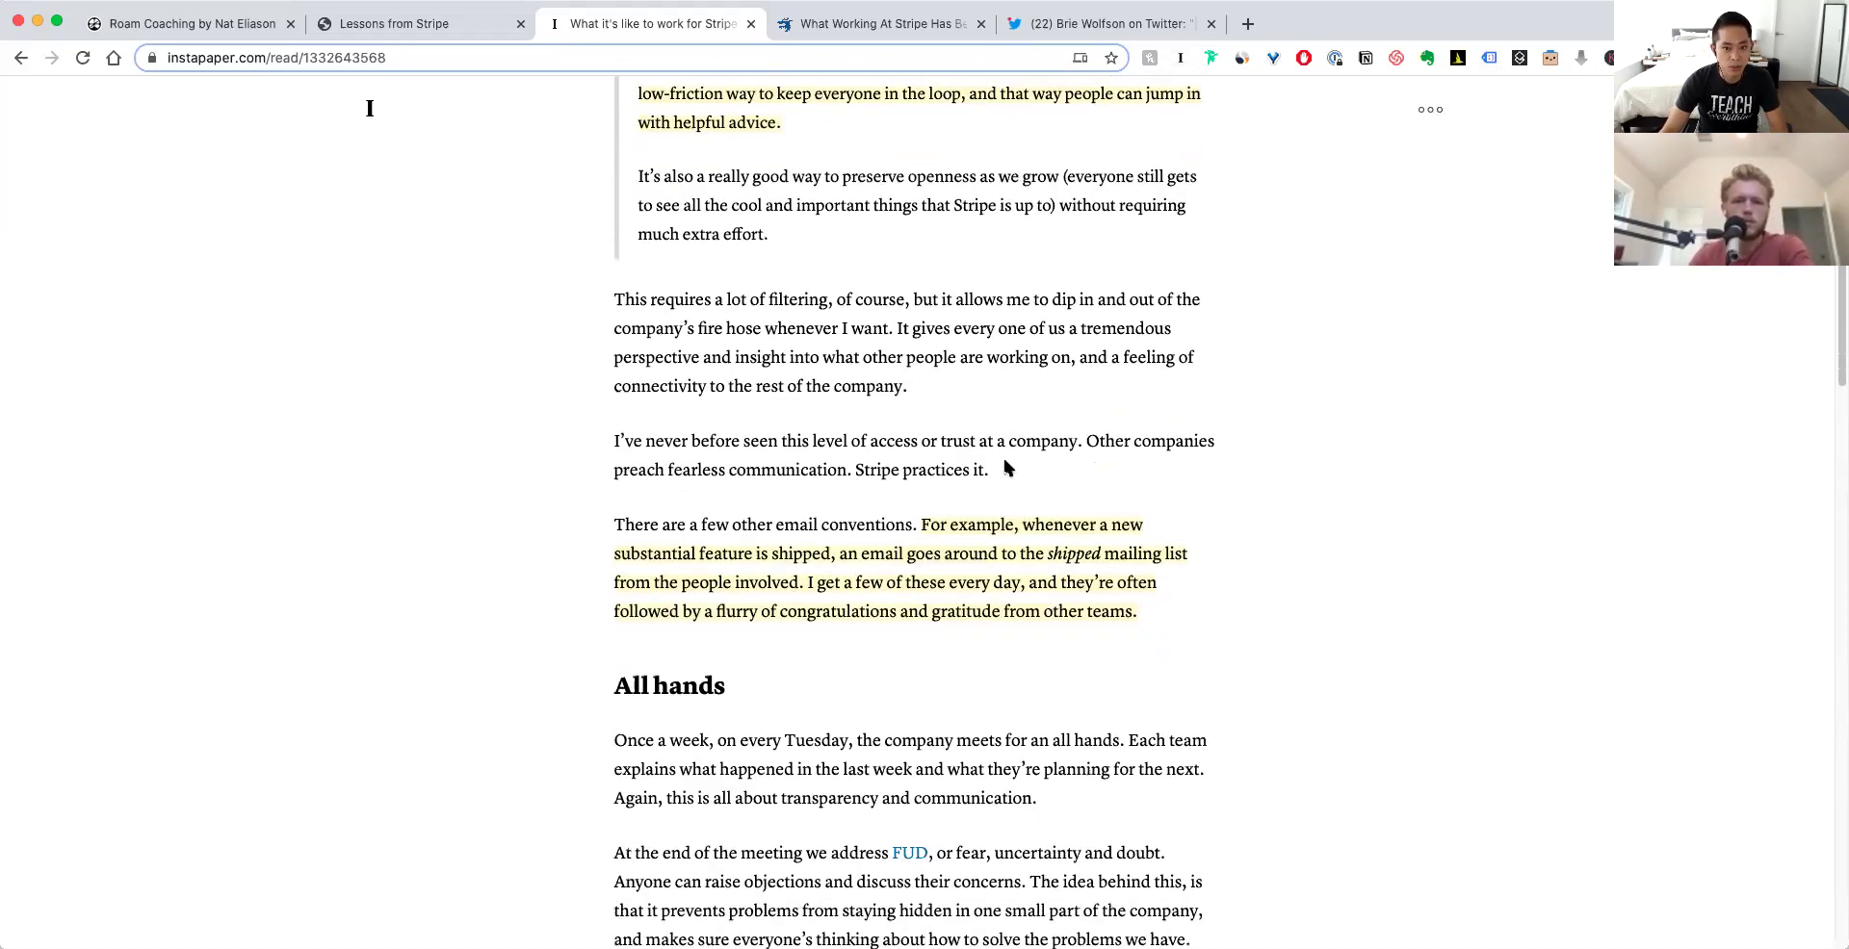
pyautogui.scroll(-5, 916, 398)
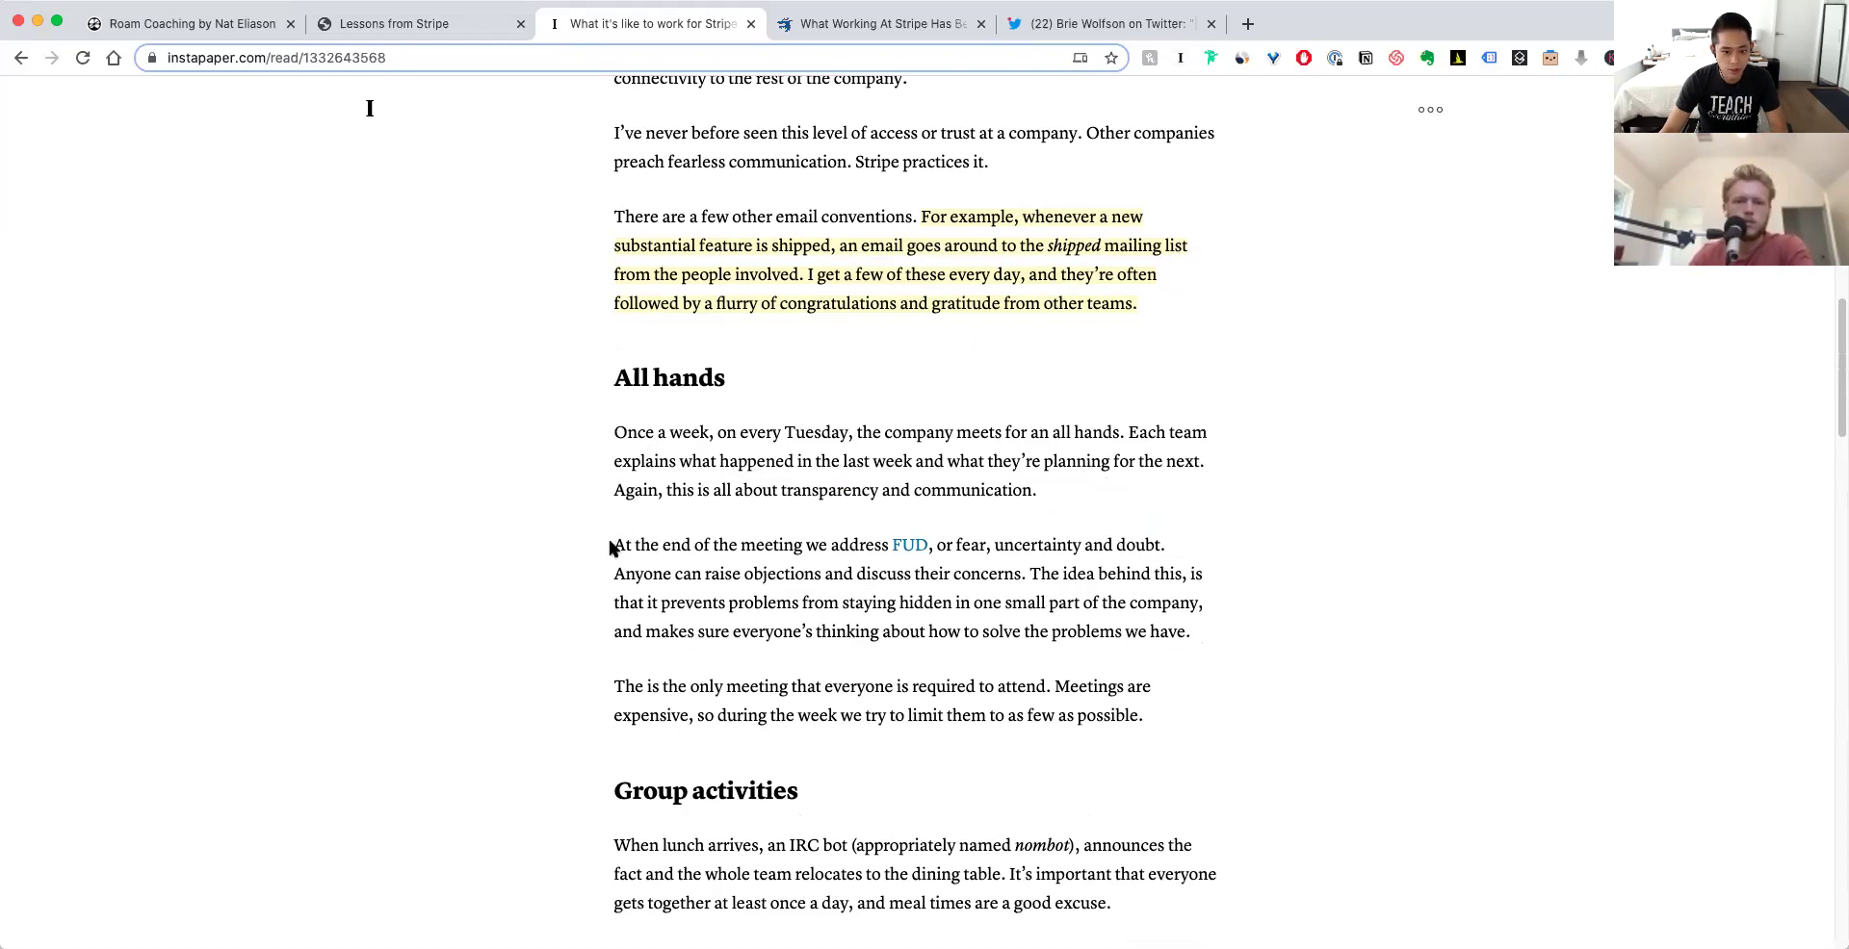
pyautogui.moveTo(614, 542); pyautogui.dragTo(1218, 639)
pyautogui.click(892, 501)
# - Highlight the opening sentence under "Group activities" about the IRC bot nombot announcing lunch
pyautogui.scroll(-1, 875, 599)
pyautogui.scroll(-5, 874, 599)
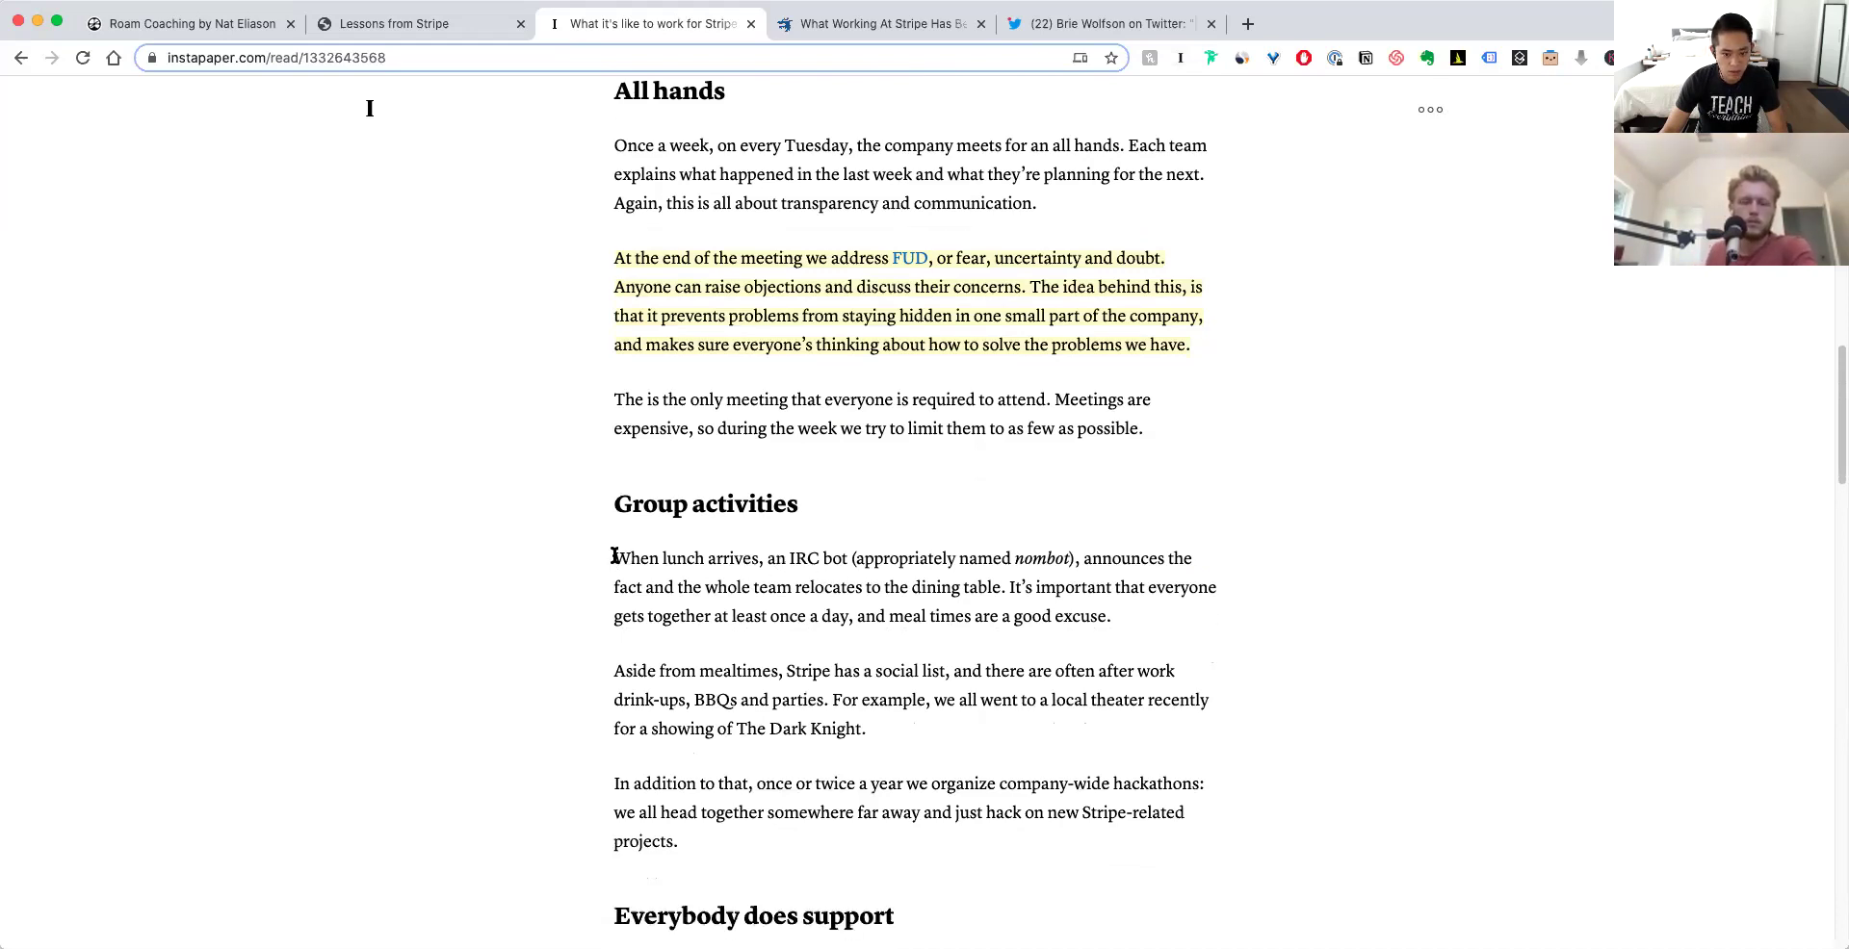
pyautogui.moveTo(613, 558); pyautogui.dragTo(972, 585)
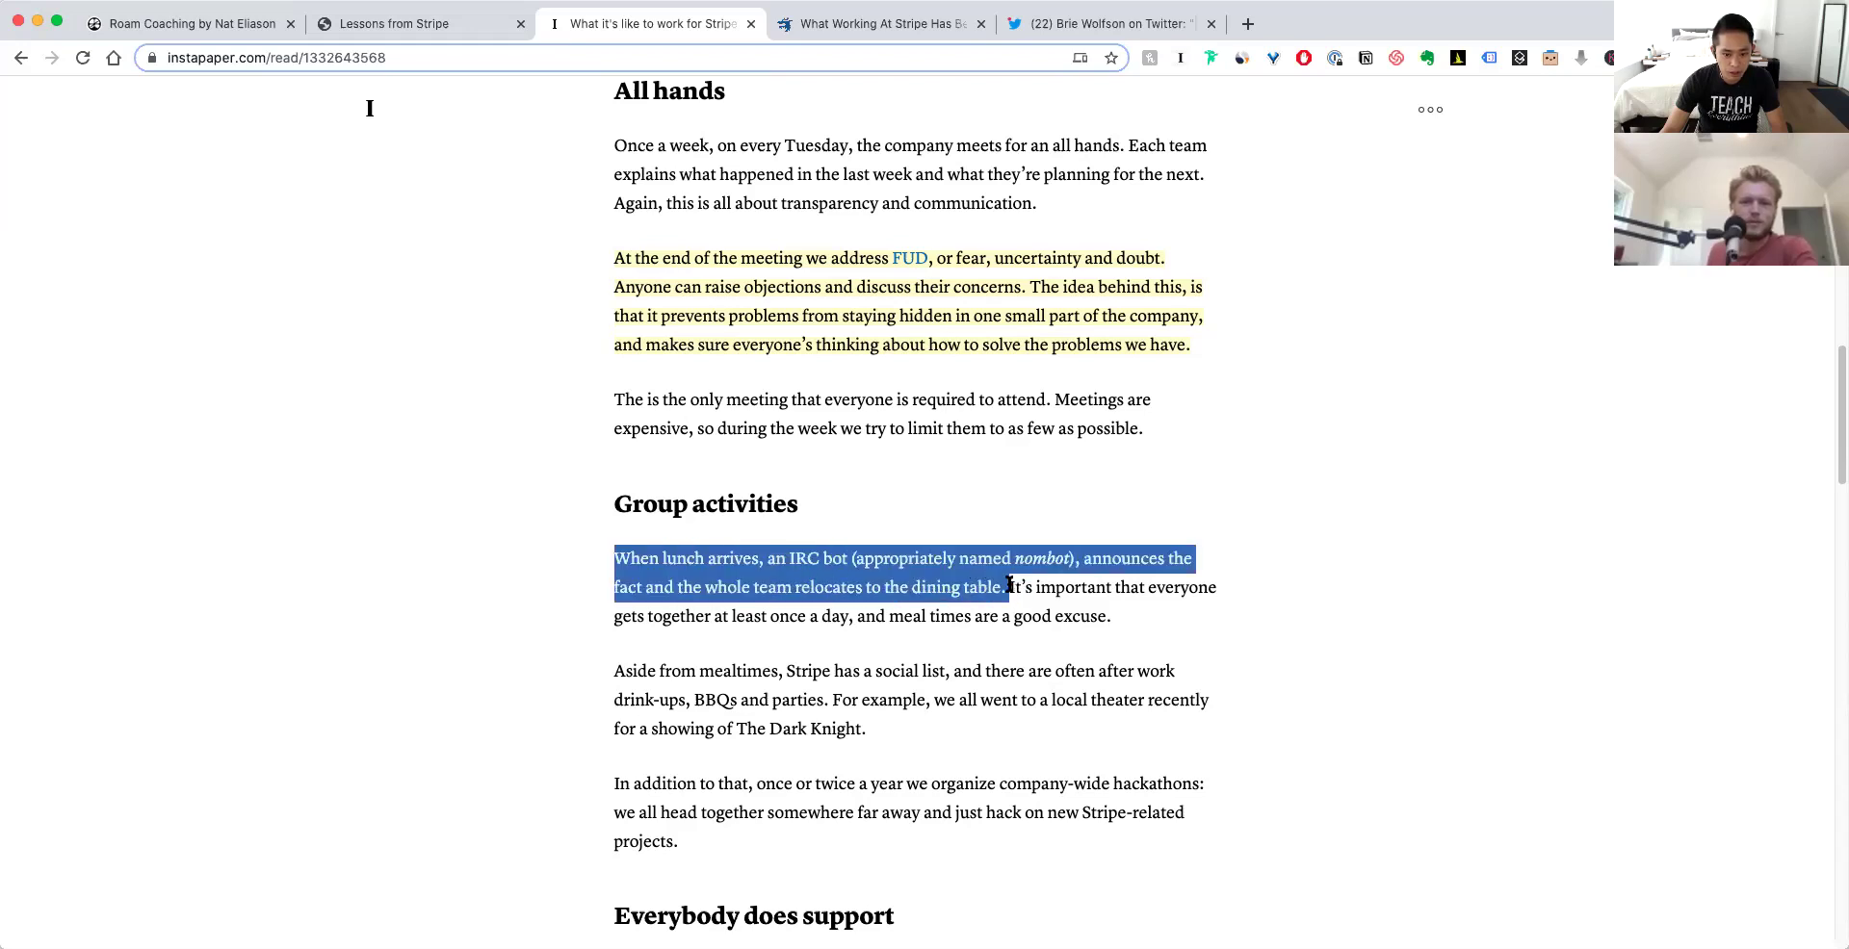
pyautogui.click(887, 512)
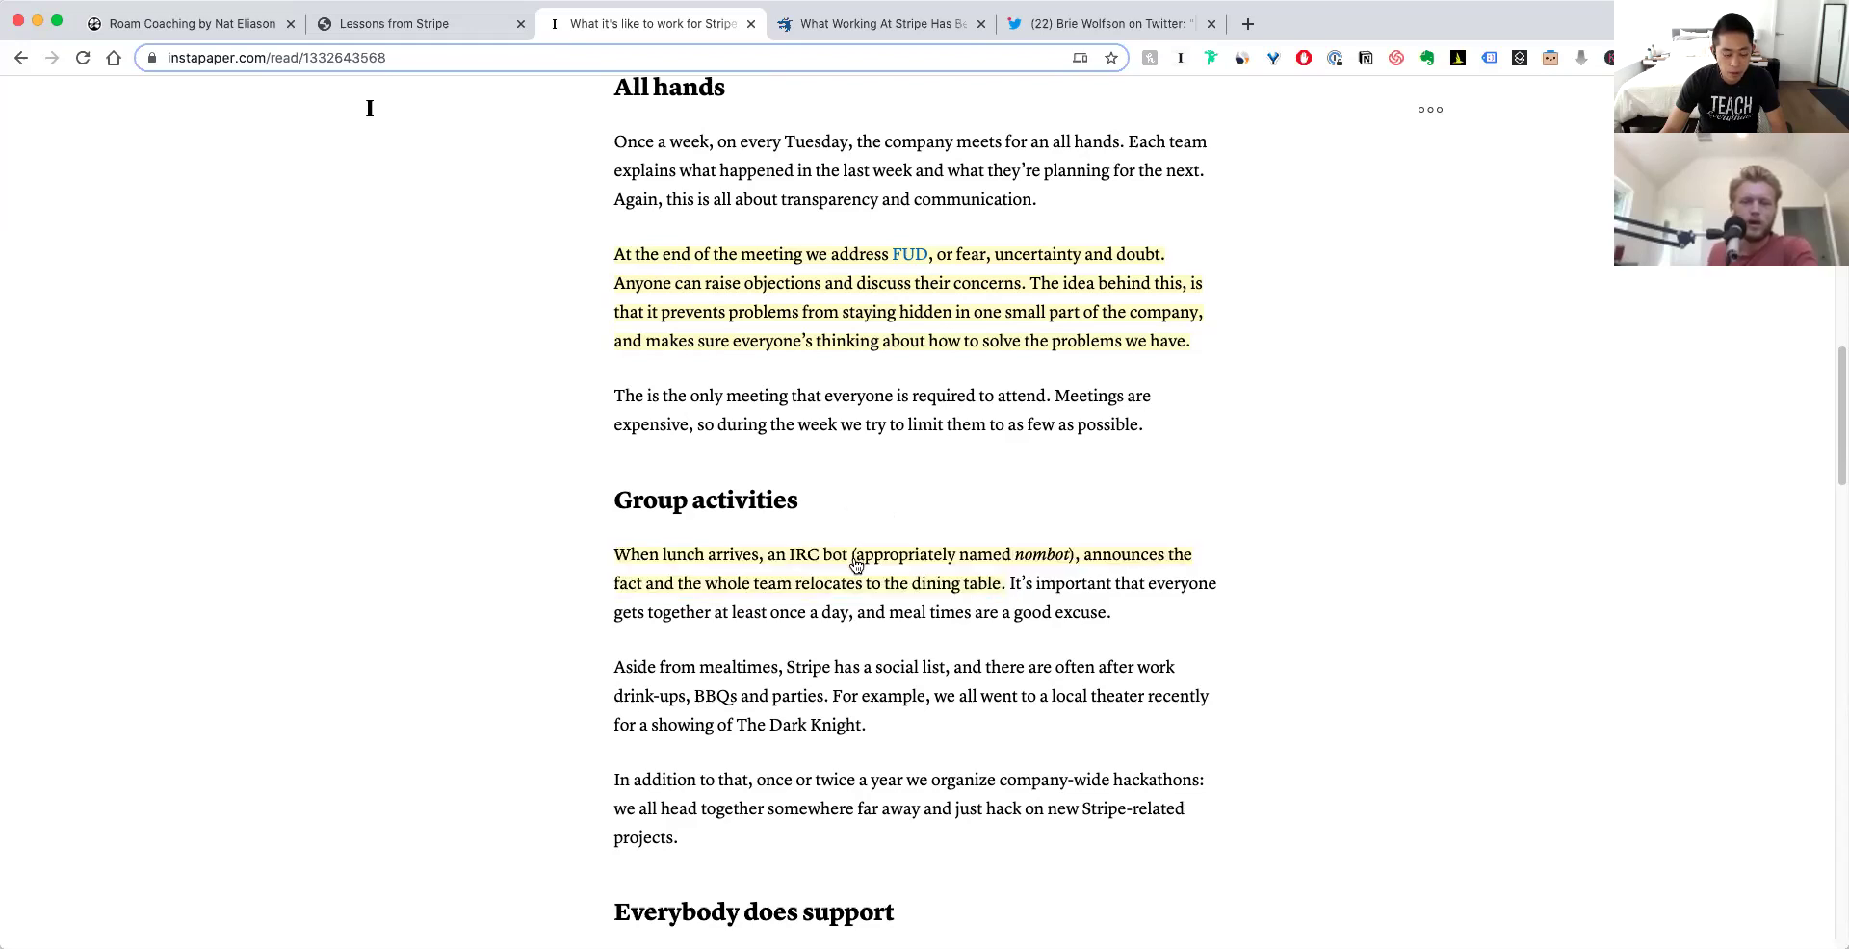
# - Highlight the first paragraph under "Everybody does support", from "Every single engineer does support" to "Stripe answers."
pyautogui.scroll(-2, 853, 563)
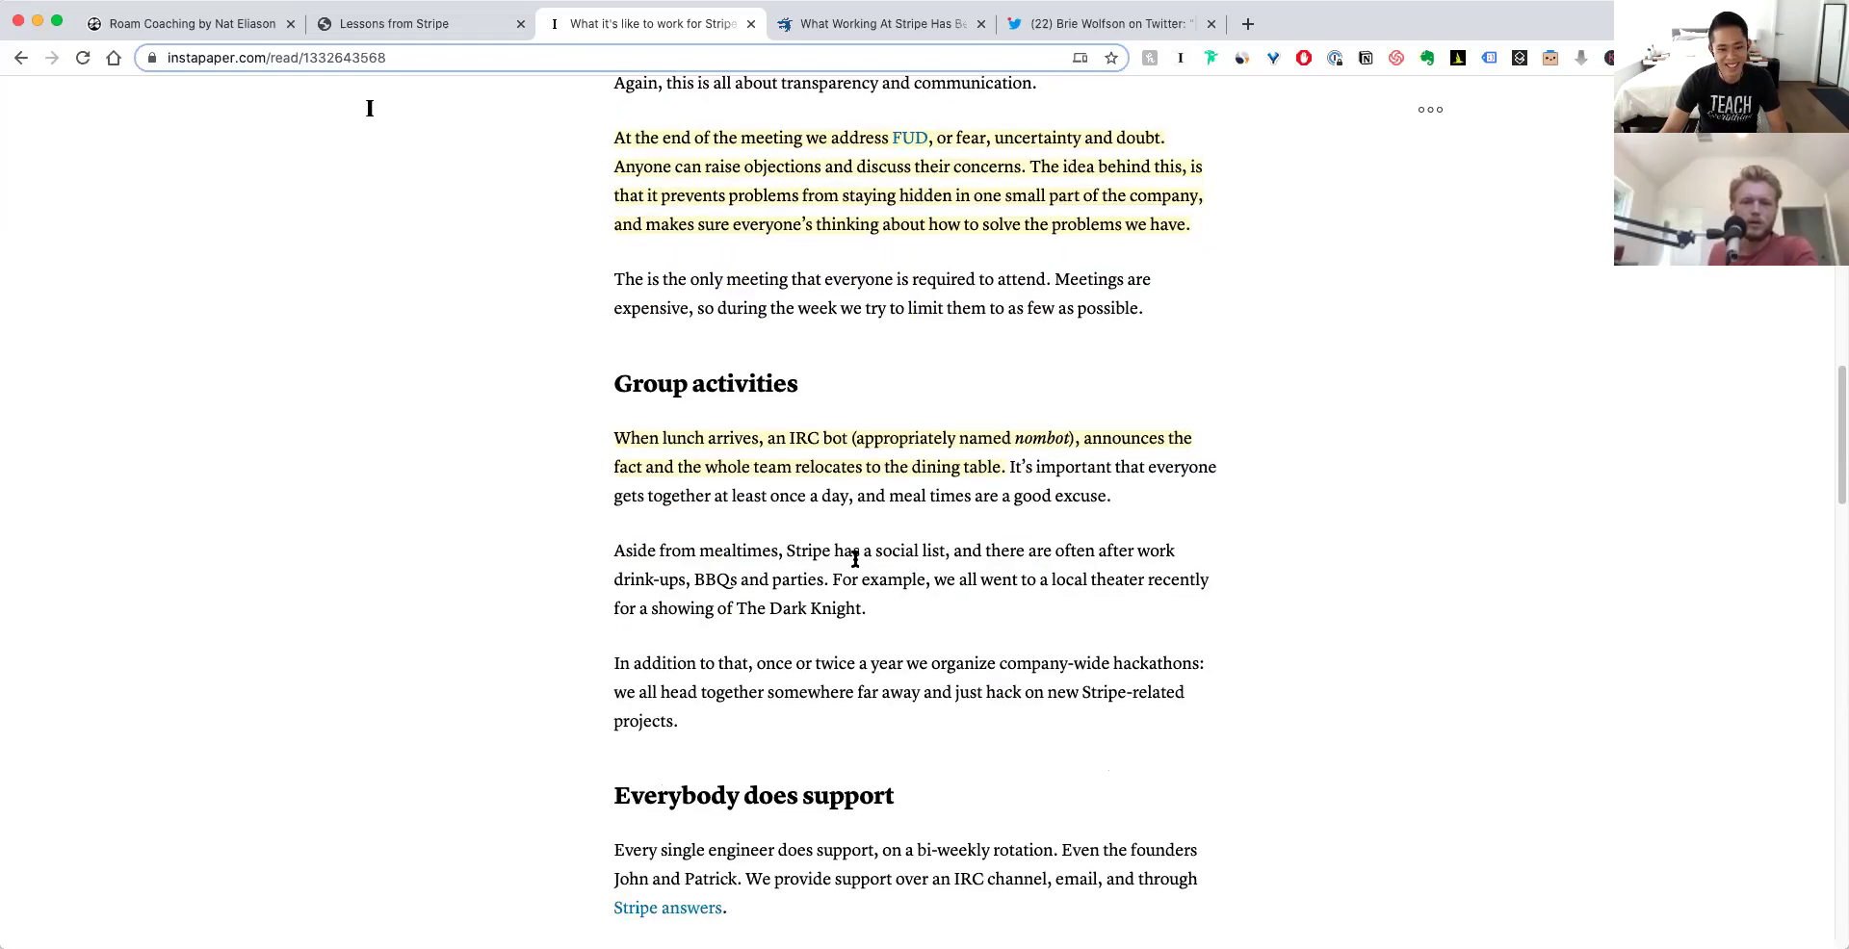
pyautogui.scroll(-2, 856, 561)
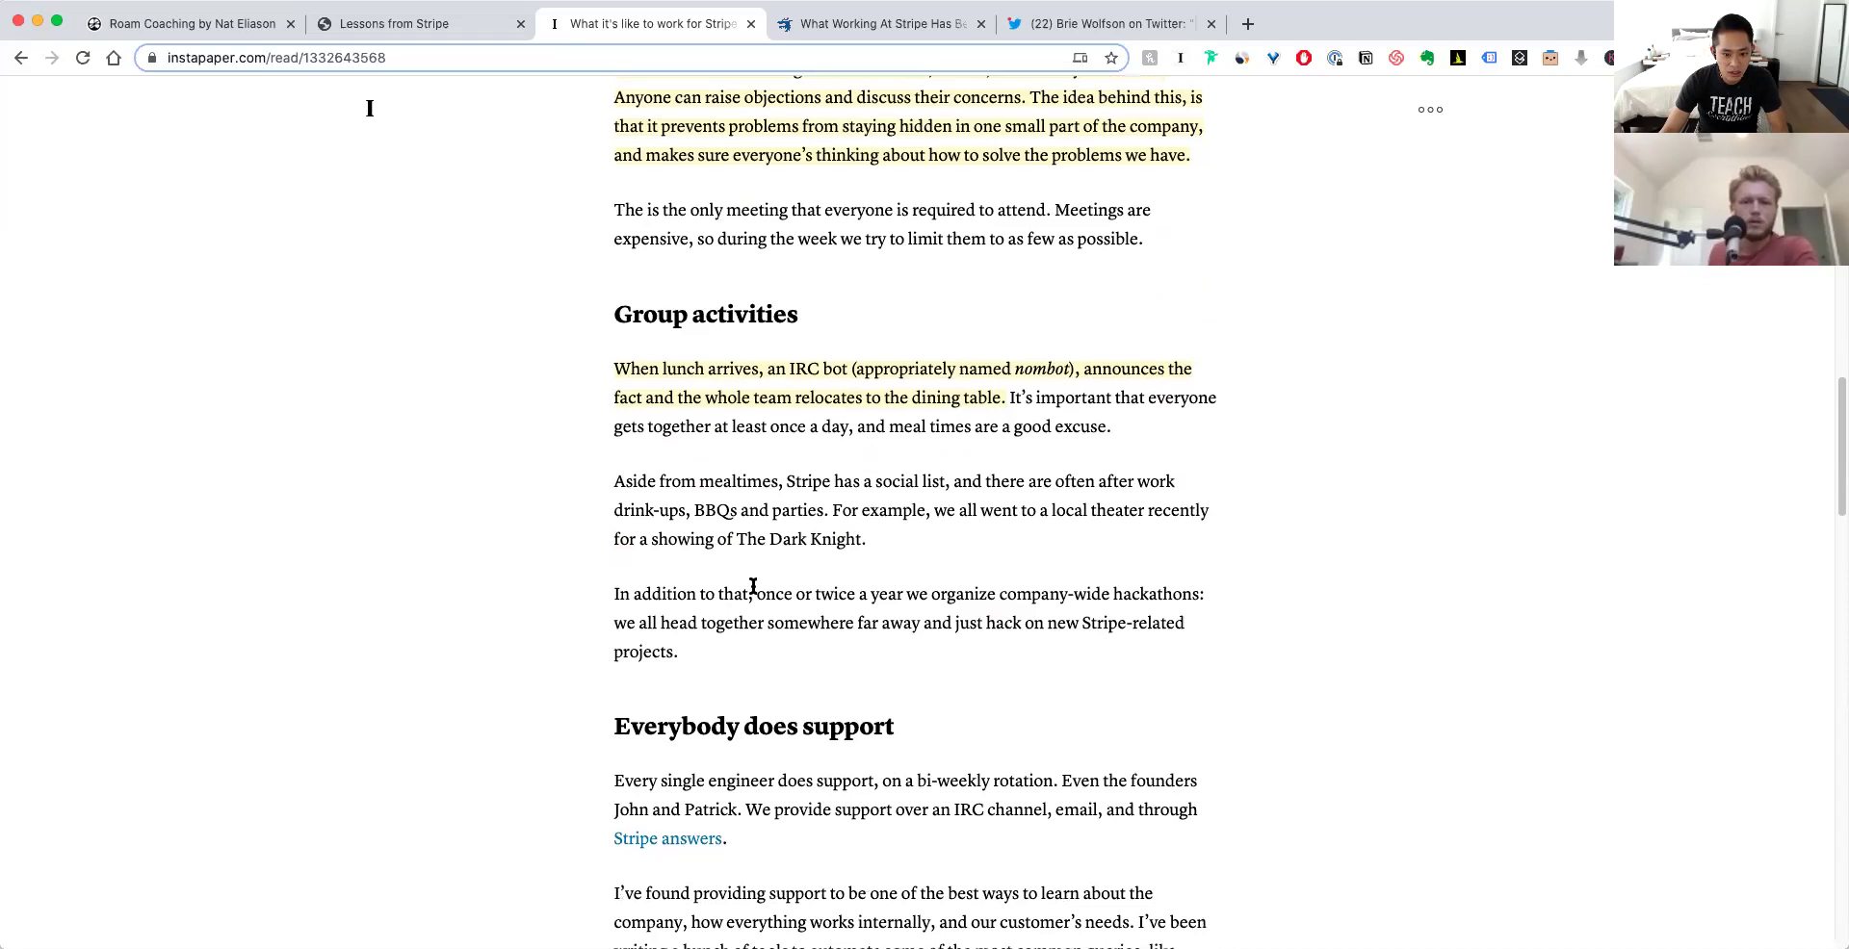
pyautogui.scroll(-2, 752, 588)
pyautogui.scroll(-3, 754, 590)
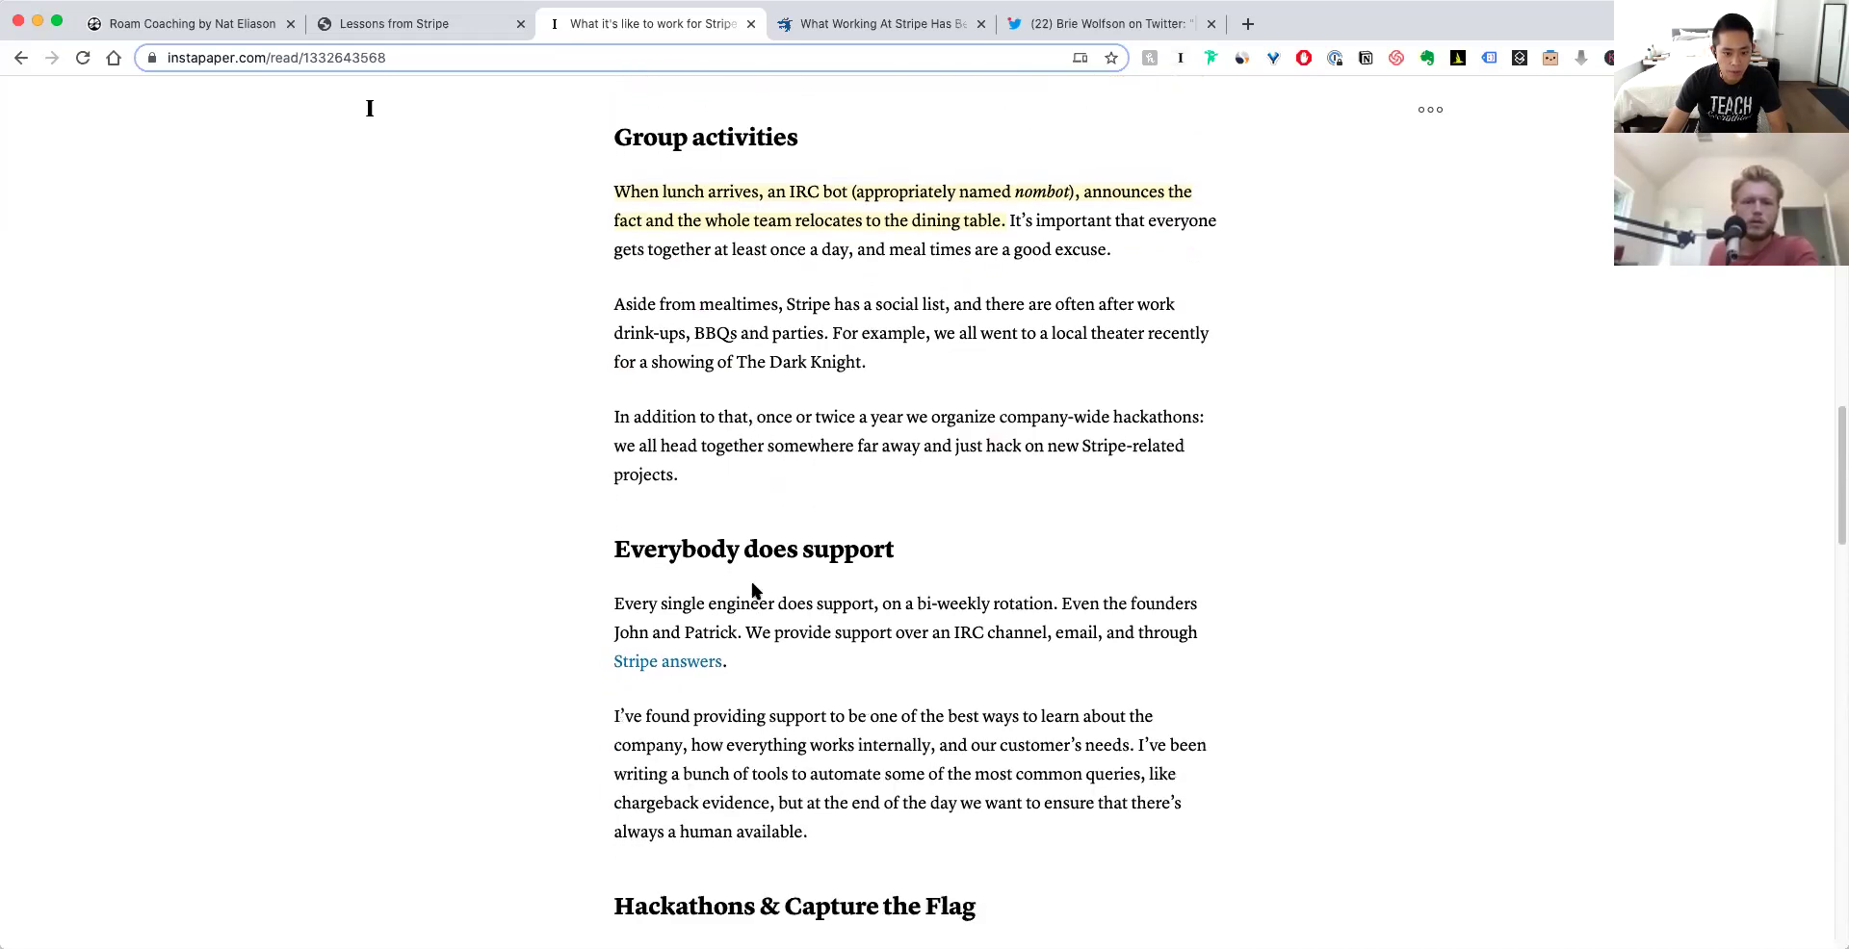
pyautogui.moveTo(612, 605); pyautogui.dragTo(759, 662)
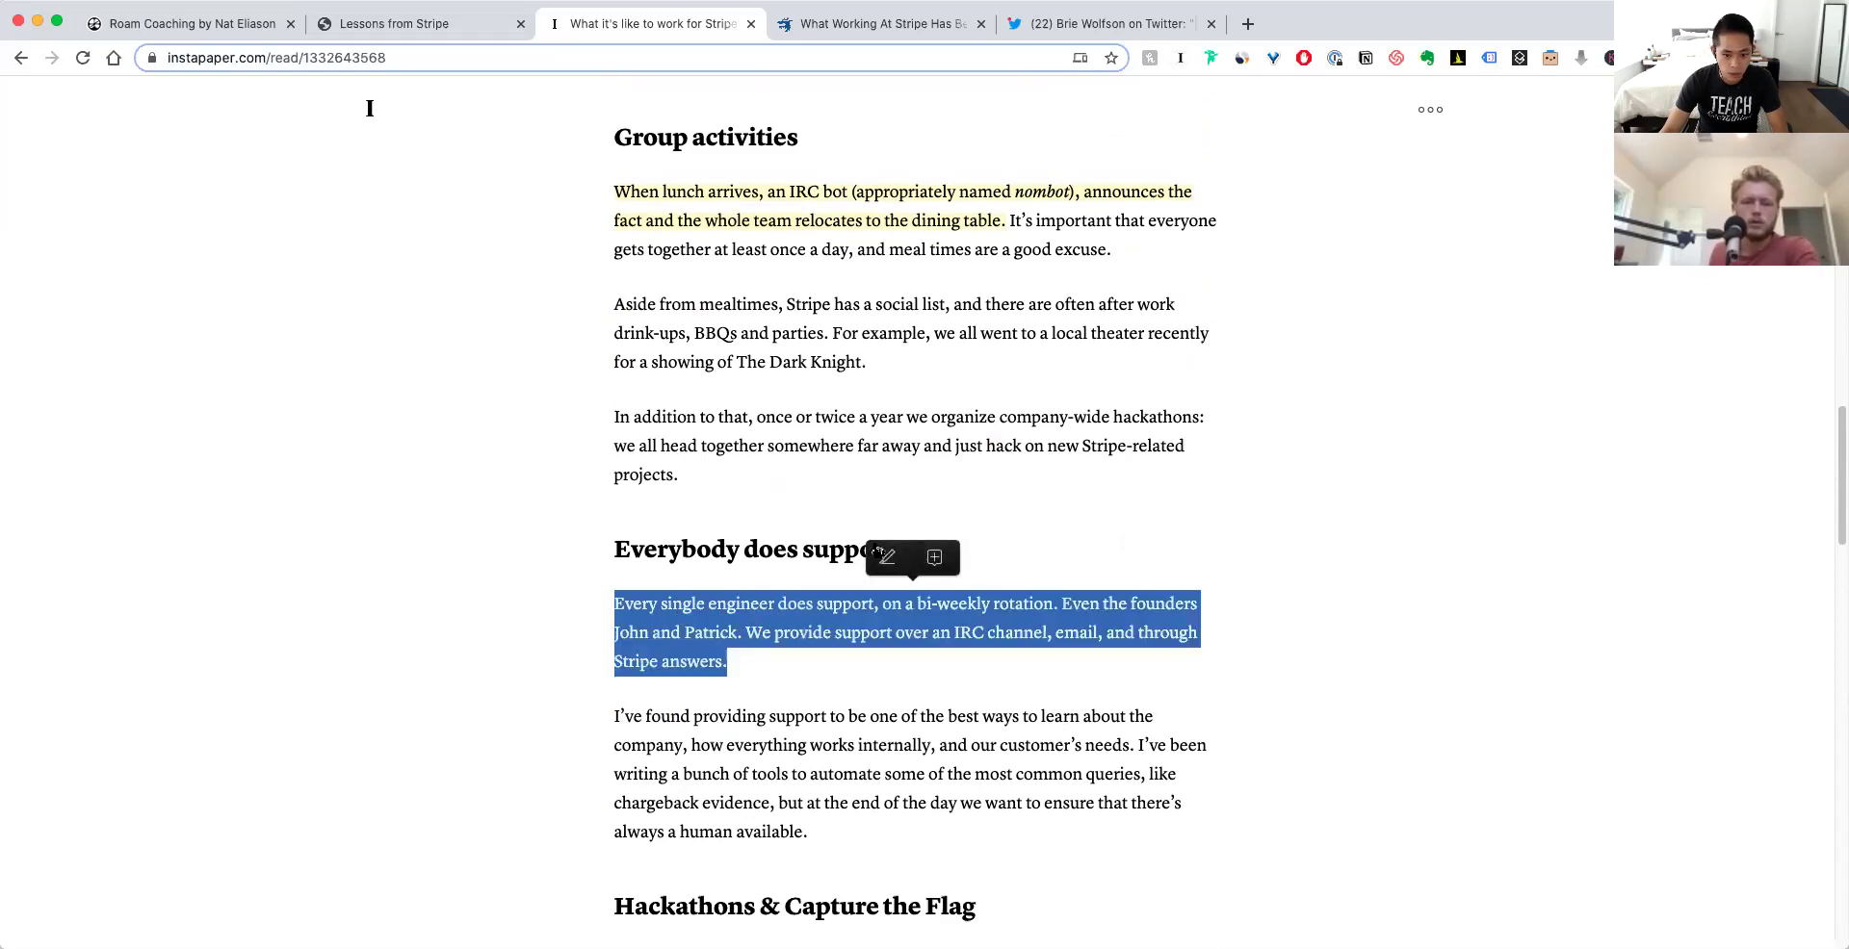
pyautogui.click(880, 555)
# - Highlight the paragraph beginning "With Capture The Flag" in the "Hackathons & Capture the Flag" section
pyautogui.scroll(-3, 880, 569)
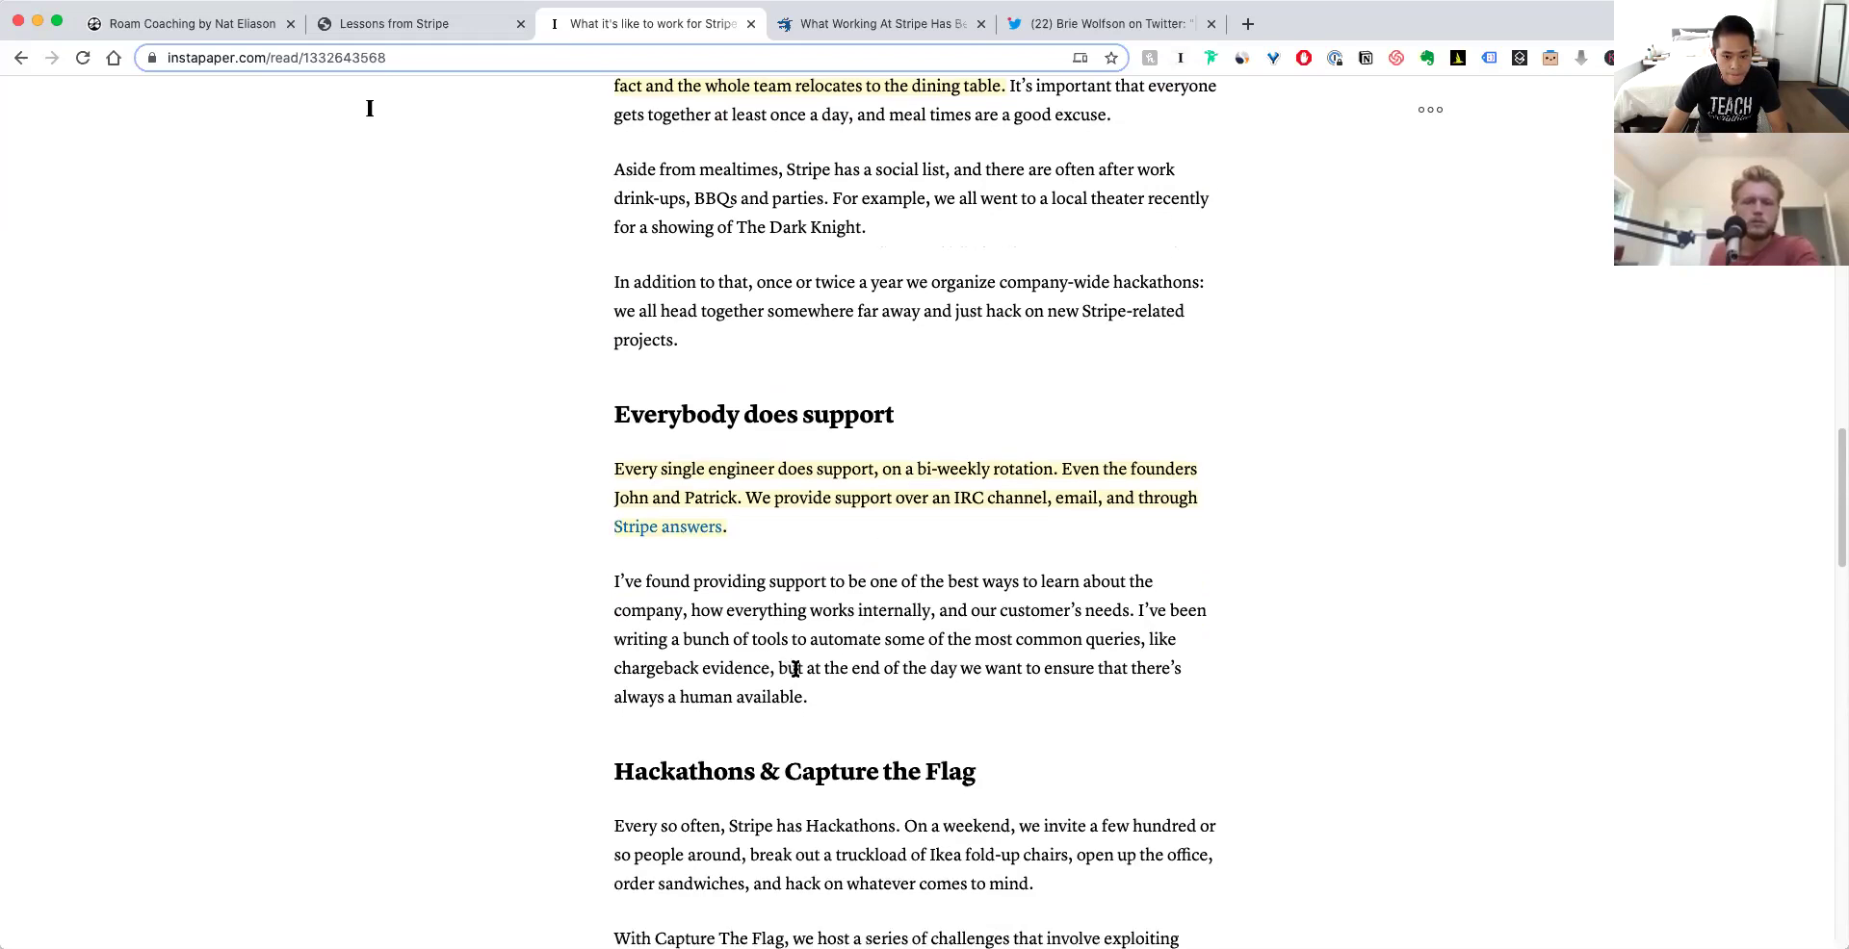
pyautogui.scroll(-6, 796, 668)
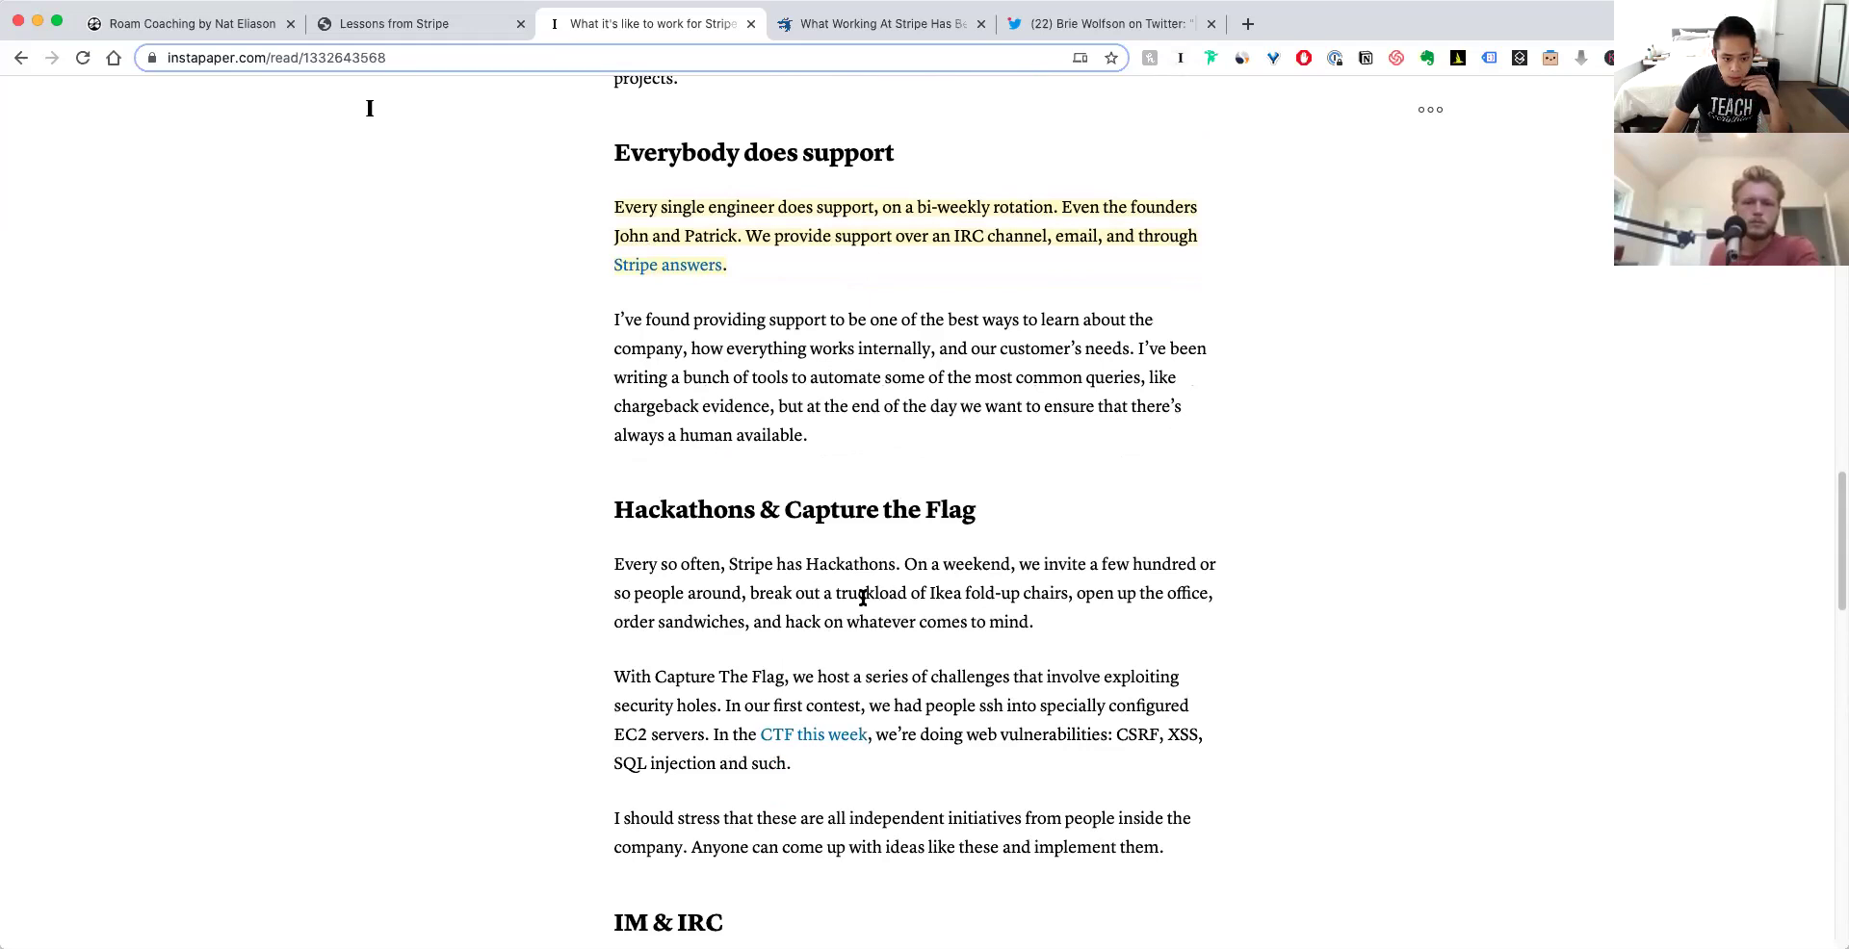
pyautogui.scroll(-1, 863, 597)
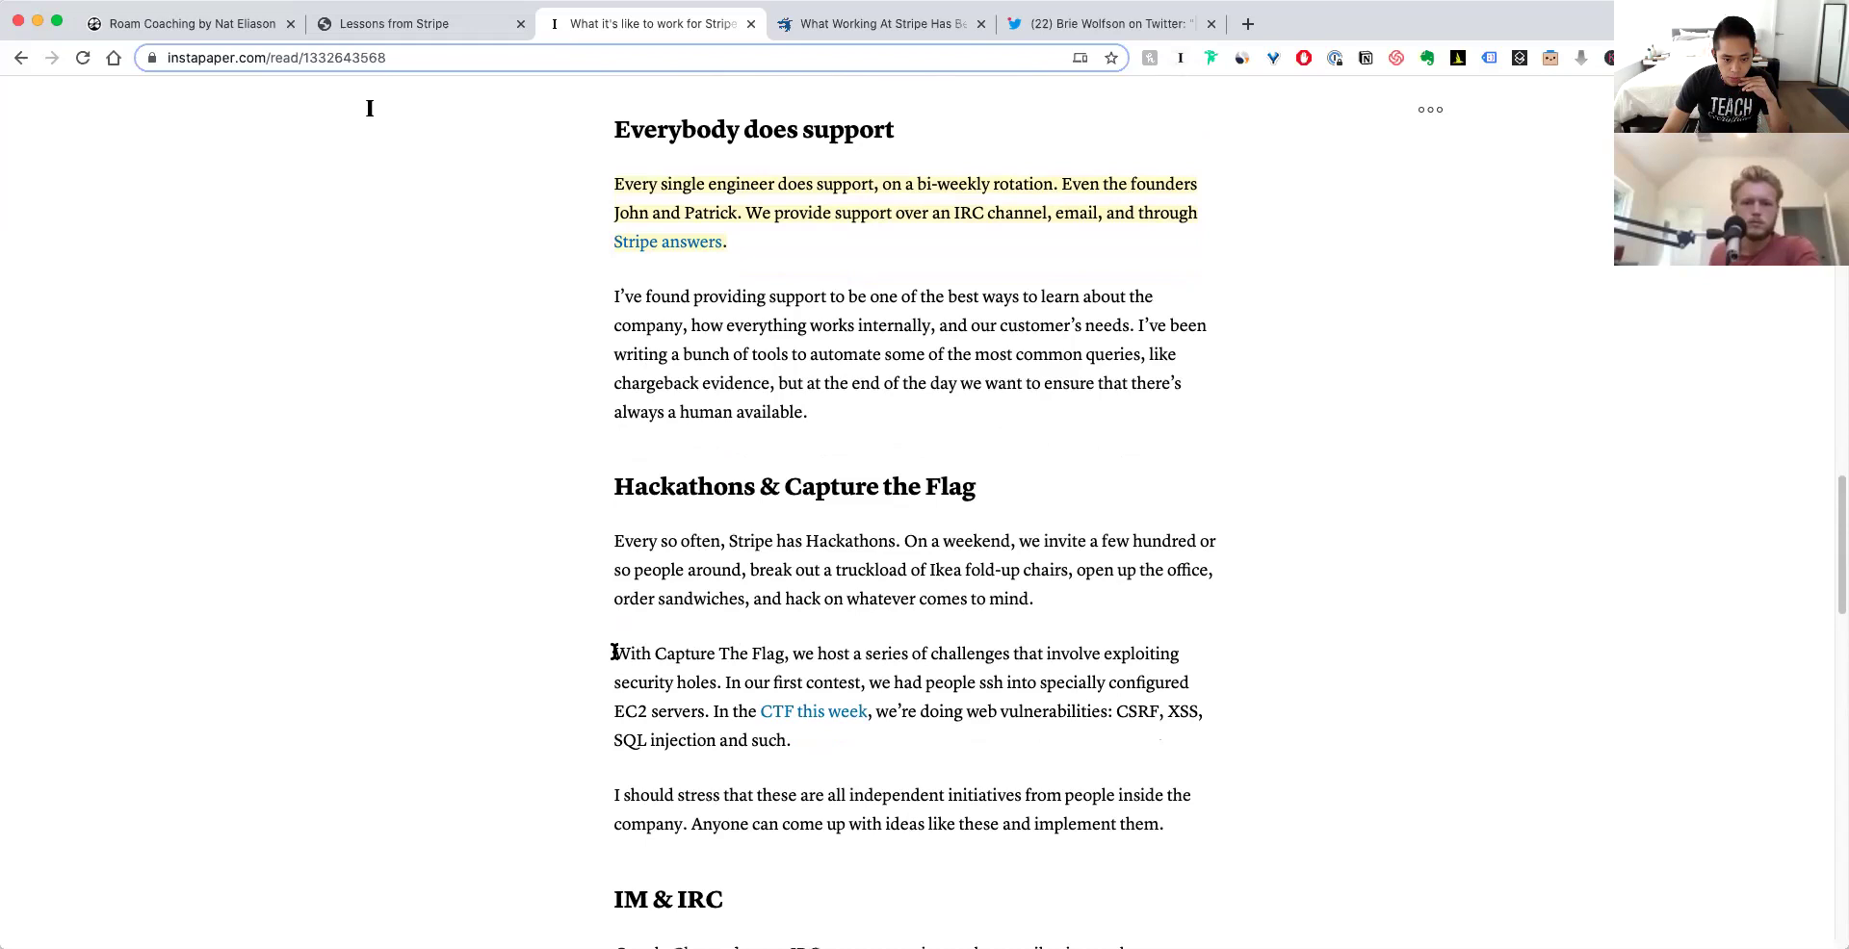
pyautogui.moveTo(614, 652); pyautogui.dragTo(869, 742)
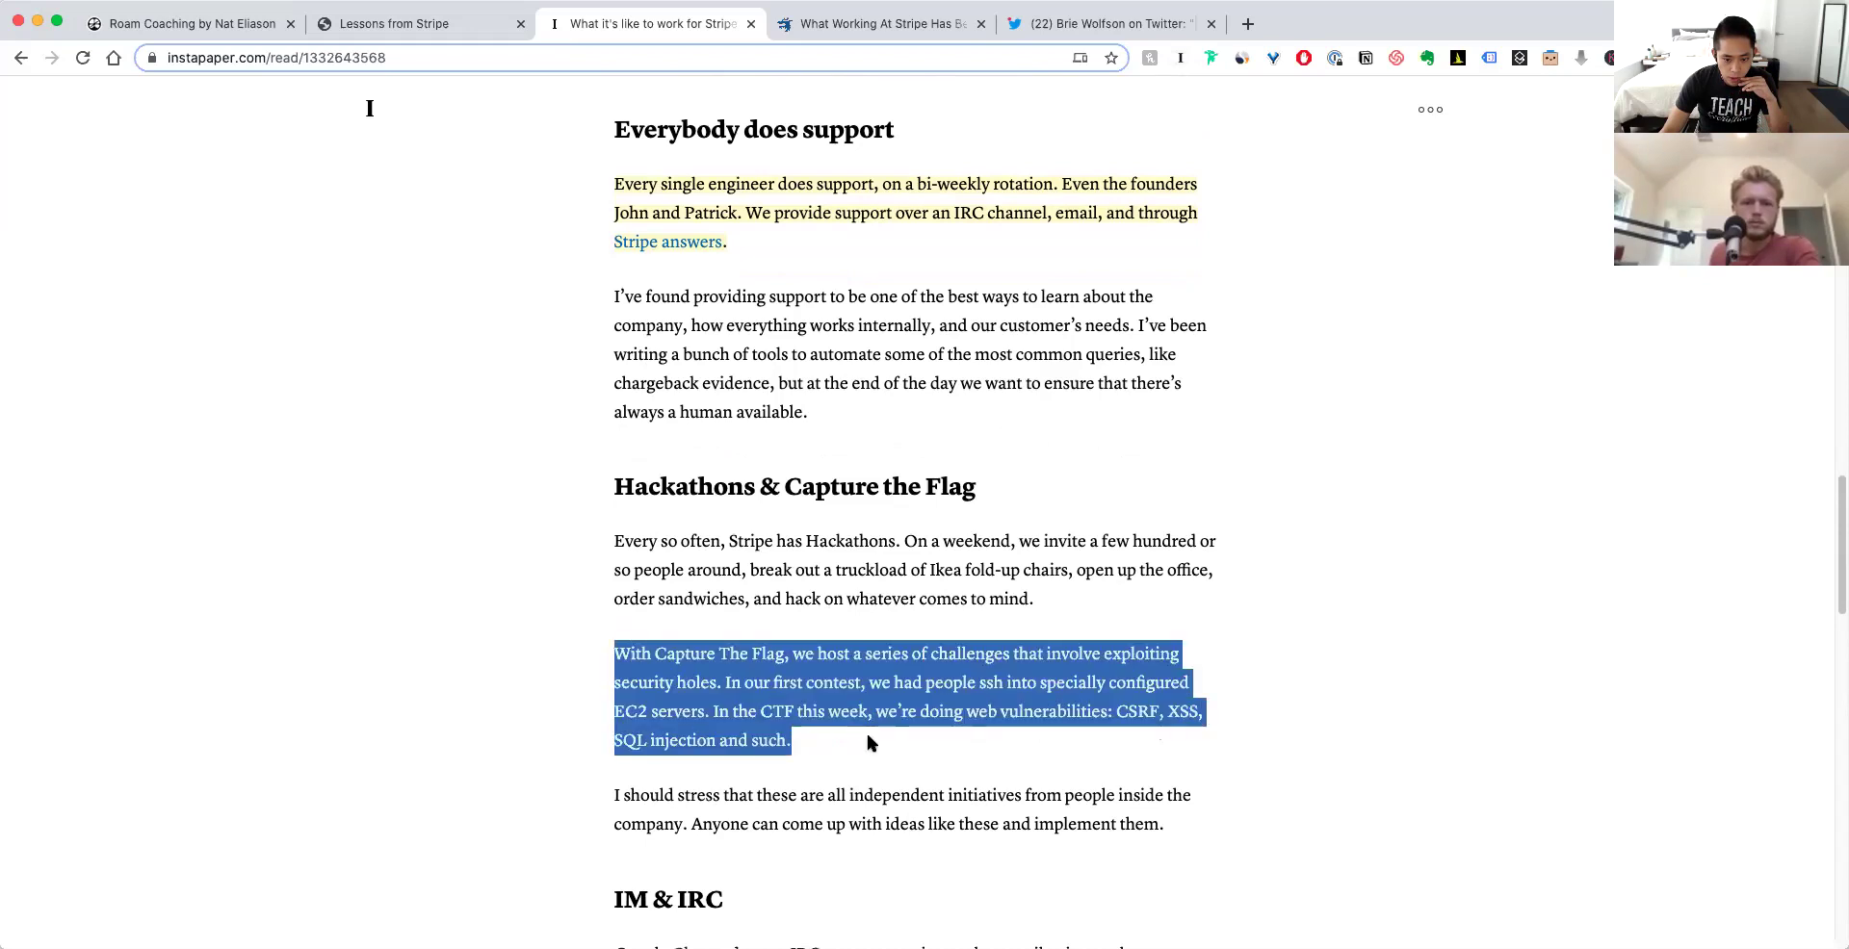
pyautogui.click(888, 610)
# - Highlight the "IM & IRC" passage from "Instead of meetings" to "we prefer to communicate asynchronously."
pyautogui.scroll(-5, 892, 609)
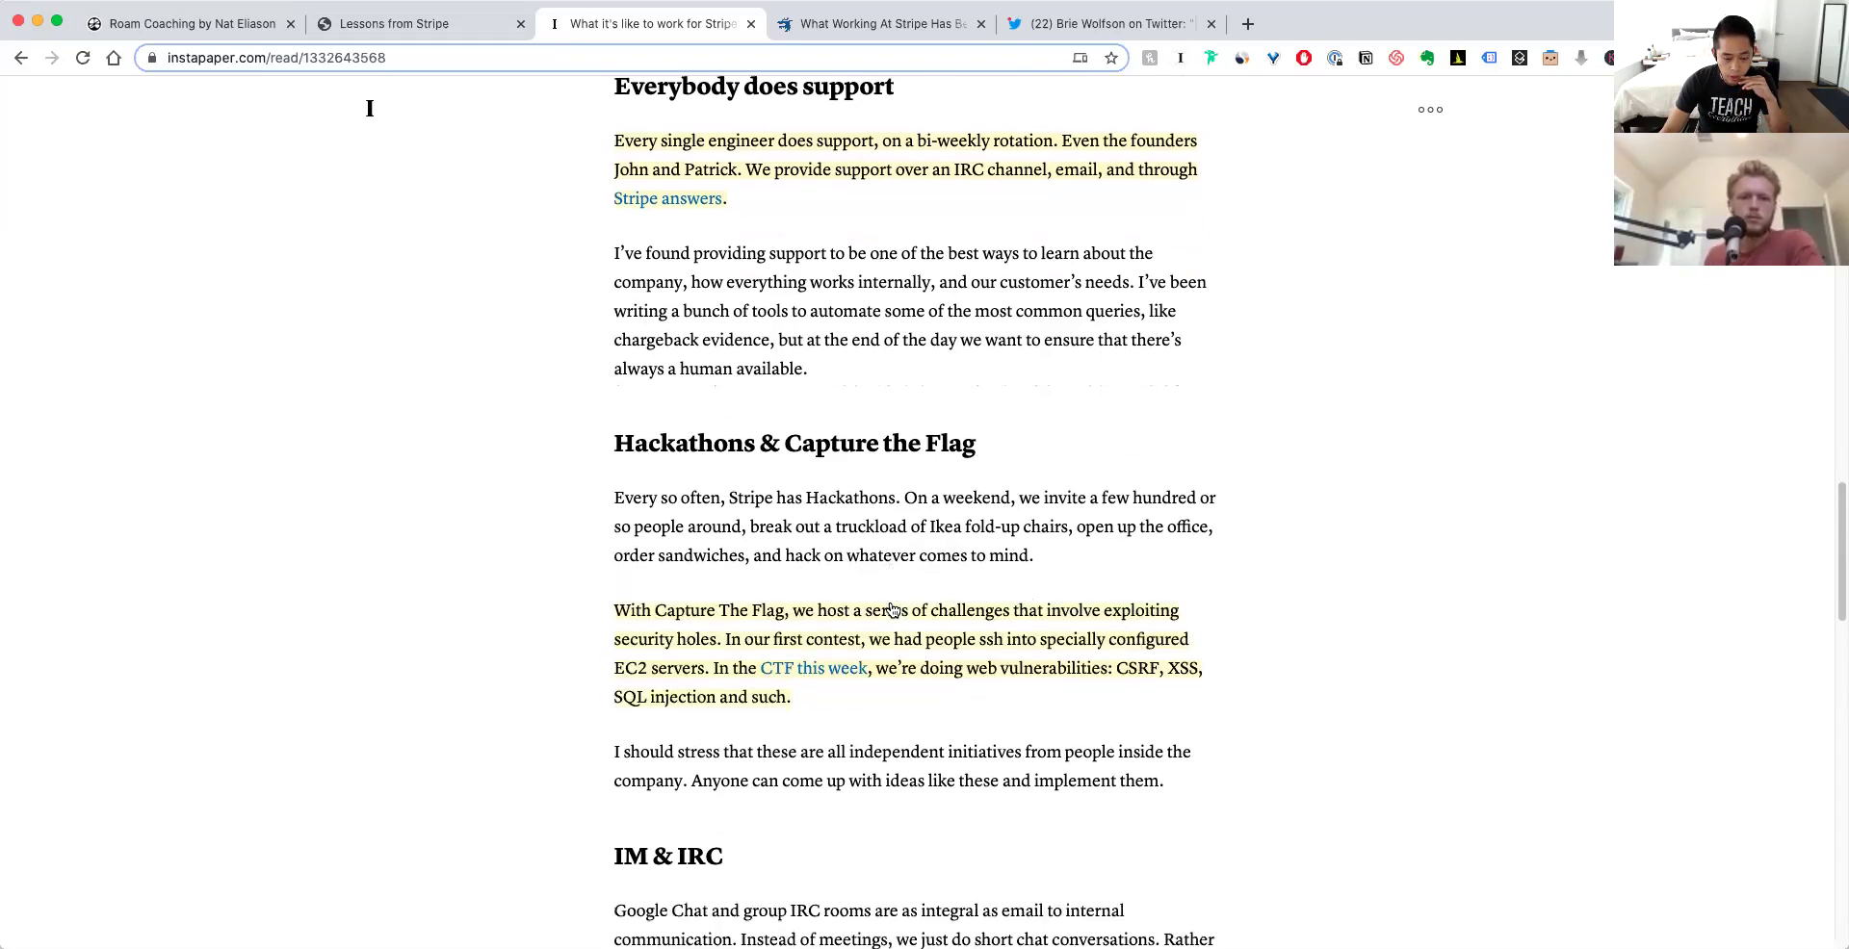
pyautogui.scroll(-5, 893, 609)
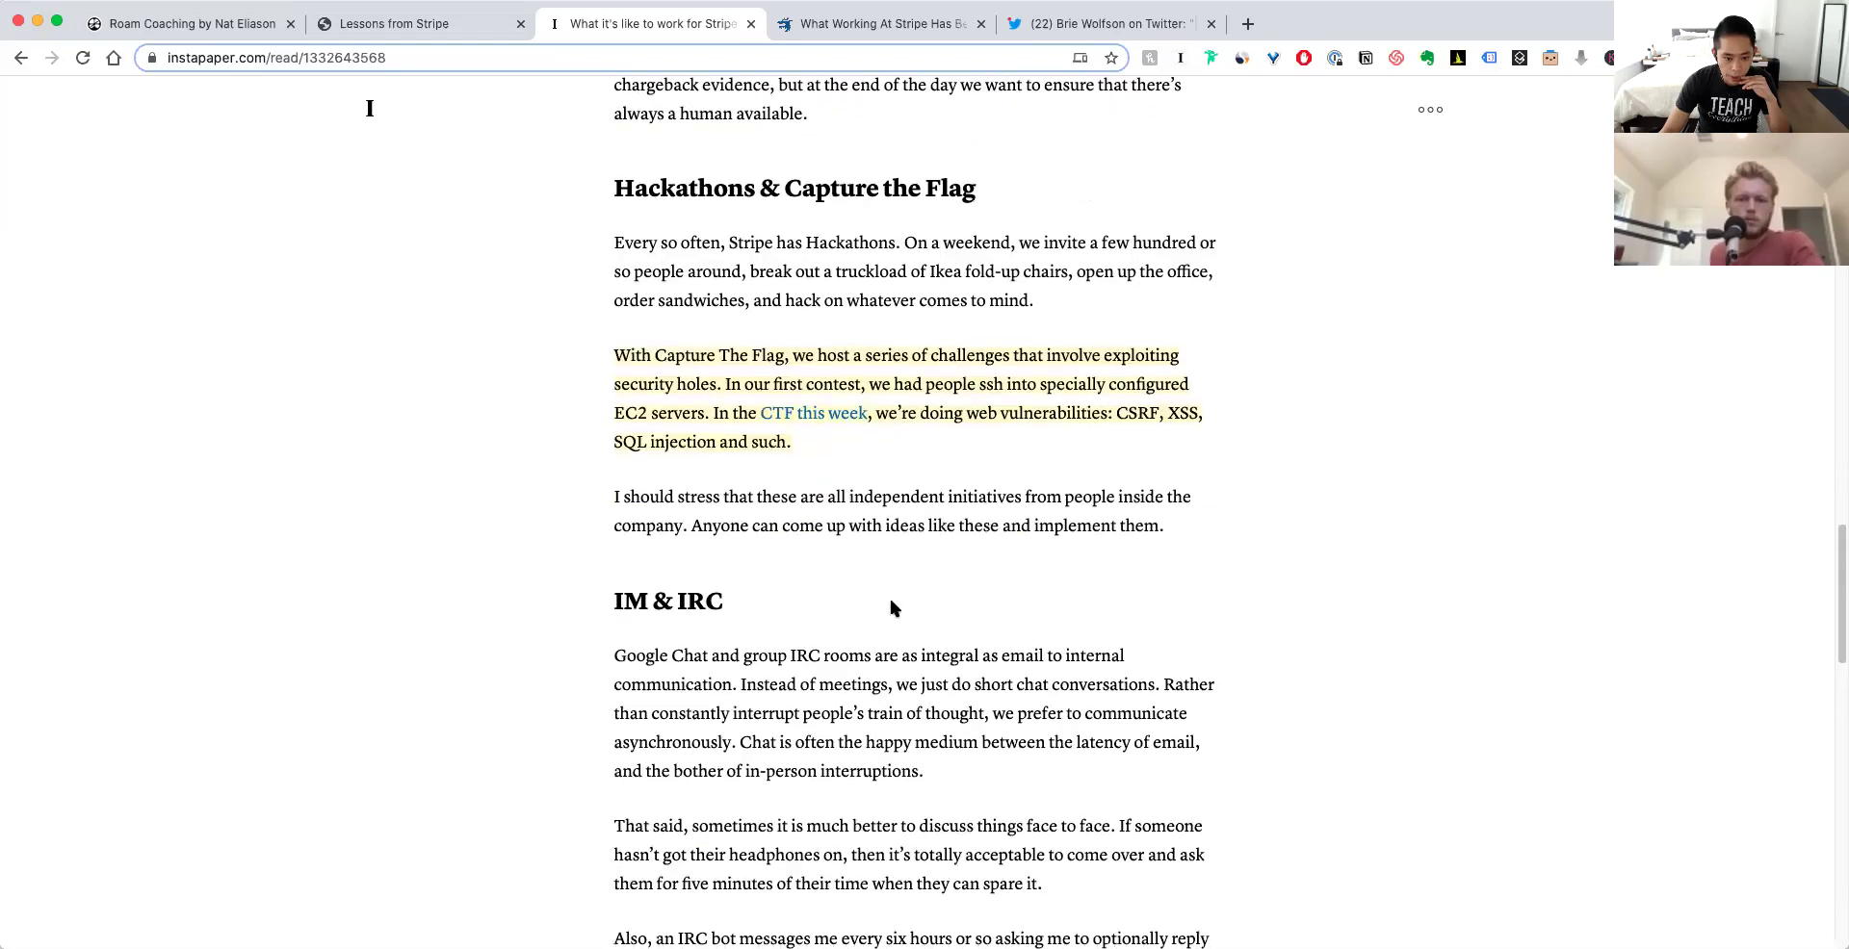
pyautogui.scroll(-1, 635, 589)
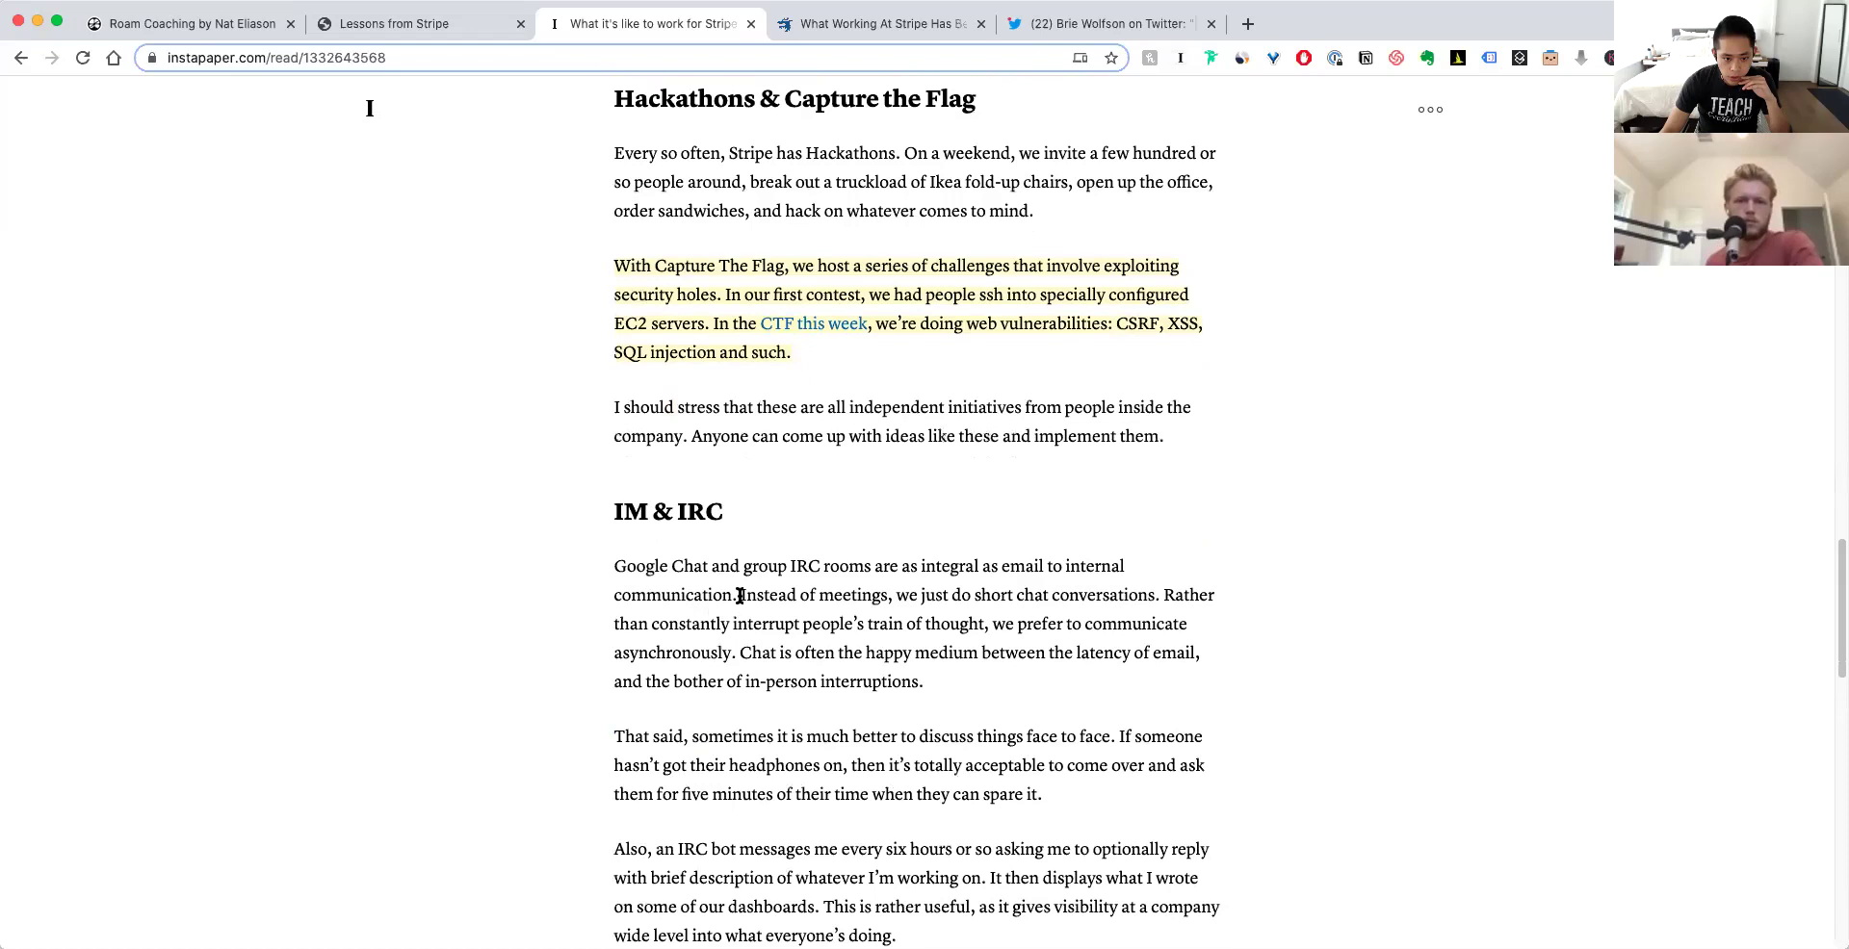
pyautogui.moveTo(761, 595)
pyautogui.mouseDown()
pyautogui.moveTo(1069, 608)
pyautogui.moveTo(724, 631)
pyautogui.moveTo(733, 643)
pyautogui.mouseUp()
pyautogui.click(886, 555)
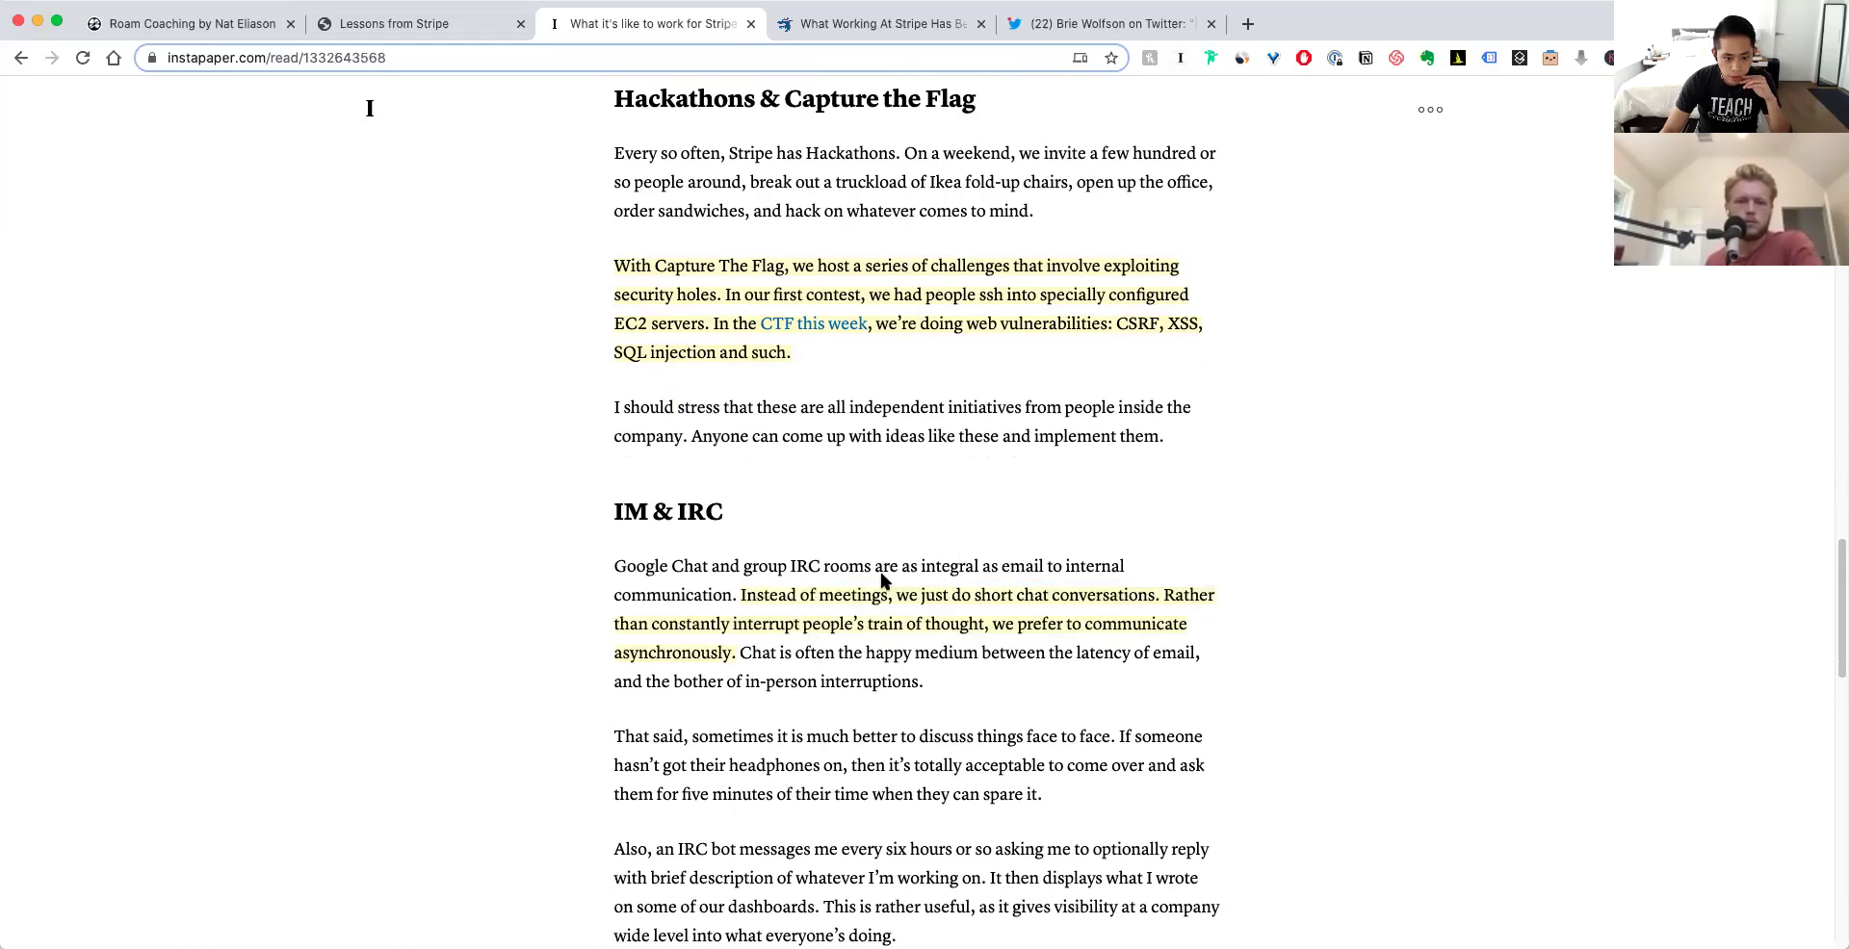
# - Highlight the "IM & IRC" paragraph beginning "Also, an IRC bot messages me every six hours or so."
pyautogui.scroll(-3, 772, 581)
pyautogui.scroll(-1, 714, 631)
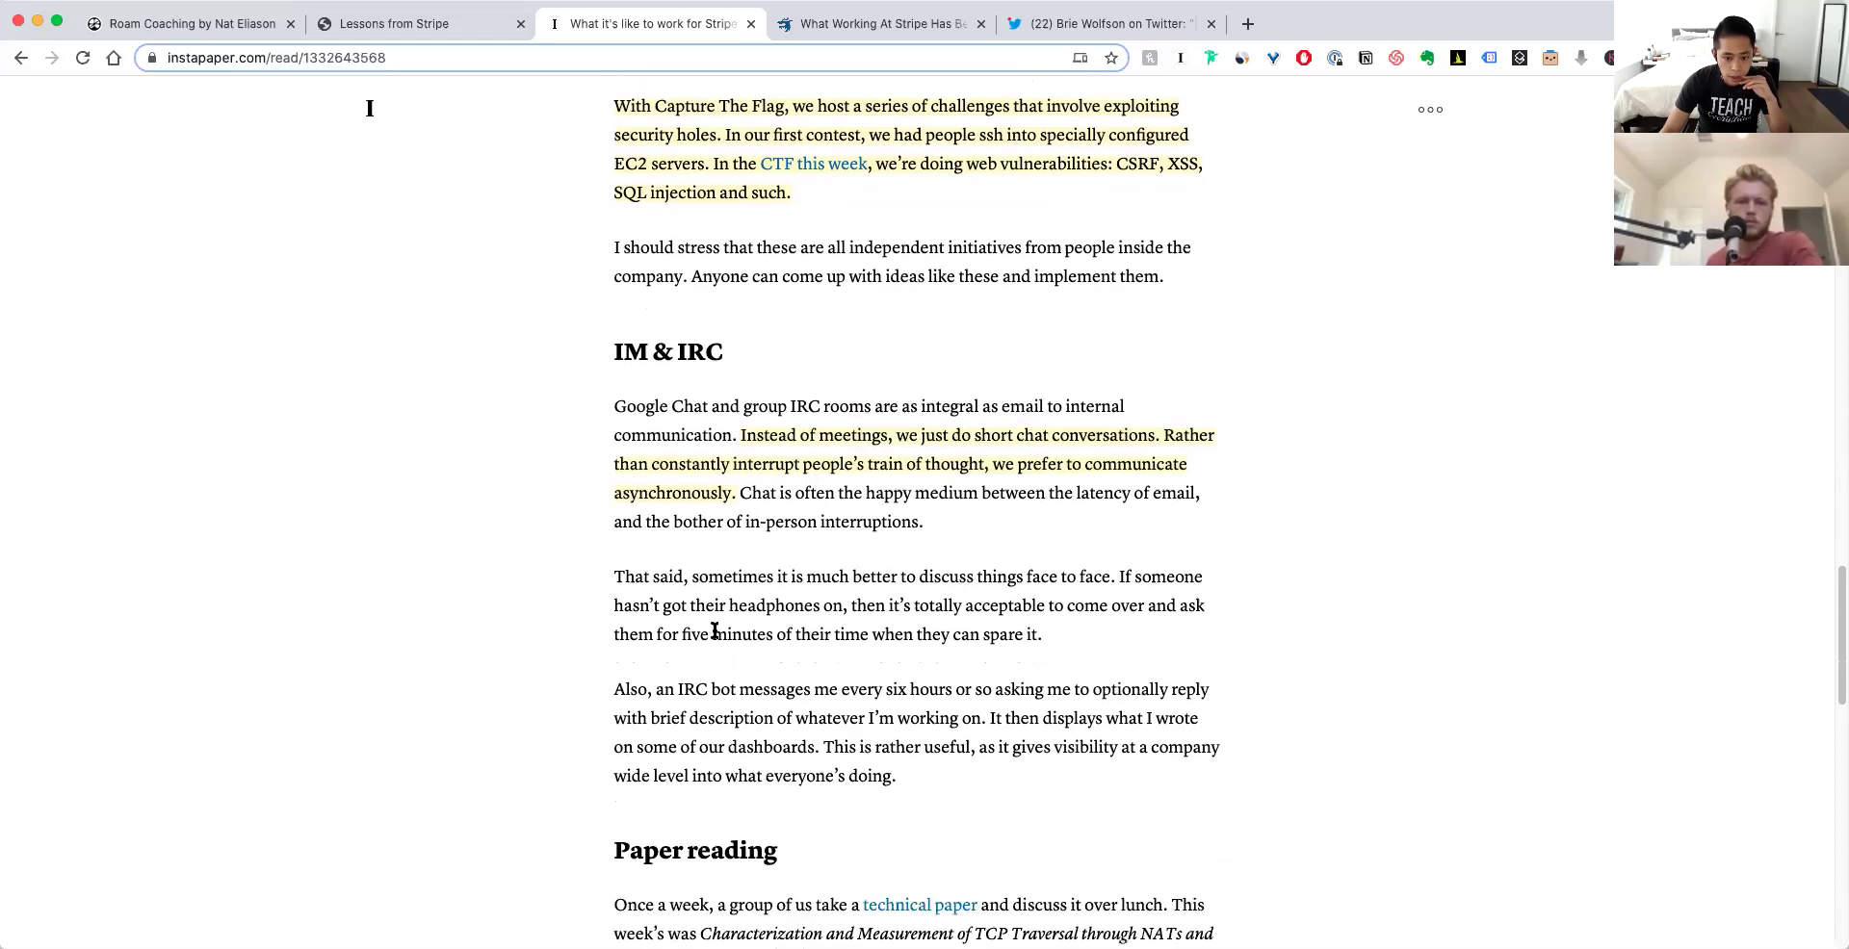
pyautogui.scroll(-1, 760, 725)
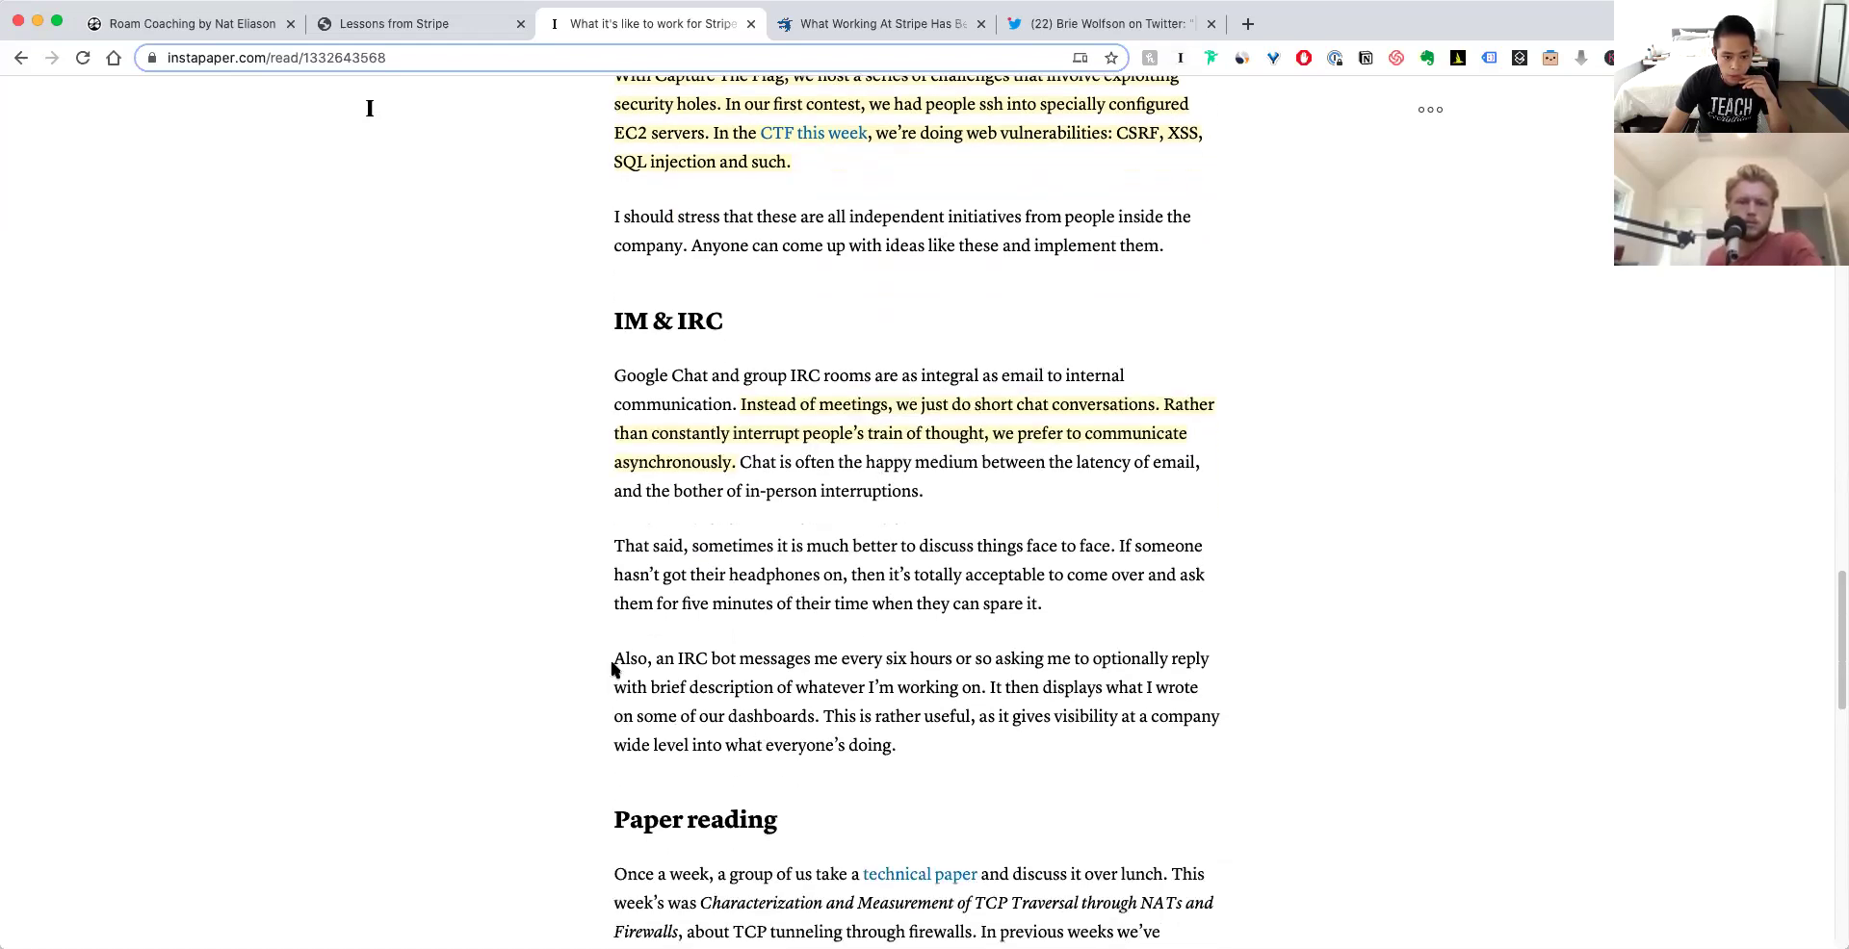
pyautogui.moveTo(616, 657); pyautogui.dragTo(903, 742)
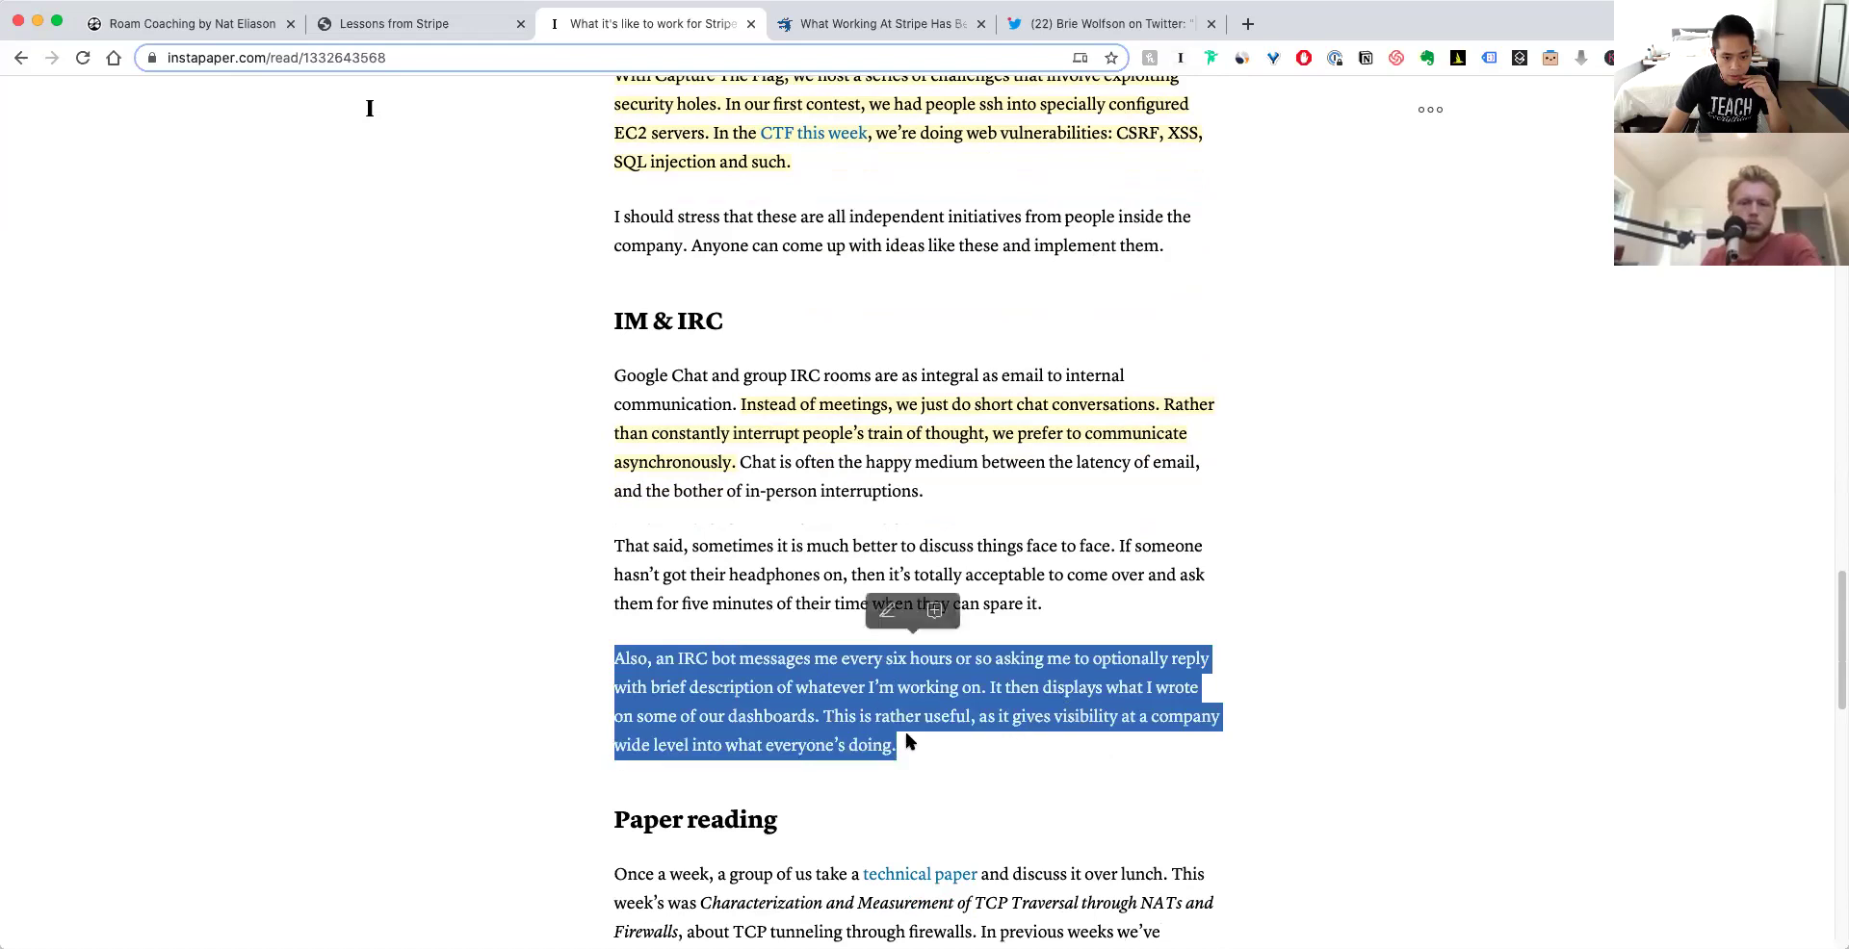
pyautogui.click(884, 608)
pyautogui.scroll(-5, 883, 611)
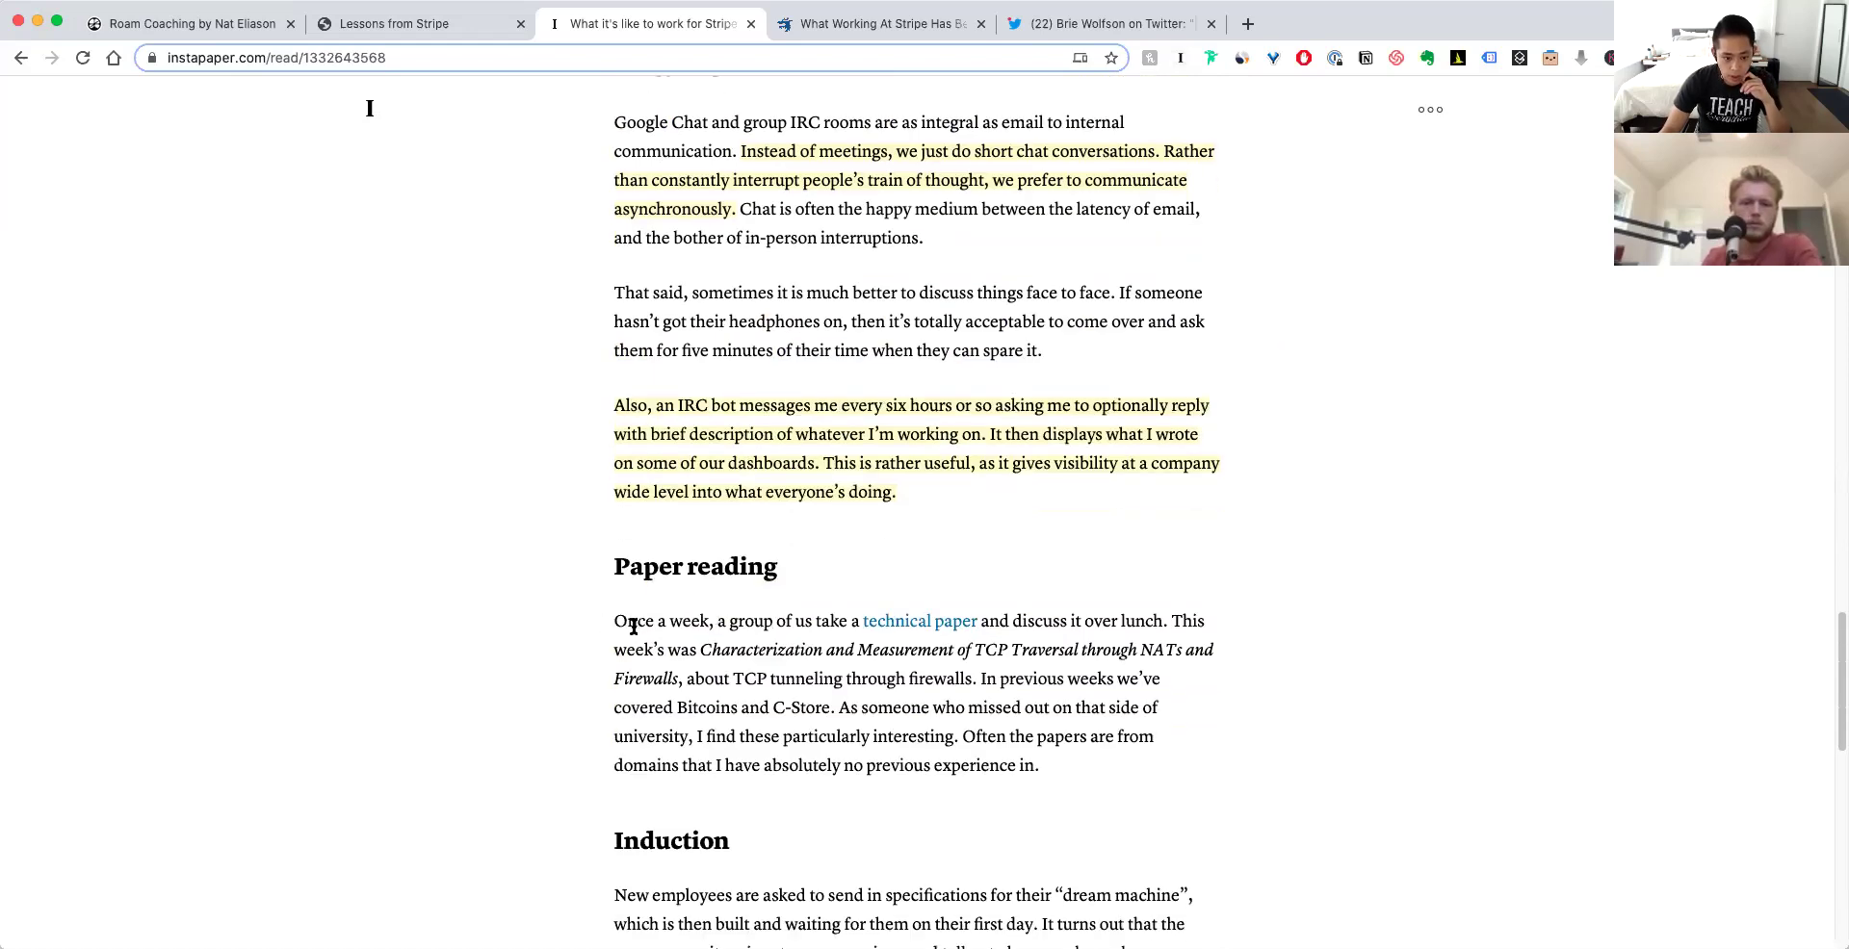
# - Highlight the sentence in the "Paper reading" section from "Once a week" to "discuss it over lunch."
pyautogui.moveTo(616, 622); pyautogui.dragTo(1172, 628)
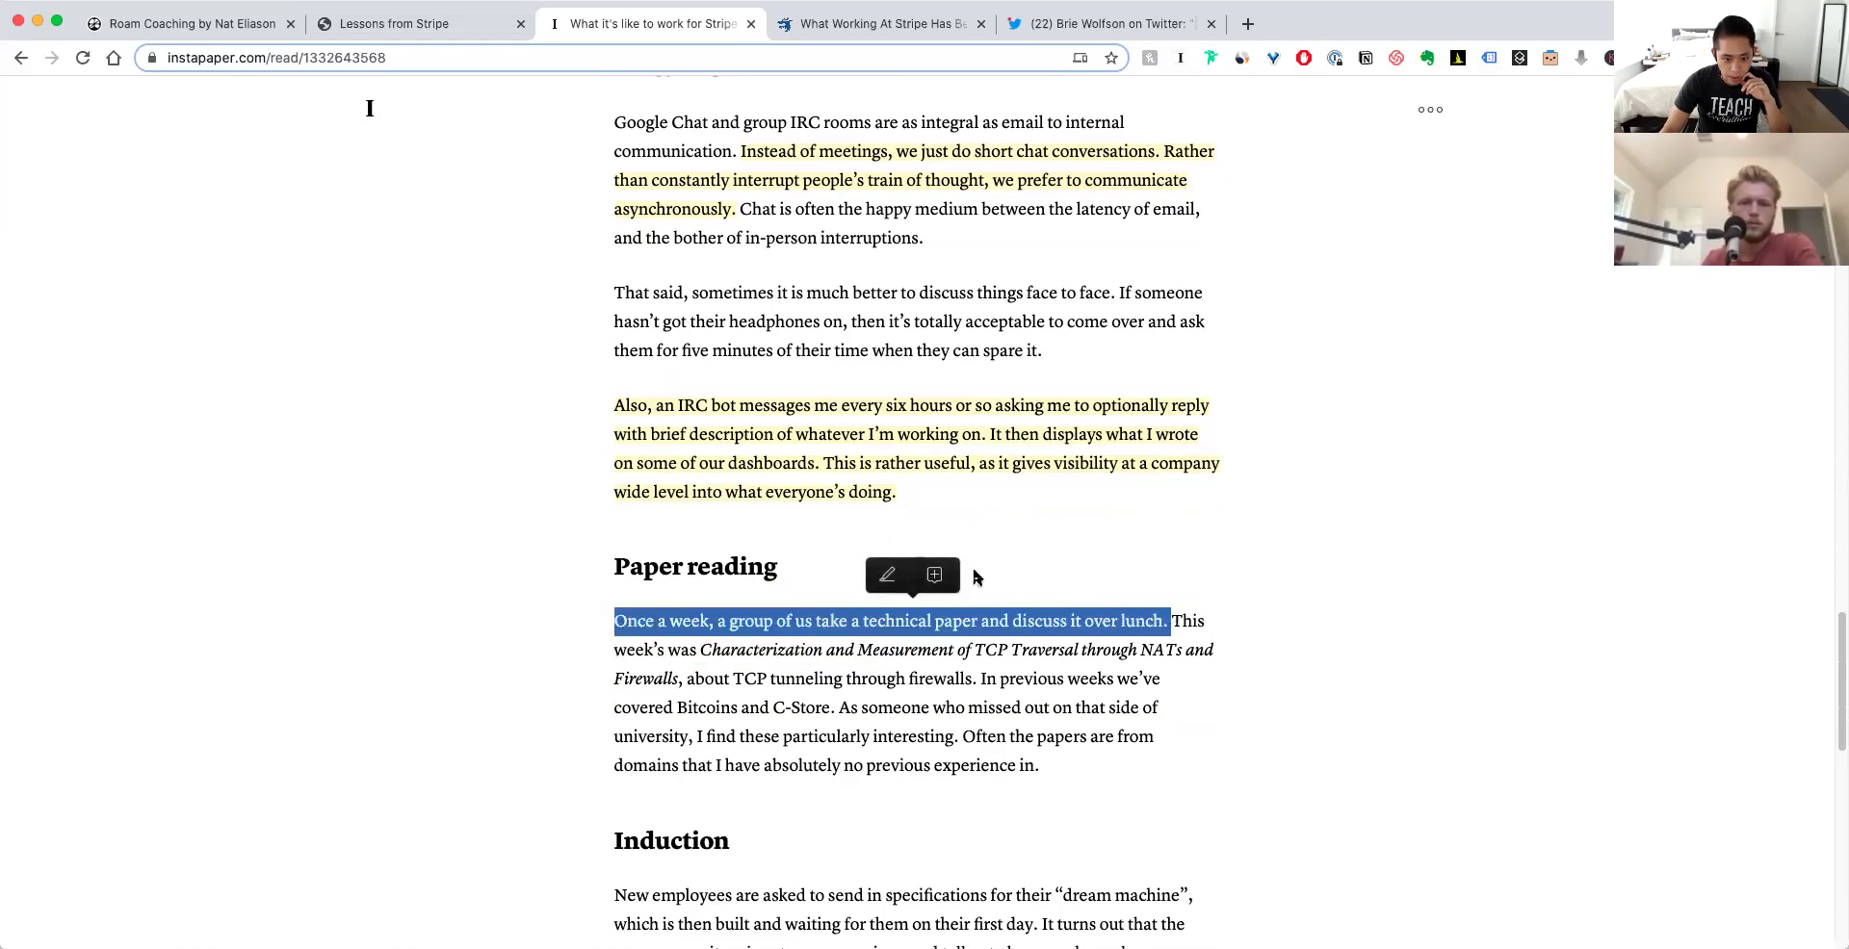
pyautogui.click(897, 580)
pyautogui.scroll(-5, 897, 579)
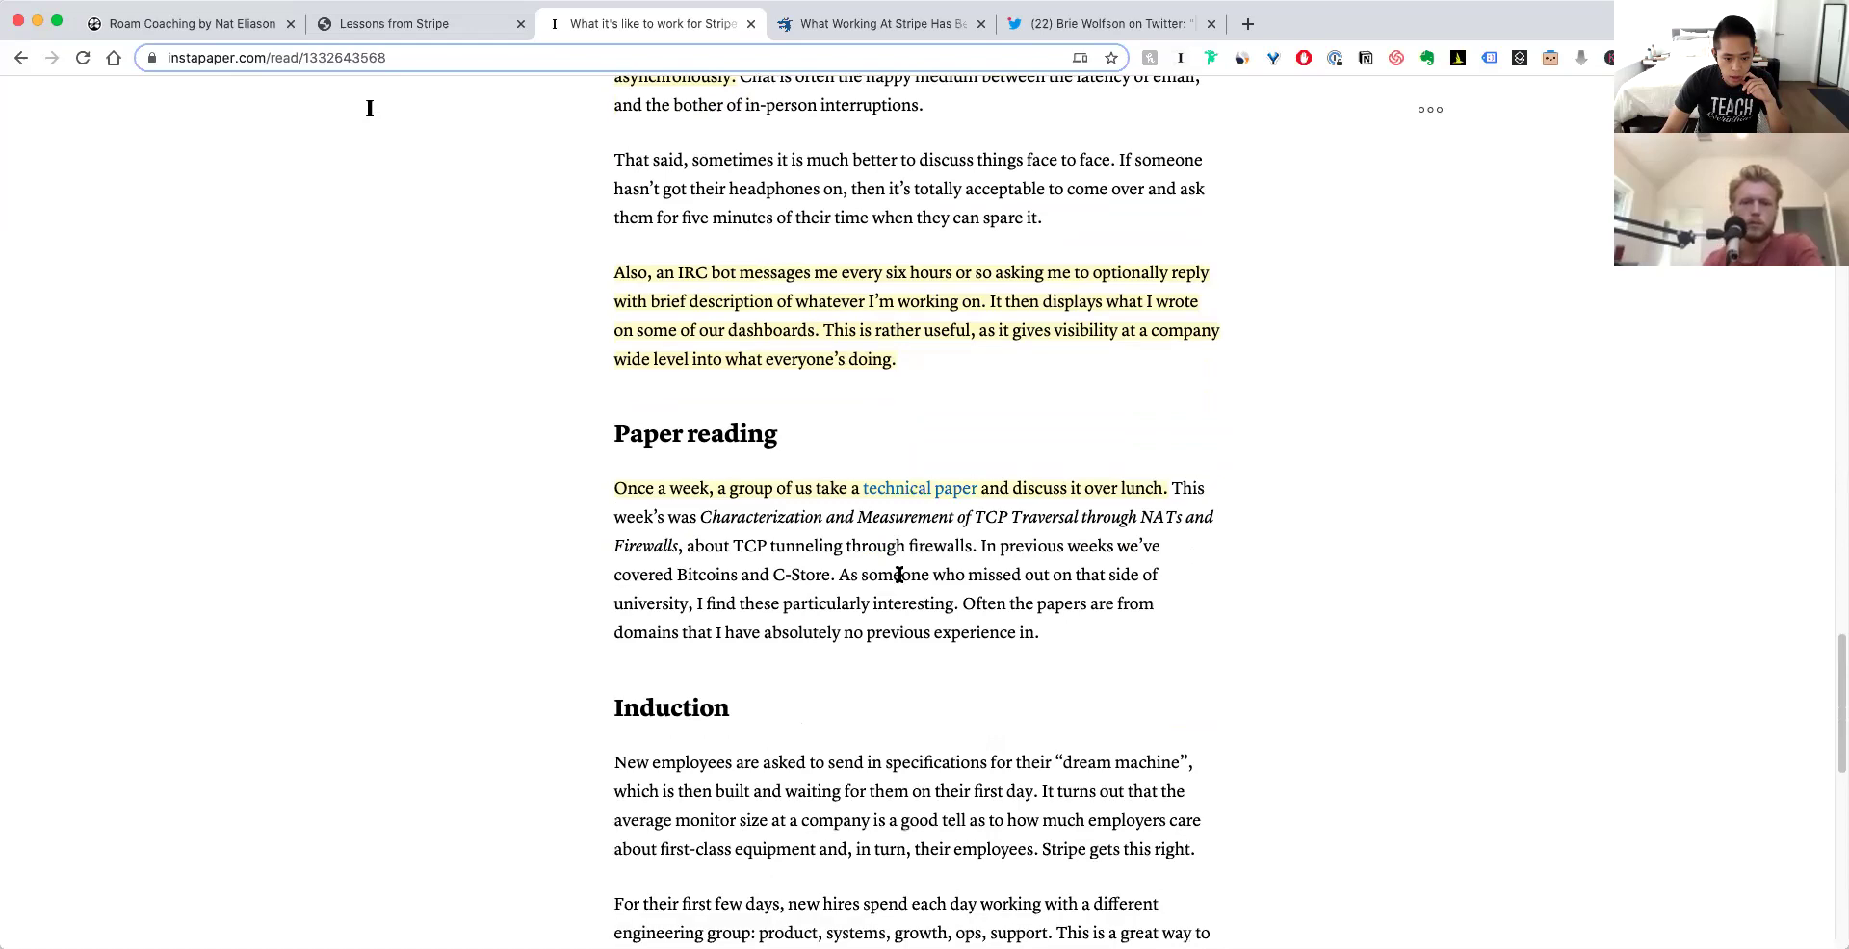
# - Highlight the "Induction" passage from "New employees are asked" to "in turn, their employees."
pyautogui.scroll(-1, 897, 580)
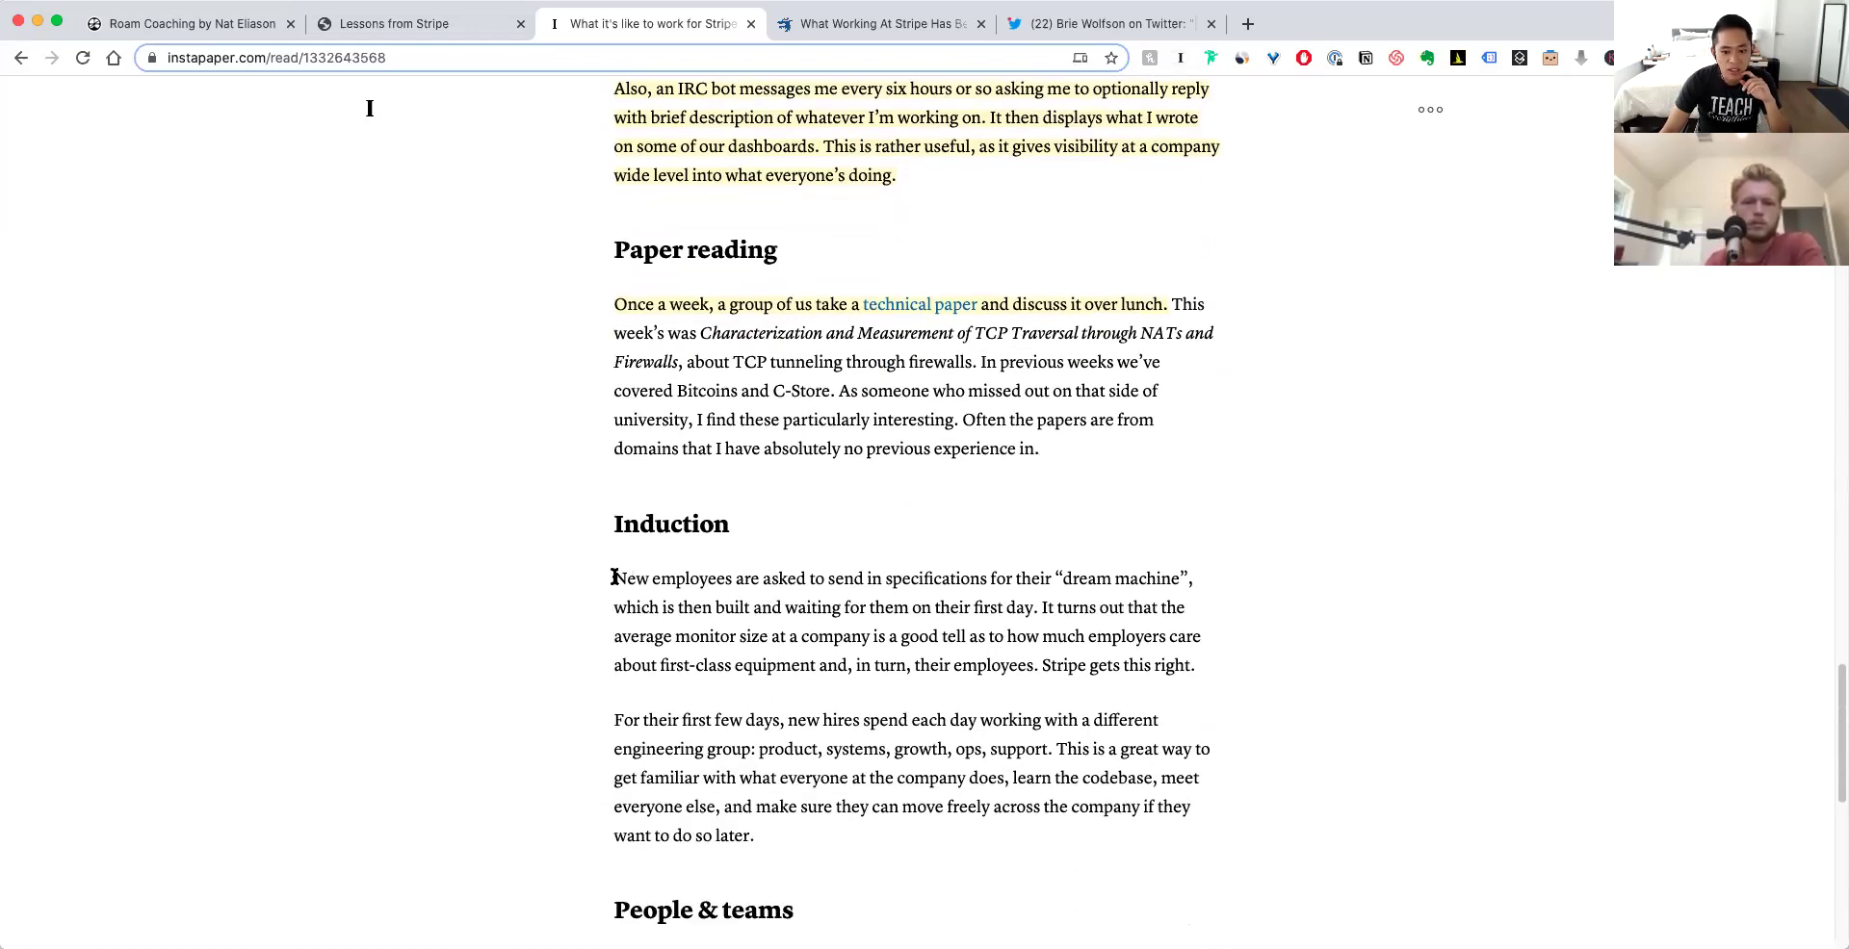
pyautogui.moveTo(614, 578); pyautogui.dragTo(1044, 606)
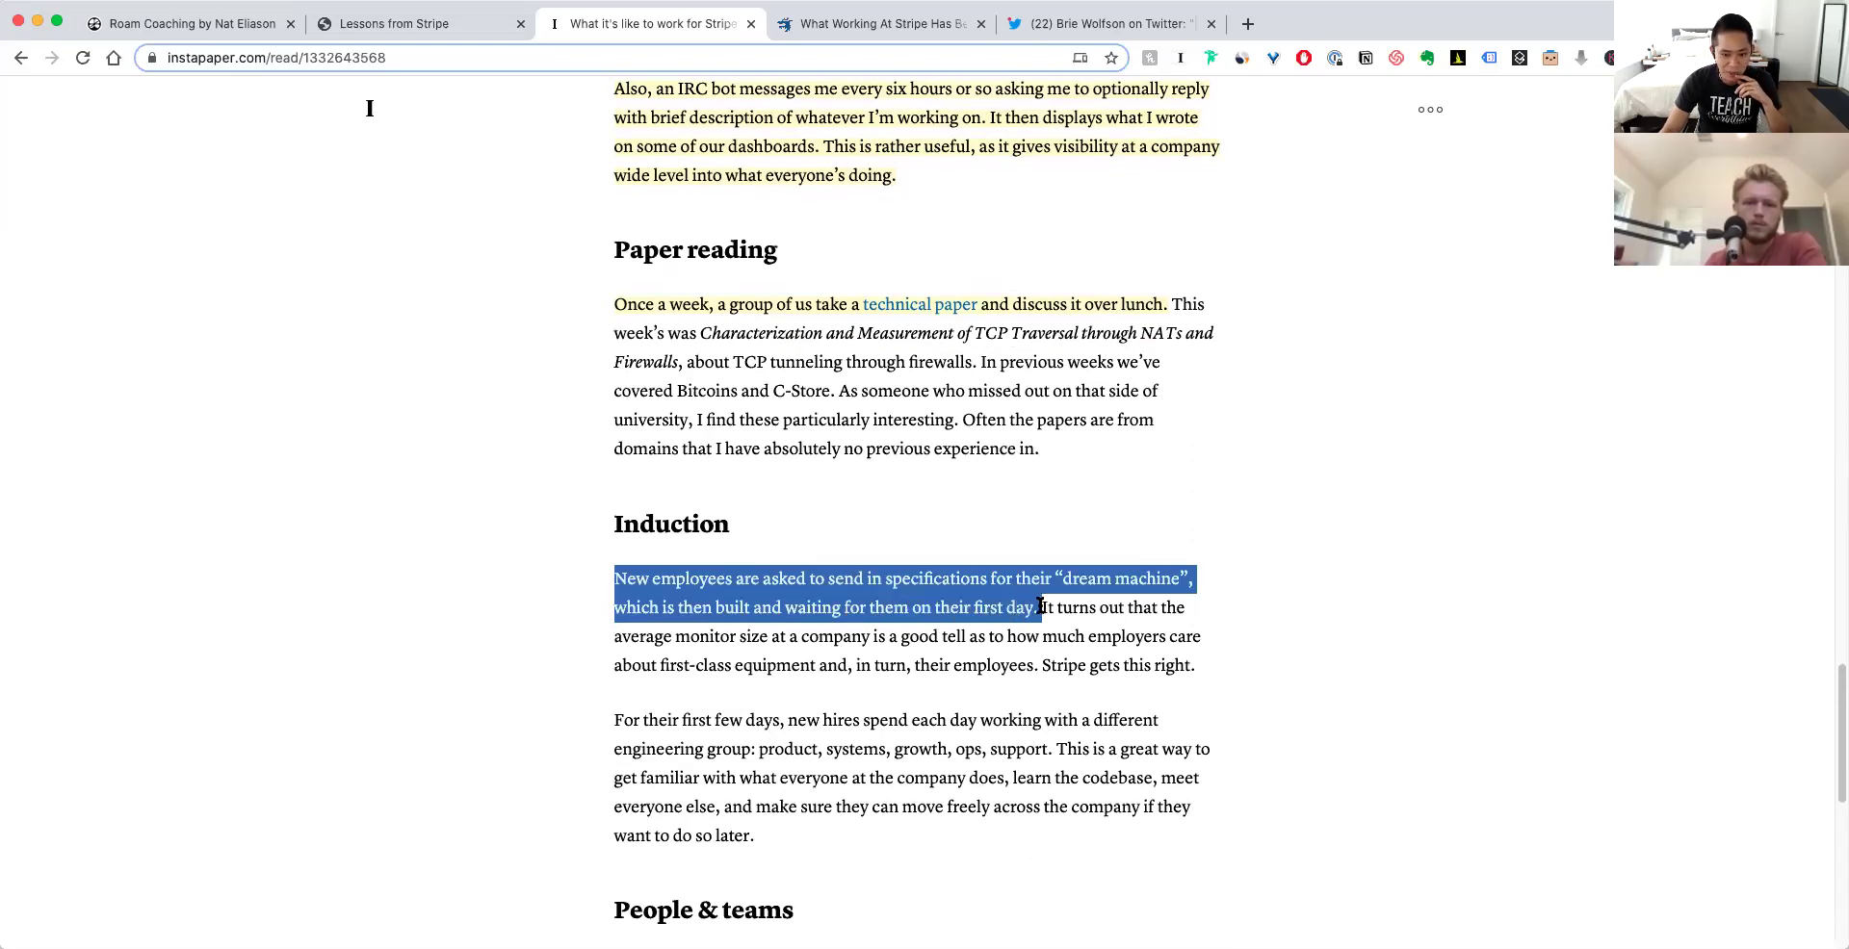
pyautogui.moveTo(1040, 606); pyautogui.dragTo(1041, 666)
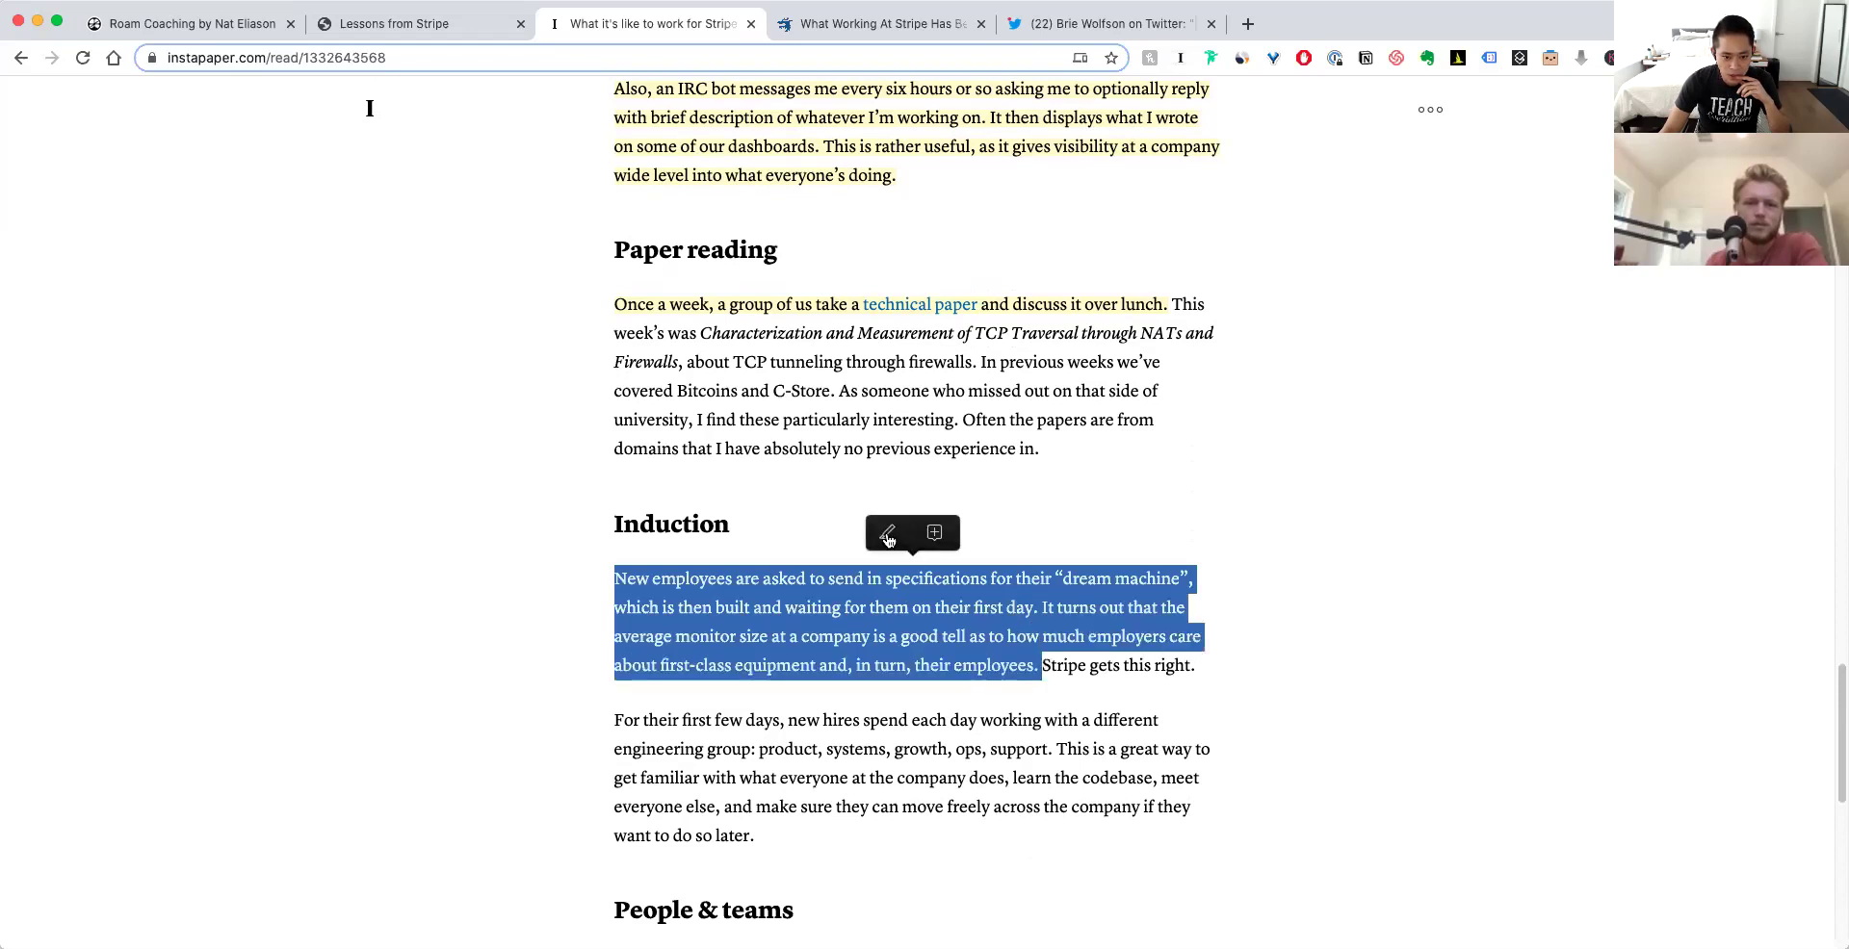
pyautogui.click(886, 533)
# - Read the rest of the article through "Patches welcome", and check the publication date at its beginning
pyautogui.scroll(-1, 903, 589)
pyautogui.scroll(-1, 903, 589)
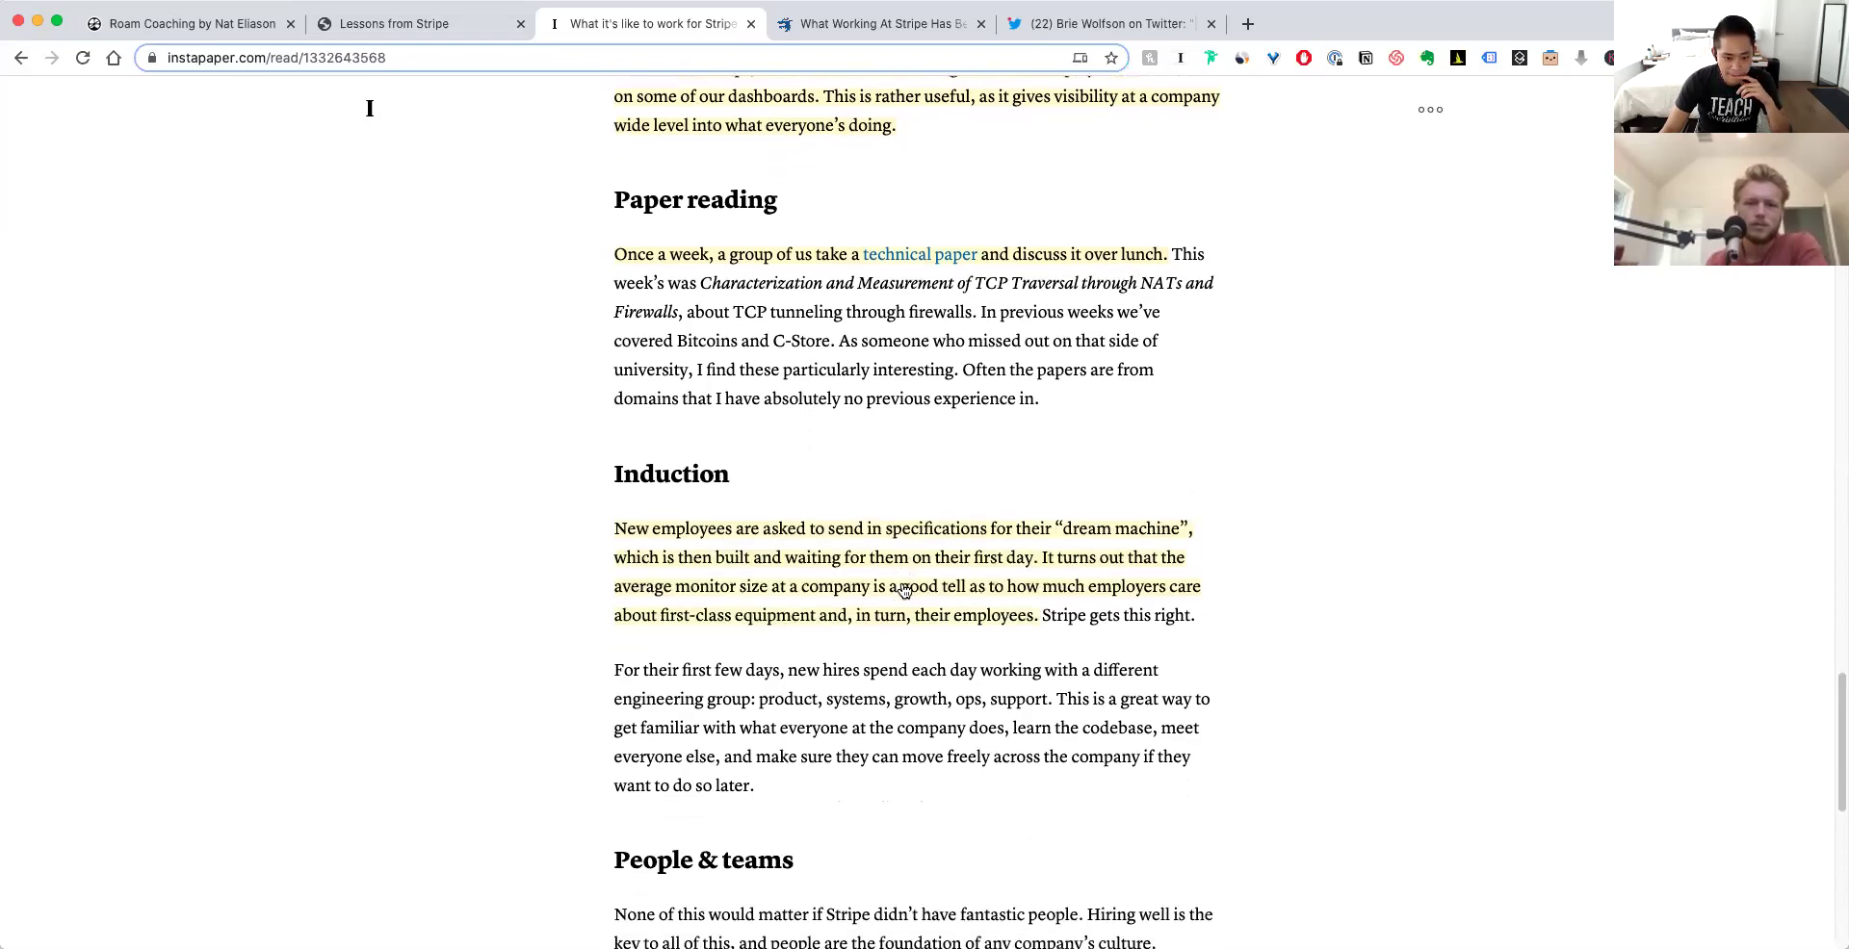
pyautogui.scroll(-2, 903, 589)
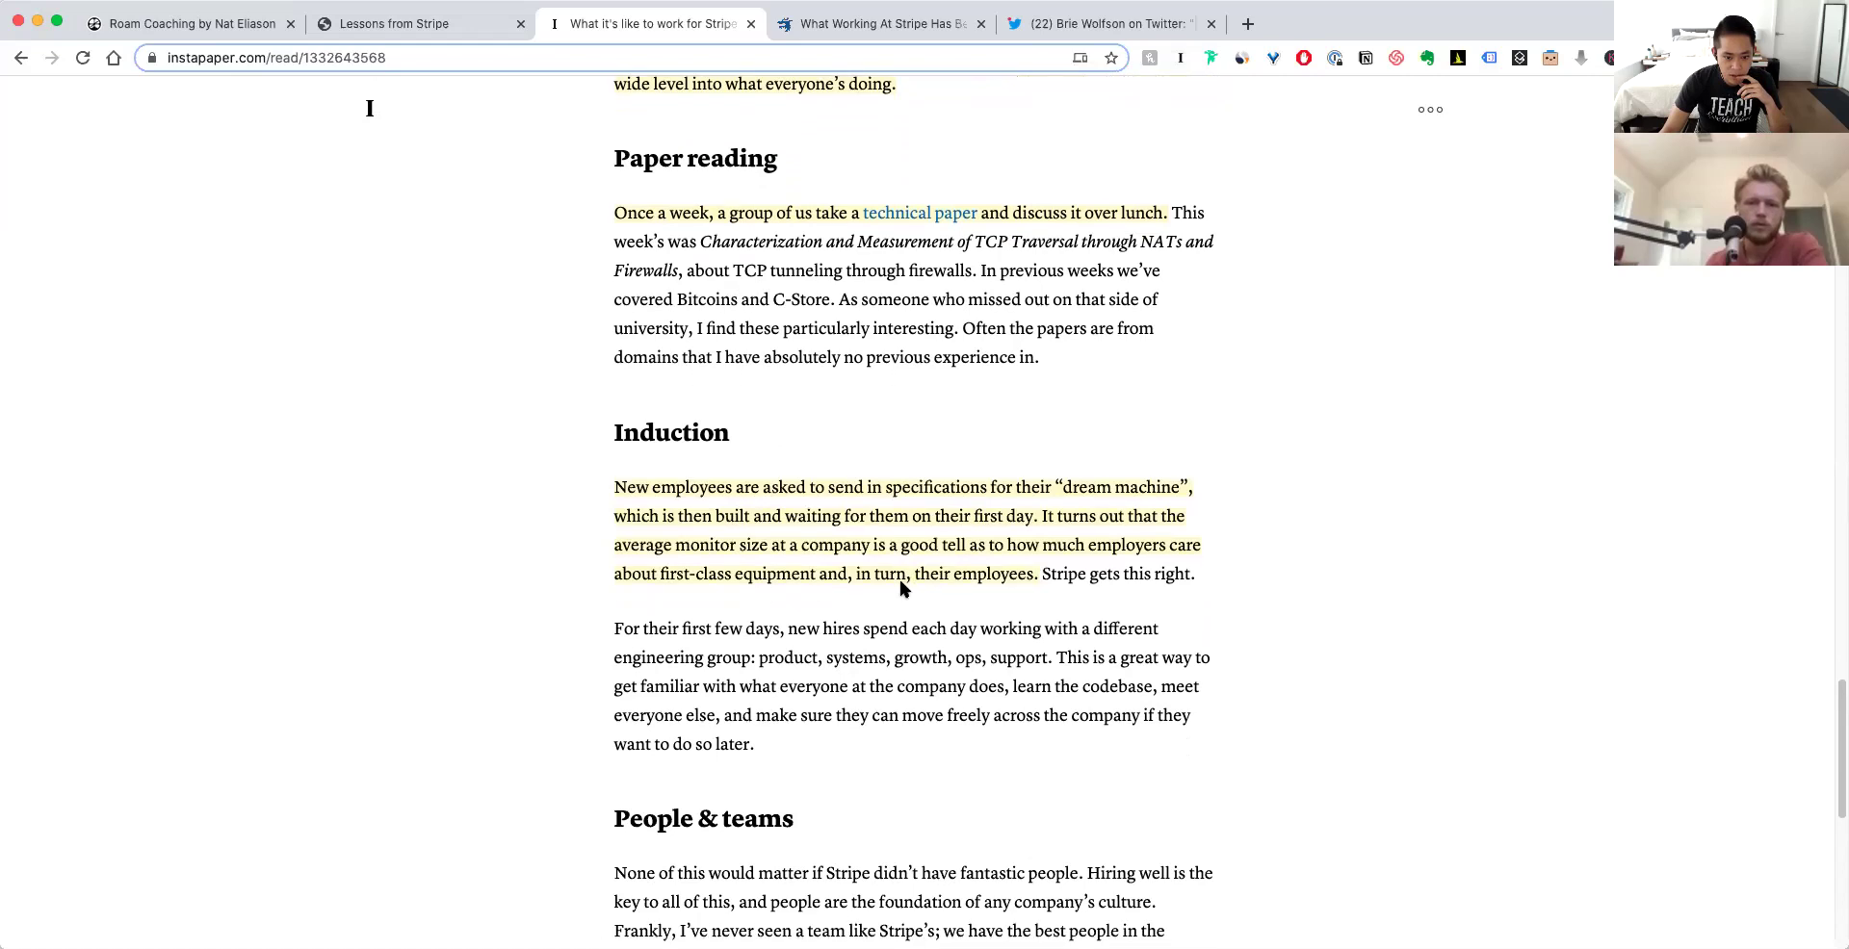
pyautogui.scroll(-4, 902, 585)
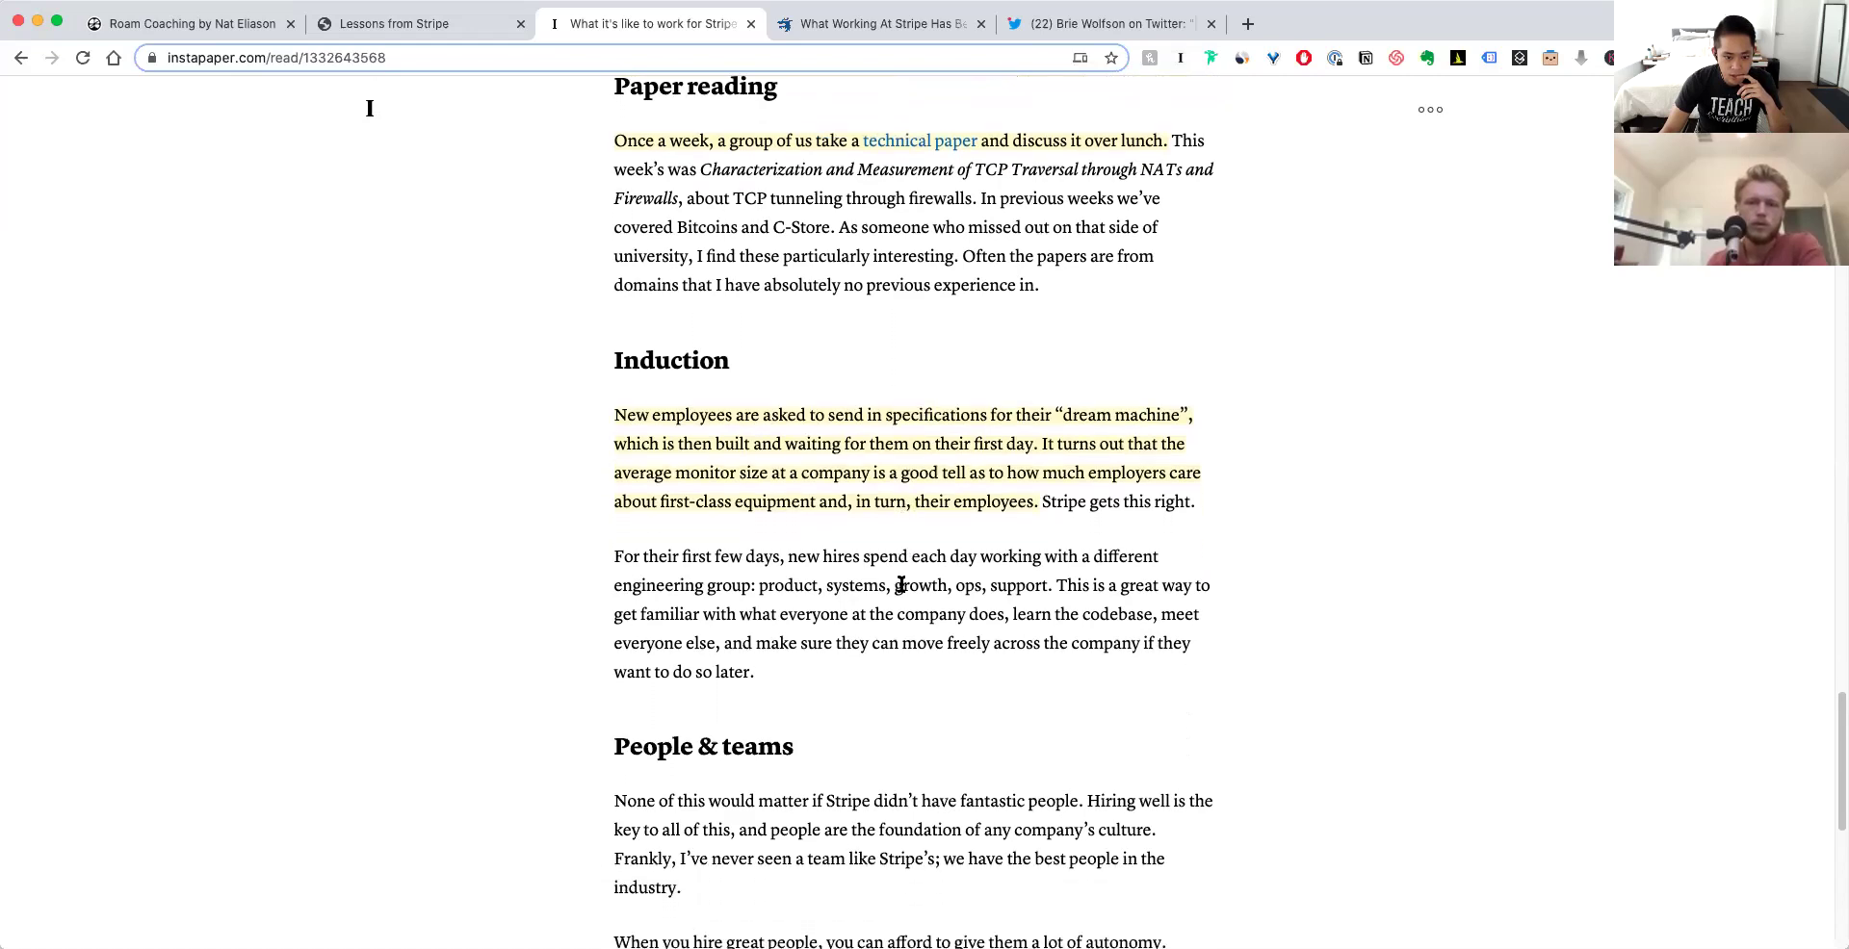
pyautogui.scroll(-8, 903, 589)
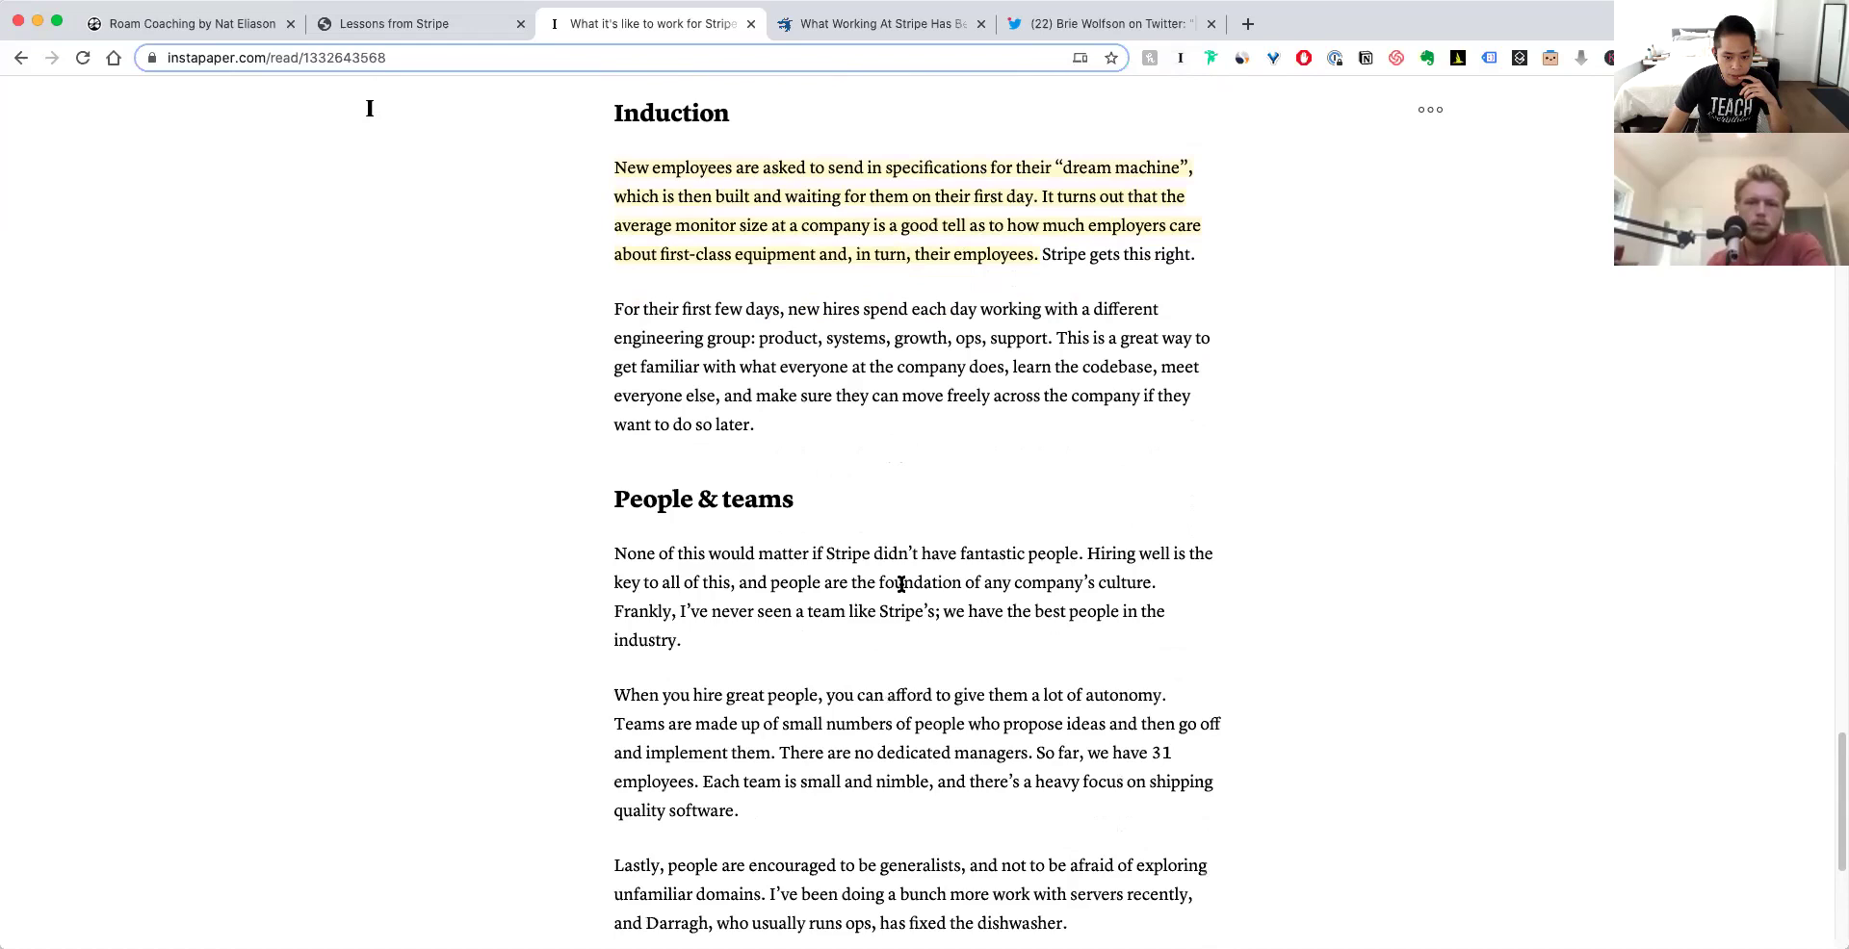
pyautogui.scroll(-1, 903, 589)
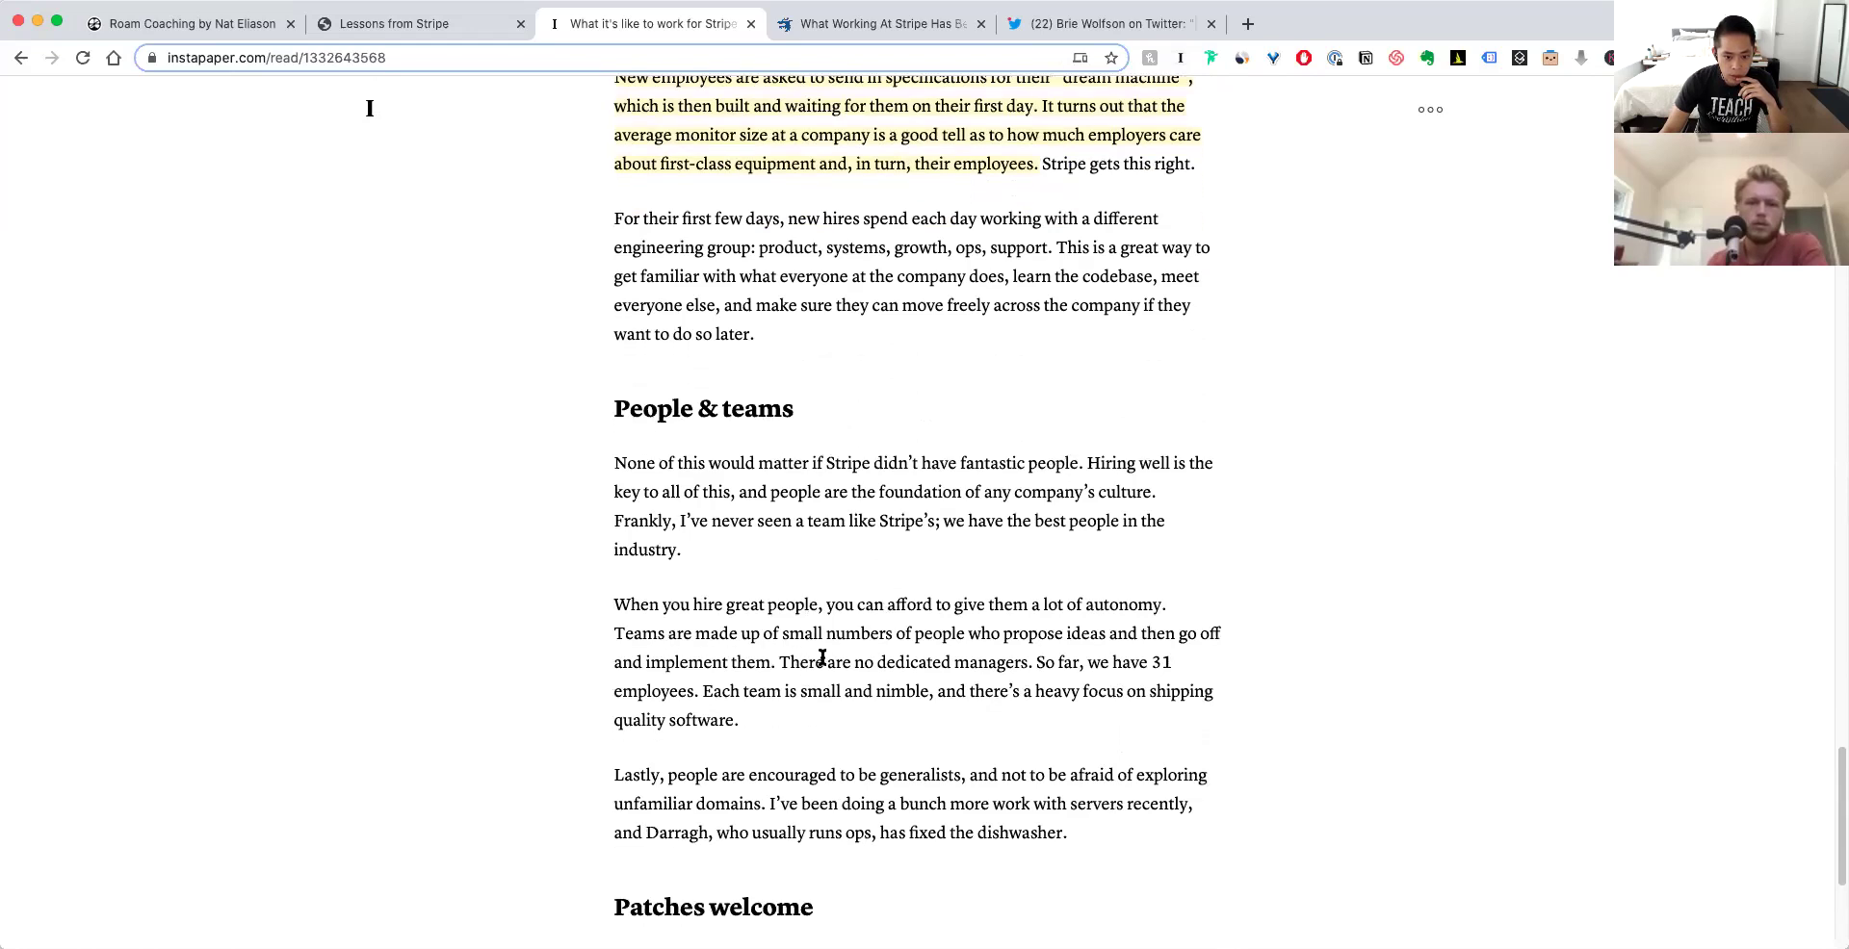
pyautogui.scroll(-3, 800, 664)
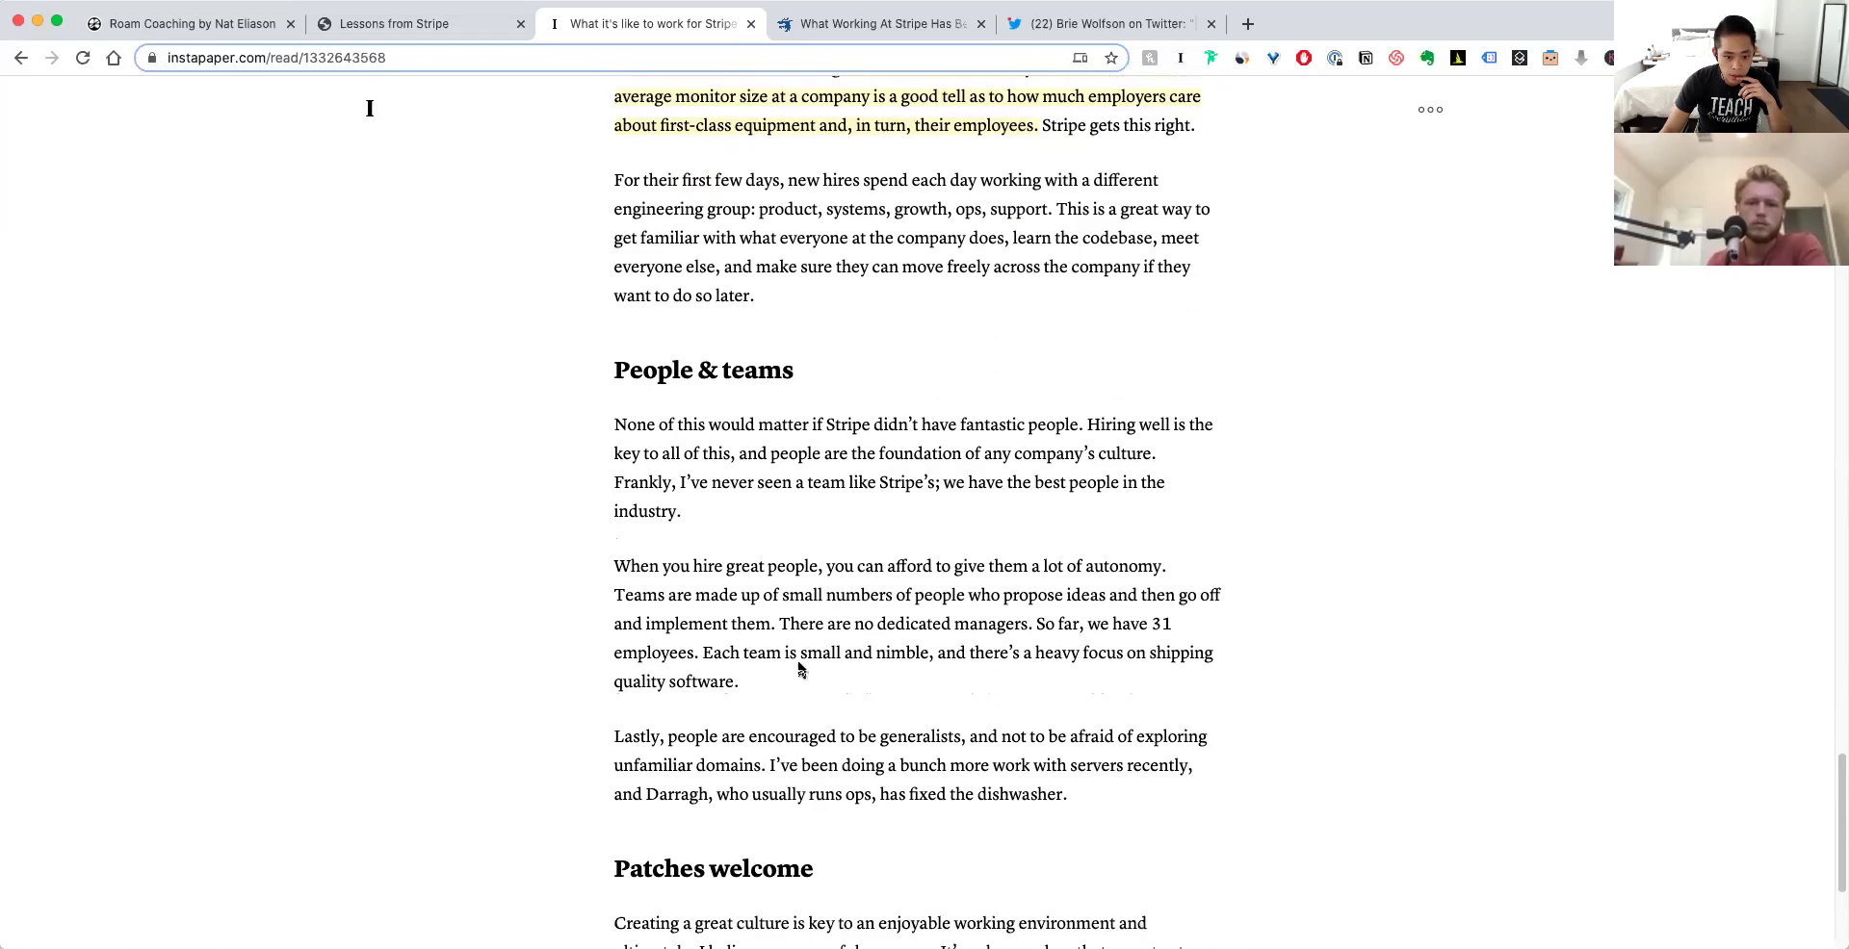
pyautogui.scroll(-3, 799, 669)
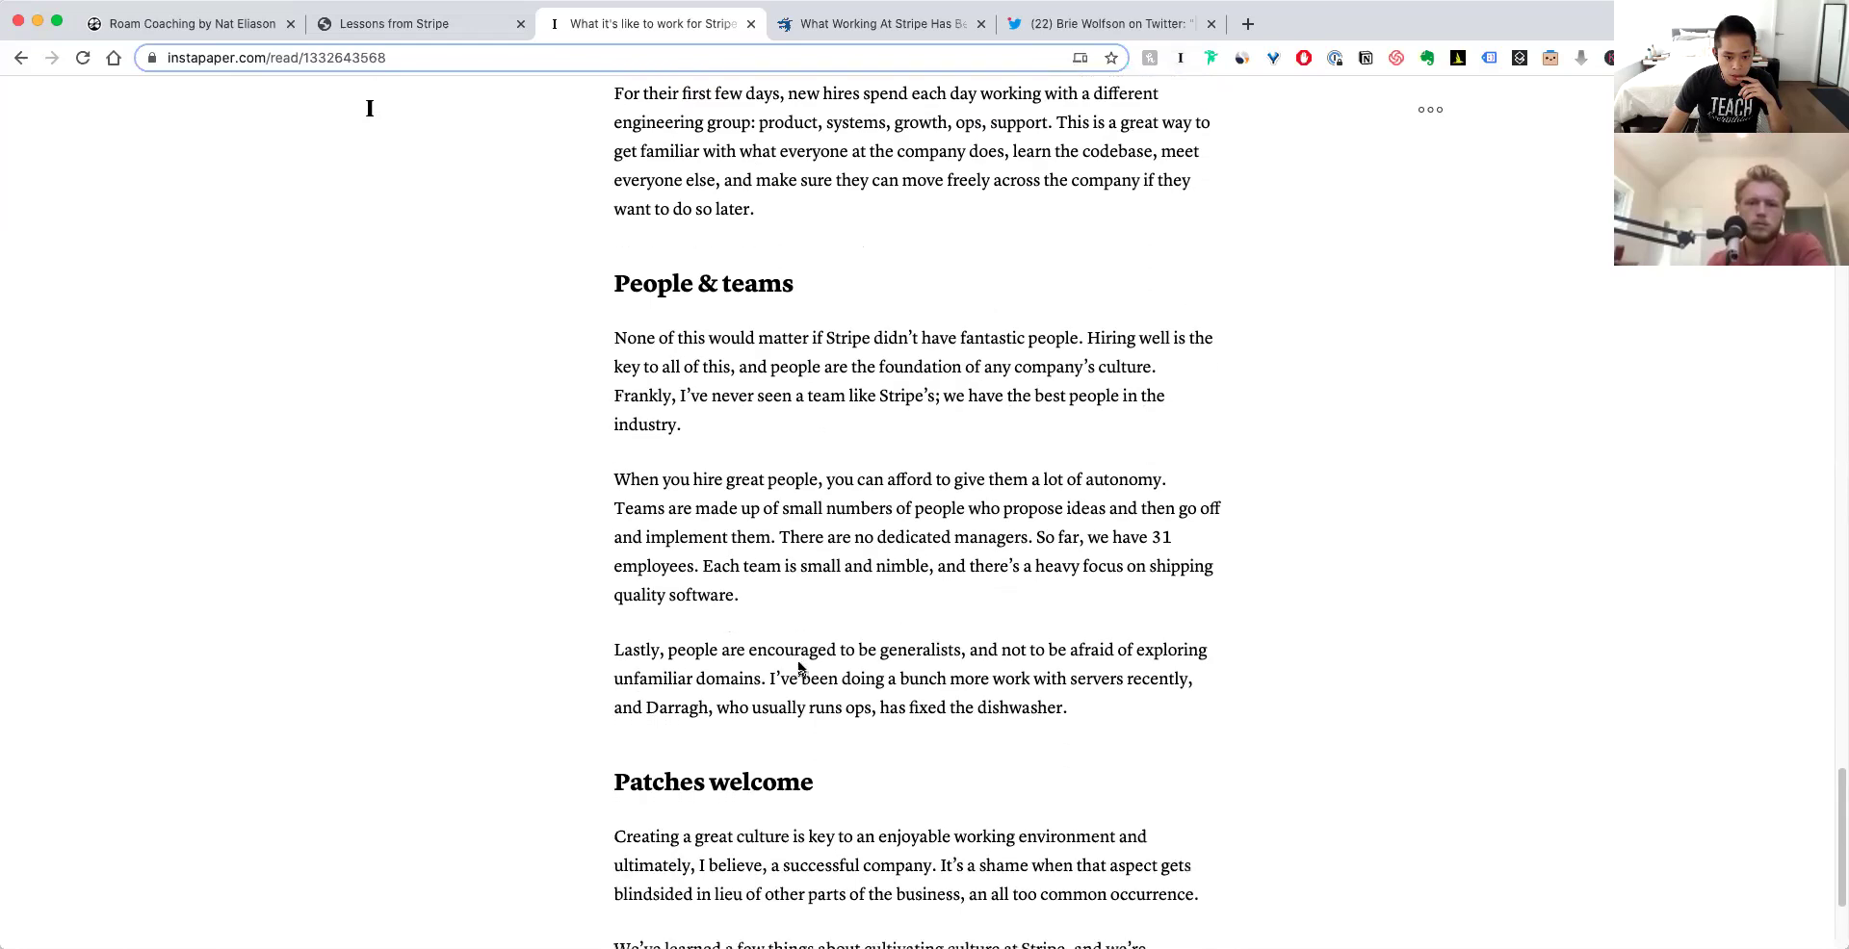
pyautogui.scroll(-6, 799, 669)
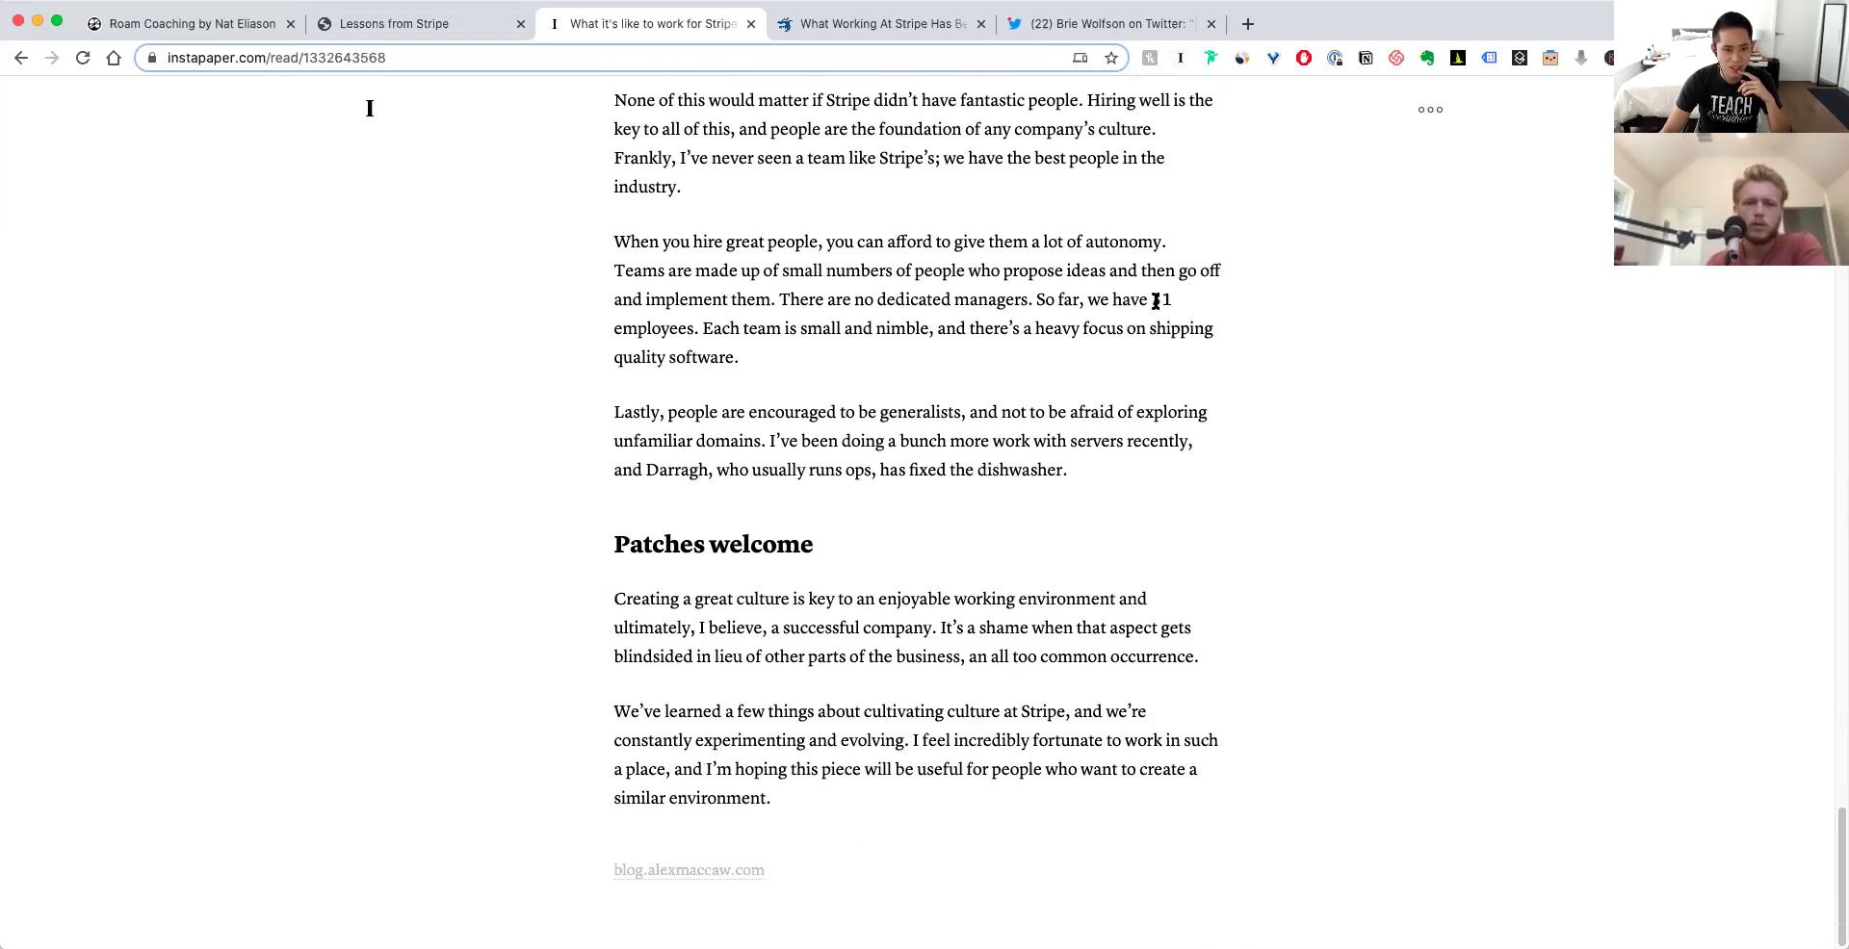
pyautogui.press('Home')
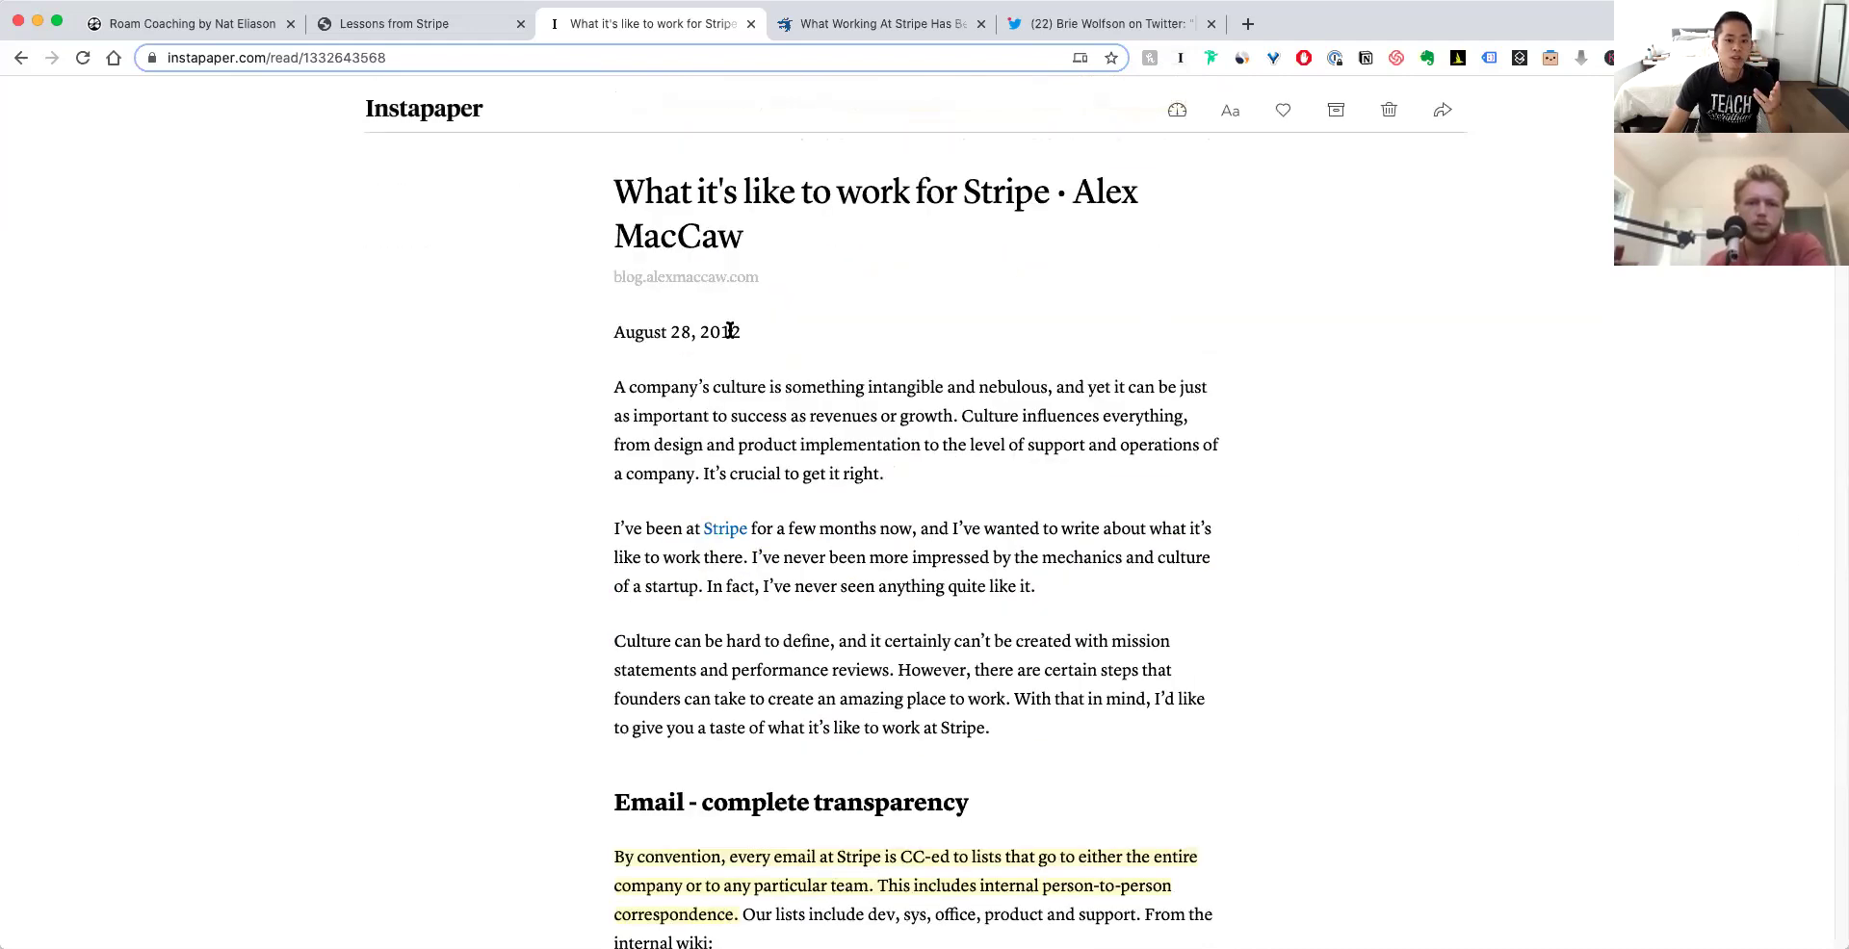
pyautogui.scroll(-6, 880, 412)
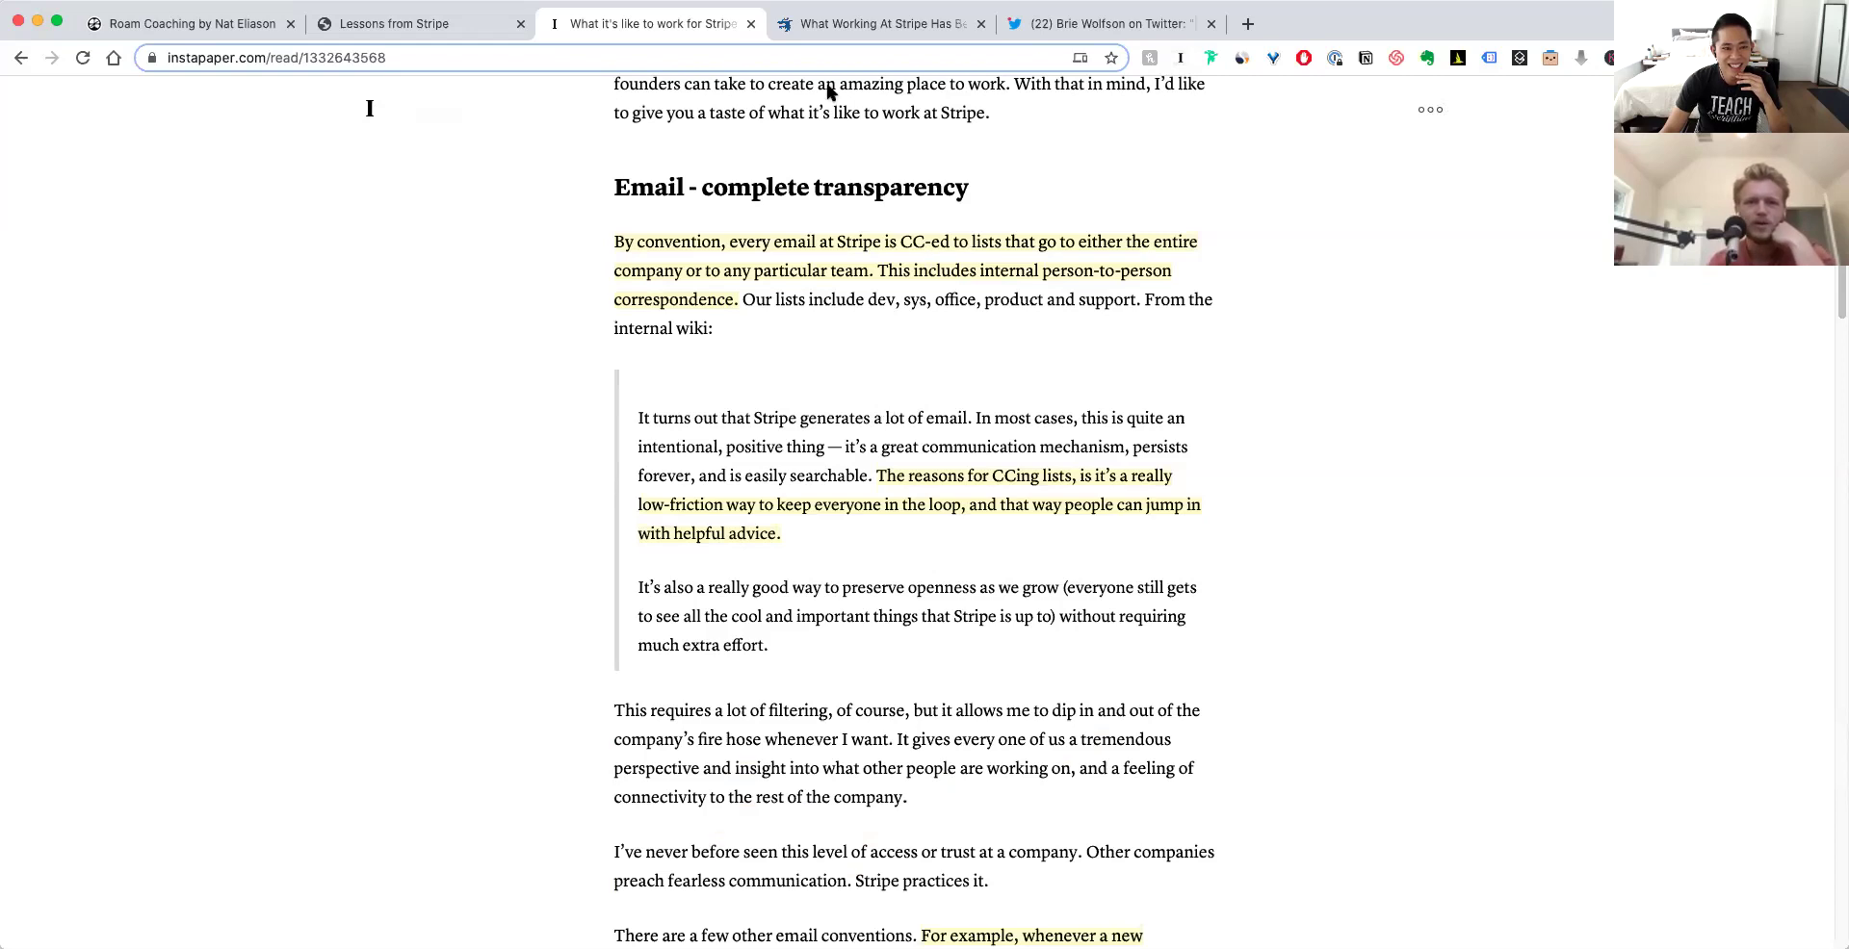
# - Switch to the open Twitter thread of reflections on working at Stripe and read through to its closing tweet
pyautogui.click(867, 35)
pyautogui.click(761, 23)
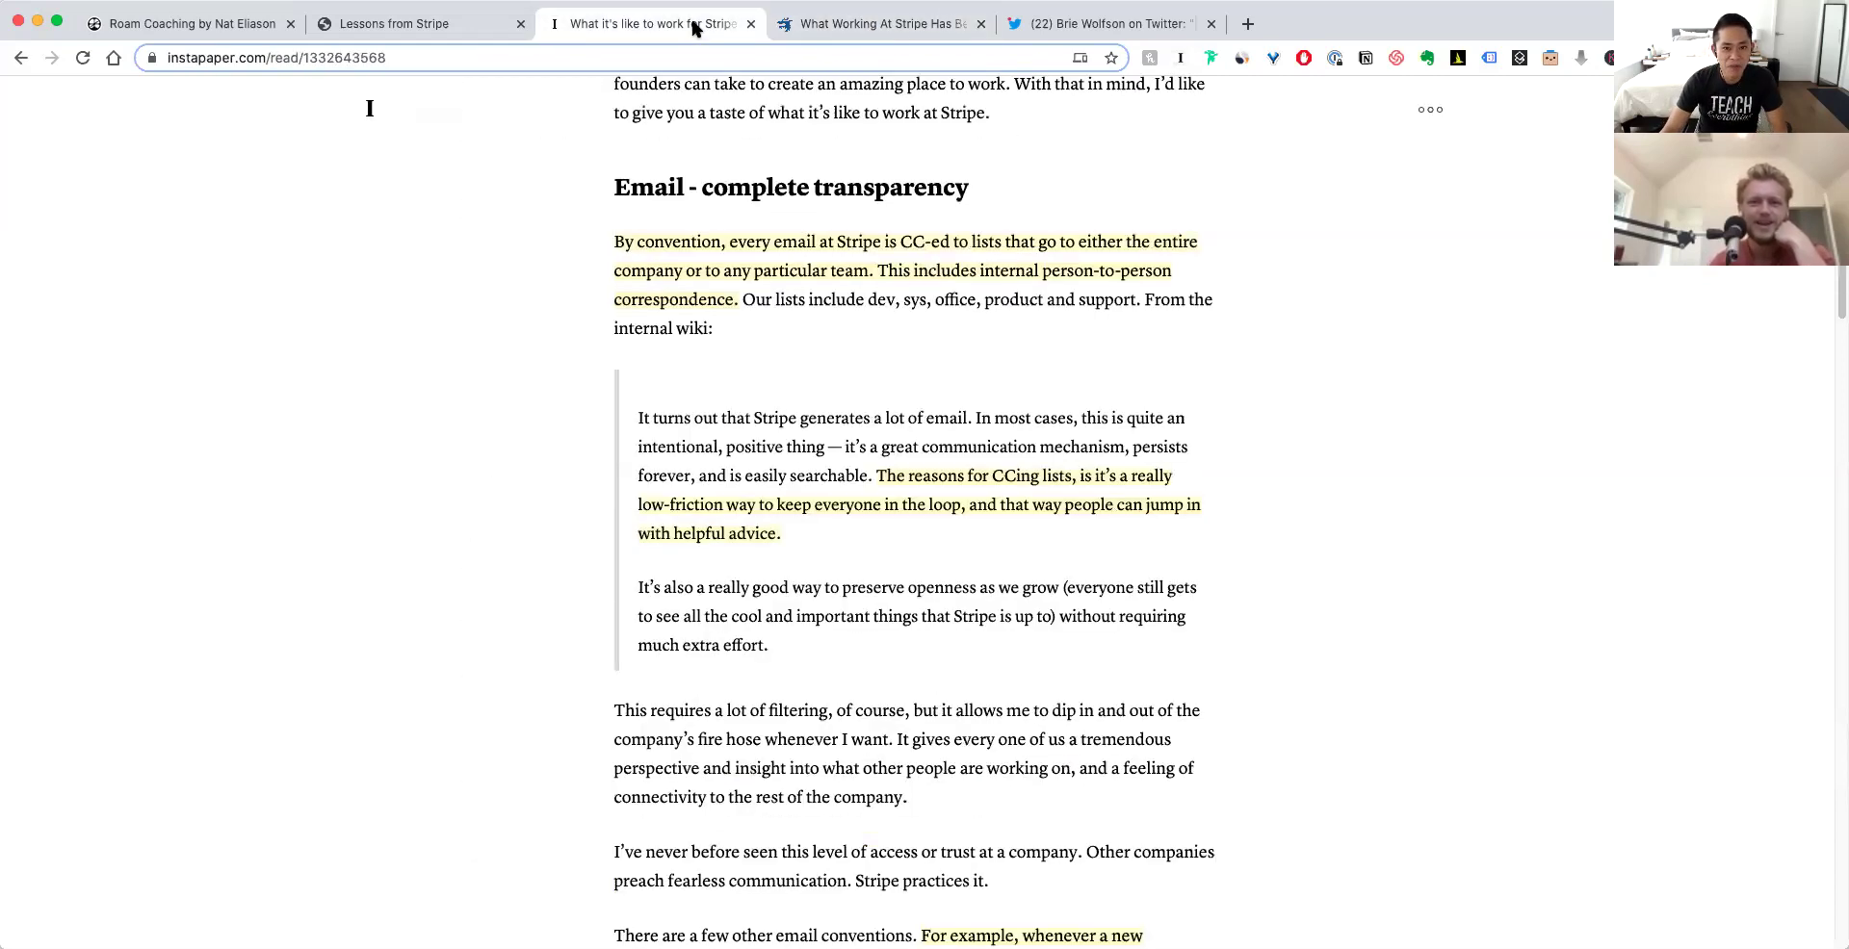
pyautogui.click(1050, 29)
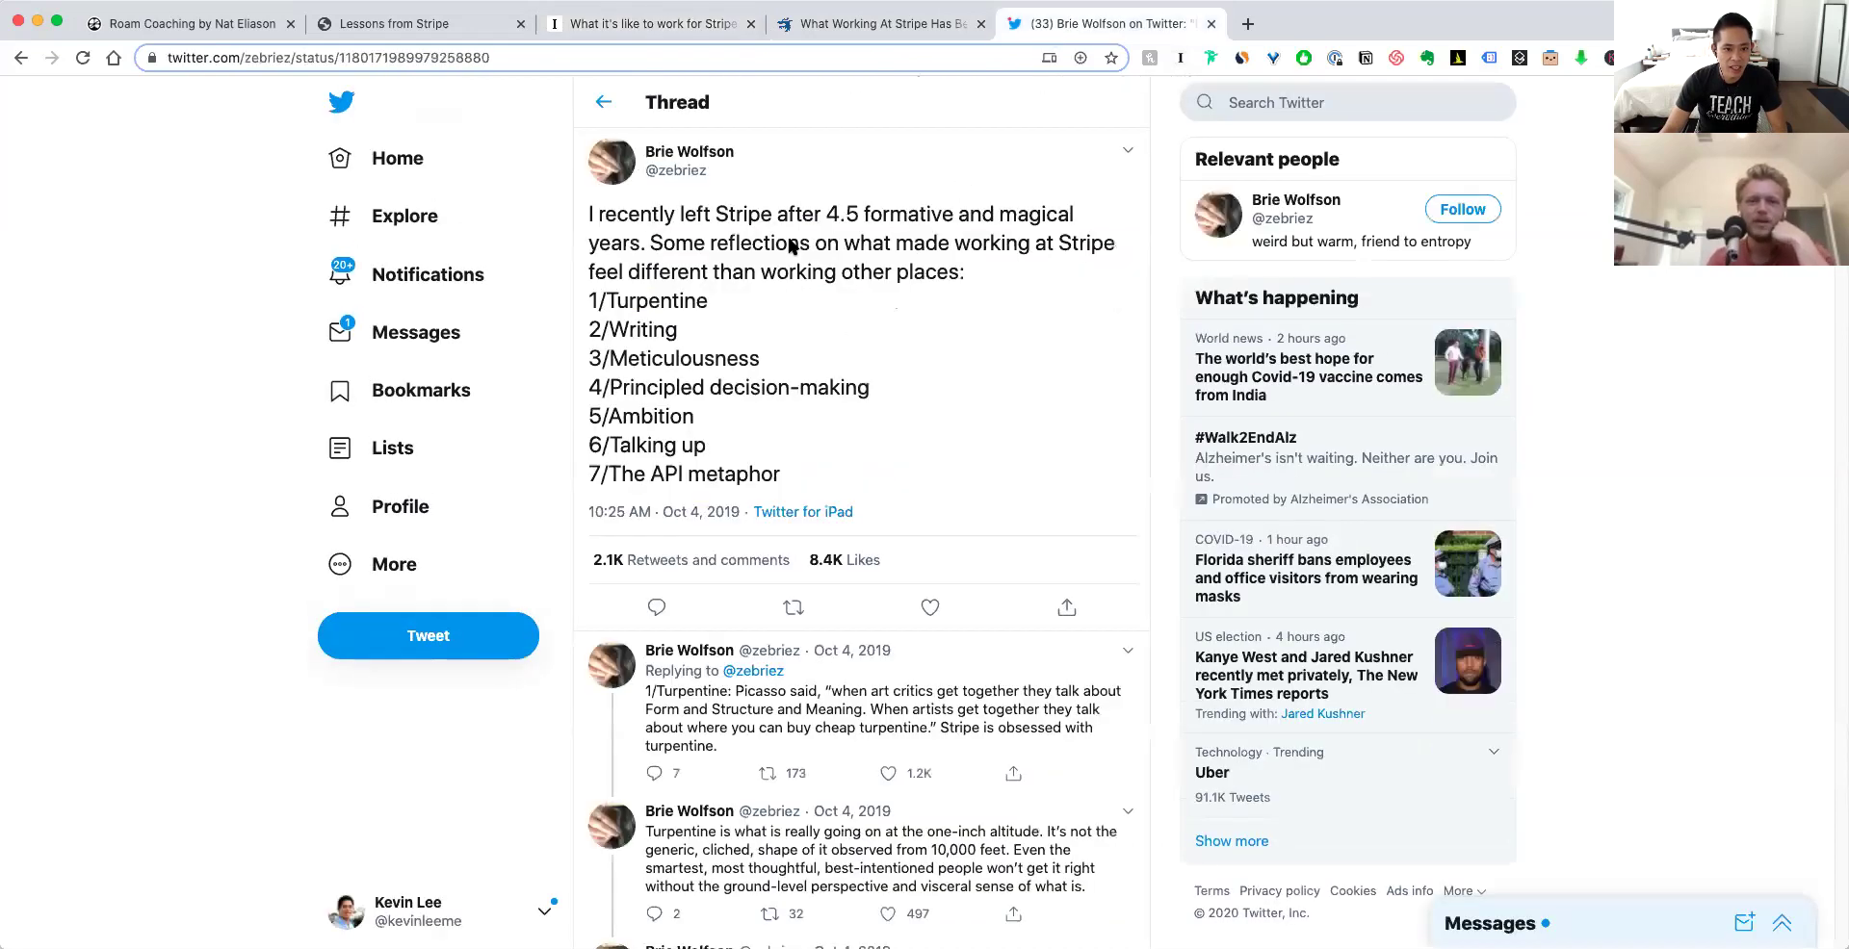
pyautogui.scroll(-4, 886, 247)
pyautogui.scroll(-3, 883, 532)
pyautogui.scroll(-5, 884, 533)
pyautogui.scroll(12, 880, 529)
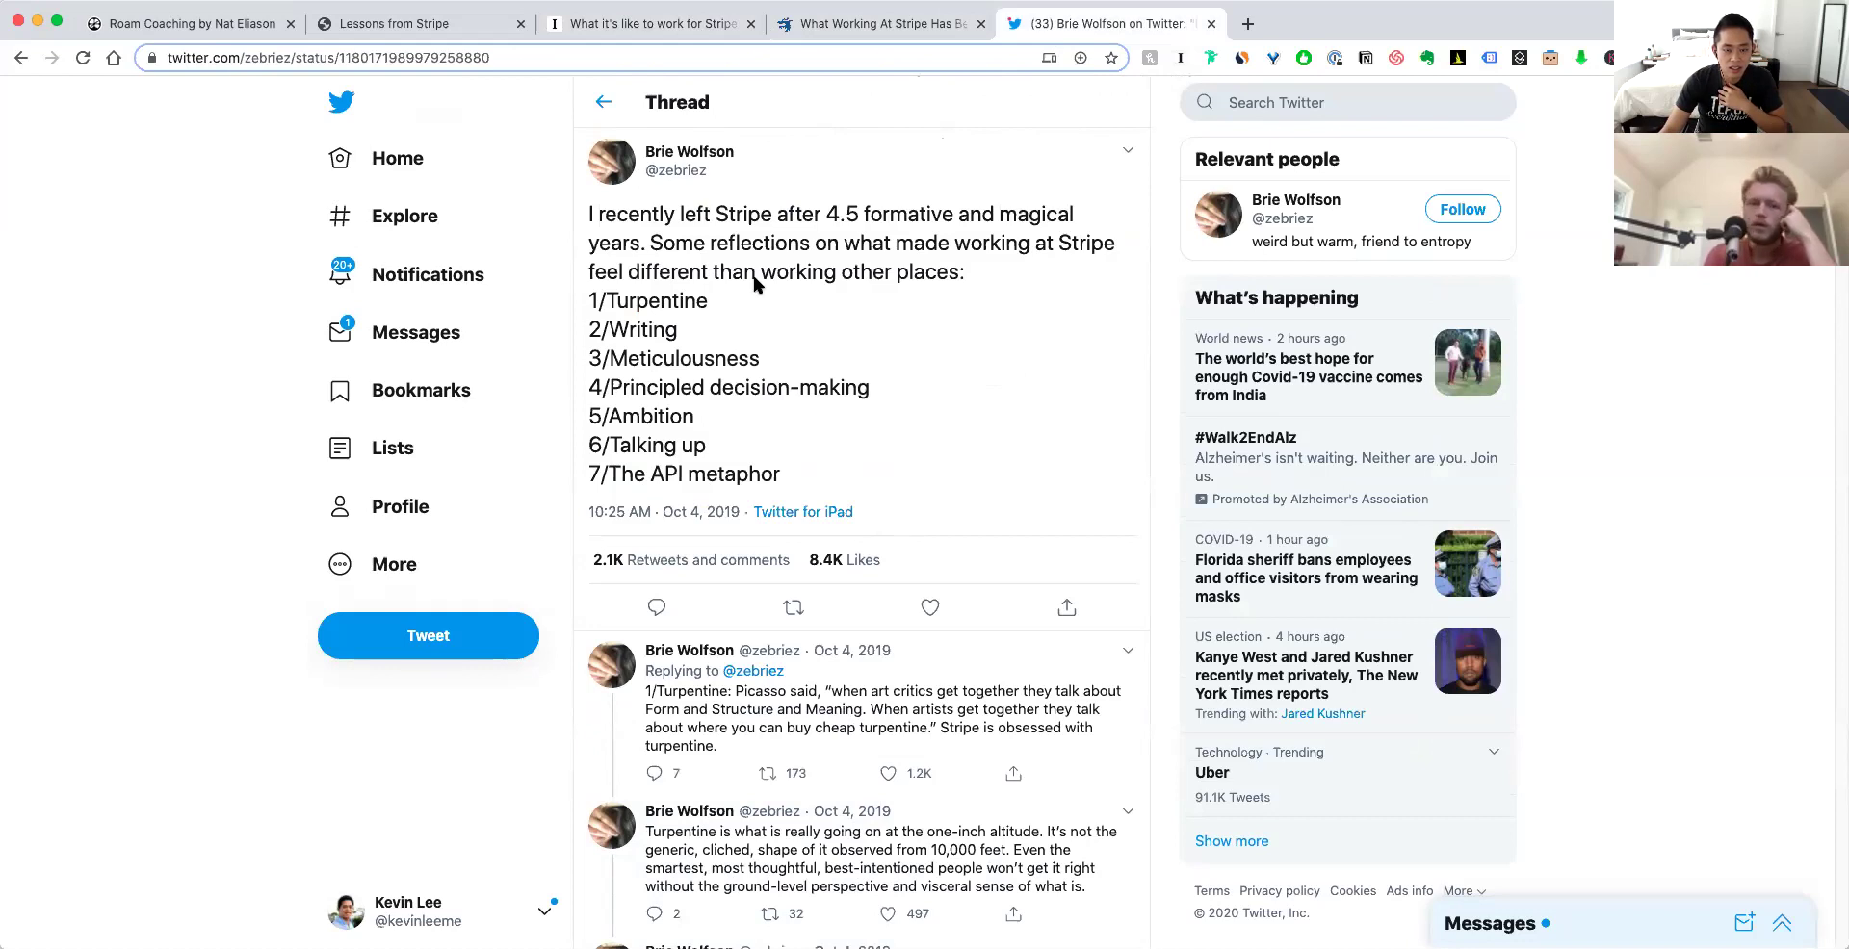
pyautogui.scroll(-15, 754, 281)
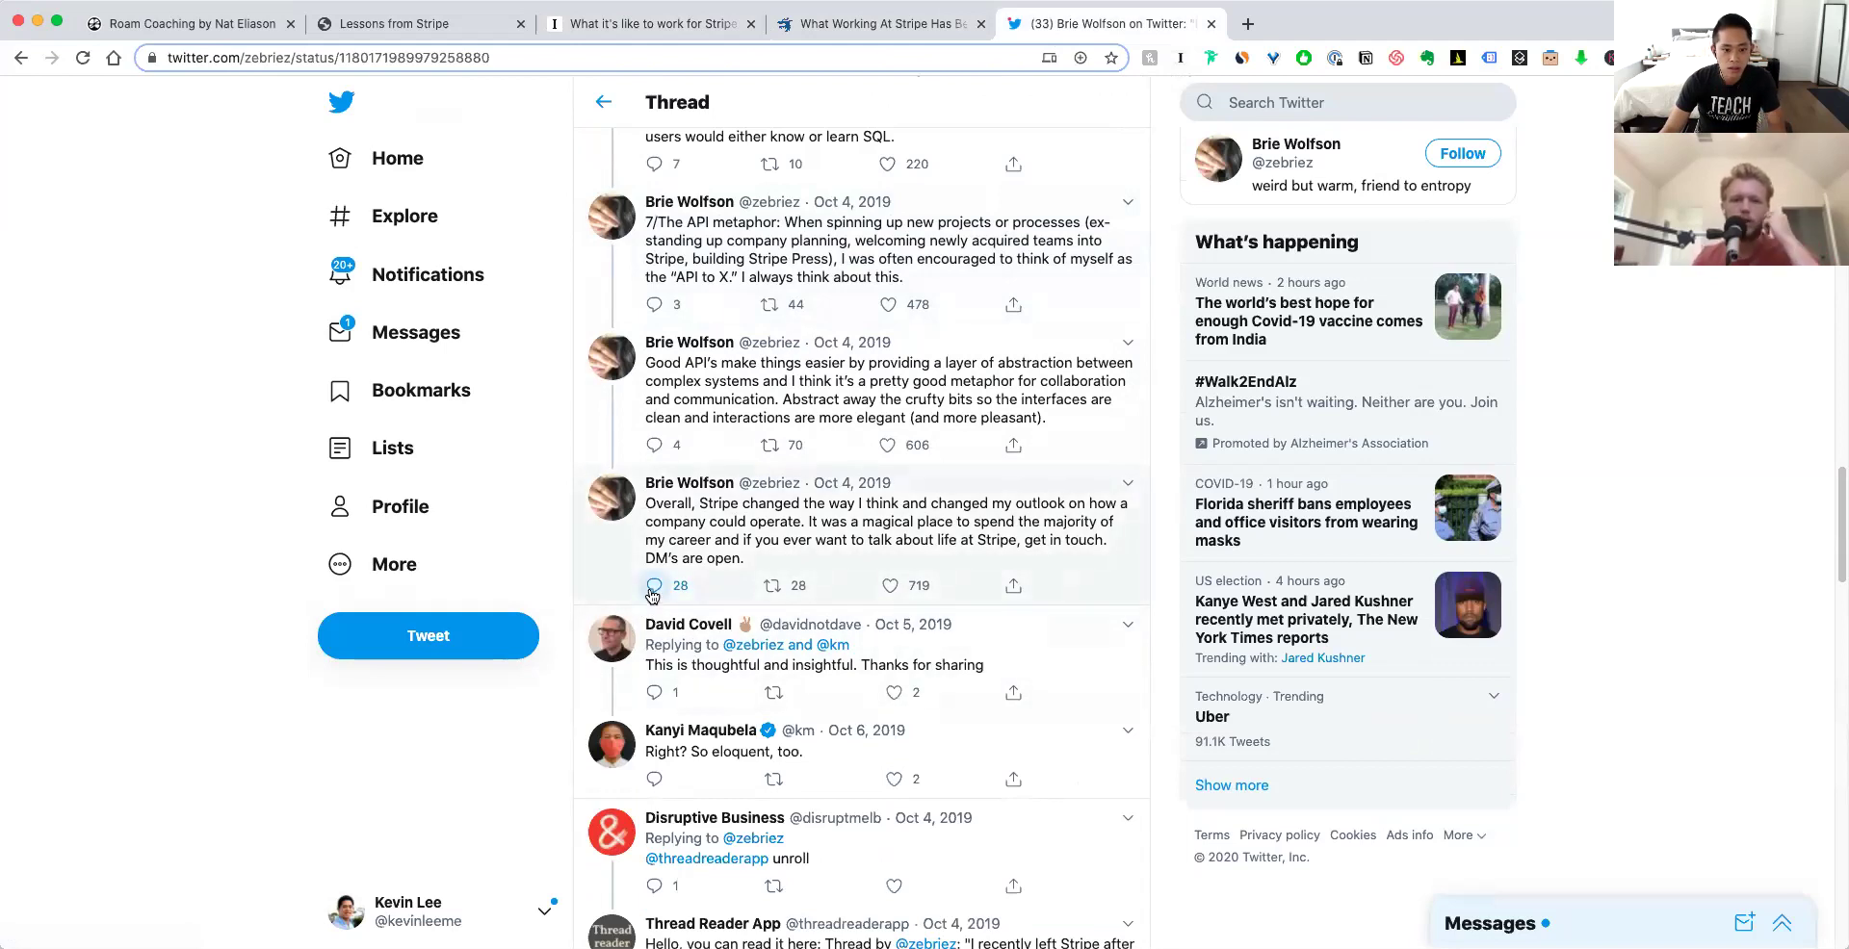
pyautogui.click(654, 586)
pyautogui.write('@readwise save thread')
pyautogui.press('super+Return')
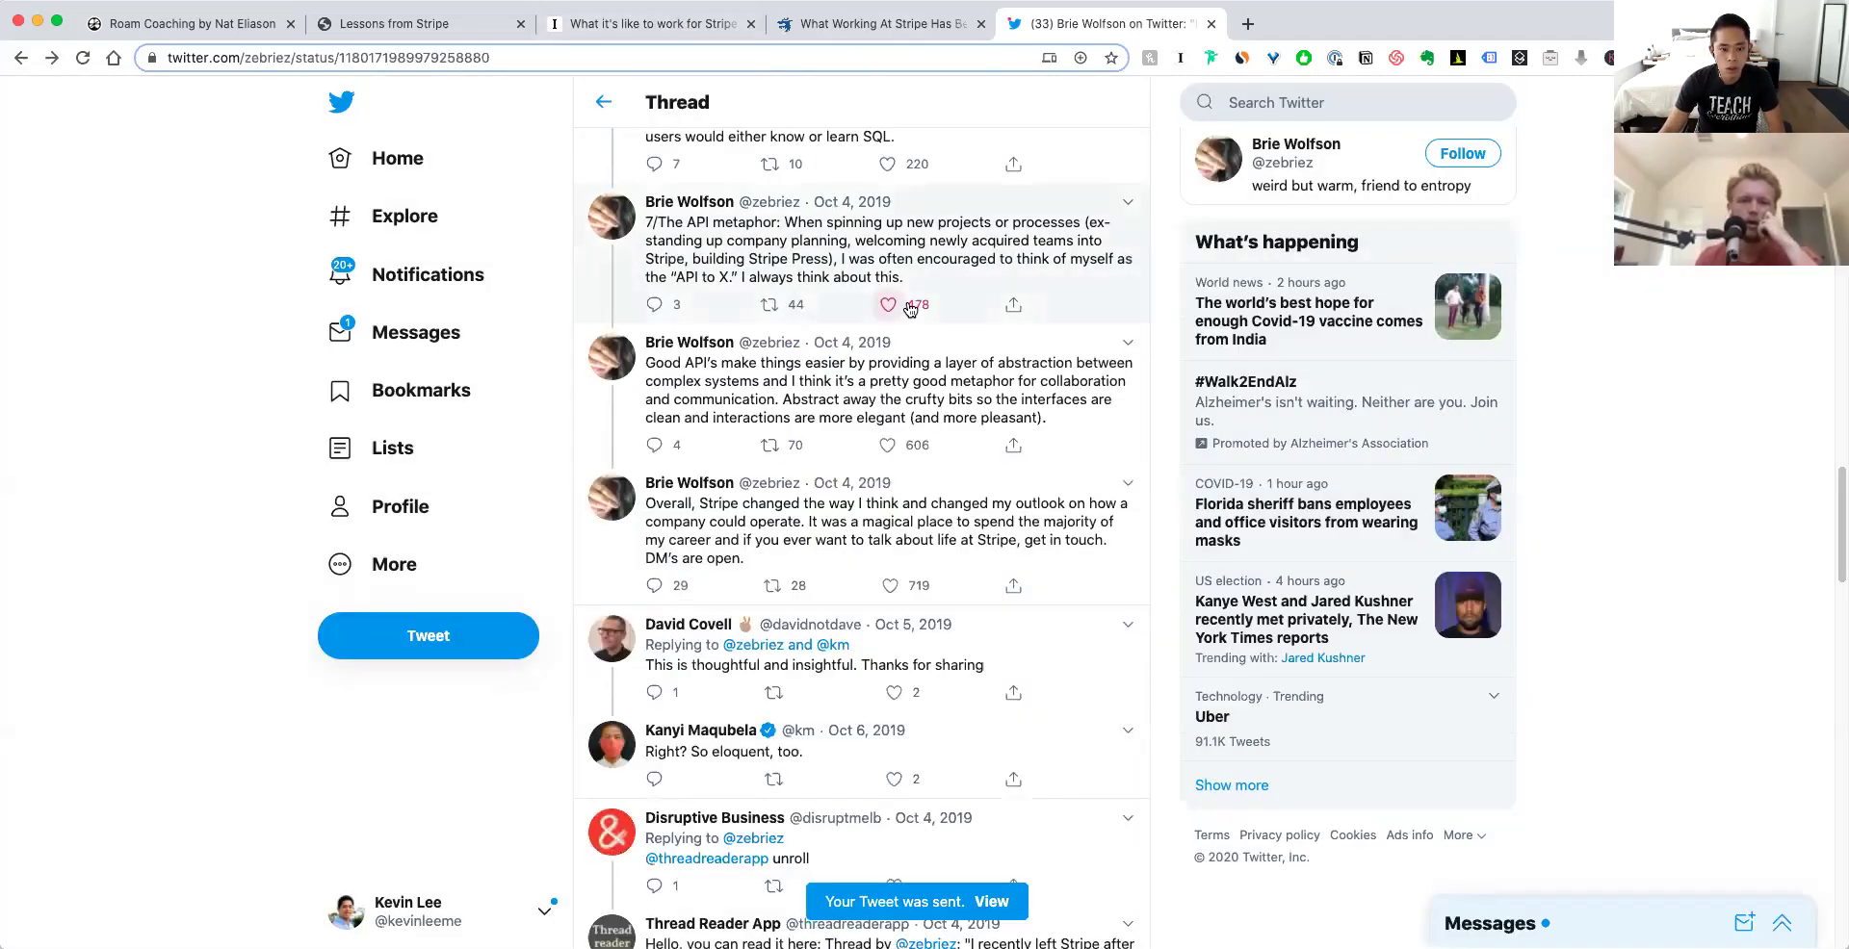
pyautogui.click(654, 586)
pyautogui.write('@readwise')
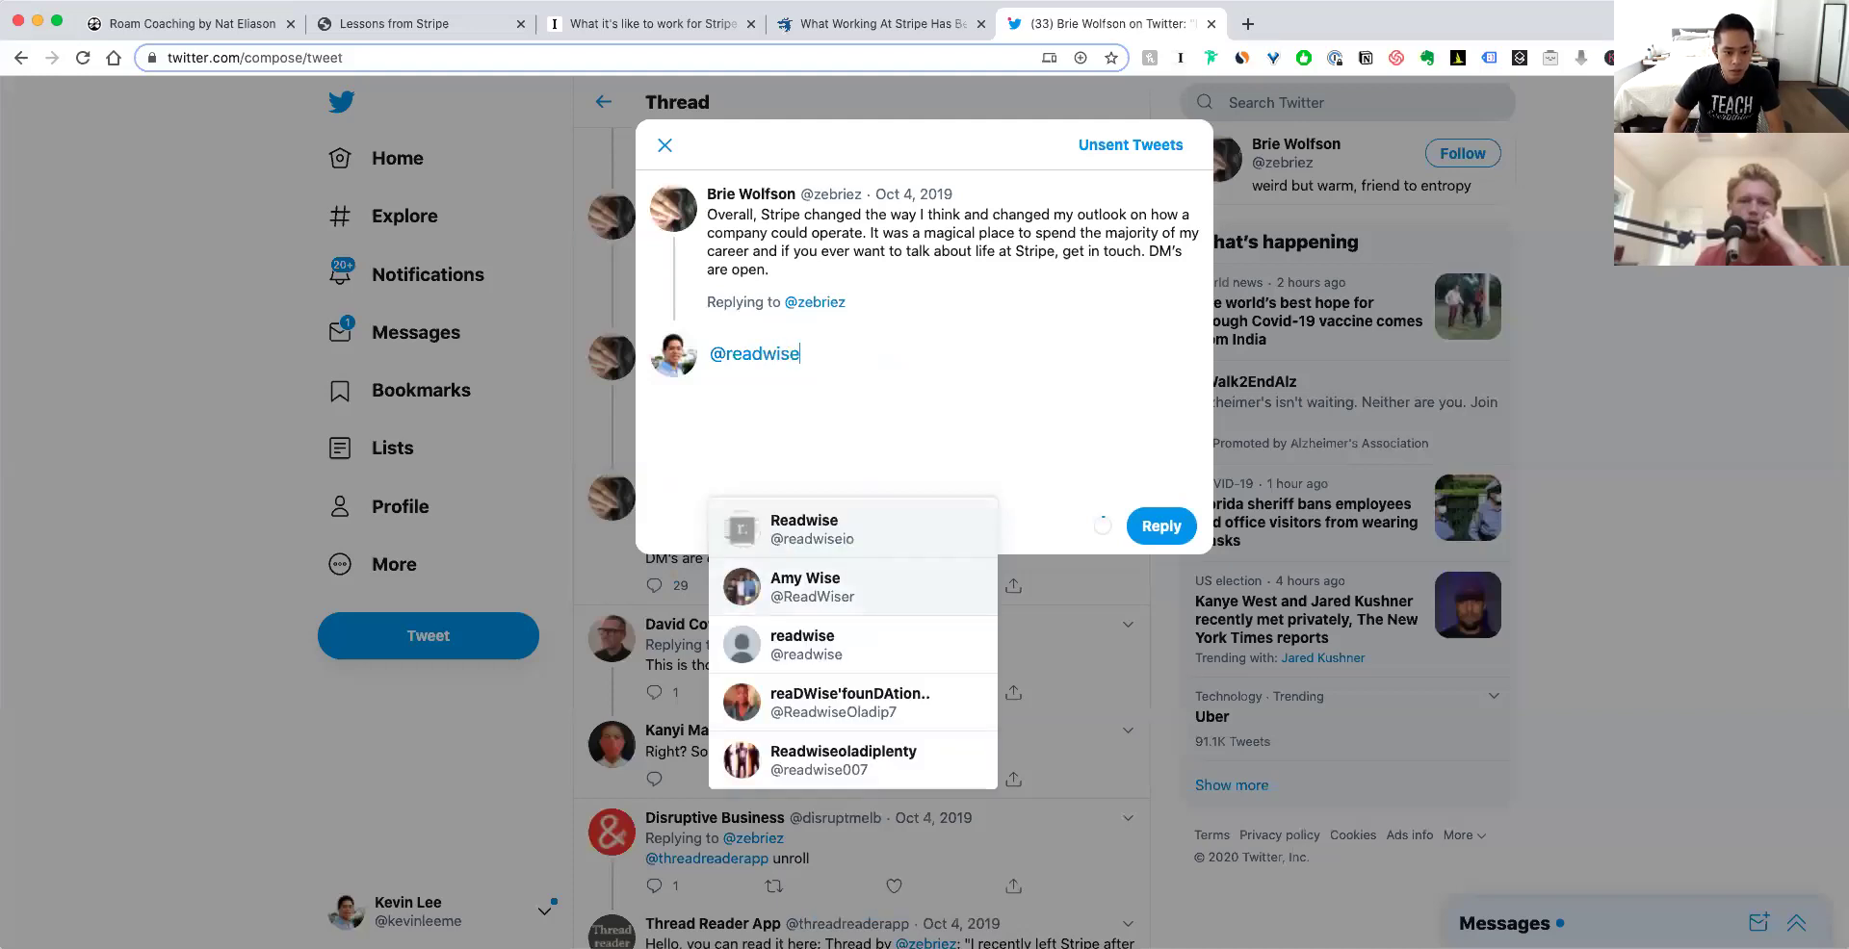
pyautogui.press('Return')
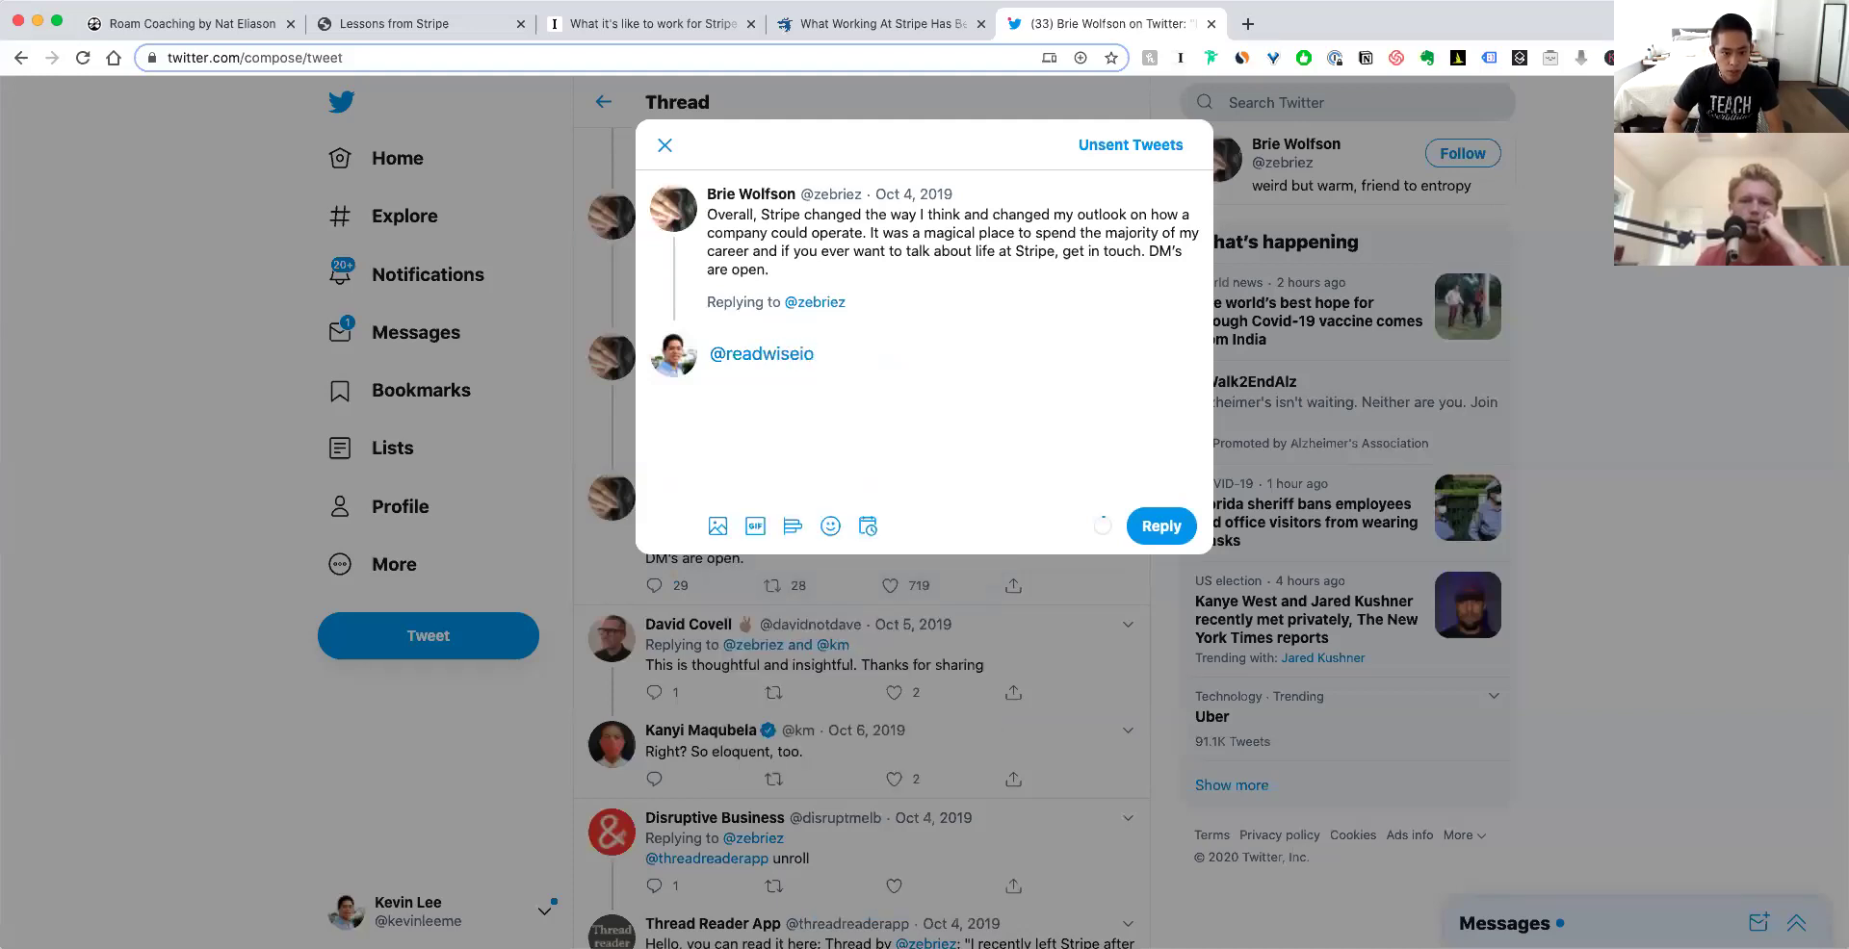
pyautogui.write('save thread')
pyautogui.hotkey('ctrl', 'Return')
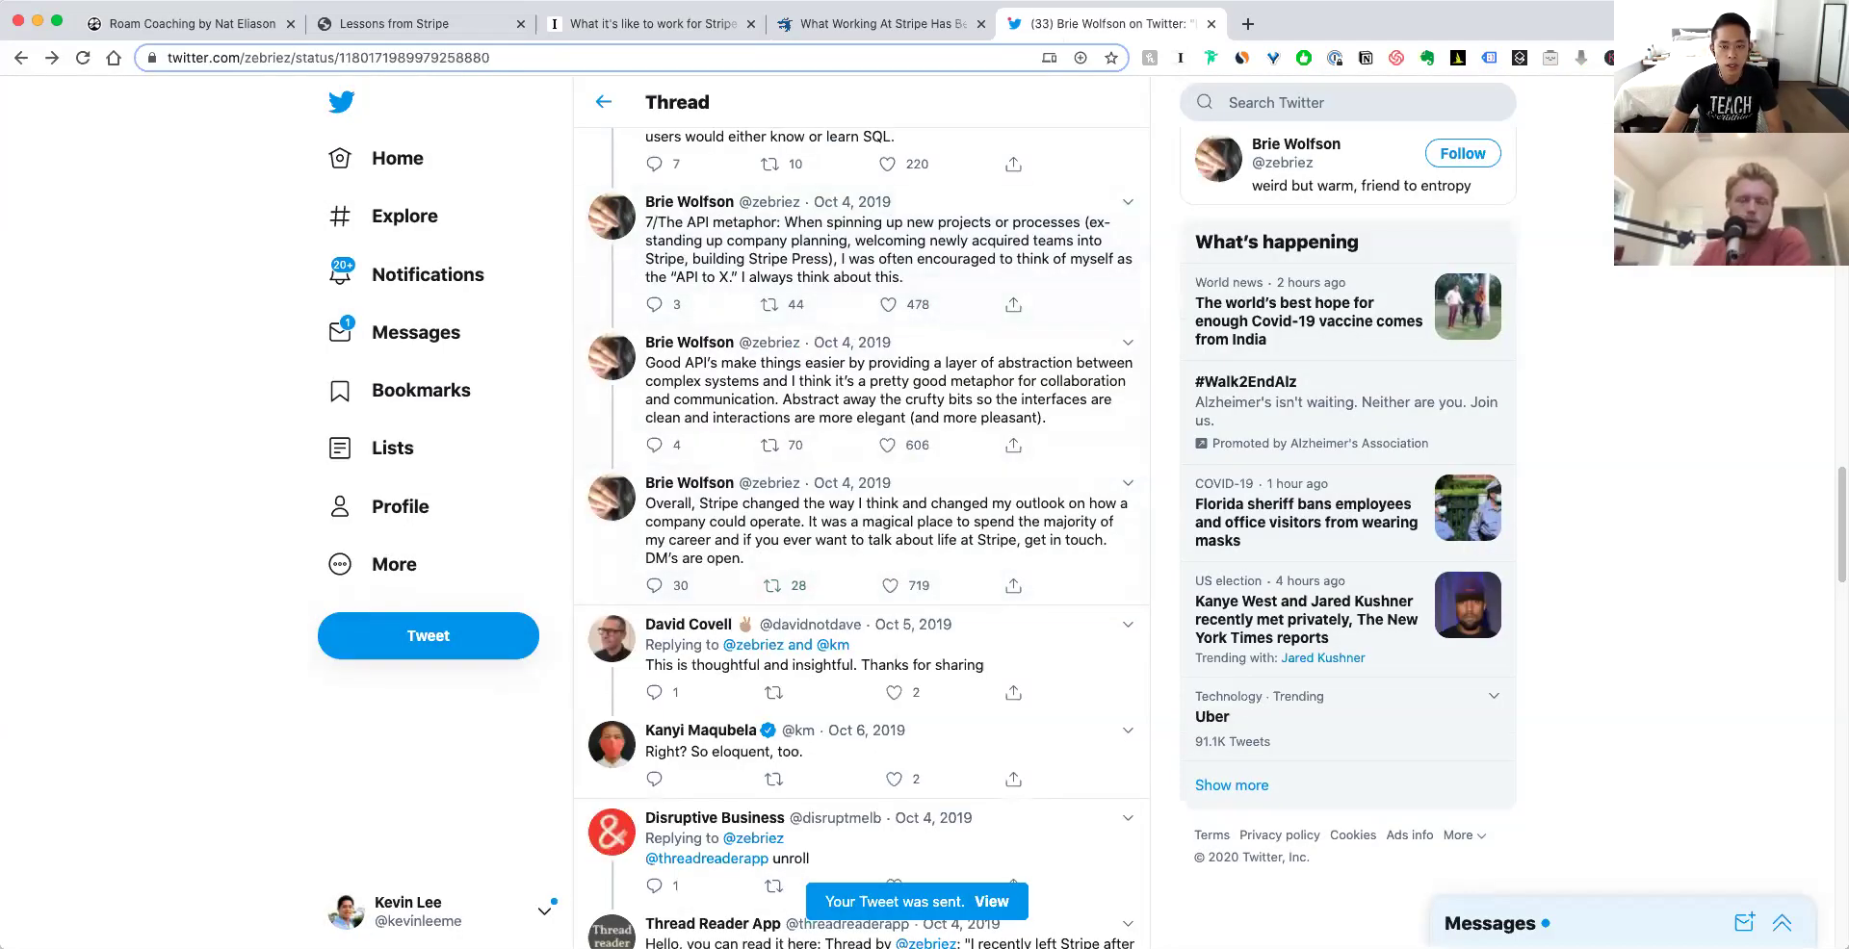
# - Open Readwise in a new browser tab and sync the latest highlights from Instapaper
pyautogui.press('super+t')
pyautogui.write('readwise.io/dashboard')
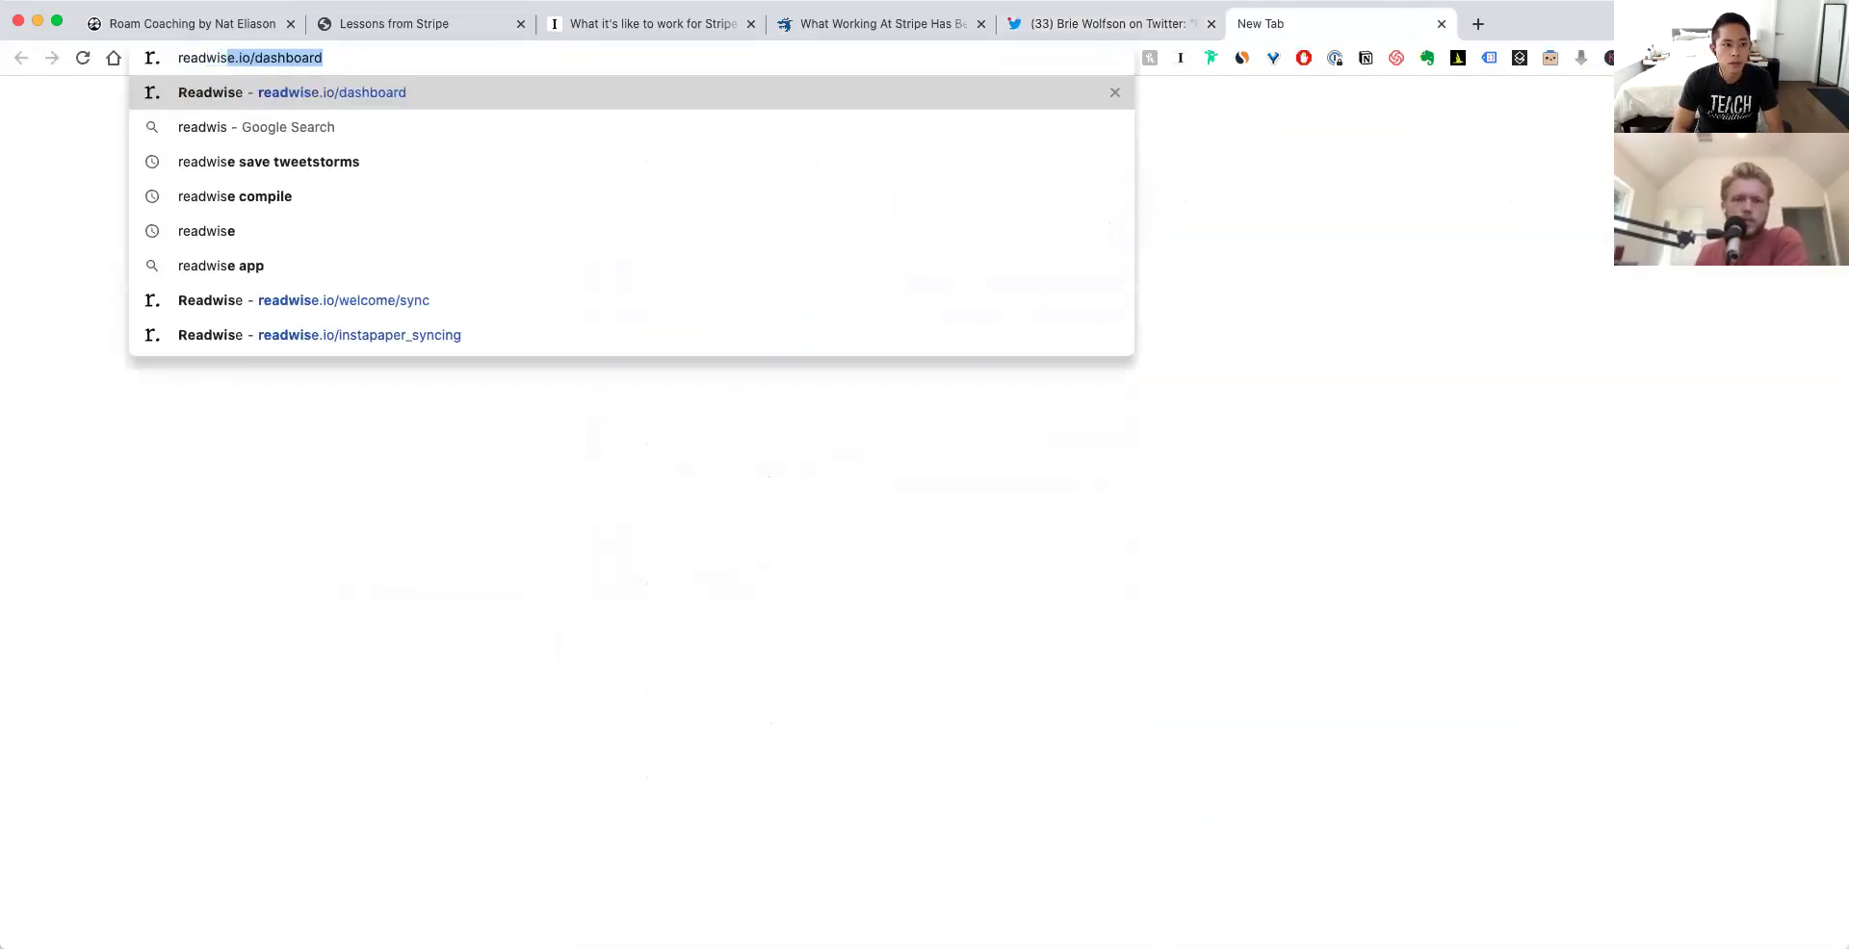
pyautogui.press('Return')
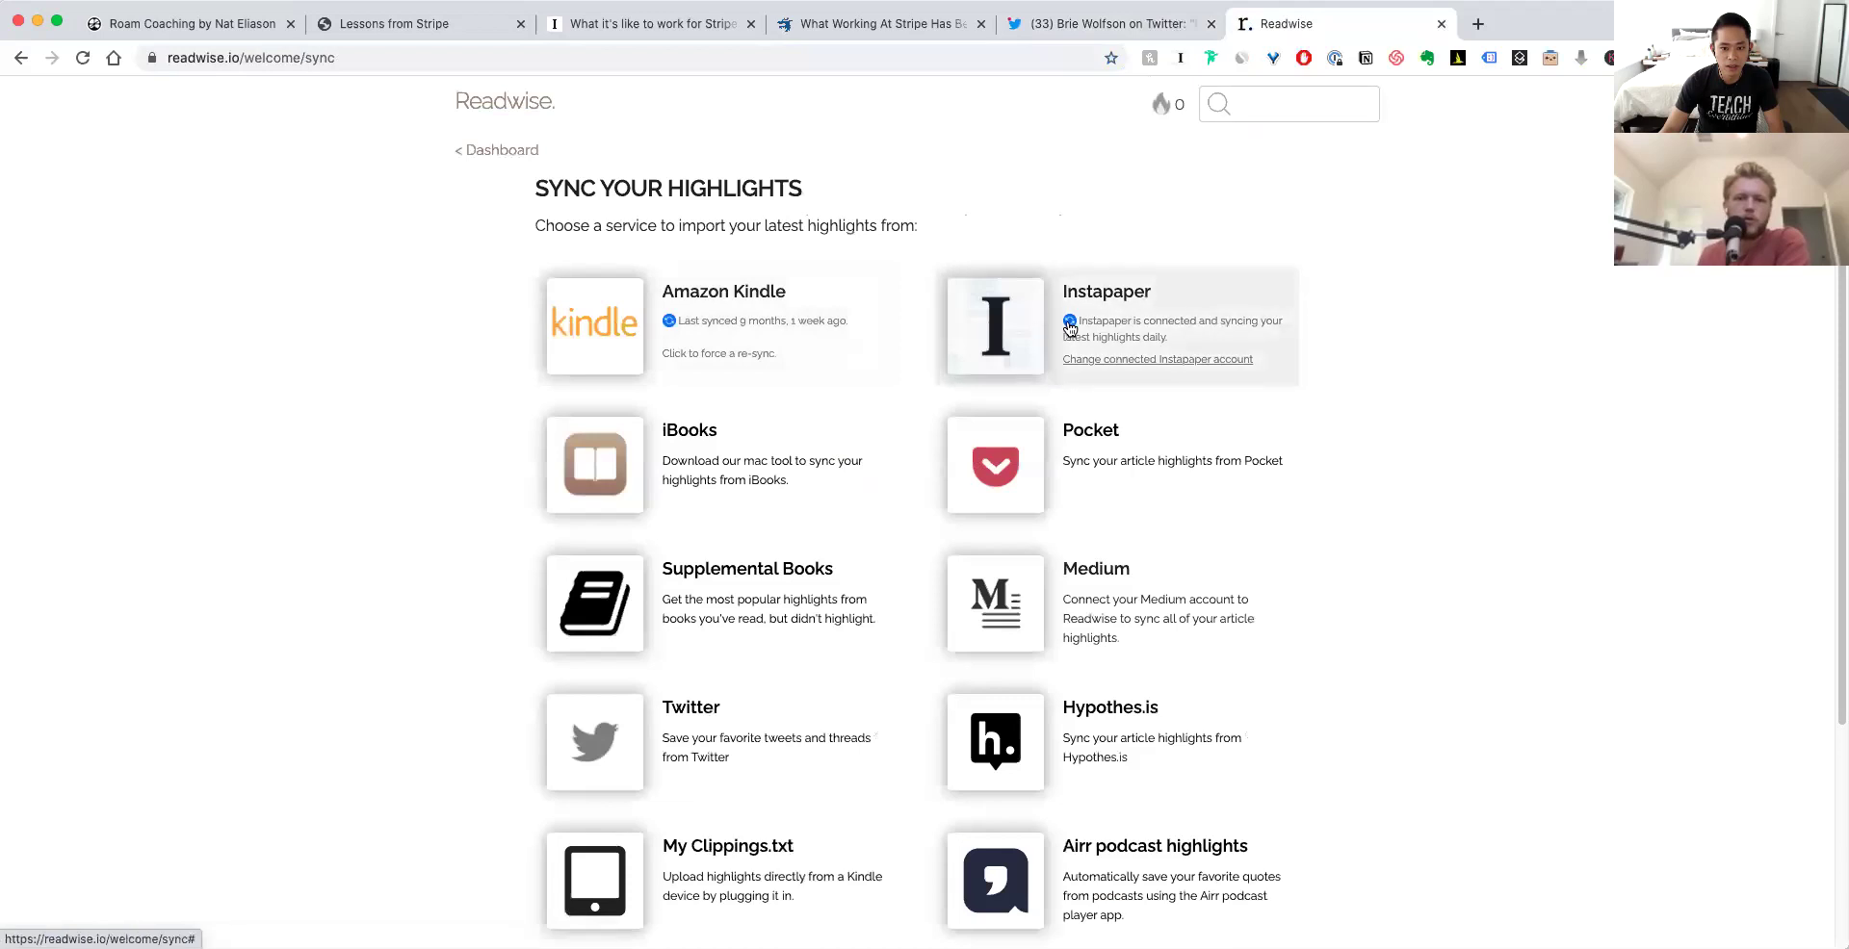
pyautogui.click(1023, 323)
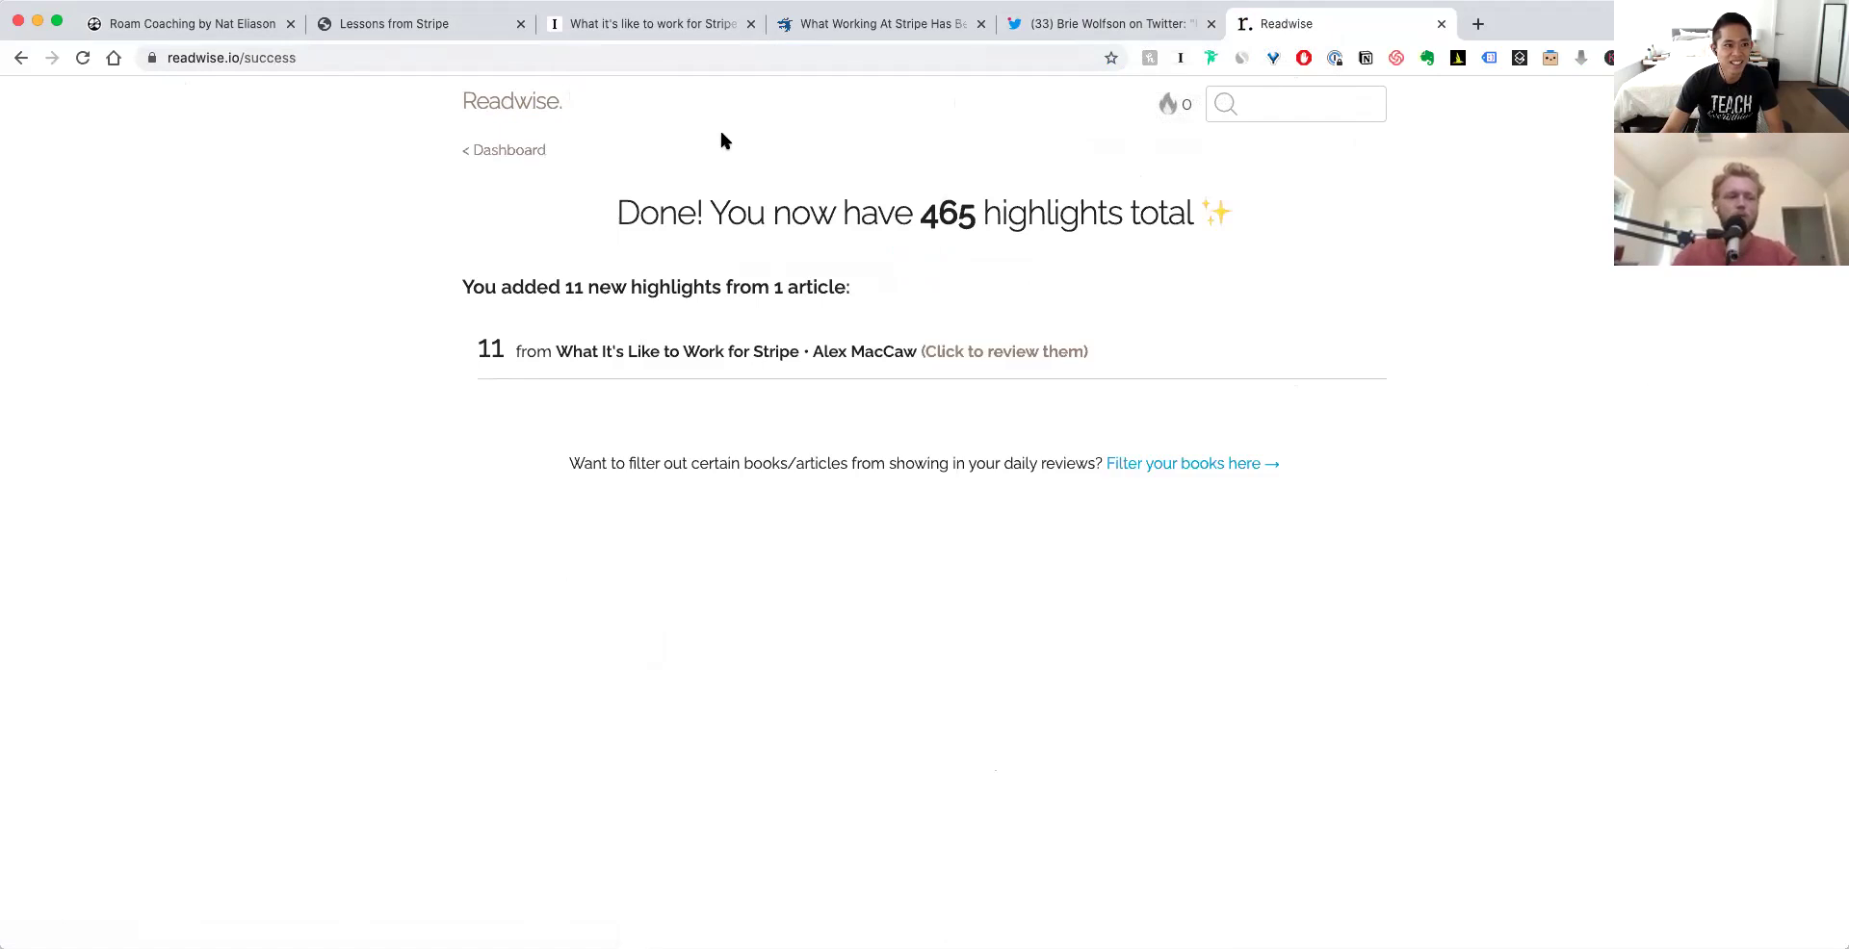
# - Switch to Roam and open the "Stripe Culture" page from the August 12th, 2020 daily note
pyautogui.click(186, 24)
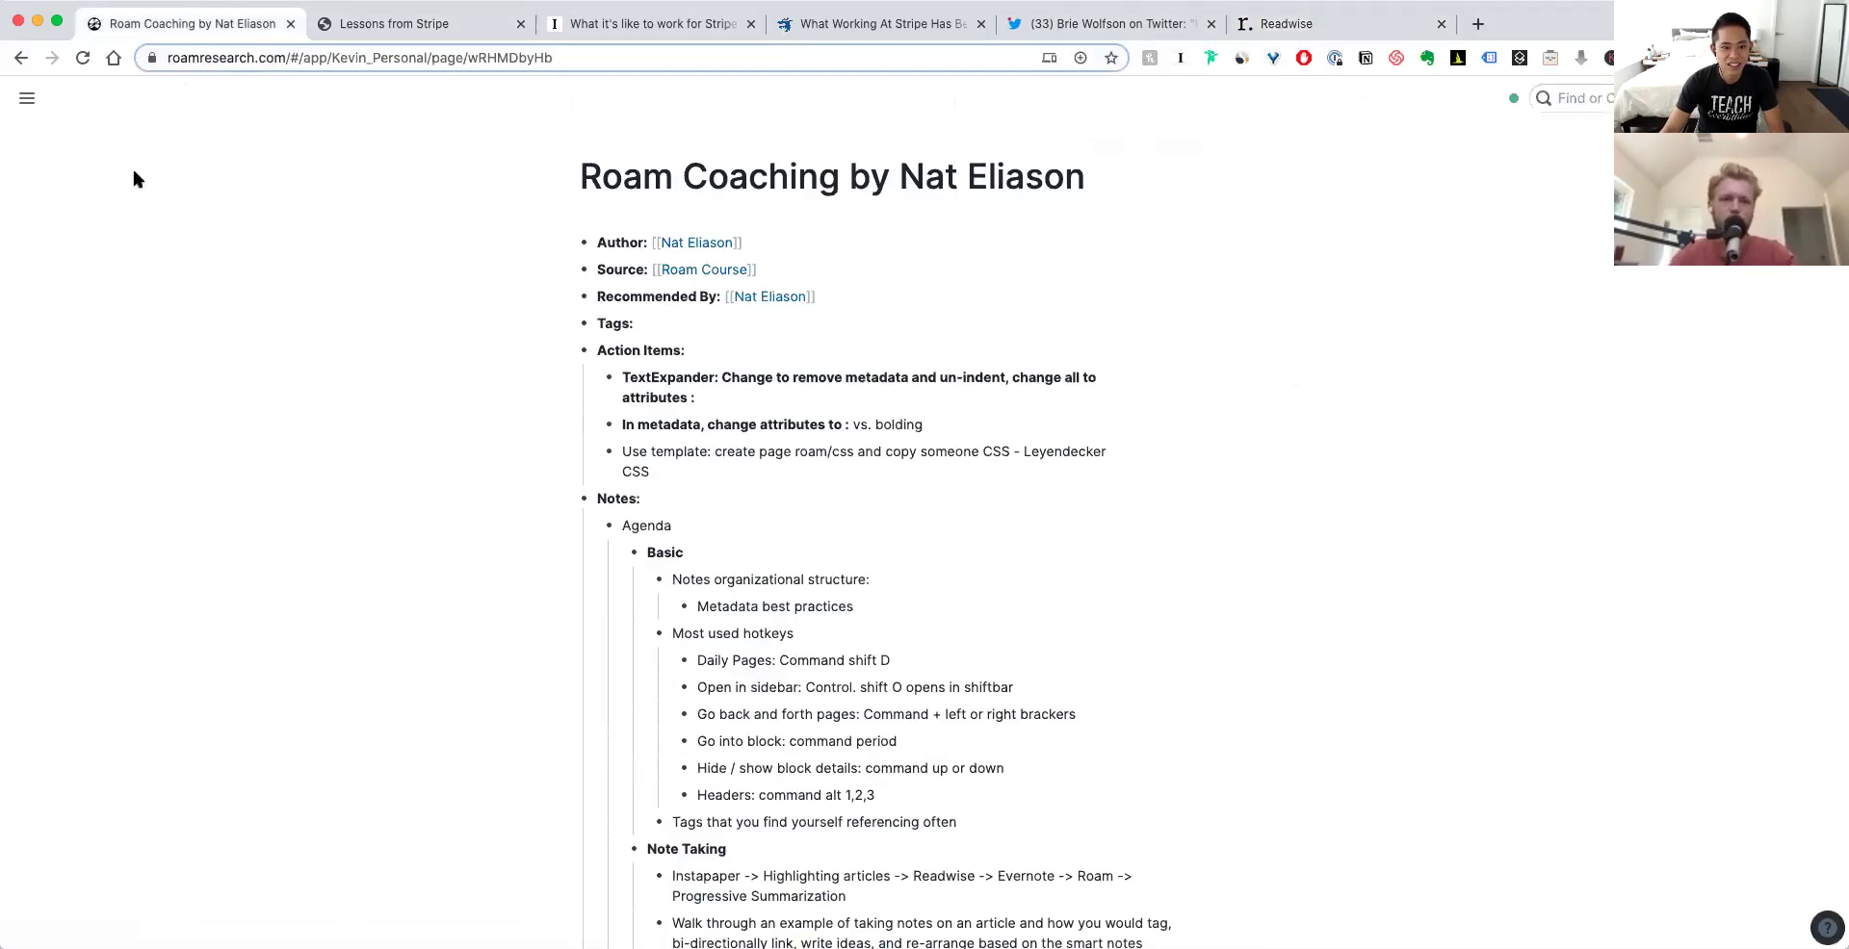
pyautogui.moveTo(27, 97)
pyautogui.click(82, 179)
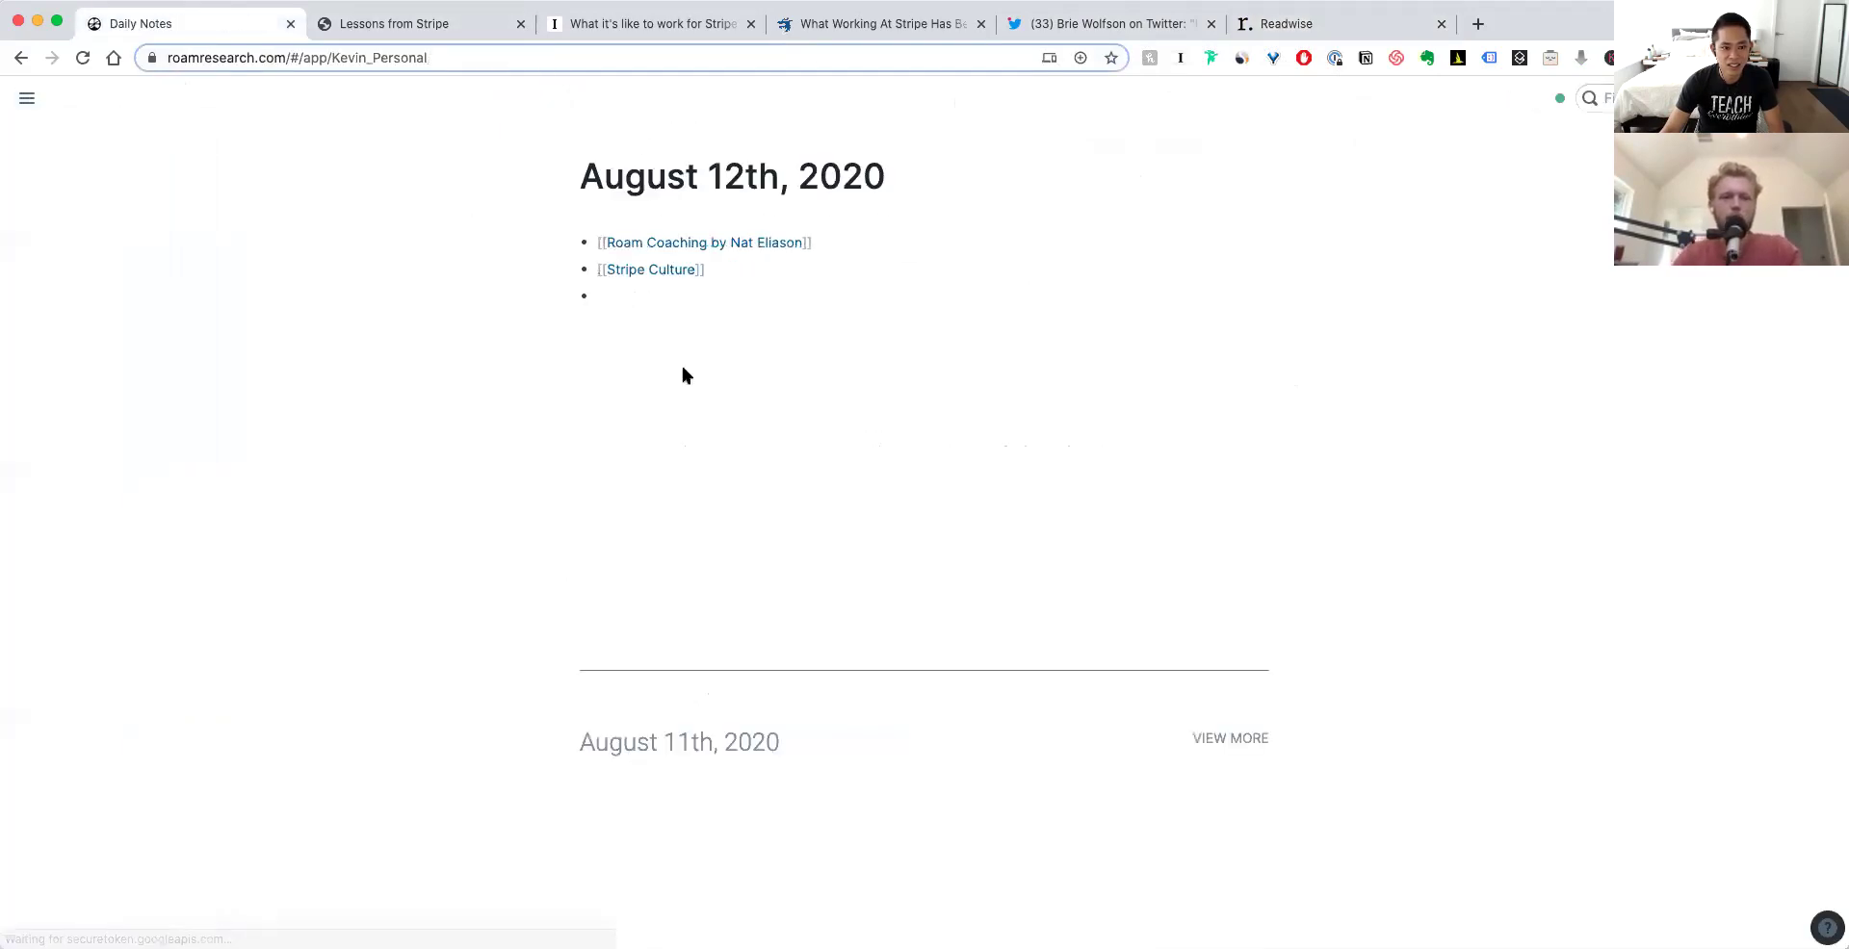
pyautogui.click(671, 273)
pyautogui.click(793, 236)
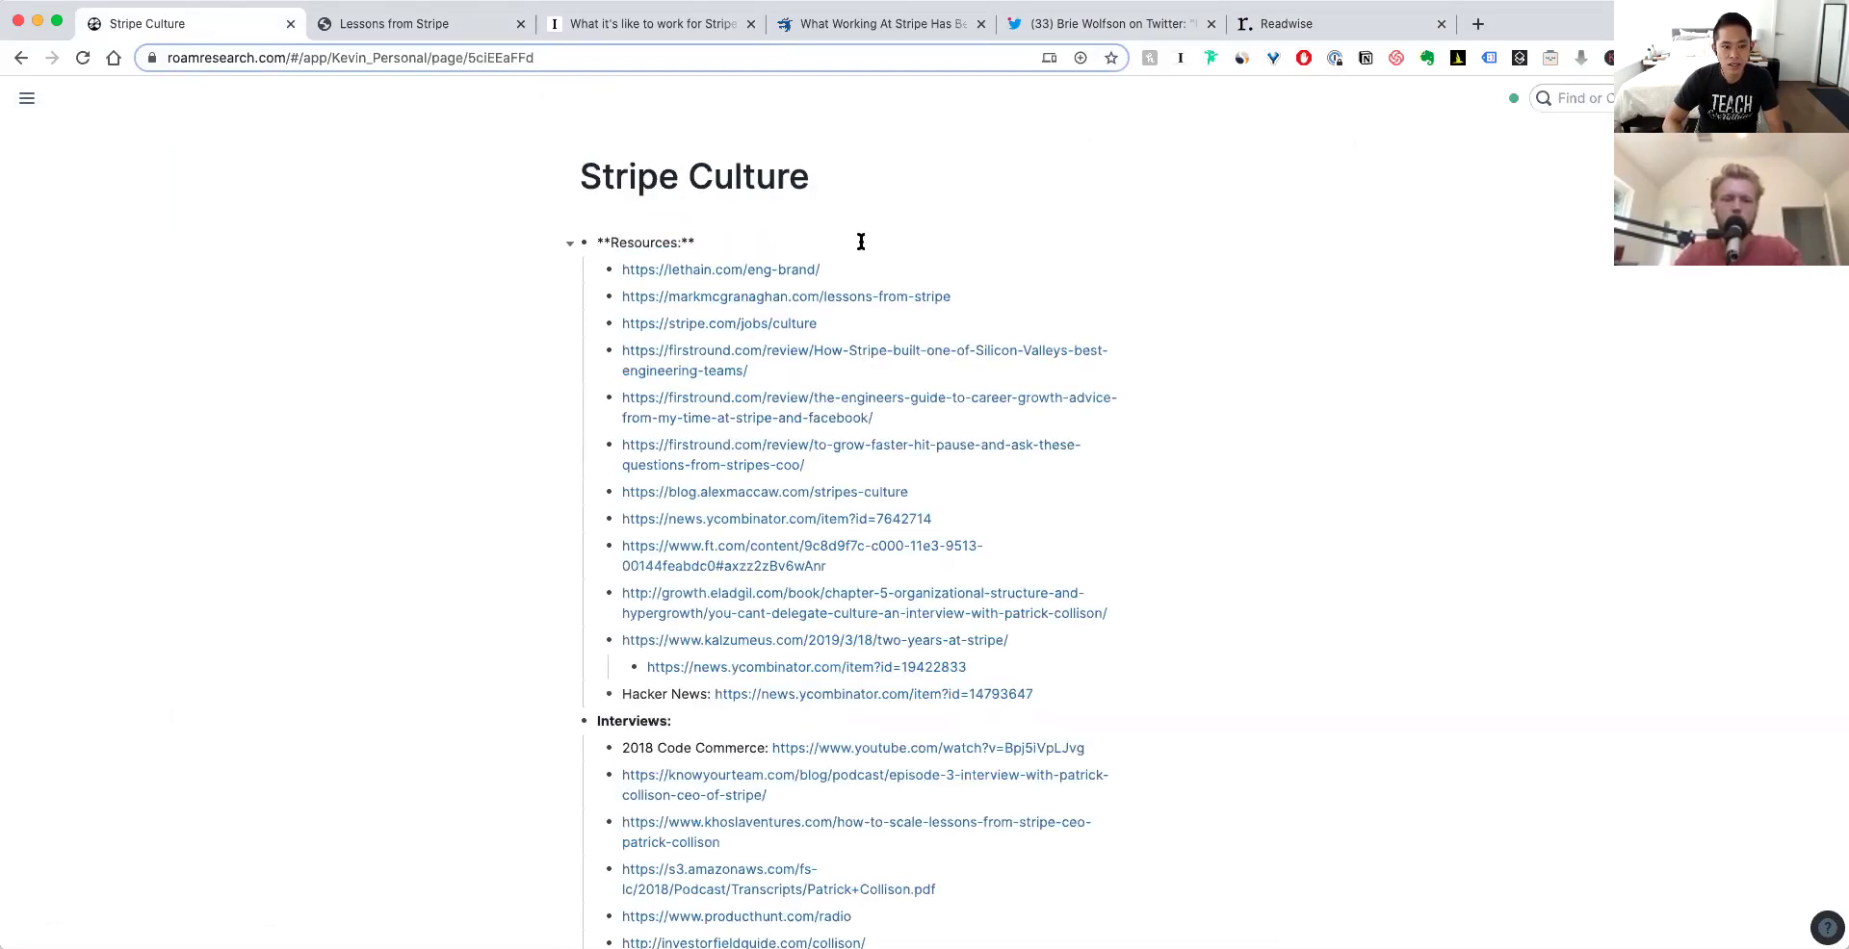
pyautogui.press('Return')
pyautogui.press('Return')
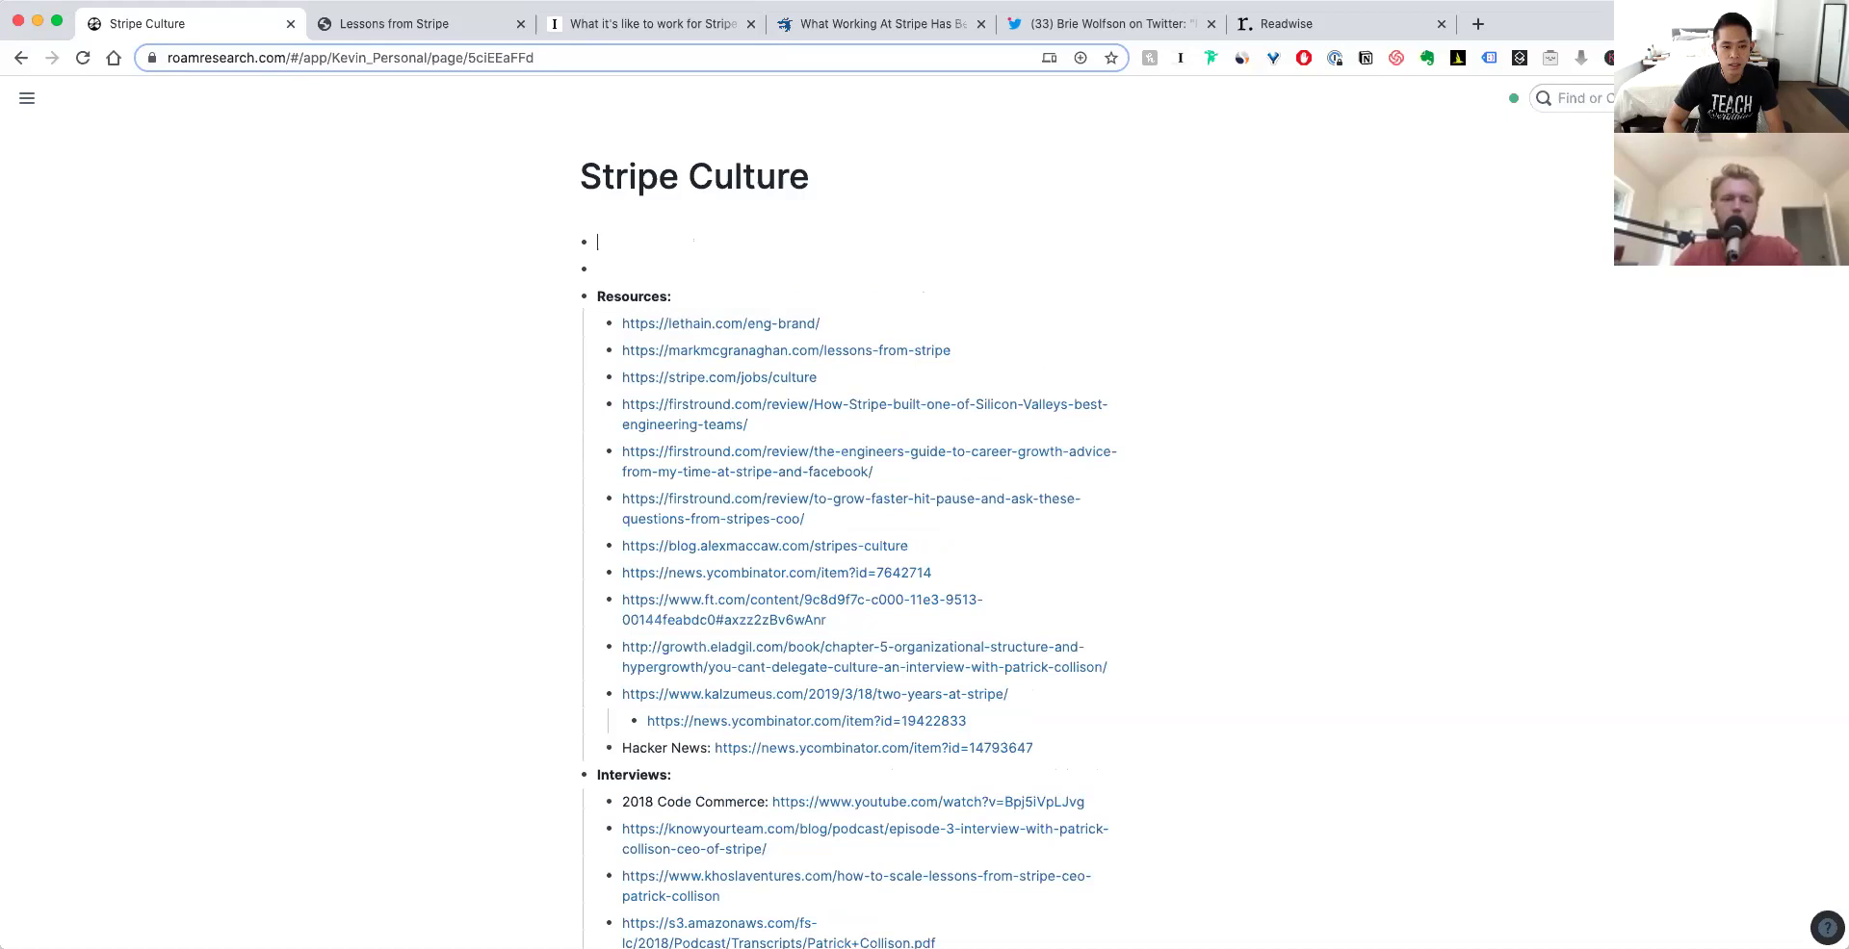
pyautogui.press('super+v')
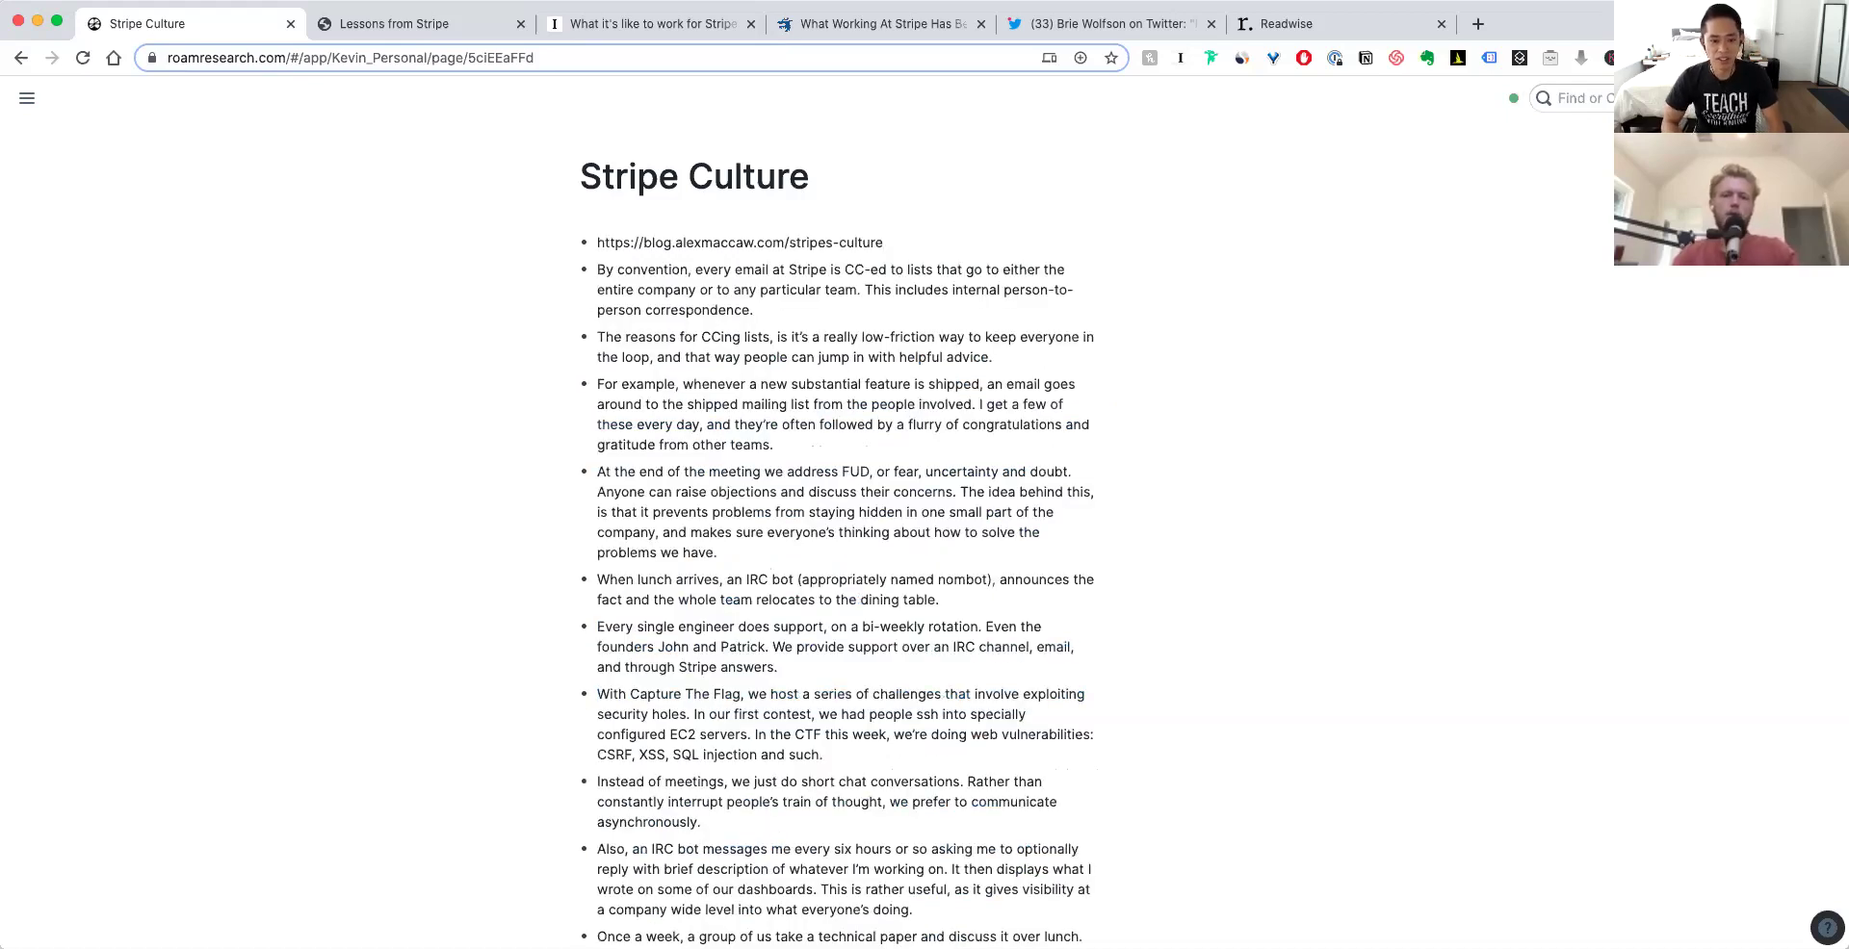
pyautogui.scroll(-3, 724, 344)
pyautogui.scroll(3, 724, 344)
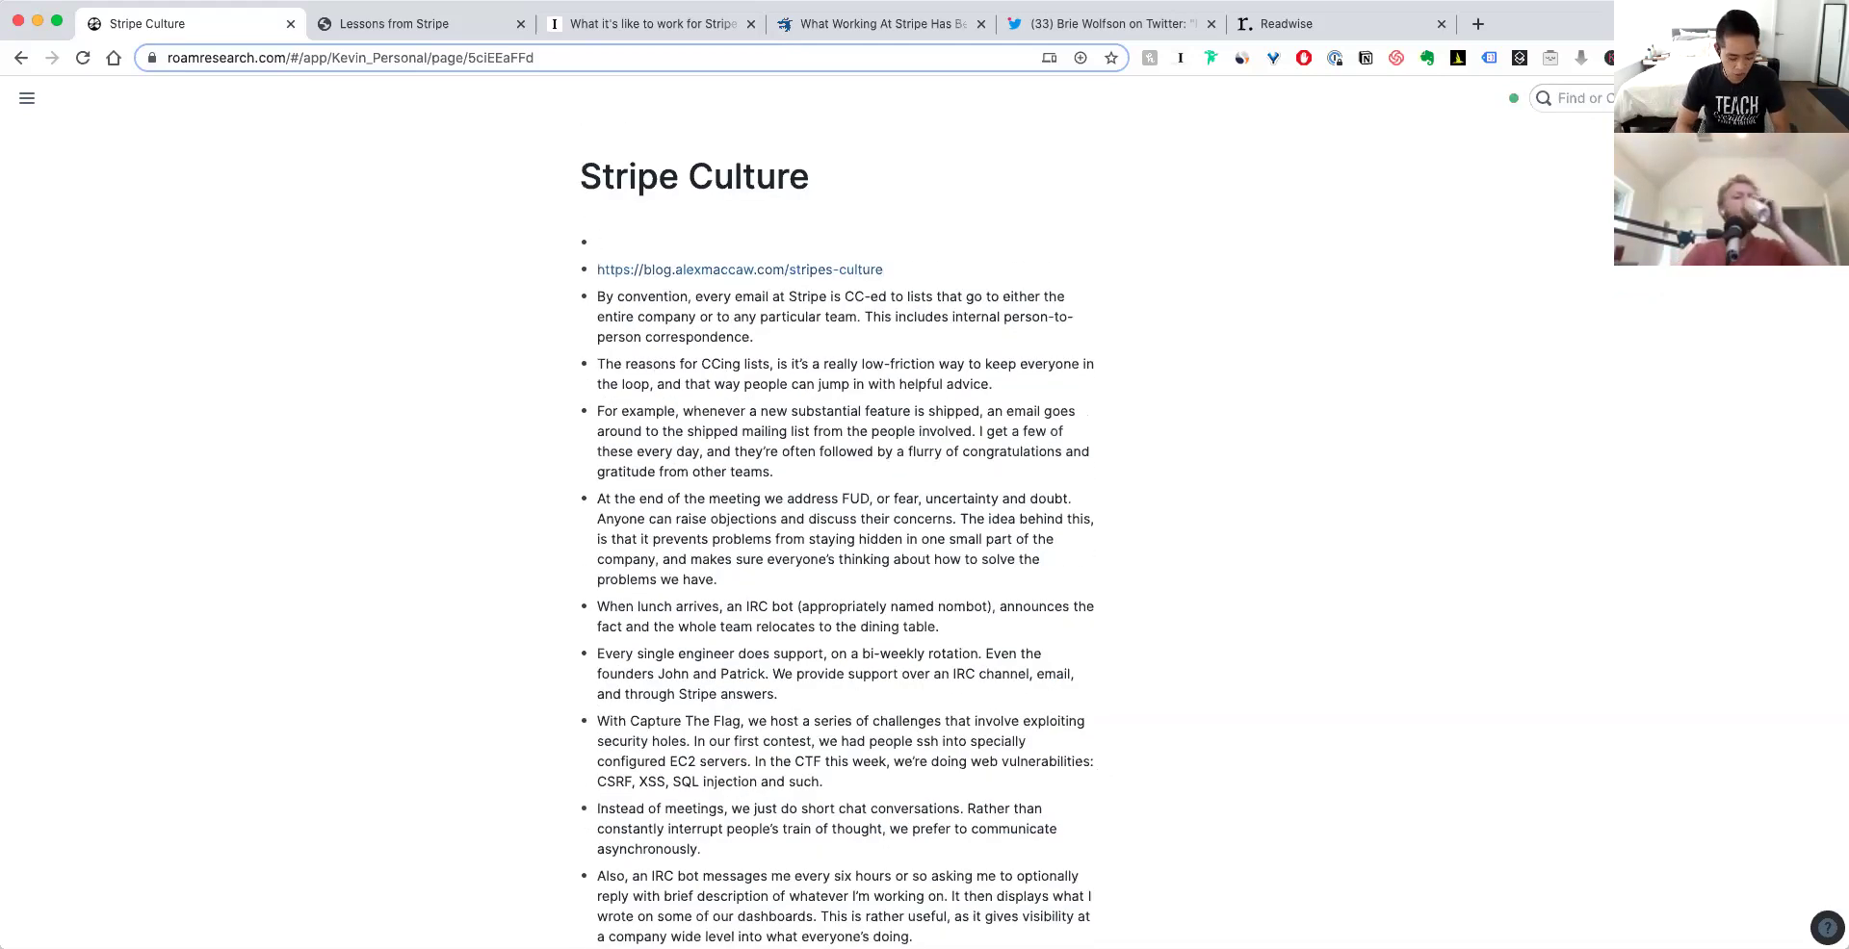
# - Insert the article metadata template (Author, Source, Recommended By, Tags #articlenotes, Ideas, Notes) above the article link and delete its "Metadata::" block
pyautogui.write('adata:')
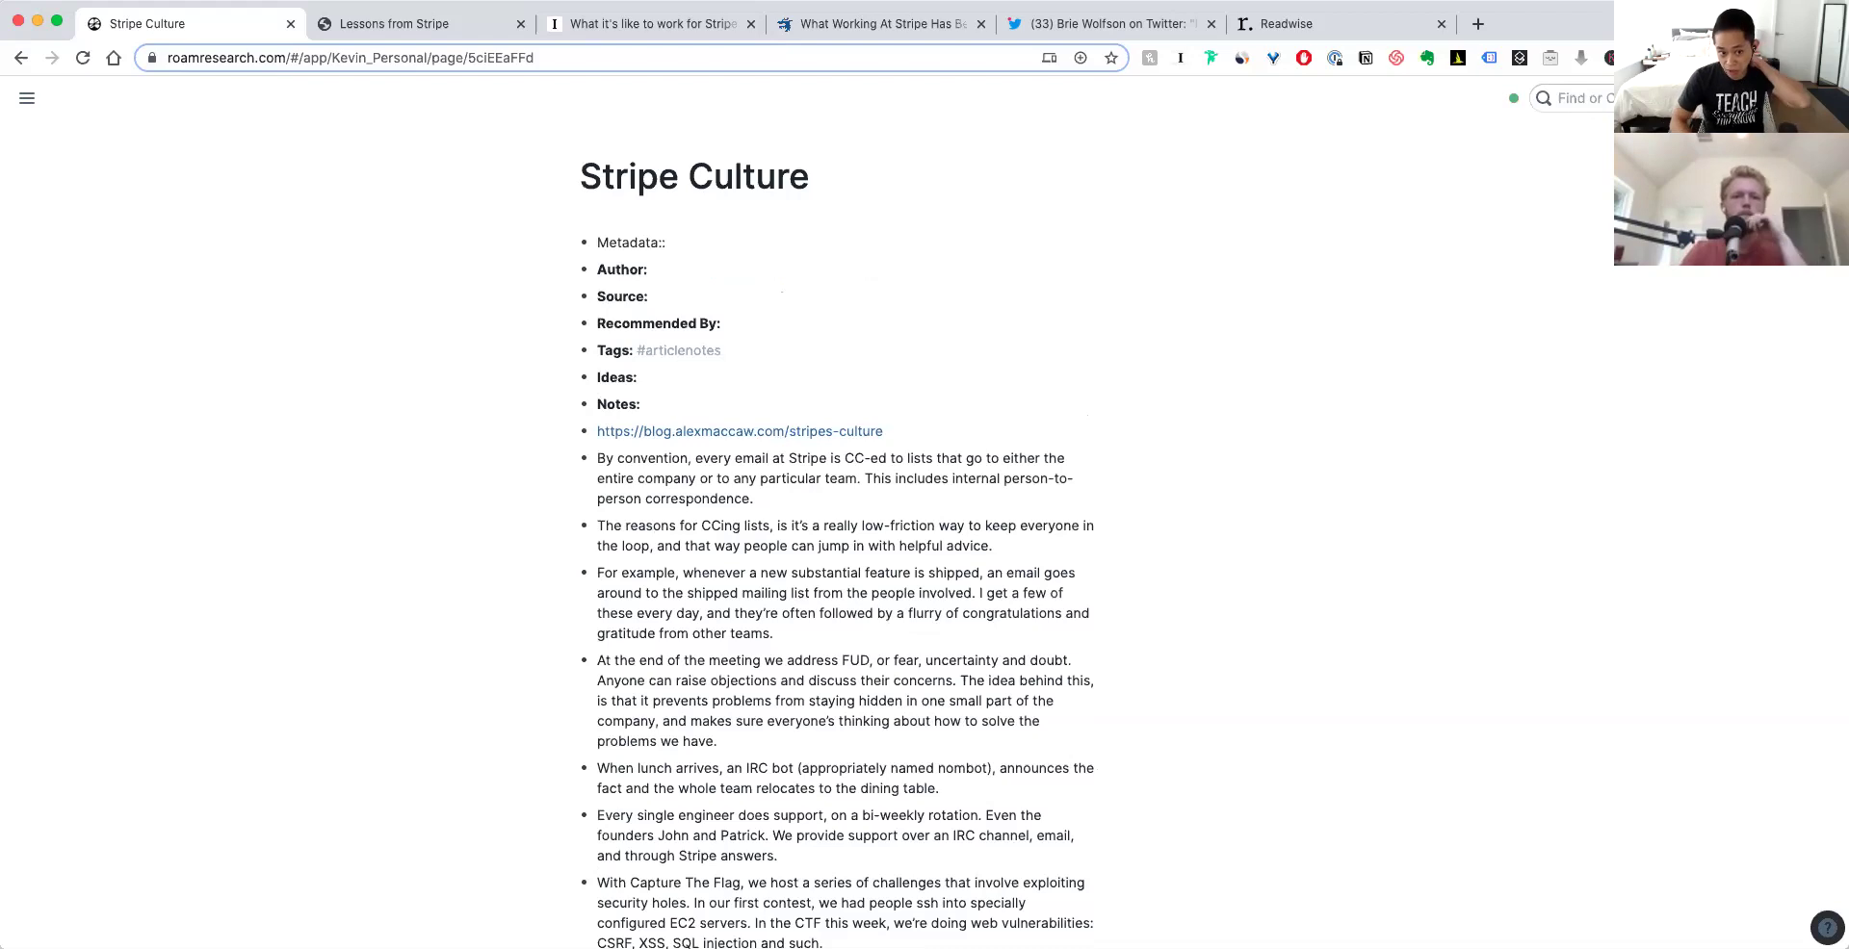
pyautogui.press('Up')
pyautogui.press('super+BackSpace')
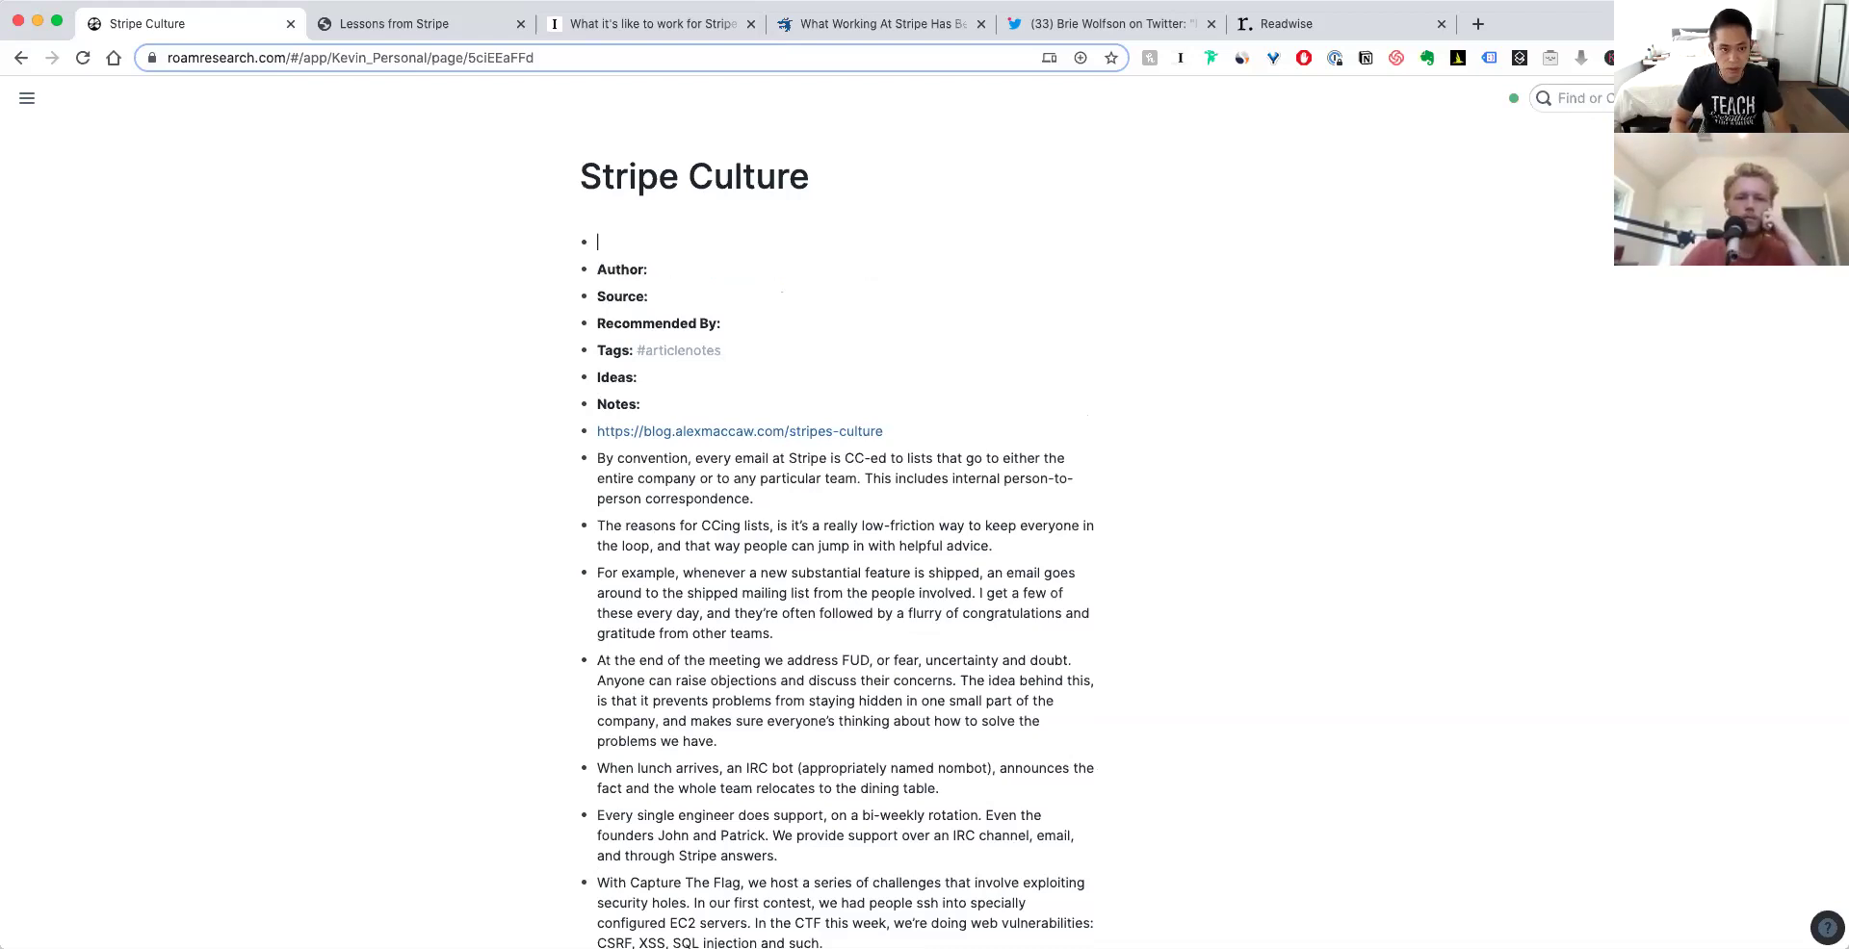
pyautogui.press('Delete')
pyautogui.press('Down')
pyautogui.press('Down')
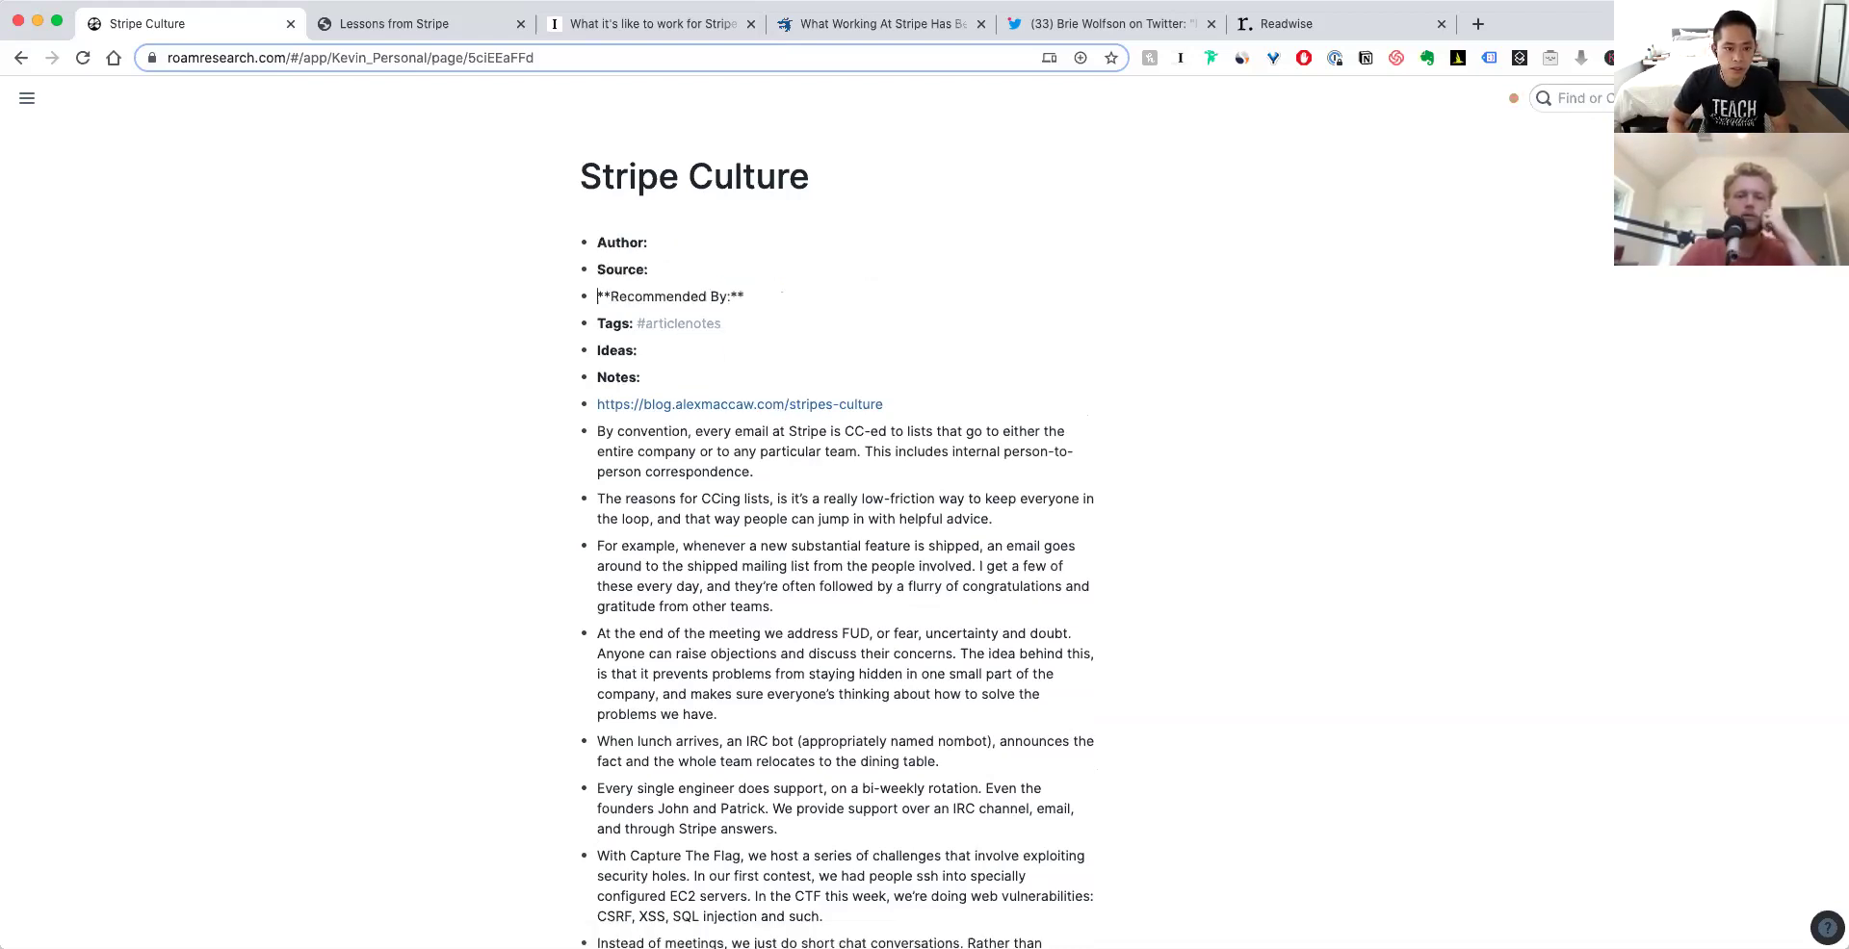
# - Fill the "Author:" field on the Stripe Culture page with a page link to the article's author
pyautogui.press('Up')
pyautogui.press('Up')
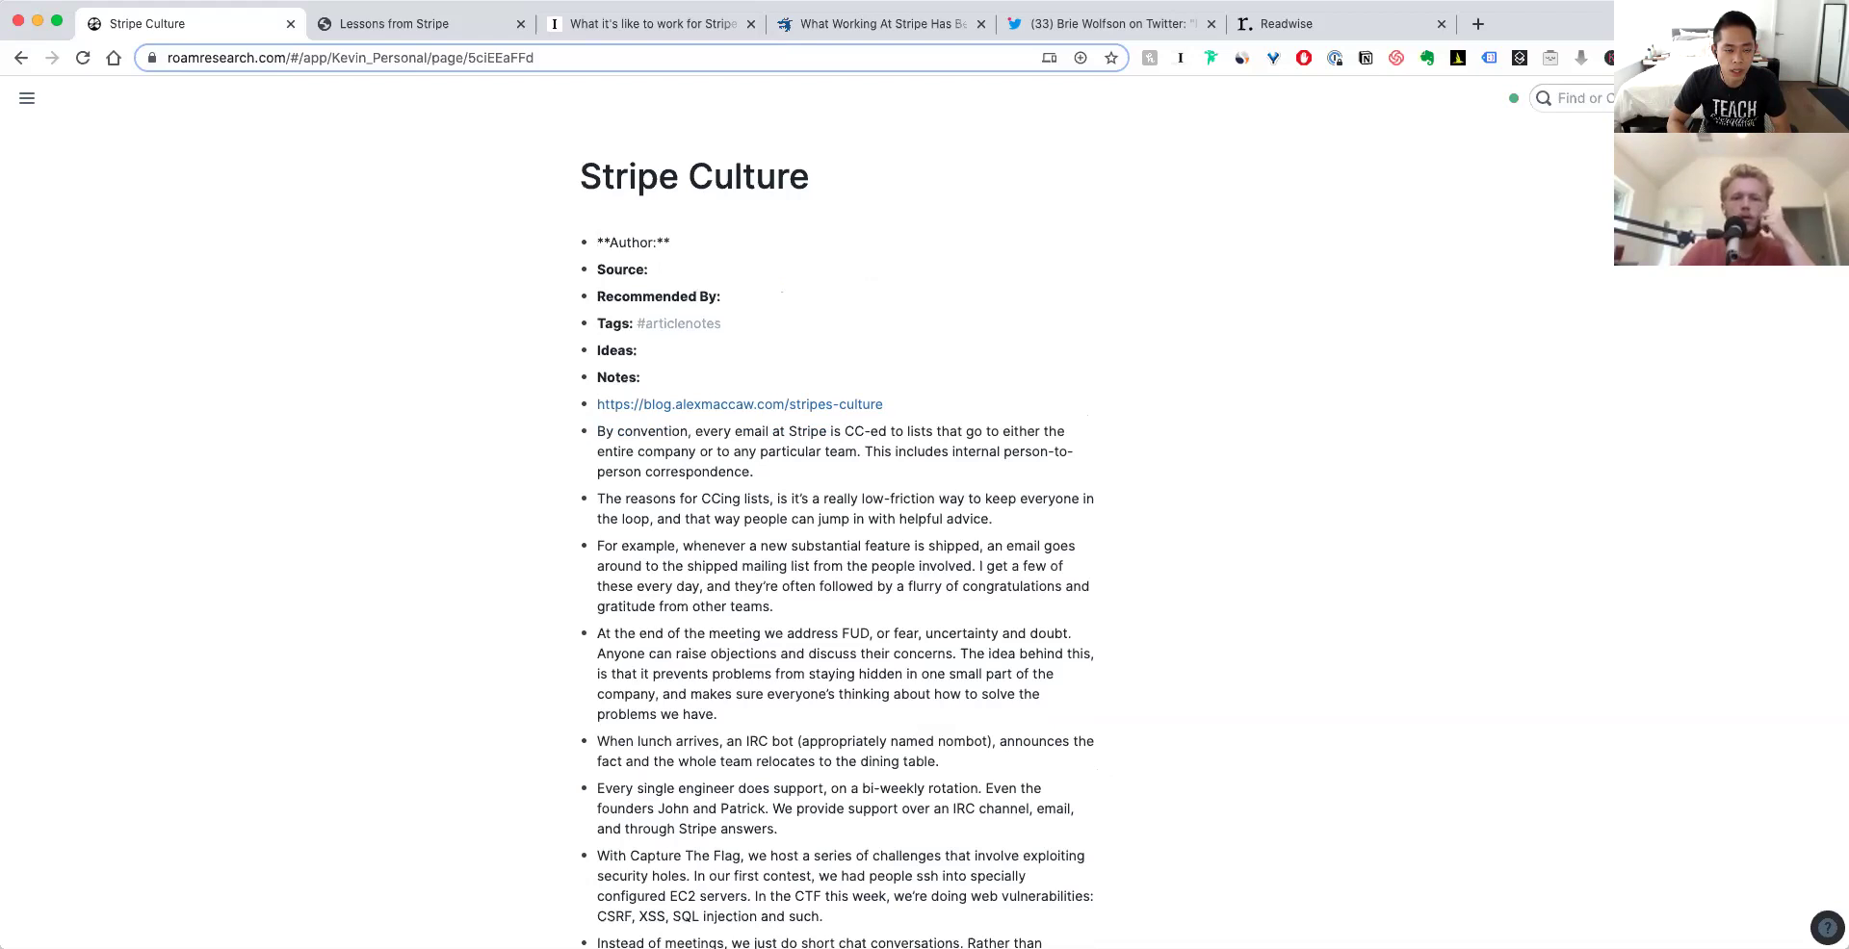
pyautogui.write('[Alex M')
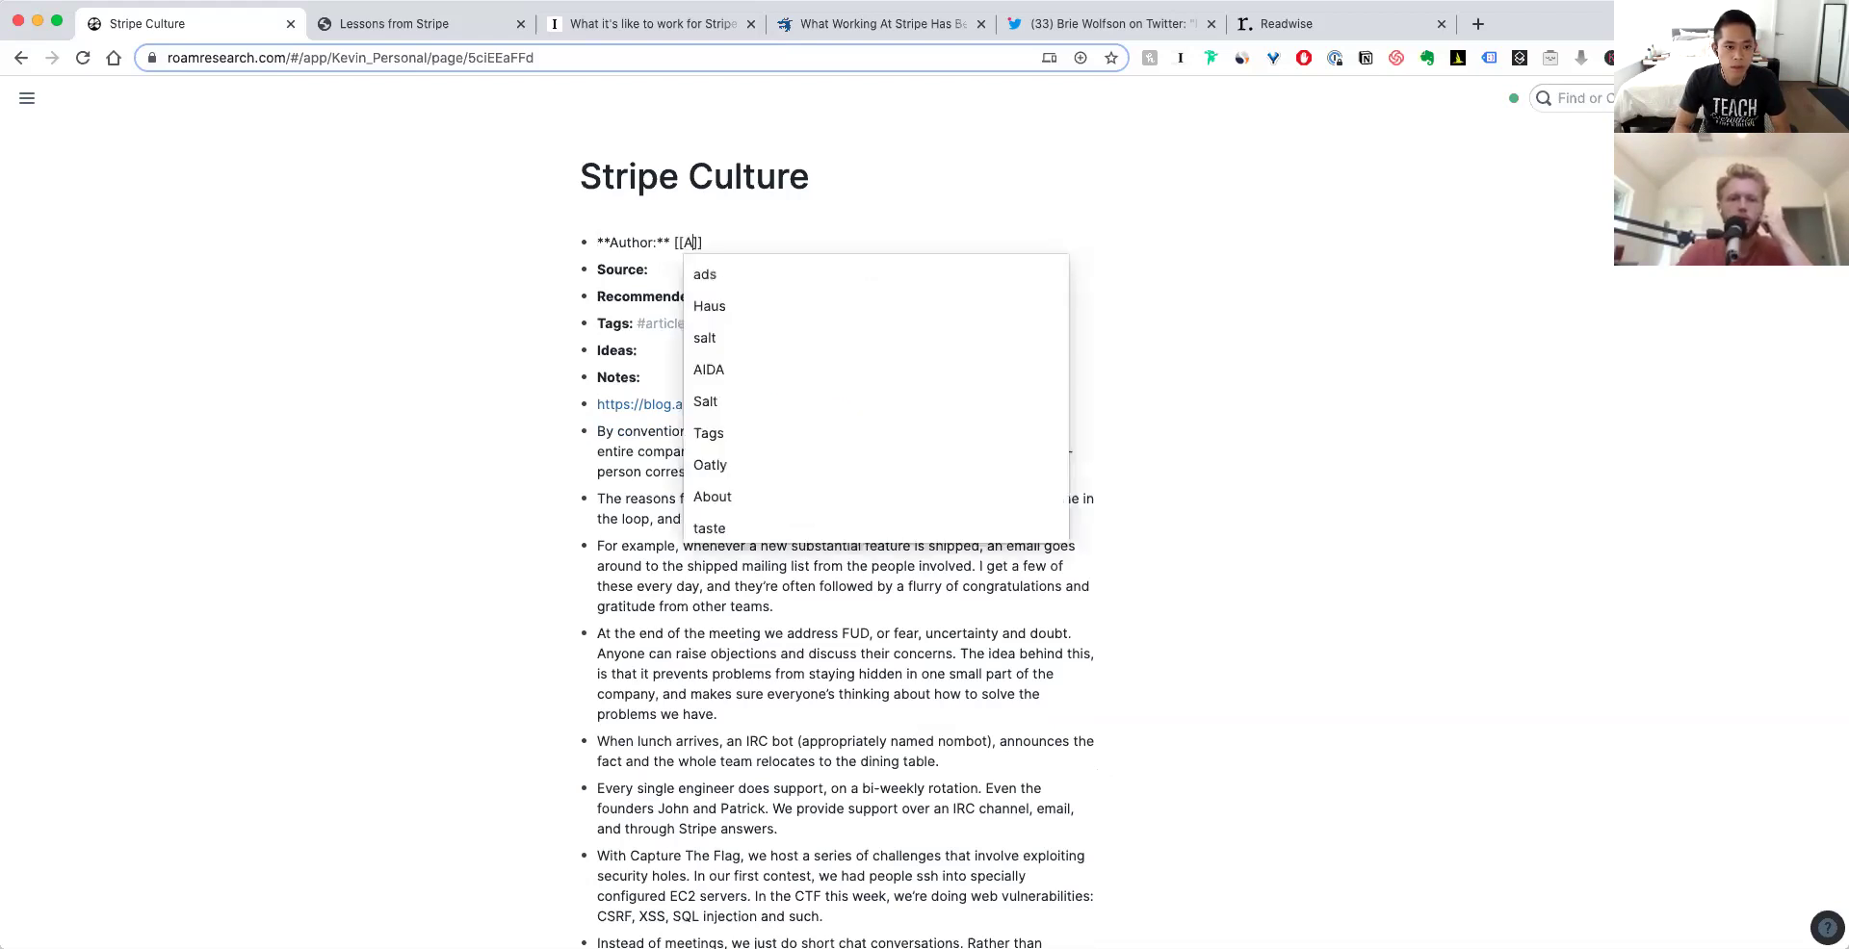
pyautogui.write('c')
pyautogui.press('Return')
pyautogui.press('Down')
pyautogui.press('Down')
pyautogui.press('Down')
pyautogui.press('Down')
pyautogui.press('Down')
pyautogui.press('Down')
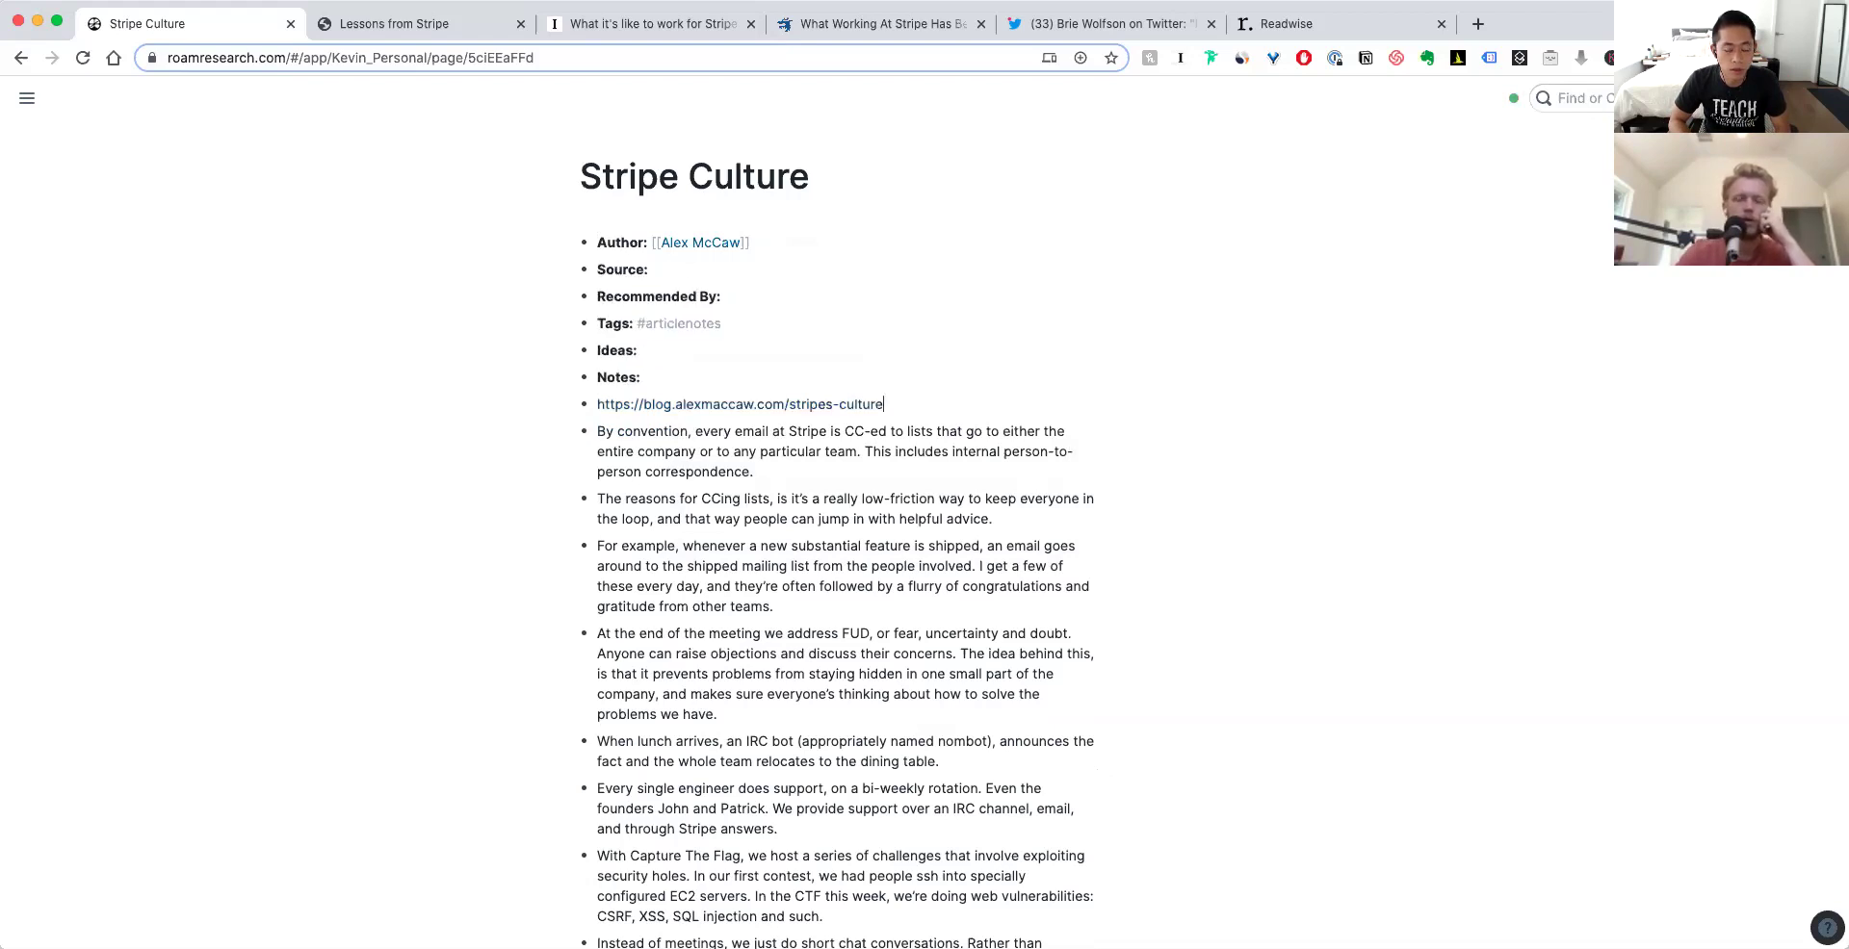
# - Delete the whole metadata template, from "Author:" to "Notes:", above the article link on the Stripe Culture page
pyautogui.press('Up')
pyautogui.press('Up')
pyautogui.press('Up')
pyautogui.press('Up')
pyautogui.press('Down')
pyautogui.press('Down')
pyautogui.press('Down')
pyautogui.press('Down')
pyautogui.press('Up')
pyautogui.press('super+shift+Up')
pyautogui.press('Down')
pyautogui.hotkey('shift', 'Up')
pyautogui.hotkey('shift', 'Up')
pyautogui.hotkey('shift', 'Up')
pyautogui.hotkey('shift', 'Up')
pyautogui.hotkey('shift', 'Up')
pyautogui.hotkey('shift', 'Up')
pyautogui.press('BackSpace')
pyautogui.click(909, 384)
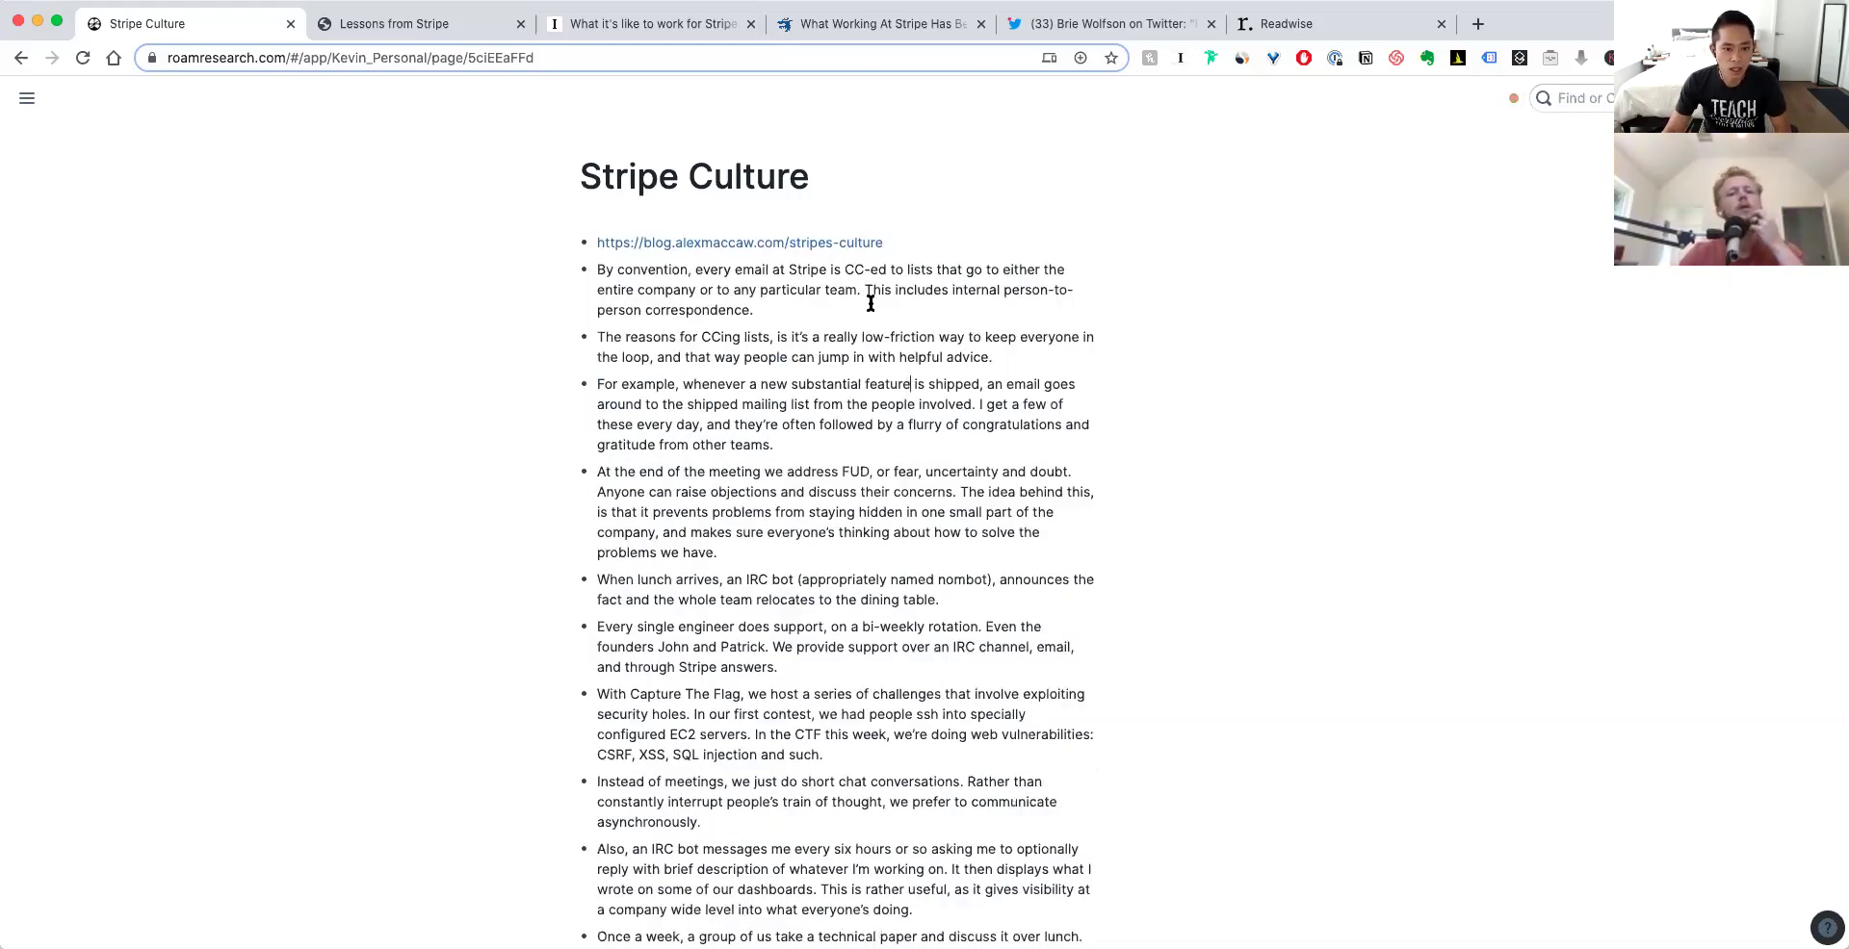
# - Look over the article's highlights on the Stripe Culture page and select the article link above them
pyautogui.scroll(-6, 870, 303)
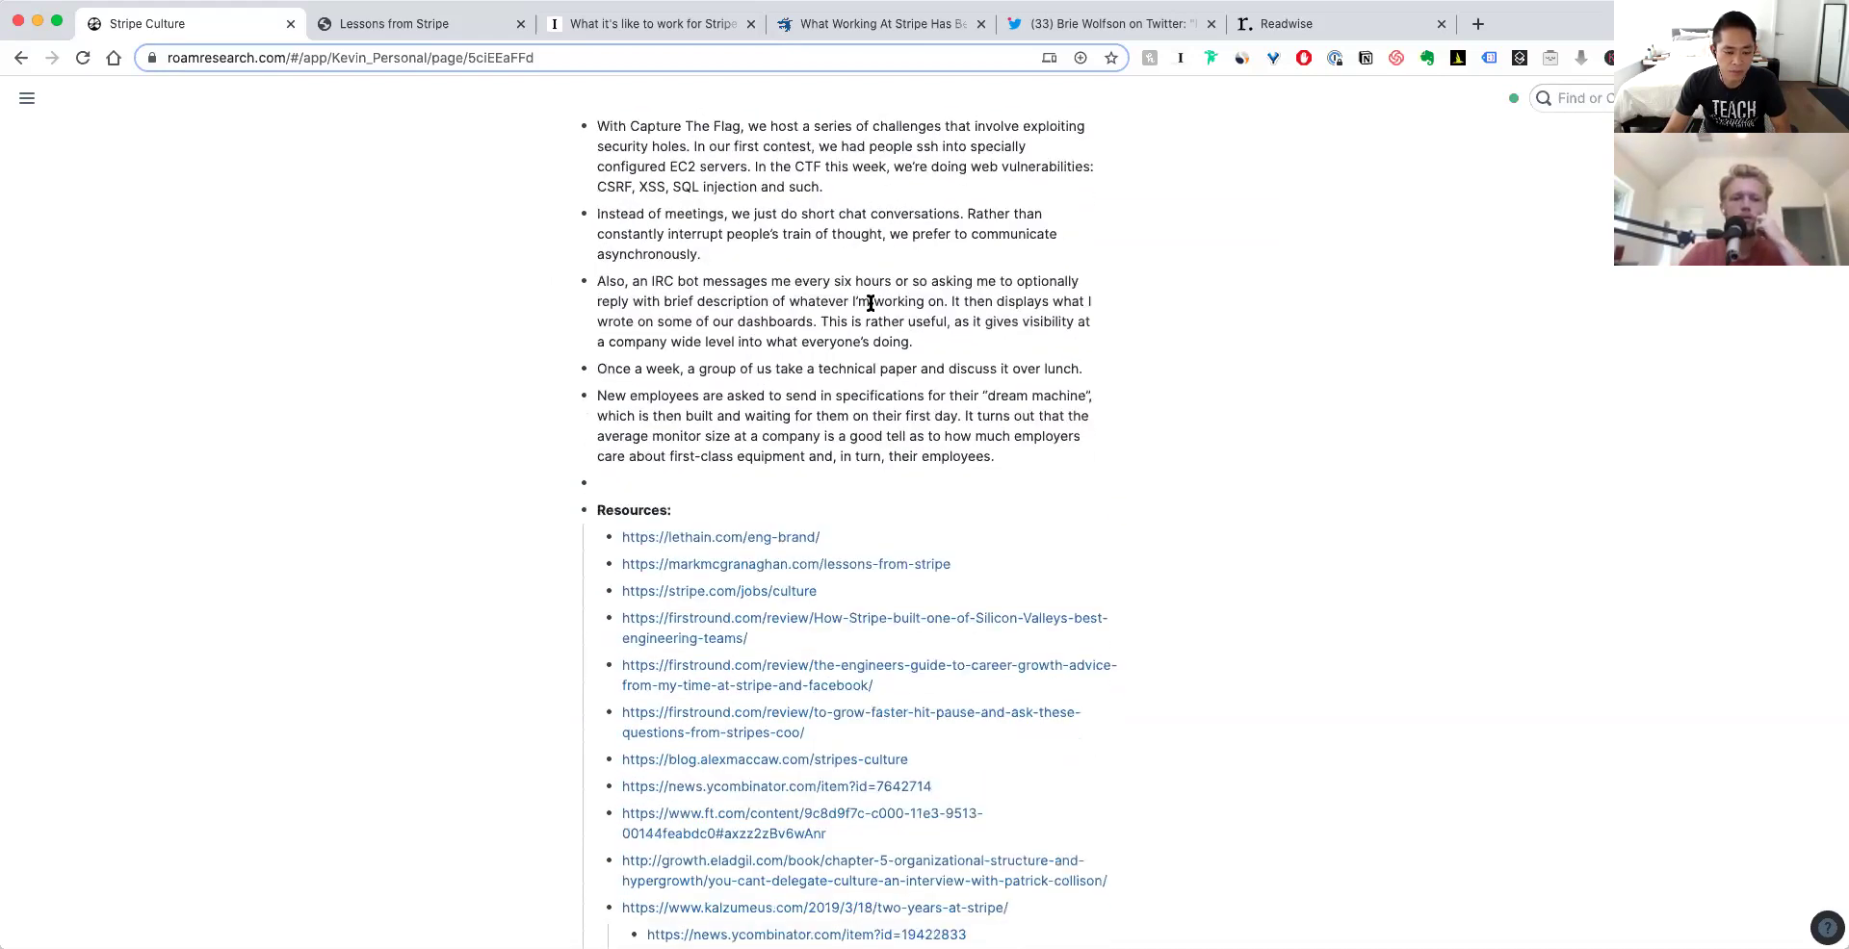
pyautogui.scroll(-8, 870, 303)
pyautogui.scroll(13, 871, 306)
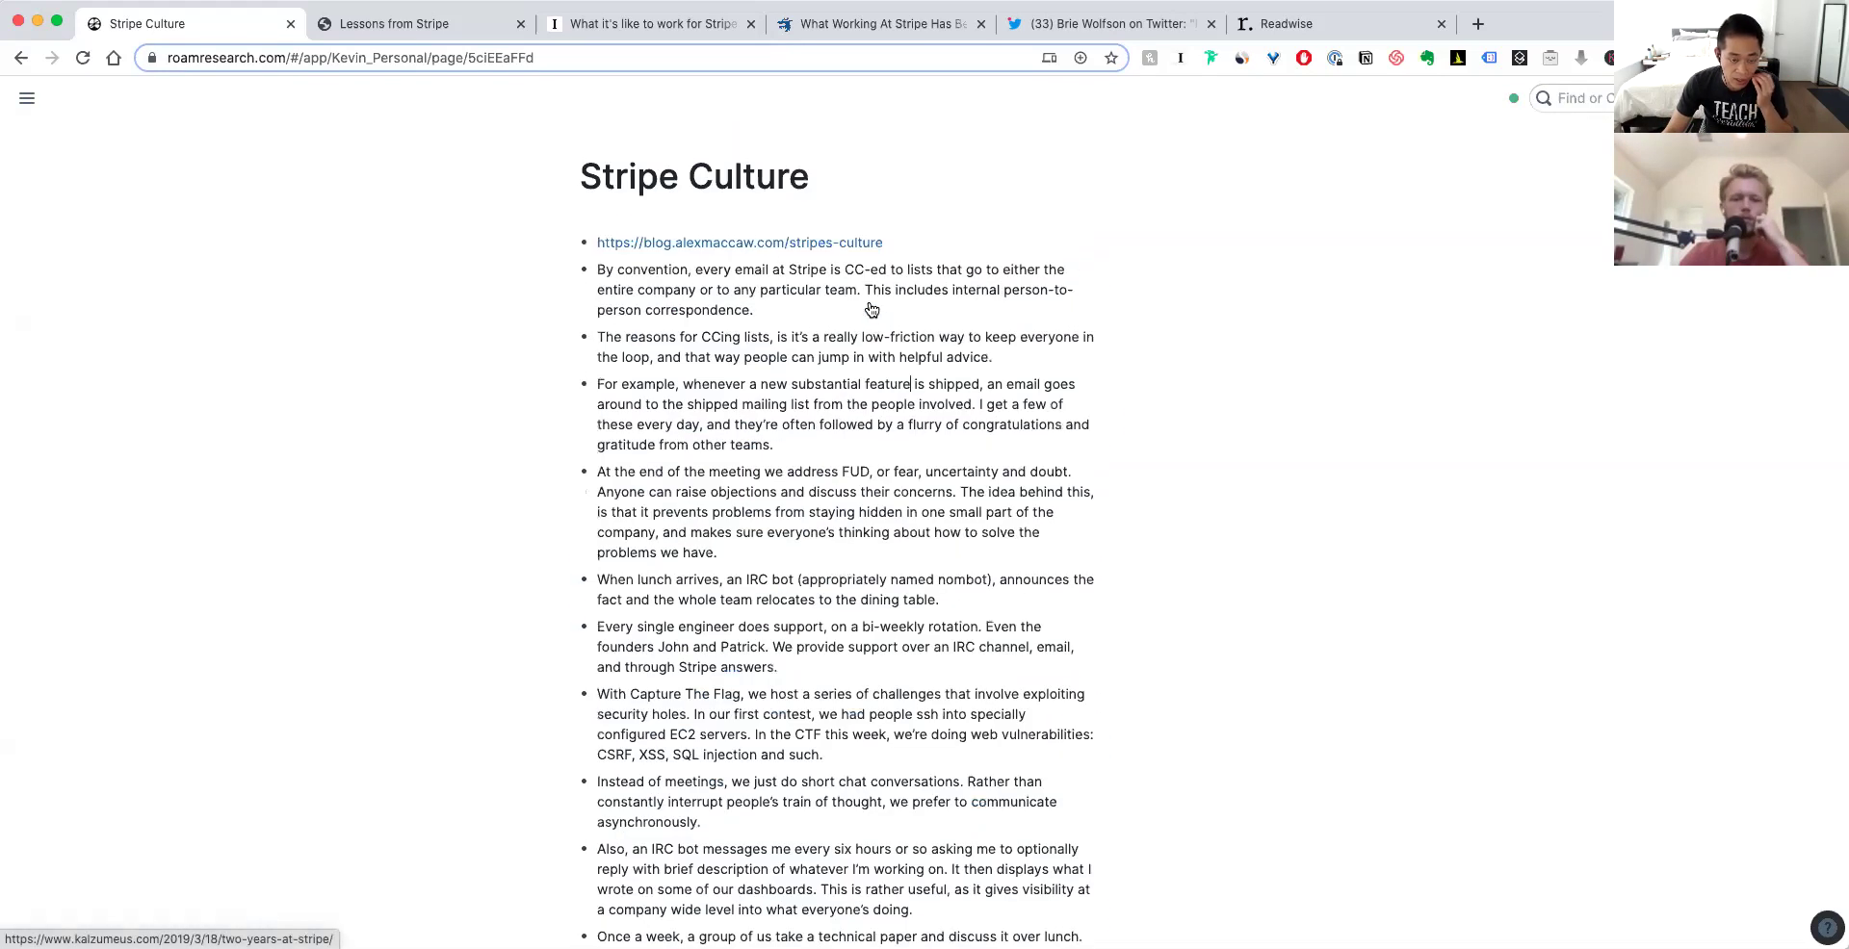
pyautogui.click(921, 302)
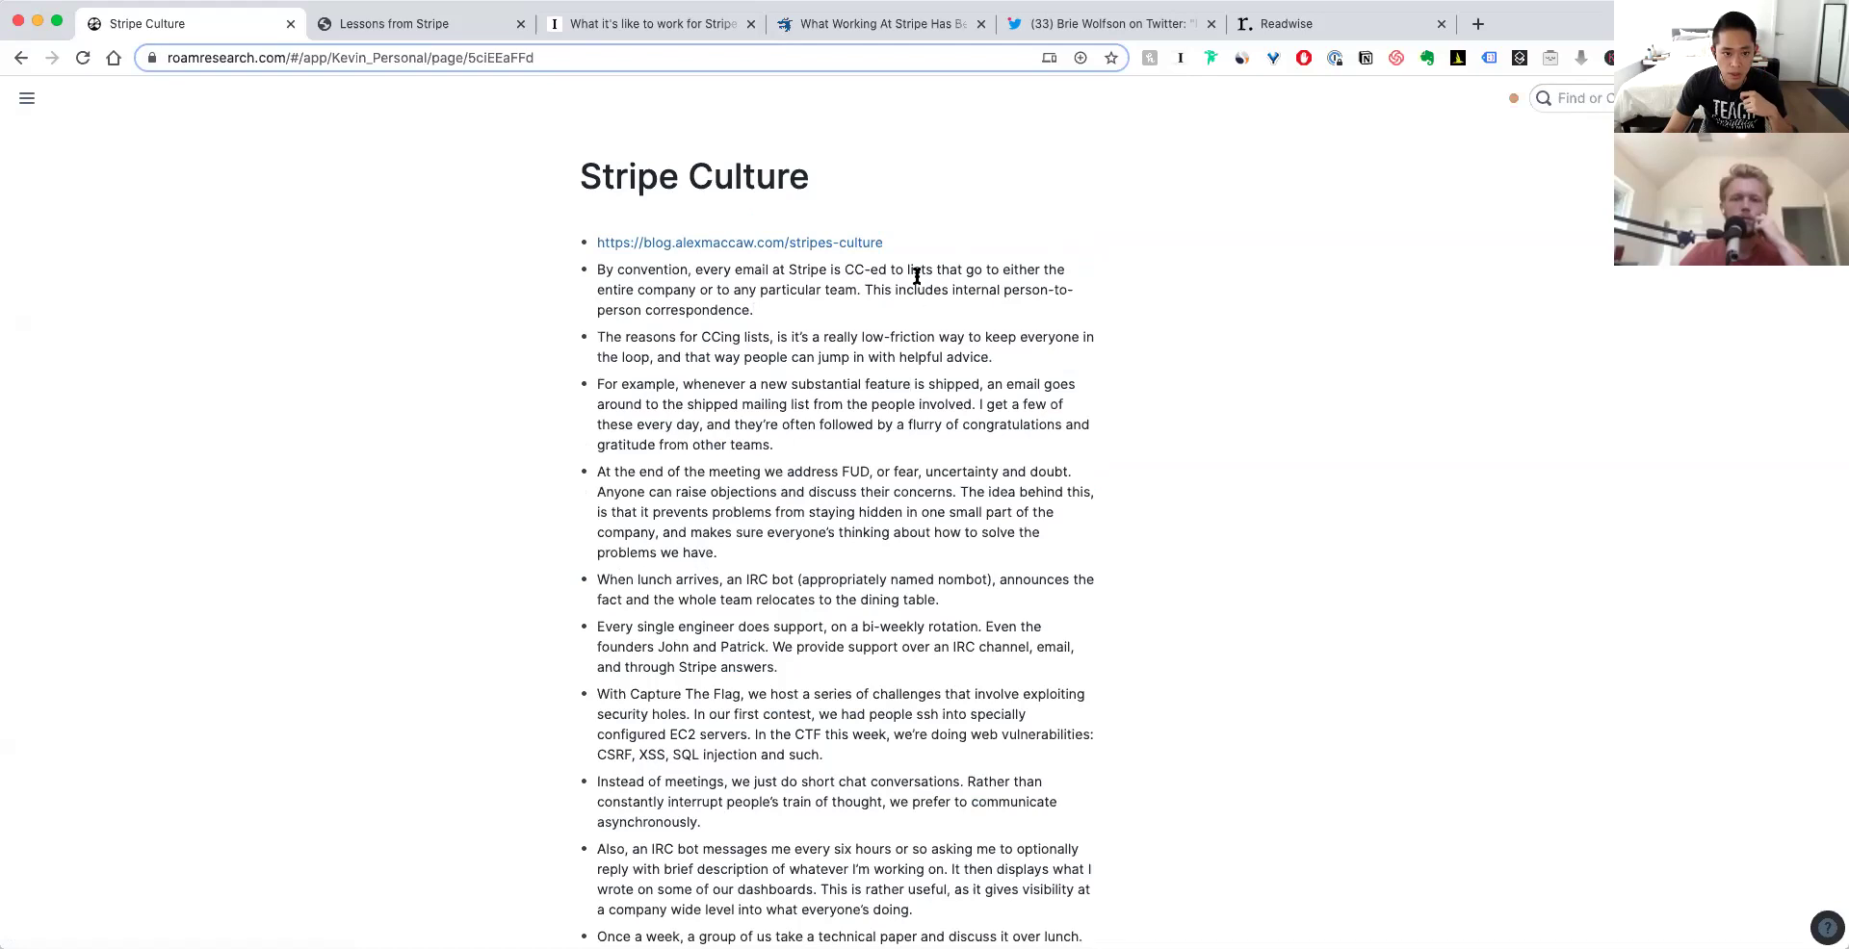
pyautogui.tripleClick(1065, 252)
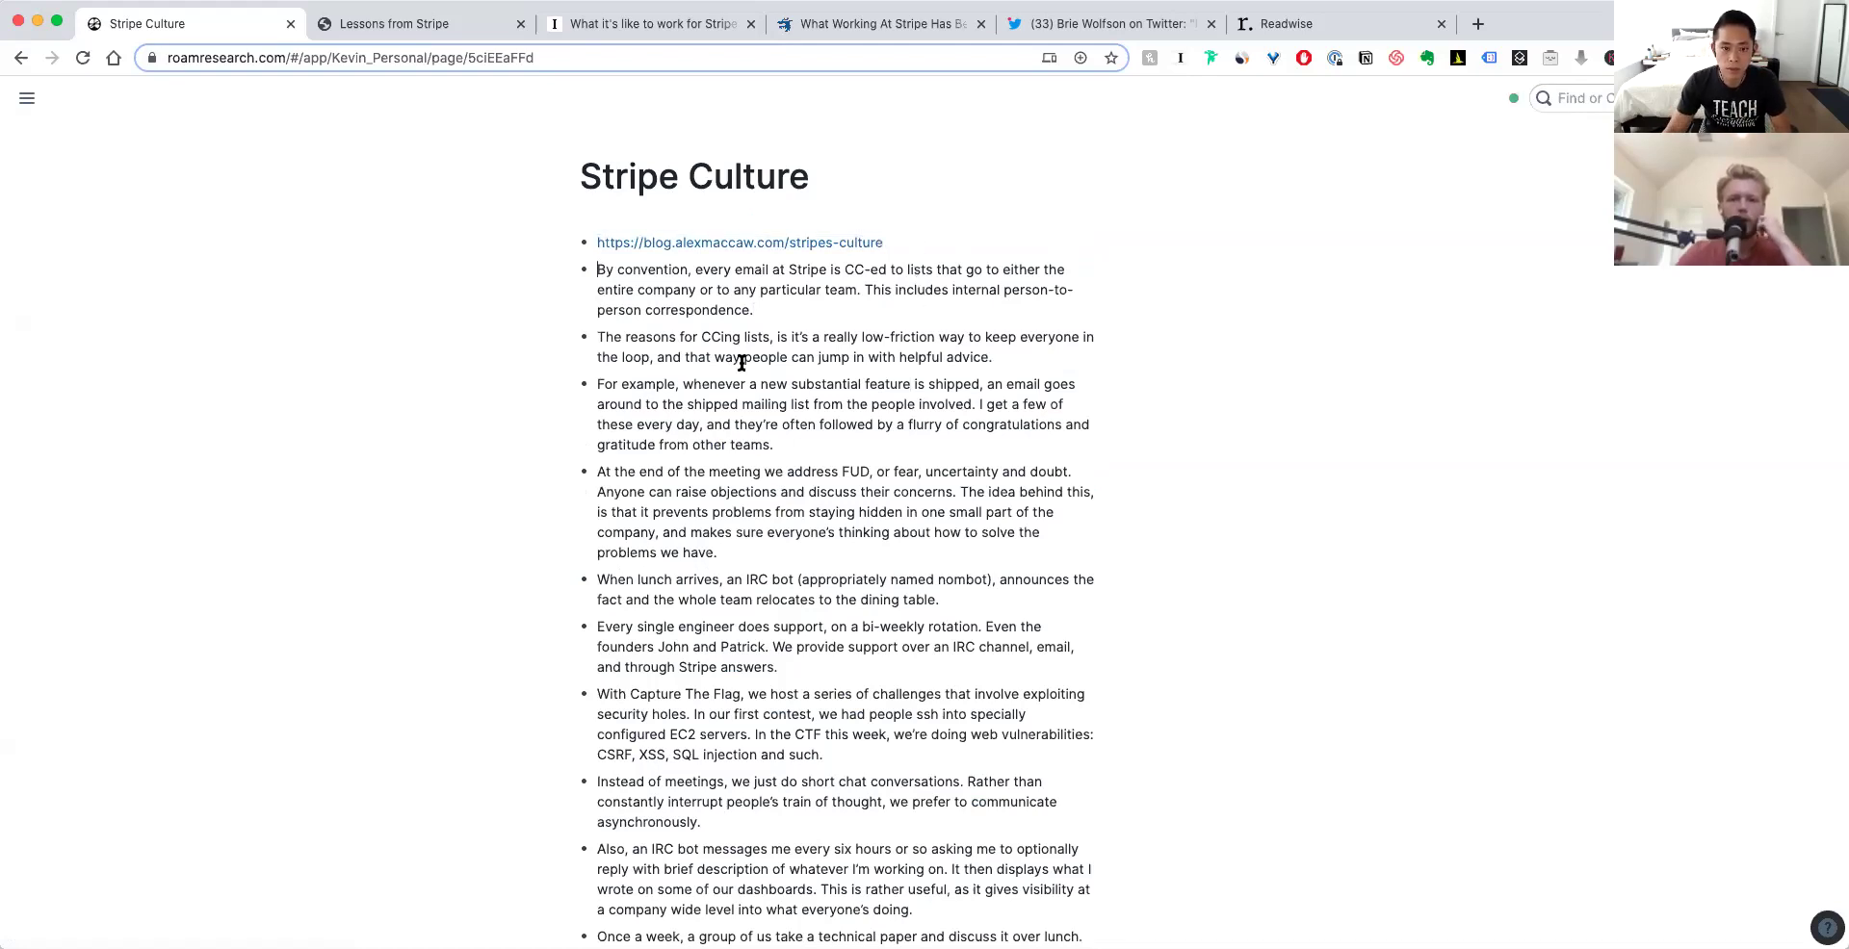
pyautogui.scroll(-5, 742, 376)
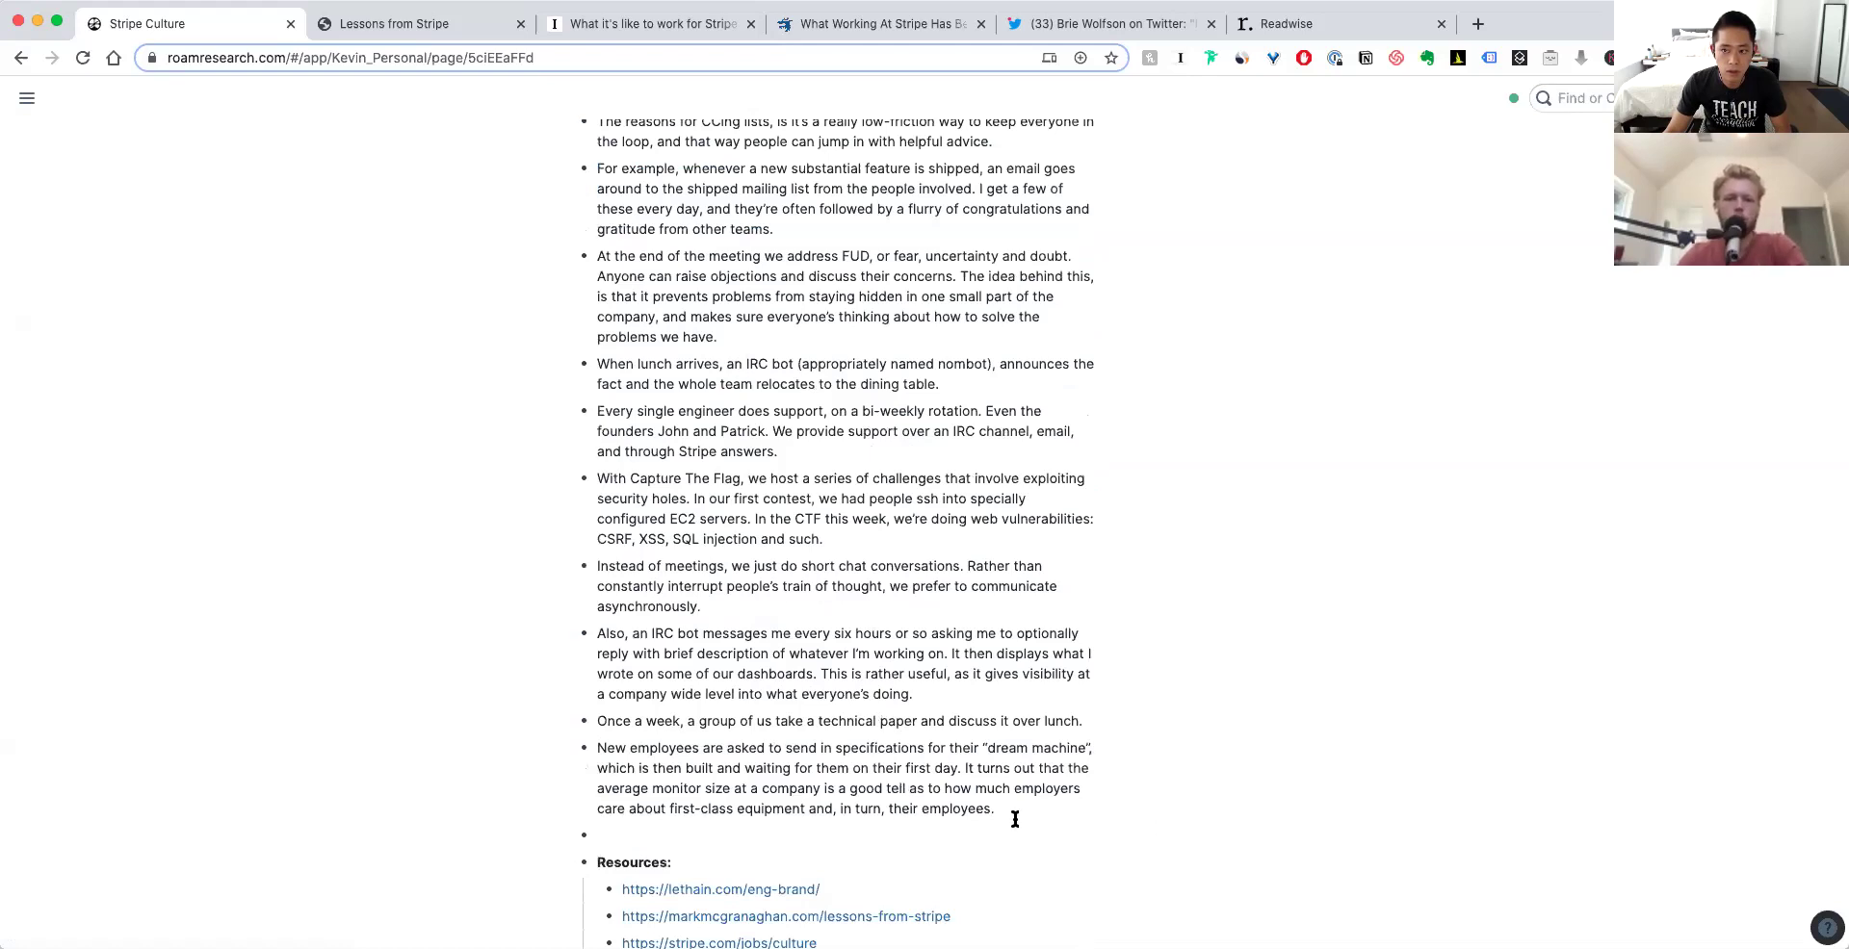
pyautogui.scroll(5, 1014, 819)
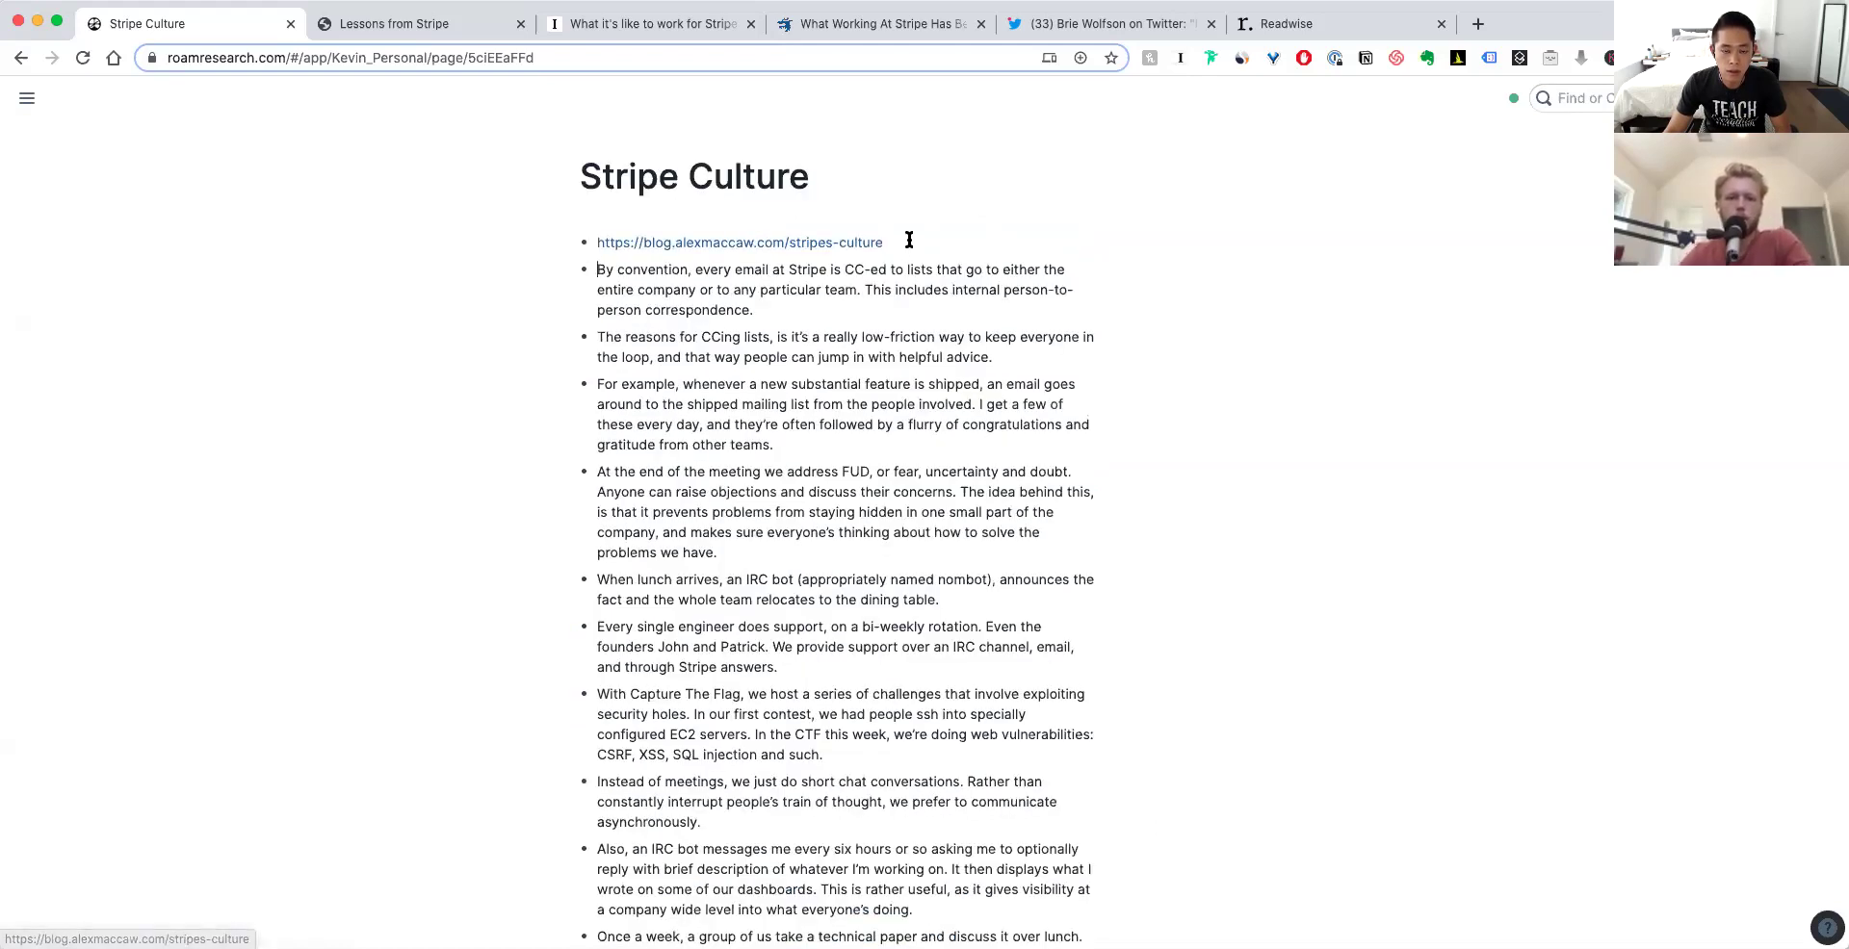
pyautogui.moveTo(904, 242); pyautogui.dragTo(438, 224)
pyautogui.click(775, 289)
# - In the August 12th, 2020 daily note, add a page link named with the author's name plus "Stripe Culture" and open it
pyautogui.moveTo(26, 97)
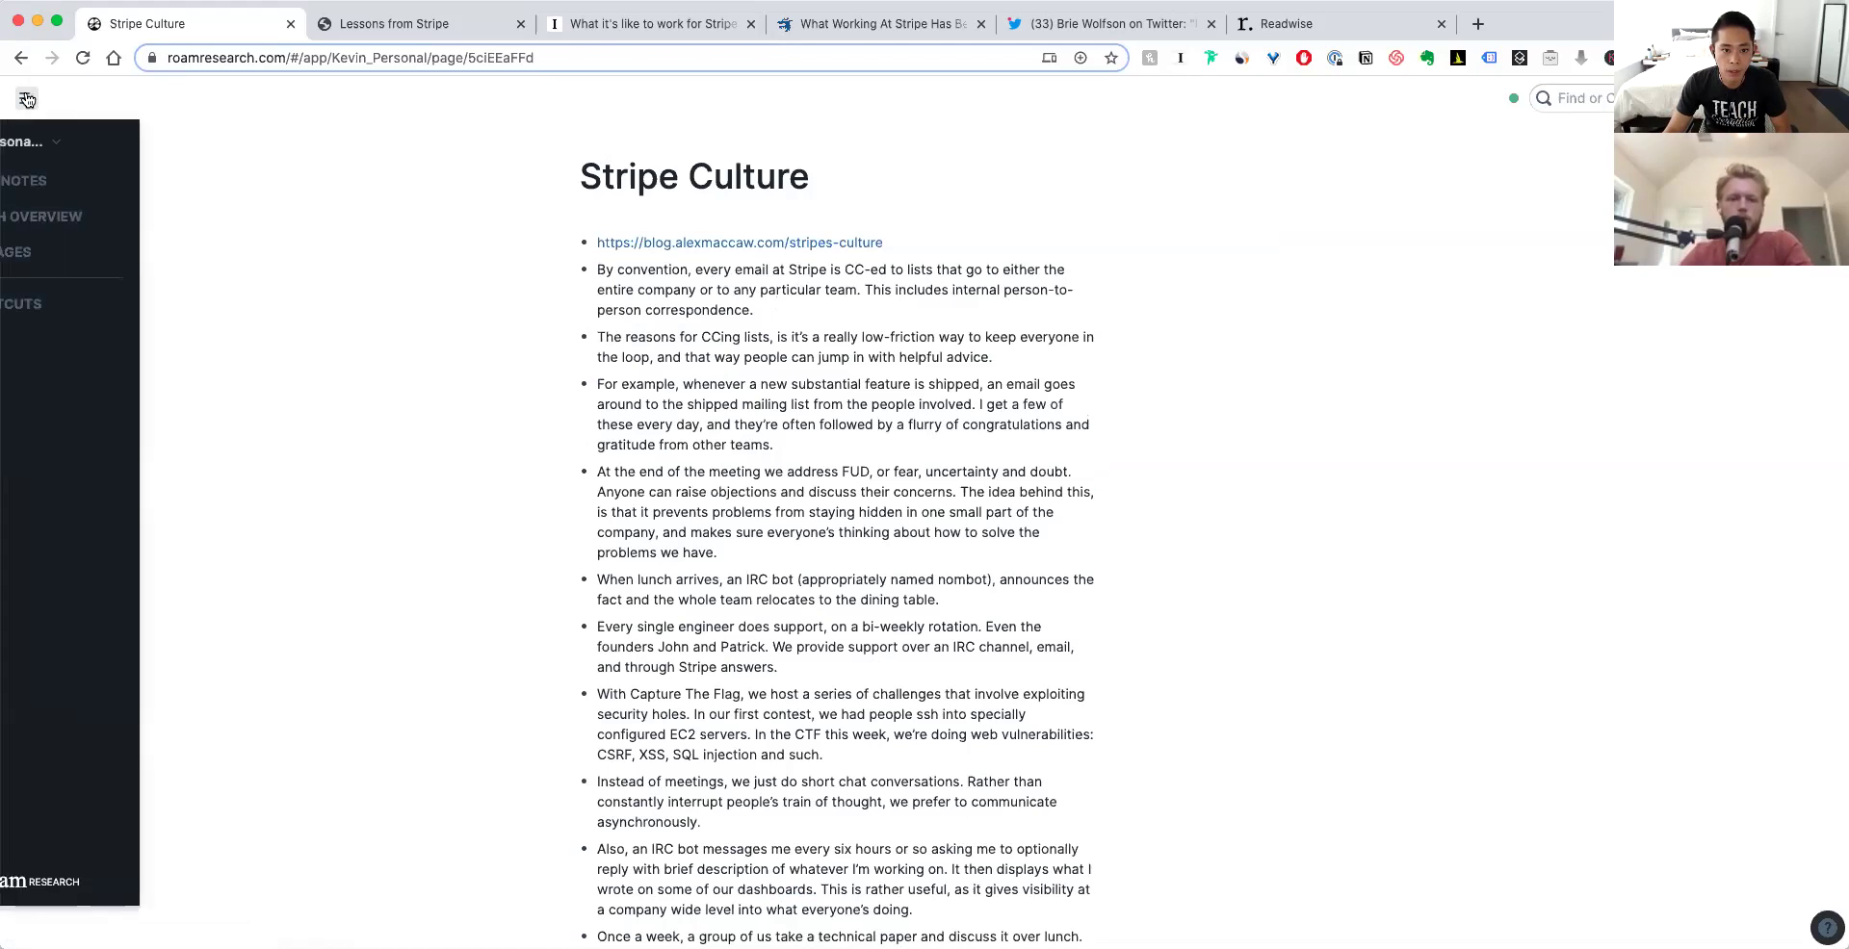
pyautogui.click(147, 193)
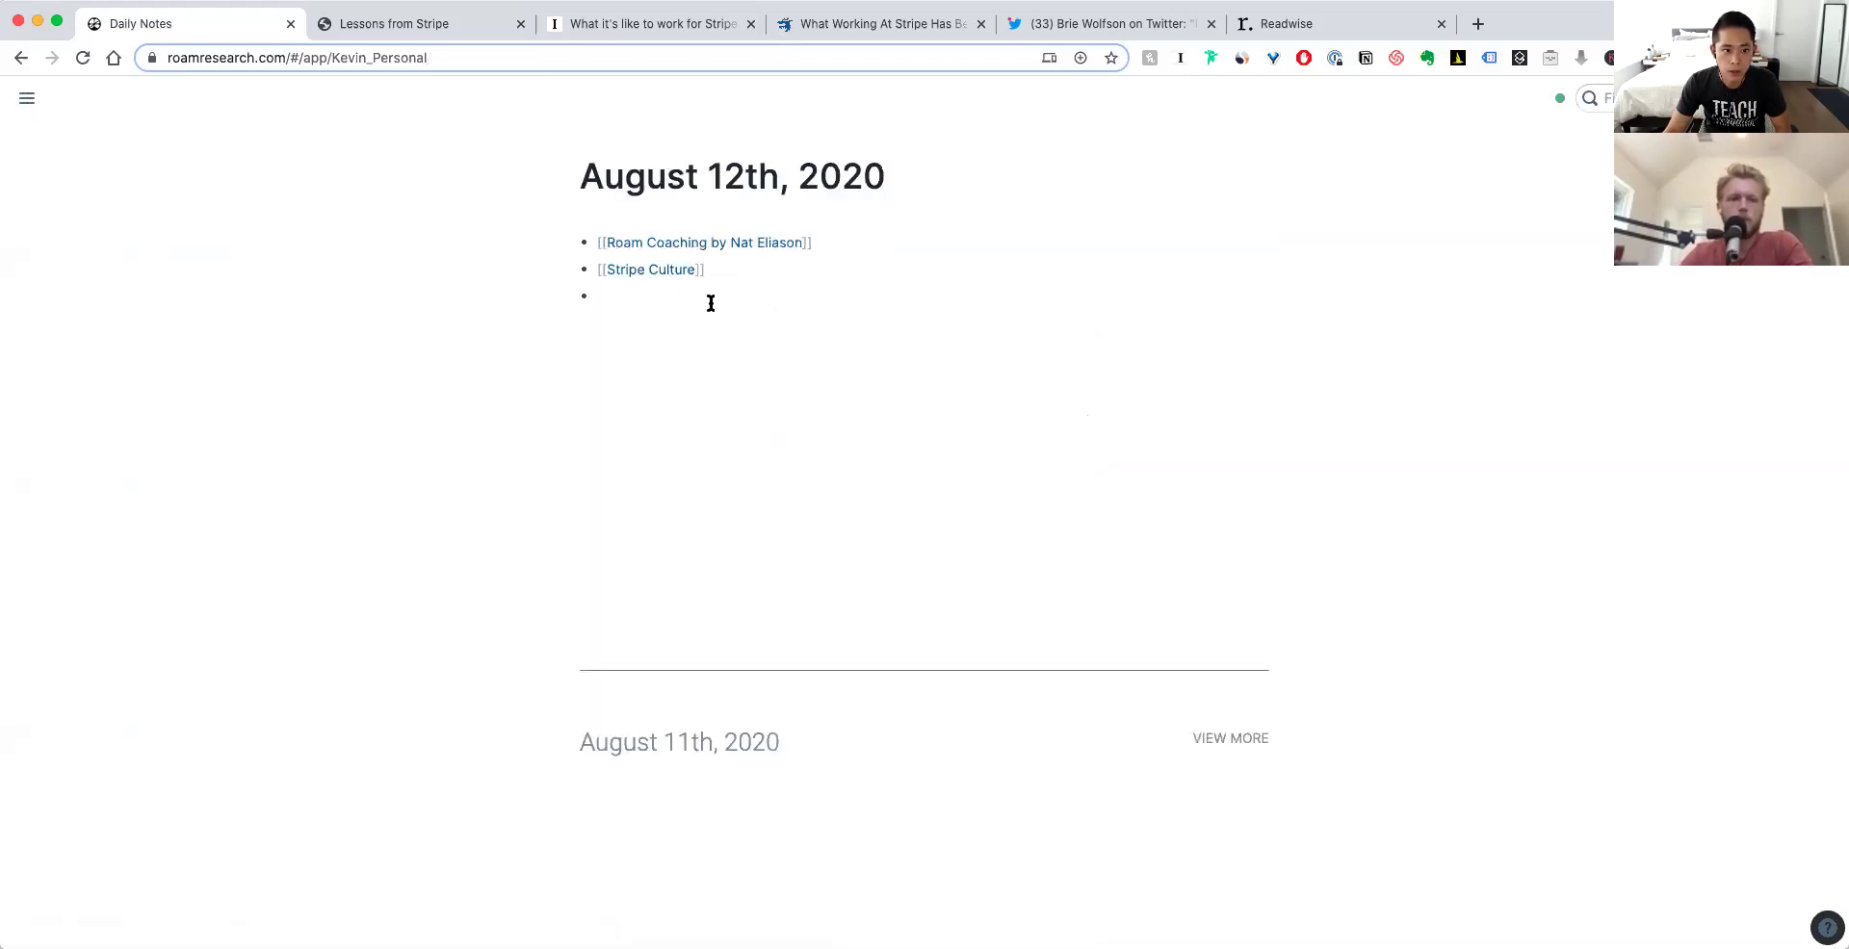
pyautogui.write('Alex McCaw S')
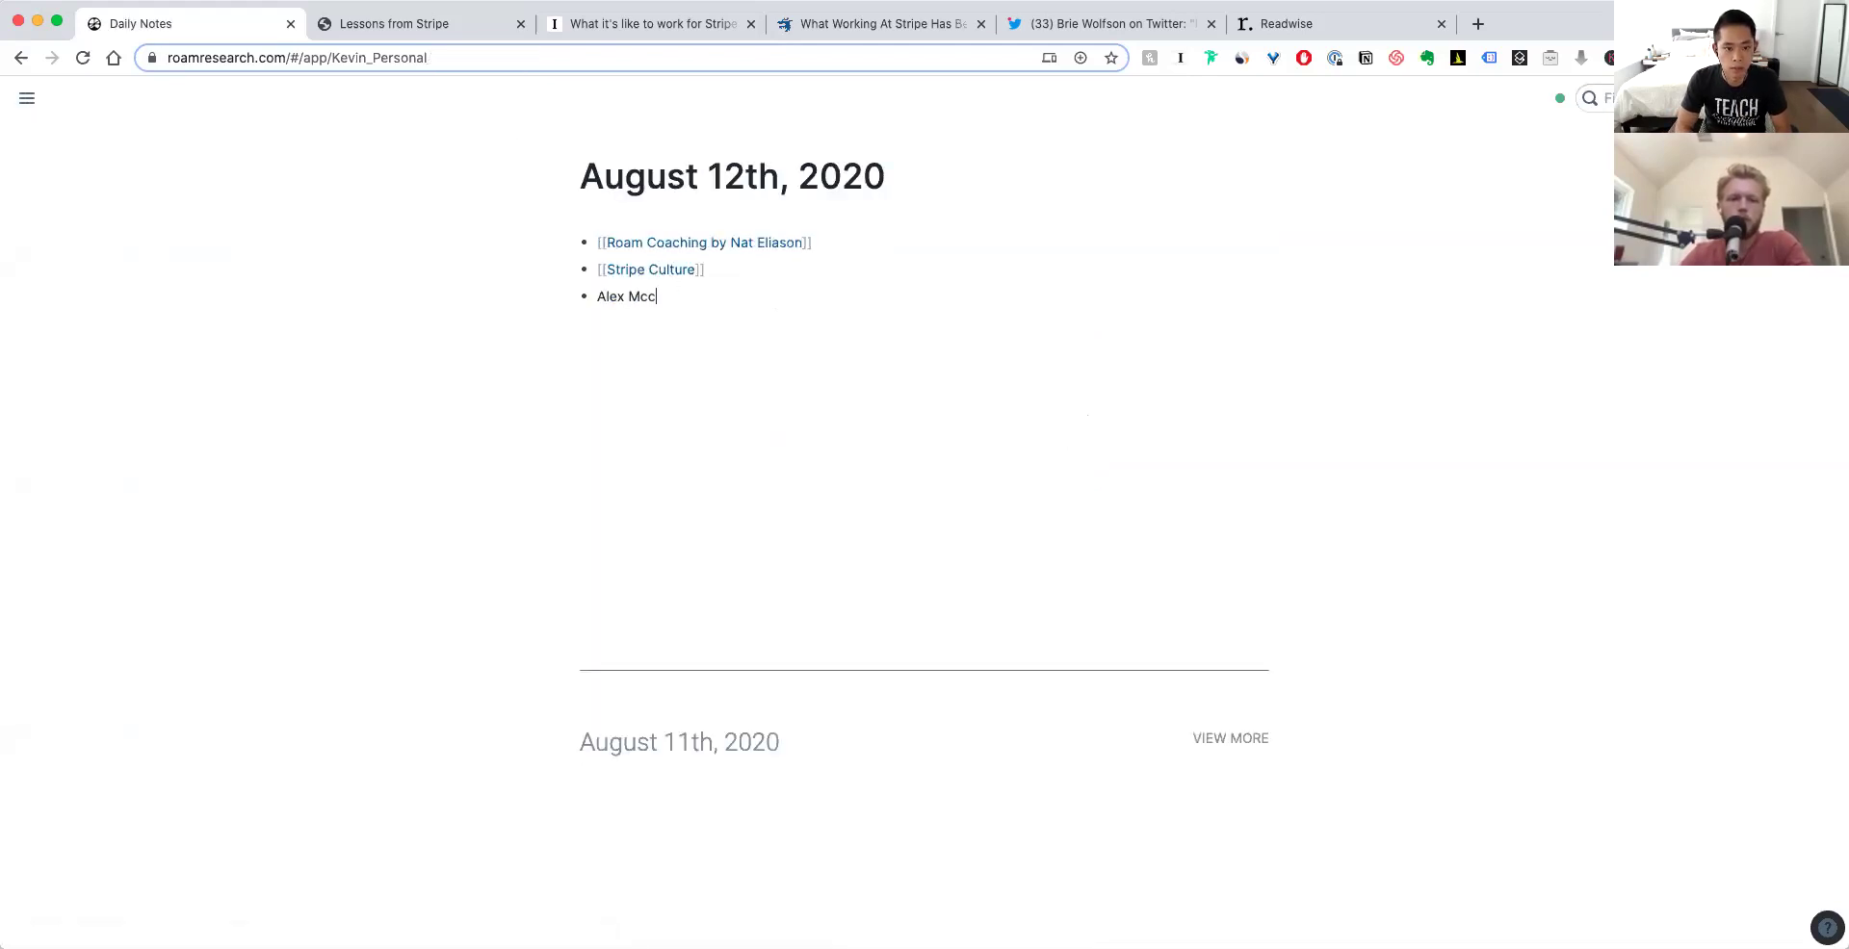
pyautogui.write('tripe Culture')
pyautogui.press('super+a')
pyautogui.write('[[')
pyautogui.press('Return')
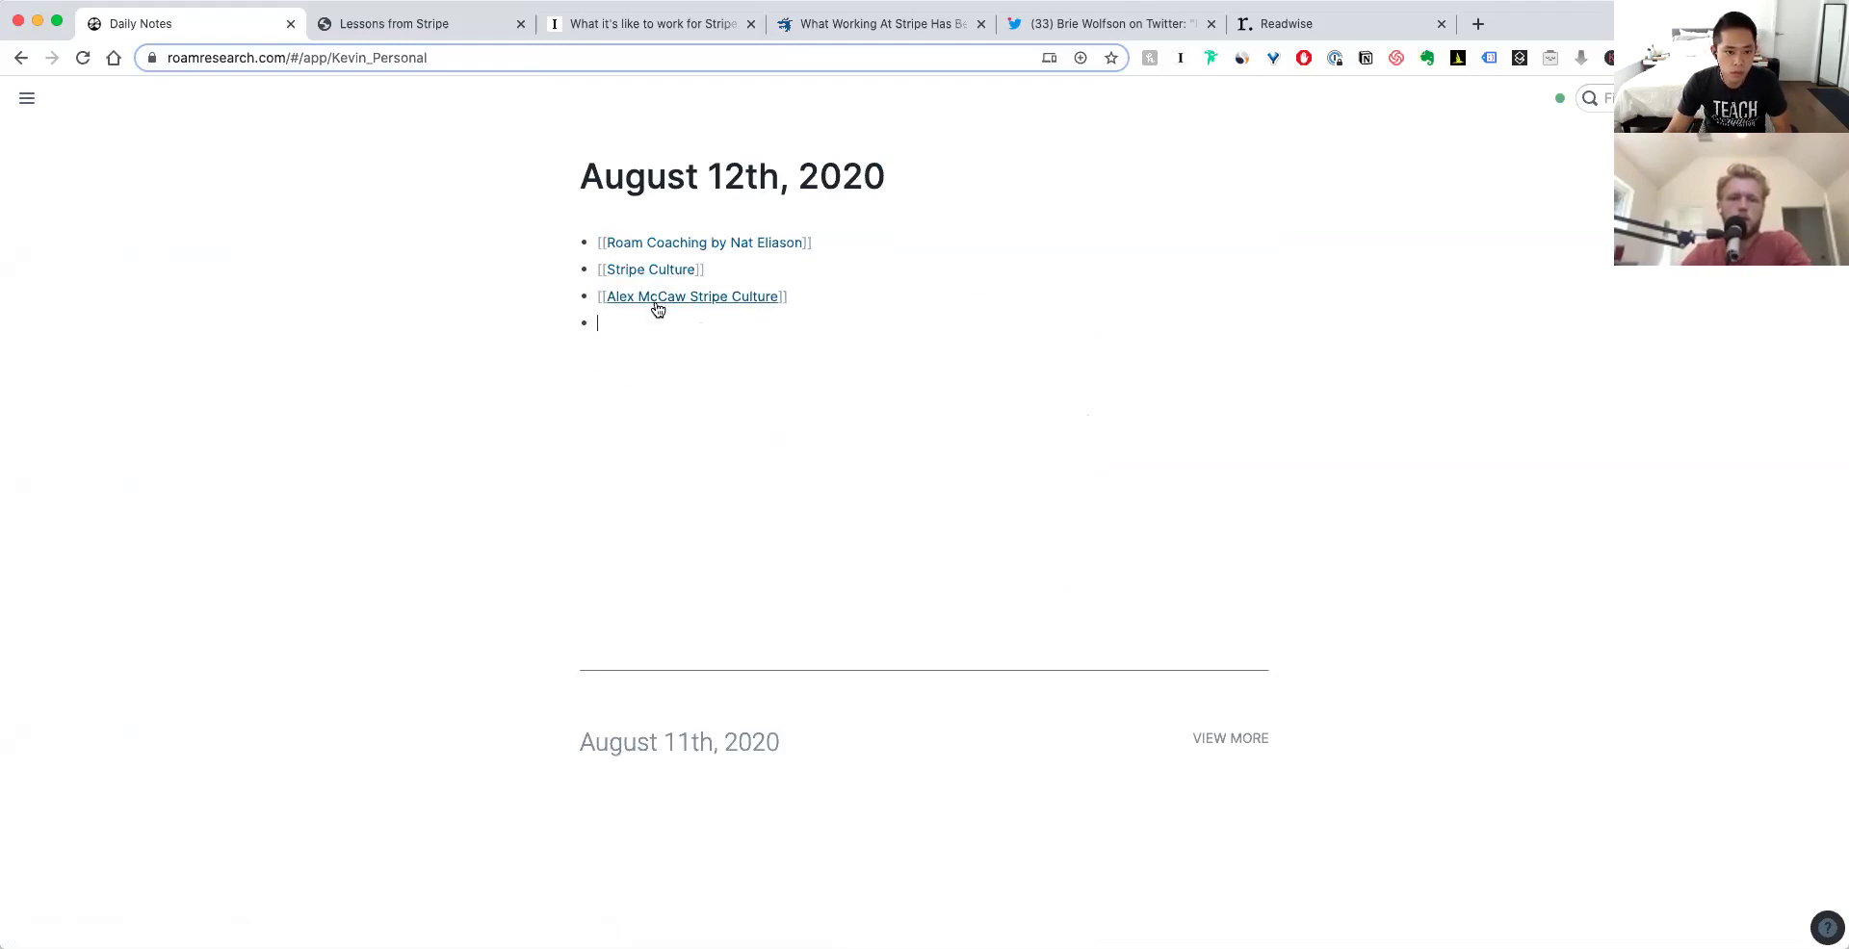
pyautogui.click(654, 299)
# - Insert the article metadata template with the ;art snippet on the new page and delete its "Metadata::" block
pyautogui.click(681, 238)
pyautogui.write(';art')
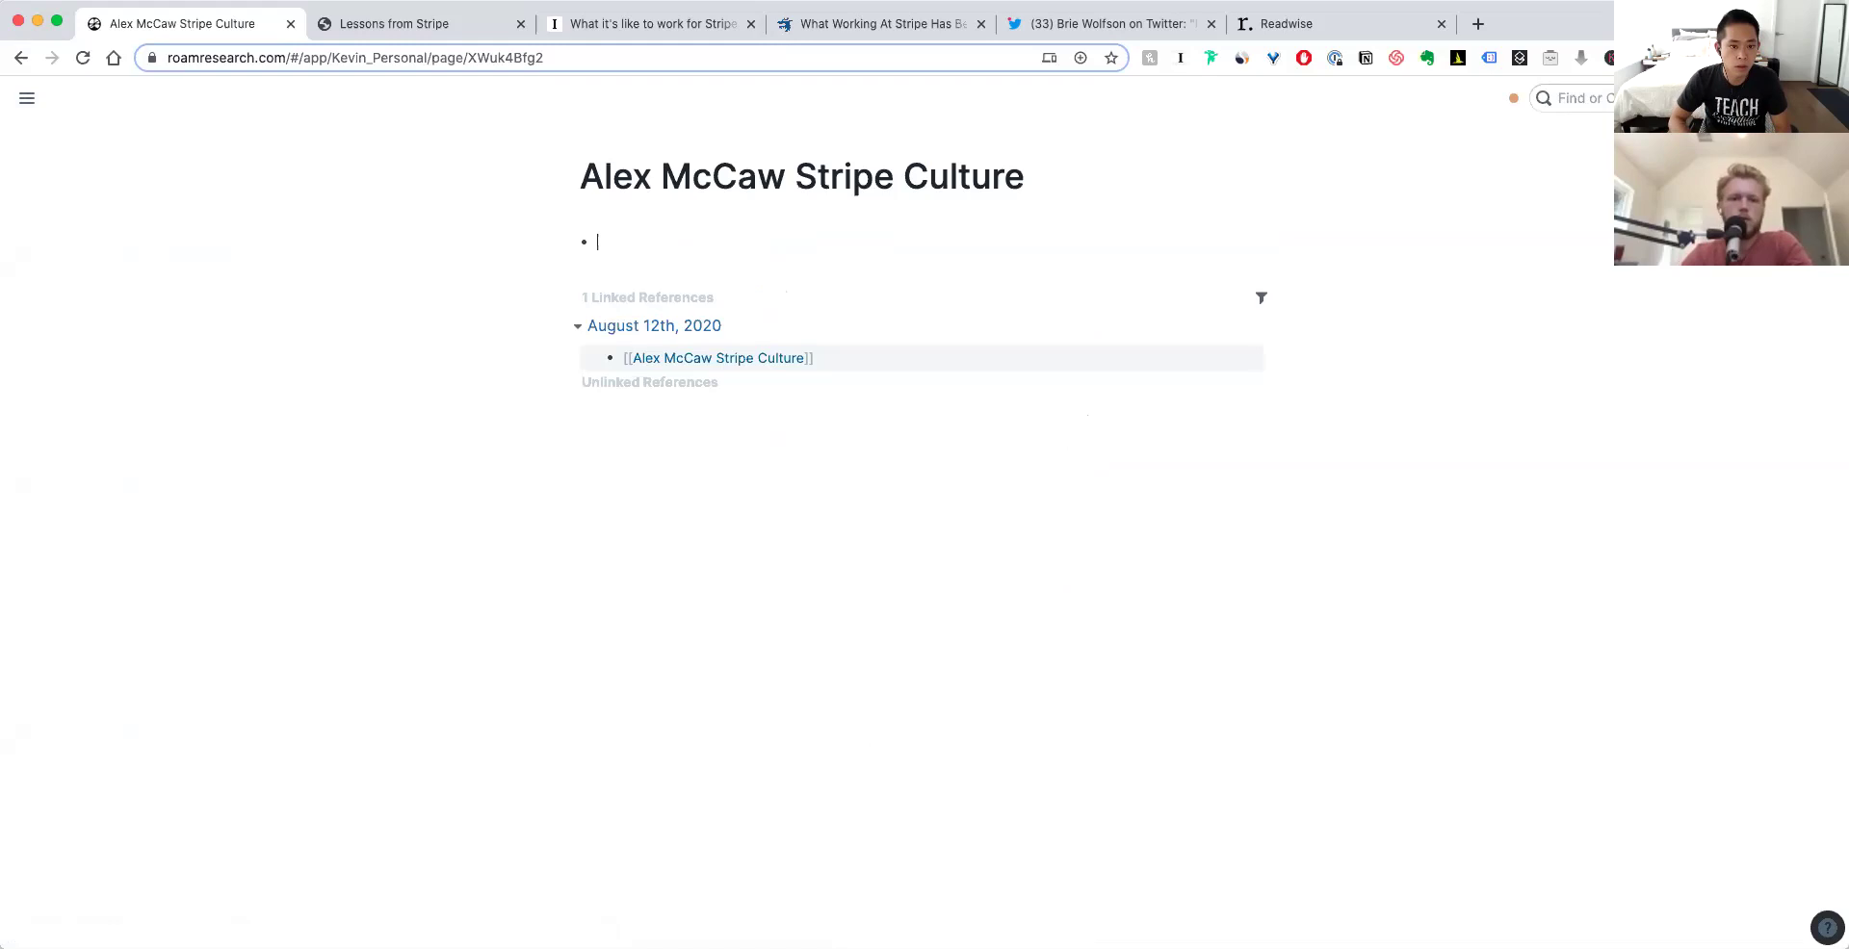
pyautogui.hotkey('shift', 'Up')
pyautogui.press('BackSpace')
pyautogui.press('Down')
pyautogui.press('Down')
pyautogui.press('Down')
pyautogui.press('Down')
pyautogui.press('Down')
pyautogui.press('Return')
pyautogui.press('Tab')
pyautogui.write('https://blog.alexmaccaw.com/stripes-culture')
pyautogui.press('super+a')
pyautogui.press('super+x')
pyautogui.press('Up')
pyautogui.press('Up')
pyautogui.press('Up')
pyautogui.press('Up')
pyautogui.press('Up')
pyautogui.press('super+v')
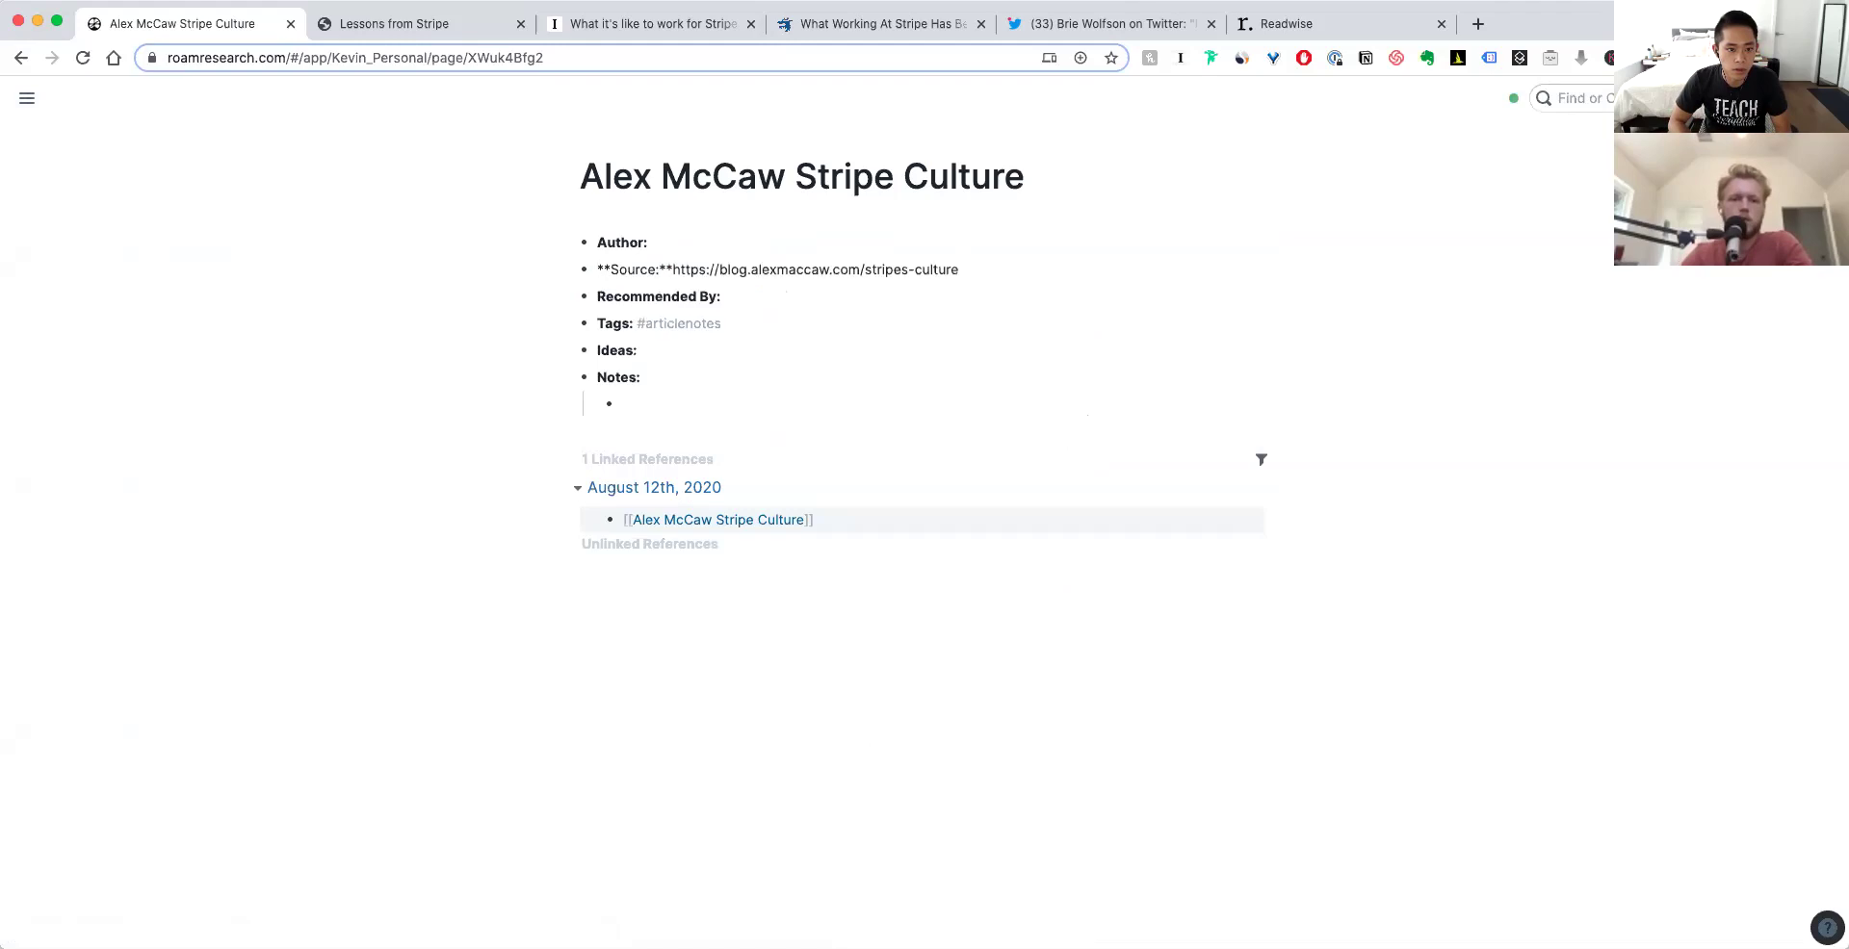
# - Fill the new page's "Author:" field with a page link to the article's author
pyautogui.press('Up')
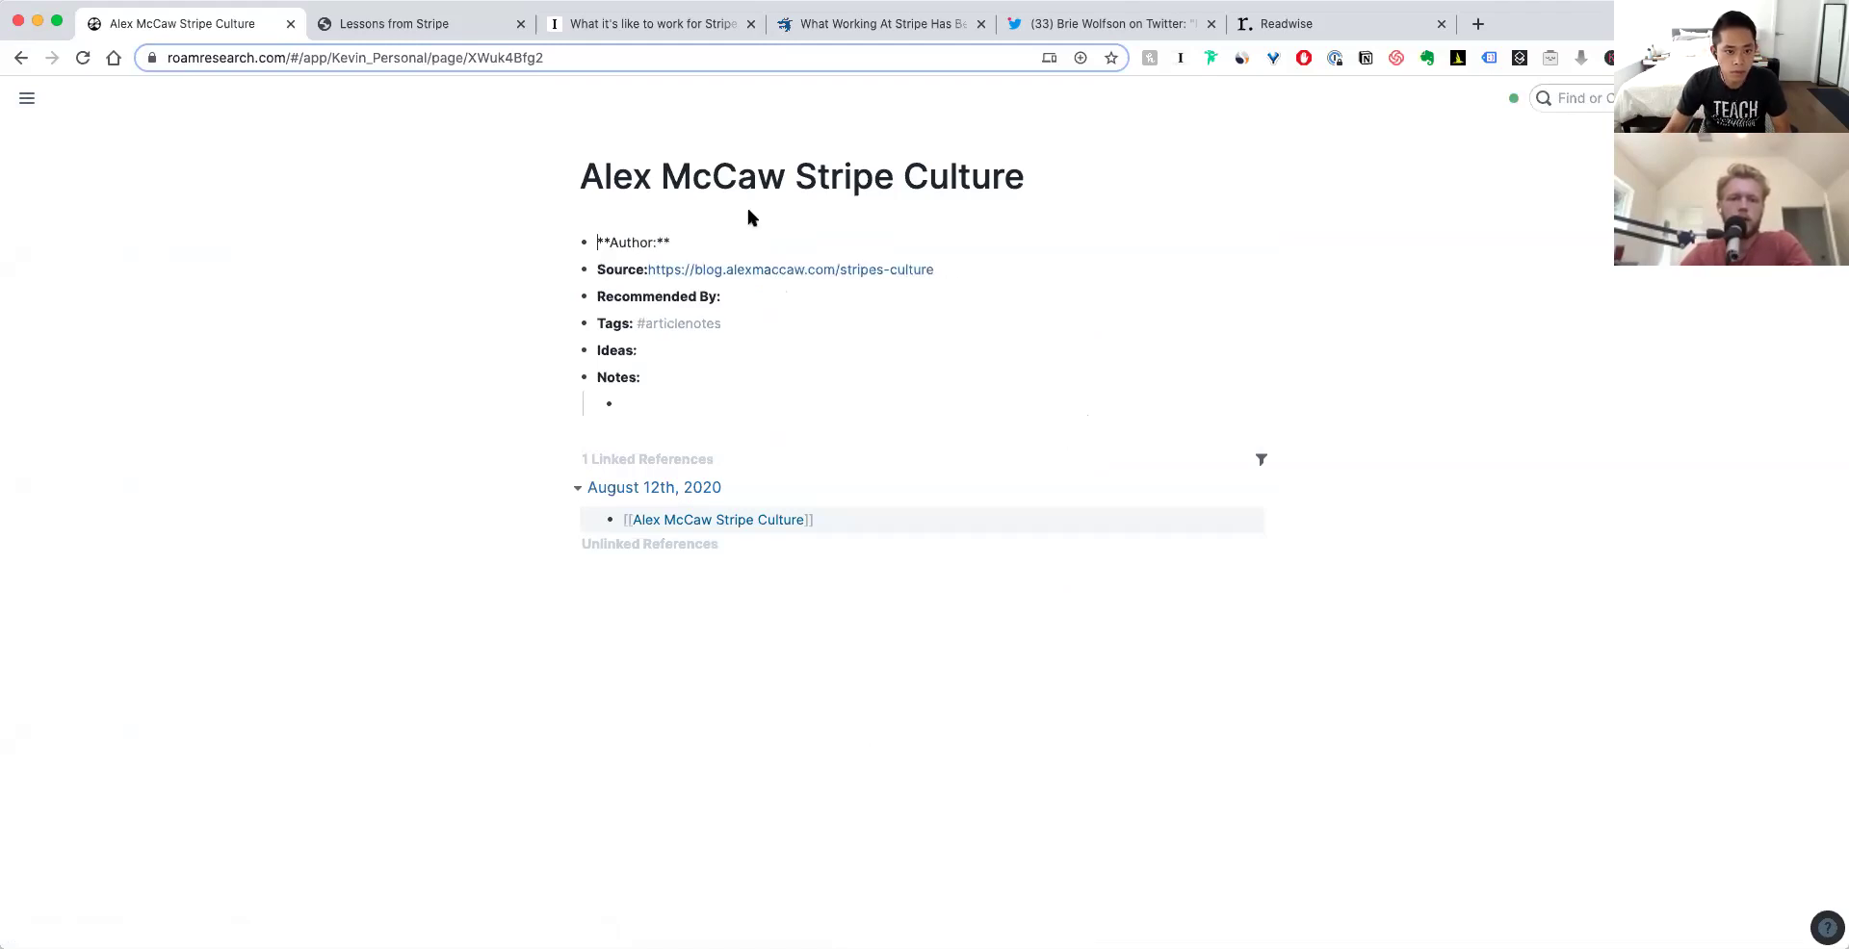
pyautogui.write('[[Alex Mc')
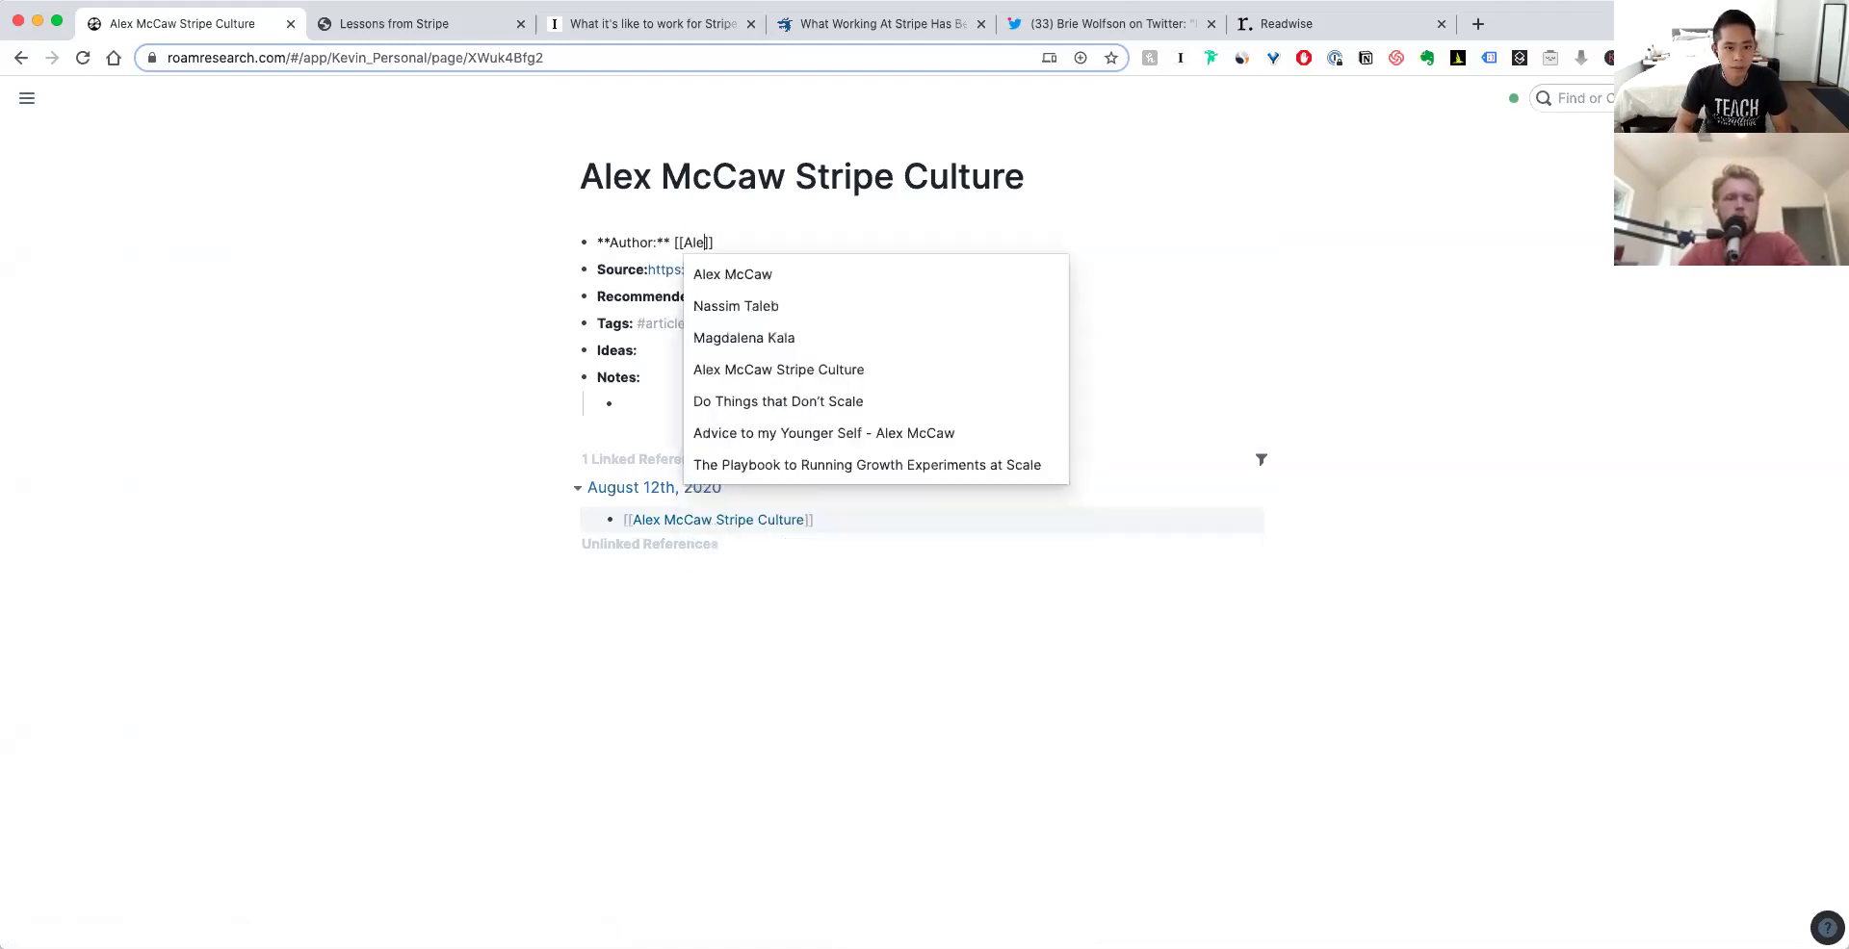
pyautogui.write('Caw')
pyautogui.press('Down')
pyautogui.press('Down')
pyautogui.press('Down')
pyautogui.press('Down')
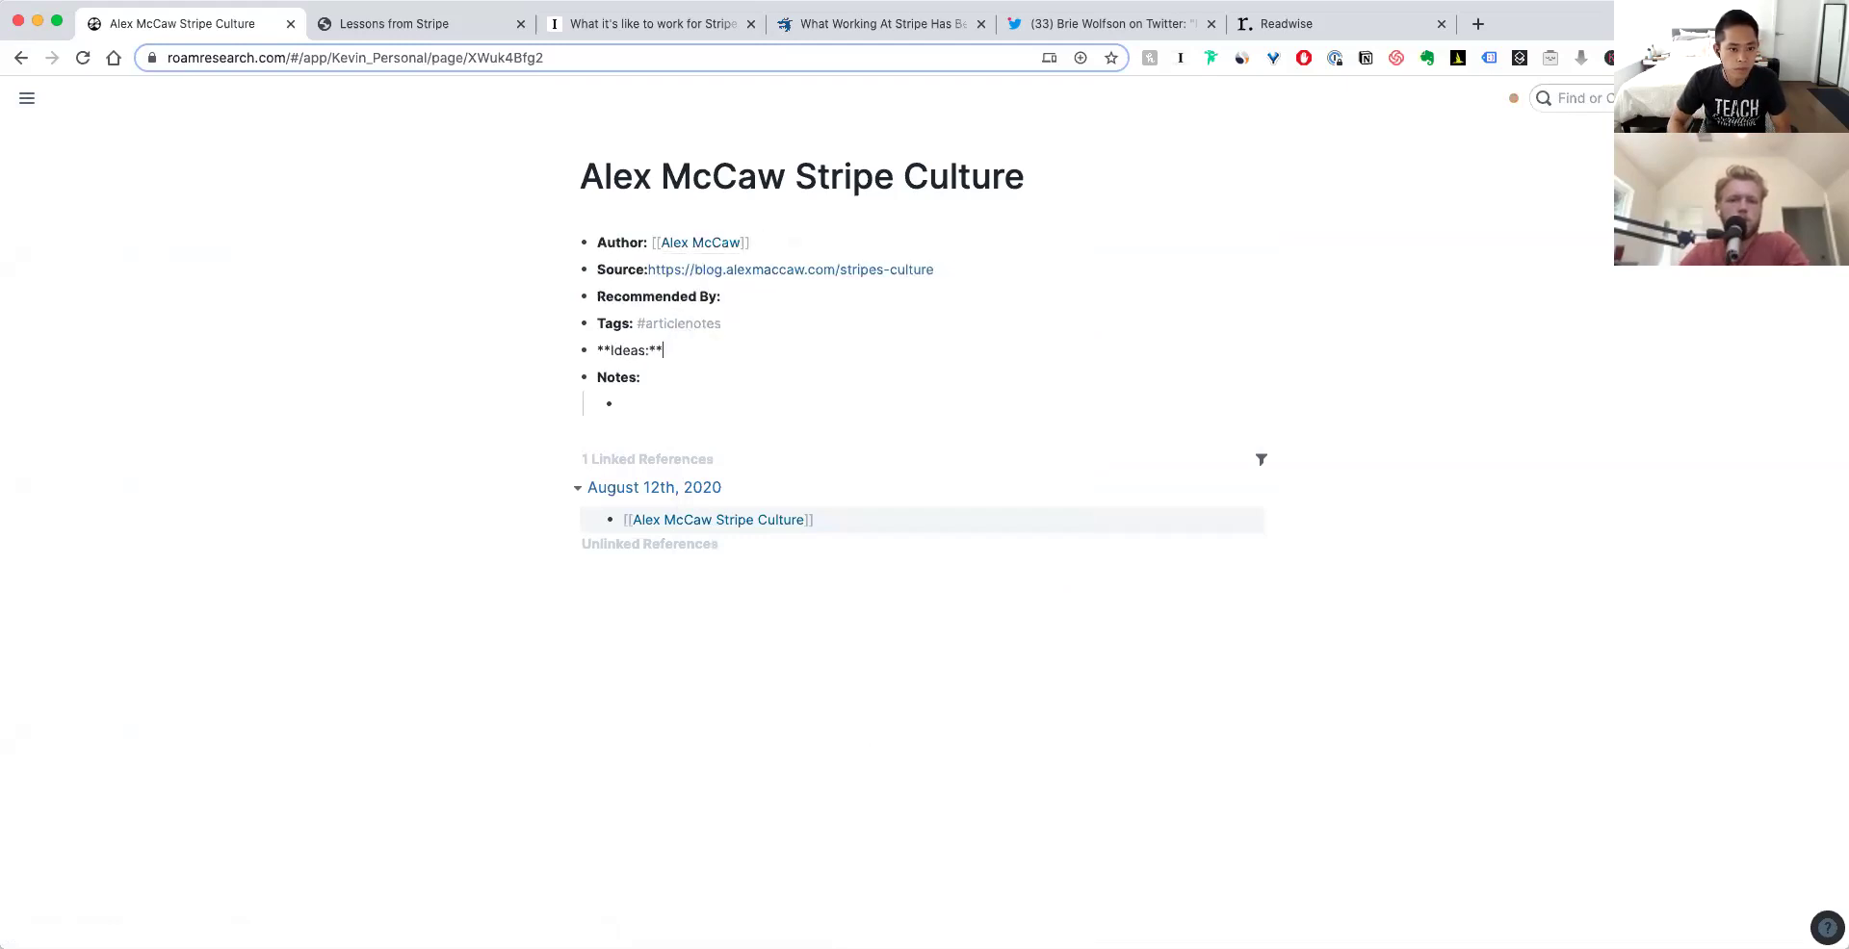
# - Paste the article's highlights into the nested block under "Notes:" and clear the duplicate article link above them
pyautogui.click(695, 403)
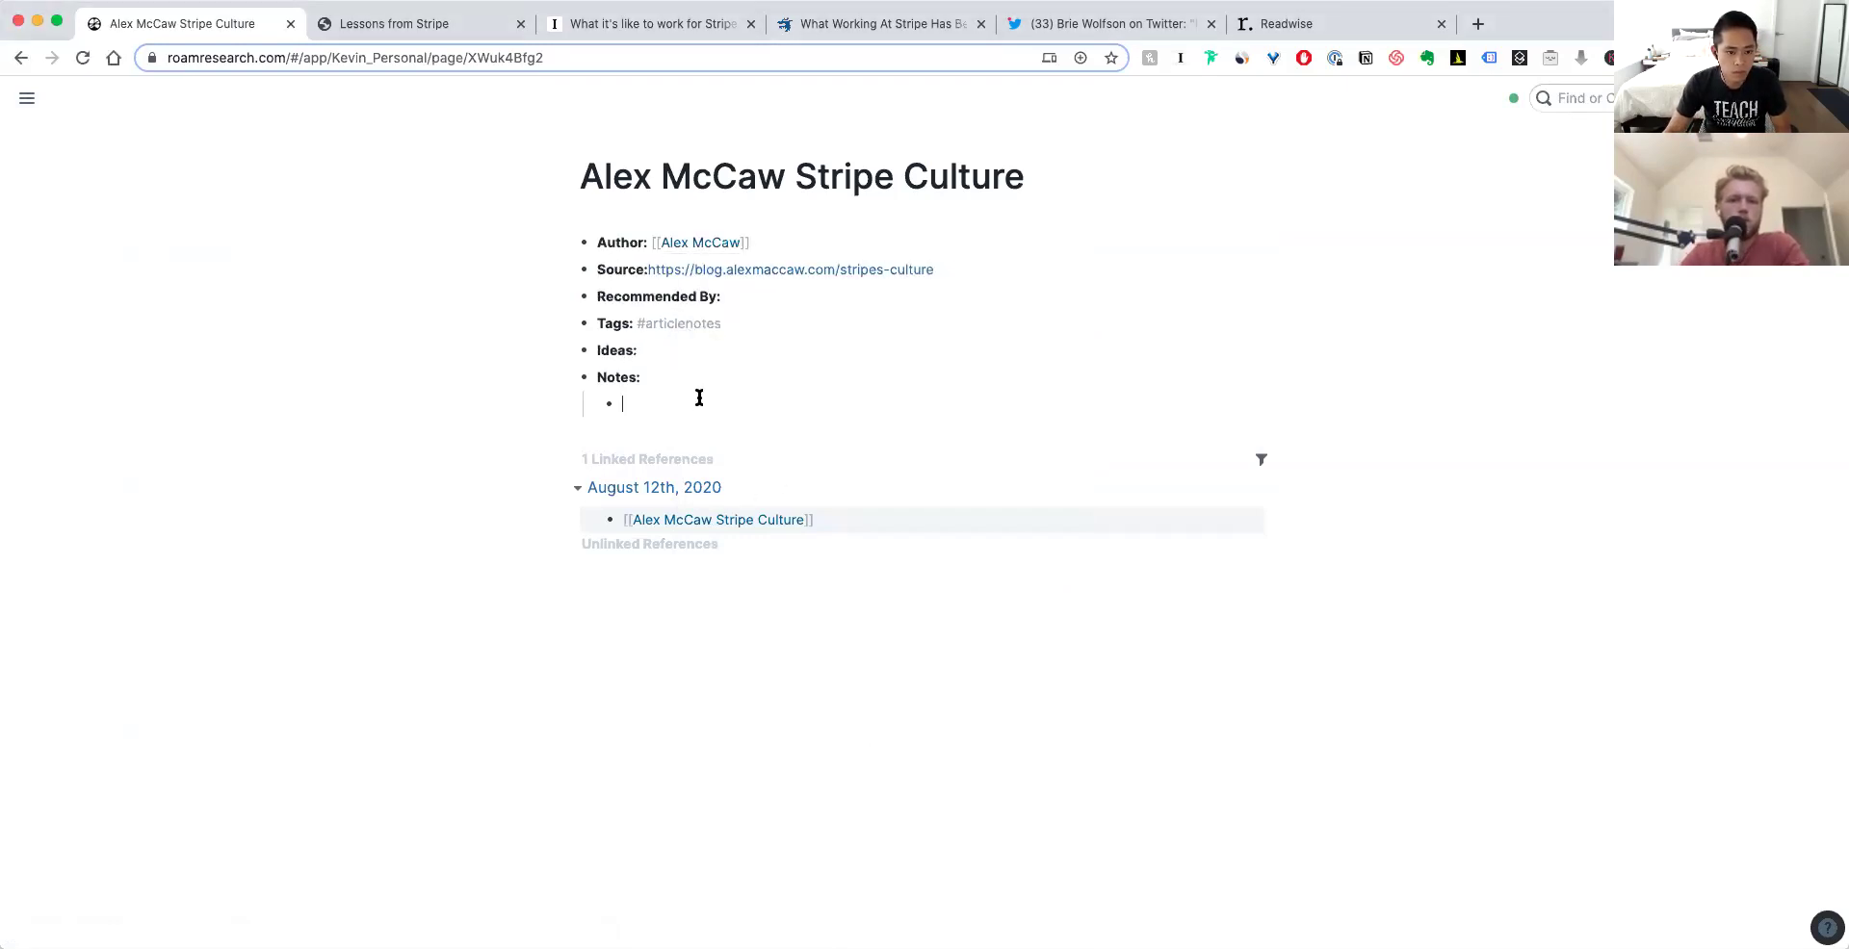
pyautogui.press('super+v')
pyautogui.tripleClick(952, 409)
pyautogui.press('BackSpace')
# - Remove the empty block under "Notes:" and insert a space between "Source:" and the article link
pyautogui.press('Up')
pyautogui.press('Up')
pyautogui.press('Up')
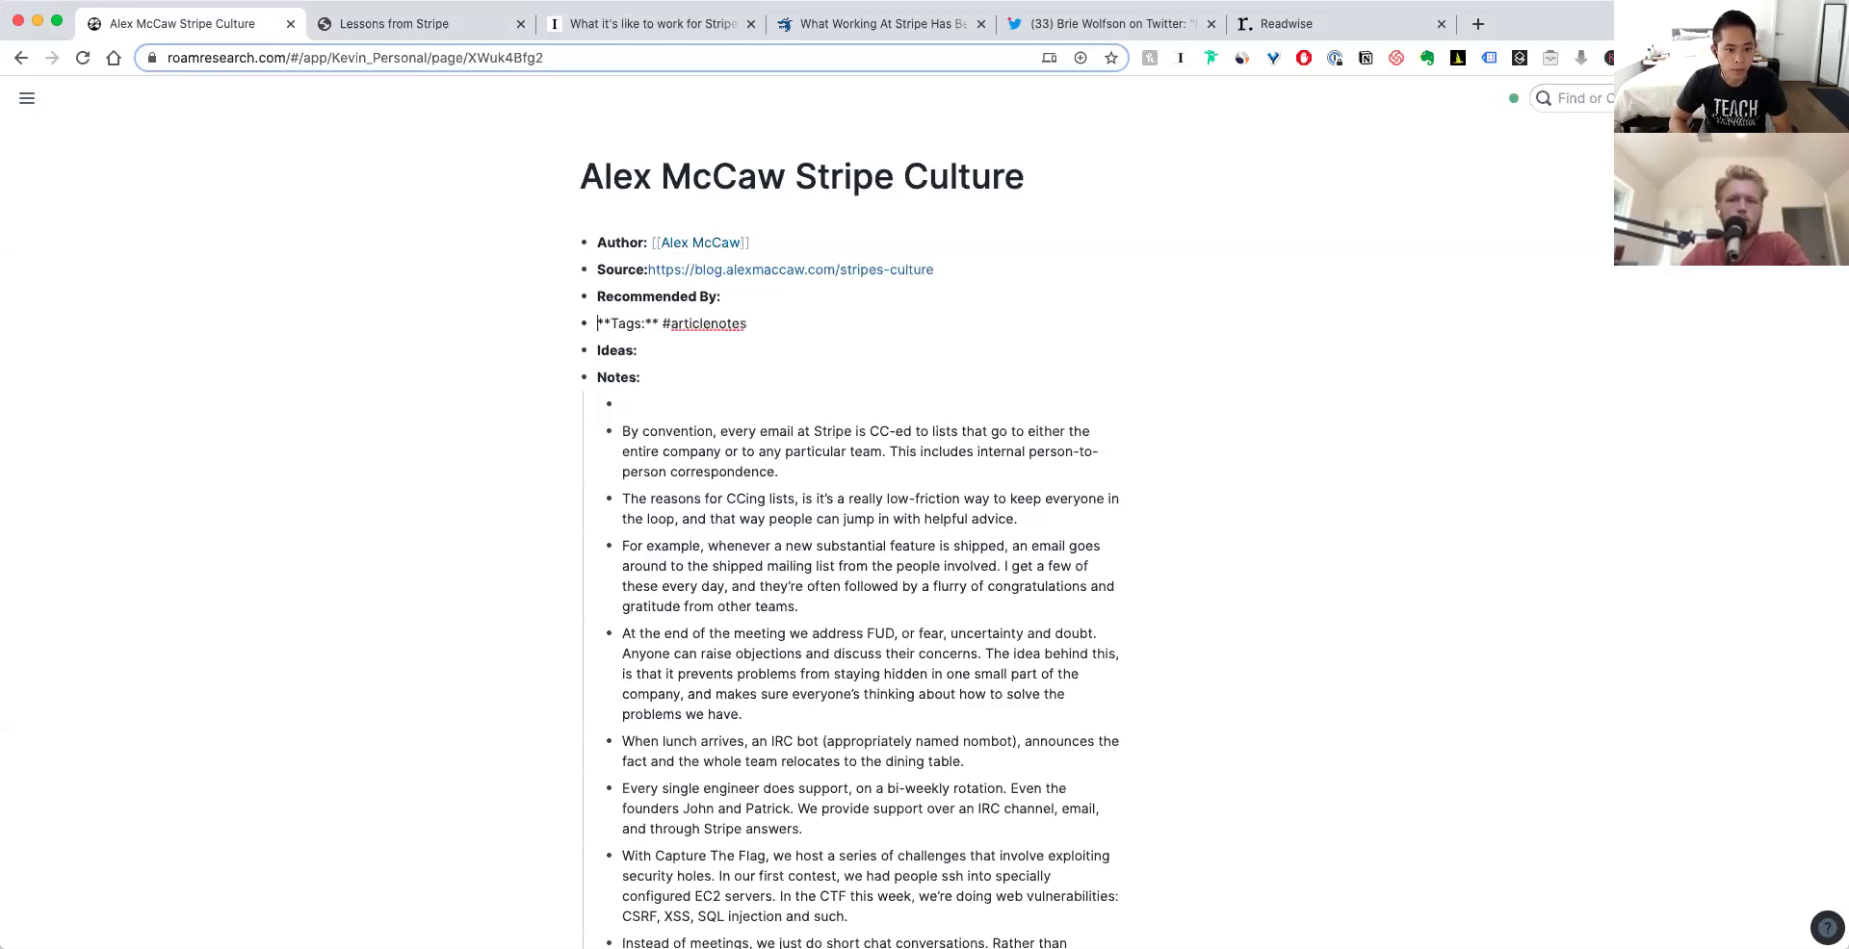
pyautogui.press('Up')
pyautogui.press('Up')
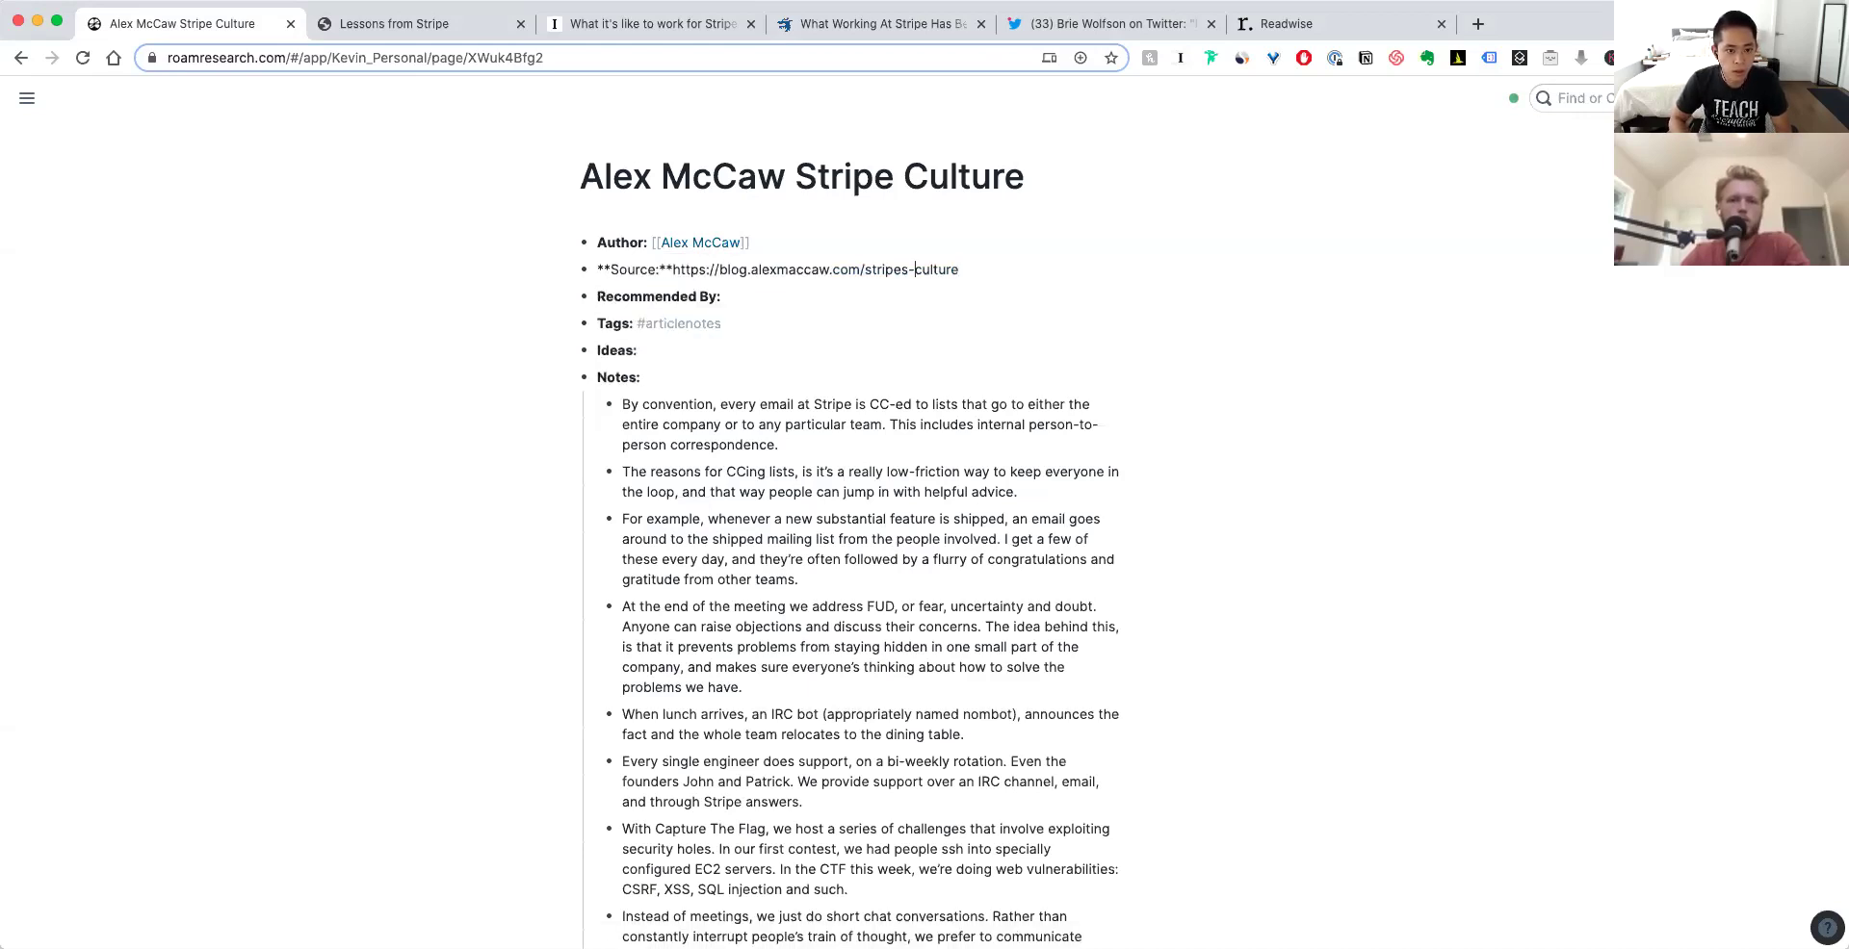
pyautogui.press('Down')
pyautogui.press('Down')
pyautogui.press('Down')
pyautogui.press('Down')
pyautogui.press('Down')
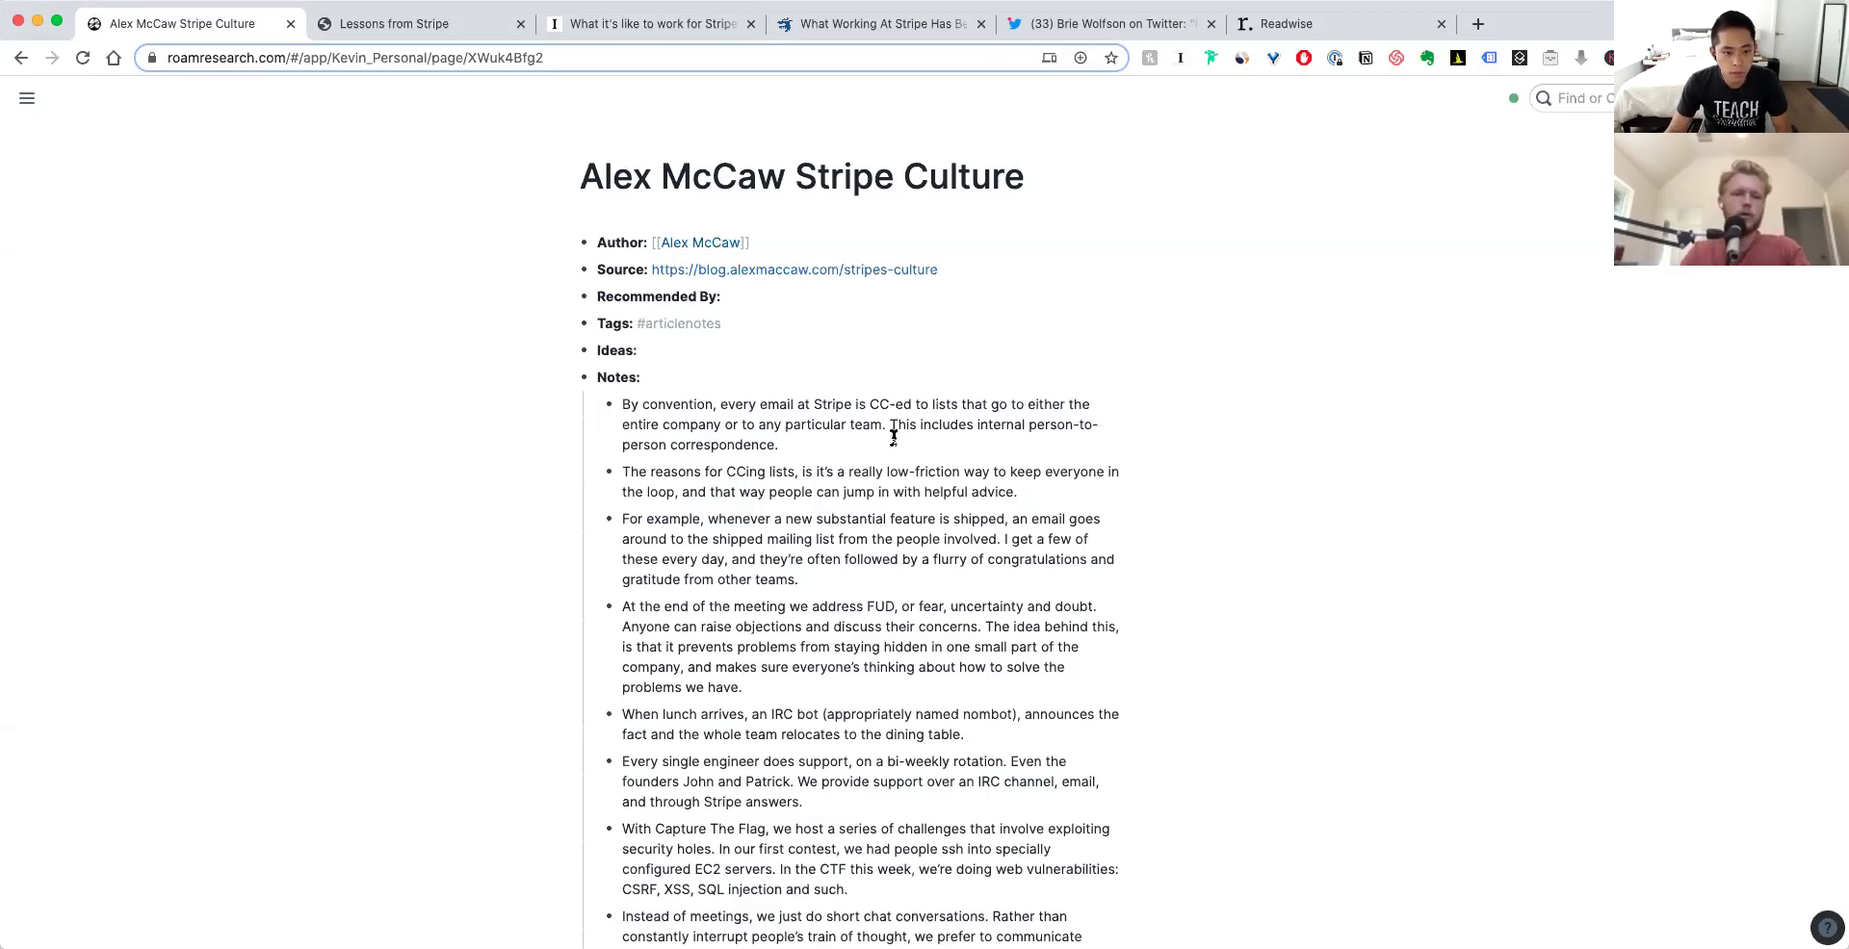
# - Outdent all the highlights so they sit at the same level as "Notes:"
pyautogui.scroll(-5, 1001, 578)
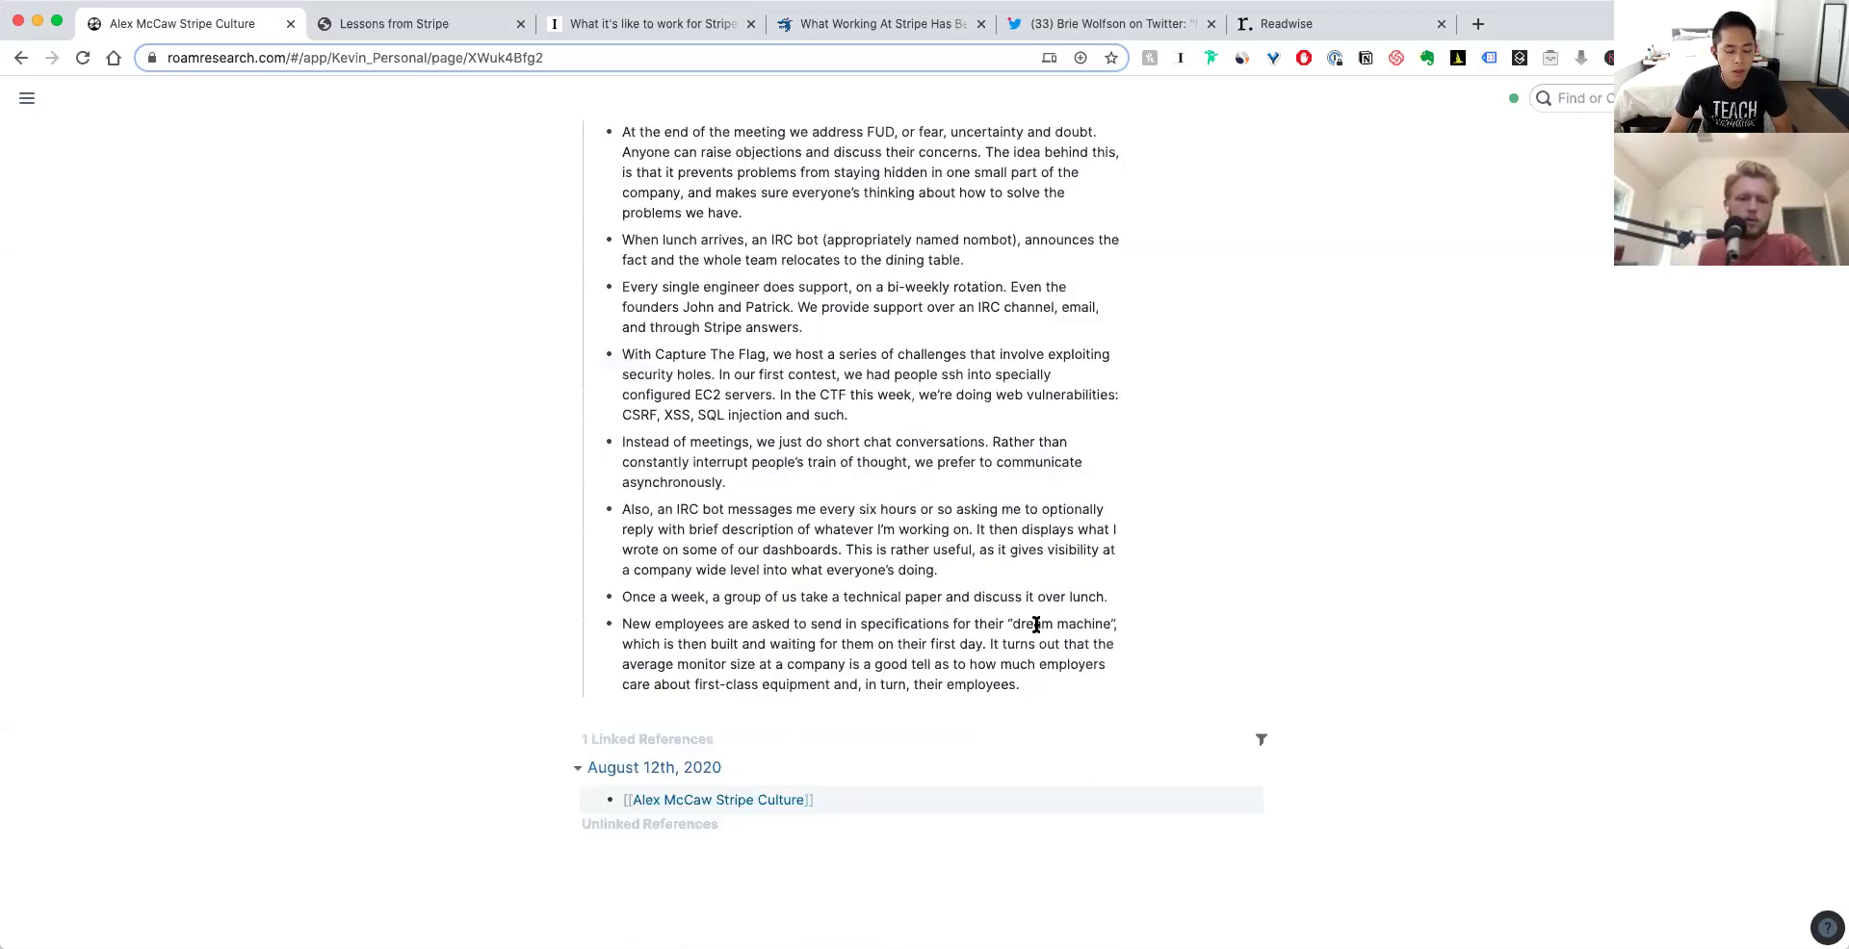
pyautogui.press('super+a')
pyautogui.scroll(5, 1021, 655)
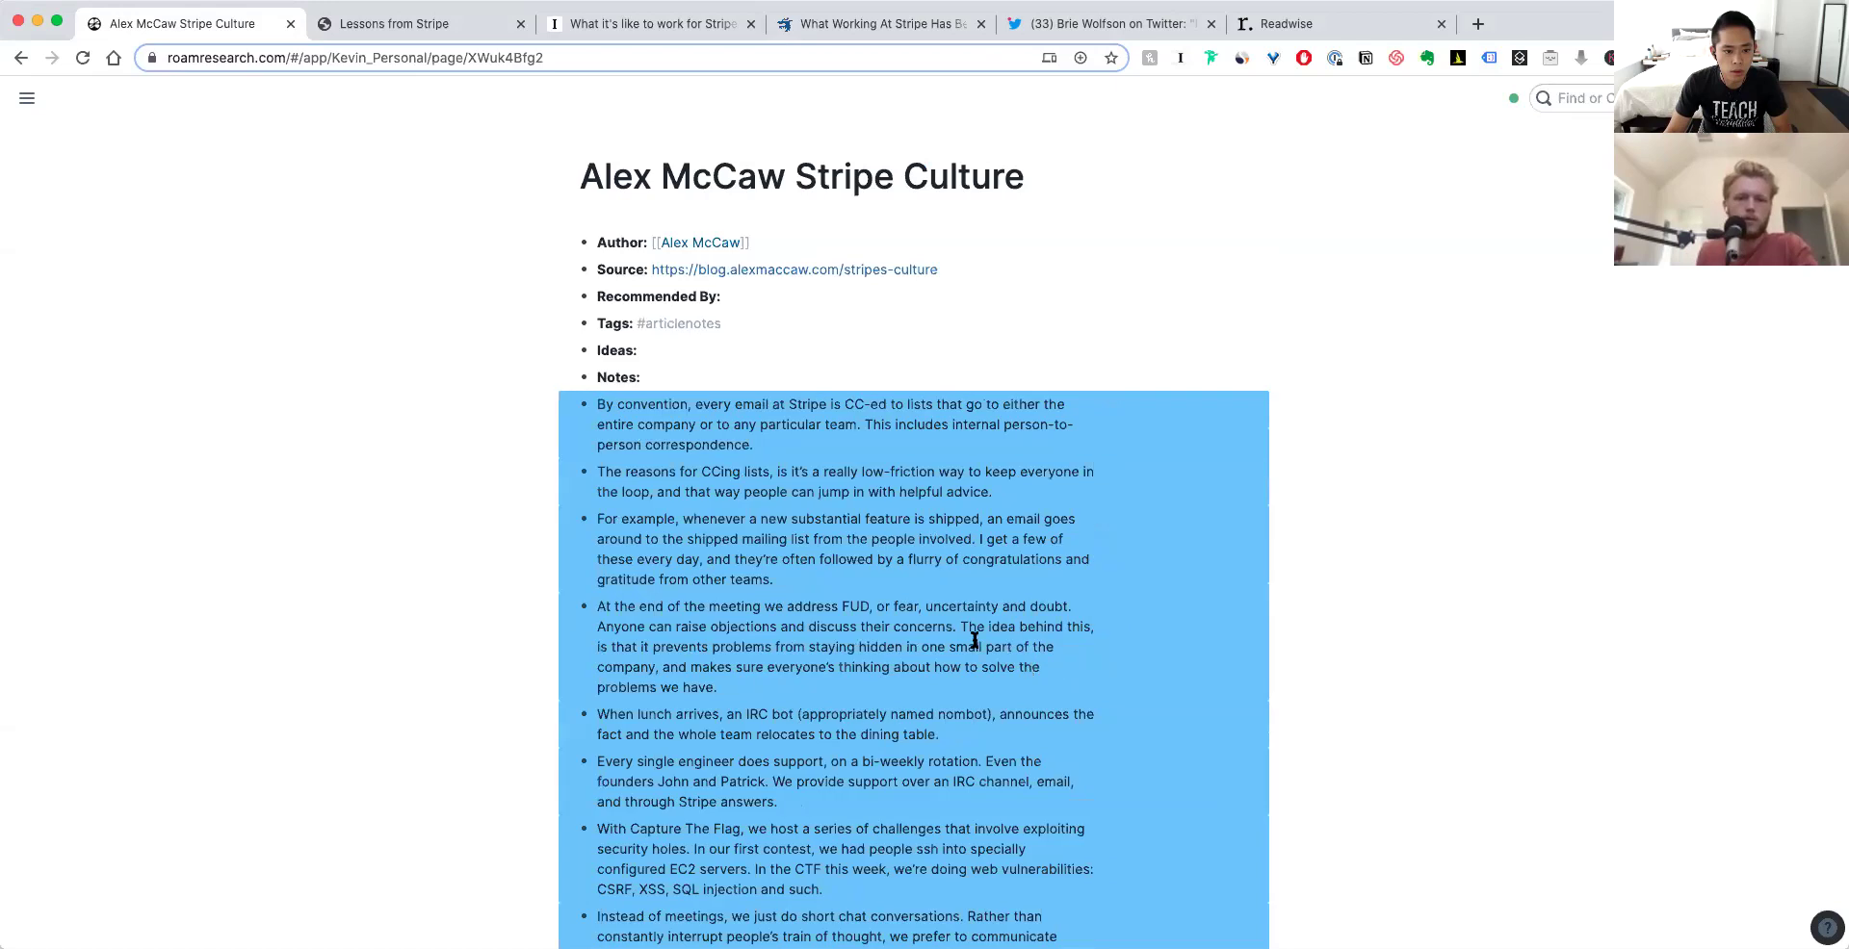
pyautogui.press('Escape')
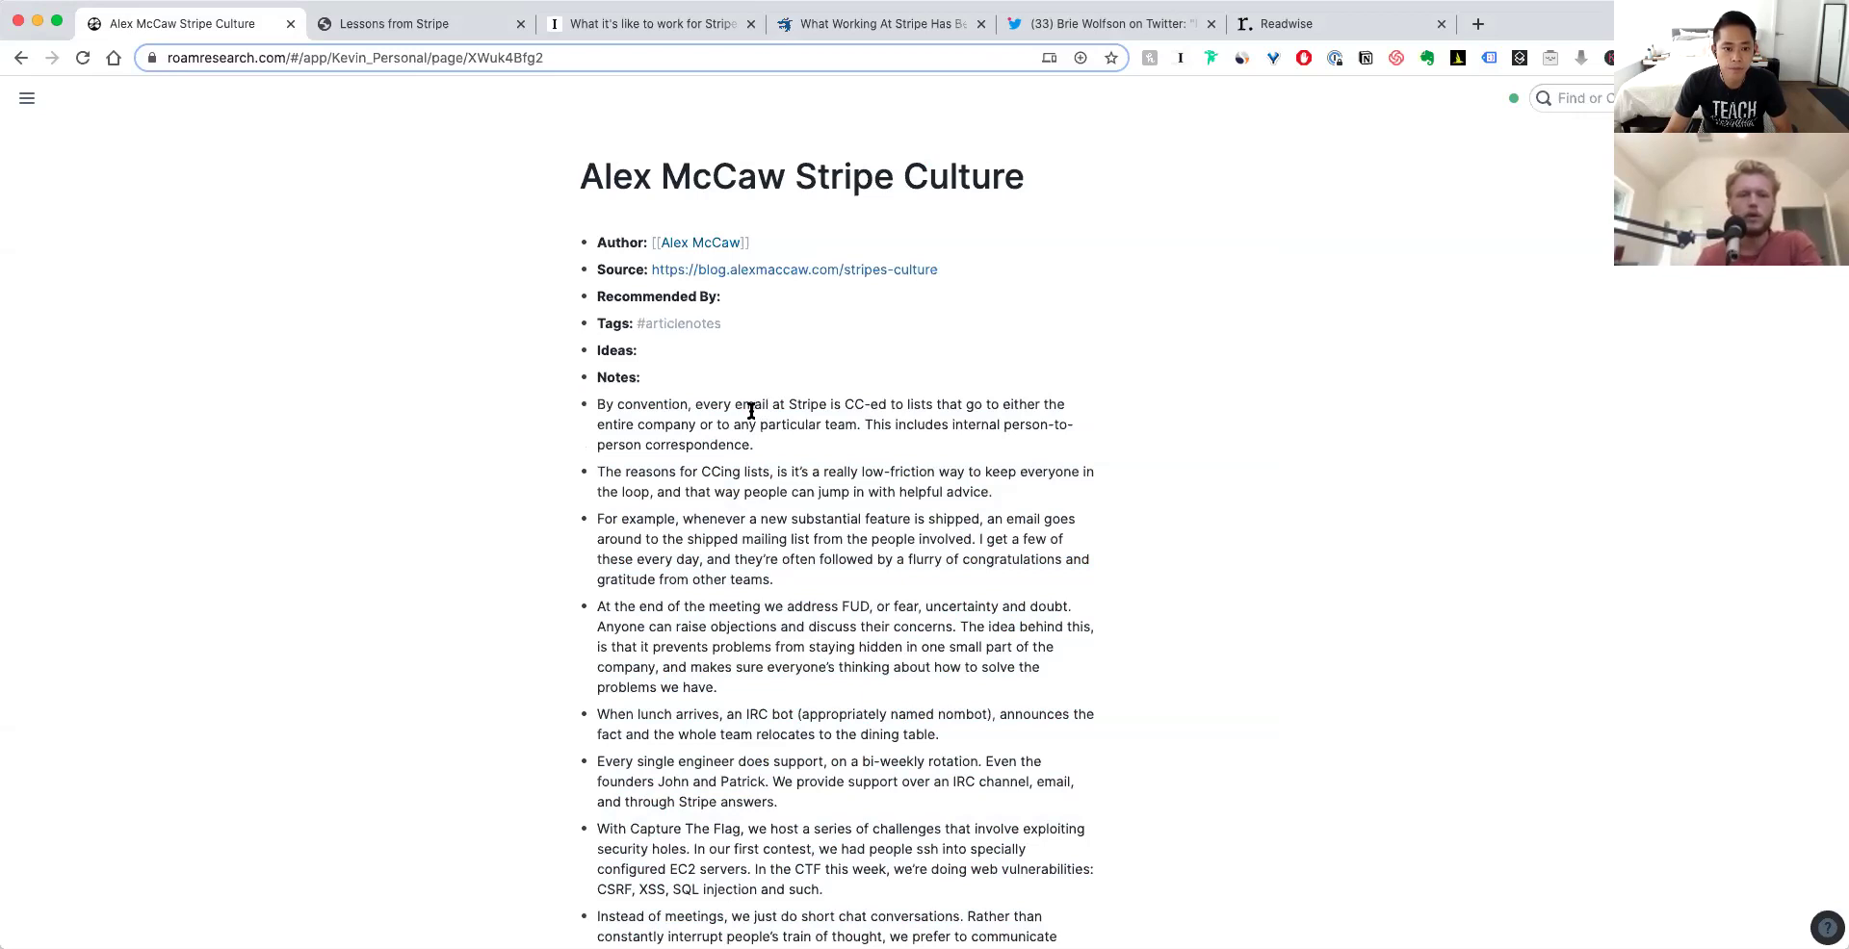
pyautogui.scroll(-5, 755, 415)
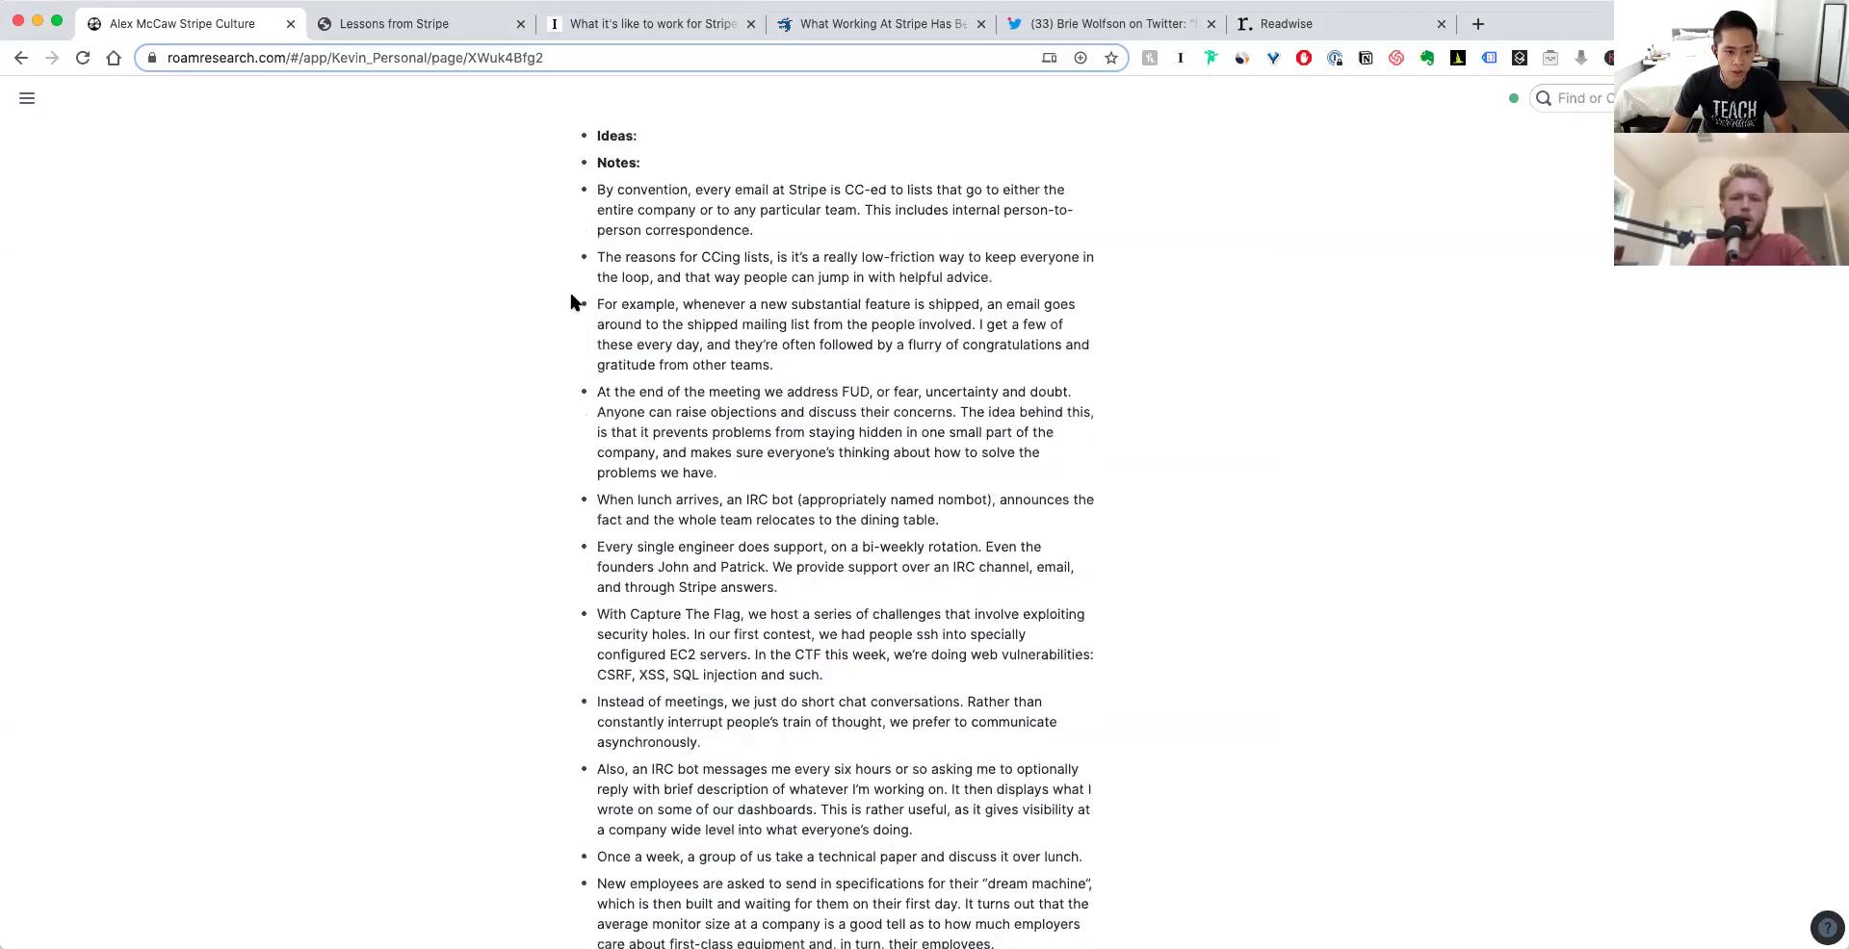
pyautogui.scroll(5, 698, 557)
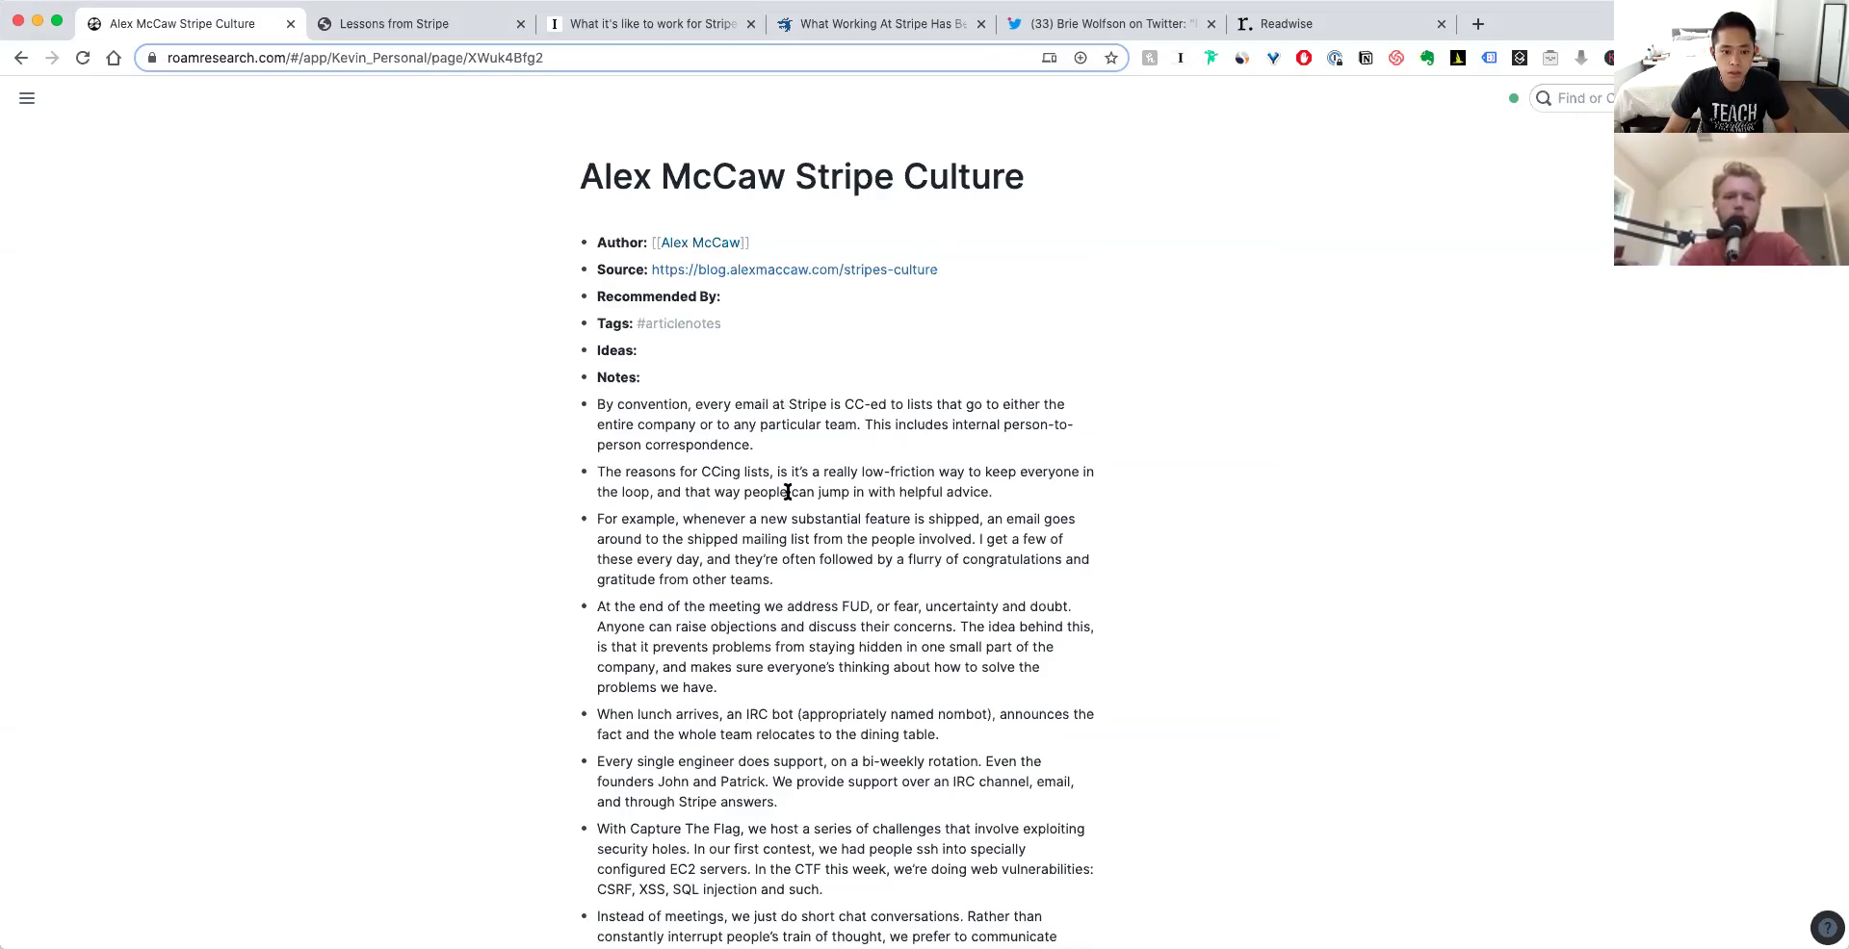
pyautogui.scroll(-1, 787, 492)
pyautogui.scroll(-1, 785, 463)
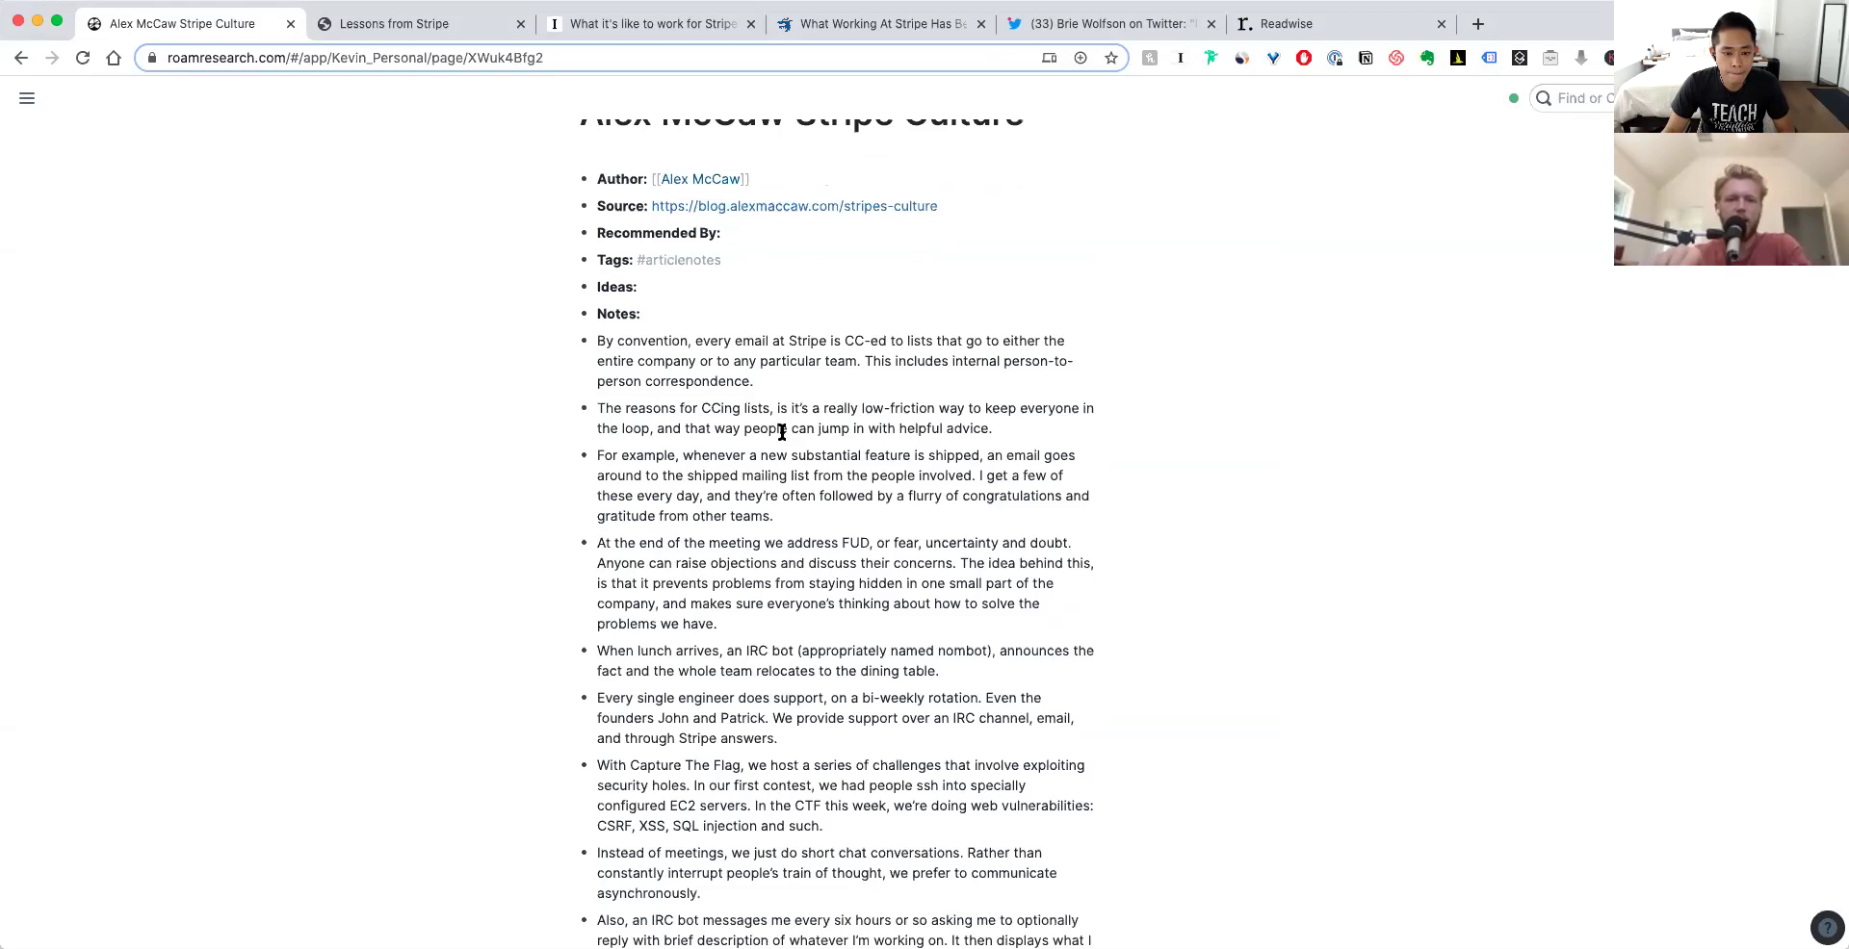
# - Add the page link [[Stripe Culture]] after #articlenotes in the "Tags:" field
pyautogui.scroll(2, 782, 433)
pyautogui.click(783, 321)
pyautogui.write('#str')
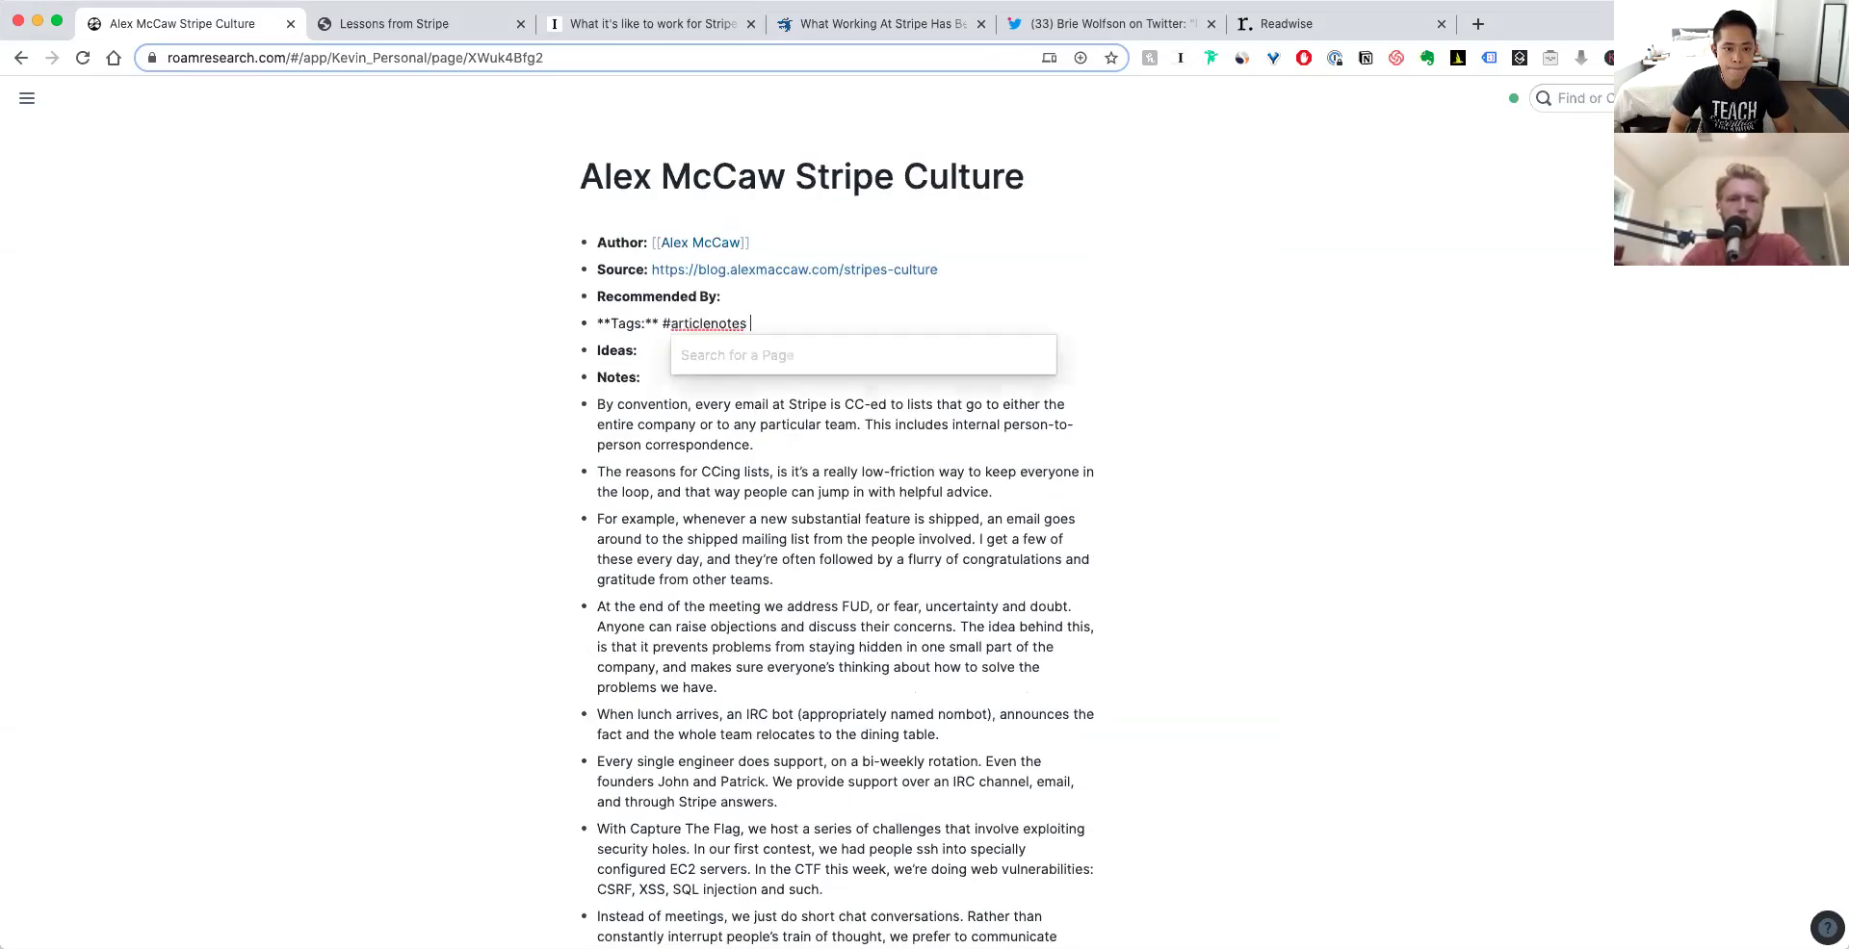
pyautogui.write('ipe culture')
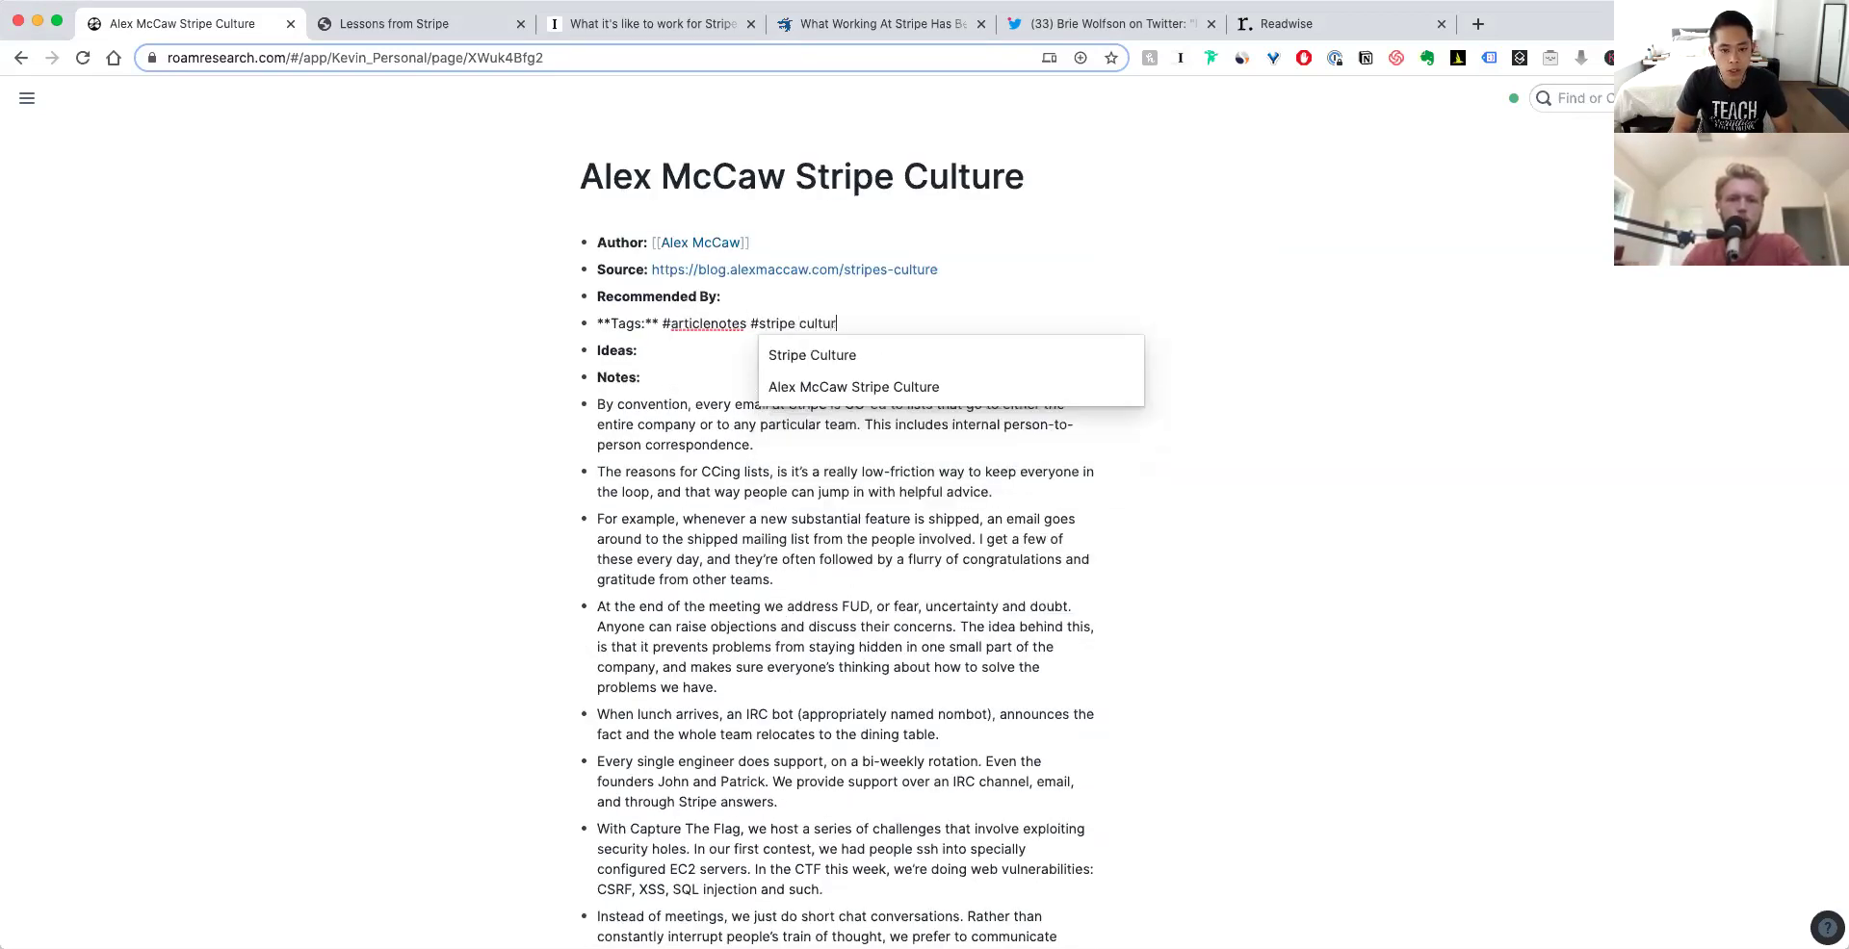
pyautogui.hotkey('shift', 'alt', 'Left')
pyautogui.hotkey('shift', 'alt', 'Left')
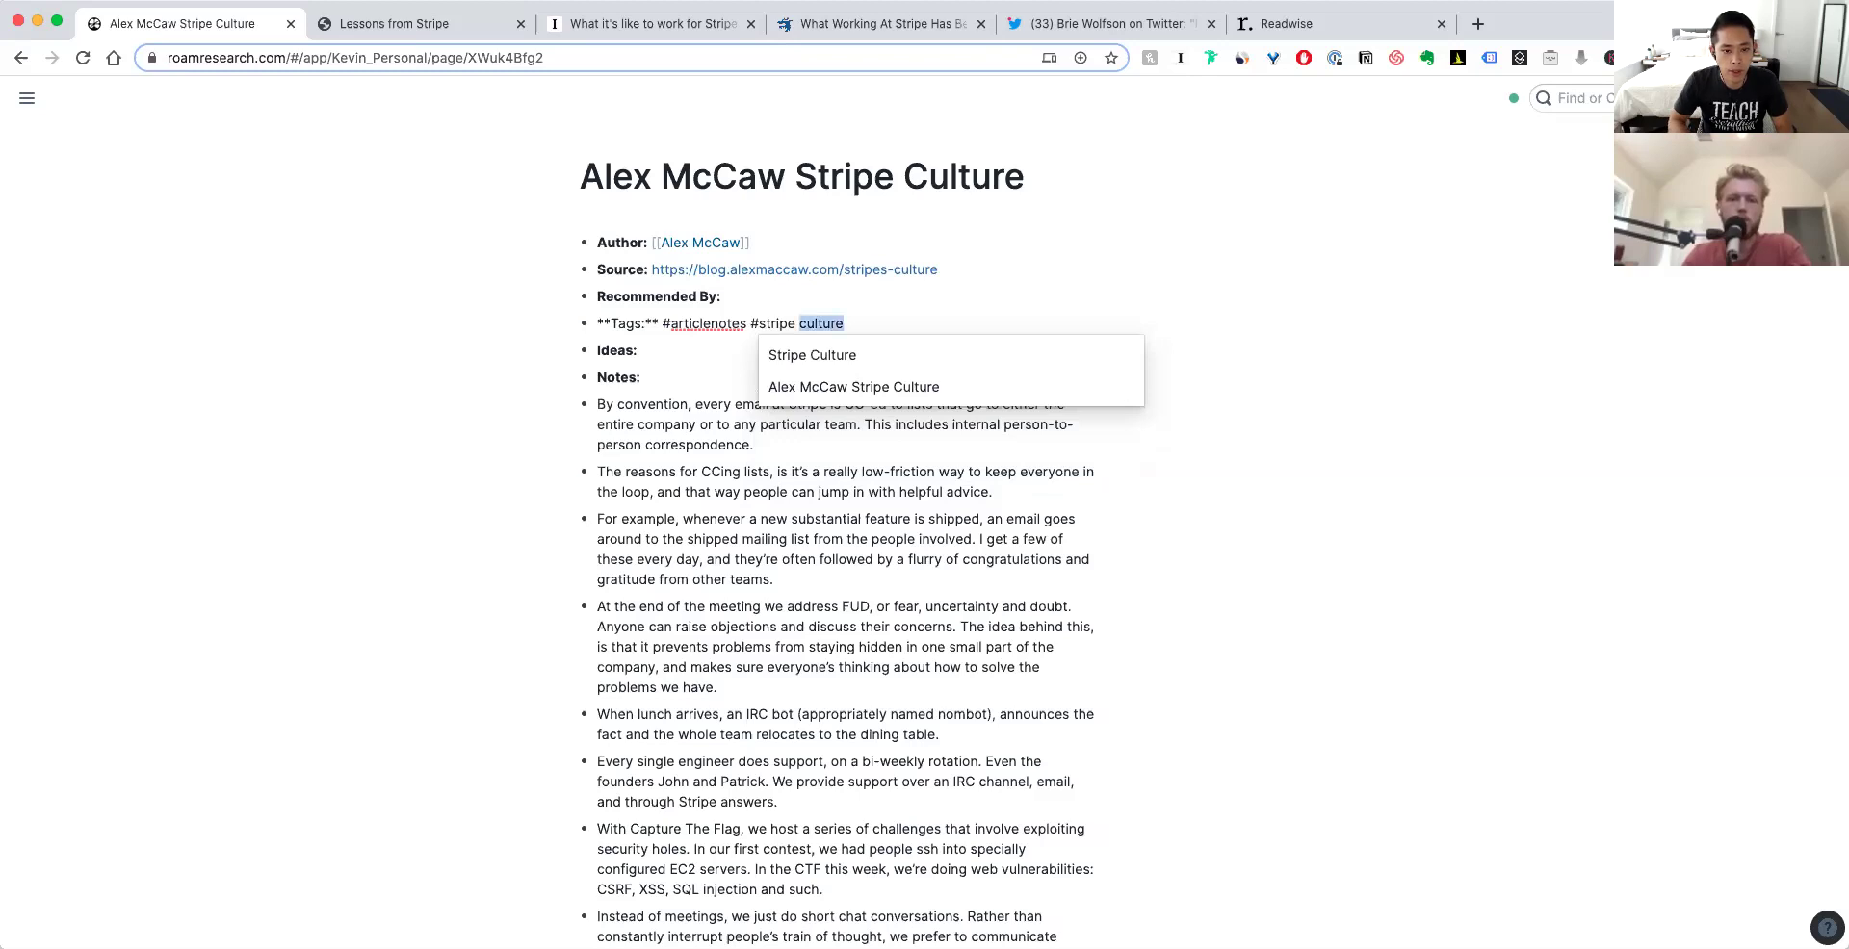
pyautogui.write('[[Strik')
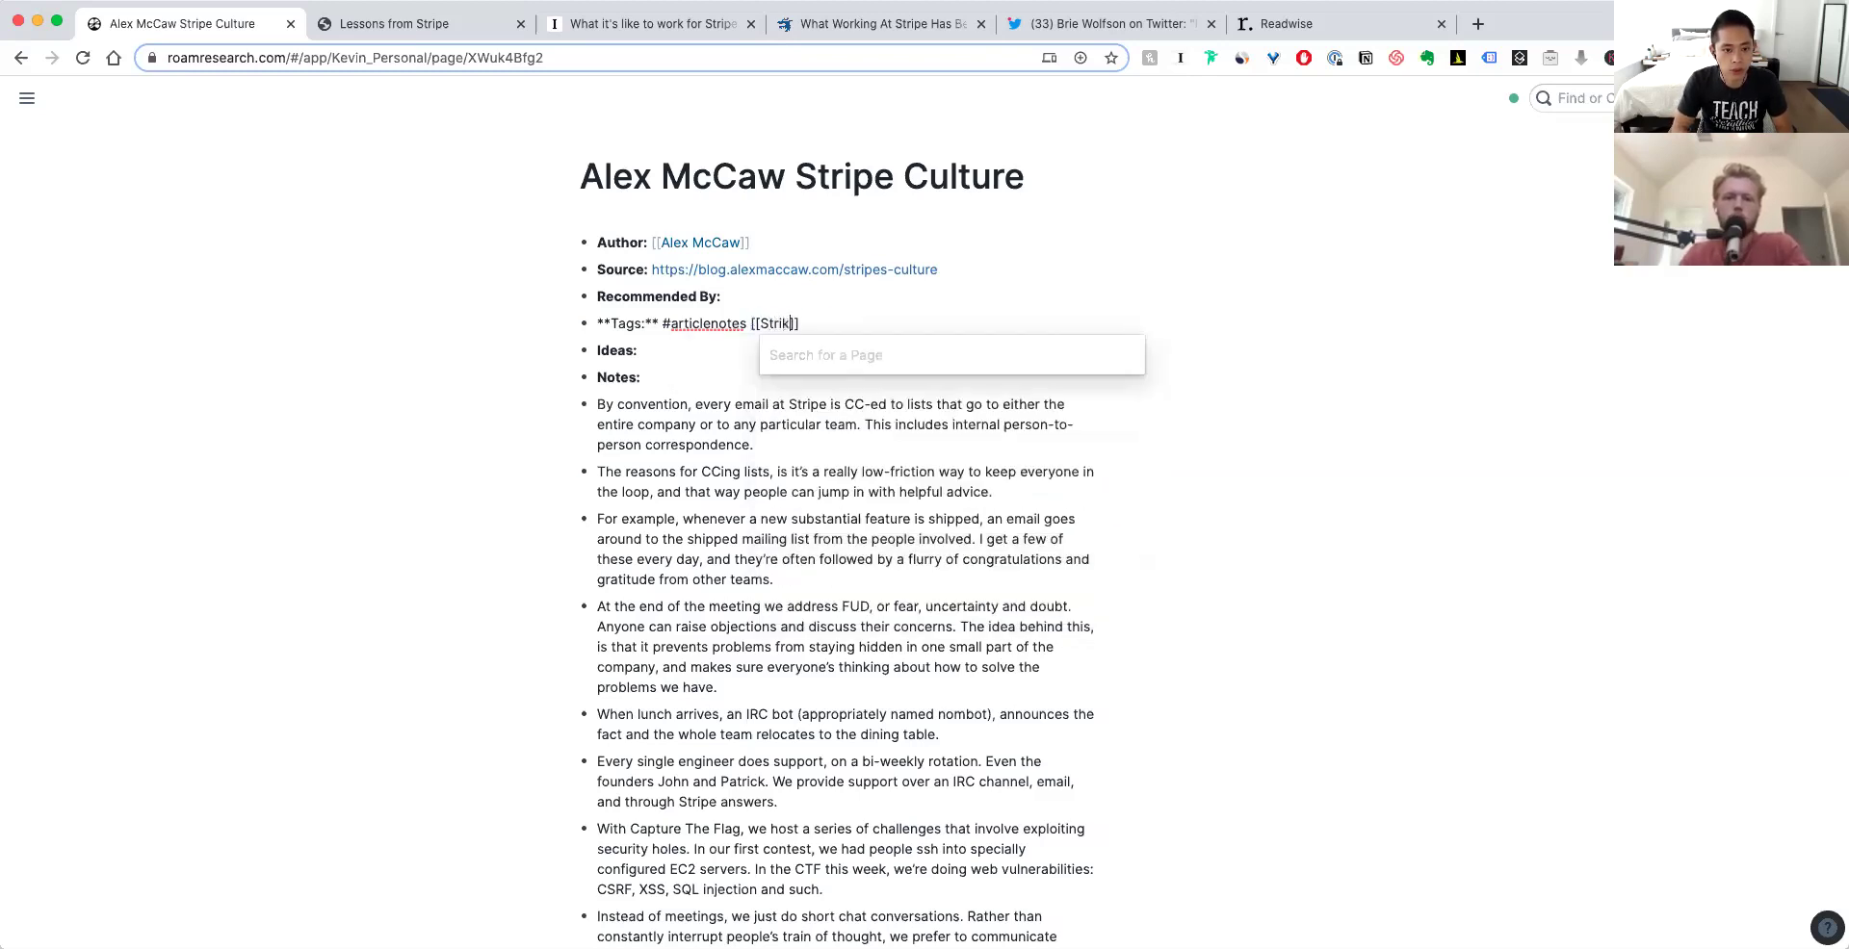
pyautogui.press('BackSpace')
pyautogui.press('BackSpace')
pyautogui.write('pe Cu')
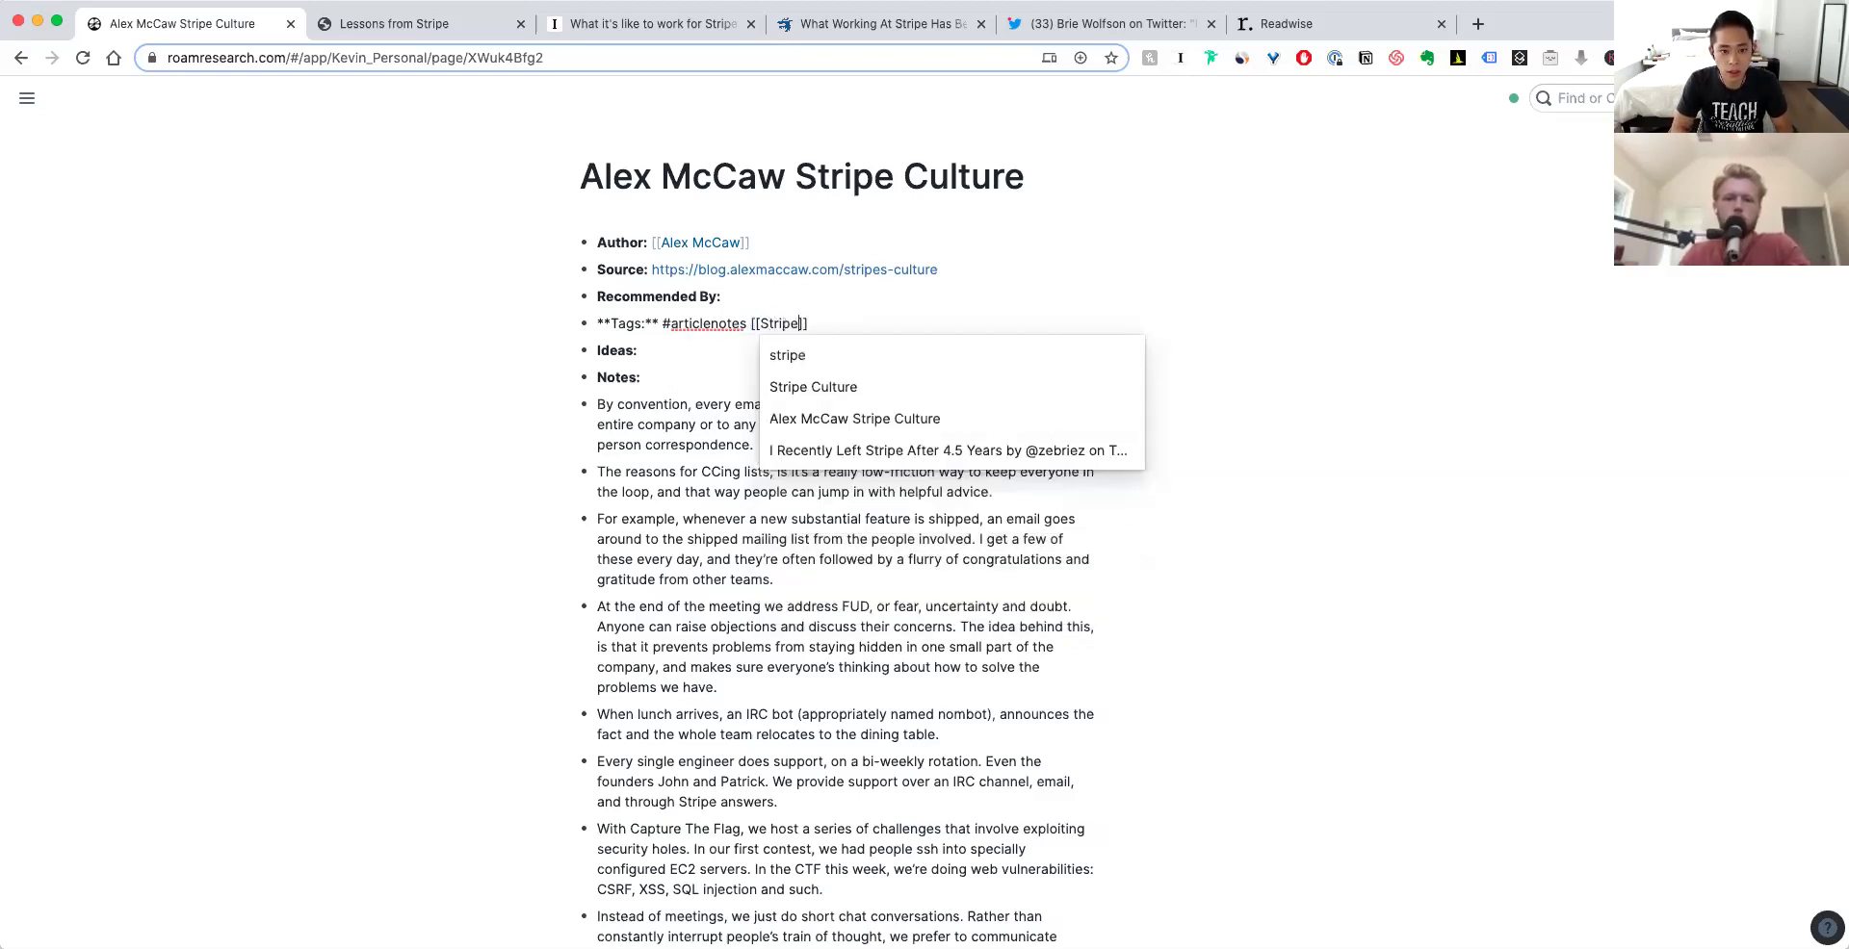
pyautogui.press('Return')
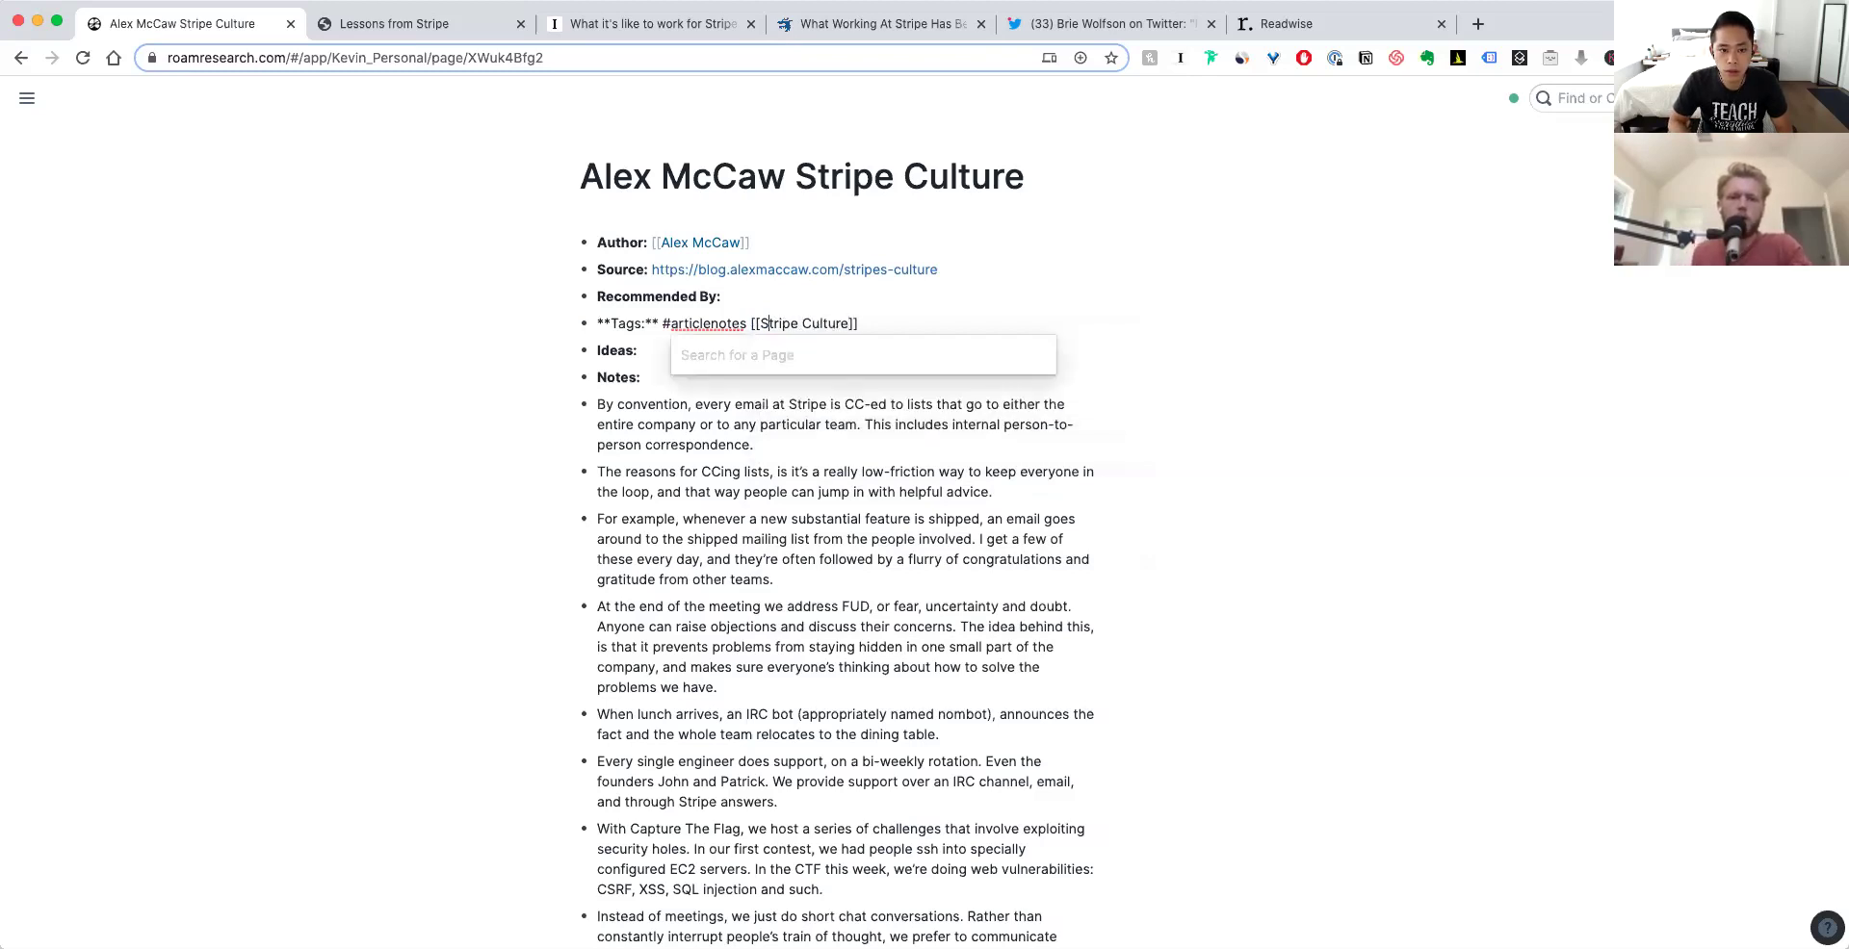
# - Turn the [[Stripe Culture]] link in the "Tags:" field into the hashtag #[[Stripe Culture]]
pyautogui.write('#')
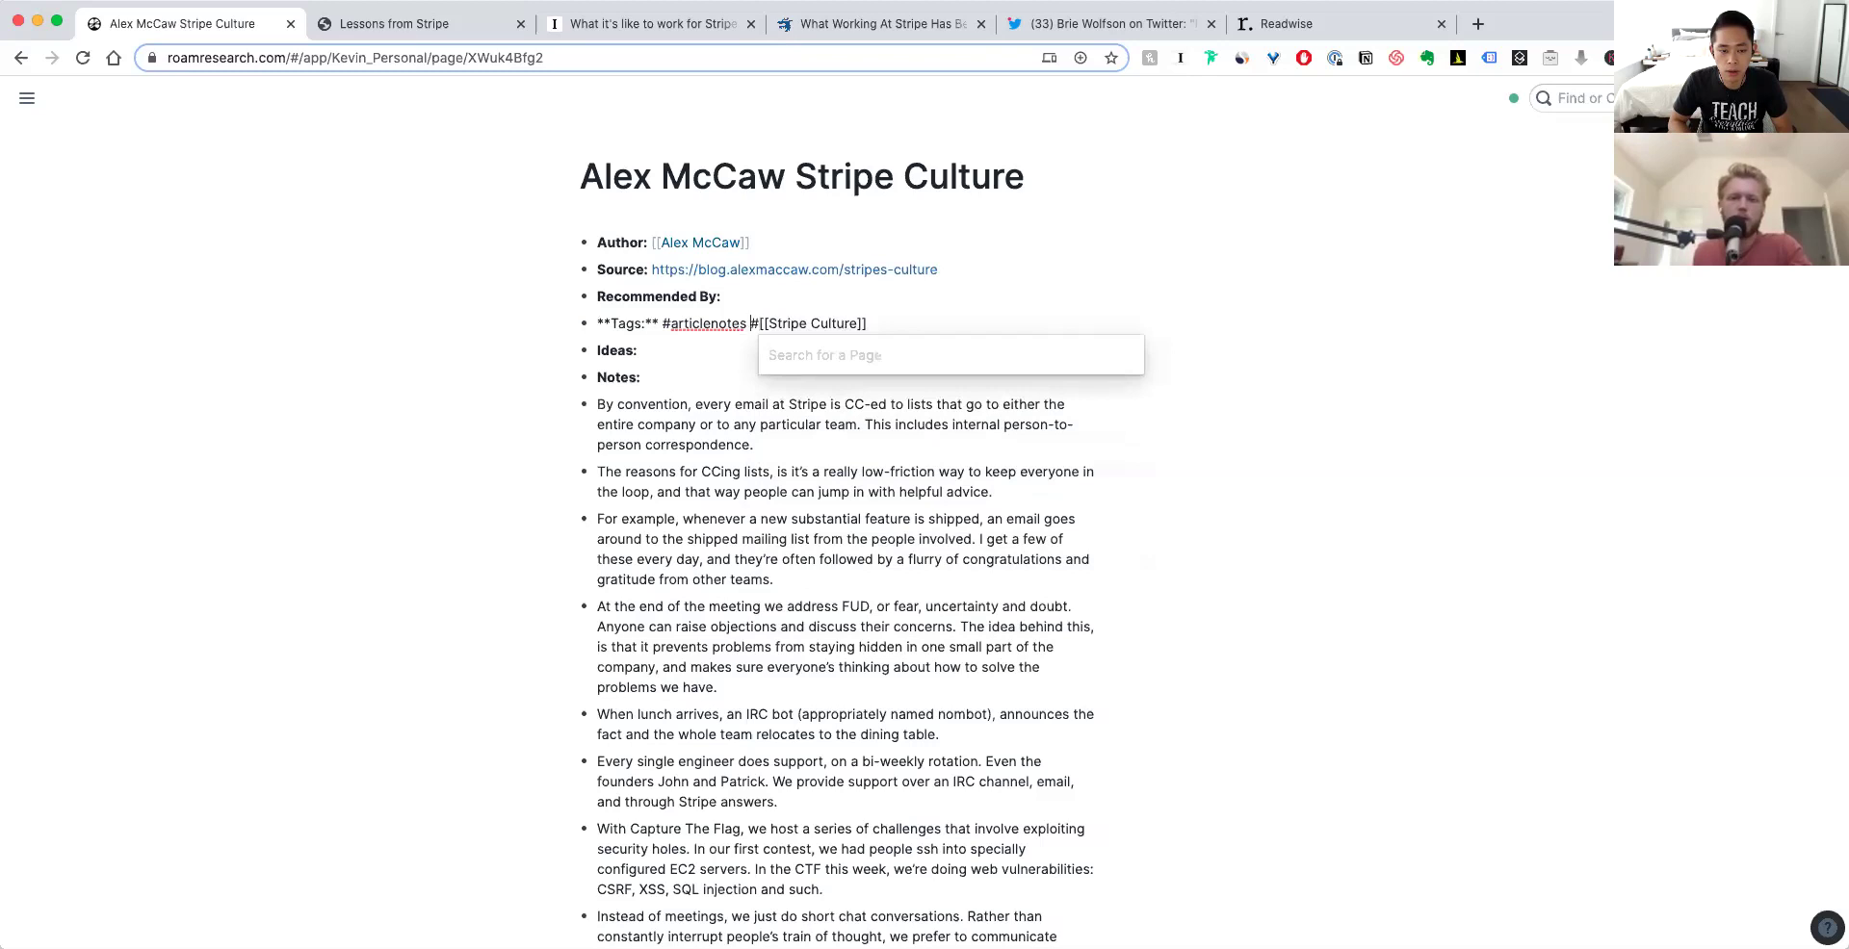
pyautogui.press('Escape')
pyautogui.press('Down')
pyautogui.press('Down')
pyautogui.press('Up')
pyautogui.press('Up')
pyautogui.press('Down')
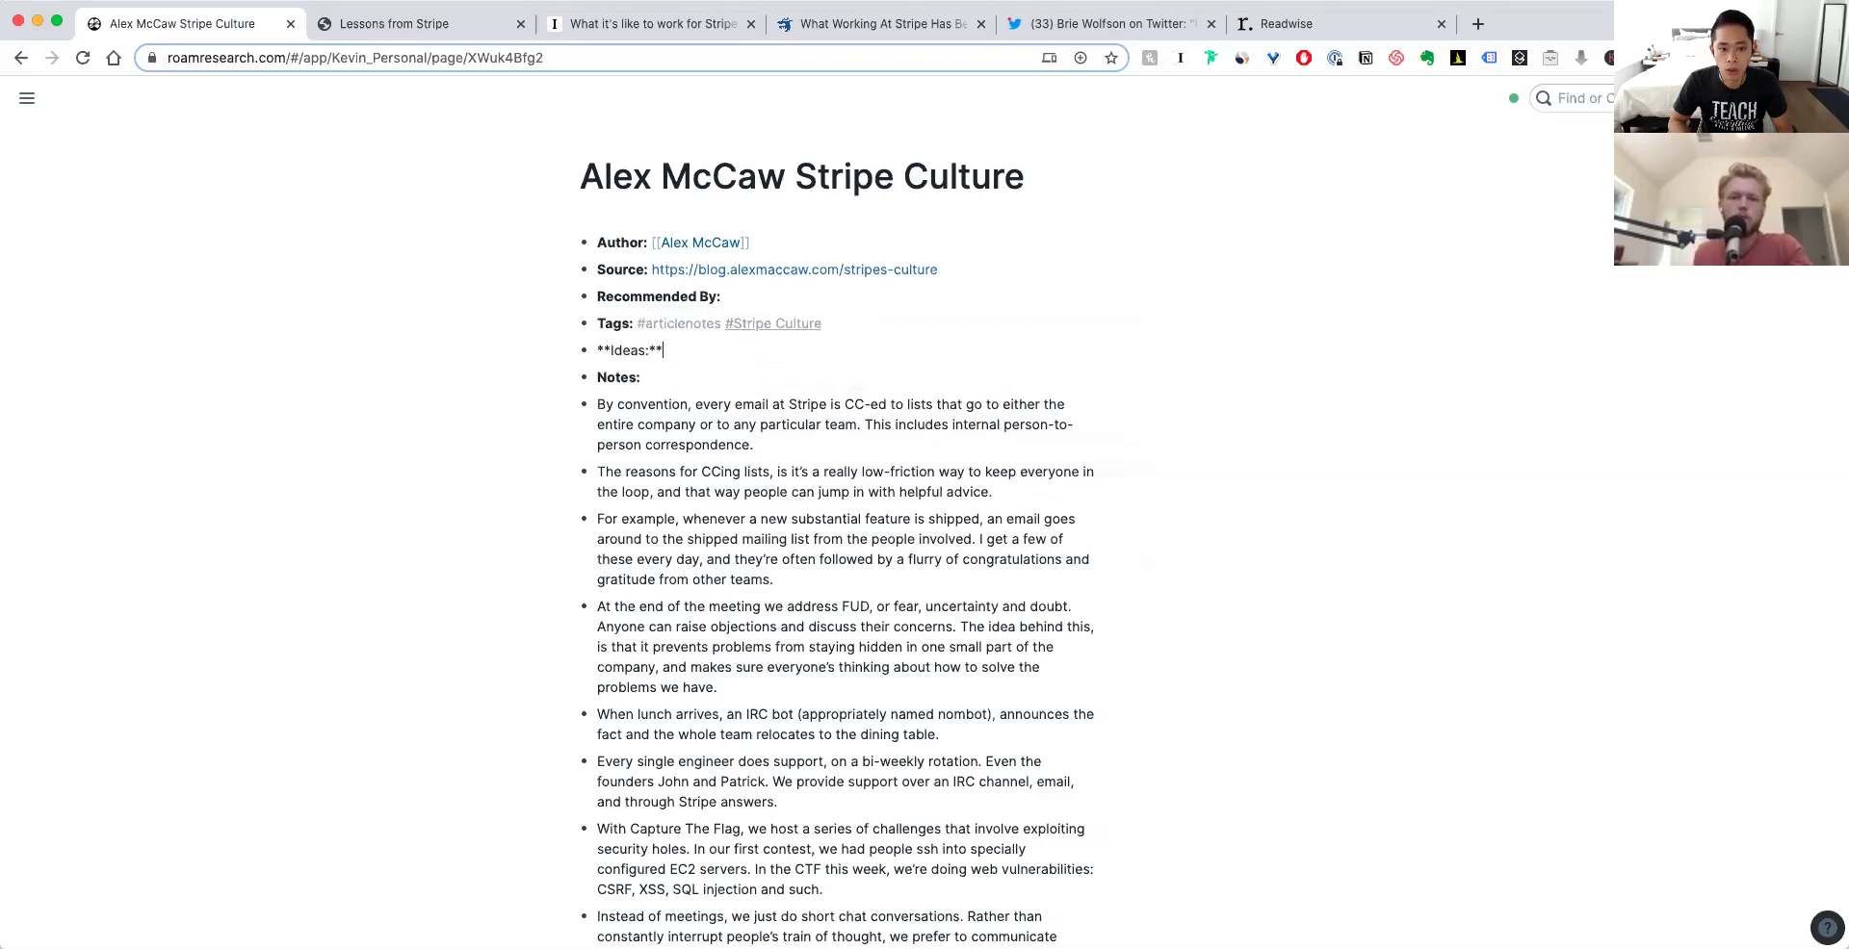
# - Try to add a second tag without brackets, #stripe culture, at the end of the "Tags:" field
pyautogui.press('Up')
pyautogui.write('#')
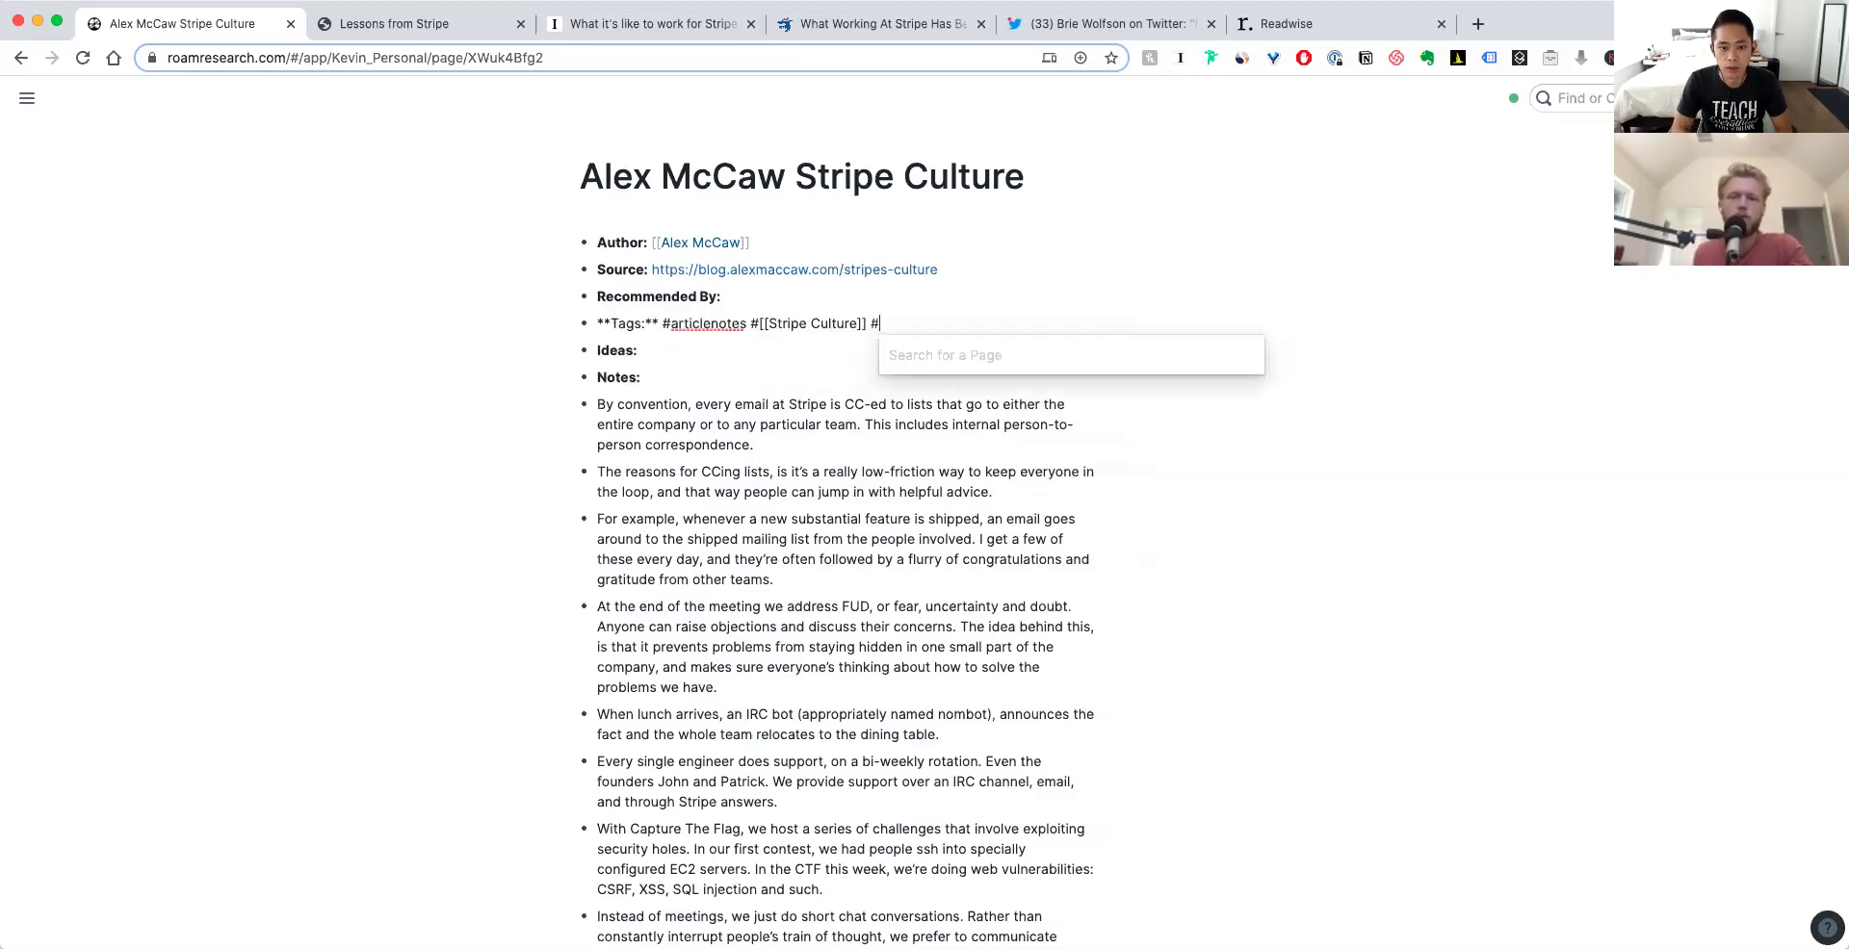
pyautogui.write('stripe cul')
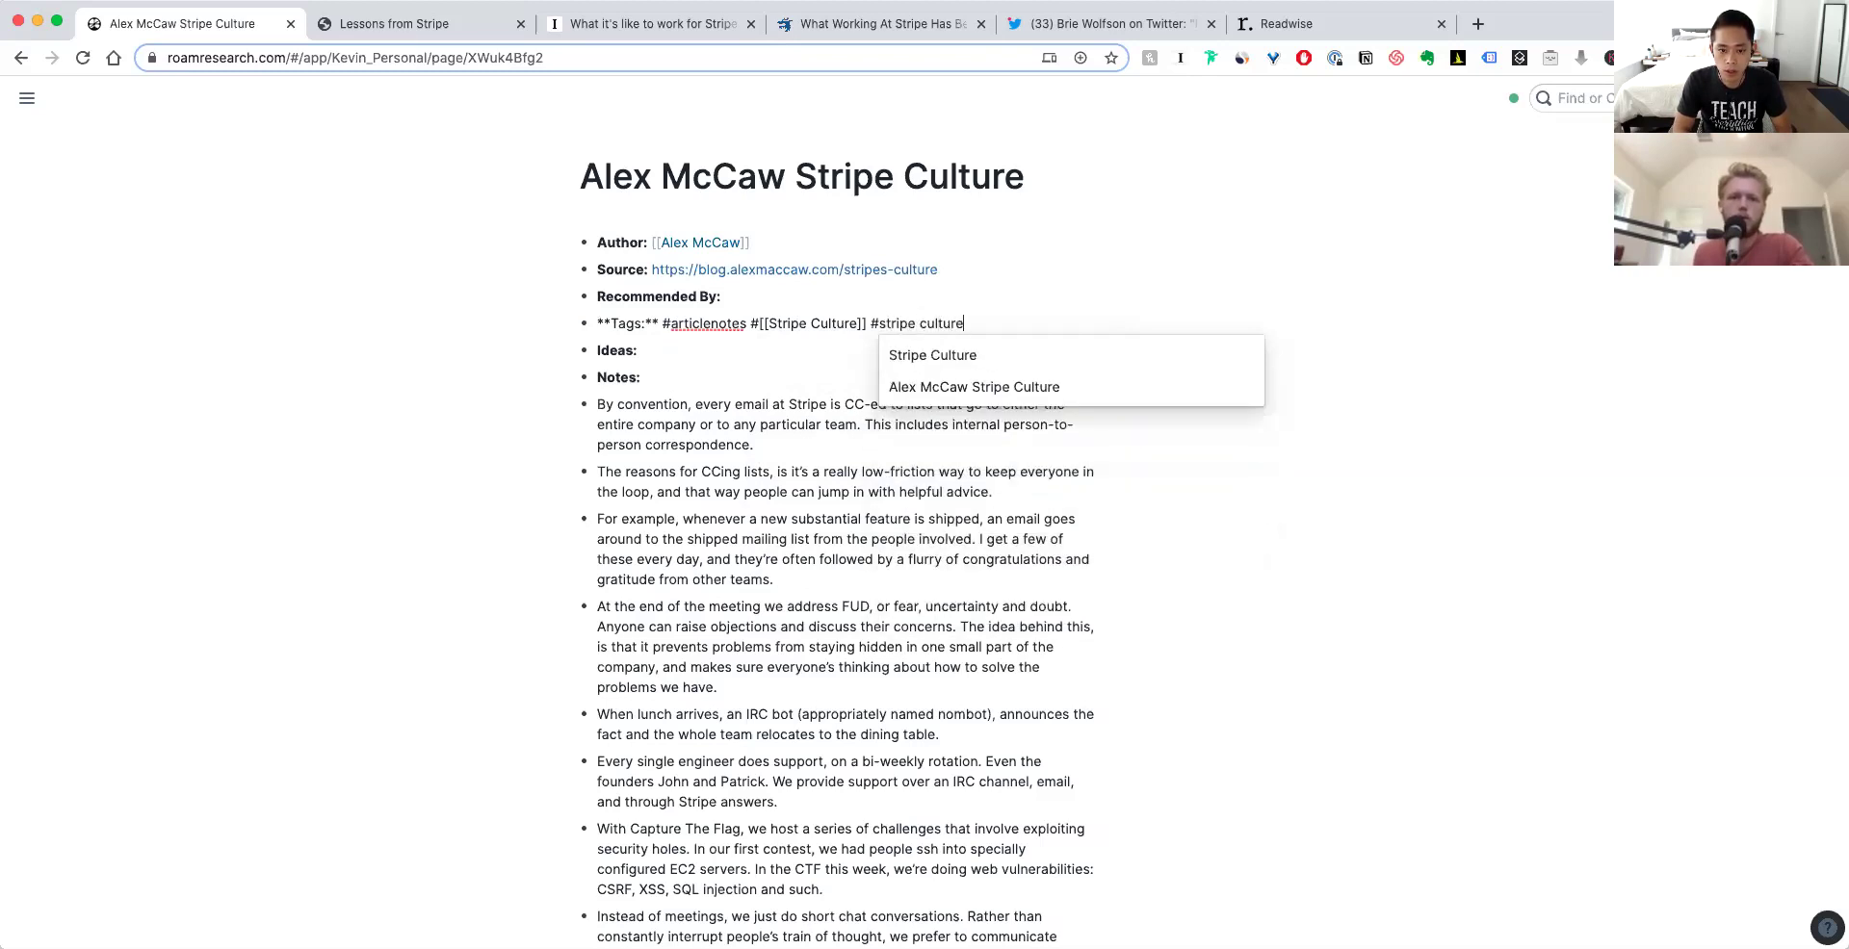
pyautogui.write('ture')
pyautogui.press('Escape')
pyautogui.press('Down')
pyautogui.click(934, 323)
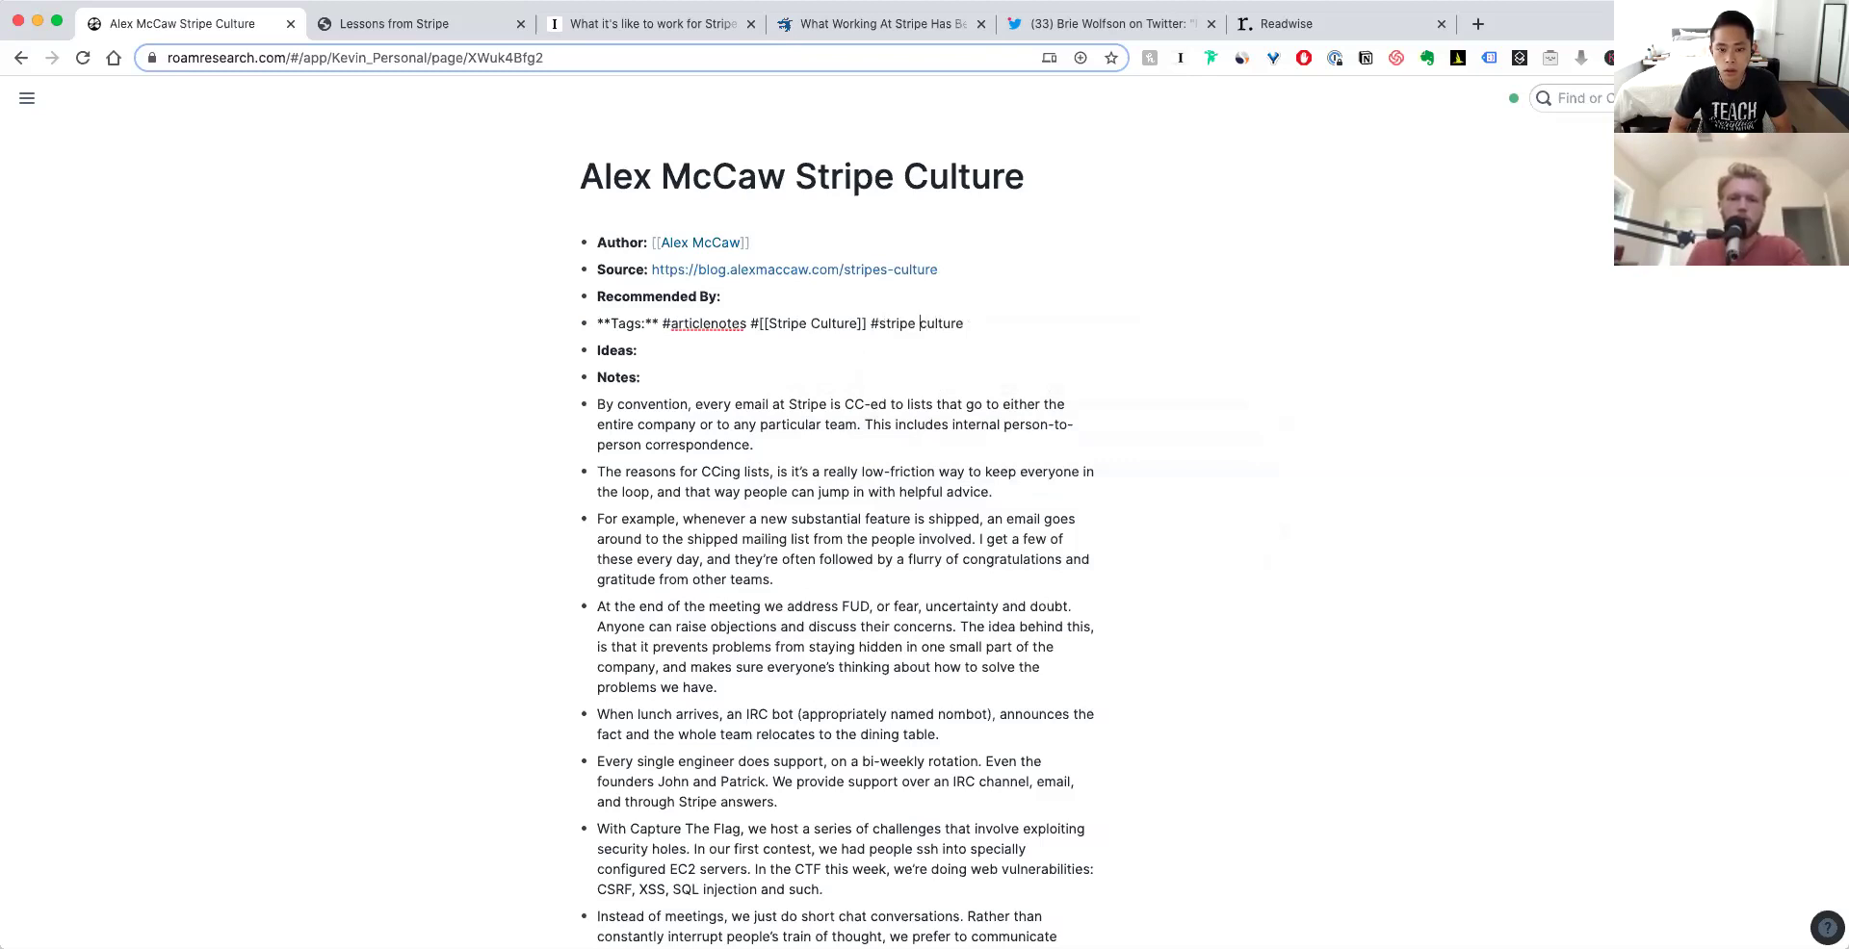
# - Replace the unbracketed tag at the end of the "Tags:" field with #[[Stripe Culture]]
pyautogui.write('[[')
pyautogui.press('BackSpace')
pyautogui.press('BackSpace')
pyautogui.press('BackSpace')
pyautogui.press('BackSpace')
pyautogui.press('BackSpace')
pyautogui.press('BackSpace')
pyautogui.press('BackSpace')
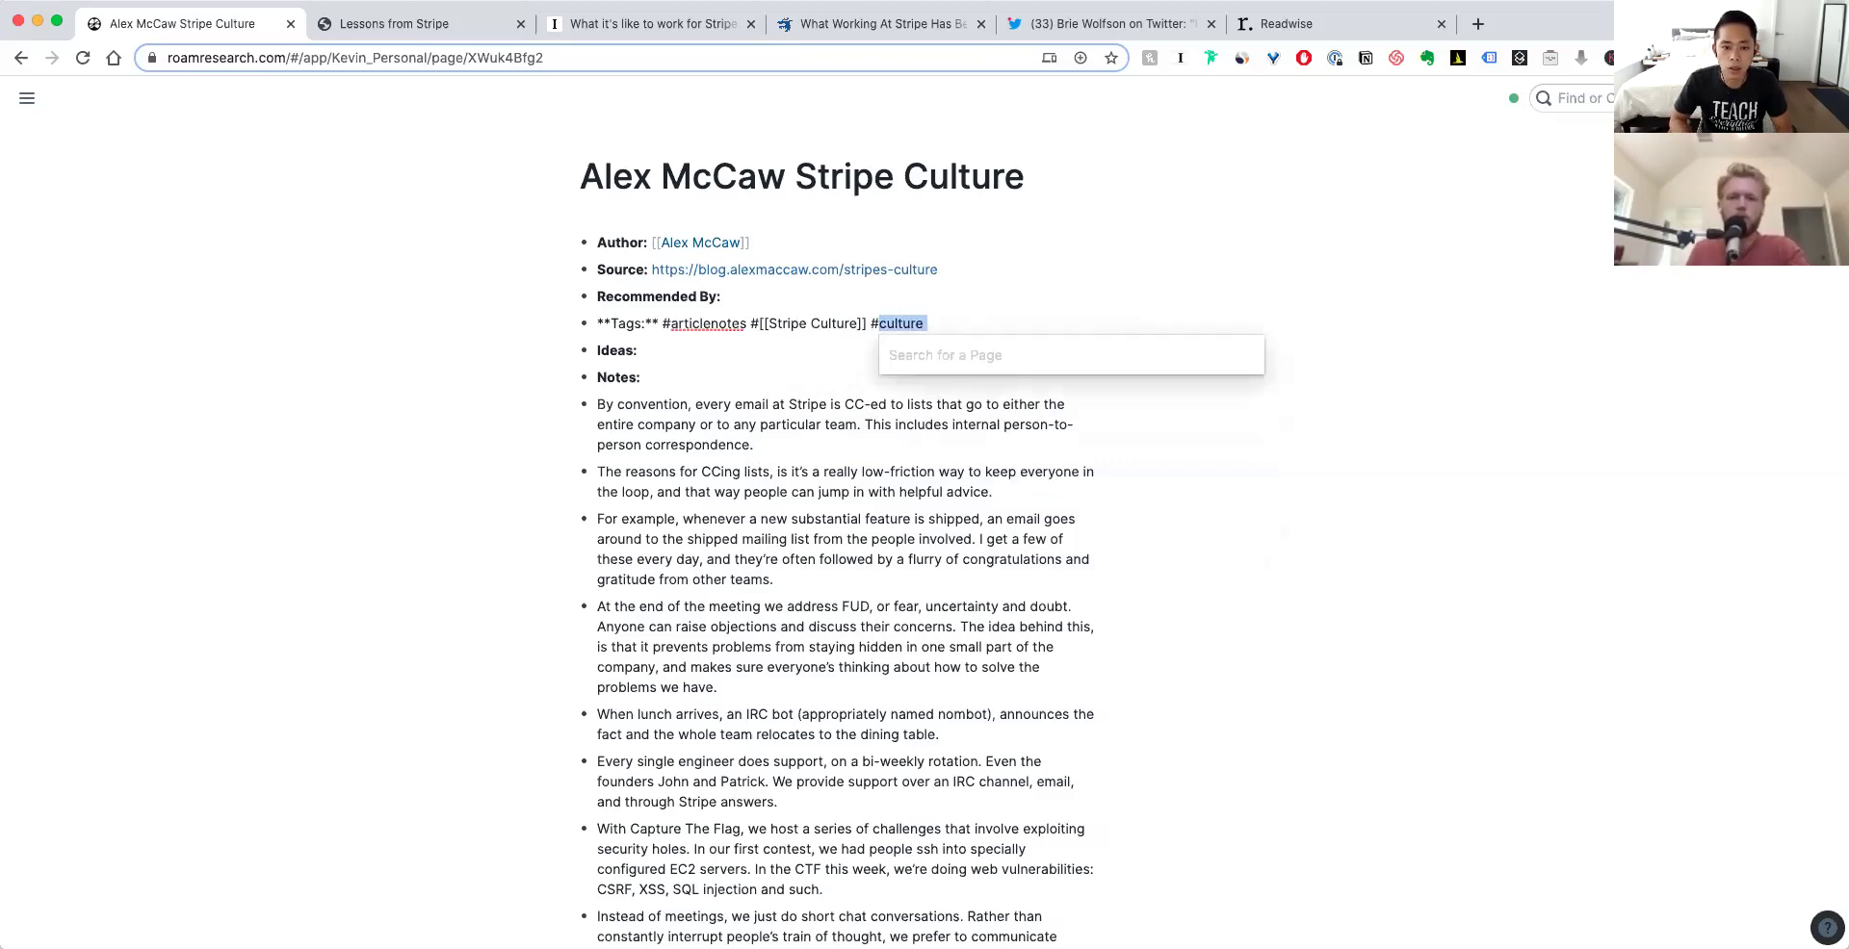
pyautogui.write('[Stipre')
pyautogui.press('BackSpace')
pyautogui.press('BackSpace')
pyautogui.press('BackSpace')
pyautogui.press('BackSpace')
pyautogui.write('ripe Culture')
pyautogui.press('Return')
pyautogui.press('Down')
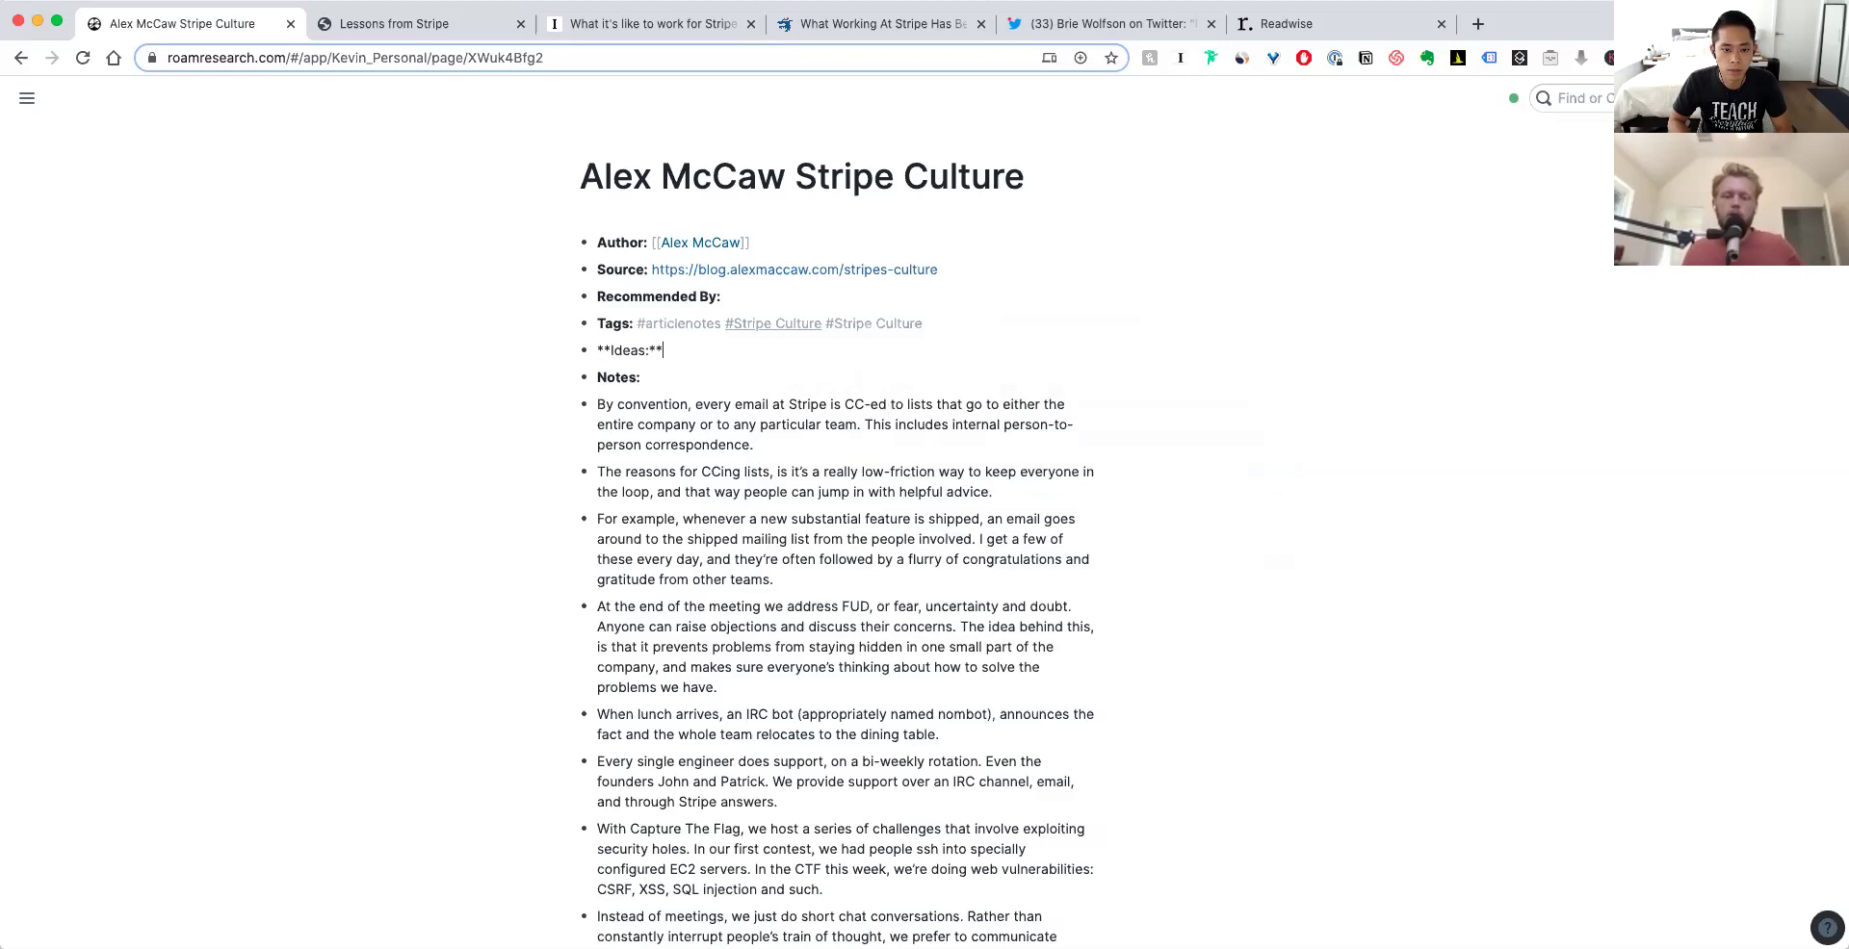
# - Delete the duplicate #[[Stripe Culture]] tag from the "Tags:" field
pyautogui.press('Up')
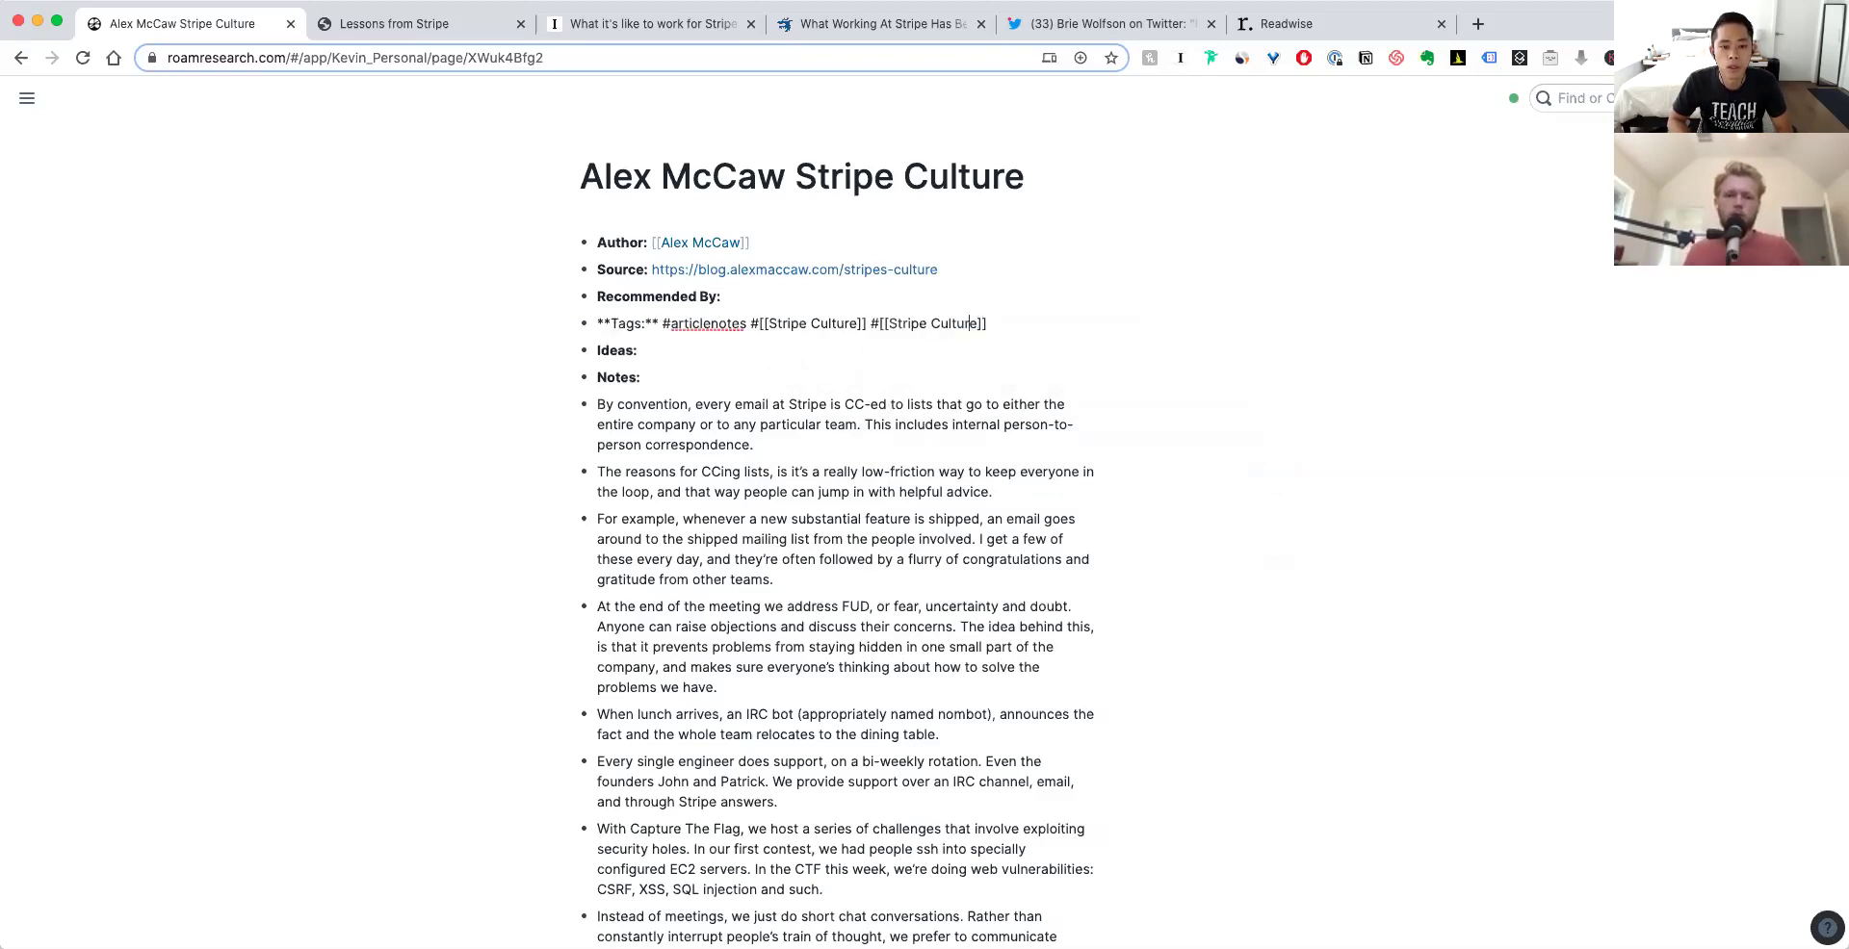
pyautogui.hotkey('alt', 'shift', 'Left')
pyautogui.hotkey('alt', 'shift', 'Left')
pyautogui.hotkey('alt', 'shift', 'Left')
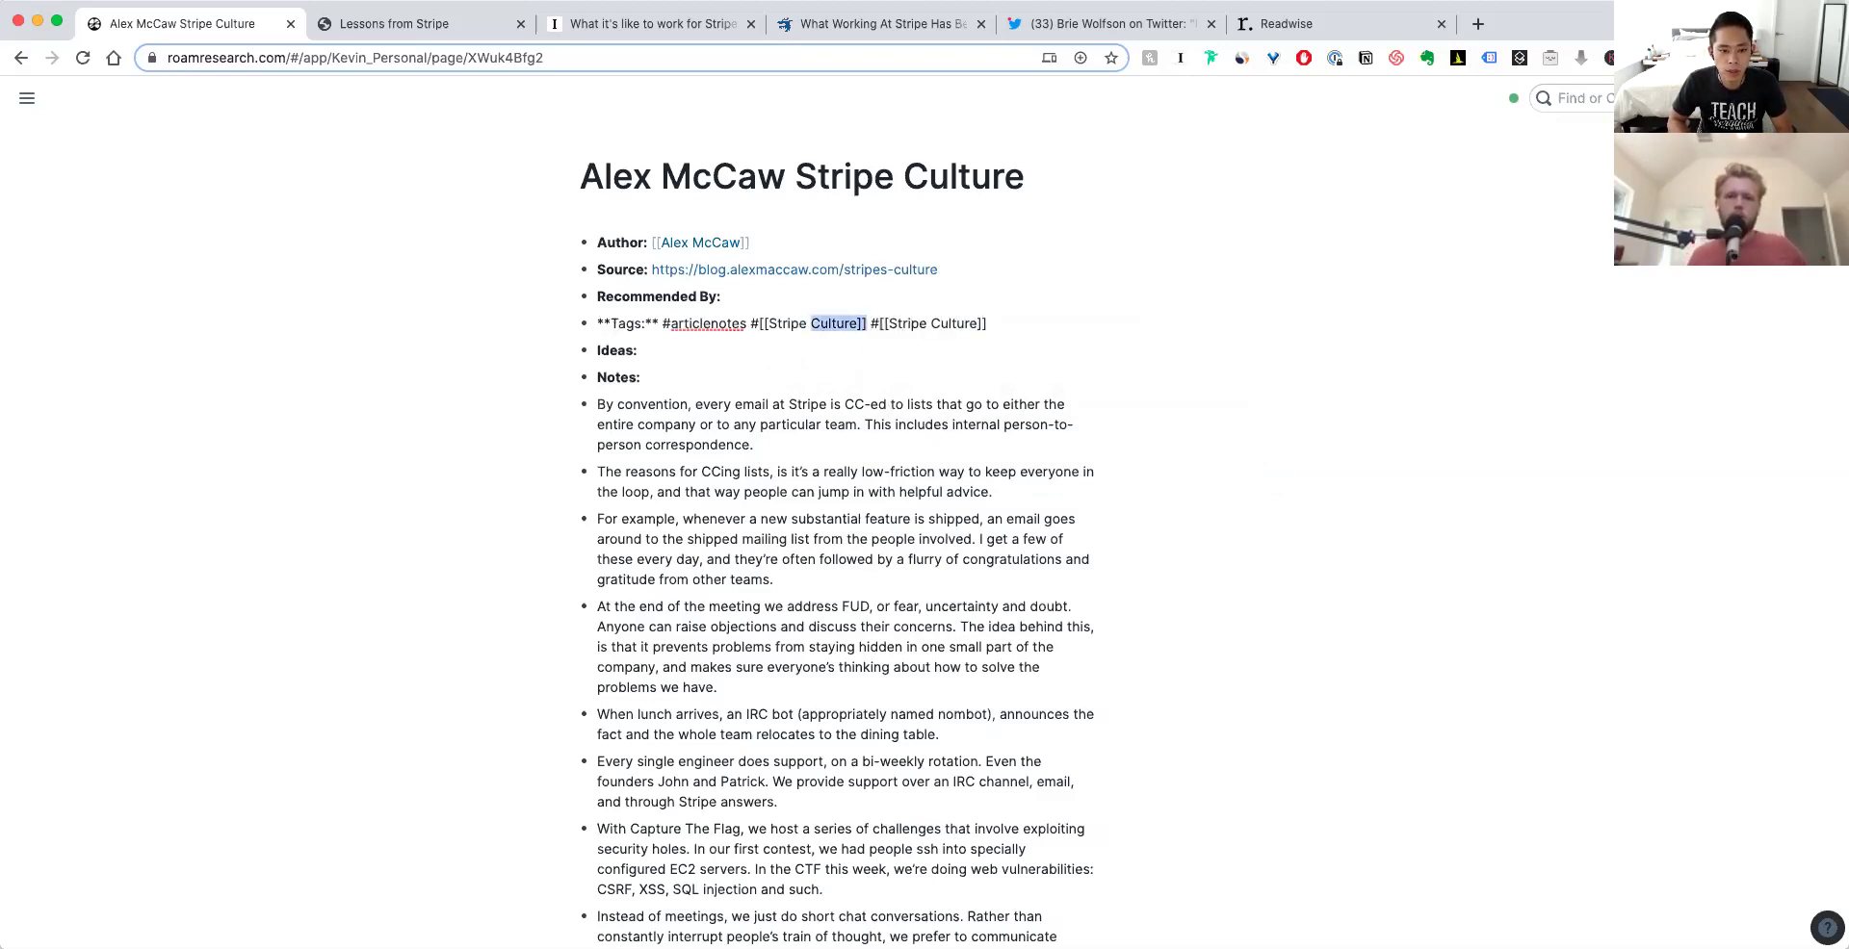
pyautogui.press('BackSpace')
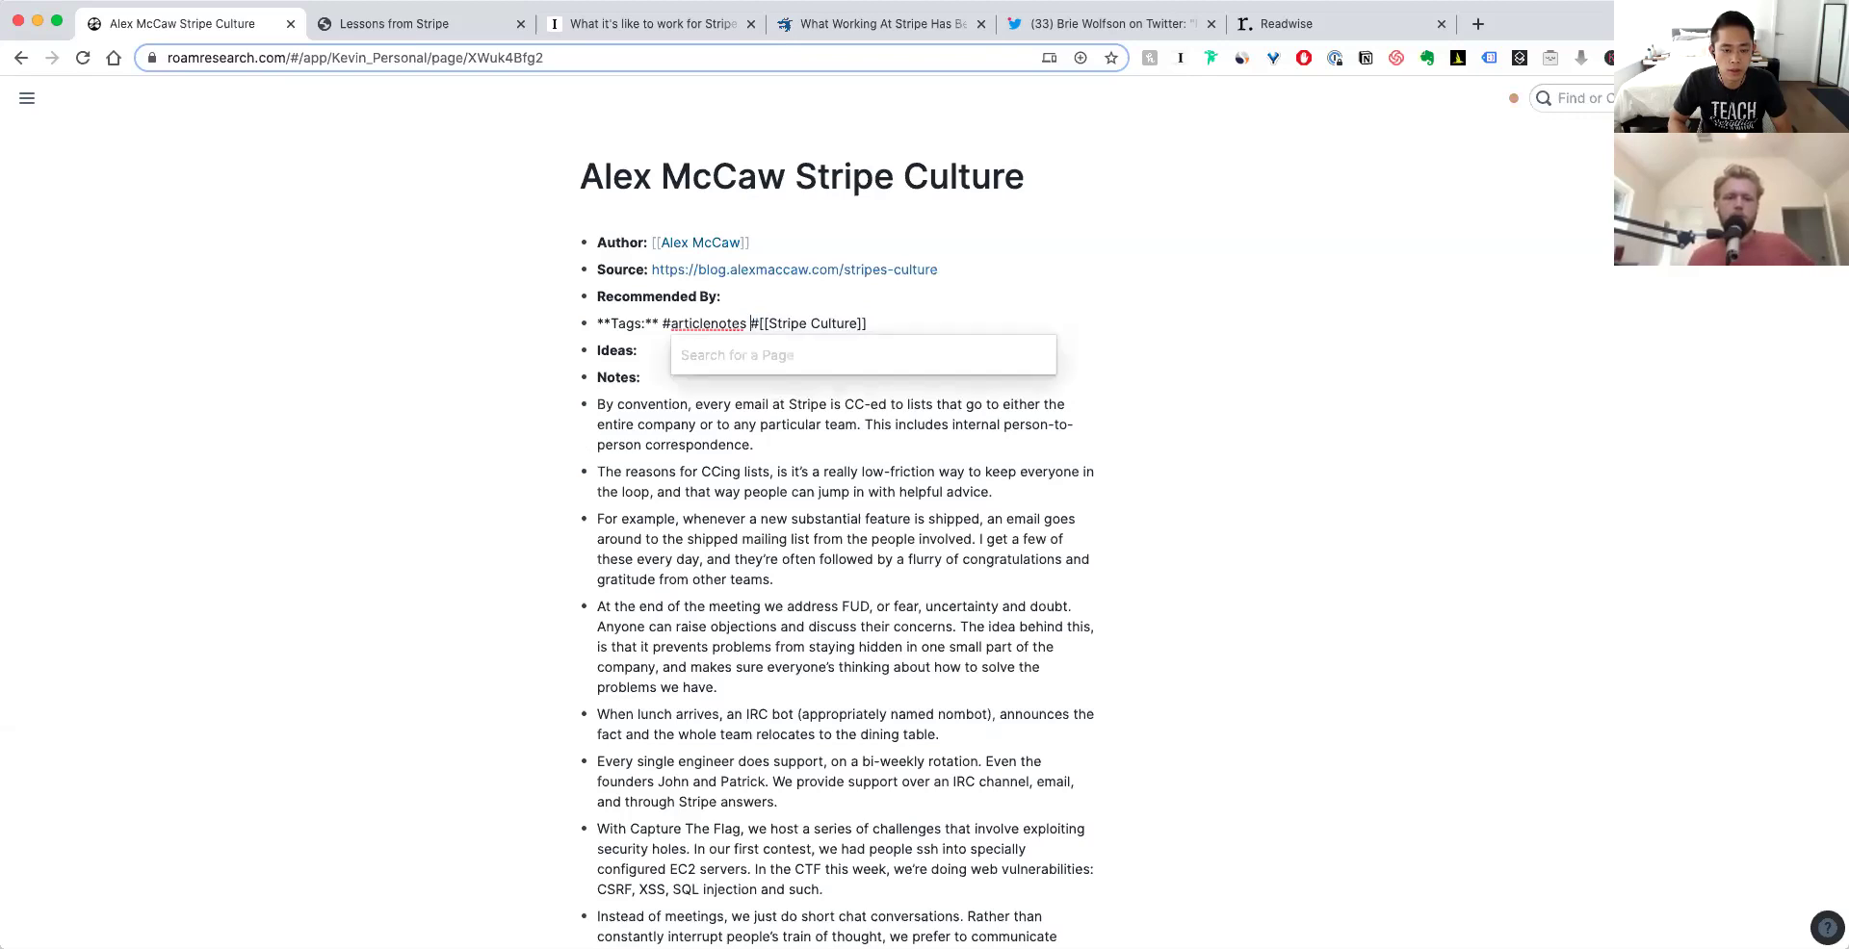
pyautogui.press('Escape')
pyautogui.press('Return')
pyautogui.press('BackSpace')
pyautogui.press('Down')
pyautogui.press('Down')
pyautogui.click(992, 492)
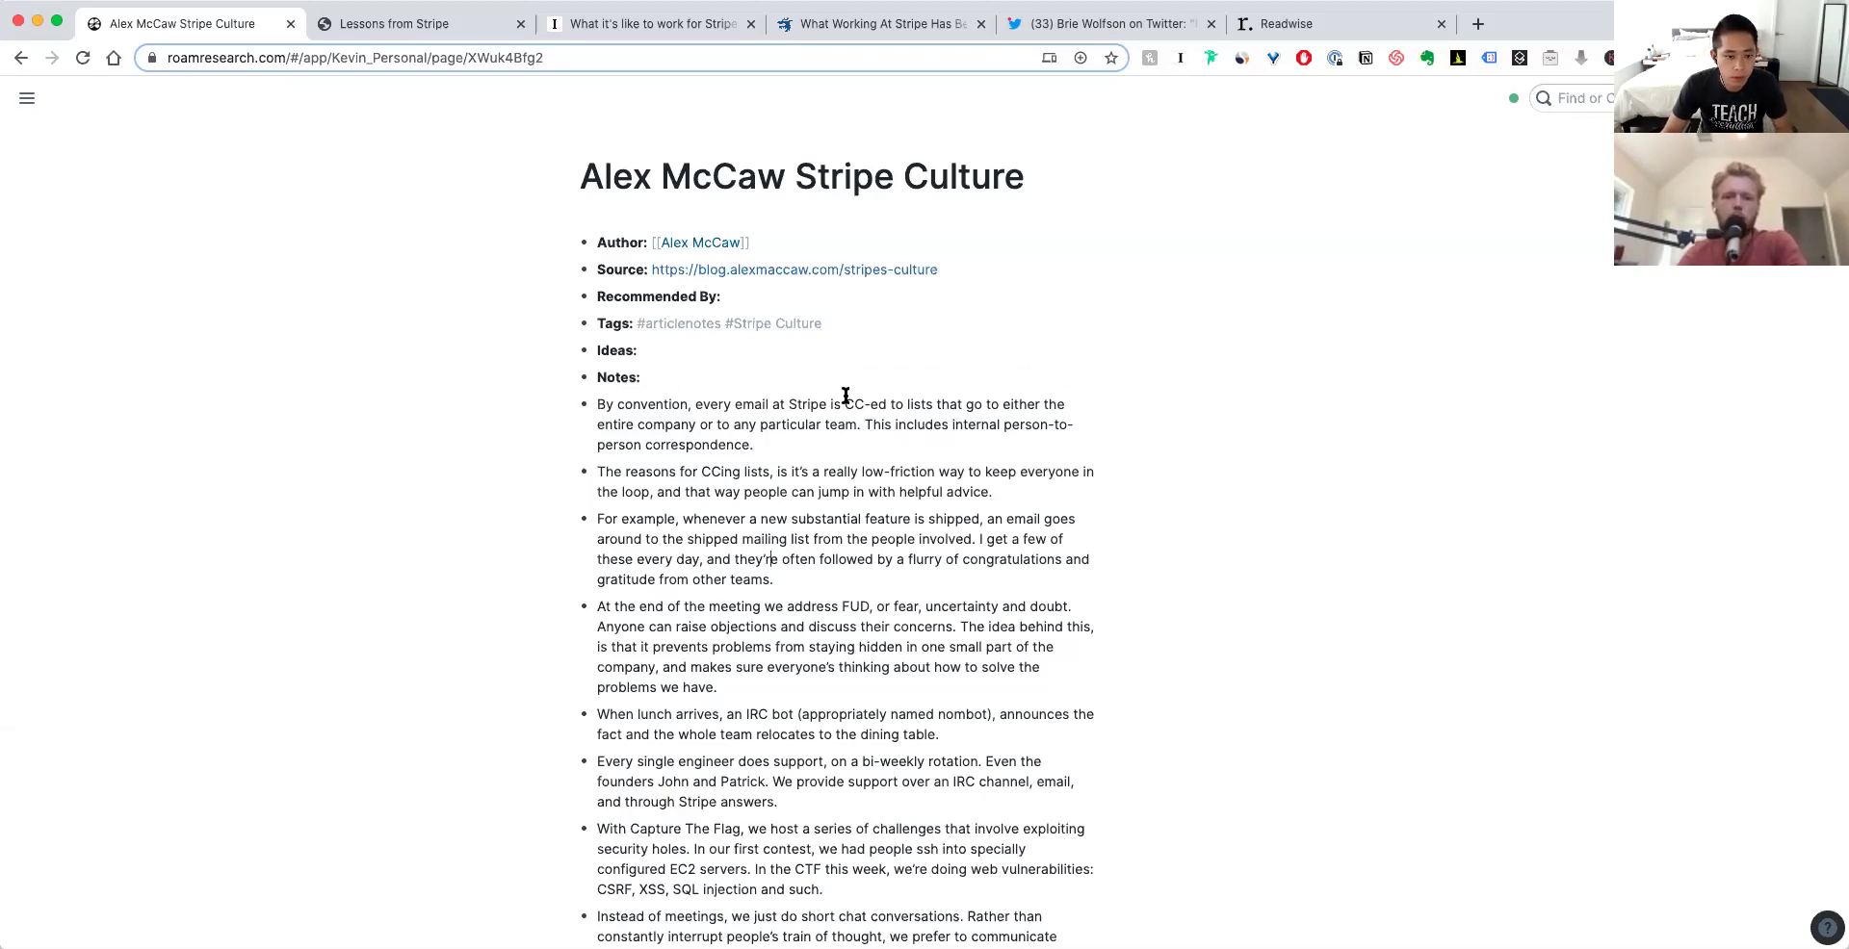
# - Add the tag #culture after #Stripe Culture in the "Tags:" field
pyautogui.click(907, 324)
pyautogui.write('#culture')
pyautogui.press('Escape')
pyautogui.scroll(-3, 923, 680)
pyautogui.scroll(3, 922, 680)
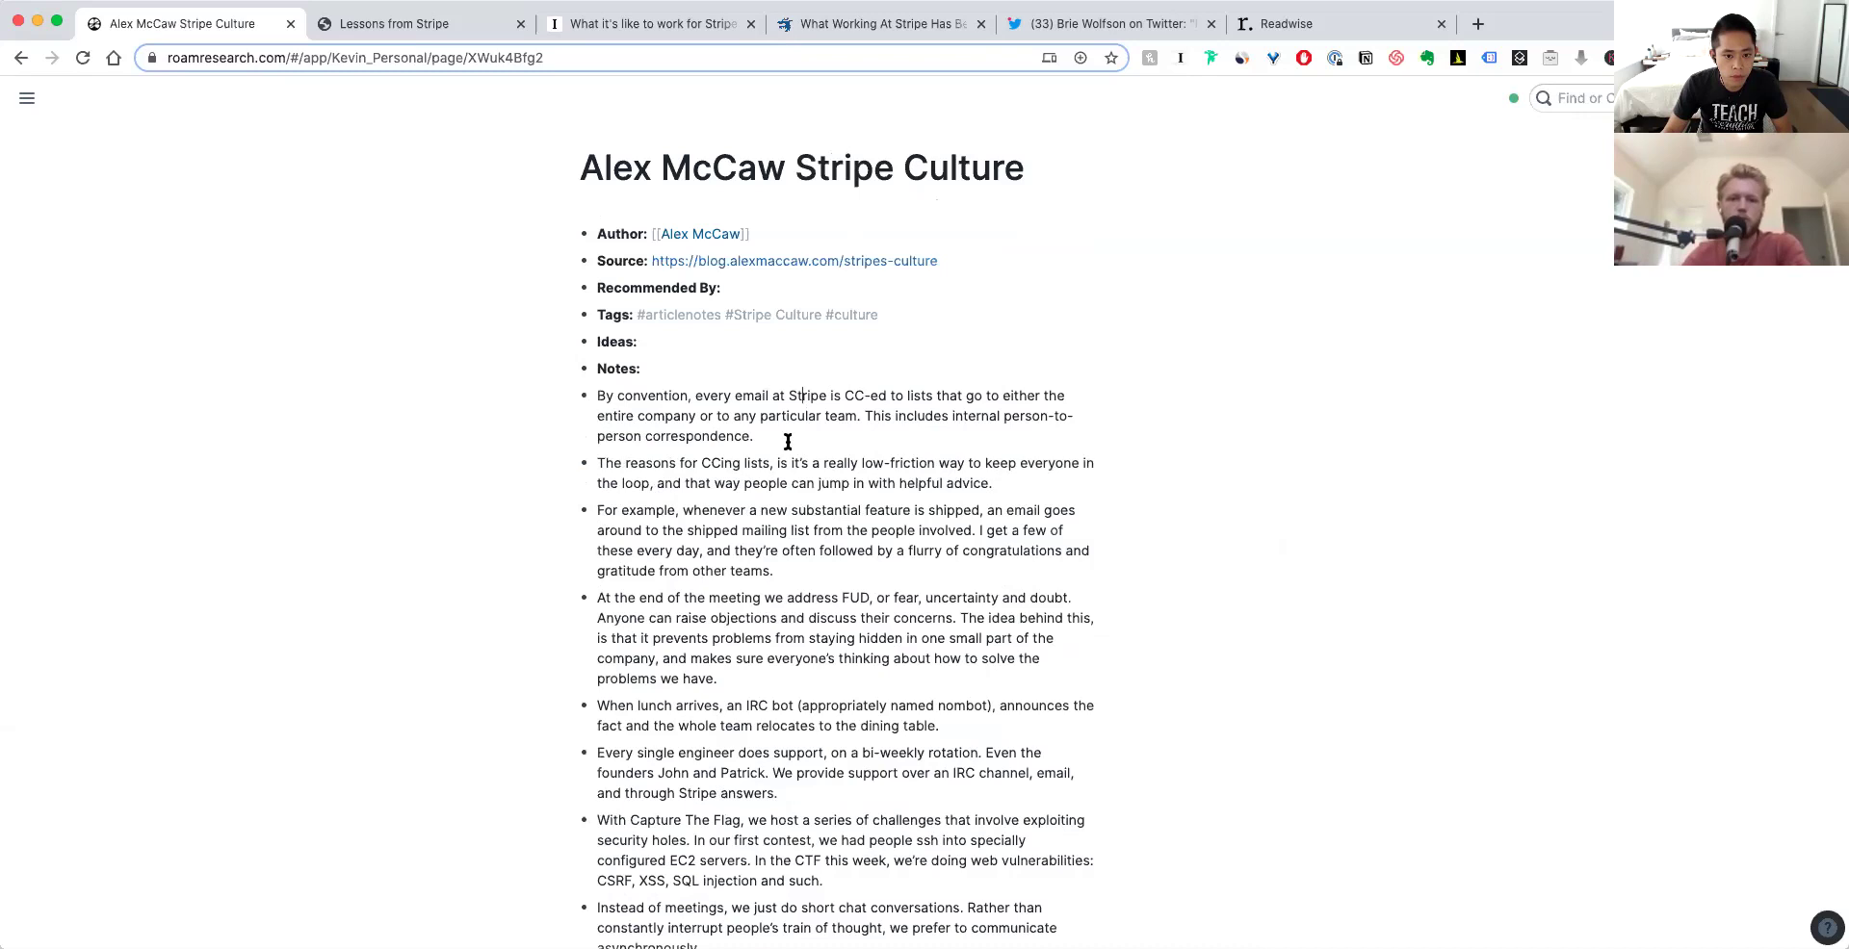
# - Format the whole first note, about every email being CC-ed to lists, as bold and highlighted
pyautogui.press('super+a')
pyautogui.write('**^^')
pyautogui.click(622, 463)
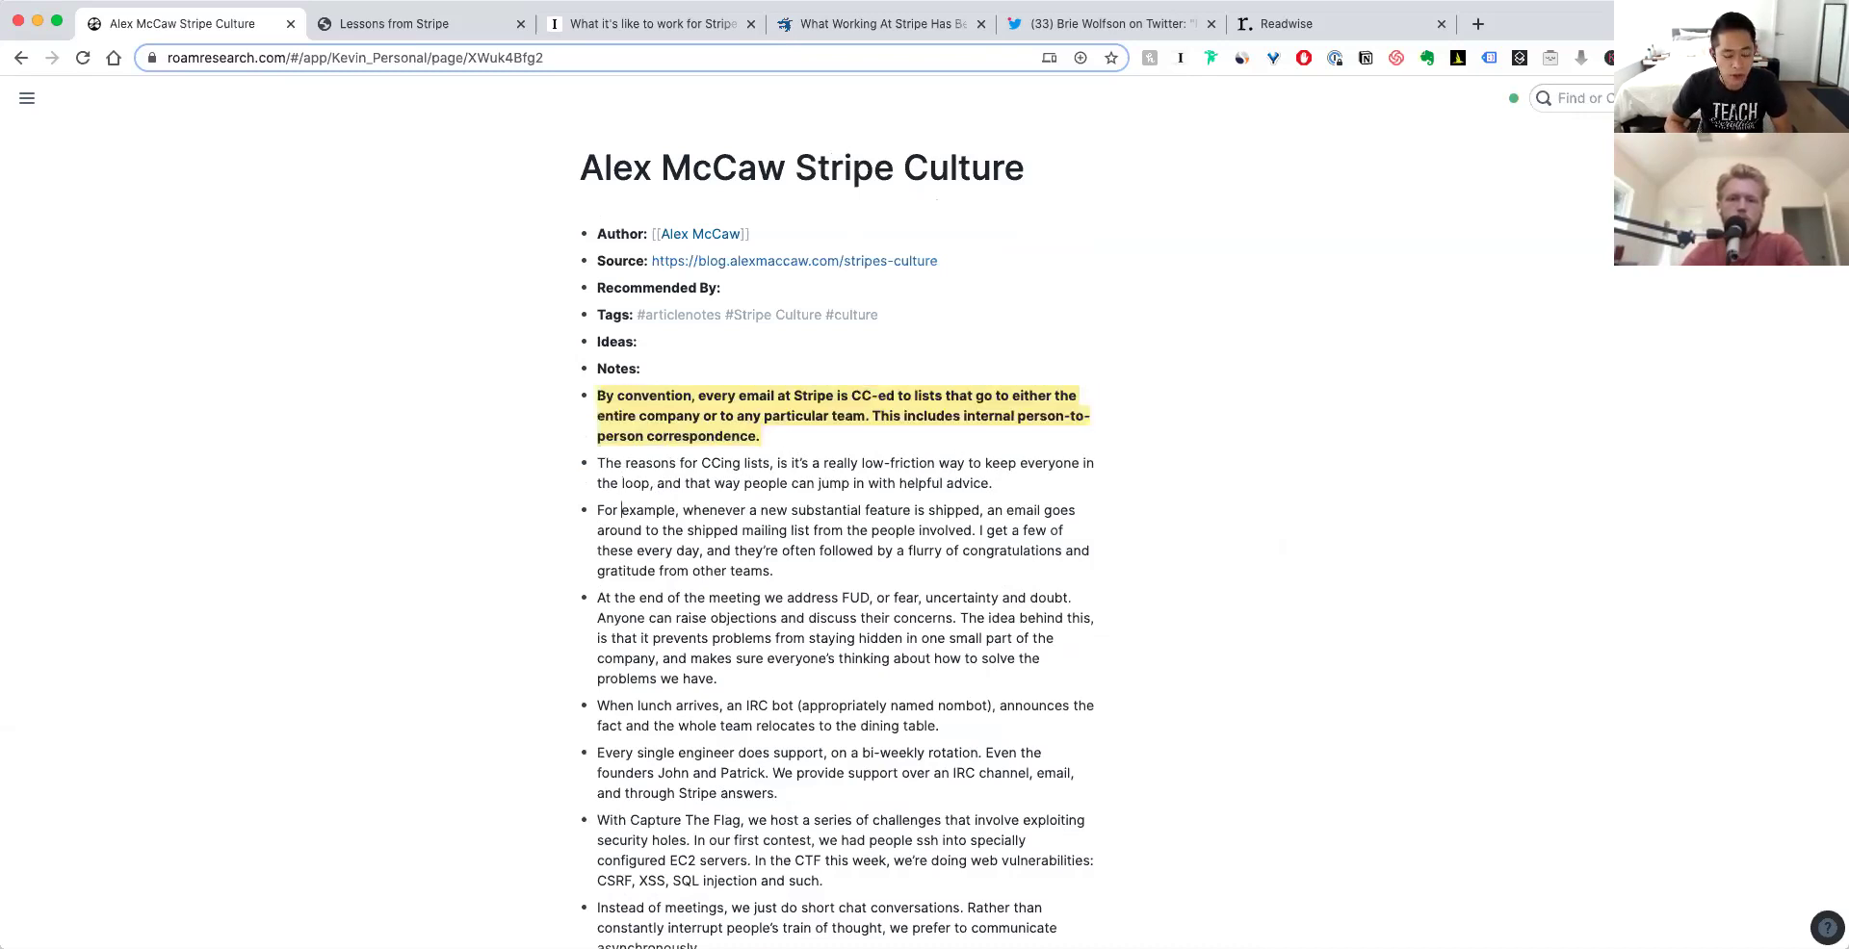
pyautogui.press('Up')
pyautogui.press('Up')
pyautogui.press('Up')
pyautogui.press('Down')
pyautogui.press('Down')
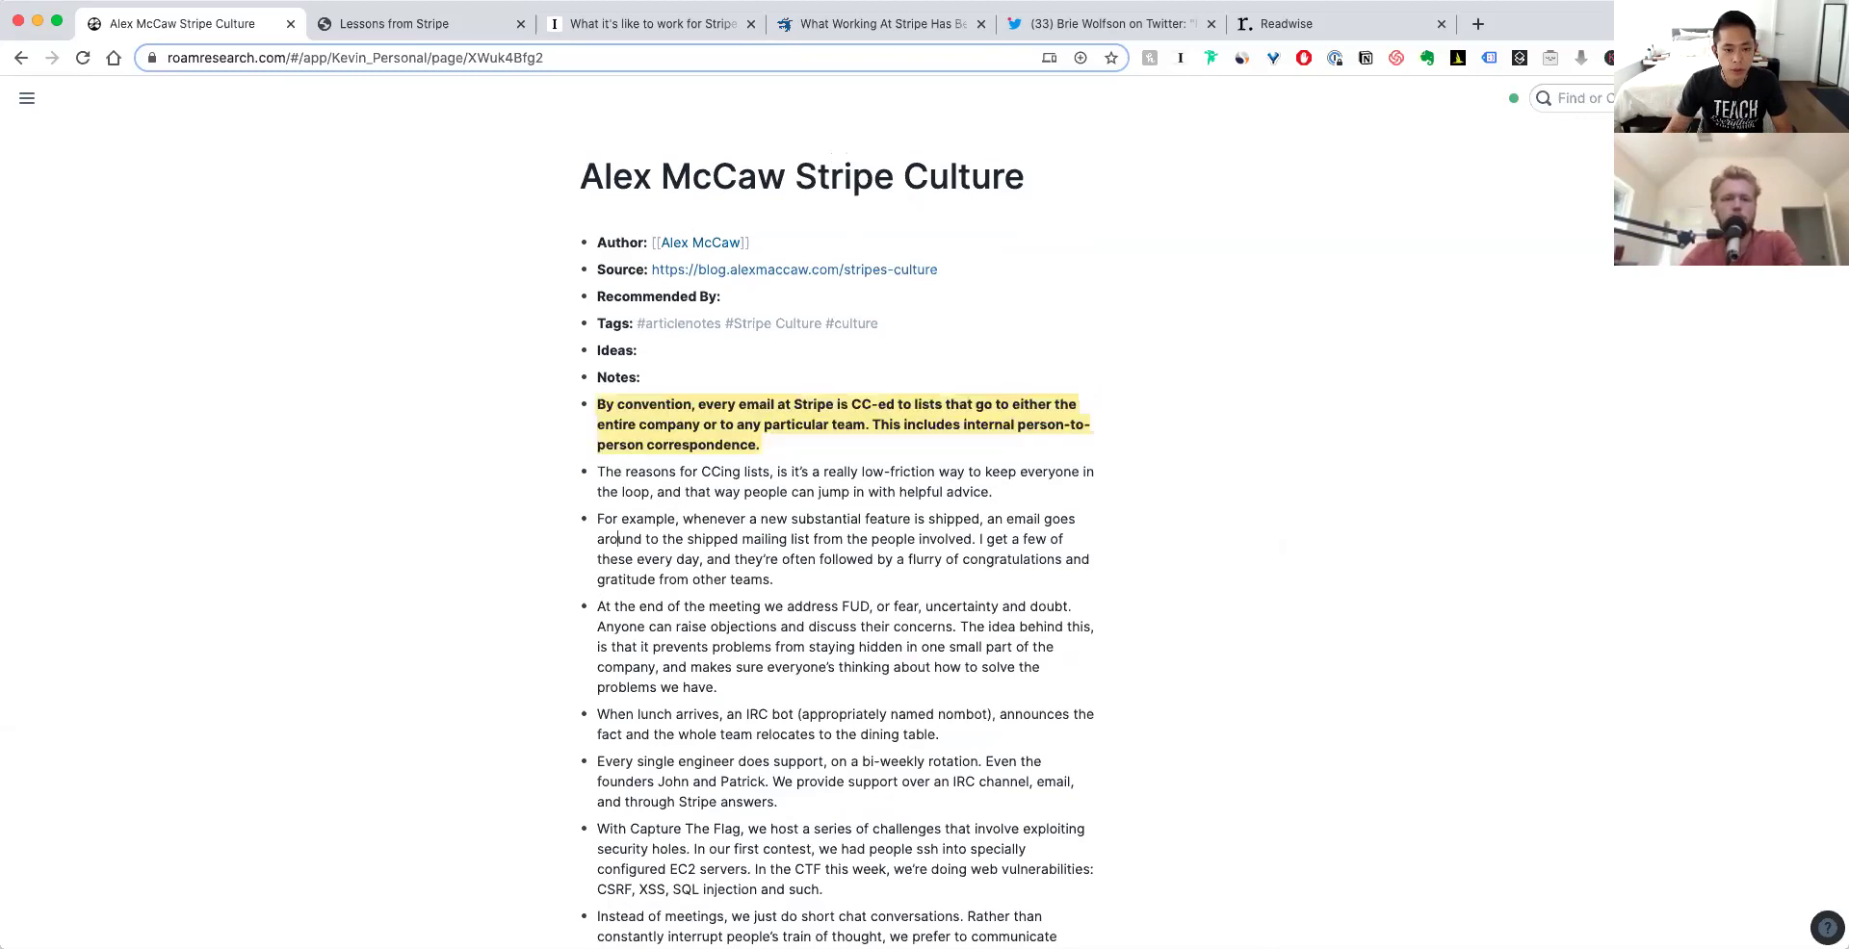
# - Go to the daily notes and open the Stripe Culture page from there
pyautogui.moveTo(27, 97)
pyautogui.click(77, 177)
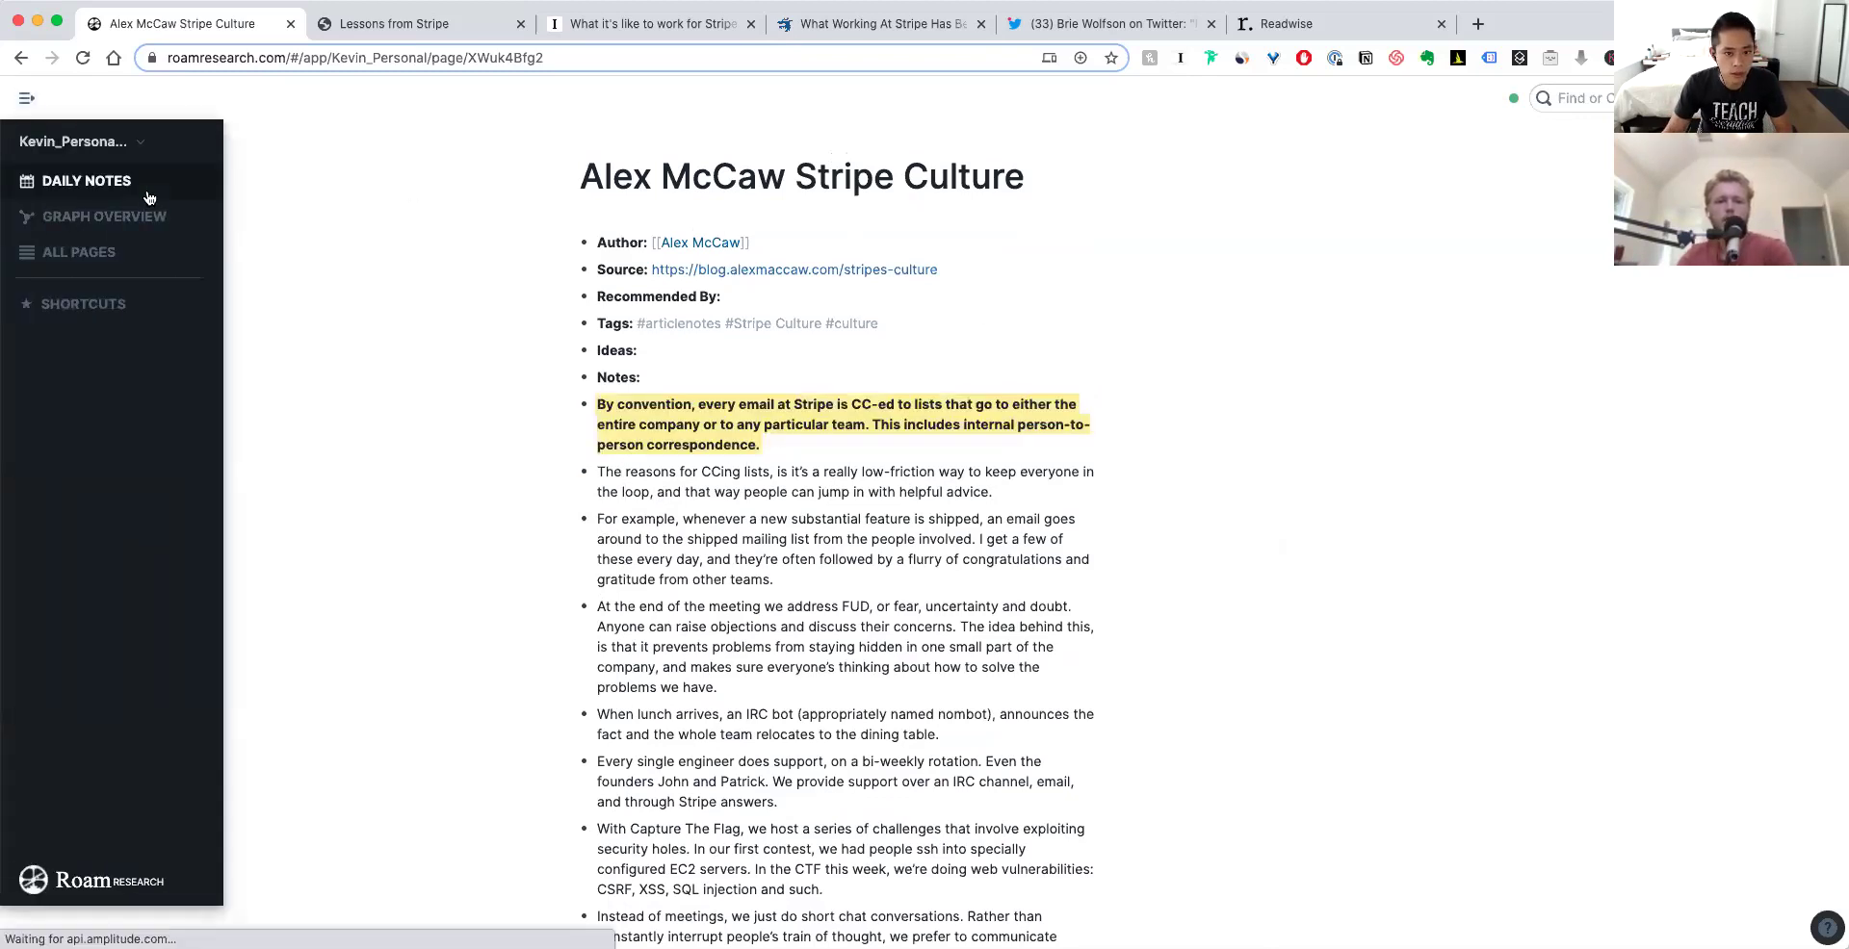
pyautogui.click(676, 274)
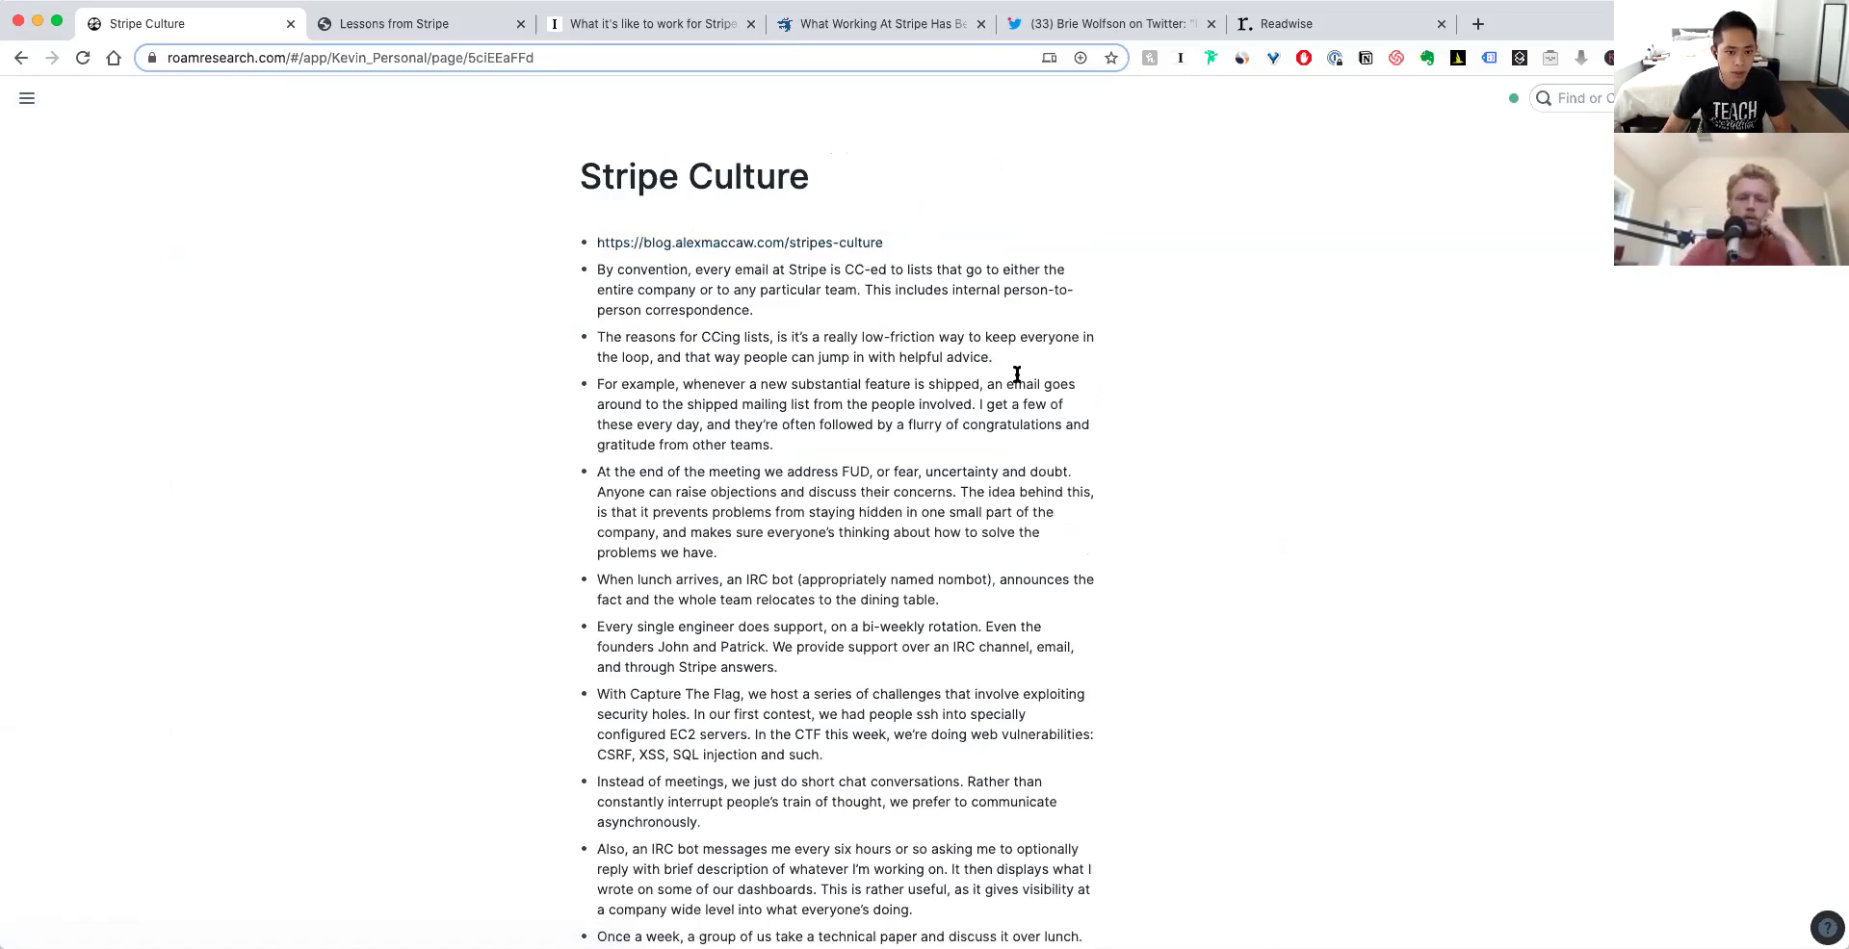
# - Delete the article link and all its pasted highlights above "Resources:" on the Stripe Culture page
pyautogui.scroll(-8, 962, 363)
pyautogui.scroll(1, 963, 363)
pyautogui.keyDown('shift'); pyautogui.click(1057, 349); pyautogui.keyUp('shift')
pyautogui.press('BackSpace')
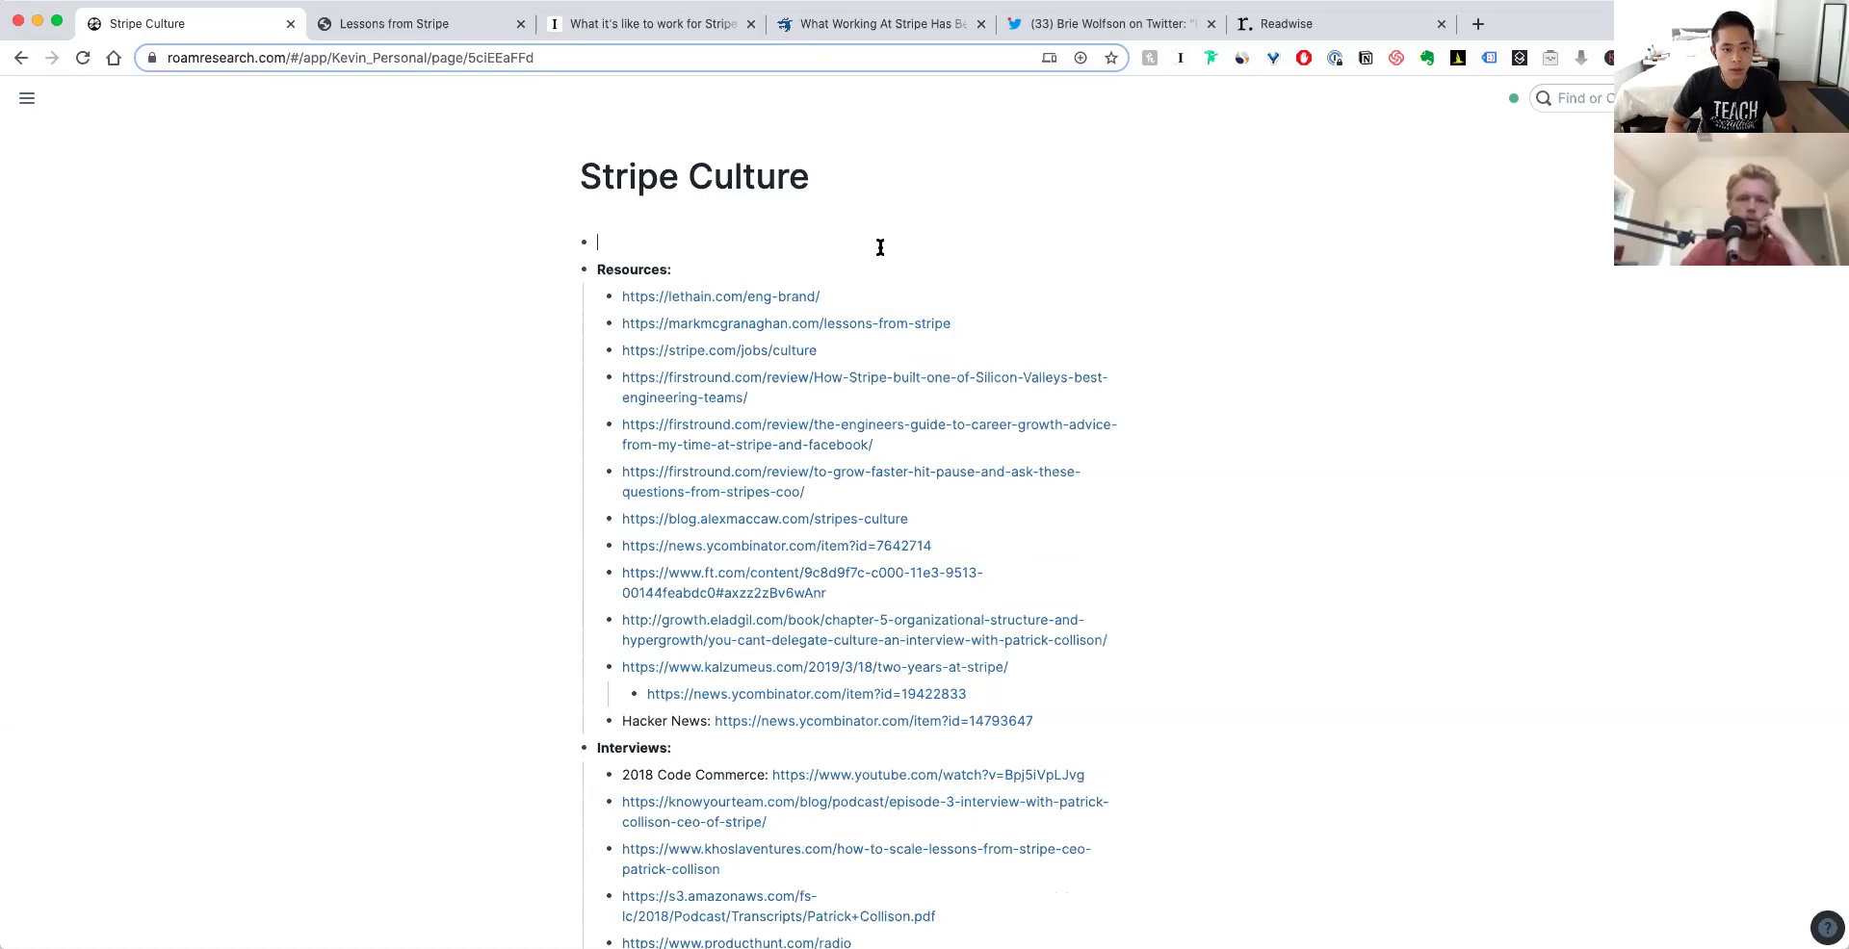
pyautogui.scroll(-3, 950, 482)
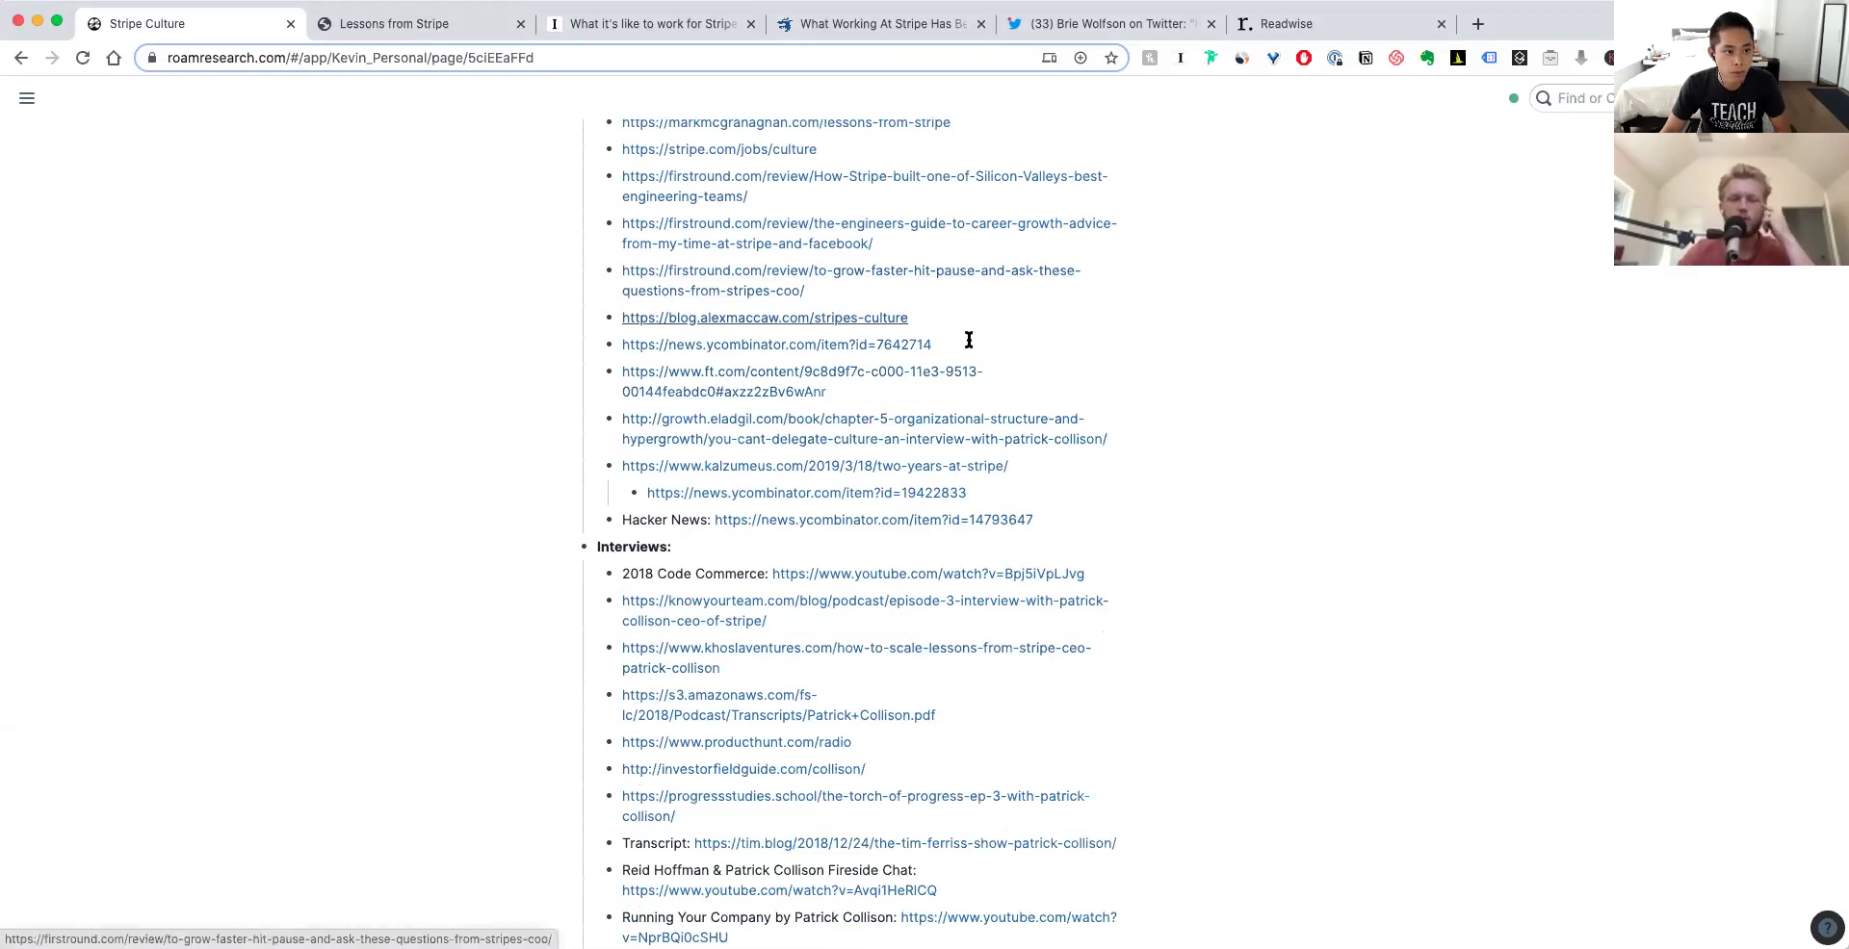
pyautogui.rightClick(832, 319)
pyautogui.click(1023, 305)
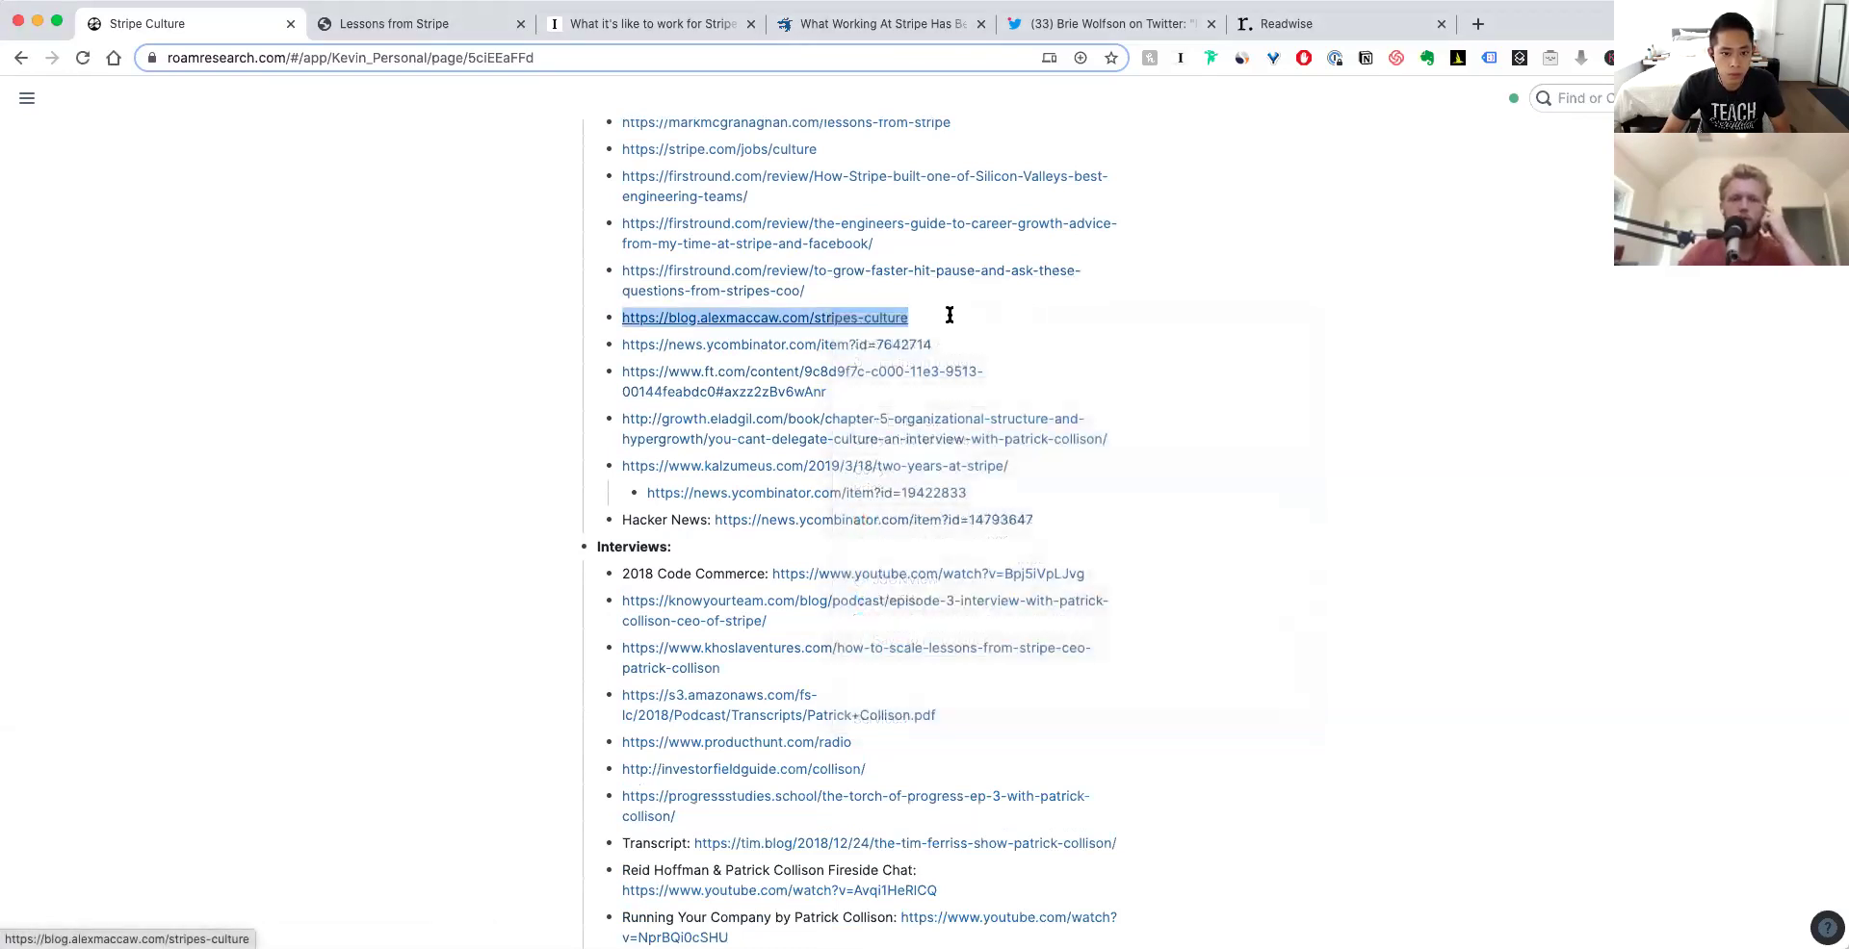
pyautogui.scroll(1, 952, 313)
pyautogui.keyDown('super'); pyautogui.click(878, 377); pyautogui.keyUp('super')
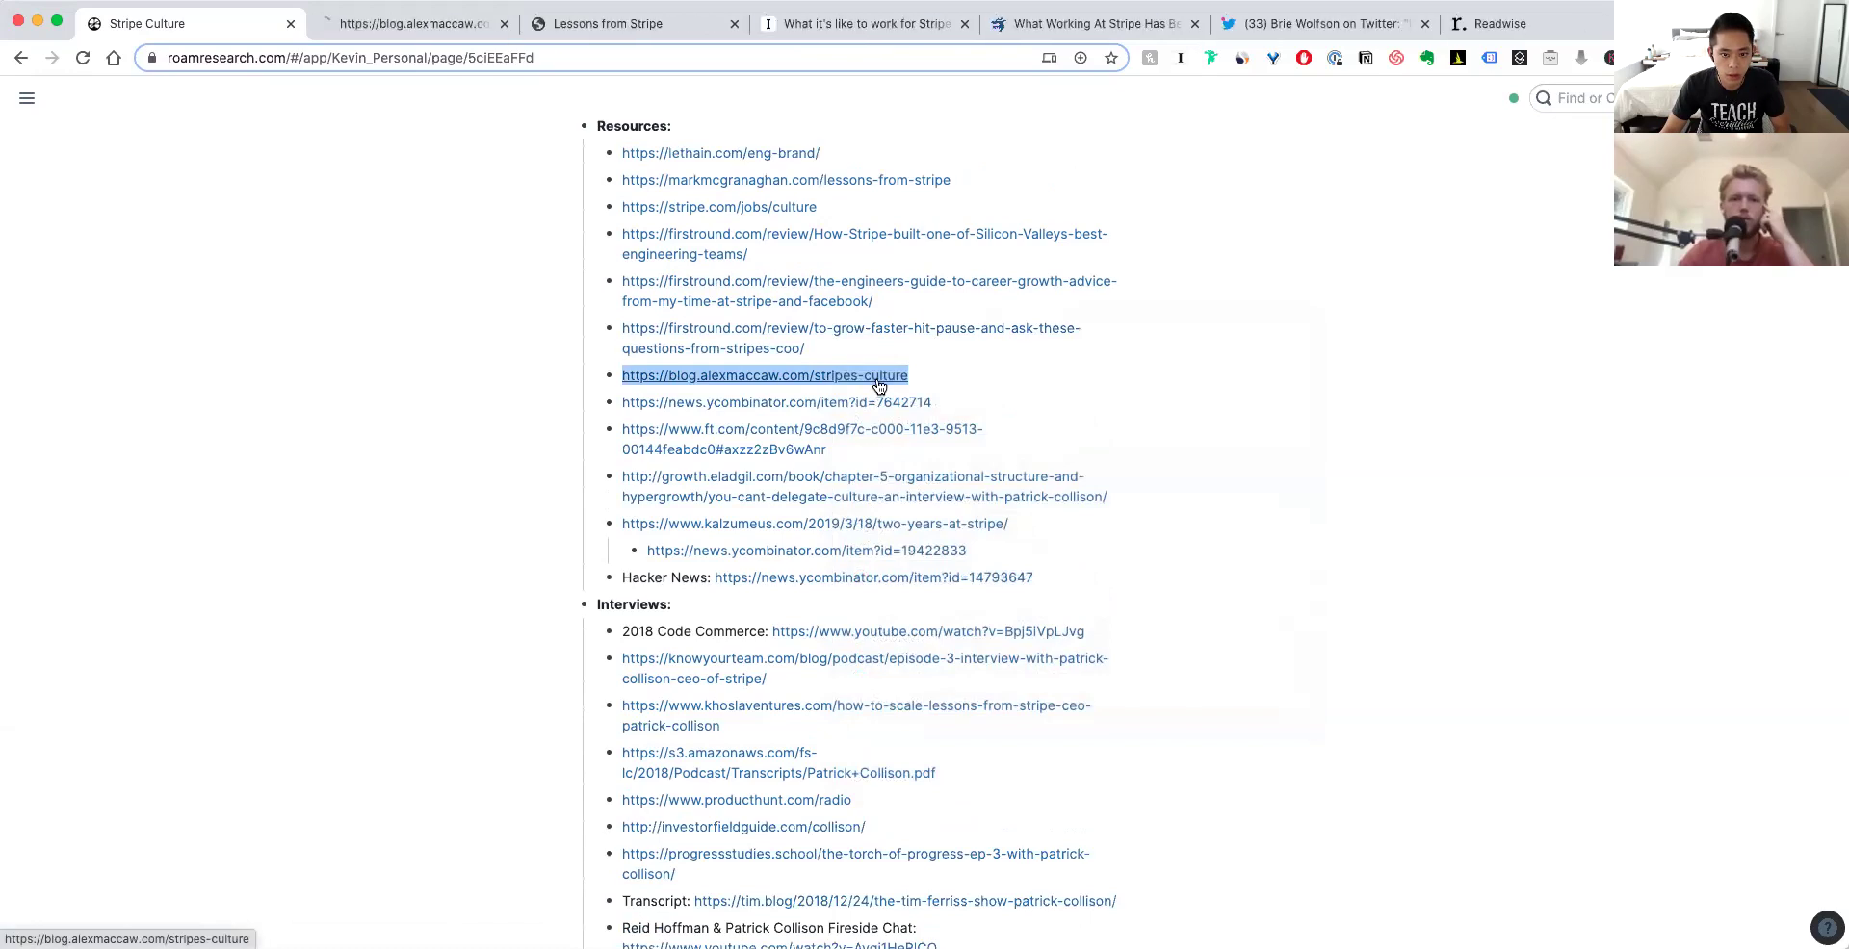
pyautogui.click(521, 23)
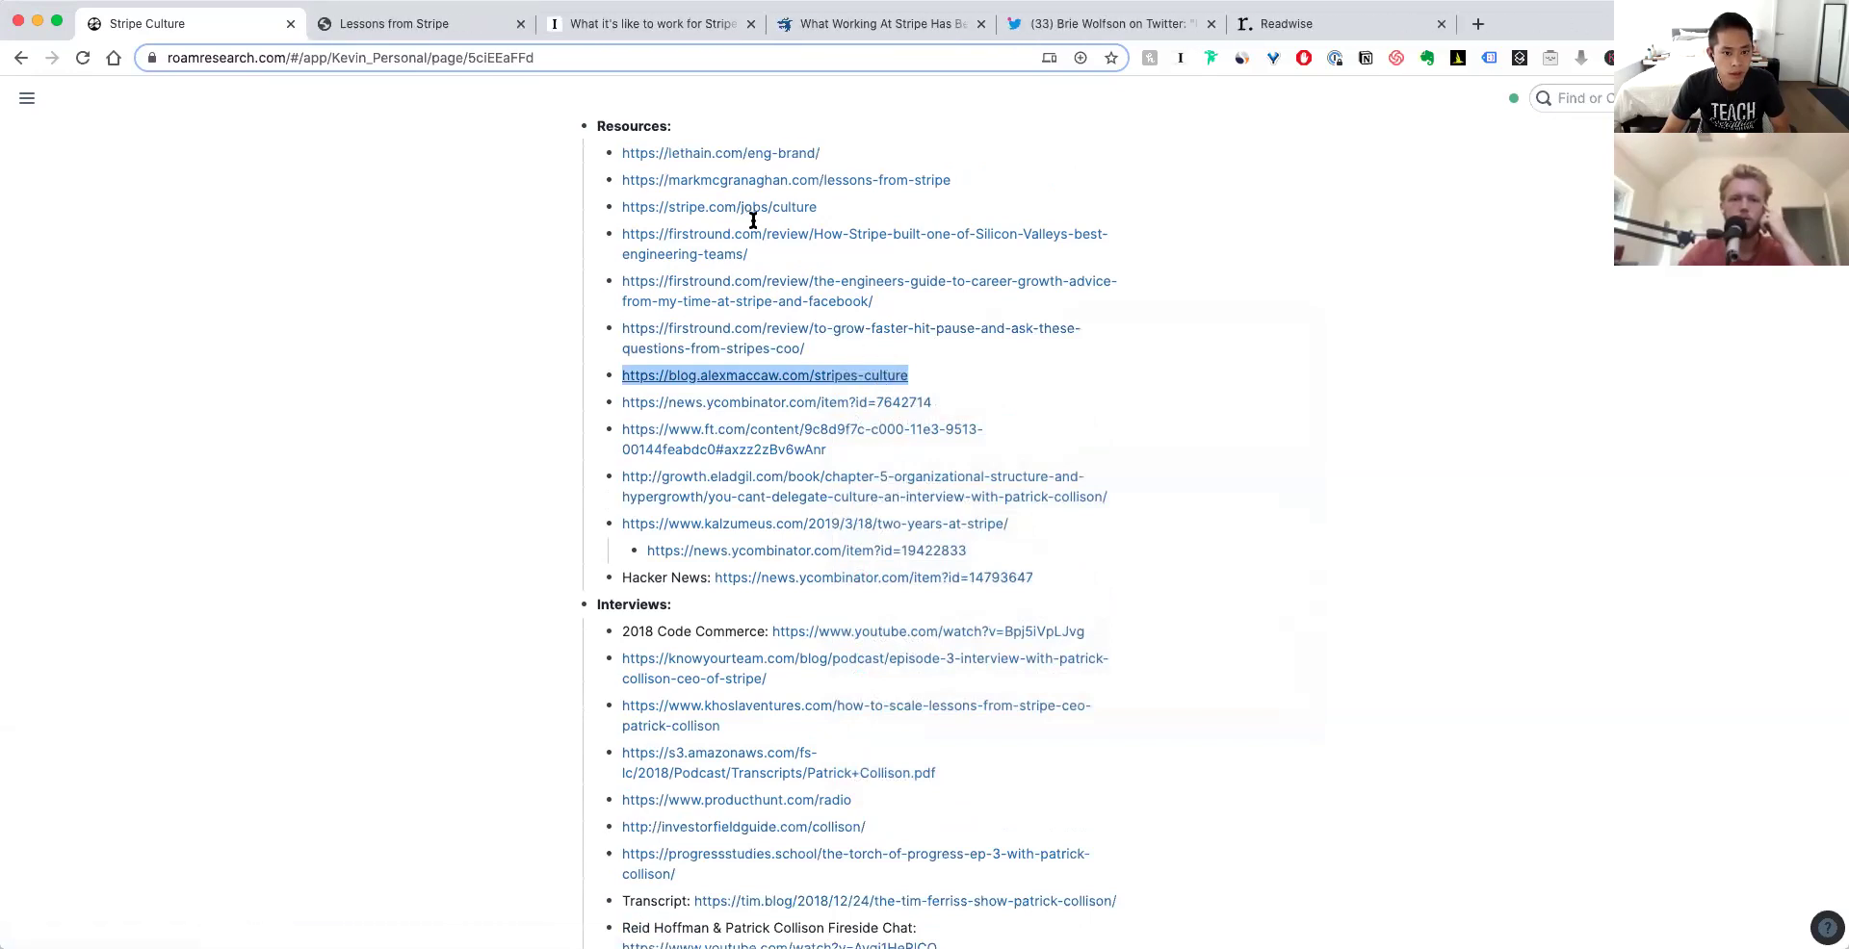
pyautogui.scroll(3, 953, 512)
pyautogui.click(953, 511)
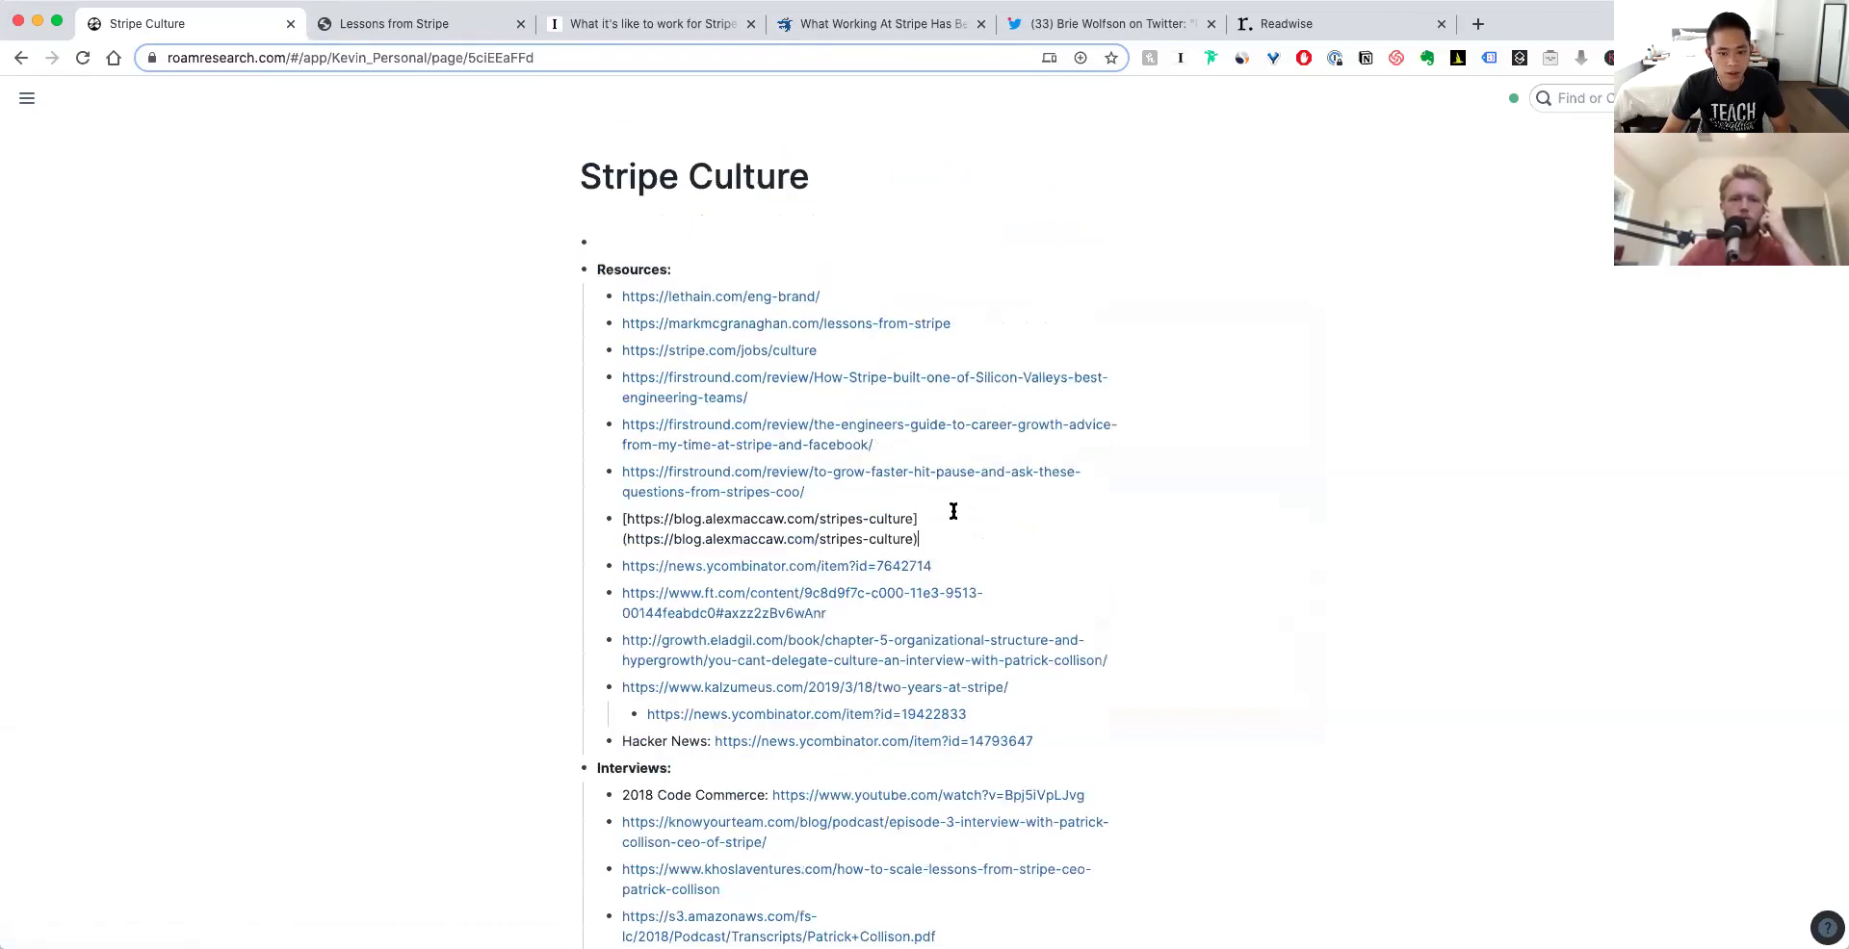
# - Insert a link to the stripes-culture article's own notes page in the empty first block of the Stripe Culture page
pyautogui.click(770, 234)
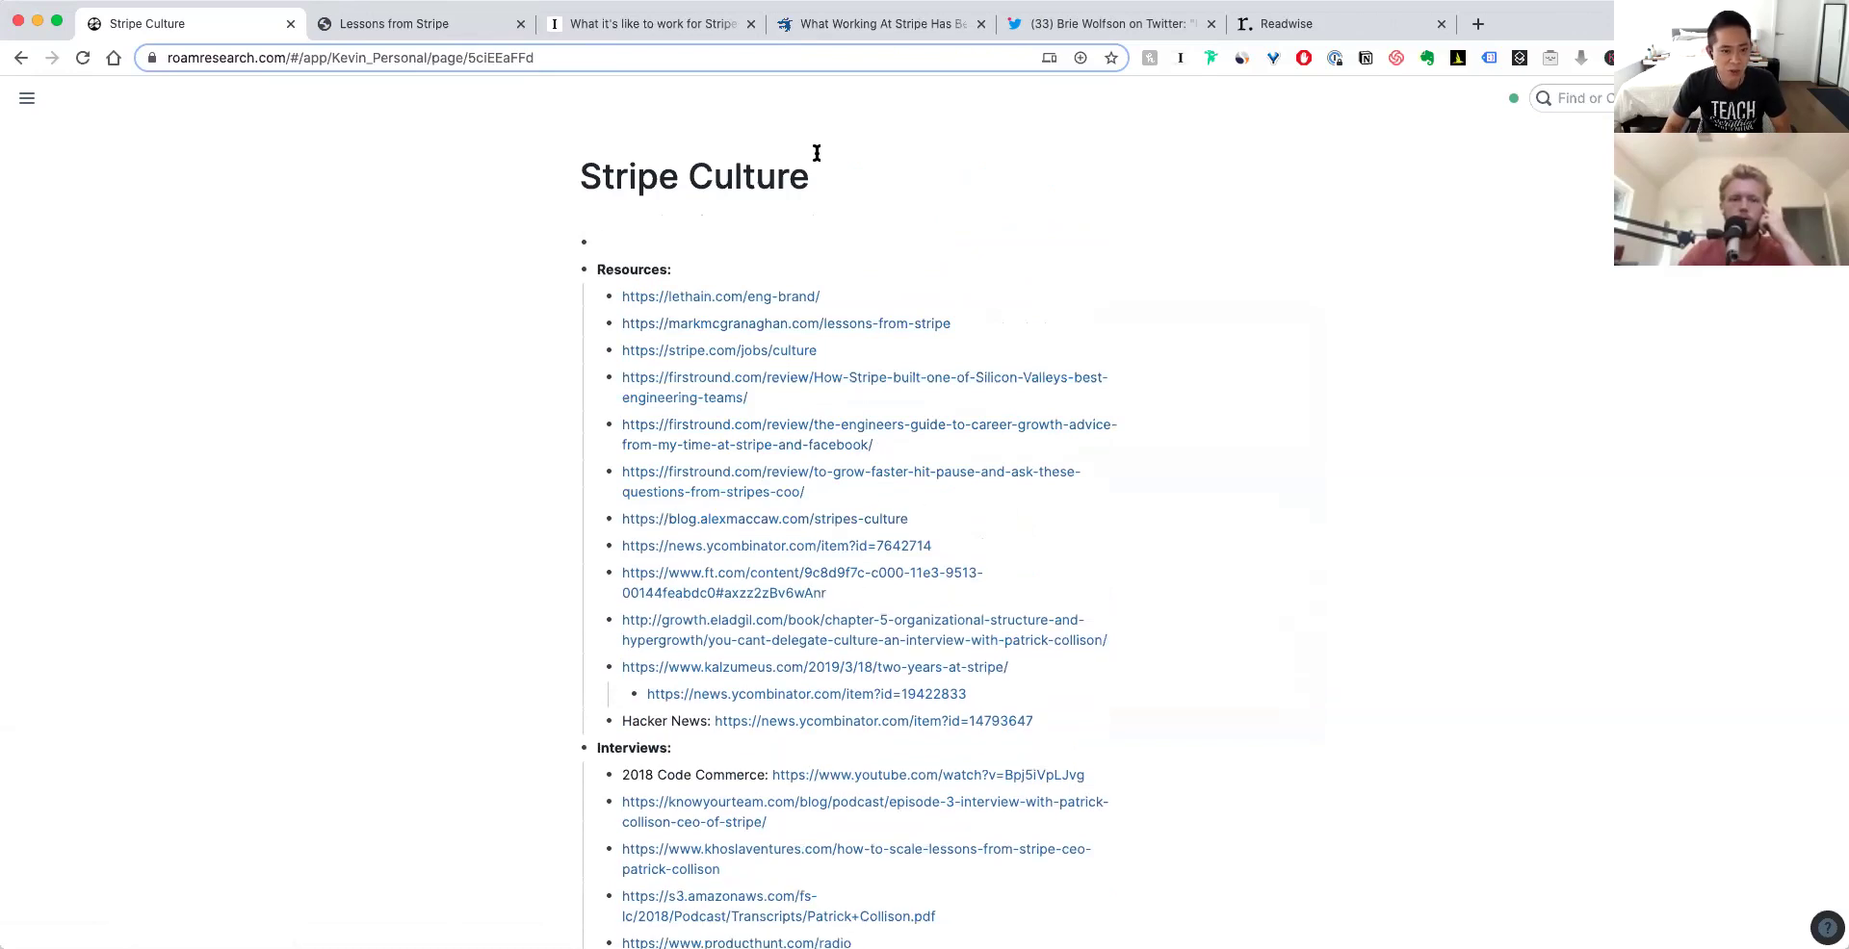
pyautogui.write('[[Alex')
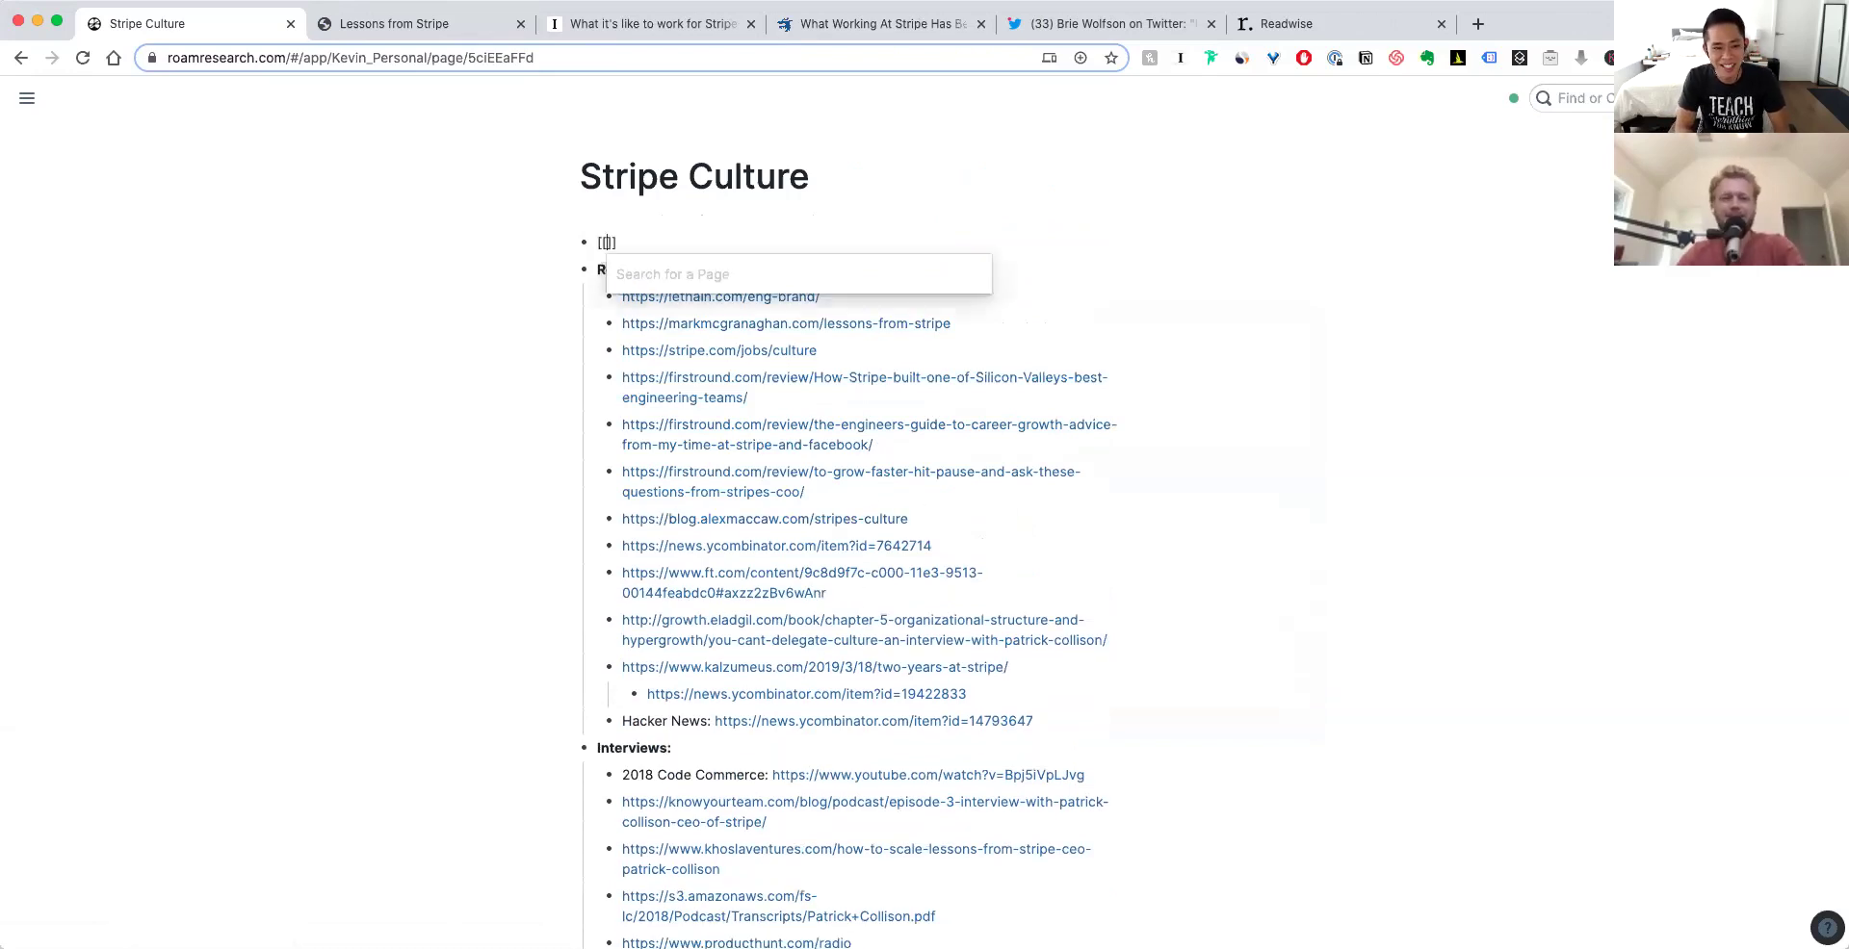
pyautogui.press('Down')
pyautogui.press('Return')
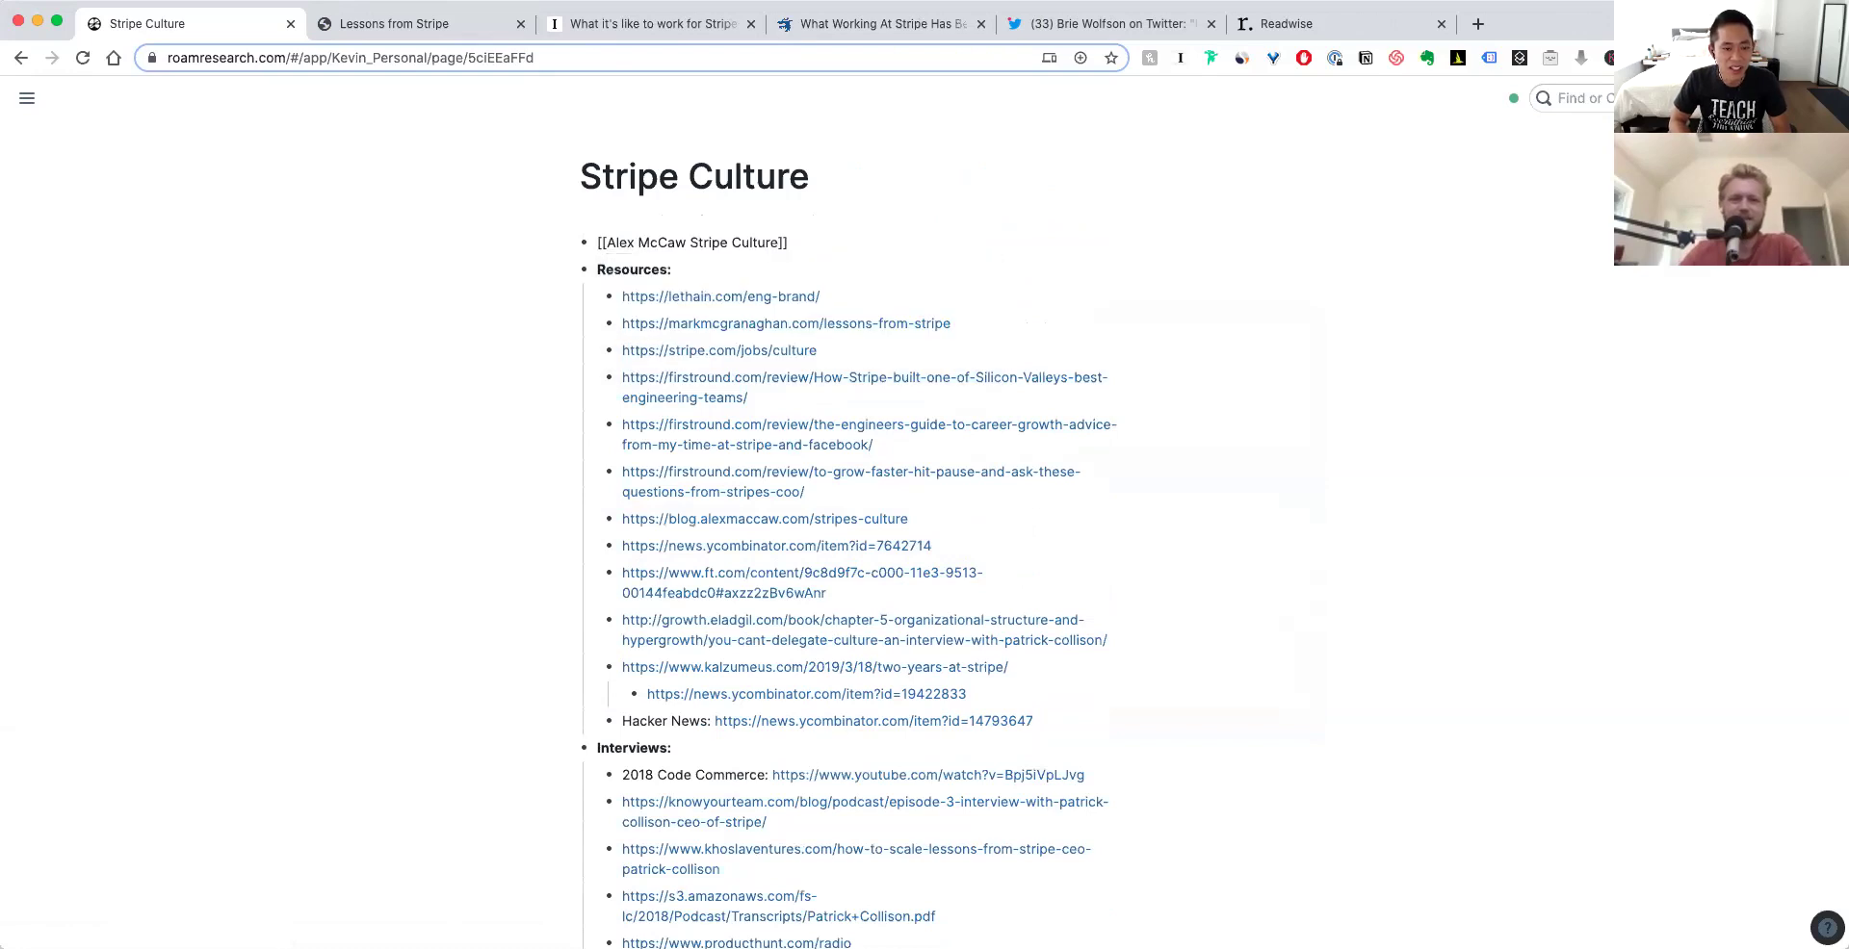
# - Add a bold "Notes:" heading in a new block above the link to the article's notes page
pyautogui.press('Return')
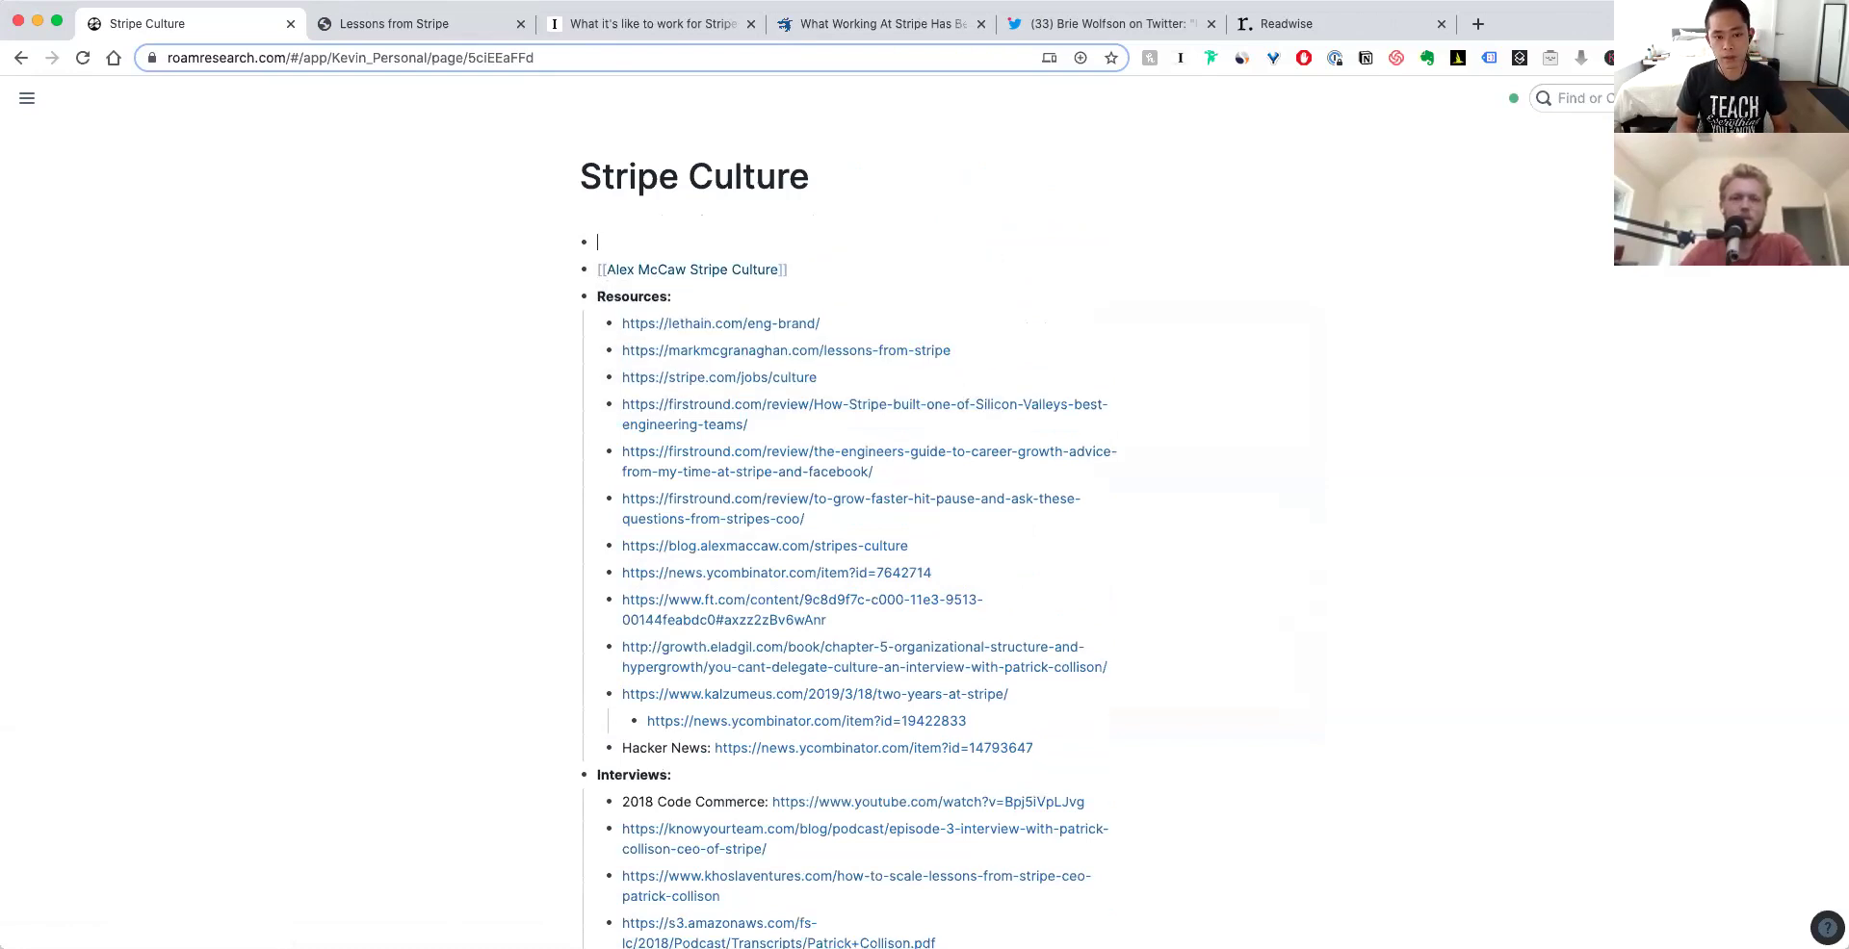
pyautogui.write('Notes')
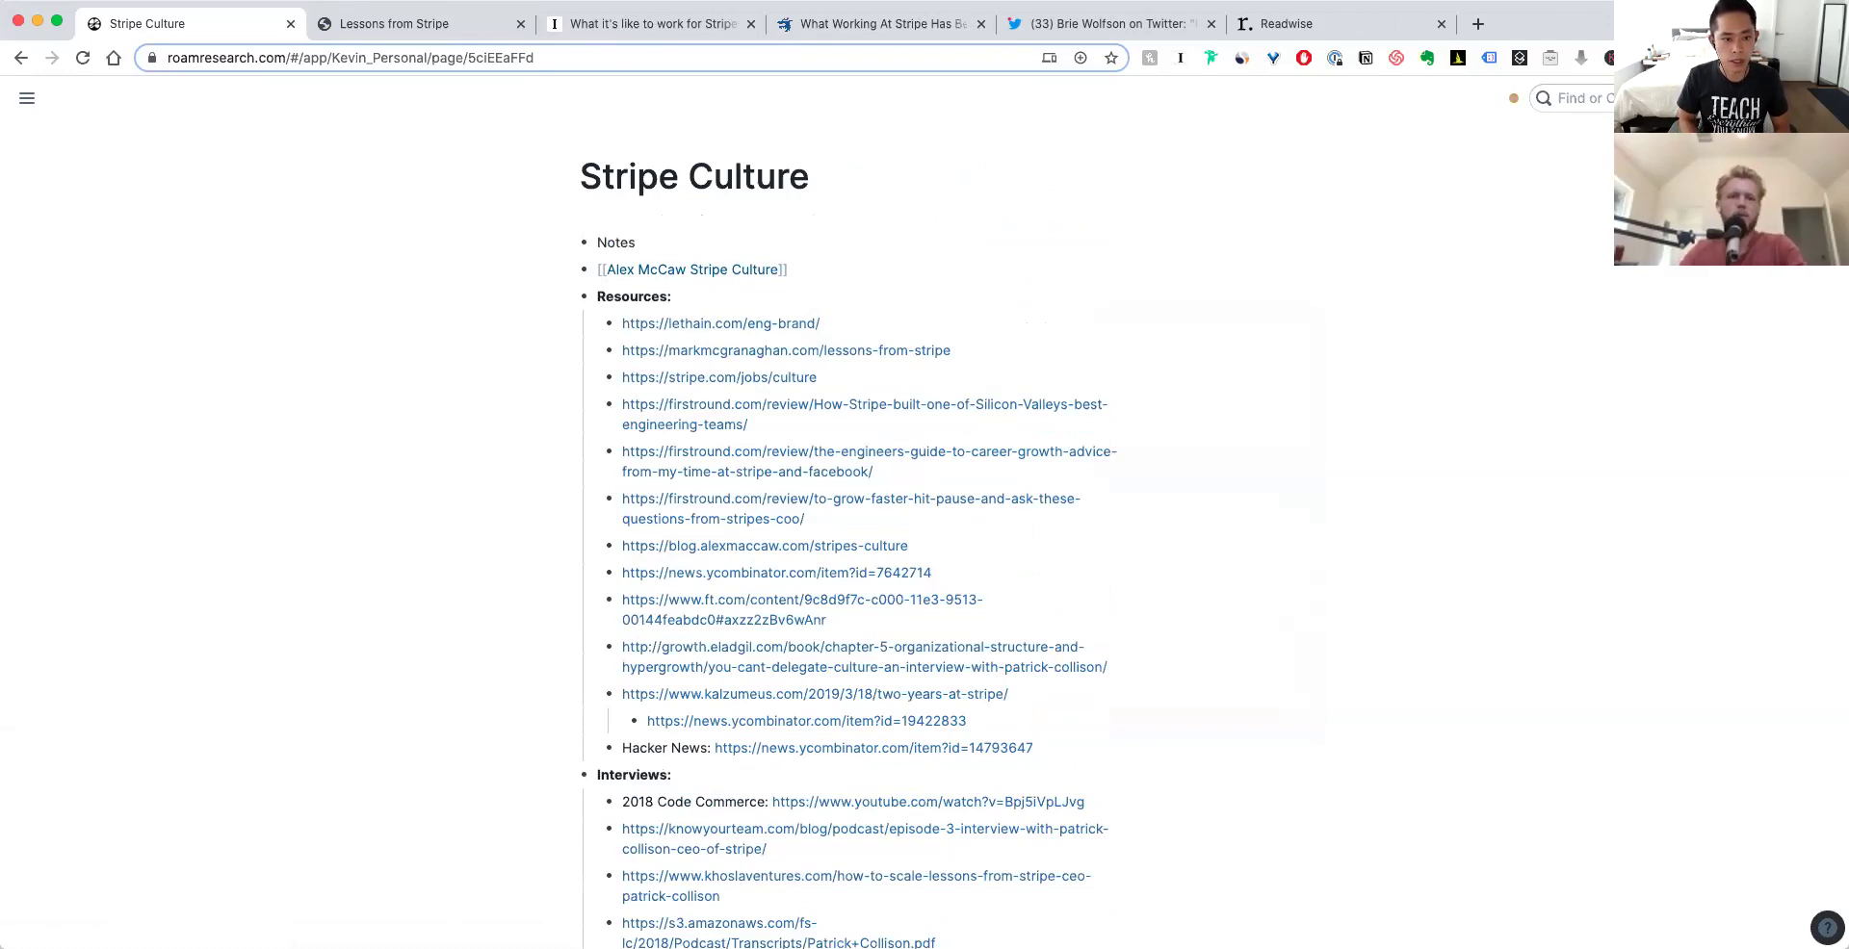
pyautogui.write(':')
pyautogui.press('super+a')
pyautogui.press('Down')
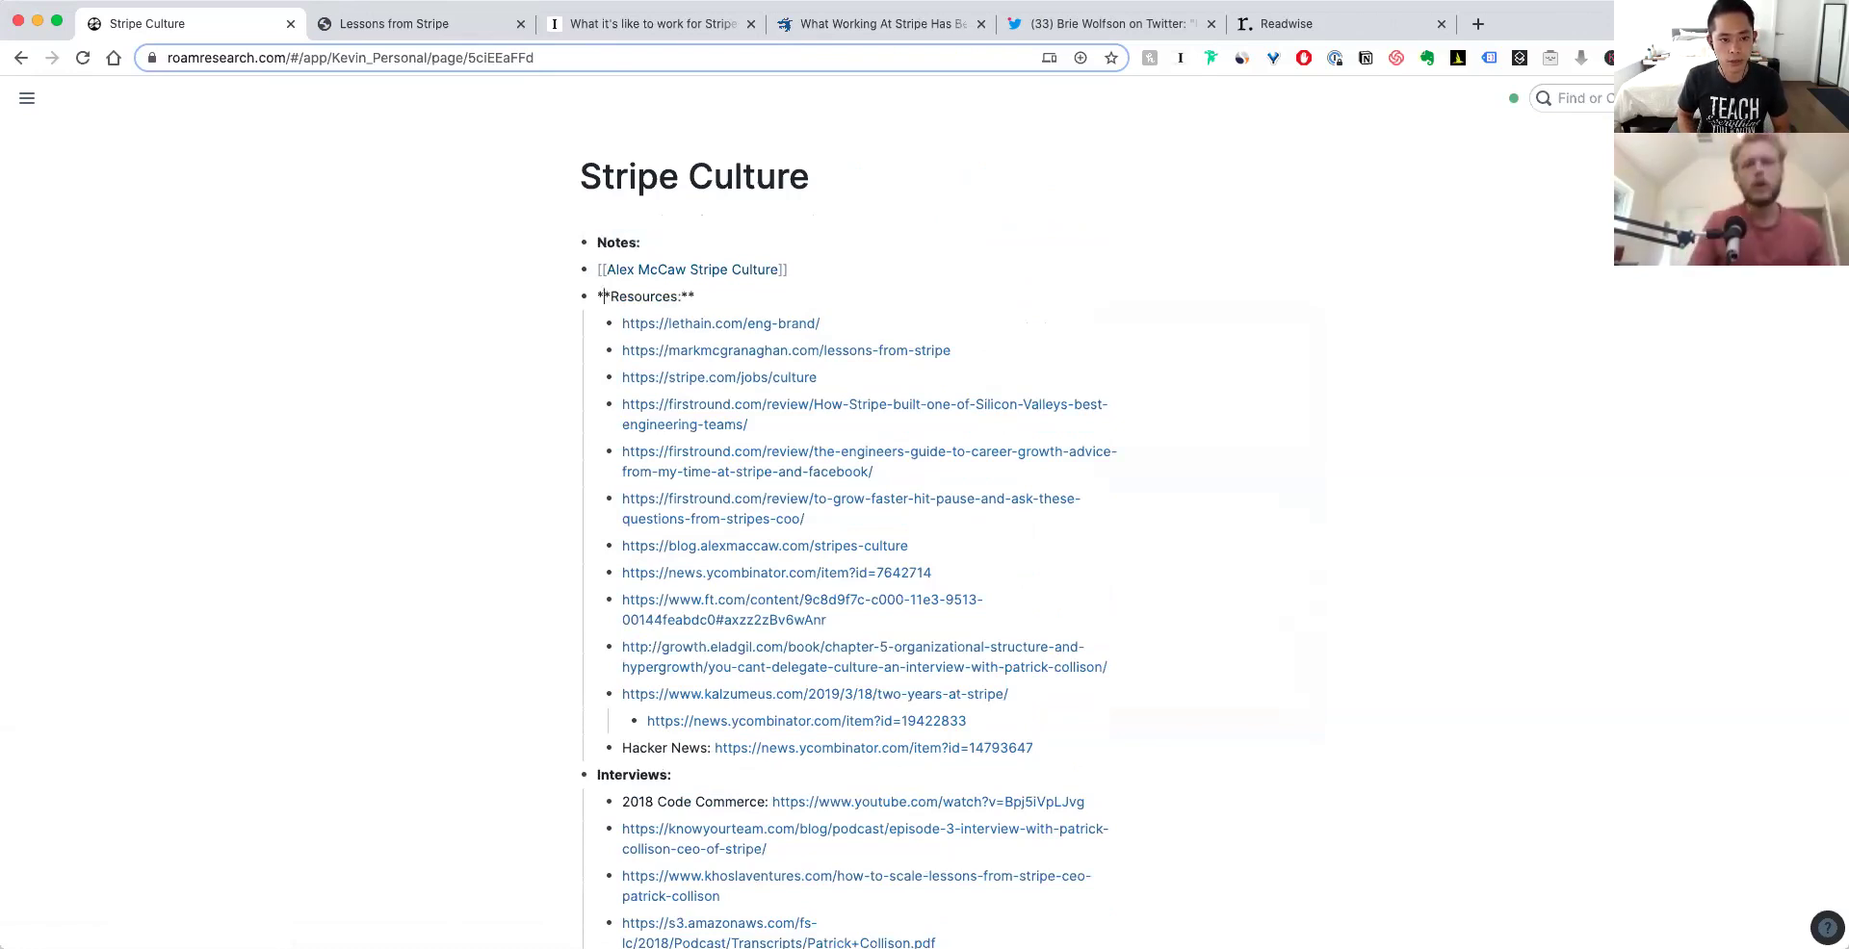
# - Insert an empty block above "Resources:" and add an "Engineering Culture" block directly below "Notes:"
pyautogui.press('Return')
pyautogui.press('Up')
pyautogui.press('Up')
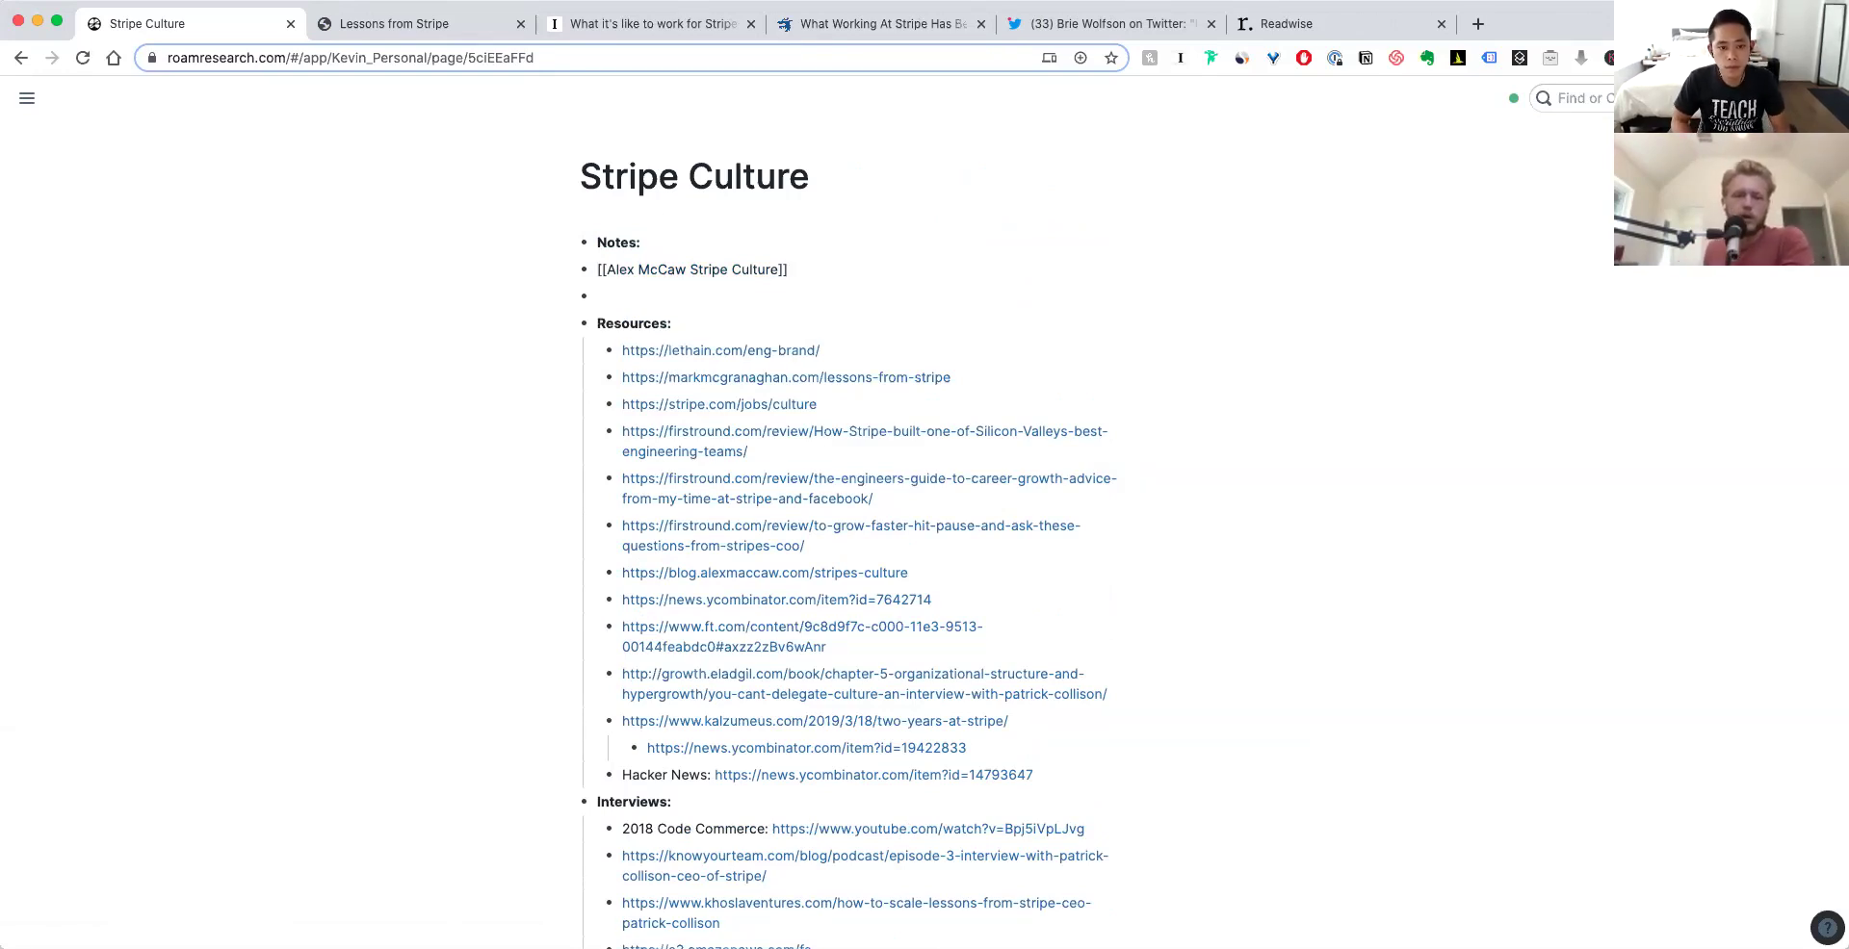
pyautogui.press('Return')
pyautogui.press('Up')
pyautogui.press('Down')
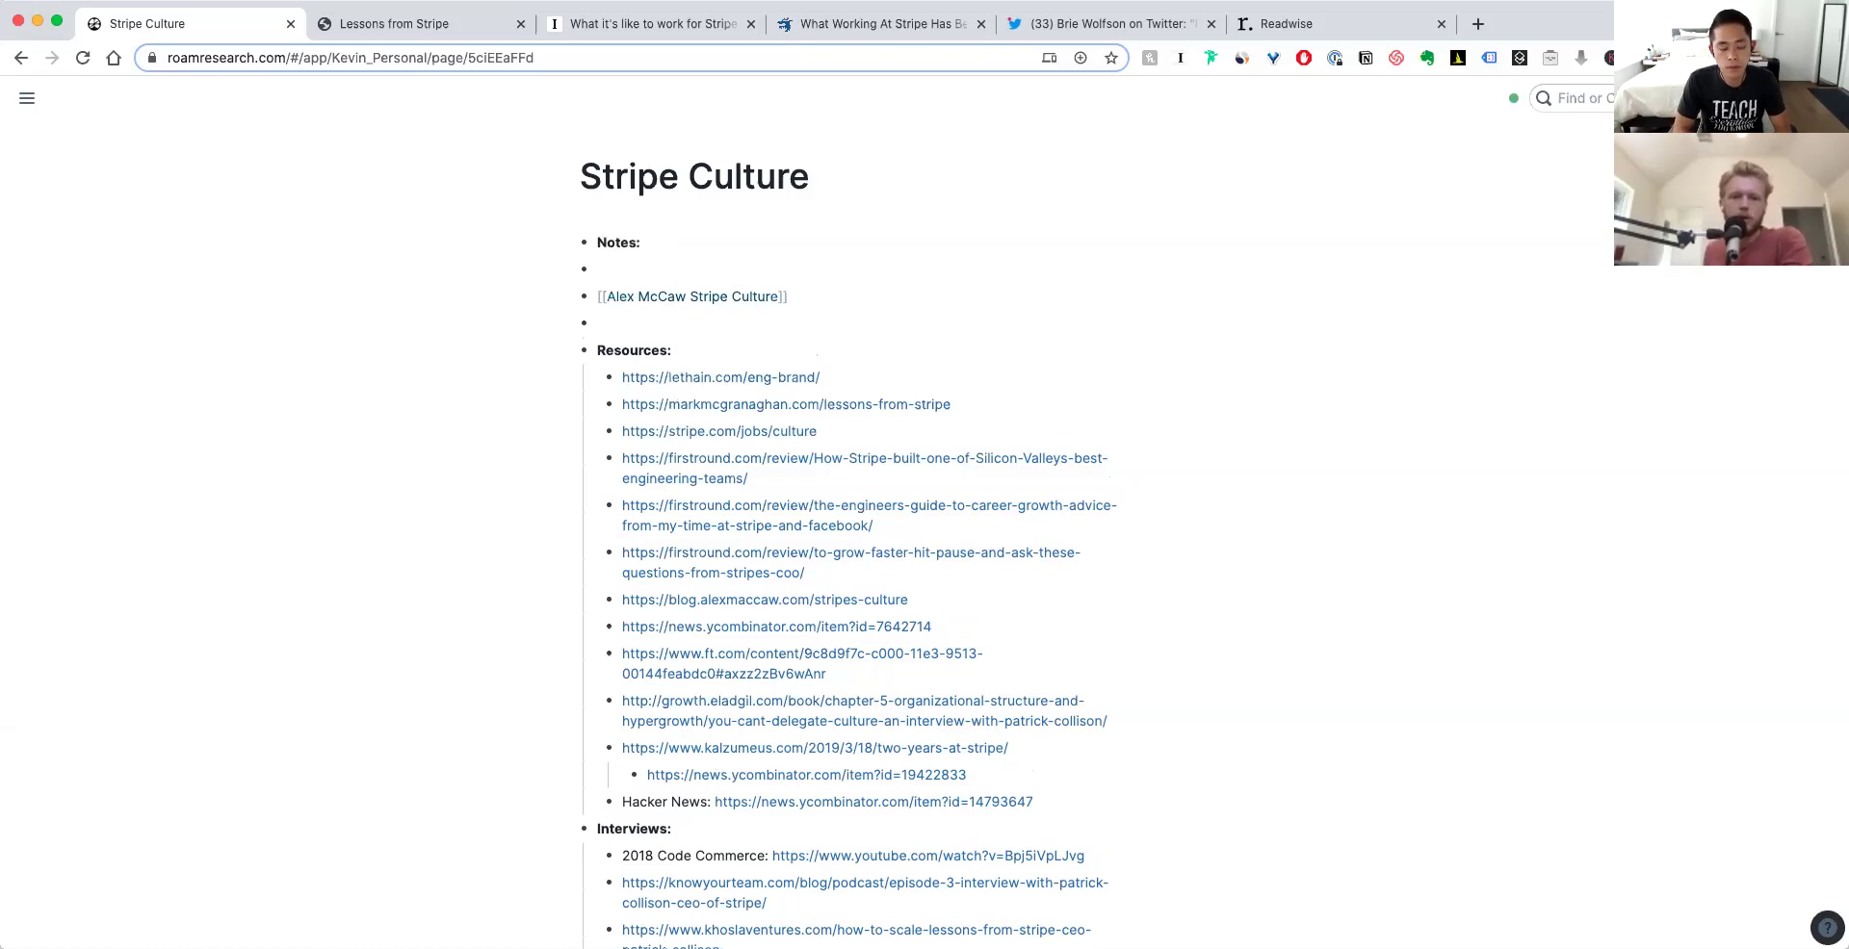
pyautogui.write('Engineering Cultur')
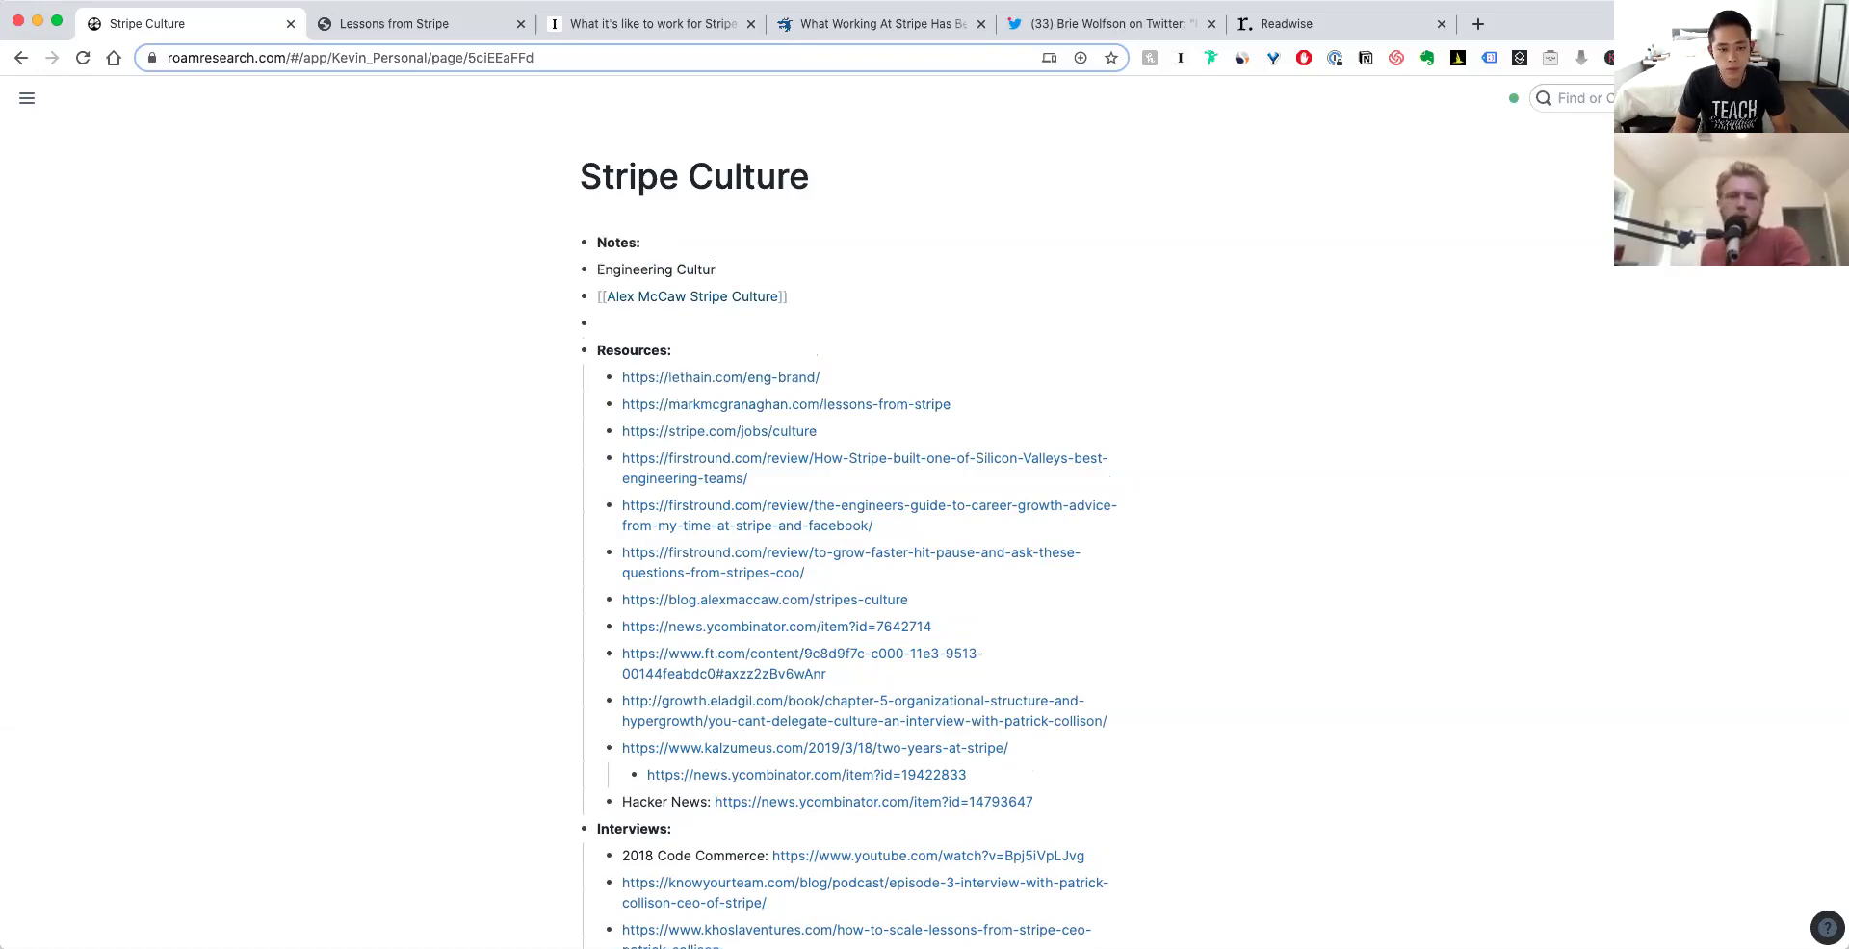
pyautogui.write('e')
# - Add an "Employee Notes" block below "Engineering Culture" and nest the article's notes page link under it
pyautogui.press('Return')
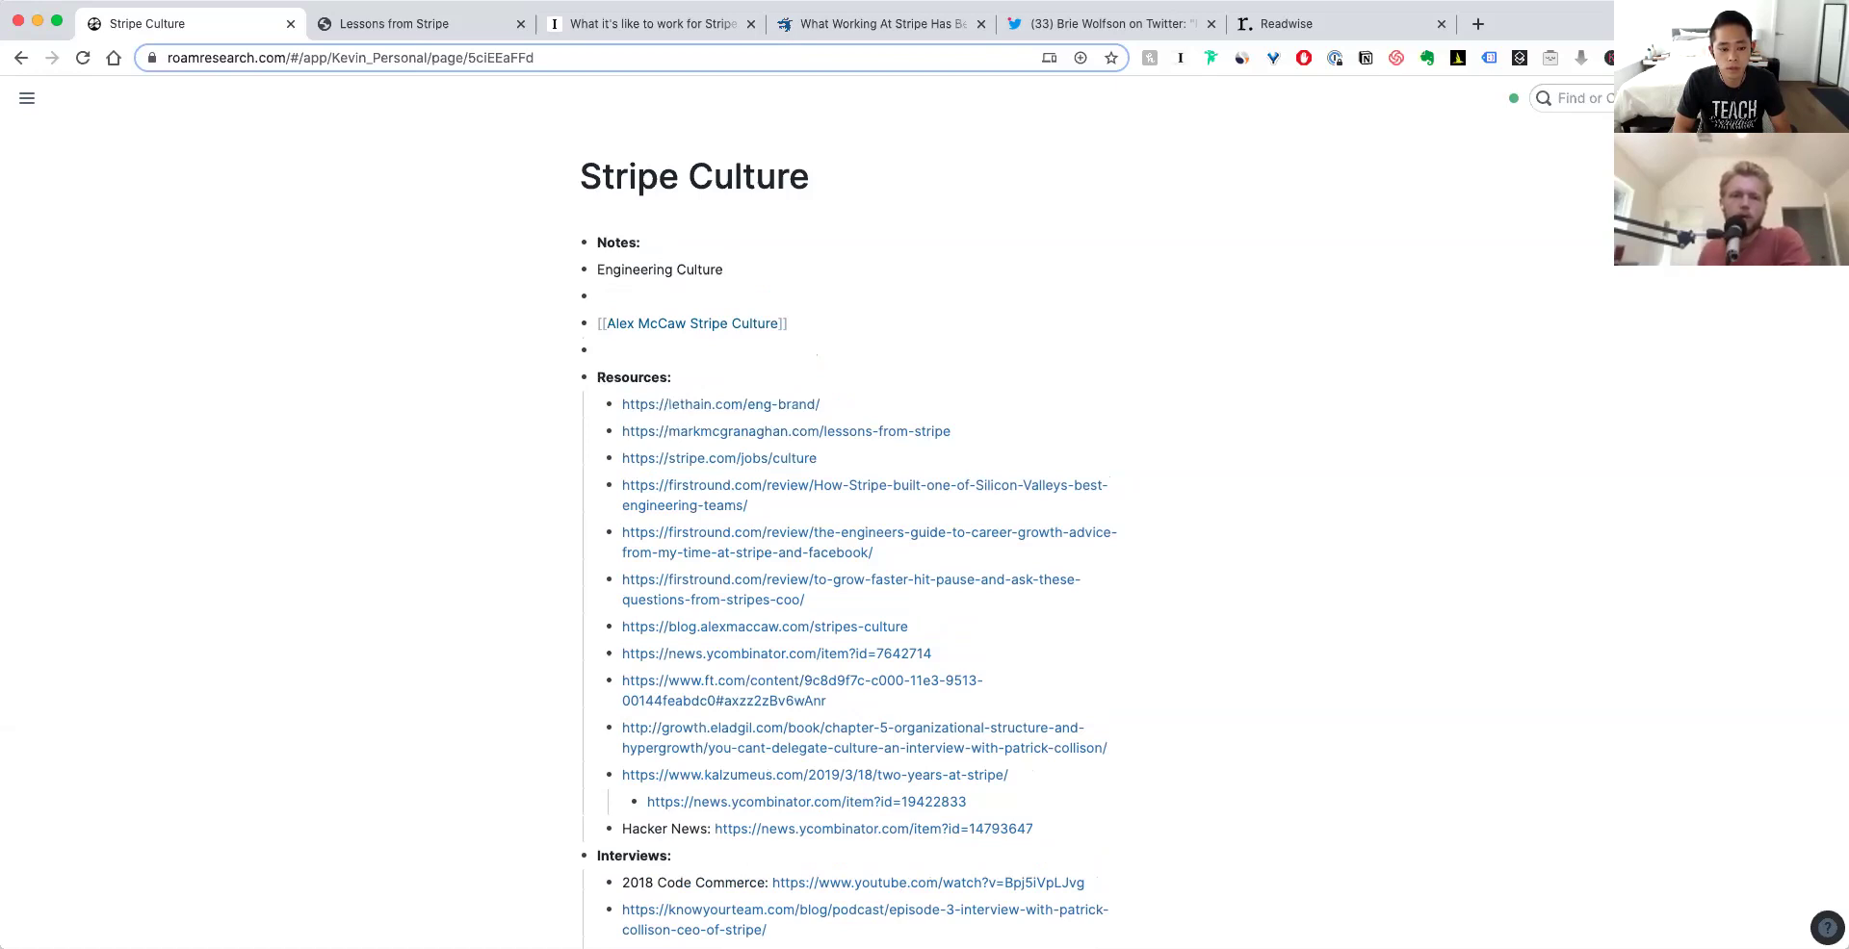
pyautogui.write('Employee')
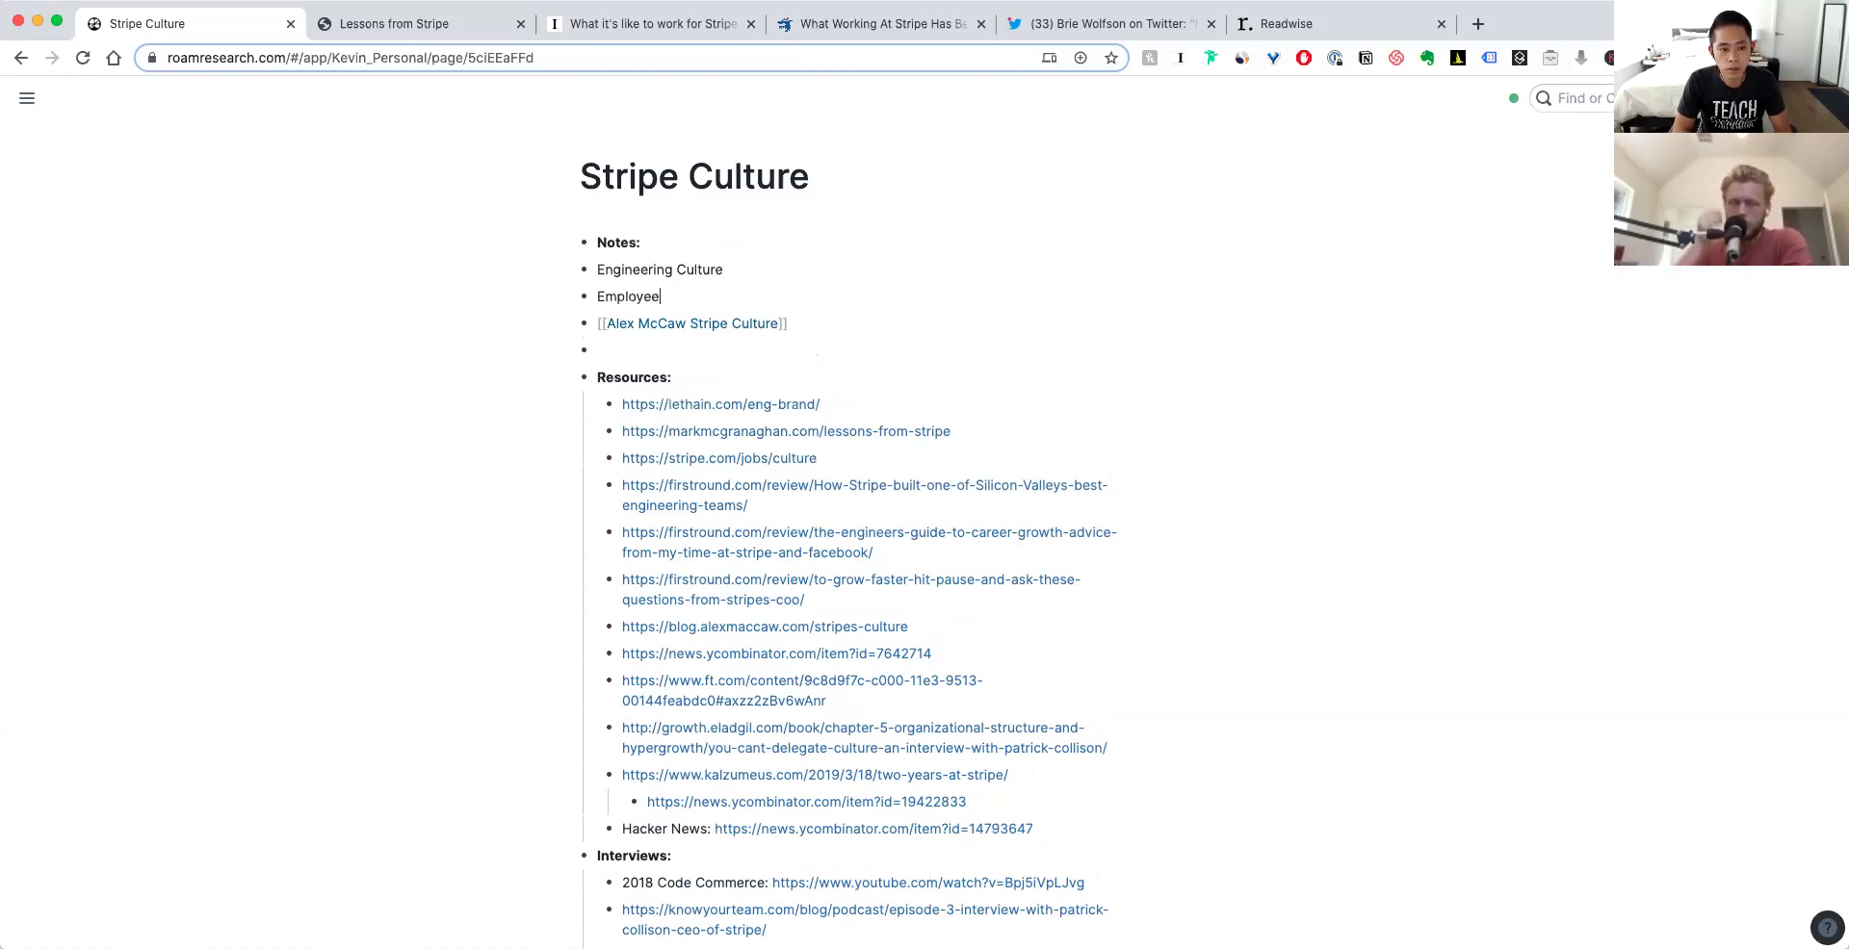
pyautogui.write(' Notes')
pyautogui.click(789, 324)
pyautogui.press('Tab')
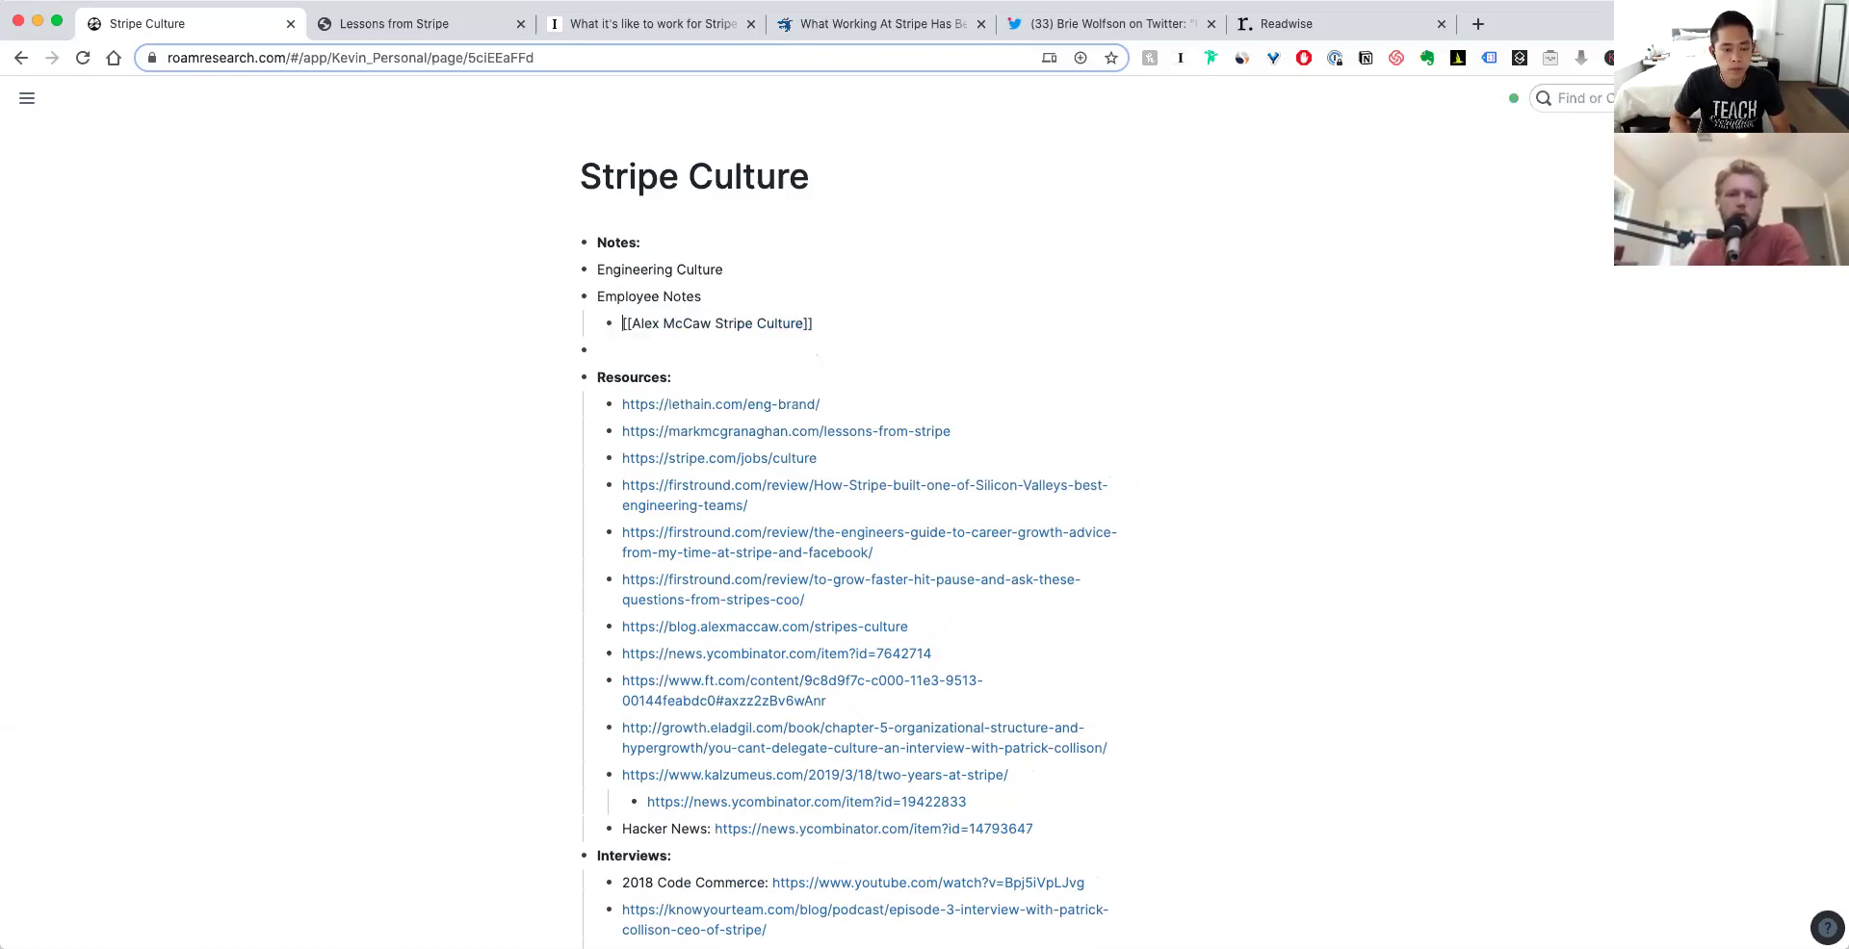
pyautogui.press('Down')
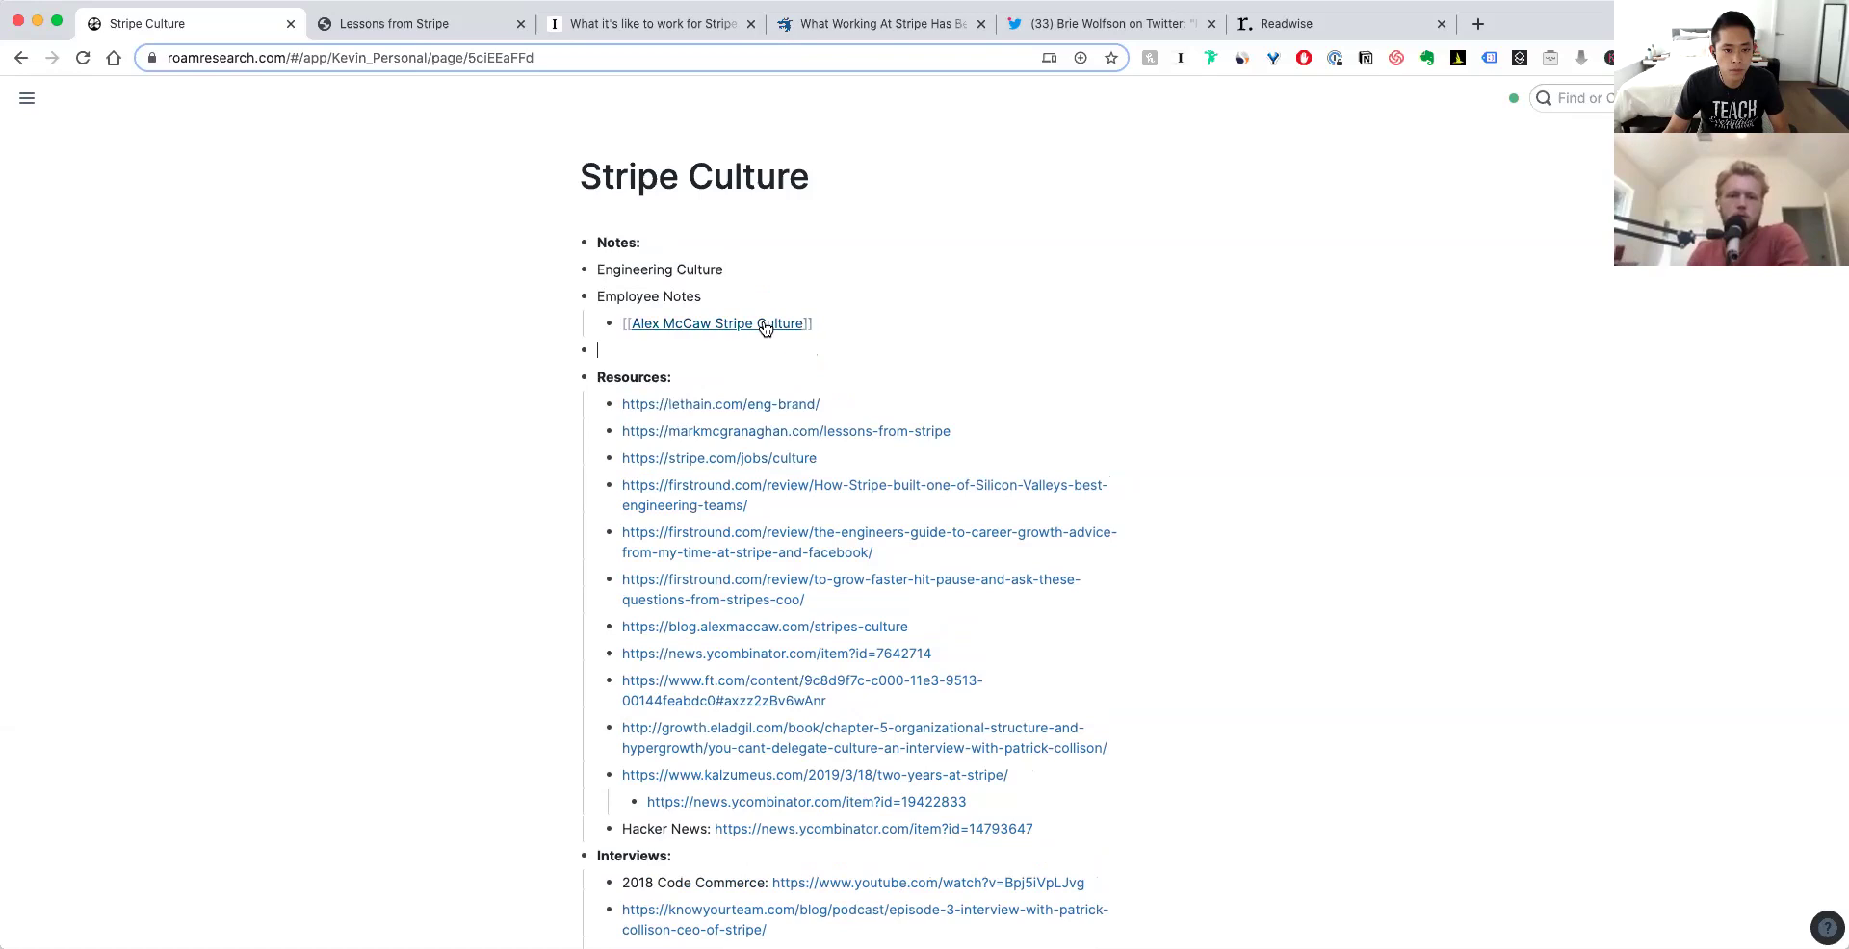
# - Open the linked article notes page in the sidebar and nest its first highlight as a block reference under the Employee Notes link
pyautogui.keyDown('shift'); pyautogui.click(762, 327); pyautogui.keyUp('shift')
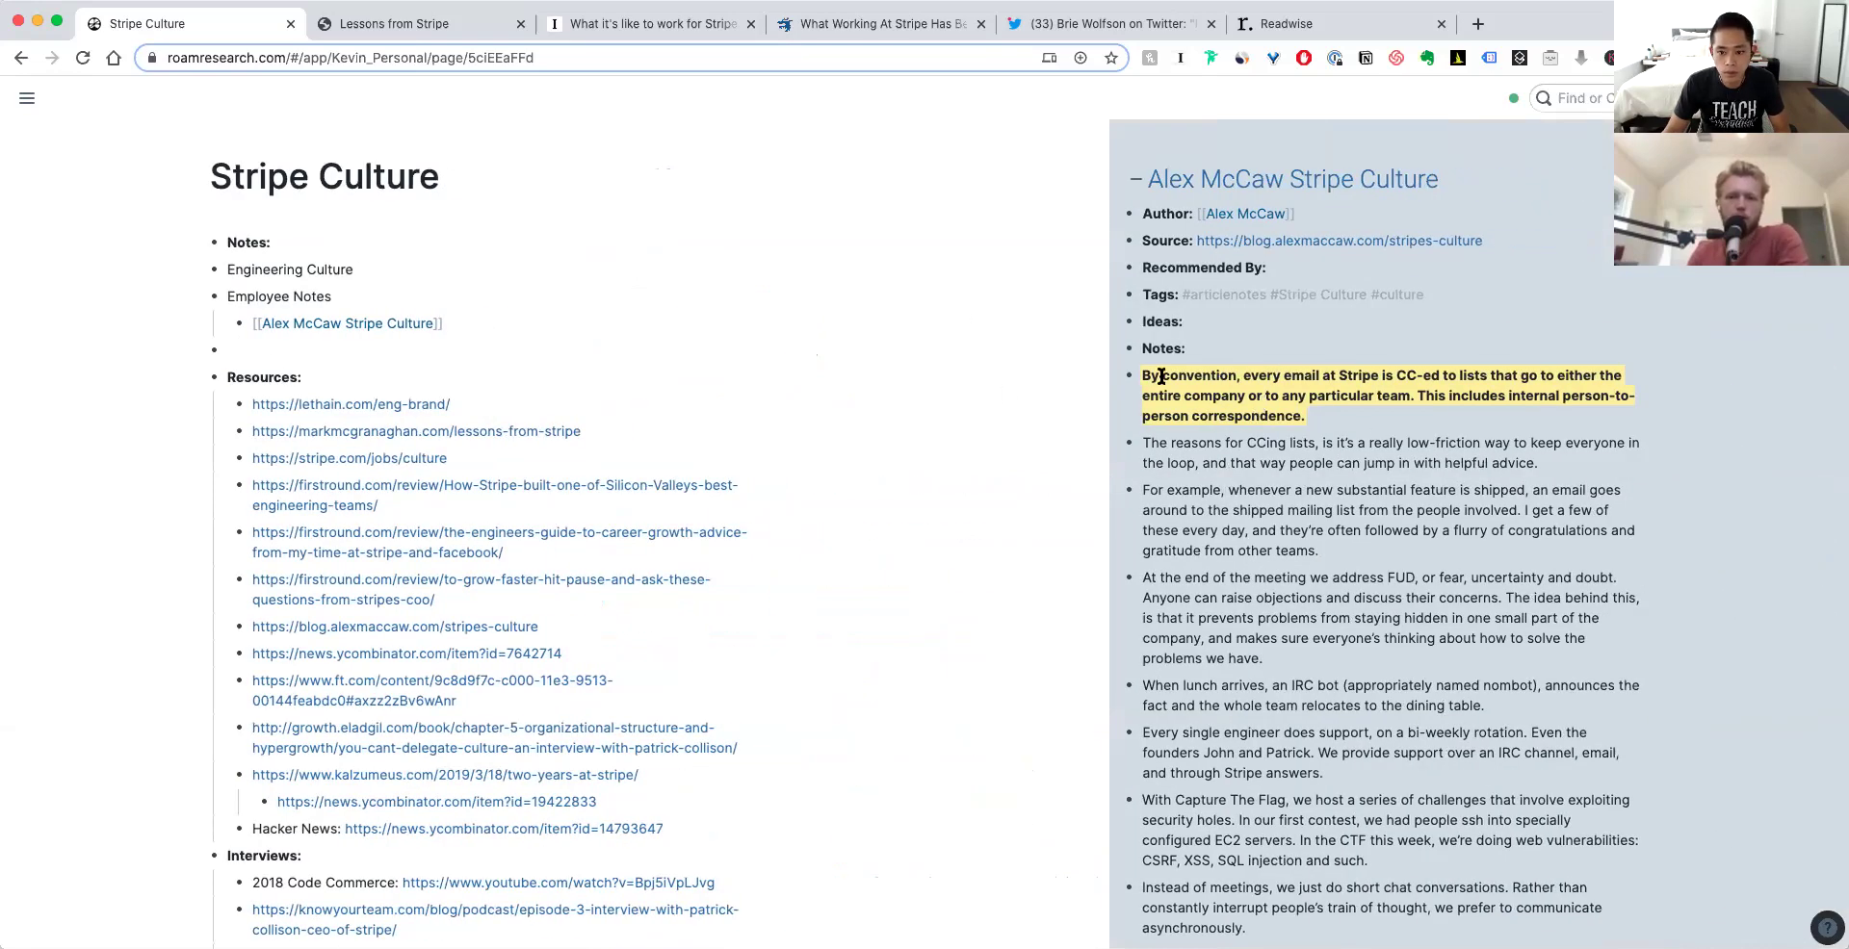
pyautogui.moveTo(1131, 375); pyautogui.dragTo(491, 352)
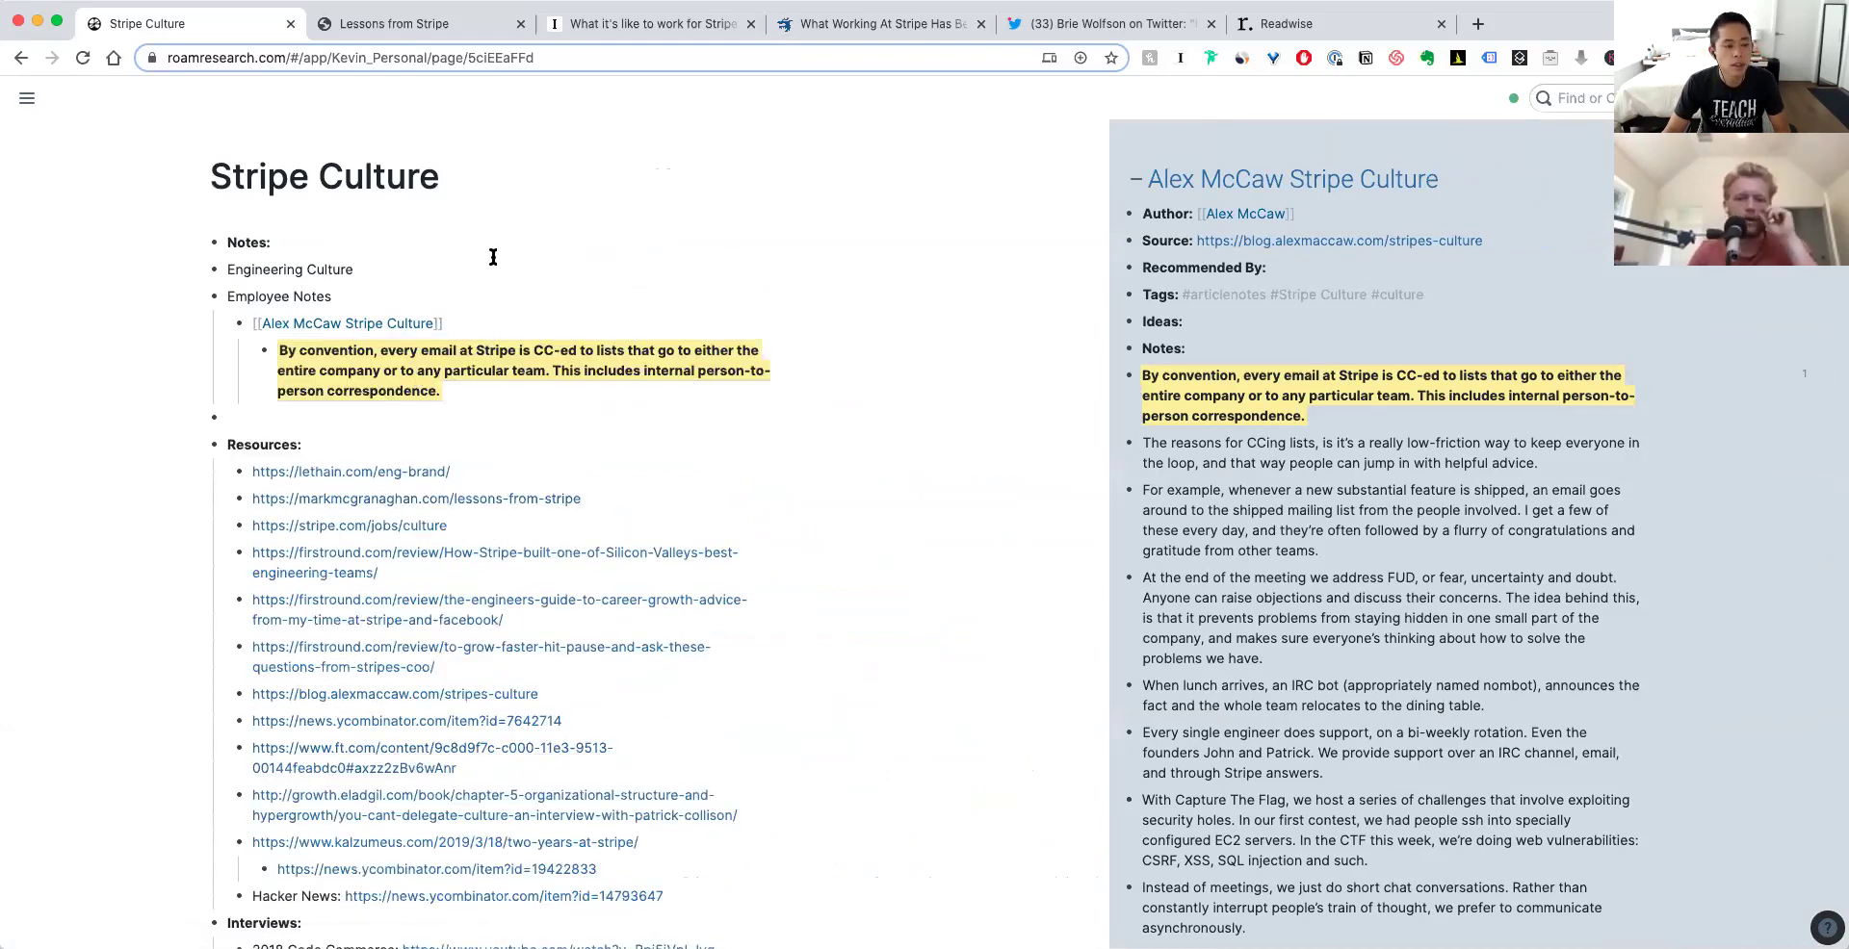
pyautogui.click(617, 387)
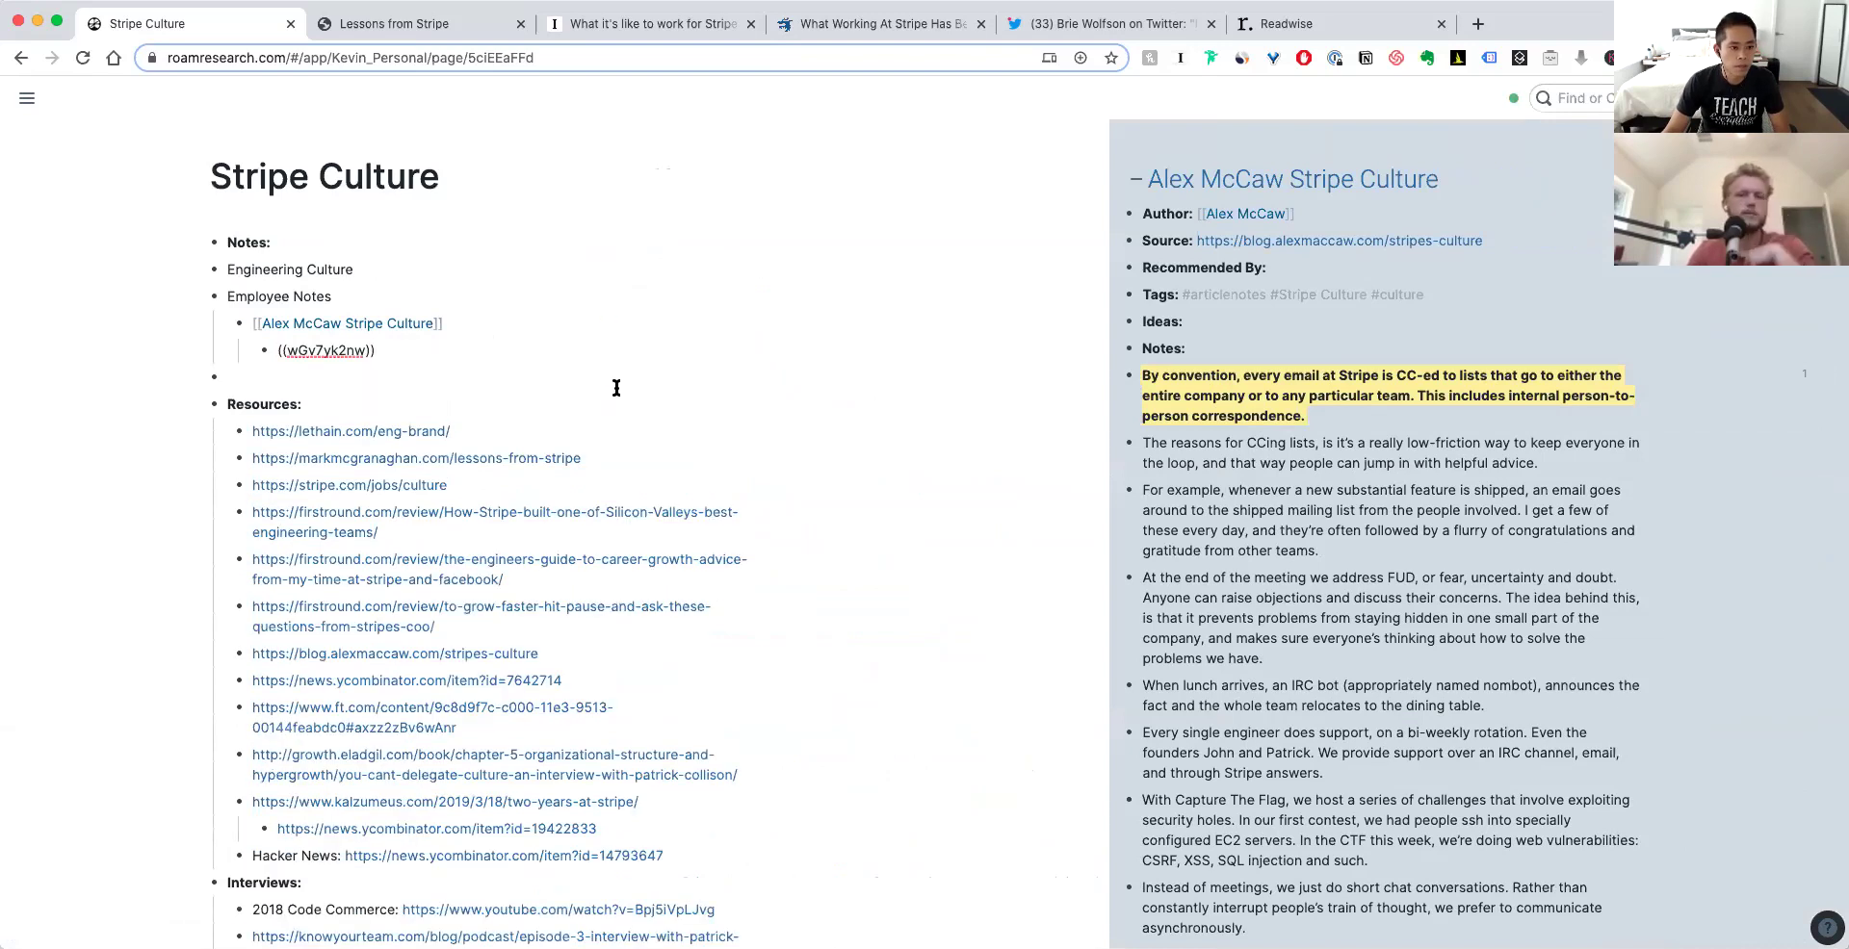
pyautogui.click(616, 406)
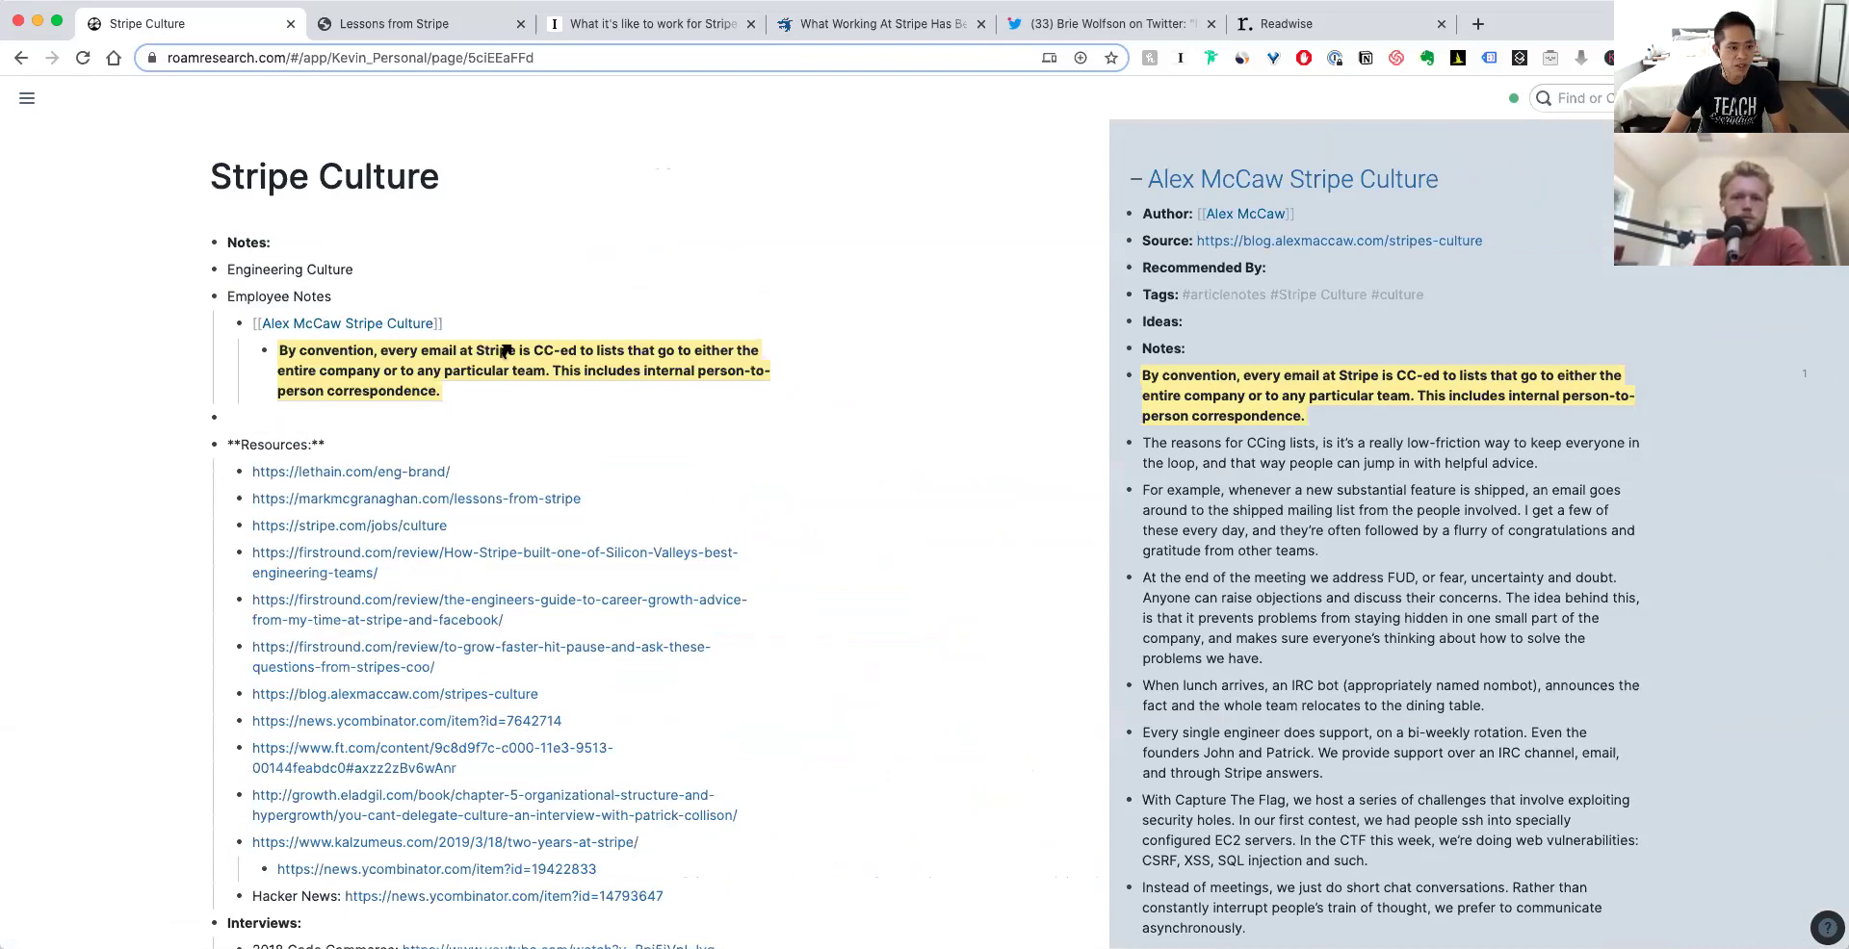
pyautogui.scroll(-3, 505, 352)
pyautogui.scroll(-5, 506, 352)
pyautogui.scroll(10, 503, 356)
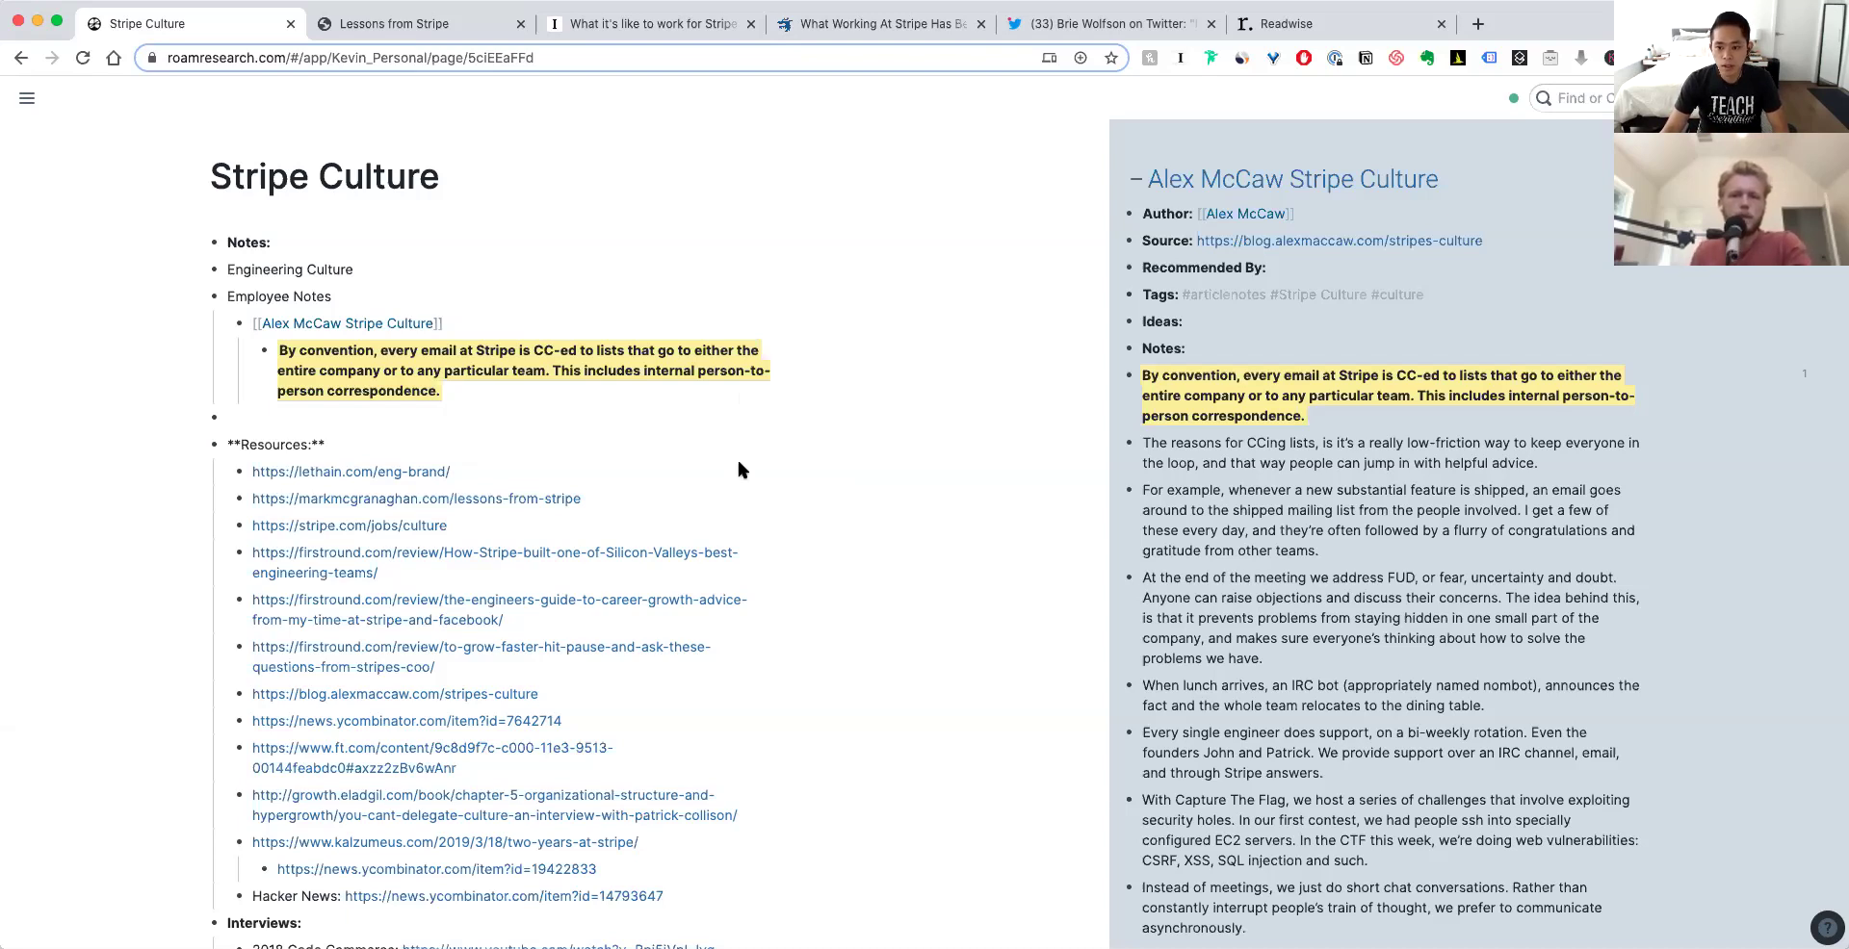
# - Open the Roam coaching page linked in the daily notes, close the sidebar, and review the page's agenda
pyautogui.click(25, 100)
pyautogui.click(72, 142)
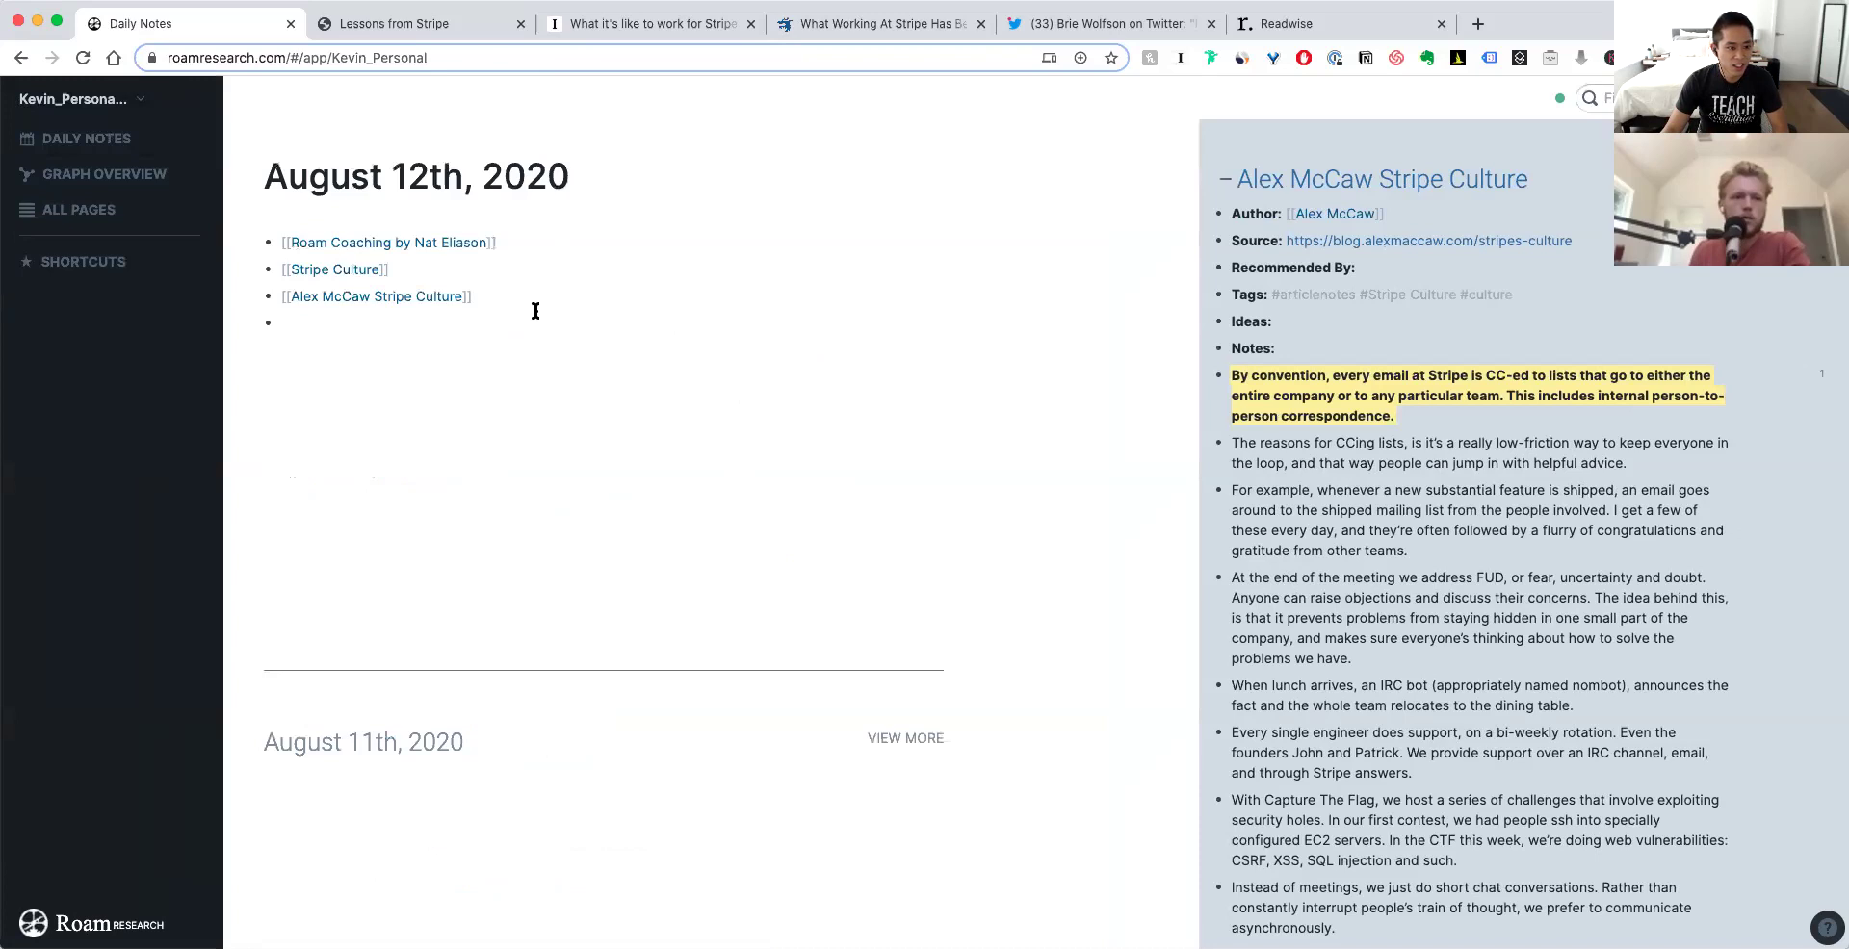
pyautogui.click(414, 248)
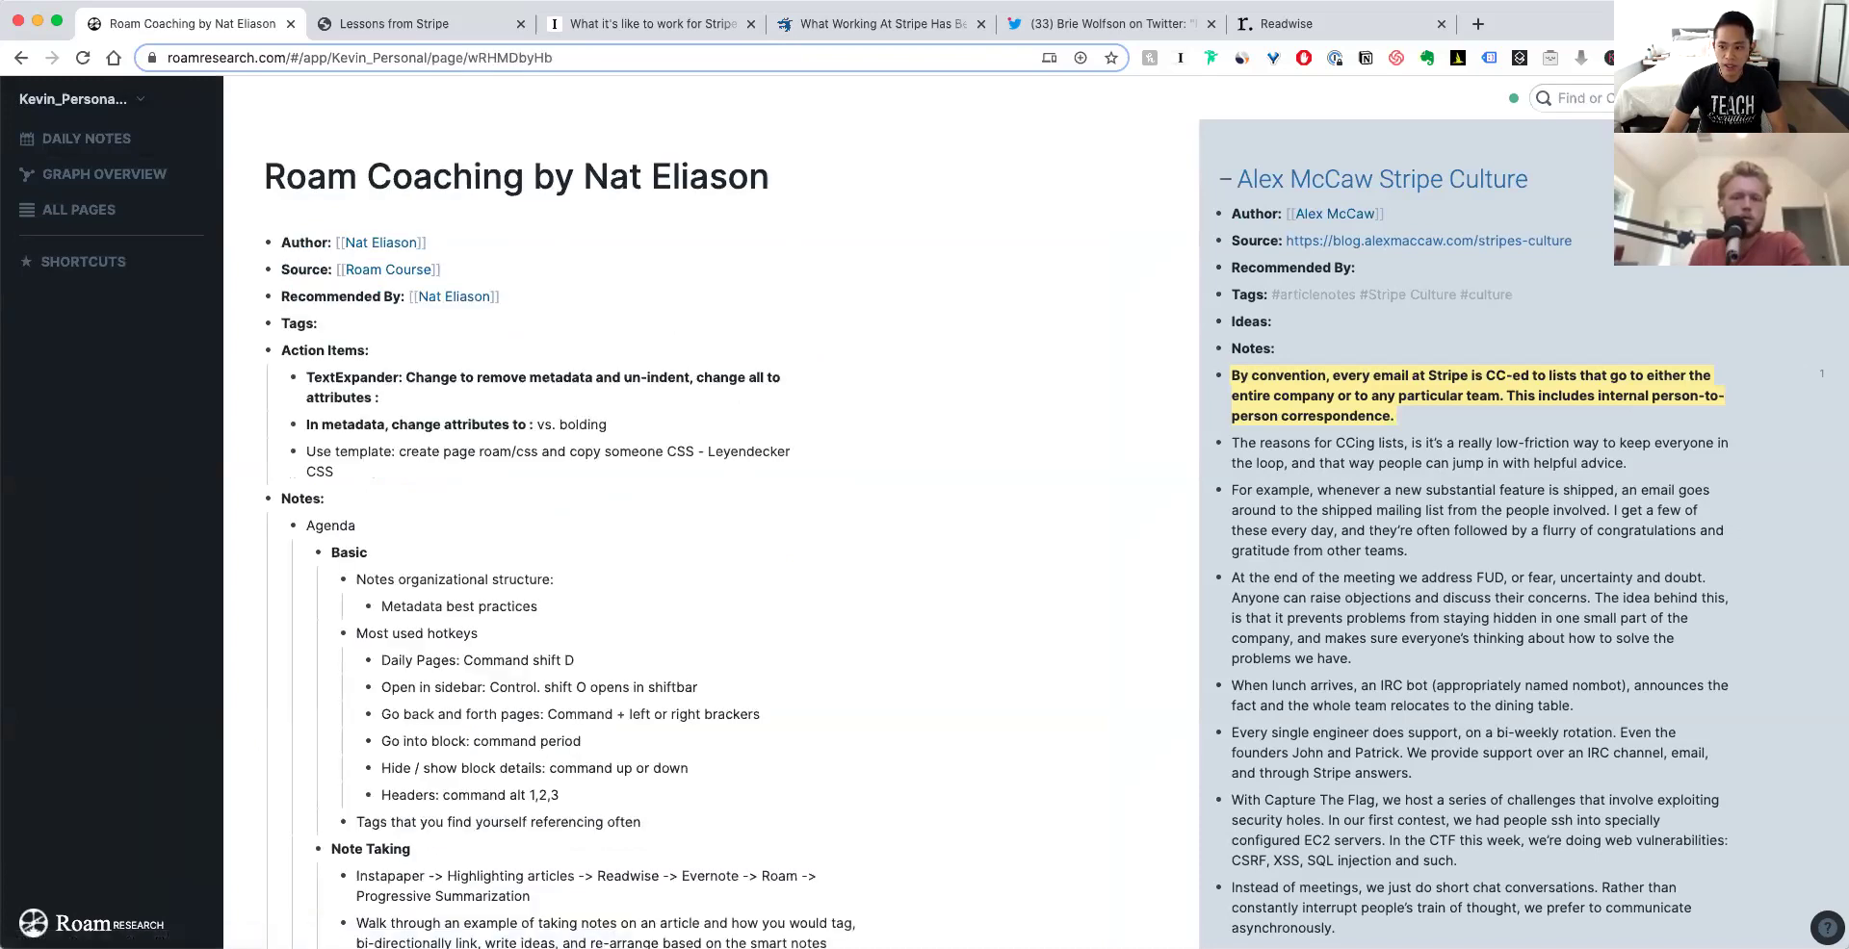
pyautogui.click(1825, 98)
pyautogui.scroll(-5, 1257, 357)
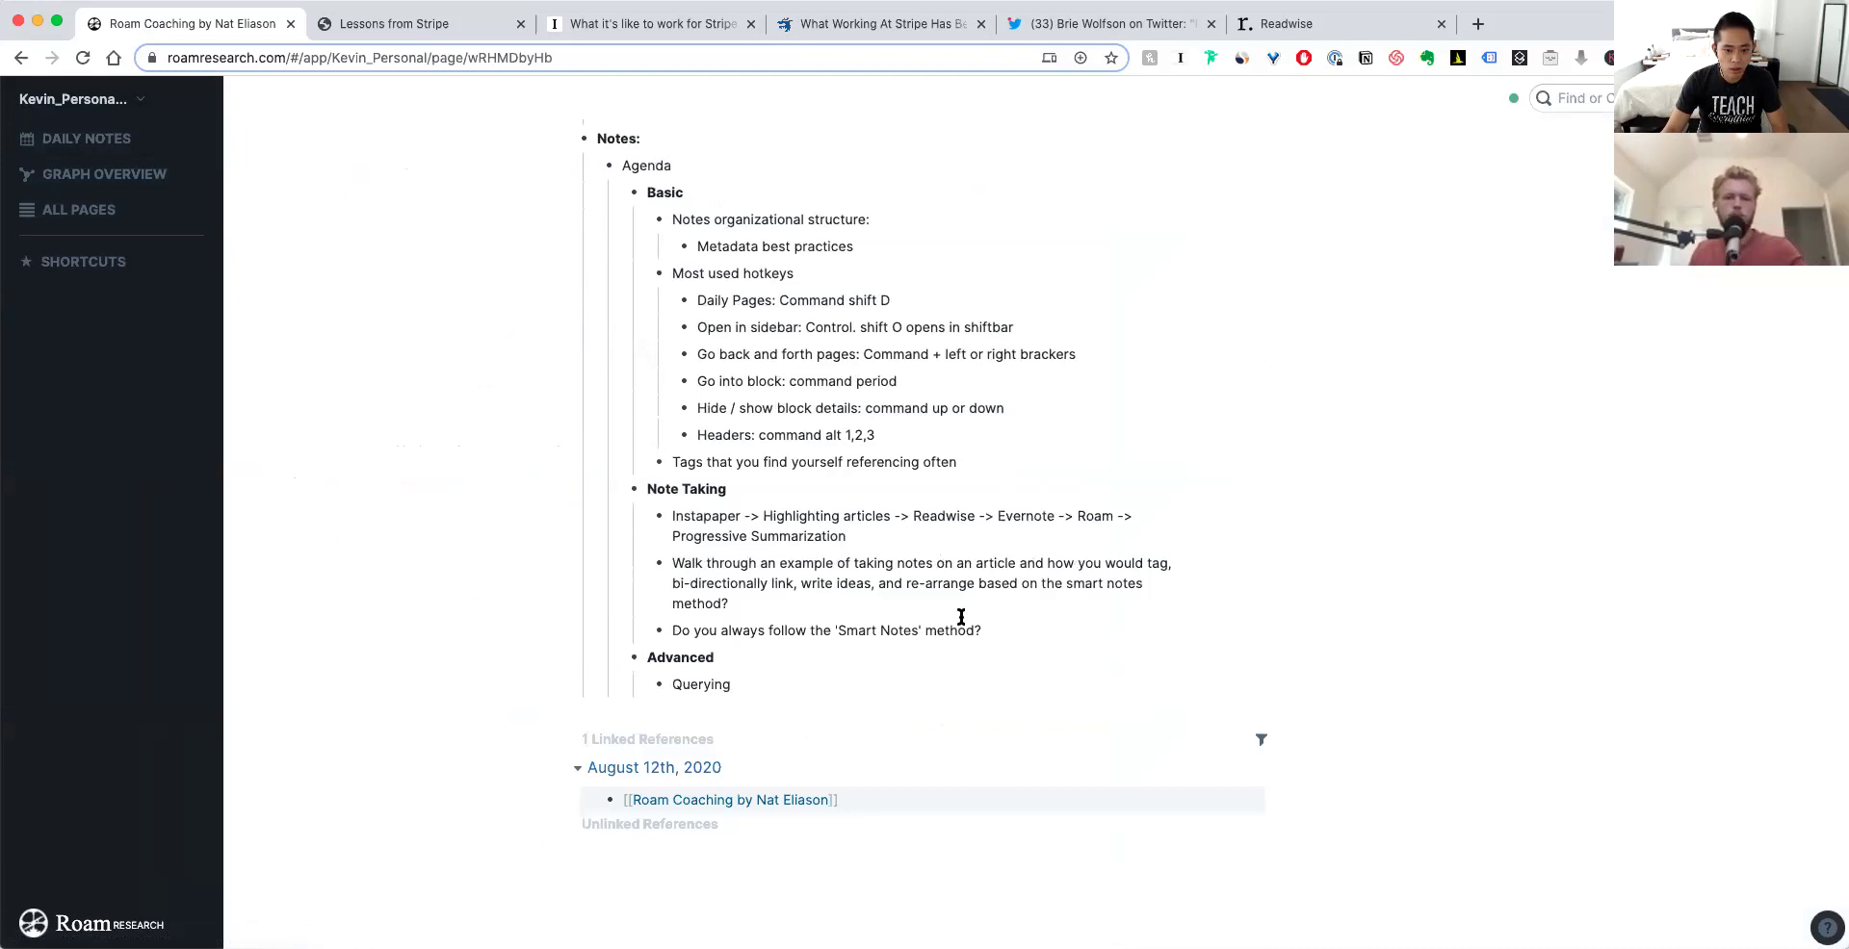
pyautogui.scroll(1, 961, 616)
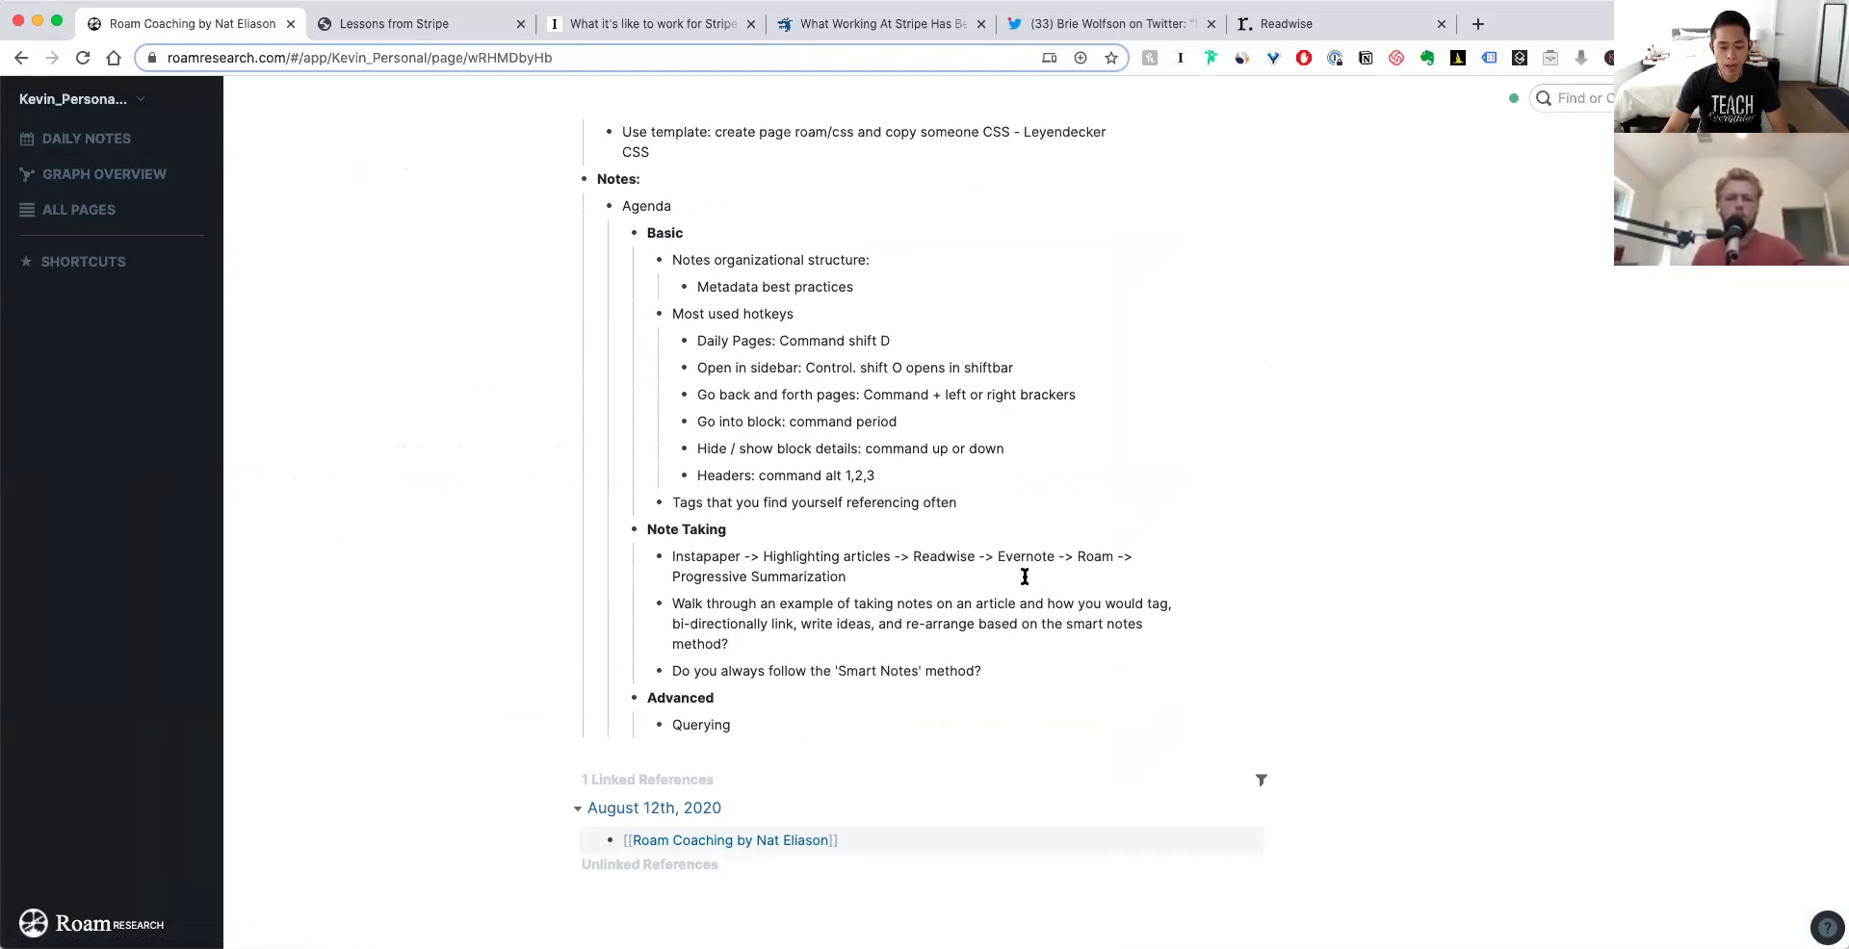
pyautogui.click(817, 712)
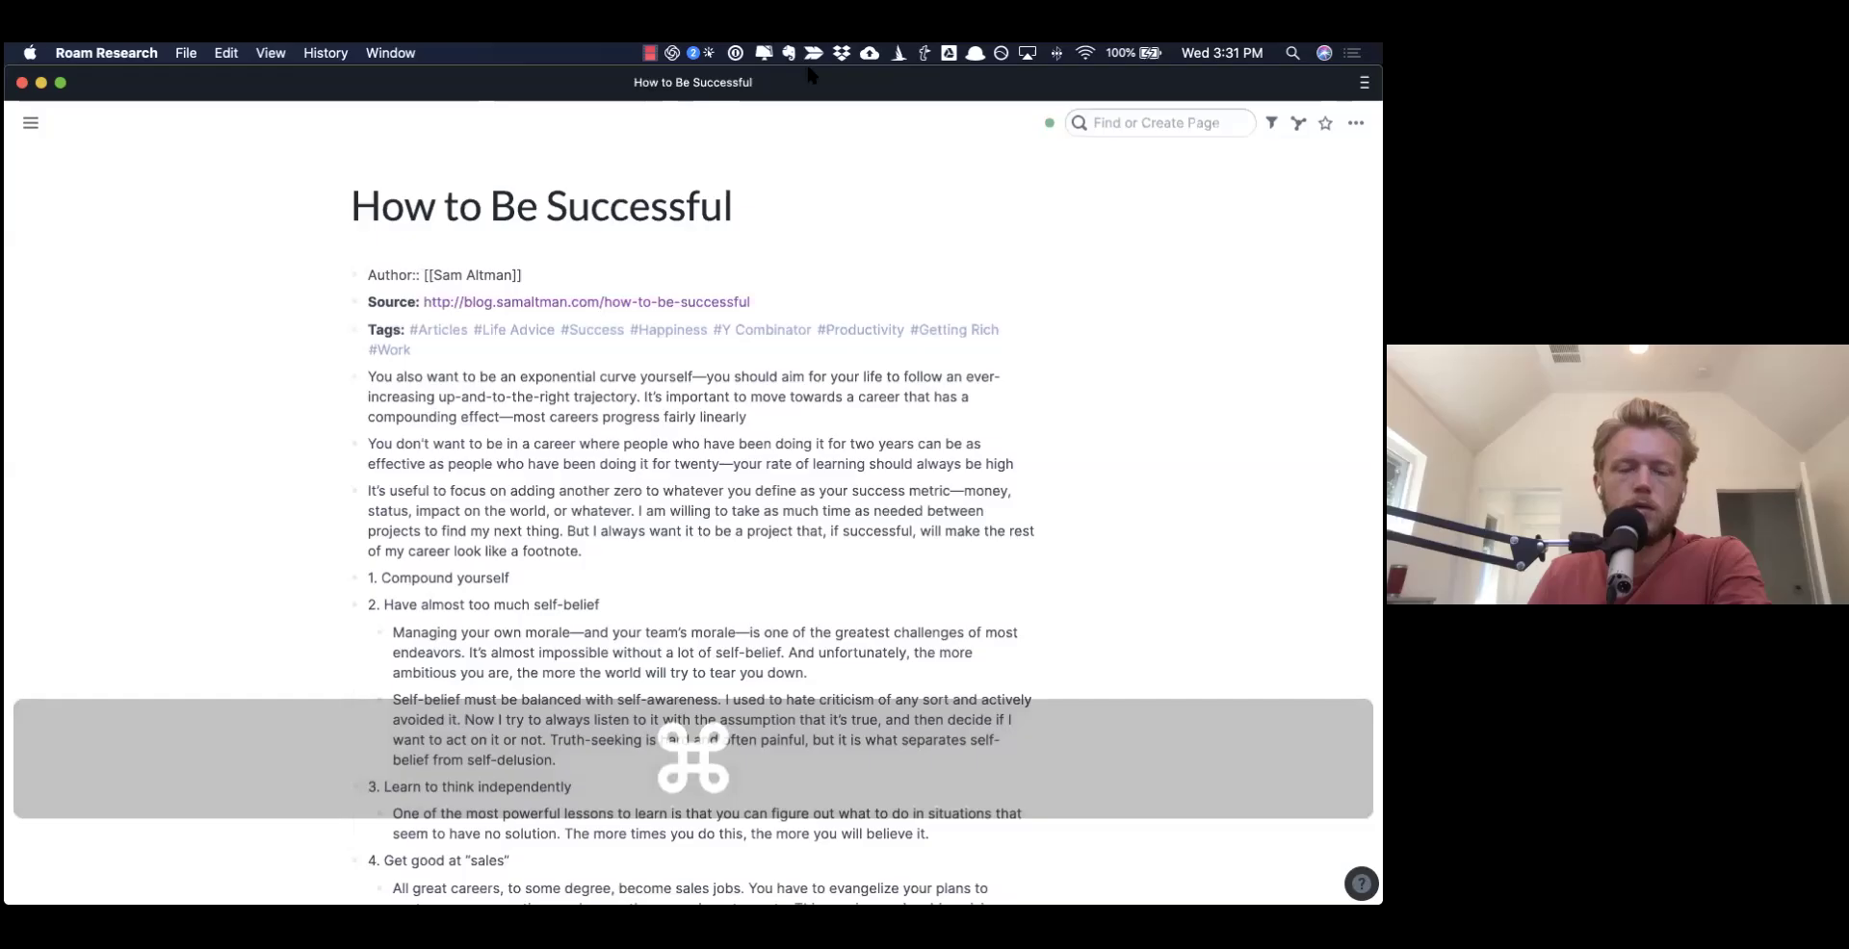
# - Switch to the Roam Research desktop window and find and open the existing Books page
pyautogui.press('super+Tab')
pyautogui.press('super+Tab')
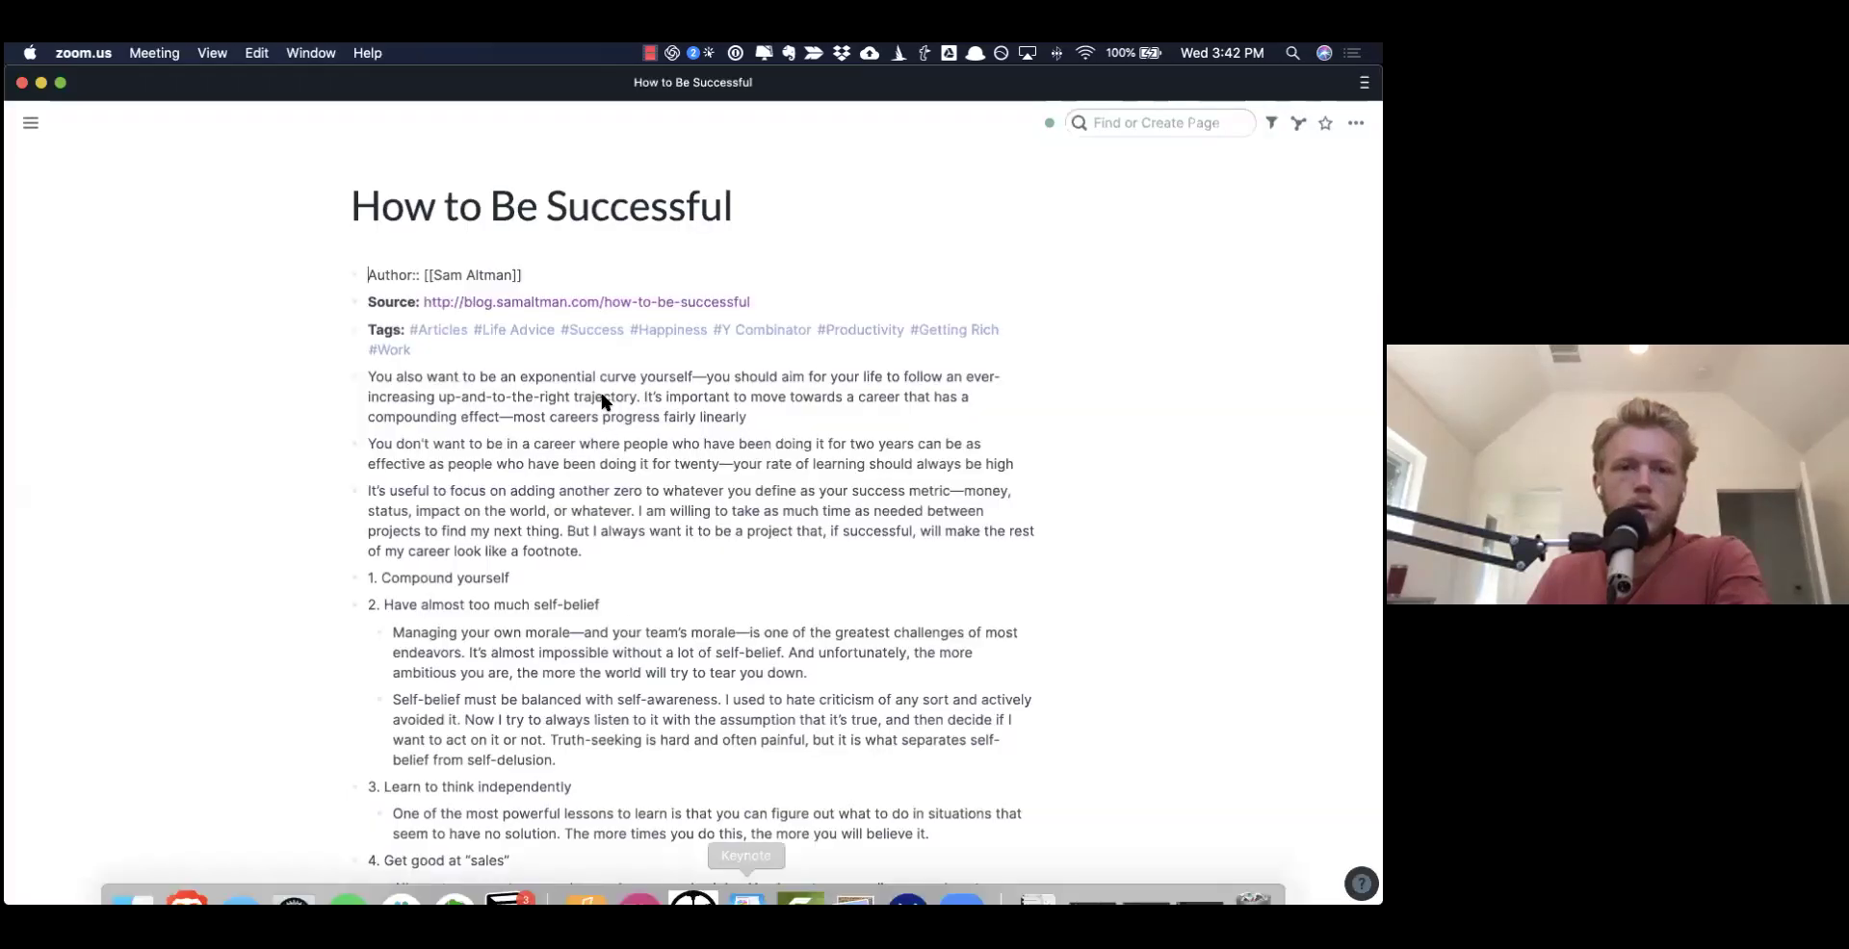
pyautogui.click(504, 362)
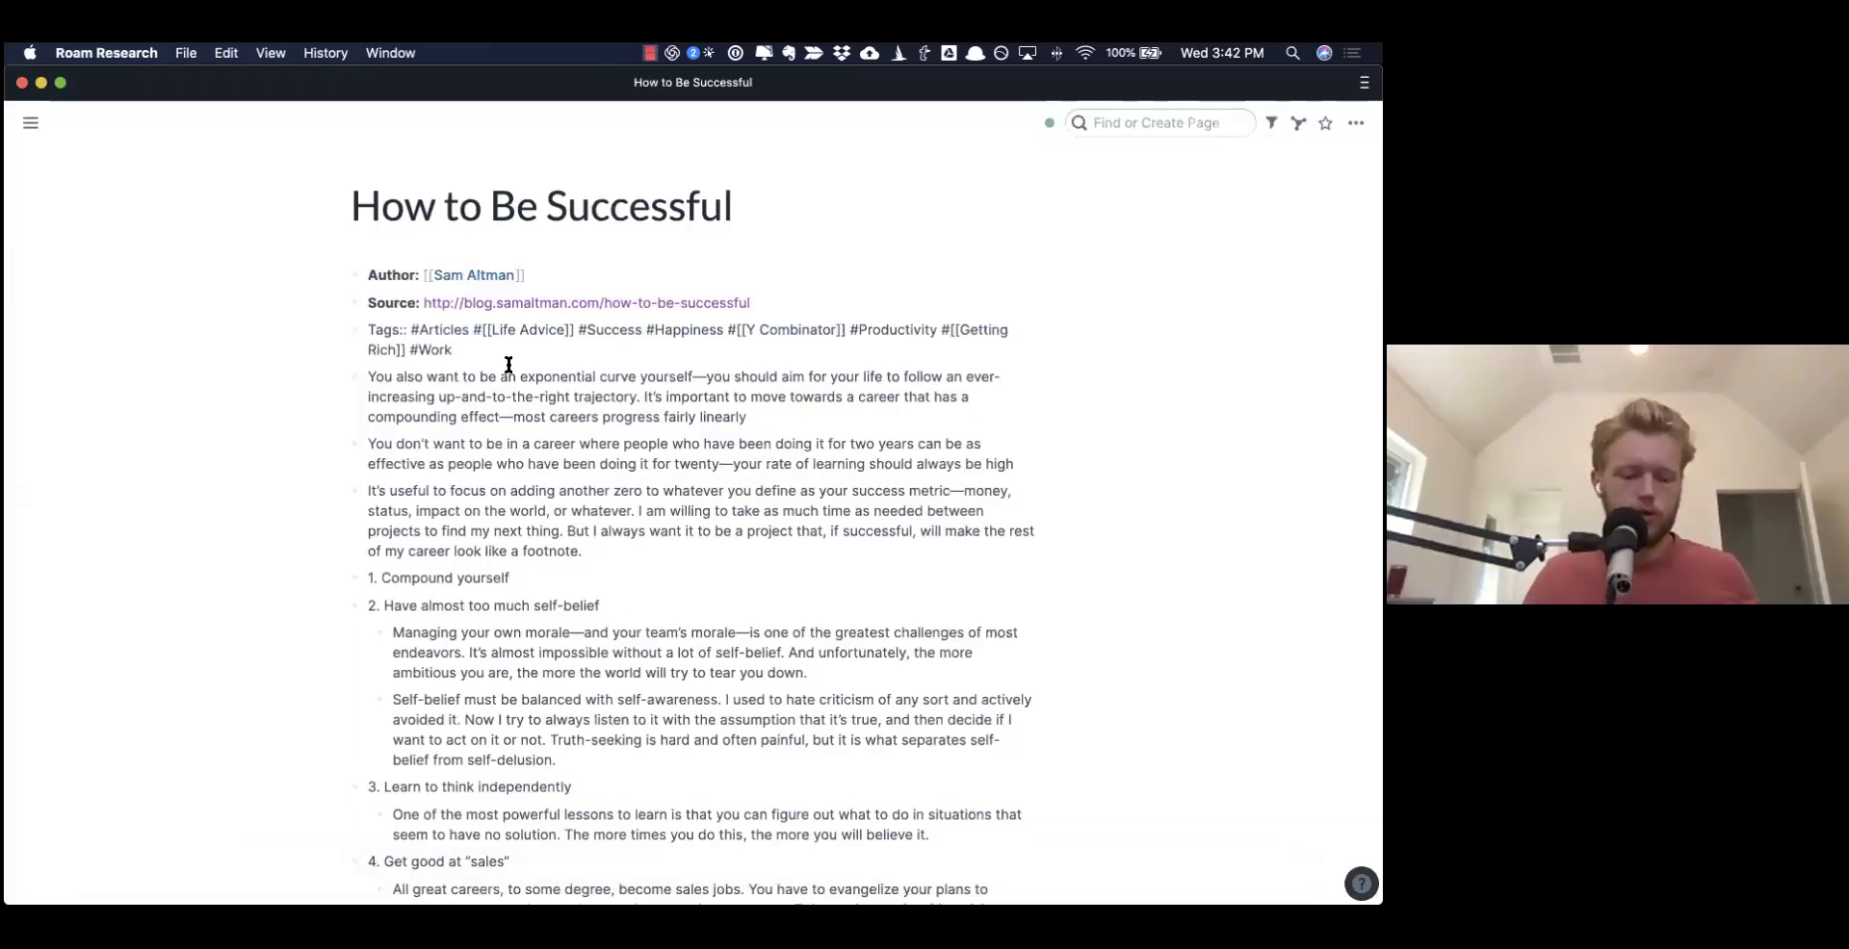
pyautogui.press('super+u')
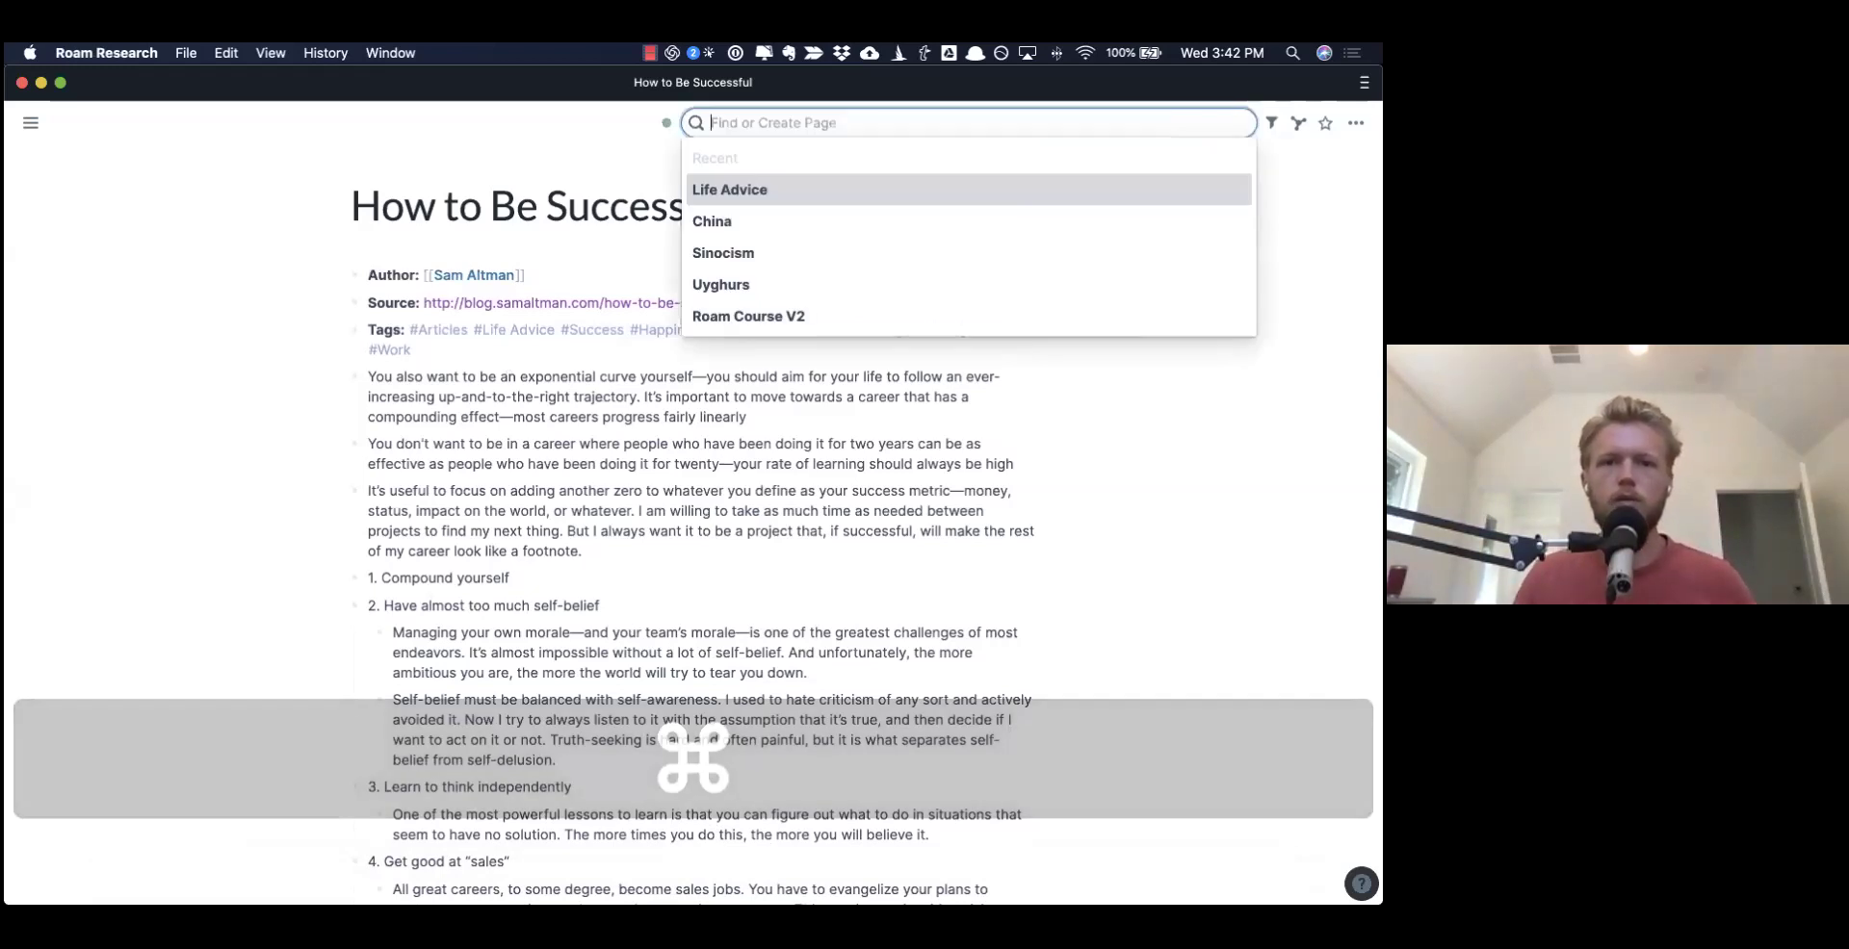
pyautogui.write('books')
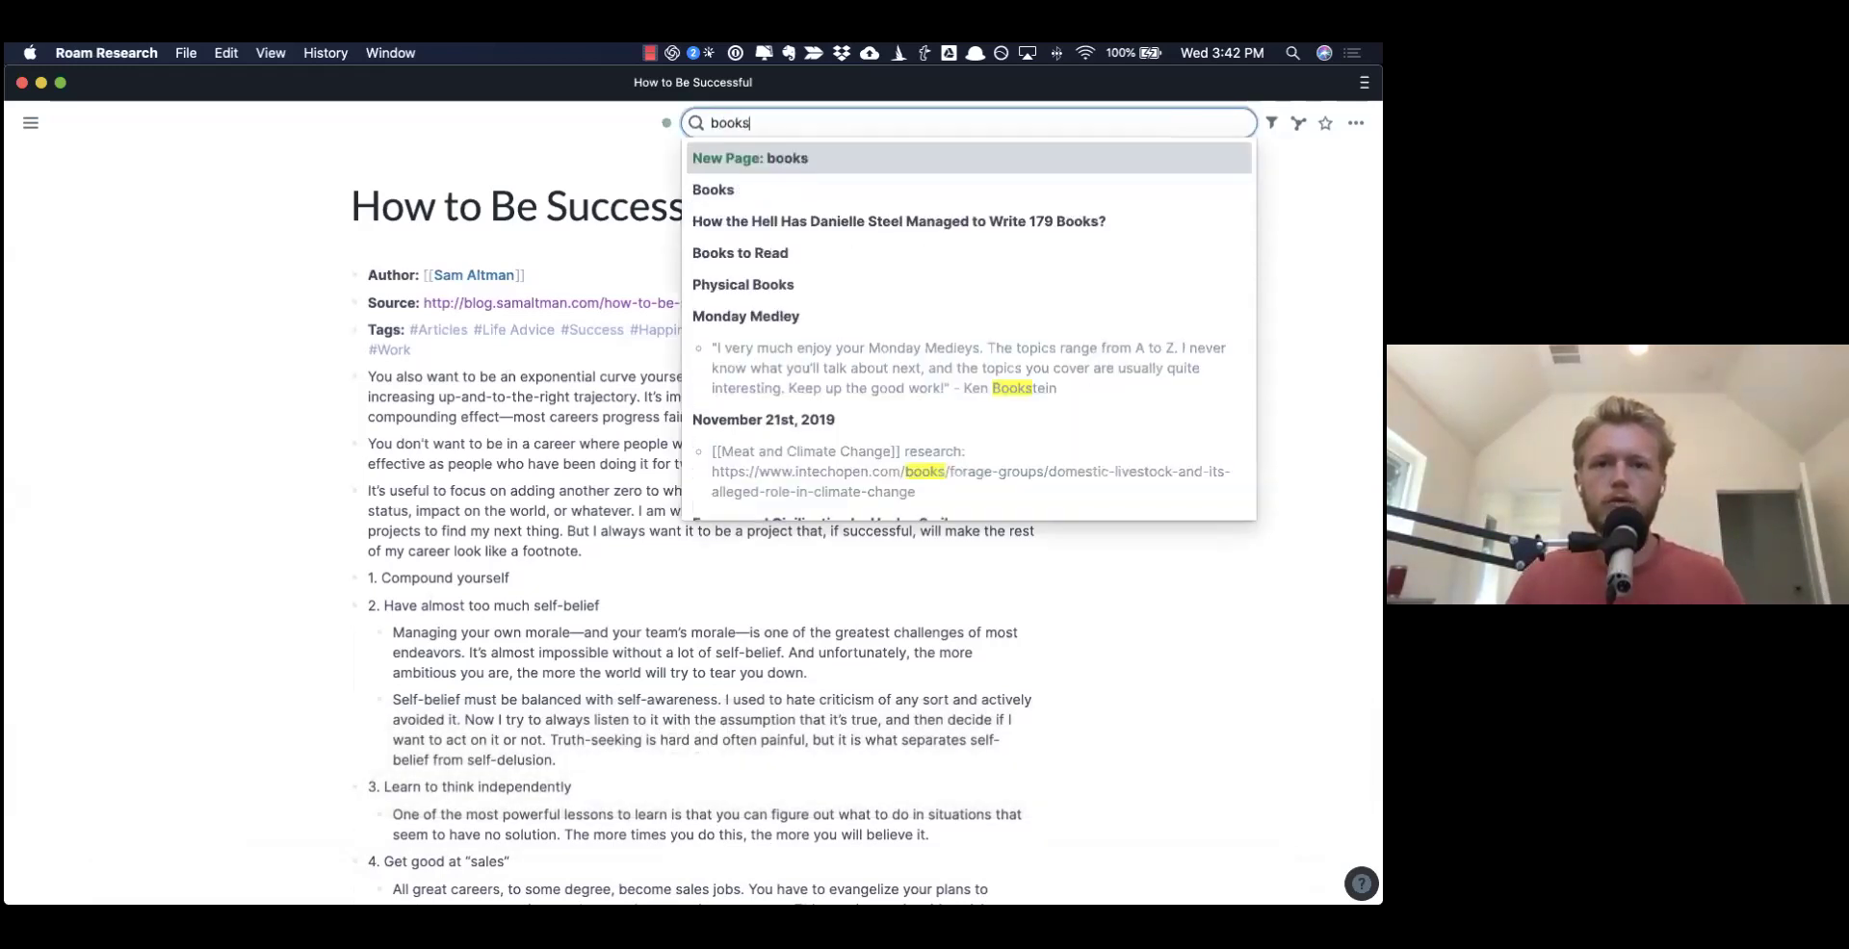
pyautogui.press('Down')
pyautogui.press('Return')
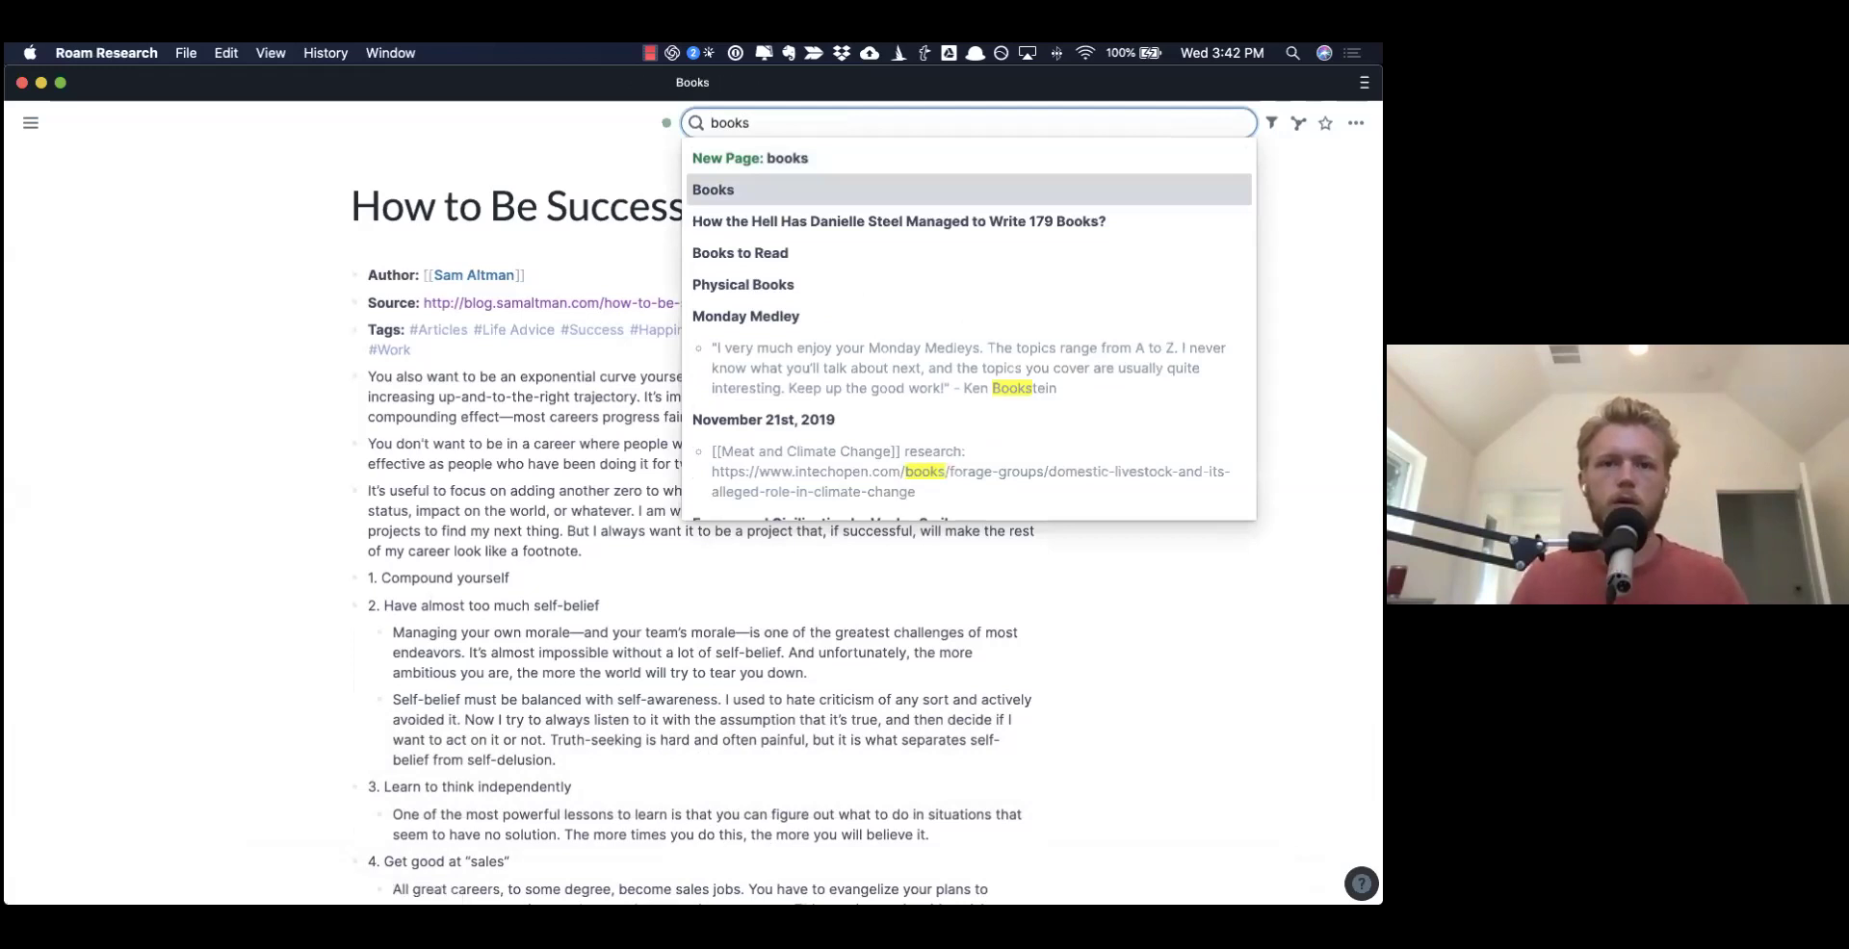
pyautogui.hotkey('ctrl', 'shift')
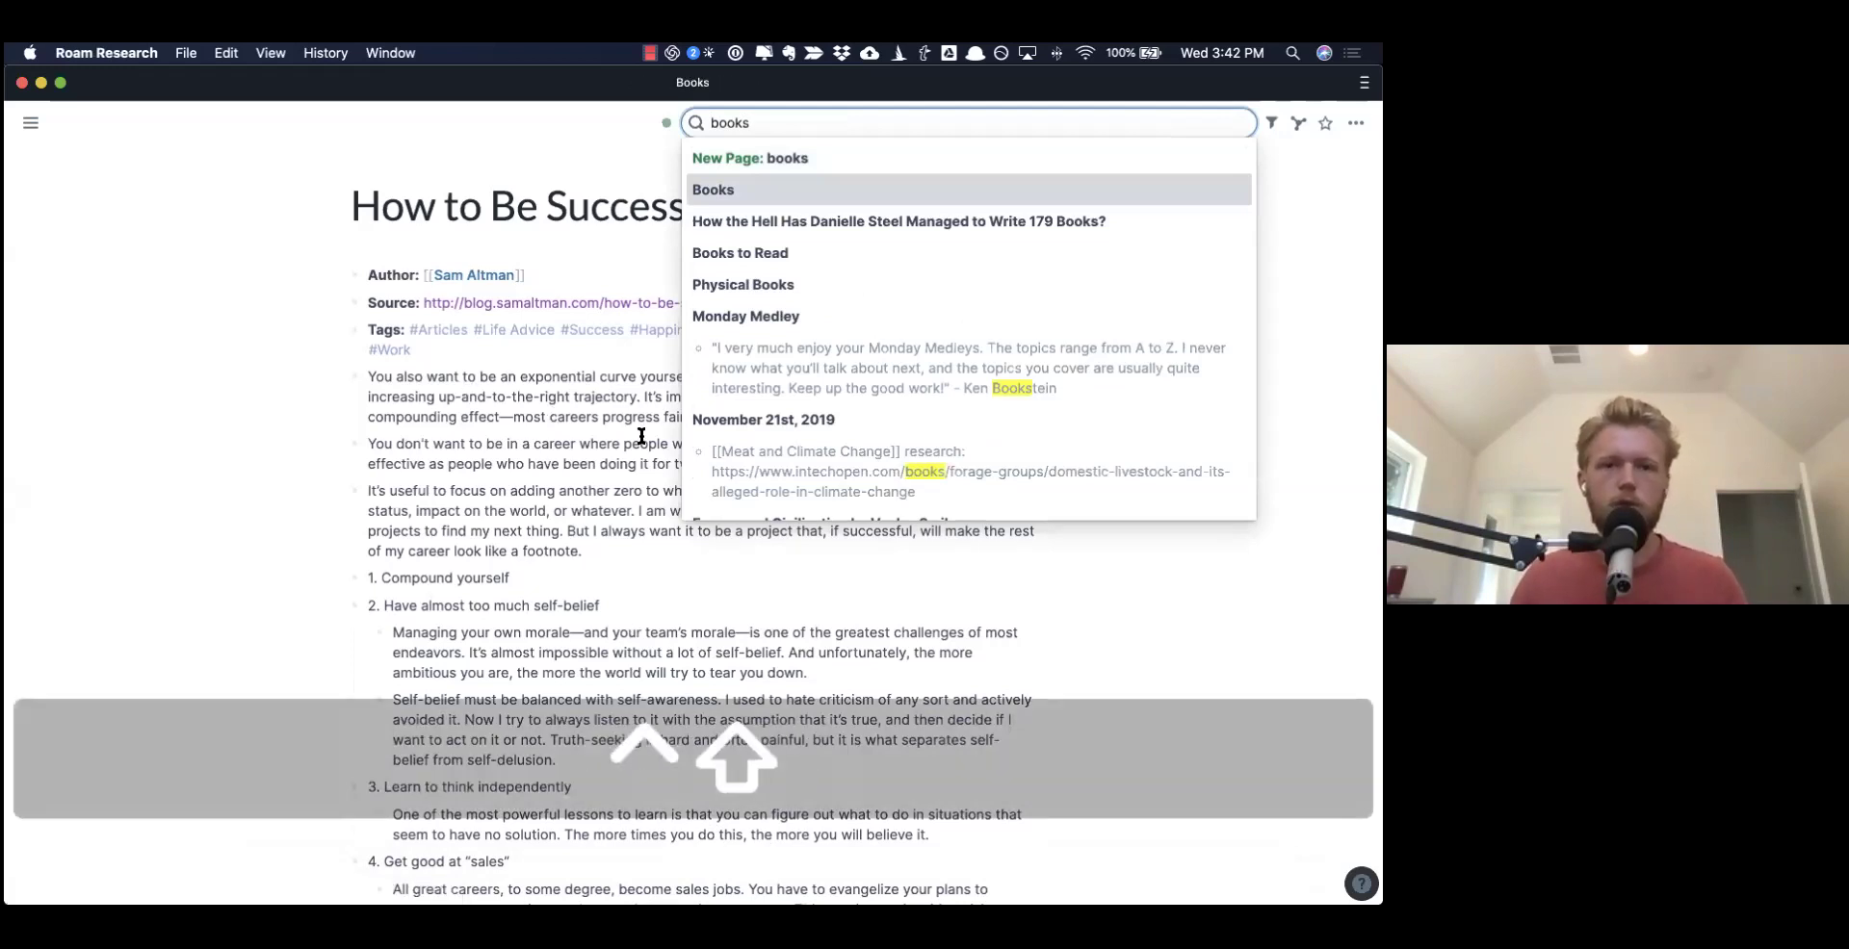
pyautogui.press('Return')
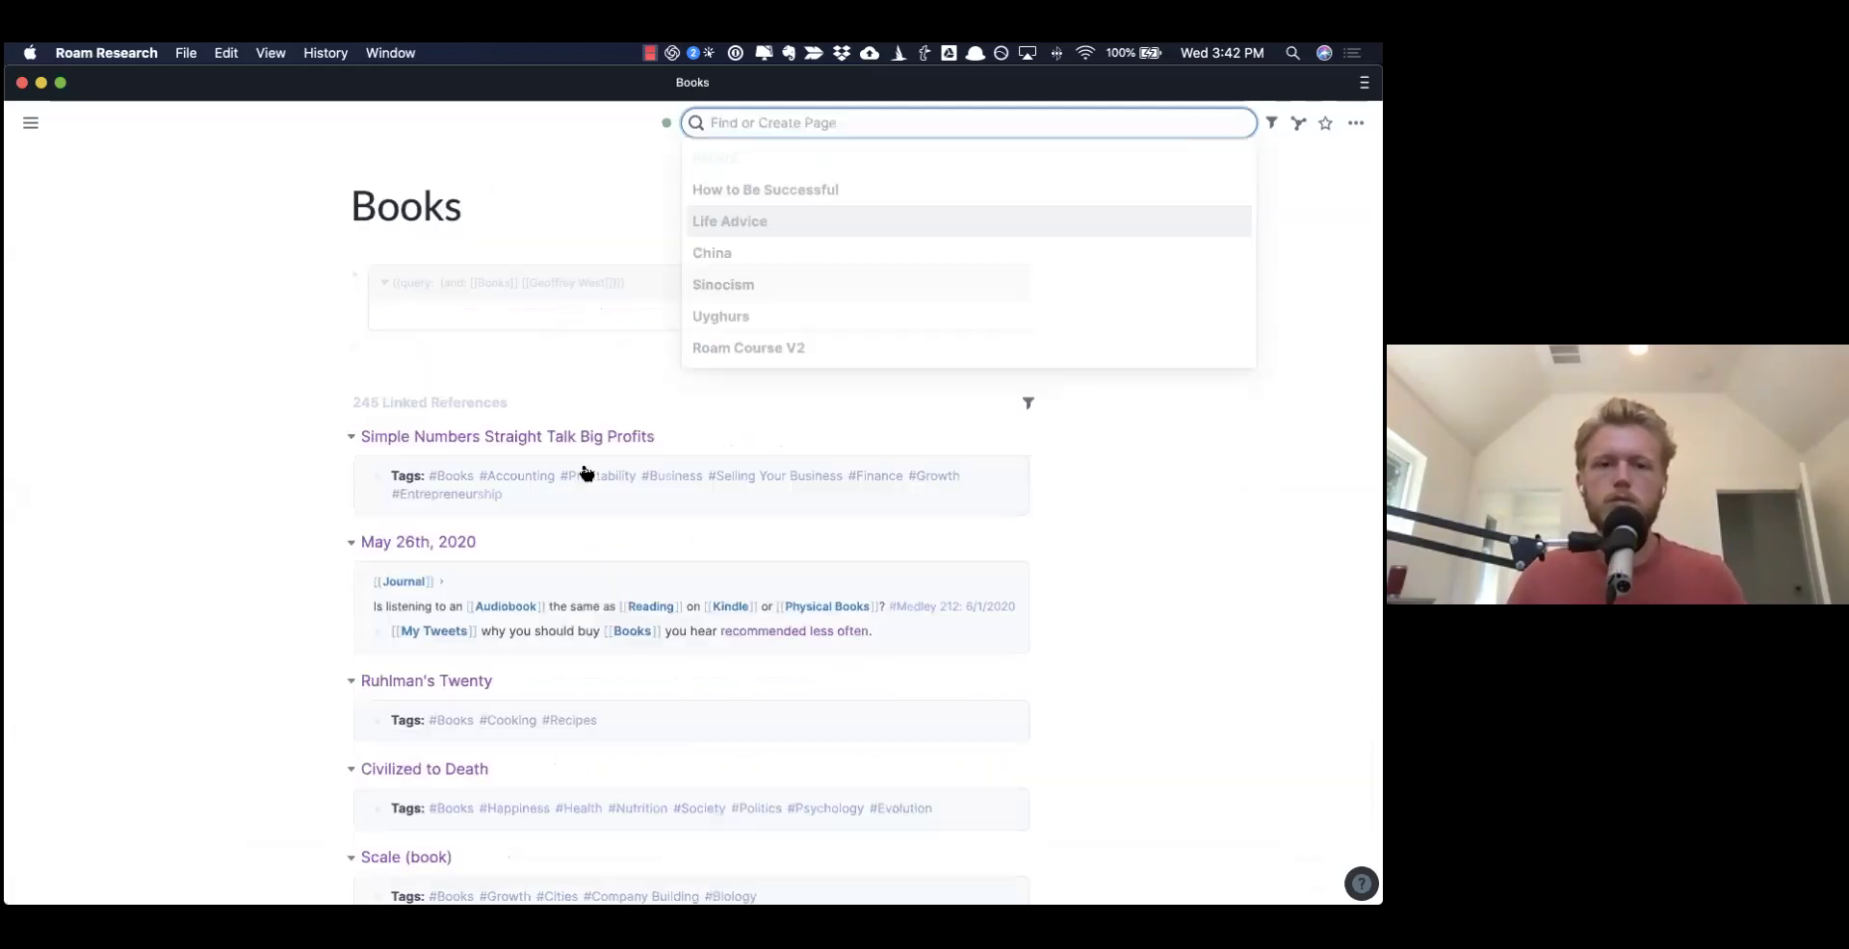
# - Return to the daily notes page for August 12th, 2020
pyautogui.click(412, 277)
pyautogui.press('super')
pyautogui.press('super+bracketleft')
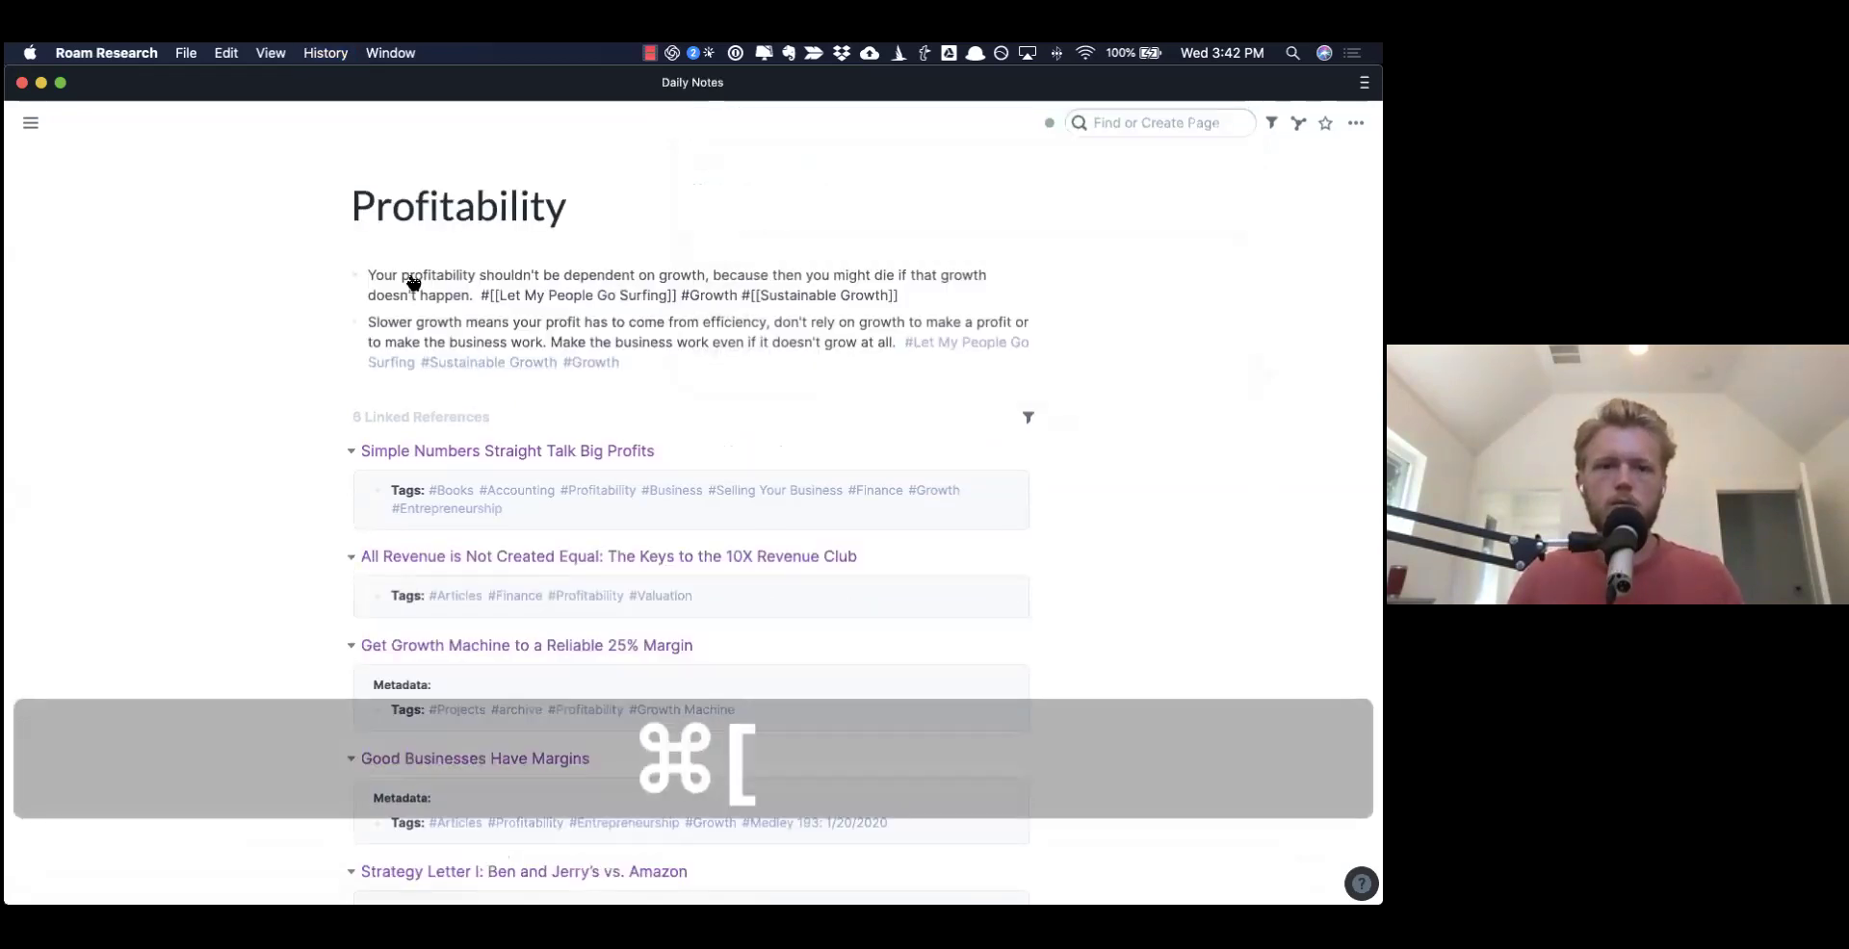
pyautogui.press('super+0')
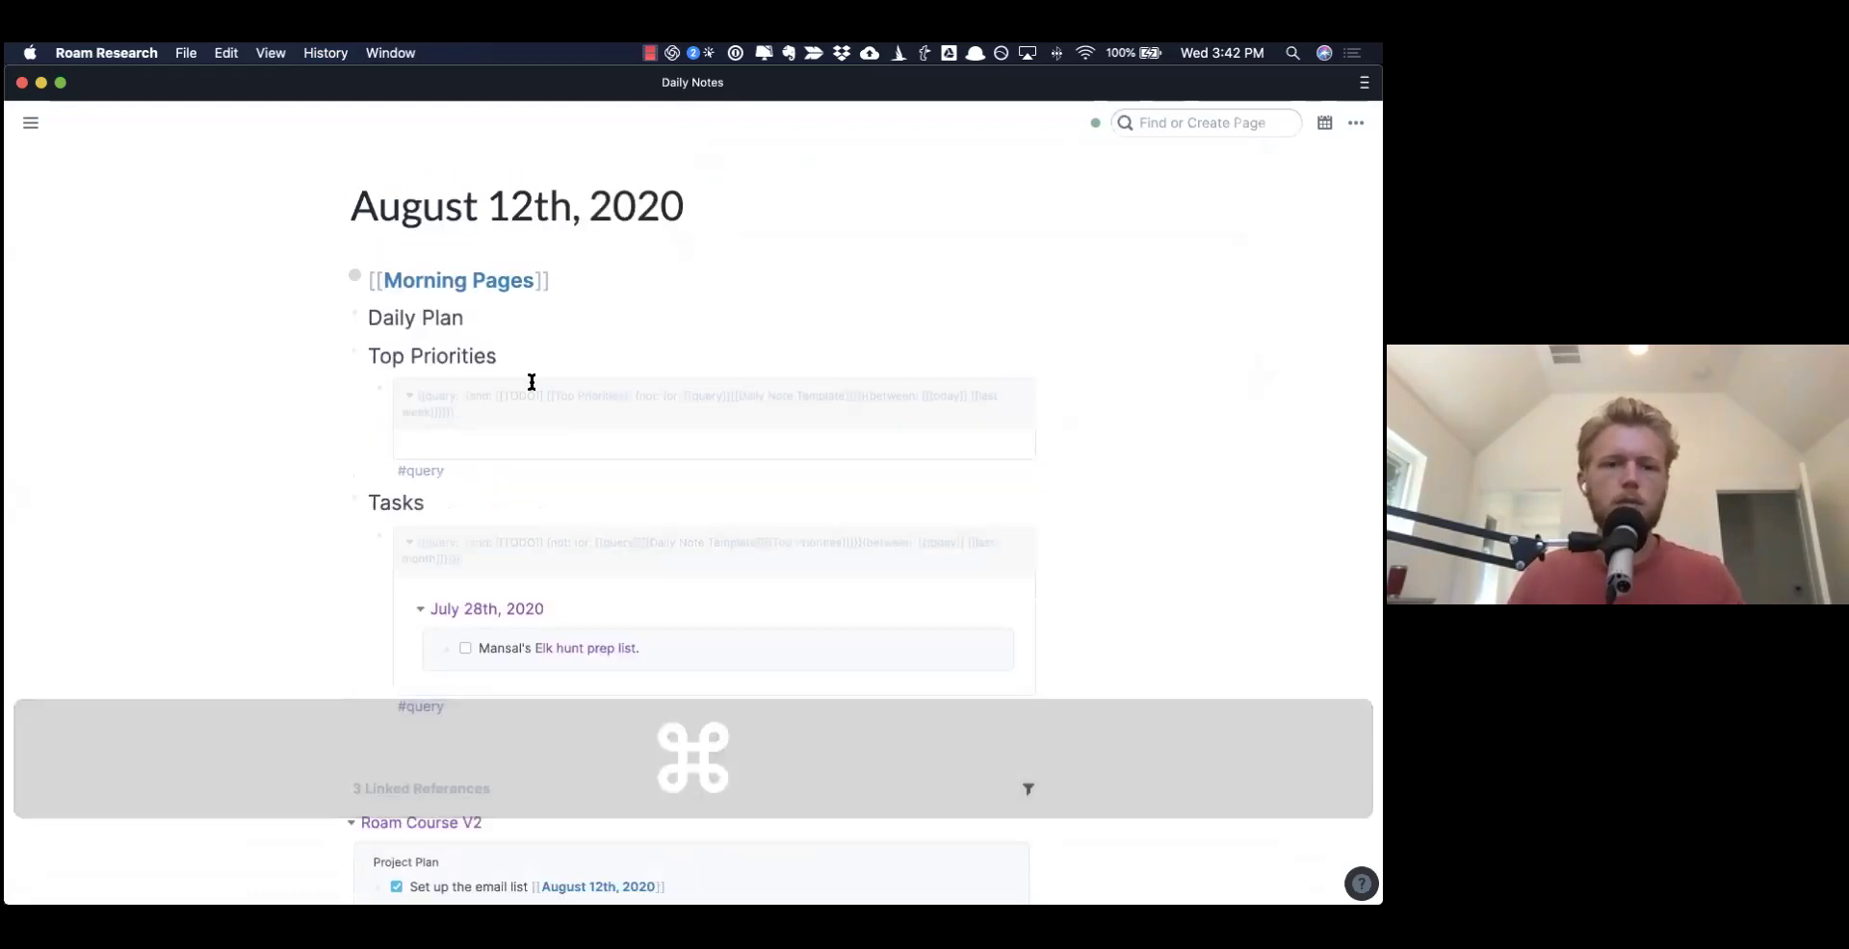
# - Change the date range of the Top Priorities query to between today and last month
pyautogui.click(516, 415)
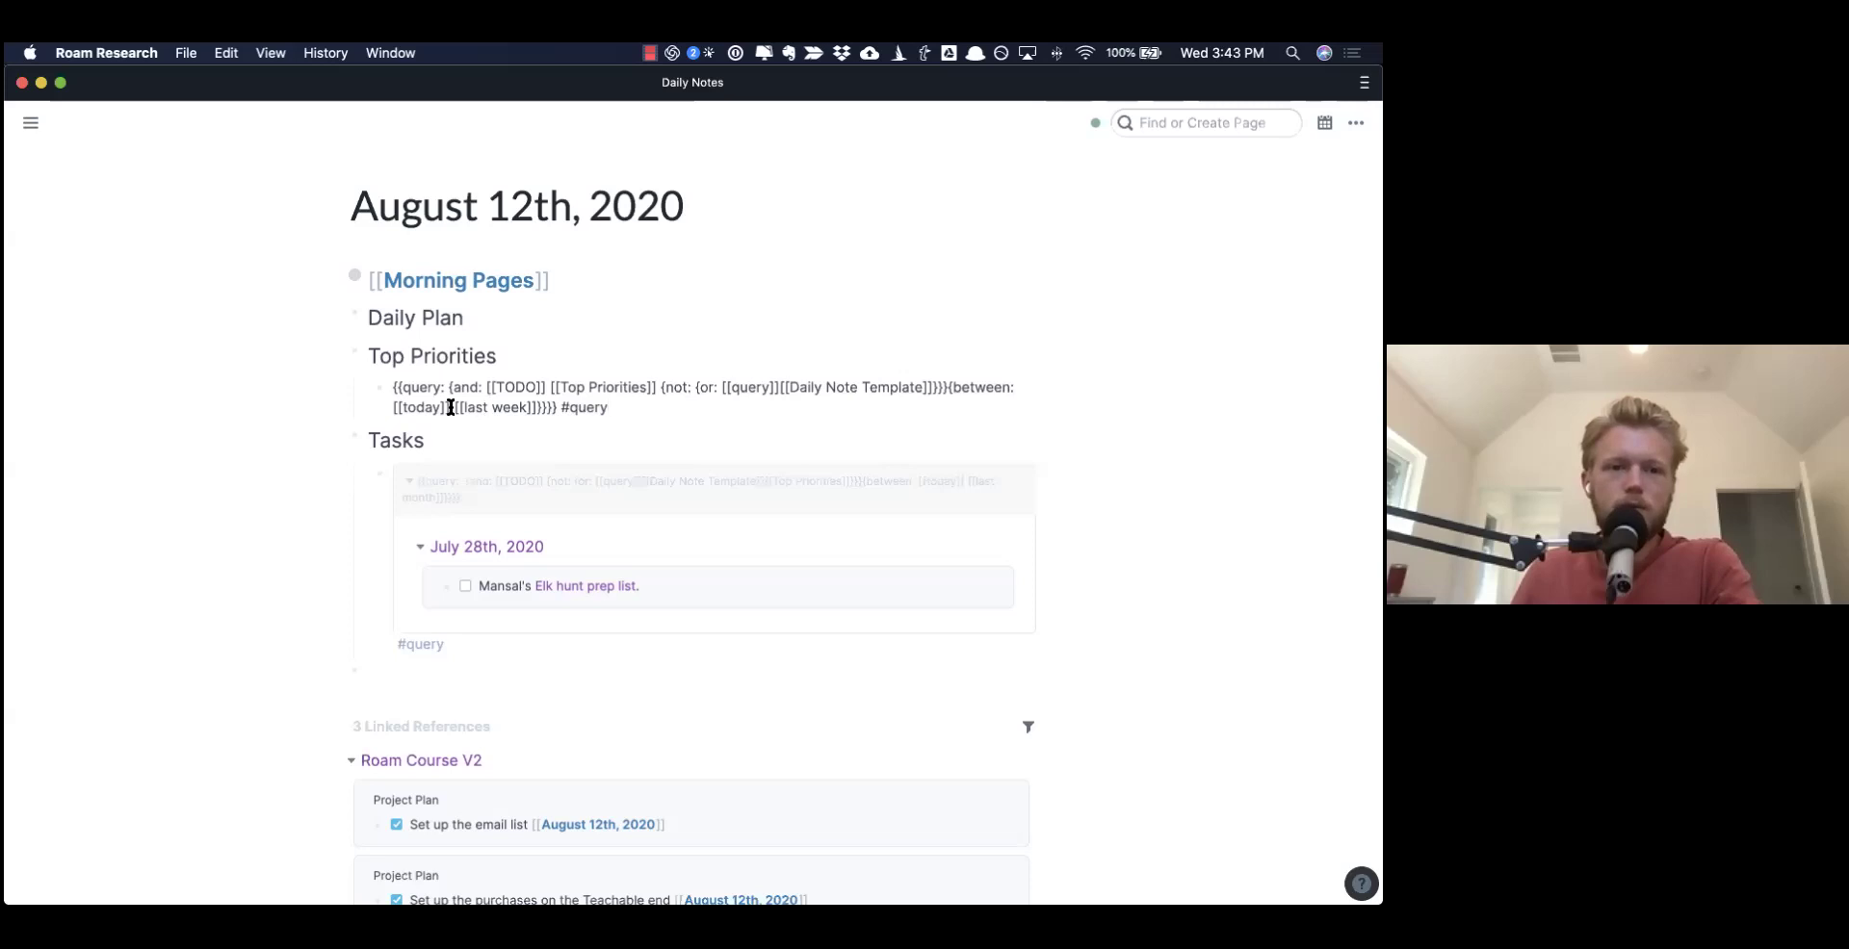
pyautogui.click(494, 407)
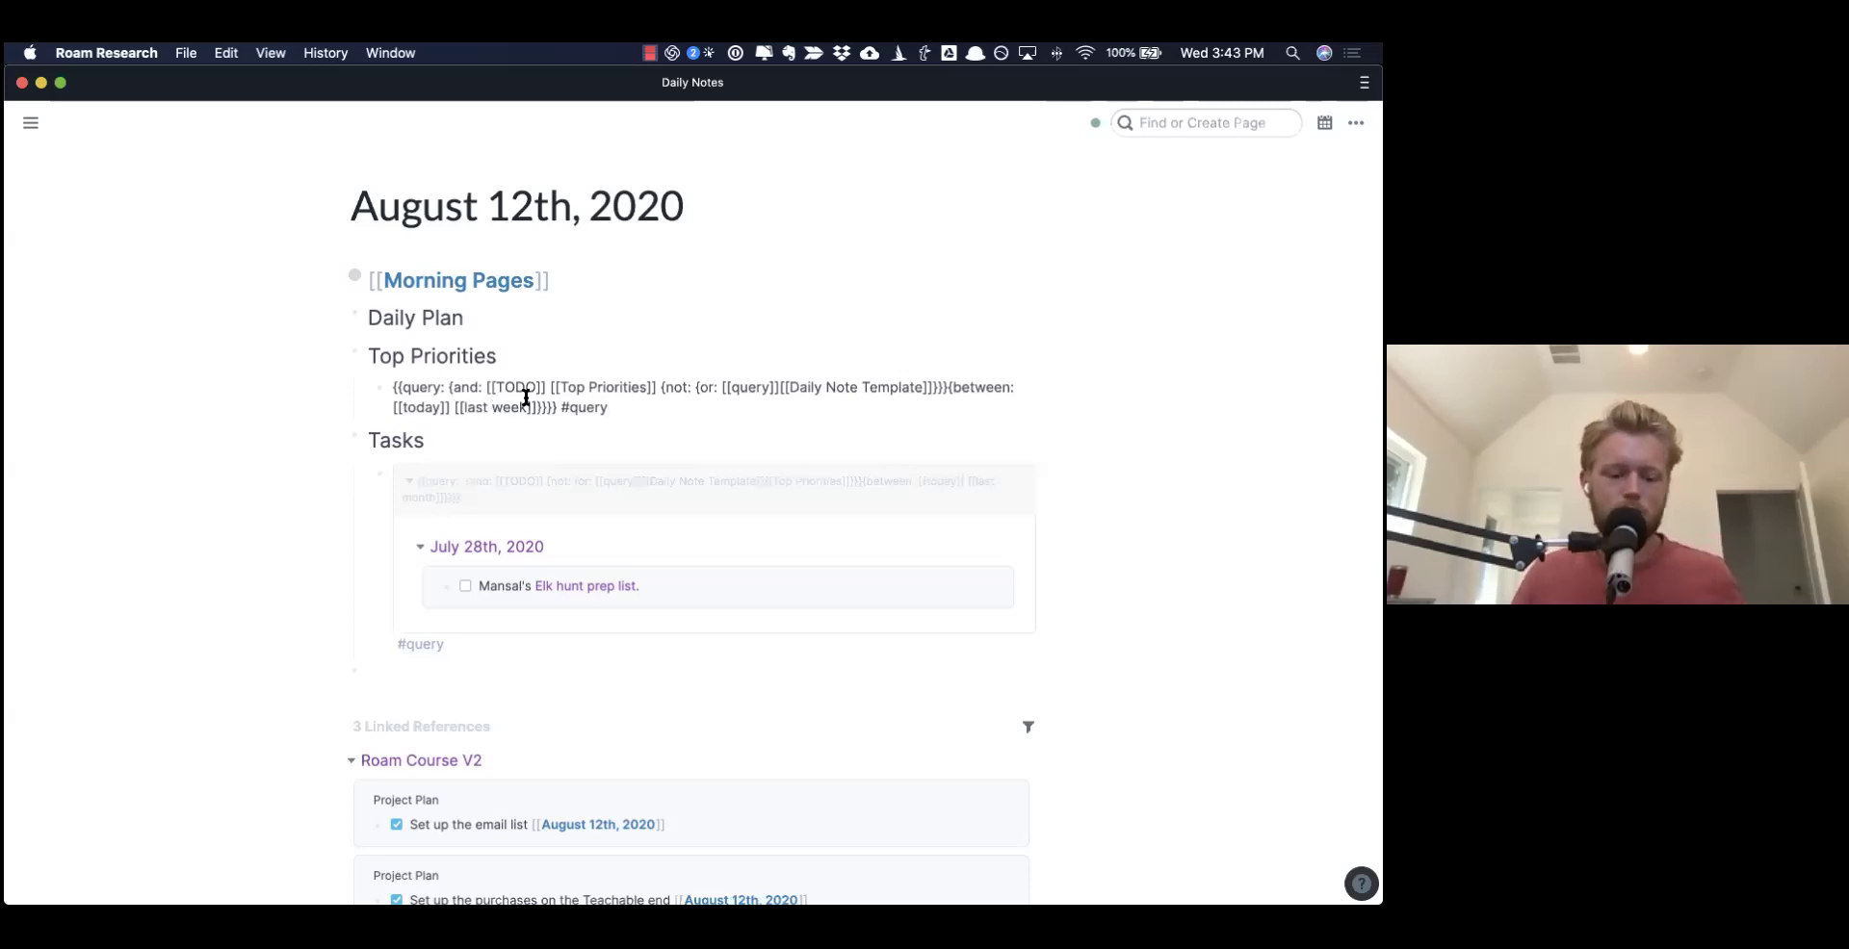
pyautogui.hotkey('alt', 'shift', 'Right')
pyautogui.write('month')
pyautogui.press('super+Right')
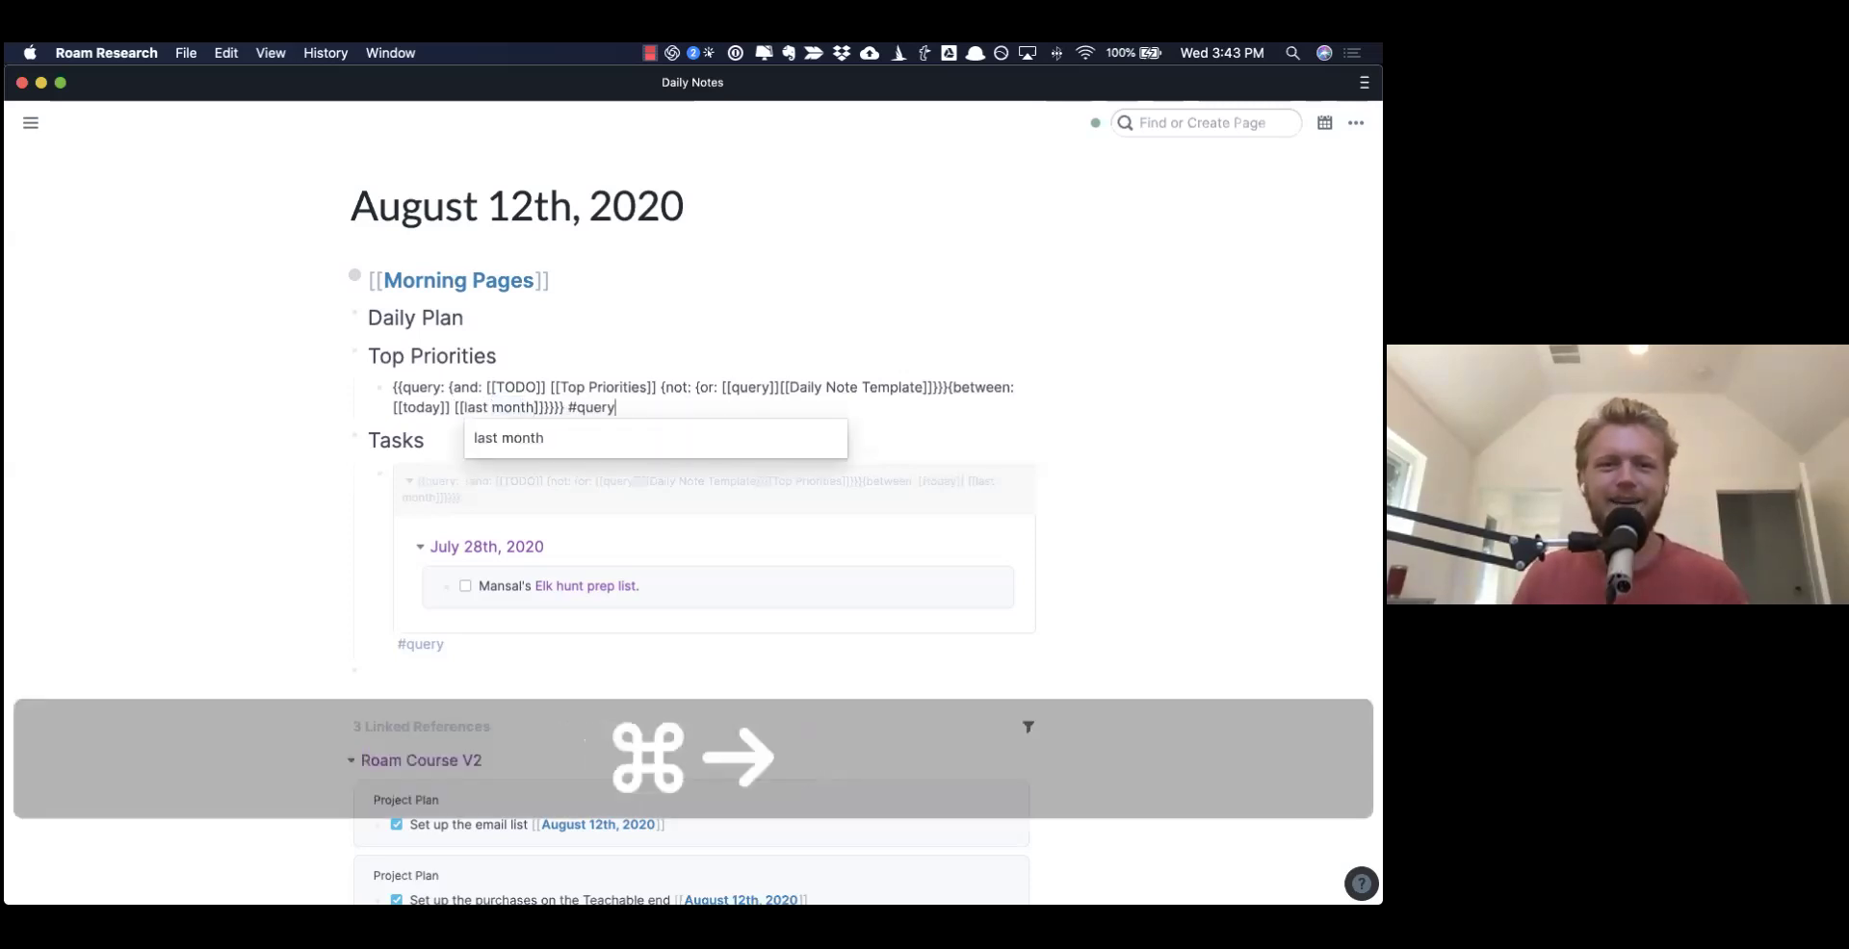
pyautogui.press('Down')
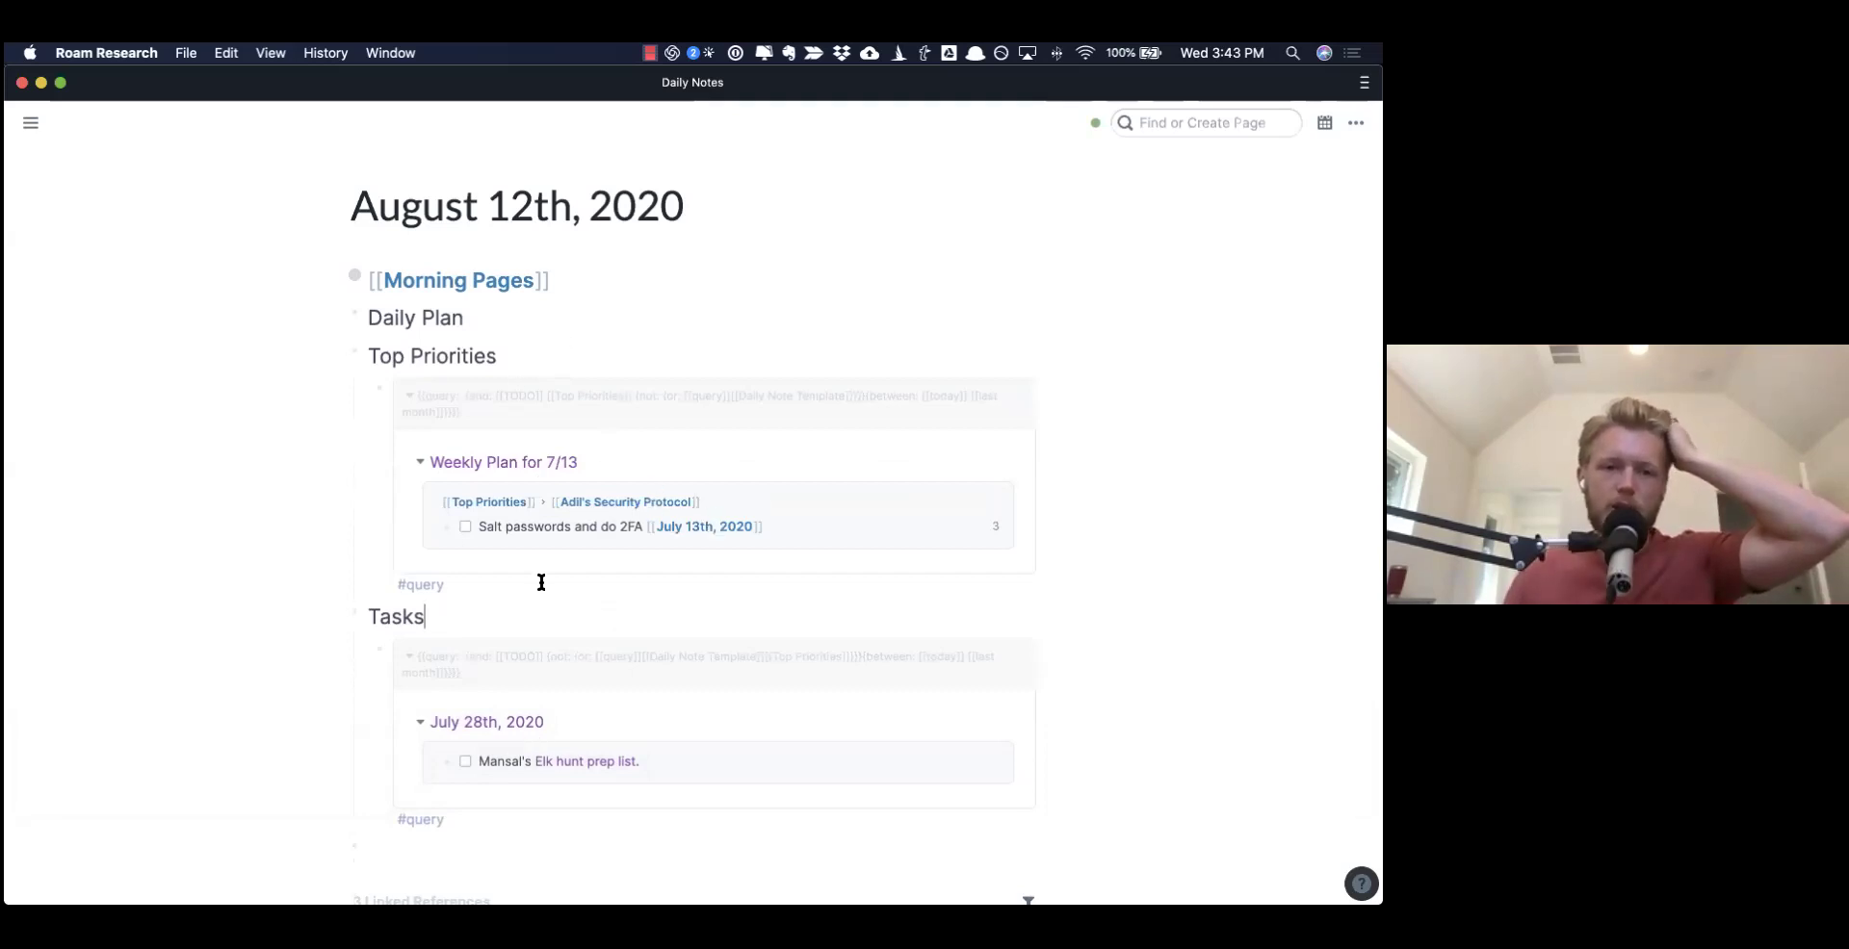
# - Examine the conditions and date range of the Tasks query, and its rendered results
pyautogui.scroll(-1, 475, 623)
pyautogui.click(477, 625)
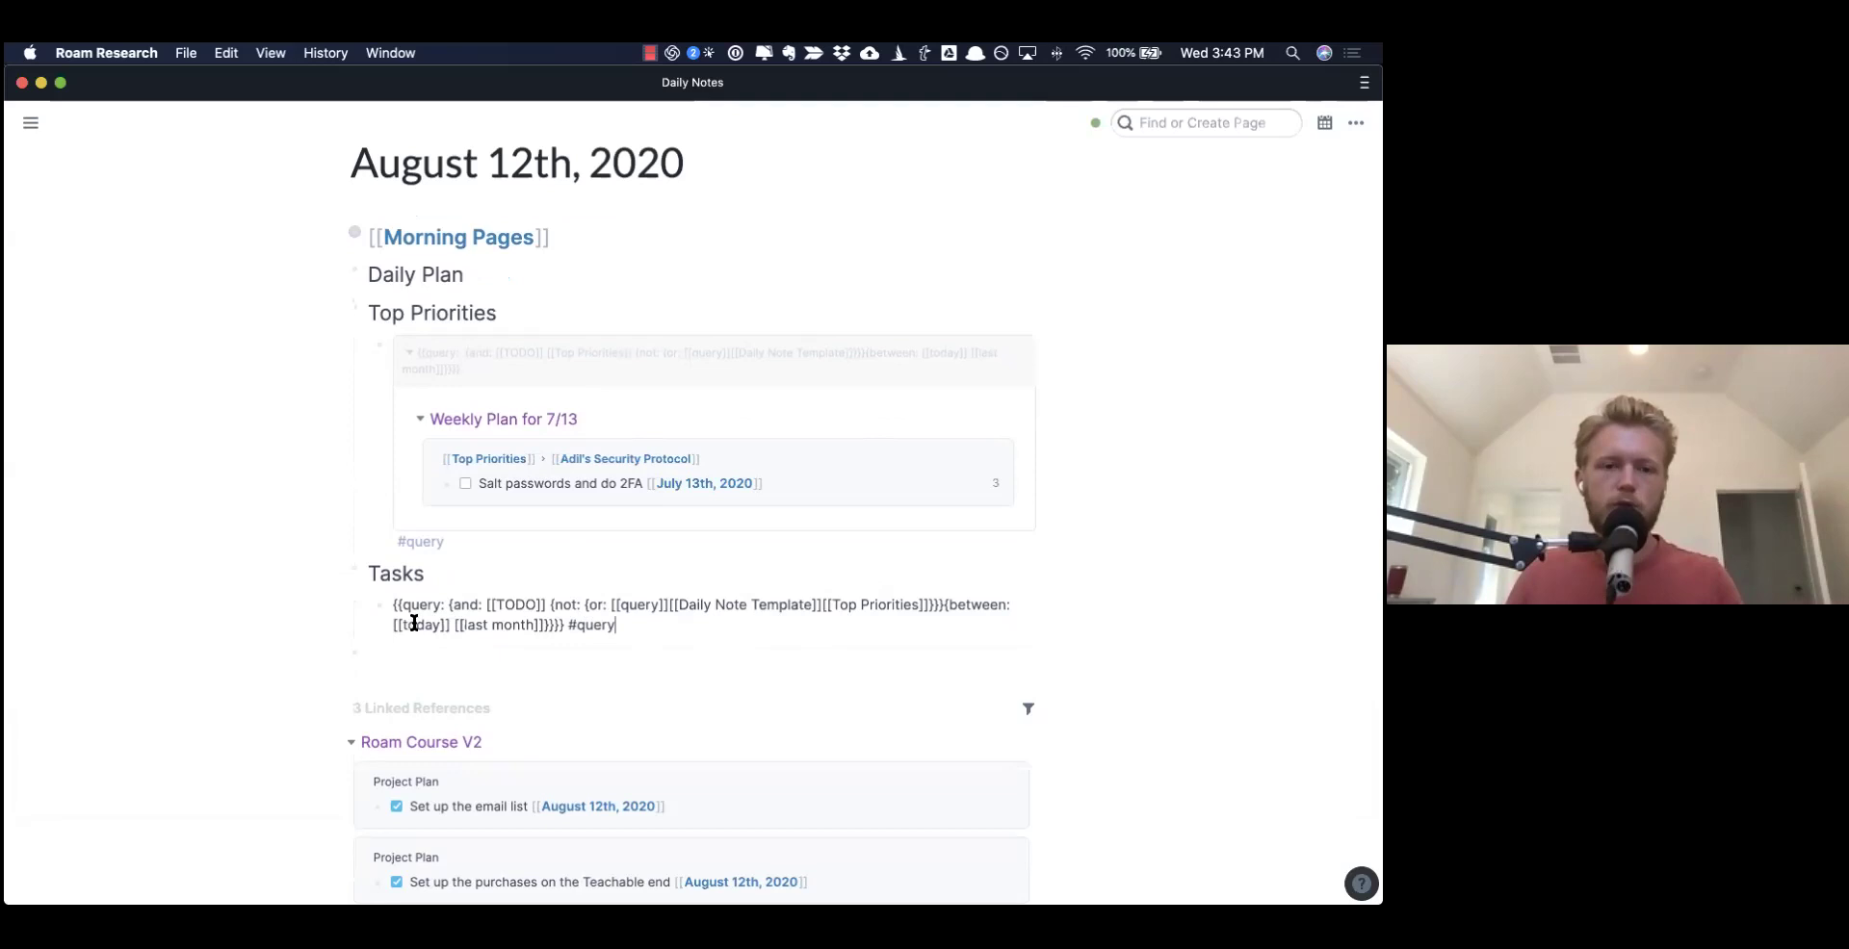
pyautogui.click(456, 567)
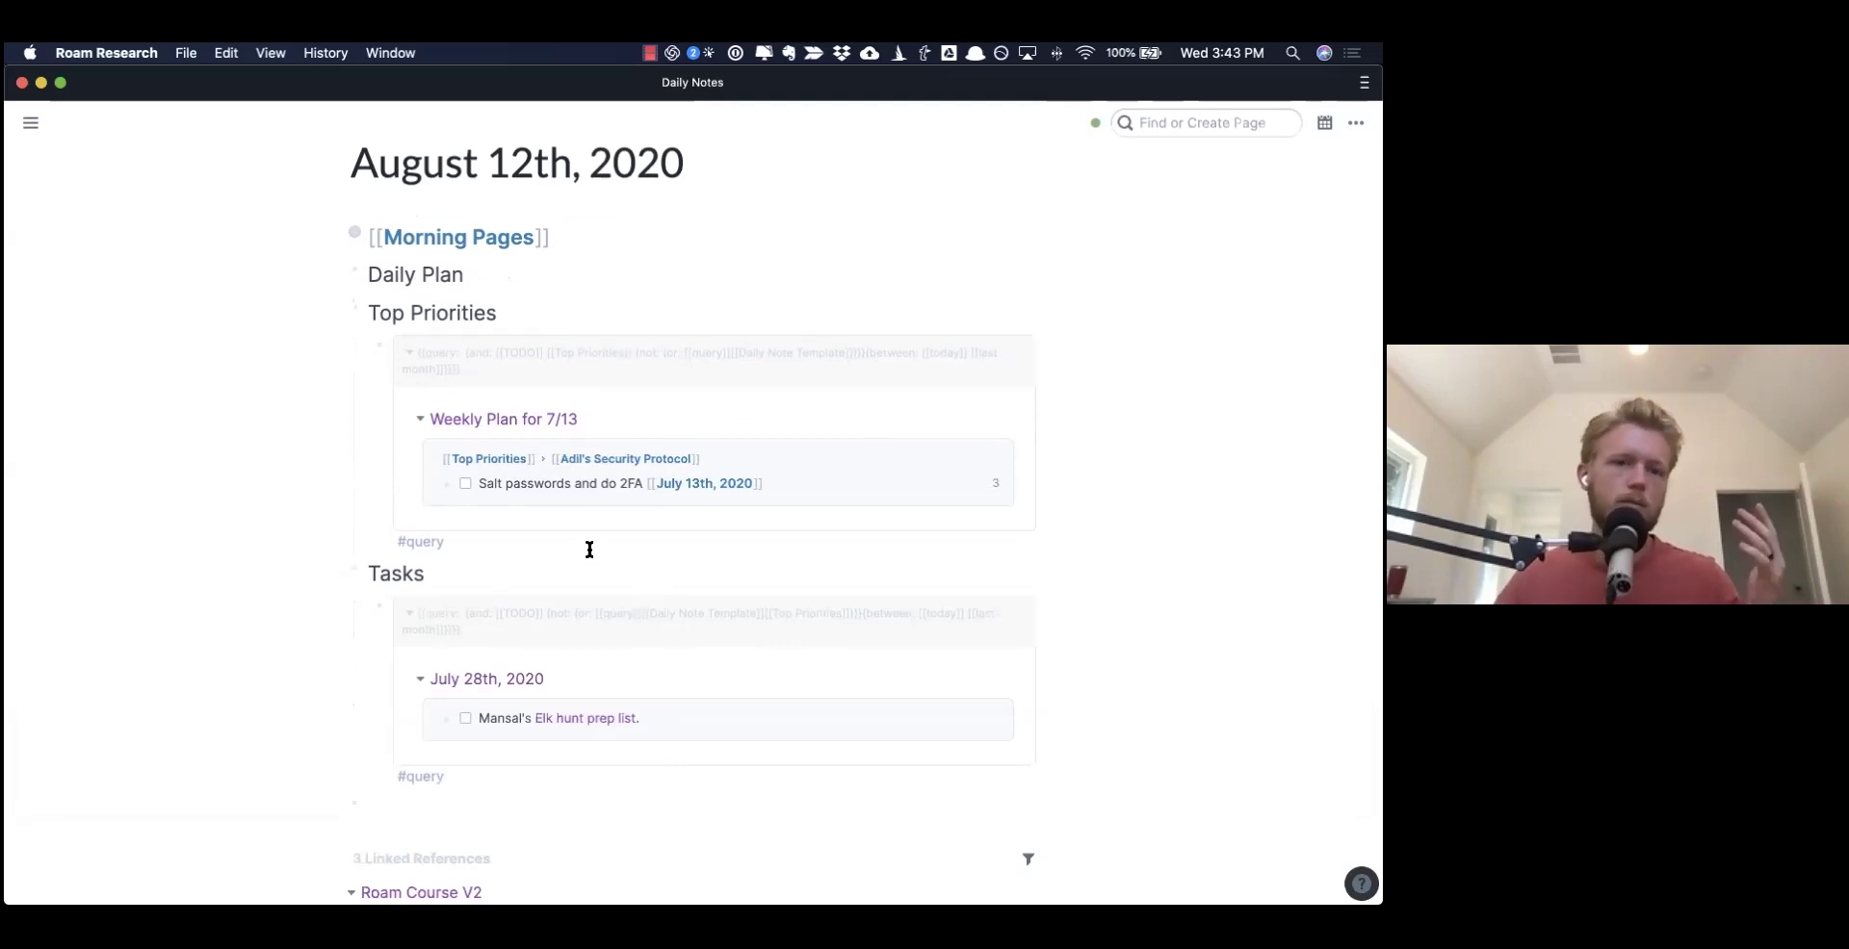
pyautogui.scroll(-1, 578, 551)
pyautogui.scroll(2, 578, 551)
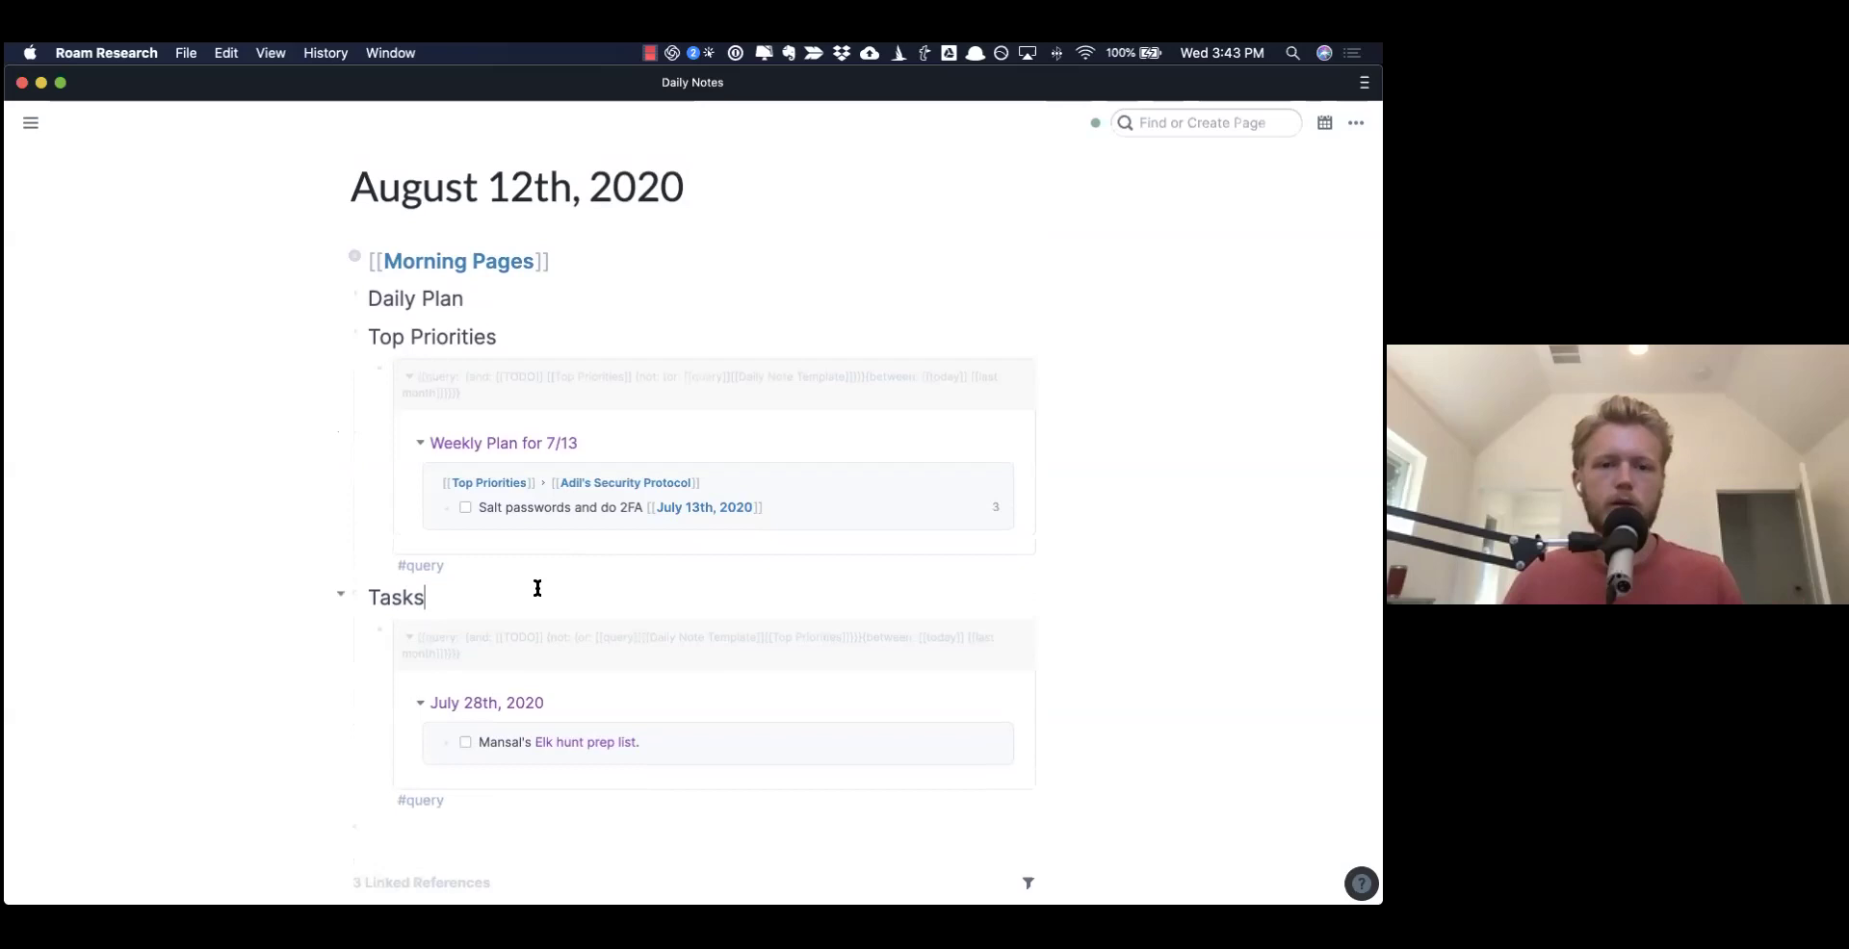
# - Add a "Query stuff" block below the Tasks query and focus the page on that block
pyautogui.scroll(-2, 605, 599)
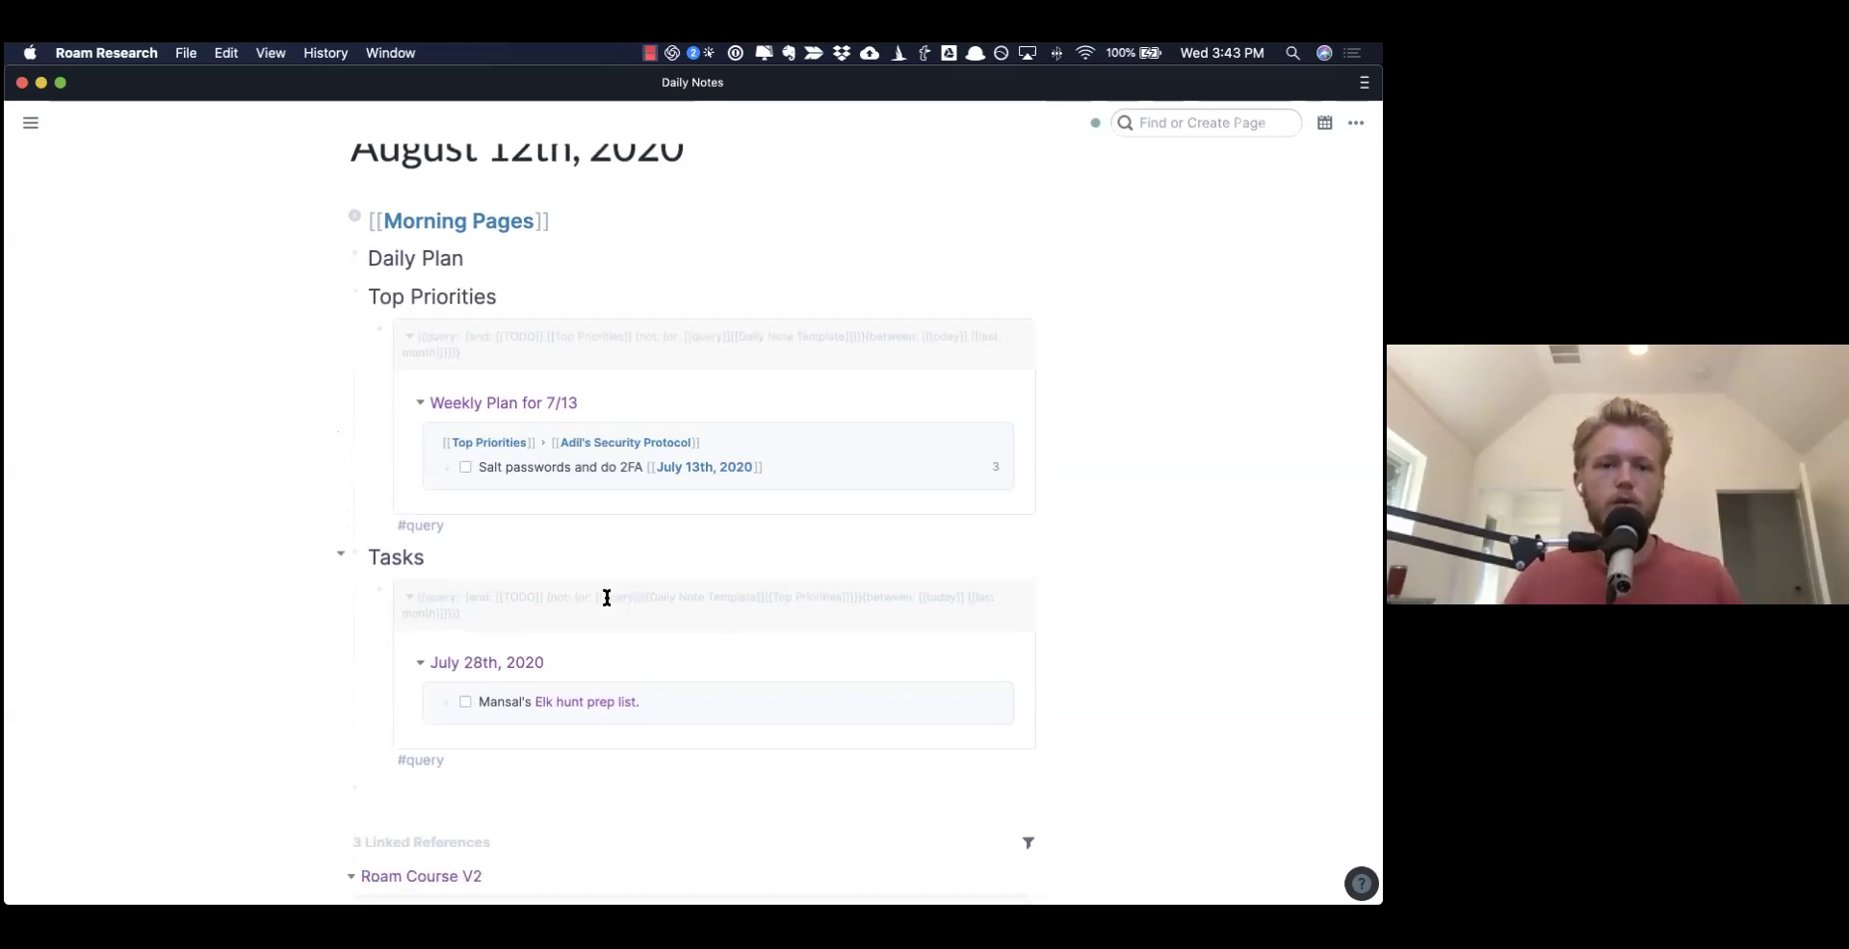
pyautogui.write('Quer')
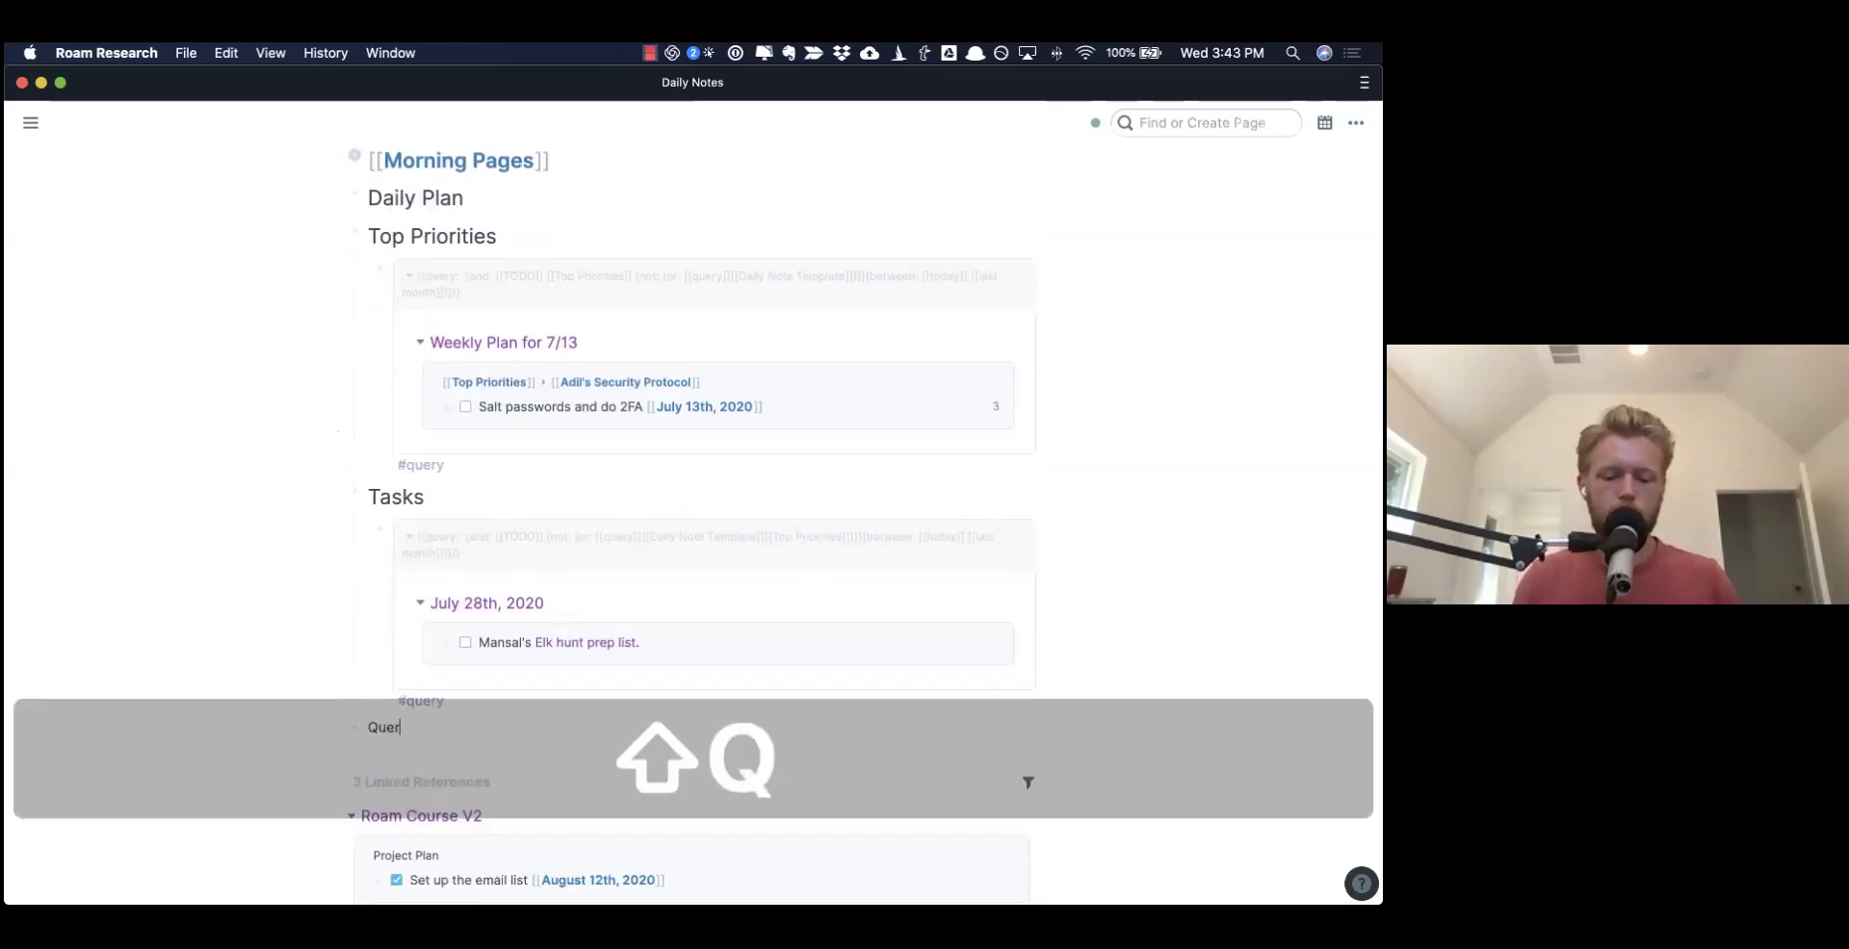
pyautogui.write('y stuff')
pyautogui.press('super+period')
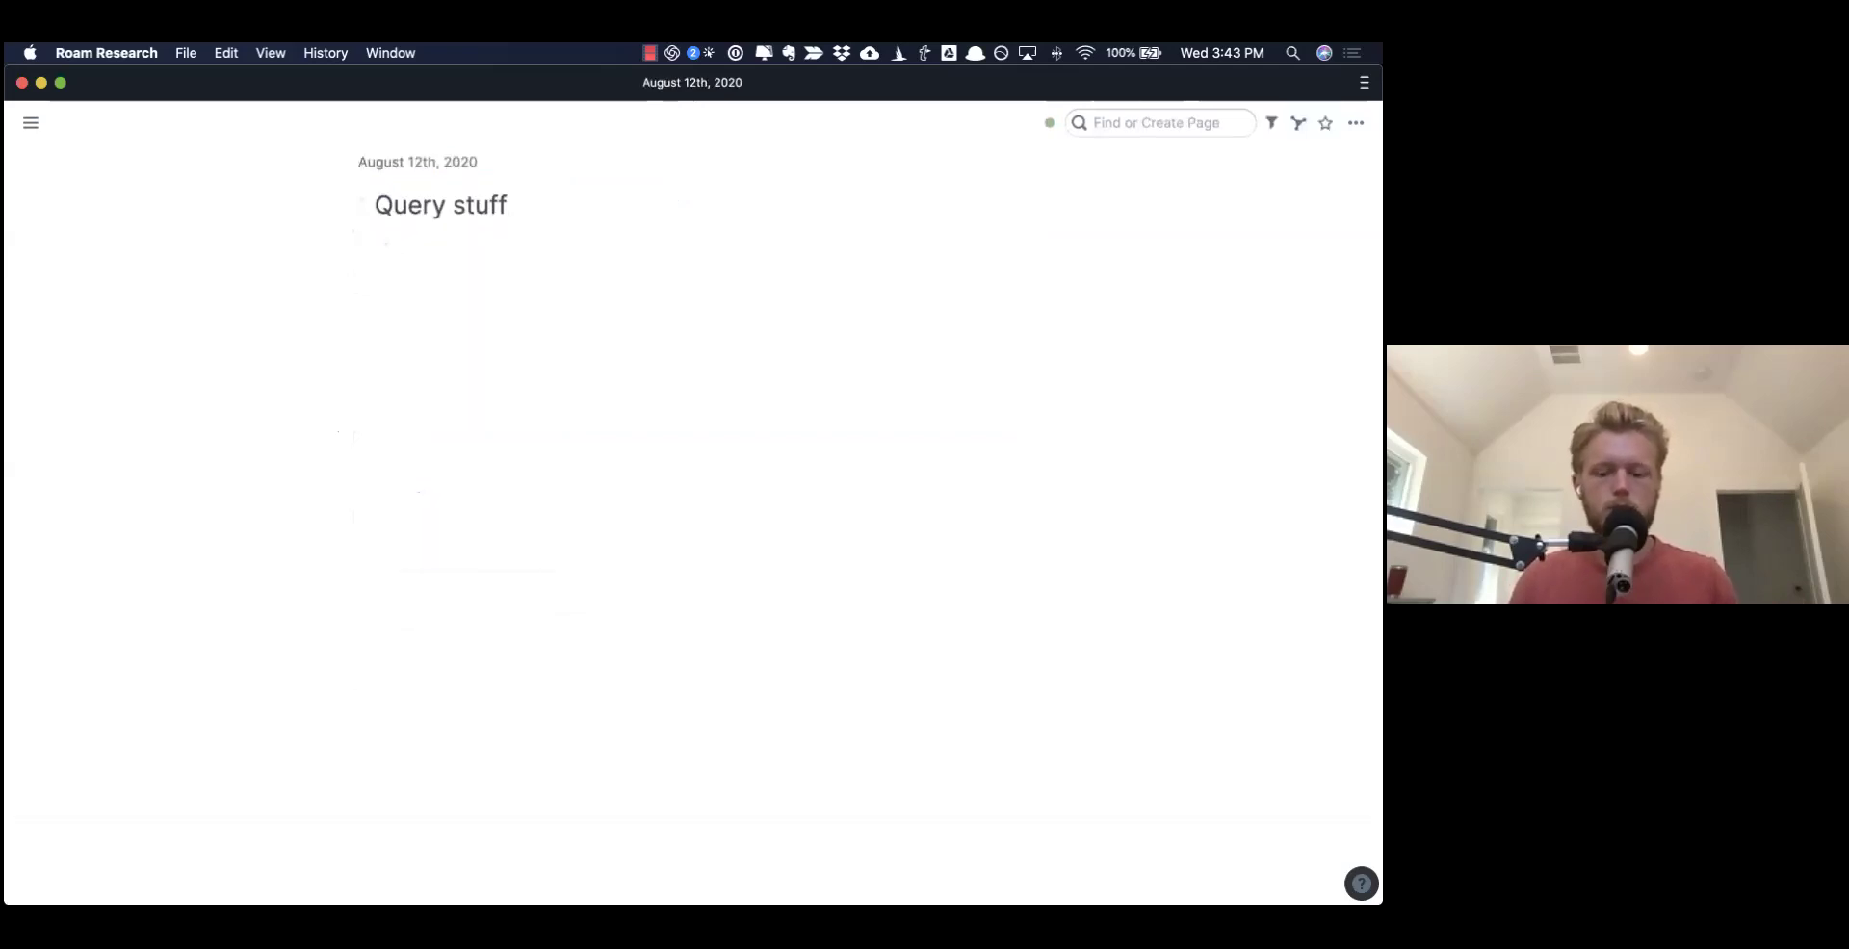
# - Return to the daily notes and open the August 13th, 2020 page
pyautogui.press('shift+super')
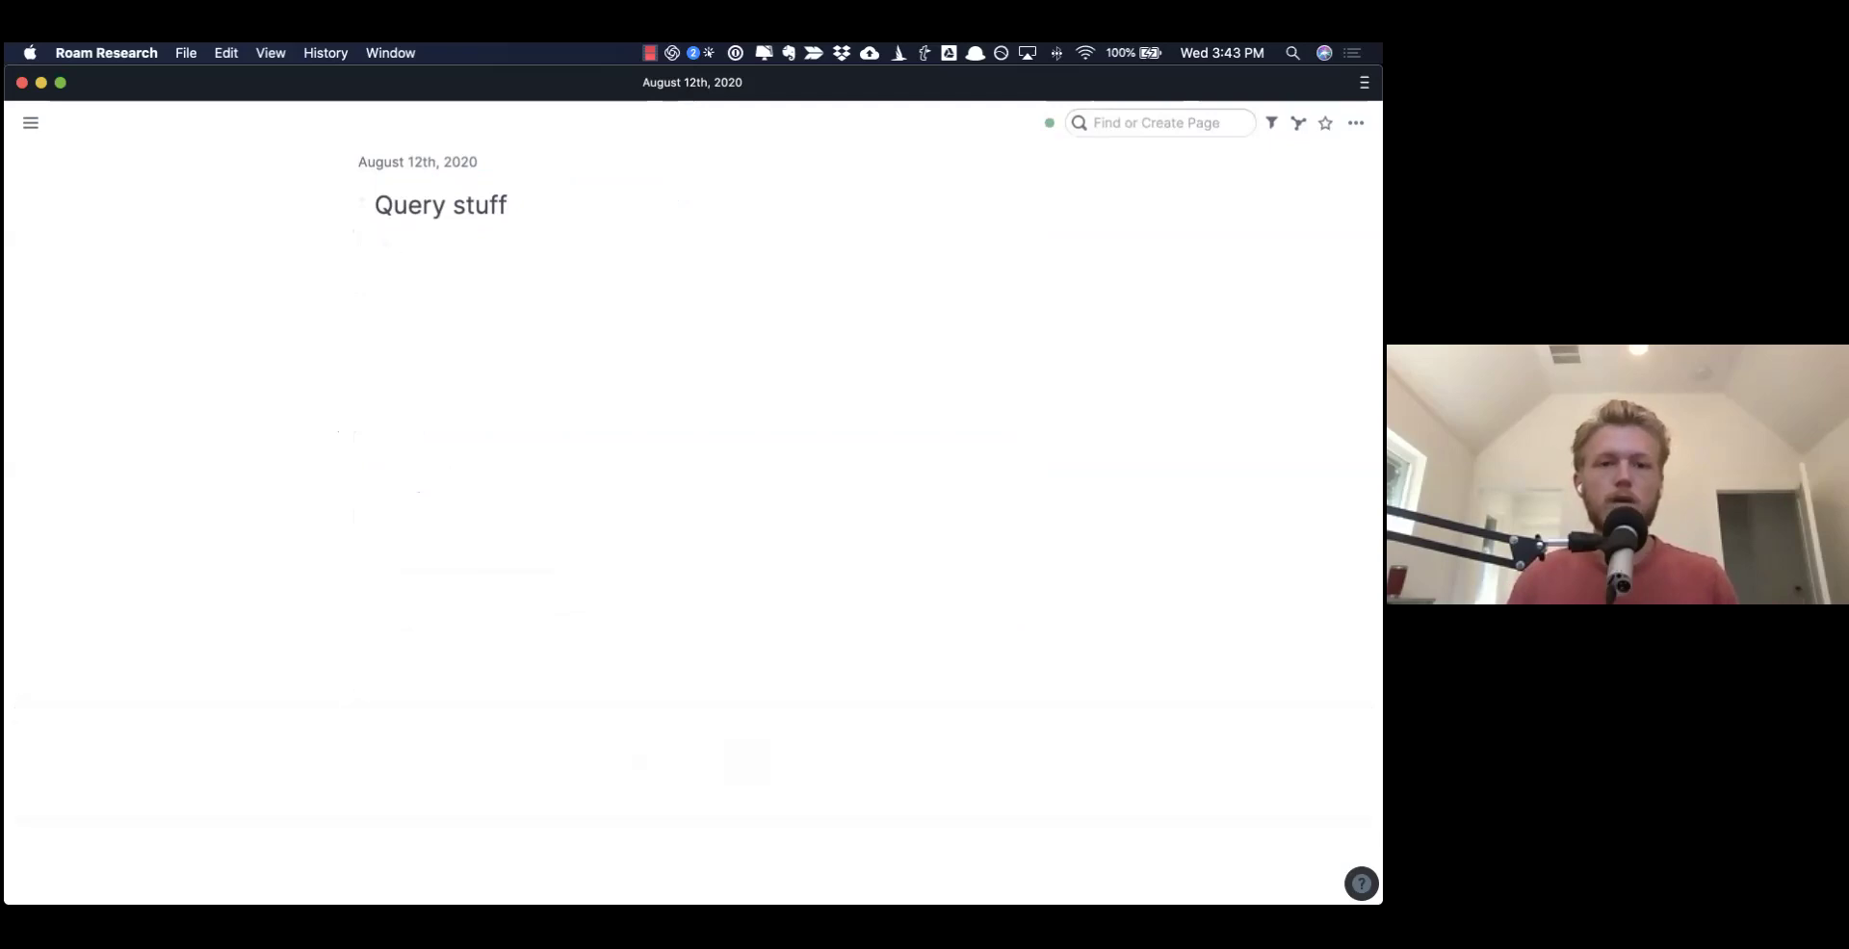
pyautogui.hotkey('alt', 'shift', 'd')
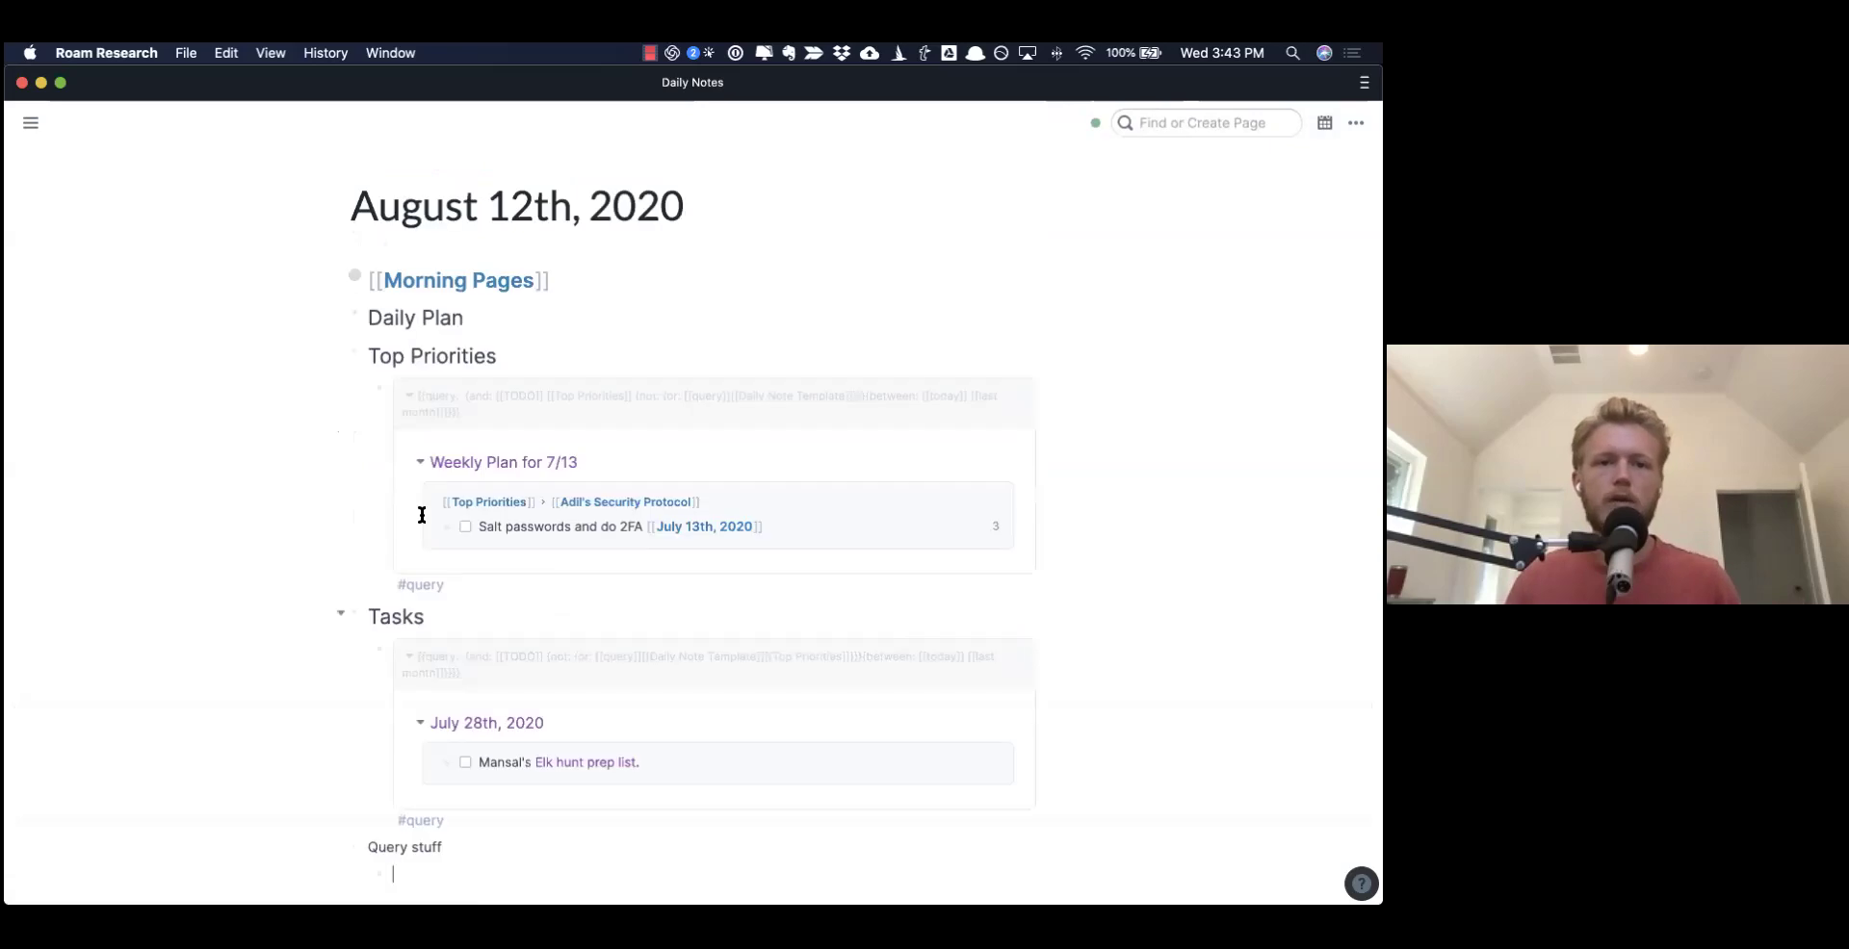
pyautogui.scroll(3, 626, 385)
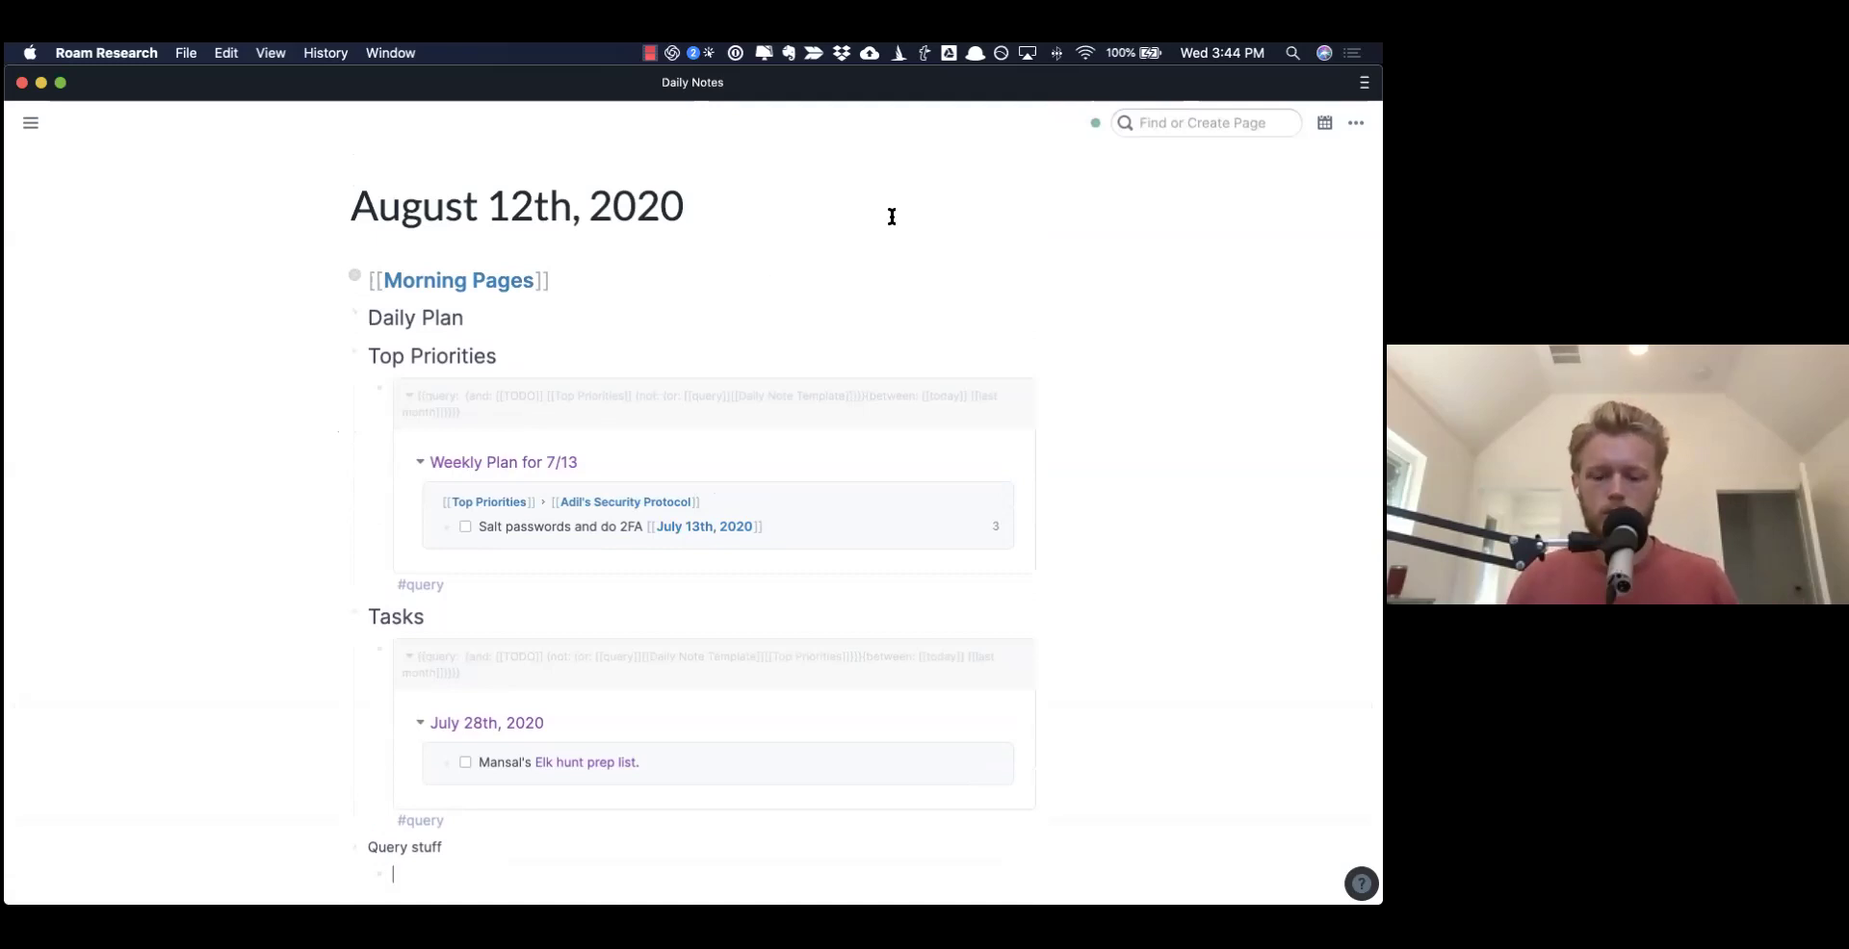
pyautogui.press('super+u')
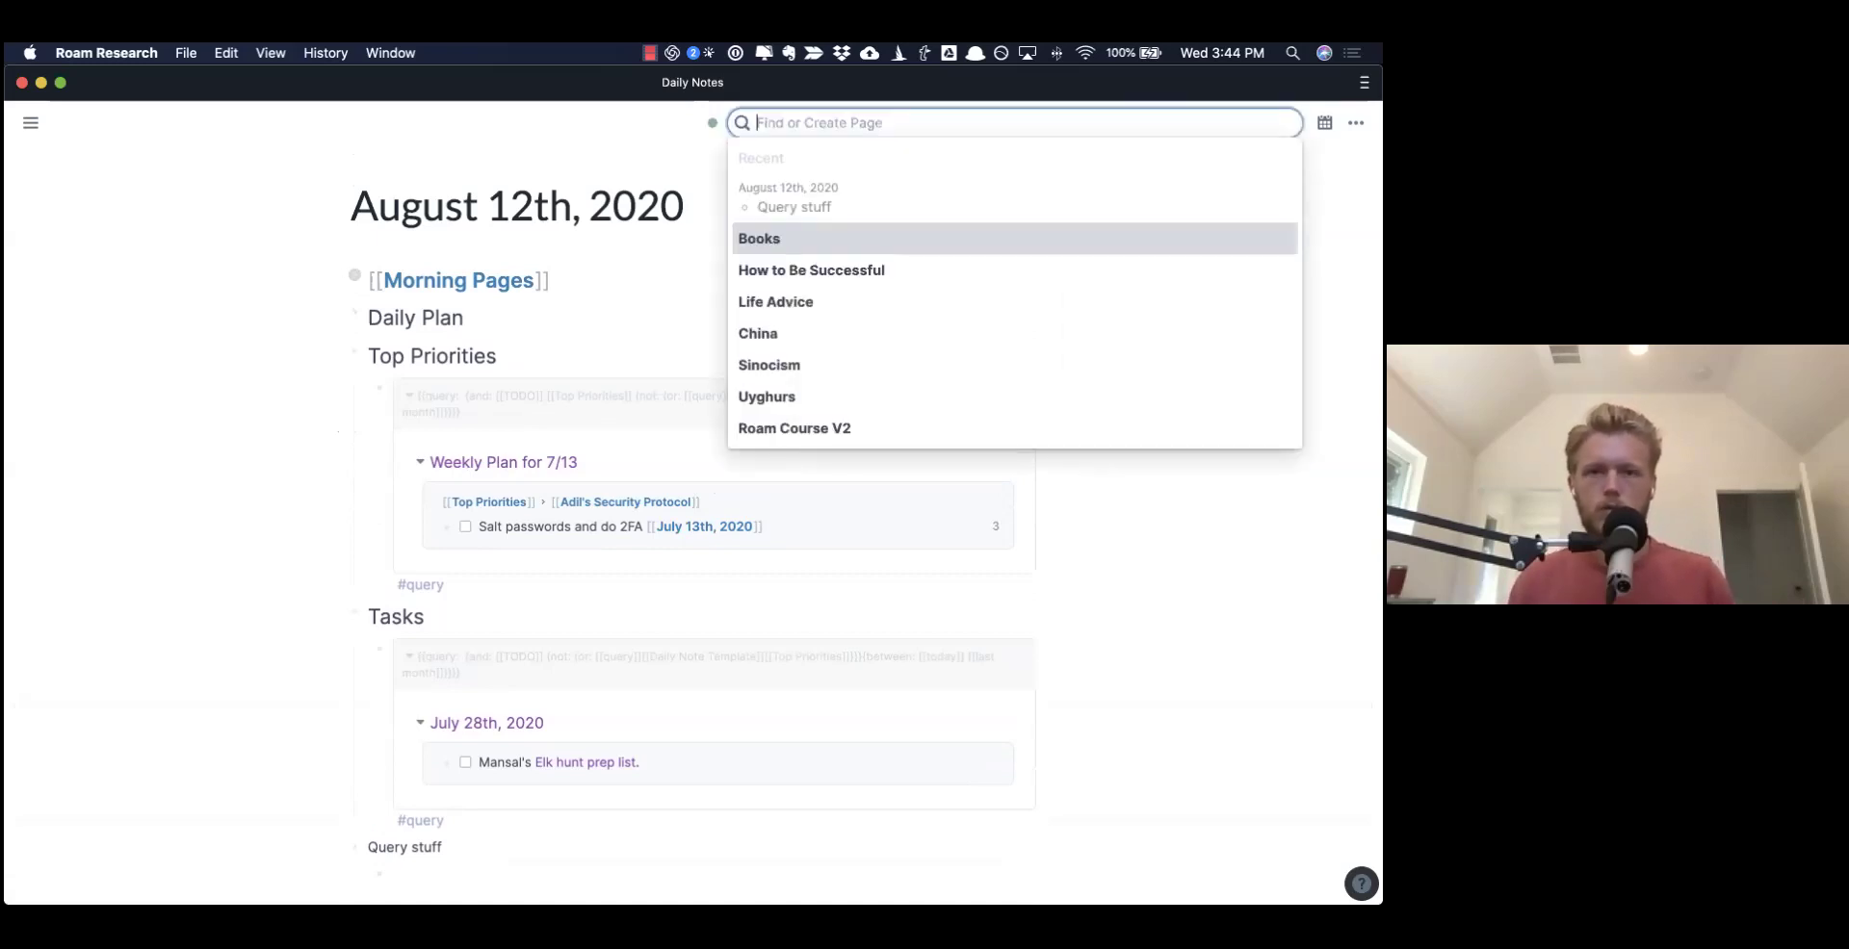
pyautogui.write('August 13th')
pyautogui.press('Down')
pyautogui.press('Return')
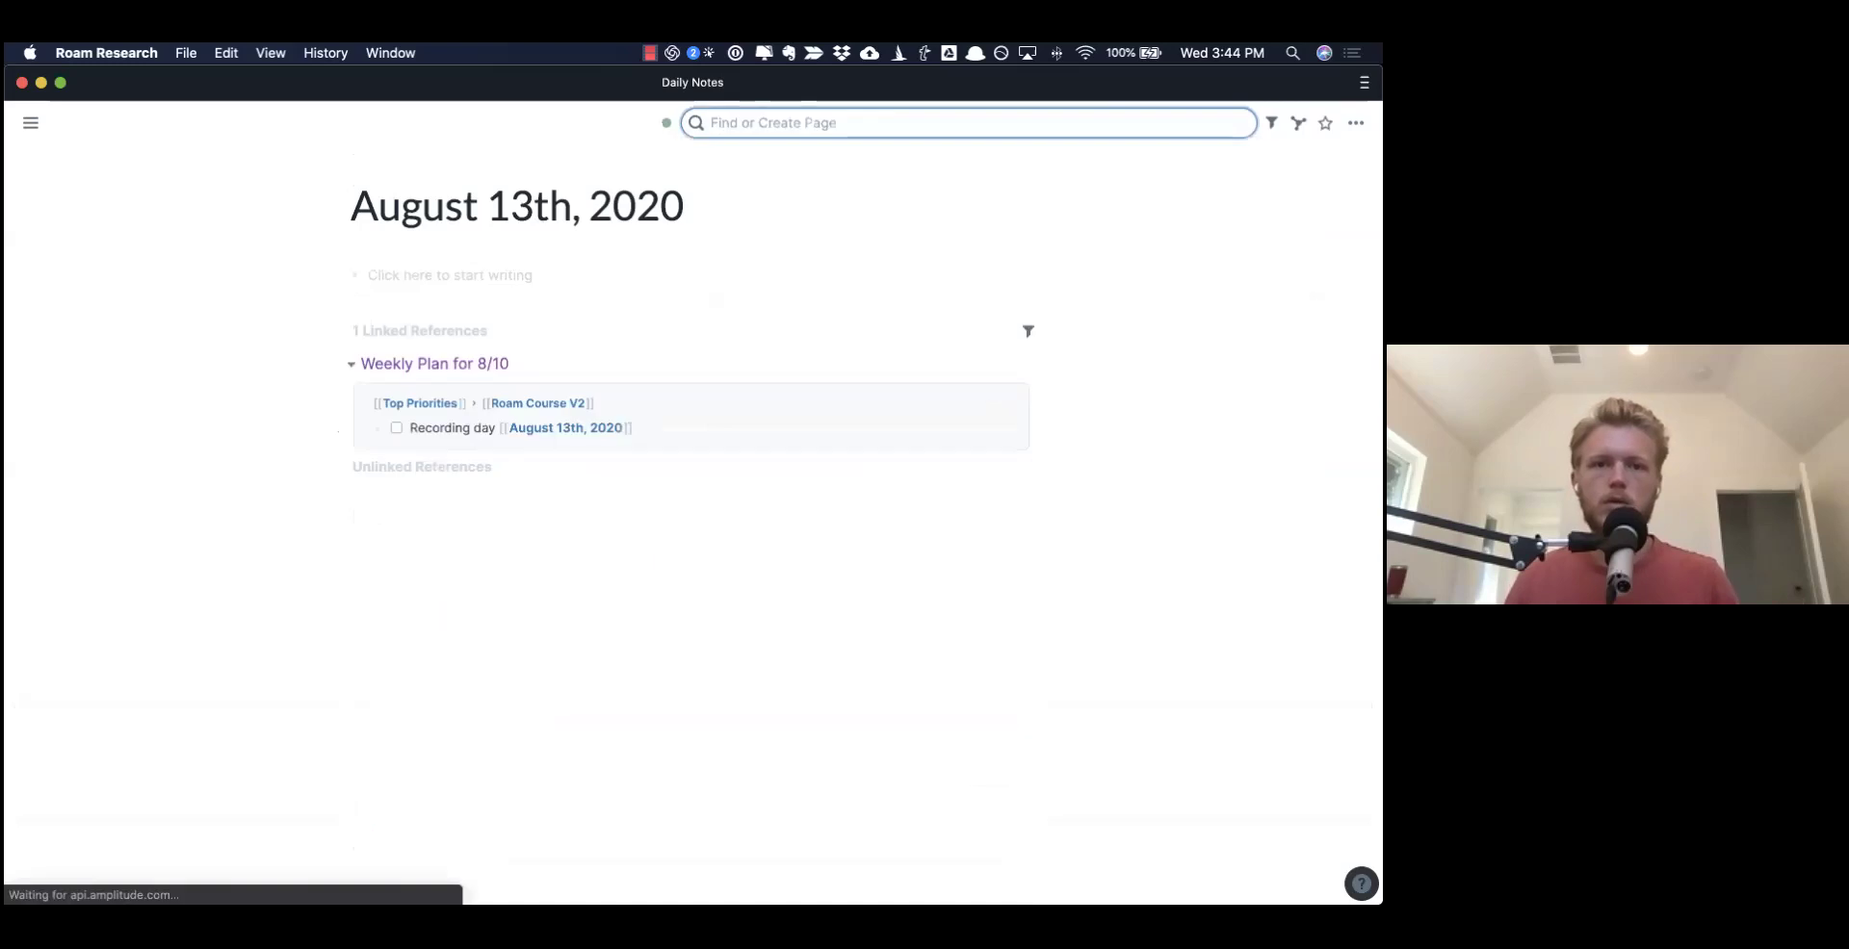
# - Insert the daily note template with Morning Pages, Daily Plan, Top Priorities and Tasks into the empty first block of the August 13th page
pyautogui.click(443, 288)
pyautogui.write('xrd')
pyautogui.press('BackSpace')
pyautogui.press('BackSpace')
pyautogui.press('BackSpace')
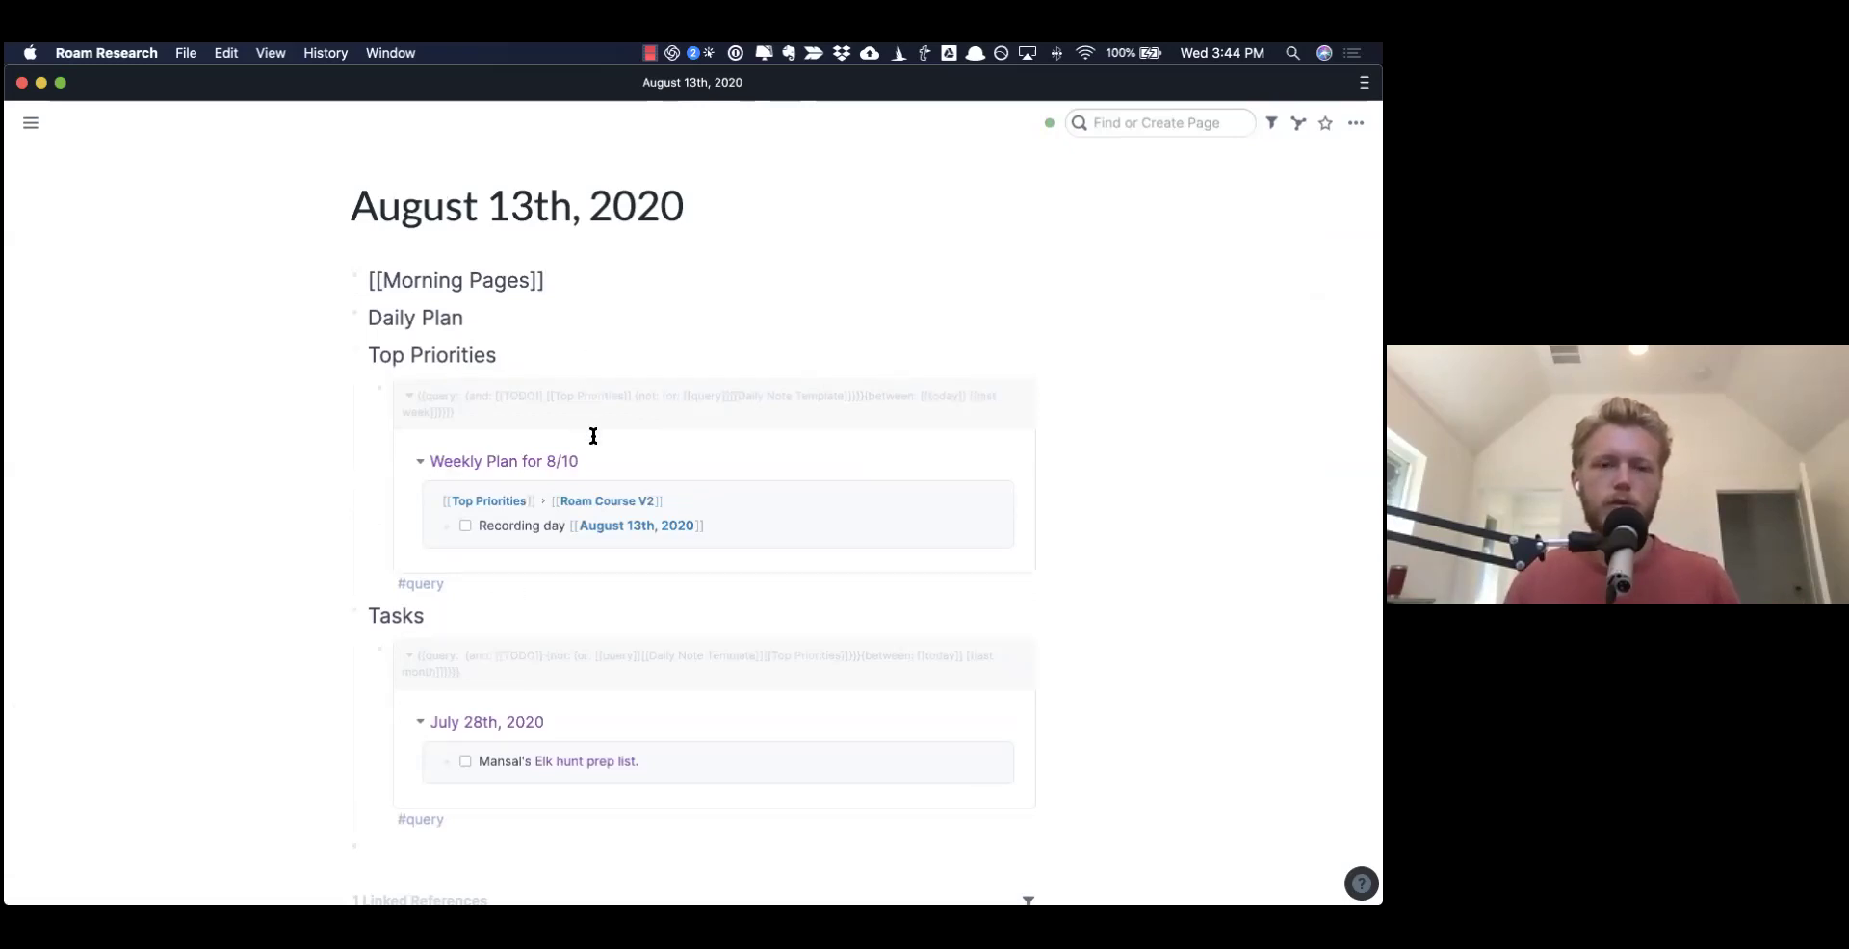
# - View the Weekly Plan for 8/10 page behind the Top Priorities query result, and return to the August 13th page
pyautogui.scroll(-3, 599, 455)
pyautogui.scroll(3, 599, 455)
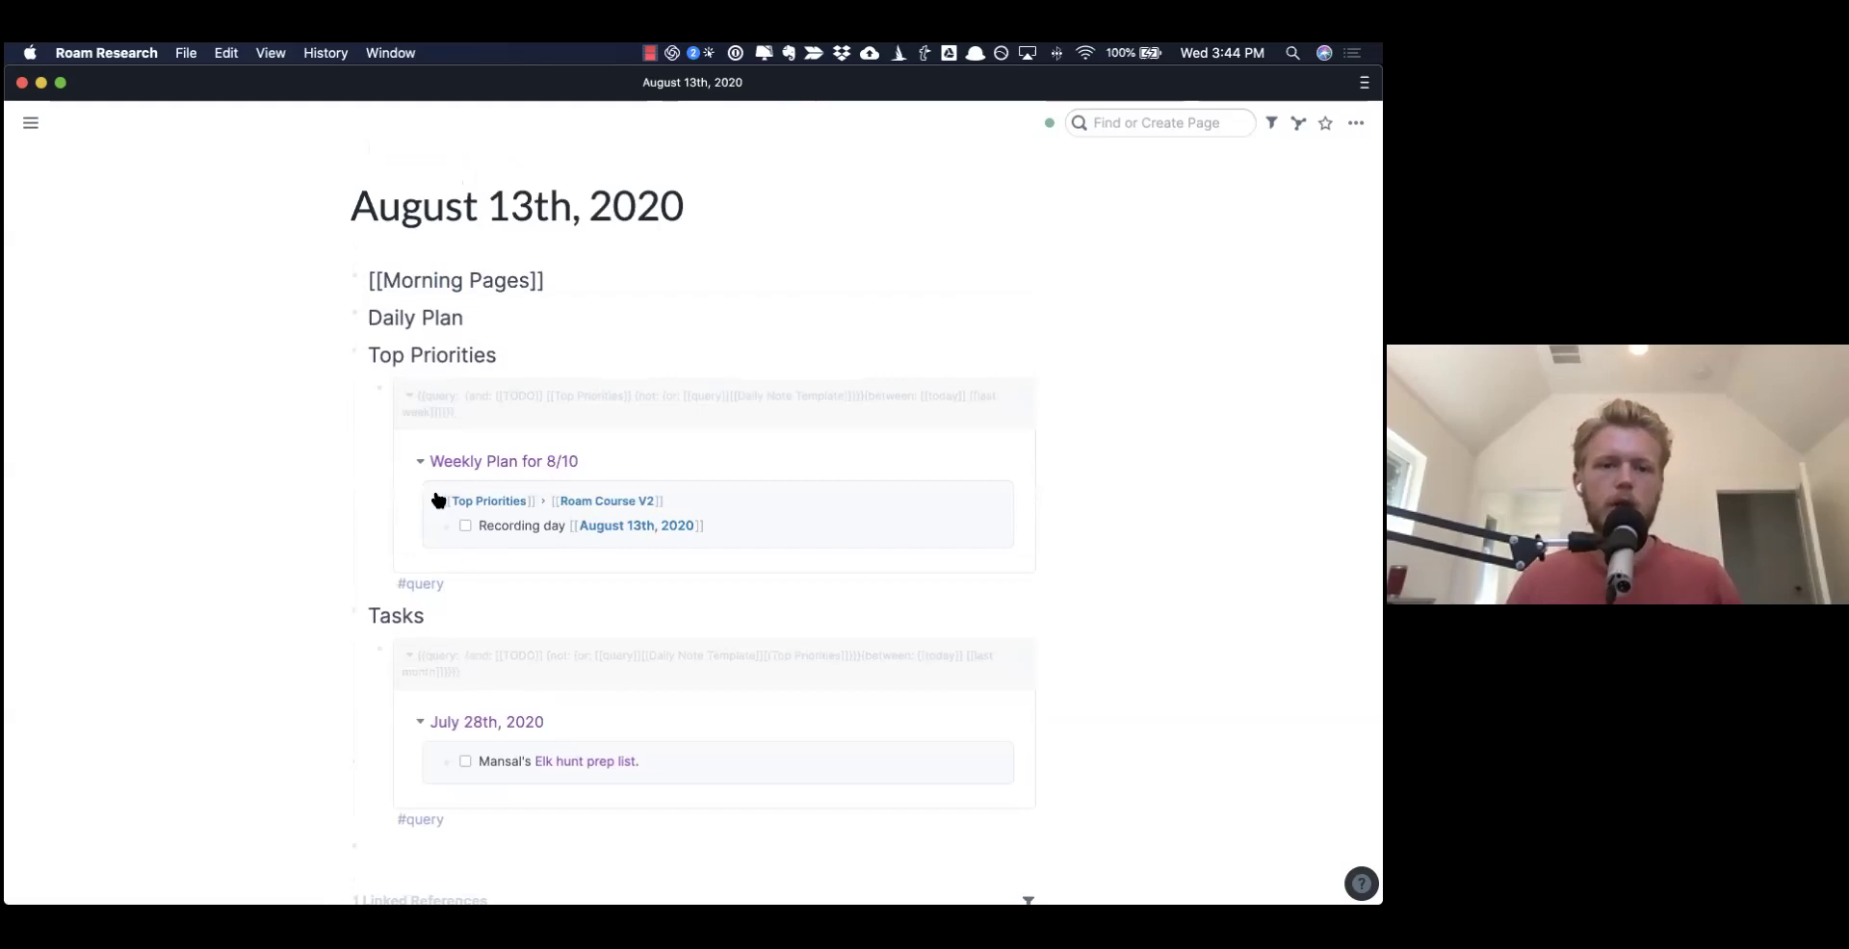
pyautogui.click(492, 461)
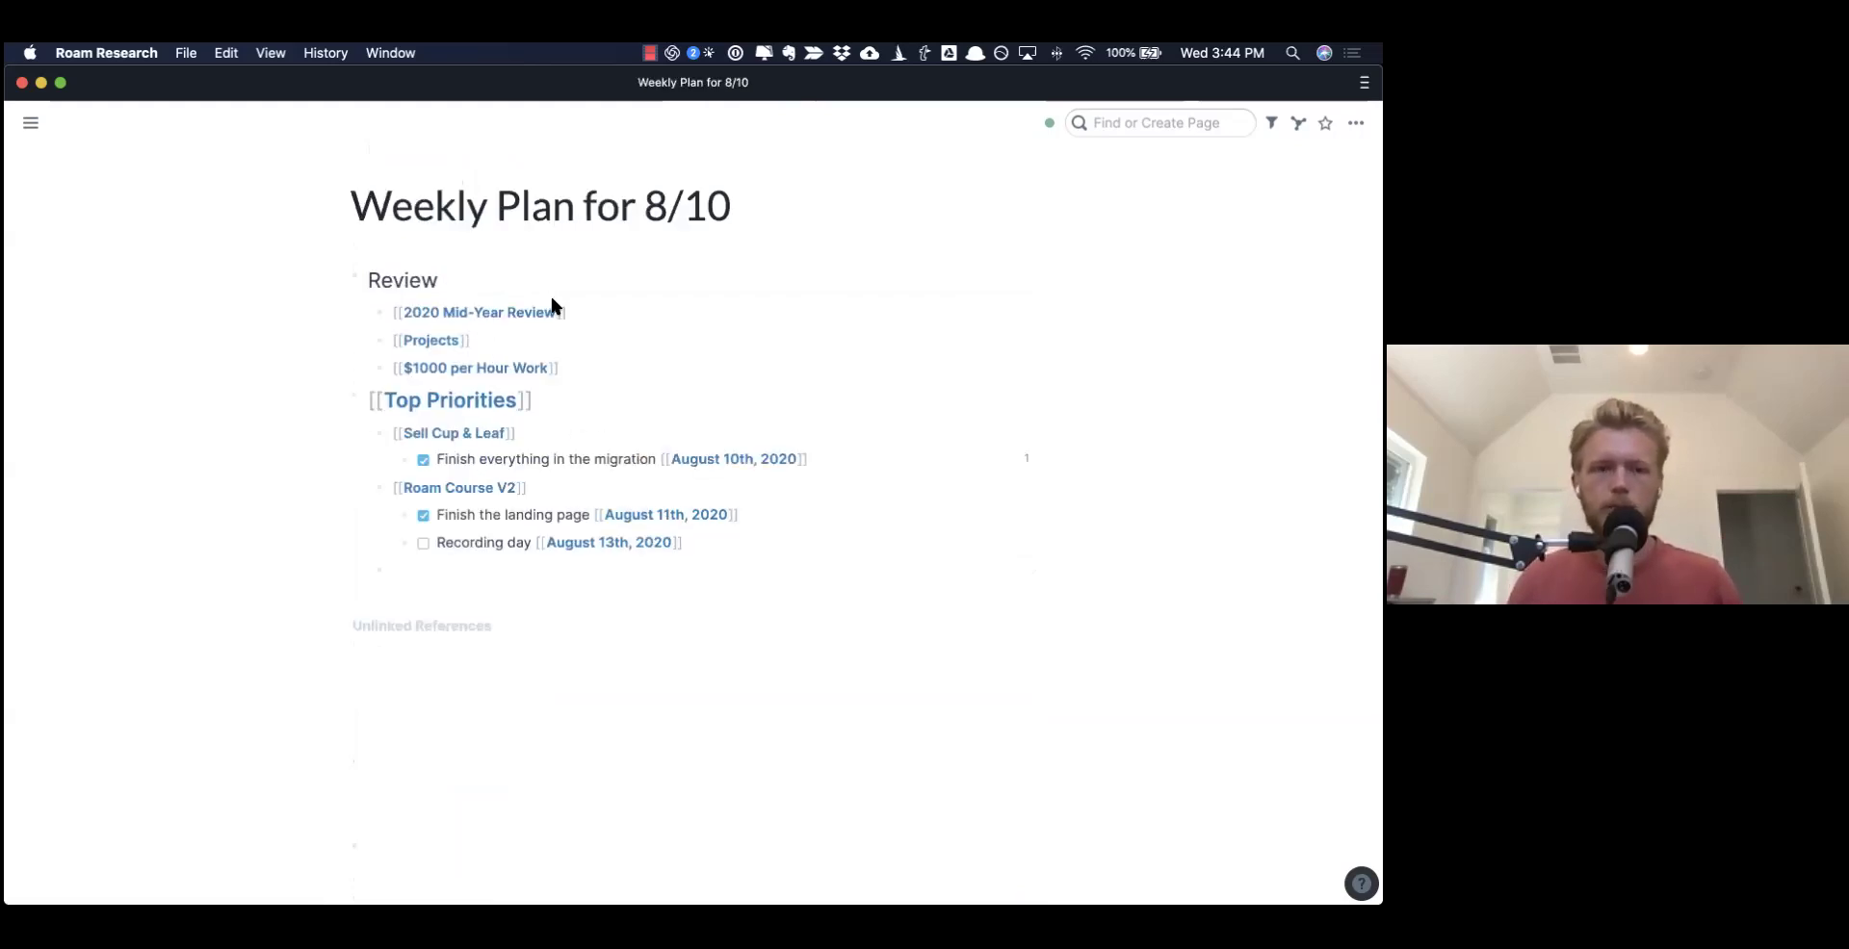
pyautogui.press('super+bracketleft')
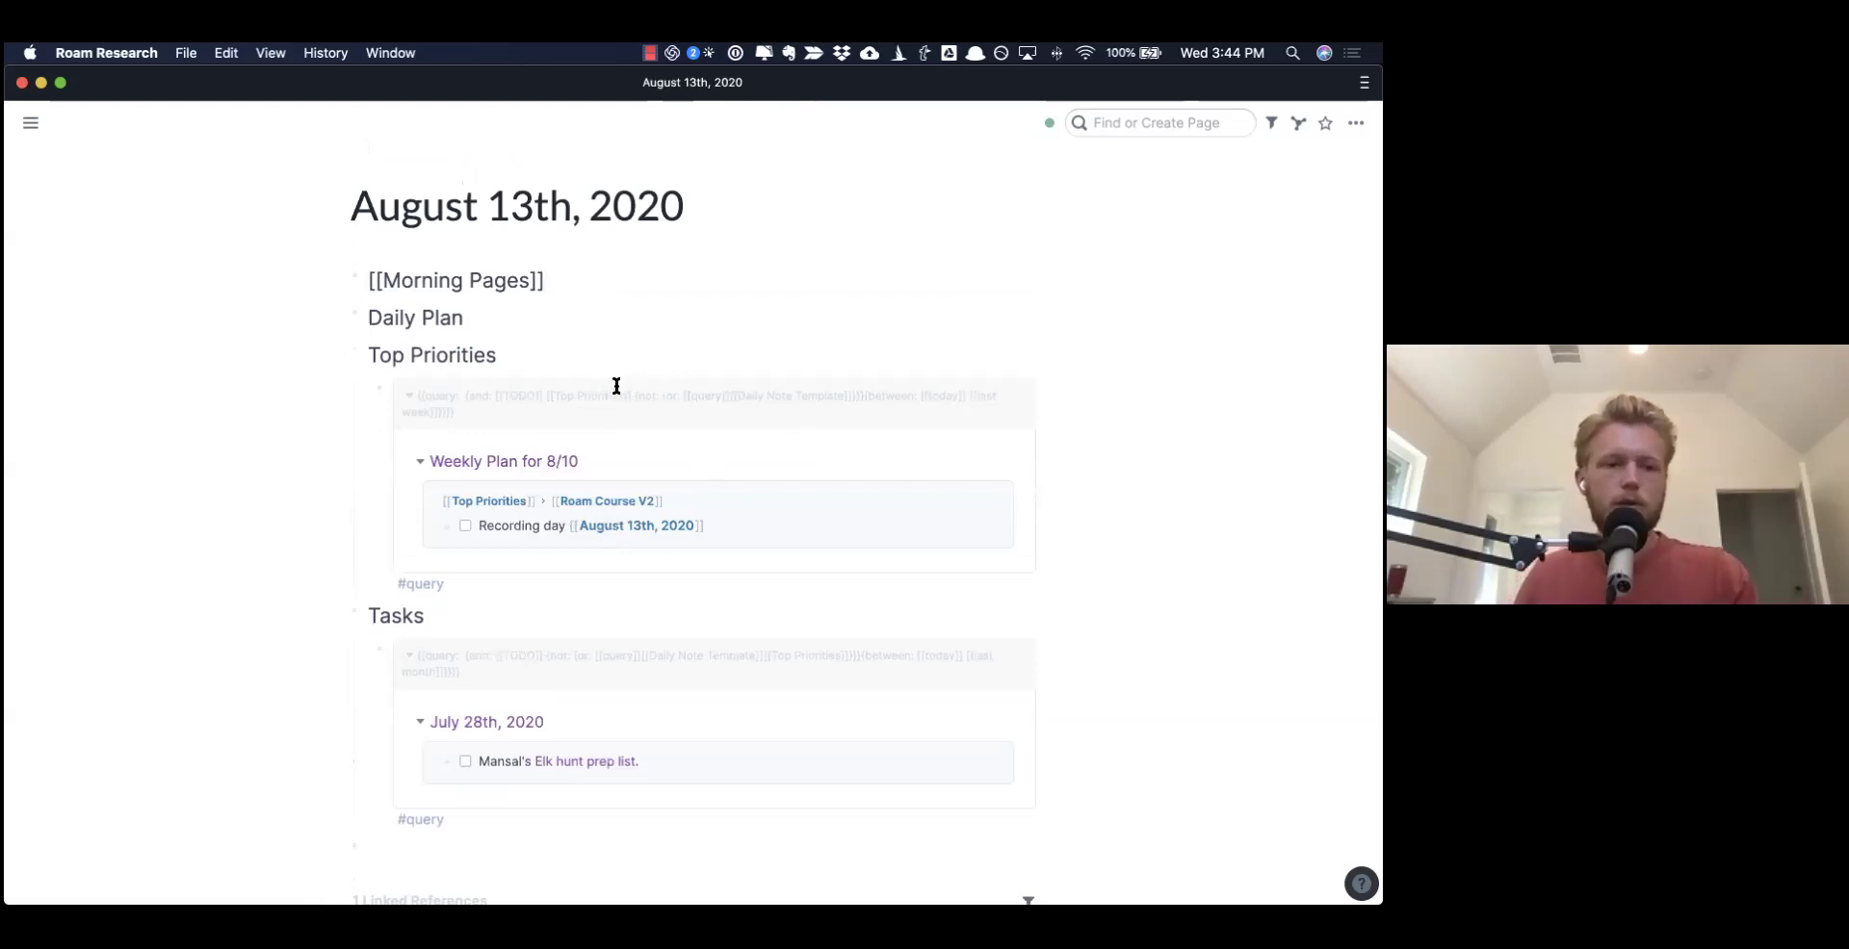
pyautogui.press('Escape')
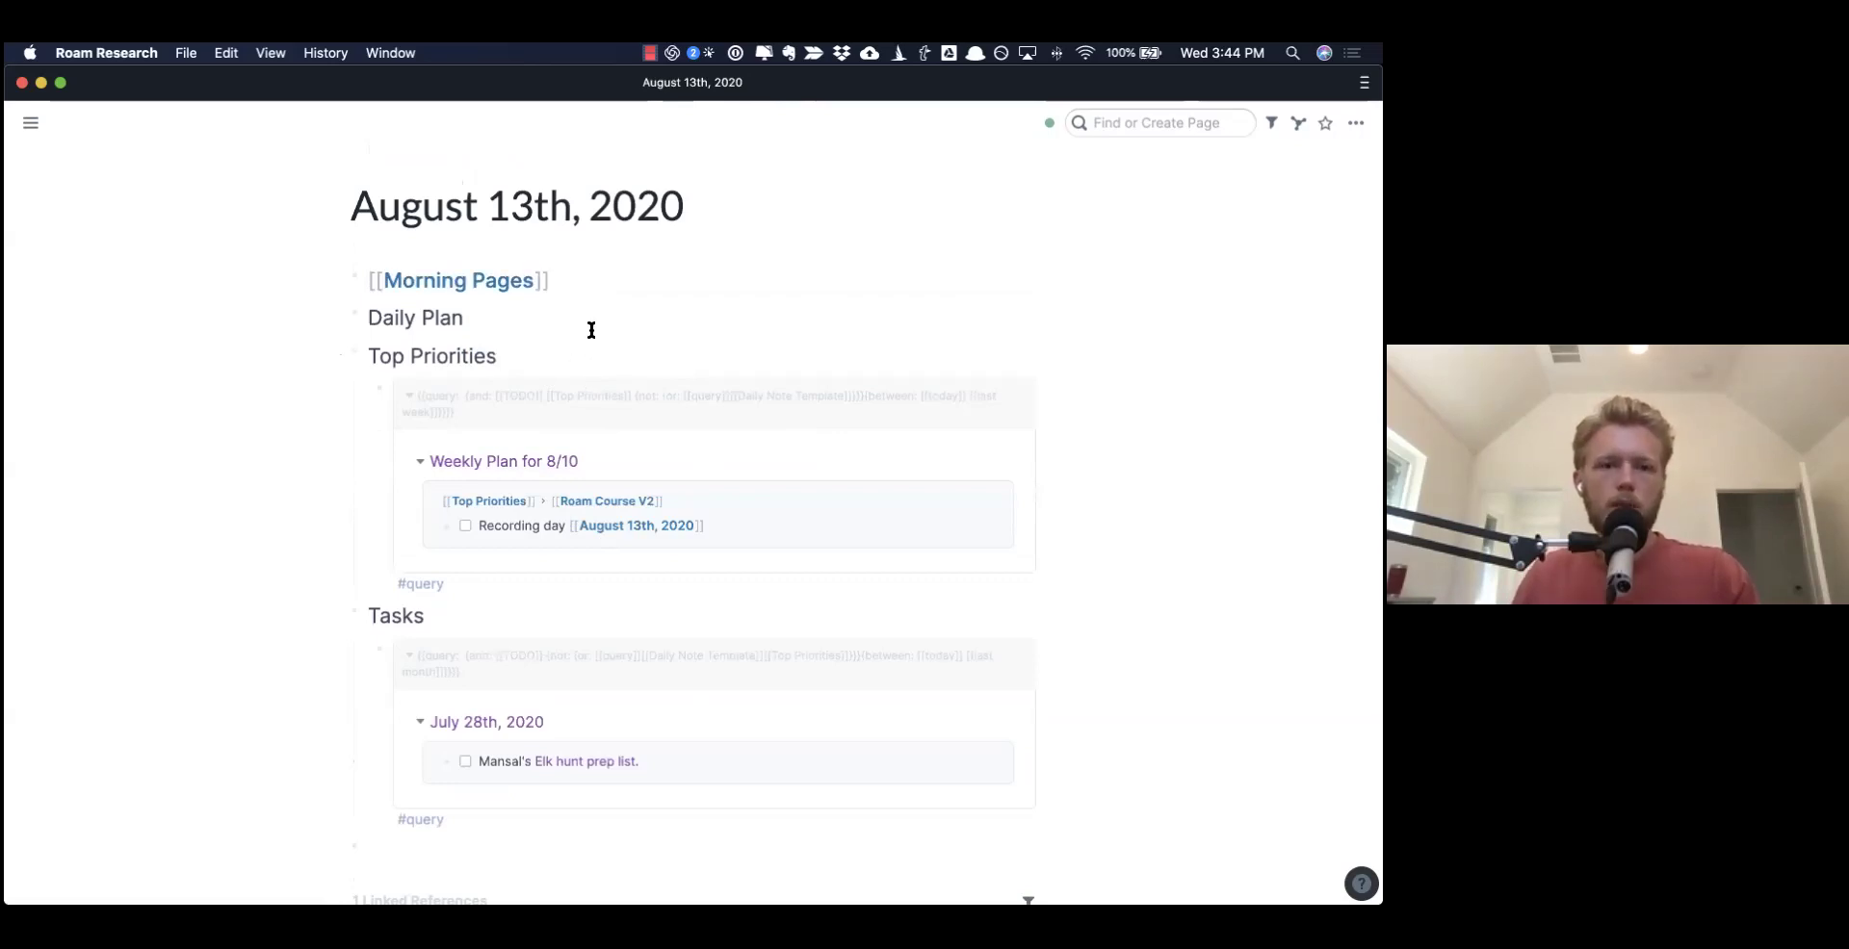
# - Go back to the daily notes and focus the page on the "Query stuff" block of August 12th, 2020
pyautogui.scroll(-3, 591, 330)
pyautogui.scroll(1, 591, 330)
pyautogui.scroll(2, 592, 330)
pyautogui.scroll(-3, 591, 327)
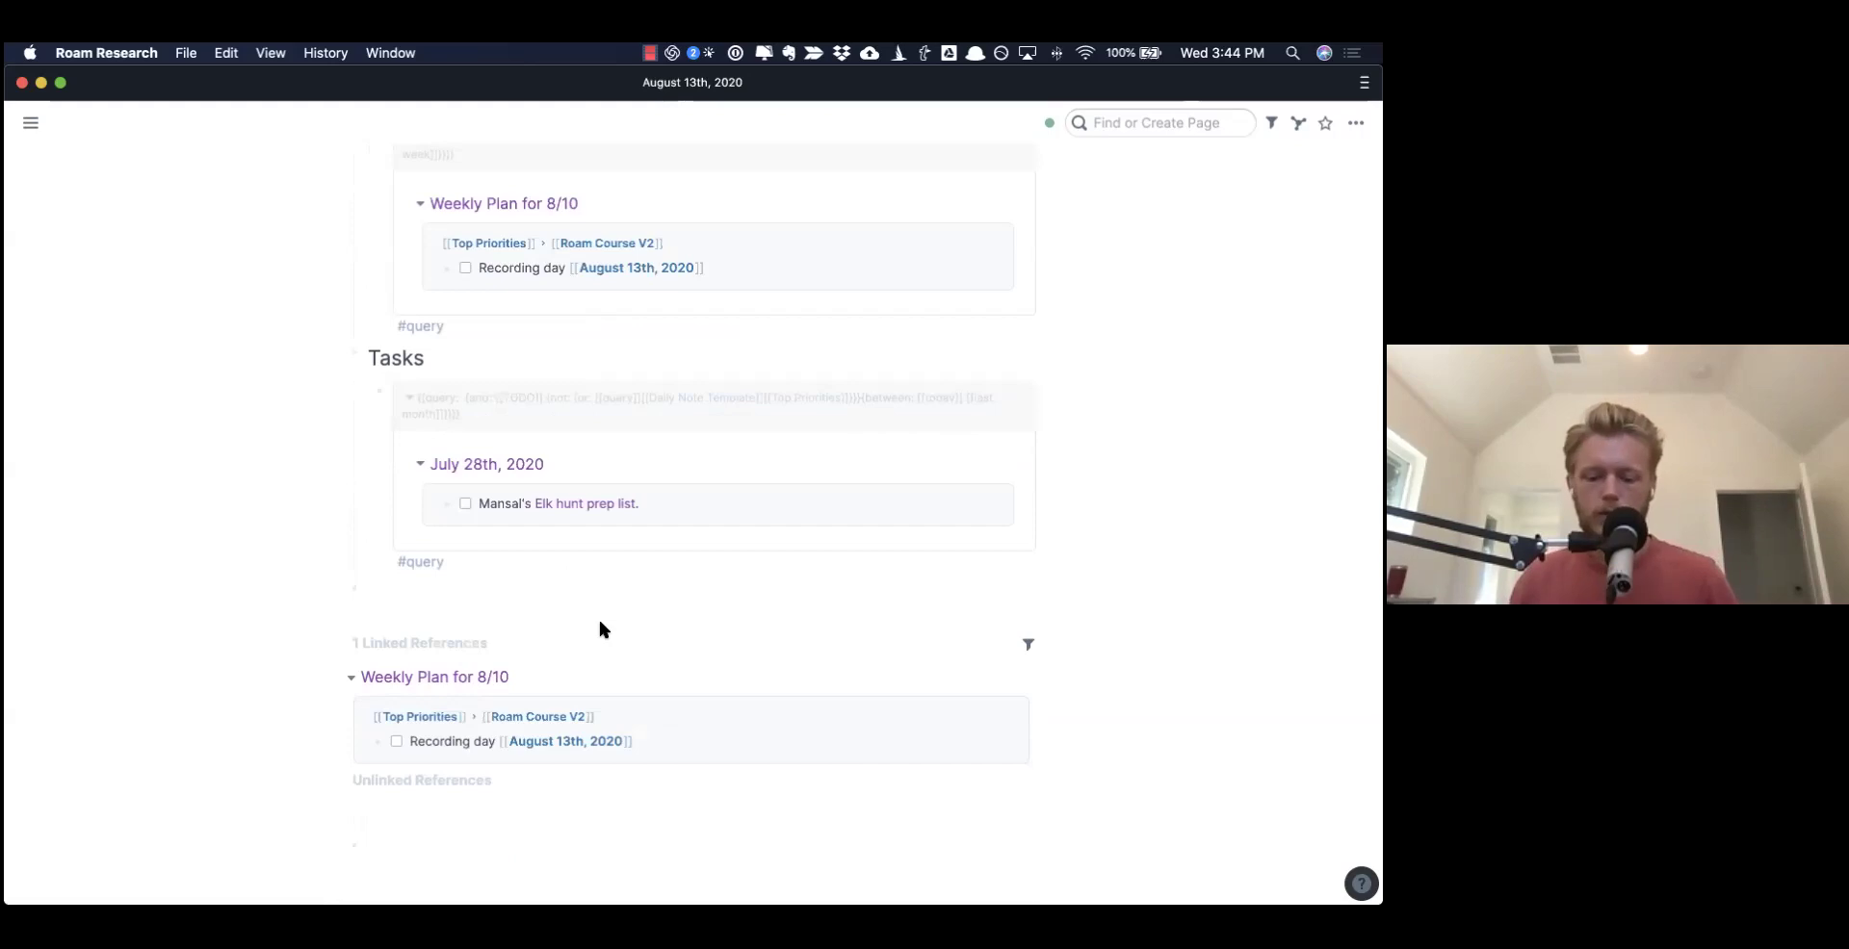
pyautogui.hotkey('ctrl', 'u')
pyautogui.press('Escape')
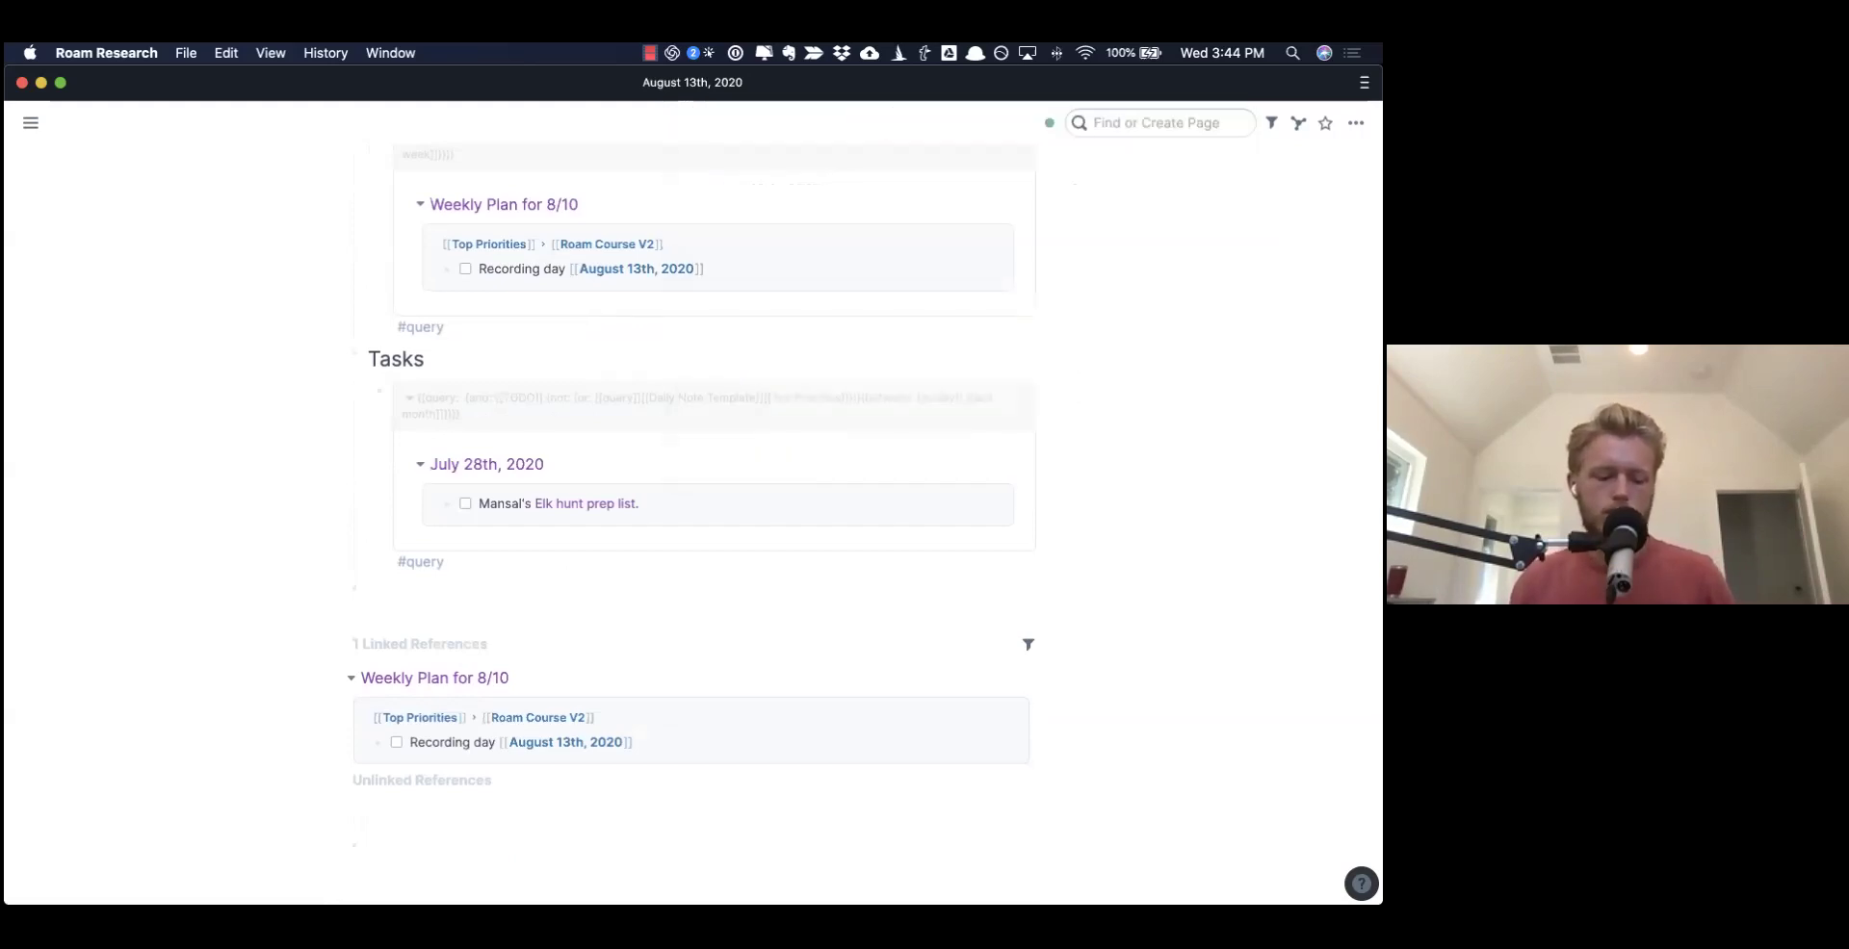
pyautogui.hotkey('alt', 'shift', 'd')
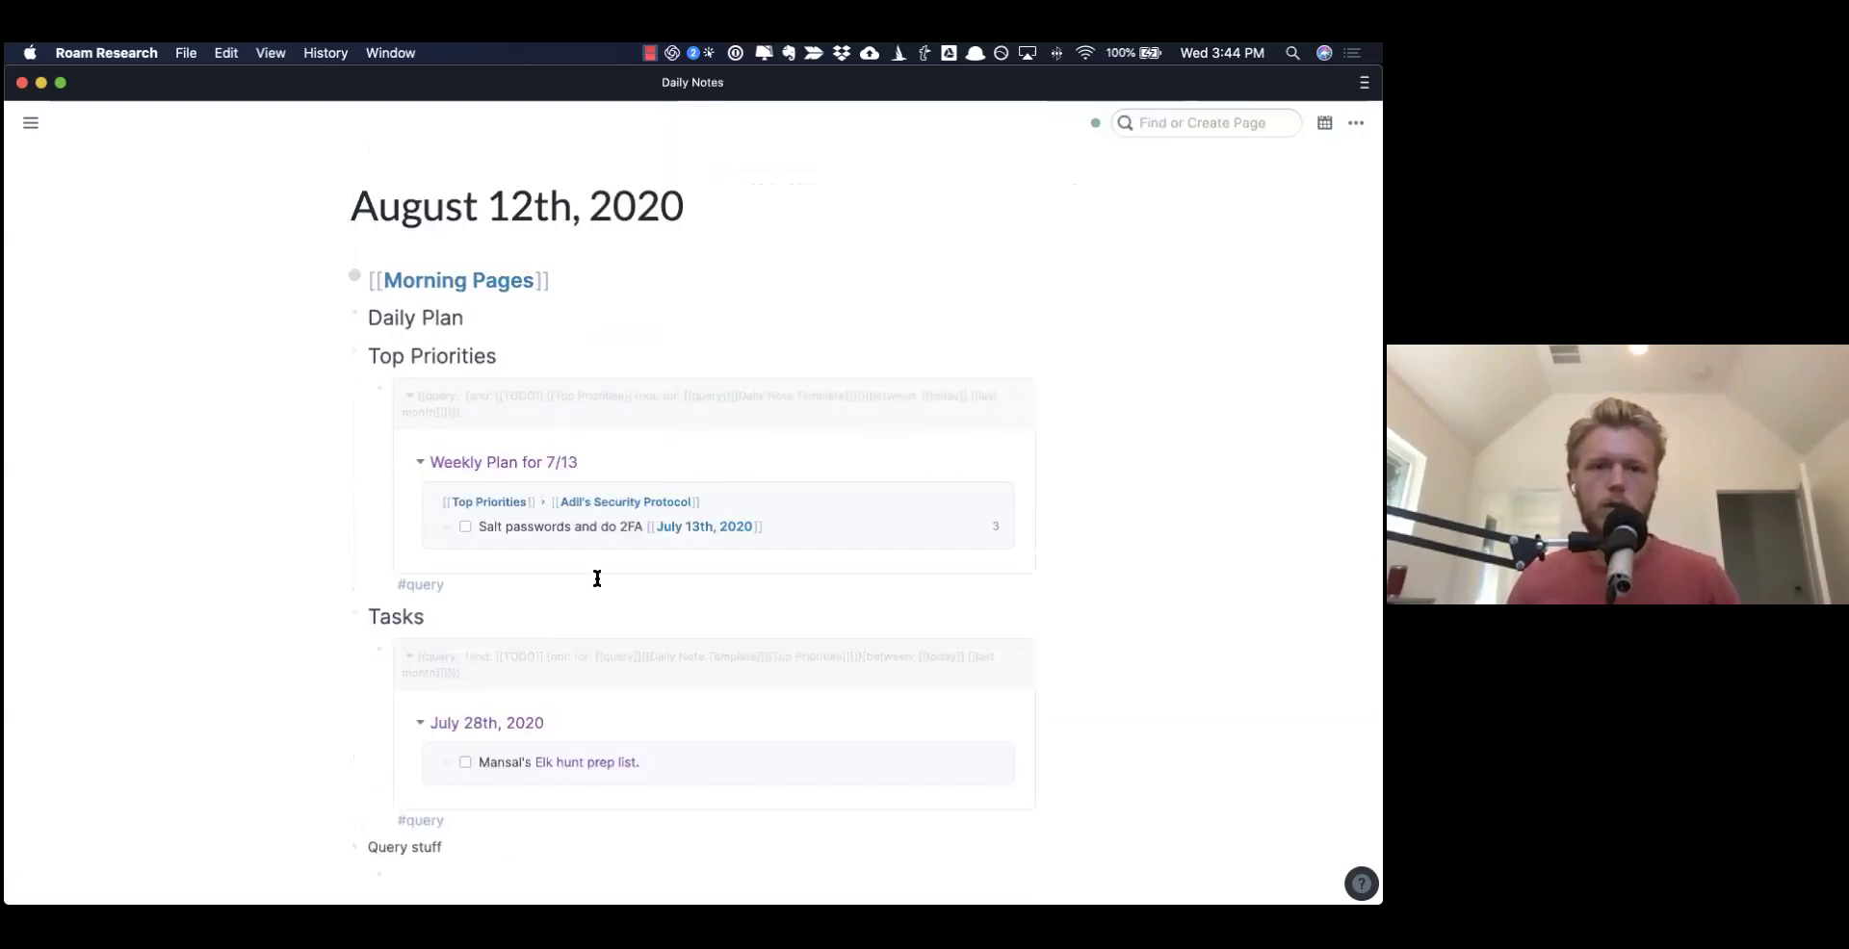
pyautogui.scroll(-2, 597, 578)
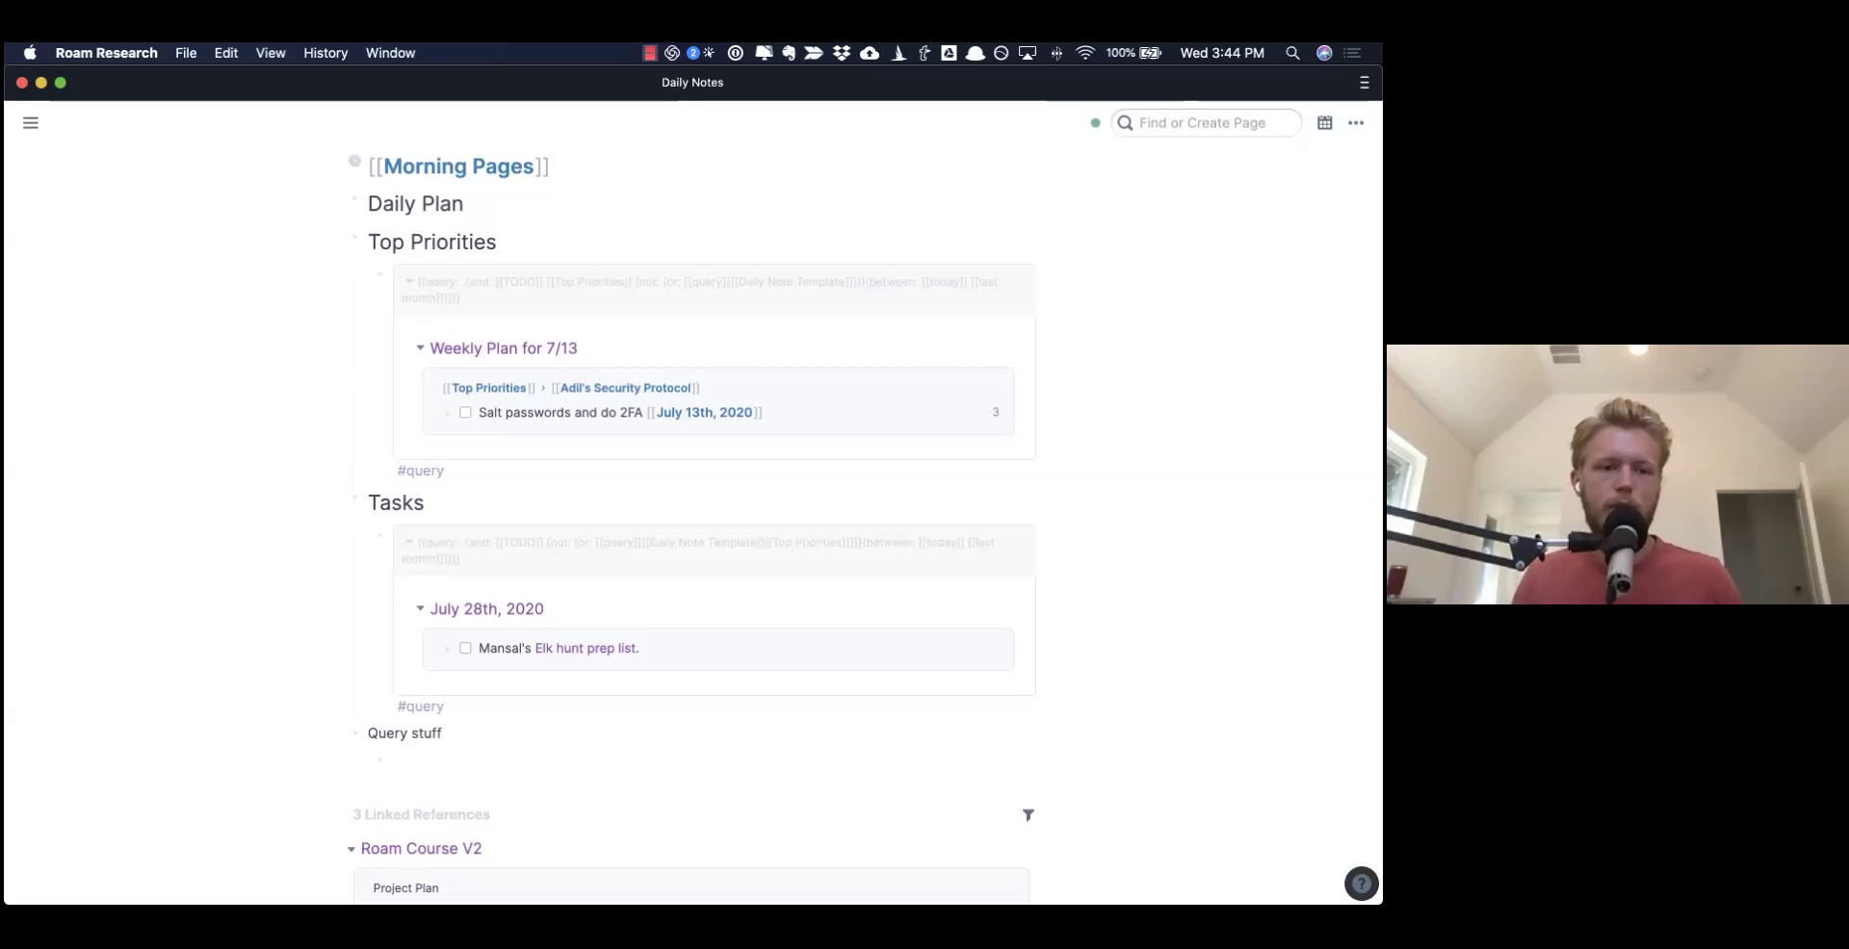
pyautogui.press('super+period')
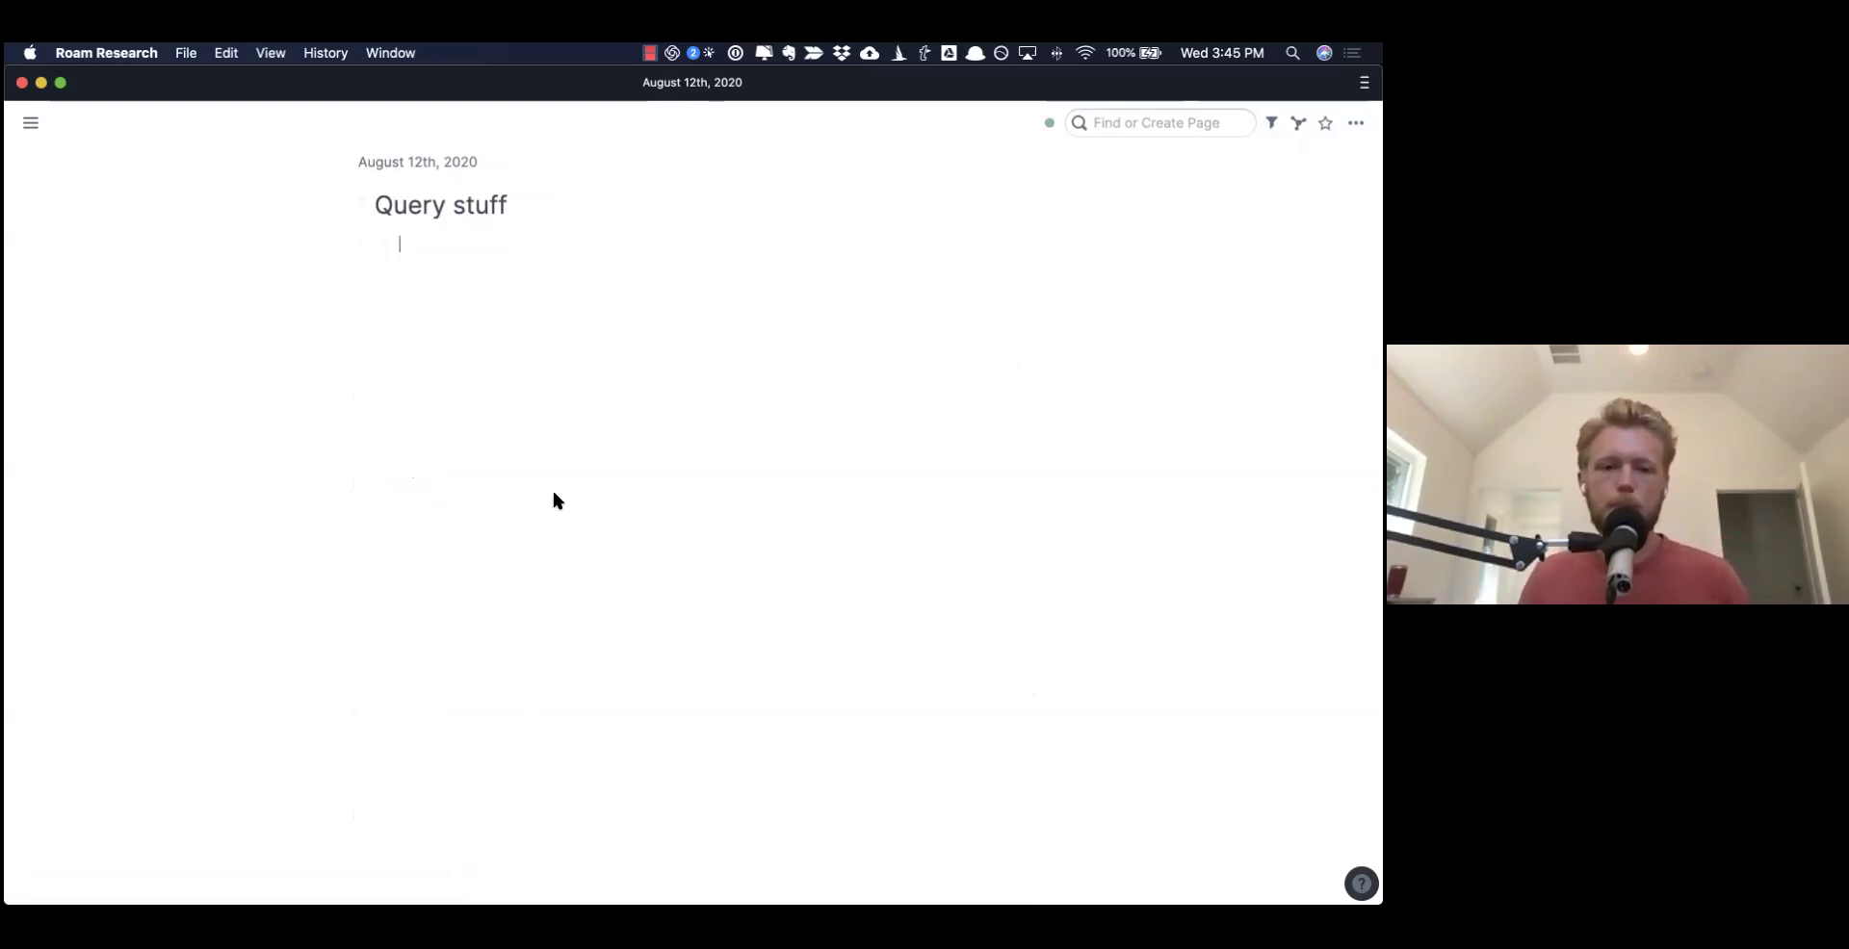
# - Under "Query stuff", add the query {{query: {and: [[Books]] [[Happiness]]}}} and render it
pyautogui.write('{{query: ')
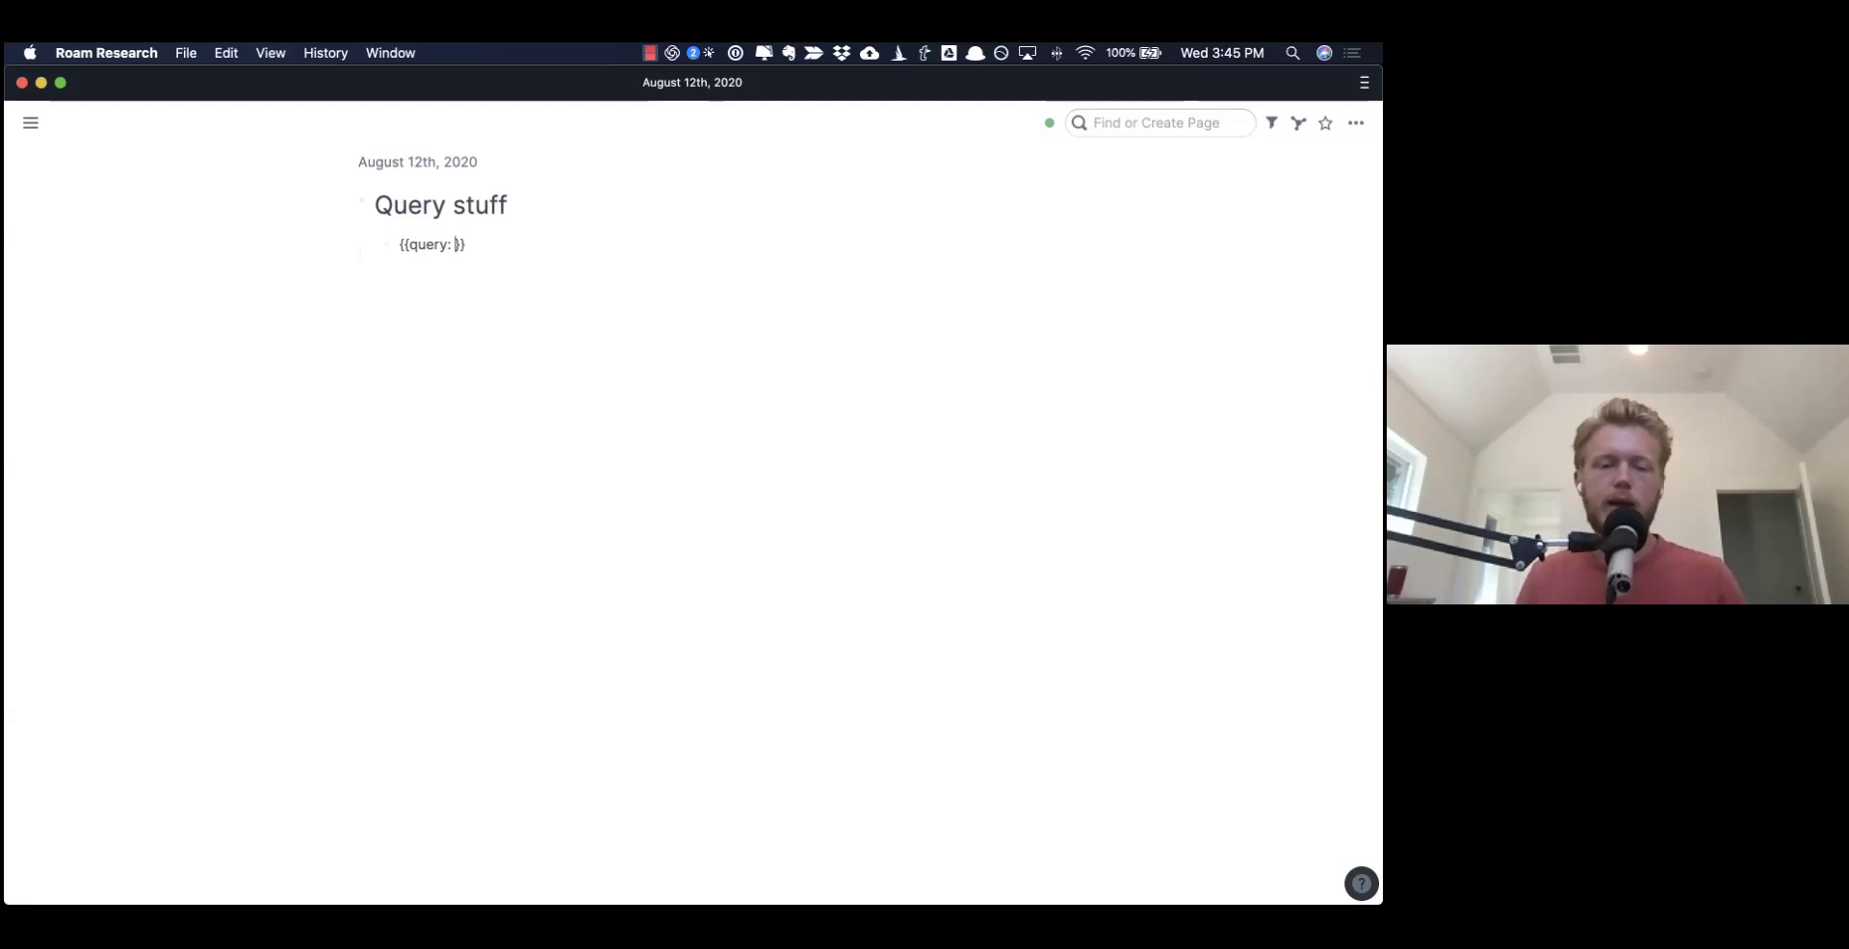
pyautogui.write('{and: [[')
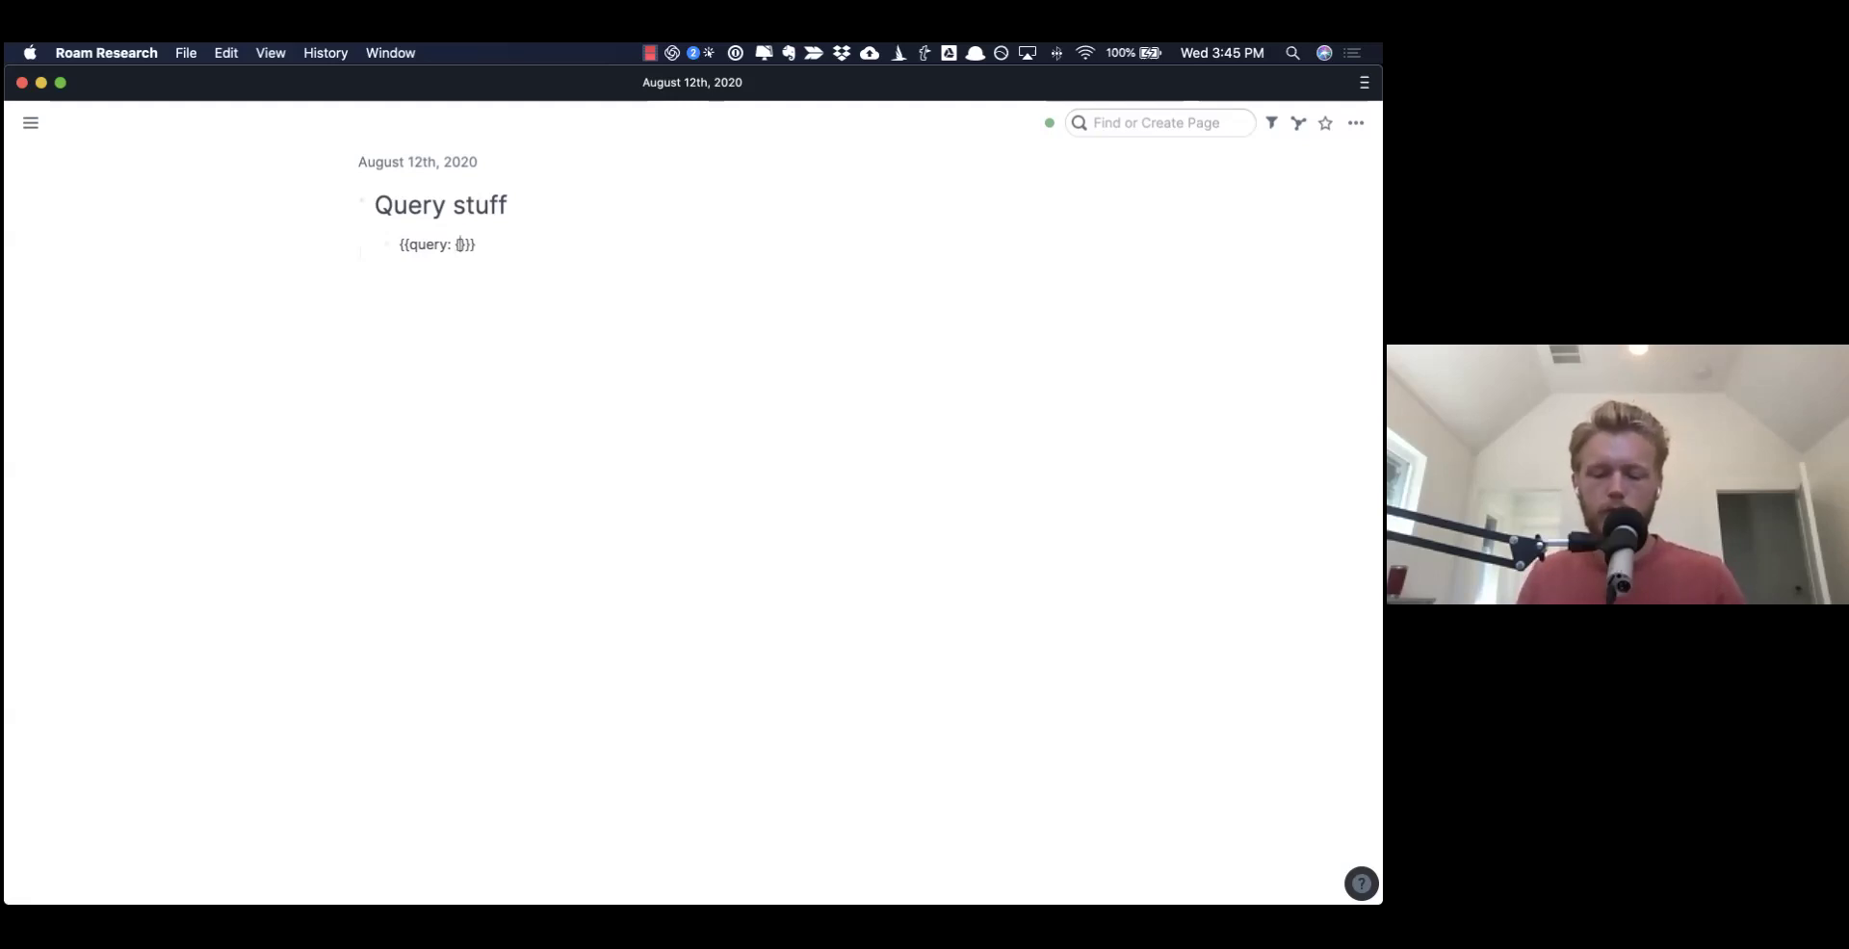
pyautogui.write('Books]] ')
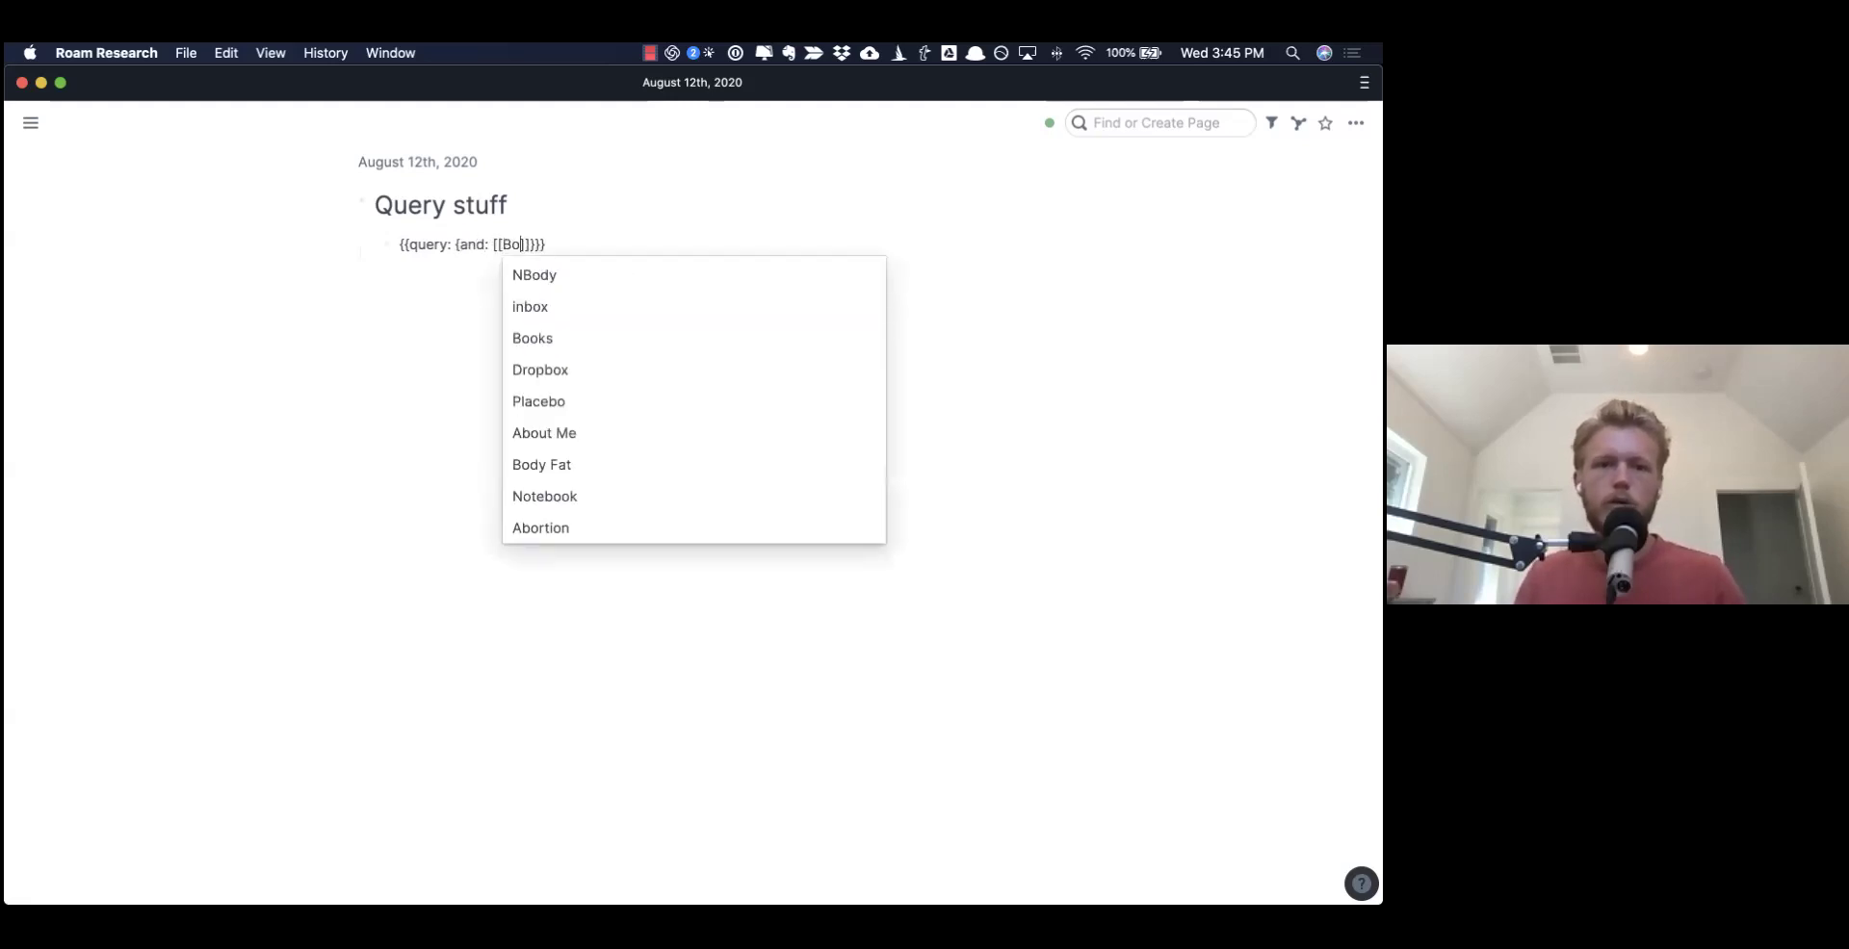
pyautogui.write('[[Hapin')
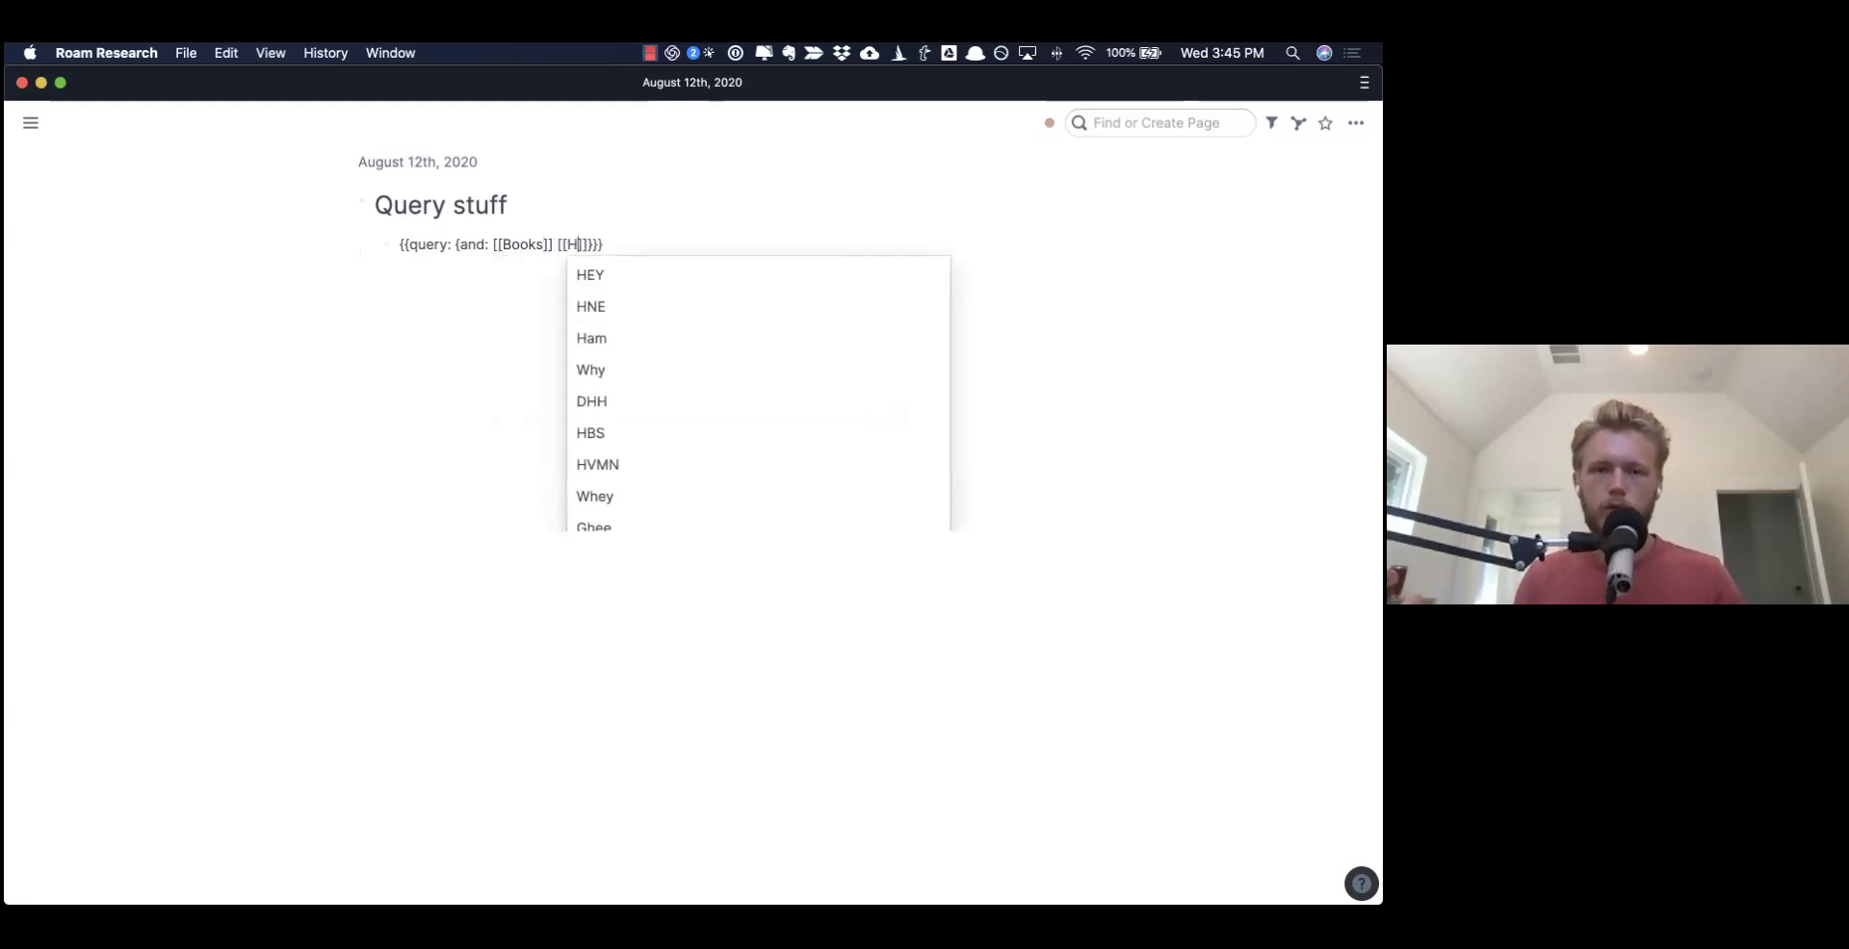
pyautogui.press('Return')
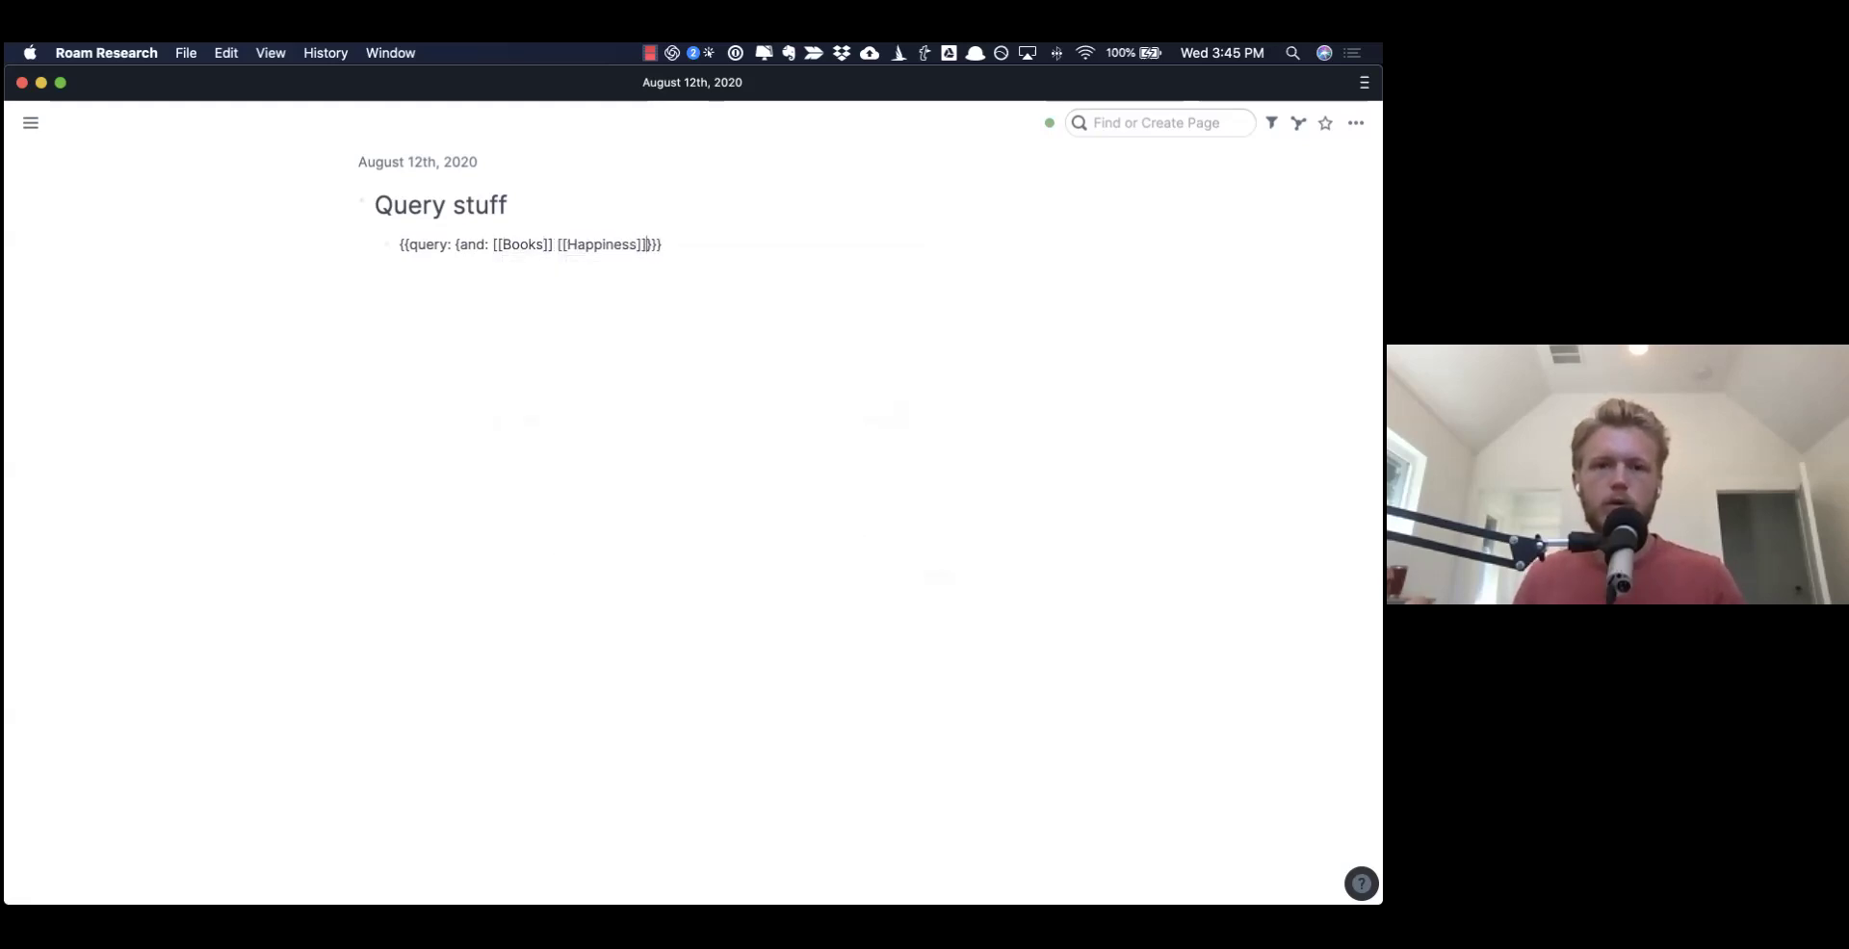
pyautogui.press('Escape')
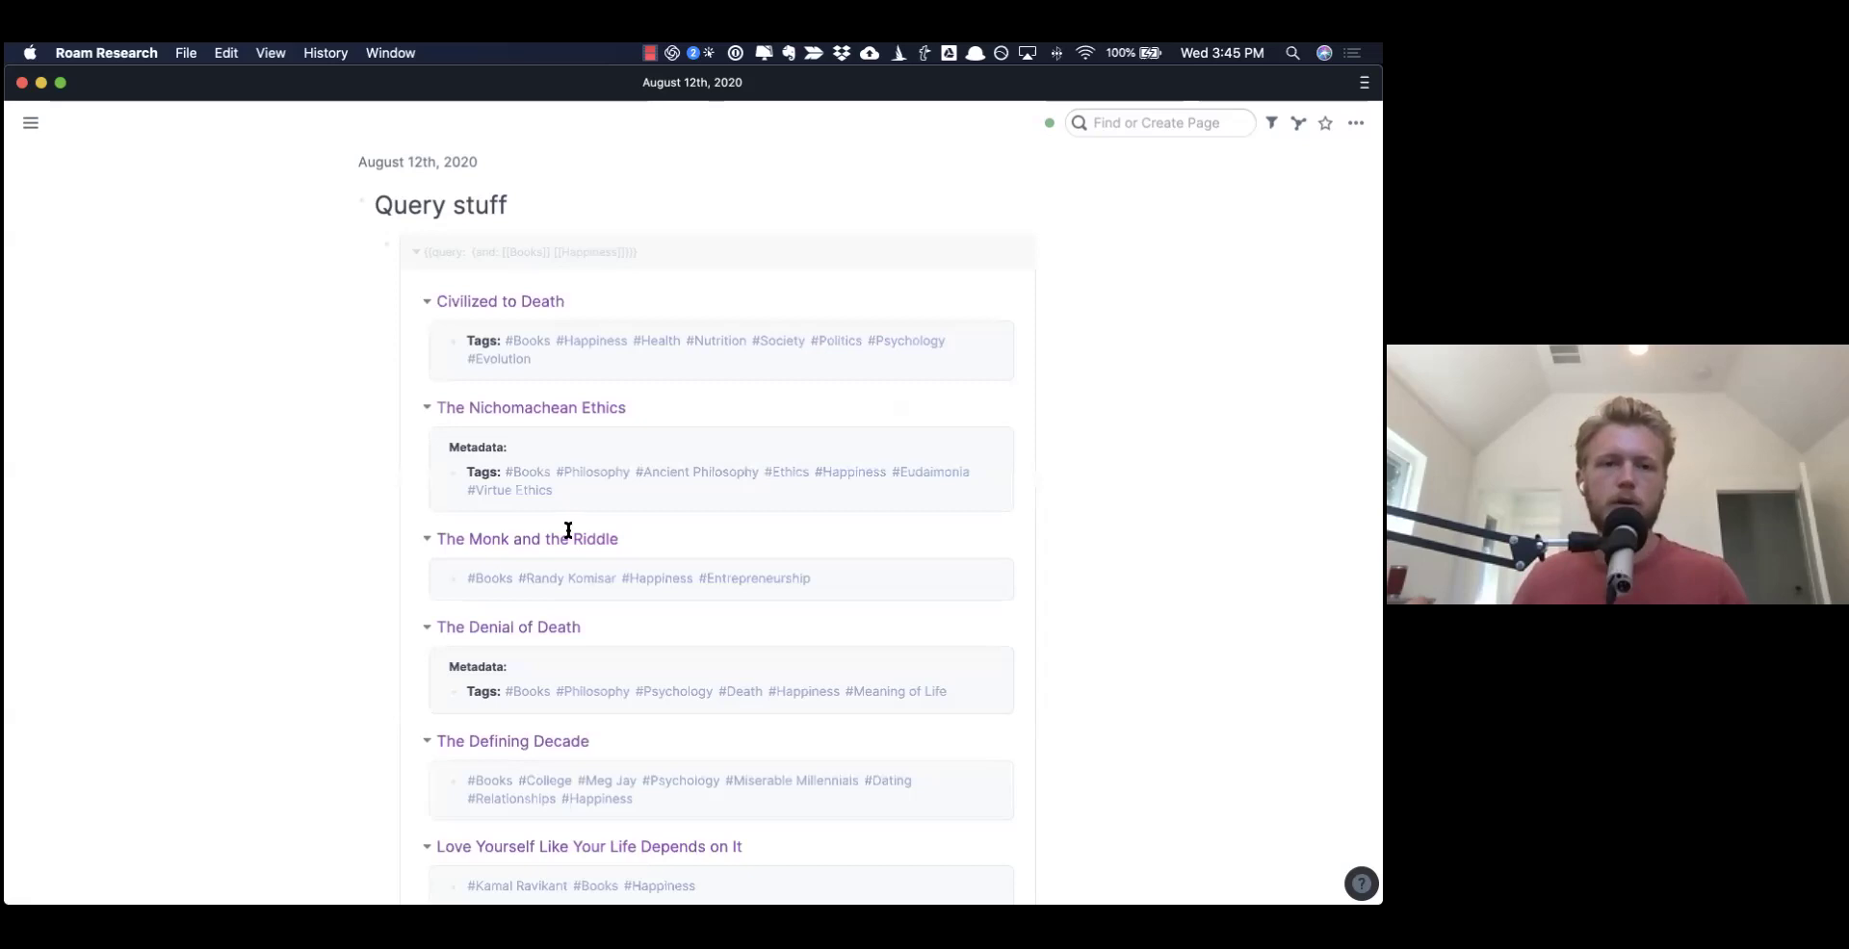
# - Open The Denial of Death beside the query results, outdent its author, status, recommendation and tags blocks, and delete its Metadata heading
pyautogui.scroll(-5, 651, 404)
pyautogui.scroll(-3, 651, 403)
pyautogui.scroll(8, 651, 404)
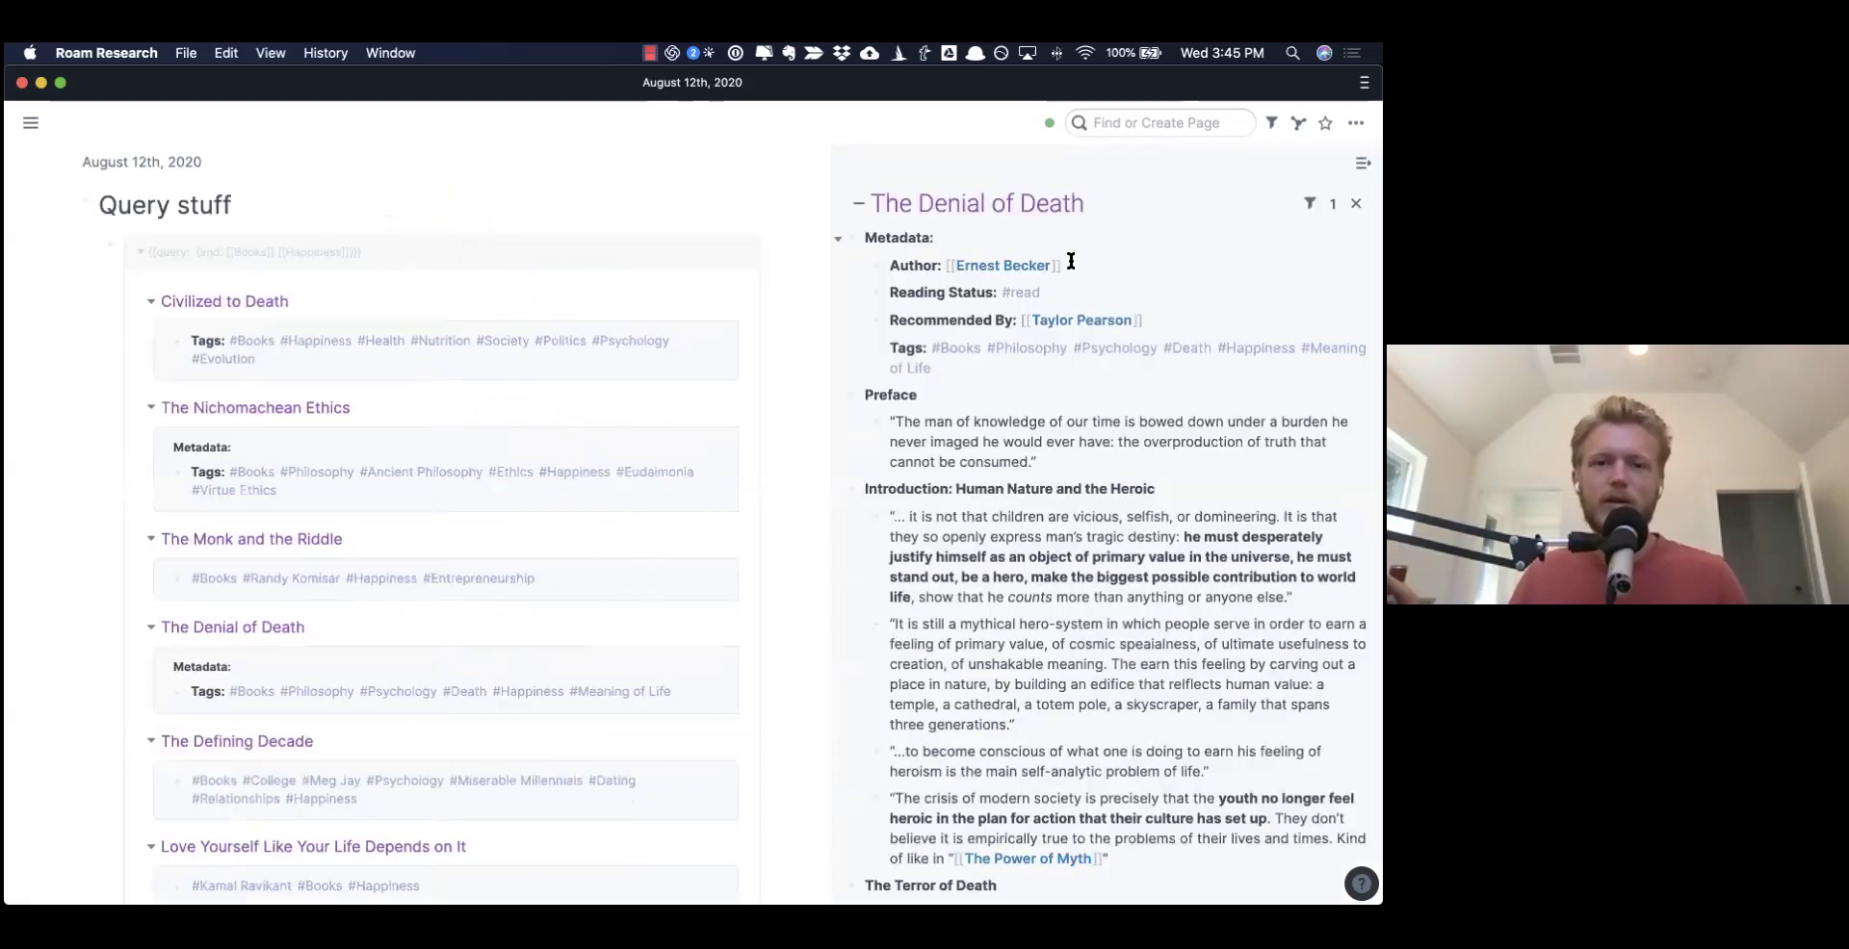
pyautogui.moveTo(1071, 258); pyautogui.dragTo(1075, 337)
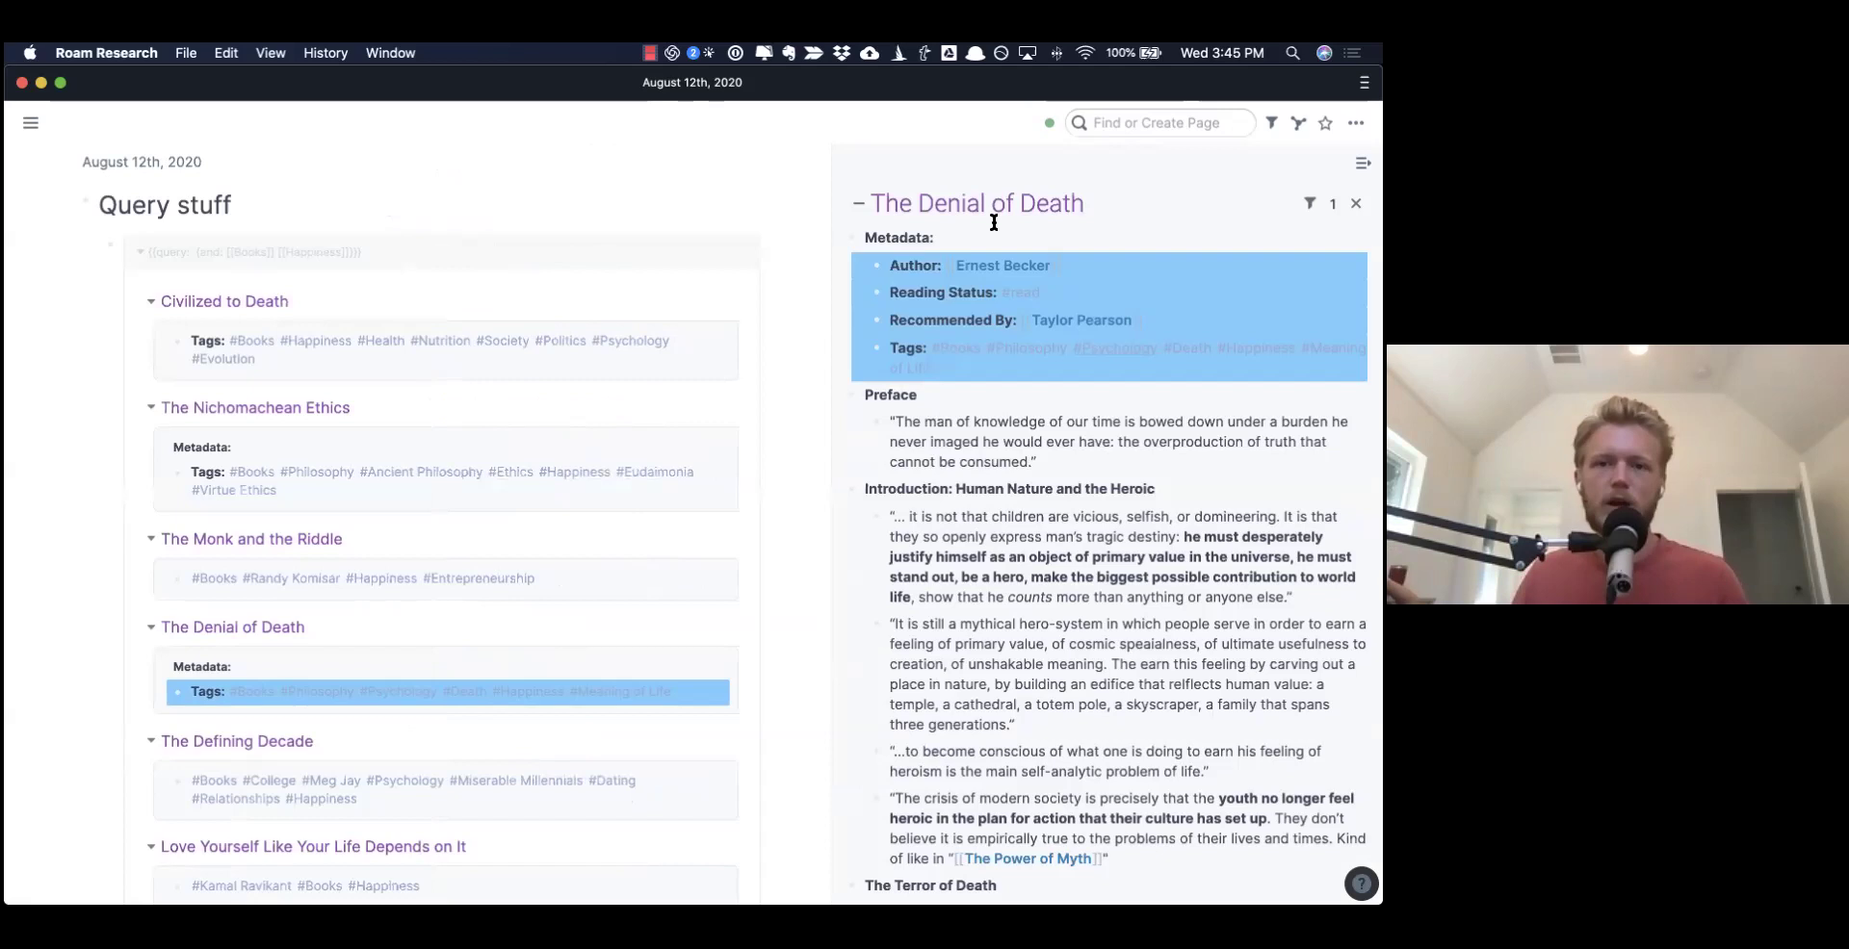
pyautogui.hotkey('shift', 'Tab')
pyautogui.click(962, 240)
pyautogui.press('super+BackSpace')
pyautogui.press('BackSpace')
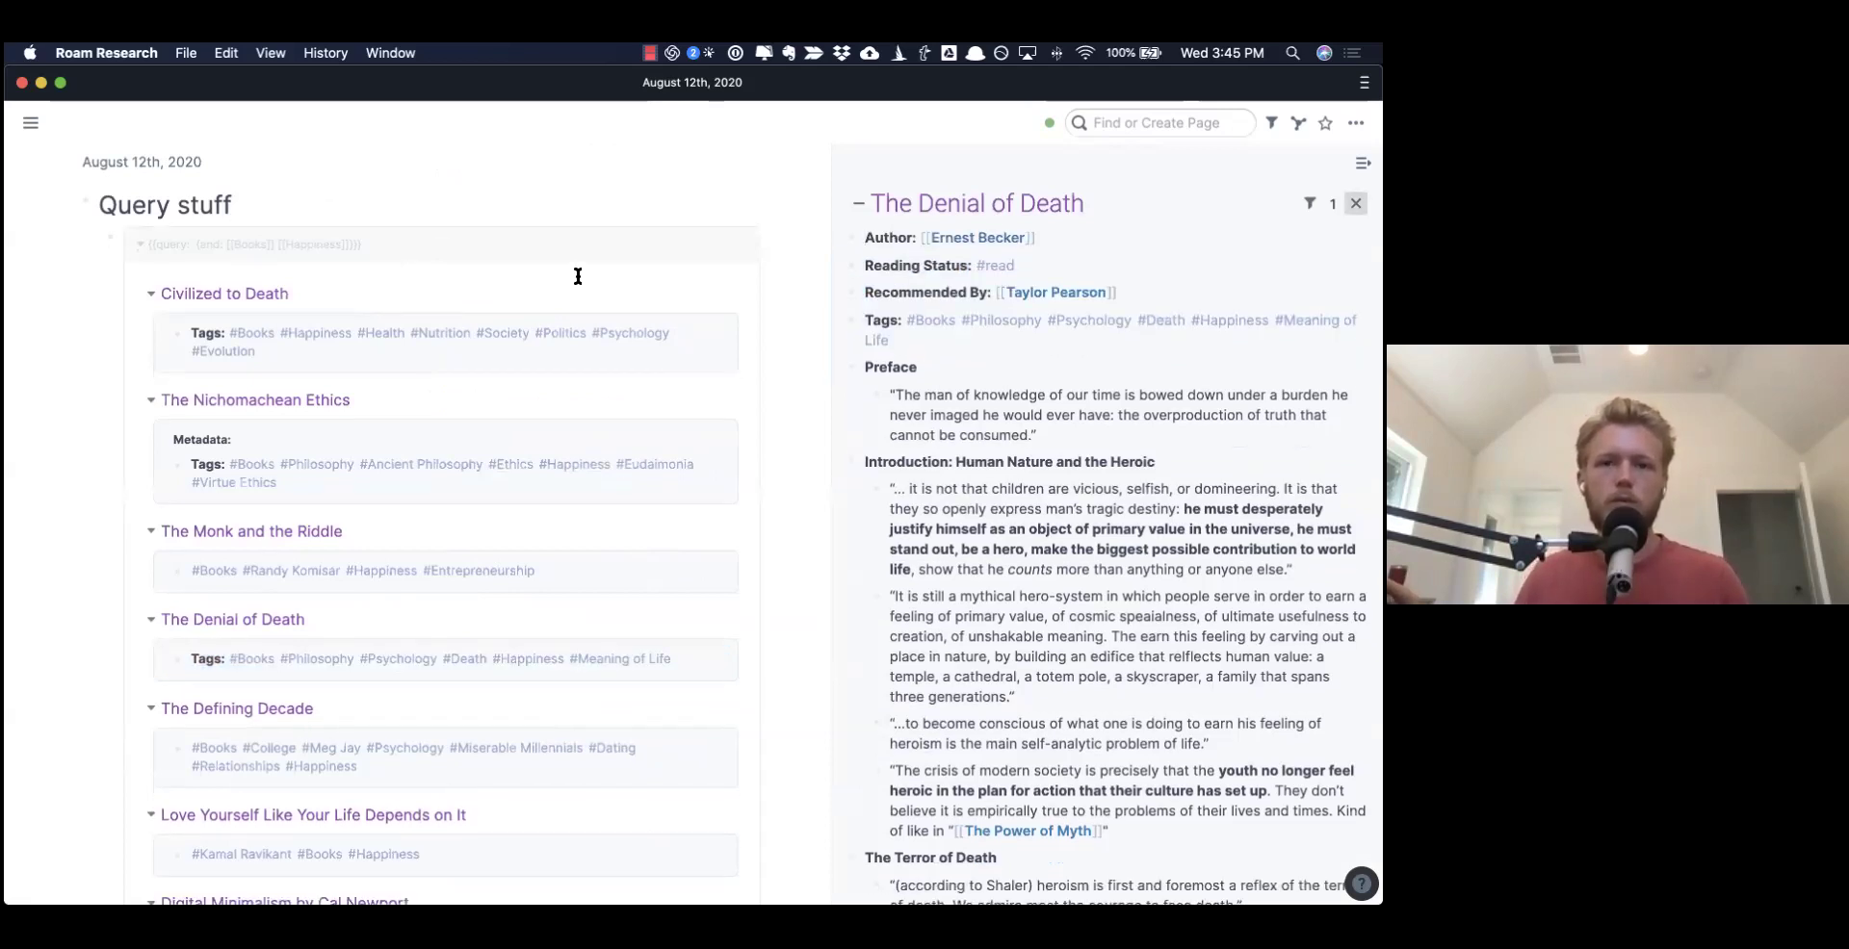
pyautogui.press('super+slash')
pyautogui.click(571, 221)
pyautogui.press('Down')
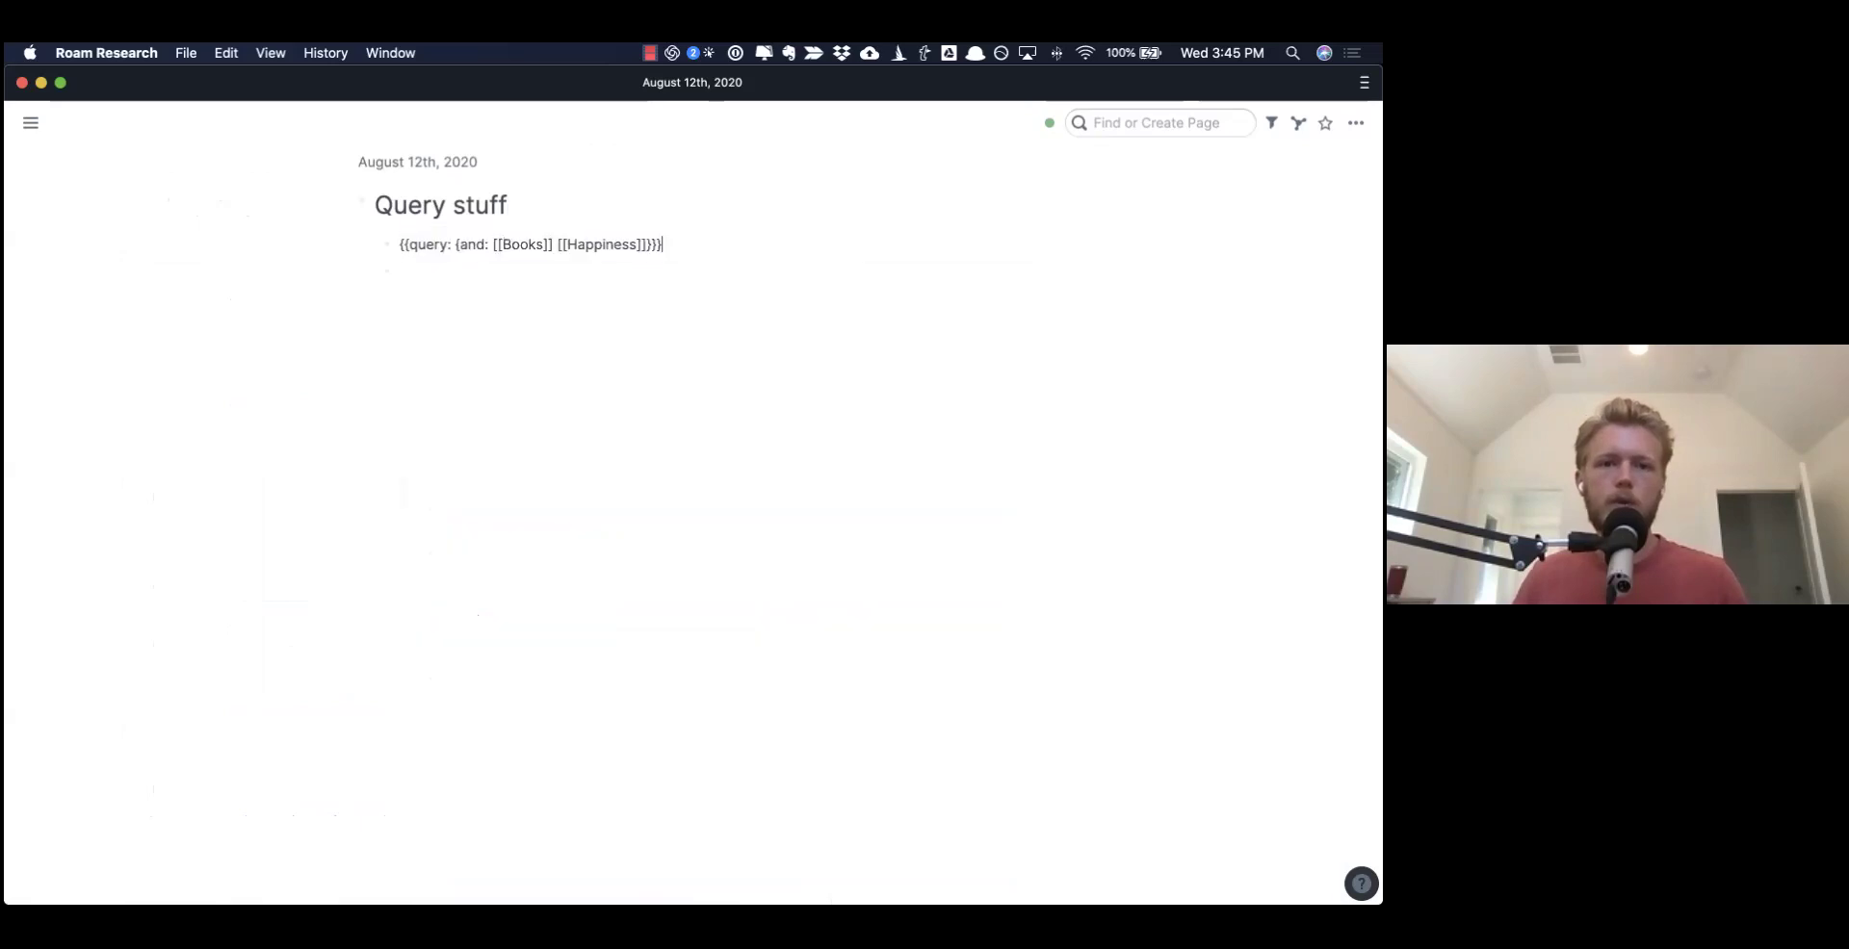
# - Search for "advice" and open the Advice for an Ambitious Young Person page
pyautogui.press('super+u')
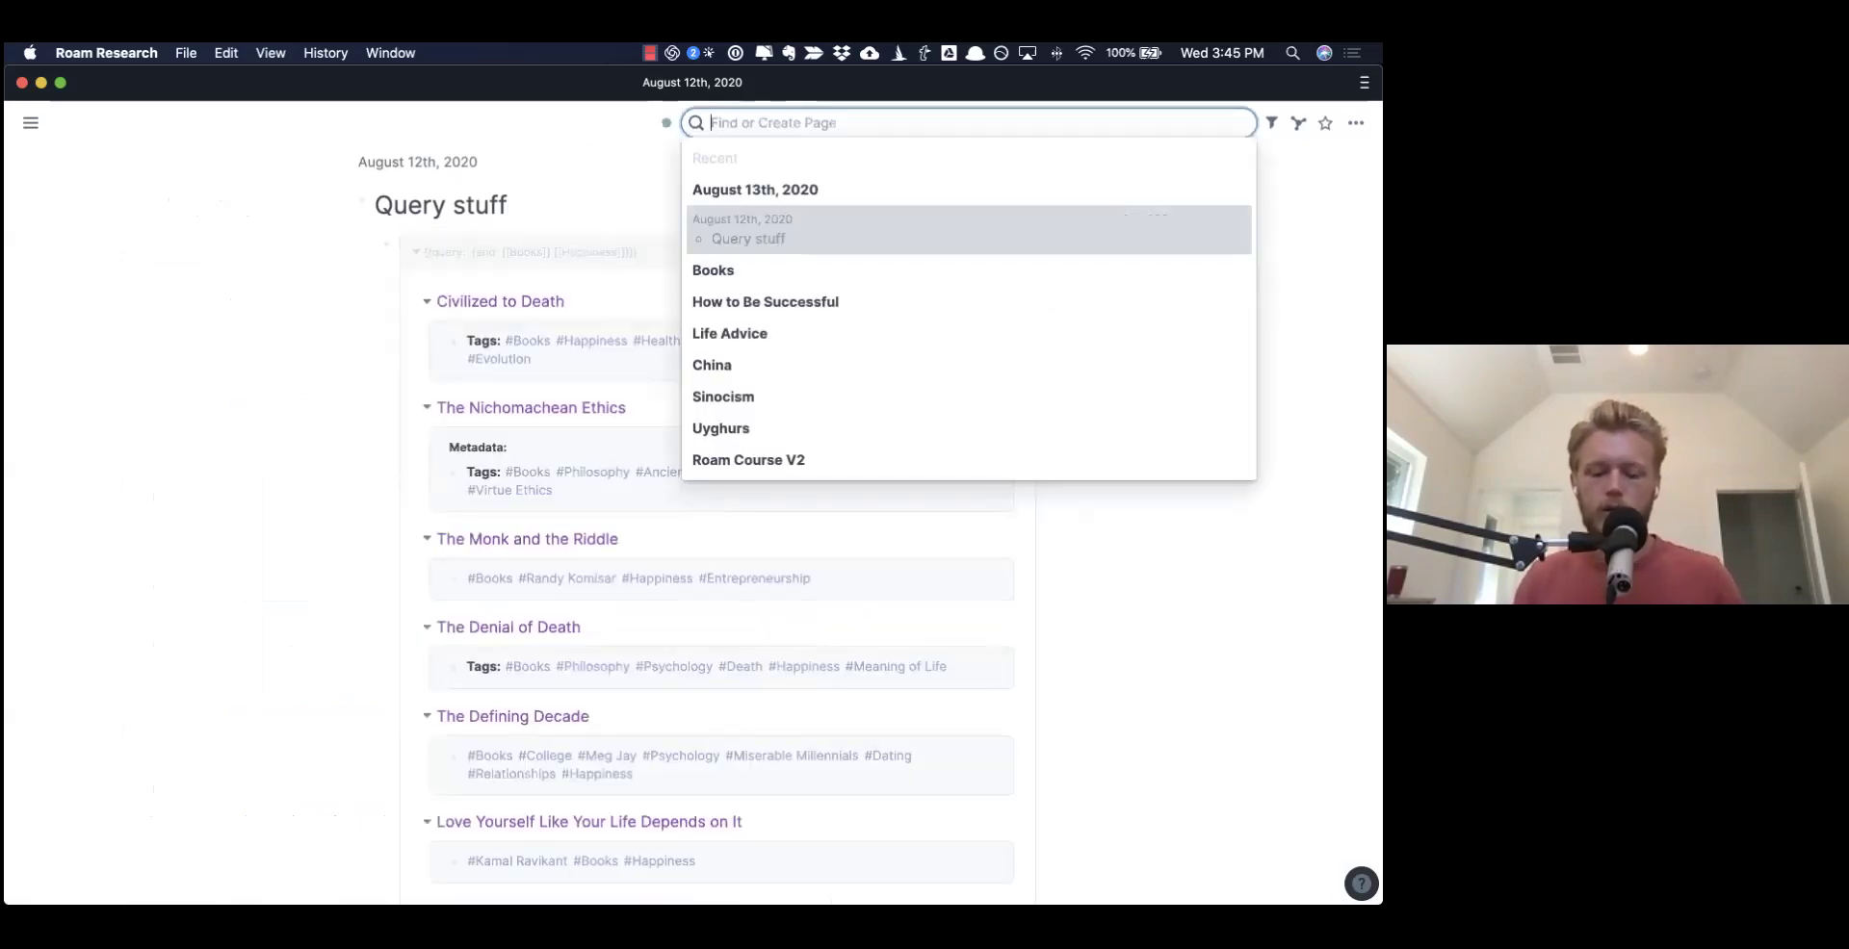
pyautogui.write('advice')
pyautogui.press('Down')
pyautogui.press('Down')
pyautogui.press('Down')
pyautogui.press('Return')
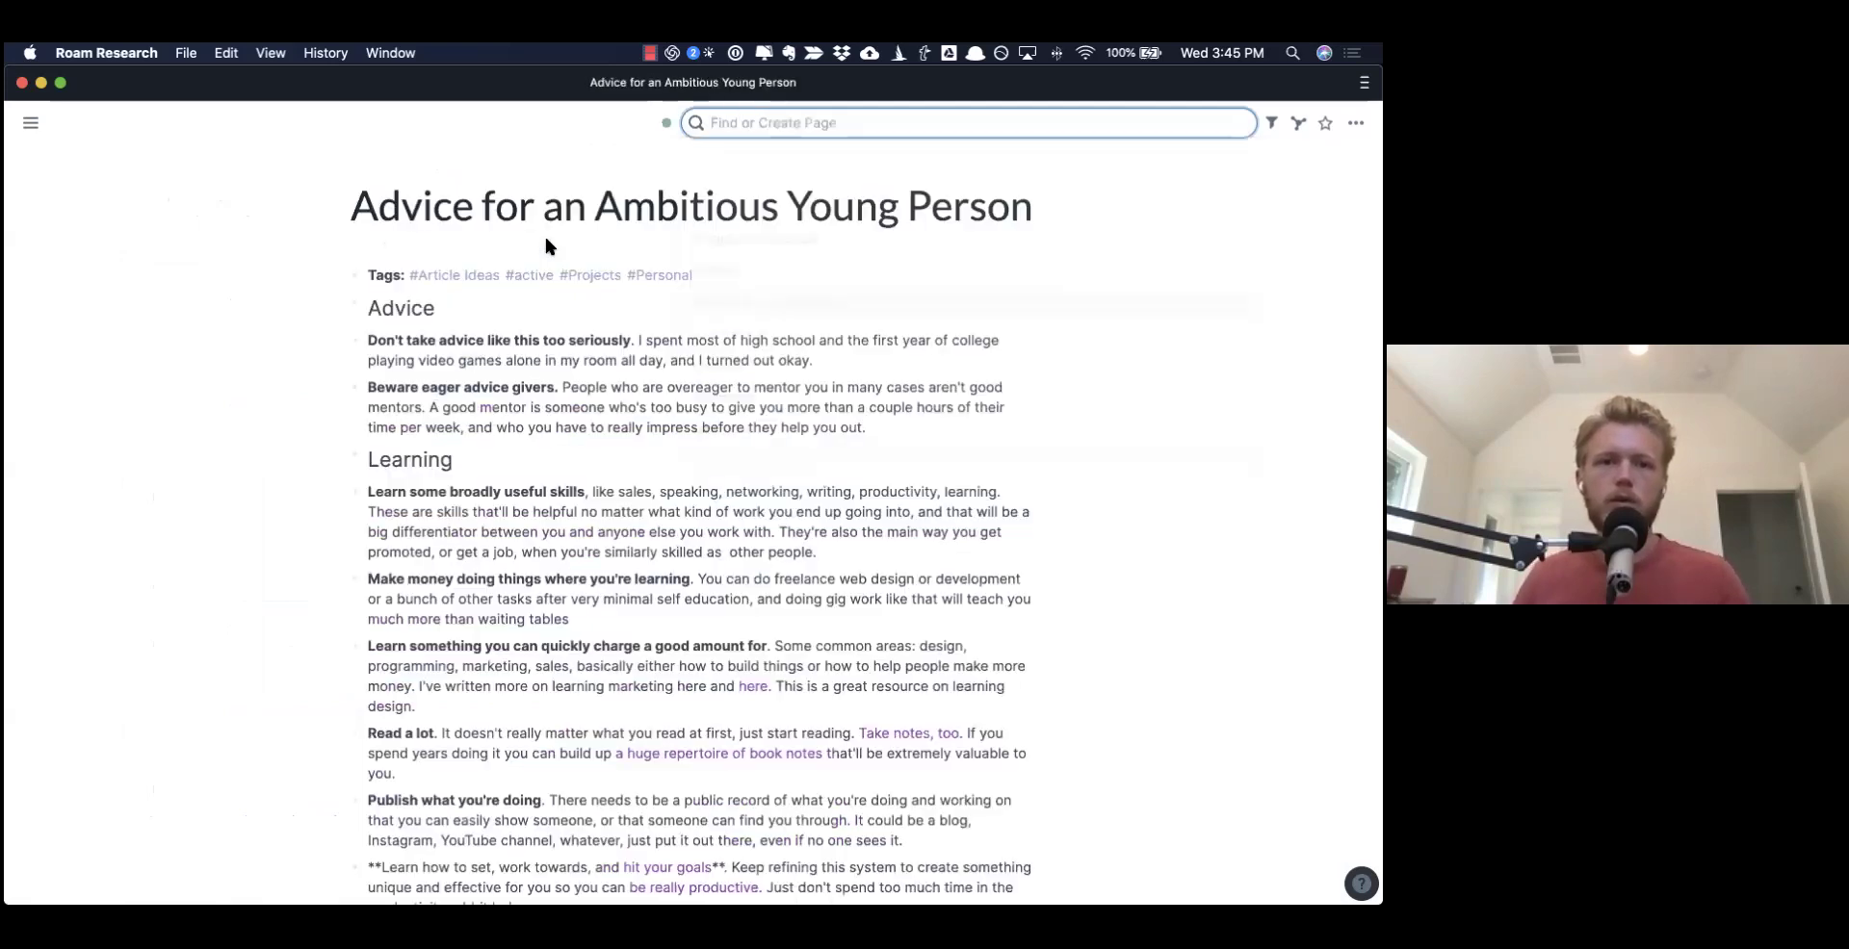
pyautogui.scroll(-5, 570, 388)
pyautogui.scroll(-10, 572, 388)
pyautogui.scroll(15, 559, 388)
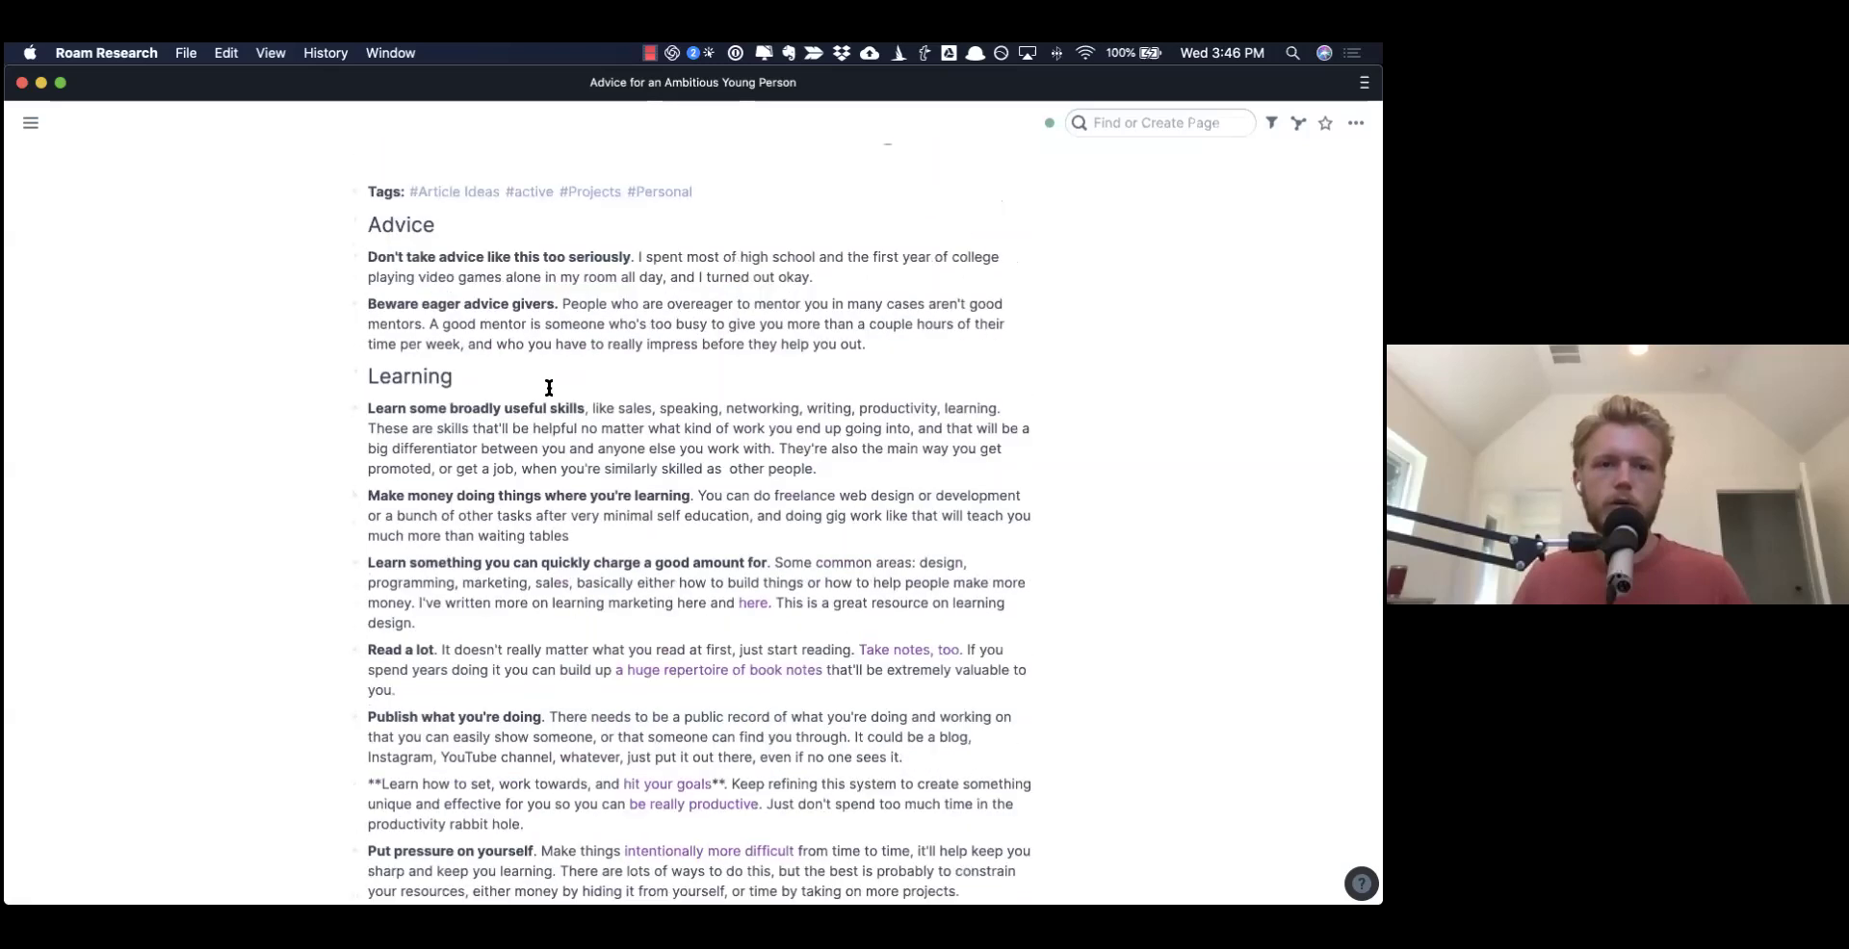
# - Add a "Querying" block directly below the page's Tags line and focus the page on that block
pyautogui.scroll(2, 549, 387)
pyautogui.click(730, 281)
pyautogui.press('Return')
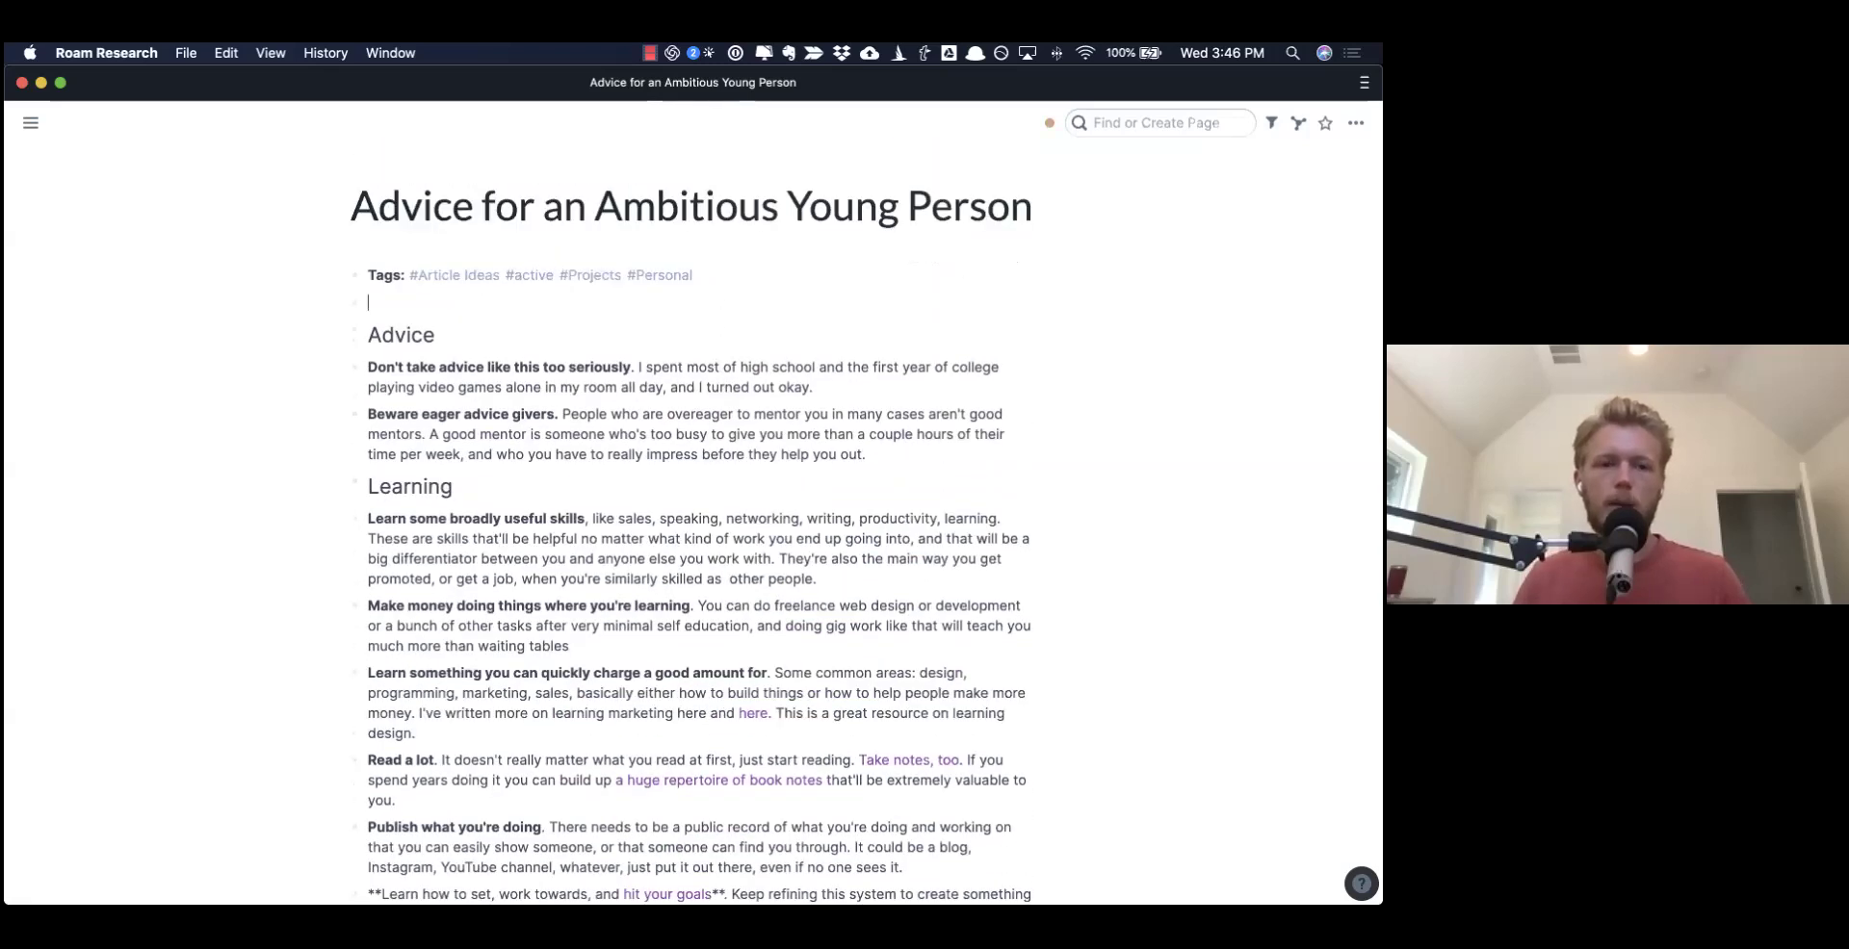
pyautogui.write('Querying')
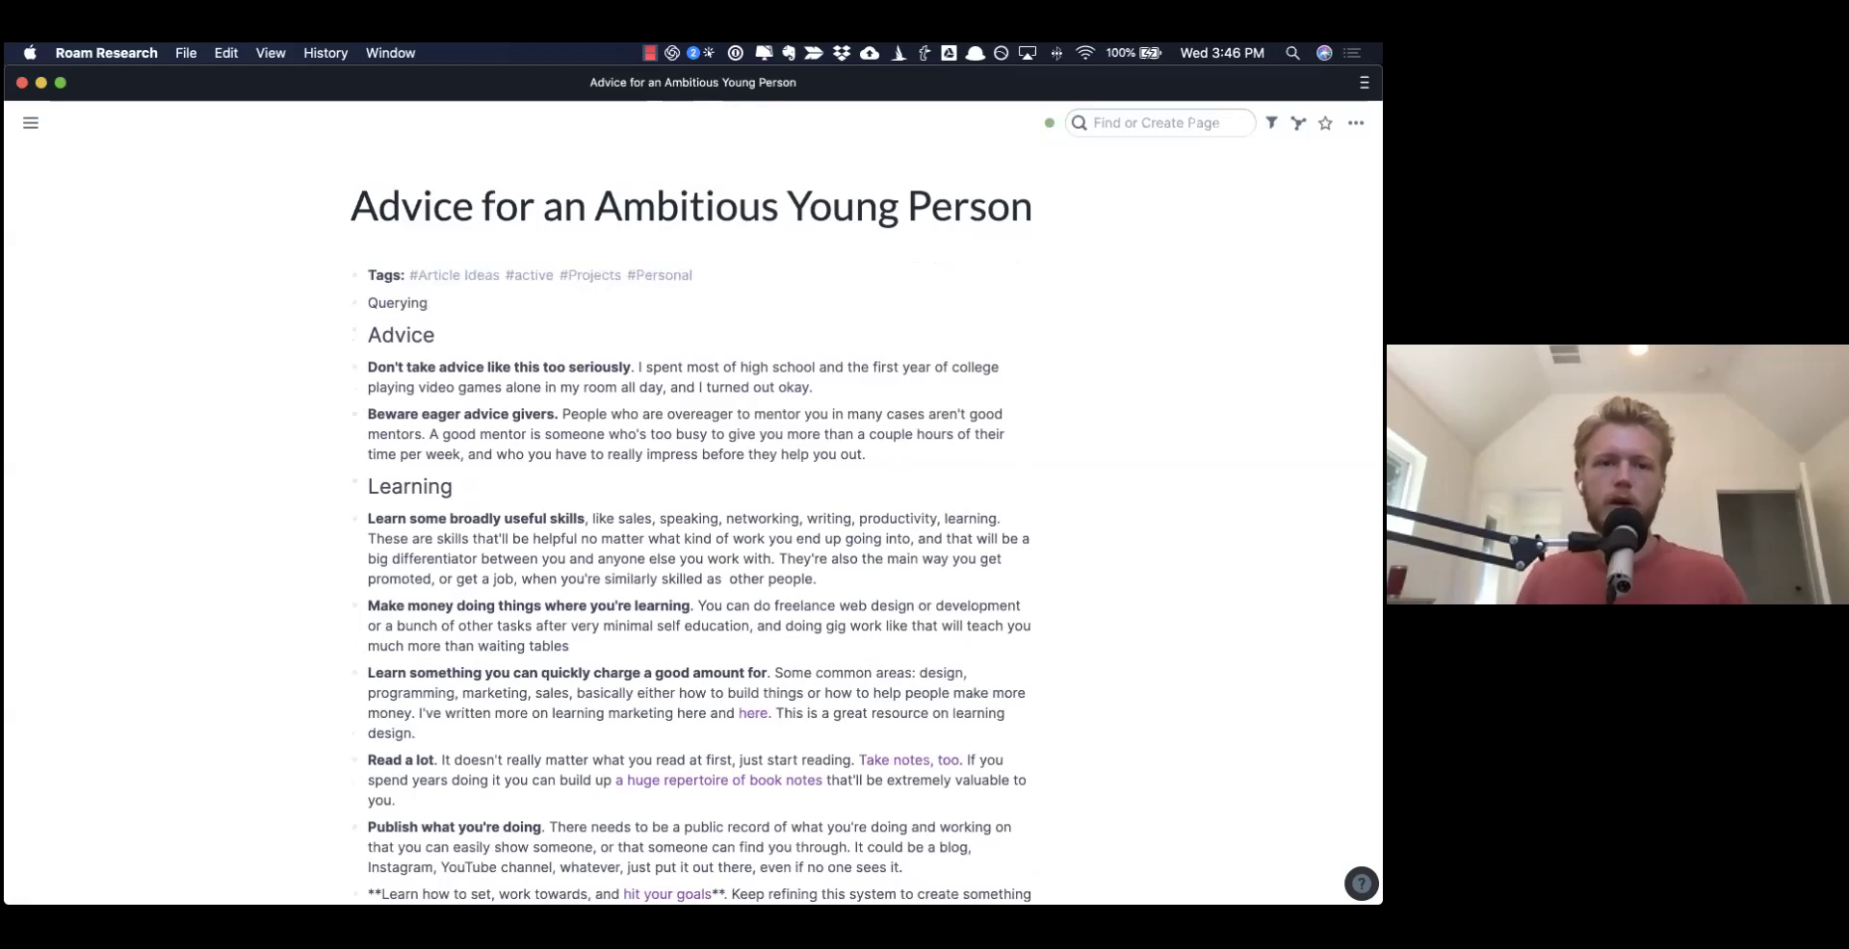
pyautogui.press('super+period')
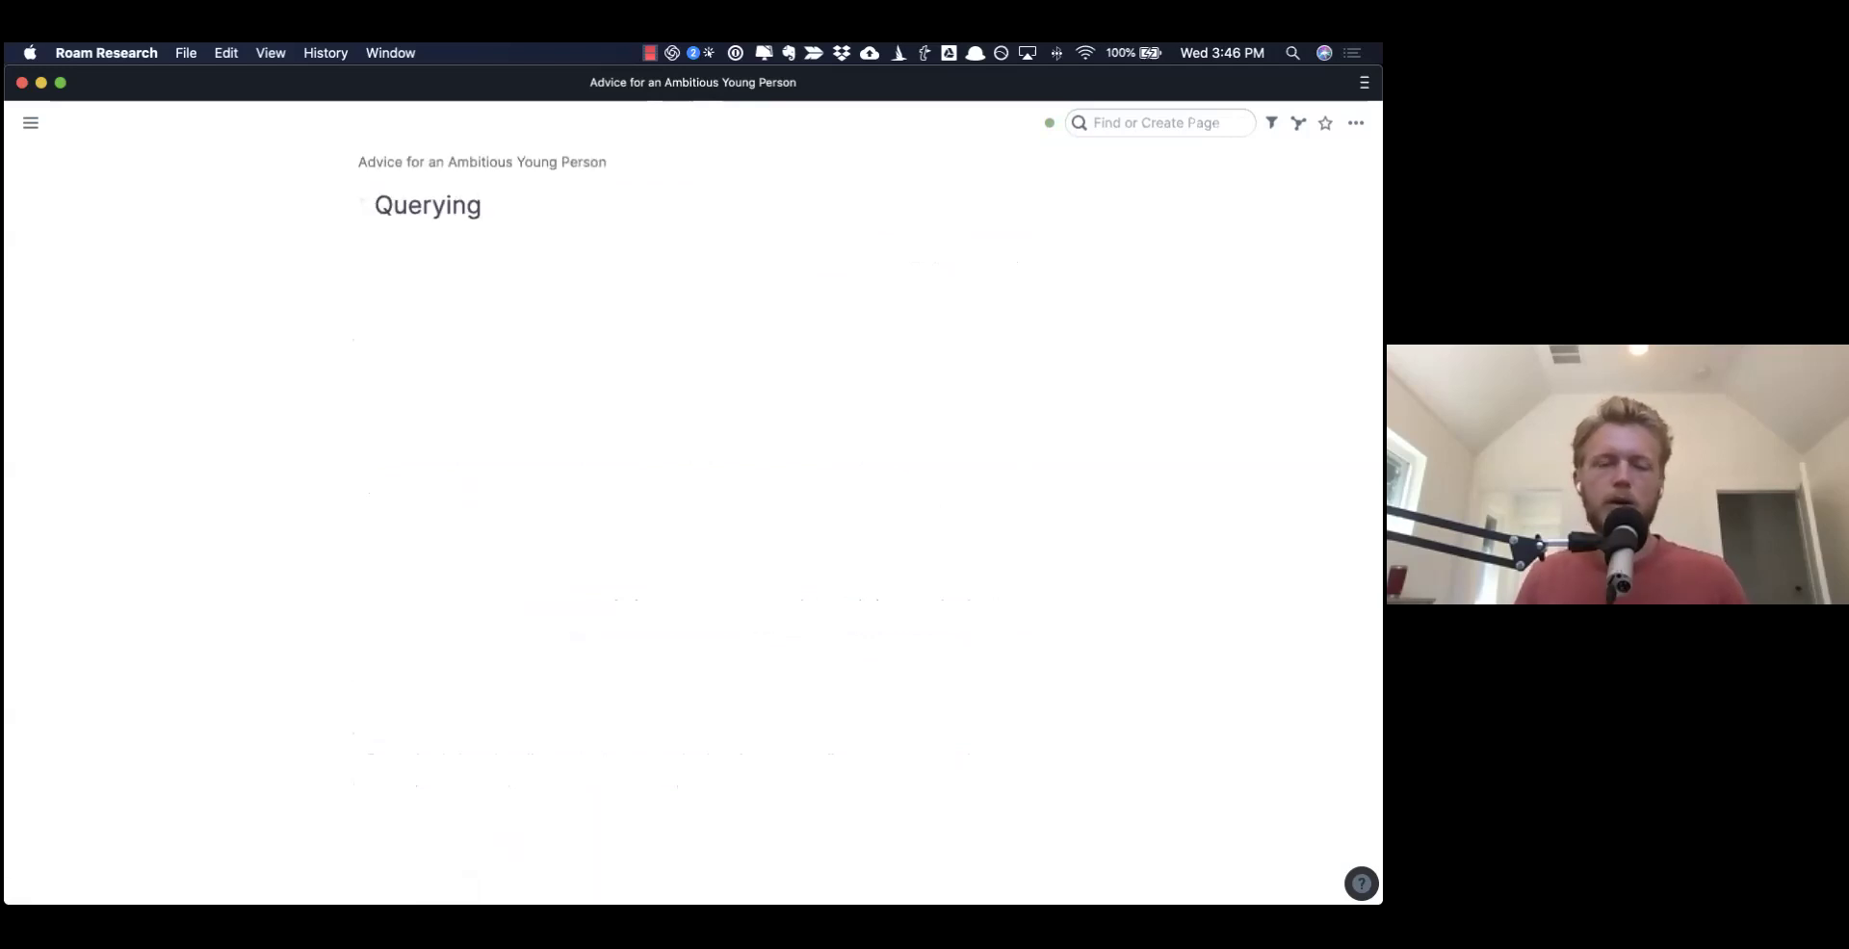
# - Nest the query {{query: {and: [[Articles]] [[Life Advice]]}}} under the "Querying" block and render it
pyautogui.press('Return')
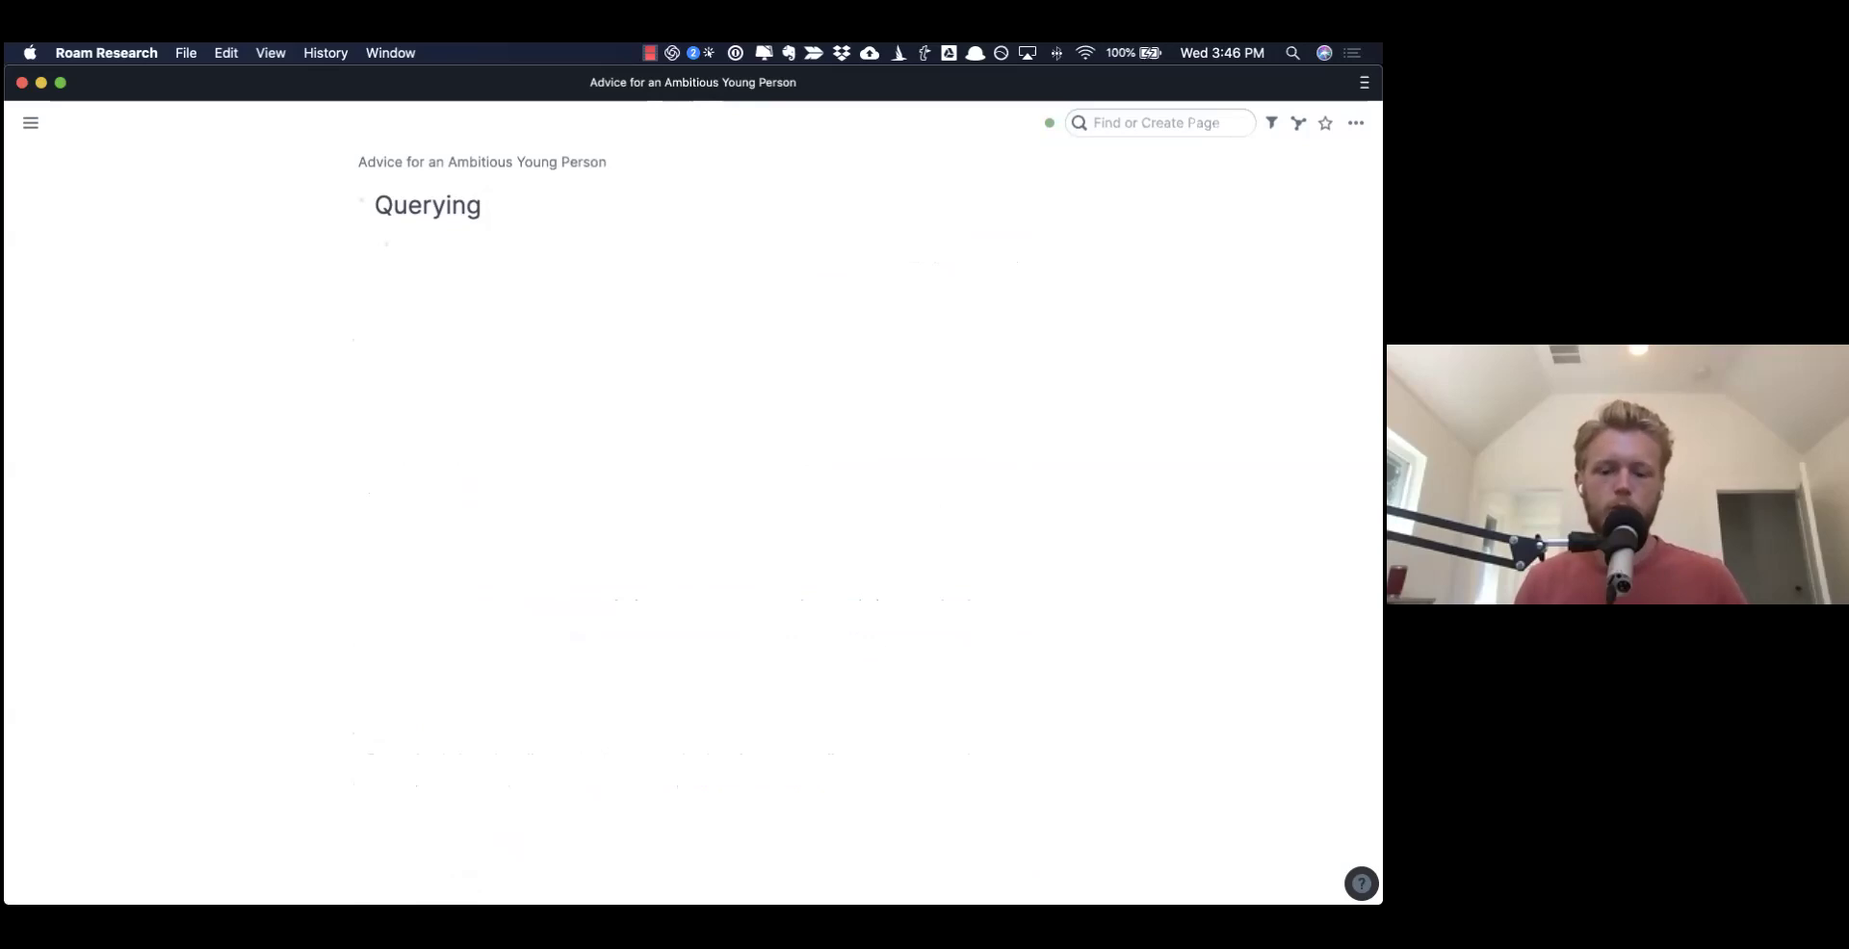
pyautogui.write('{{qu')
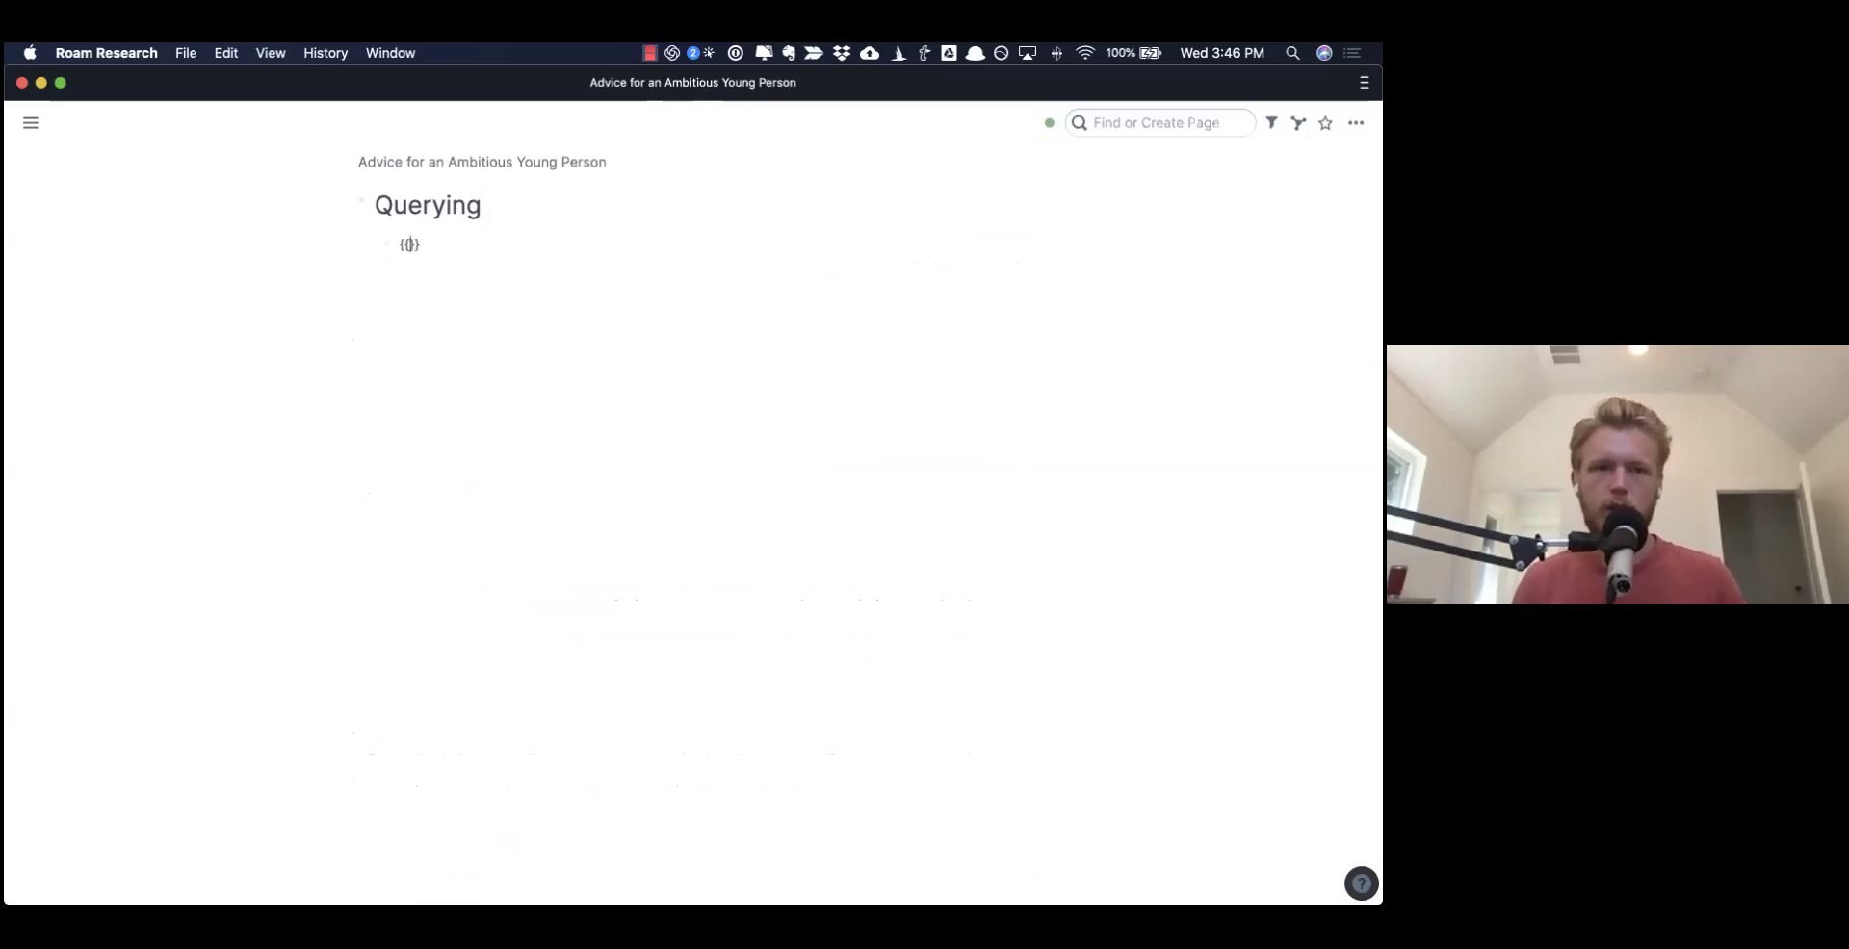
pyautogui.write('ery: ')
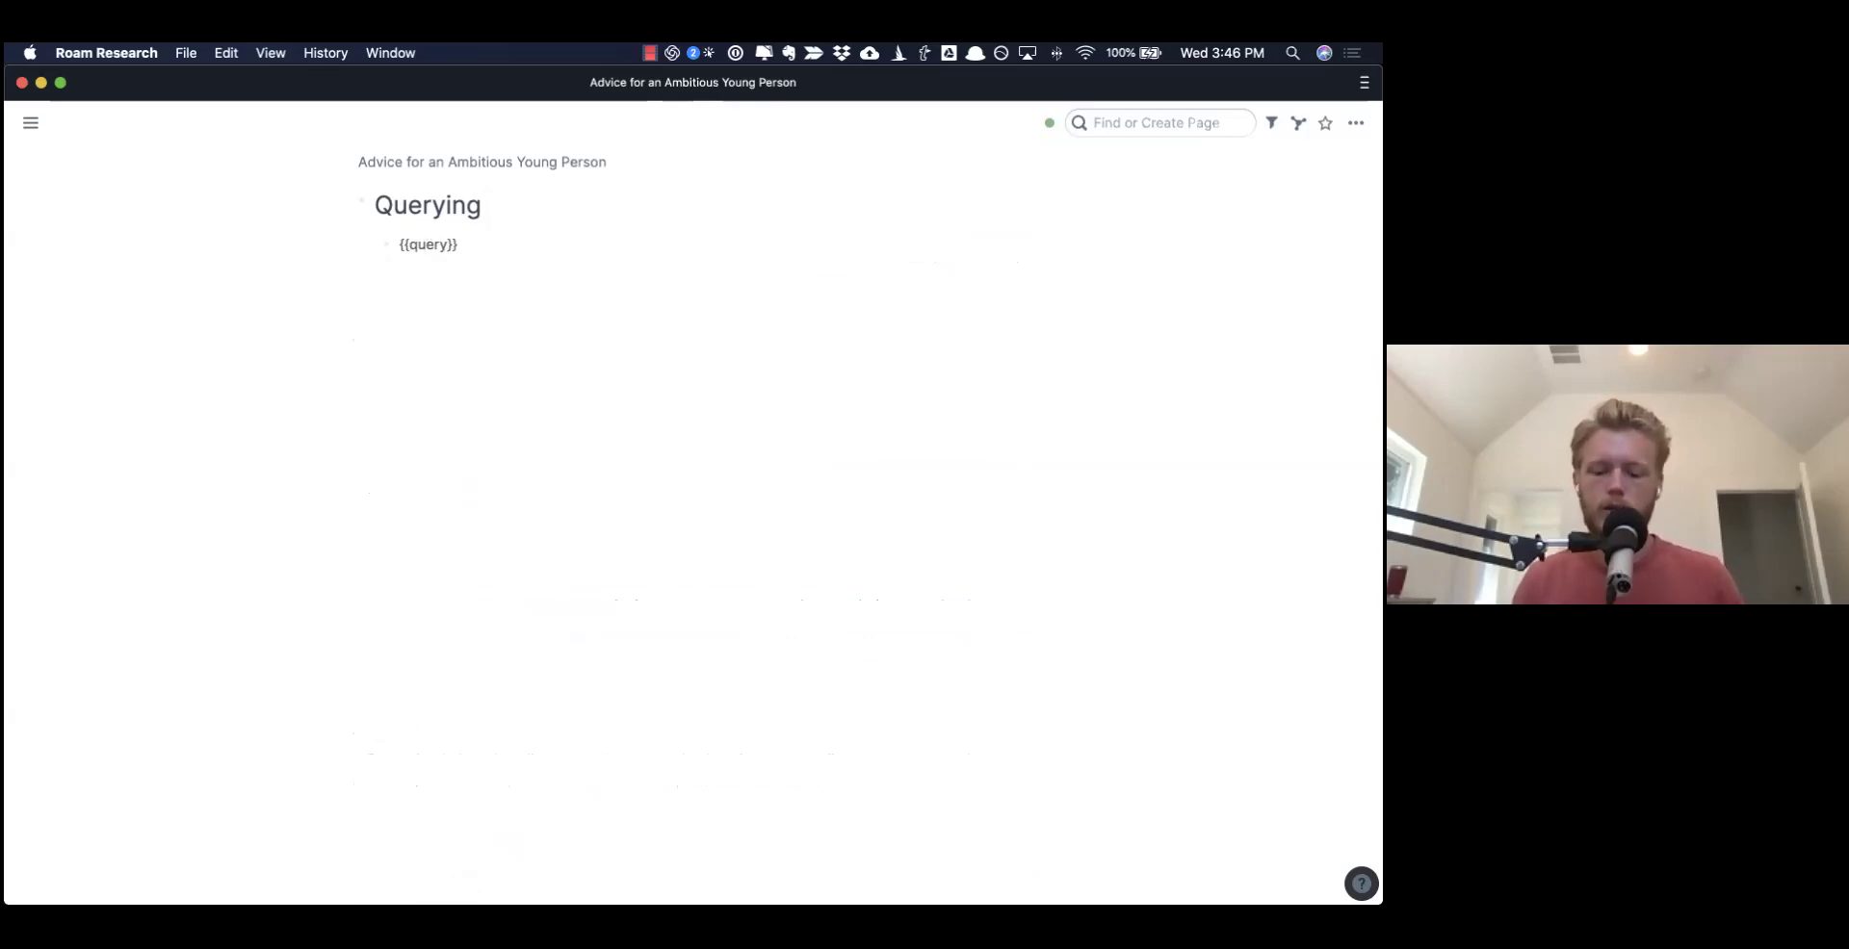
pyautogui.write('{article')
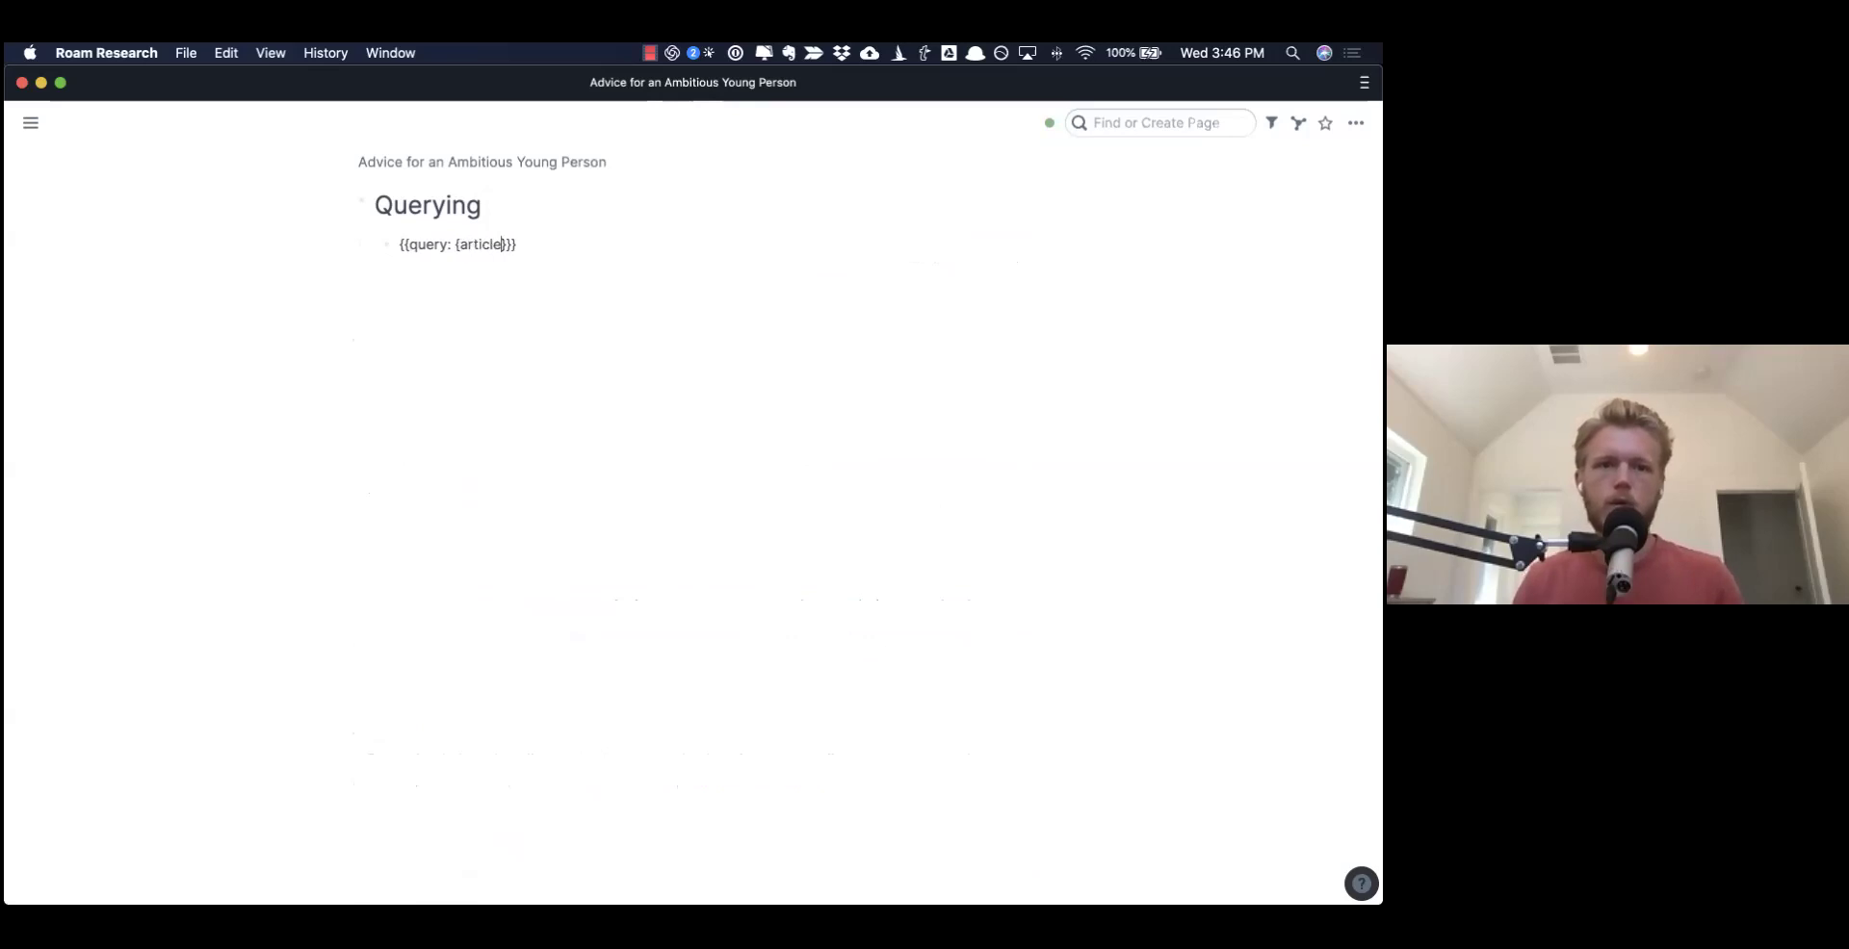
pyautogui.hotkey('alt', 'BackSpace')
pyautogui.write('and: [[artic')
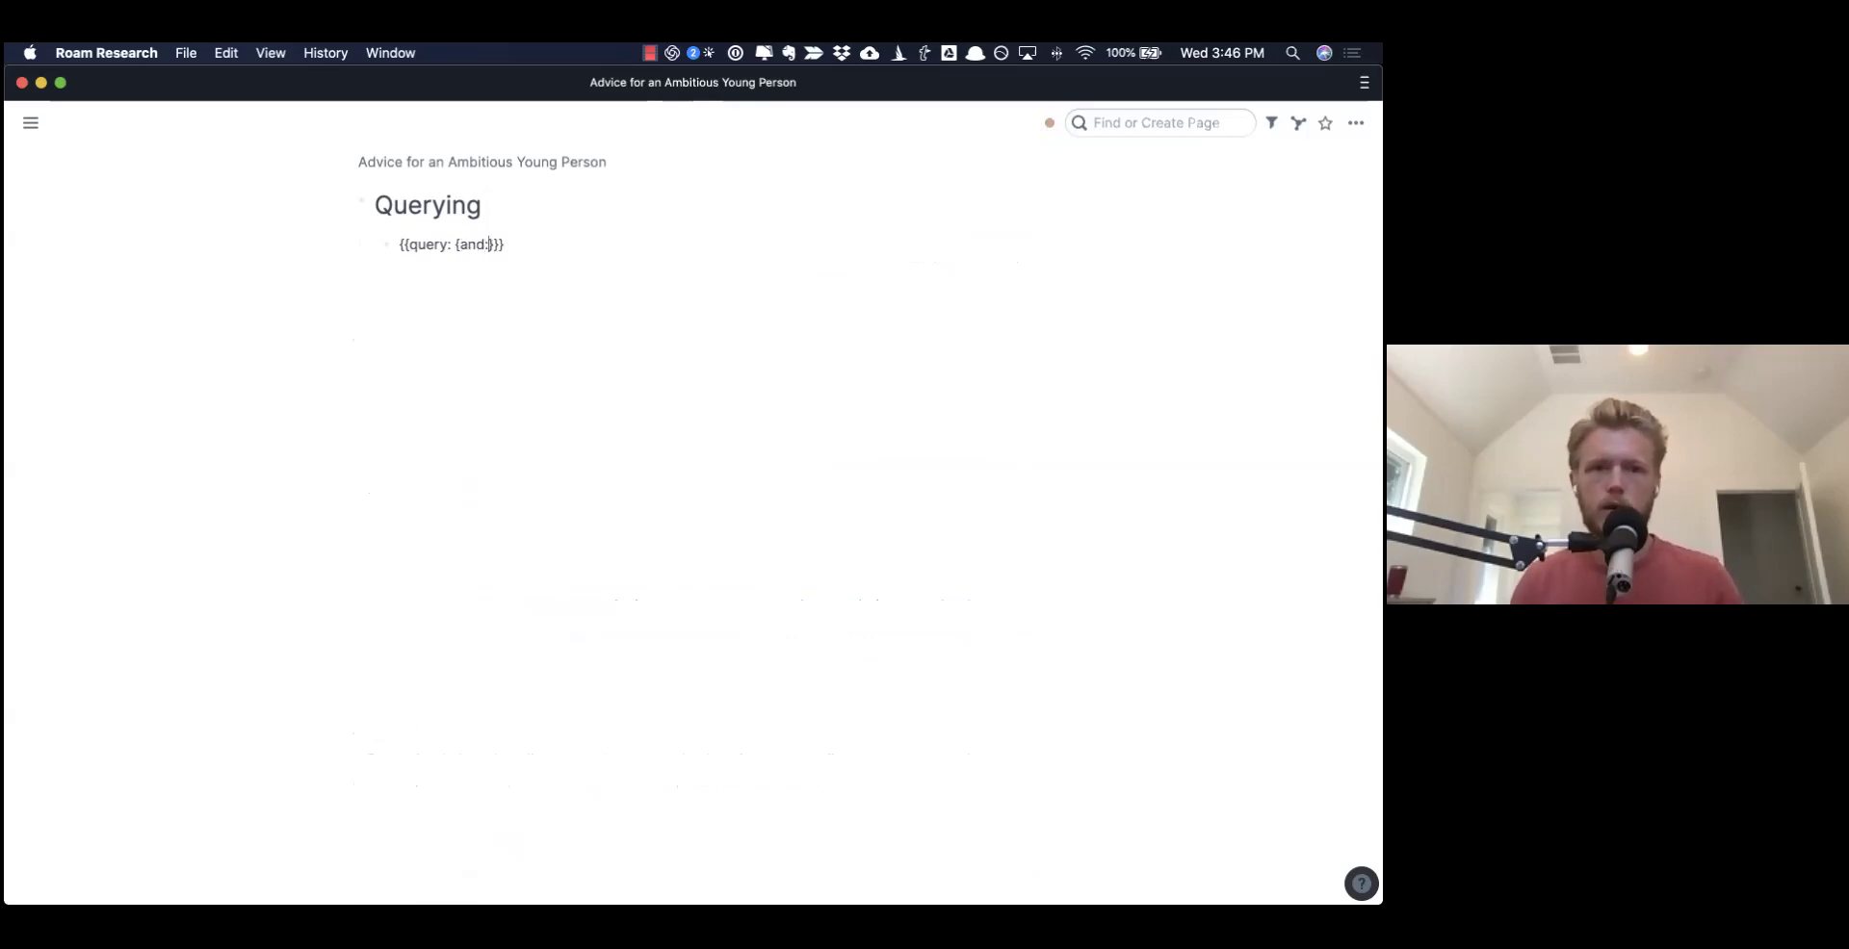
pyautogui.write('les')
pyautogui.press('Return')
pyautogui.write('[[Life Adv')
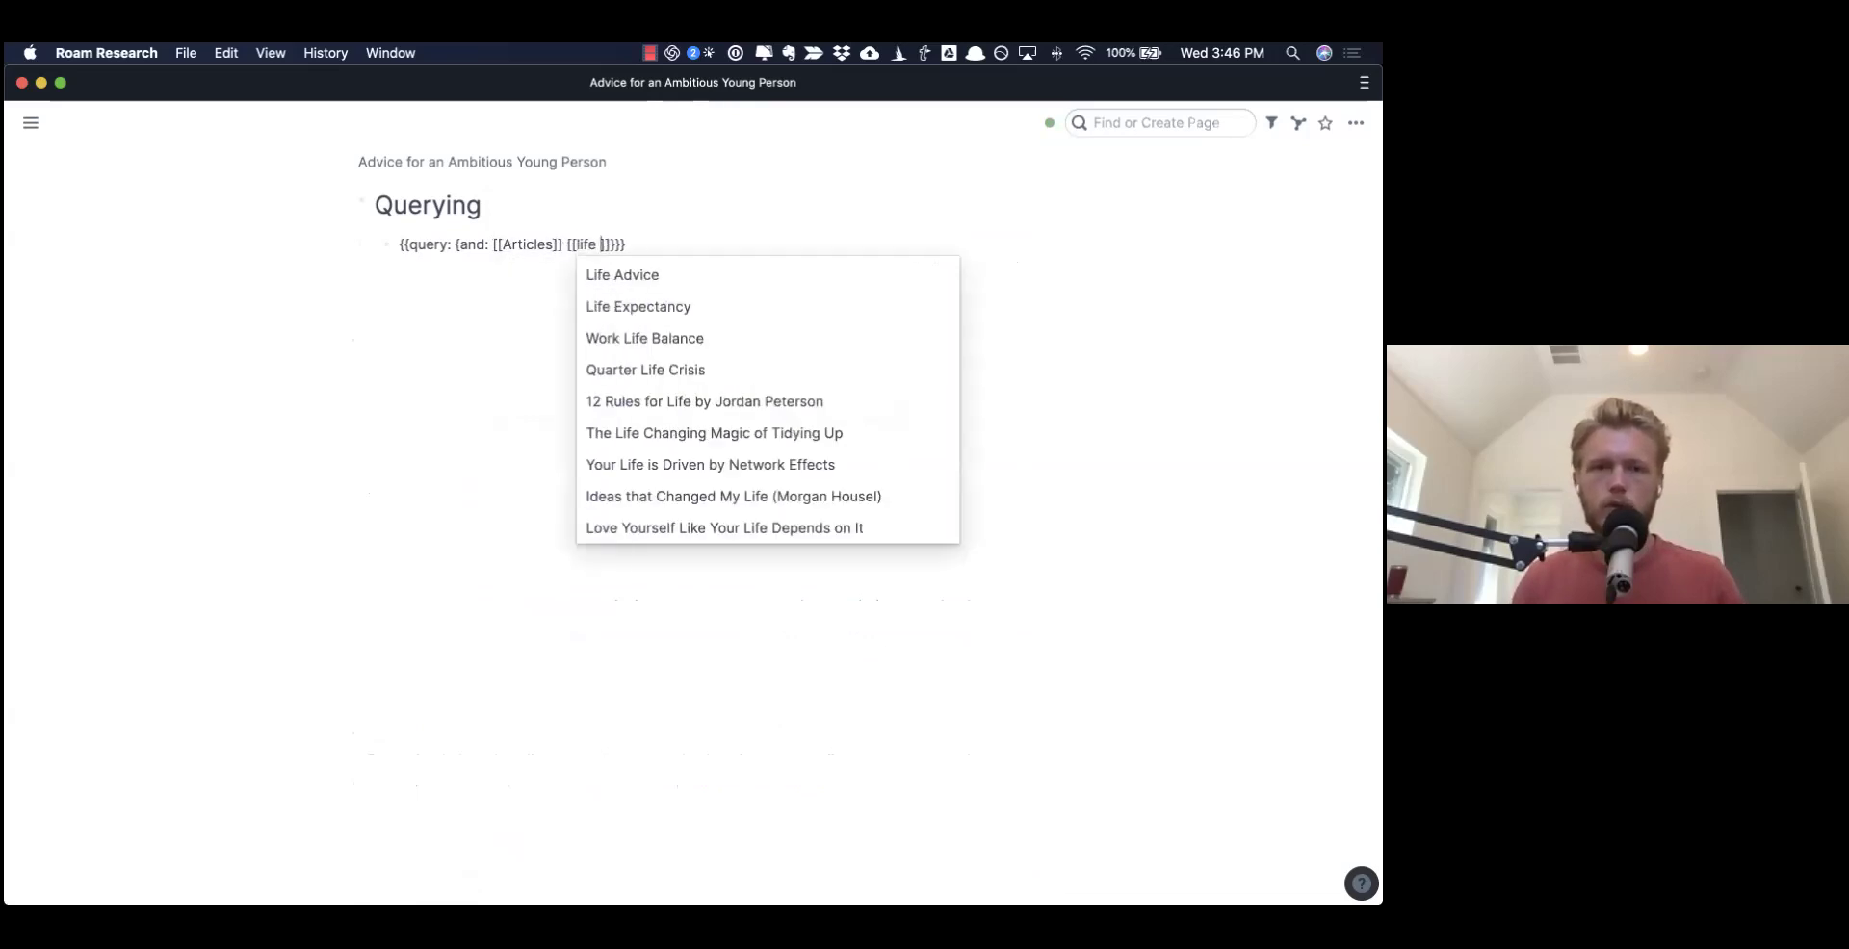
pyautogui.press('Return')
pyautogui.press('Return')
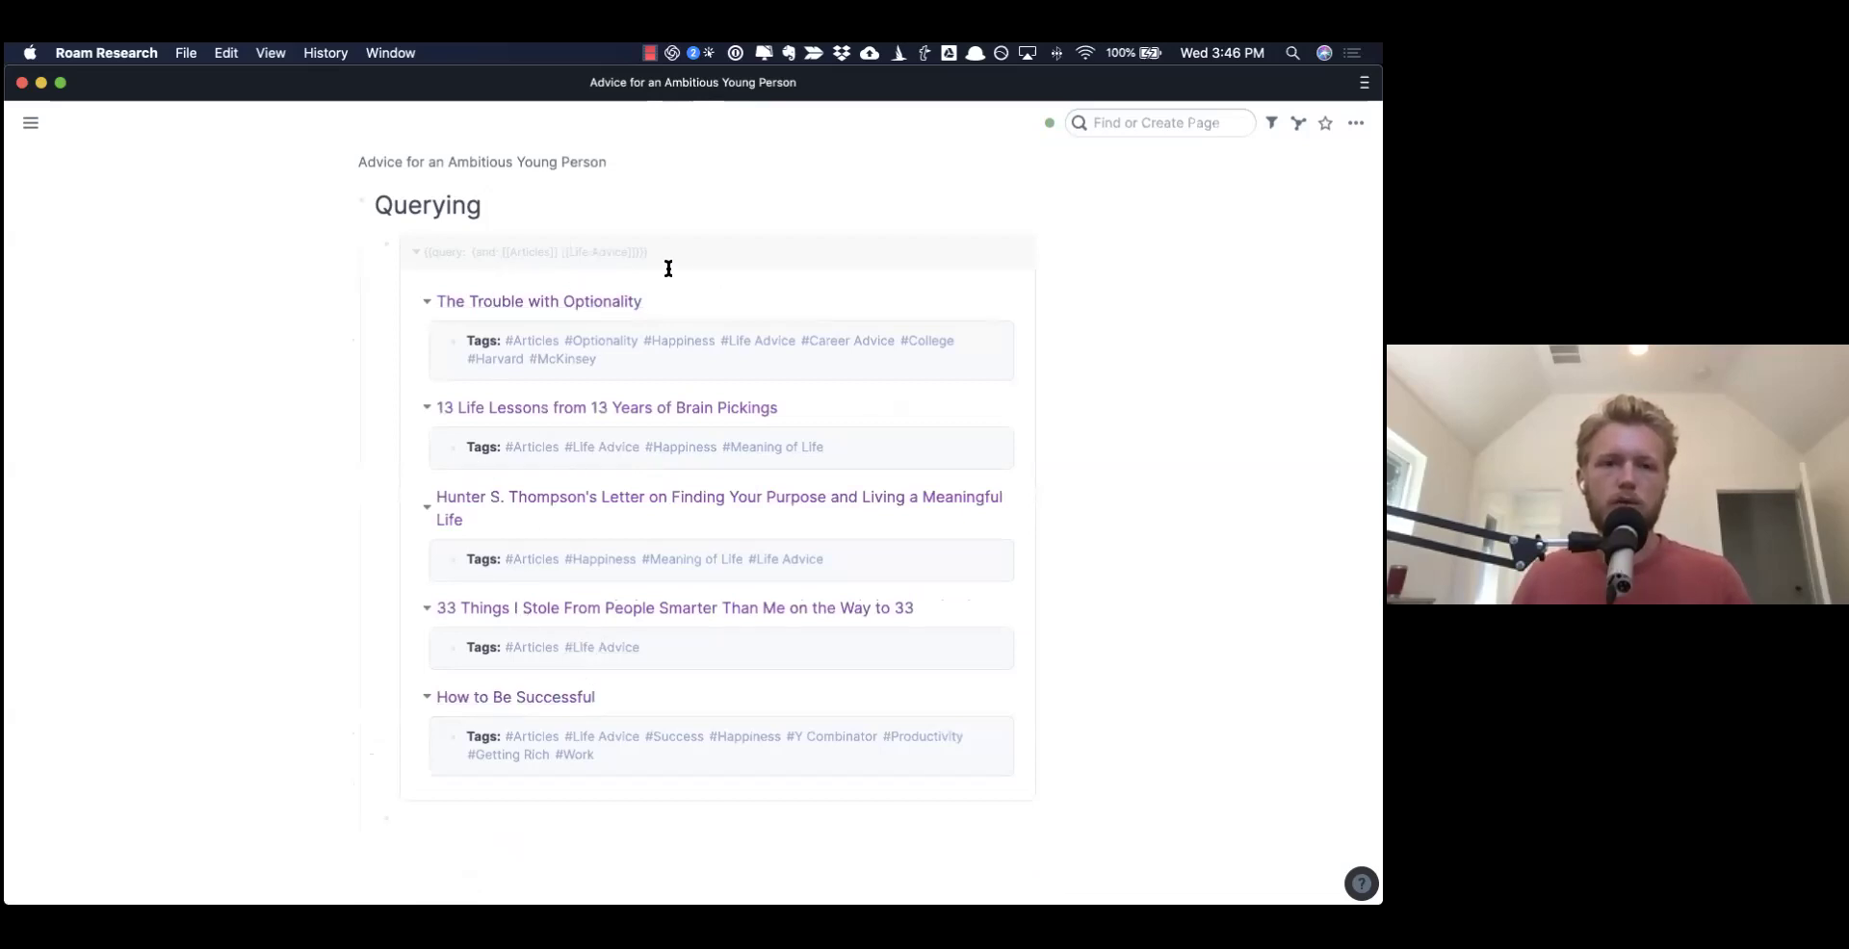
# - Replace the Life Advice condition in the articles query with [[College]] and render the query again
pyautogui.press('Up')
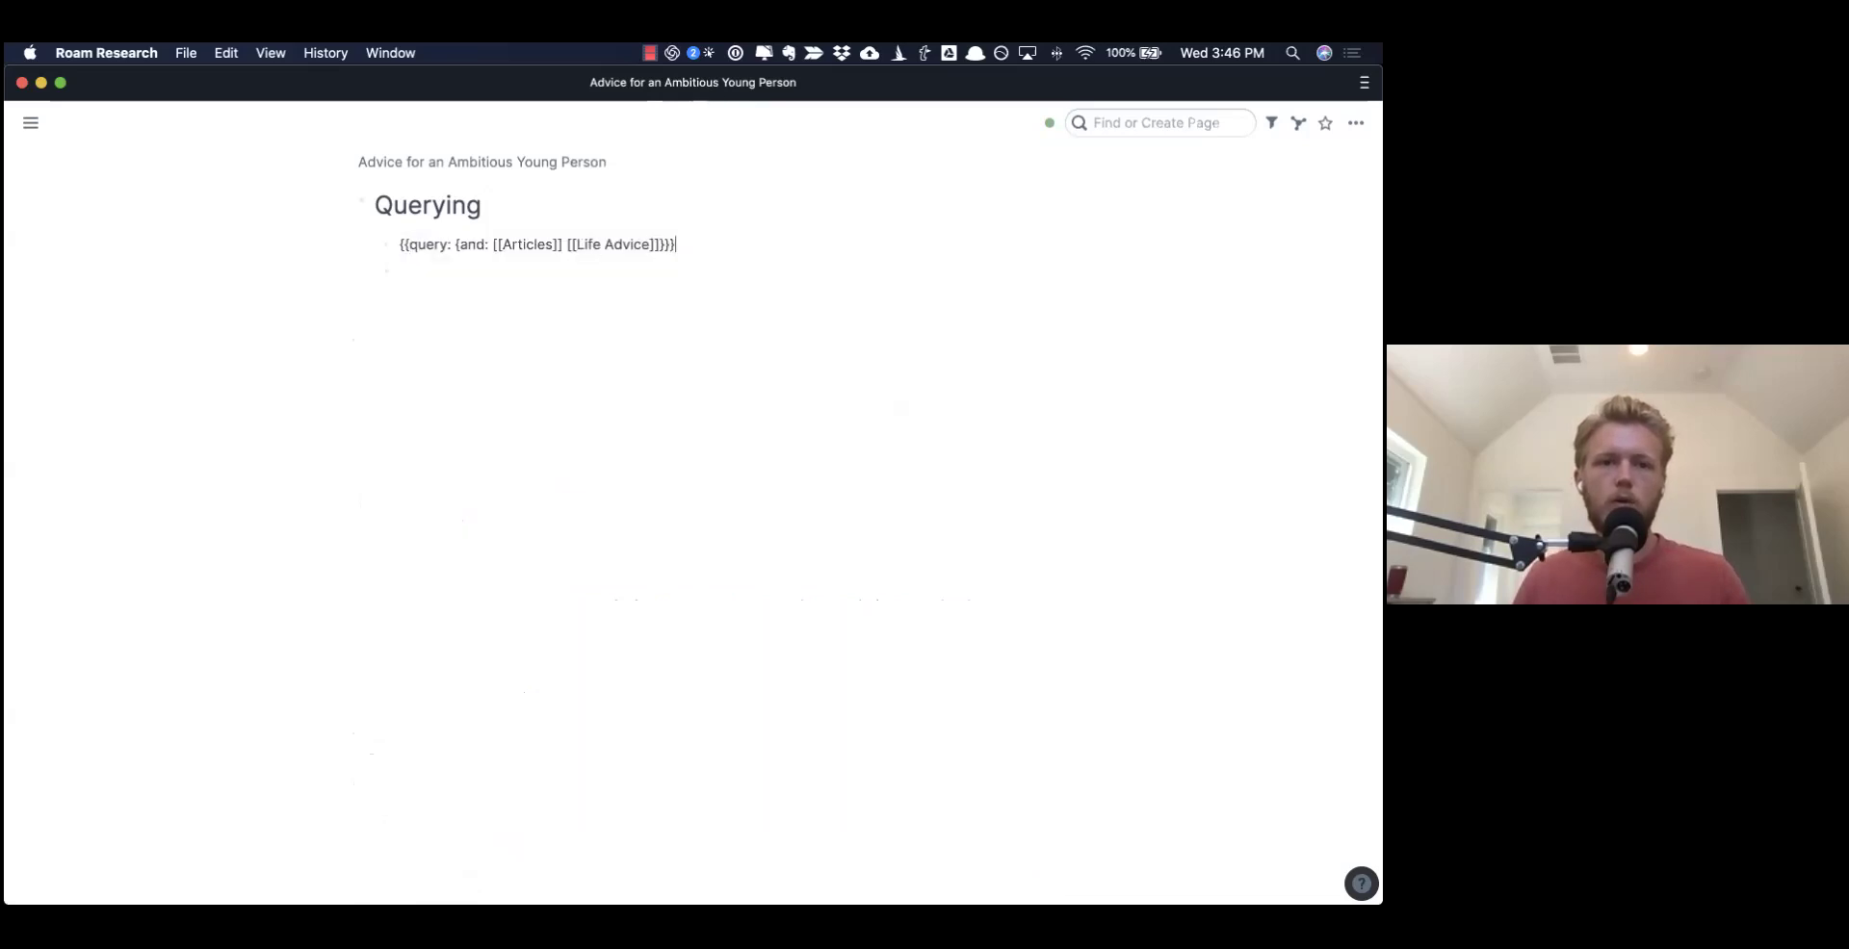
pyautogui.hotkey('alt', 'shift', 'Left')
pyautogui.hotkey('alt', 'shift', 'Left')
pyautogui.write('College')
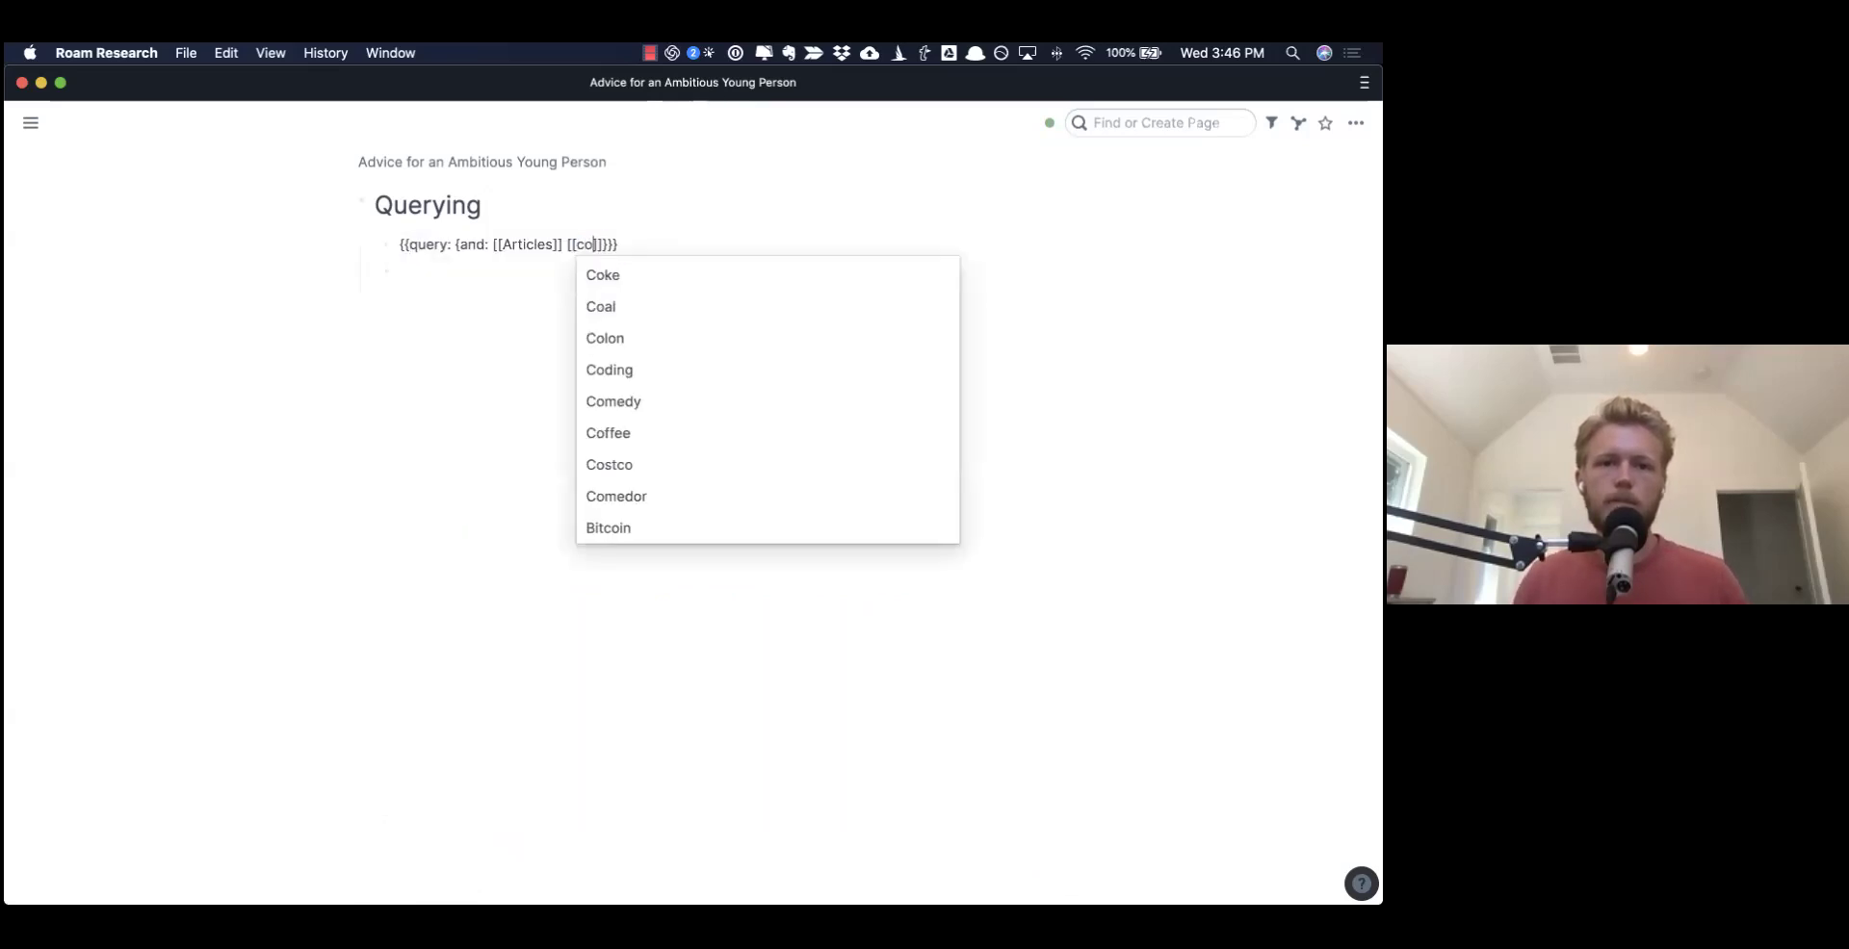
pyautogui.press('Return')
pyautogui.press('Down')
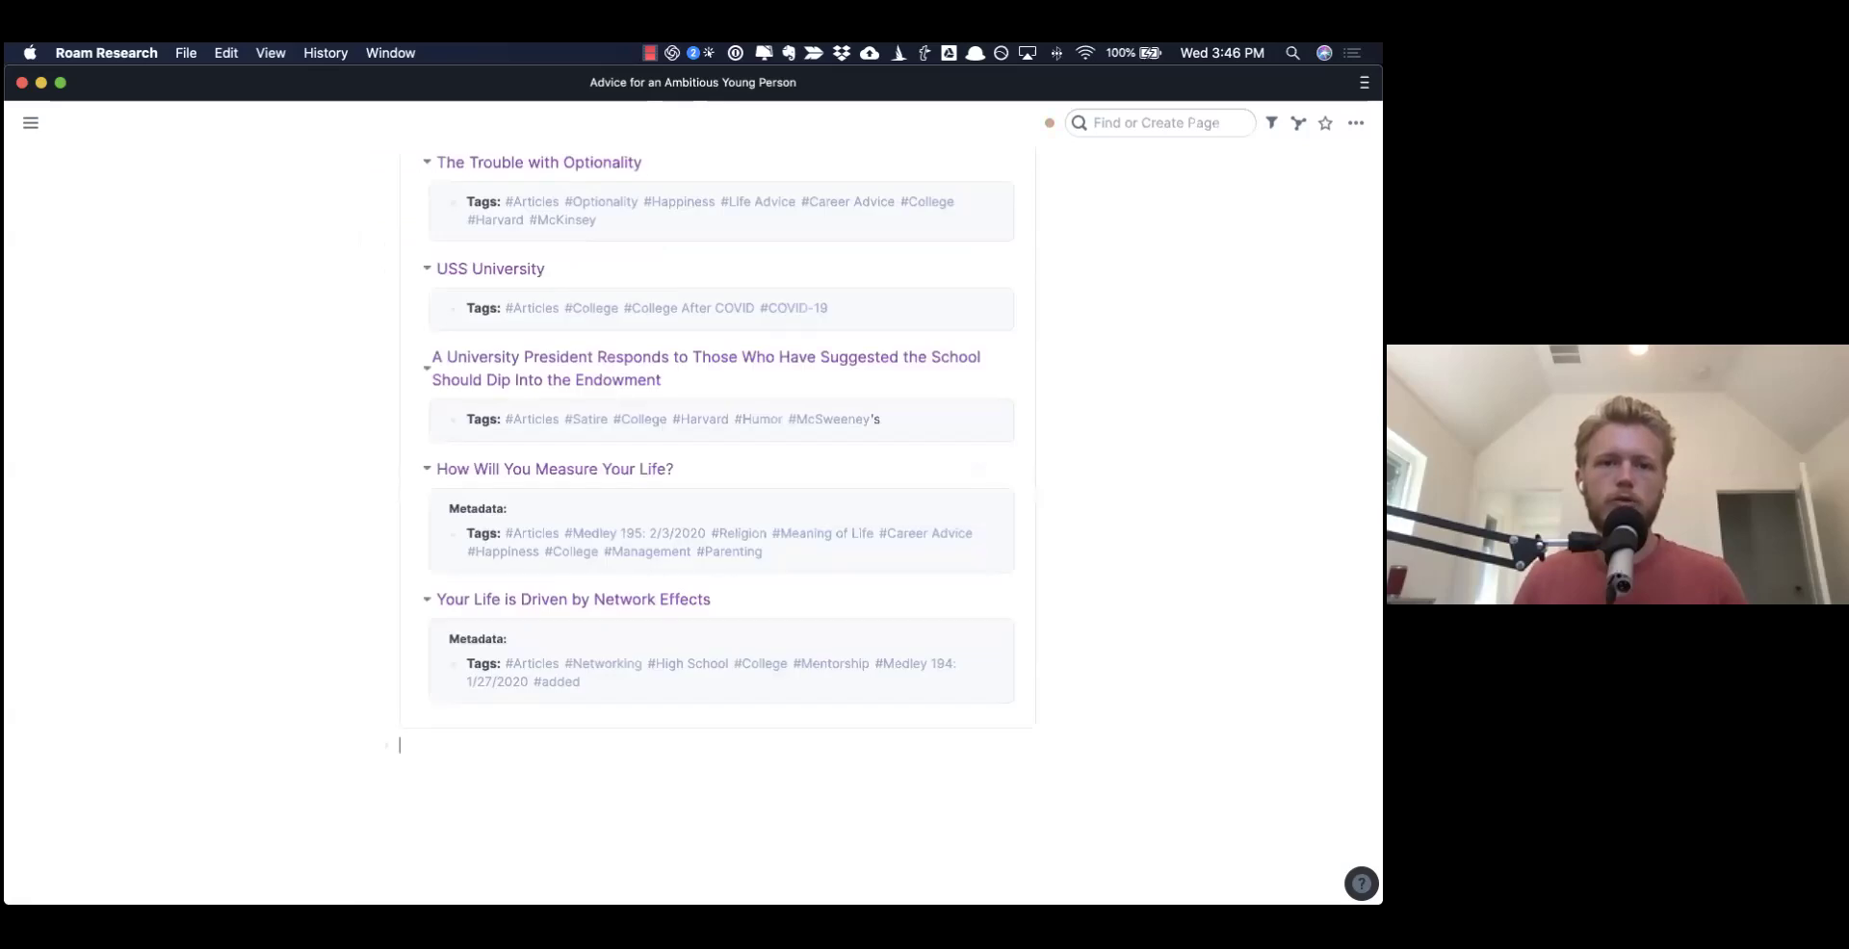
# - Open "Dear Liberal Arts Students, You Haven't Been Robbed" and "How Will You Measure Your Life?" from the query results in the sidebar
pyautogui.scroll(3, 685, 432)
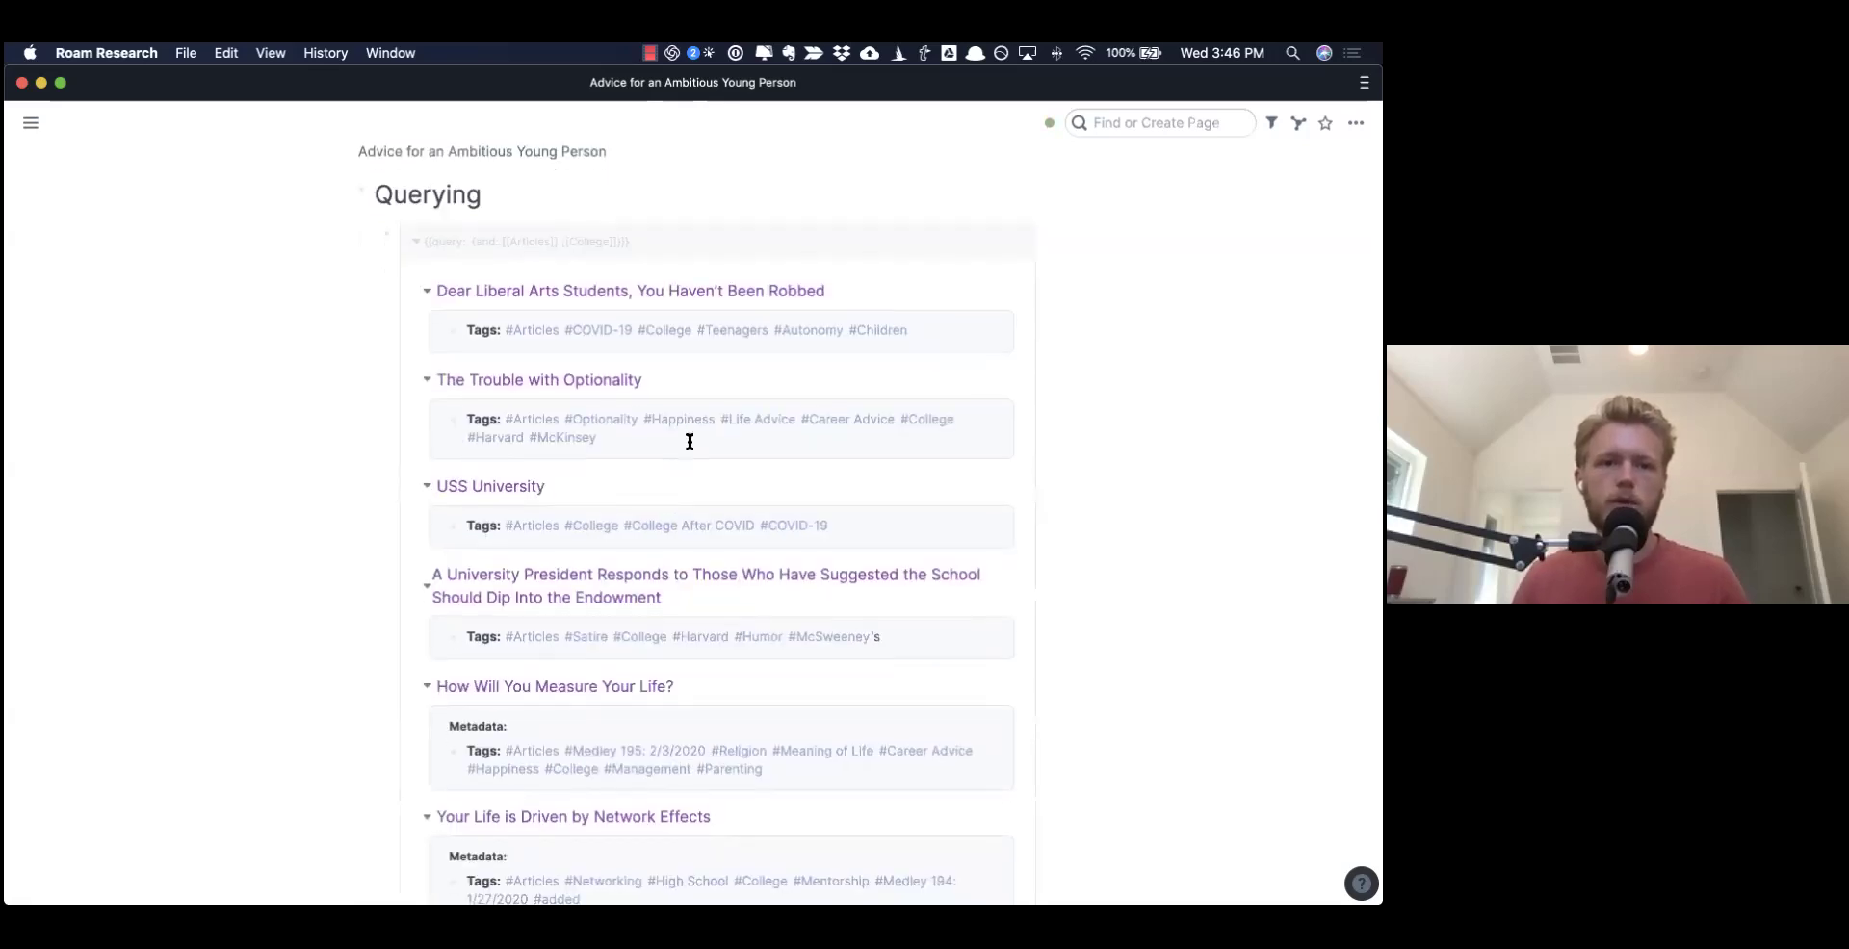
pyautogui.scroll(-3, 688, 438)
pyautogui.scroll(3, 689, 441)
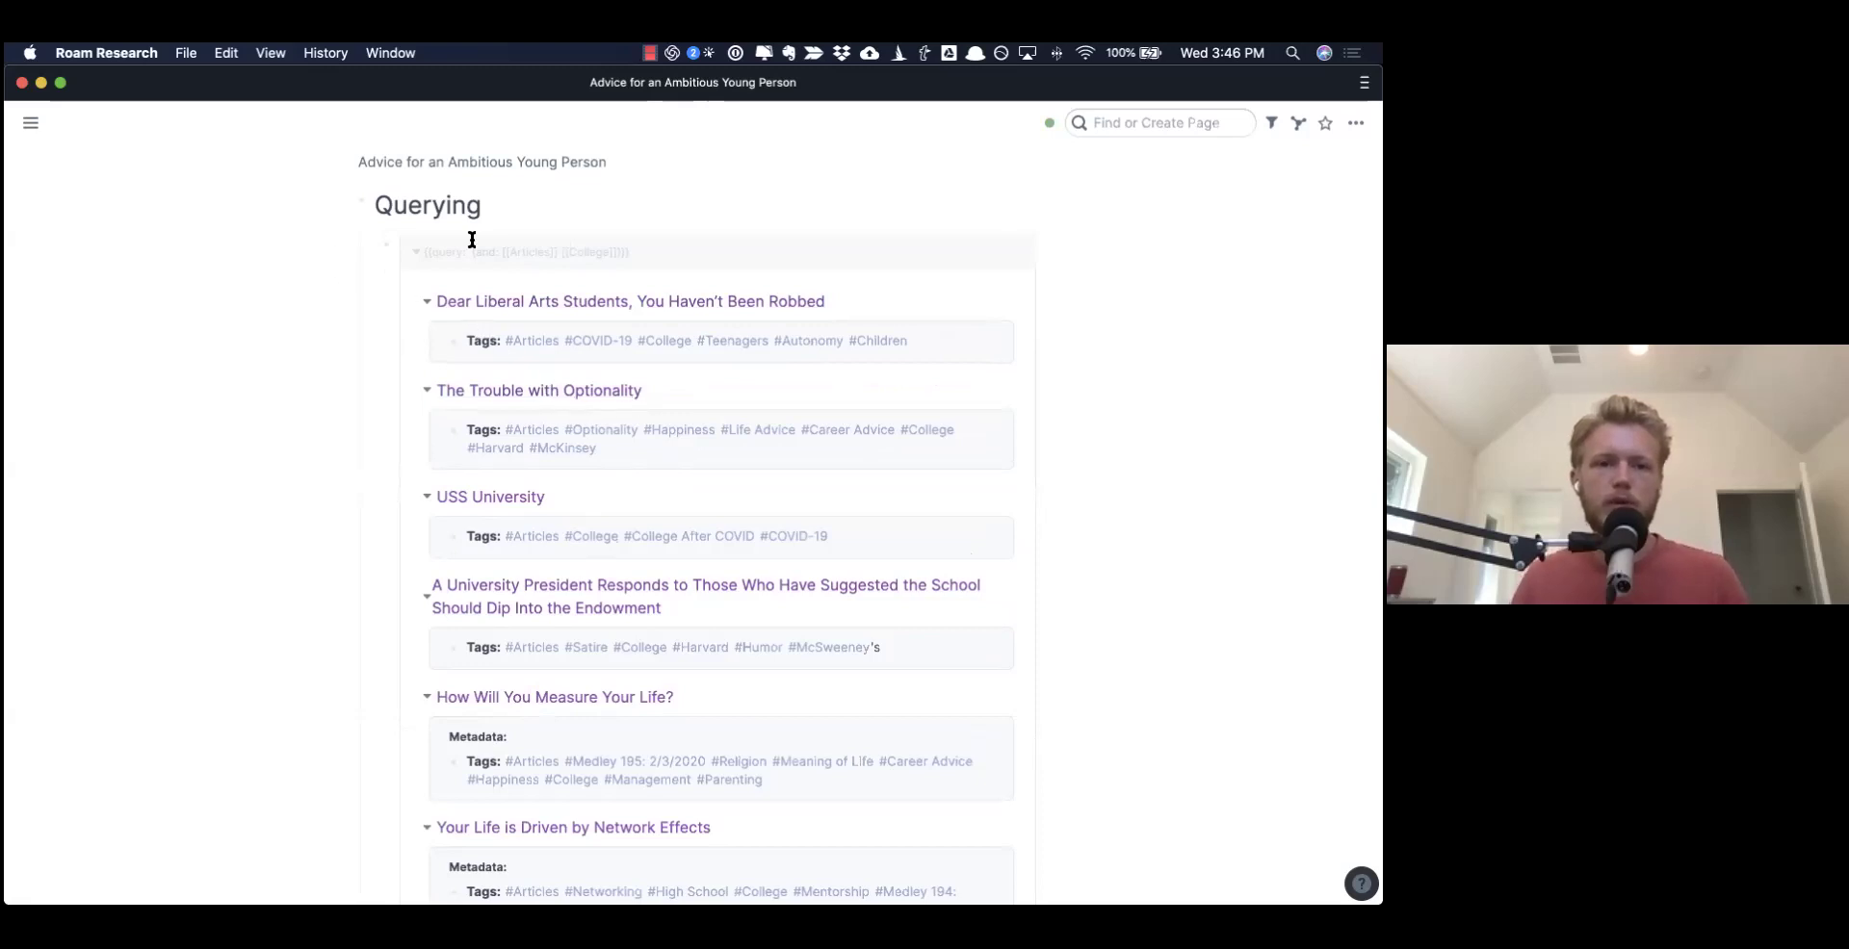
pyautogui.scroll(-3, 603, 336)
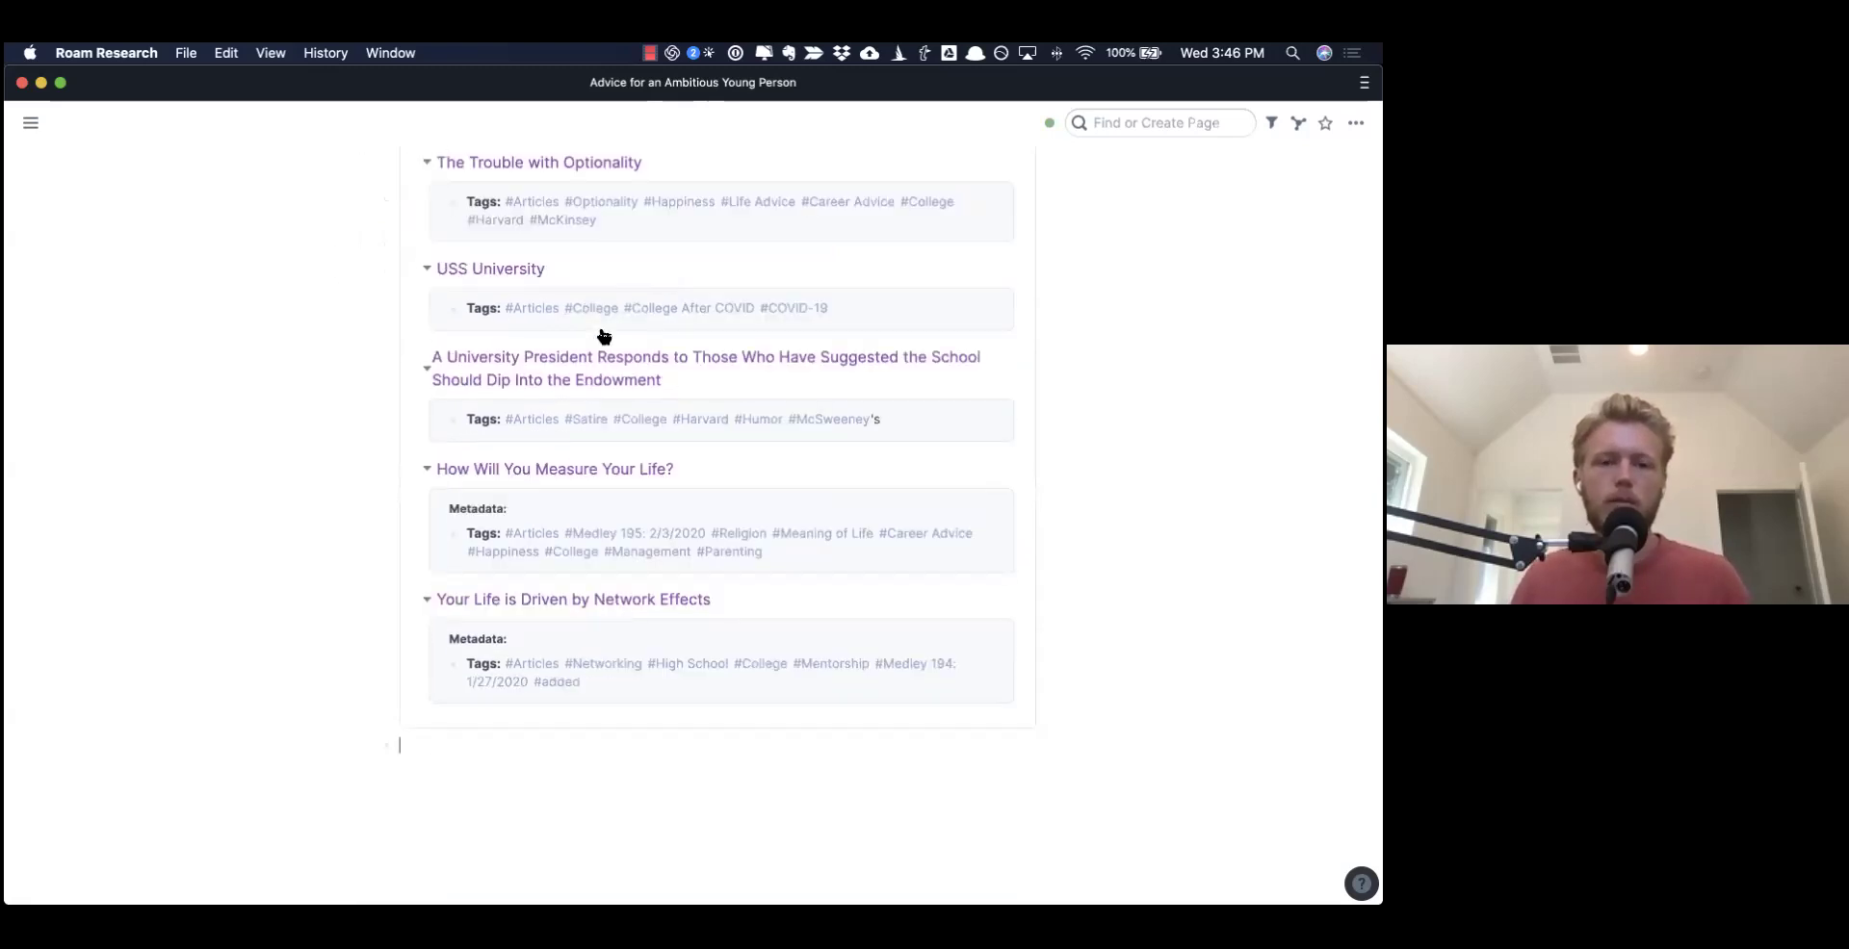
pyautogui.scroll(3, 603, 336)
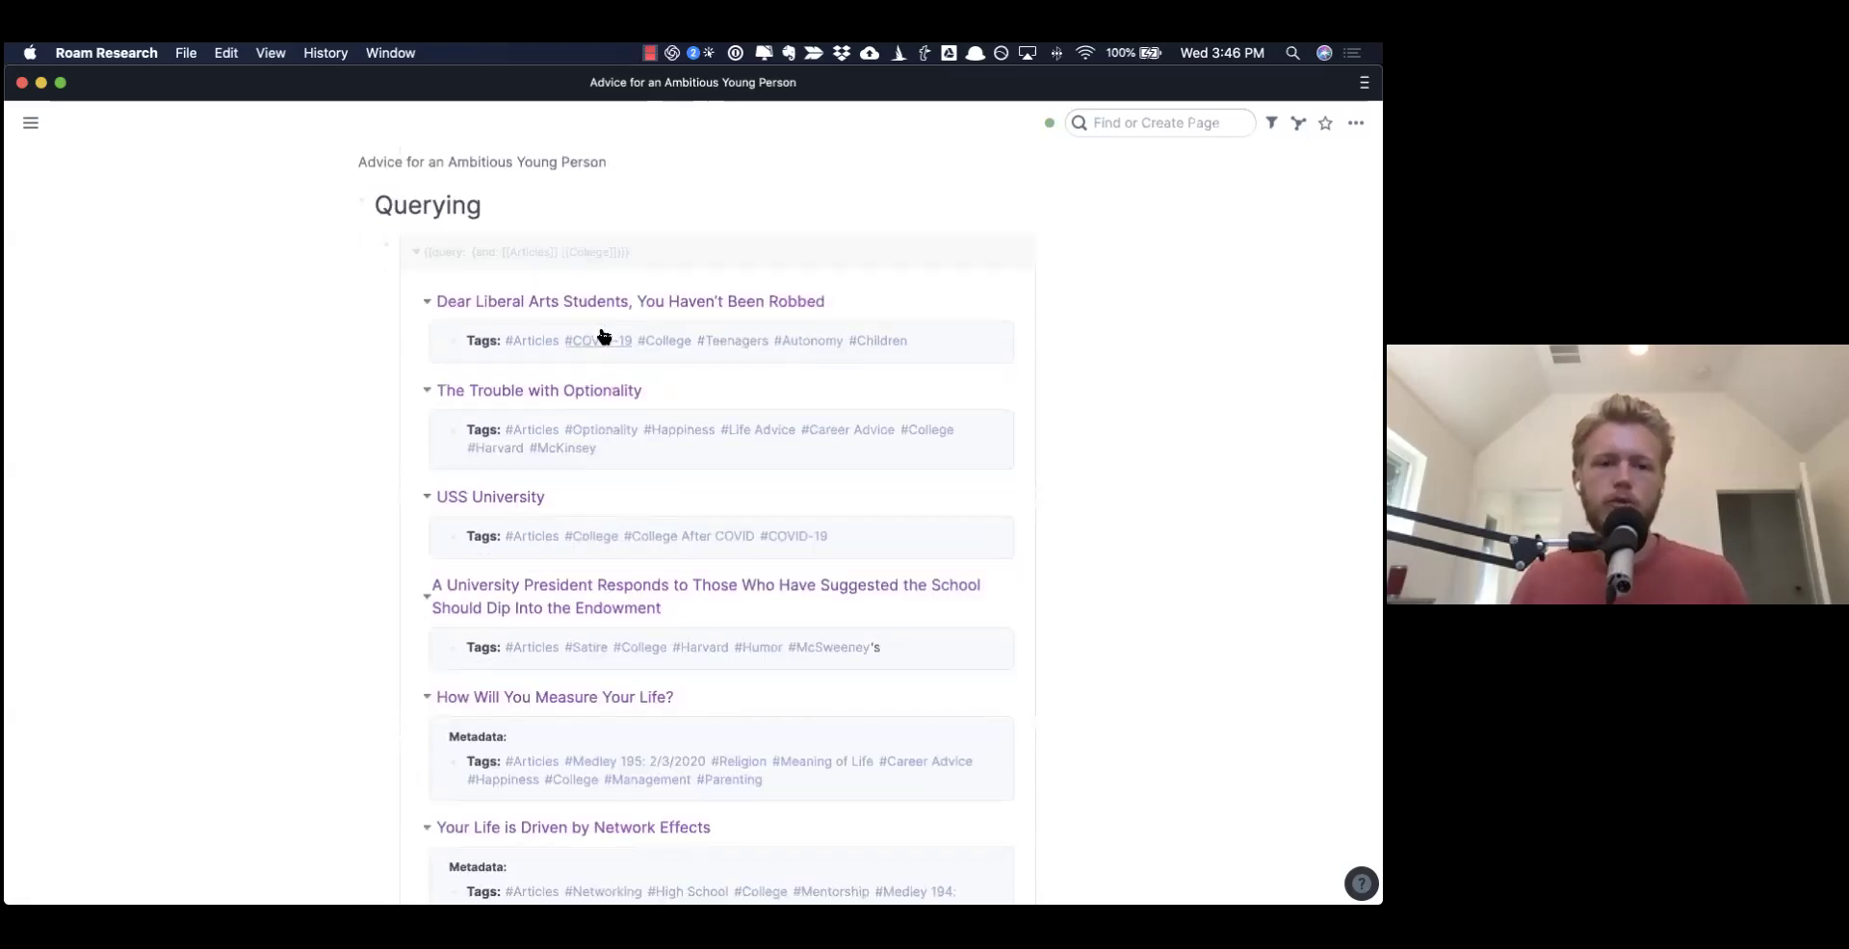
pyautogui.keyDown('shift'); pyautogui.click(543, 305); pyautogui.keyUp('shift')
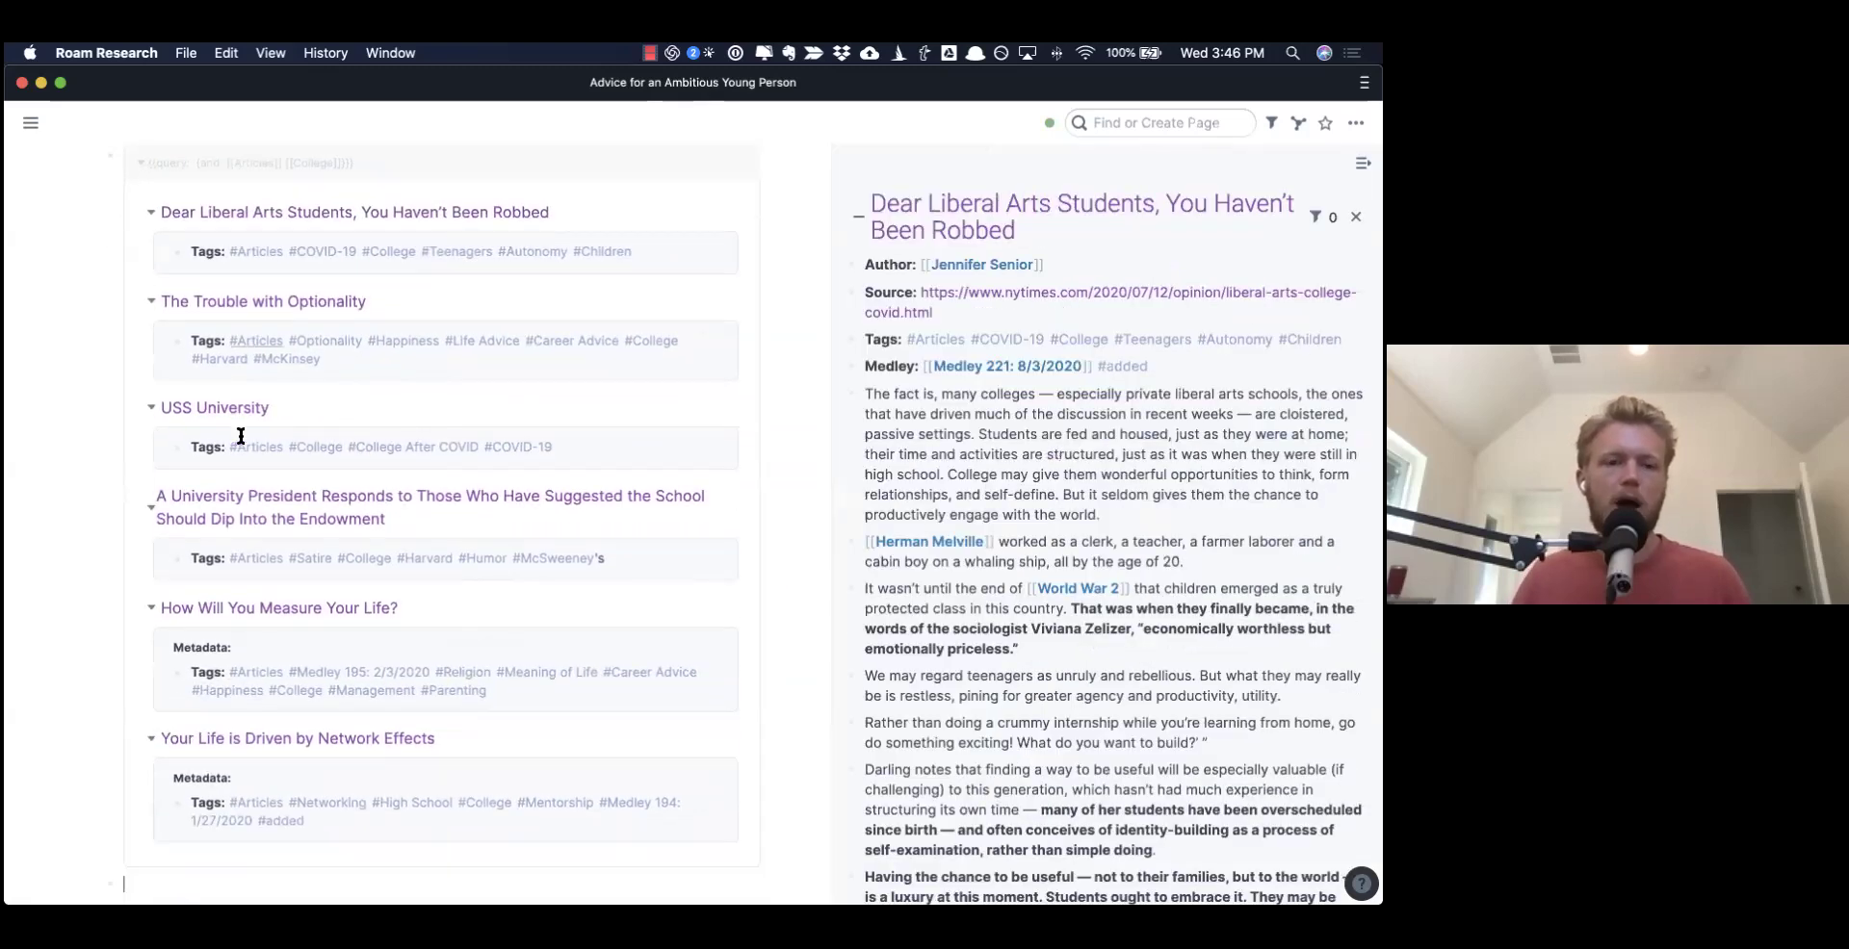
pyautogui.keyDown('shift'); pyautogui.click(284, 609); pyautogui.keyUp('shift')
# - Return to the full Advice page, collapse its Querying block and read the draft alongside the two sidebar articles
pyautogui.click(211, 173)
pyautogui.click(68, 303)
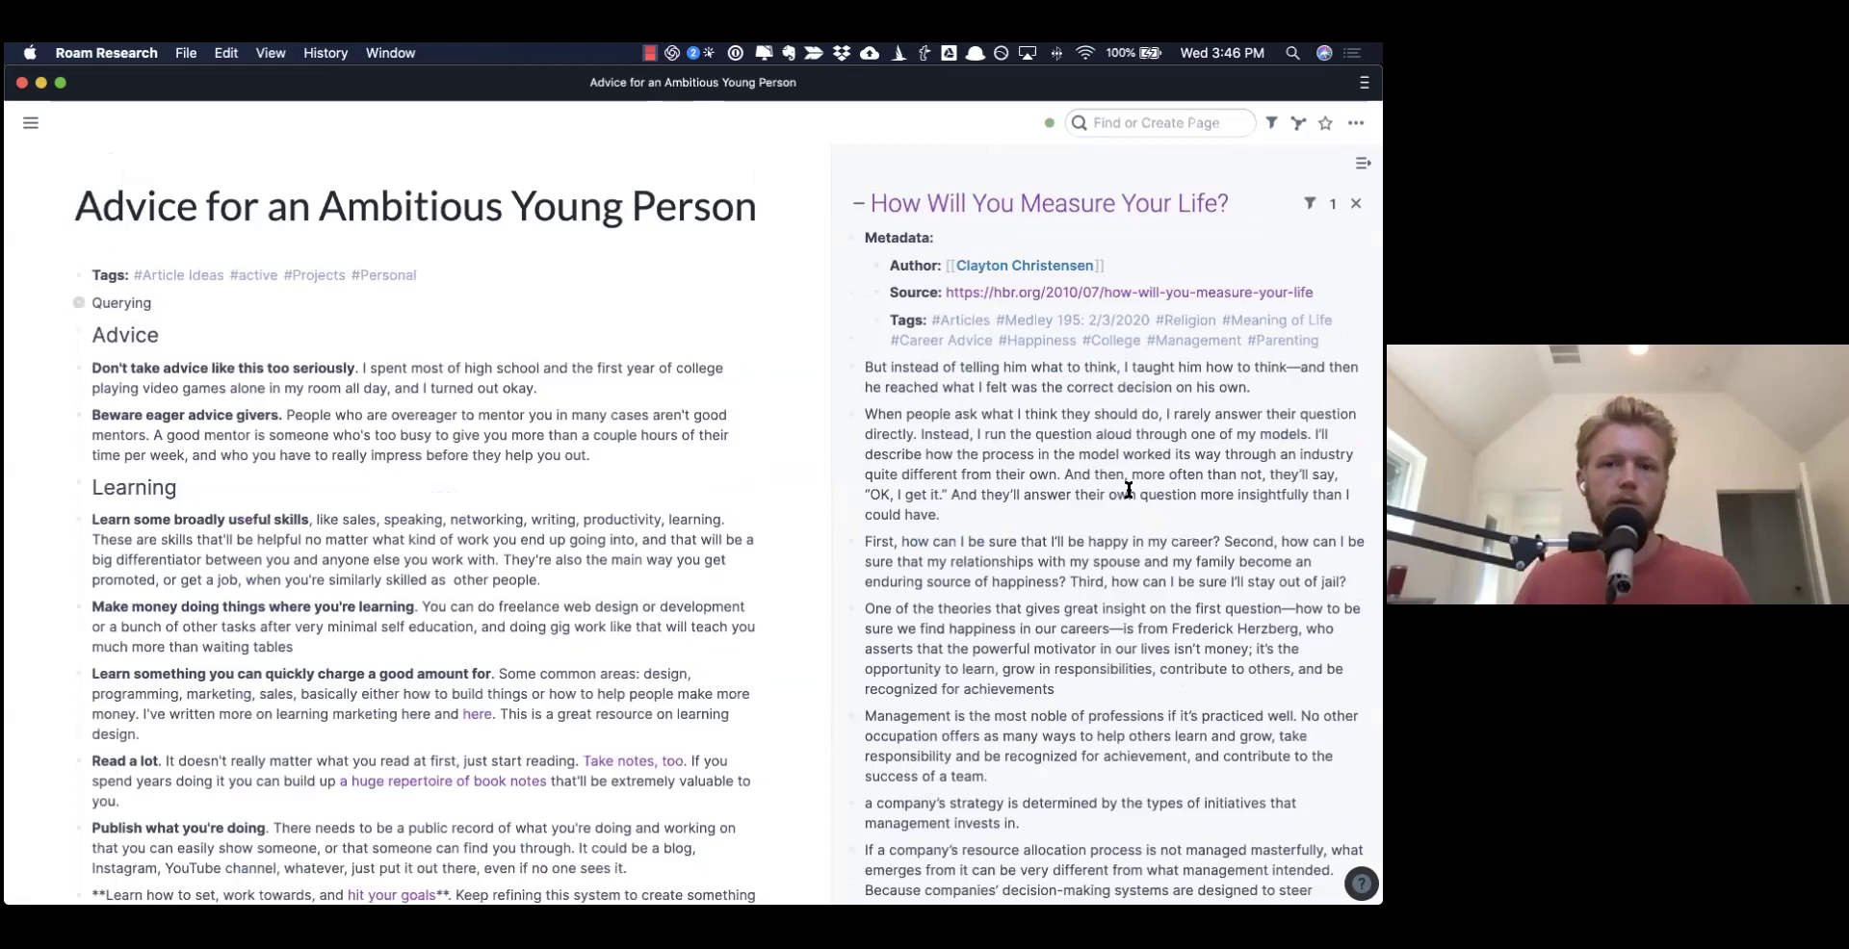
pyautogui.scroll(-2, 1128, 489)
pyautogui.scroll(-1, 391, 432)
pyautogui.scroll(-2, 391, 432)
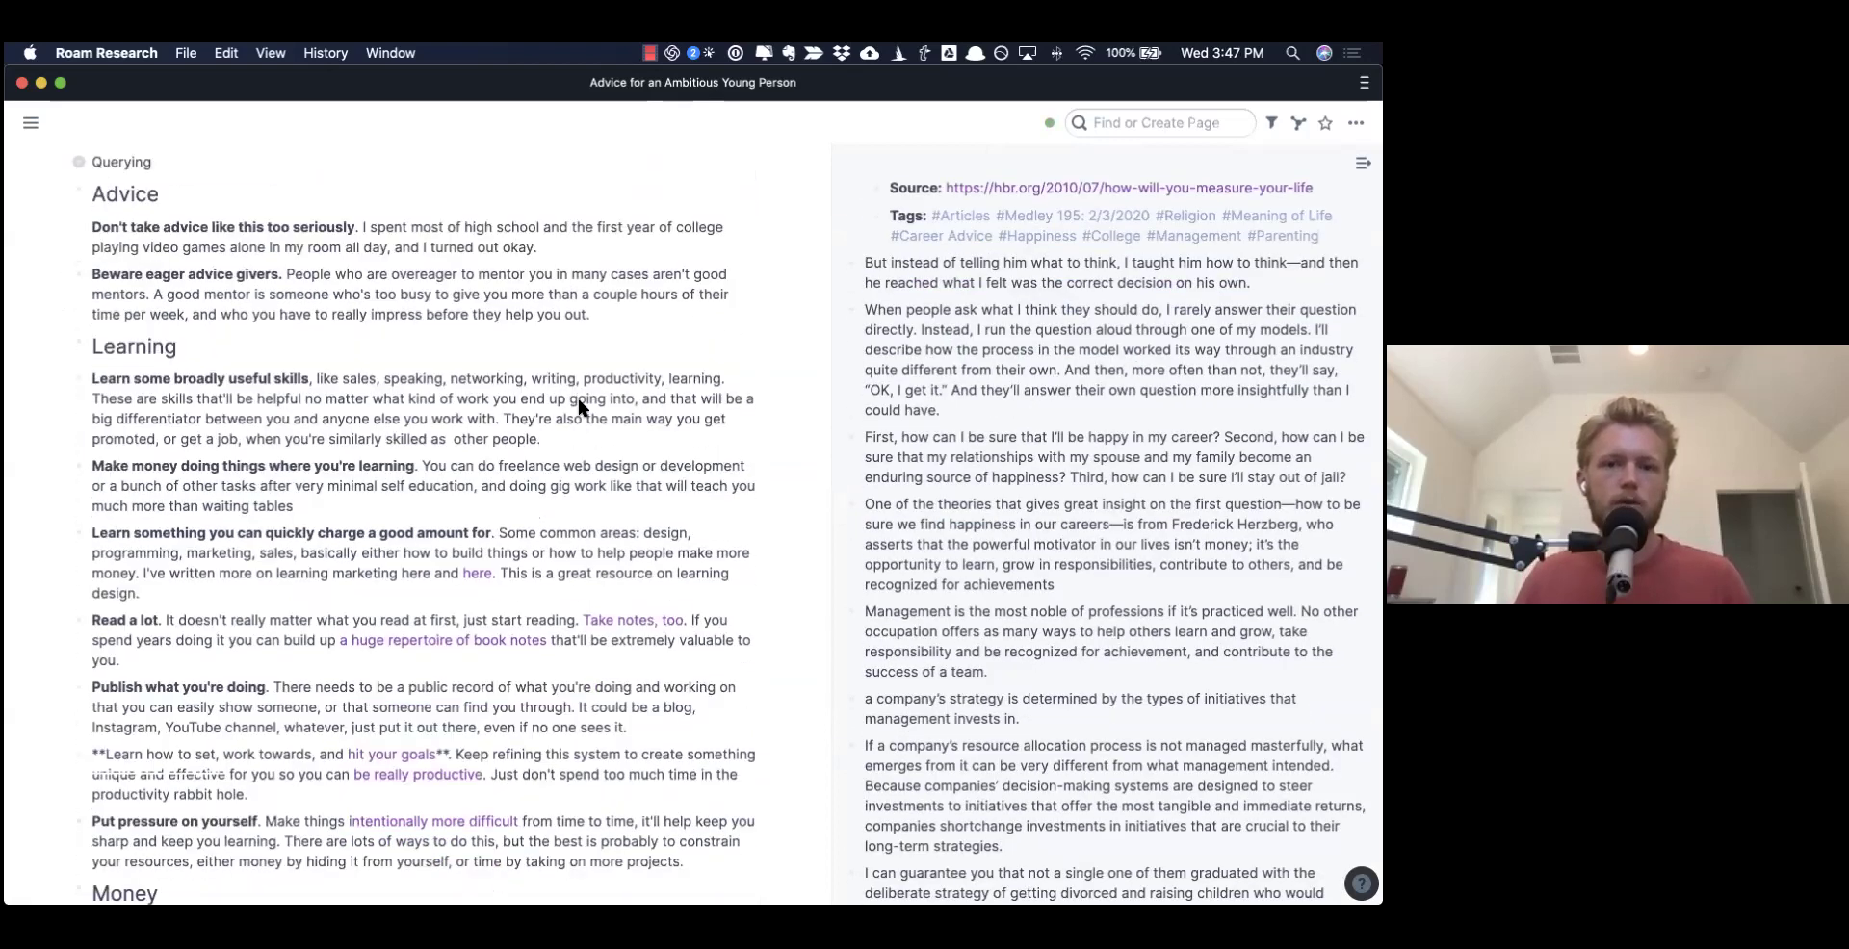
pyautogui.scroll(2, 987, 409)
pyautogui.scroll(-6, 987, 409)
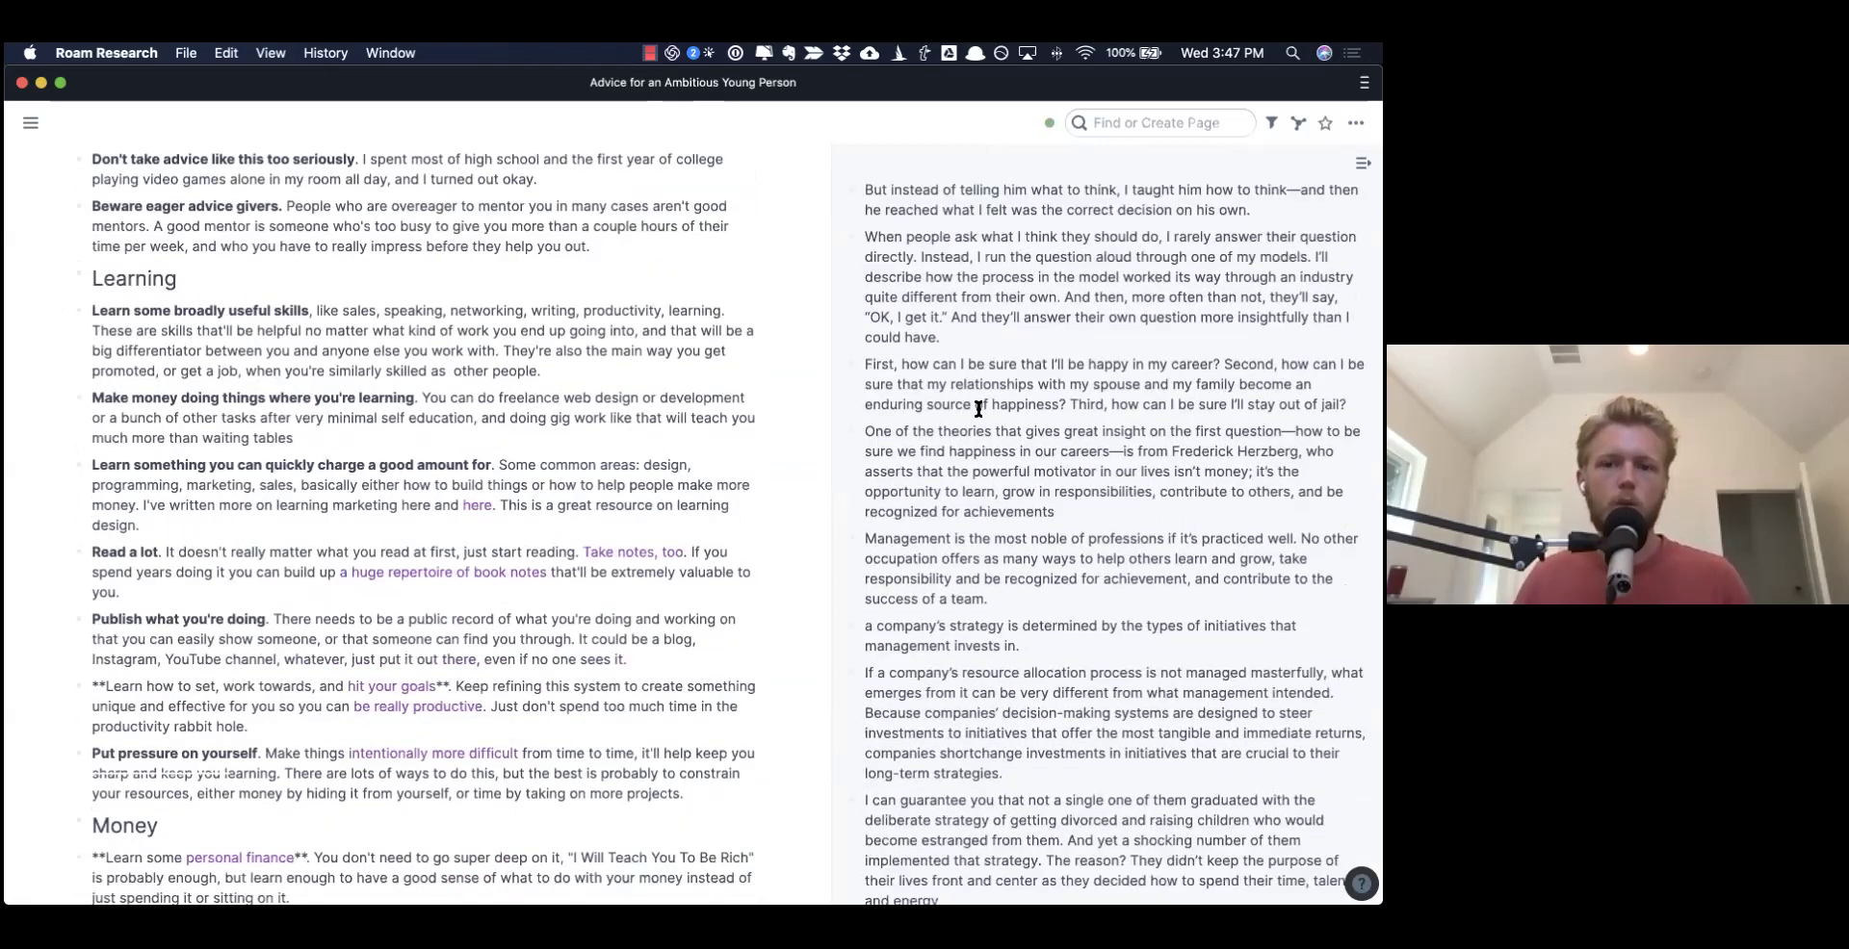
pyautogui.scroll(-15, 984, 409)
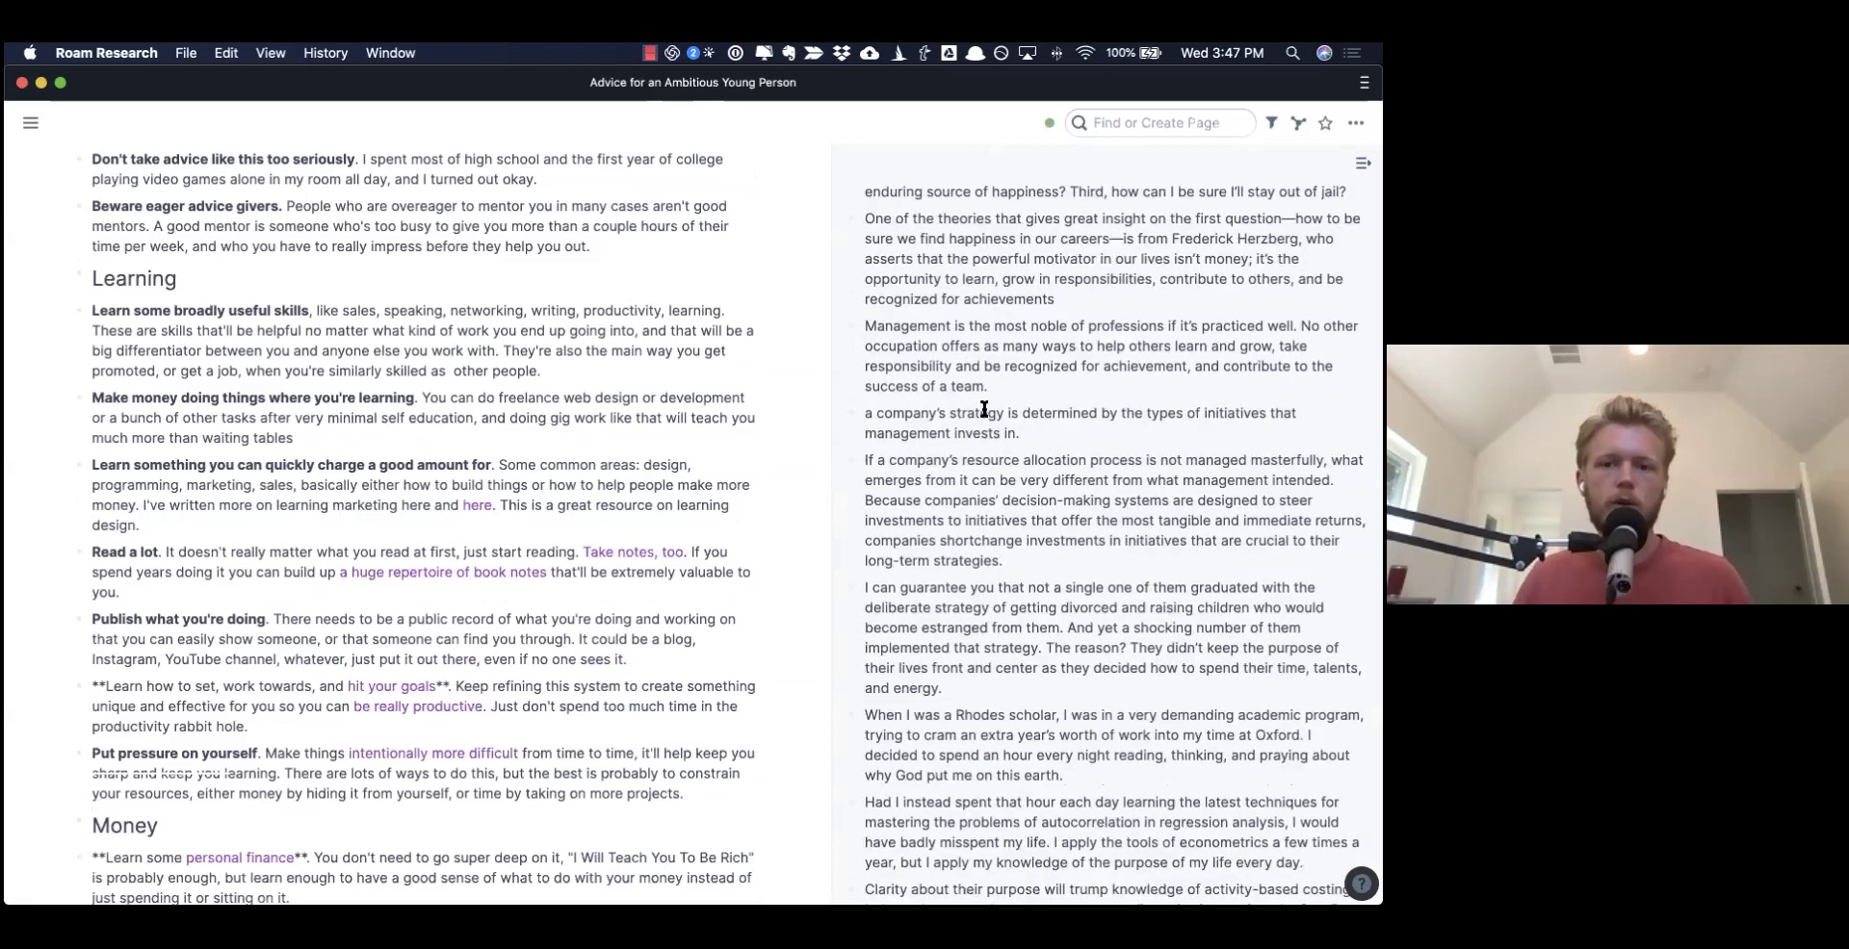
pyautogui.scroll(-6, 987, 416)
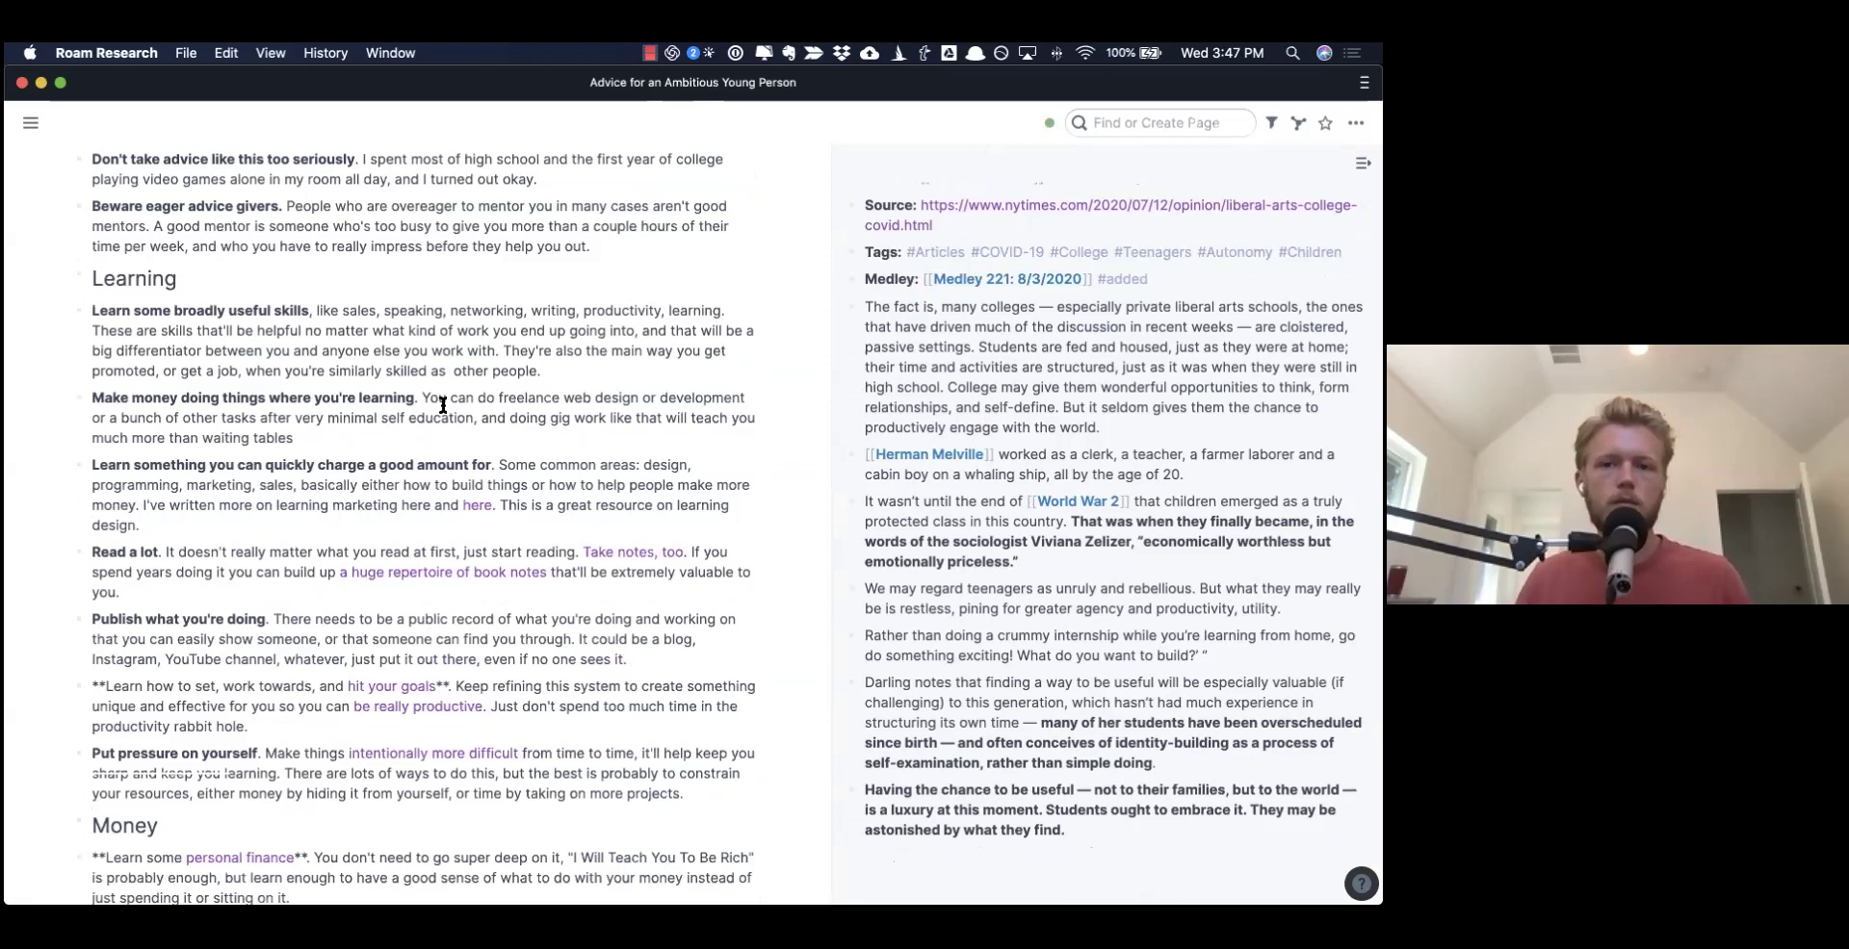
pyautogui.scroll(3, 438, 414)
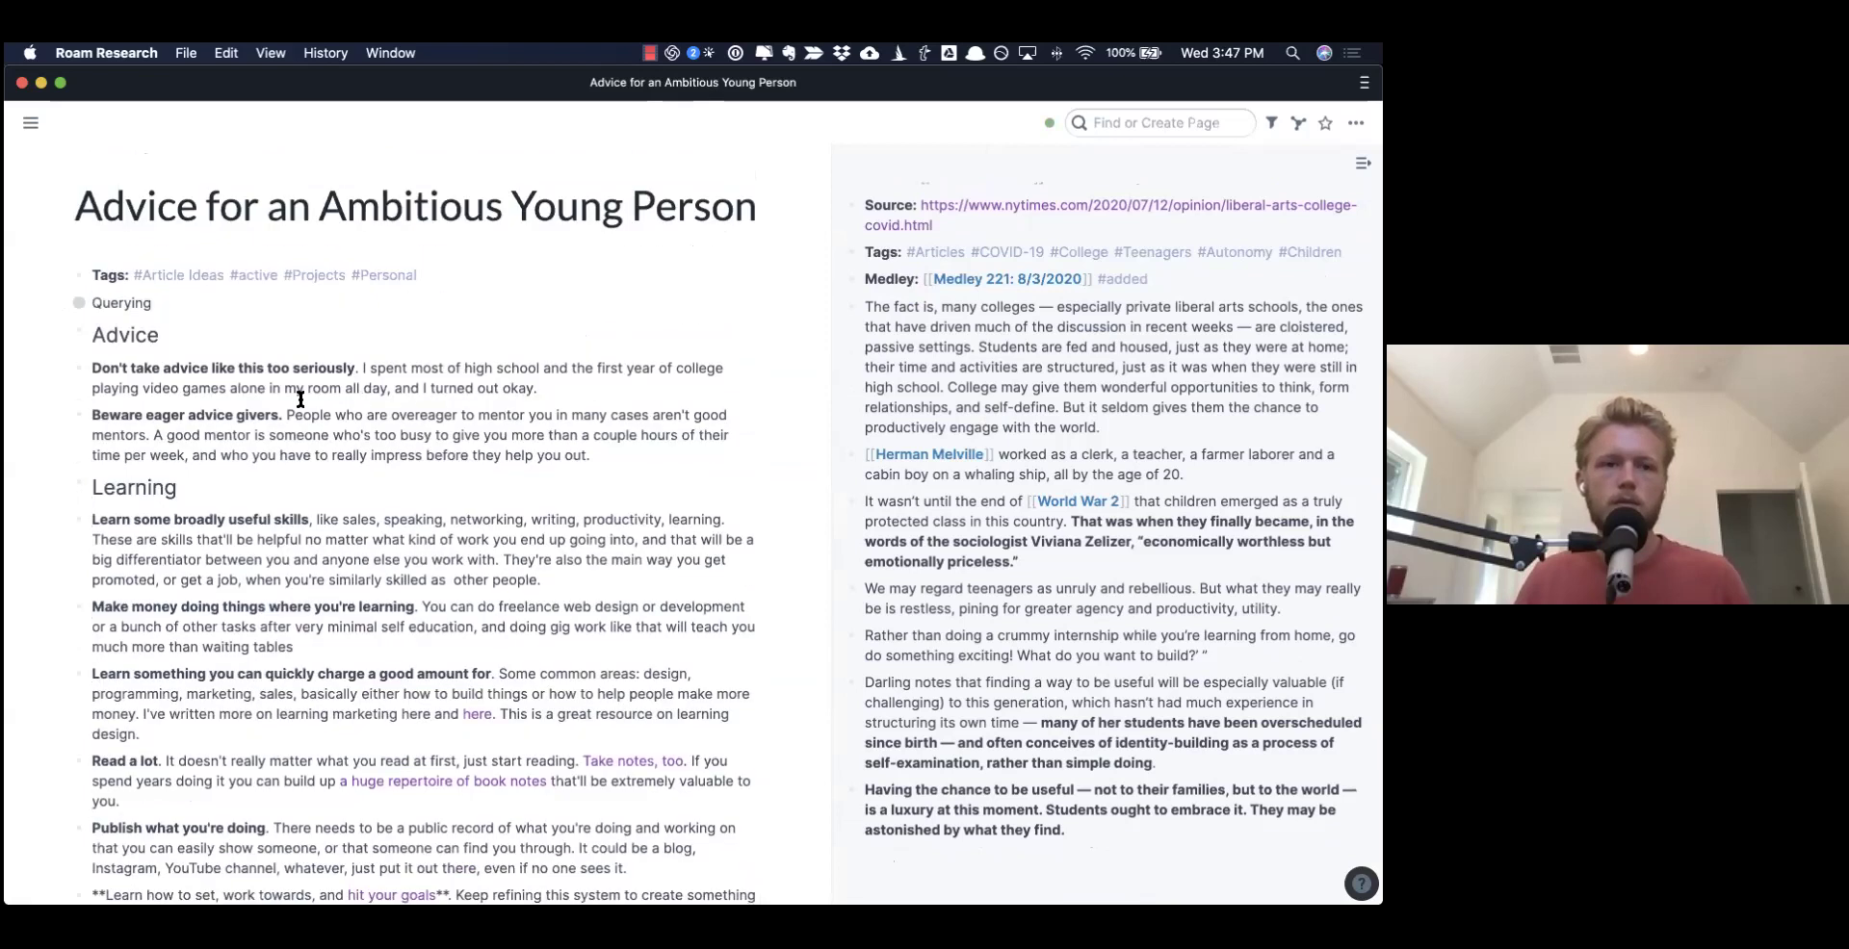
# - Expand and focus on the Querying block, and close both articles in the sidebar
pyautogui.click(64, 303)
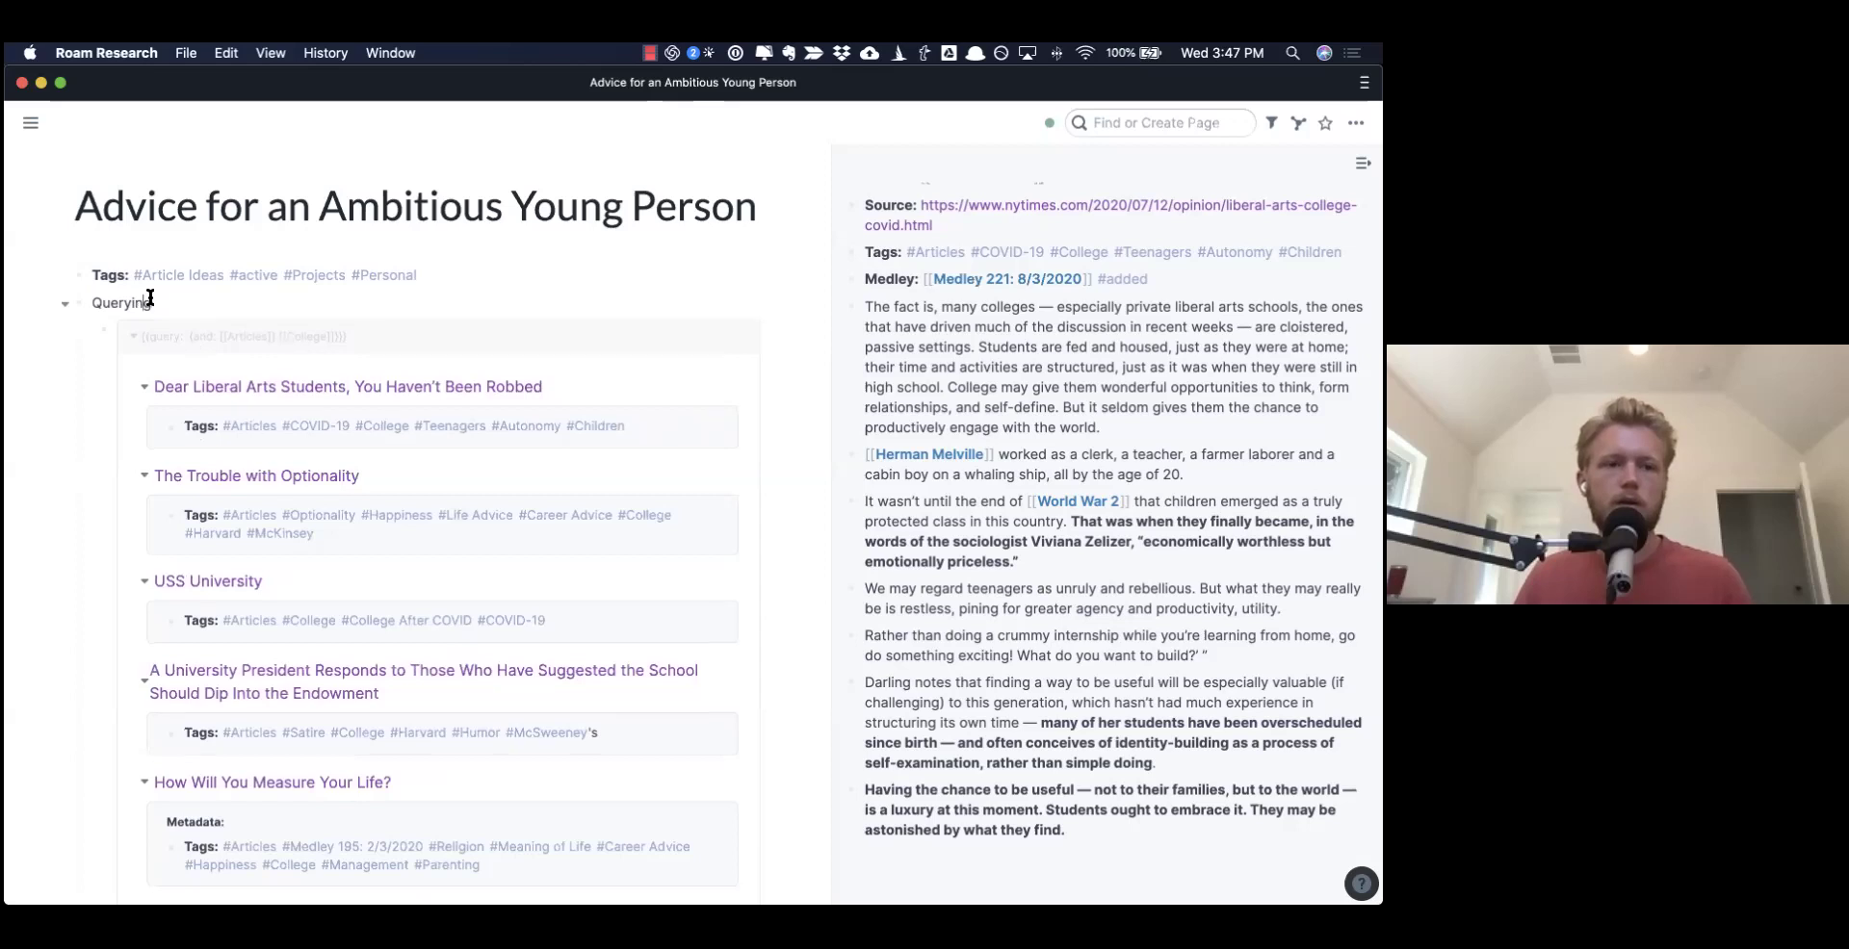
pyautogui.press('super+period')
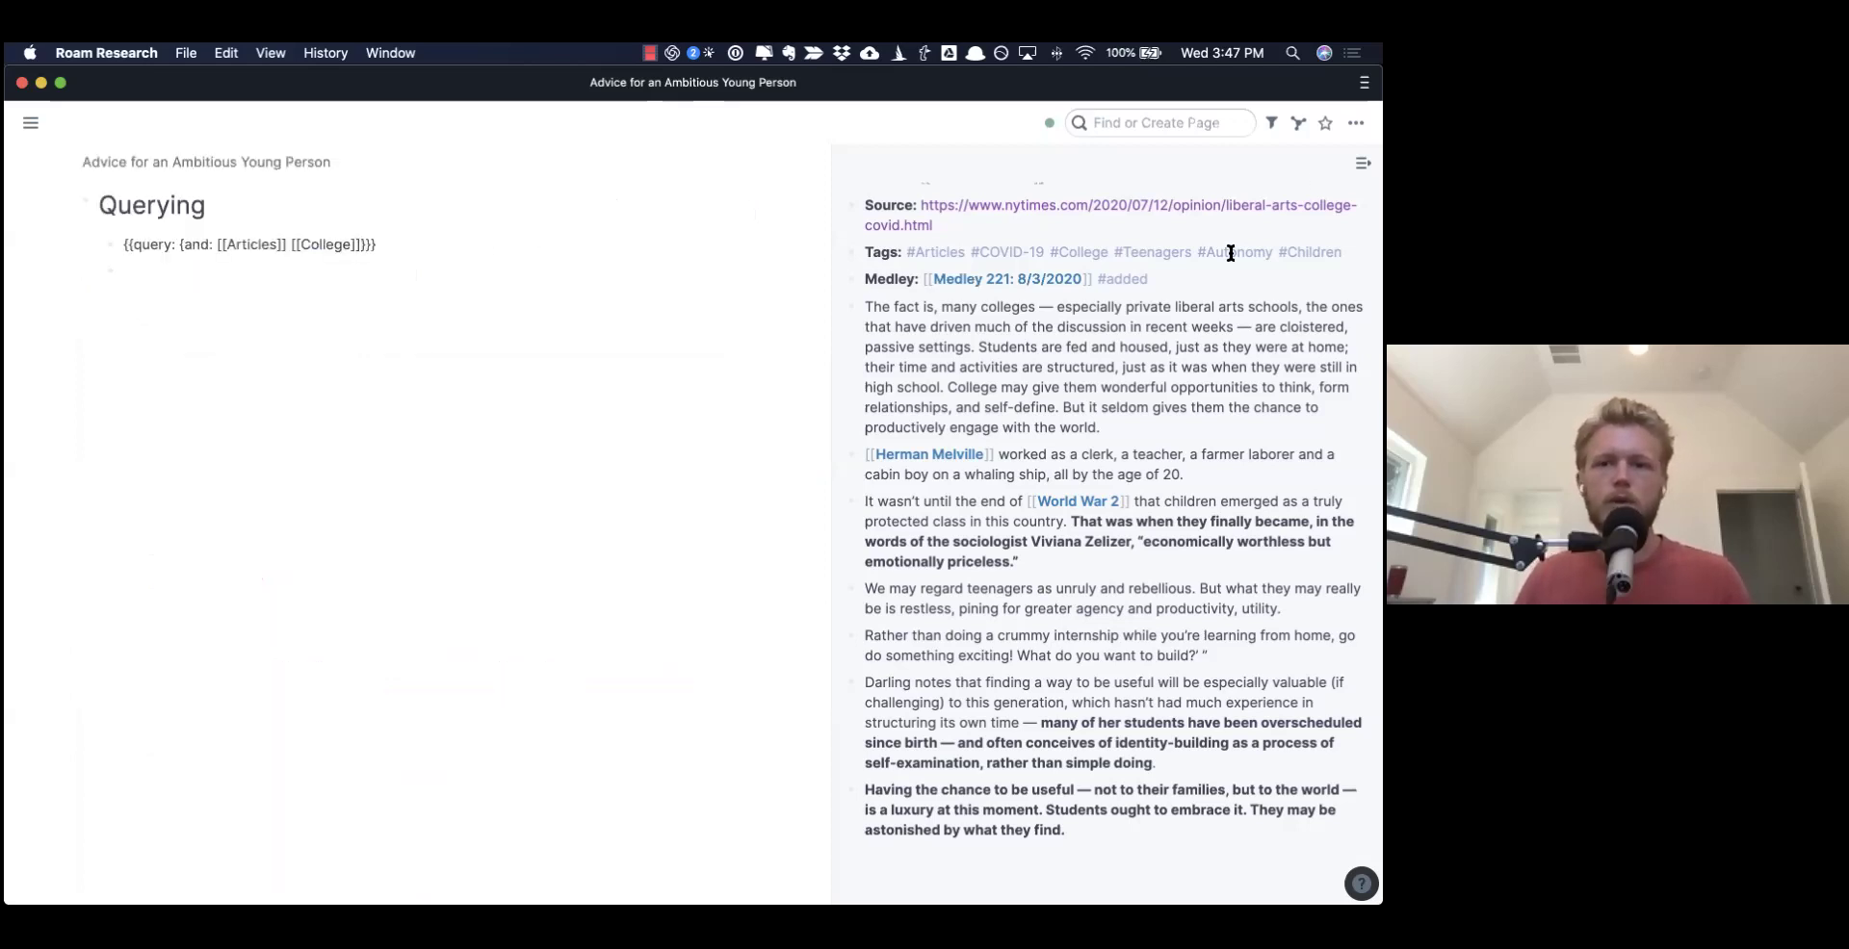
pyautogui.scroll(15, 1312, 308)
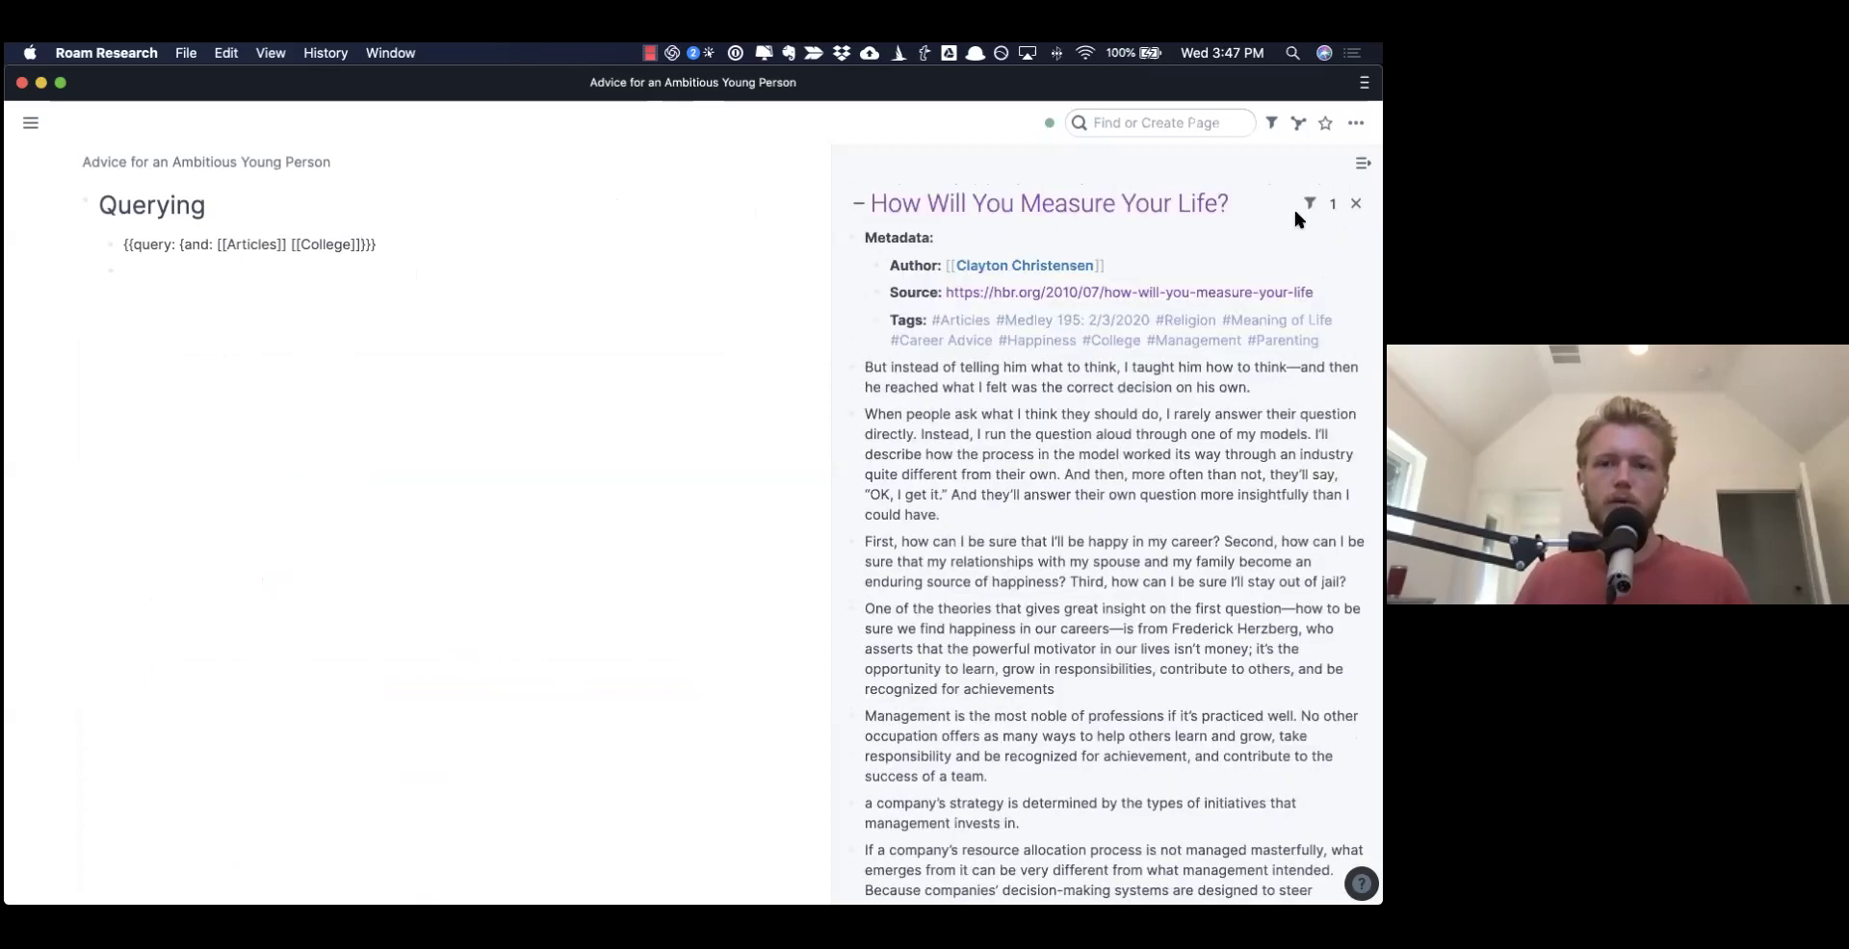
pyautogui.click(1355, 203)
pyautogui.click(1354, 216)
# - Add the clause {not: [[Happiness]]} after the and clause of the articles query and render it
pyautogui.click(669, 241)
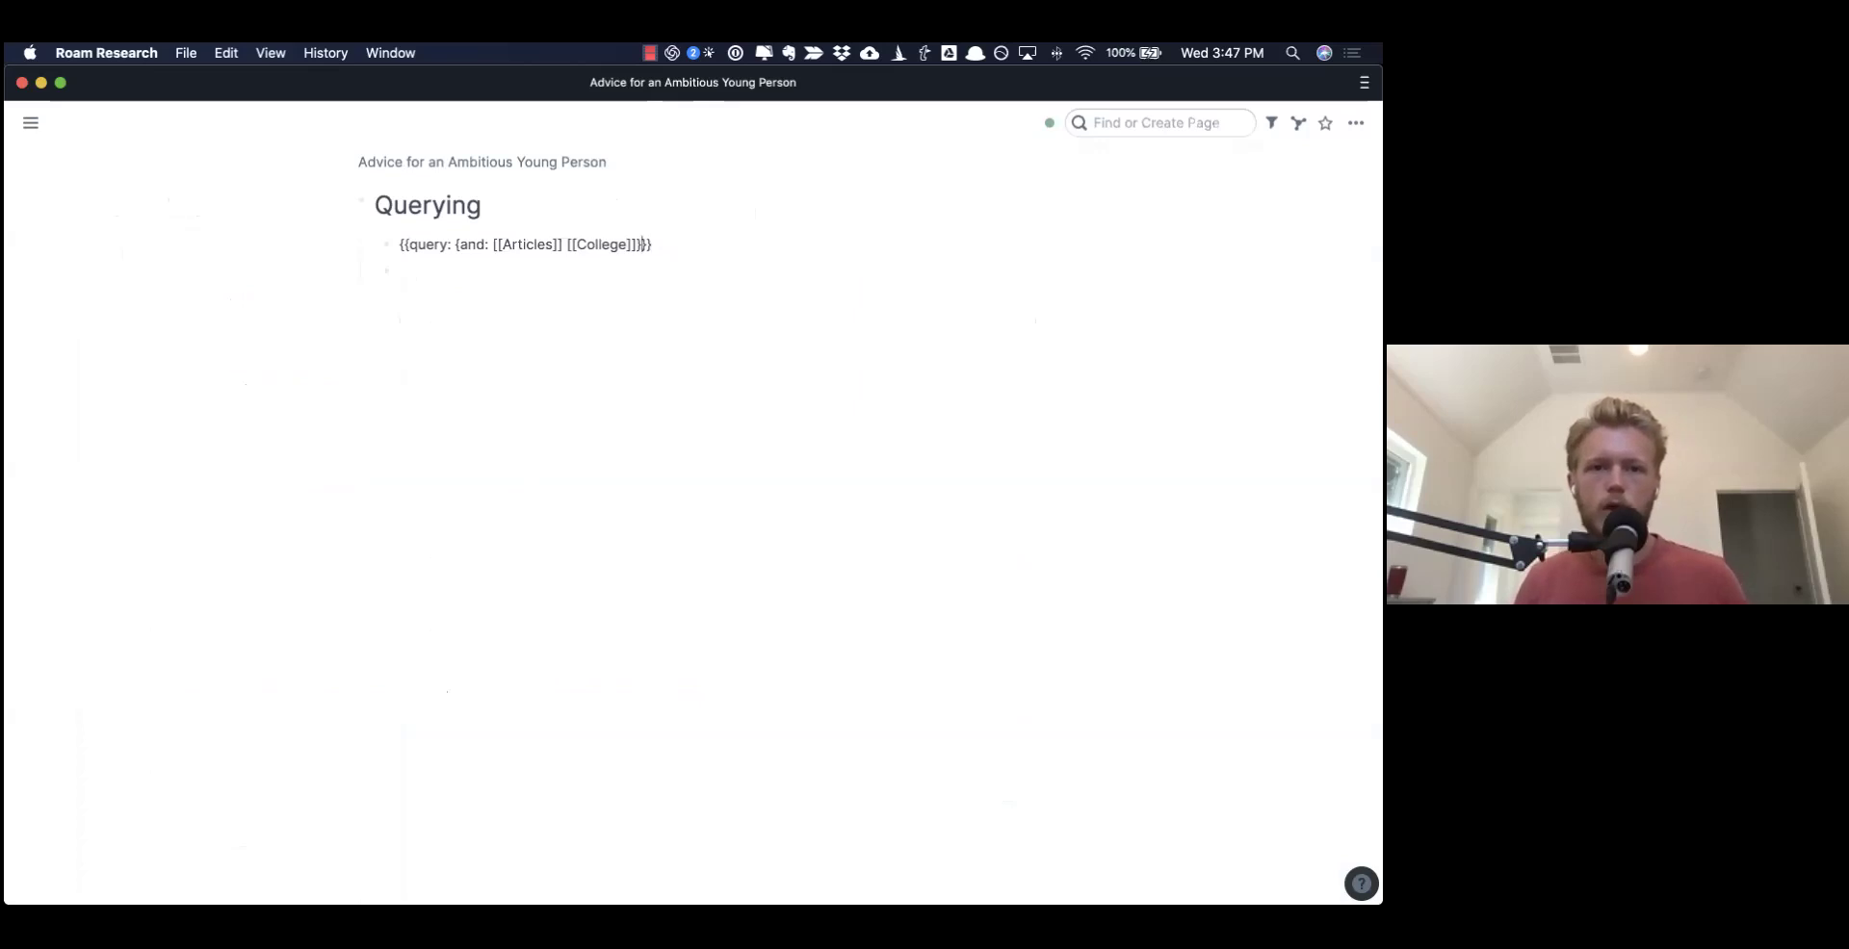
pyautogui.write('{not: ')
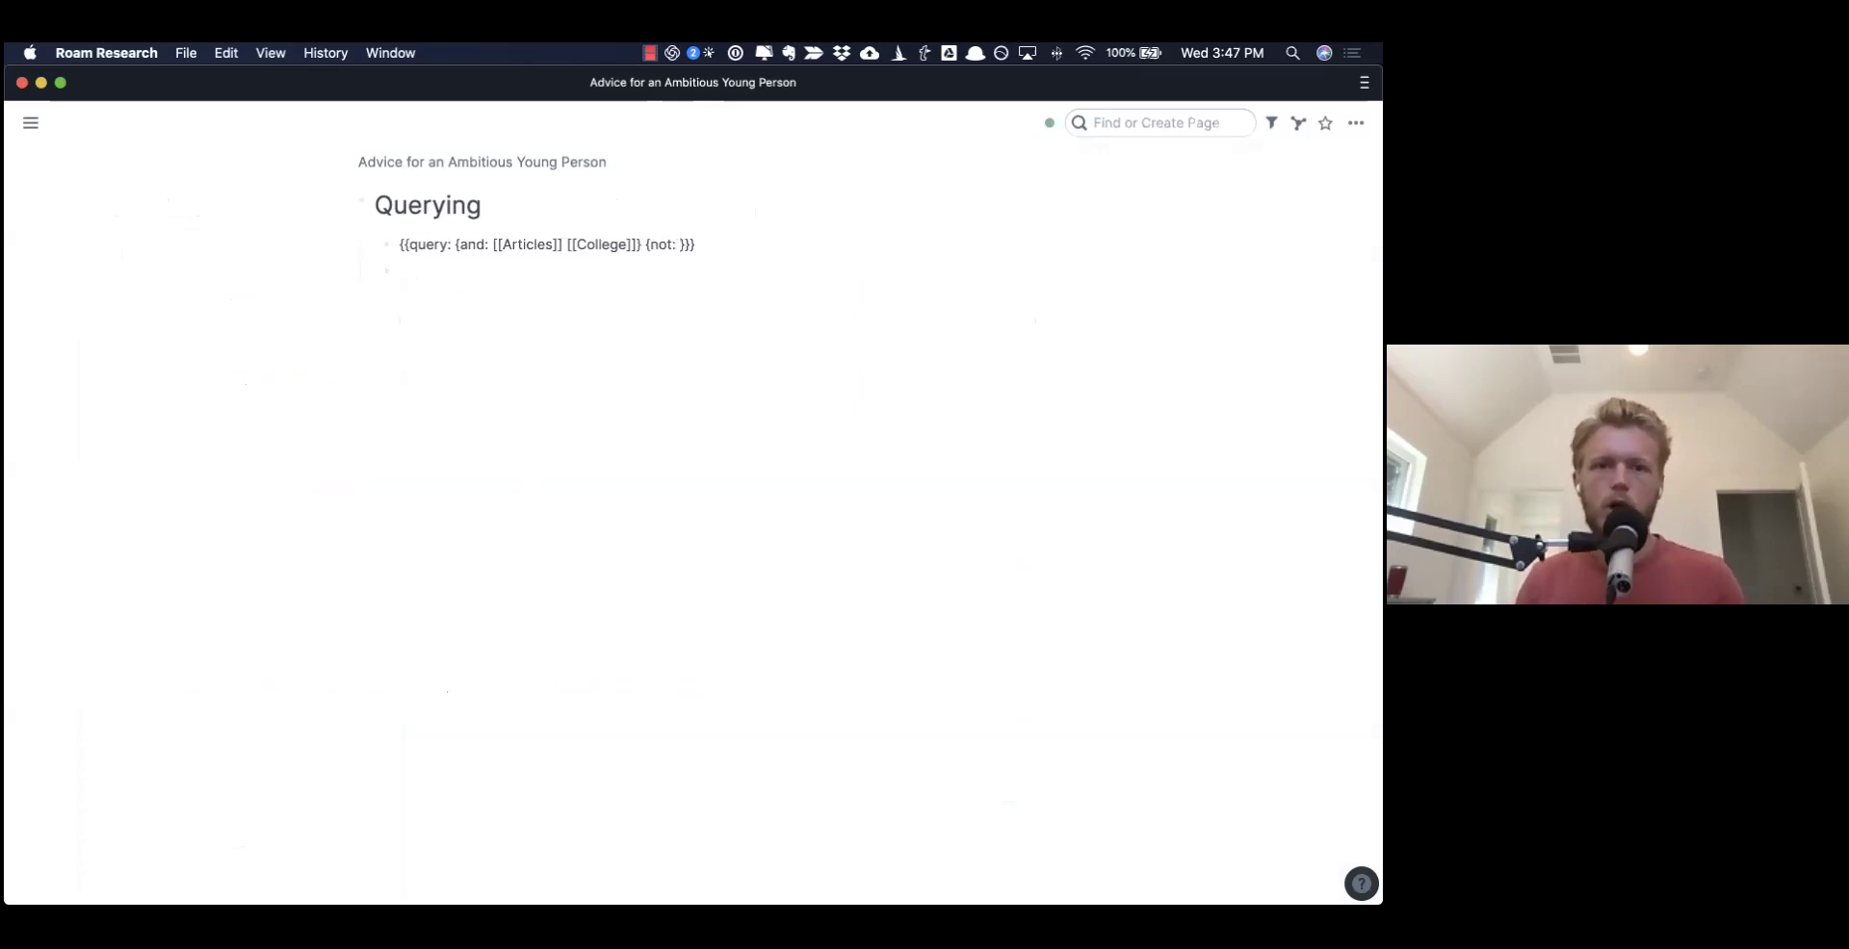
pyautogui.write('[[Hapin')
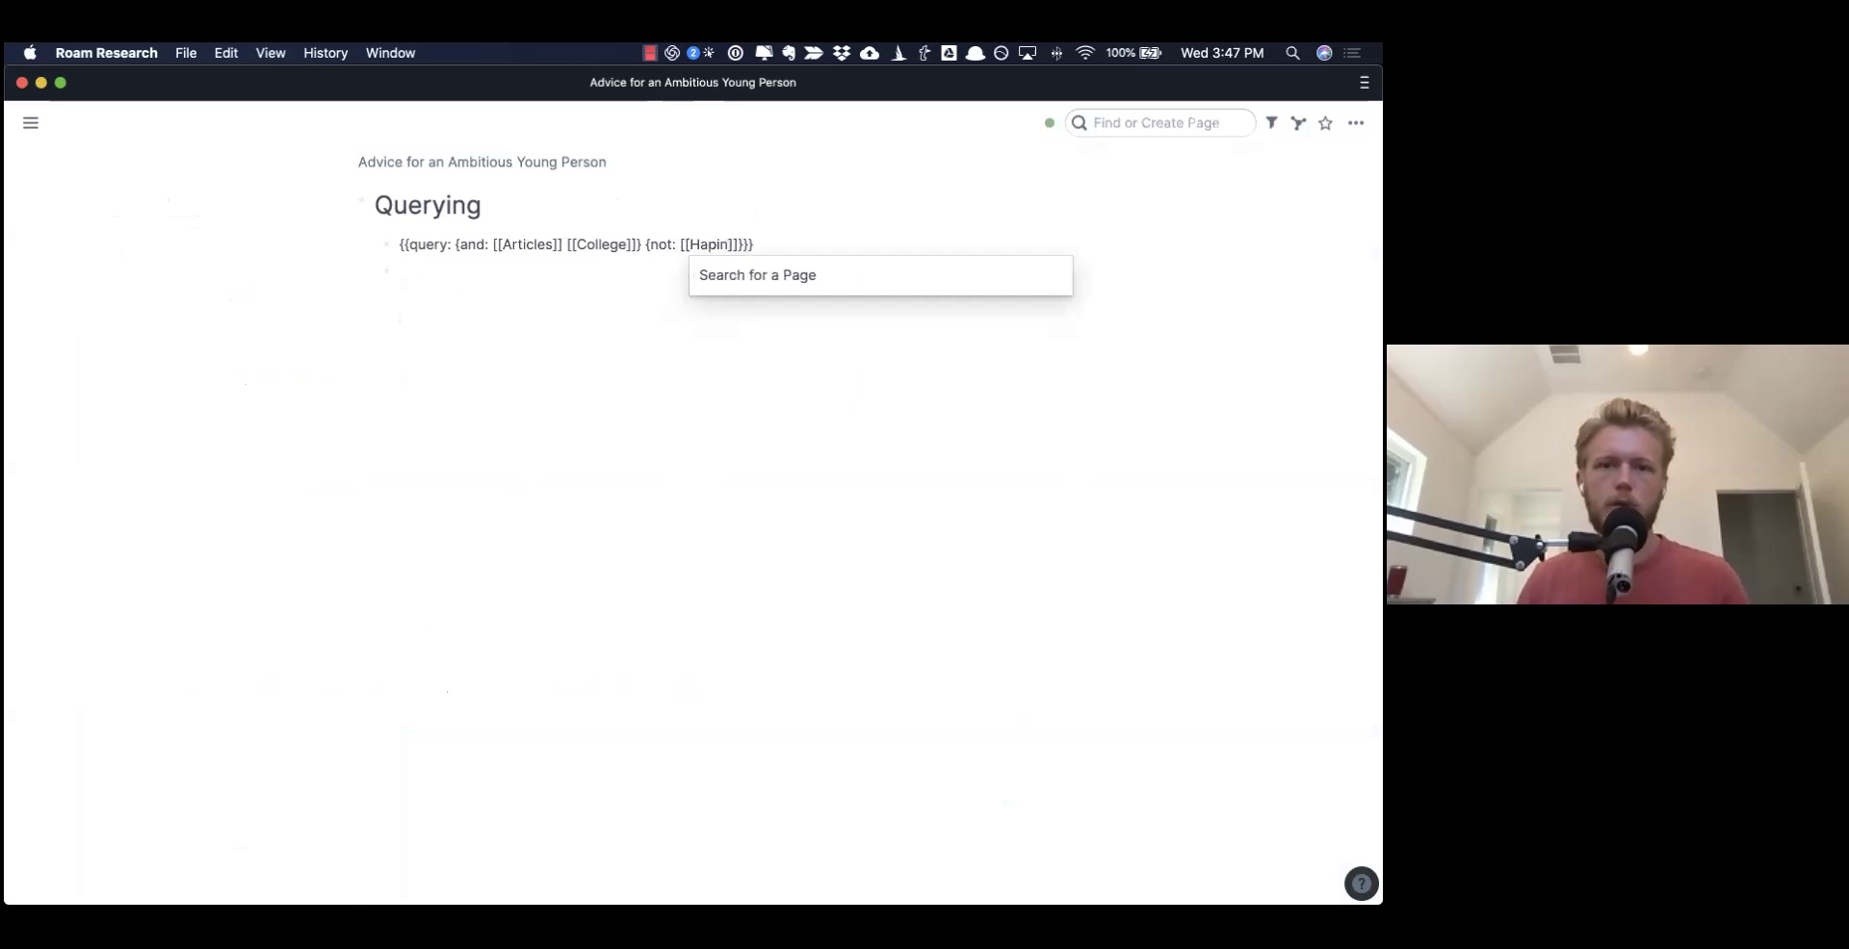
pyautogui.press('BackSpace')
pyautogui.press('BackSpace')
pyautogui.write('pi')
pyautogui.press('Return')
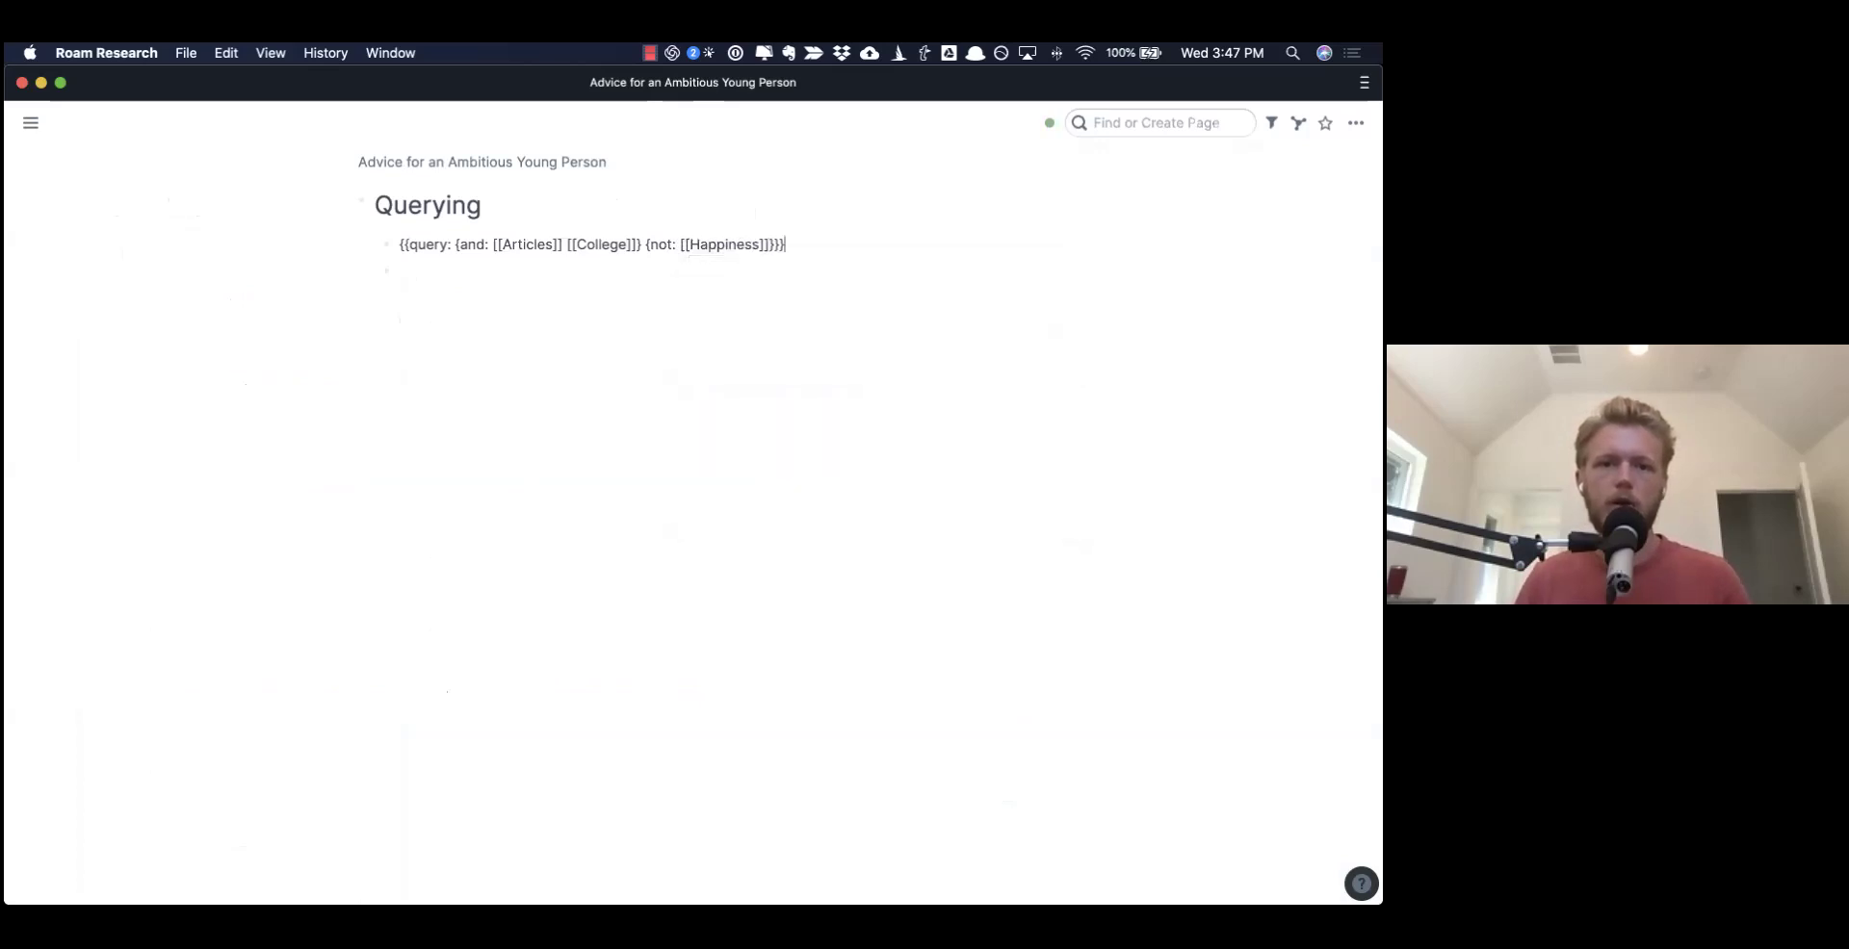
pyautogui.press('Return')
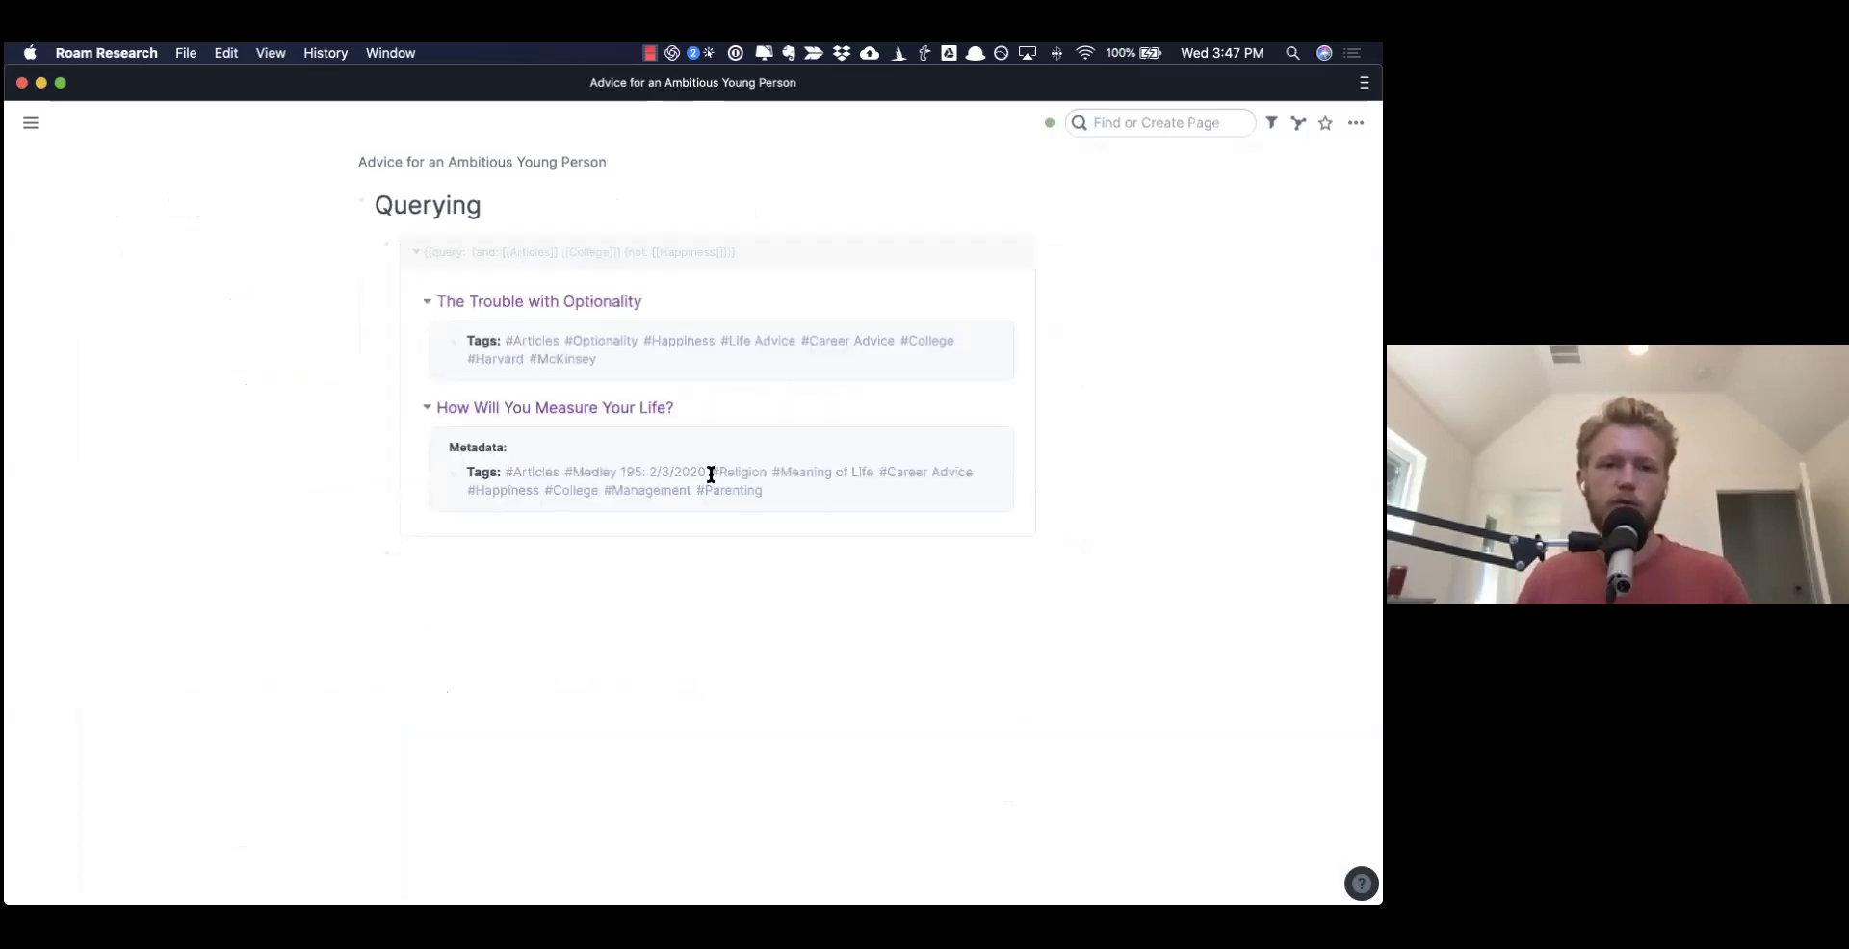
pyautogui.press('Up')
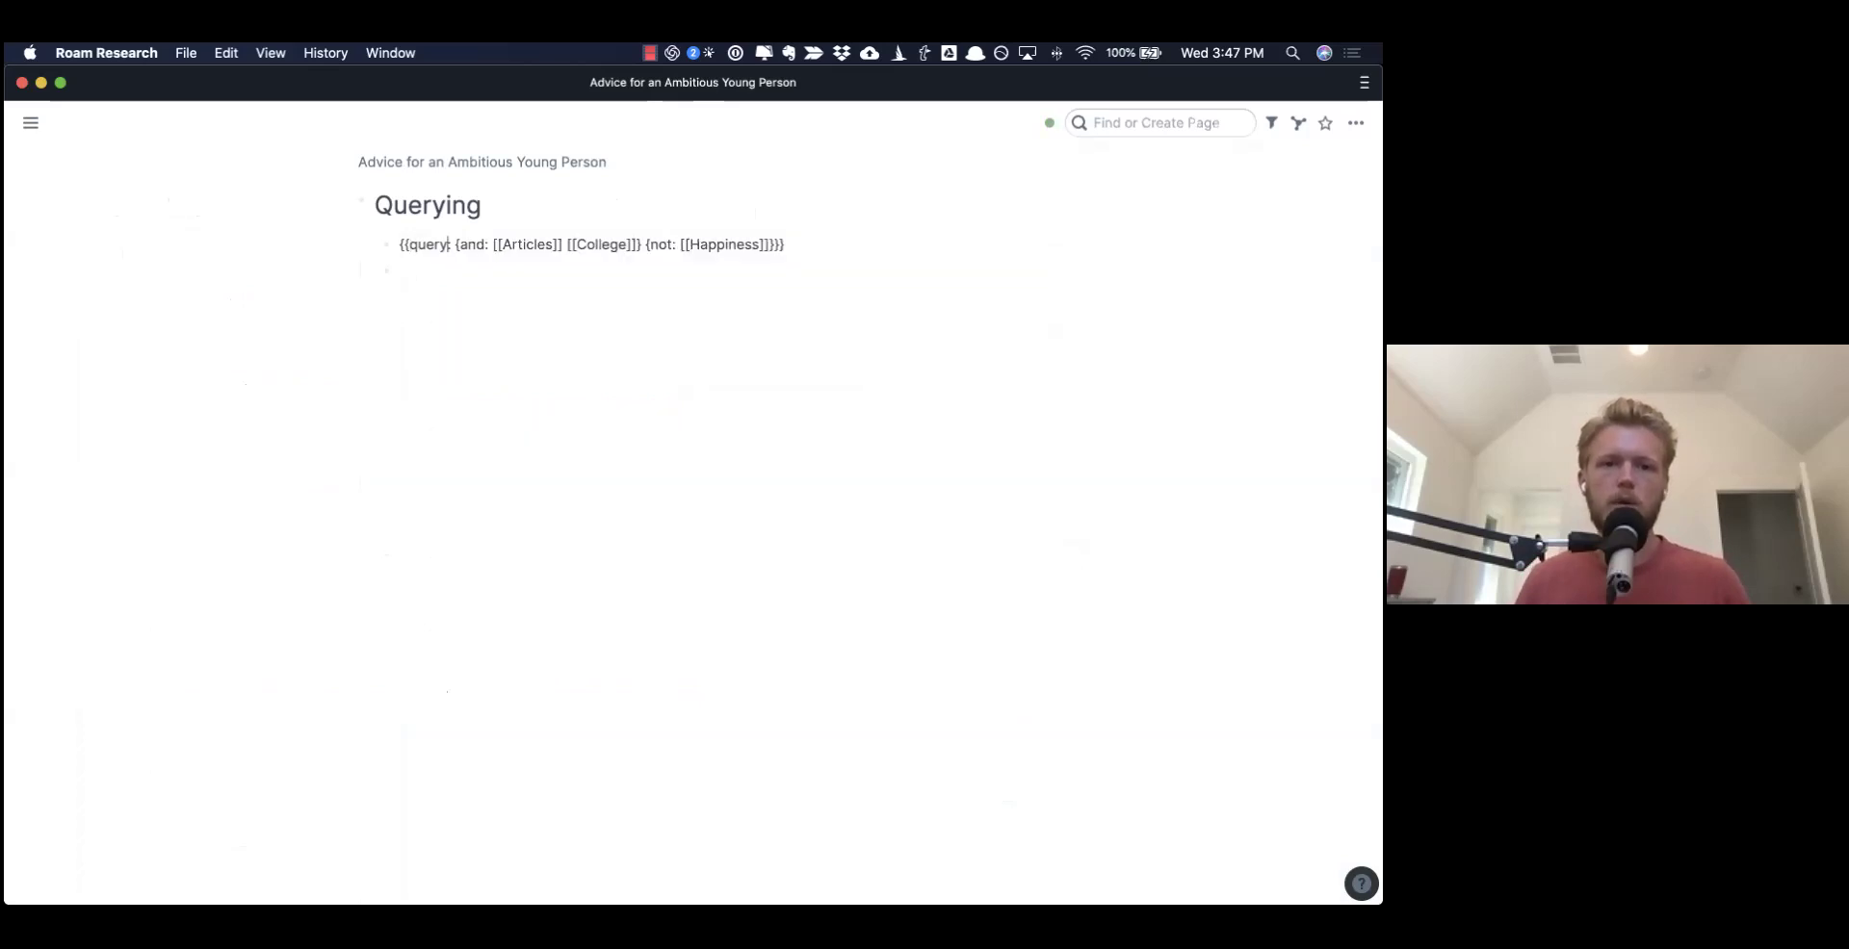
pyautogui.doubleClick(527, 245)
pyautogui.press('BackSpace')
pyautogui.write('Books')
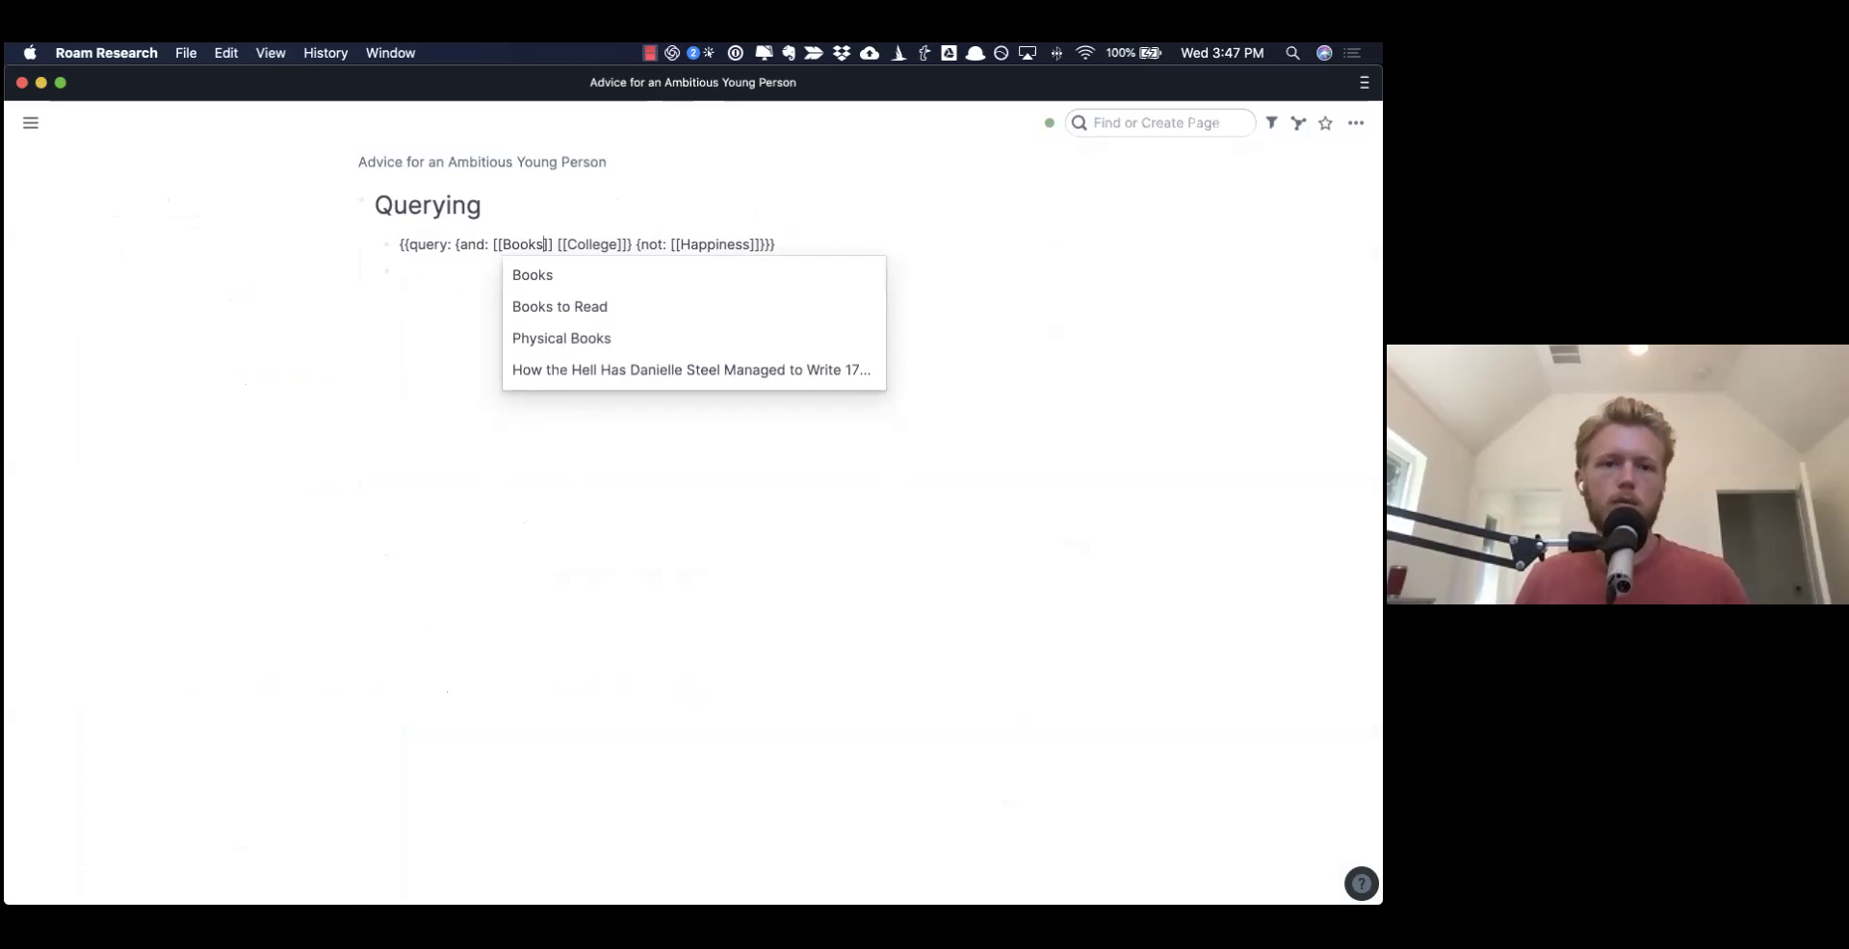
pyautogui.press('Return')
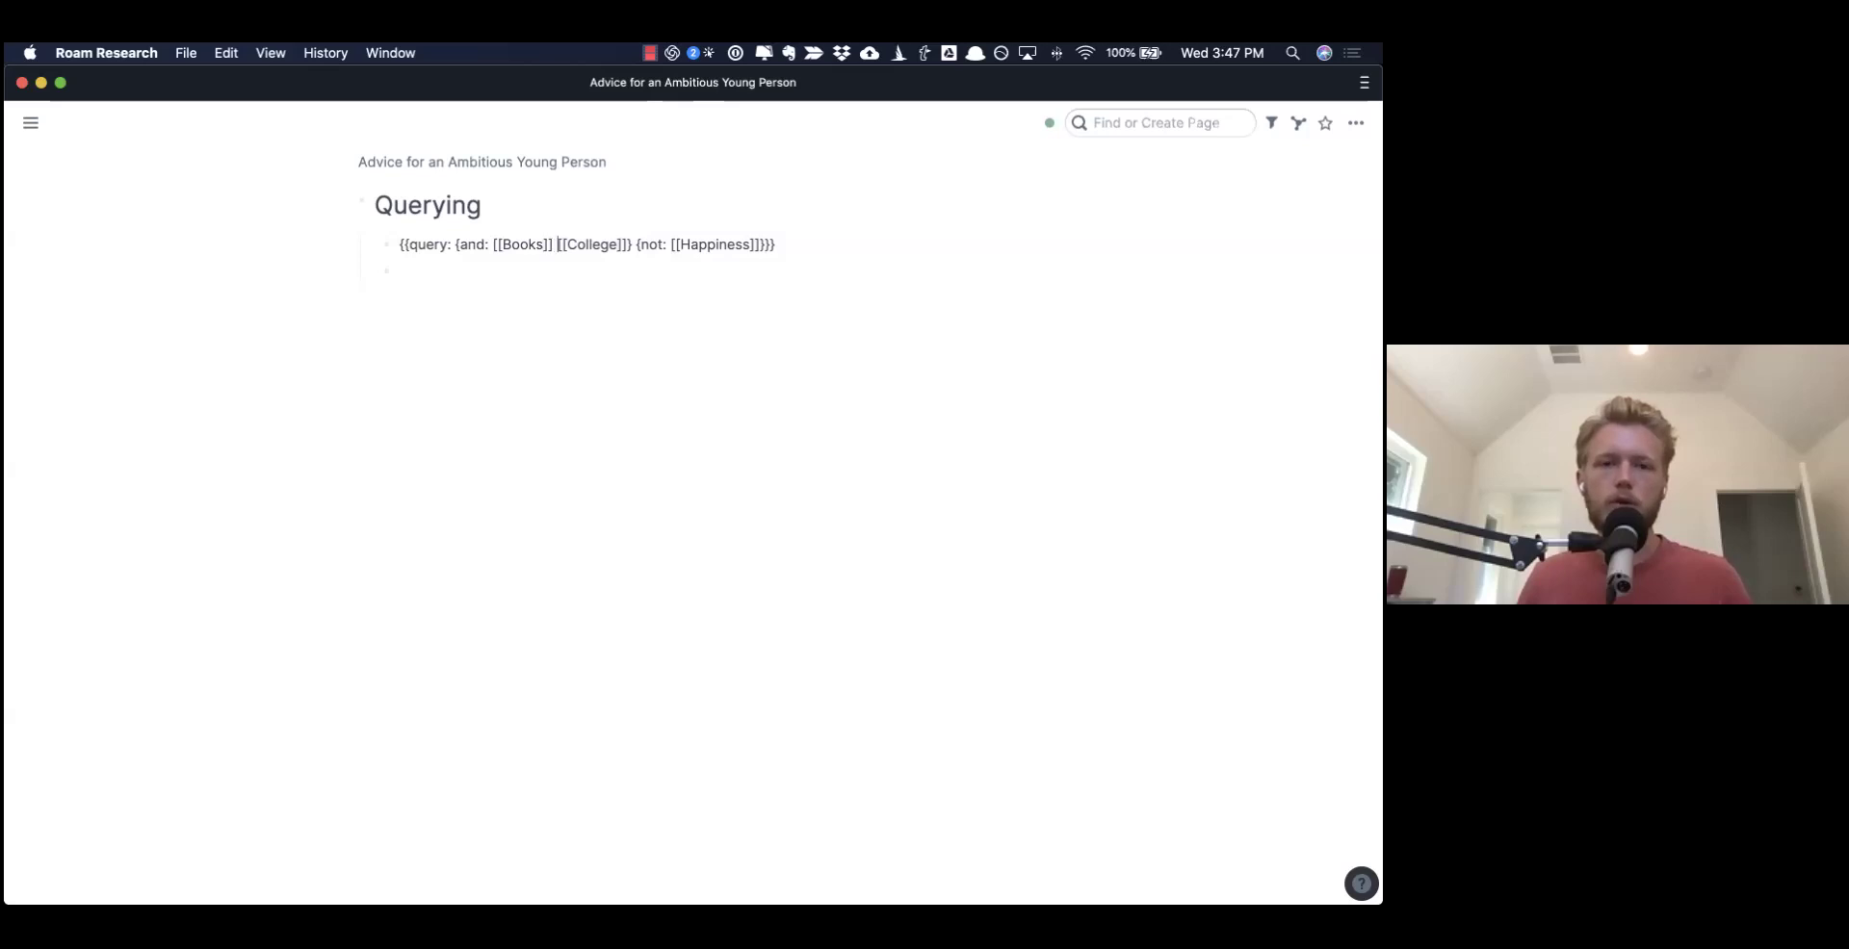
pyautogui.hotkey('alt', 'BackSpace')
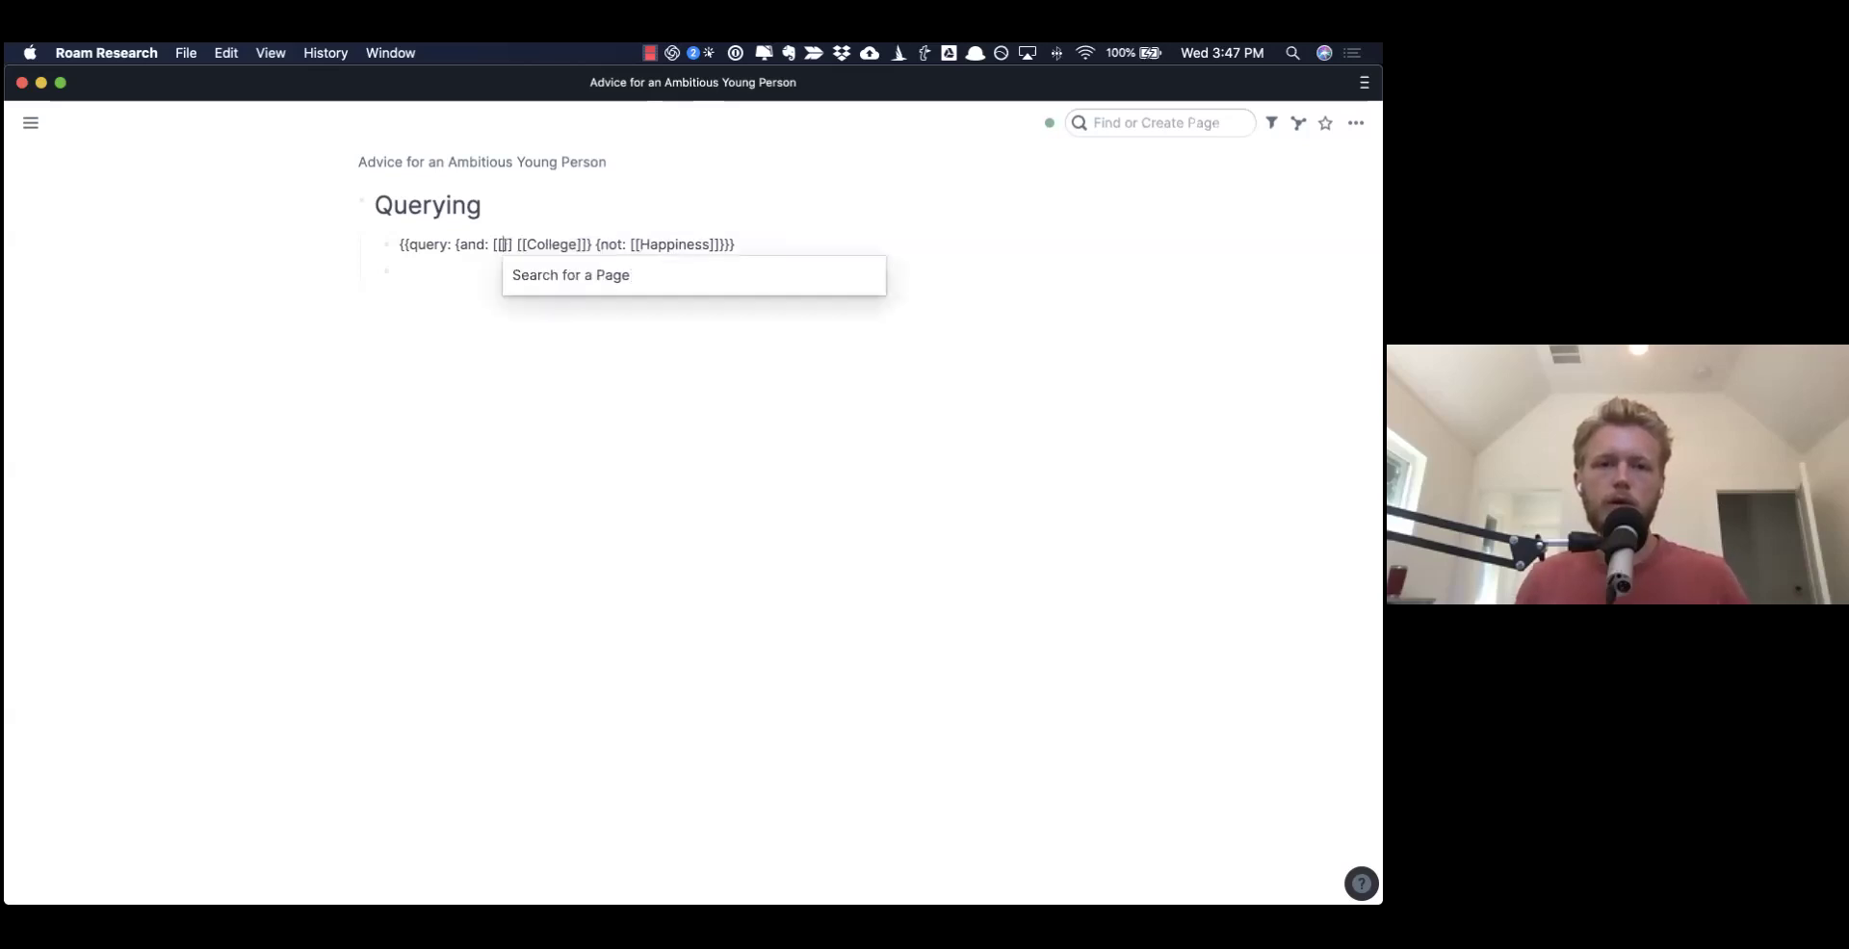
pyautogui.write('D')
pyautogui.press('BackSpace')
pyautogui.write('Article')
pyautogui.press('Down')
pyautogui.press('Return')
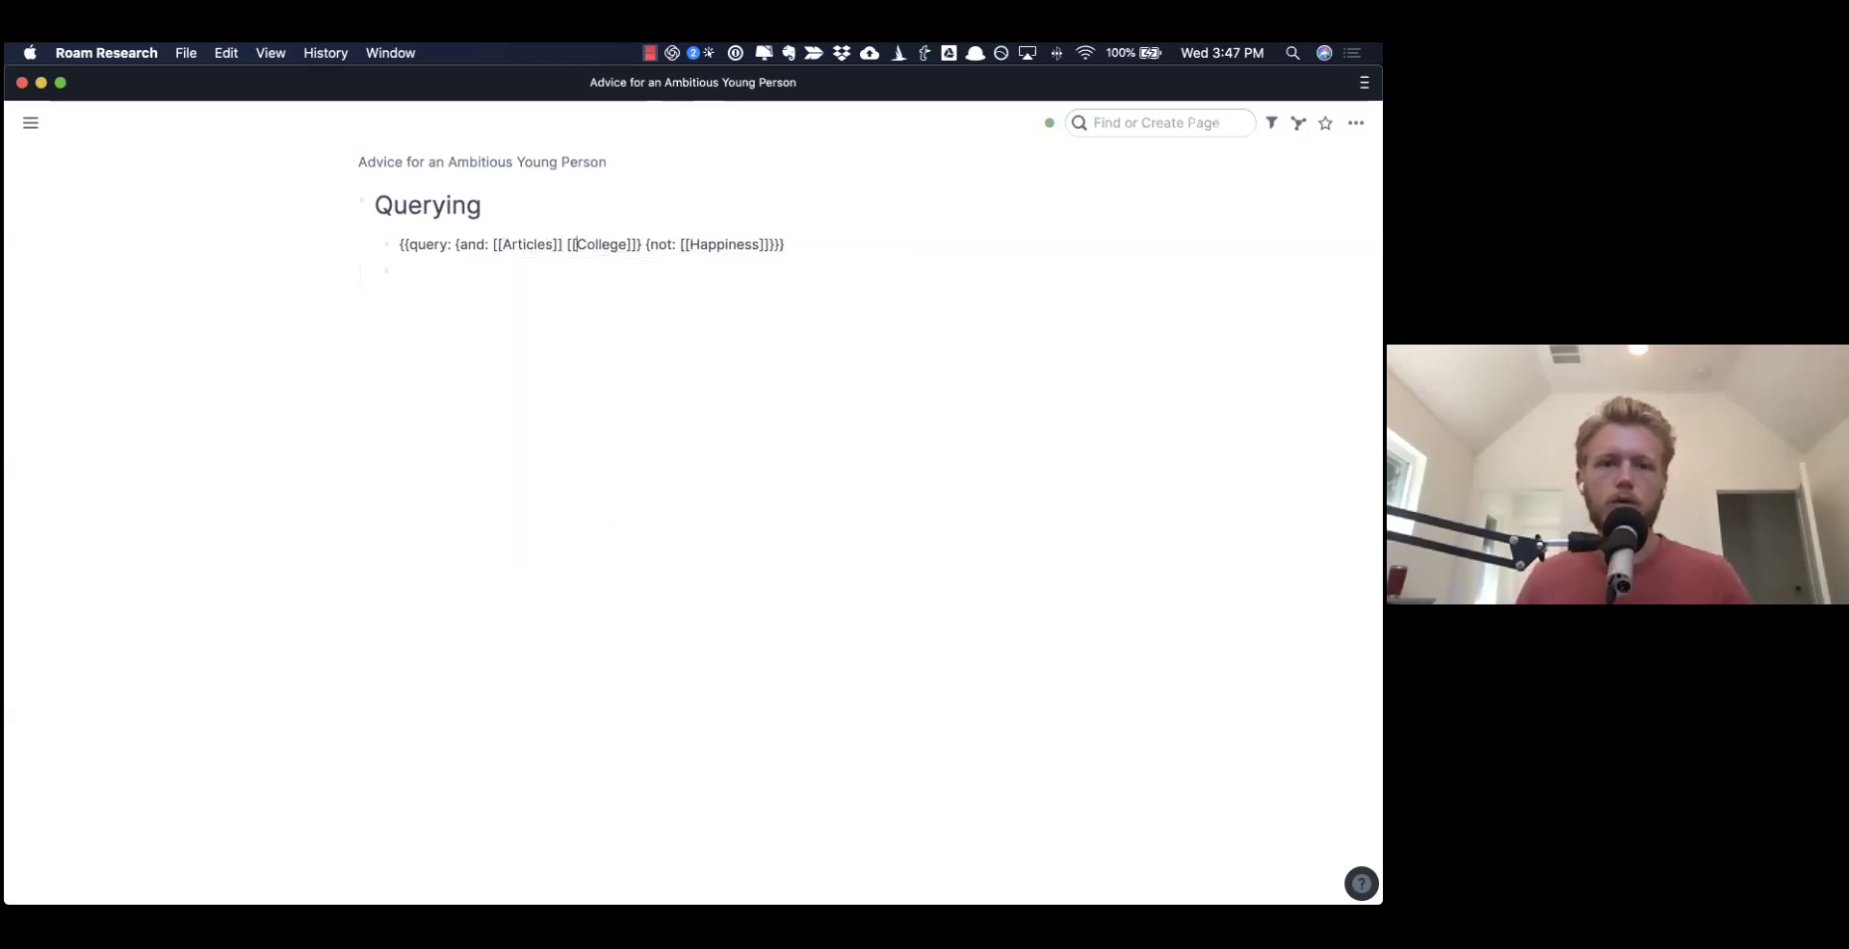
# - Replace College with [[Finance]] in the and clause and Happiness with [[Budgeting]] in the not clause, and render the query
pyautogui.hotkey('alt', 'Delete')
pyautogui.write('Finance')
pyautogui.press('Down')
pyautogui.press('Return')
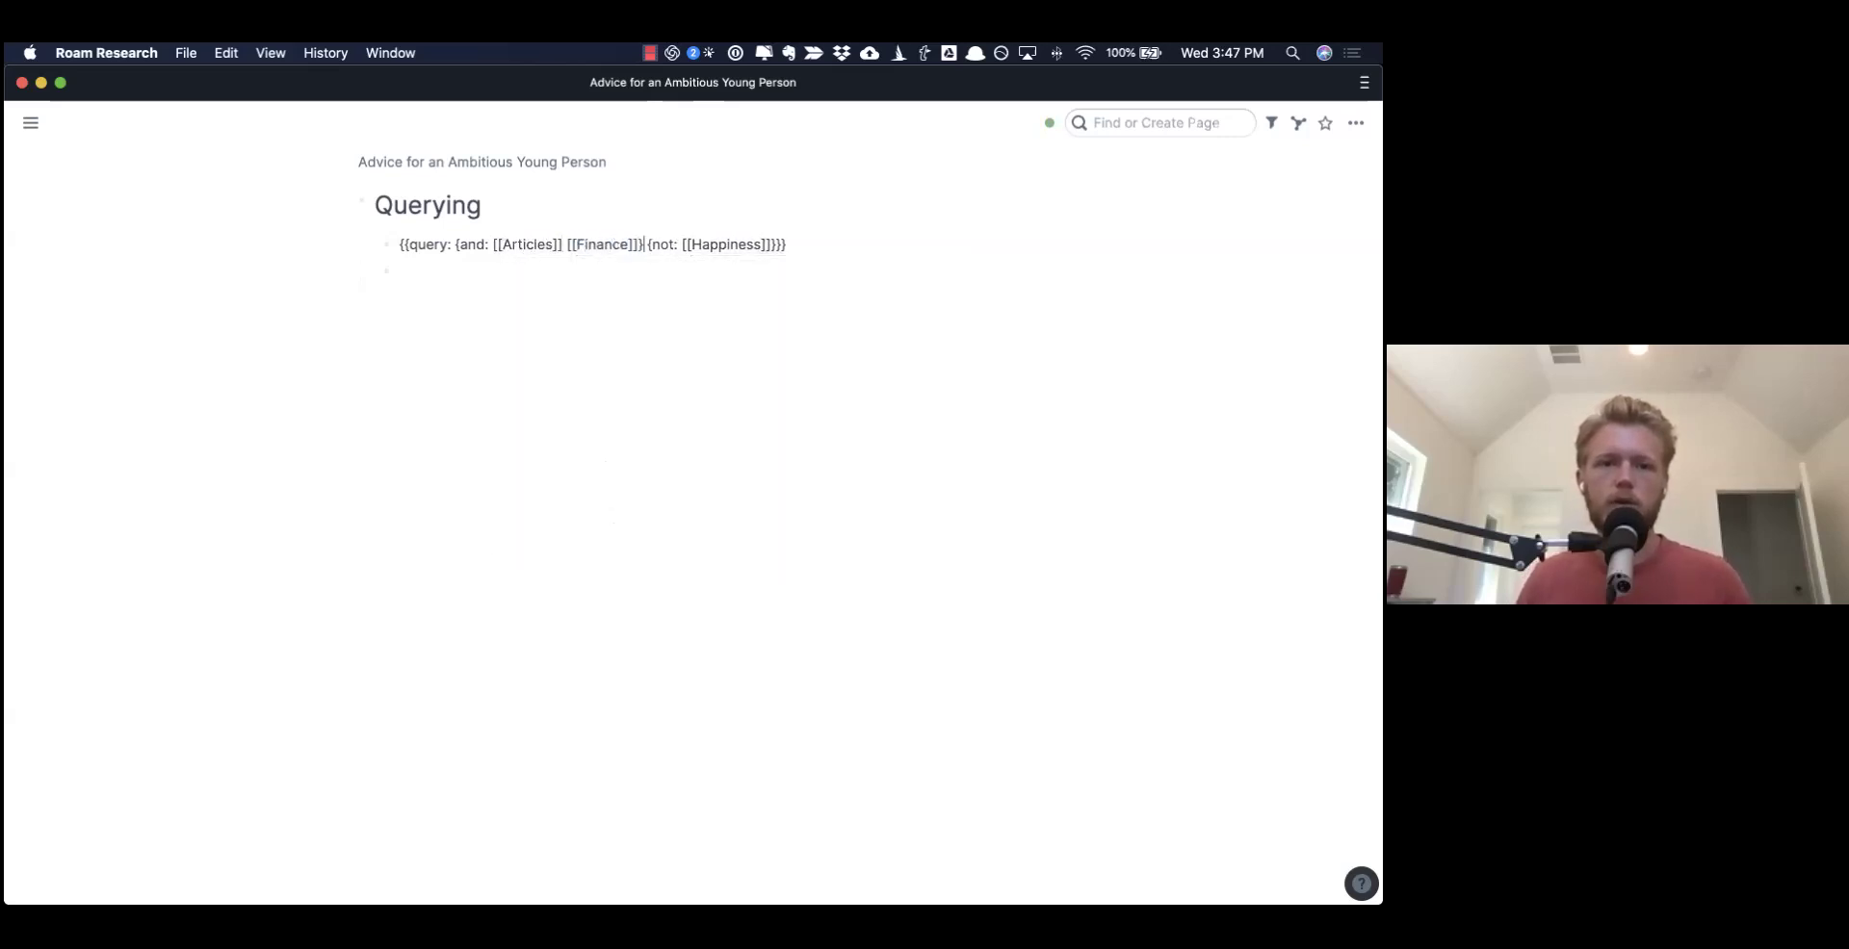
pyautogui.hotkey('alt', 'shift', 'Right')
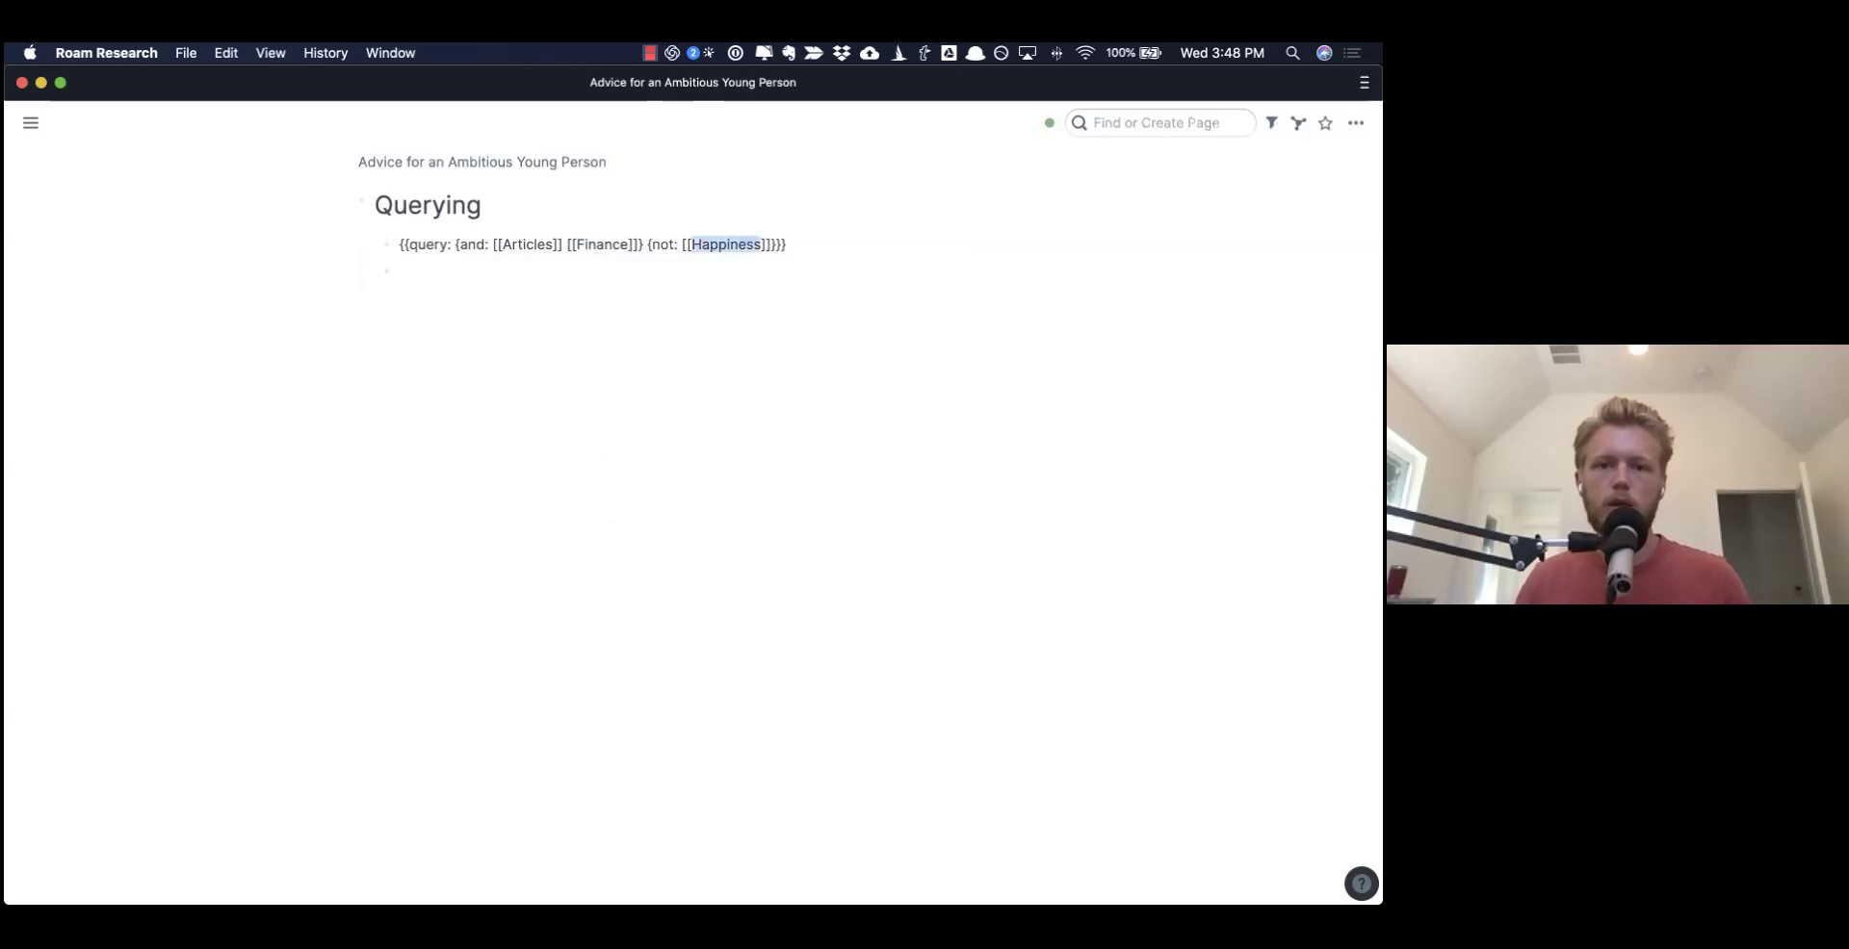
pyautogui.write('Budget')
pyautogui.press('Return')
pyautogui.click(405, 270)
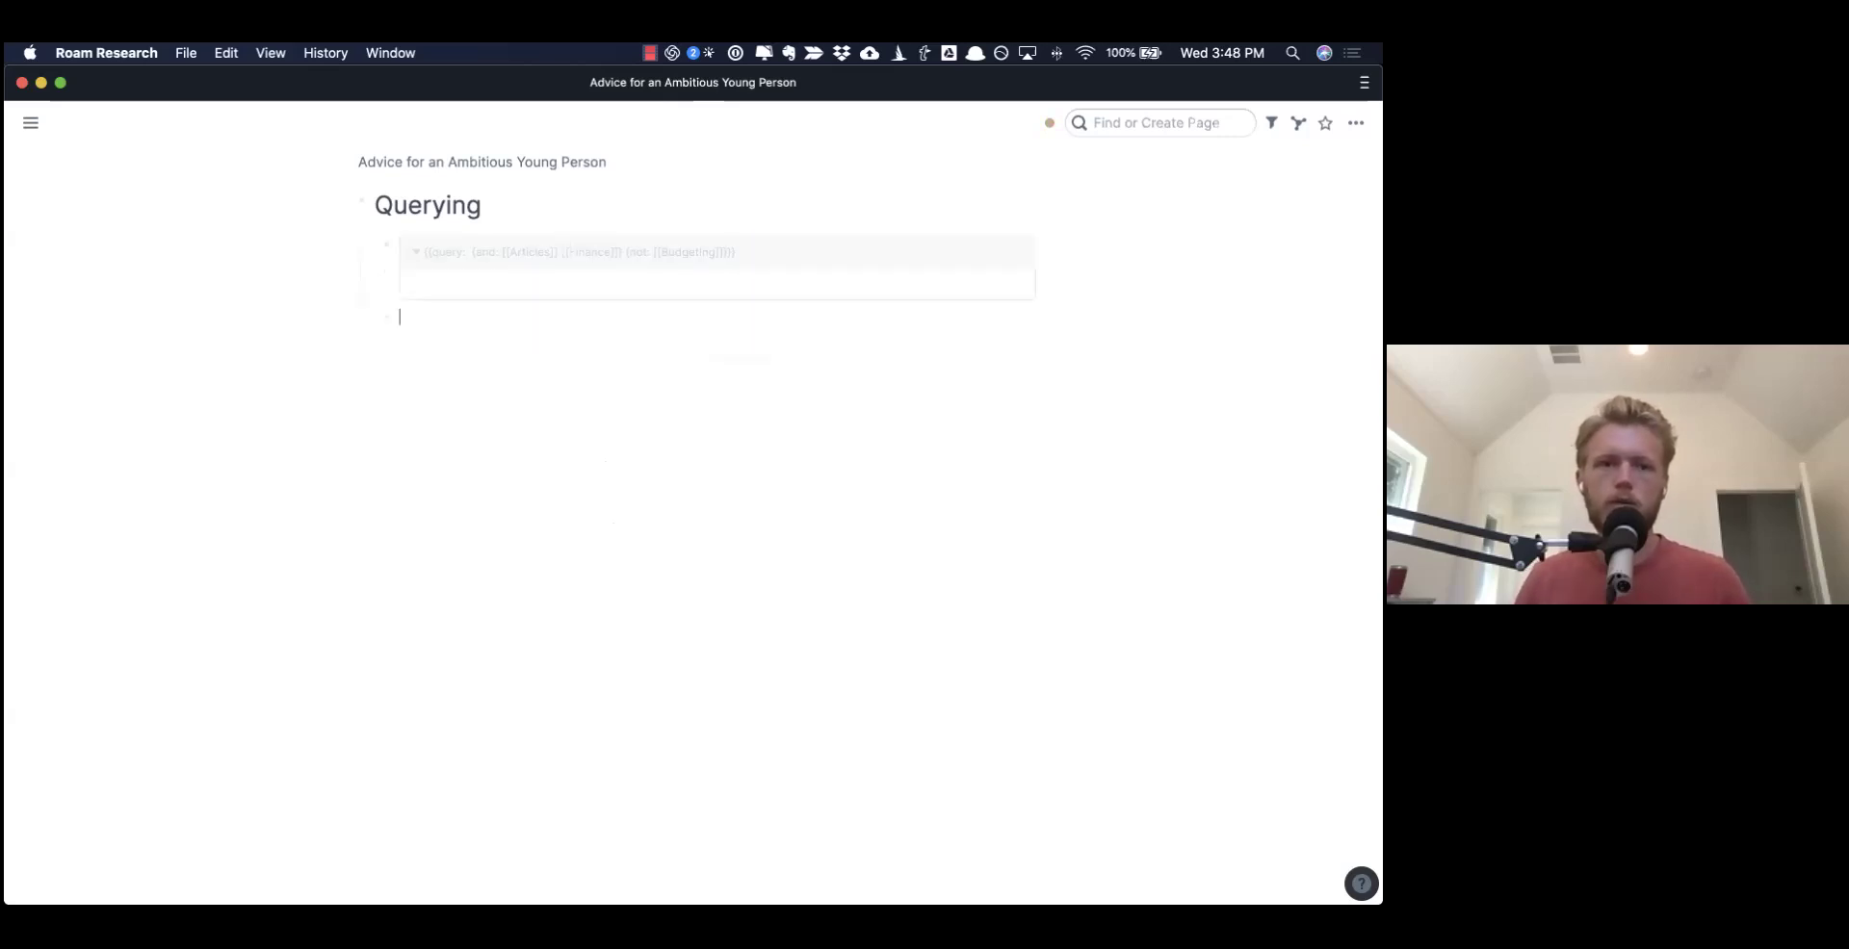
# - Remove the not clause from the query, leaving only the Articles and Finance conditions, and render it
pyautogui.click(400, 245)
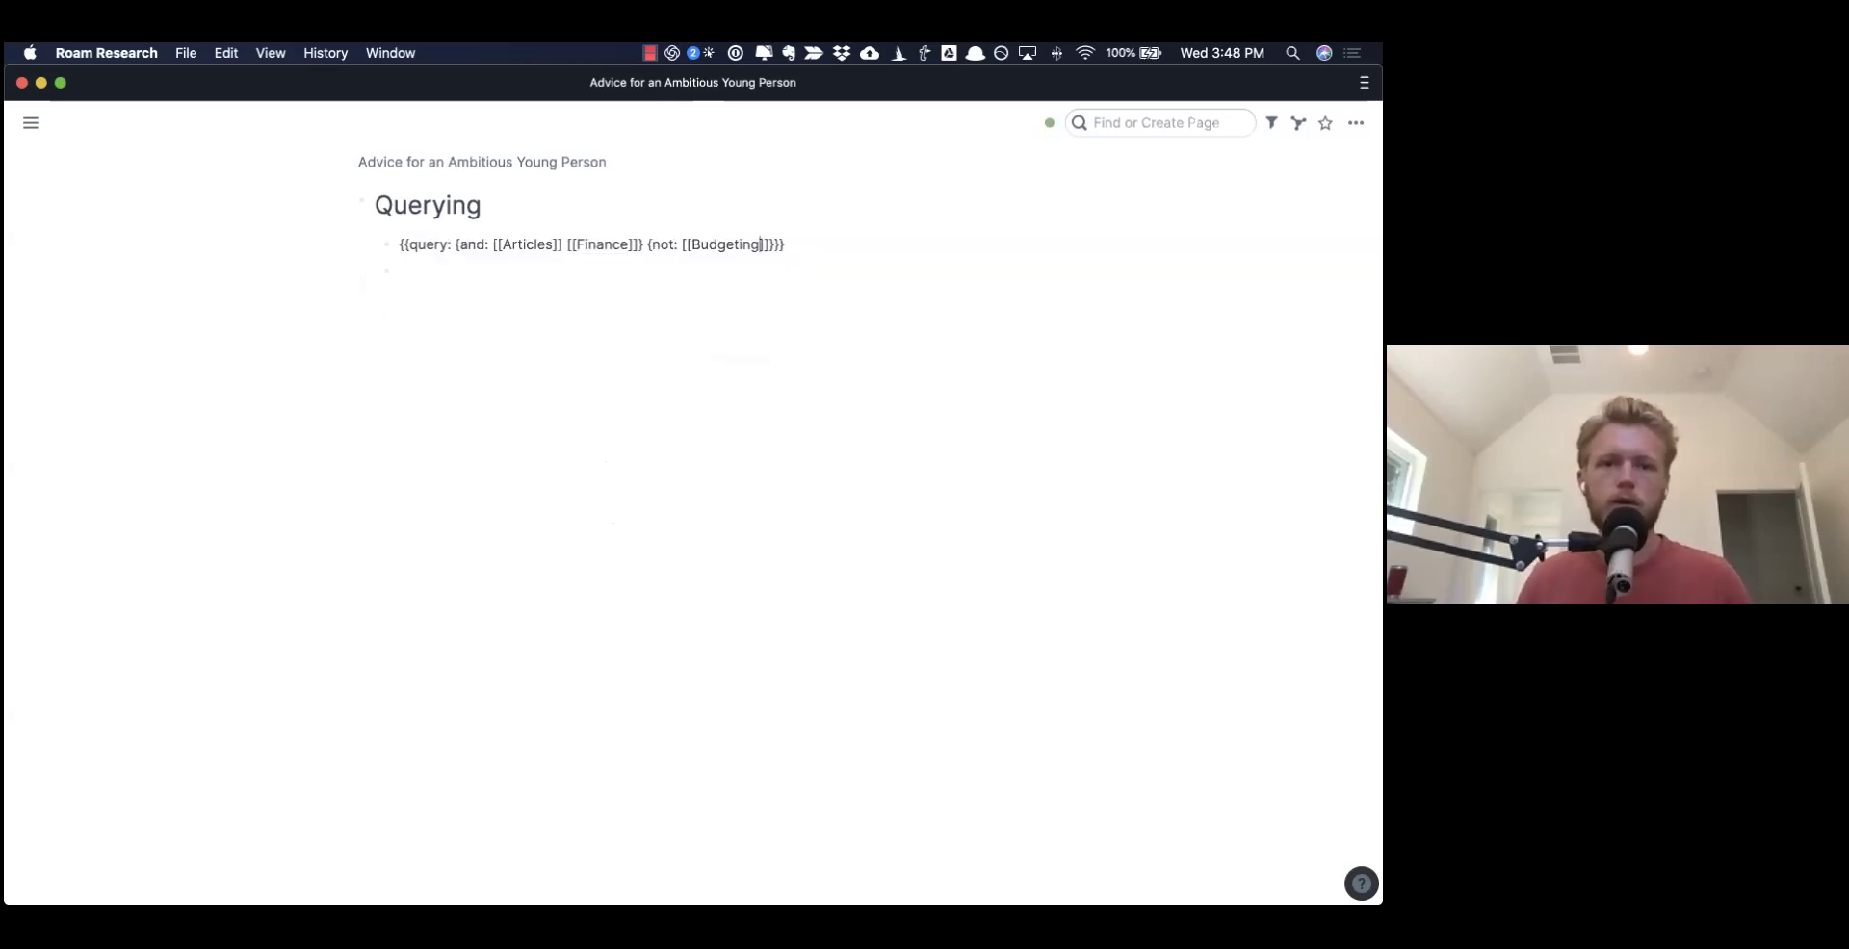
pyautogui.hotkey('alt', 'shift', 'Right')
pyautogui.press('BackSpace')
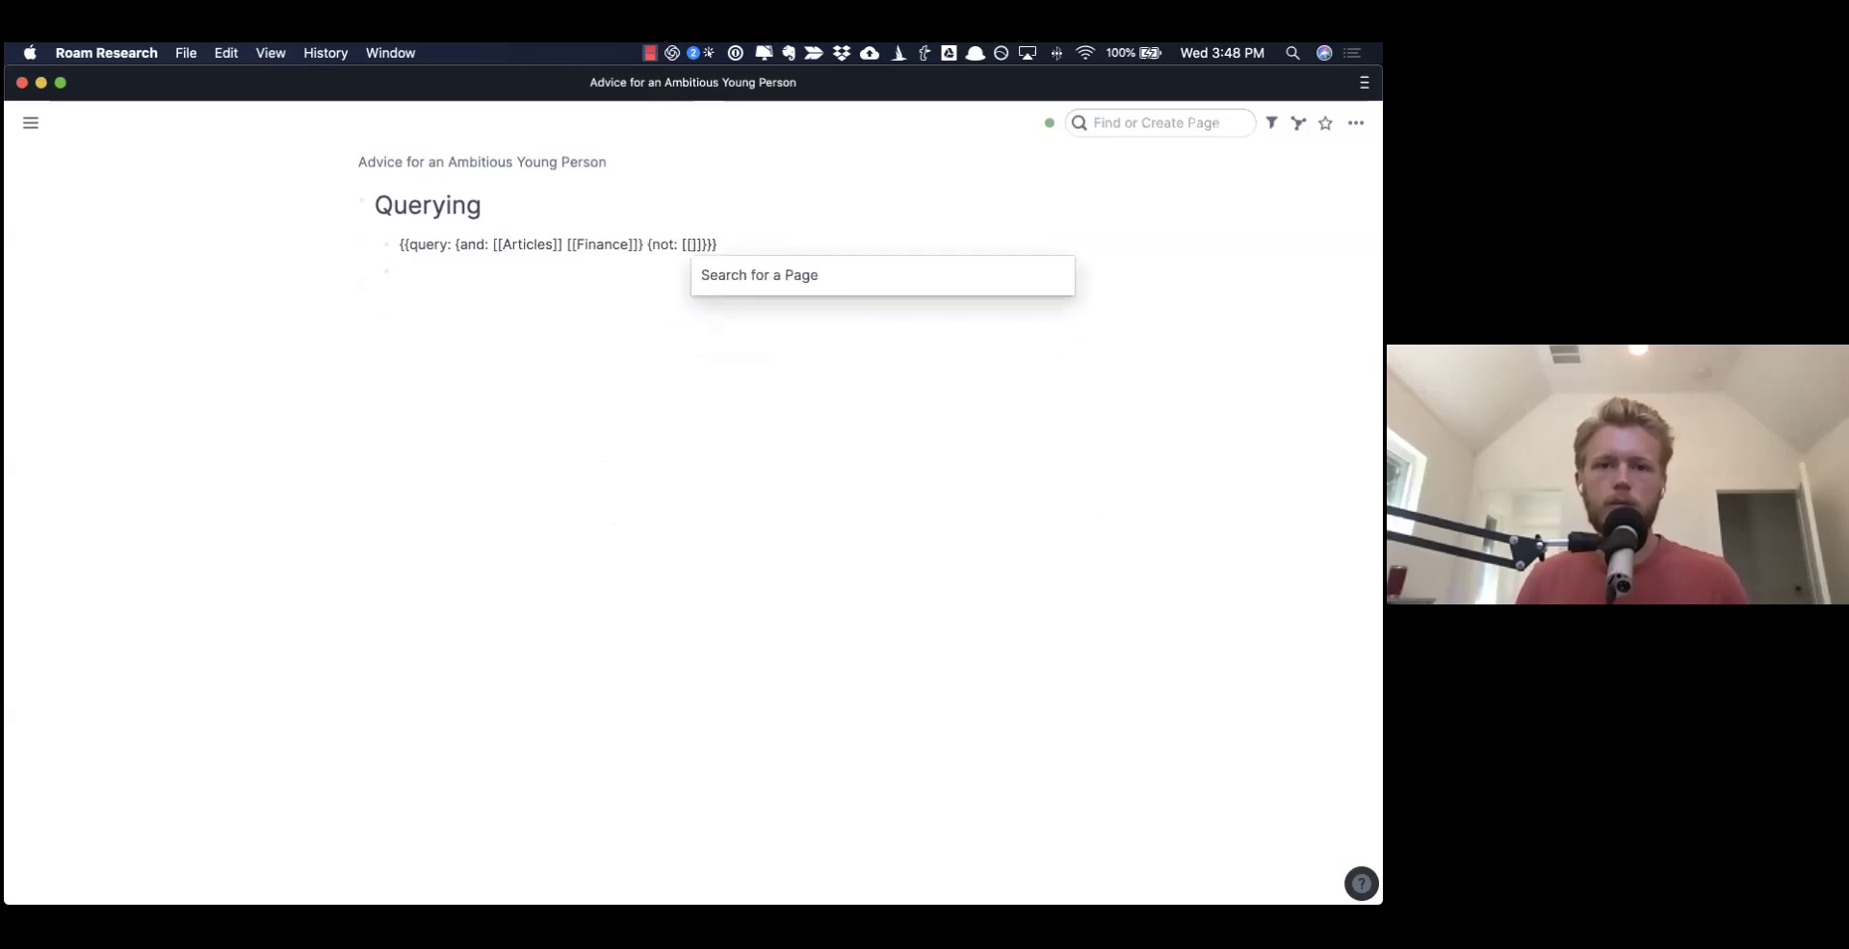
pyautogui.click(404, 271)
pyautogui.click(399, 245)
pyautogui.hotkey('alt', 'shift', 'Left')
pyautogui.click(707, 244)
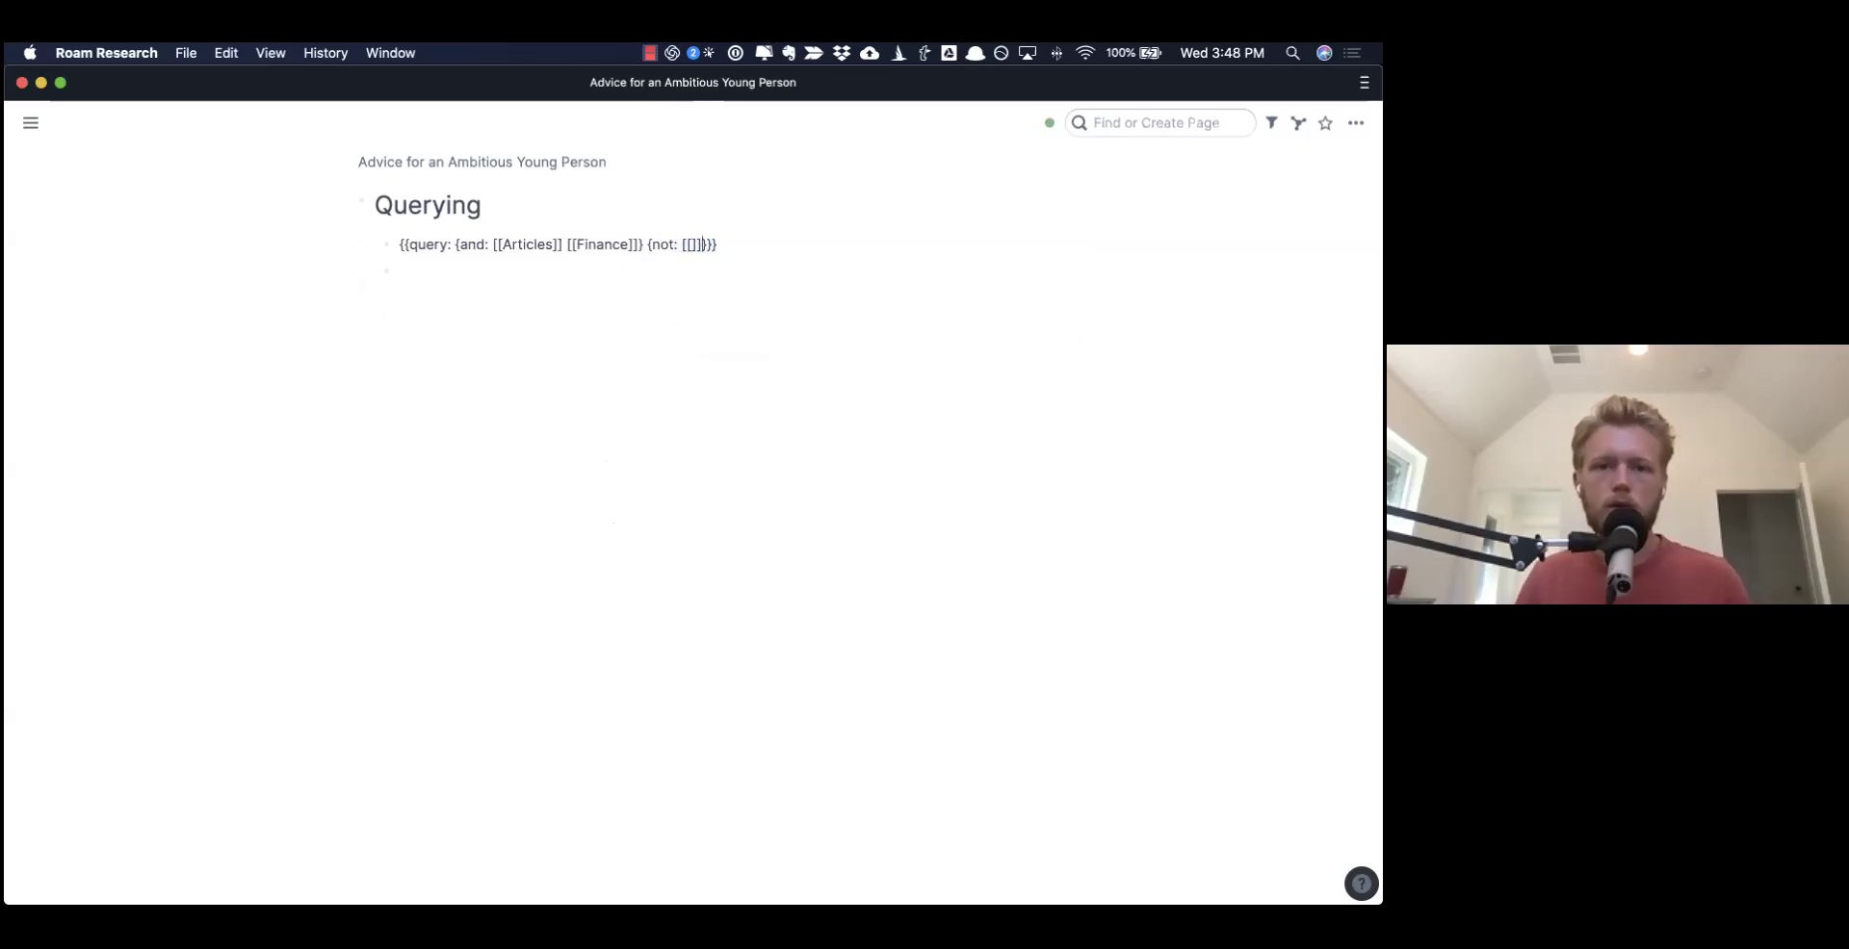
pyautogui.hotkey('alt', 'shift', 'Left')
pyautogui.hotkey('alt', 'shift', 'Left')
pyautogui.hotkey('alt', 'shift', 'Left')
pyautogui.press('BackSpace')
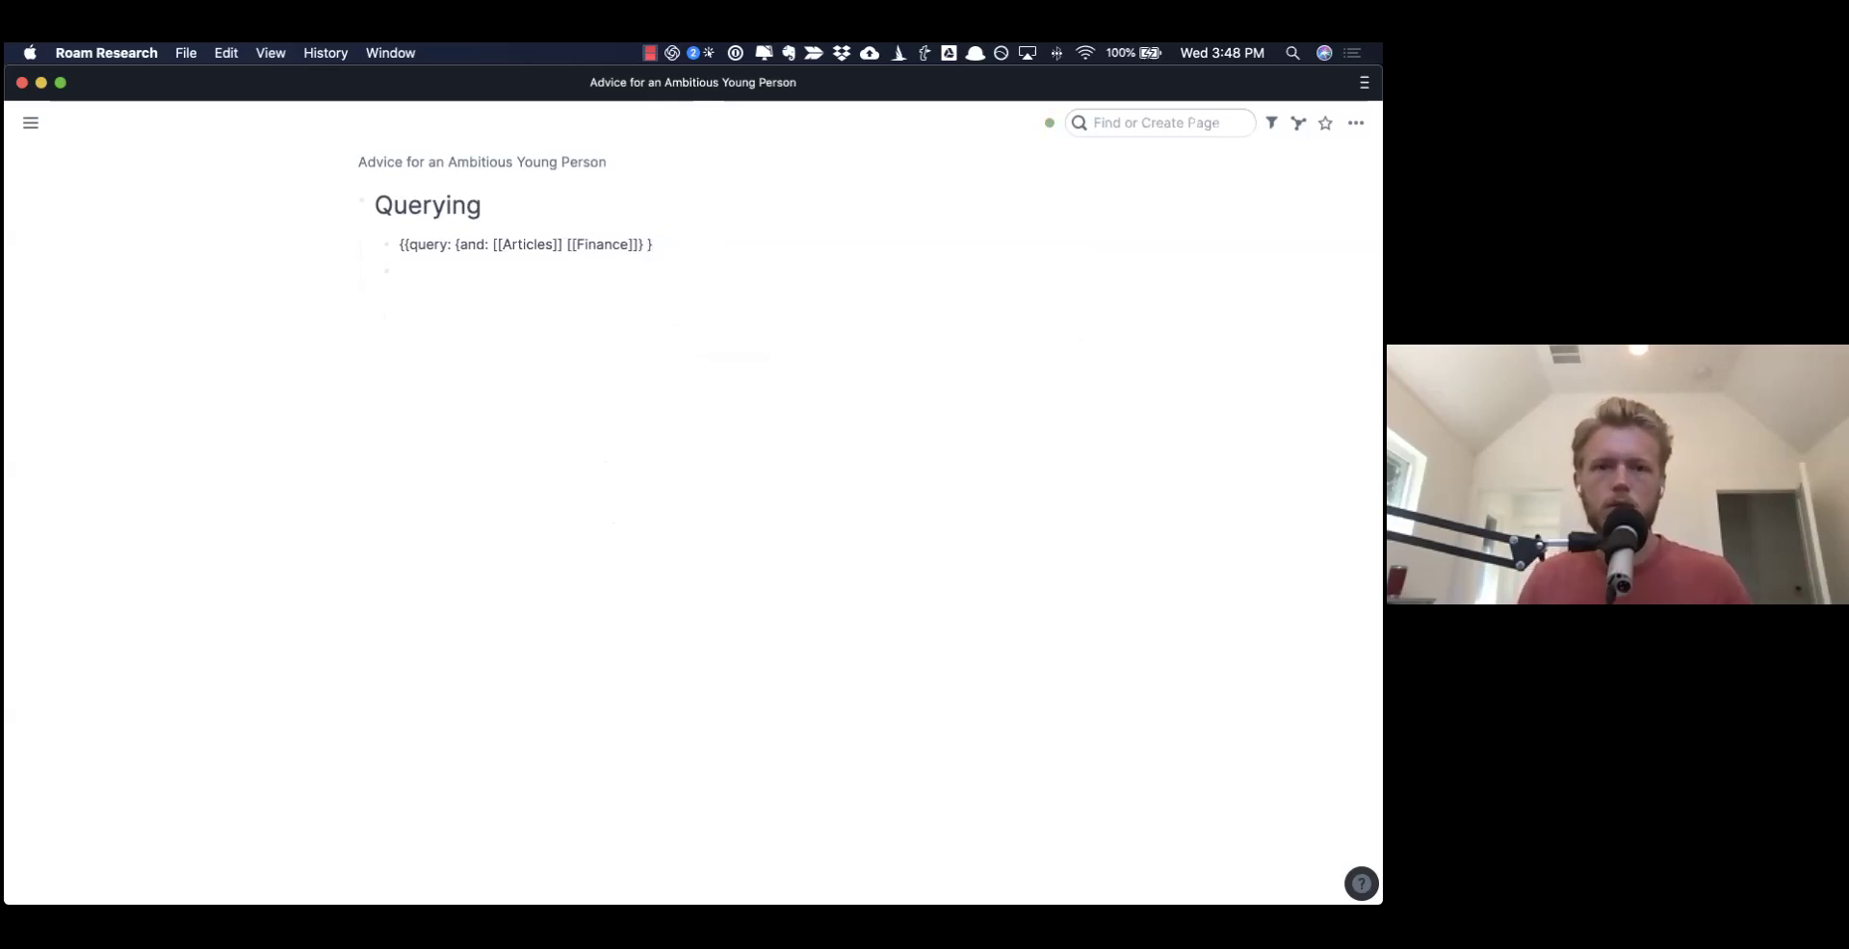
pyautogui.press('Escape')
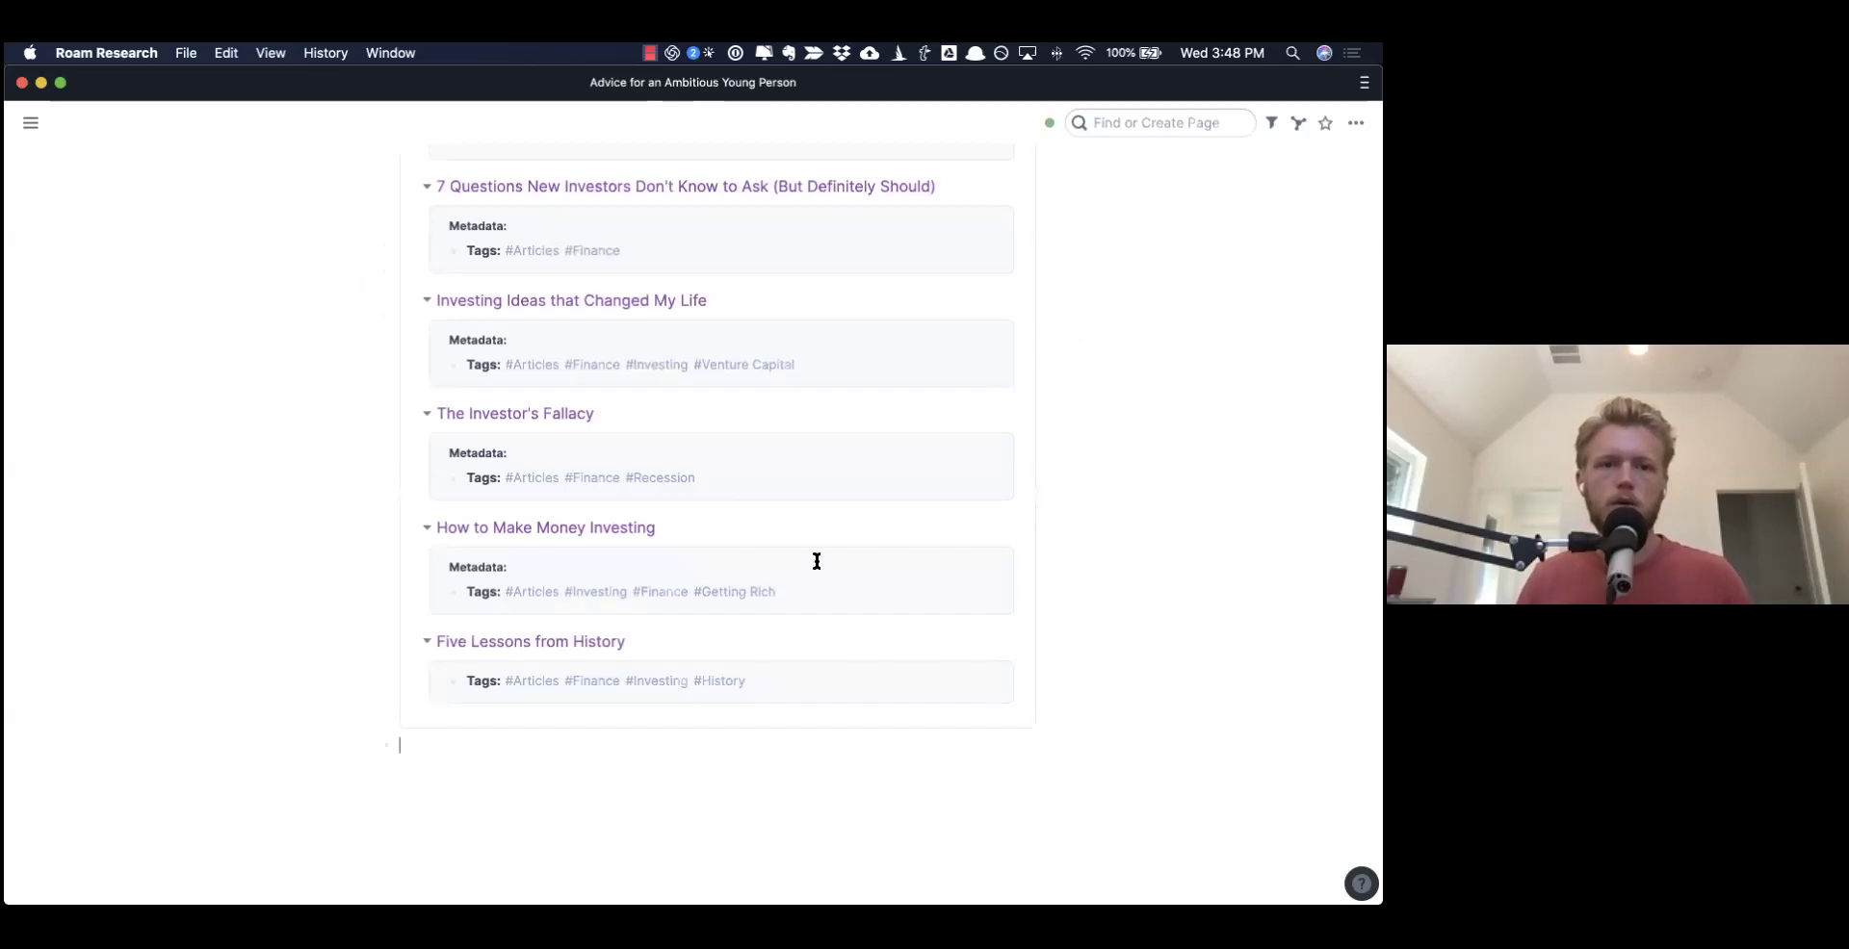
# - Add the clause {not: [[Budgeting]]} after the and clause of the Articles and Finance query and render it
pyautogui.scroll(15, 816, 561)
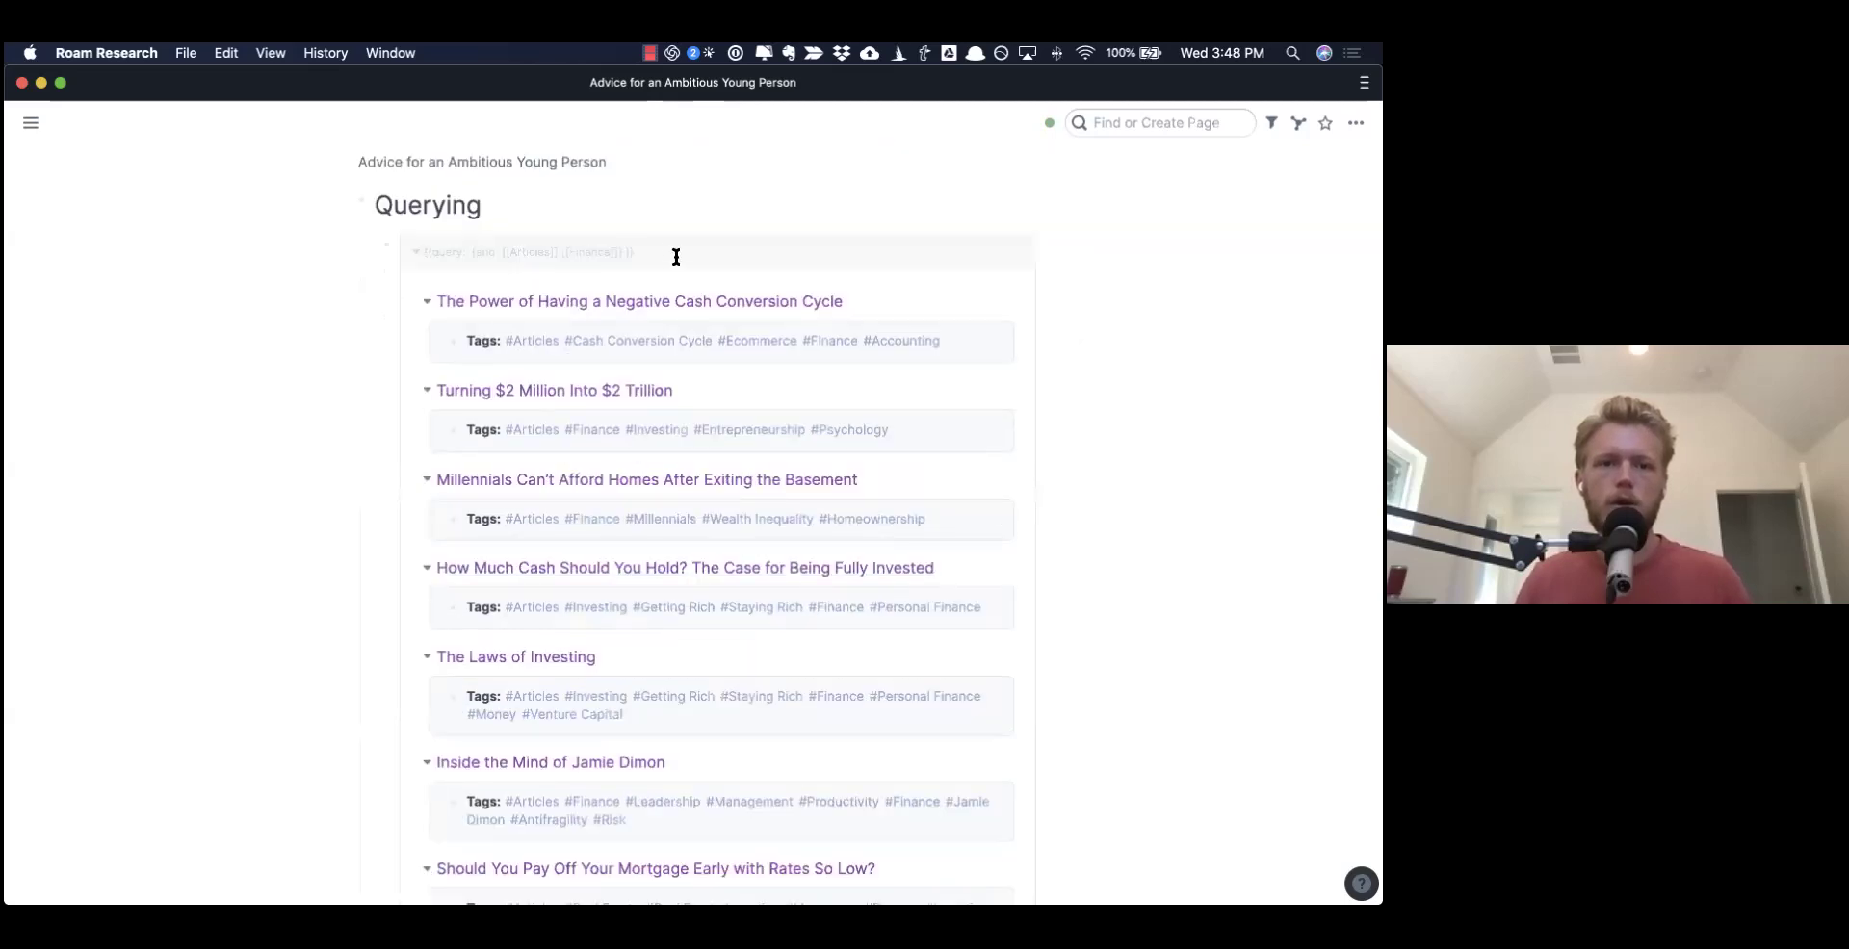
pyautogui.click(674, 255)
pyautogui.write('{not: [')
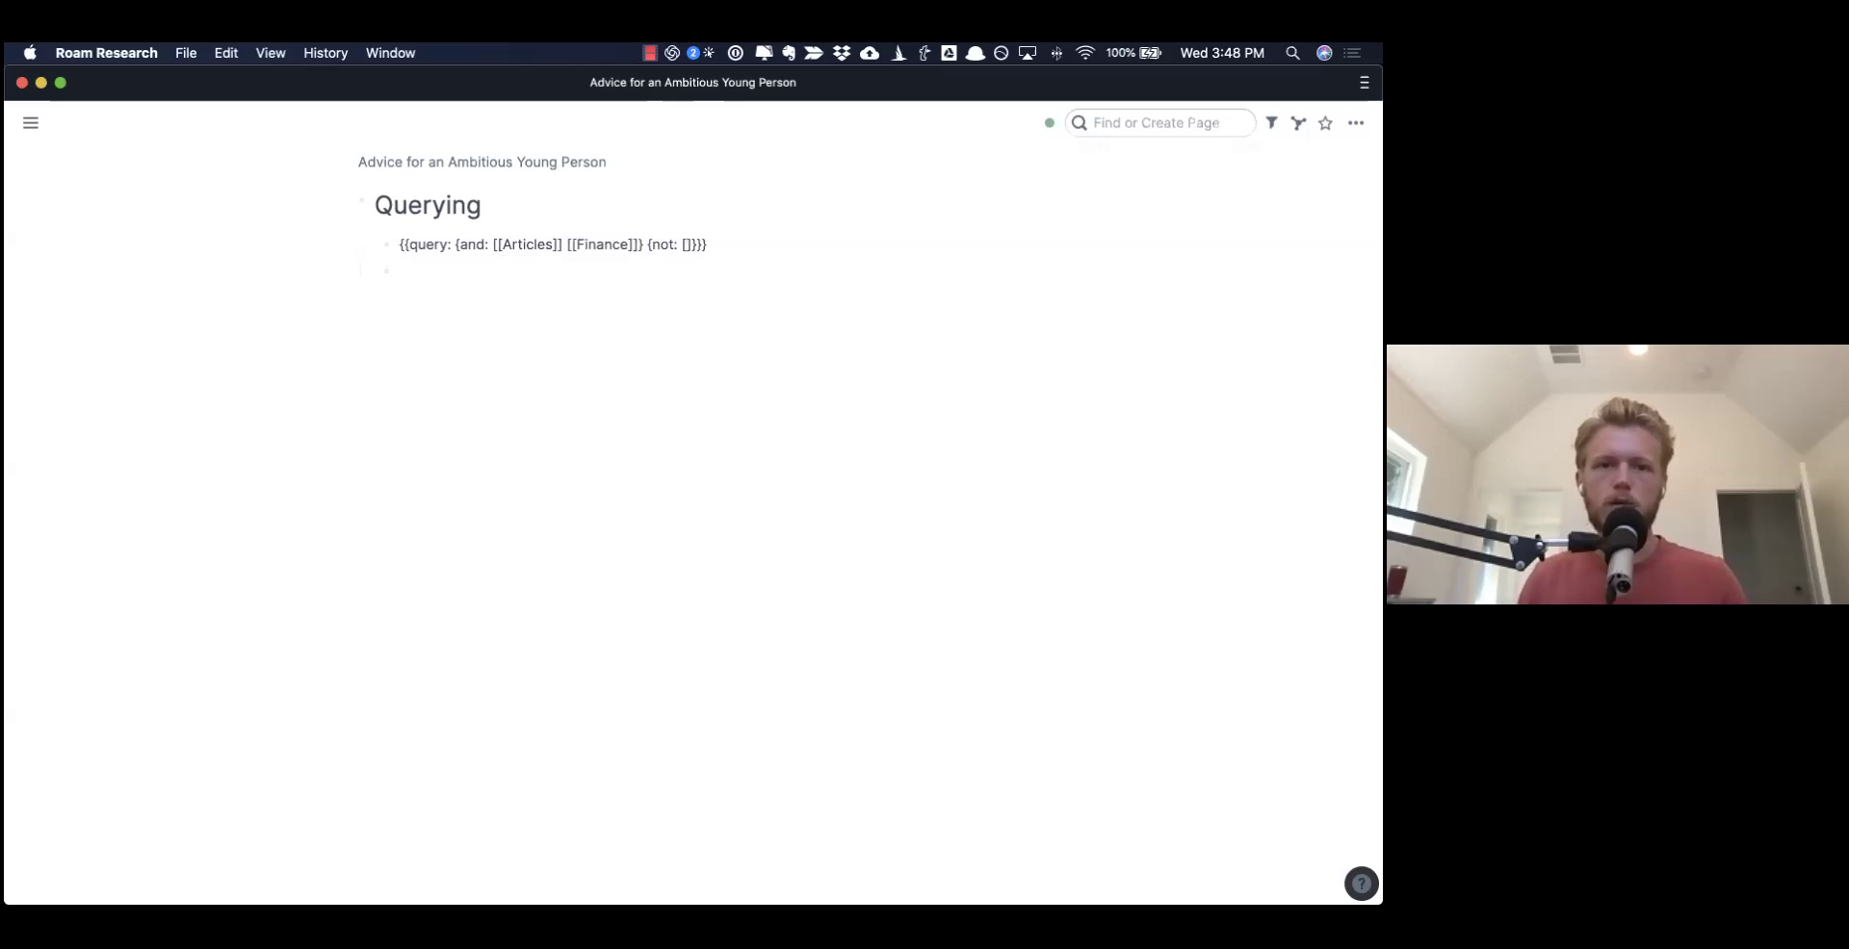
pyautogui.write('[')
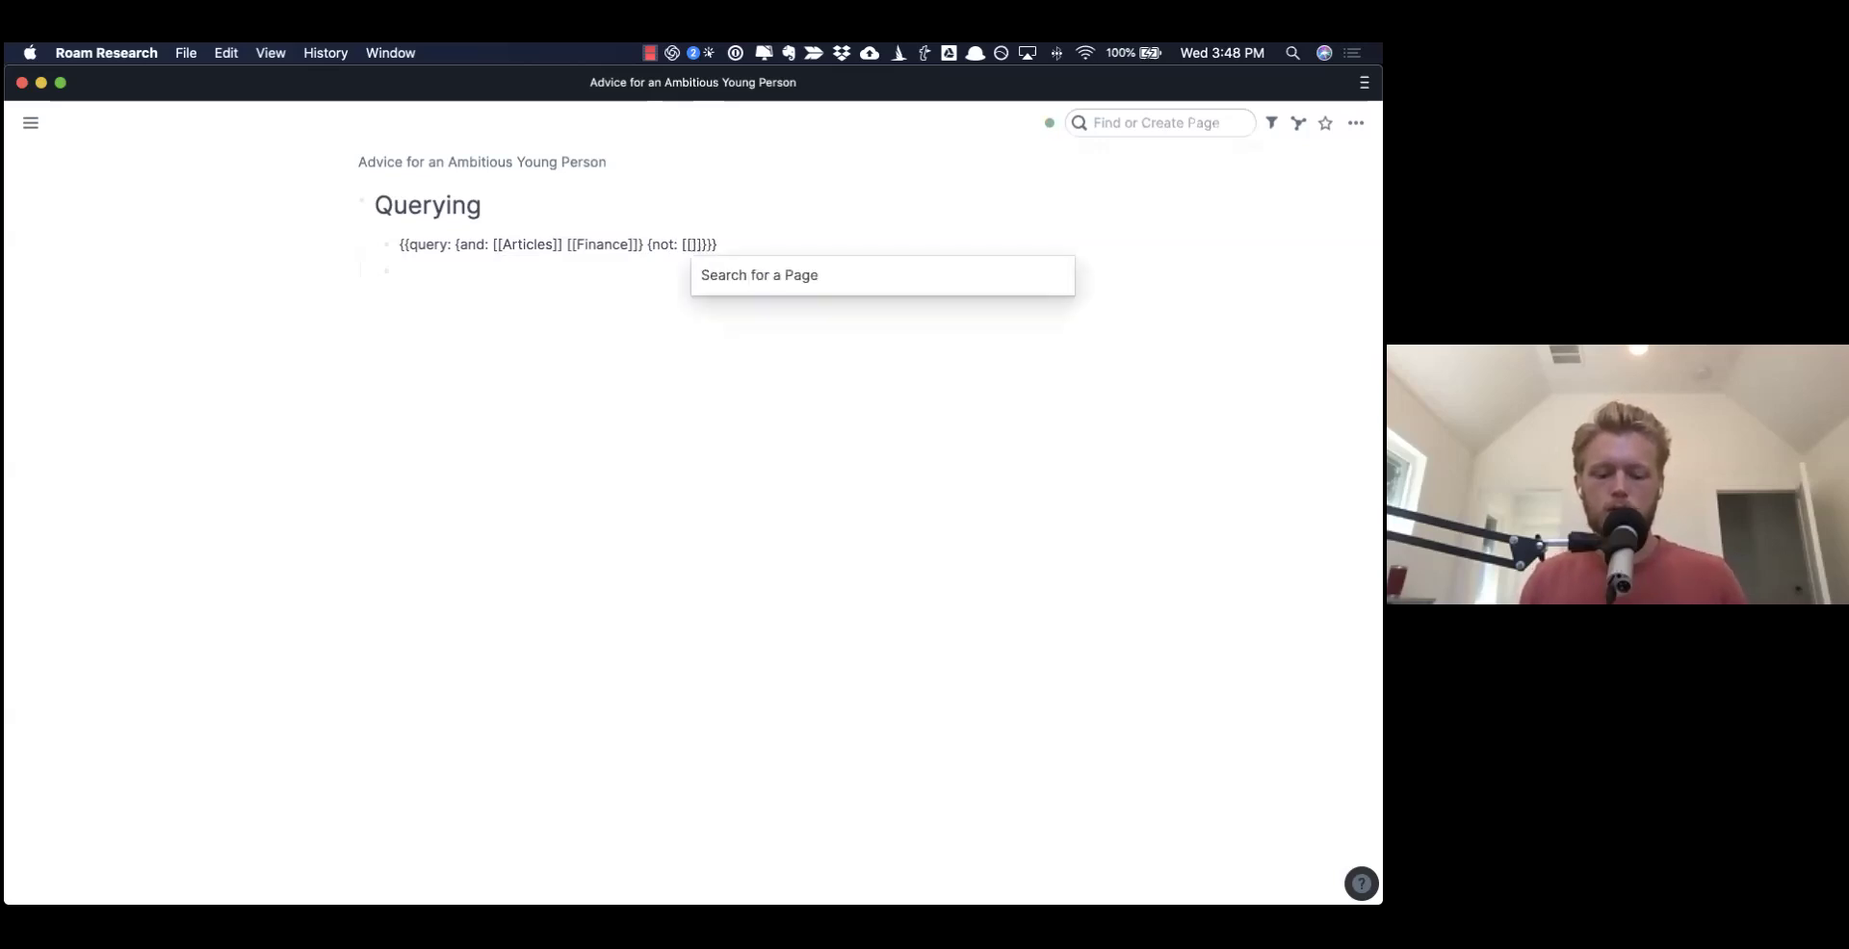
pyautogui.write('budg')
pyautogui.press('Return')
pyautogui.press('Return')
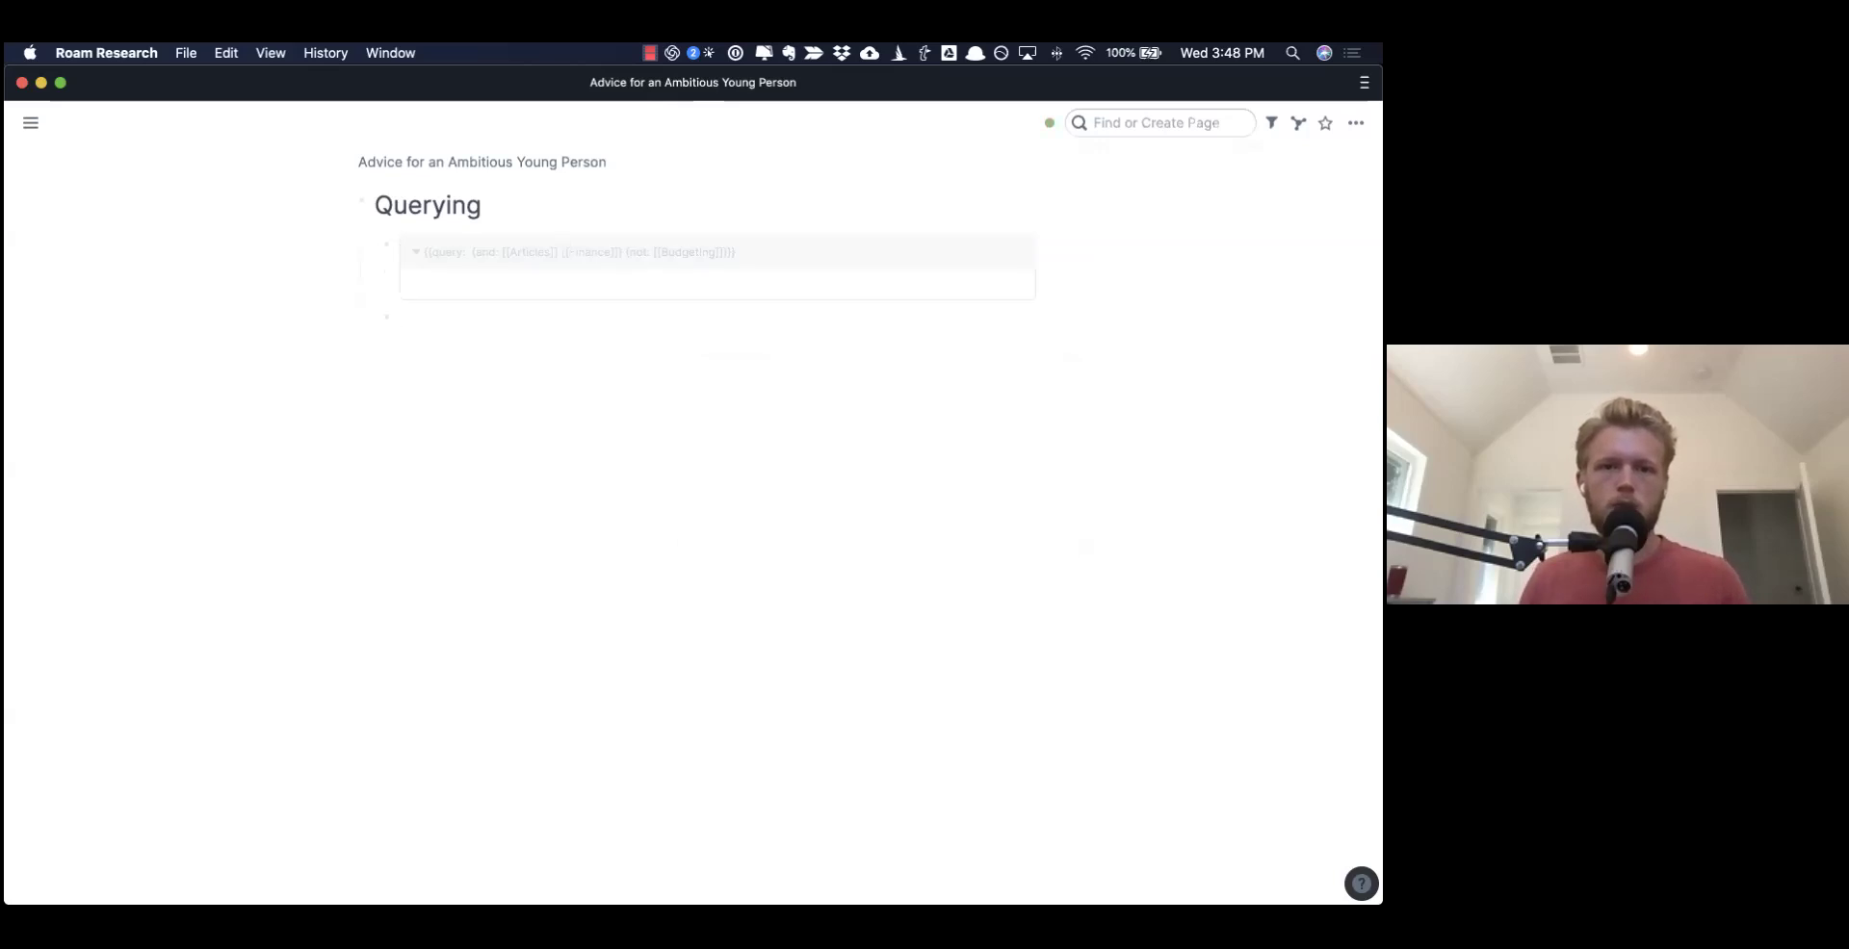
# - Delete the {not: [[Budgeting]]} clause from the query and render it with only the Articles and Finance conditions
pyautogui.press('Up')
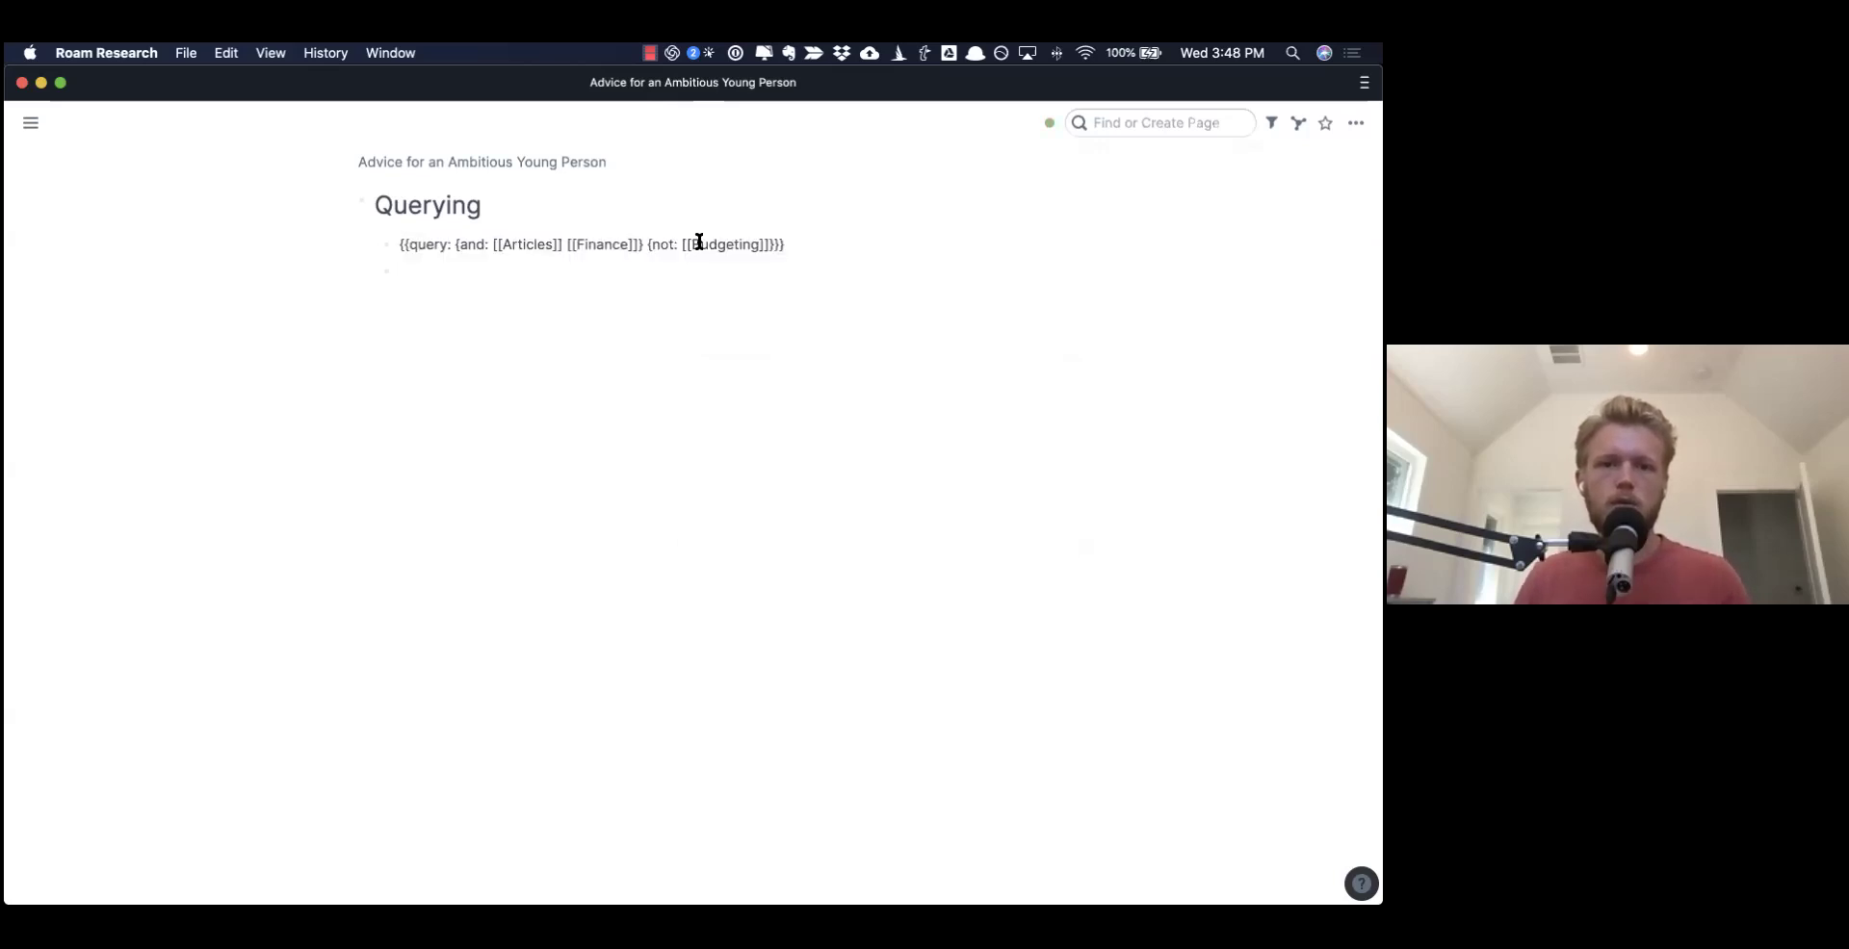
pyautogui.moveTo(645, 244); pyautogui.dragTo(780, 245)
pyautogui.press('BackSpace')
pyautogui.press('BackSpace')
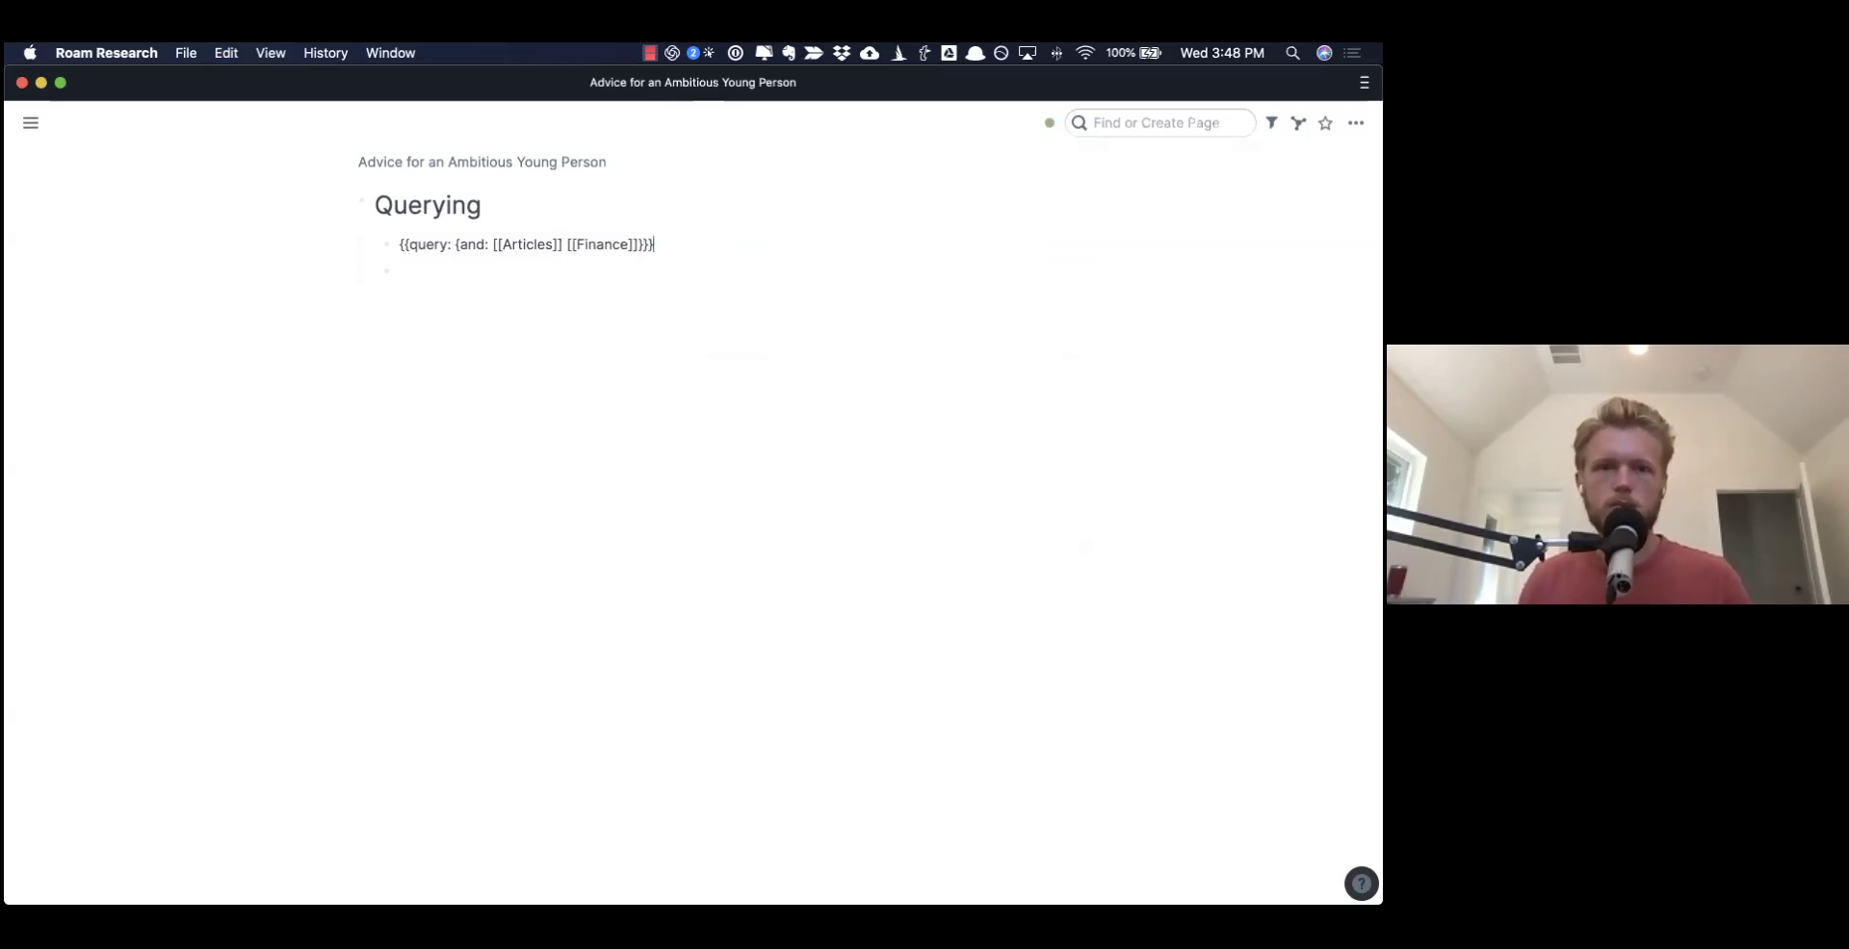
pyautogui.press('Escape')
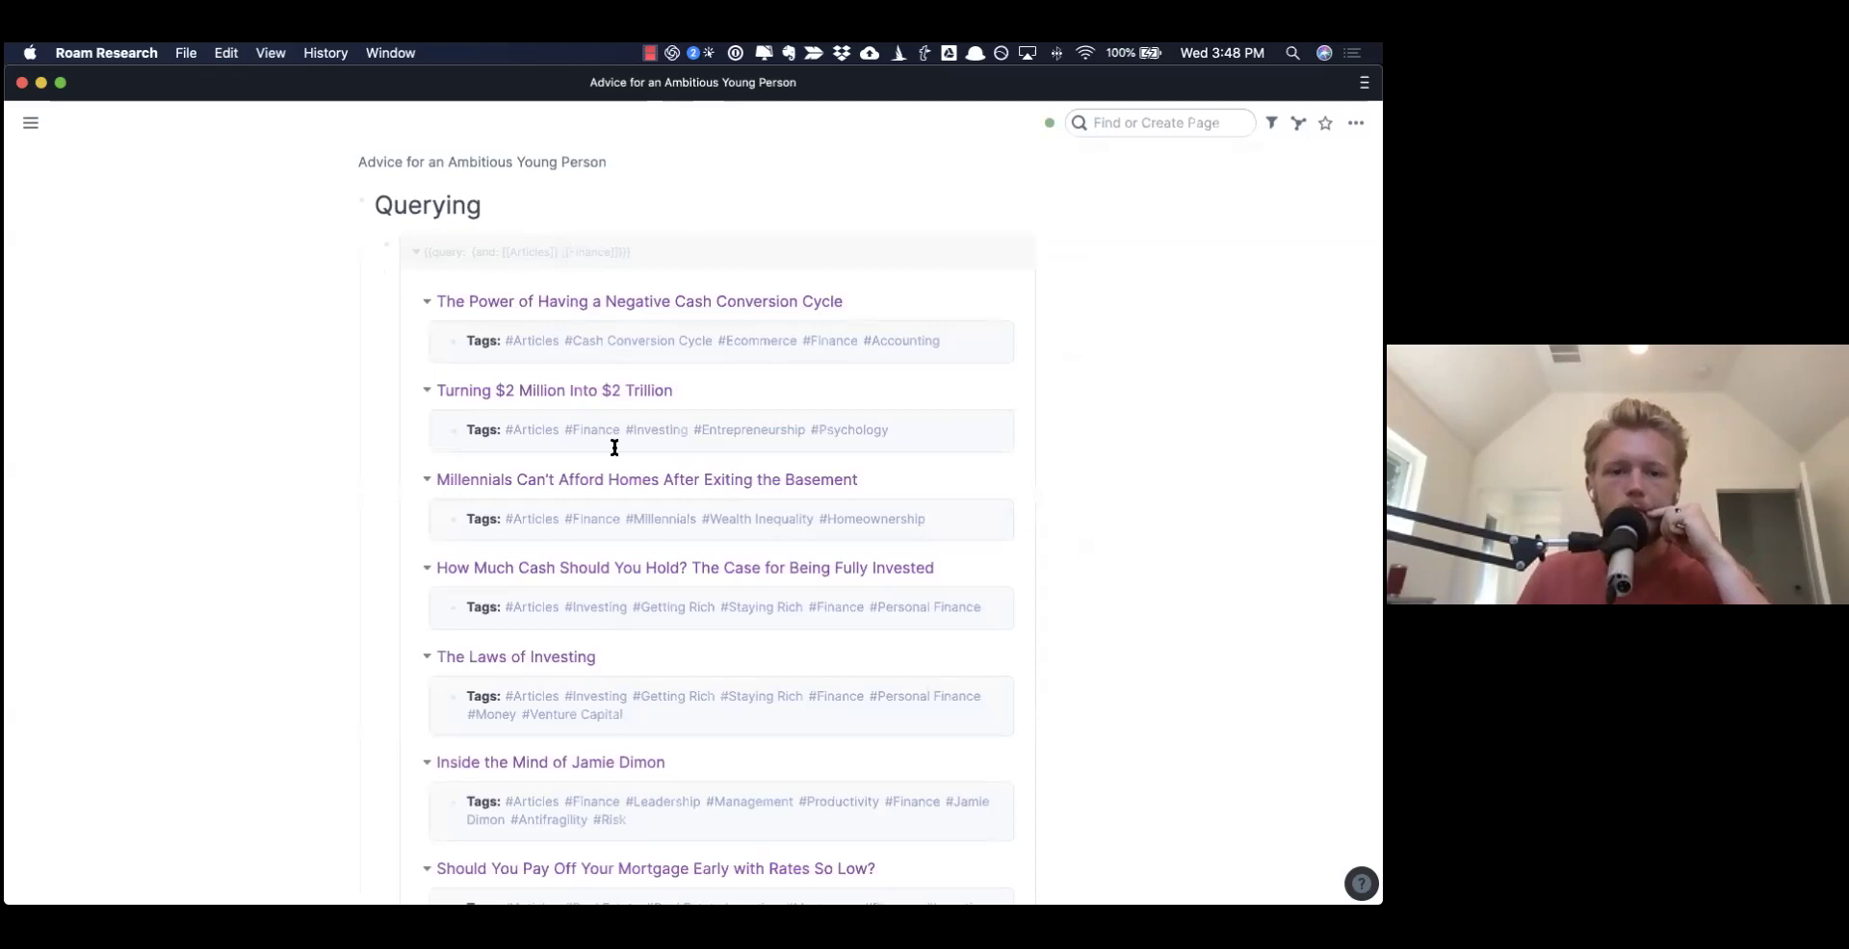
# - Review the tags of the articles listed by the Articles and Finance query through to the end of the results
pyautogui.scroll(-5, 614, 441)
pyautogui.scroll(-8, 615, 448)
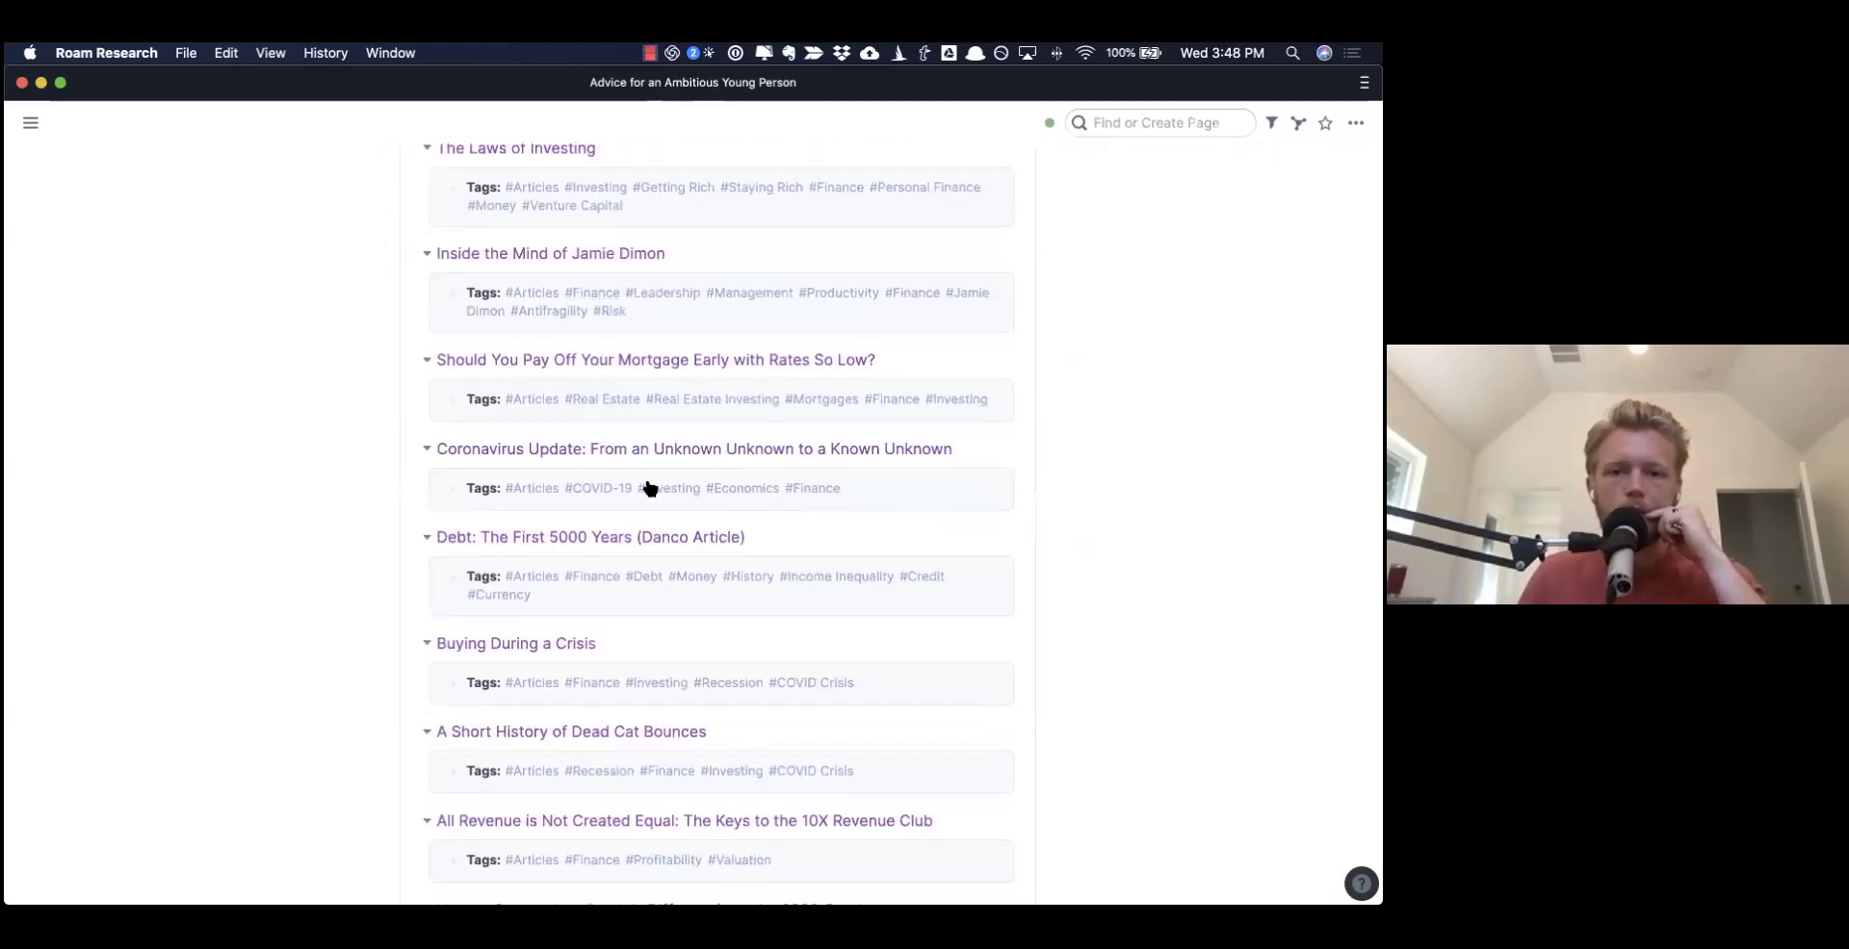
pyautogui.scroll(-5, 645, 486)
pyautogui.scroll(-1, 645, 486)
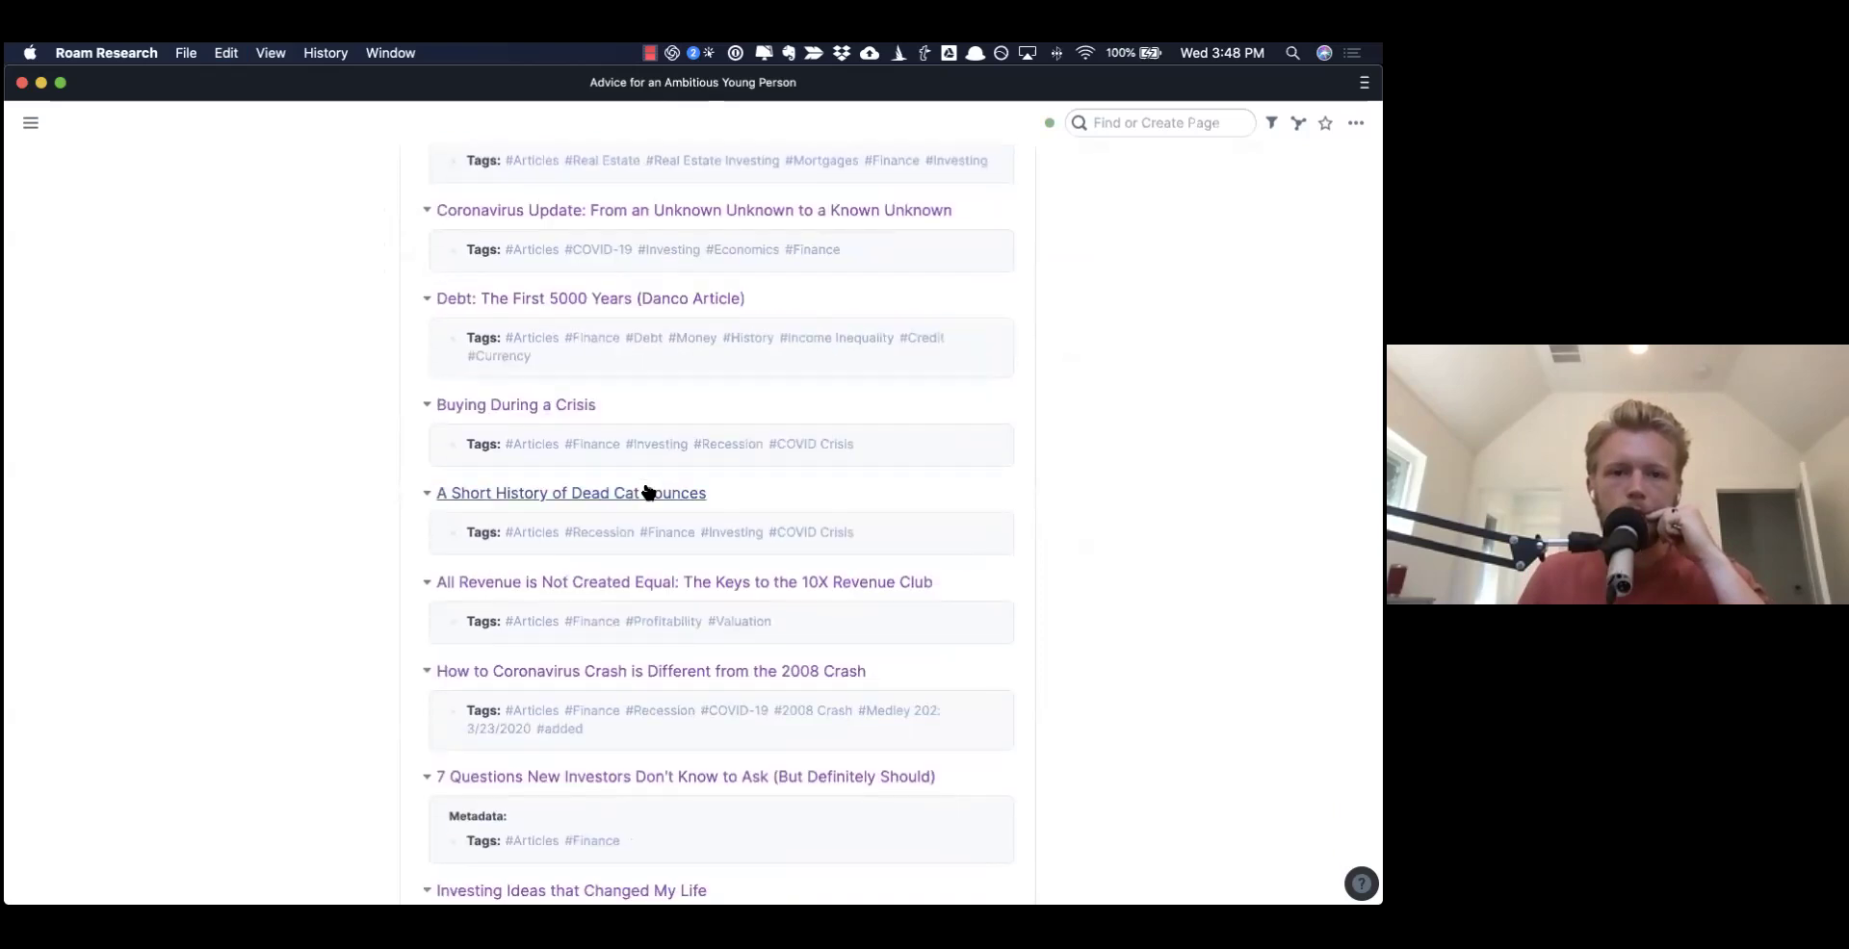
pyautogui.scroll(-6, 648, 493)
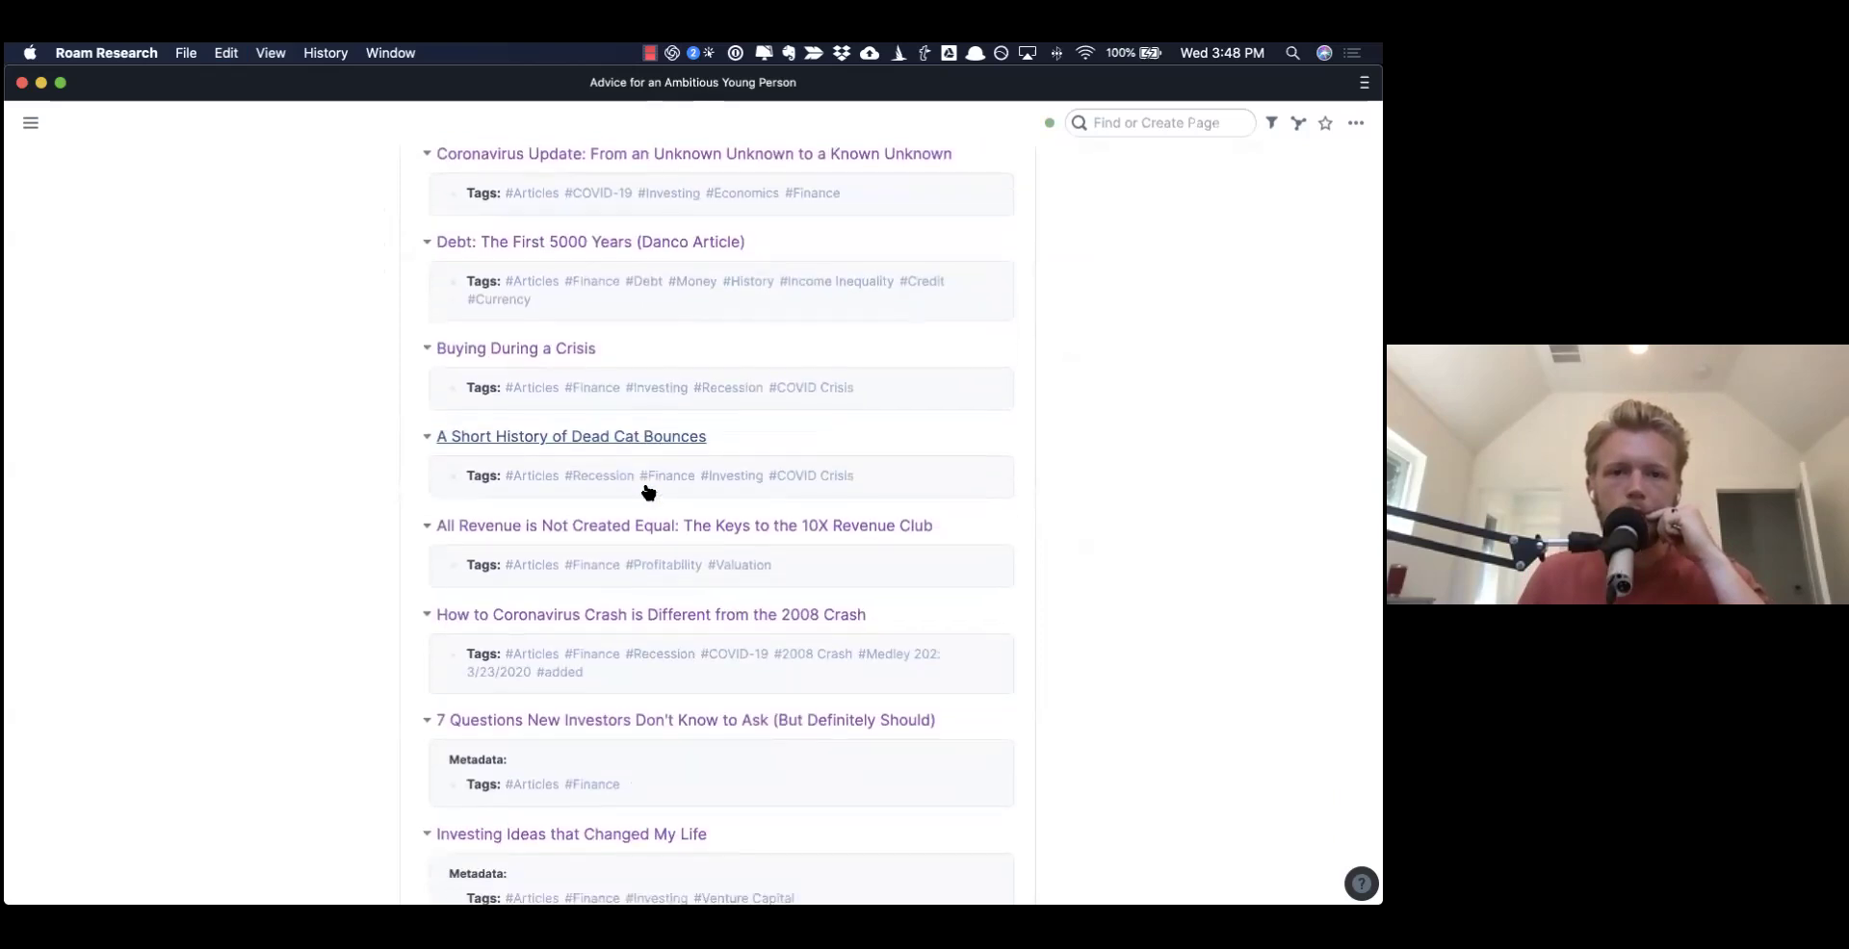
pyautogui.scroll(-8, 648, 493)
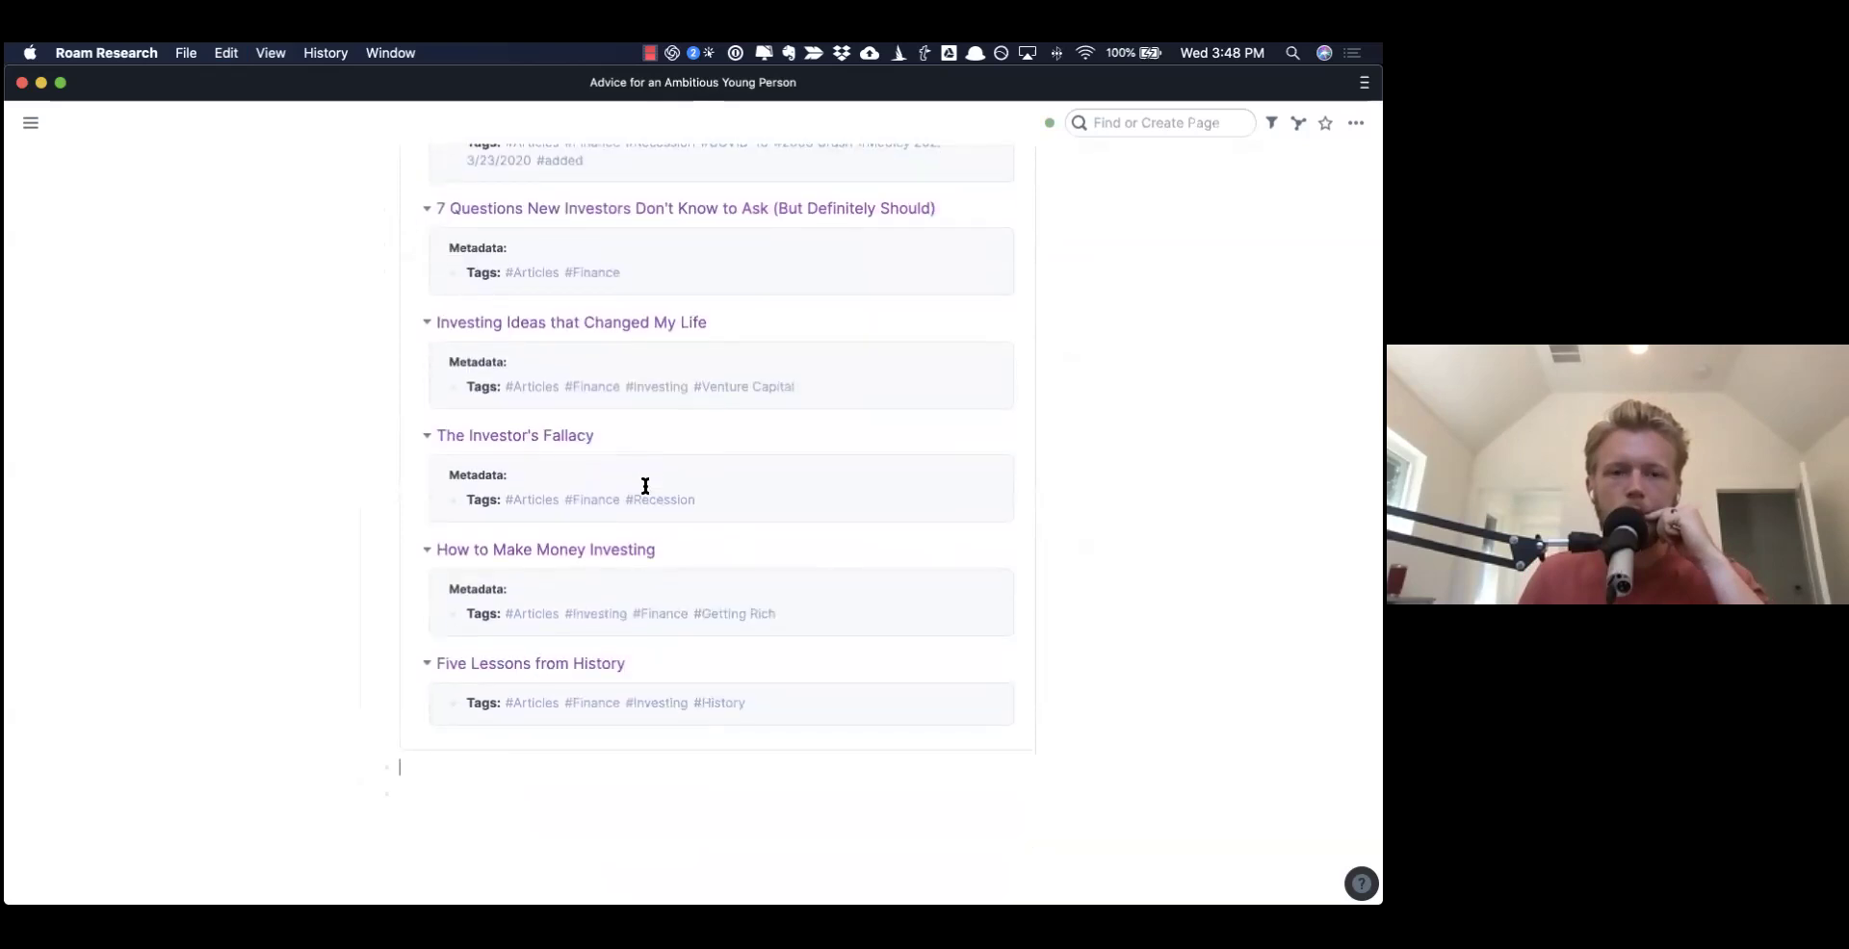
pyautogui.scroll(15, 645, 486)
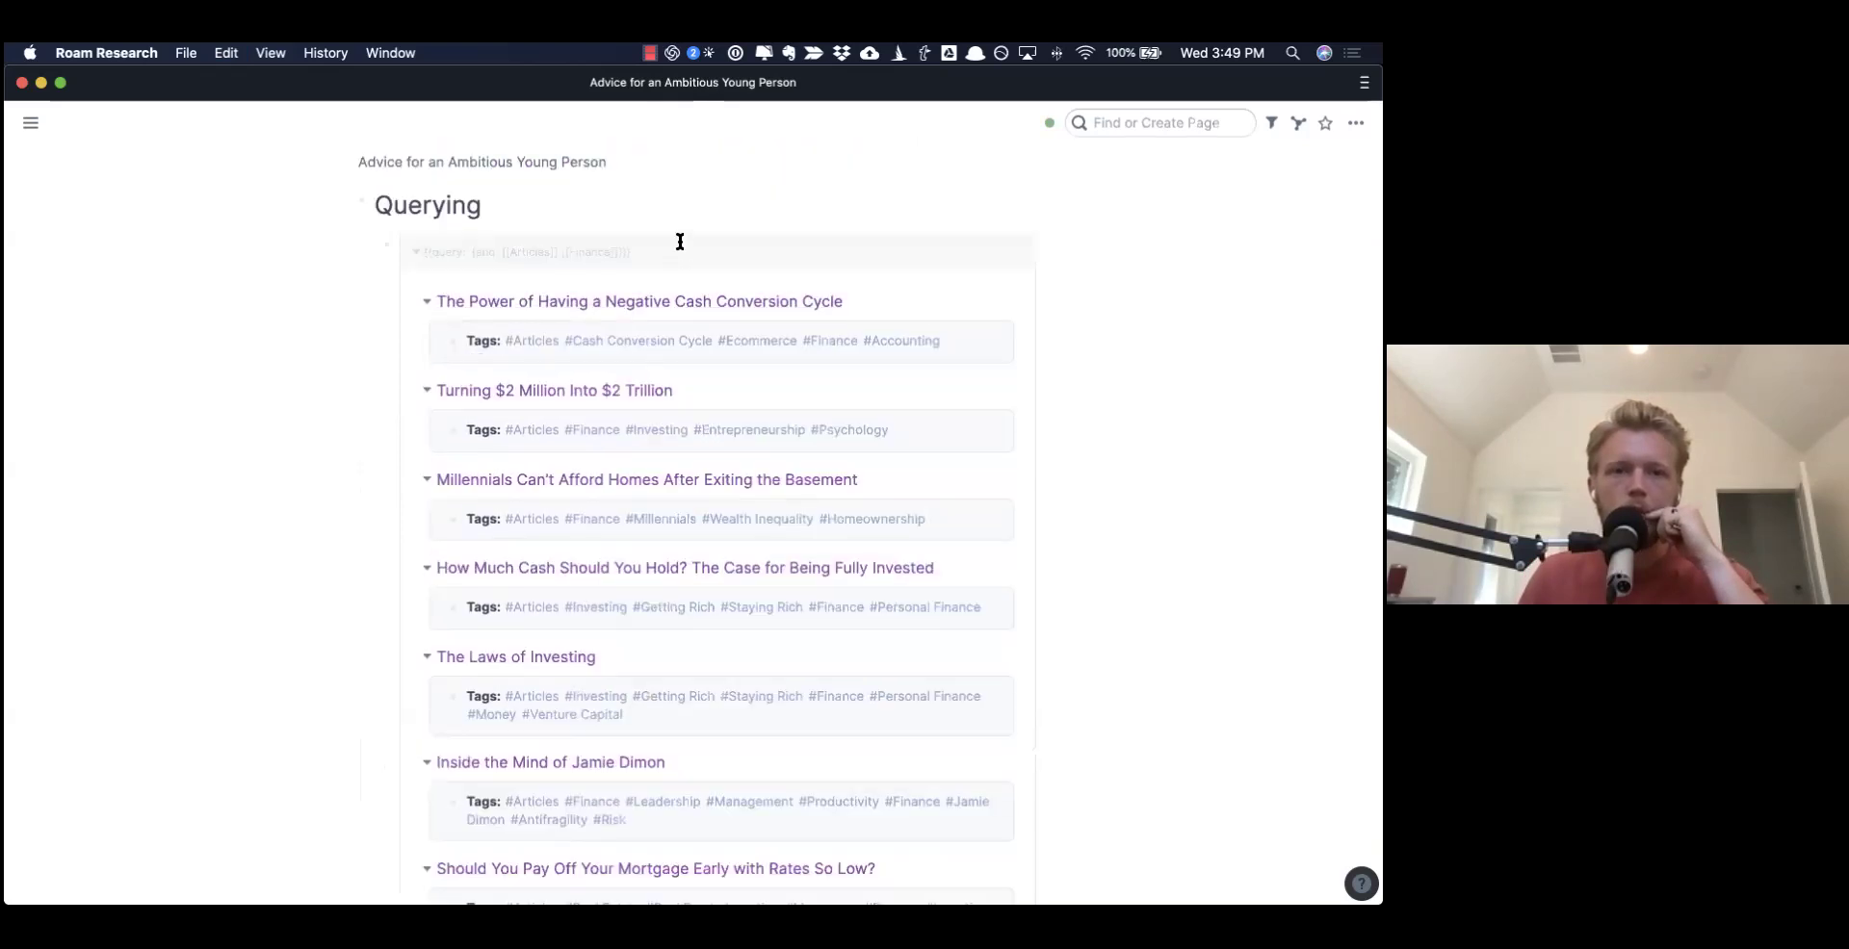
# - Nest {not: [[Budgeting]]} inside the and clause, directly after [[Finance]], and render the query
pyautogui.click(824, 267)
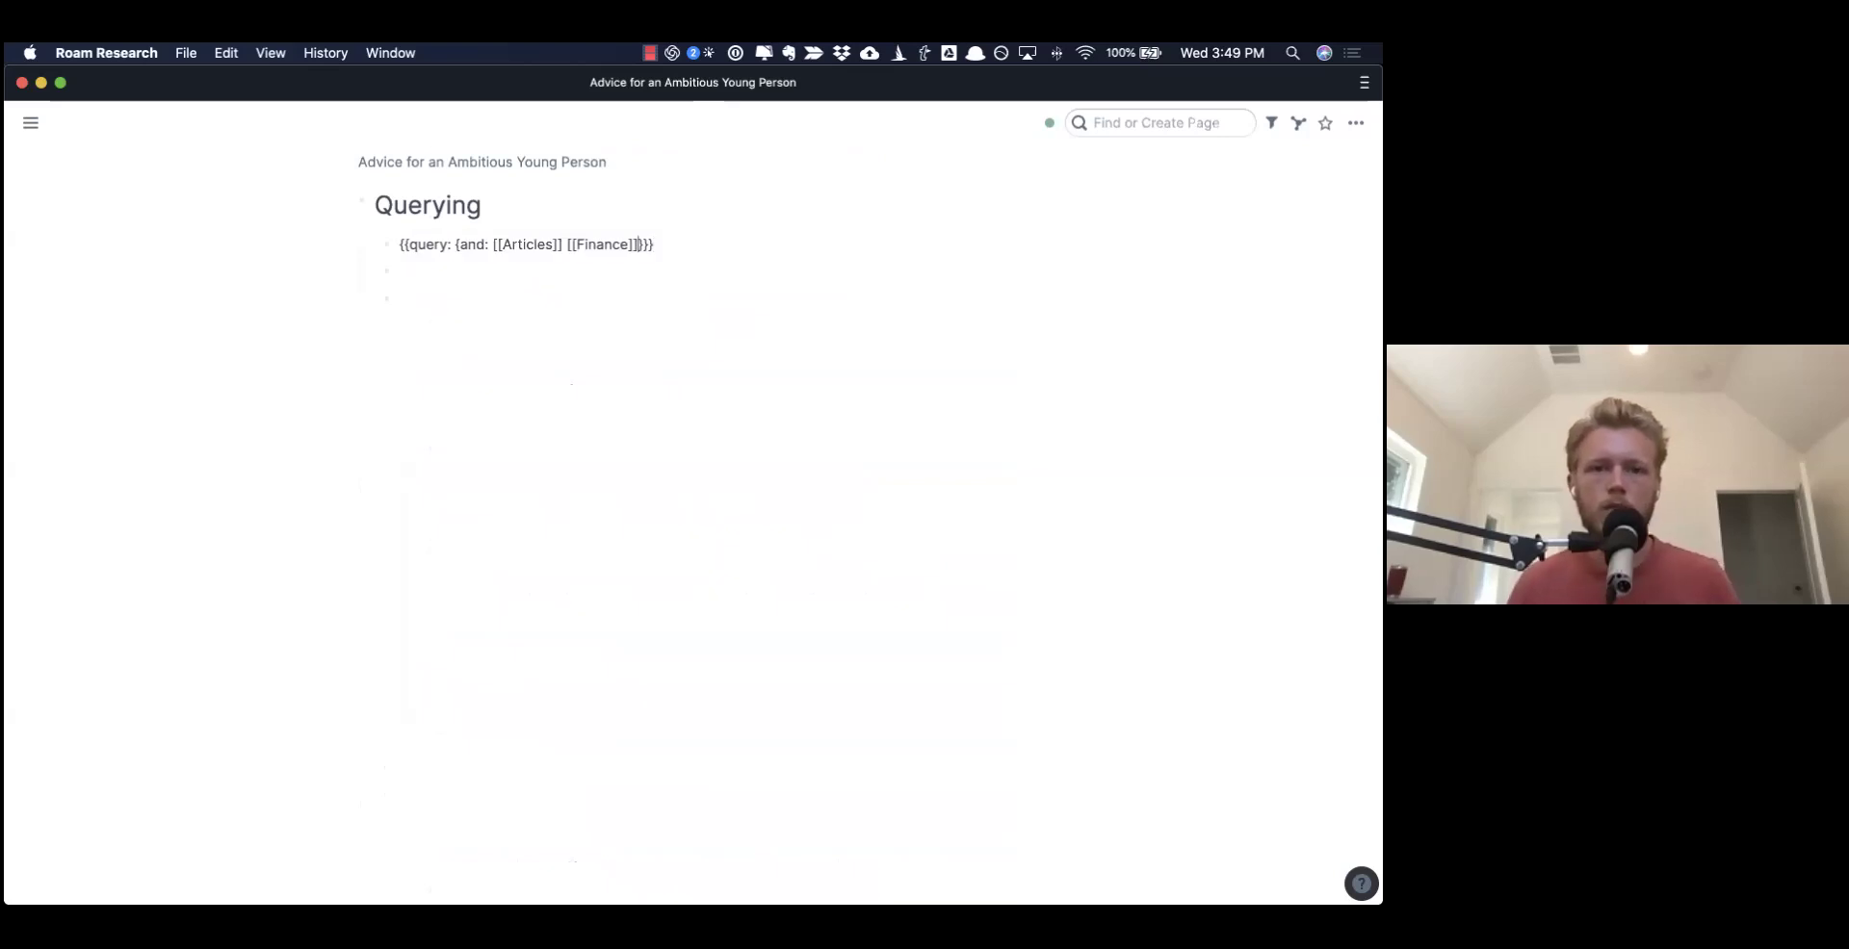
pyautogui.press('Right')
pyautogui.write('[[Finance]]')
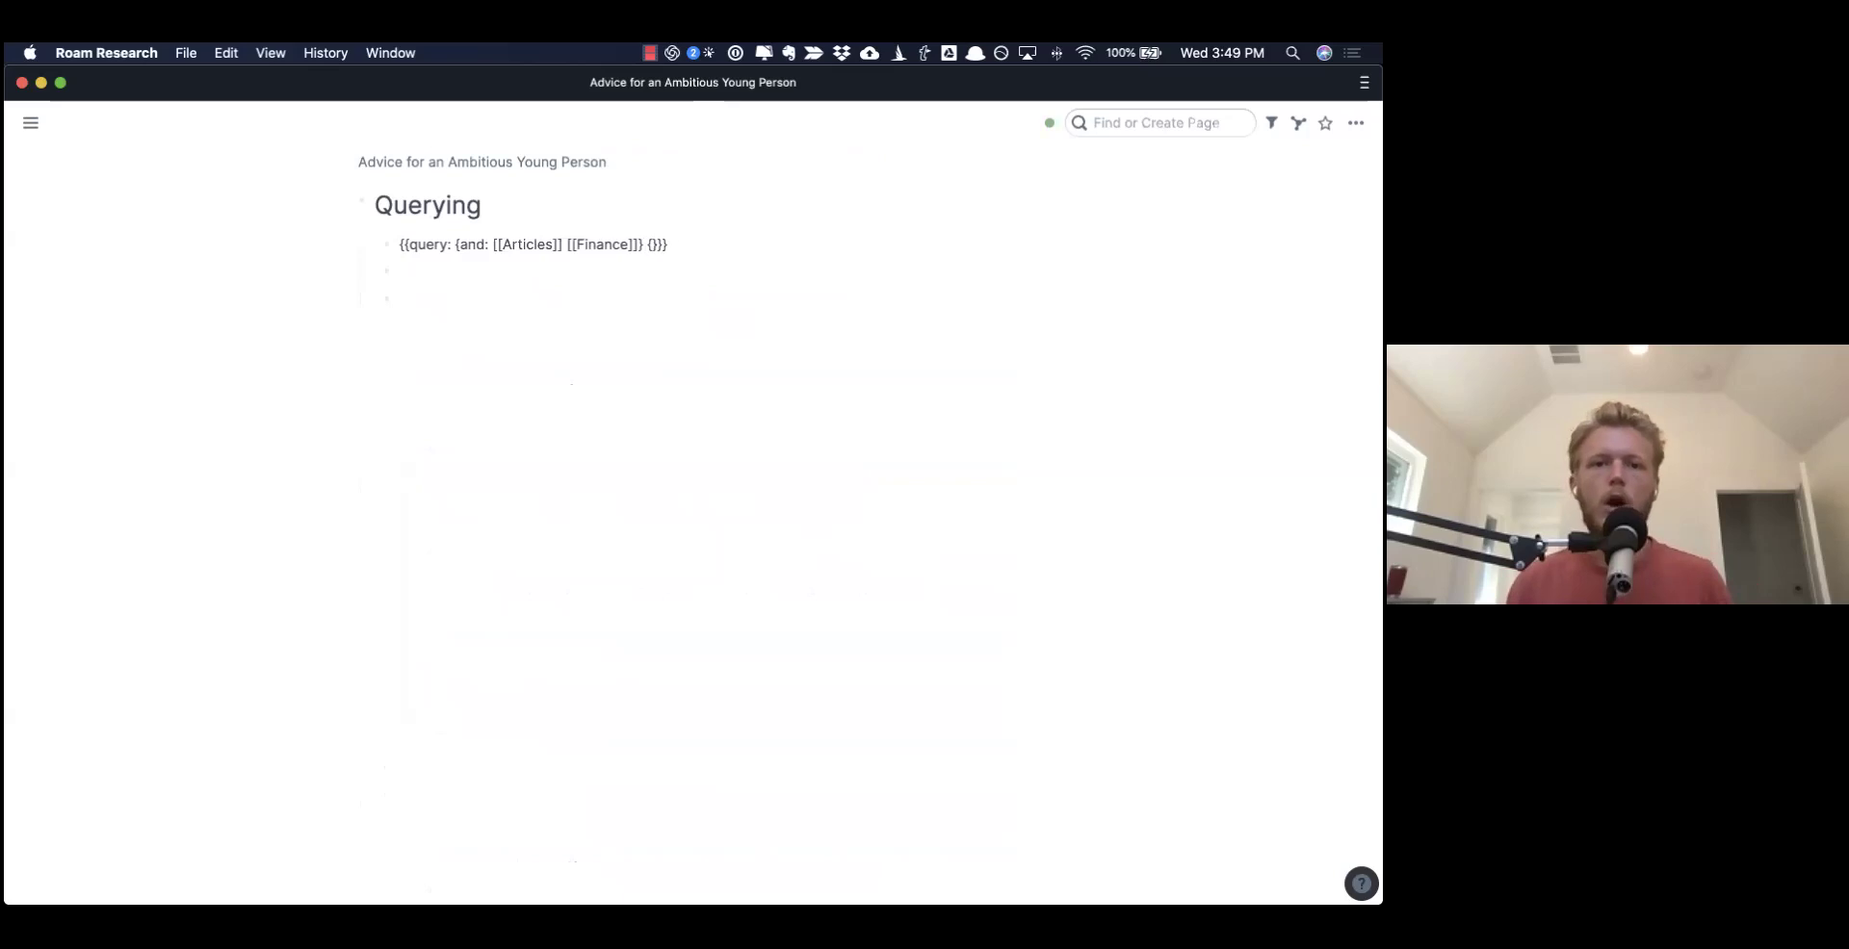
pyautogui.write(' {not: [')
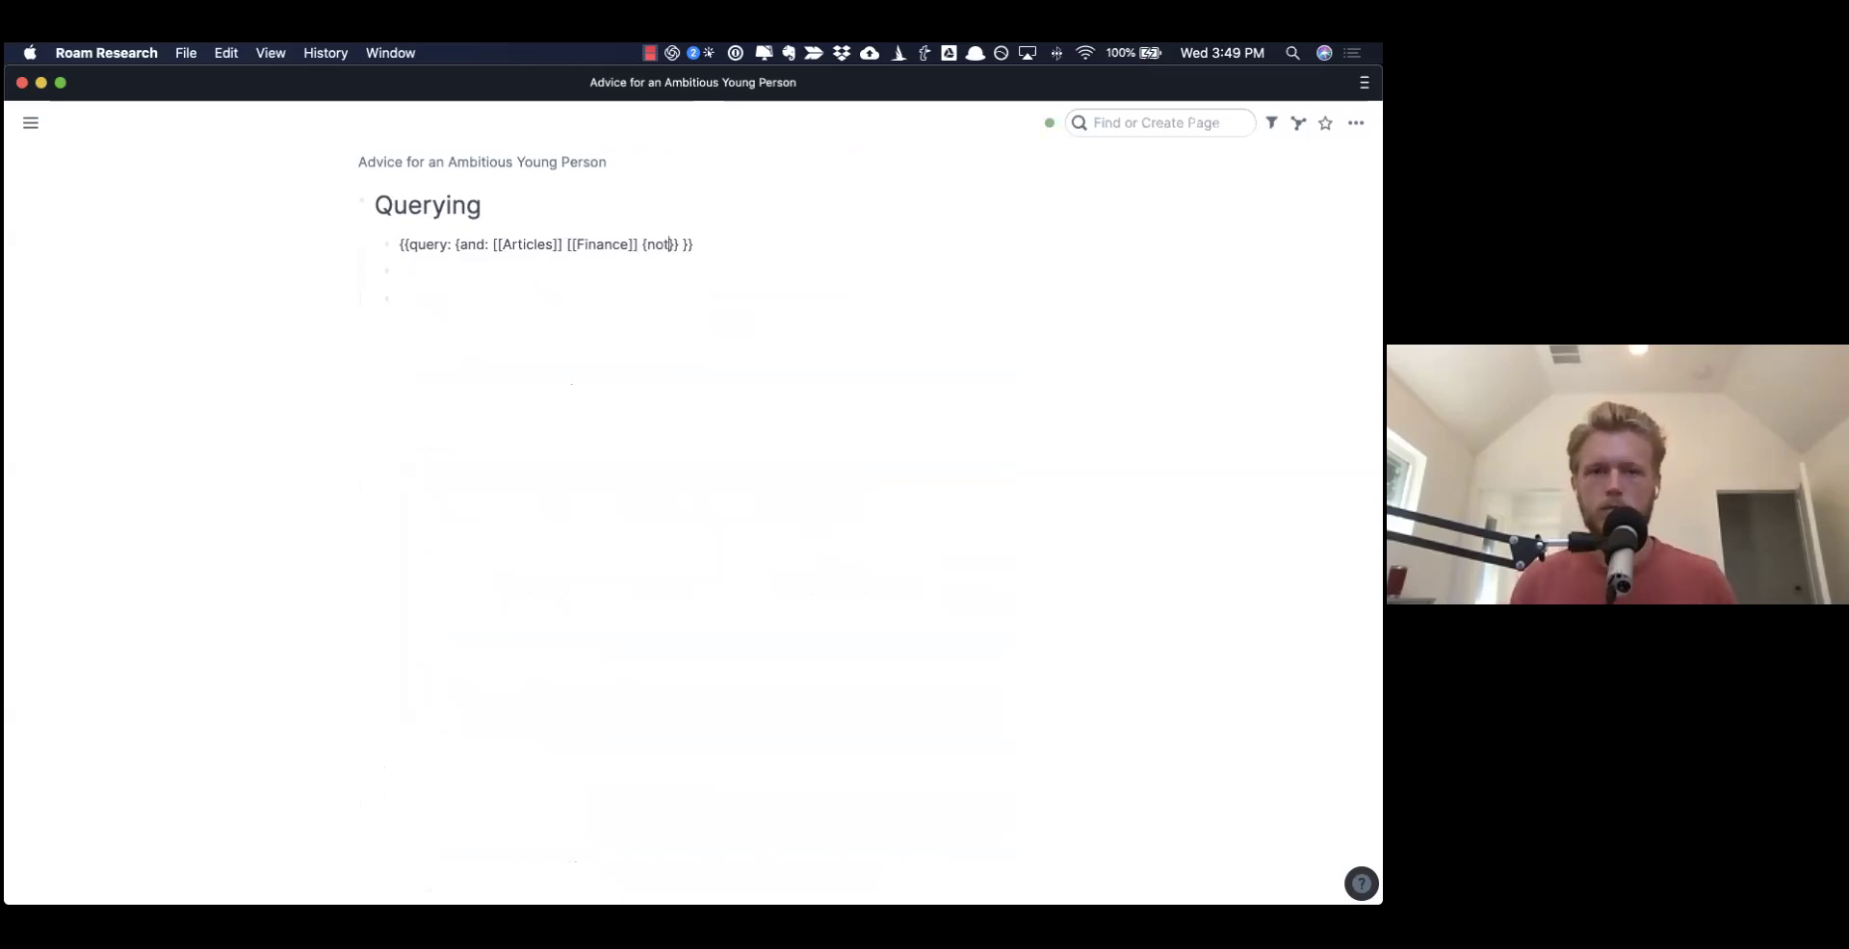
pyautogui.write('[Budget')
pyautogui.press('Return')
pyautogui.press('Return')
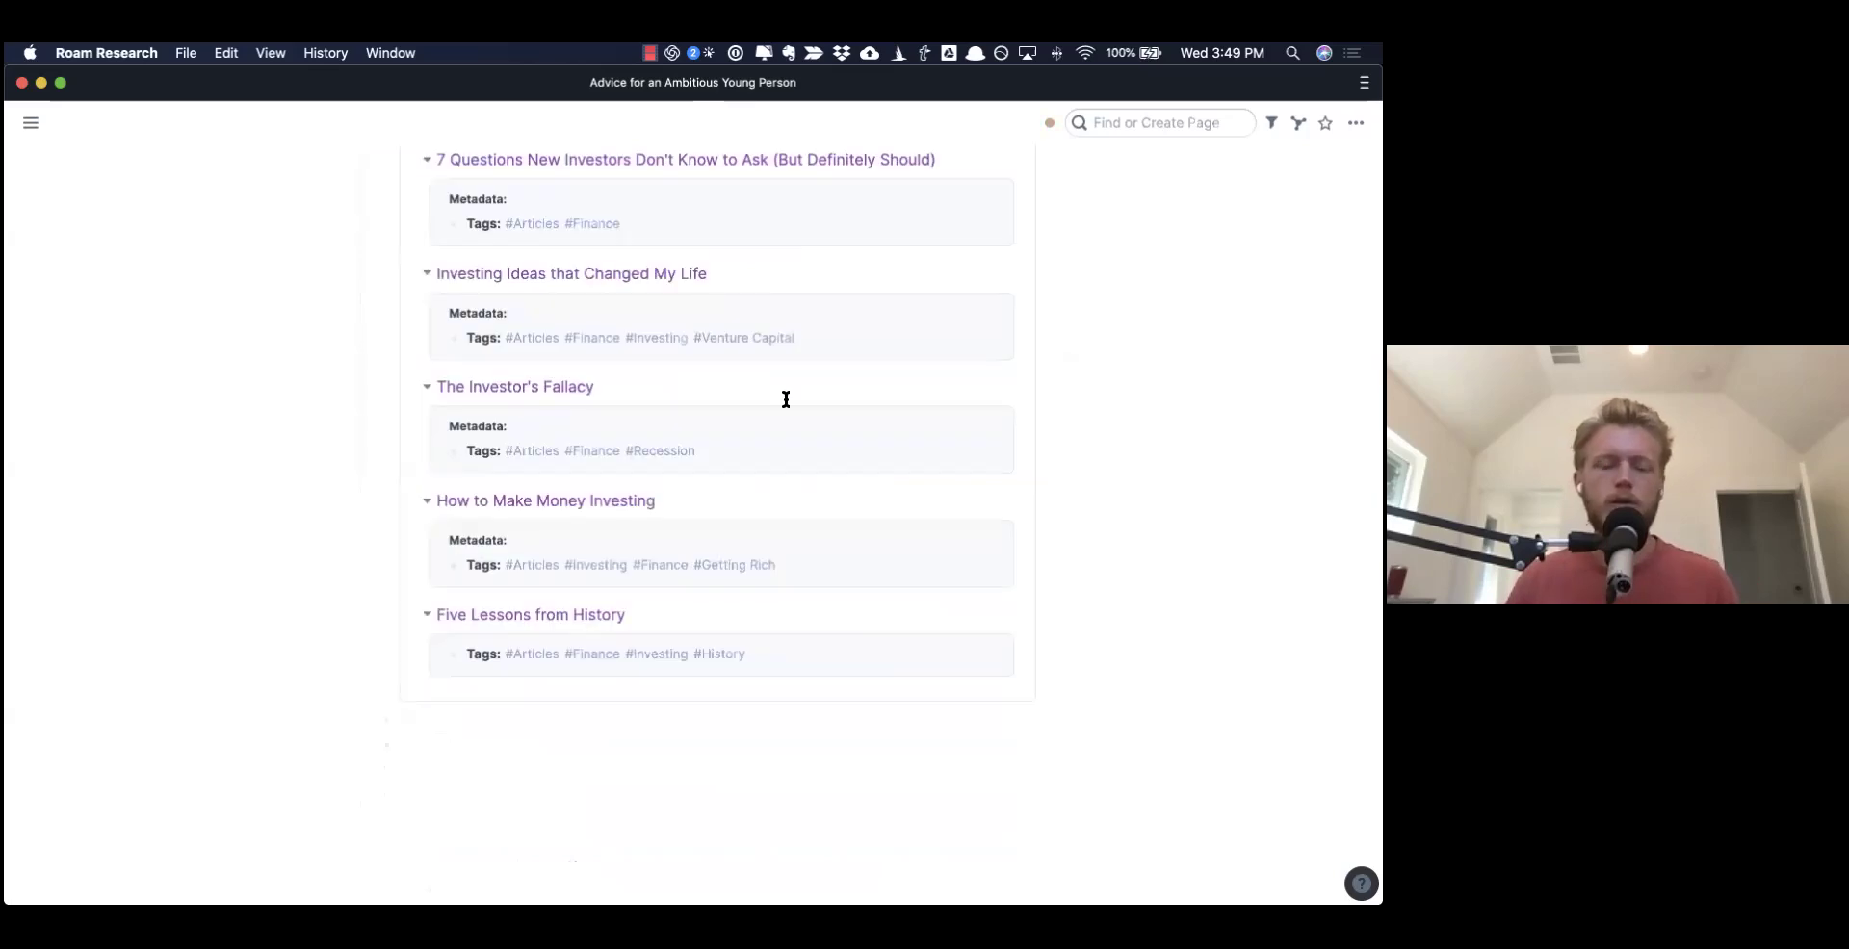
pyautogui.scroll(15, 785, 399)
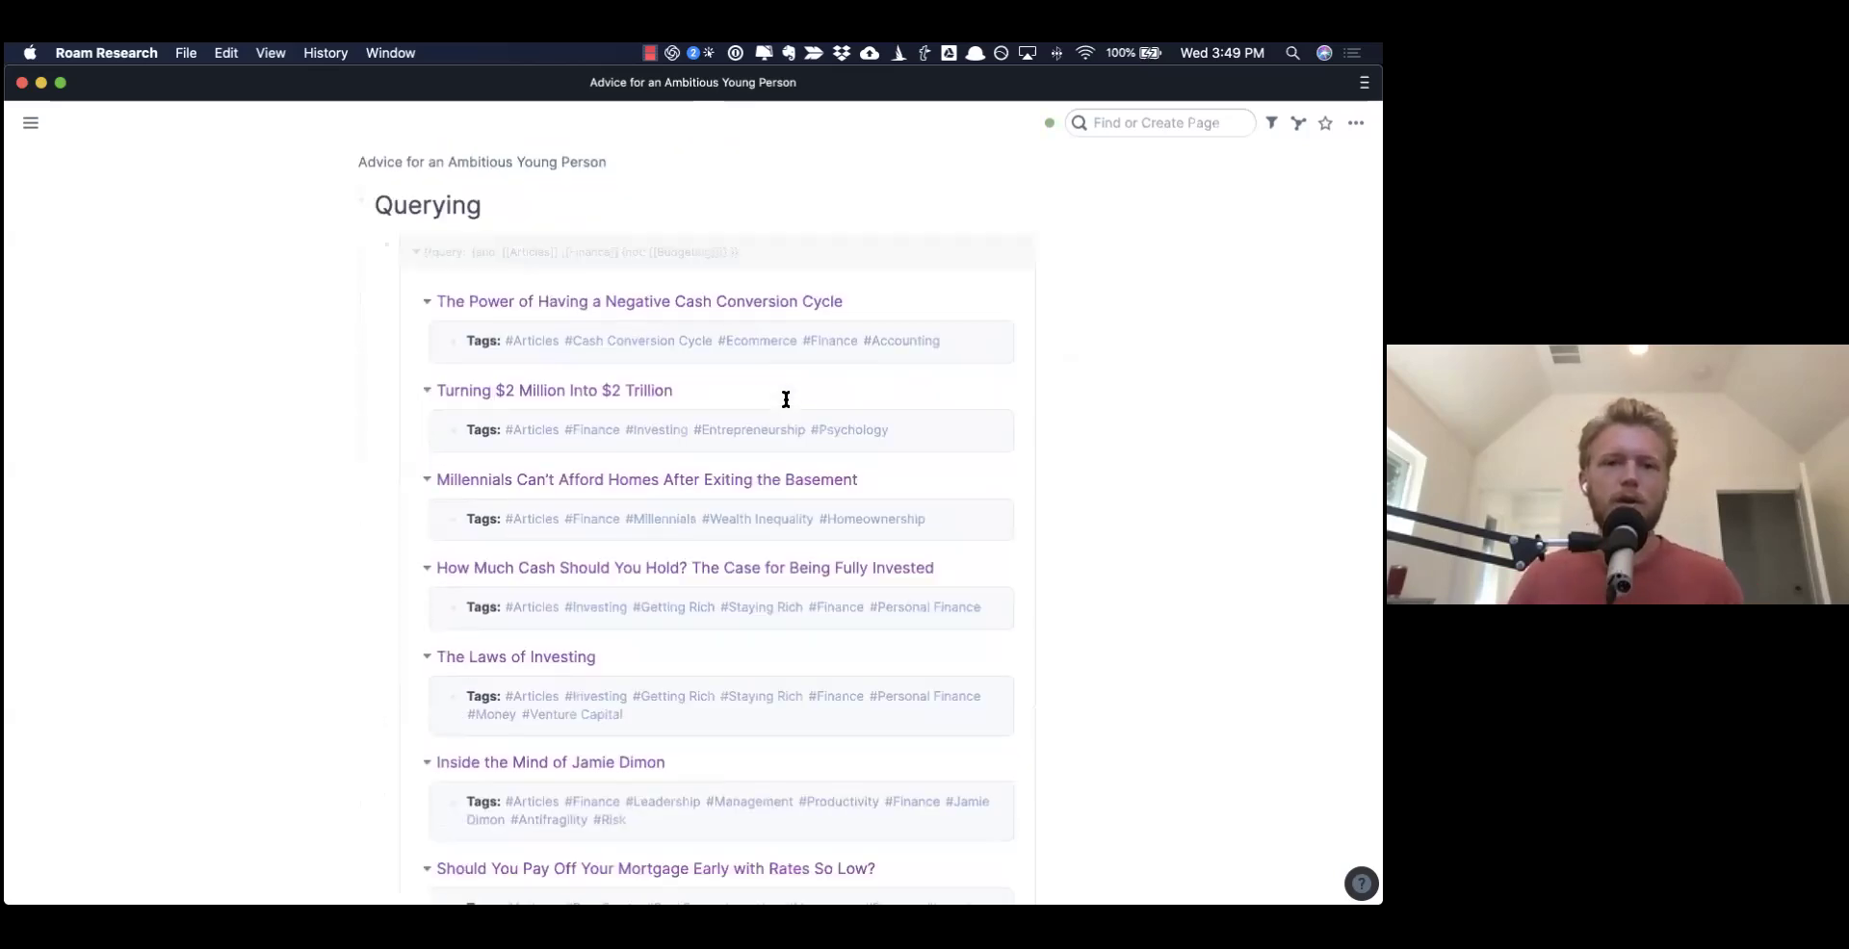
# - Try to add a {between: } clause after the and clause of the query
pyautogui.click(784, 247)
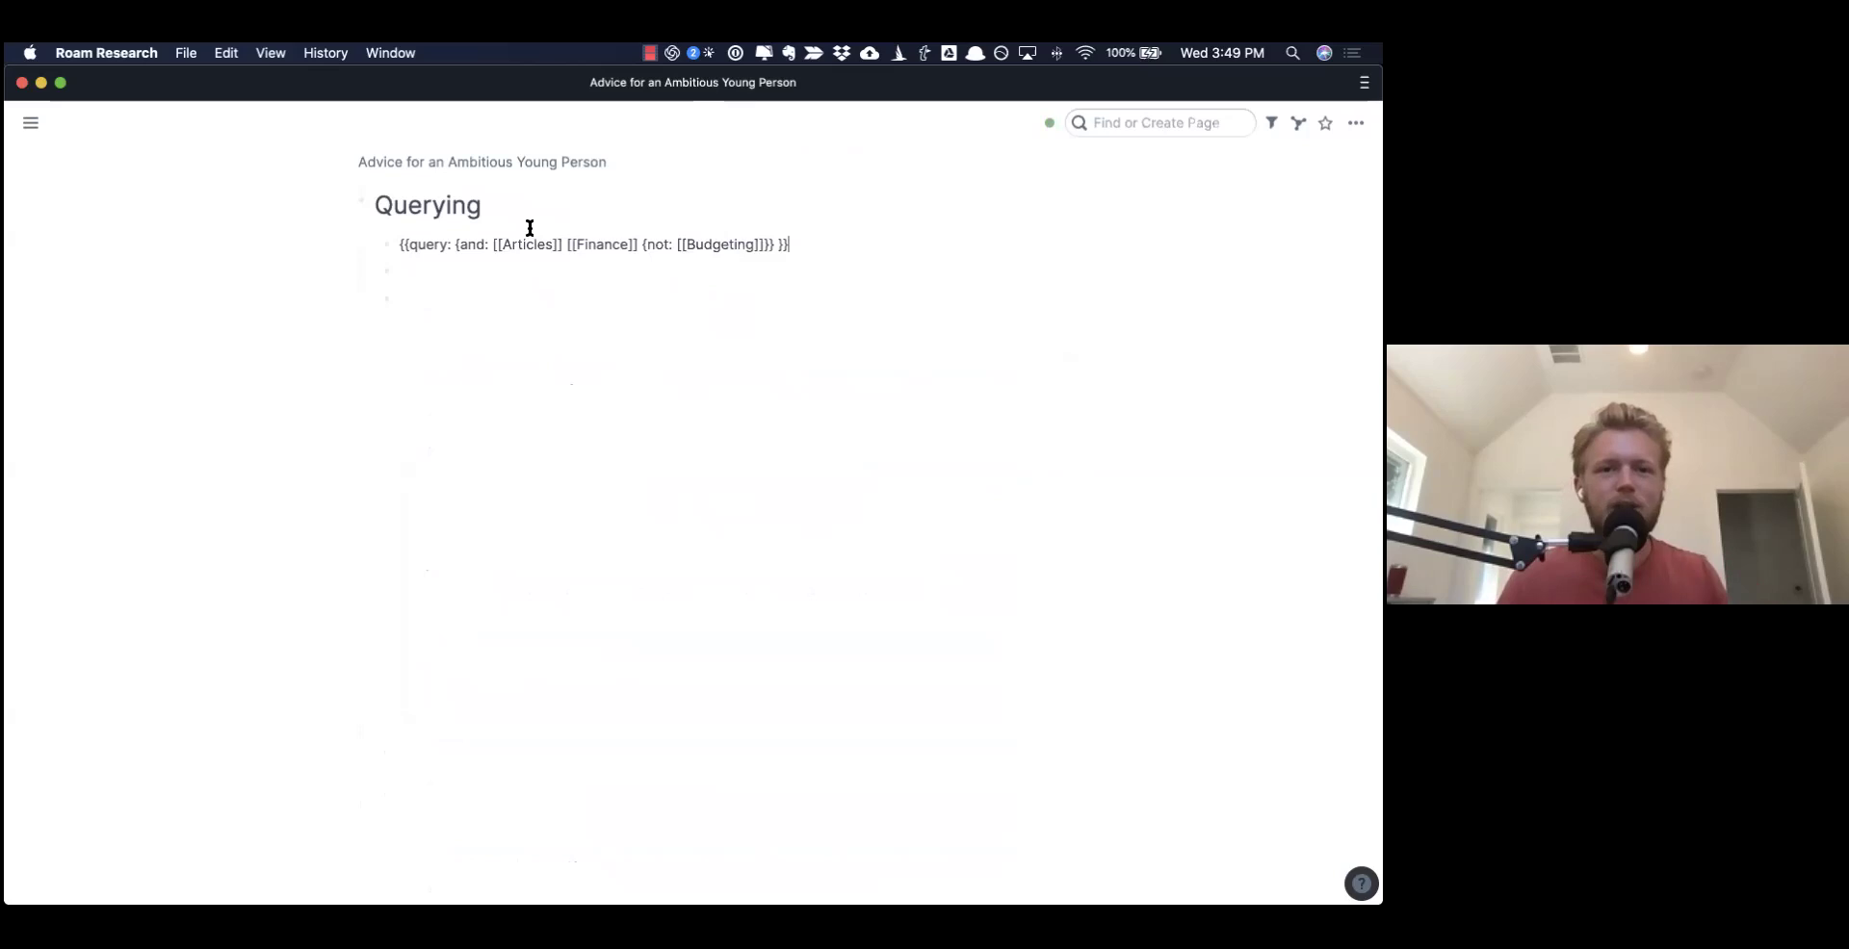
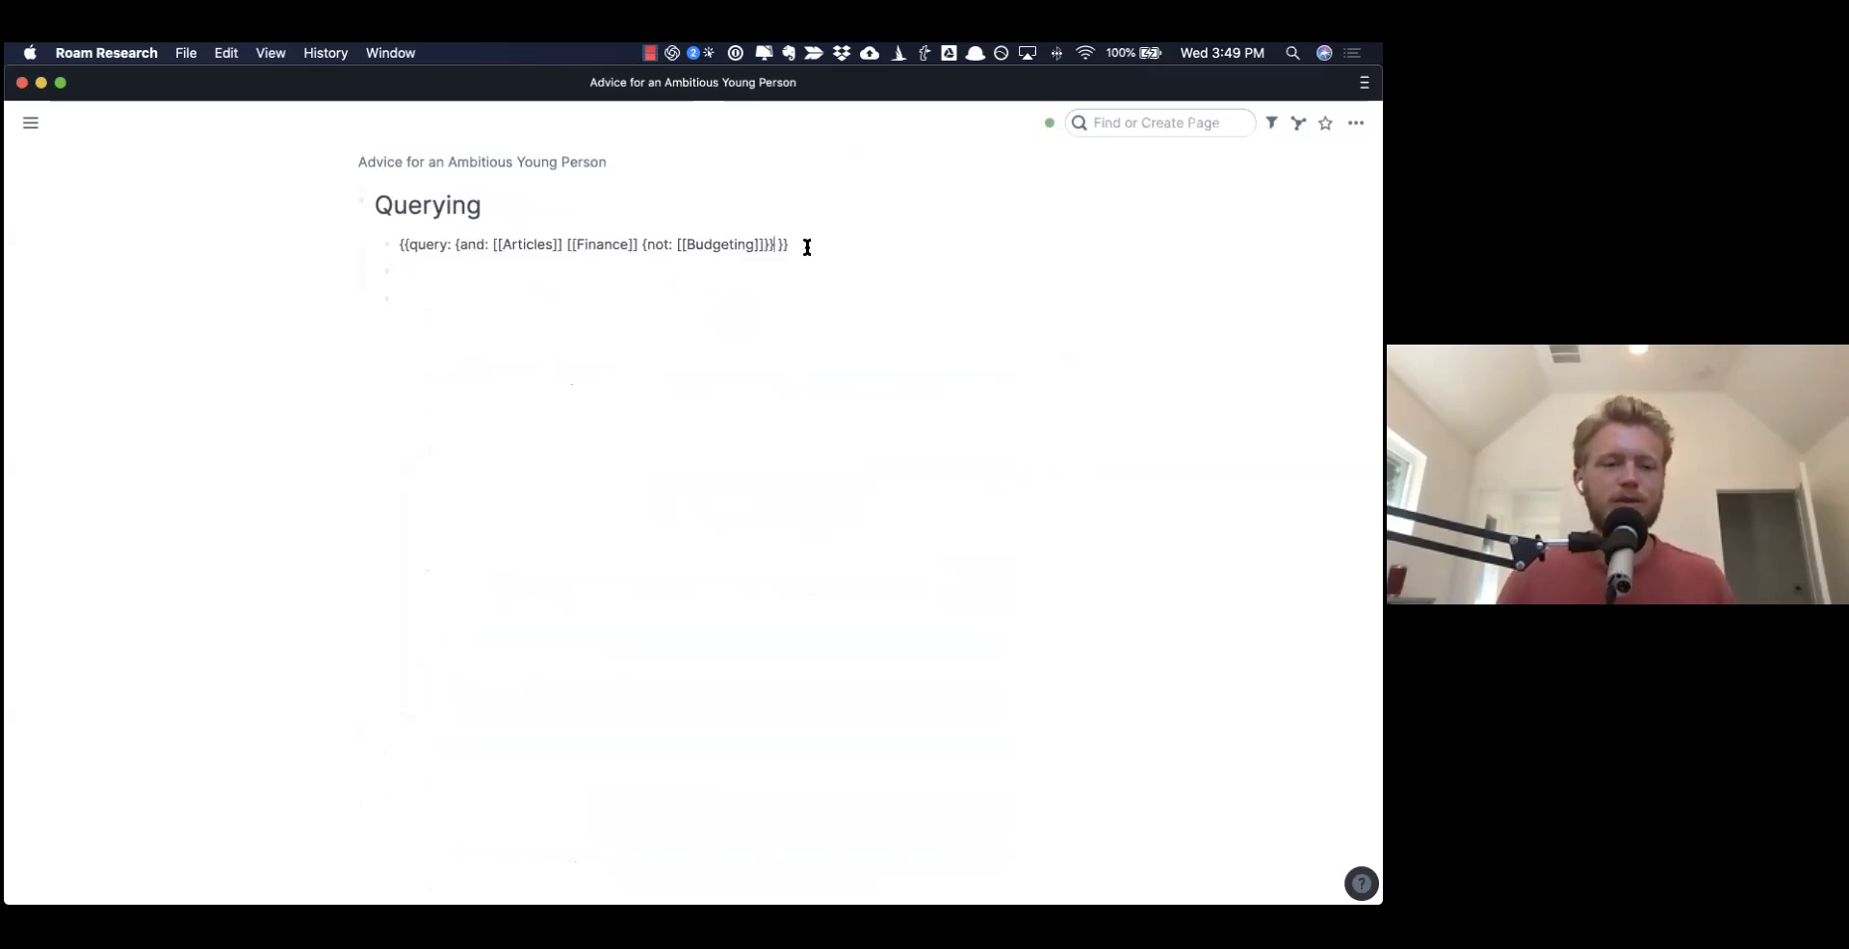
pyautogui.write('}')
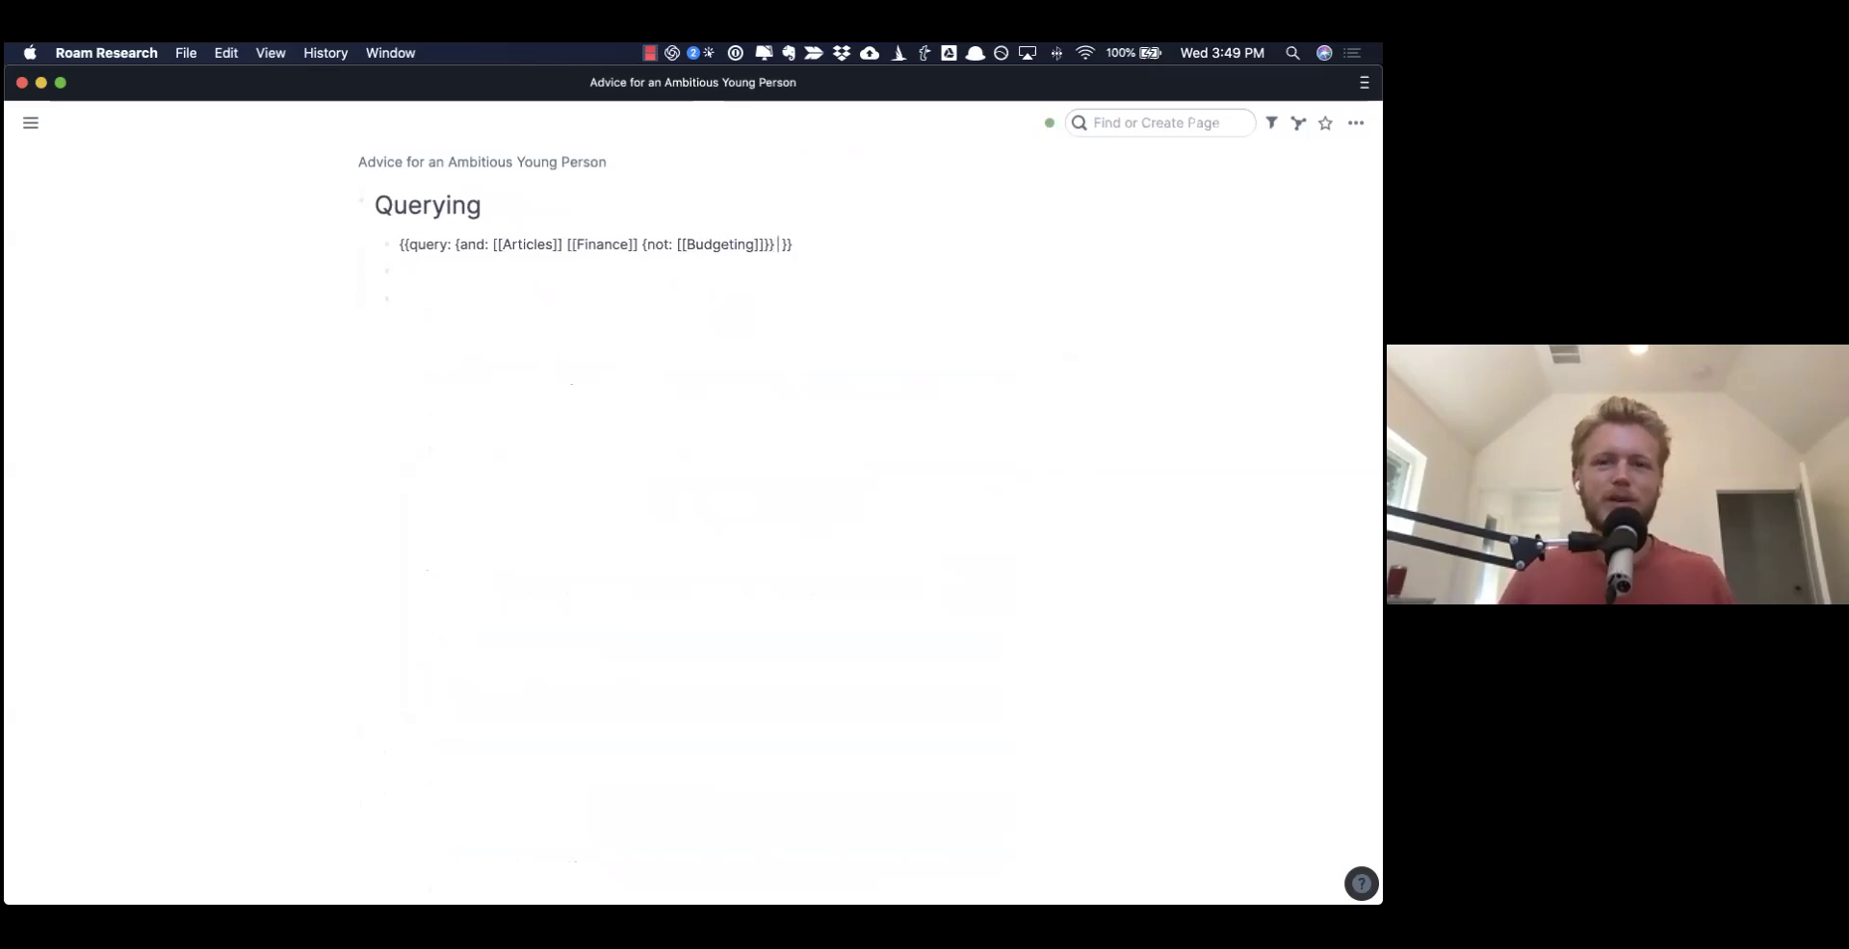
pyautogui.write(' {between:')
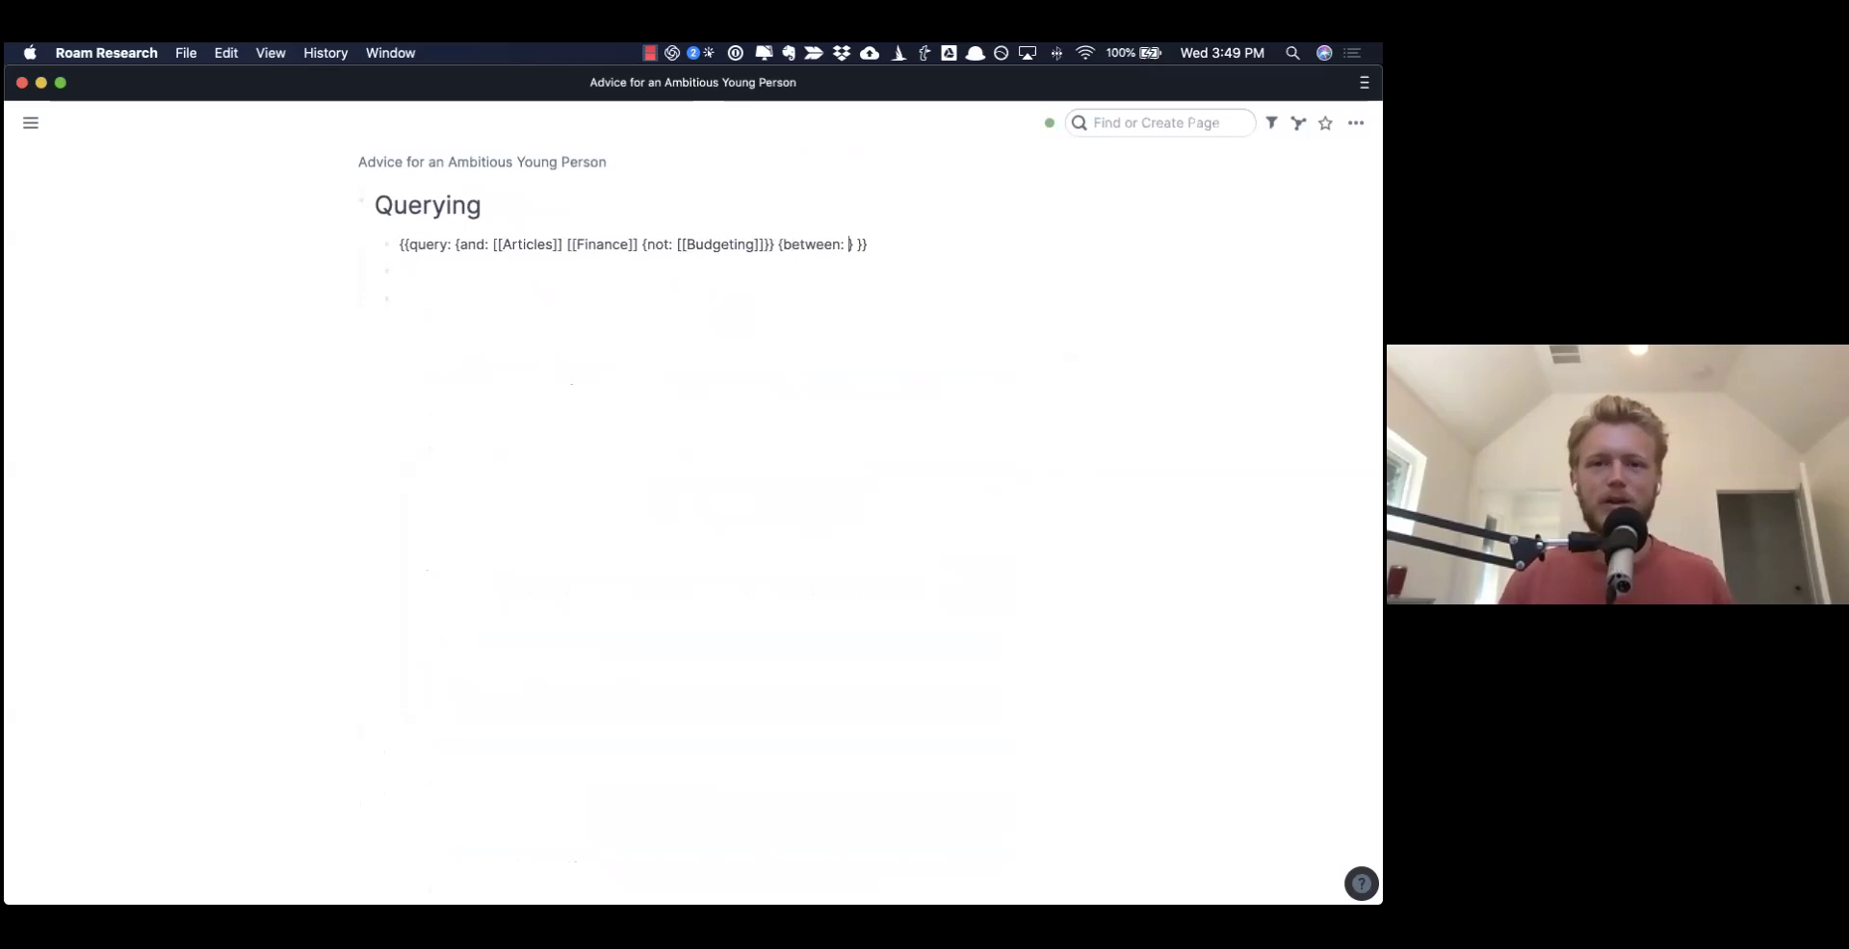
# - Delete the entire query text from the first block under Querying
pyautogui.press('super+a')
pyautogui.press('BackSpace')
pyautogui.press('Escape')
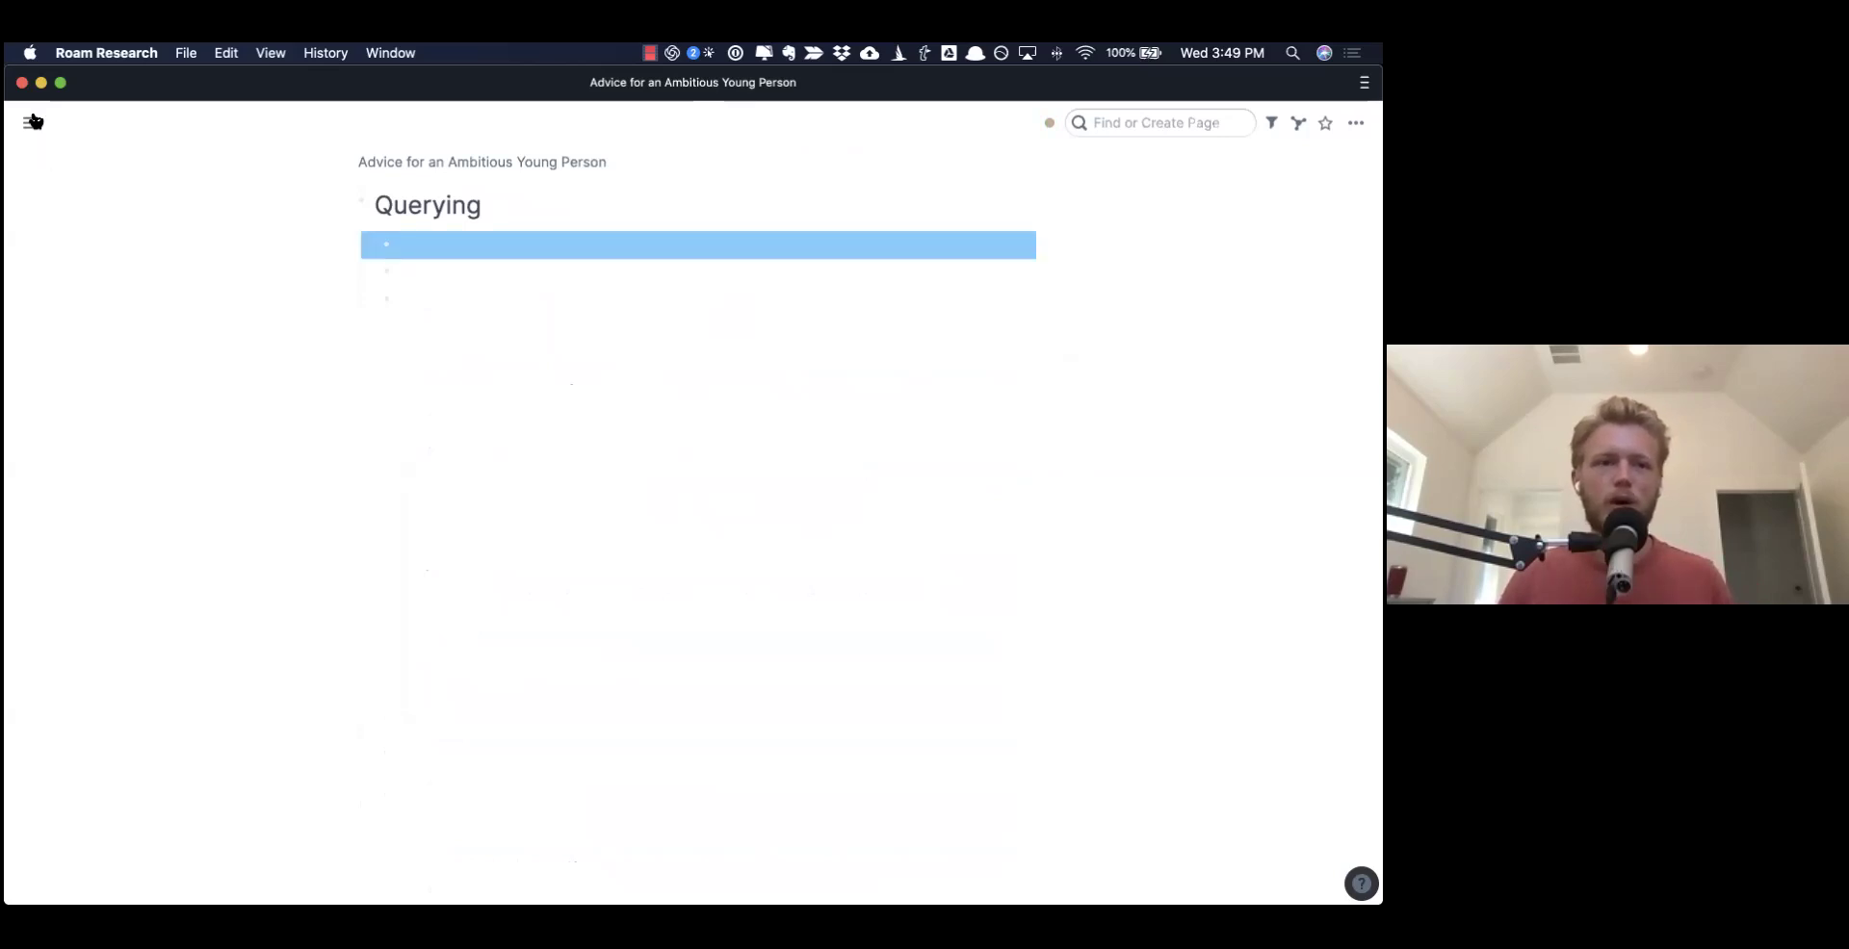
# - Switch to the Roam tutorial graph and open the Queries page from Secret & Advanced Features
pyautogui.moveTo(31, 122)
pyautogui.click(63, 166)
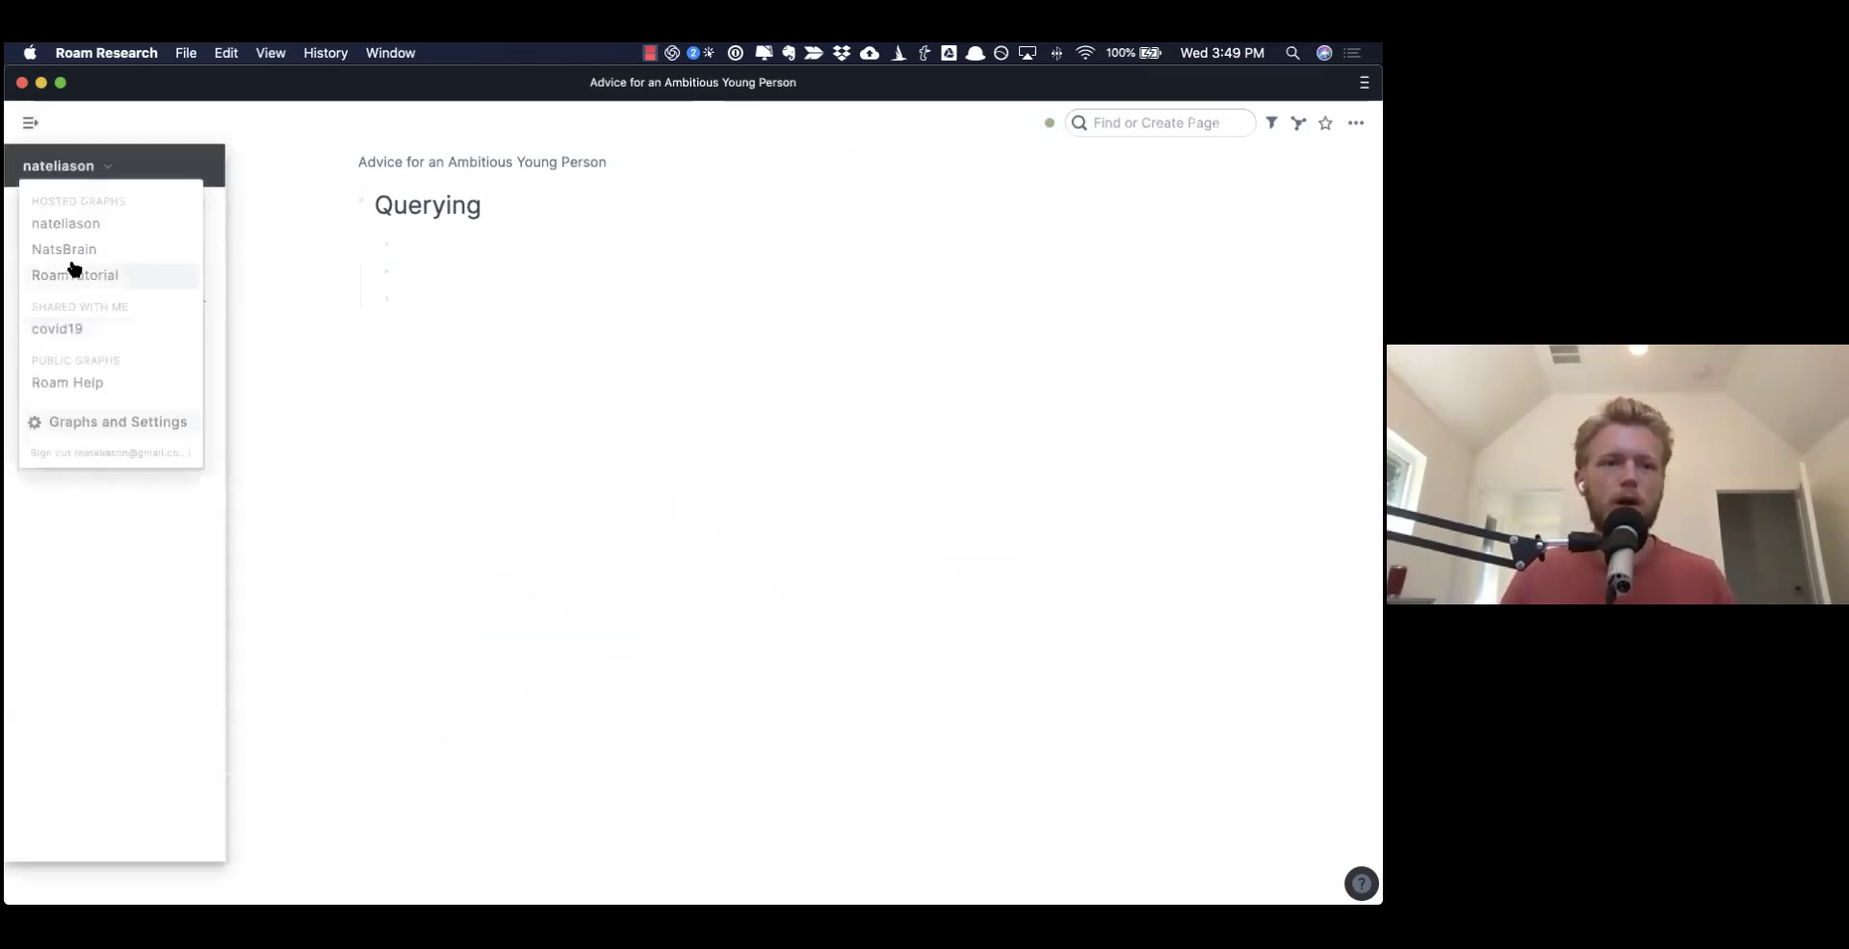
pyautogui.click(67, 274)
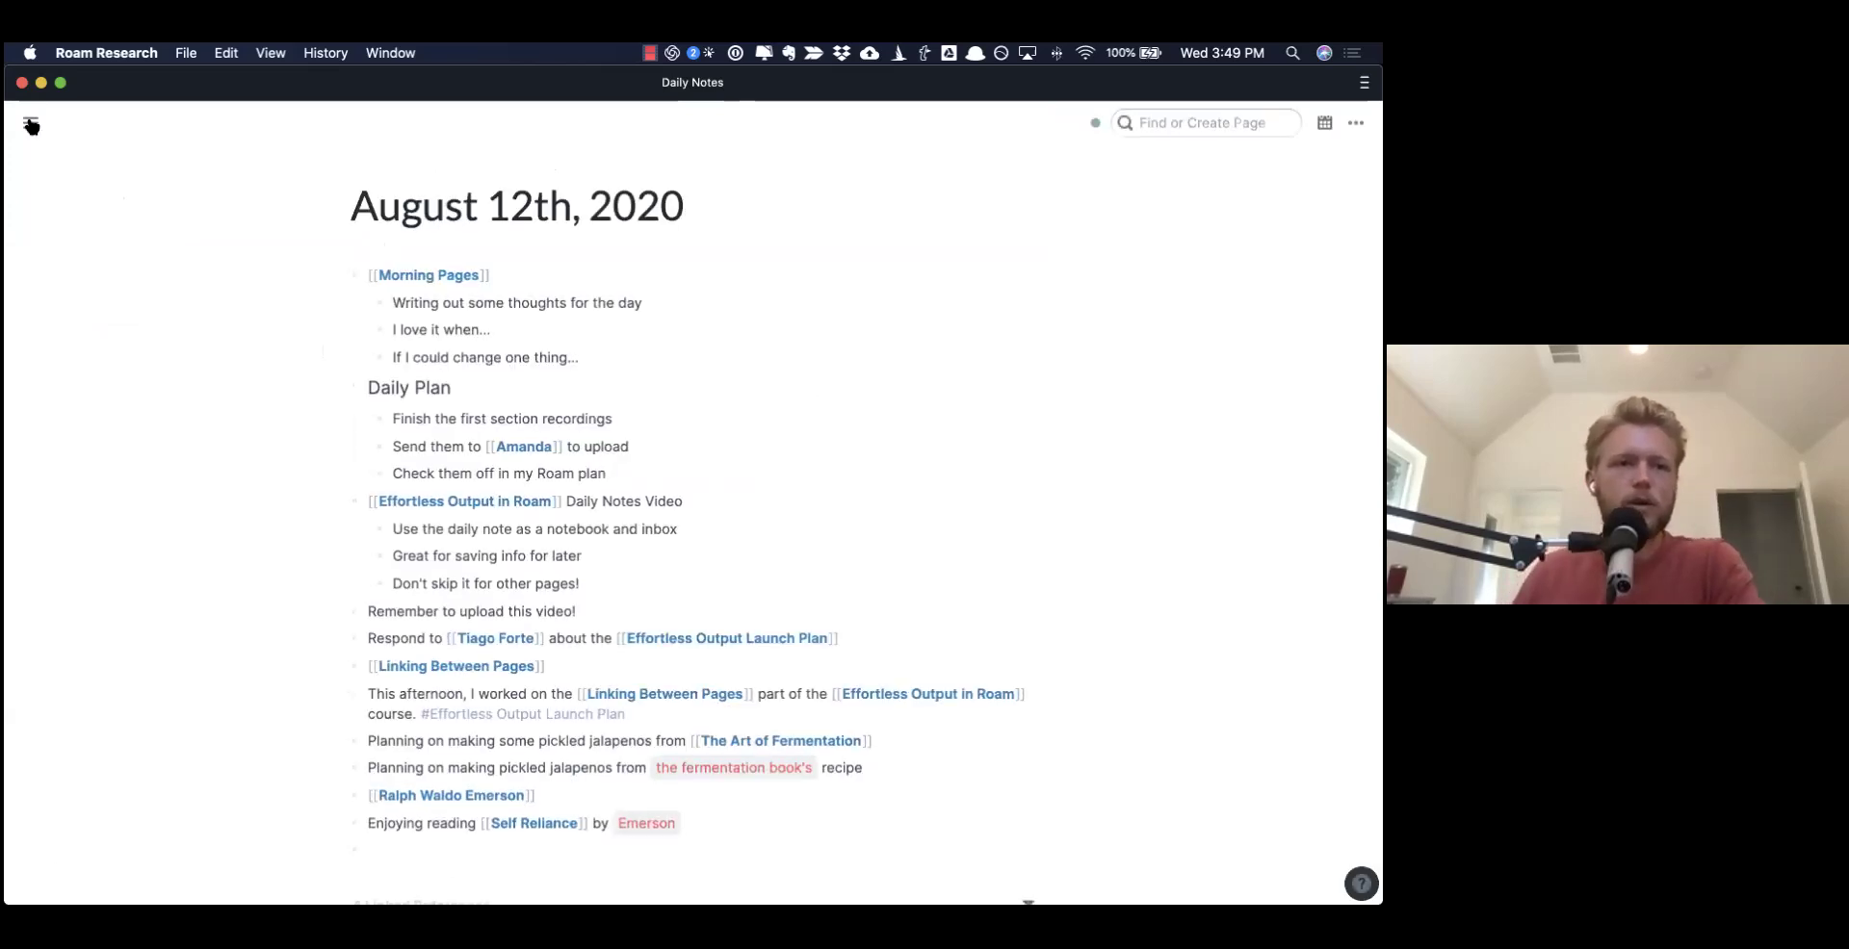
pyautogui.moveTo(31, 125)
pyautogui.click(74, 433)
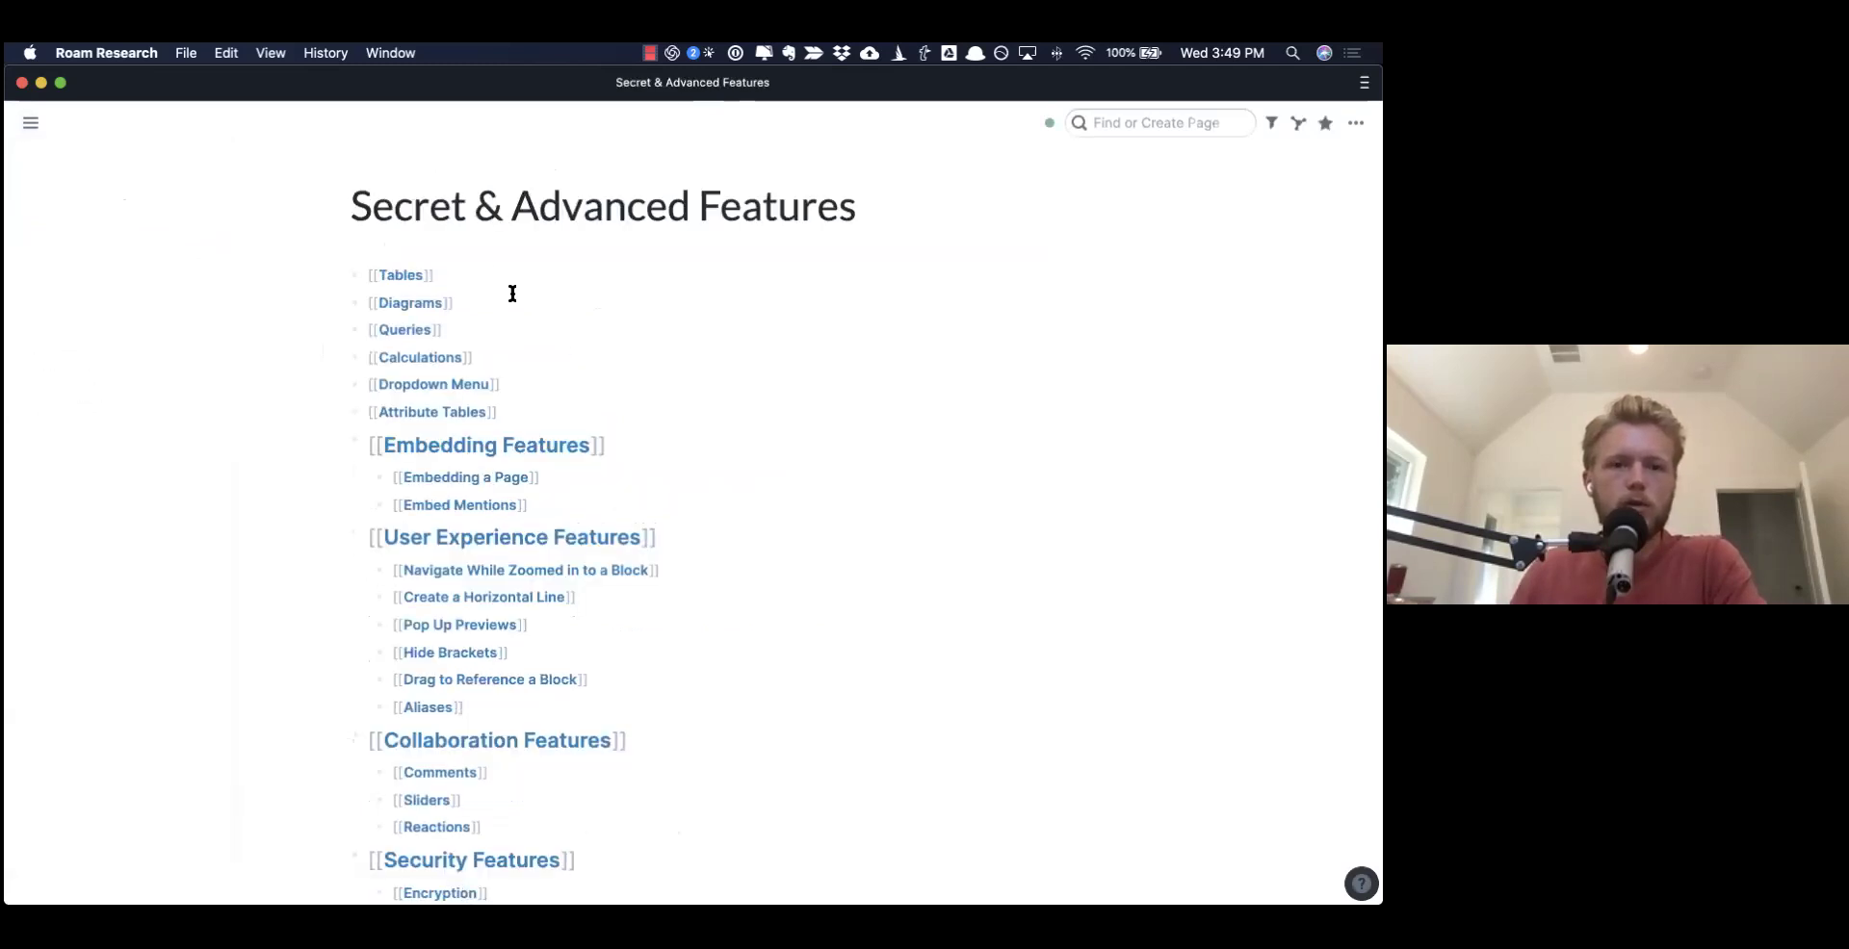
pyautogui.click(414, 334)
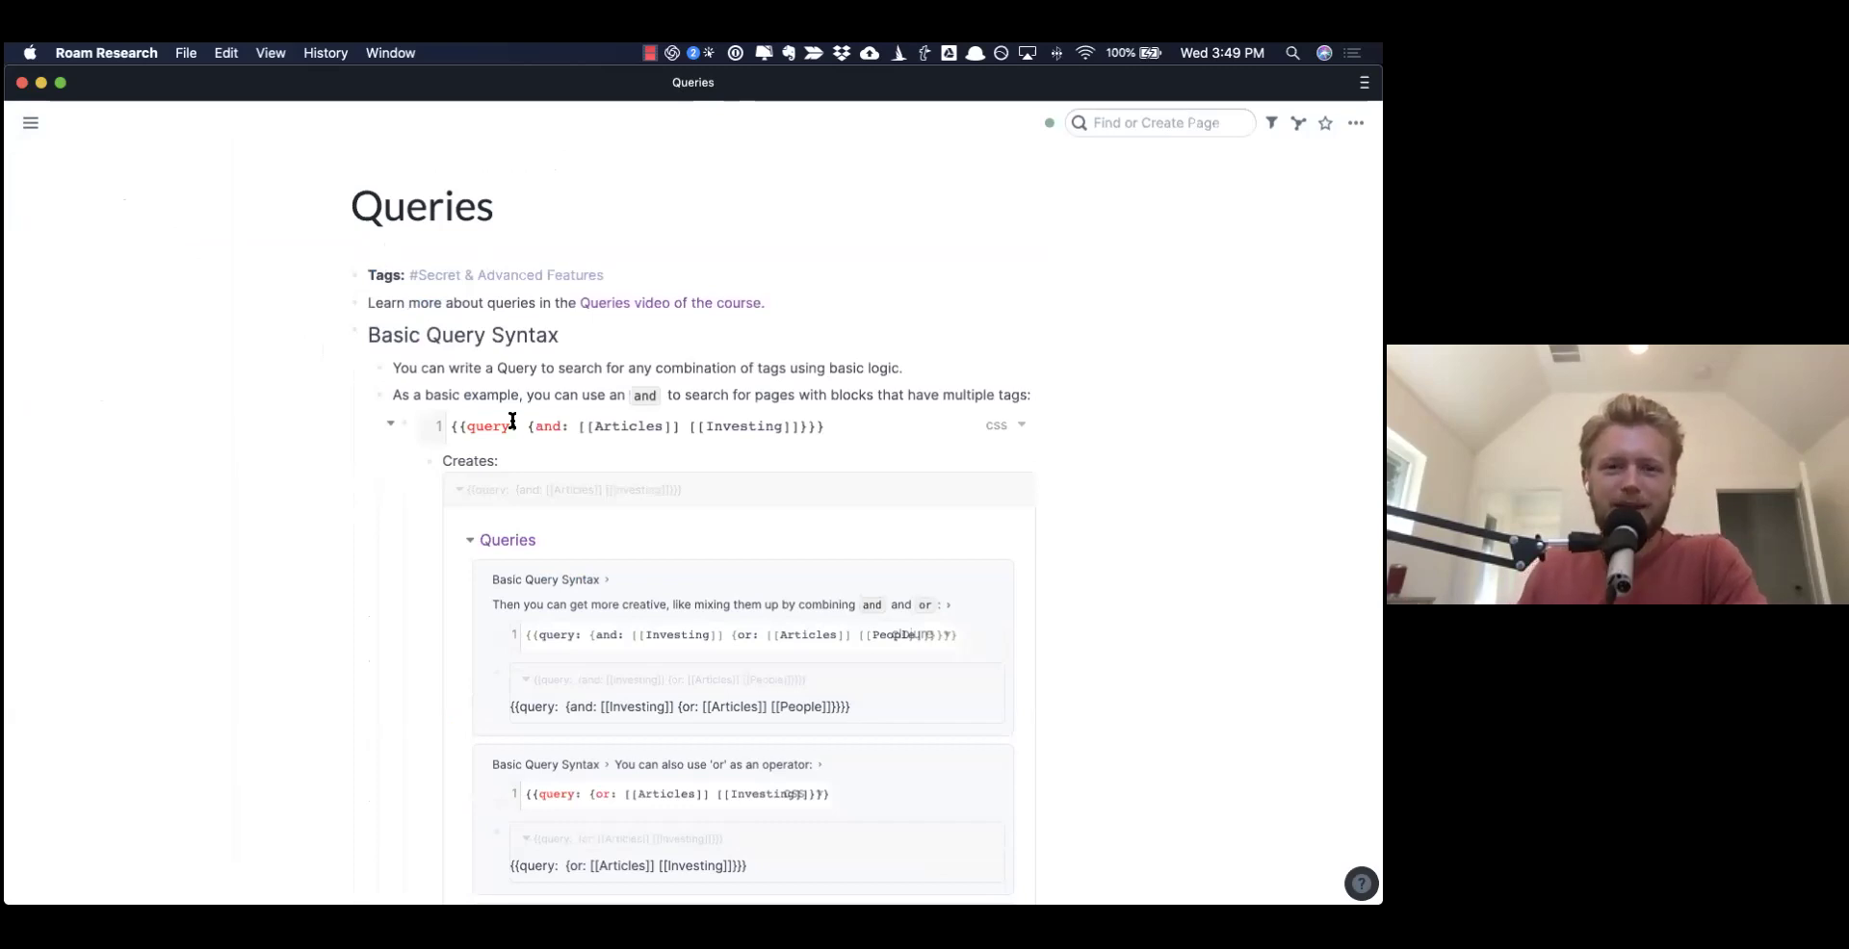
# - Collapse the results beneath the and, or, combined and/or, and not example queries under Basic Query Syntax
pyautogui.scroll(-10, 331, 581)
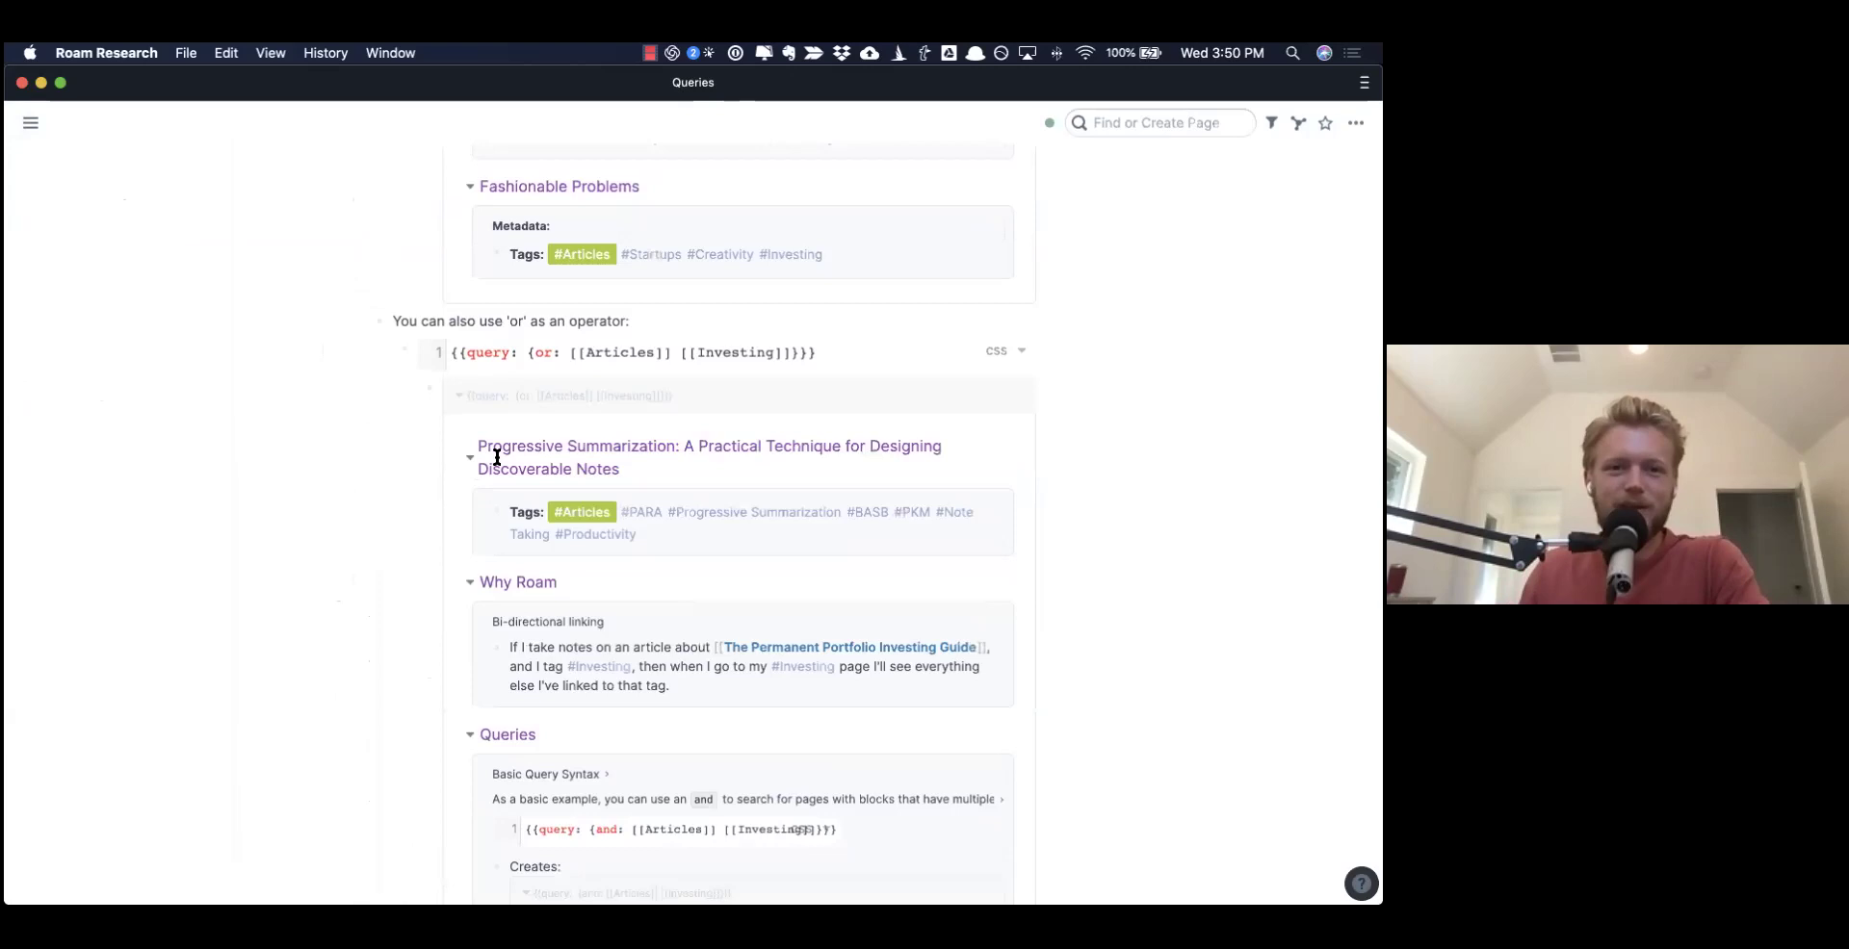
pyautogui.click(390, 354)
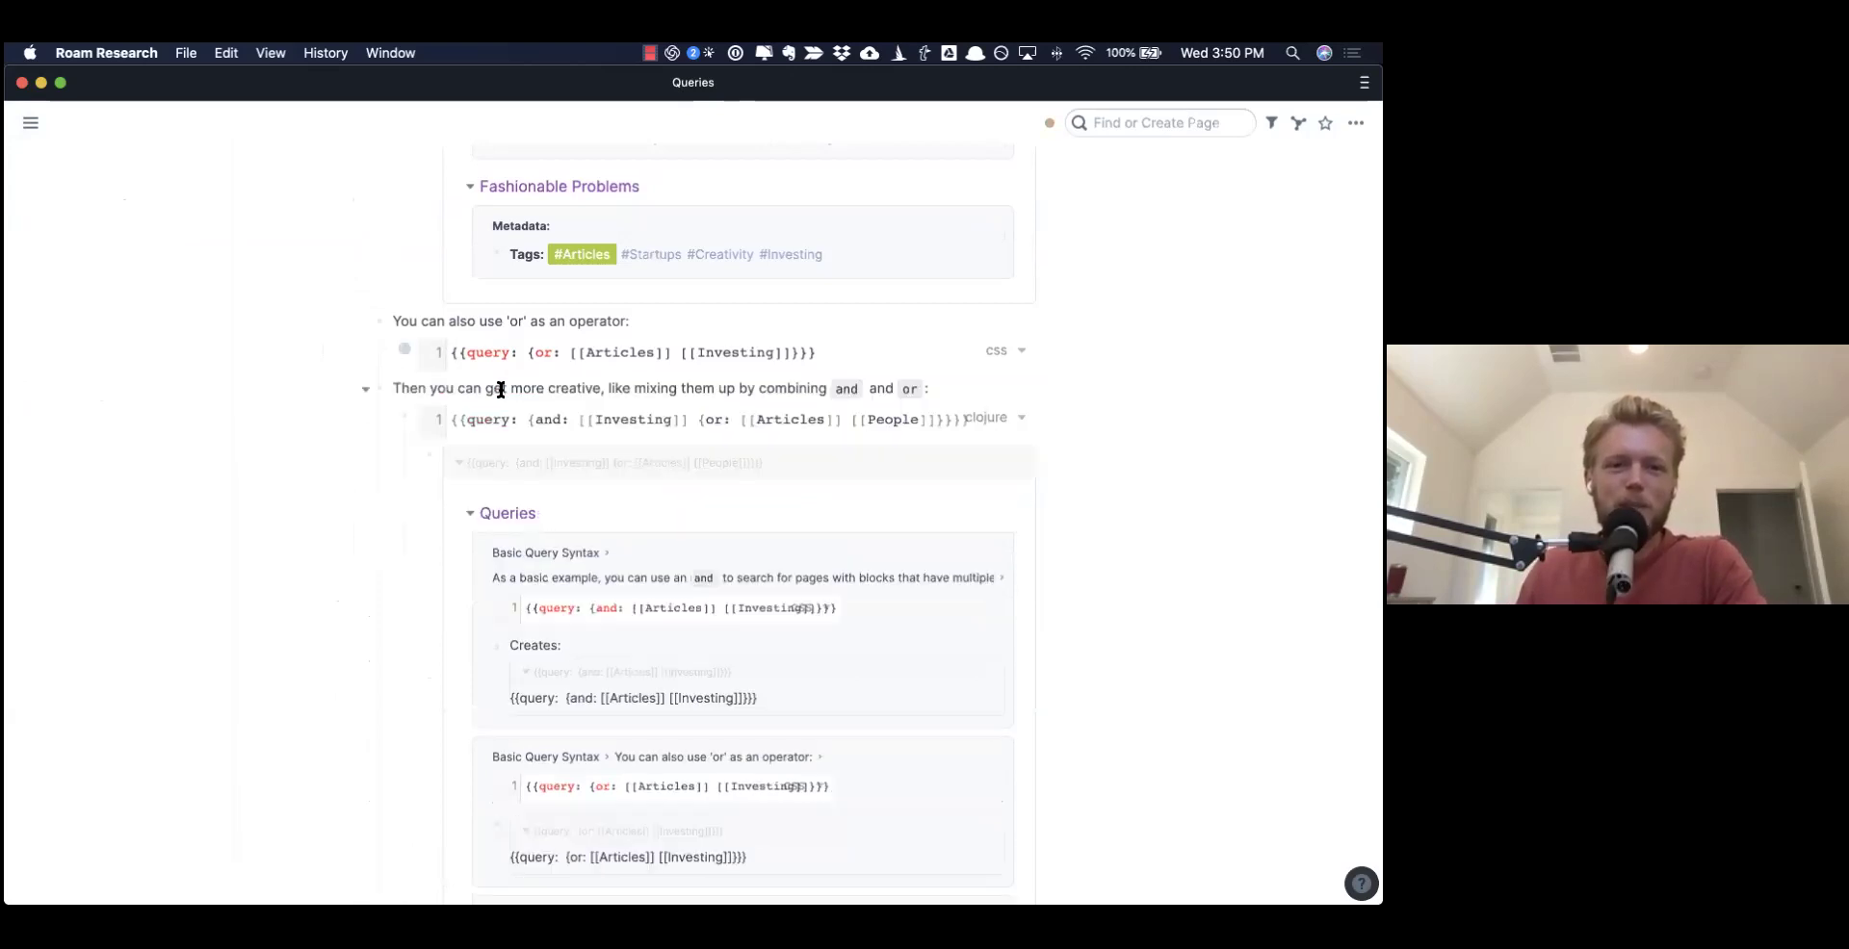
pyautogui.click(391, 417)
pyautogui.click(392, 489)
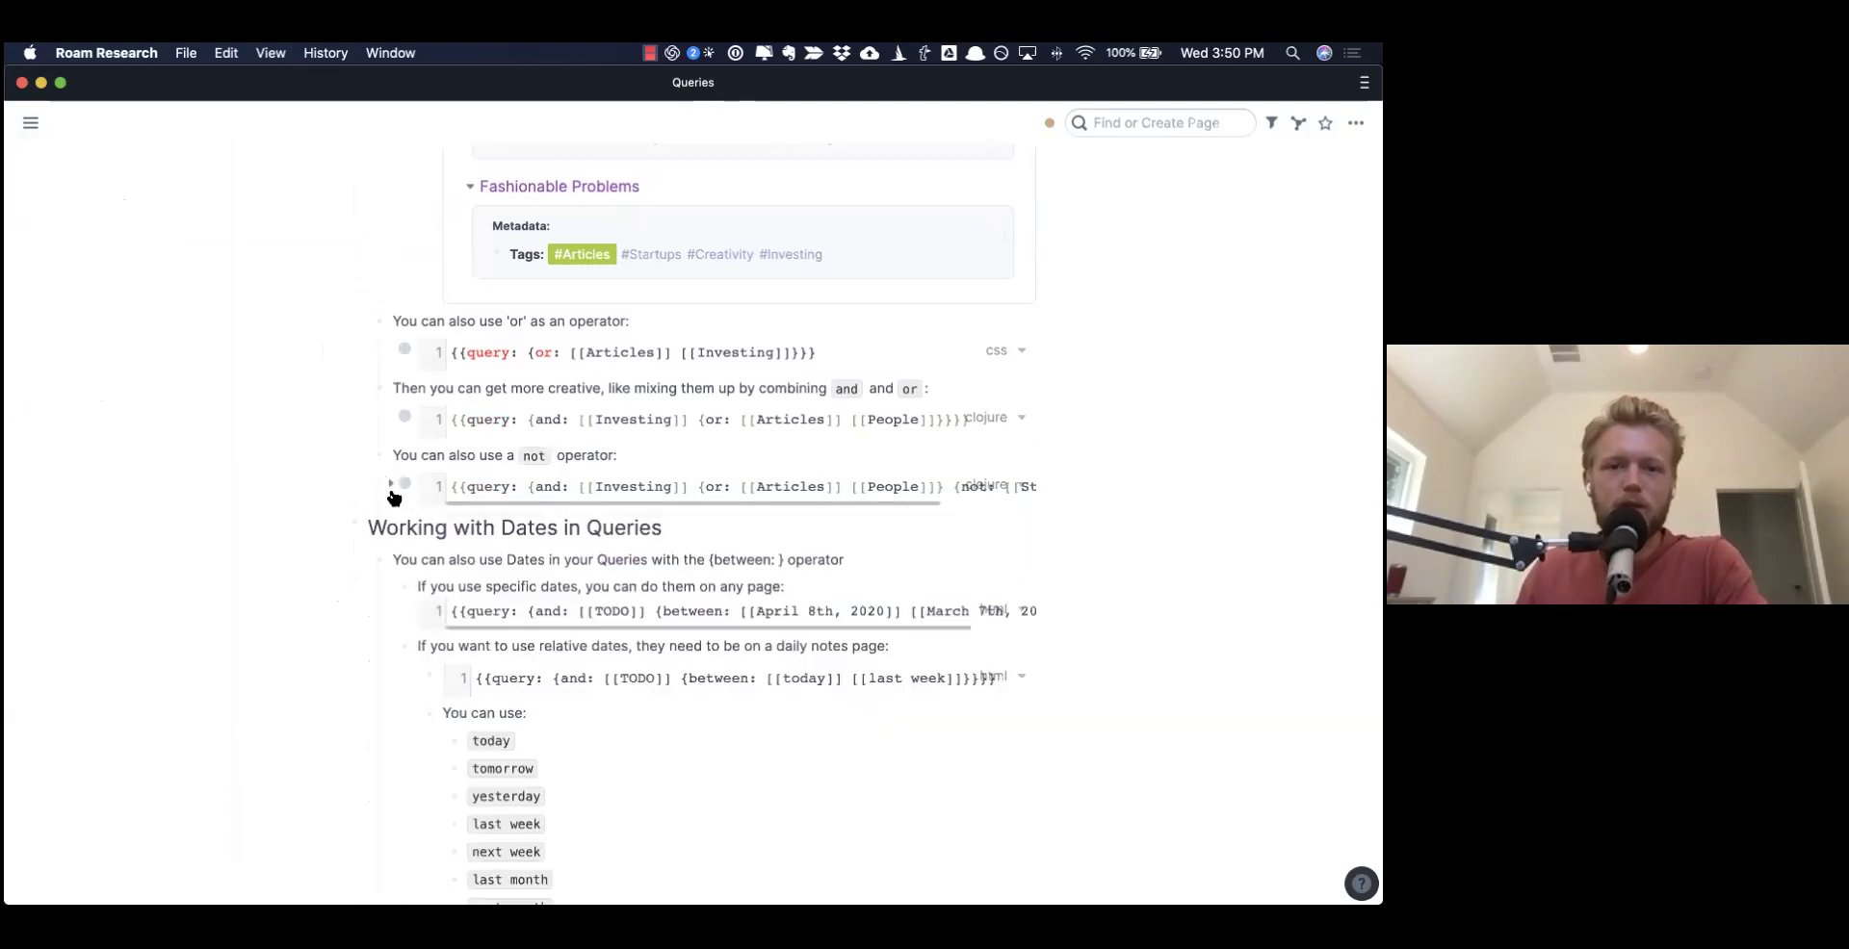
pyautogui.scroll(-5, 404, 654)
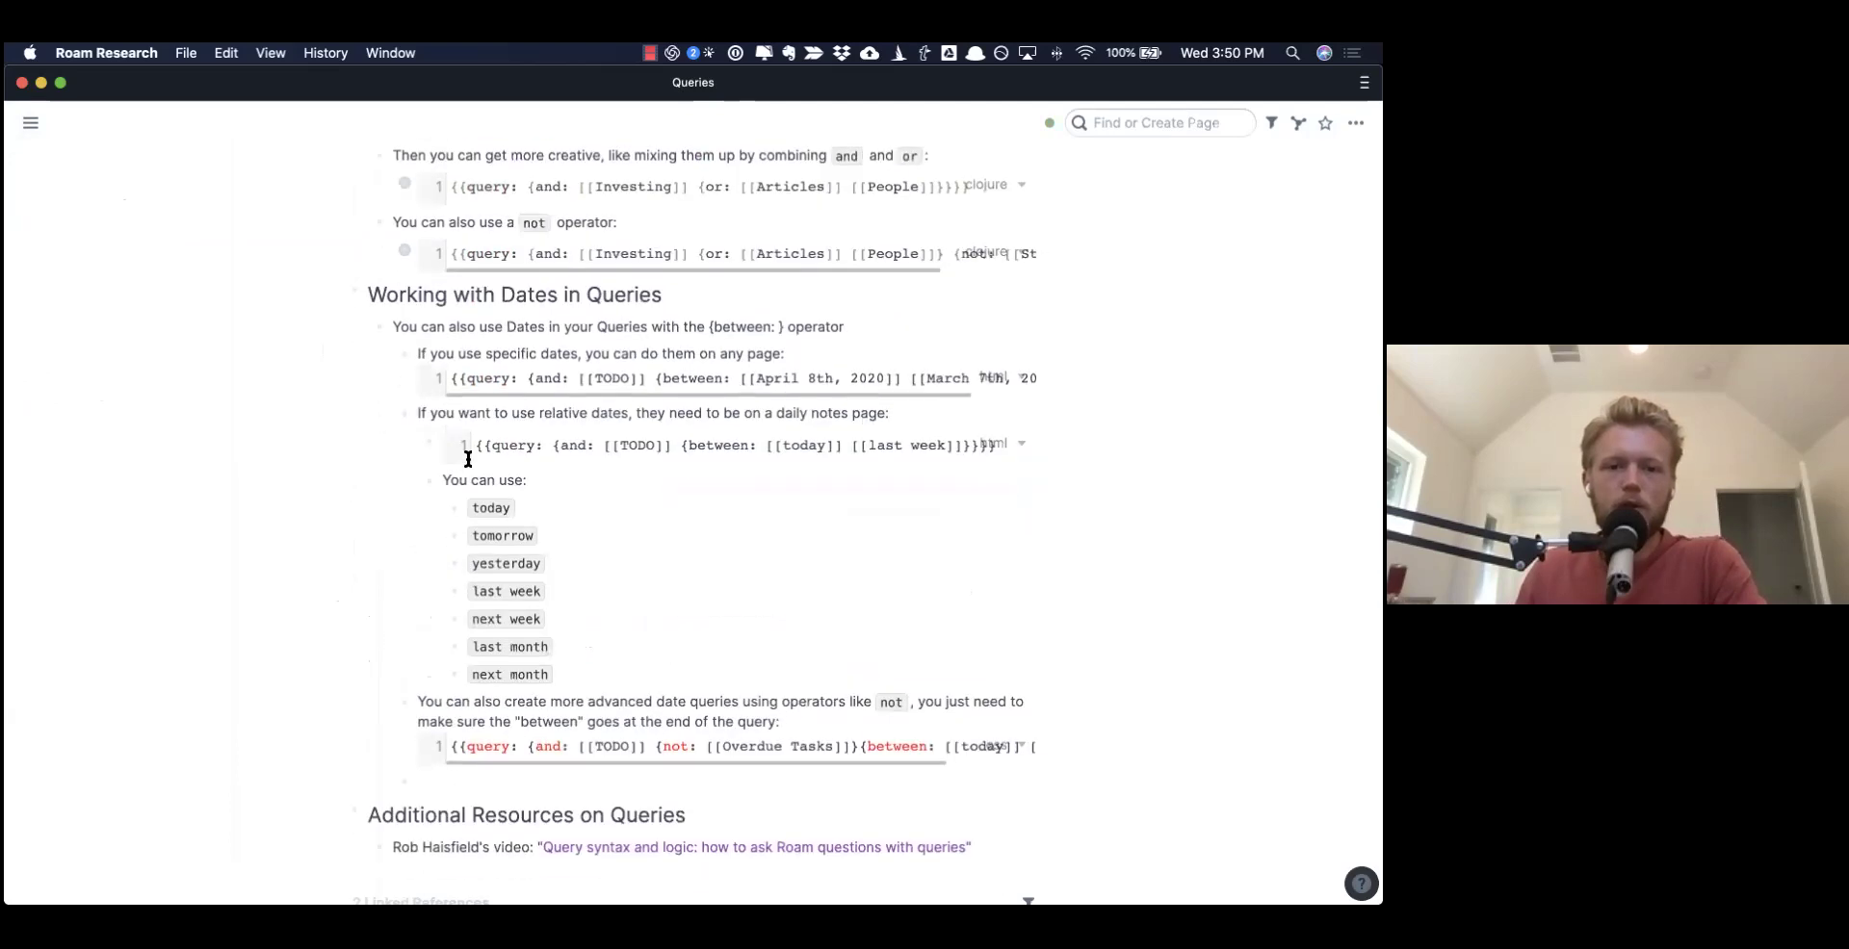
pyautogui.scroll(-5, 514, 487)
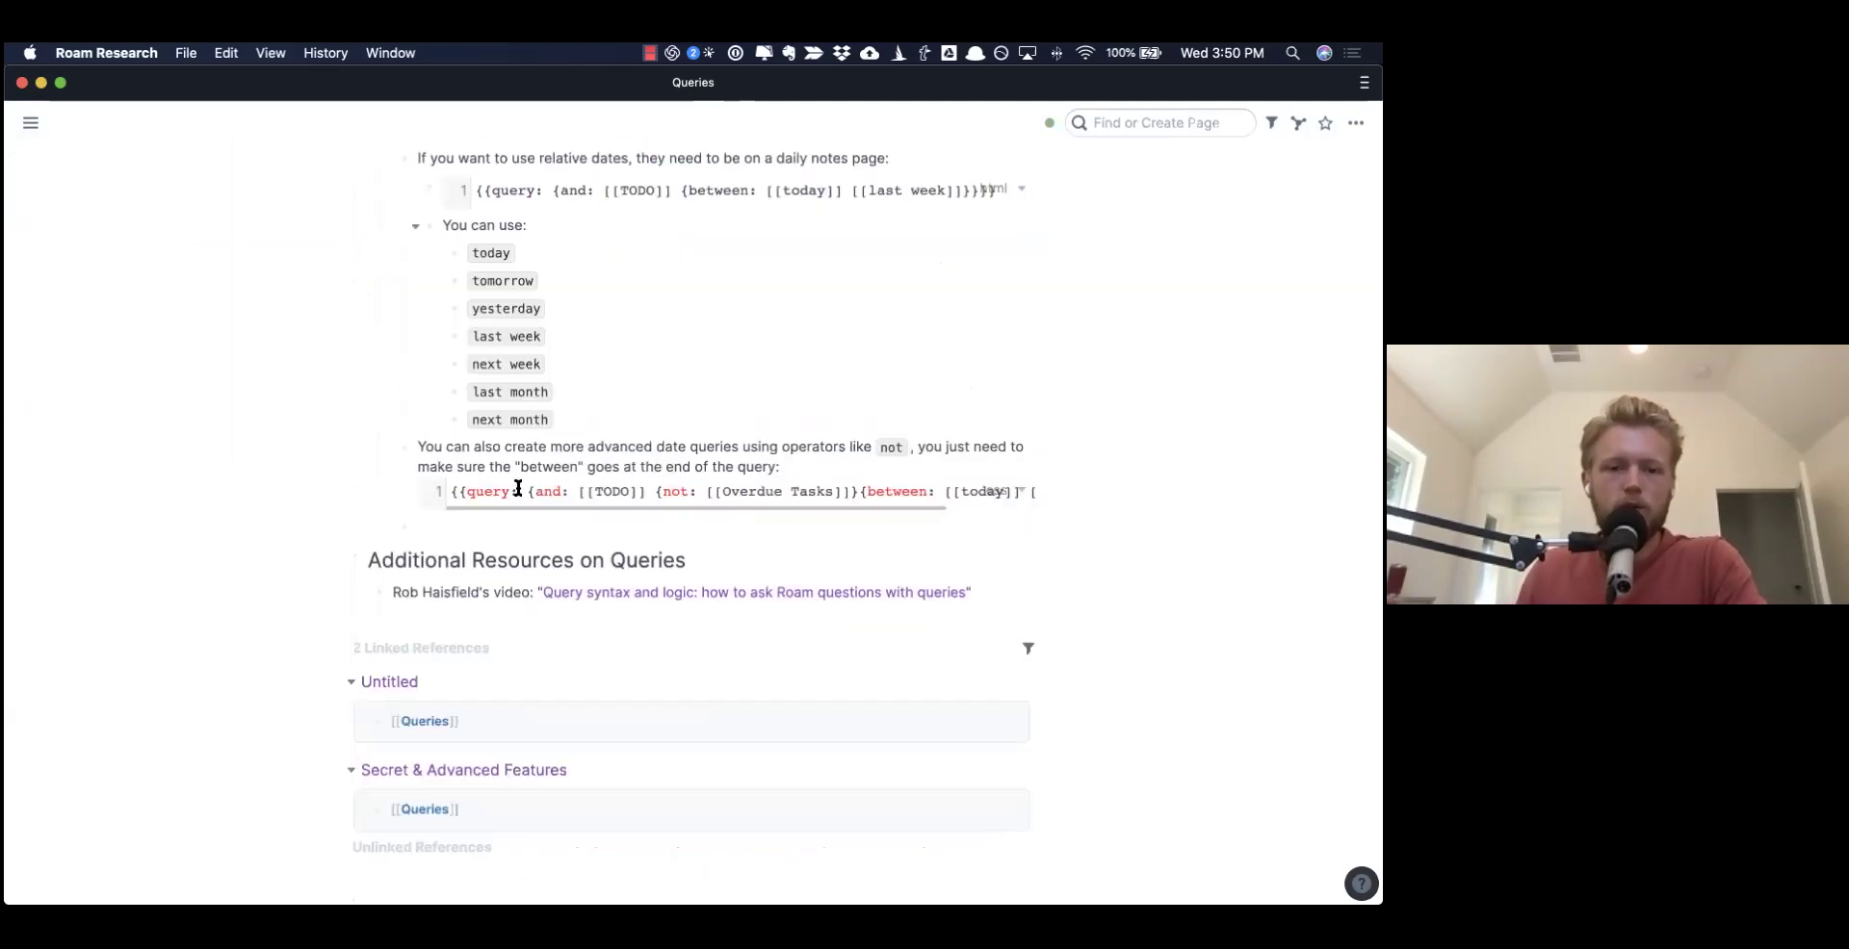
pyautogui.scroll(20, 405, 492)
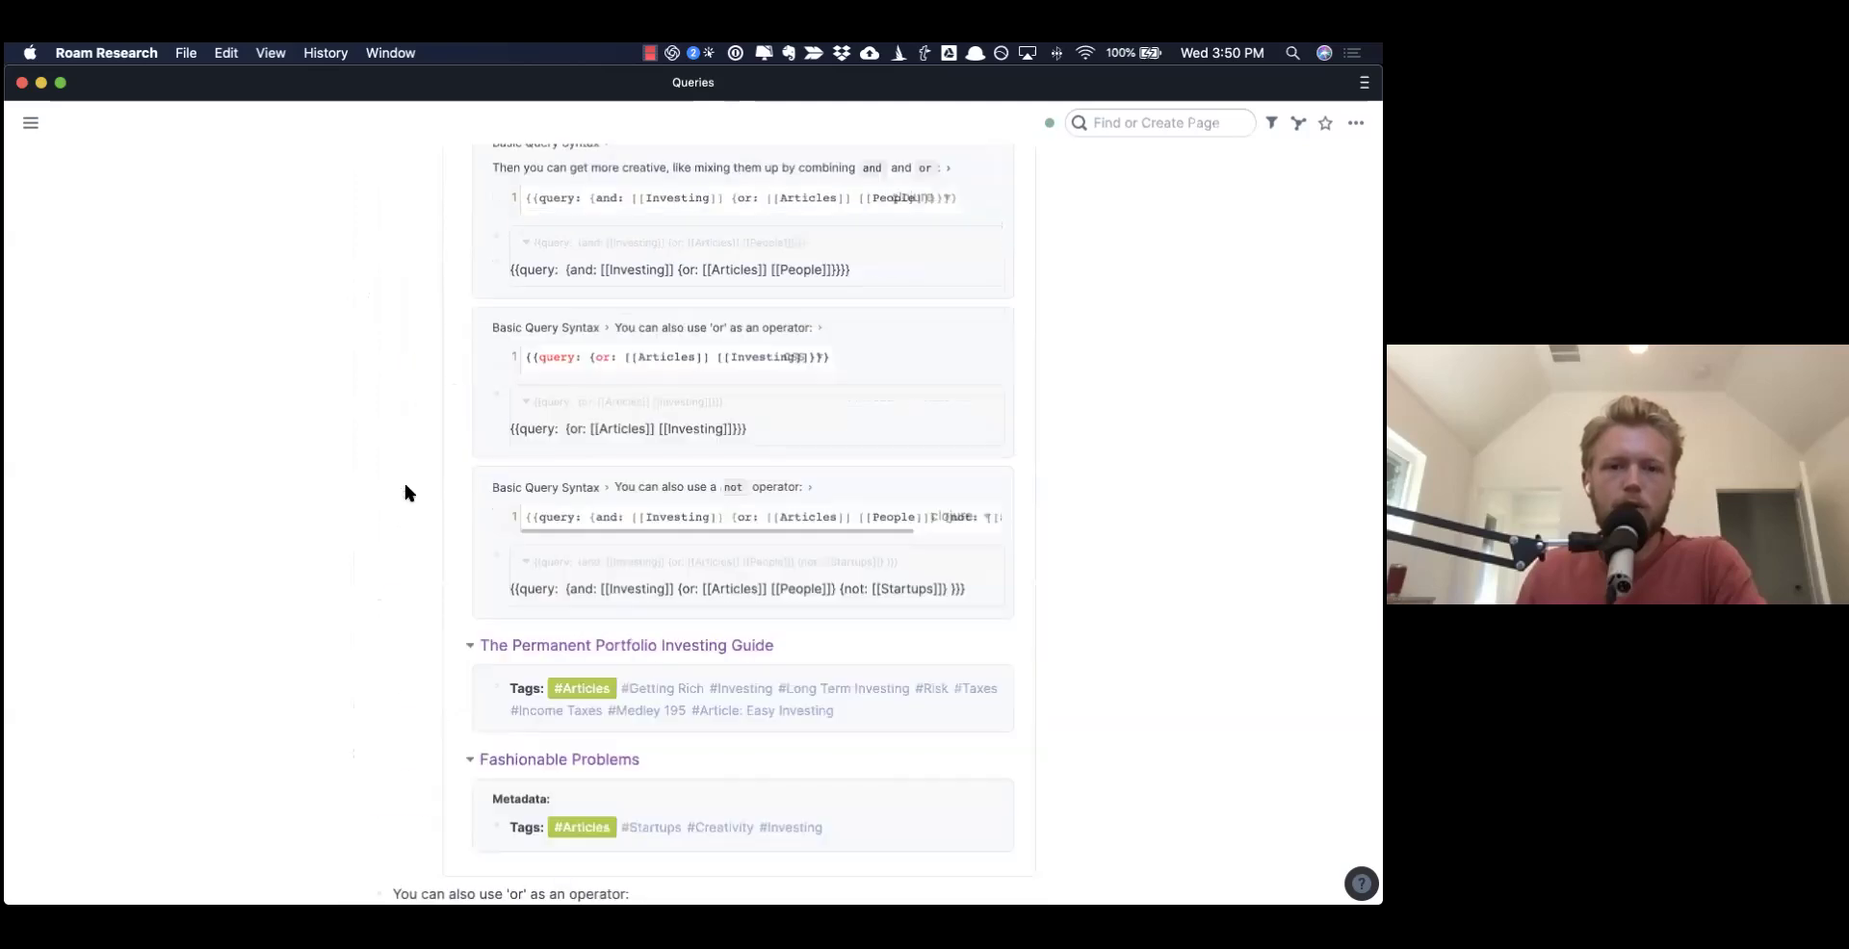
pyautogui.scroll(1, 404, 492)
pyautogui.click(391, 422)
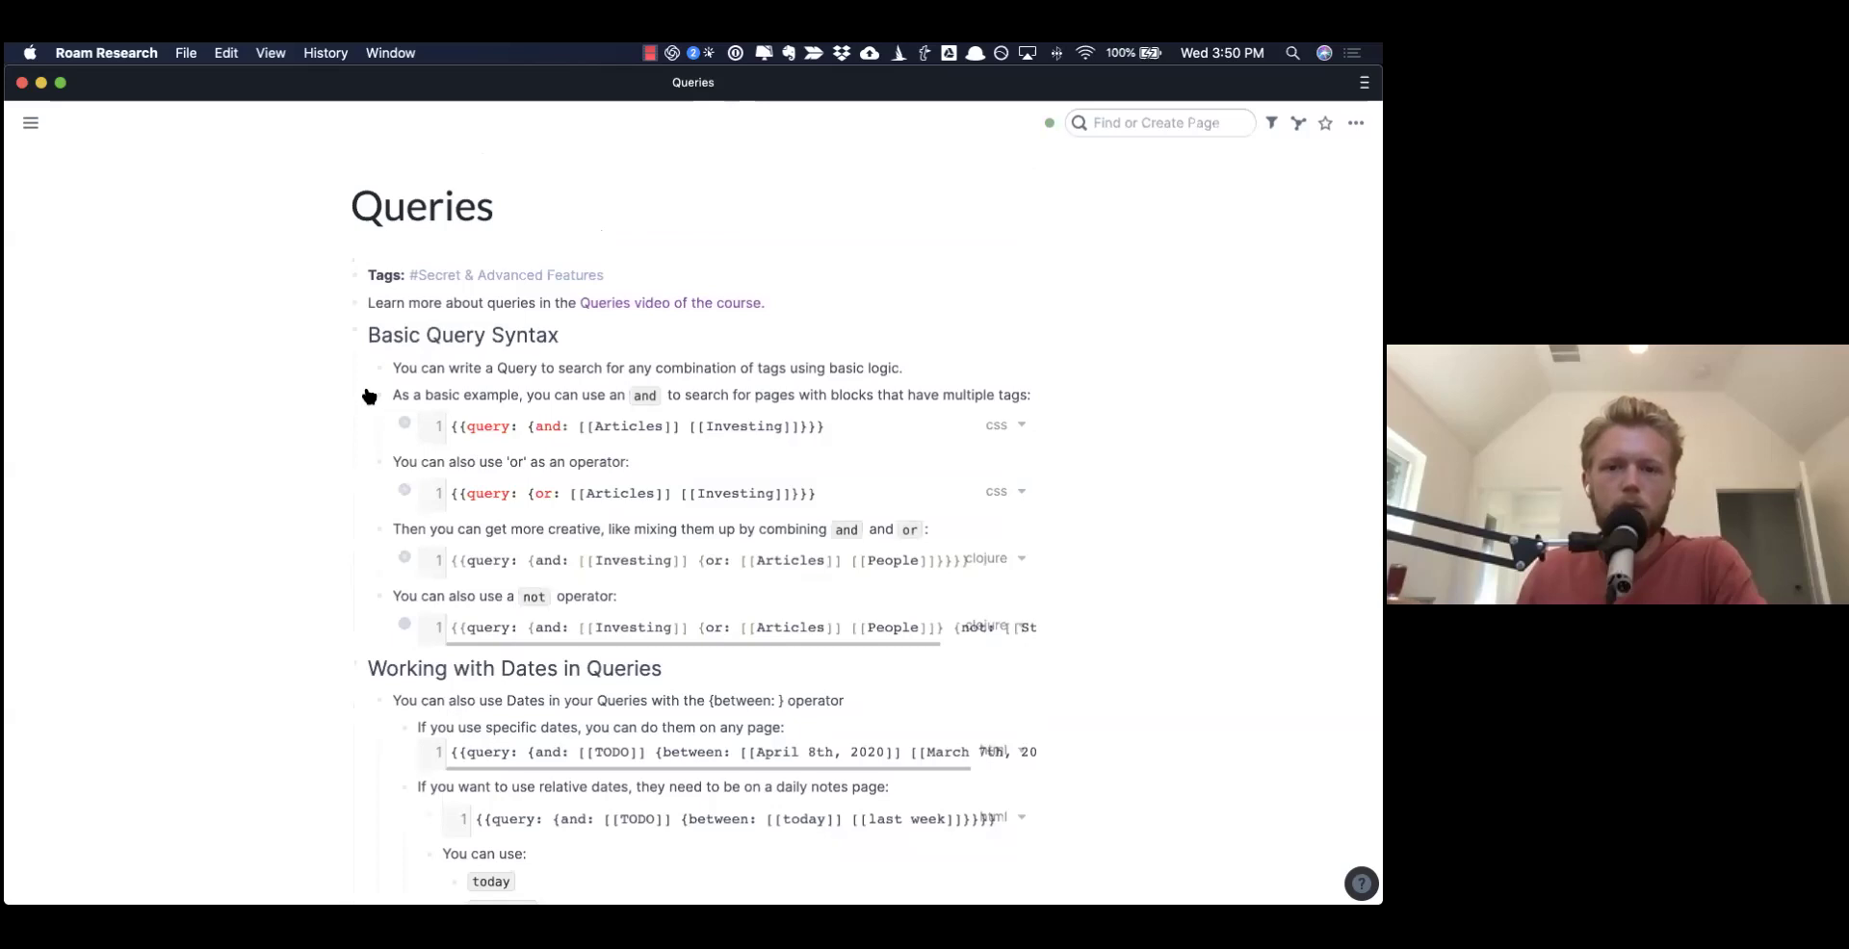
# - Set the code block language of the combined and/or example query to CSS
pyautogui.scroll(-1, 369, 396)
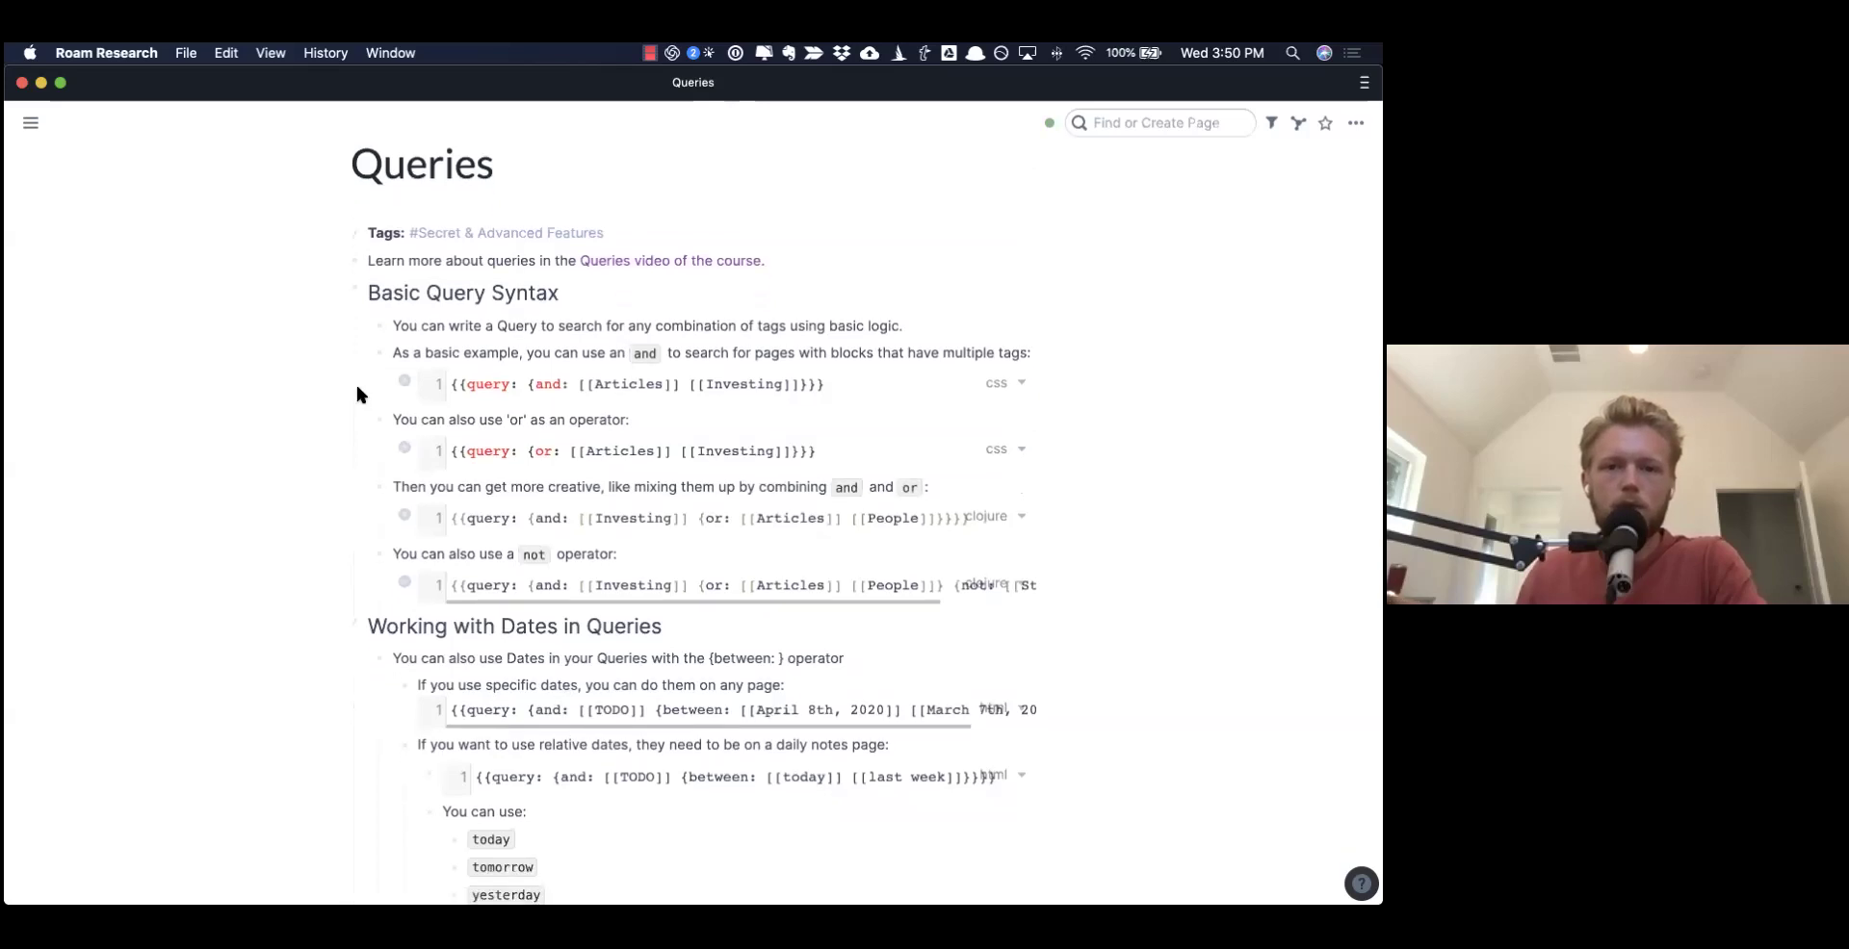
pyautogui.click(1008, 515)
pyautogui.click(1026, 538)
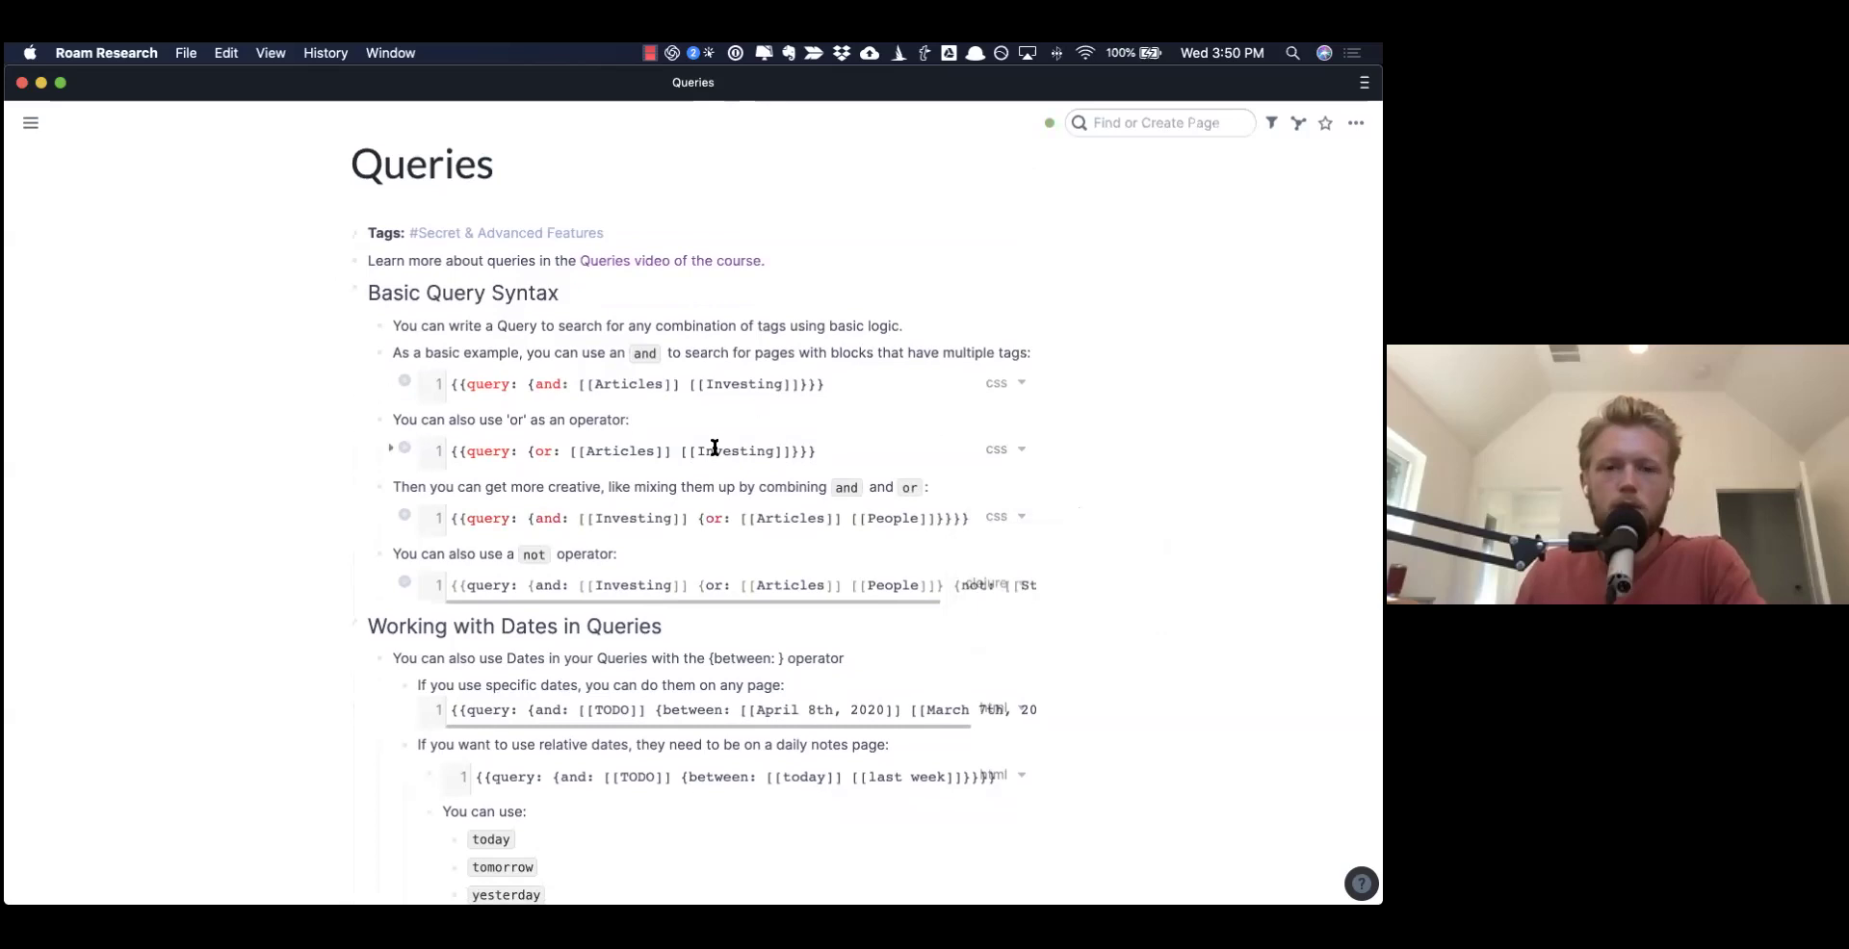
# - Set the code block language to CSS for the not operator example and the specific-dates between query
pyautogui.click(1007, 583)
pyautogui.click(997, 608)
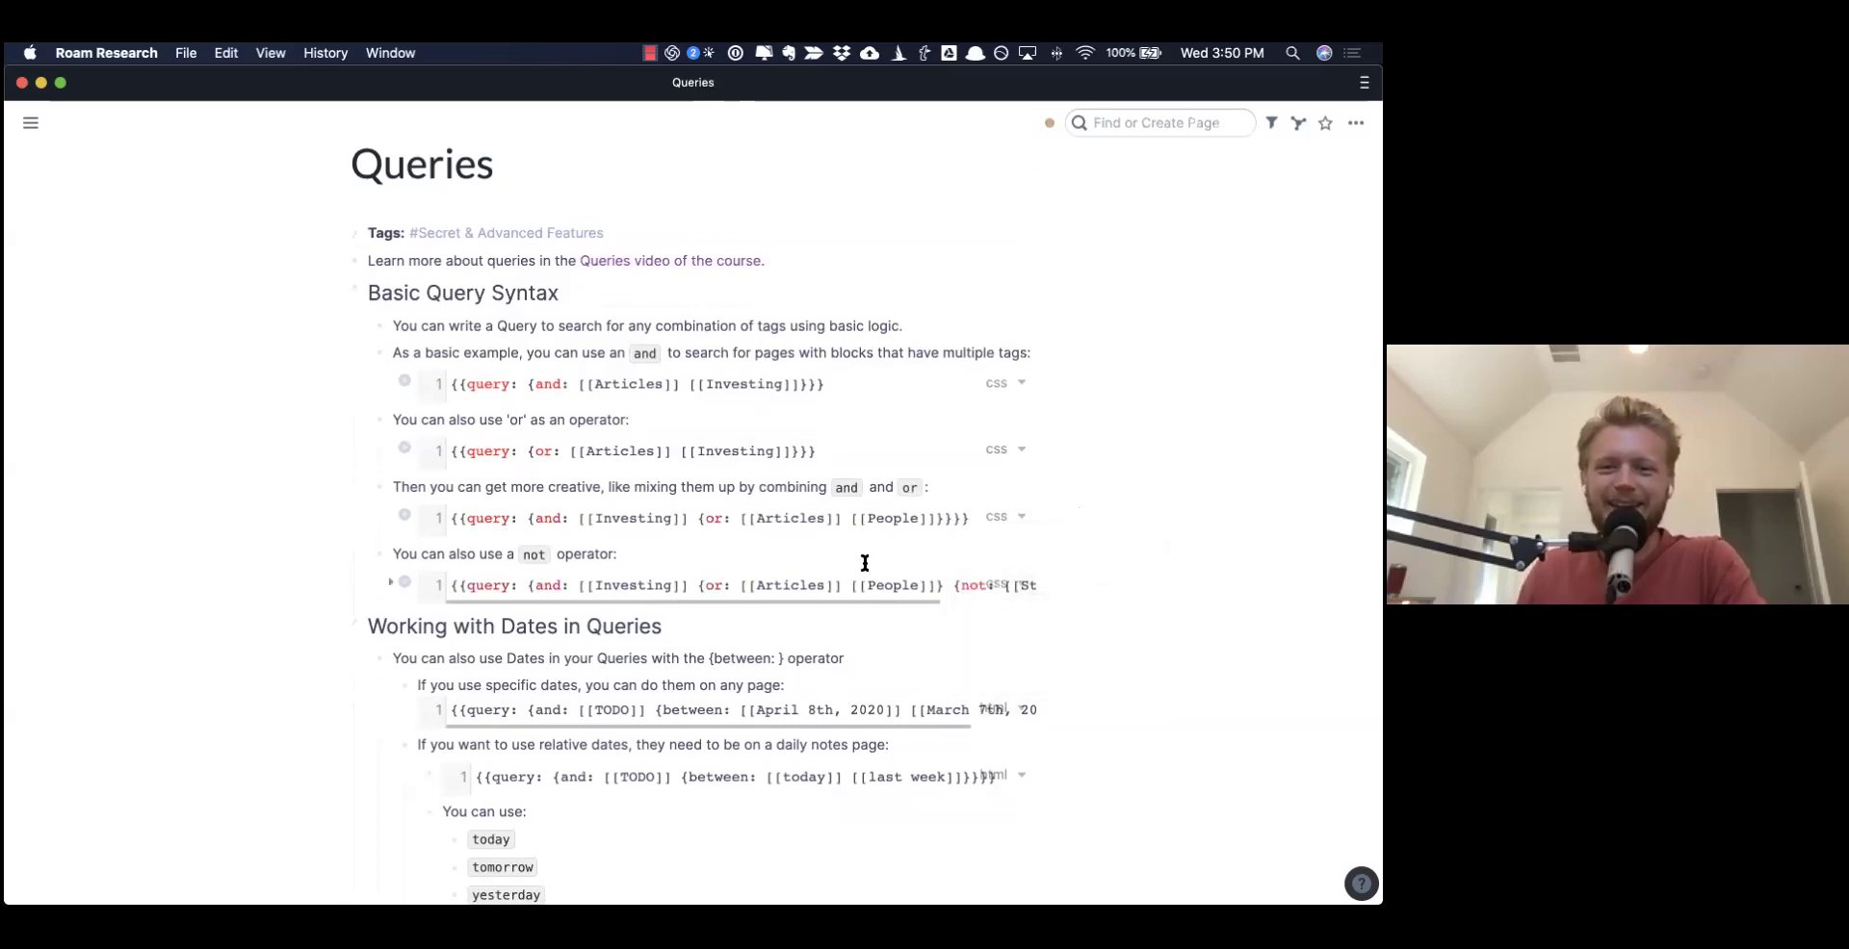
pyautogui.scroll(-5, 809, 531)
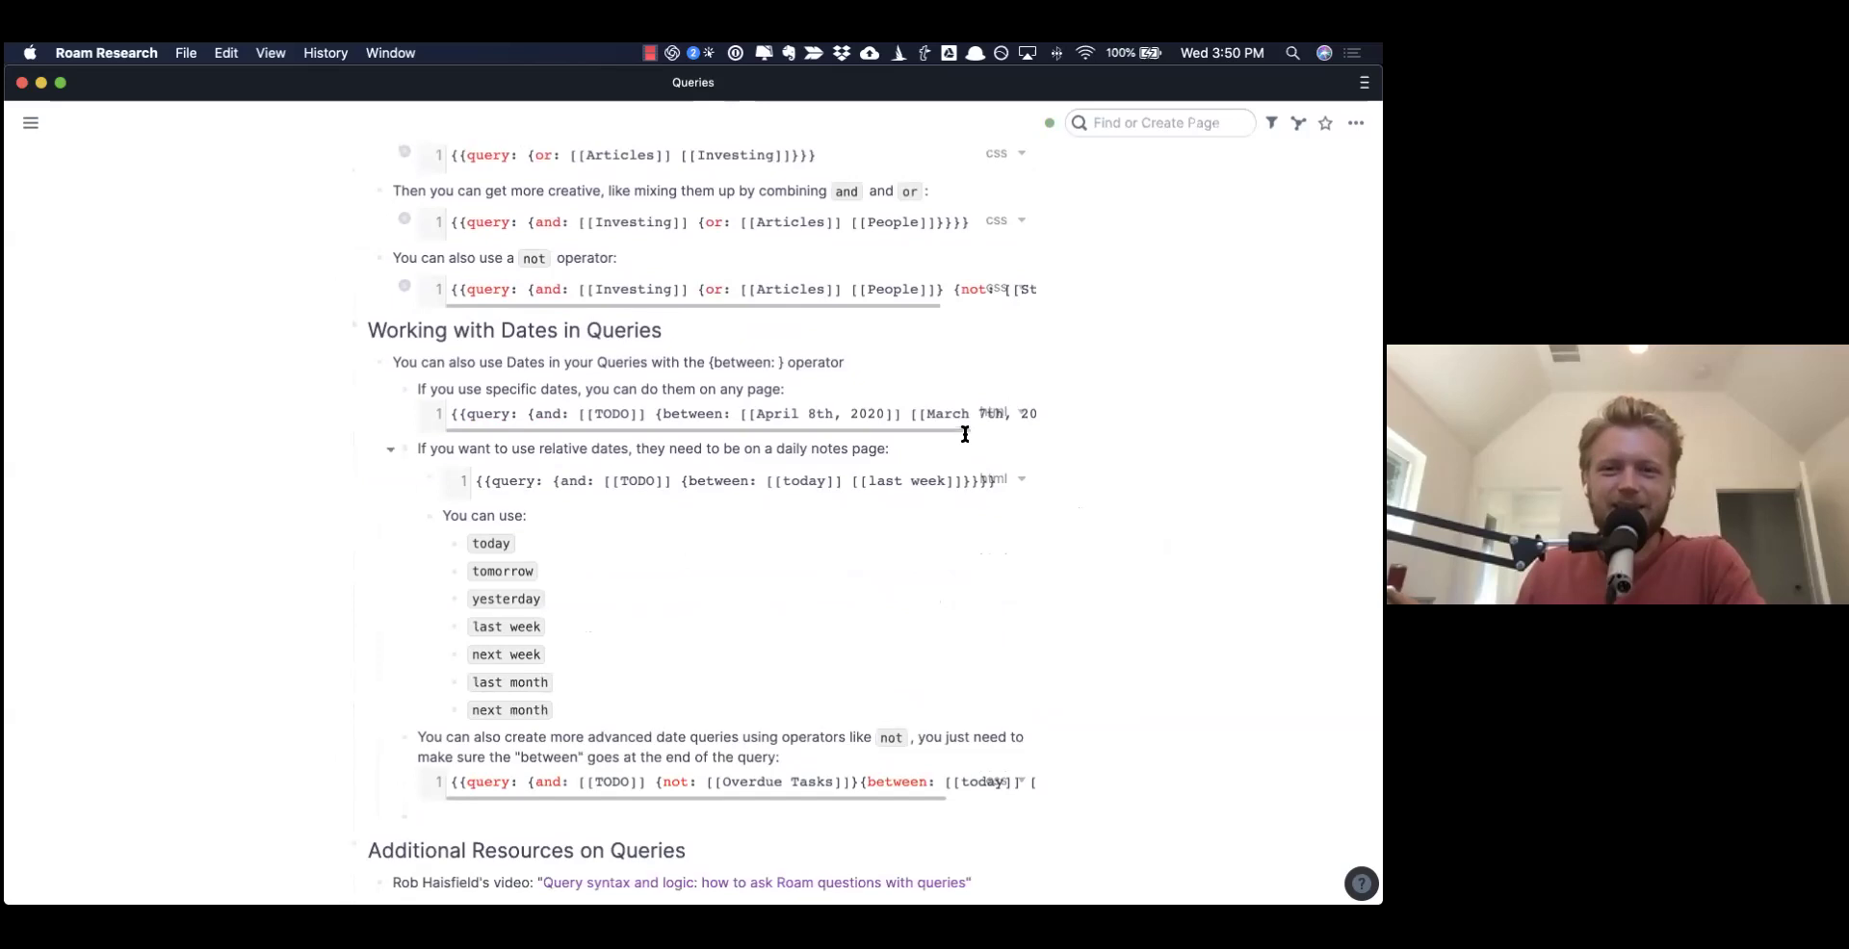
pyautogui.click(1006, 413)
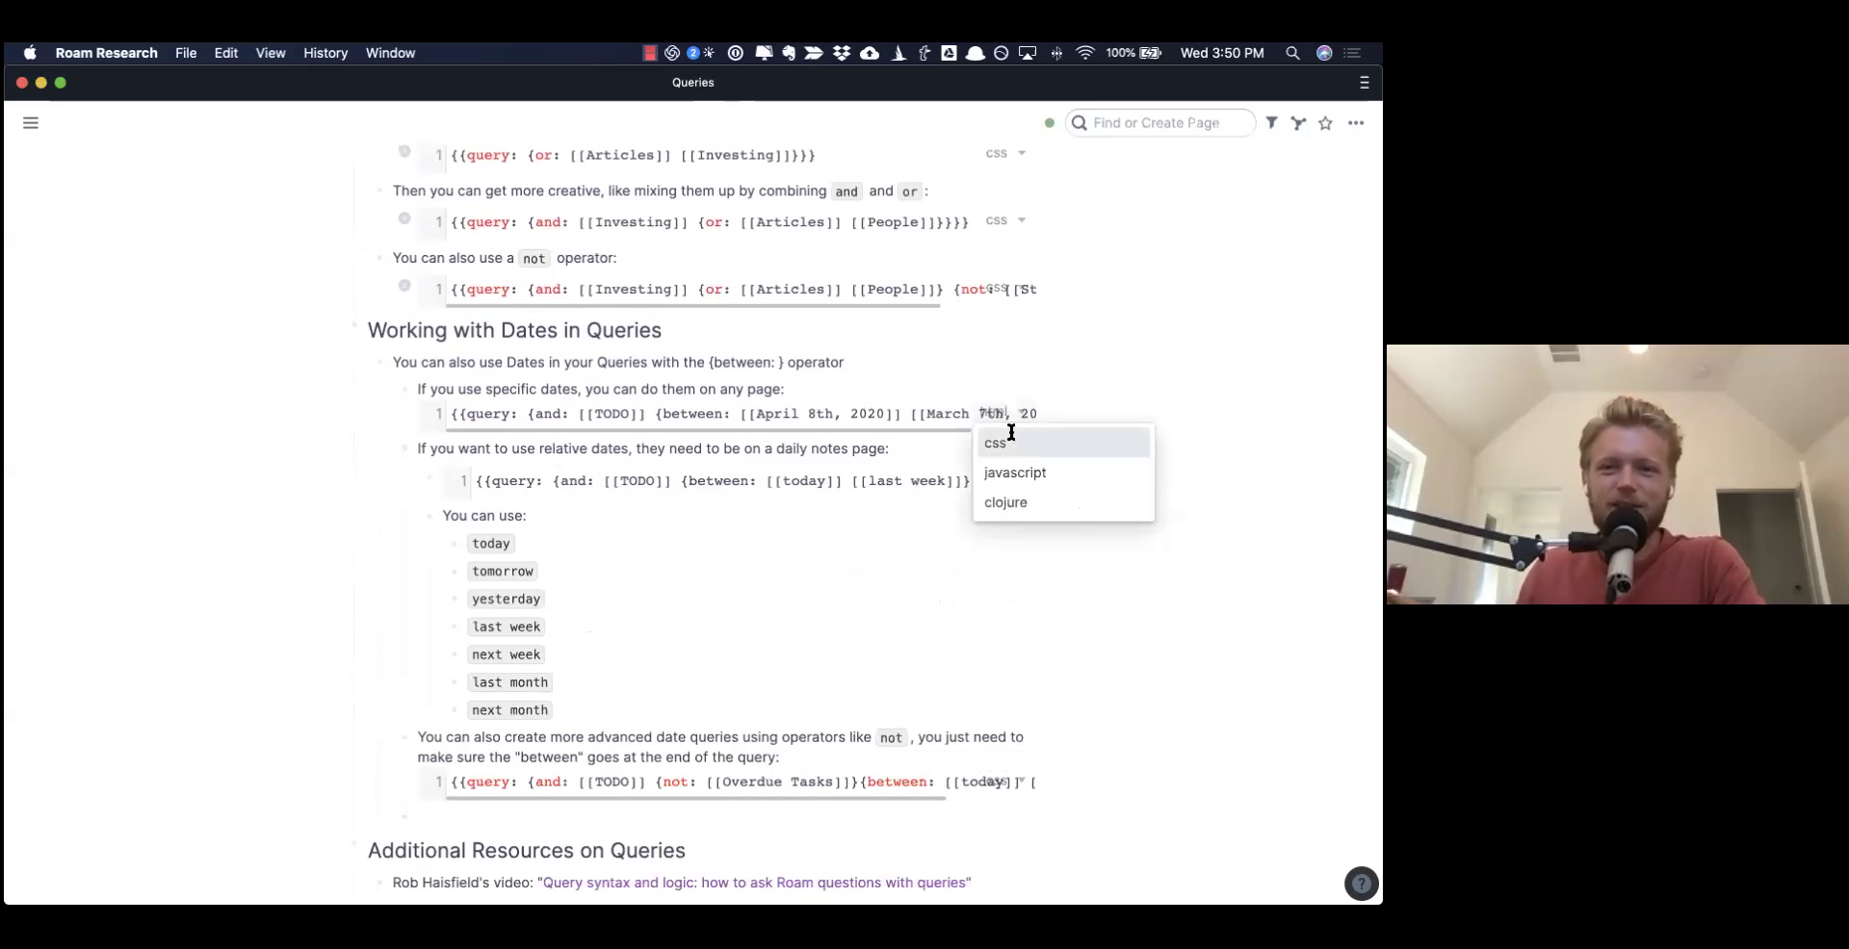
pyautogui.click(1011, 432)
# - Review the date query examples, then switch from the RoamTutorial graph to the first hosted graph
pyautogui.scroll(-4, 753, 380)
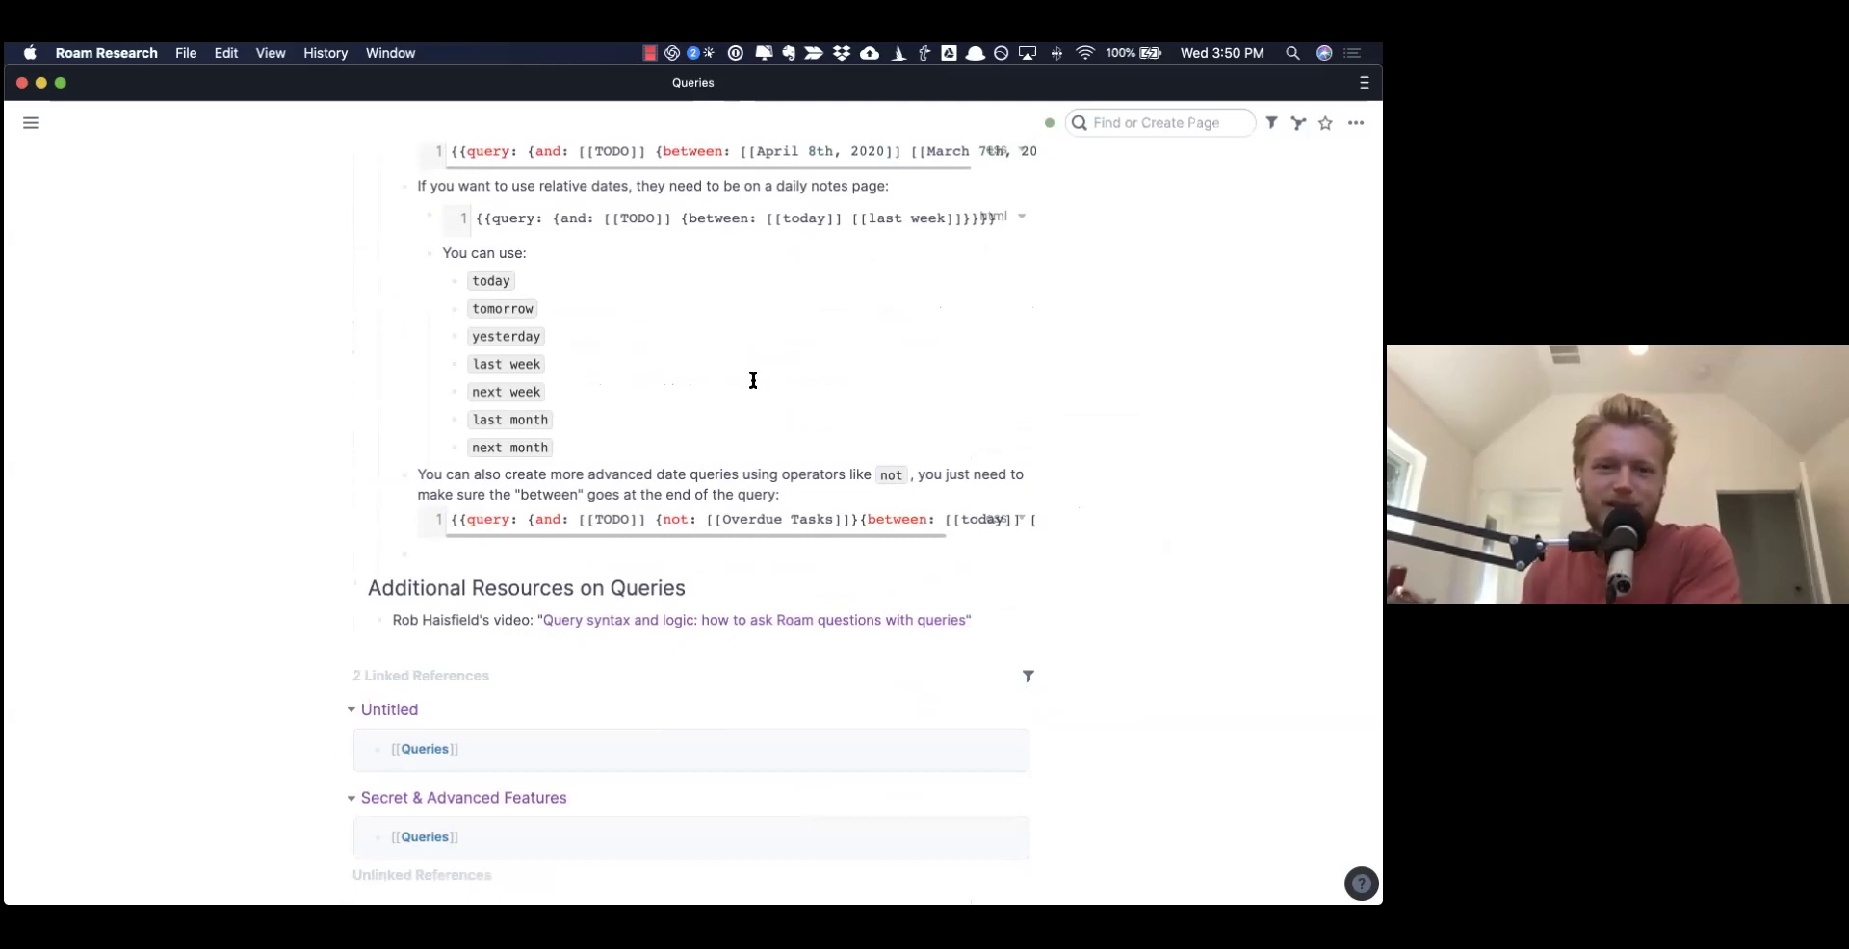
pyautogui.scroll(1, 753, 380)
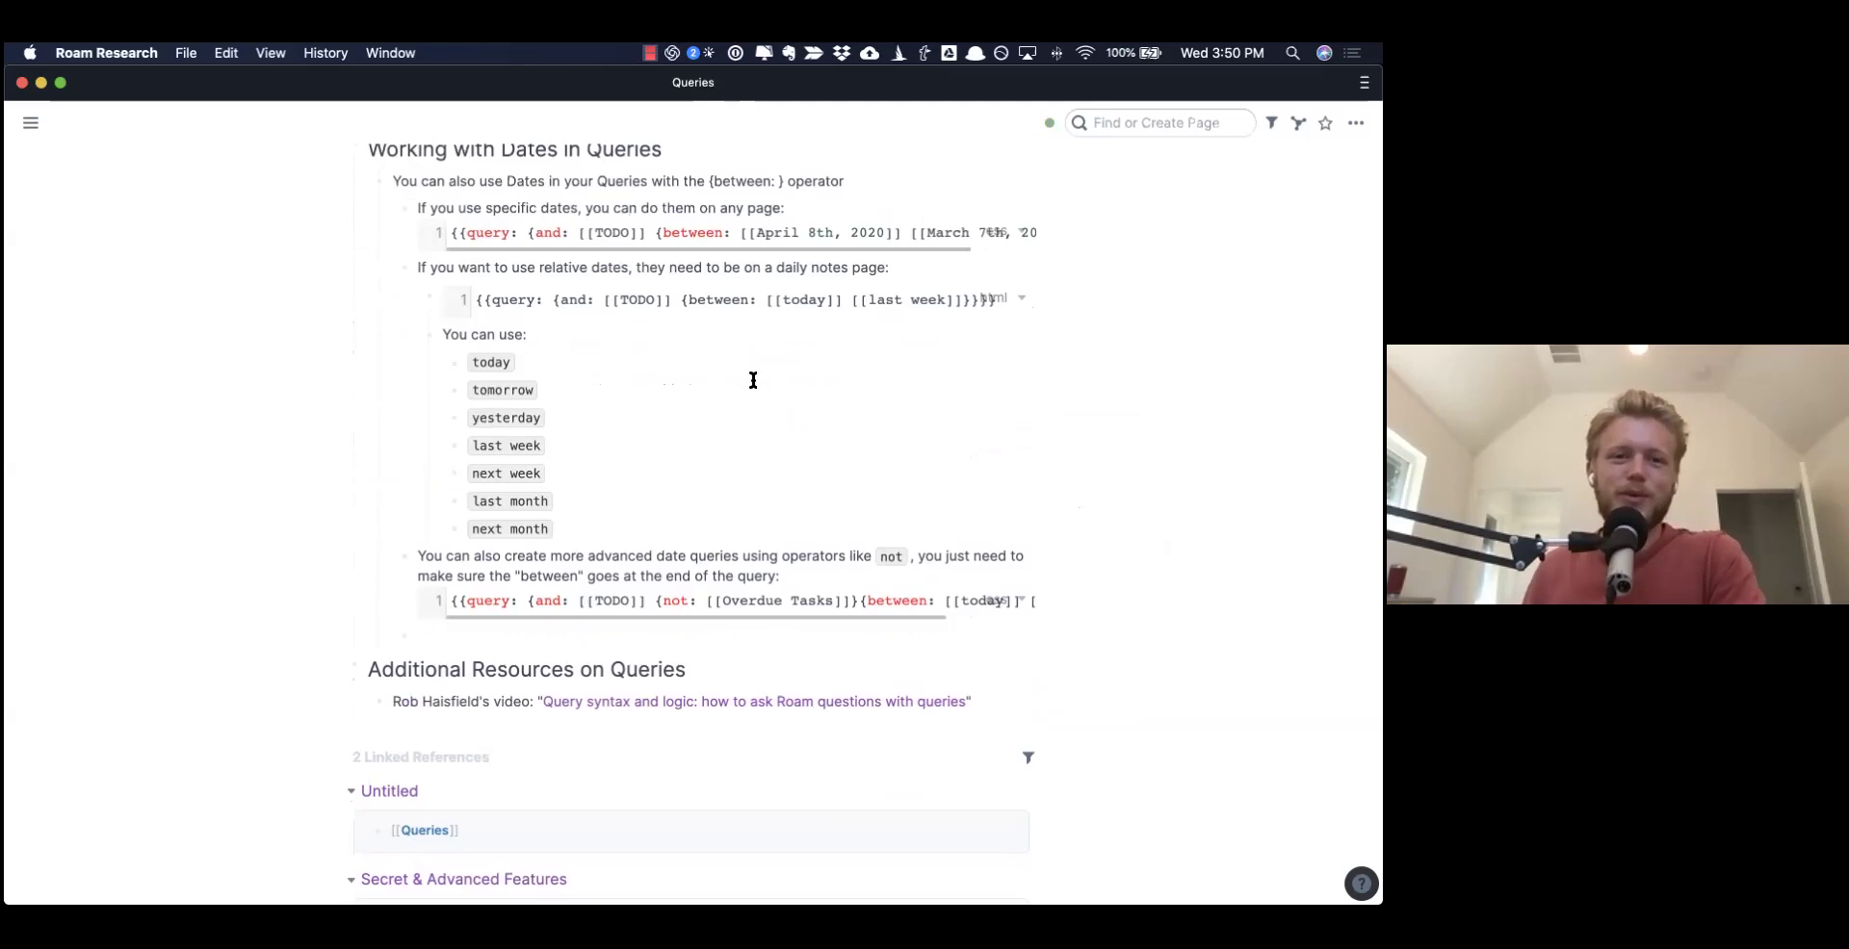
pyautogui.scroll(6, 753, 380)
pyautogui.moveTo(31, 122)
pyautogui.click(67, 165)
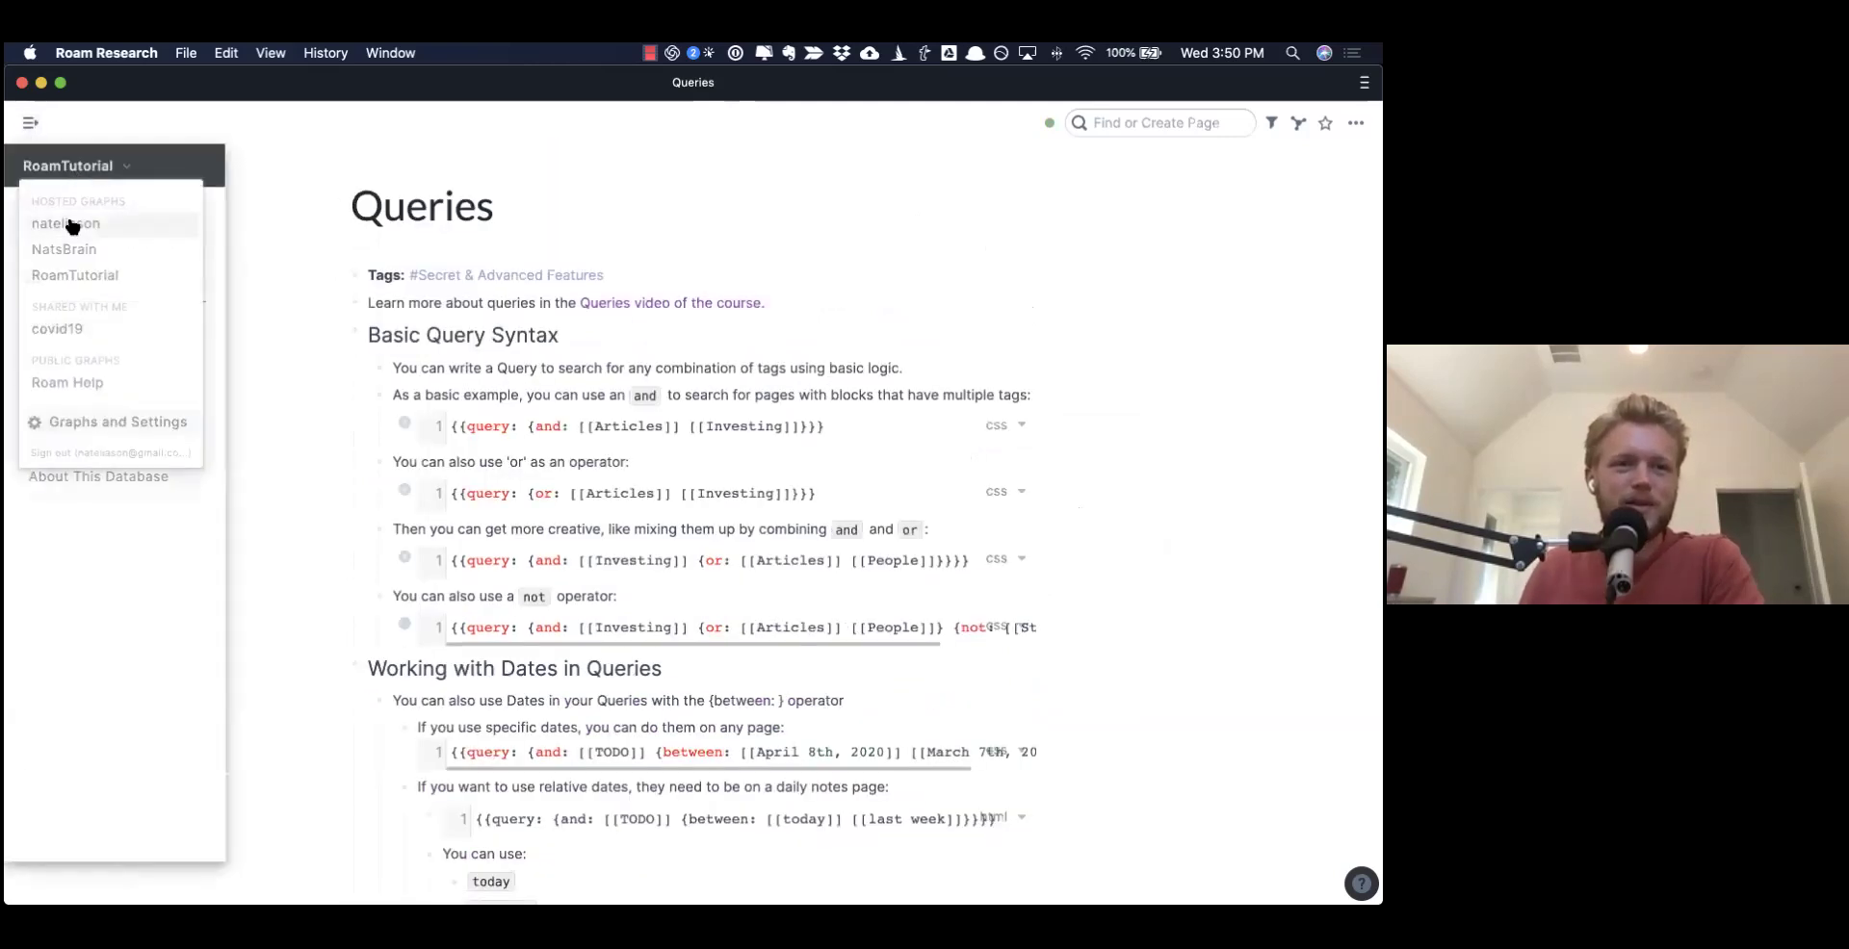
pyautogui.click(71, 226)
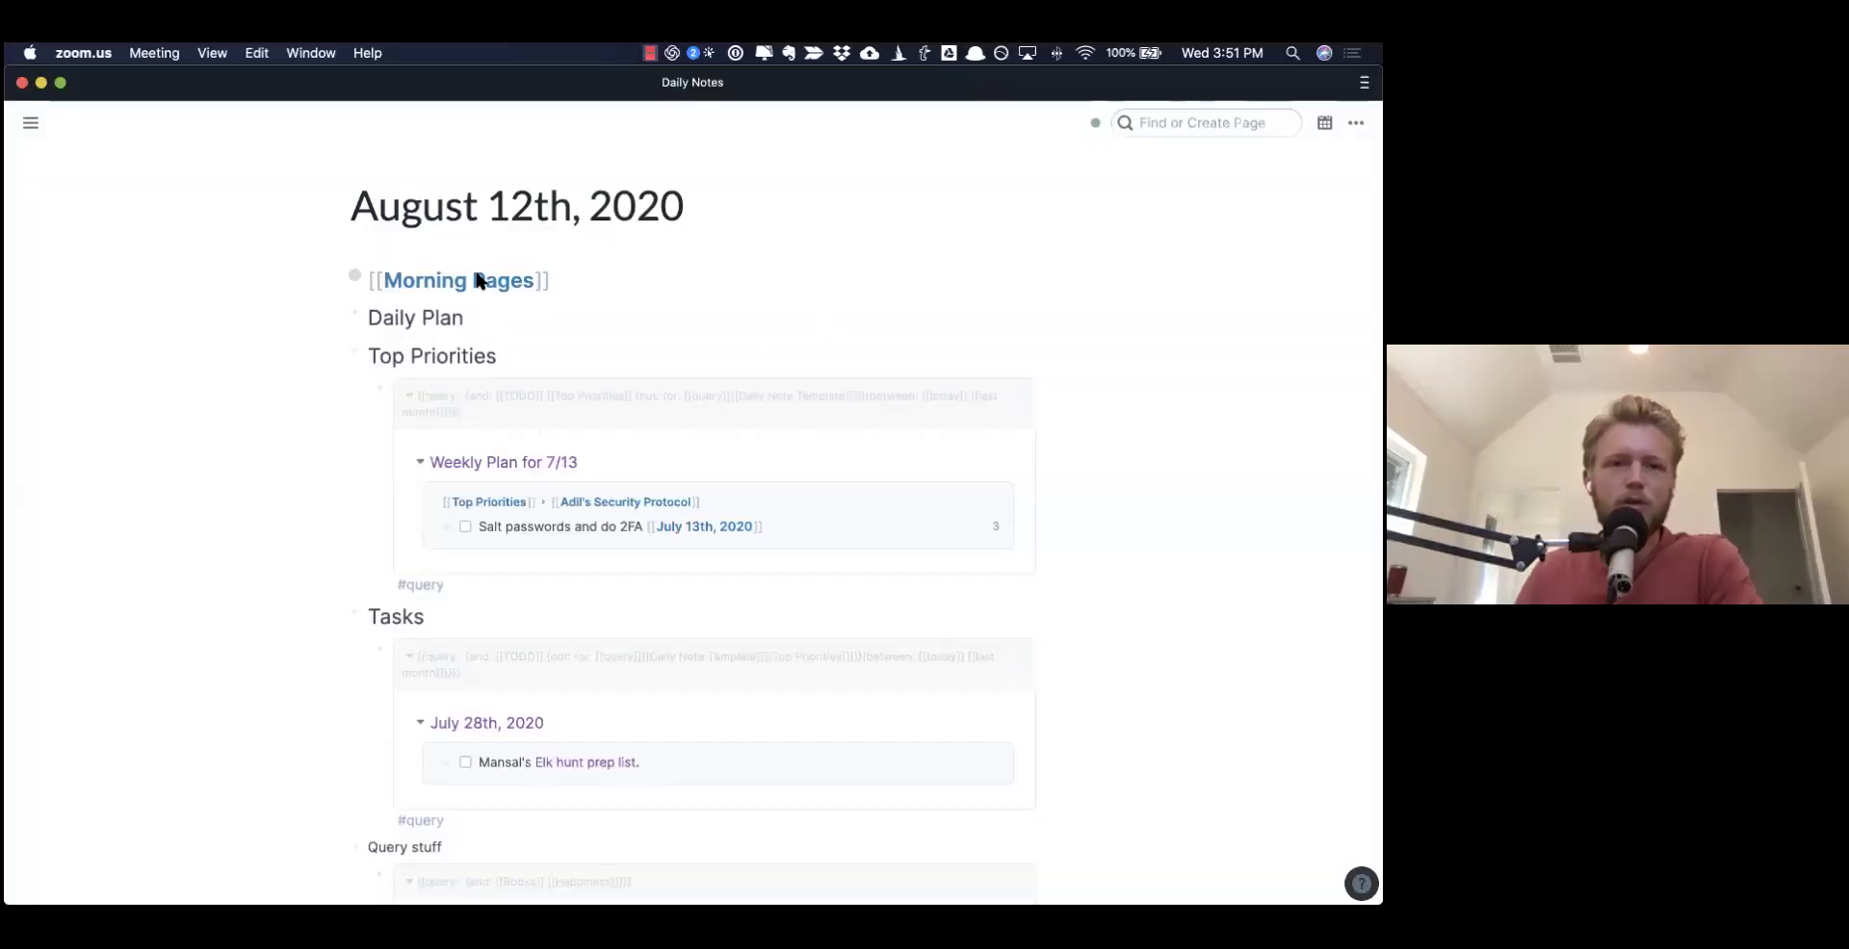
# - Open the Roam Course V2 page from the linked references of the August 12th, 2020 daily note
pyautogui.scroll(-5, 471, 718)
pyautogui.scroll(-15, 470, 718)
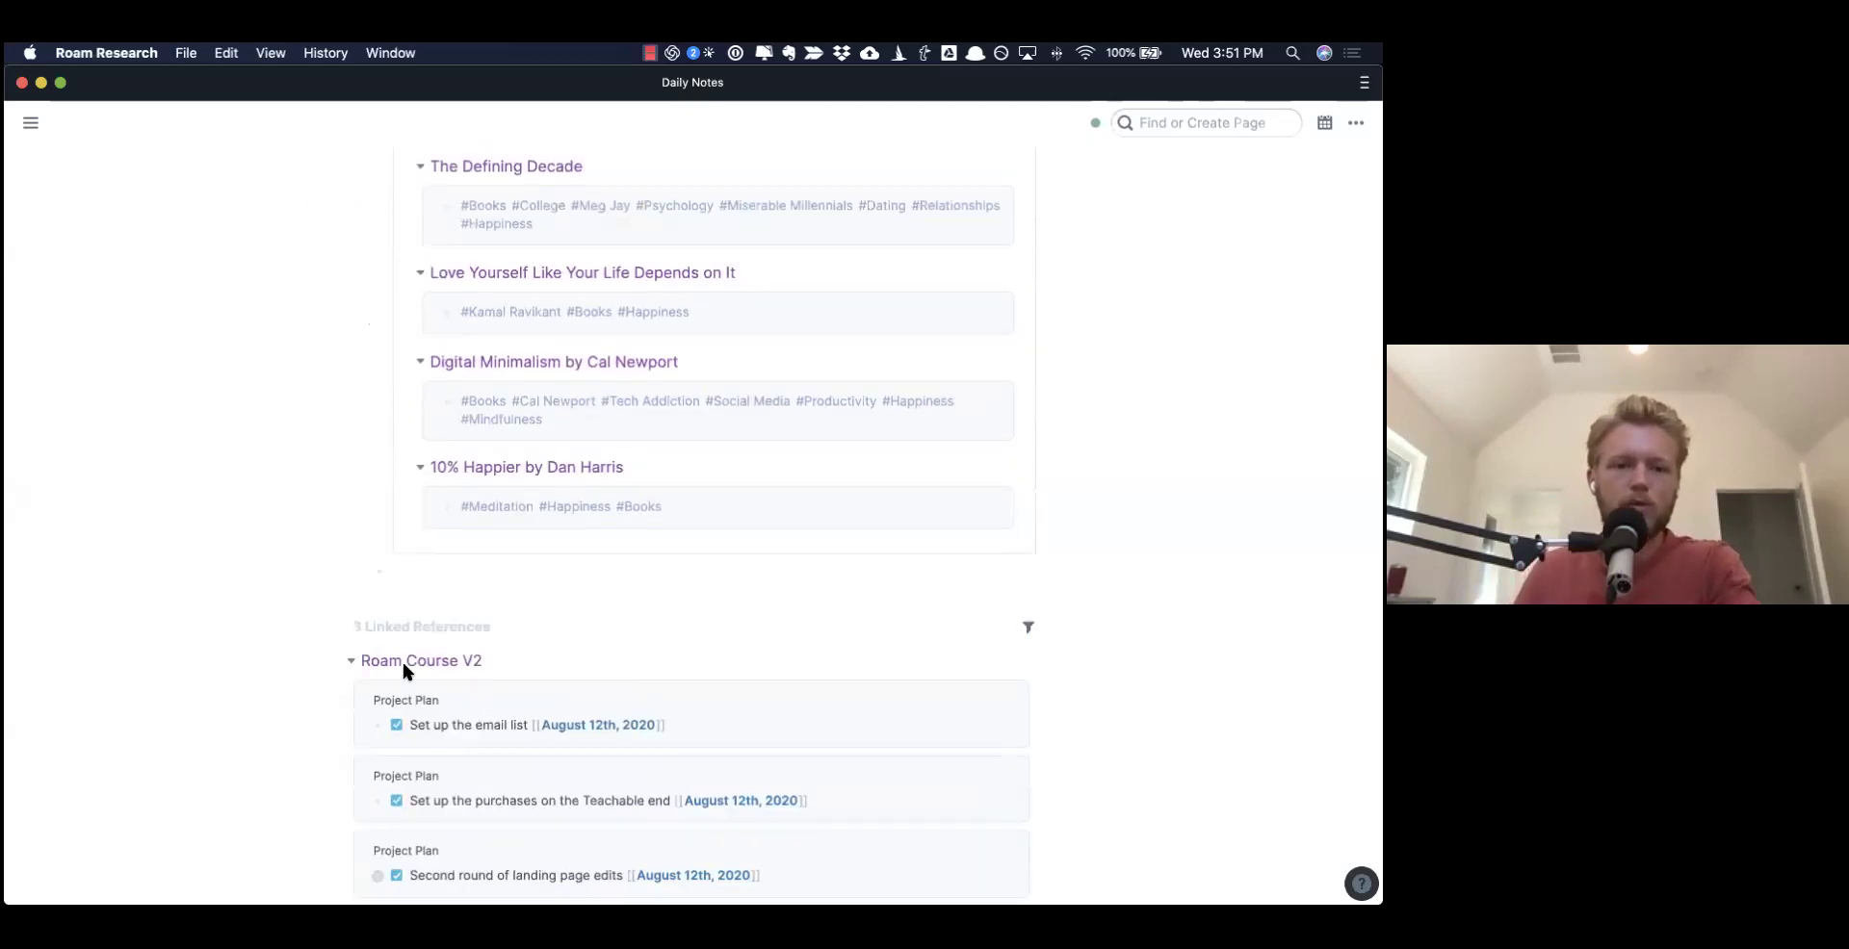
pyautogui.click(414, 662)
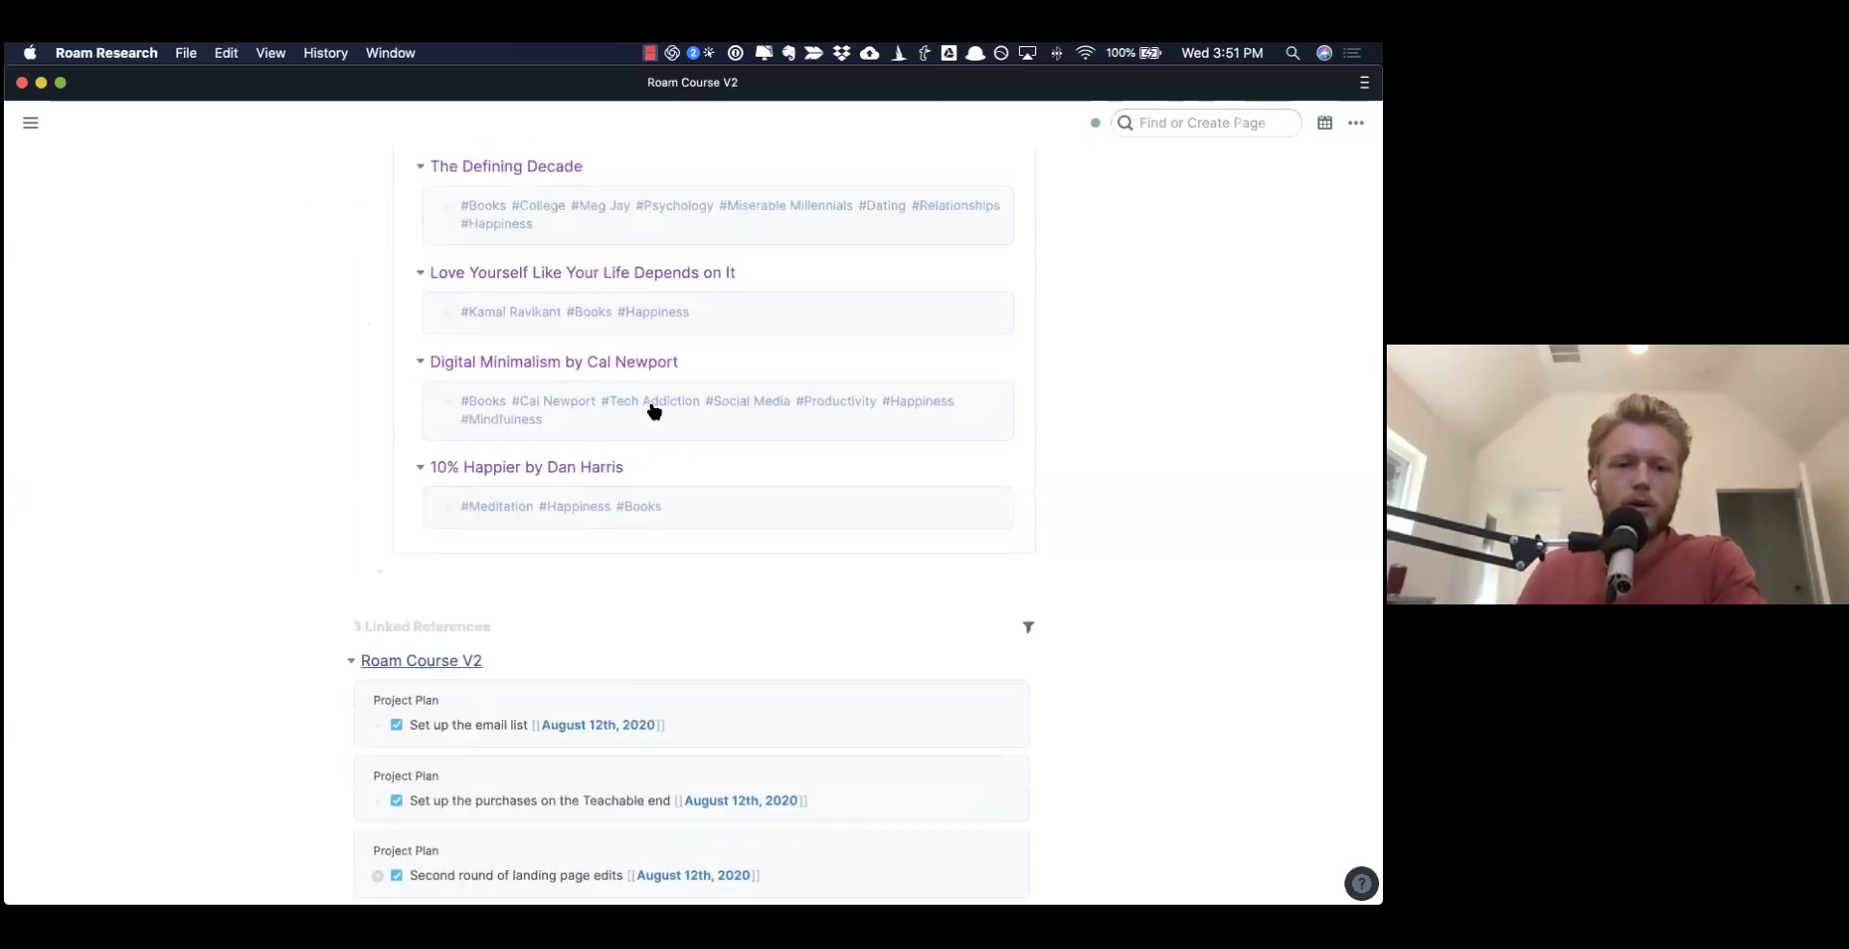
# - Examine the Standalone Version outline on the course page, from Core Guided Setup to the blocks under Building Your Roam Database
pyautogui.scroll(-12, 583, 462)
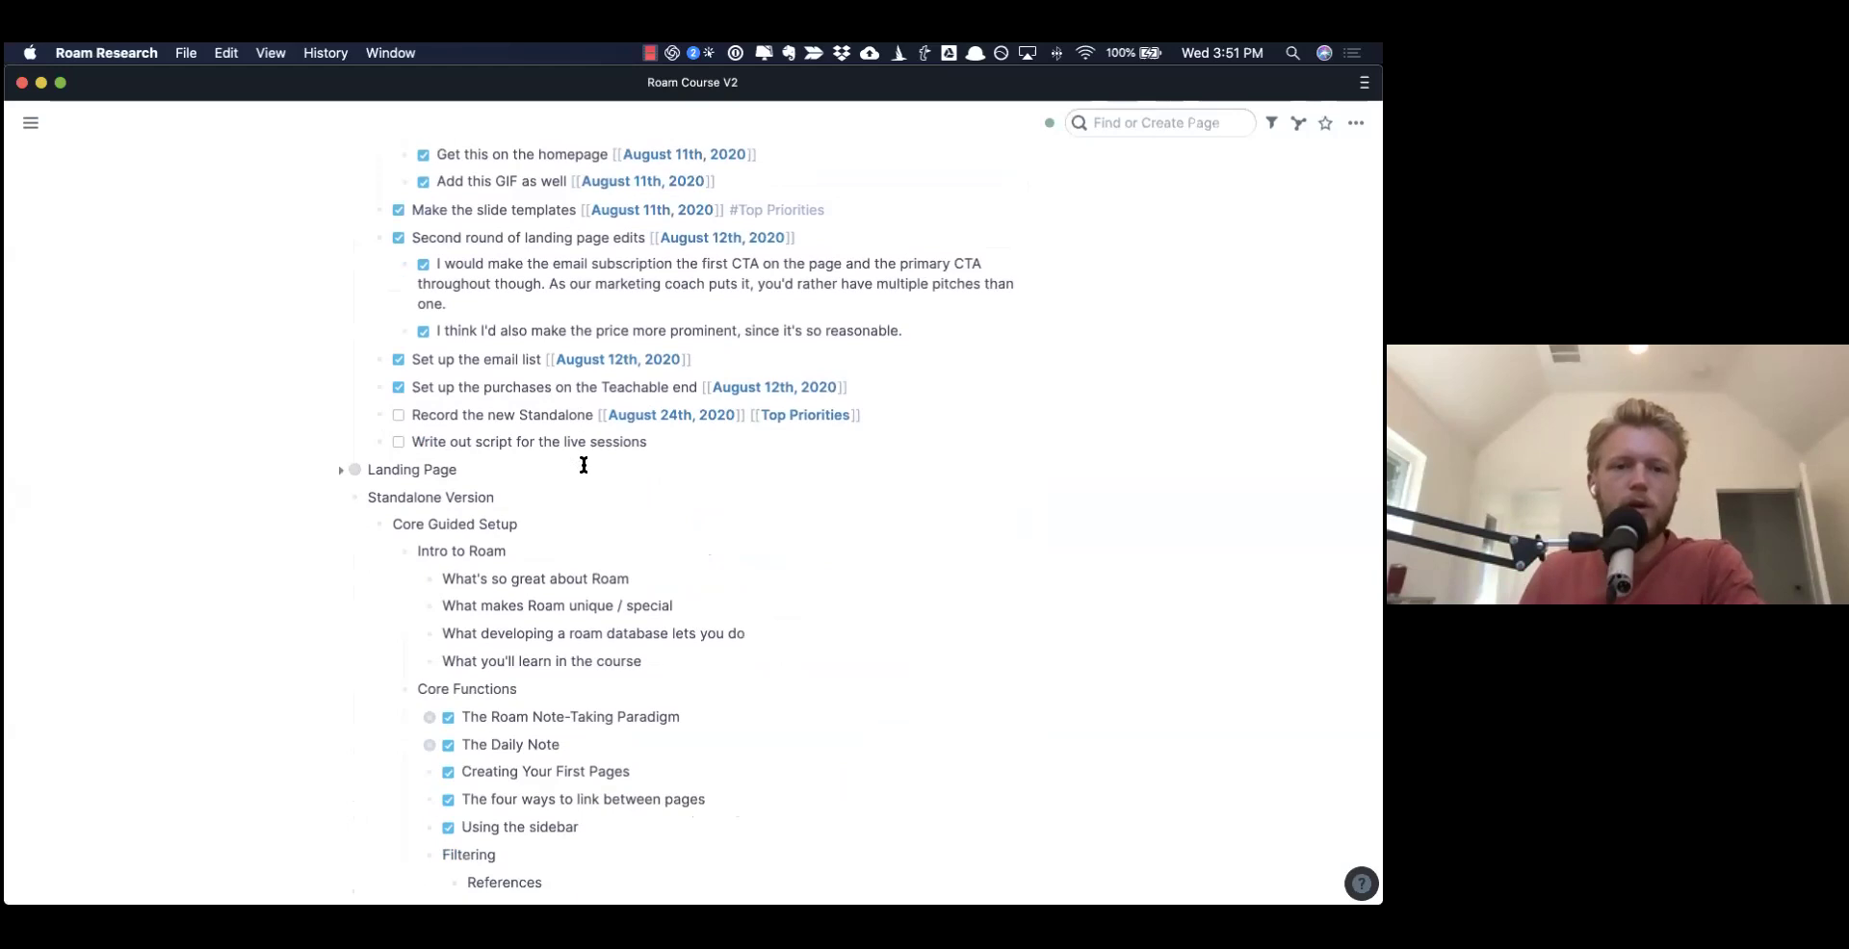
pyautogui.scroll(-3, 577, 459)
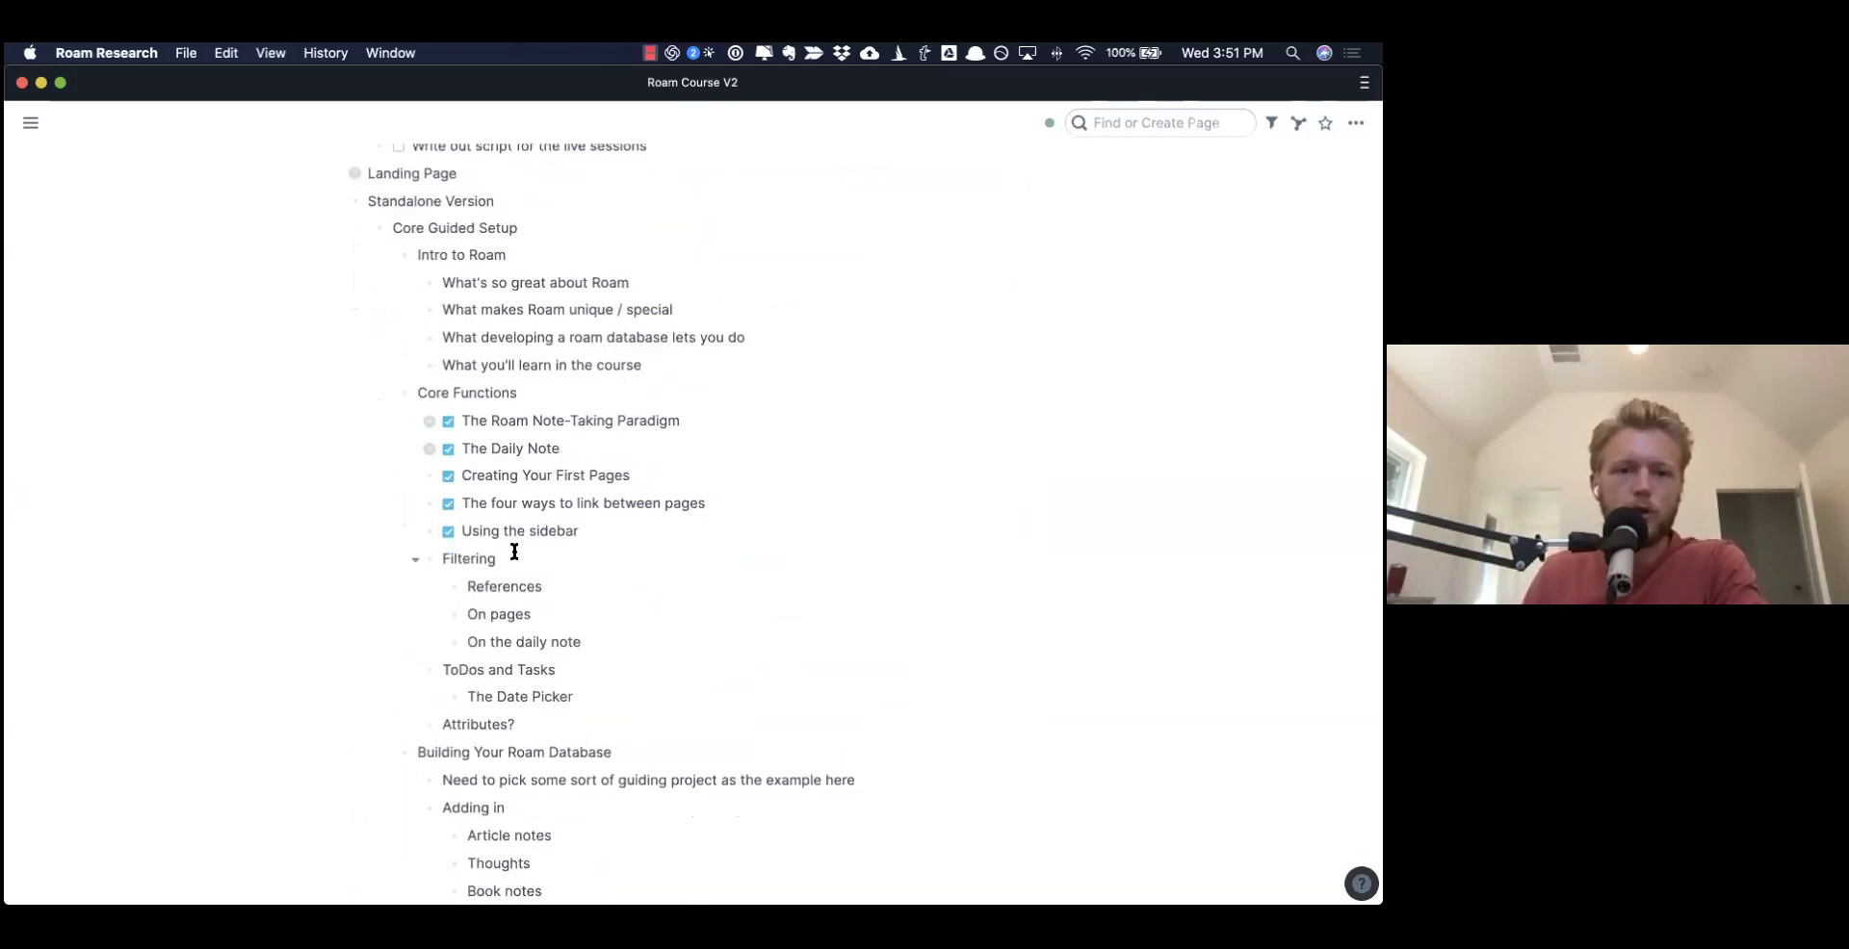
pyautogui.scroll(-2, 522, 542)
pyautogui.scroll(-9, 522, 542)
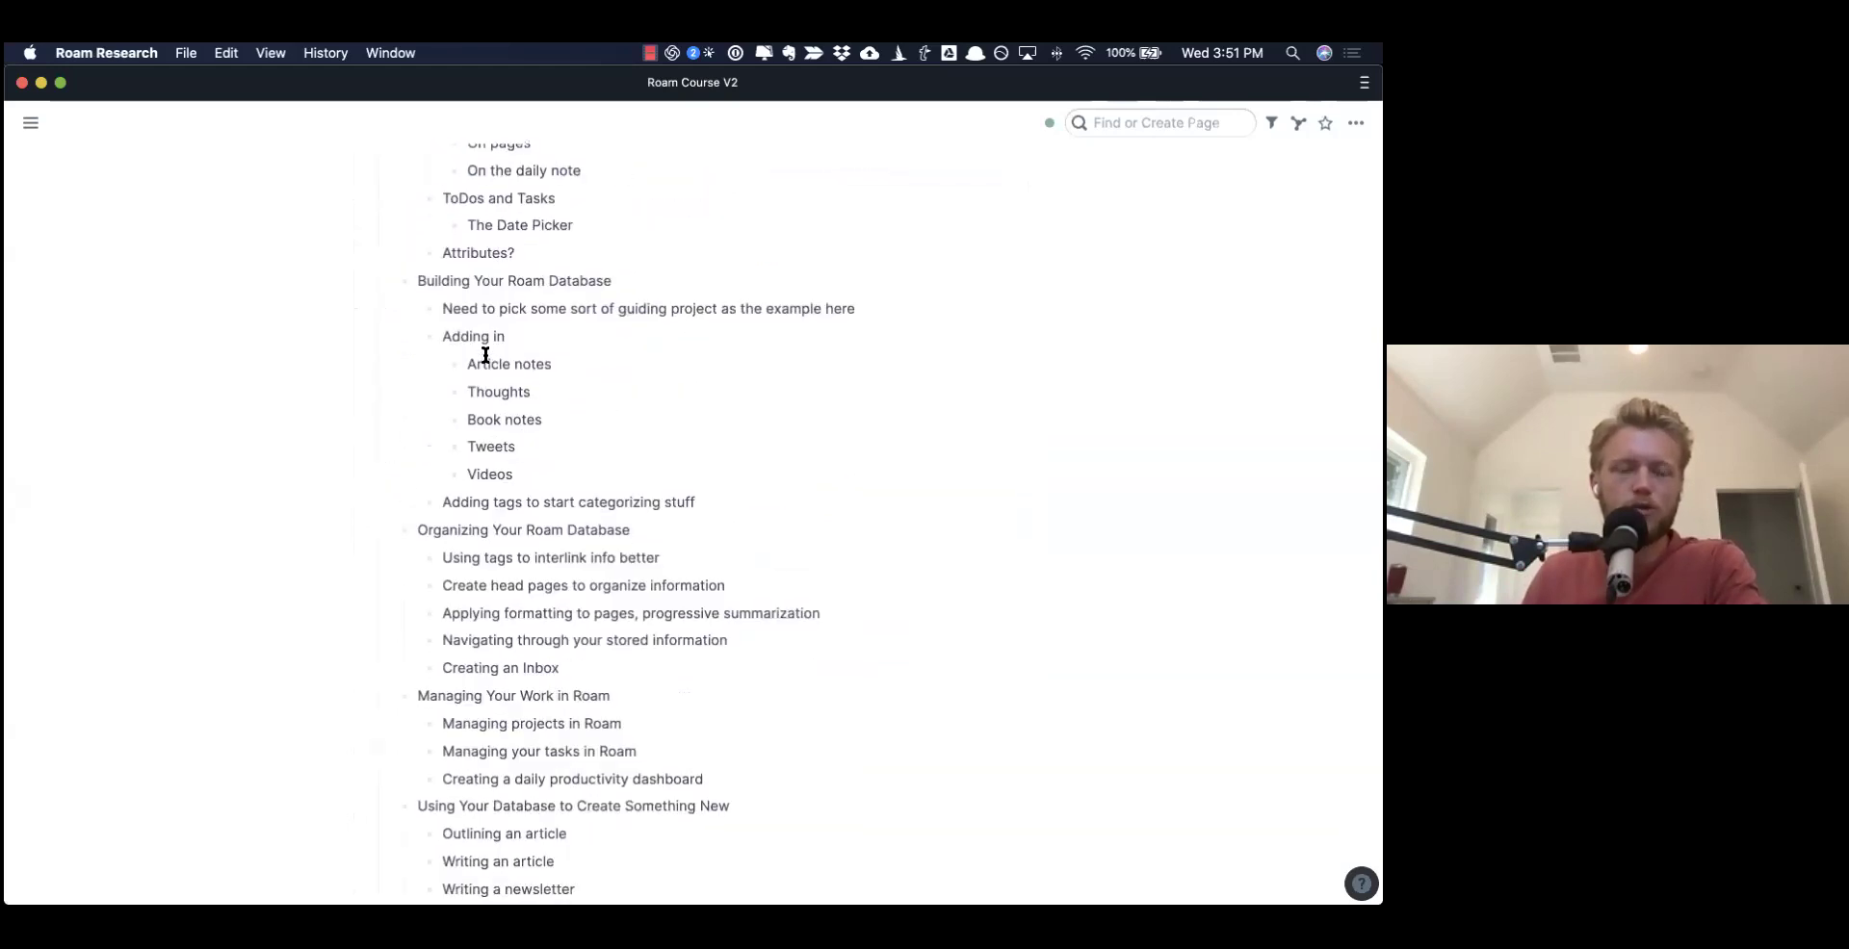
pyautogui.moveTo(476, 320); pyautogui.dragTo(565, 532)
pyautogui.click(504, 500)
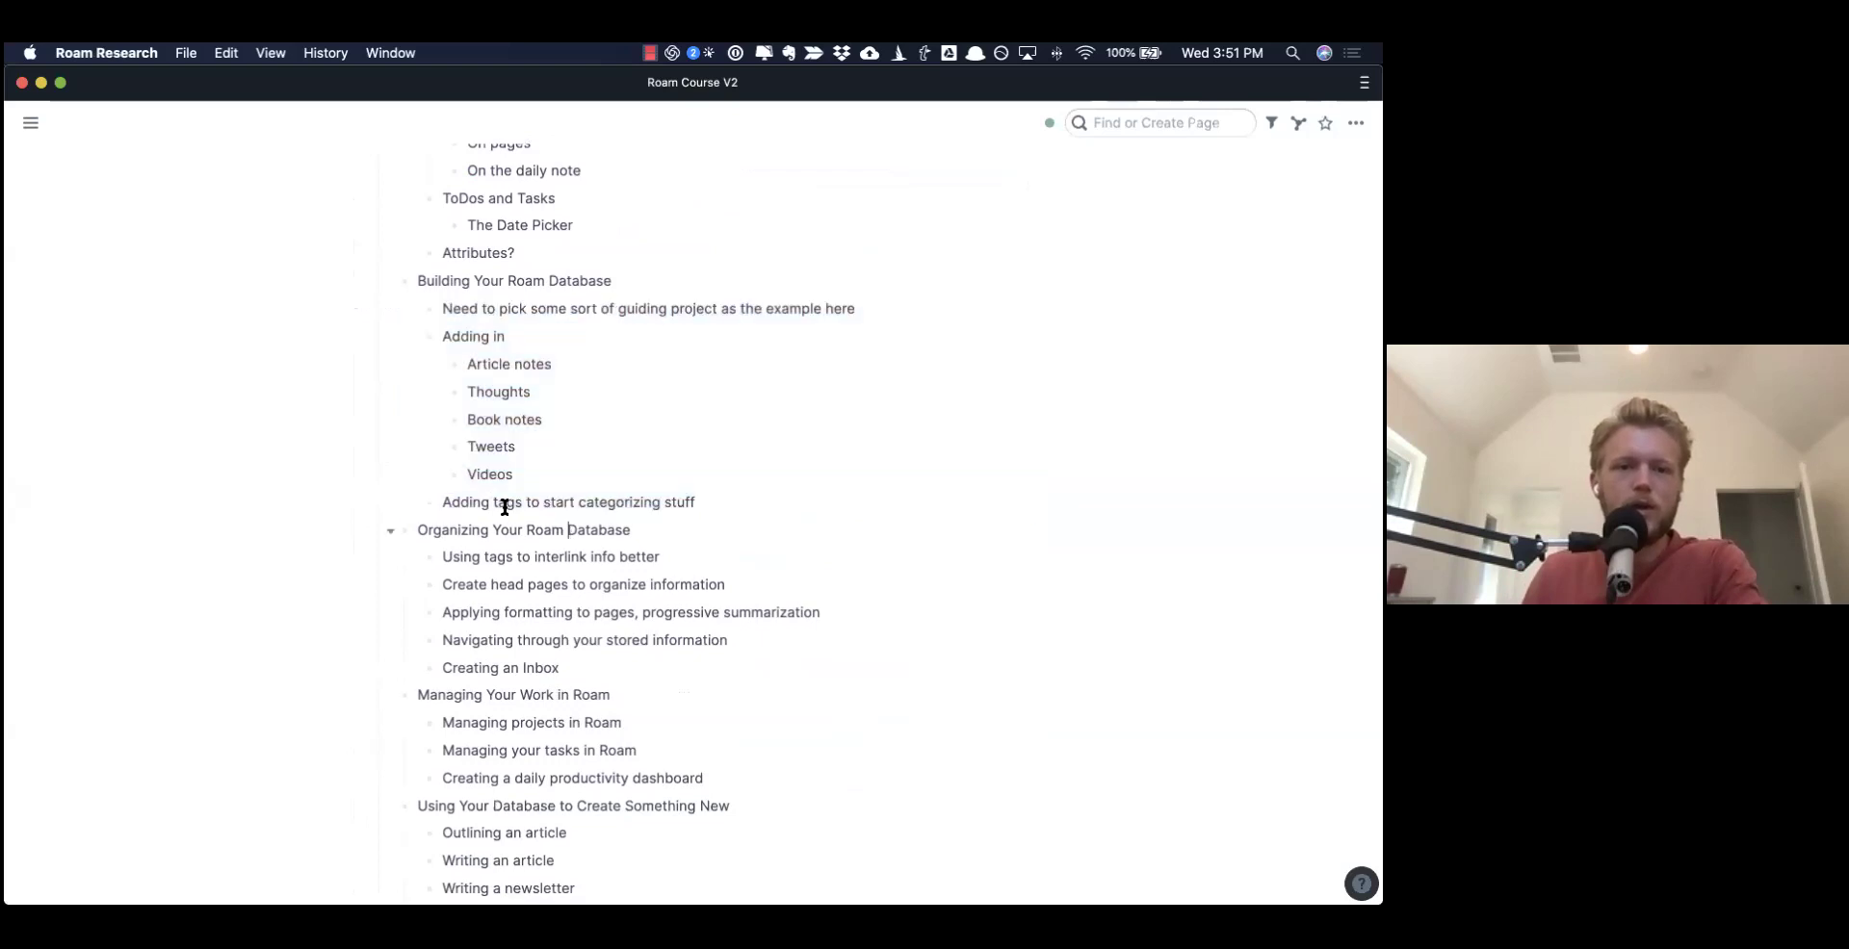
pyautogui.click(578, 419)
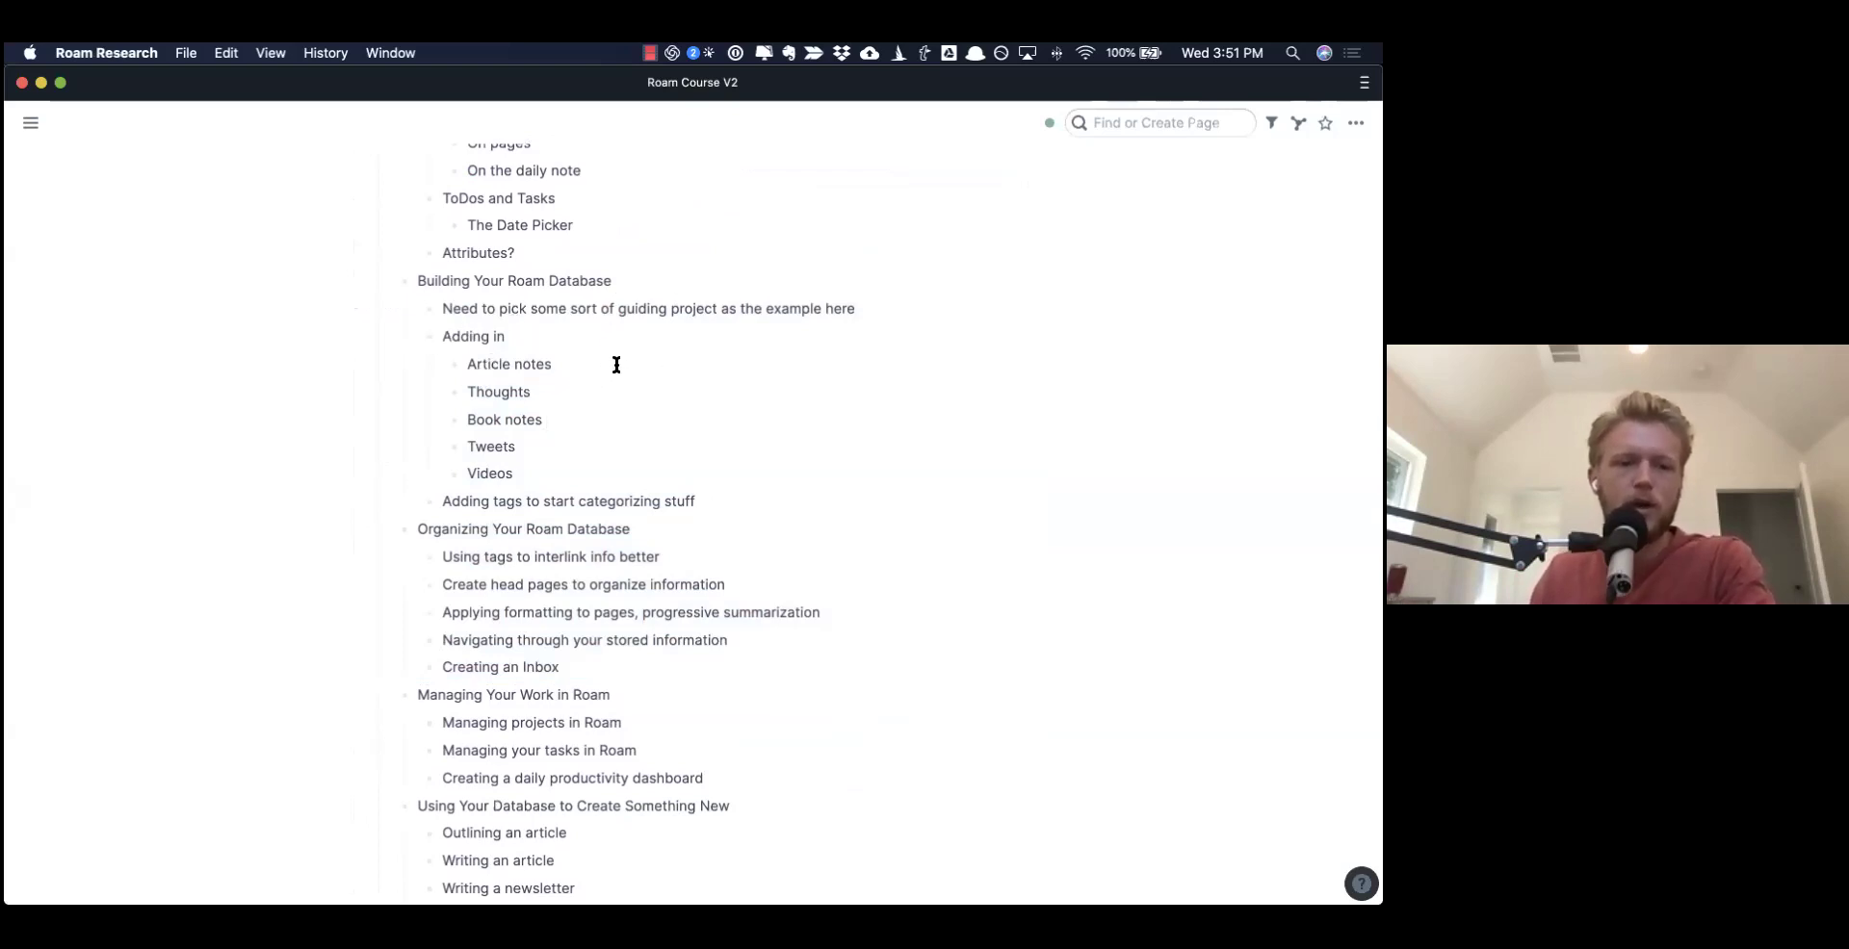
pyautogui.moveTo(462, 306); pyautogui.dragTo(726, 454)
pyautogui.click(713, 449)
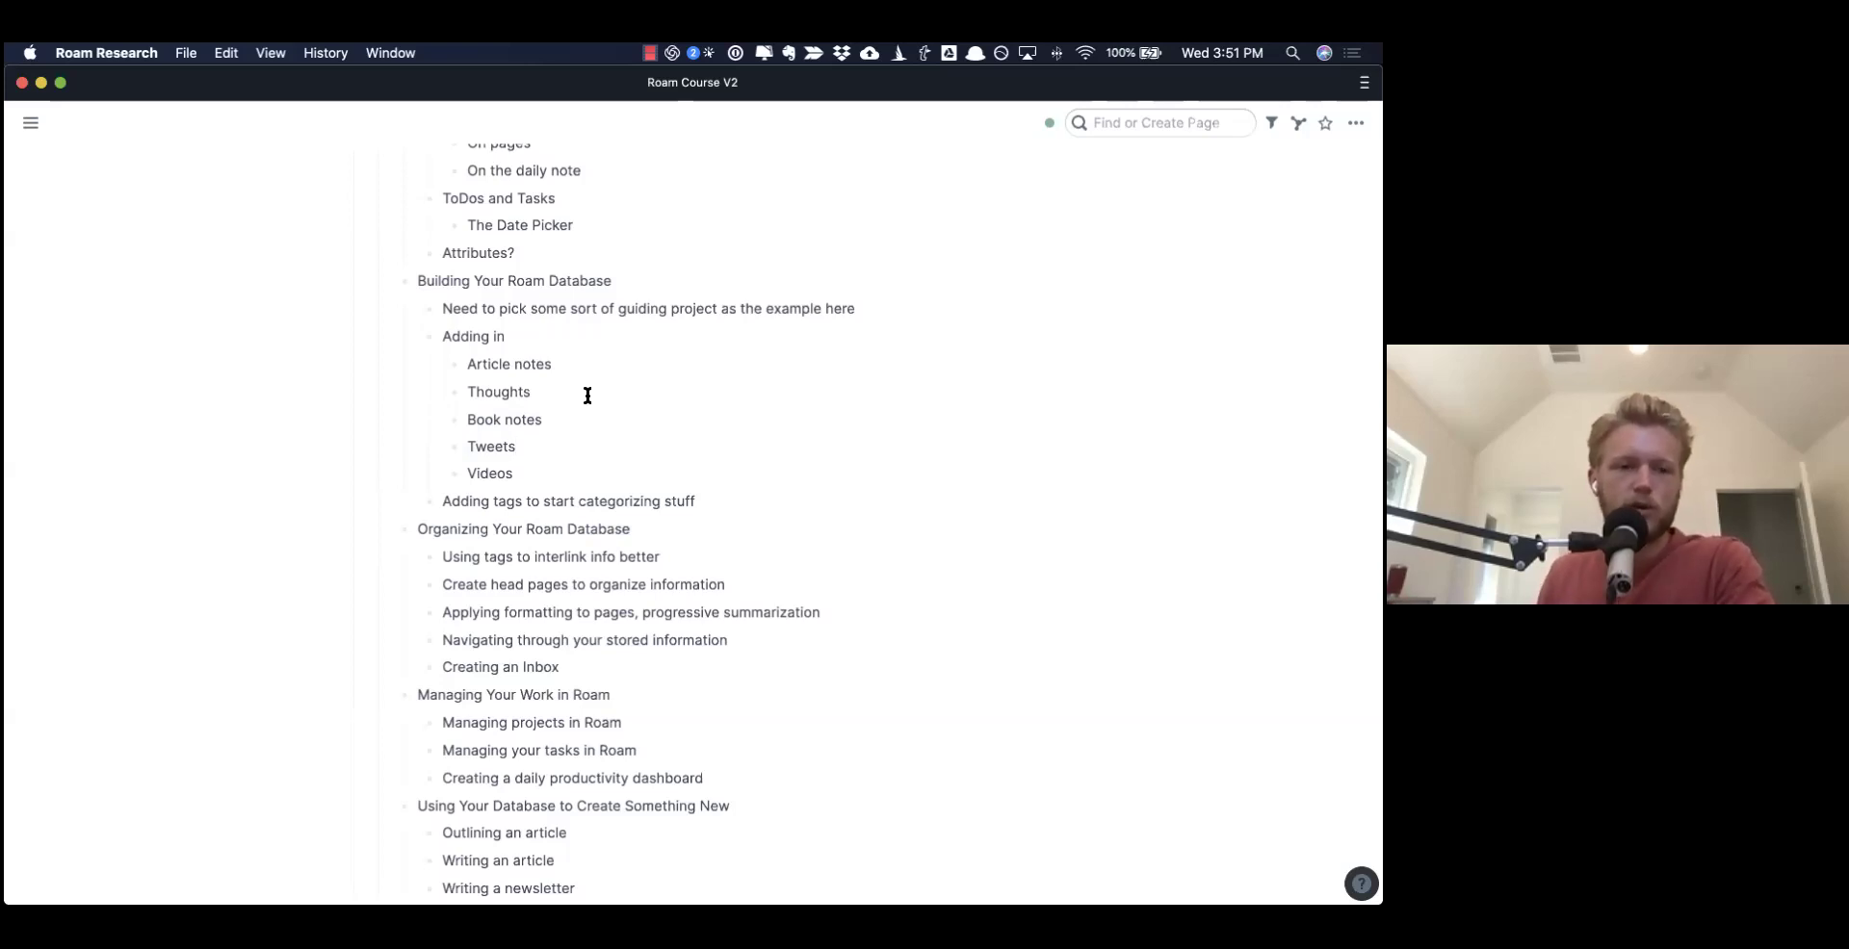
# - Examine the outline sections on organizing the database, managing work, creating something new, and advanced functions, comparing them with the earlier sections
pyautogui.scroll(-2, 589, 395)
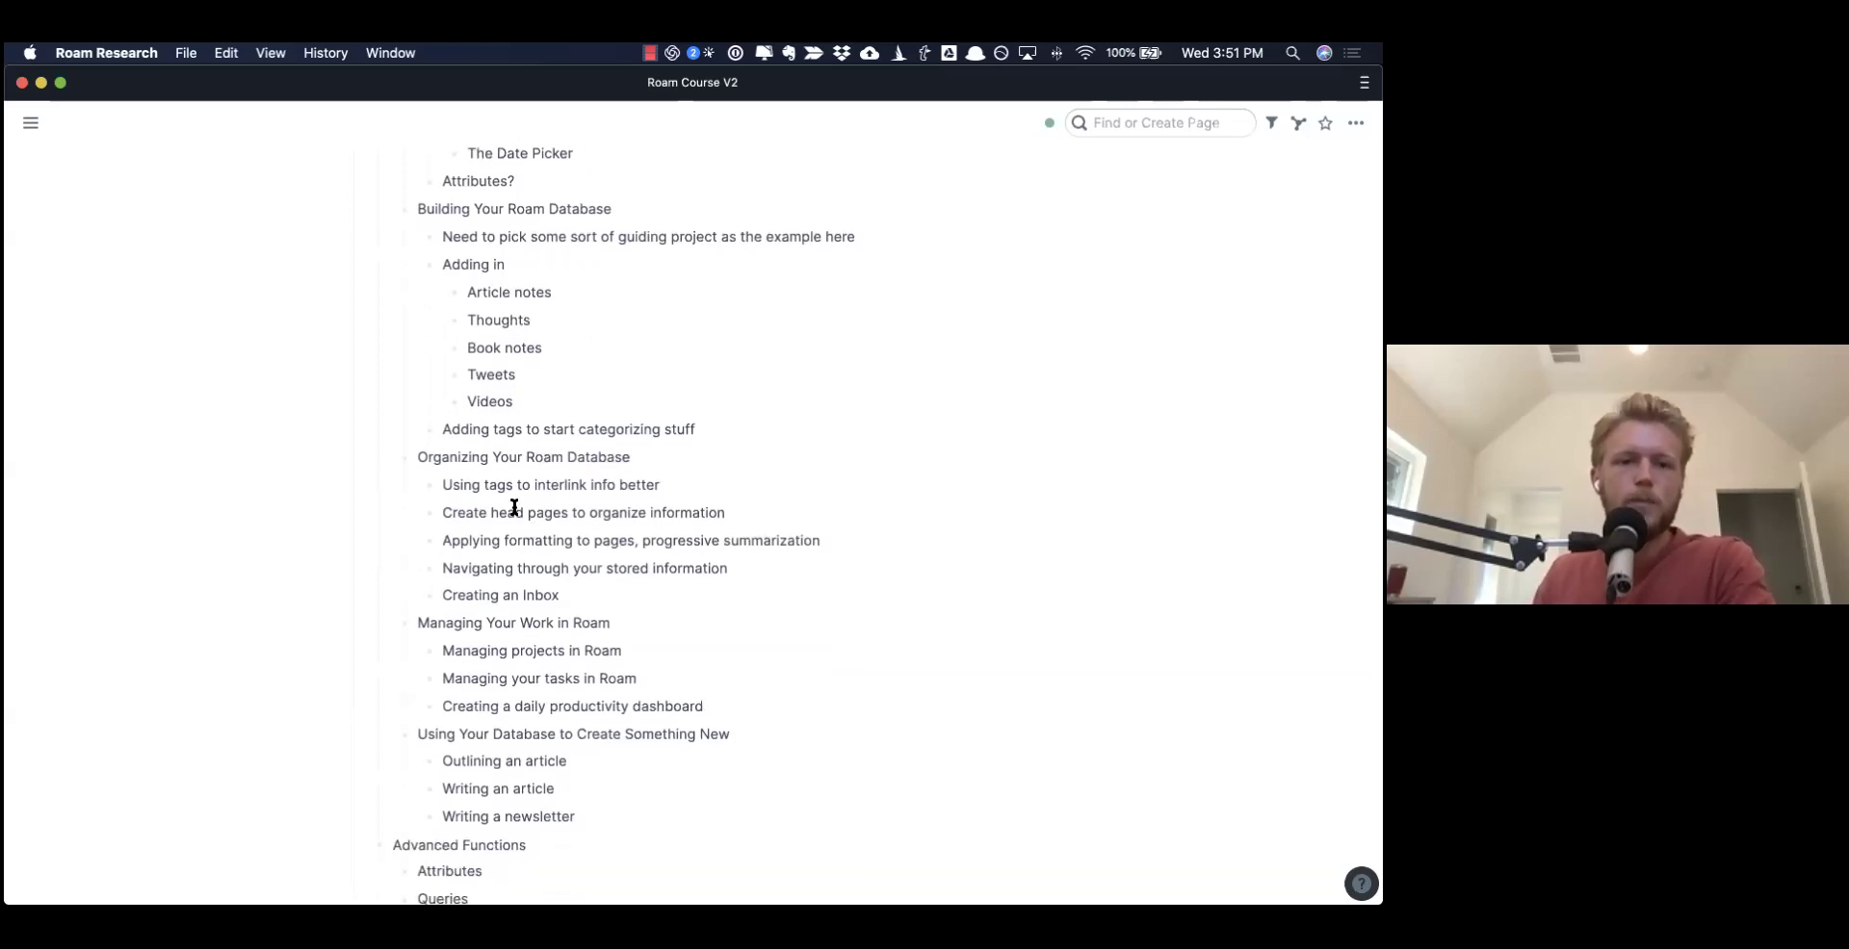
pyautogui.keyDown('shift'); pyautogui.click(665, 572); pyautogui.keyUp('shift')
pyautogui.click(684, 598)
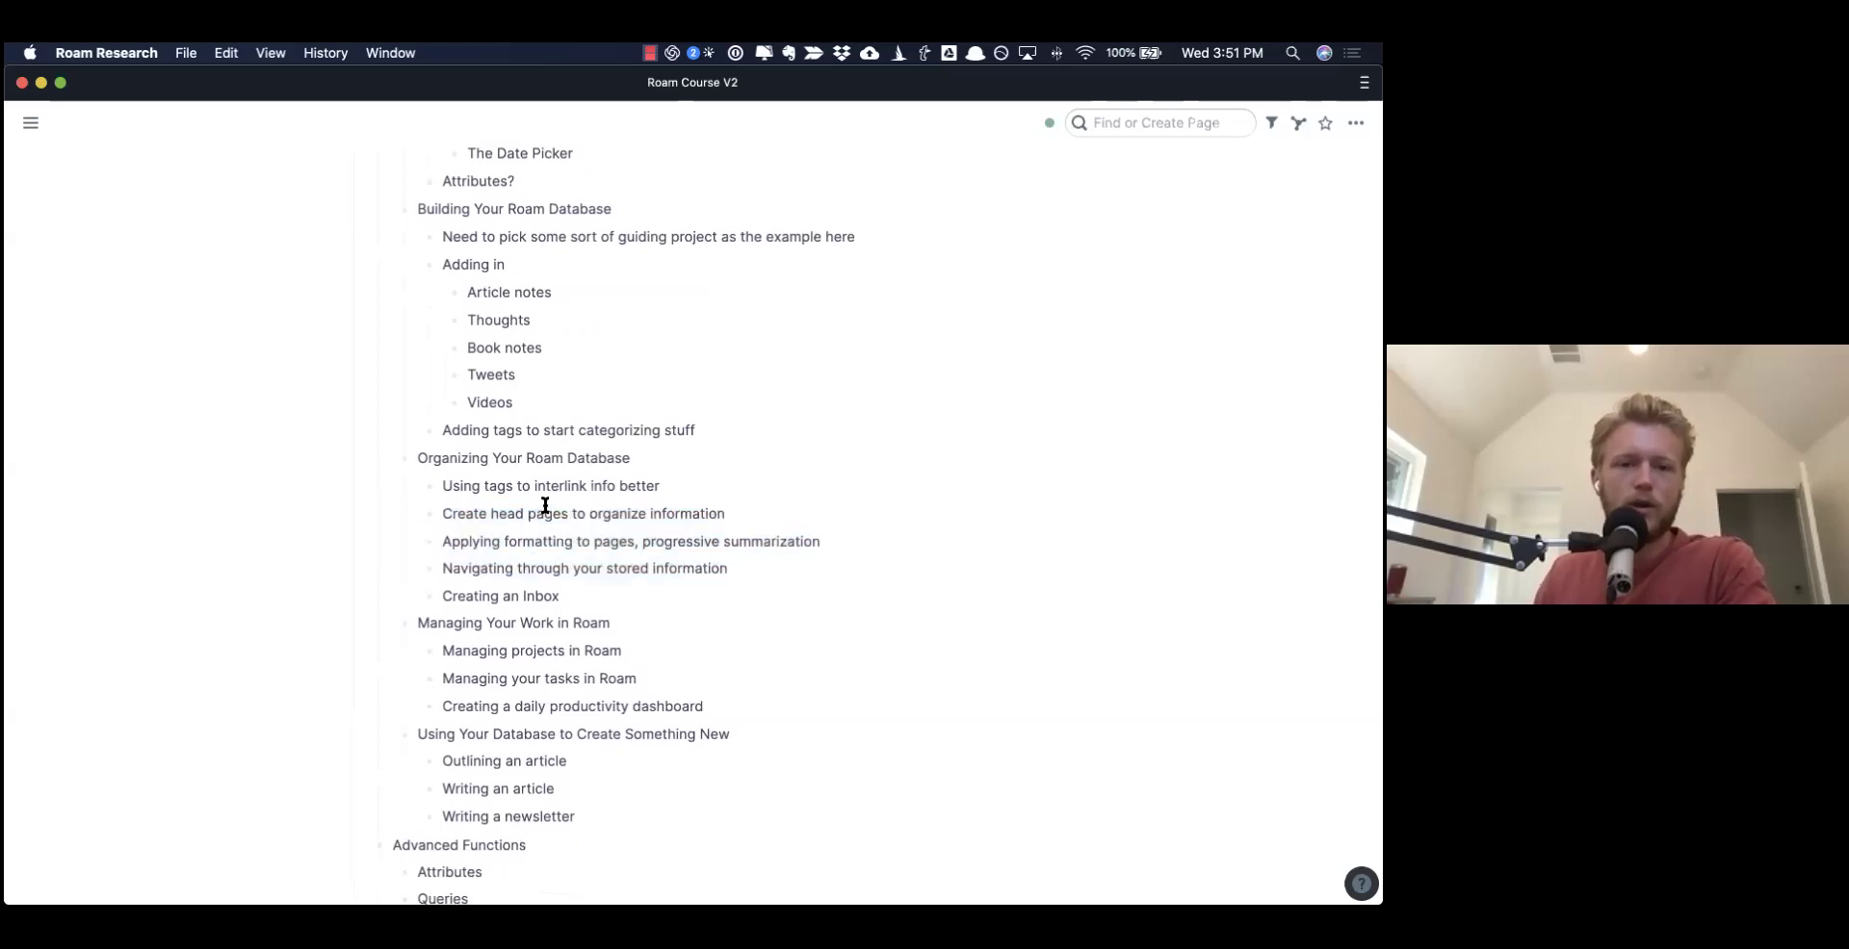
pyautogui.scroll(-3, 616, 501)
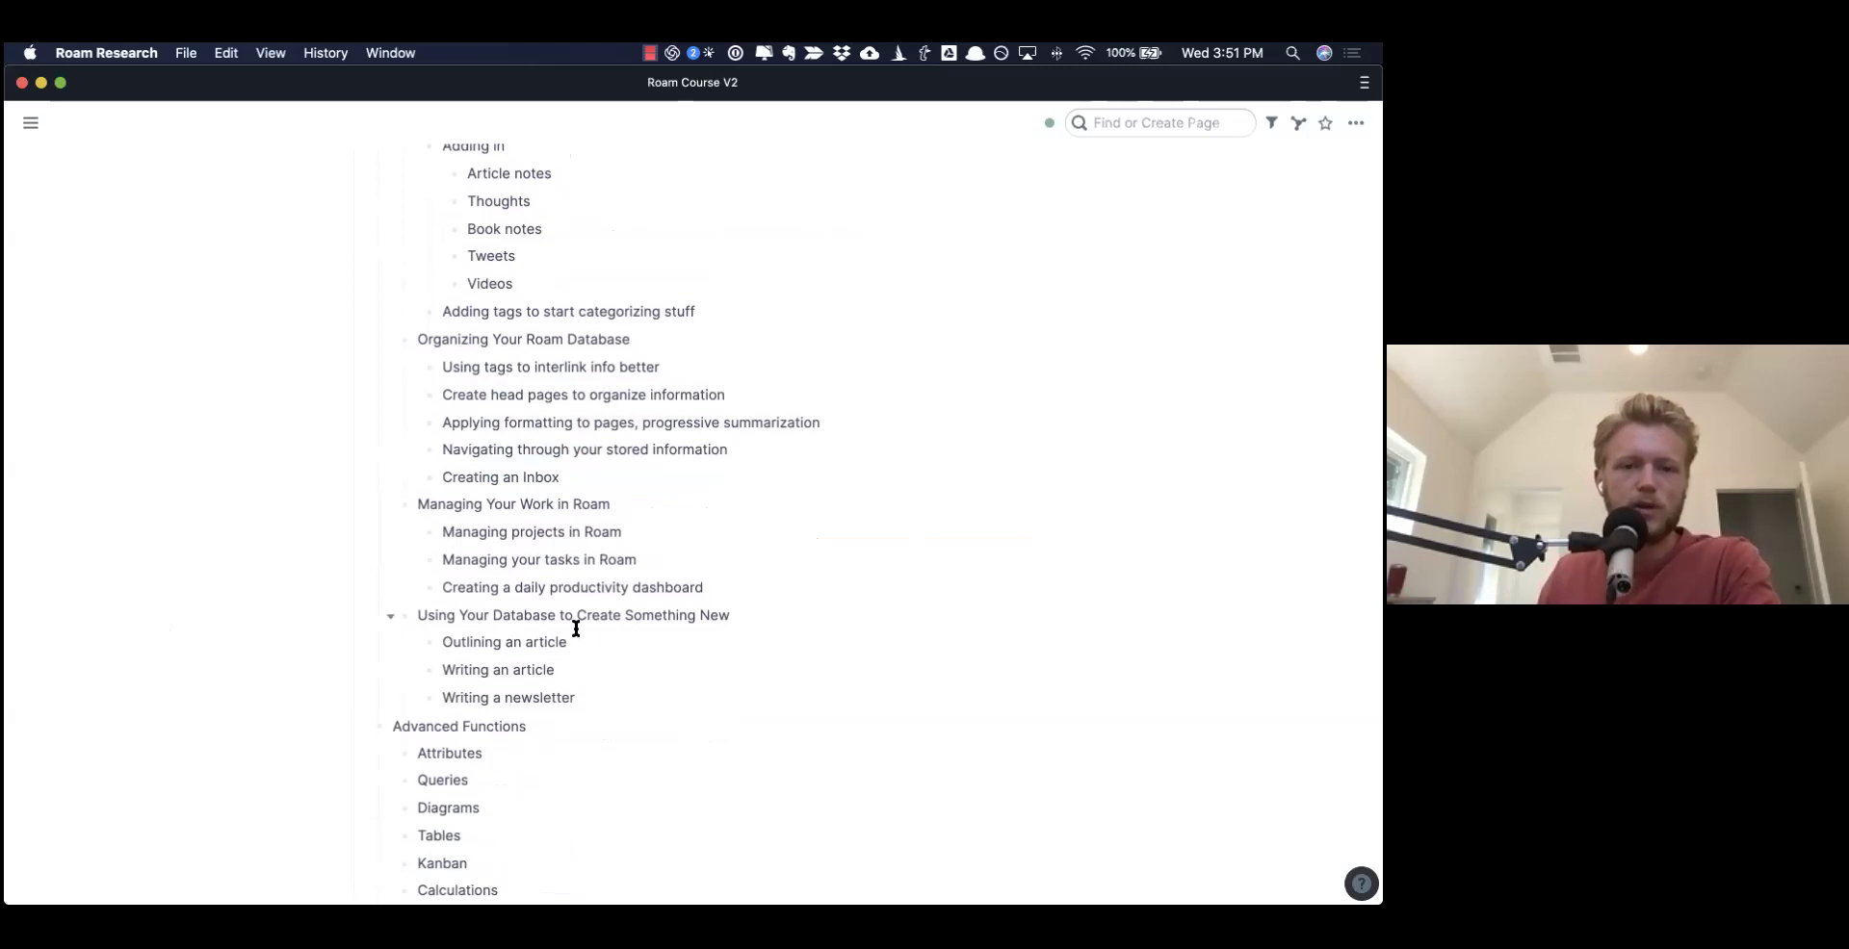
pyautogui.scroll(4, 639, 636)
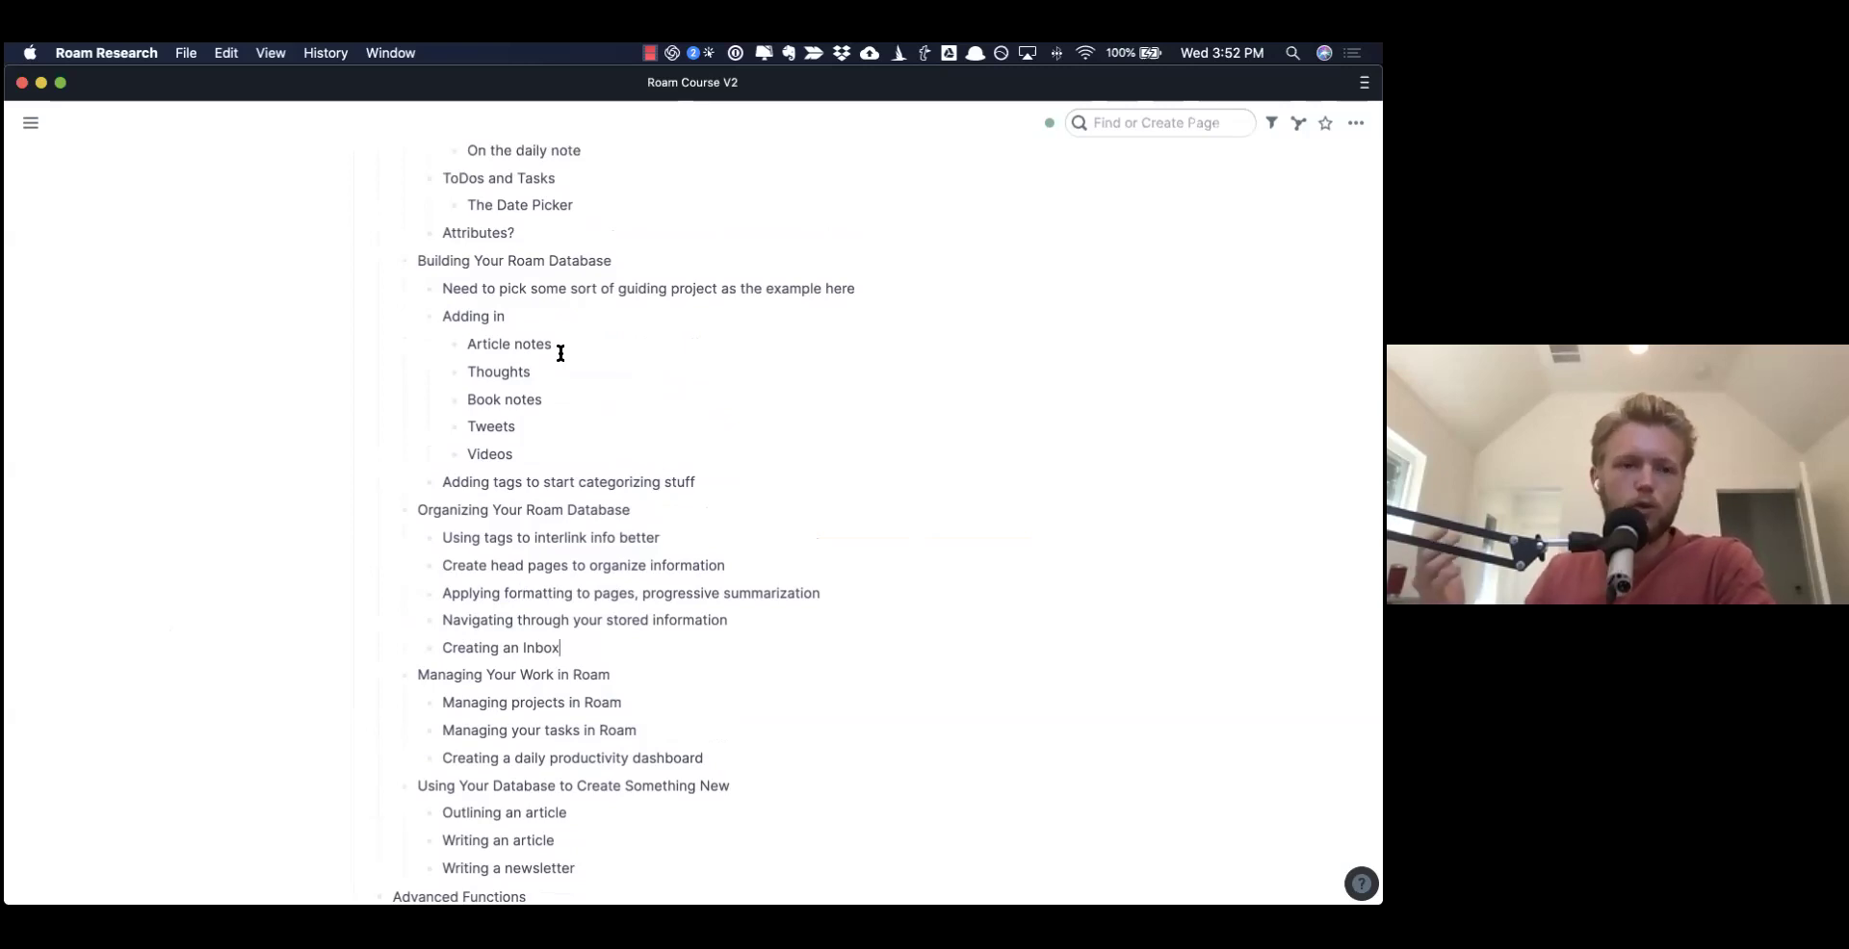
pyautogui.scroll(-10, 561, 463)
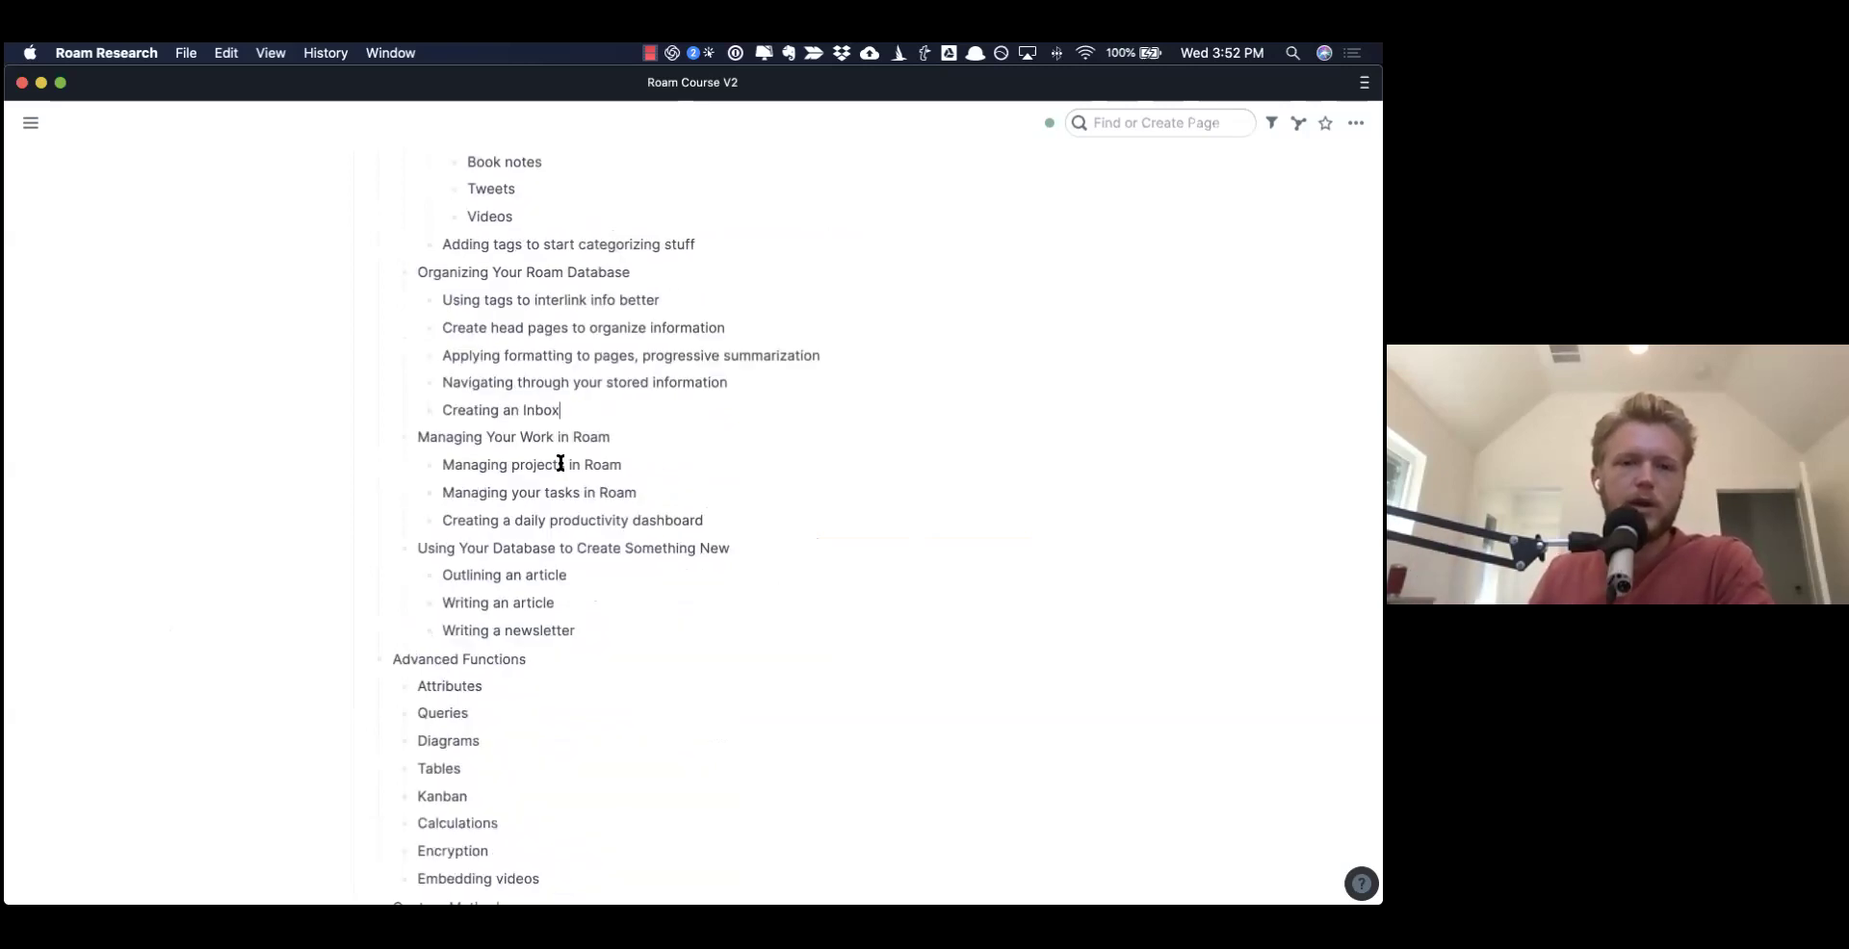
pyautogui.scroll(6, 560, 463)
pyautogui.scroll(12, 560, 463)
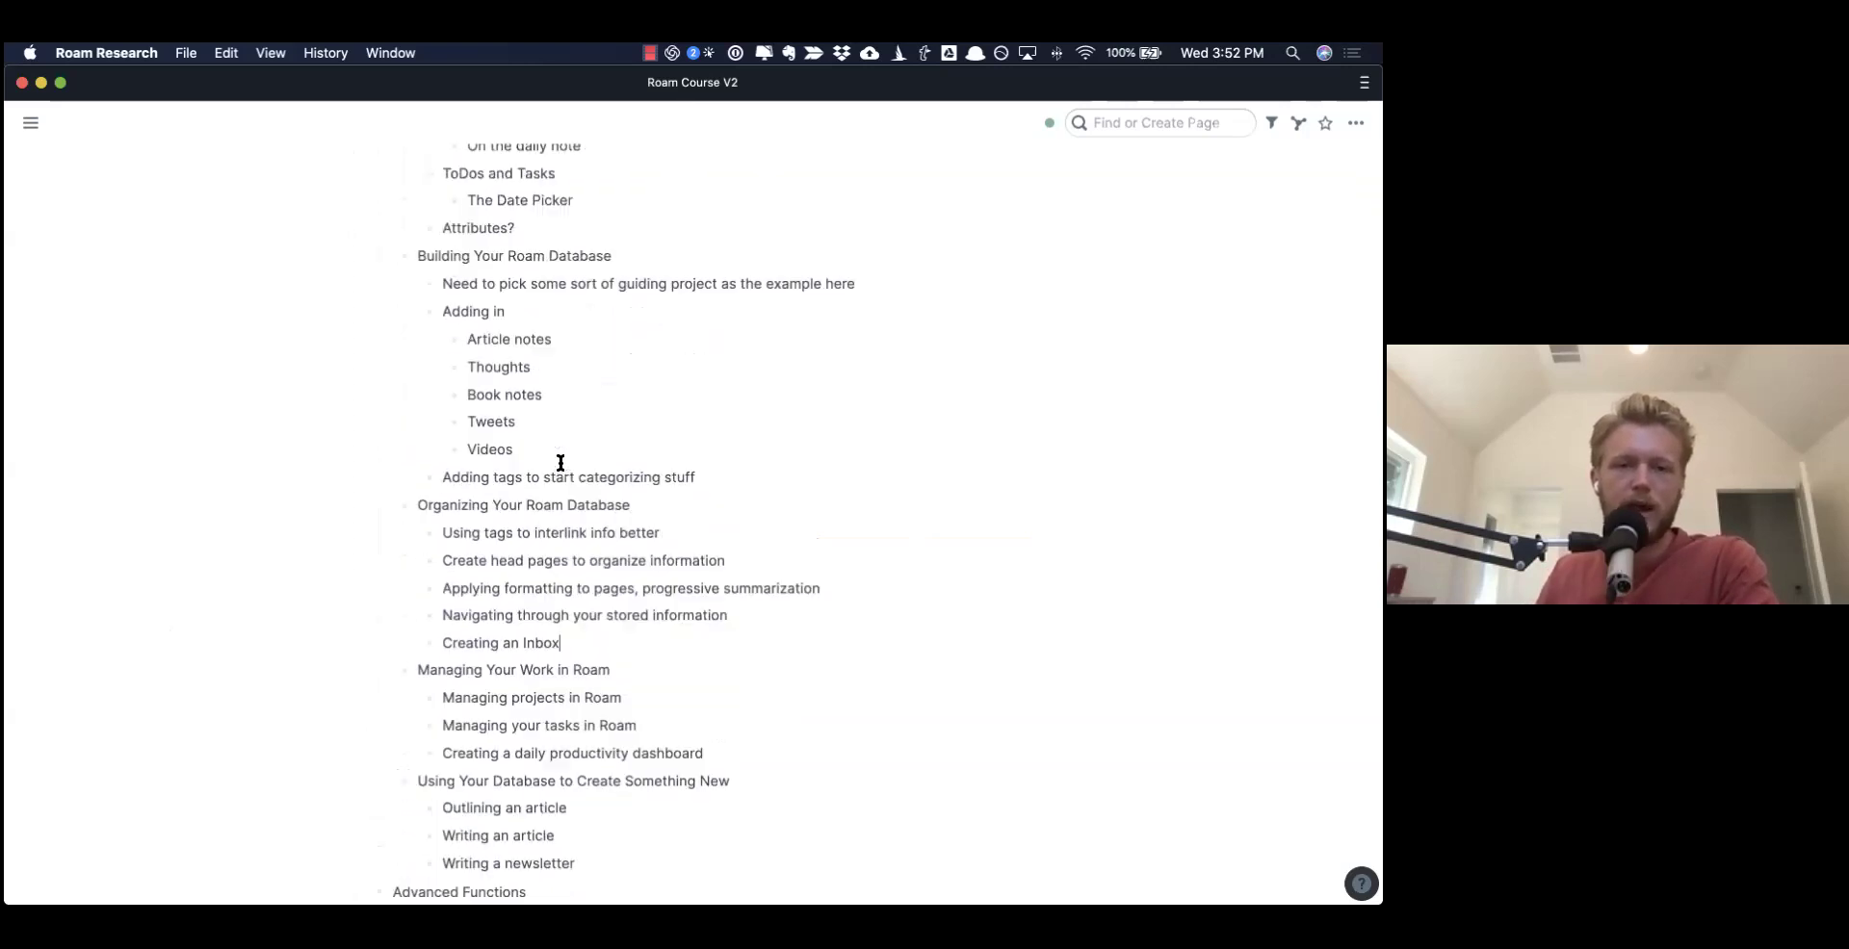
pyautogui.scroll(-10, 572, 521)
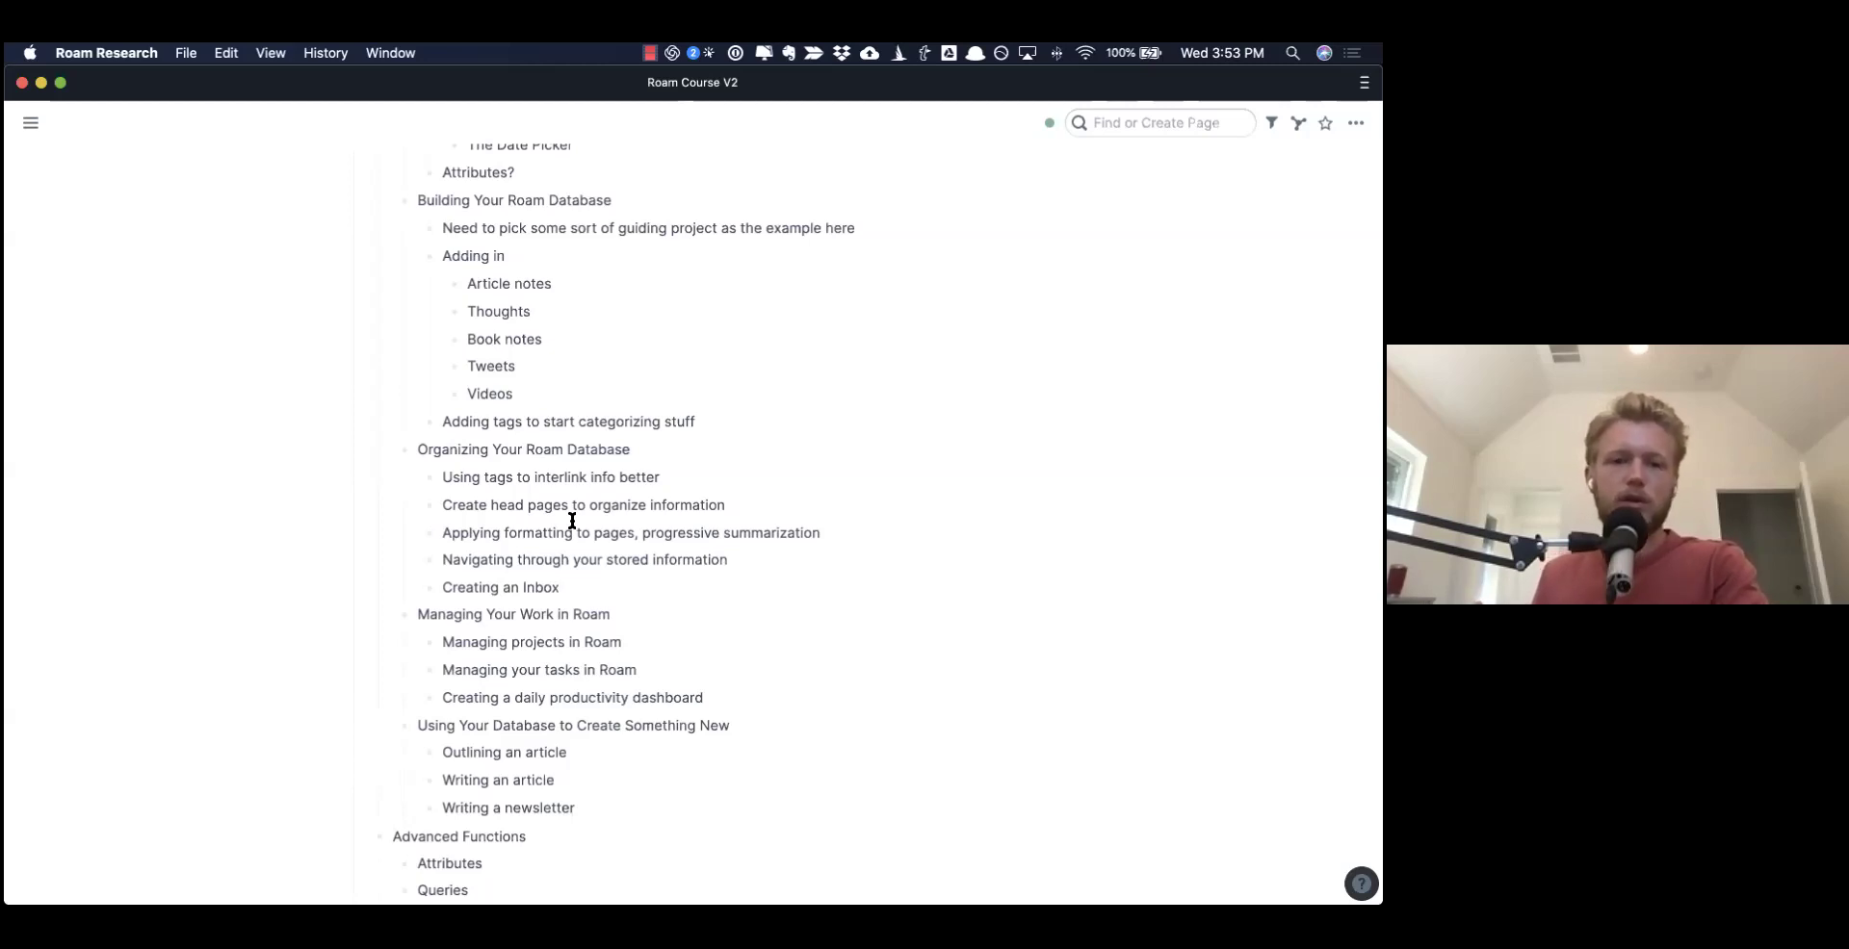
pyautogui.scroll(1, 572, 521)
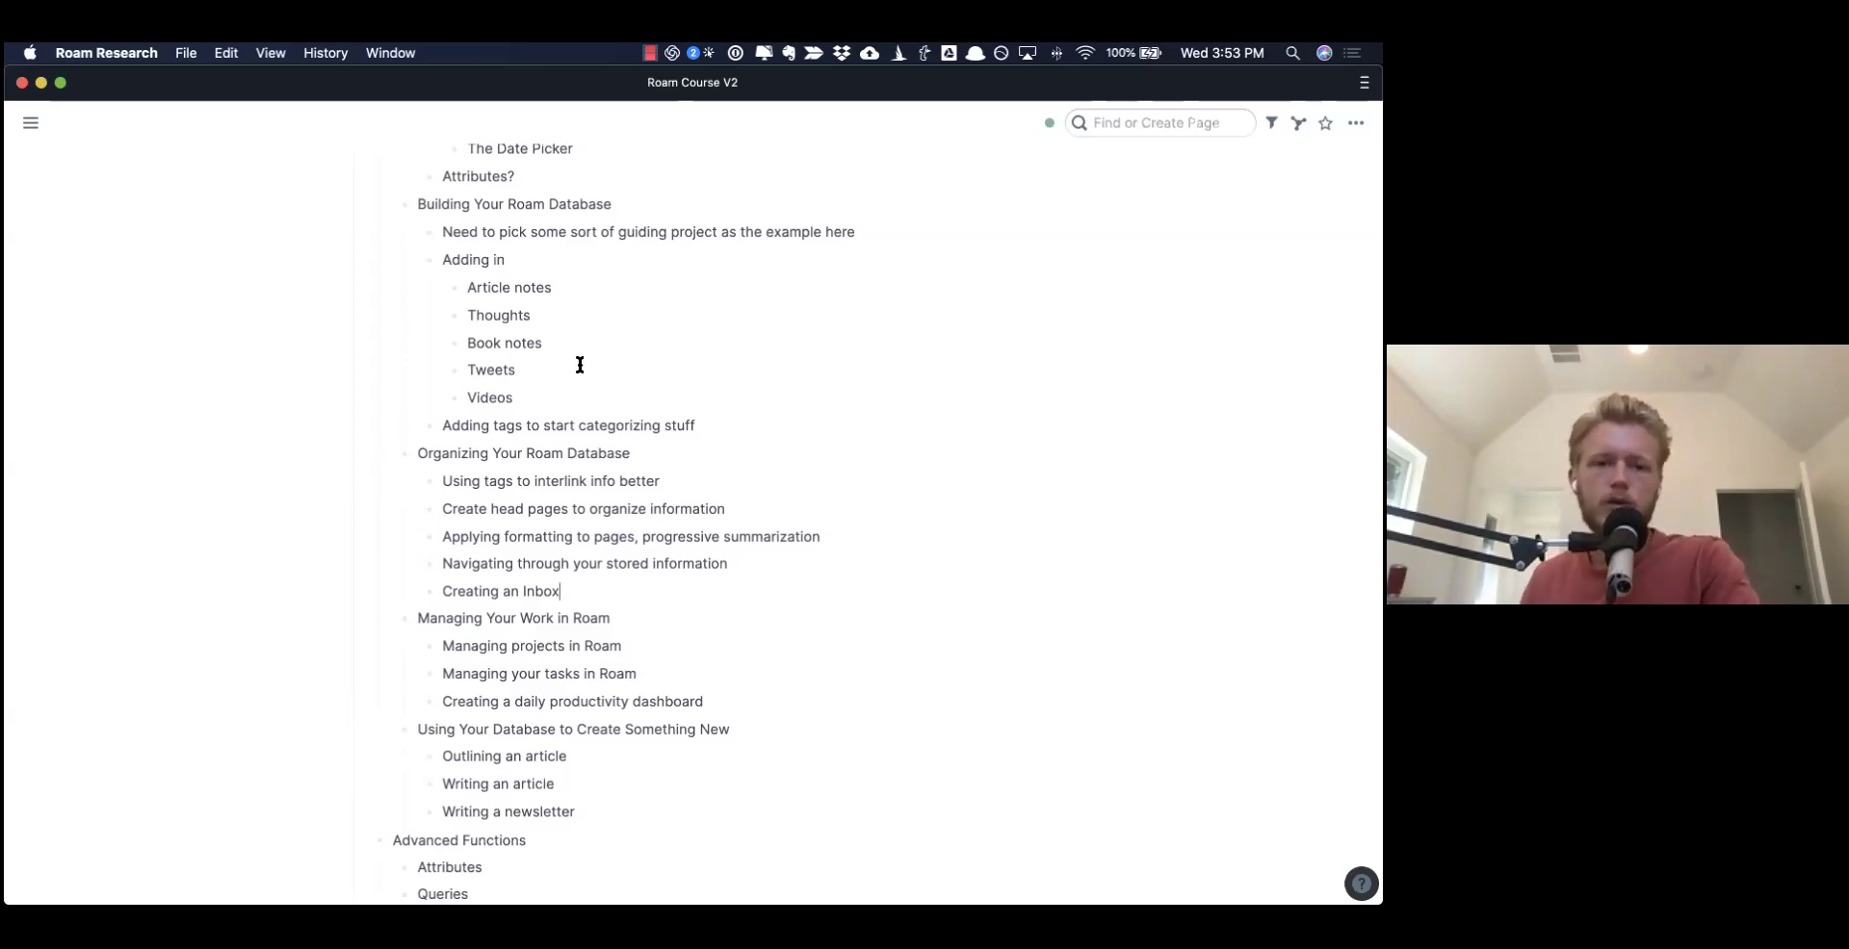
pyautogui.scroll(15, 580, 365)
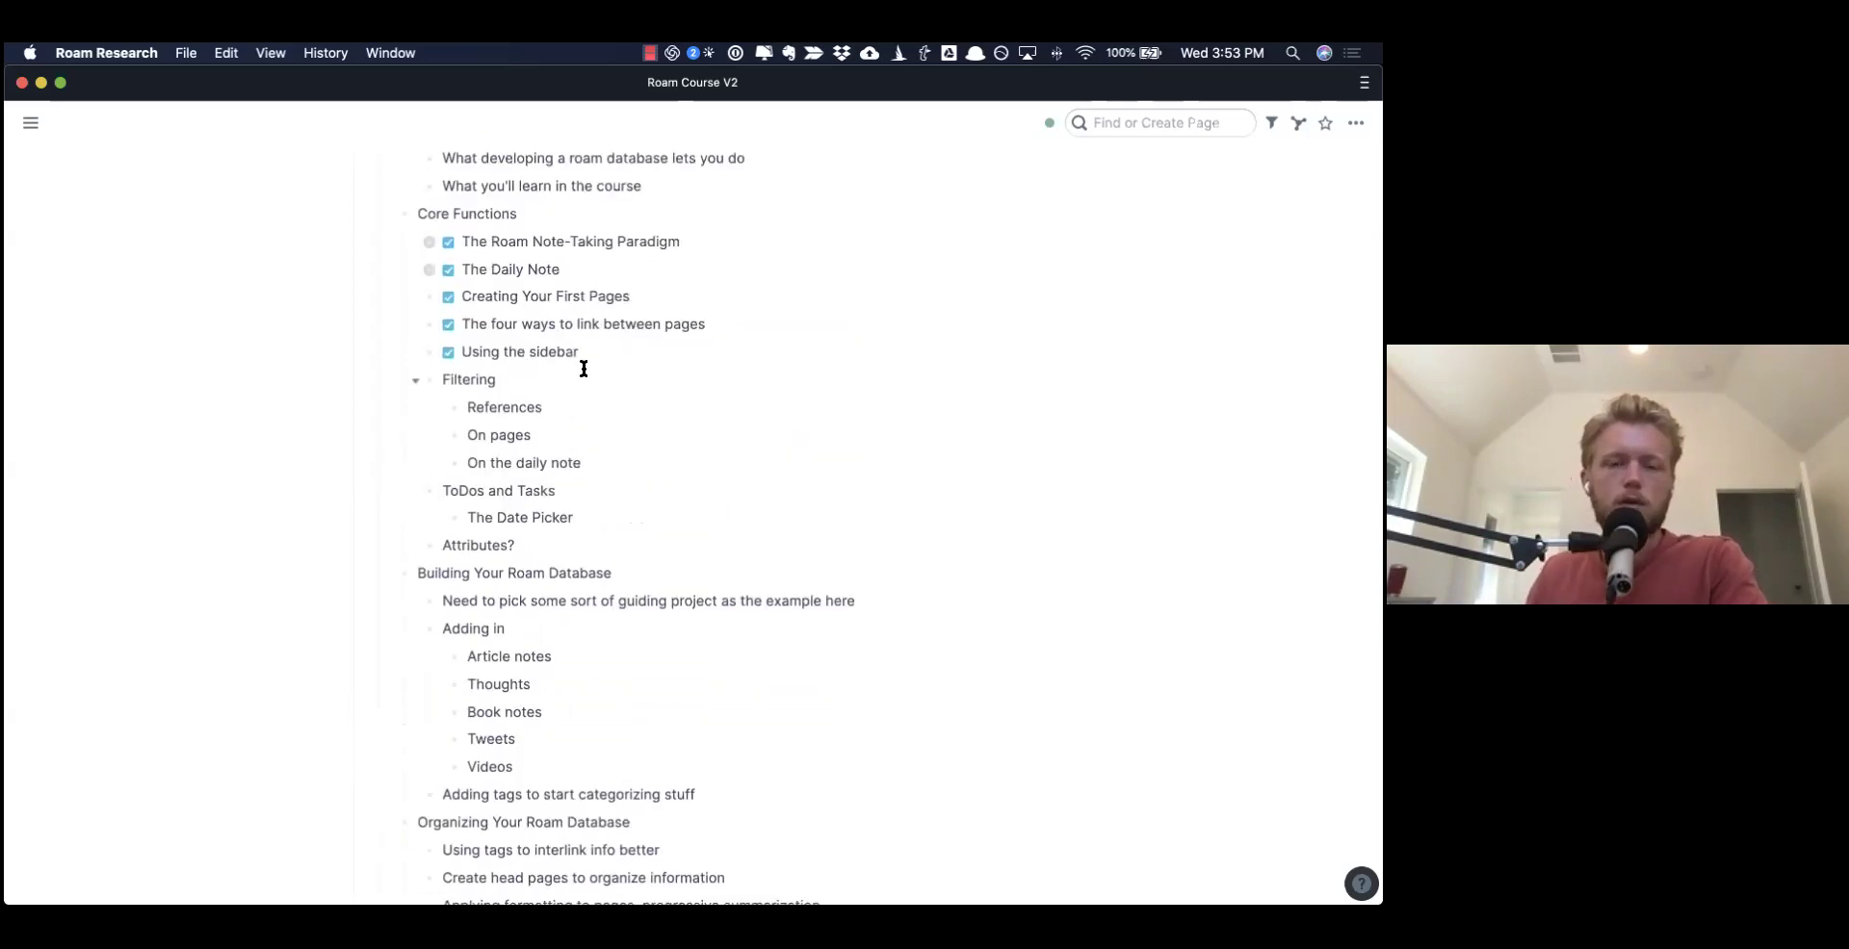